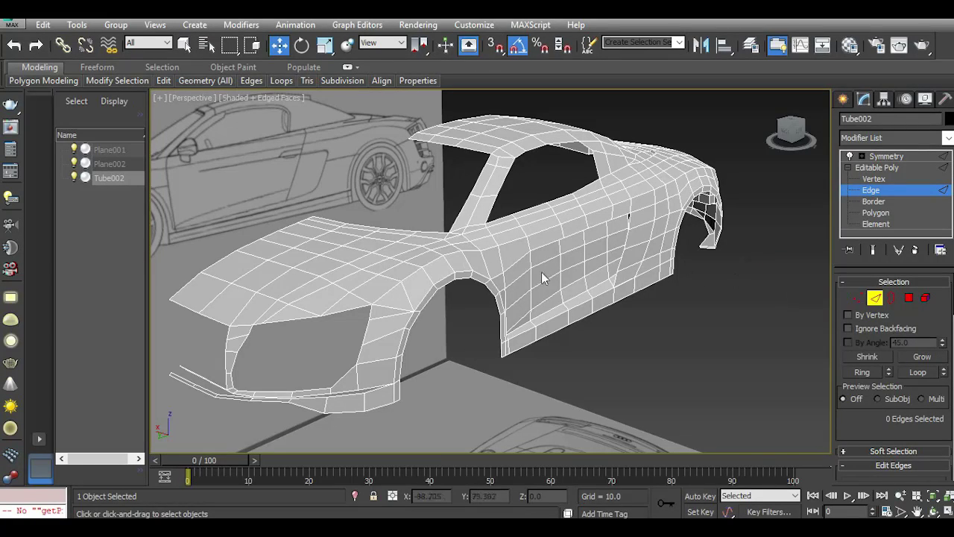
Select the front wheel-arch, lower side and rear wheel-arch edge loops, dropping one stray edge.
double_click(481, 286)
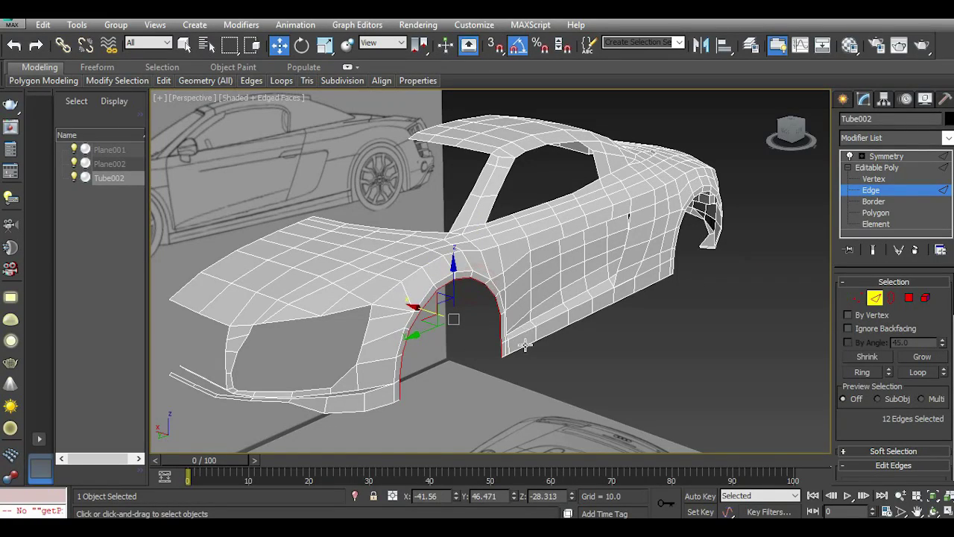
ctrl+double_click(525, 344)
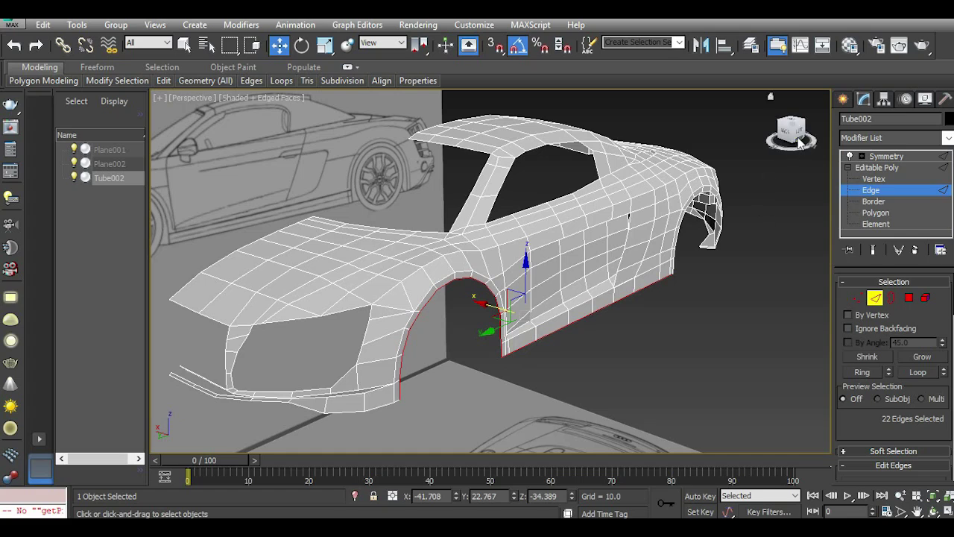
drag(802, 143, 544, 293)
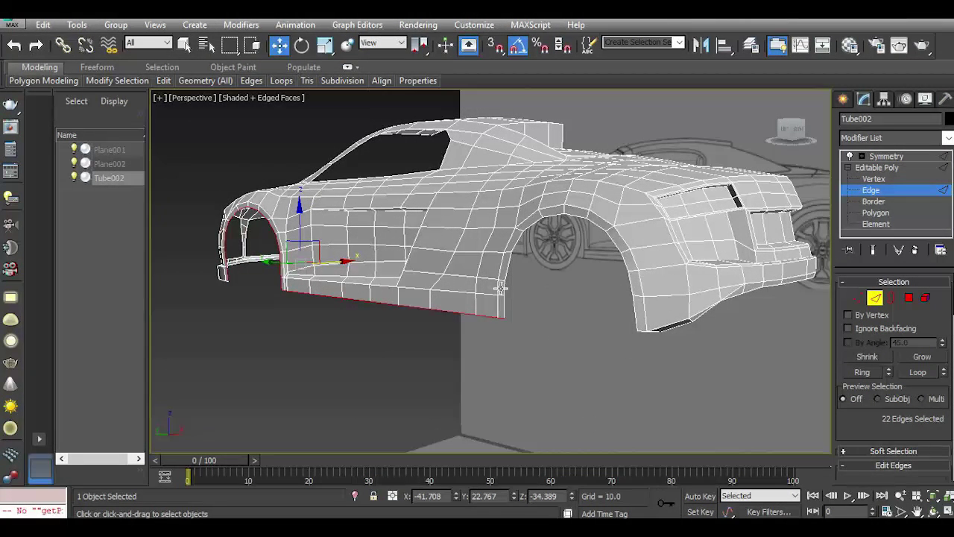
ctrl+double_click(503, 288)
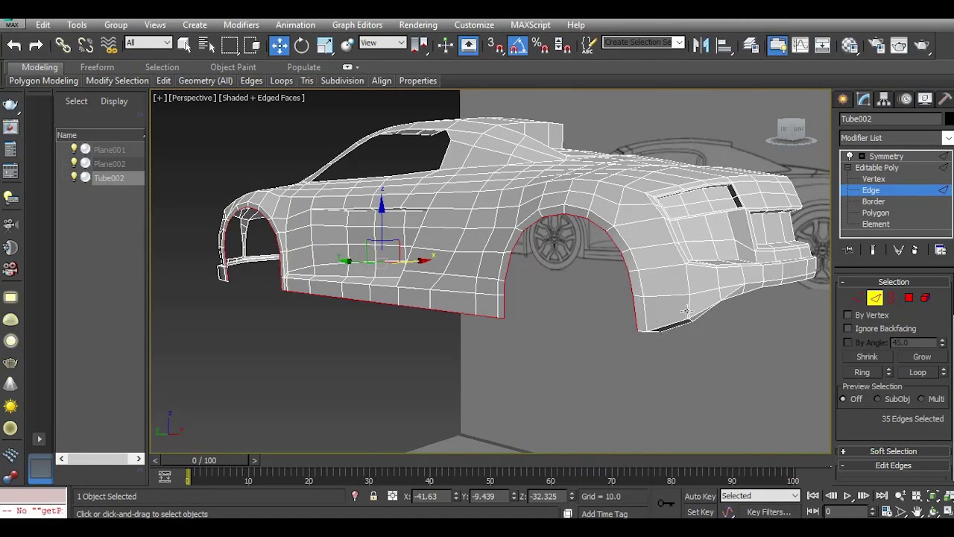
drag(792, 128, 703, 187)
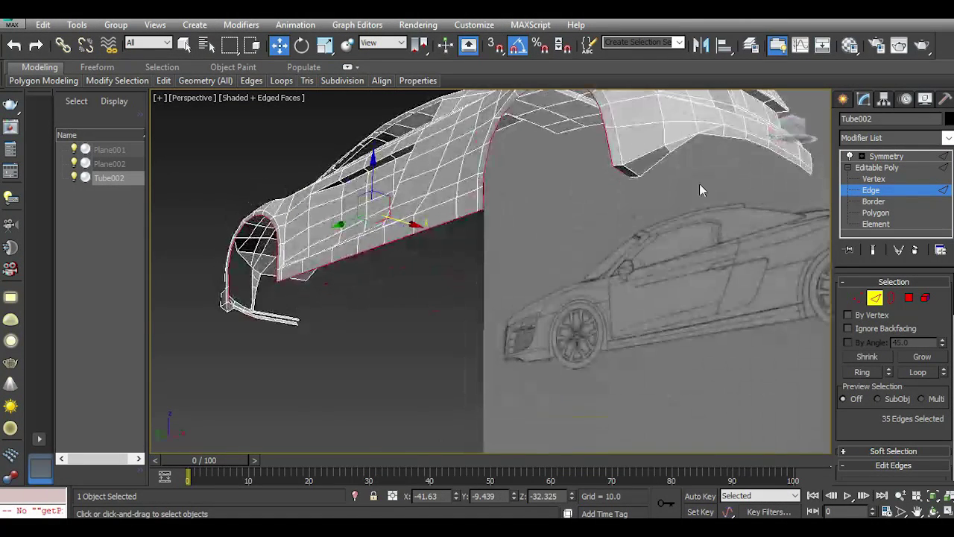
alt+click(625, 173)
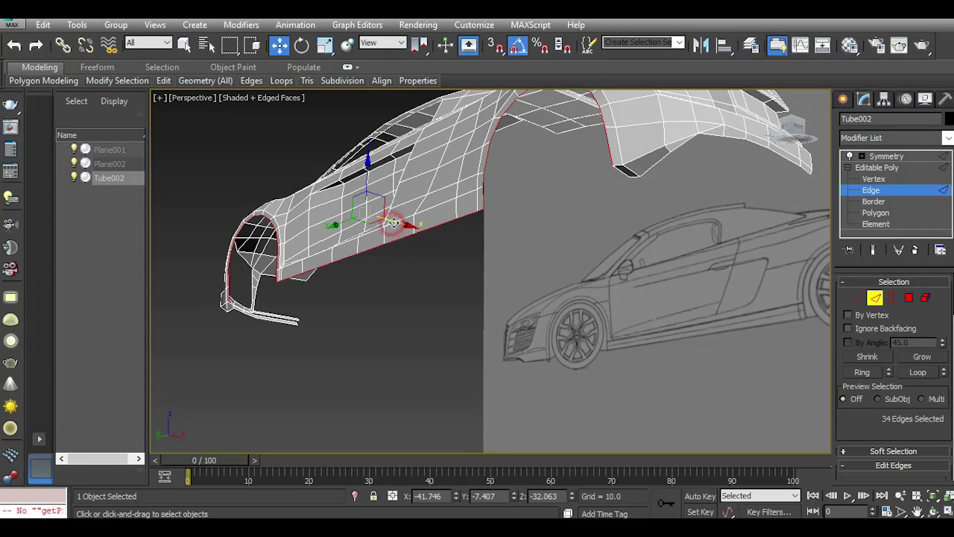
Shift-drag the selected edges inward along X into a thin flange and fine-tune its X position.
shift+drag(393, 222, 406, 229)
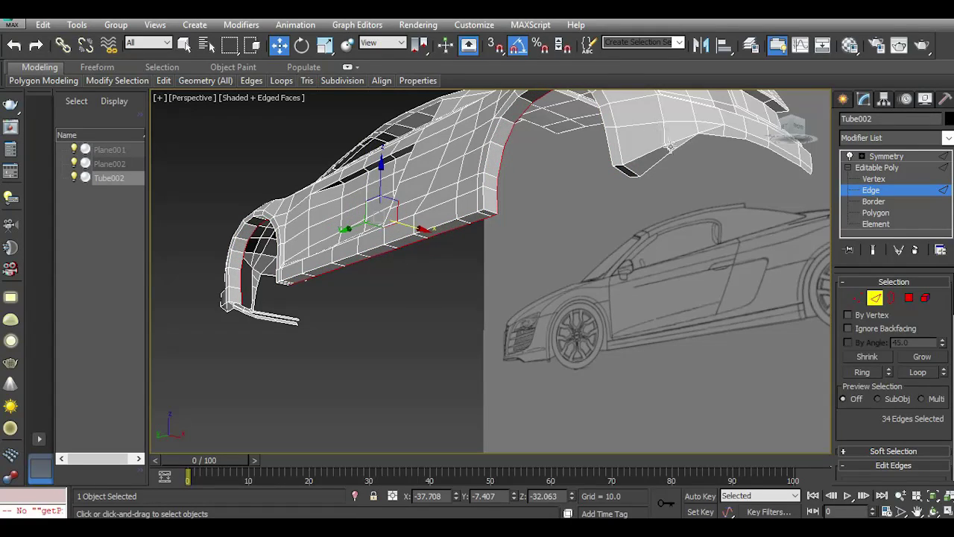
drag(800, 126, 567, 296)
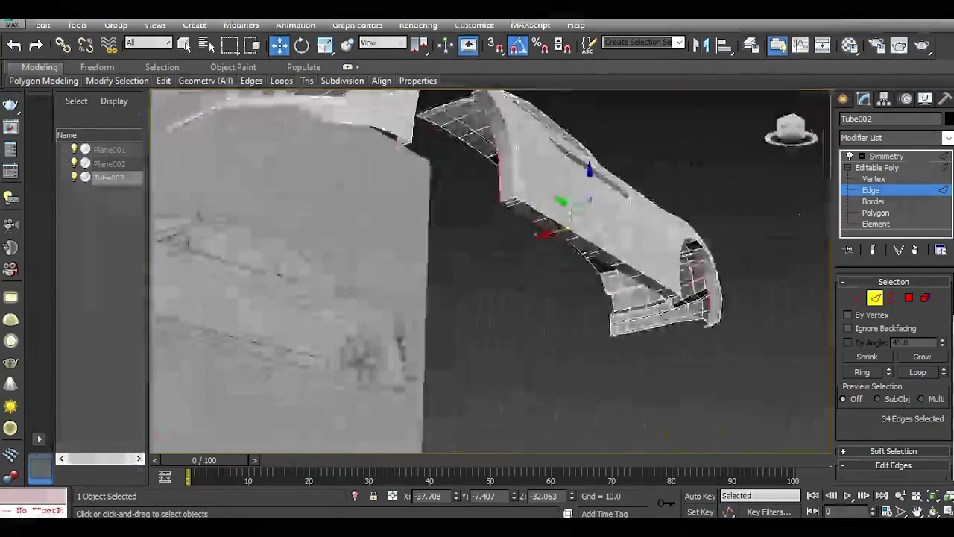
scroll(567, 295, up, 5)
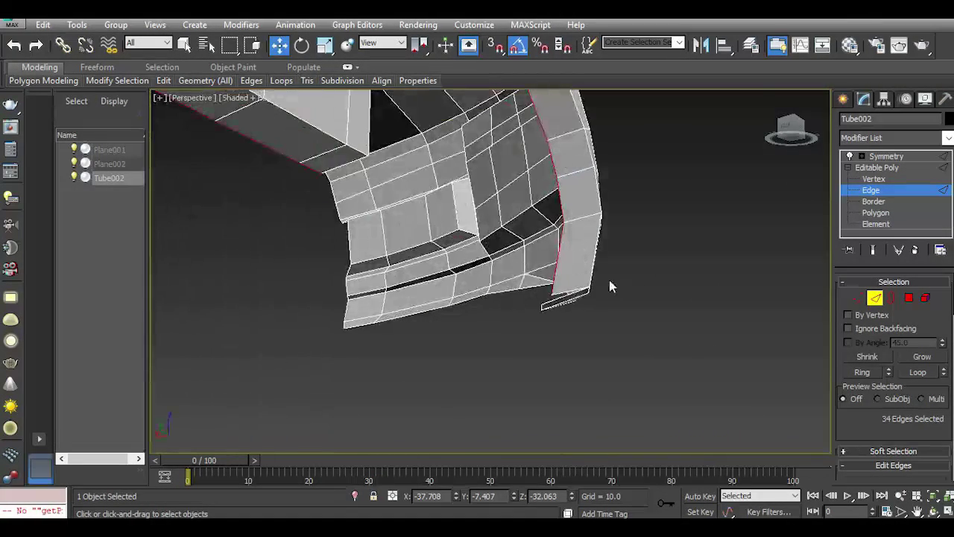
alt+middle_drag(605, 293, 423, 202)
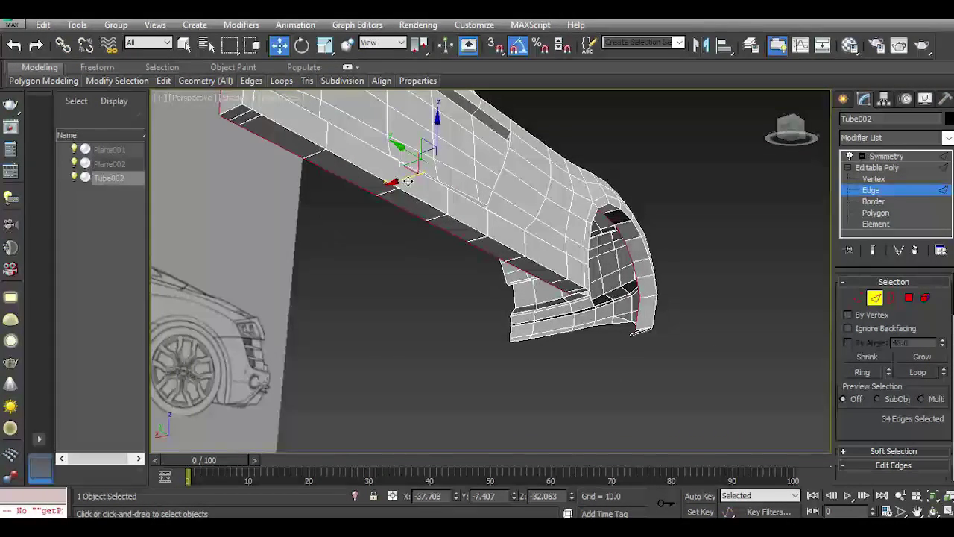
drag(408, 181, 390, 185)
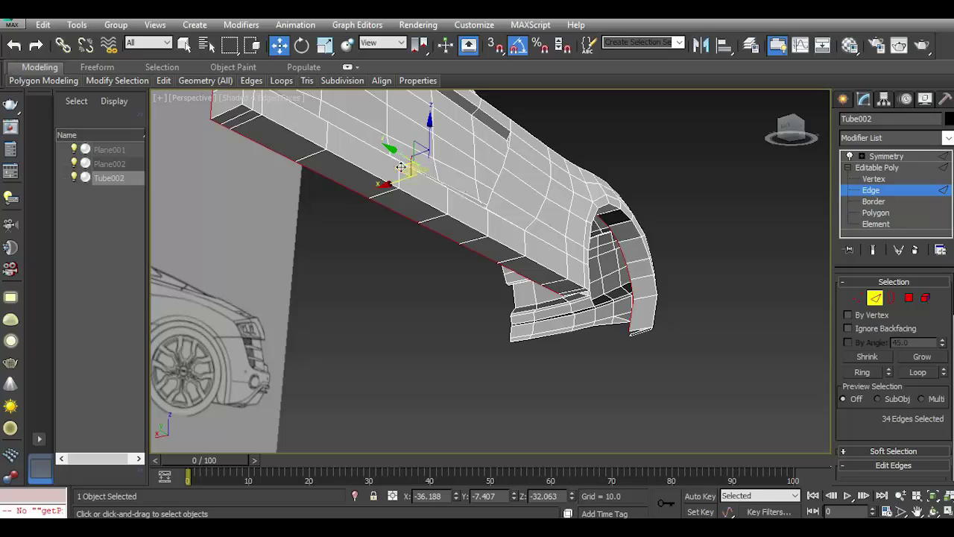
alt+middle_drag(711, 177, 572, 241)
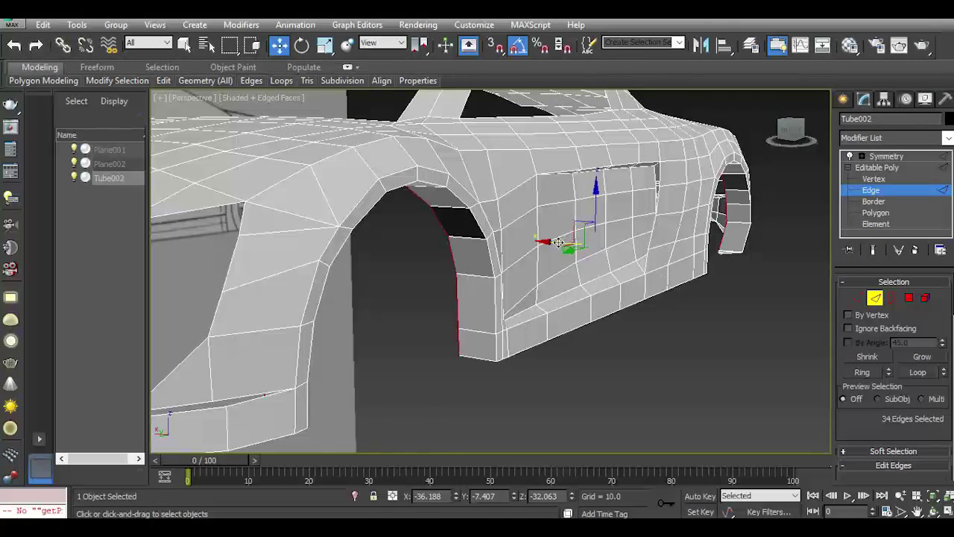
drag(558, 243, 505, 248)
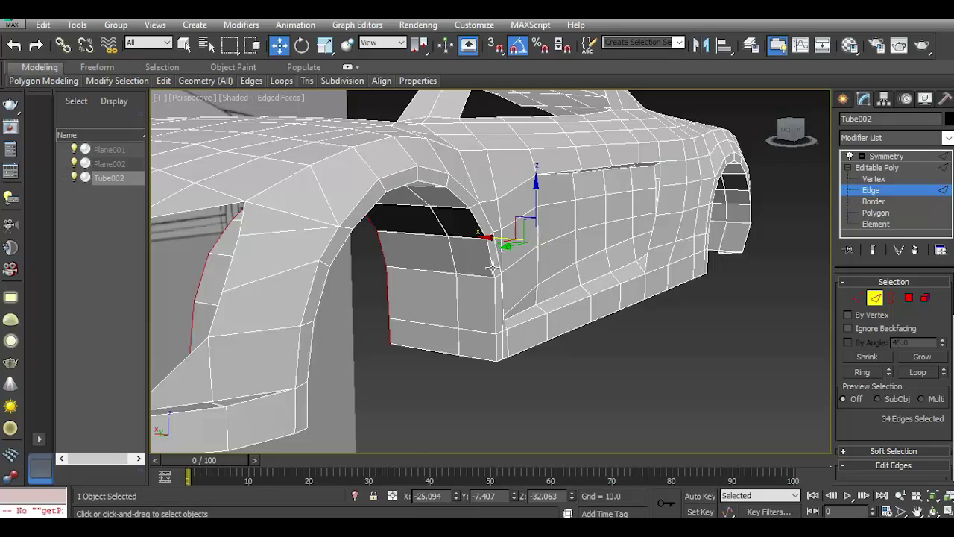
scroll(492, 272, down, 2)
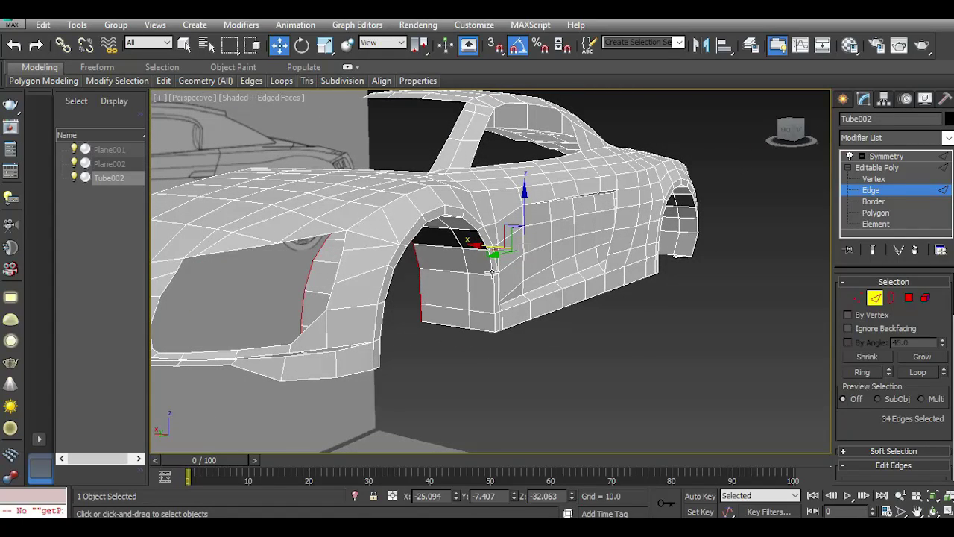
click(791, 130)
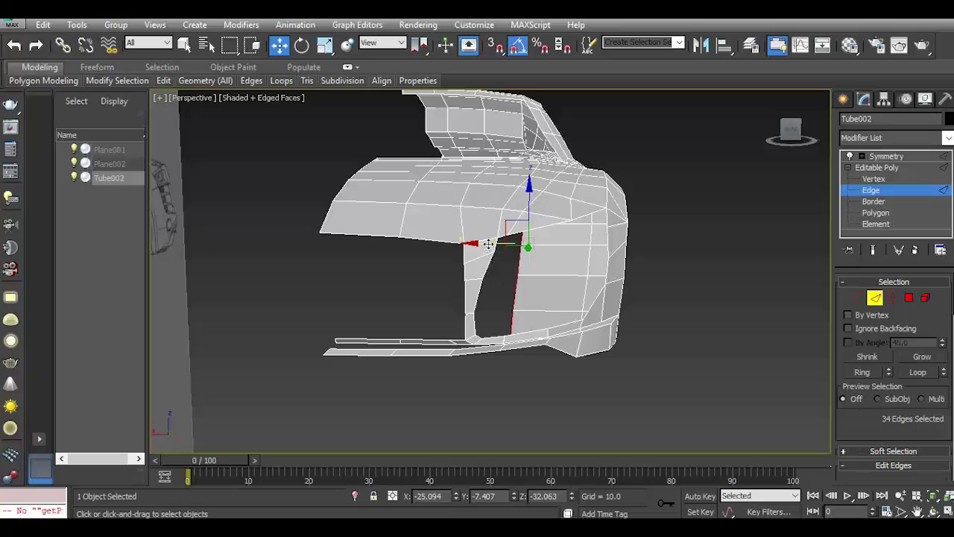
drag(488, 244, 497, 245)
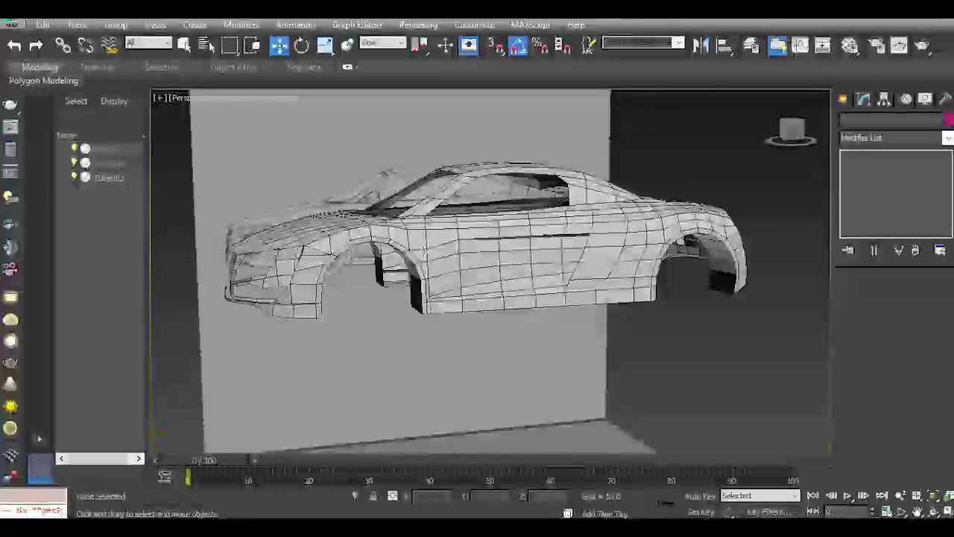
Select the Tube002 body mesh at Edge level and scroll to the Edit Edges rollout.
click(424, 252)
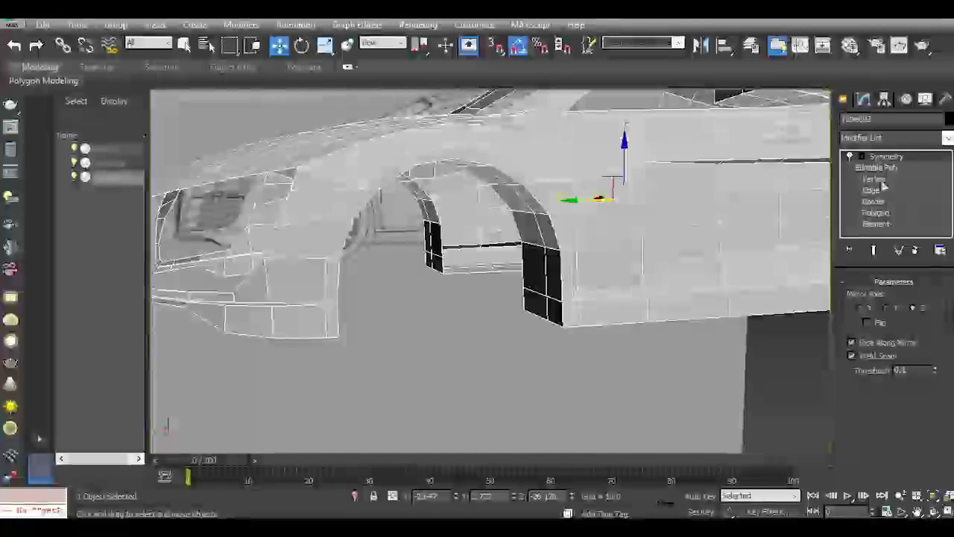
click(871, 191)
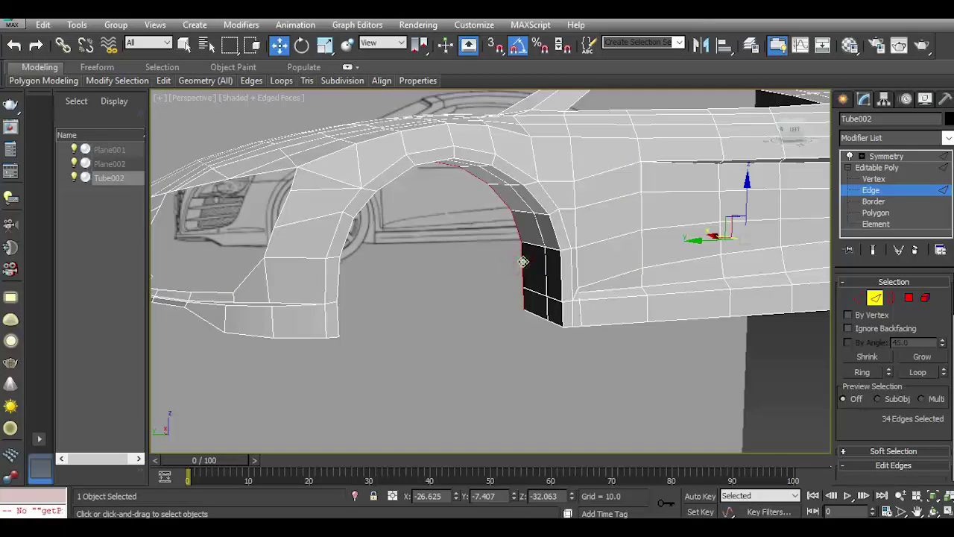
drag(919, 432, 903, 276)
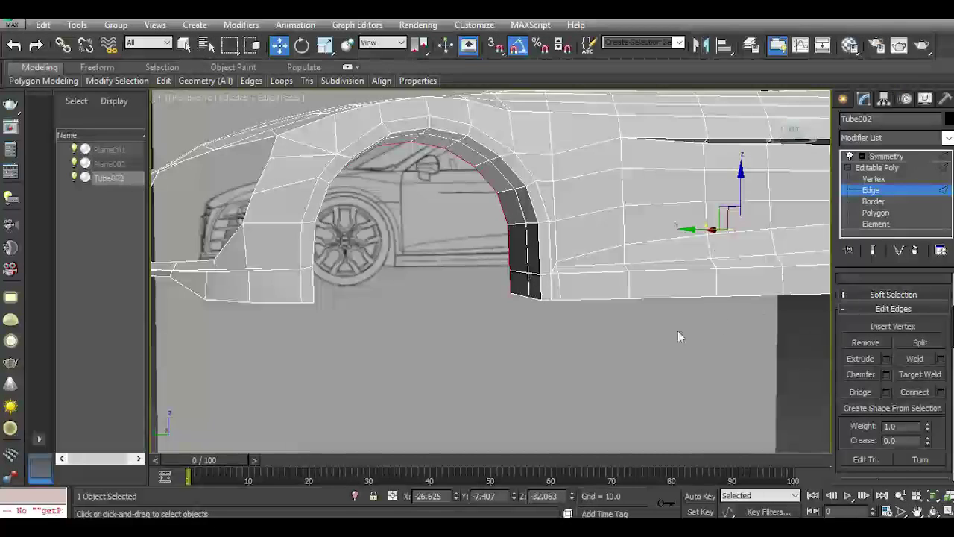
Select the front wheel-arch loop and box-select edges along the lower side and rear arch.
double_click(512, 251)
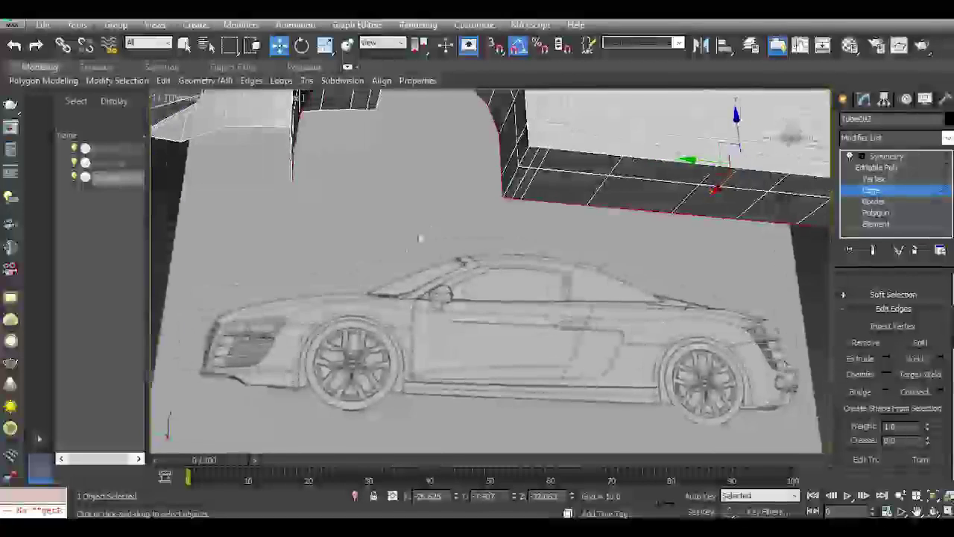
scroll(453, 237, up, 4)
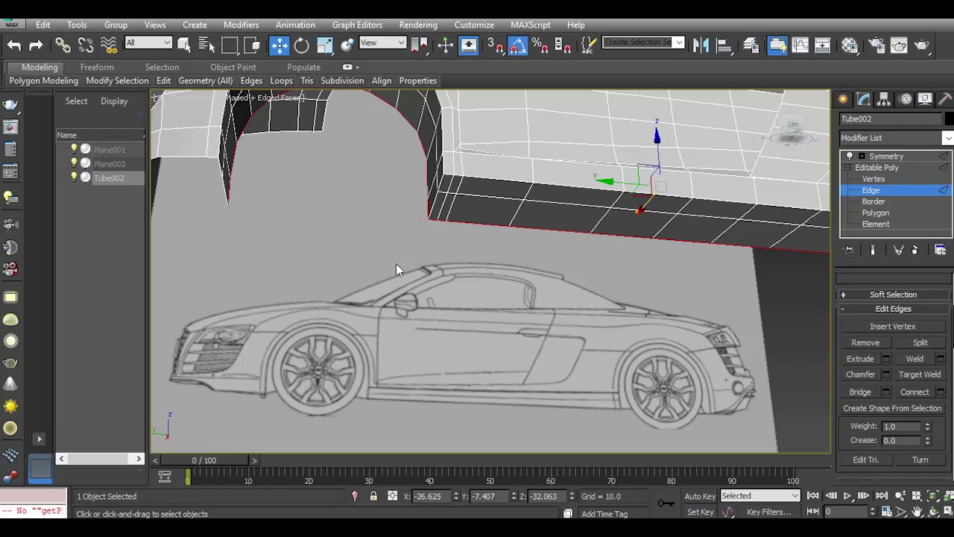
scroll(395, 263, down, 3)
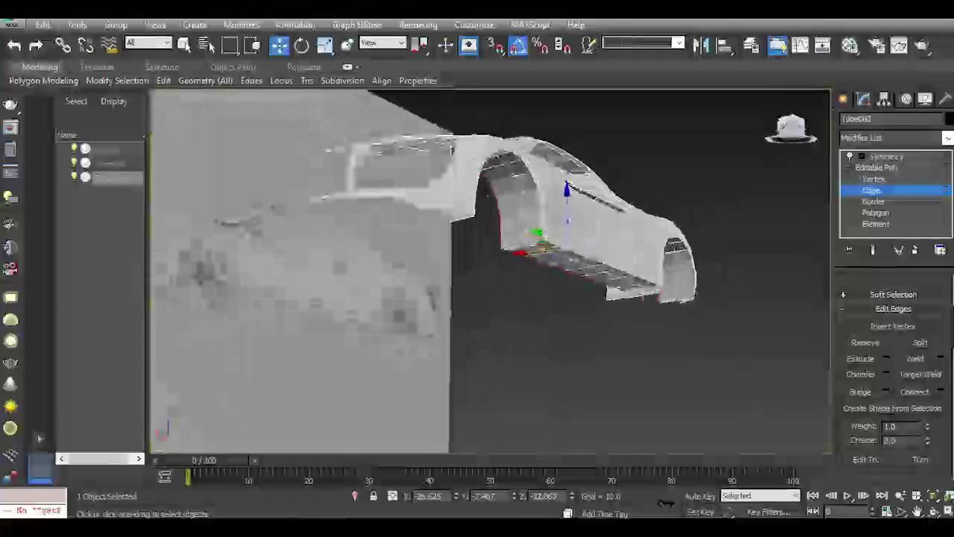
mouse_move(794, 129)
mouse_down()
mouse_move(779, 132)
mouse_move(791, 132)
mouse_up()
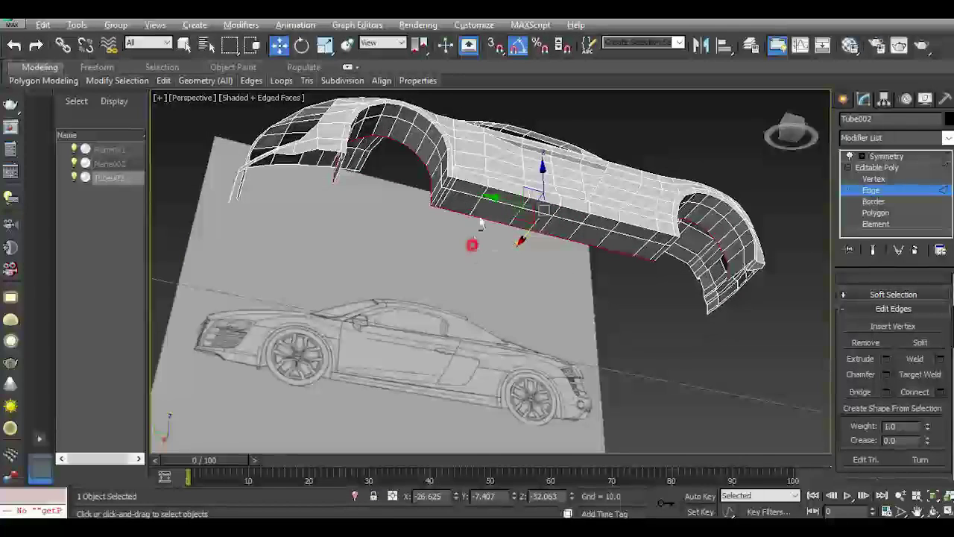
click(477, 247)
drag(542, 241, 675, 237)
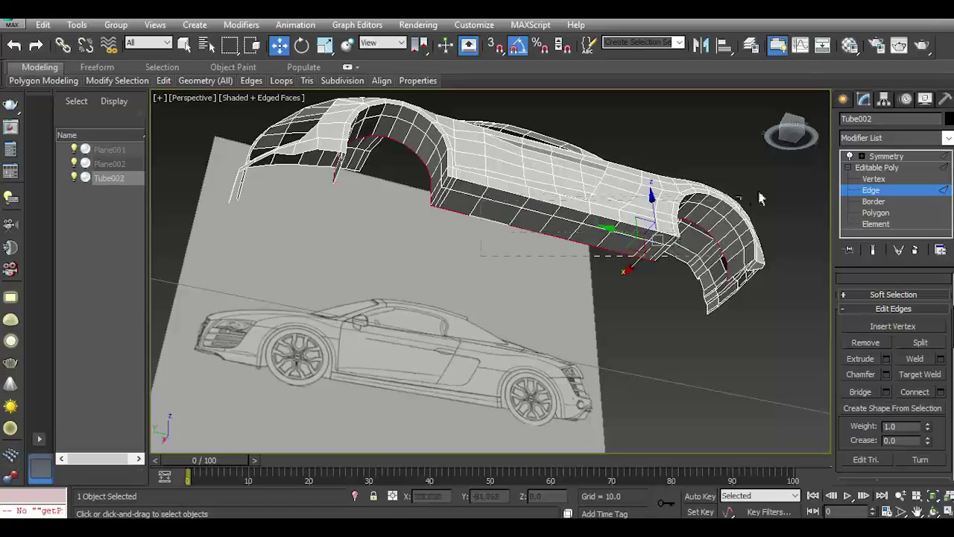
drag(761, 198, 789, 186)
Box-select the front wheel-arch edges and check the selection from side and above.
drag(332, 127, 436, 208)
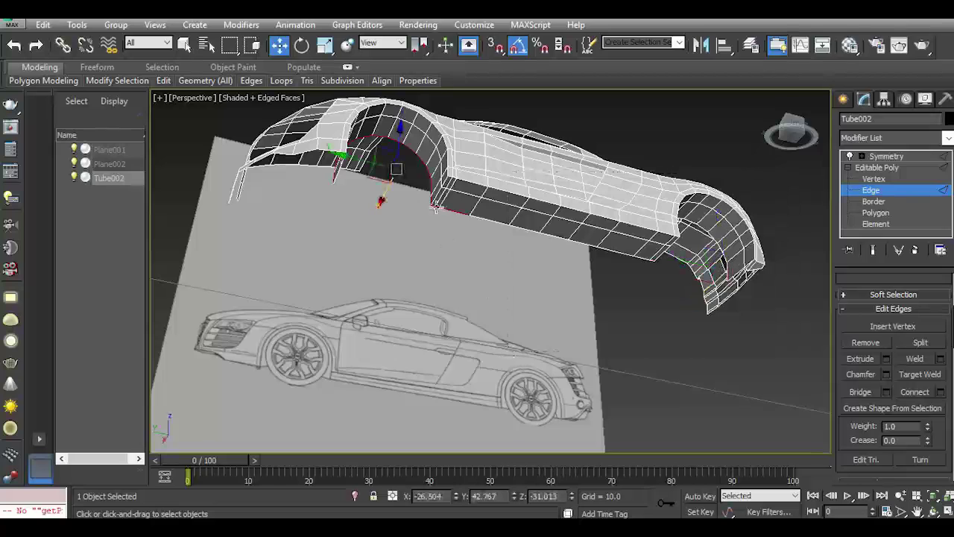
scroll(445, 189, up, 5)
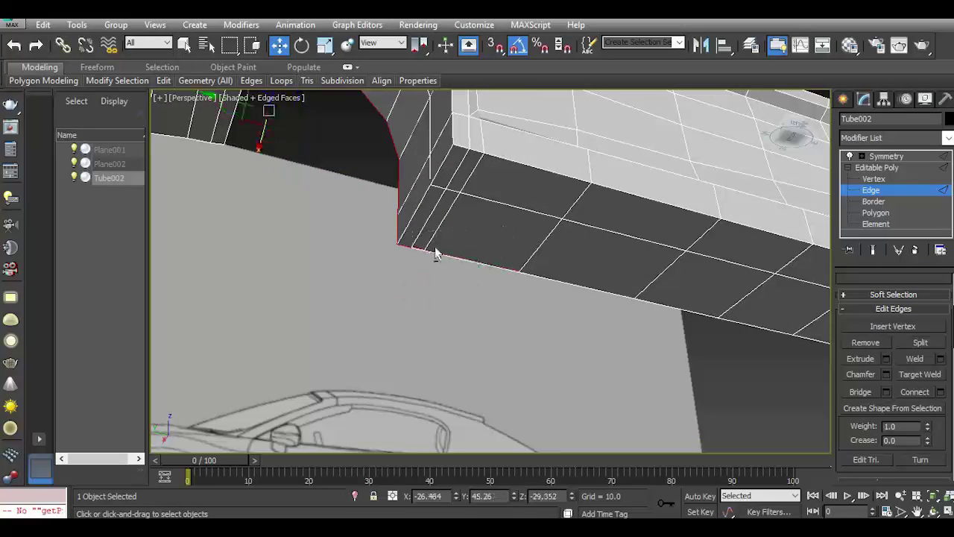
scroll(447, 276, down, 6)
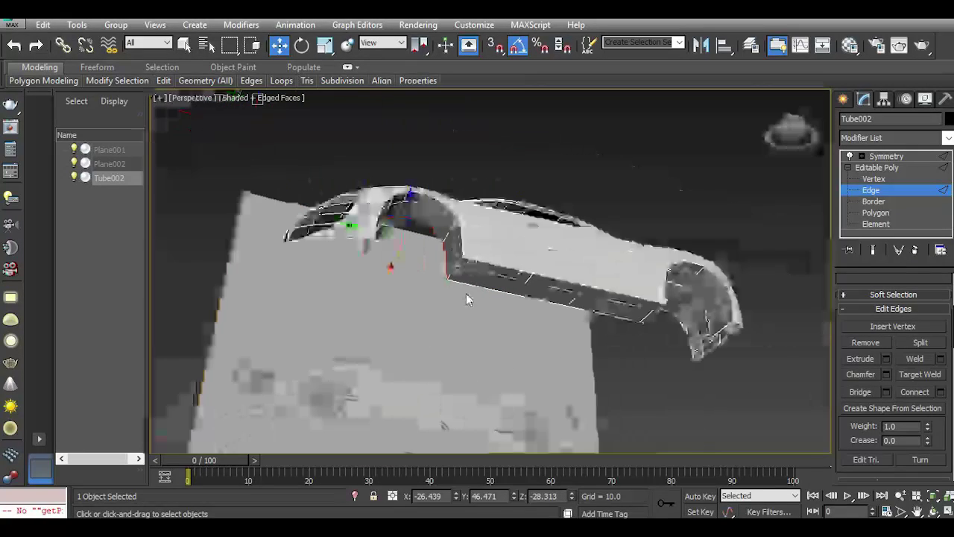
click(789, 153)
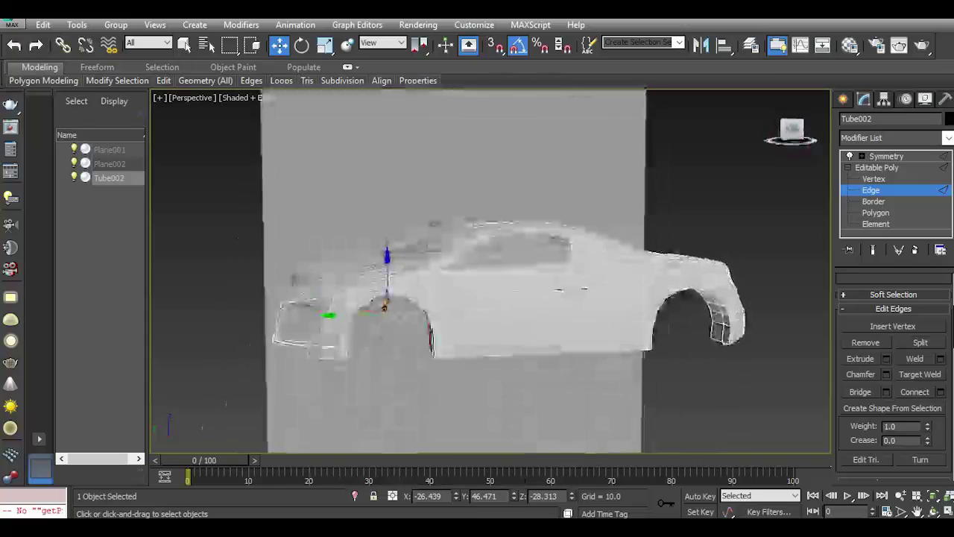
scroll(477, 276, up, 3)
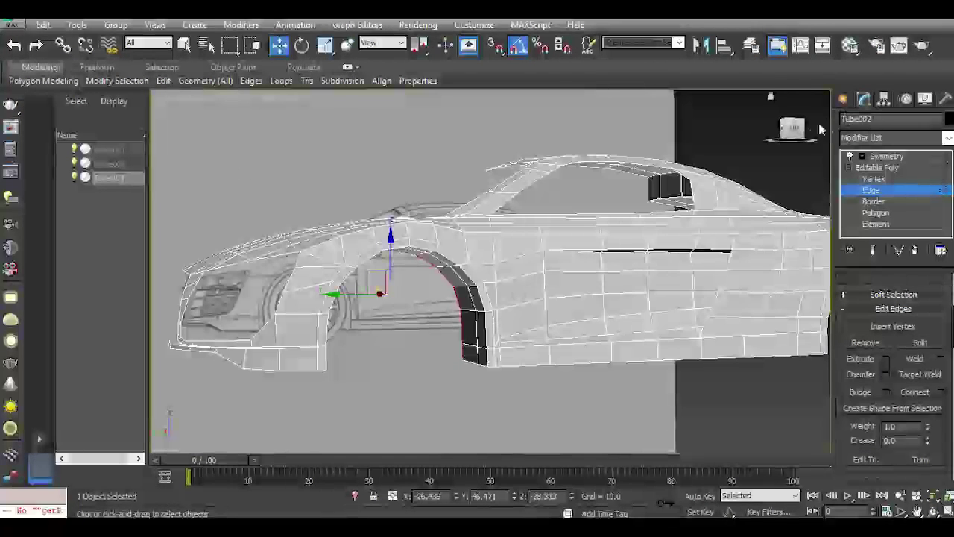
drag(792, 128, 780, 141)
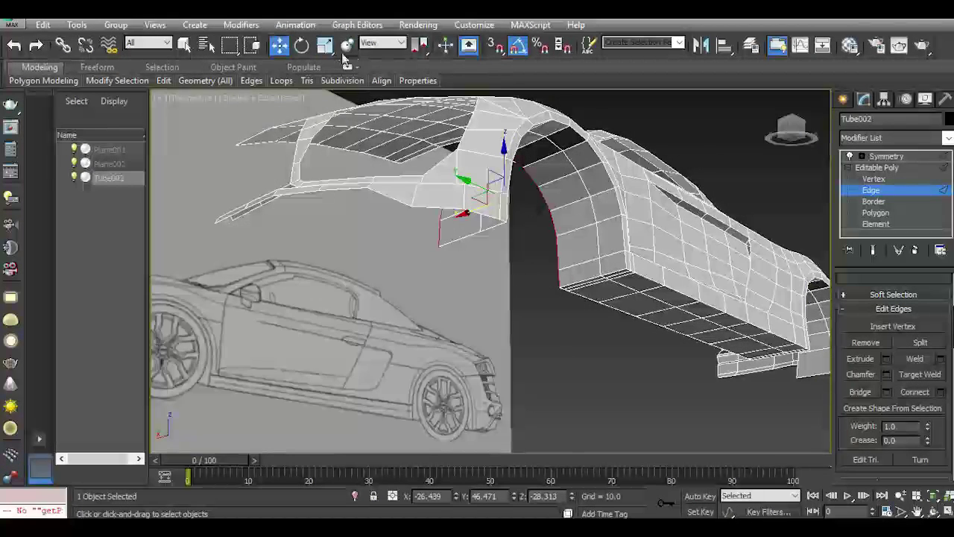
Scale the front wheel-arch edges down to 60% and switch to the Left view.
click(325, 44)
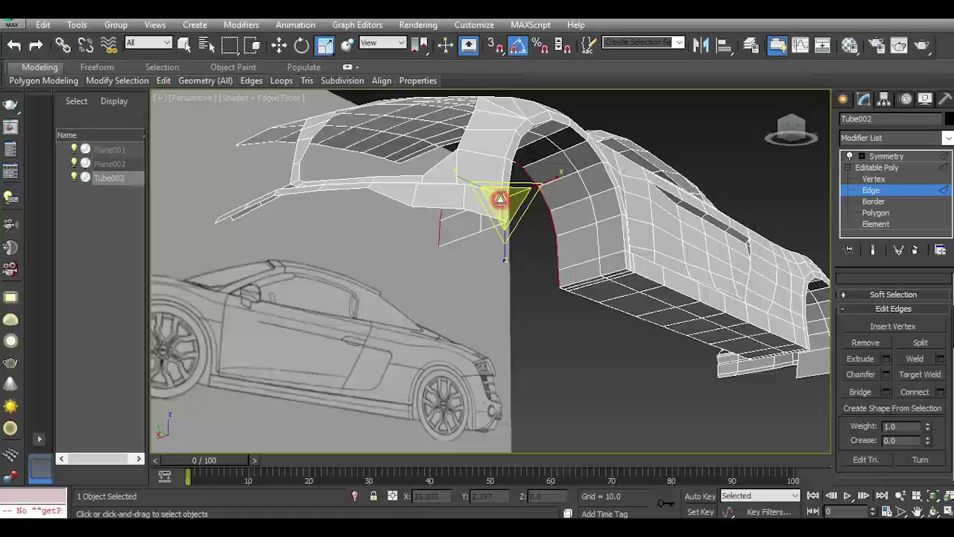
drag(500, 199, 527, 248)
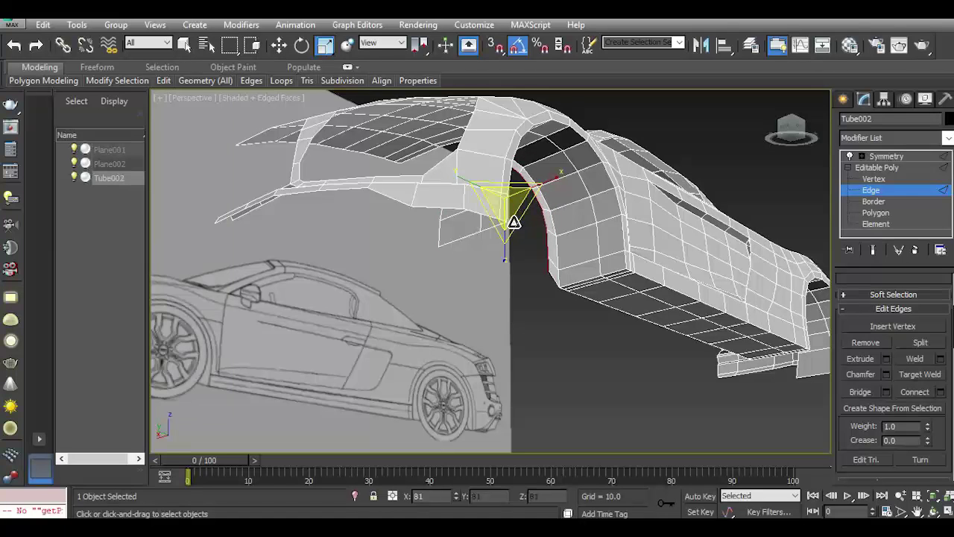
click(799, 132)
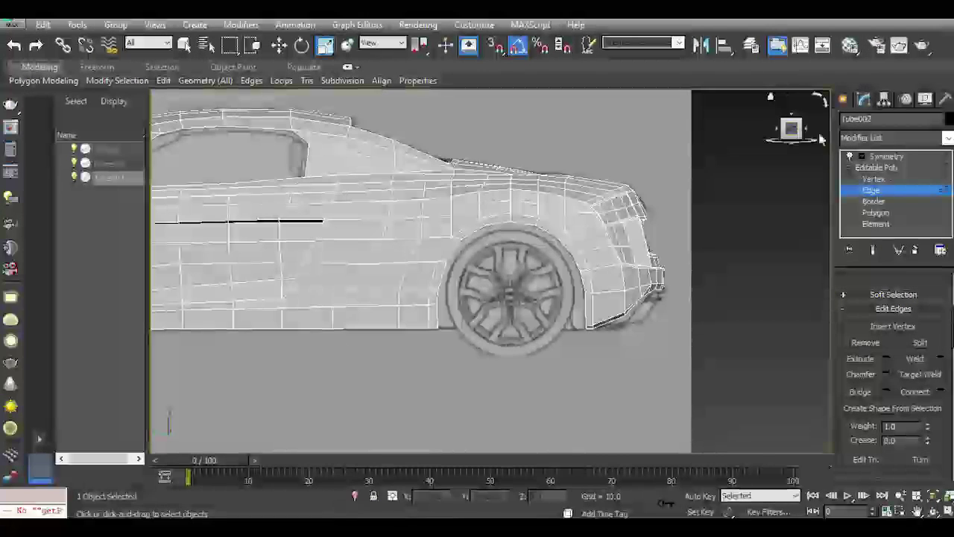
key(l)
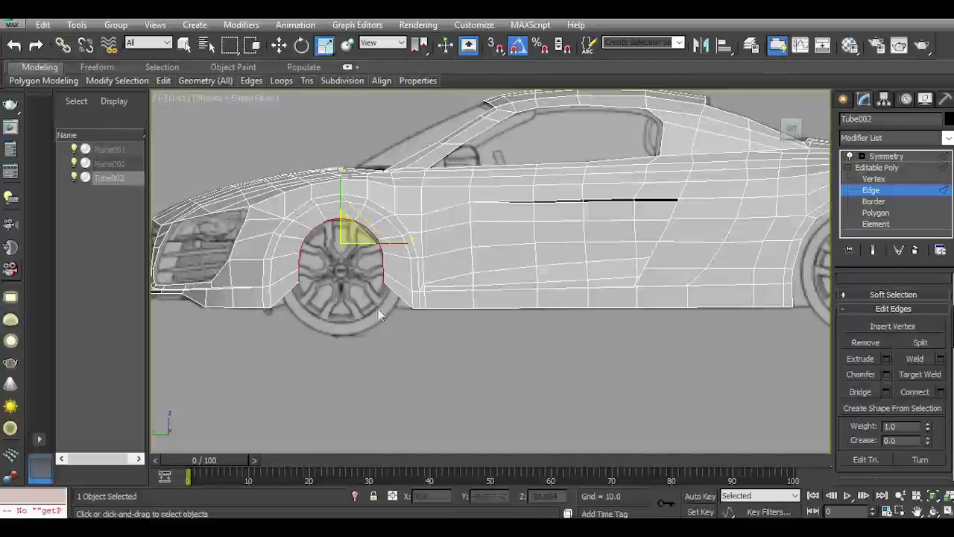
scroll(379, 316, up, 2)
Move the arch edges down along Y in small nudges until they sit over the wheel.
key(w)
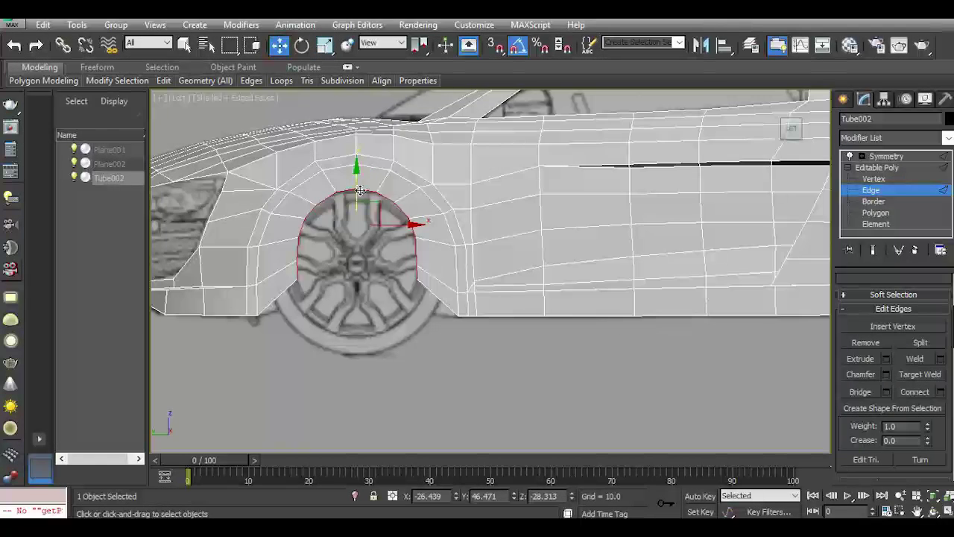
drag(360, 191, 367, 218)
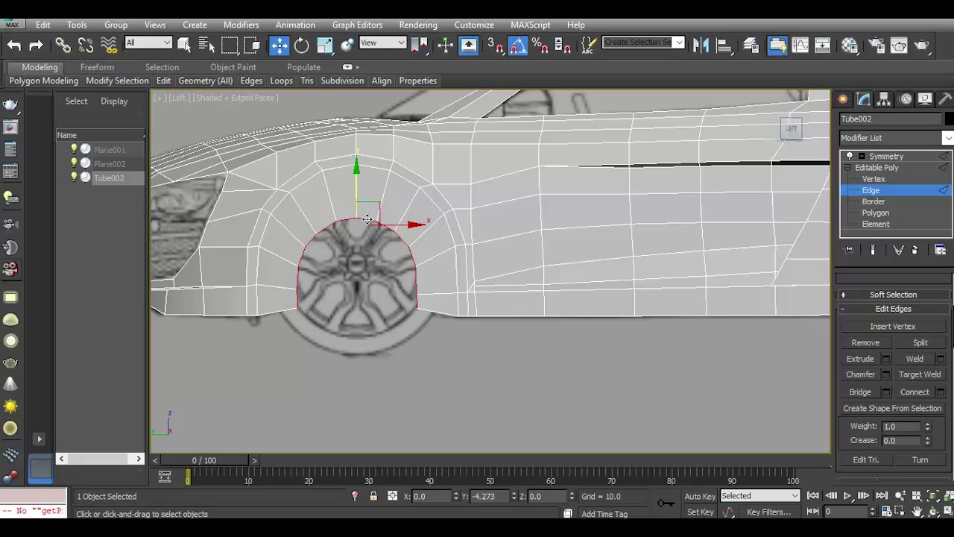
scroll(308, 265, up, 2)
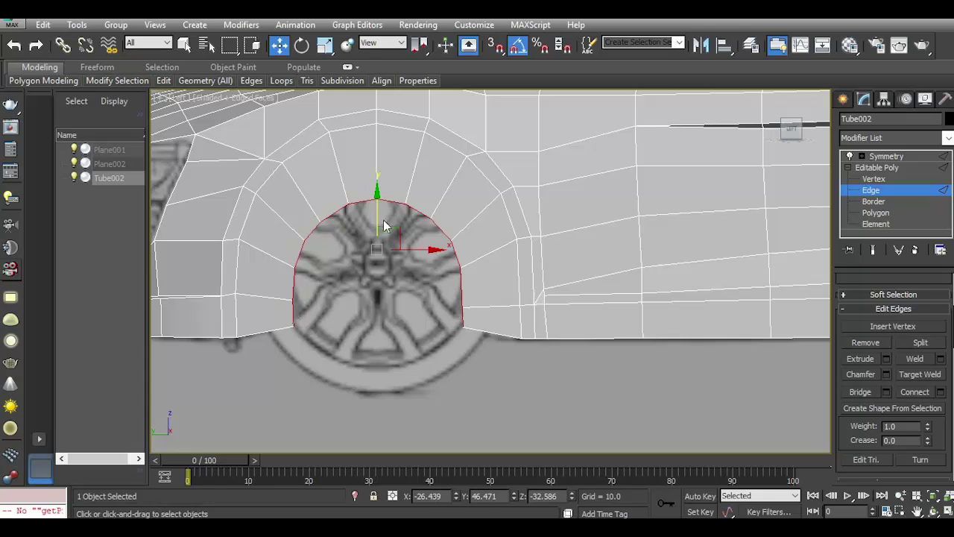
drag(377, 215, 381, 221)
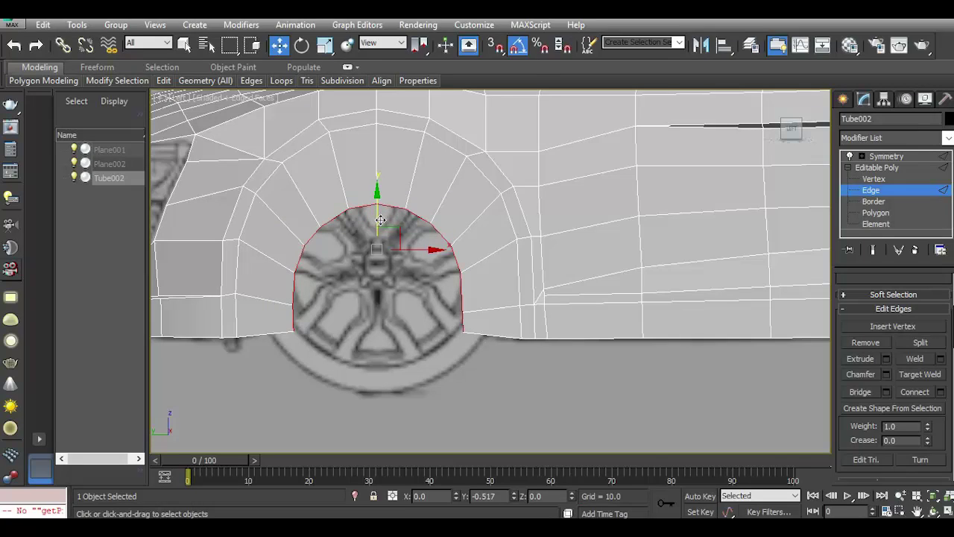
drag(379, 217, 381, 226)
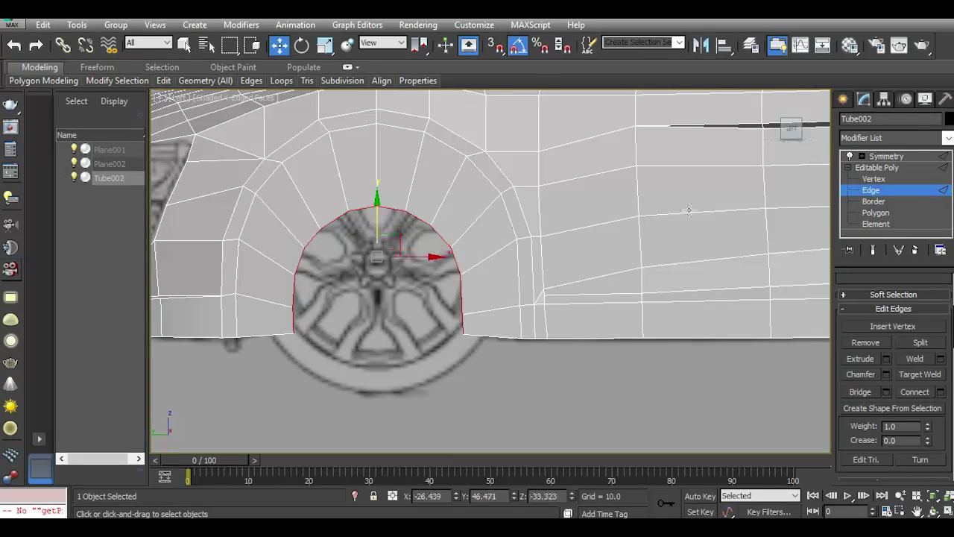
click(873, 179)
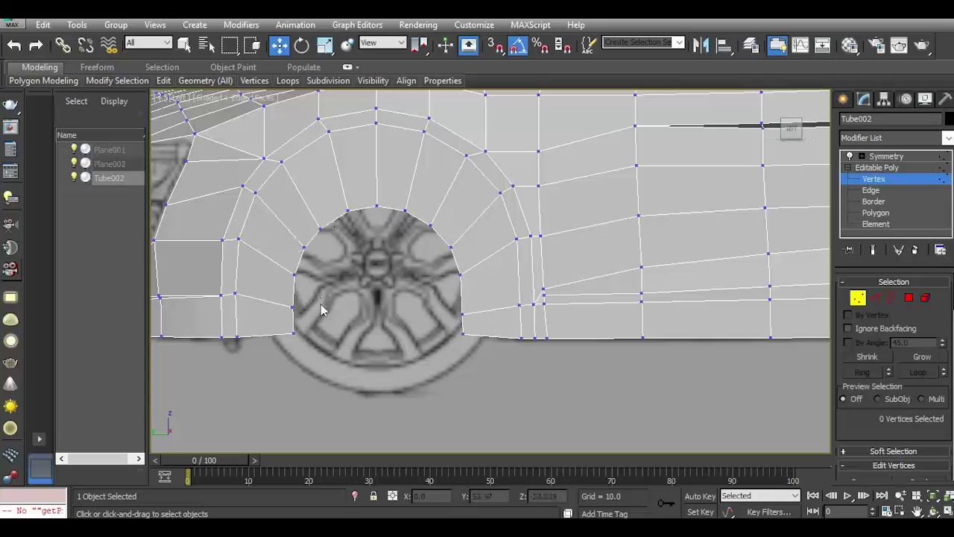
Raise the lowest left and right arch vertices slightly along Y, then return to Edge level.
scroll(438, 294, up, 3)
scroll(439, 294, up, 2)
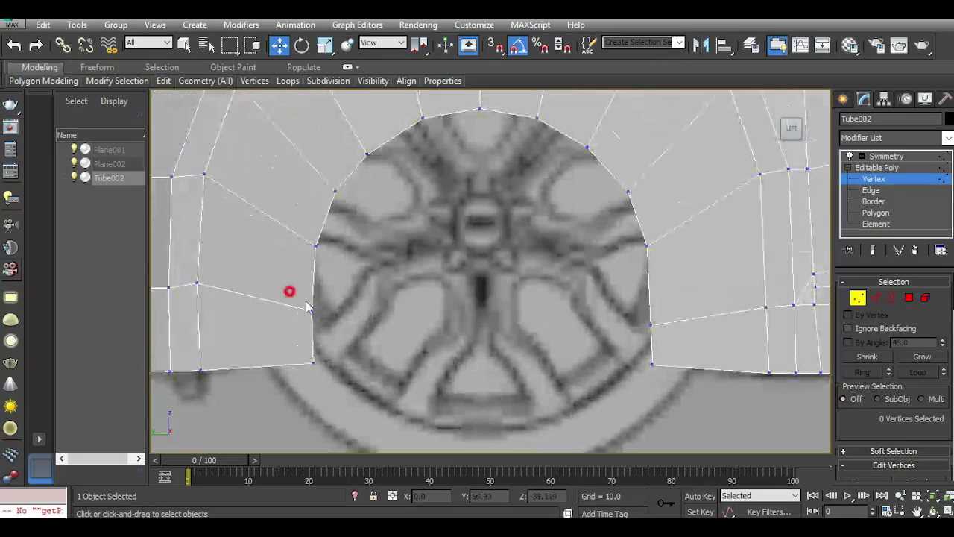
click(313, 309)
drag(310, 273, 311, 260)
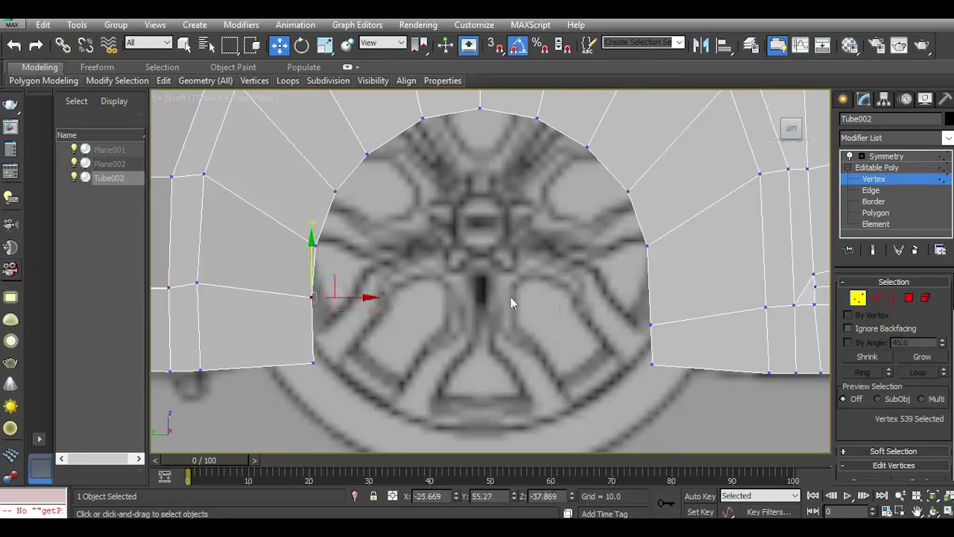
click(650, 324)
drag(647, 290, 648, 280)
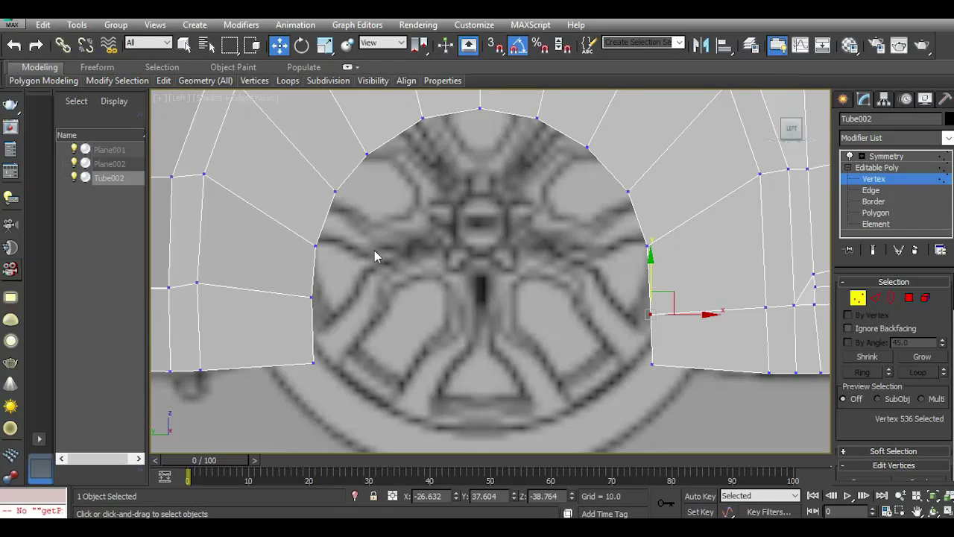
click(886, 297)
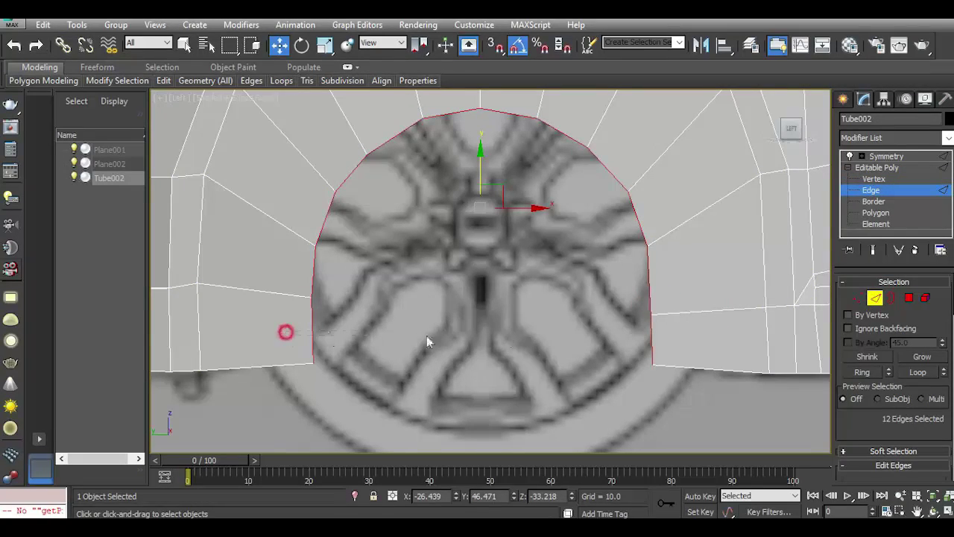
Bridge the two bottom arch edges with a single segment.
click(675, 332)
scroll(871, 419, down, 3)
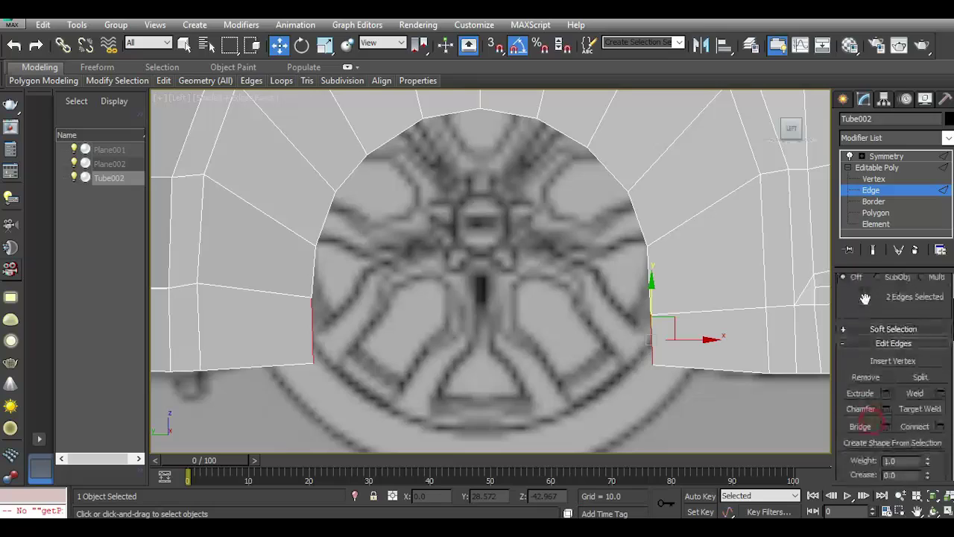
click(887, 426)
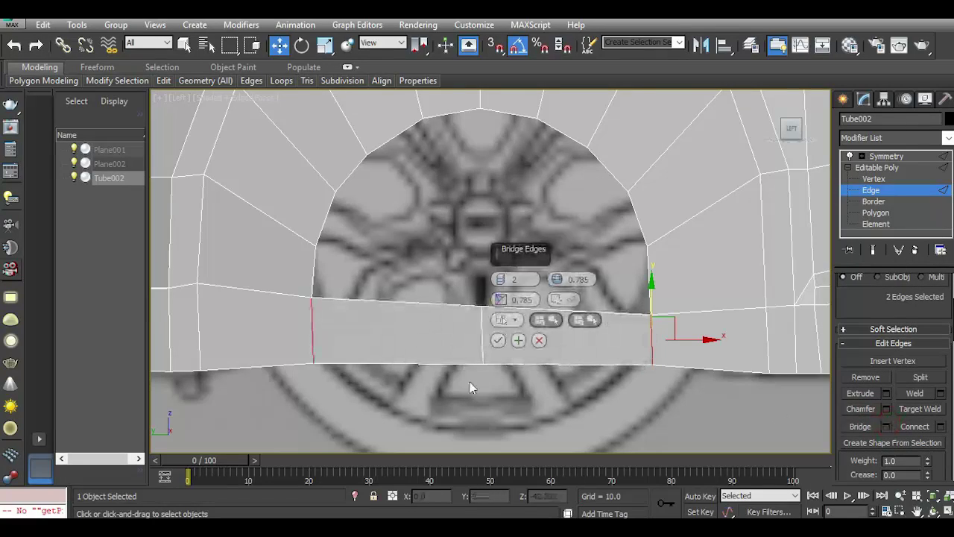
drag(500, 279, 500, 287)
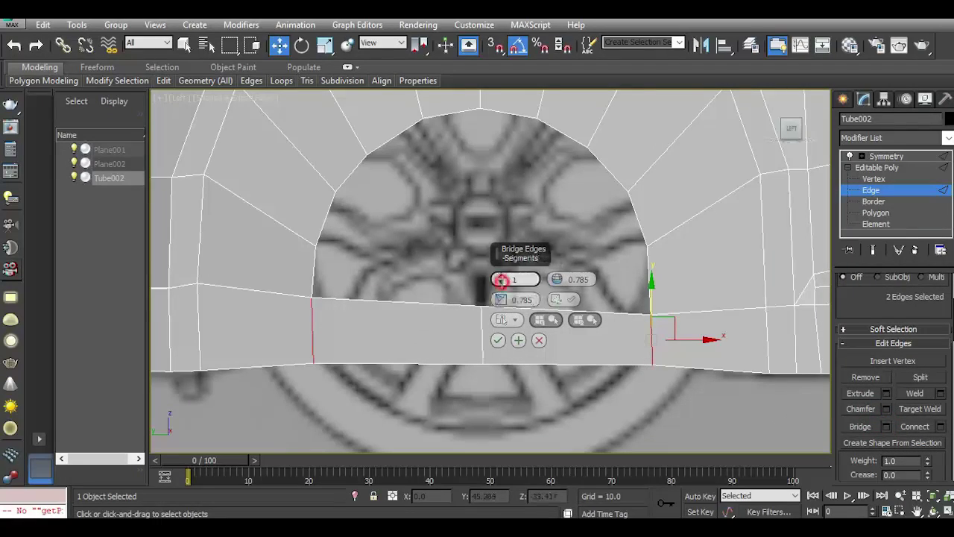
click(498, 340)
Raise the bridge's right corner vertex to level the strip's top edge.
click(874, 180)
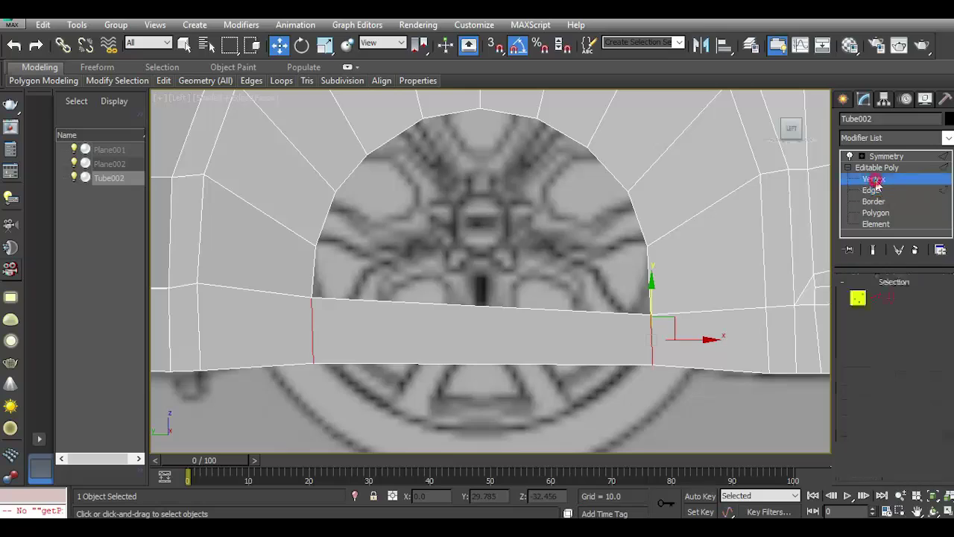
click(652, 312)
drag(650, 283, 650, 270)
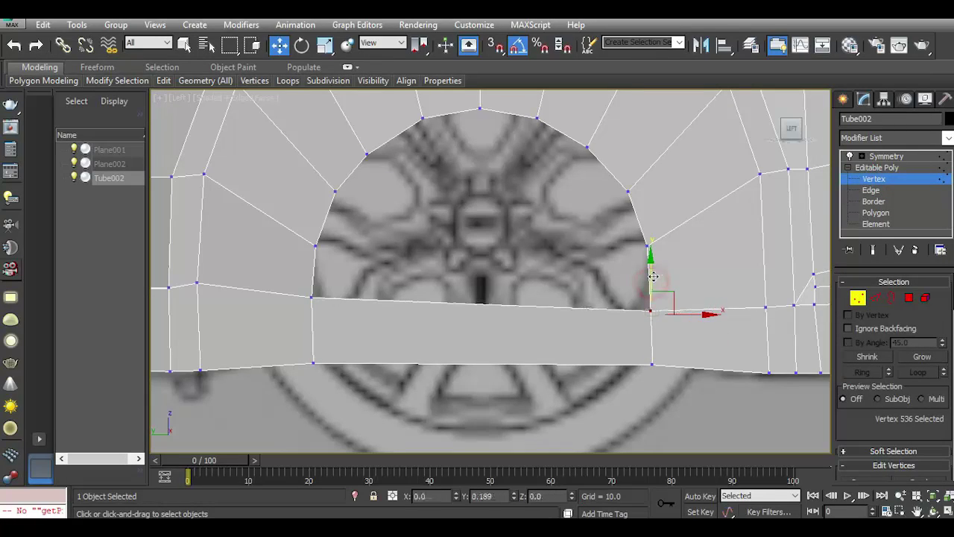
scroll(416, 333, down, 2)
click(441, 333)
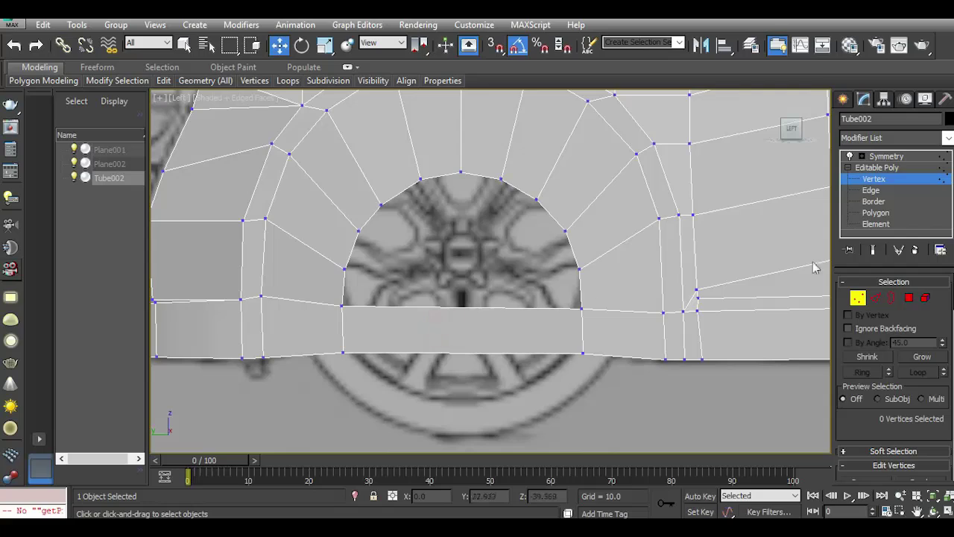
click(882, 298)
Bridge the next two rows of opposite arch edges, working upward.
click(341, 293)
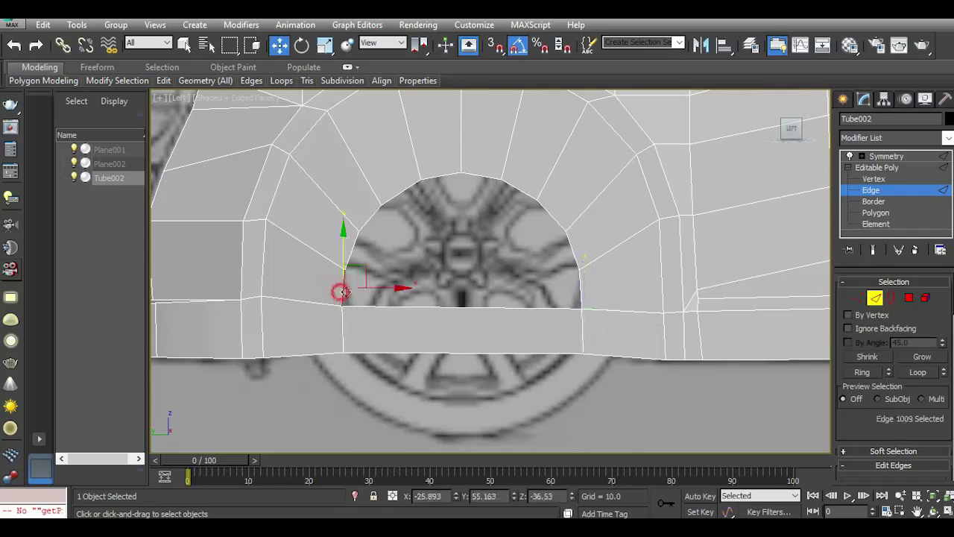
ctrl+click(579, 296)
scroll(853, 415, down, 3)
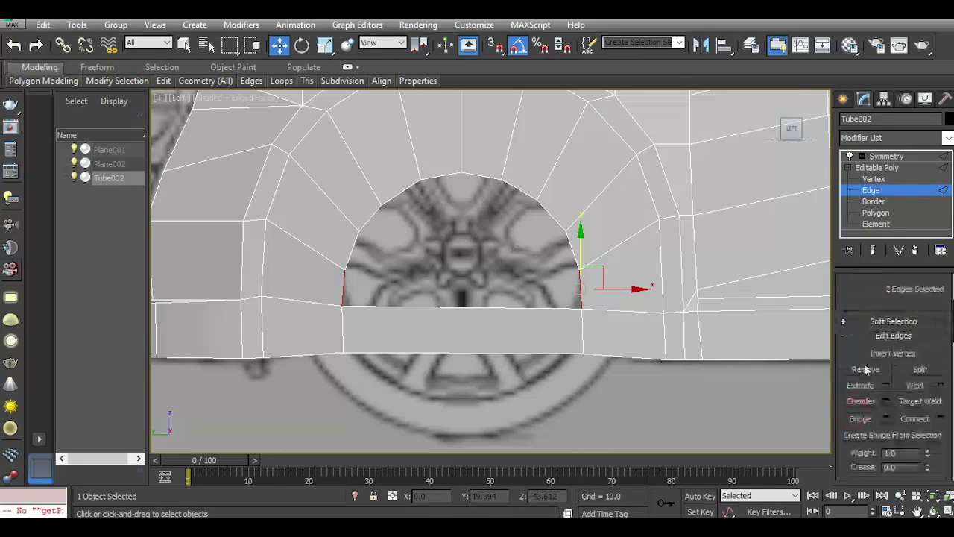
click(879, 419)
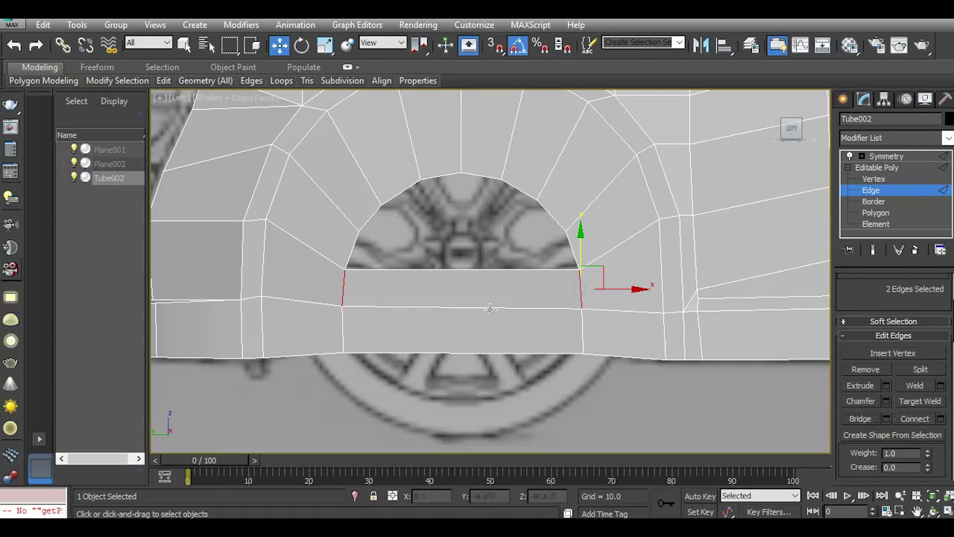
click(351, 250)
ctrl+click(574, 257)
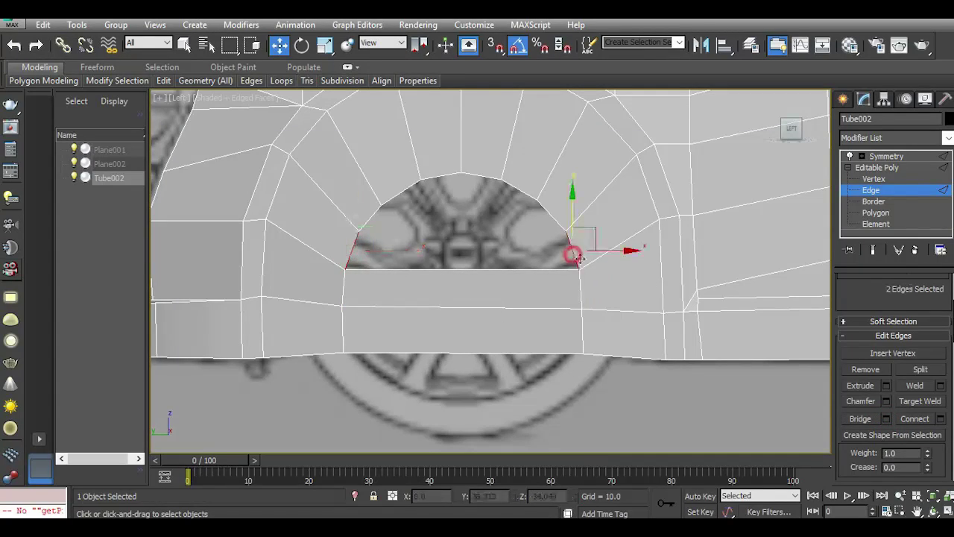
click(886, 419)
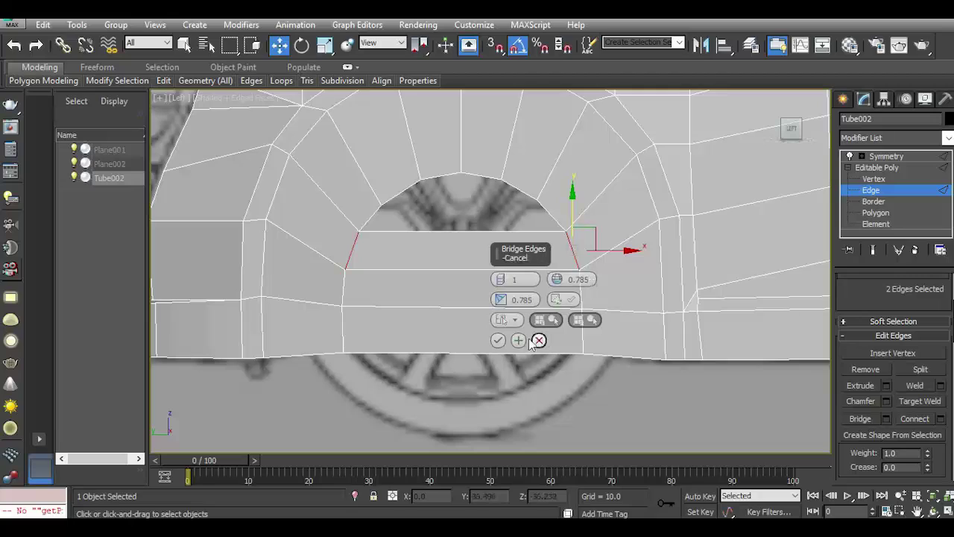
Bridge the upper and topmost arch edge pairs to close the opening.
click(371, 215)
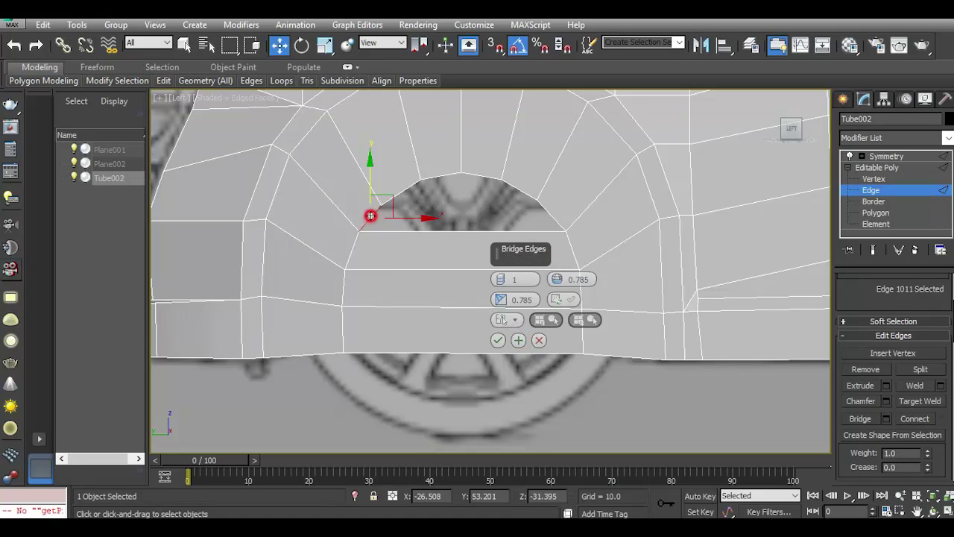
ctrl+click(548, 215)
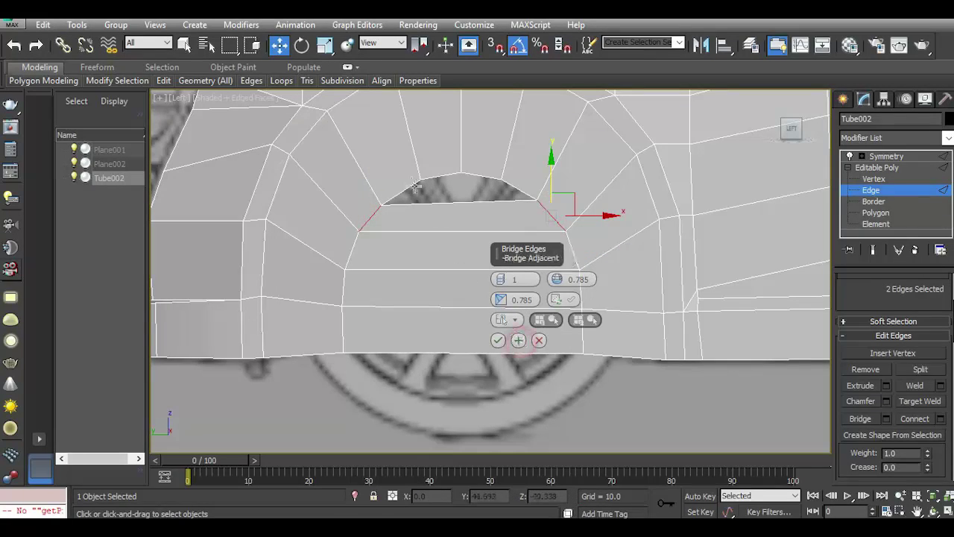
click(403, 192)
ctrl+click(515, 186)
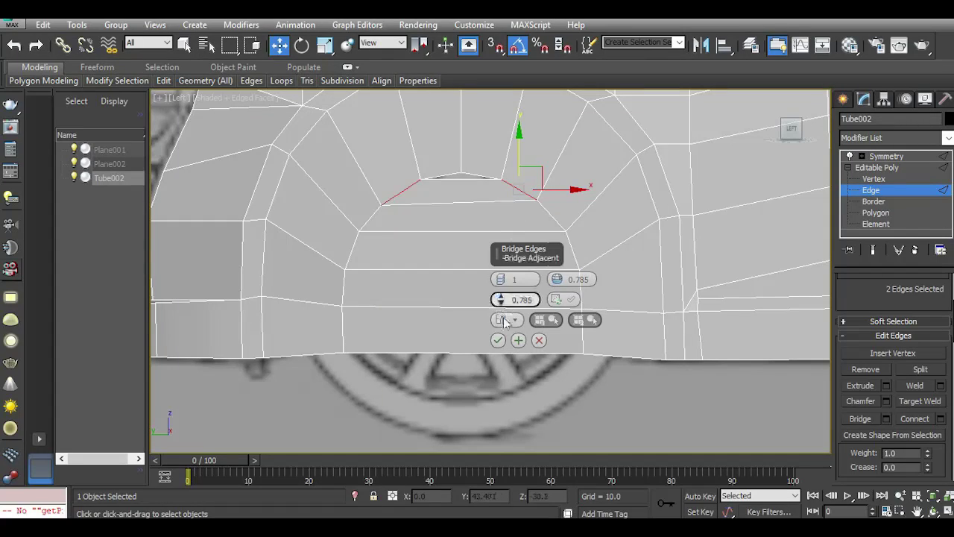
click(498, 340)
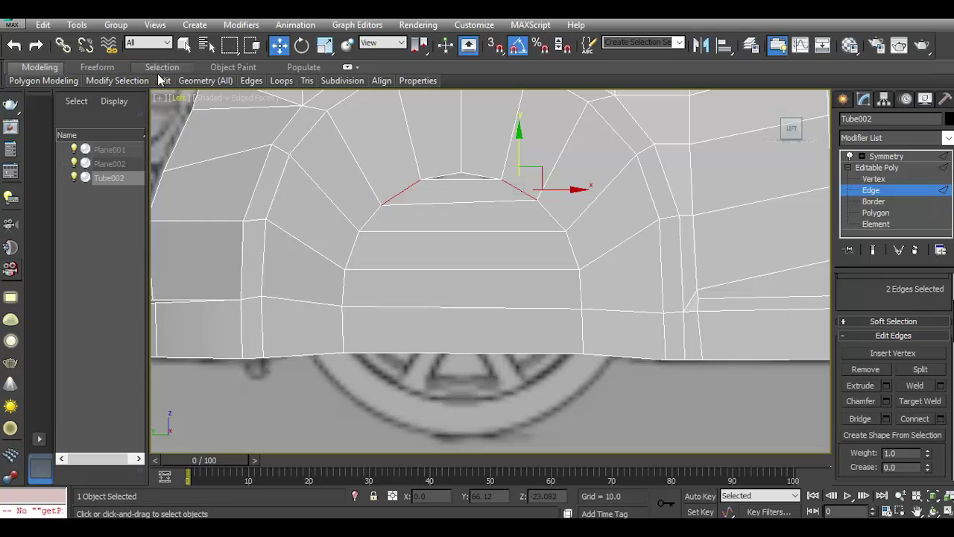
mouse_move(163, 81)
click(277, 122)
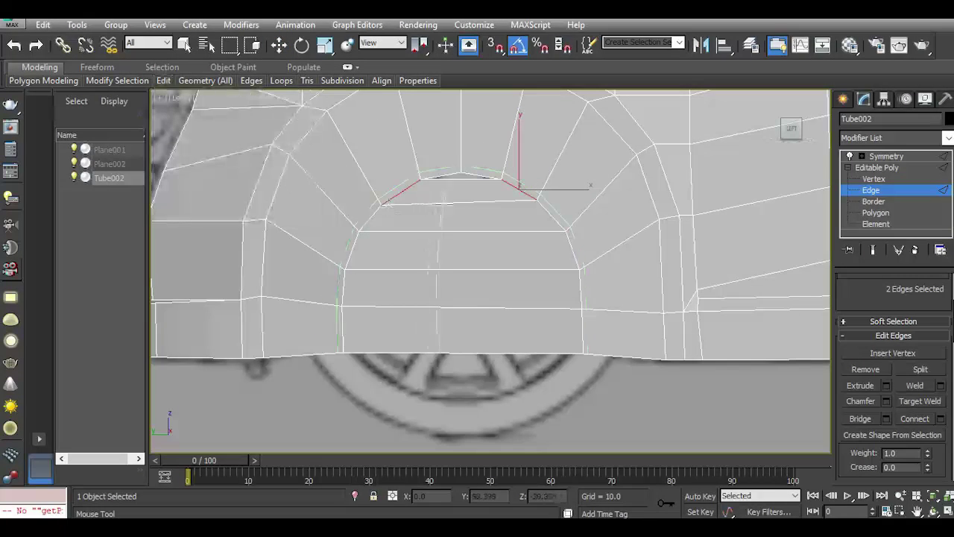
Insert a vertical edge loop through the middle of the filled arch patch.
click(458, 206)
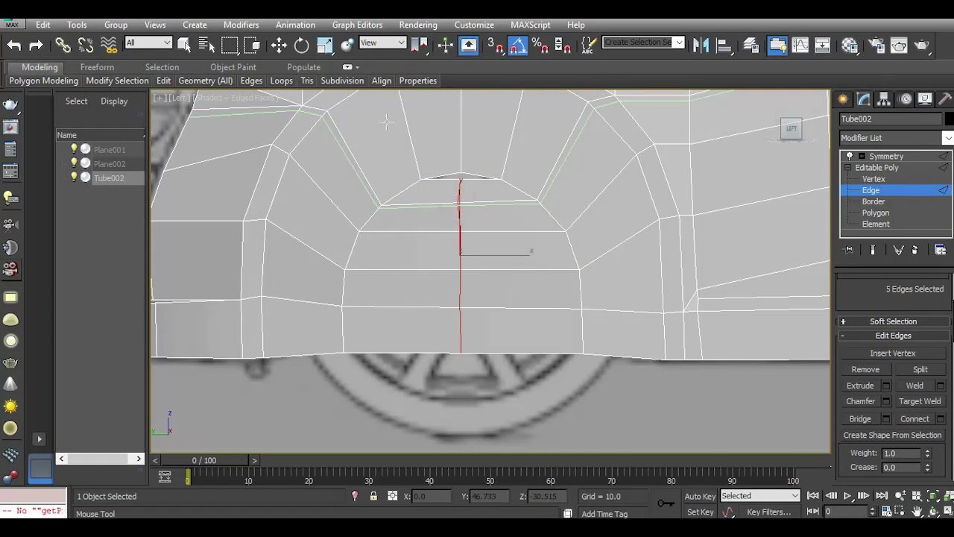
click(279, 45)
scroll(598, 167, up, 3)
click(874, 179)
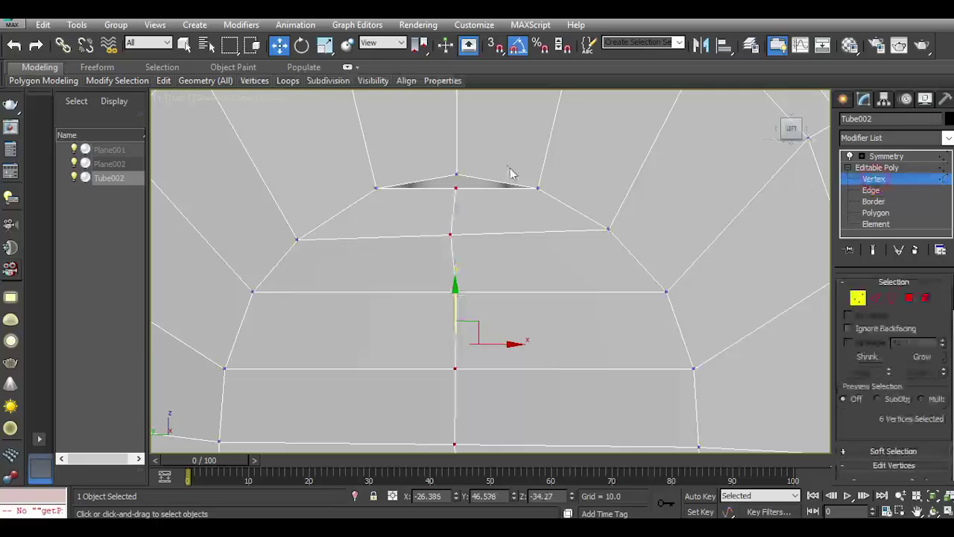
right_click(492, 196)
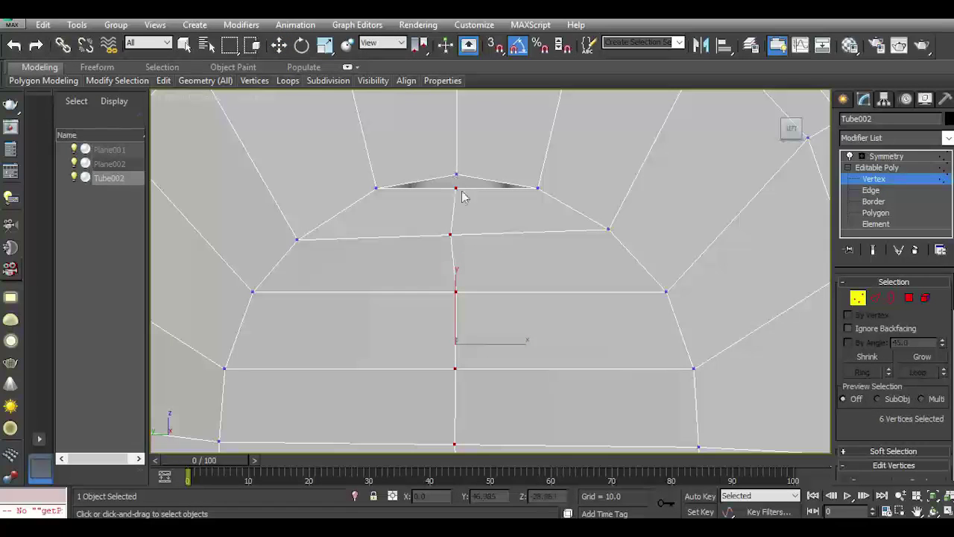
scroll(450, 172, down, 3)
click(876, 299)
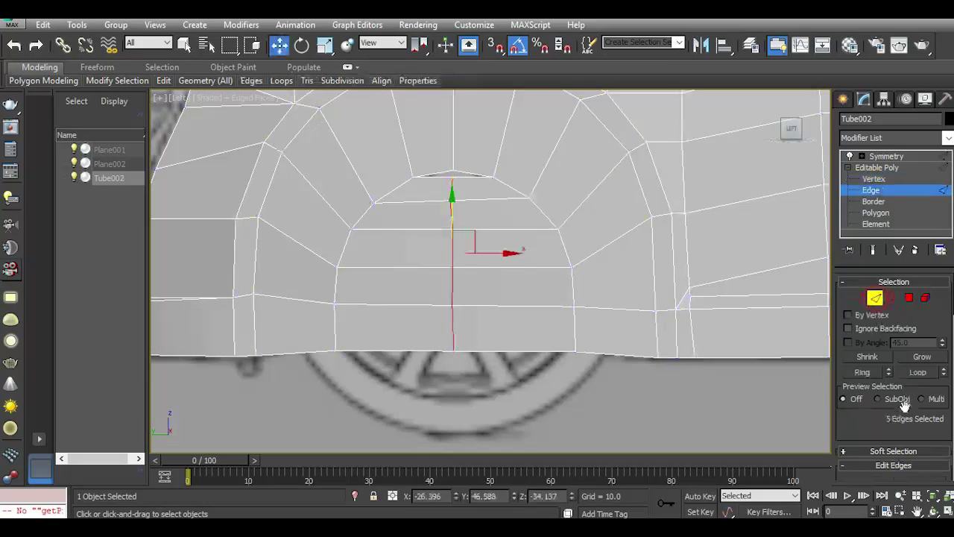
drag(907, 409, 856, 72)
scroll(921, 375, down, 2)
scroll(947, 377, down, 2)
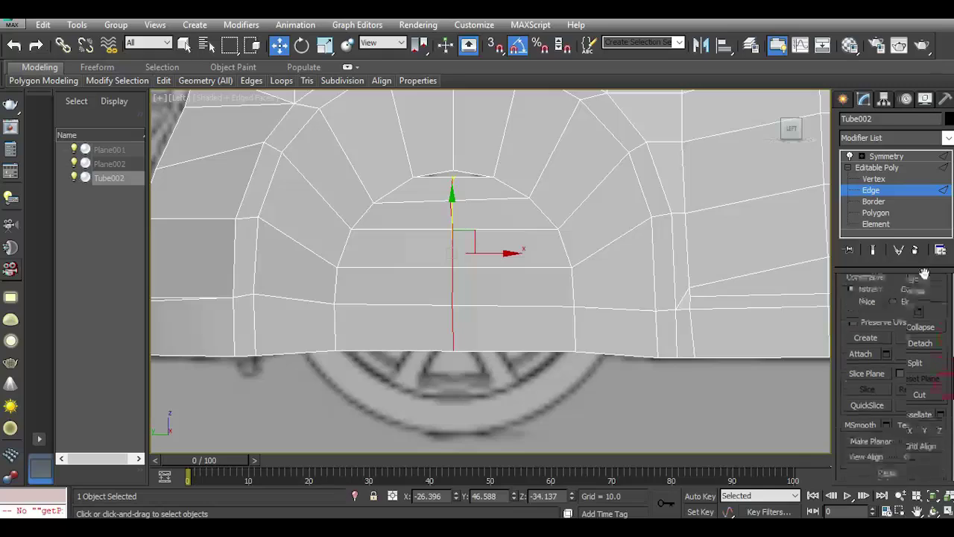
scroll(940, 358, down, 2)
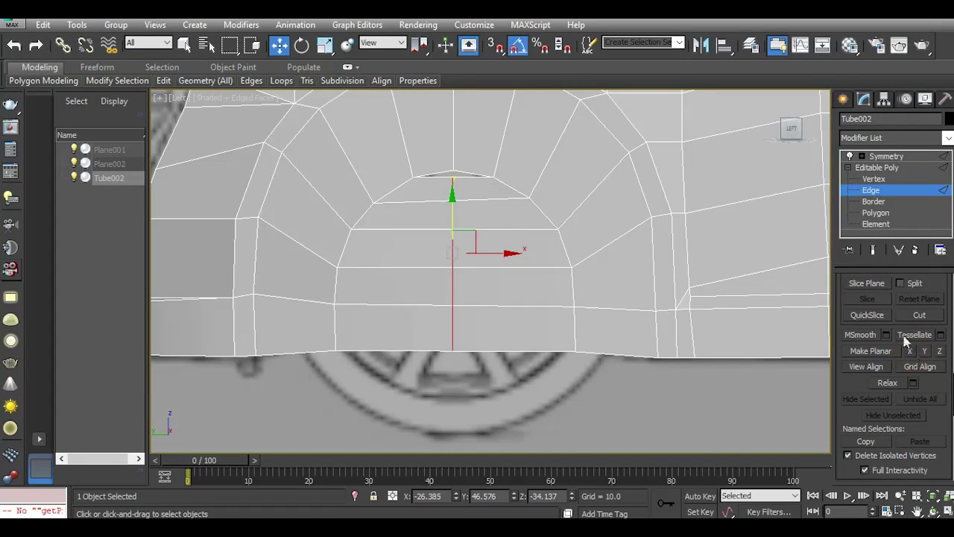
Target Weld the top seam vertex onto the vertex below, then return to Perspective view.
click(874, 180)
scroll(433, 159, up, 3)
right_click(423, 197)
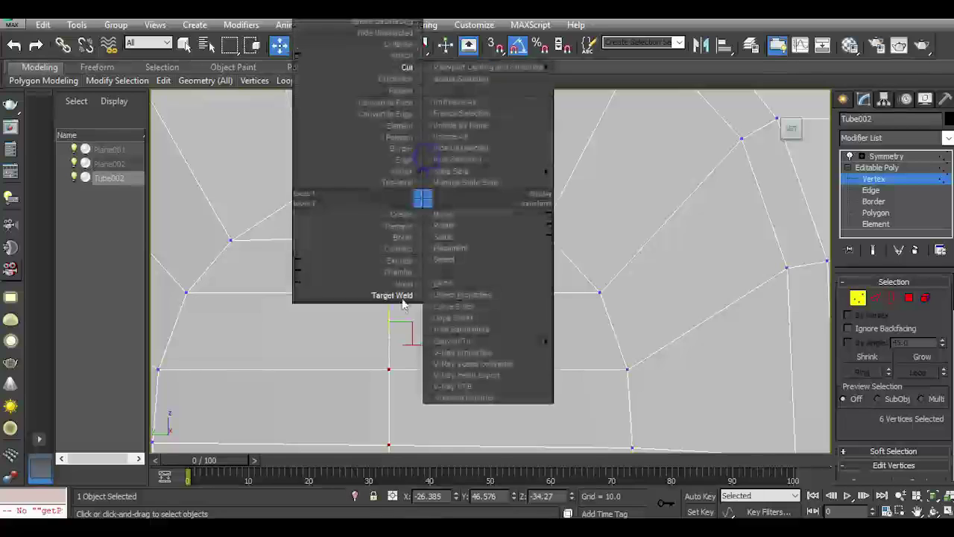
click(397, 252)
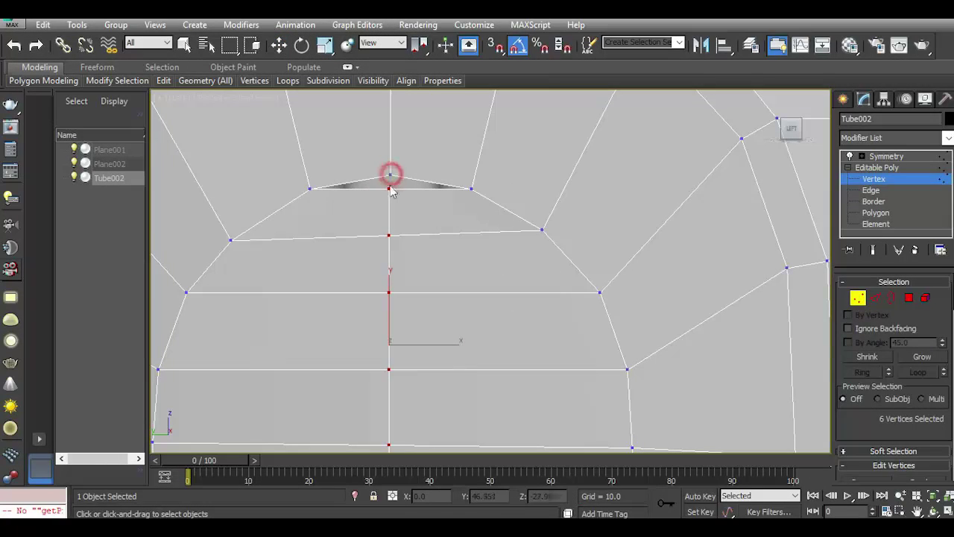
click(389, 188)
scroll(440, 206, down, 3)
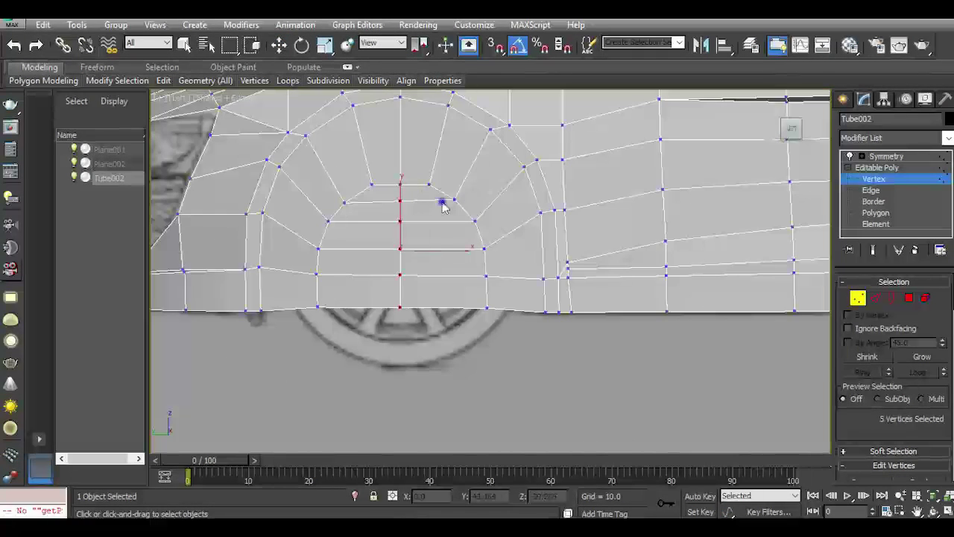
key(w)
key(p)
scroll(442, 207, up, 2)
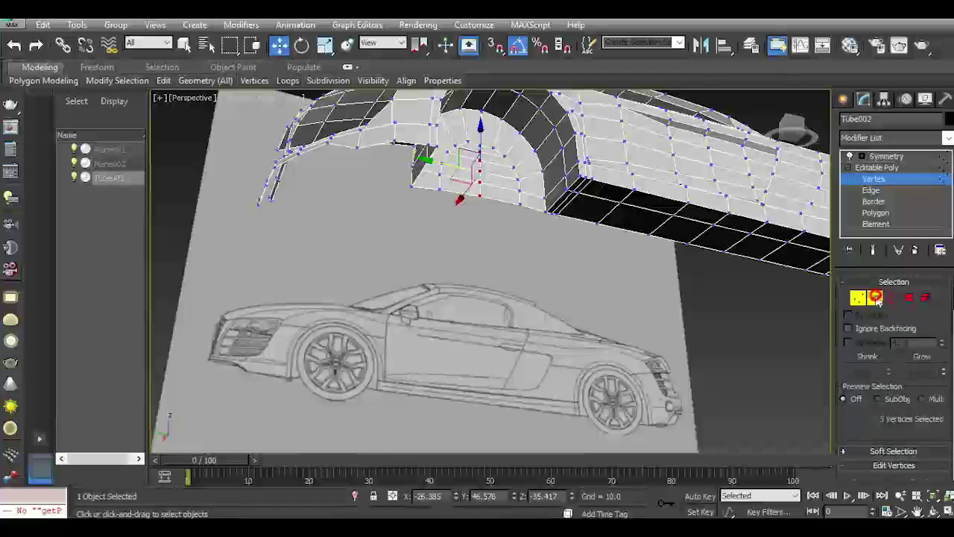
Select the arch-and-sill edge loop and add extra lower sill edges.
click(871, 190)
double_click(629, 236)
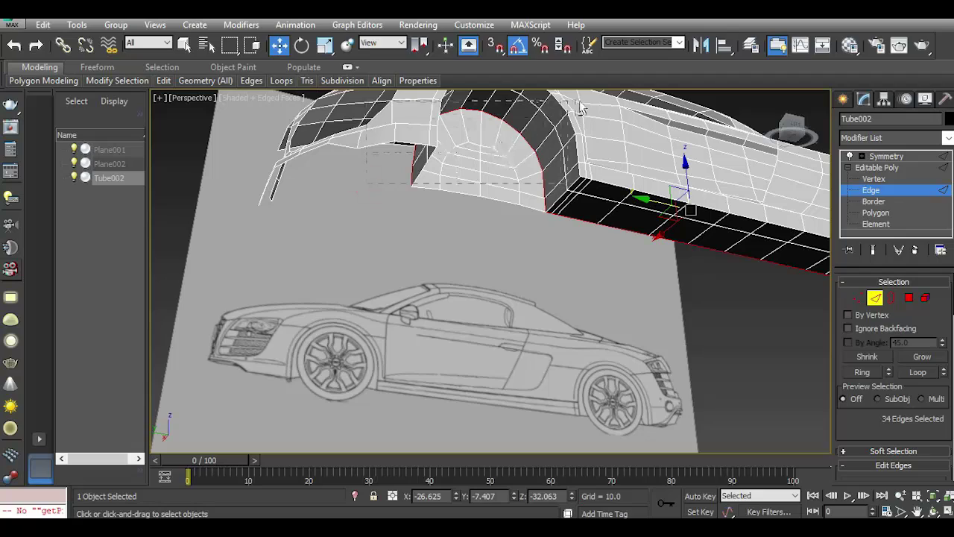
alt+double_click(561, 138)
scroll(547, 200, up, 4)
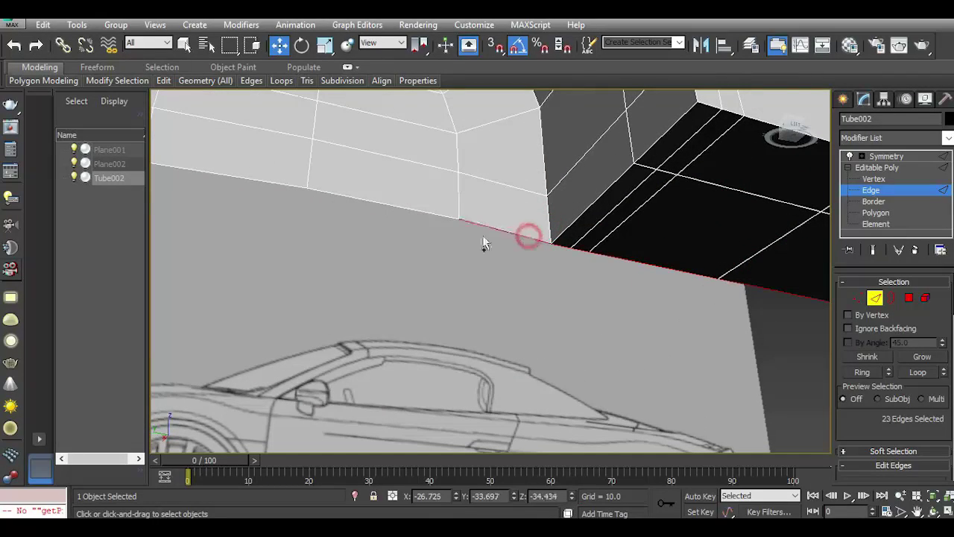
ctrl+click(419, 213)
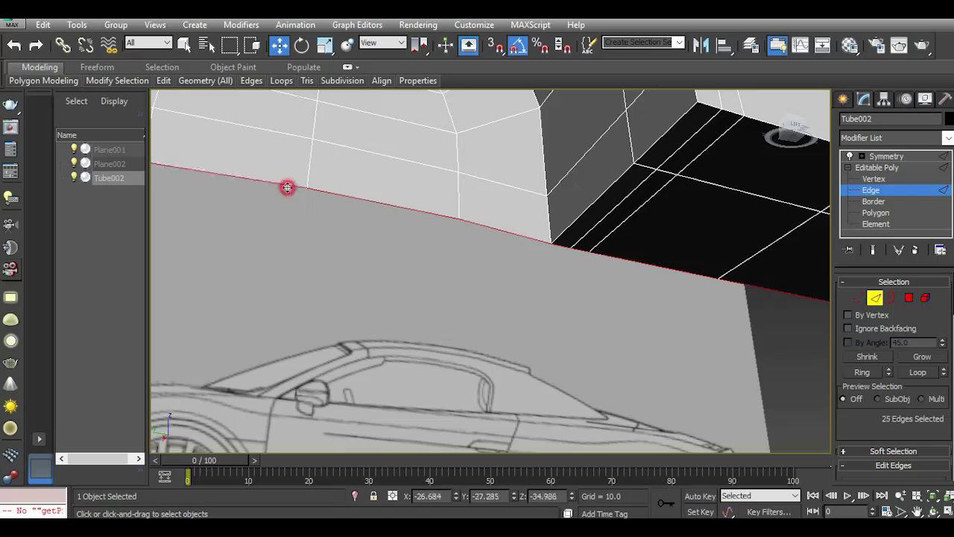
scroll(408, 211, down, 4)
ctrl+click(332, 198)
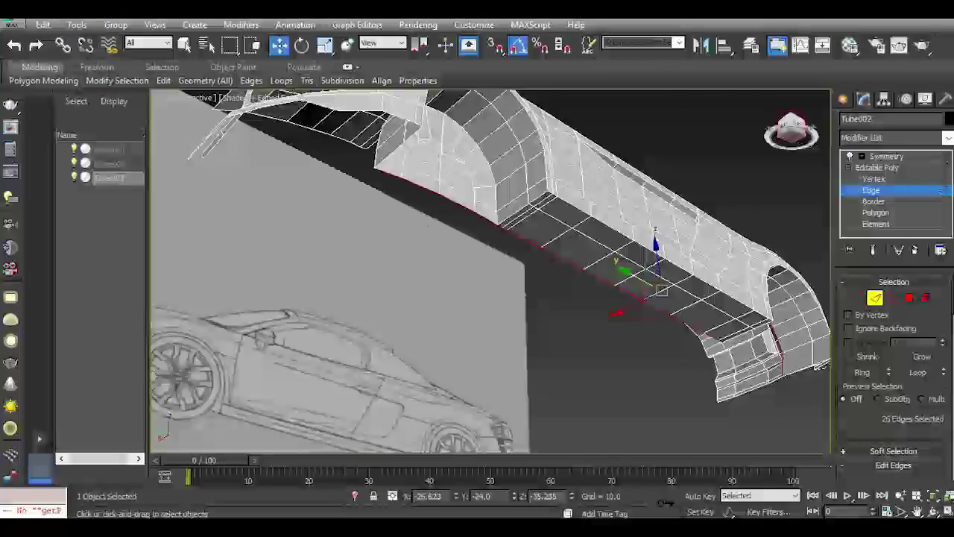
Undo an accidental edge move, add the arch edges back, and verify the selection from several angles.
drag(790, 130, 657, 261)
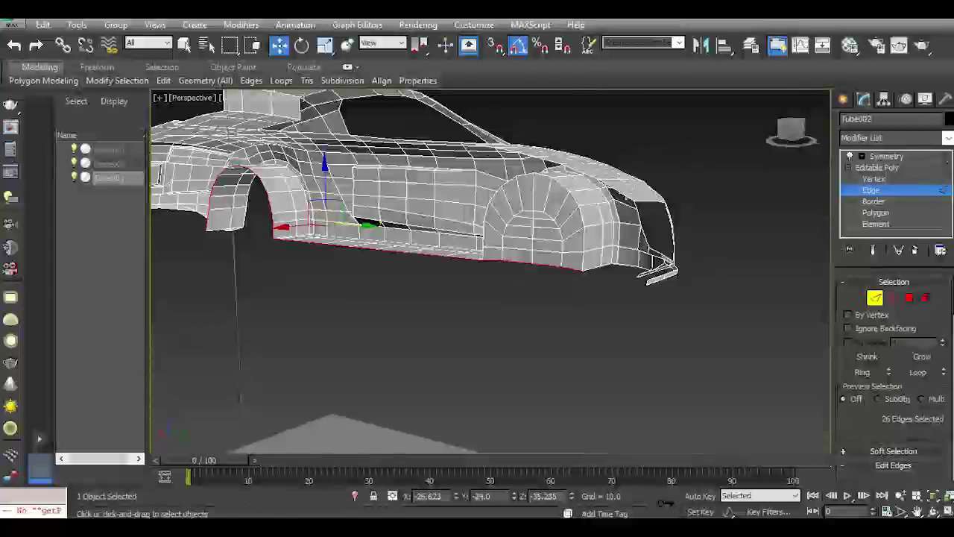
drag(796, 133, 776, 149)
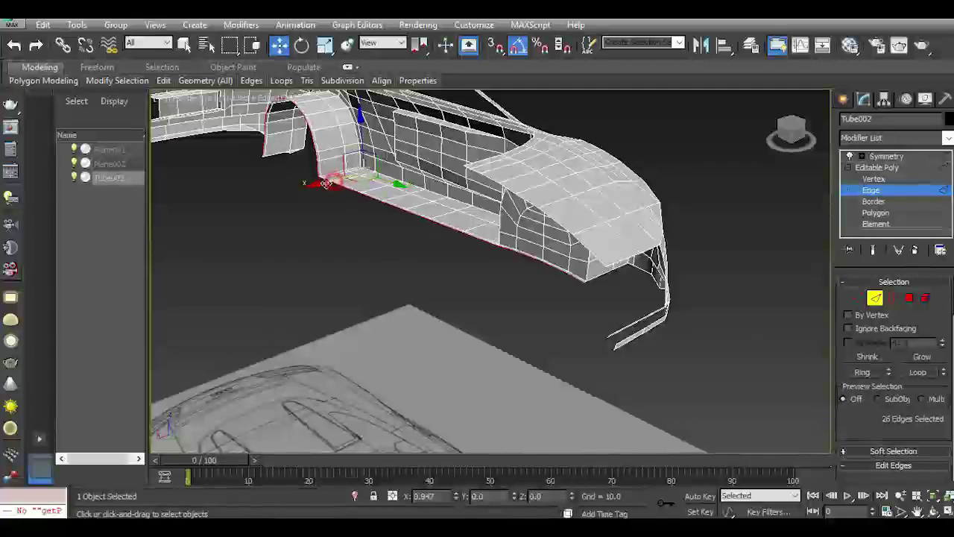
drag(284, 193, 305, 193)
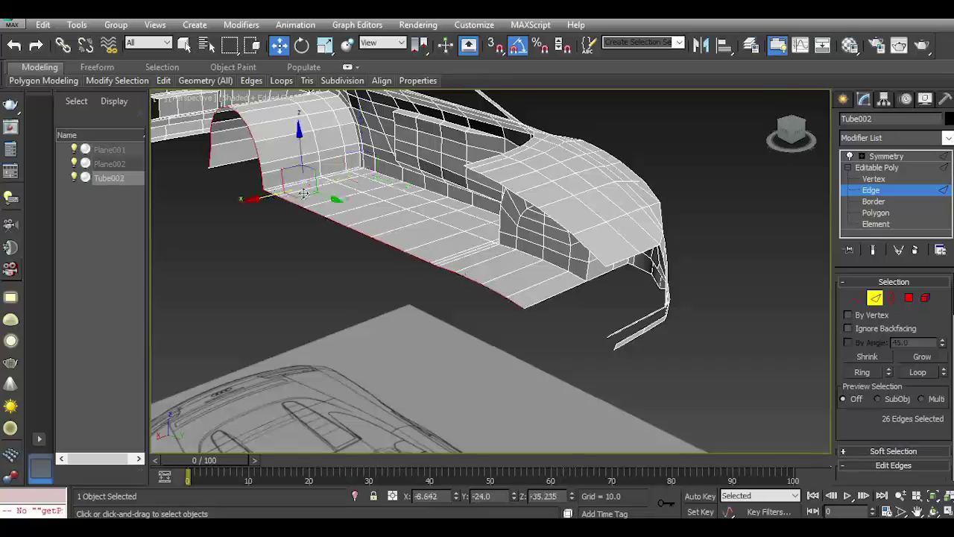
click(12, 45)
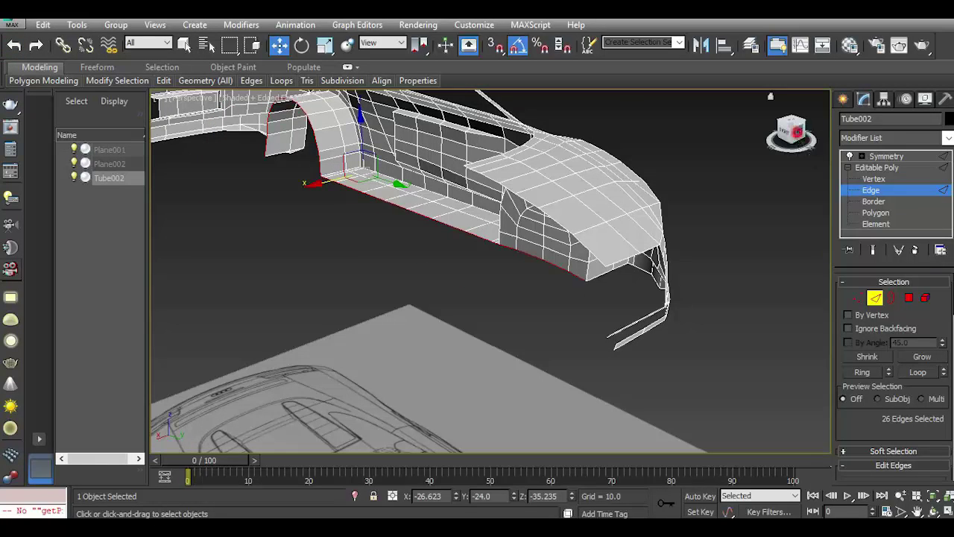
alt+middle_drag(477, 268, 521, 223)
scroll(545, 159, up, 5)
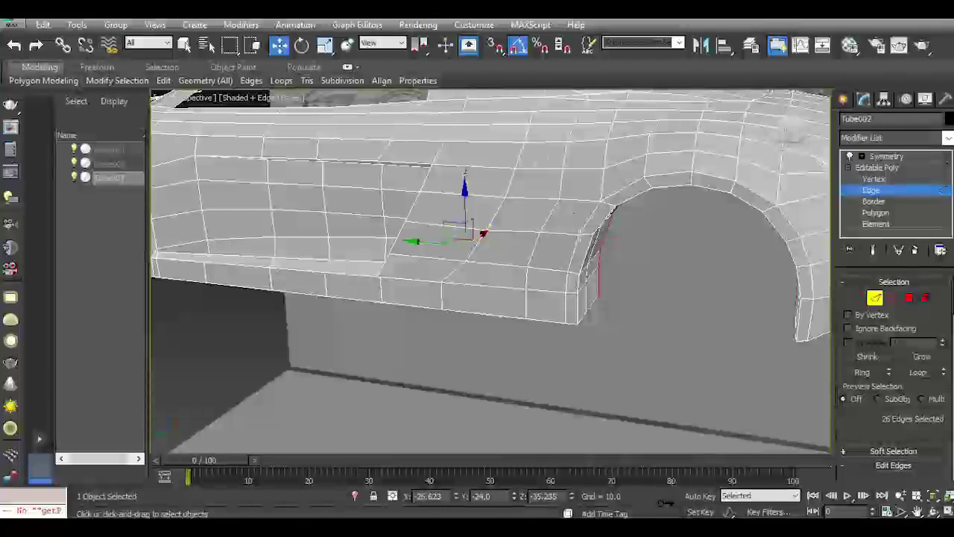
scroll(492, 268, down, 5)
scroll(492, 268, up, 5)
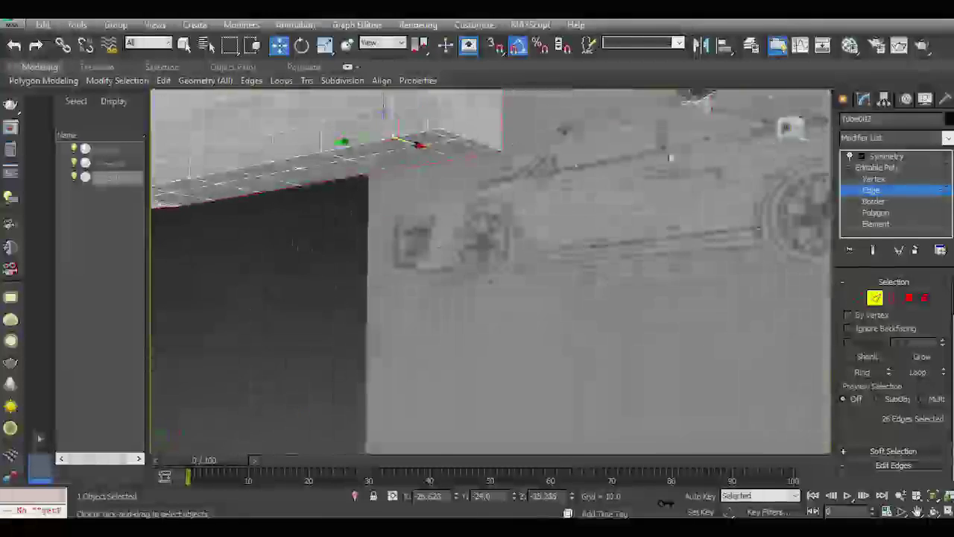
alt+middle_drag(493, 269, 524, 252)
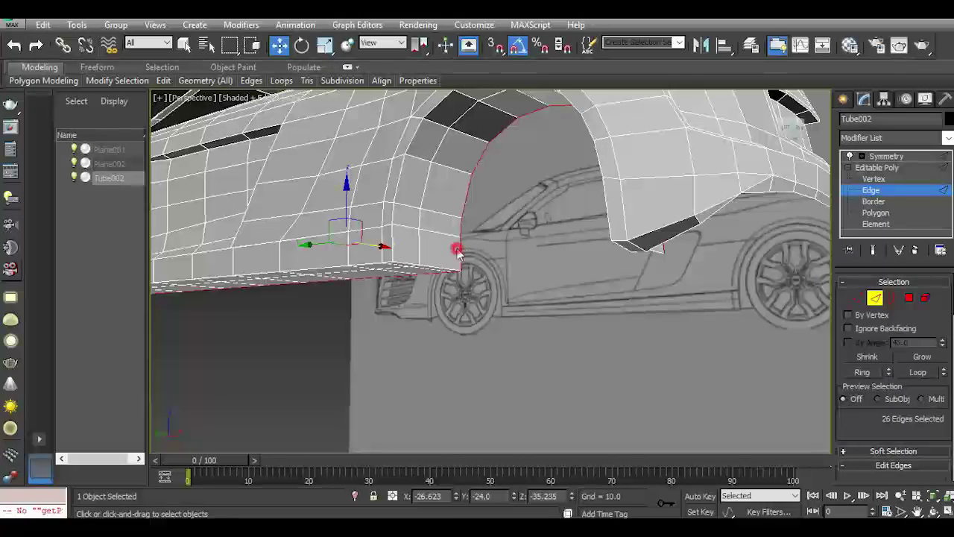
ctrl+click(457, 250)
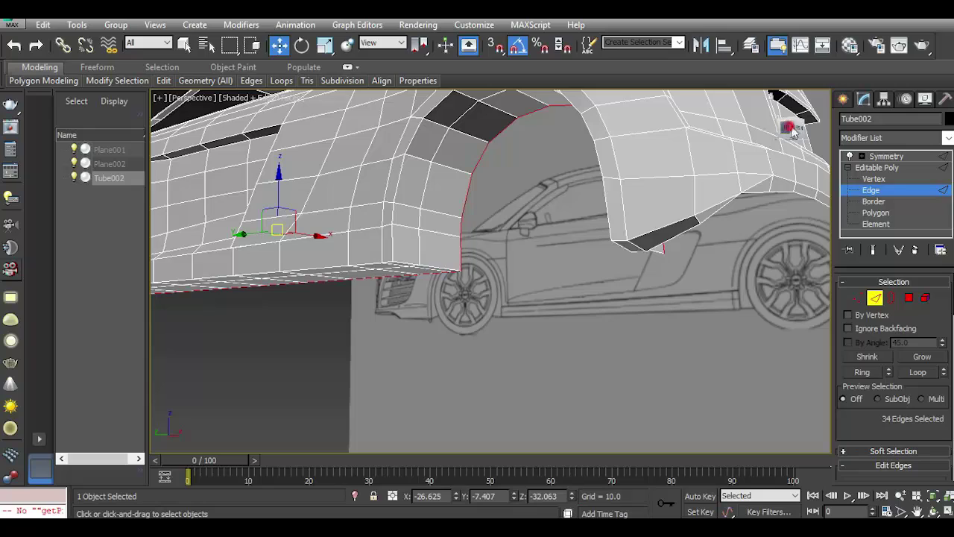
mouse_move(793, 131)
alt+middle_down()
mouse_move(587, 205)
mouse_move(616, 219)
alt+middle_up()
drag(625, 208, 333, 244)
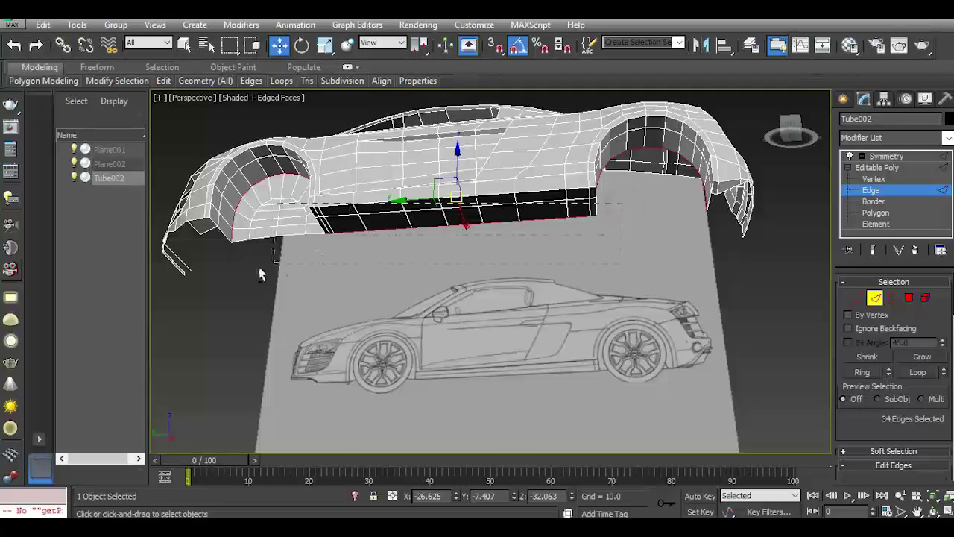
Select only the right wheel-arch edges and inspect them up close.
alt+drag(258, 267, 244, 246)
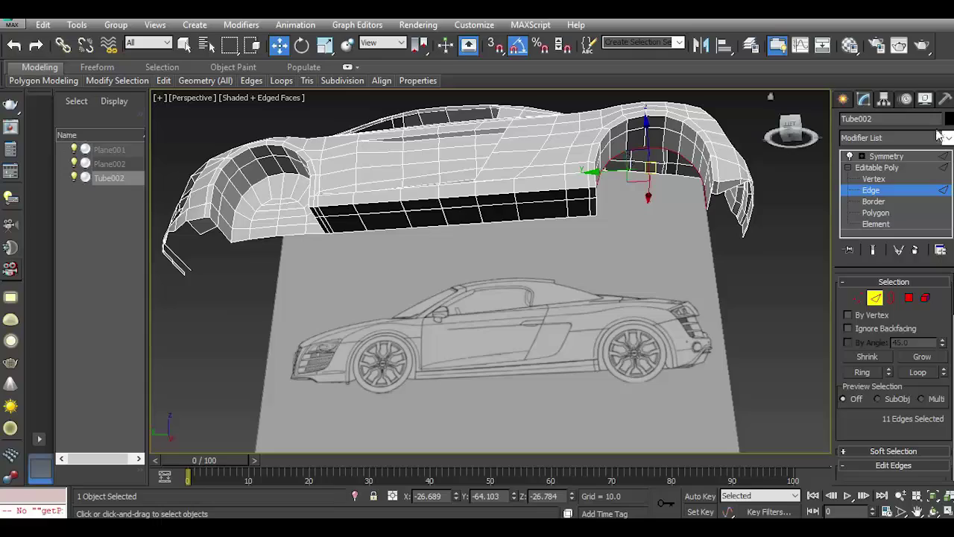
mouse_move(818, 143)
alt+middle_down()
mouse_move(731, 172)
mouse_move(490, 212)
alt+middle_up()
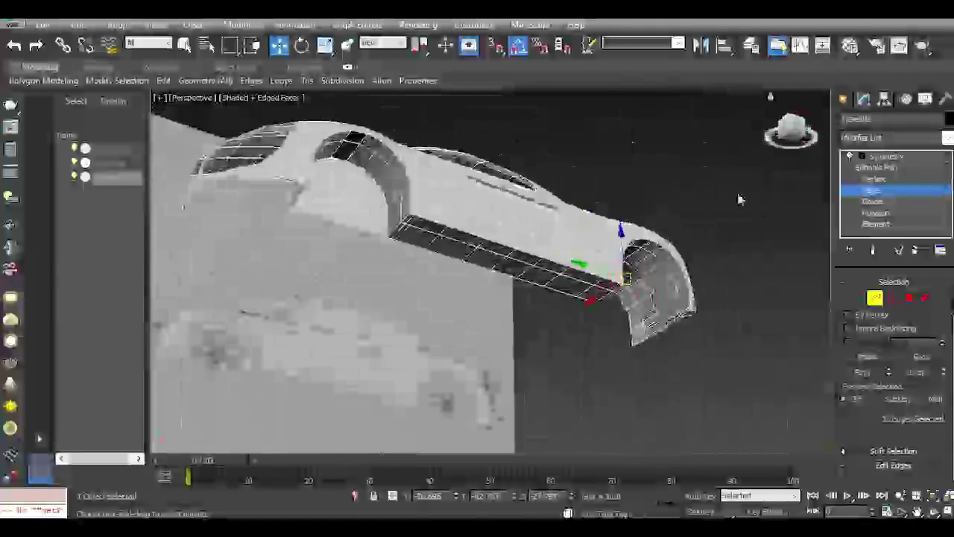
drag(806, 133, 671, 312)
scroll(671, 312, up, 5)
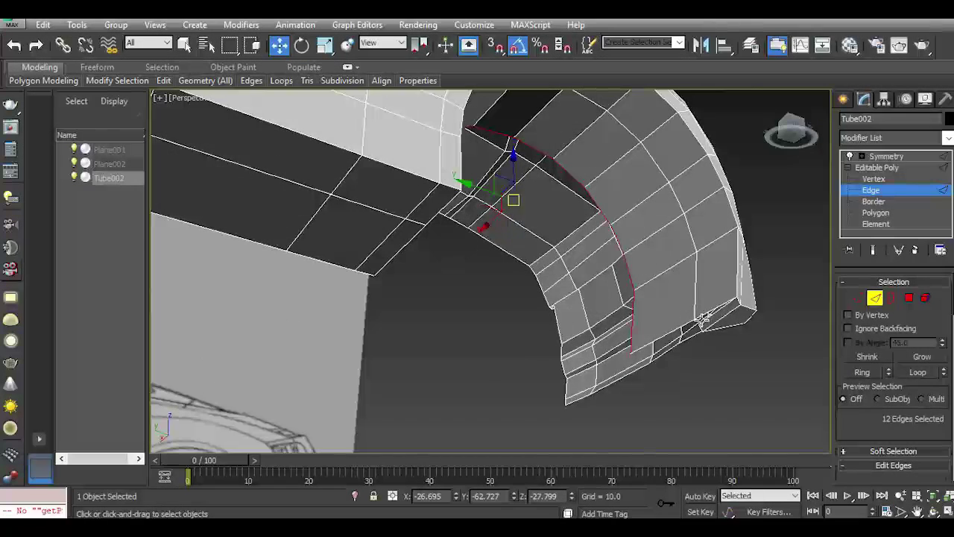
alt+middle_drag(702, 319, 713, 319)
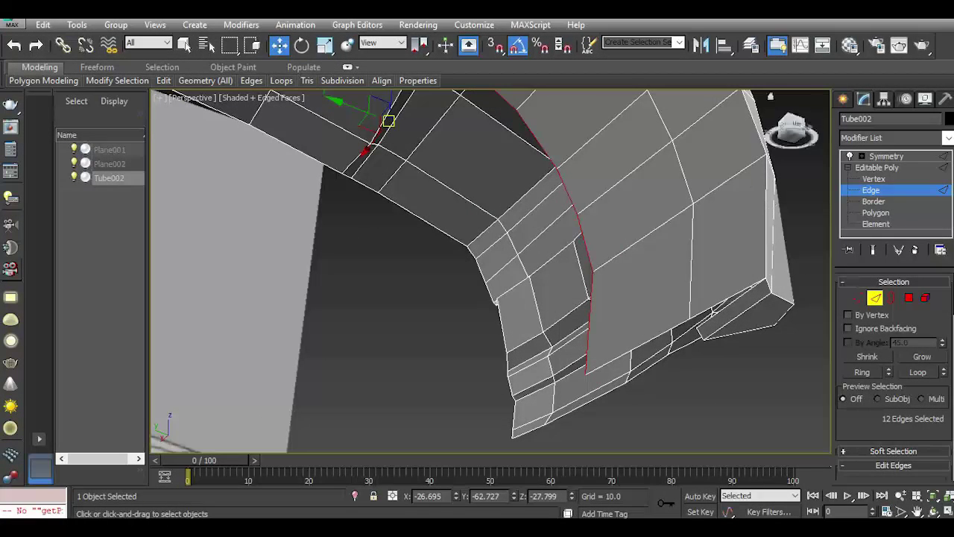
drag(790, 145, 626, 258)
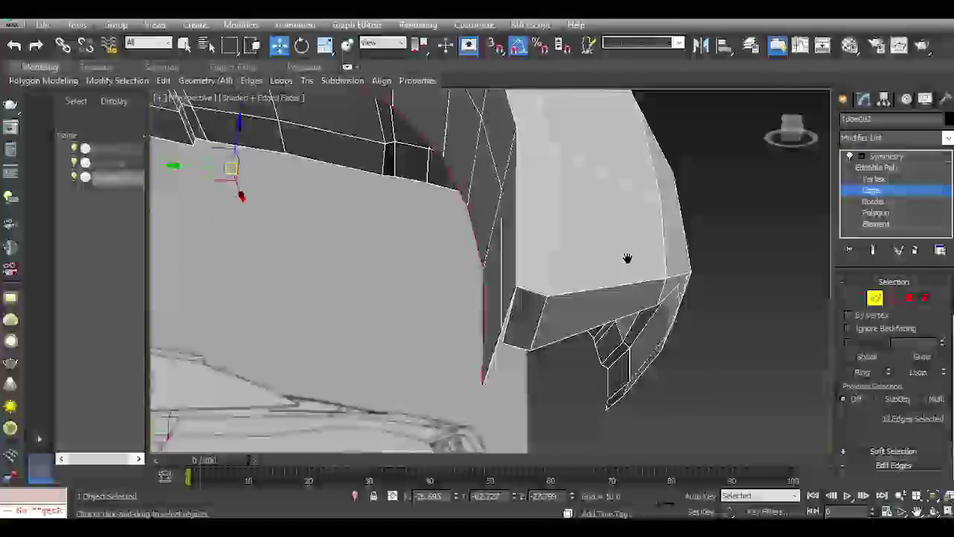
middle_drag(626, 258, 680, 216)
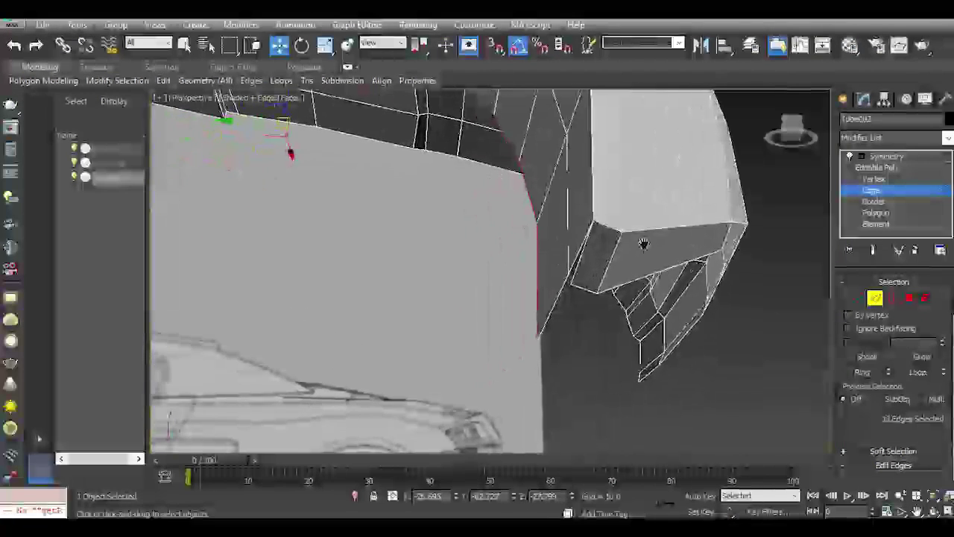
Target Weld a stray arch vertex onto its neighbour.
click(858, 298)
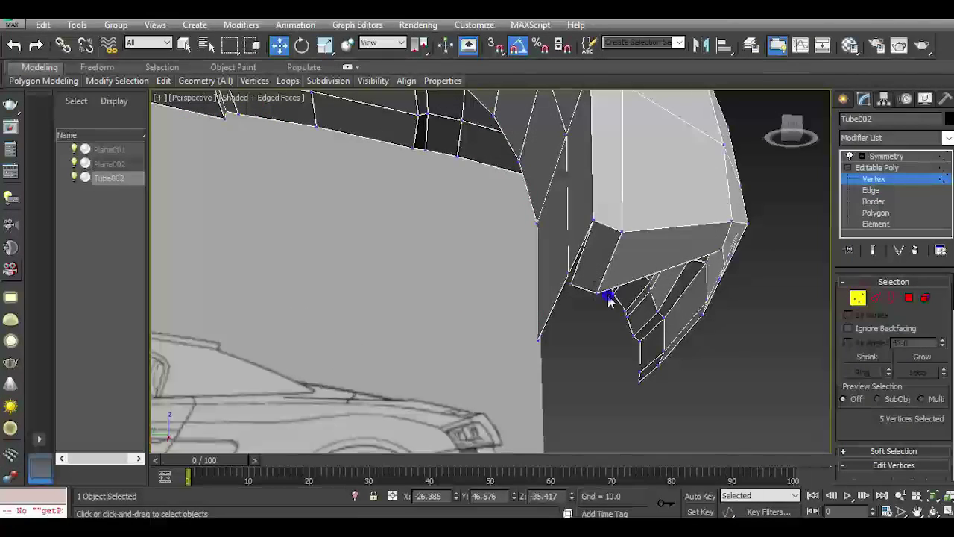
right_click(608, 293)
click(589, 384)
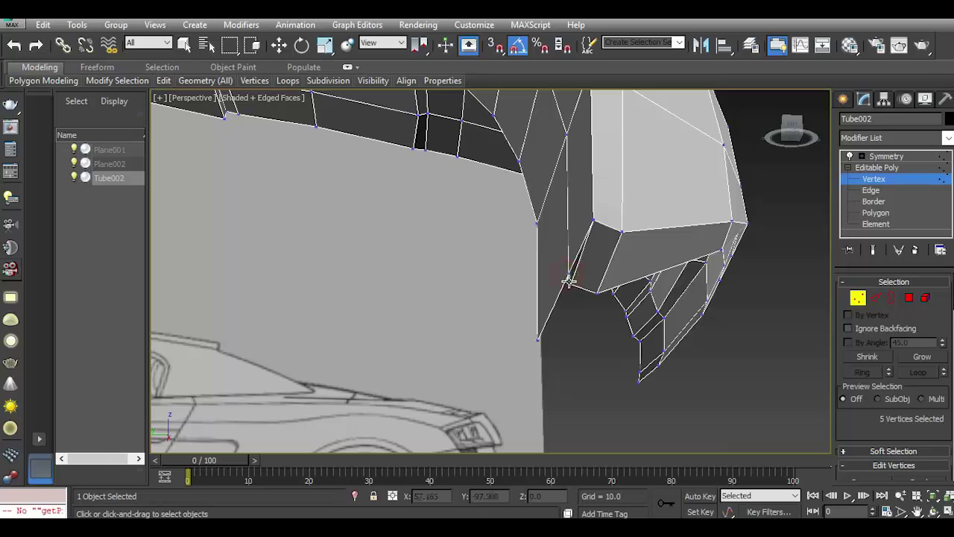
click(568, 281)
right_click(618, 292)
Select the wheel-arch border and zoom in on the rear wheel in the Left view.
click(893, 297)
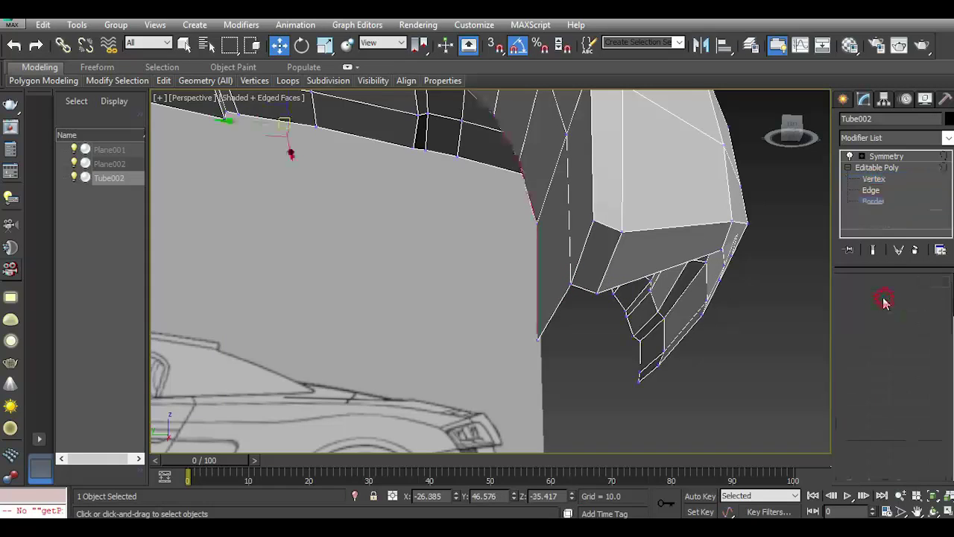
key(l)
scroll(398, 314, down, 5)
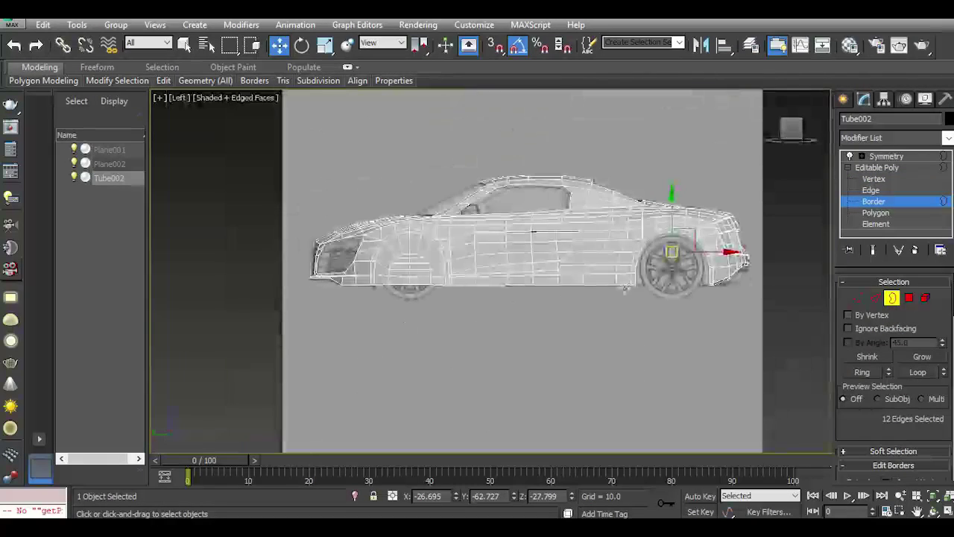
scroll(719, 262, up, 6)
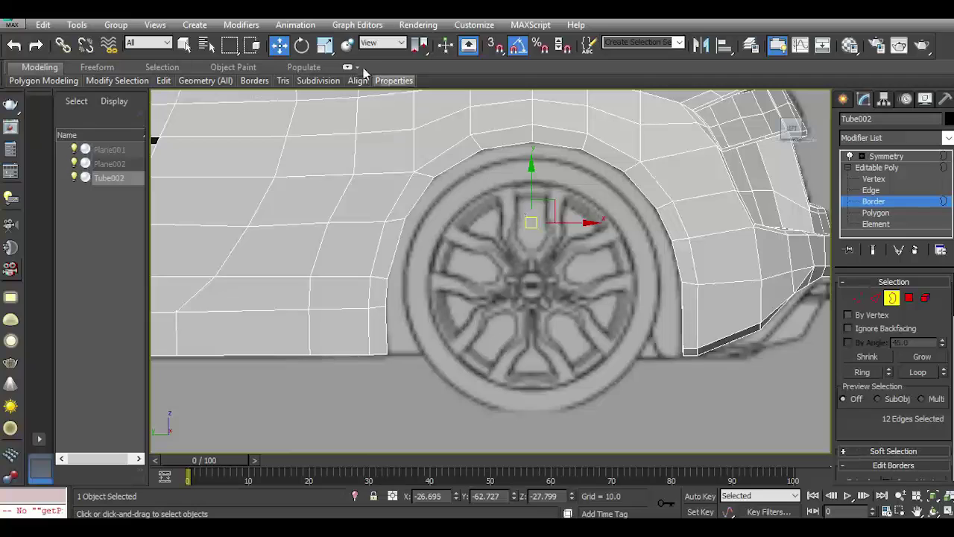
Scale the rear wheel-arch border into a tighter arch and lower it toward the sill.
click(324, 45)
drag(537, 211, 565, 262)
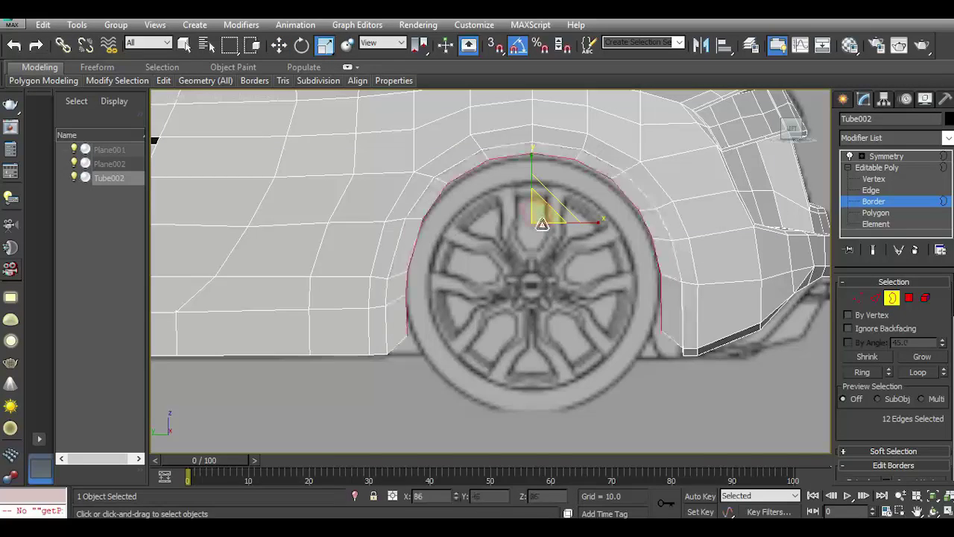
click(278, 45)
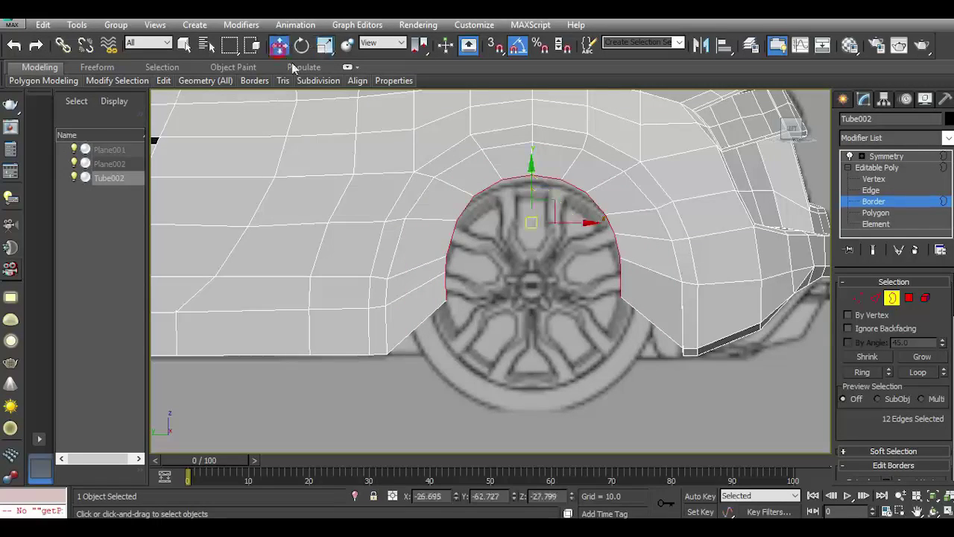
mouse_move(531, 189)
mouse_down()
mouse_move(549, 243)
mouse_move(562, 249)
mouse_up()
scroll(522, 270, up, 2)
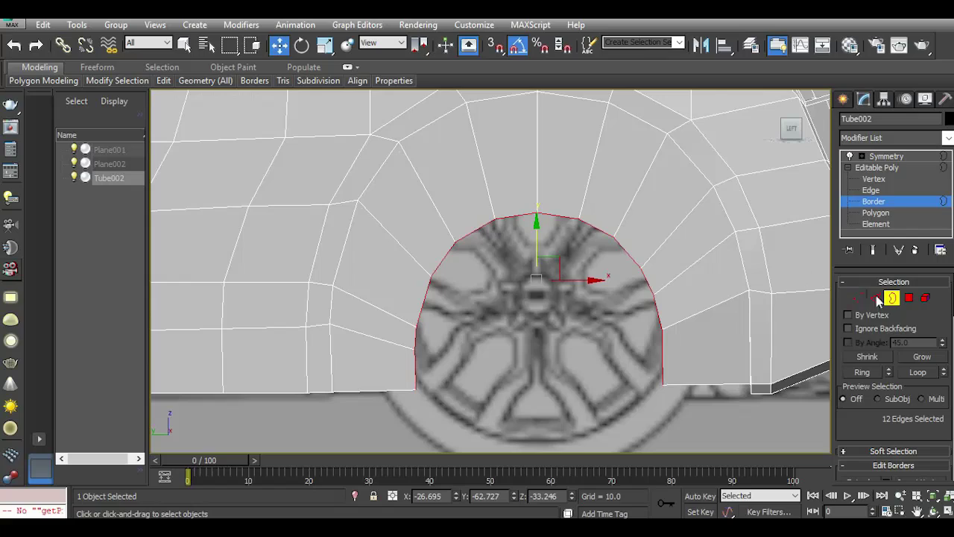
Raise one vertex at the arch's lower-left side slightly, then return to Edge level.
key(1)
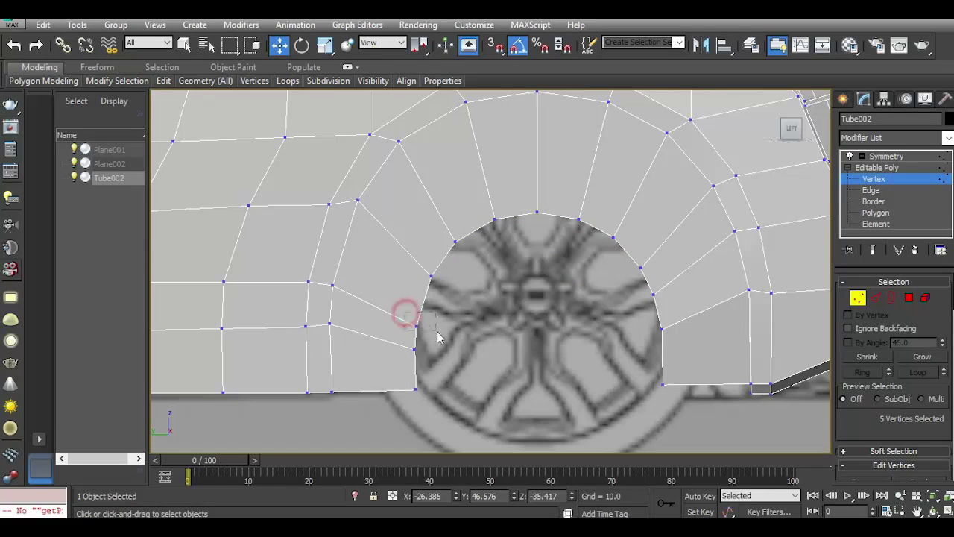
click(417, 325)
drag(418, 291, 418, 279)
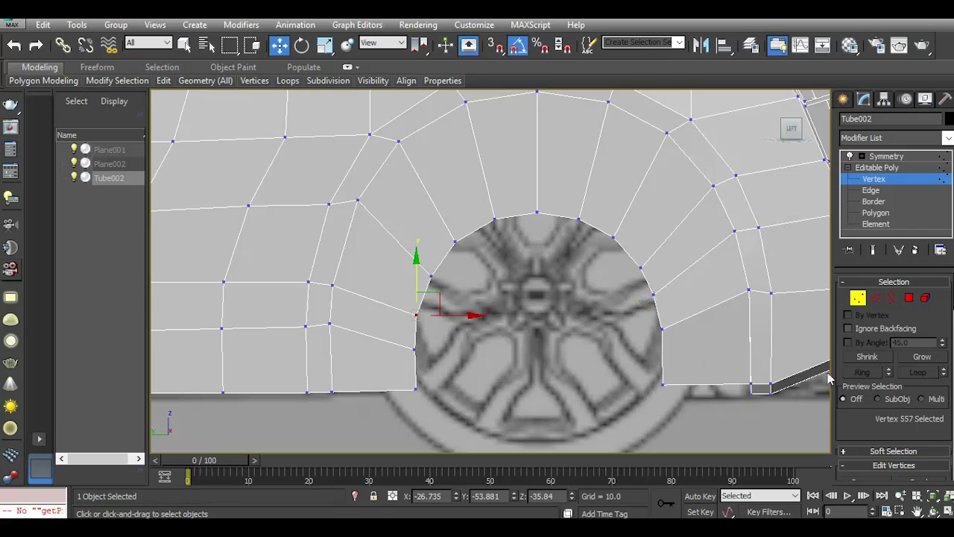
click(876, 298)
Bridge the lowest pairs of opposite edges to begin filling the rear wheel arch.
click(418, 372)
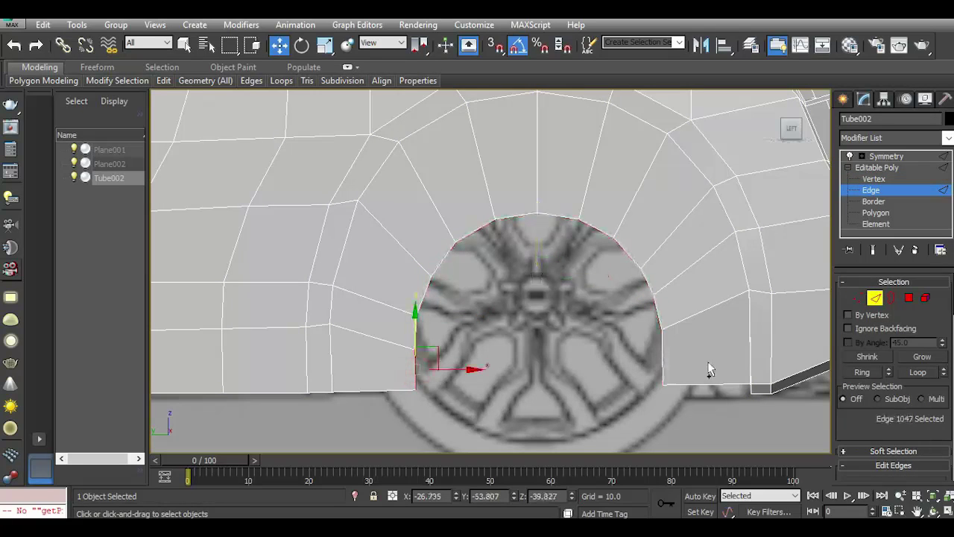
ctrl+click(663, 357)
scroll(898, 422, down, 3)
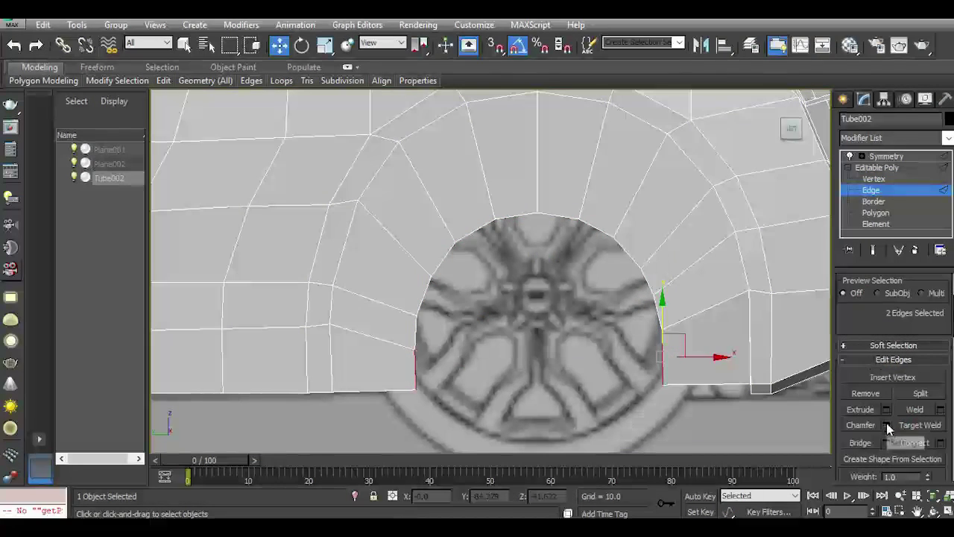
click(885, 442)
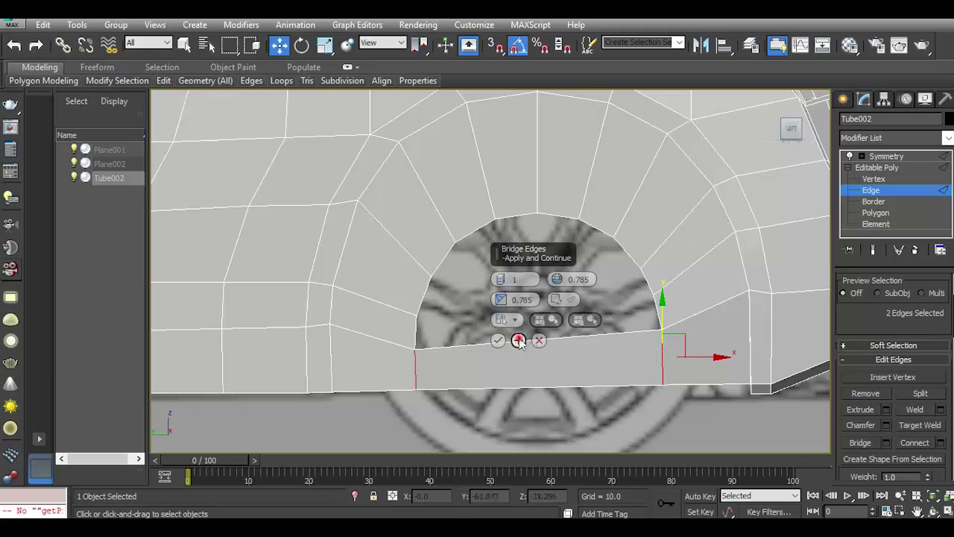
drag(661, 313, 659, 278)
click(415, 337)
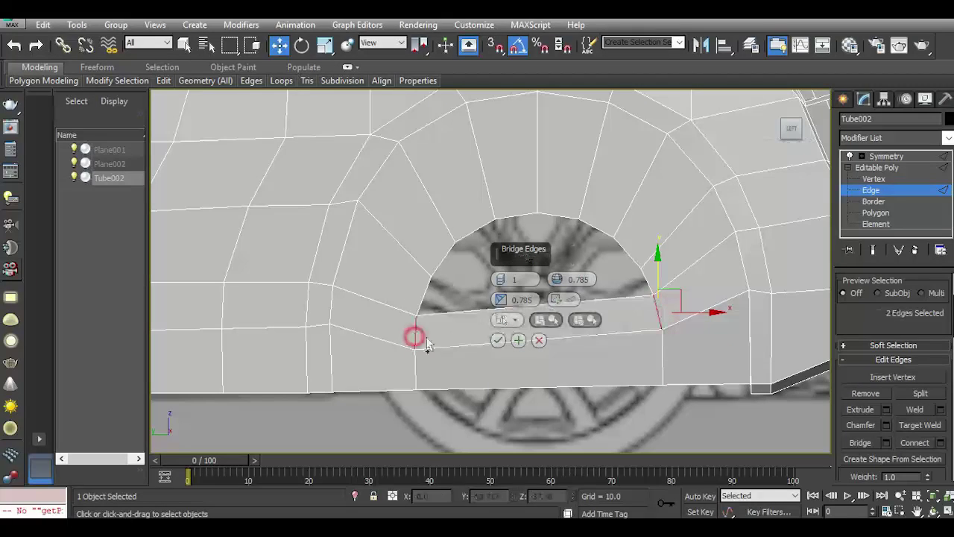
click(518, 340)
Bridge the next two matching edge pairs further up the arch sides.
click(422, 299)
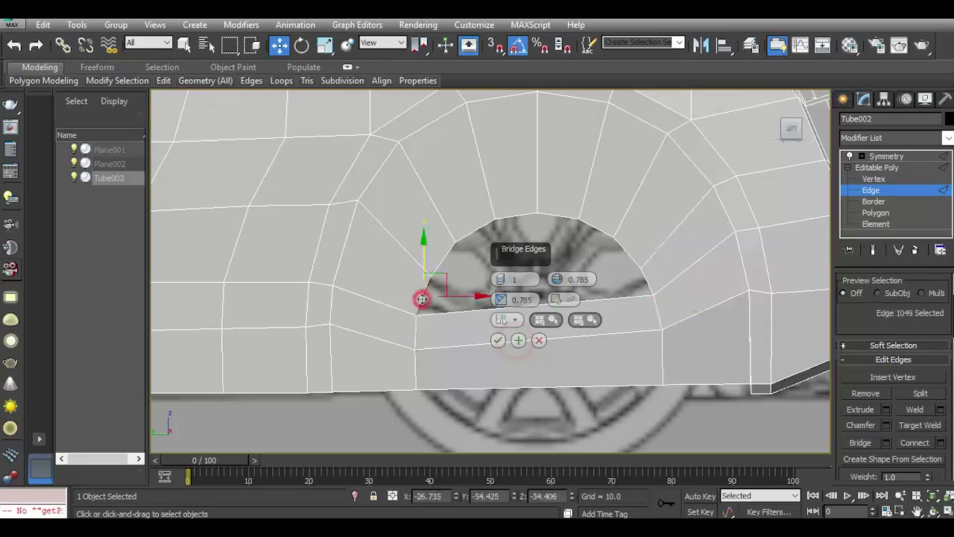
ctrl+click(645, 280)
click(519, 340)
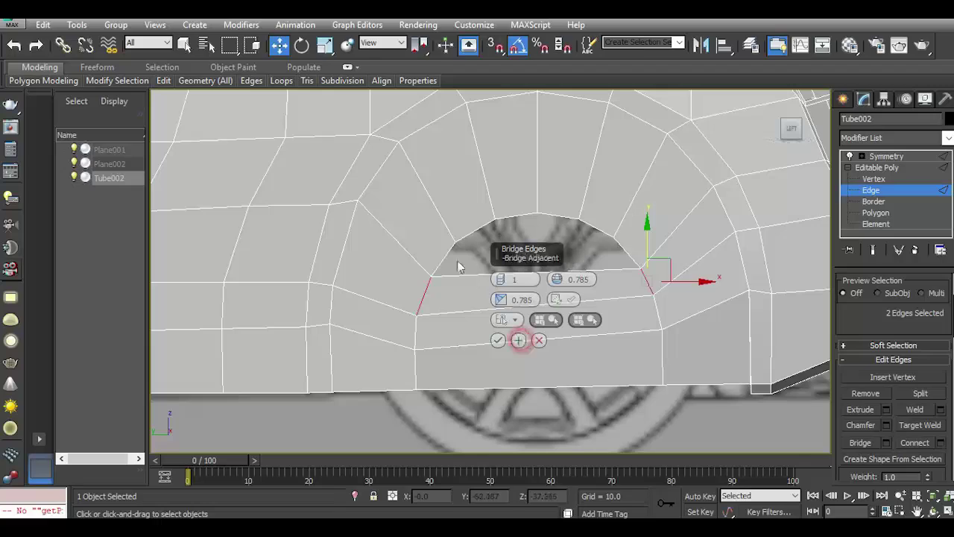
click(447, 257)
ctrl+click(626, 254)
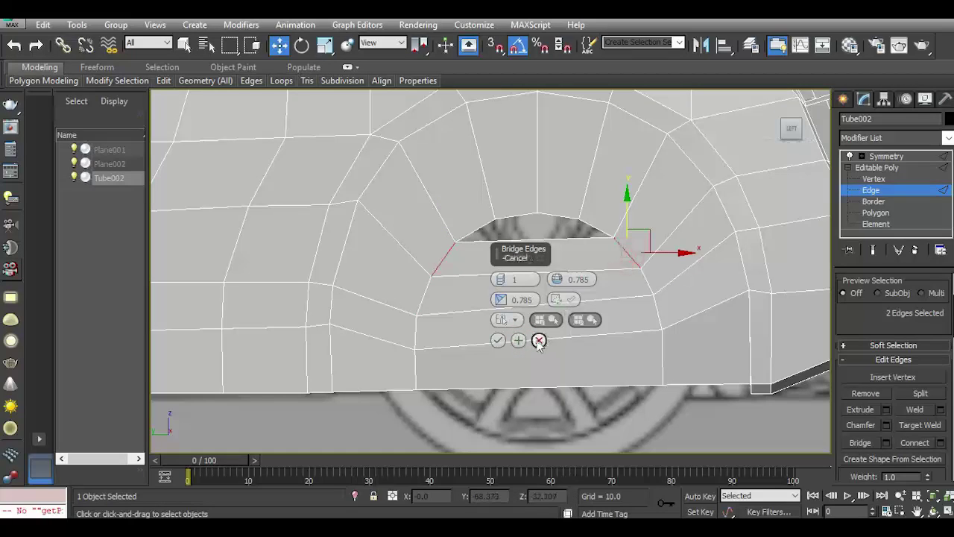
click(518, 340)
Close the final top gap with a bridge and Swift Loop a vertical centre loop.
click(569, 229)
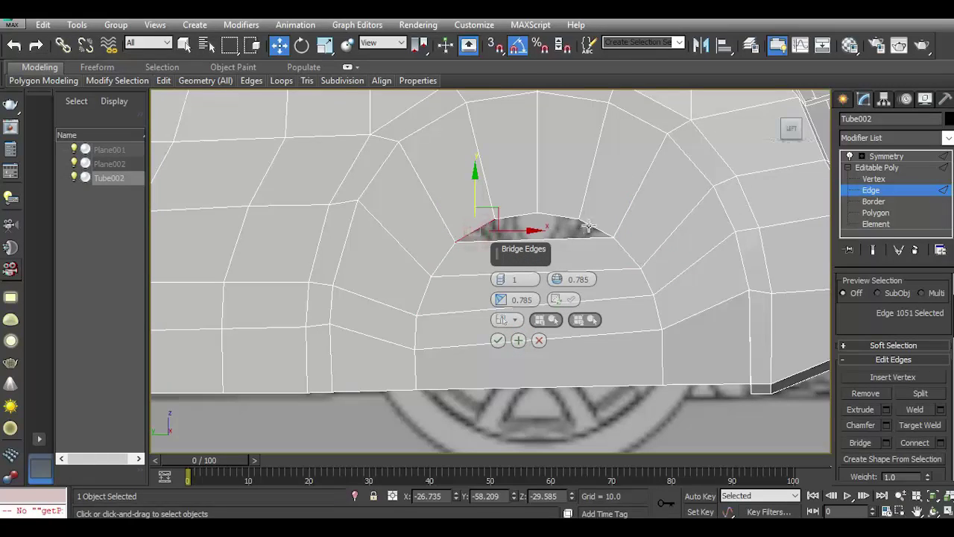
ctrl+click(588, 226)
click(498, 340)
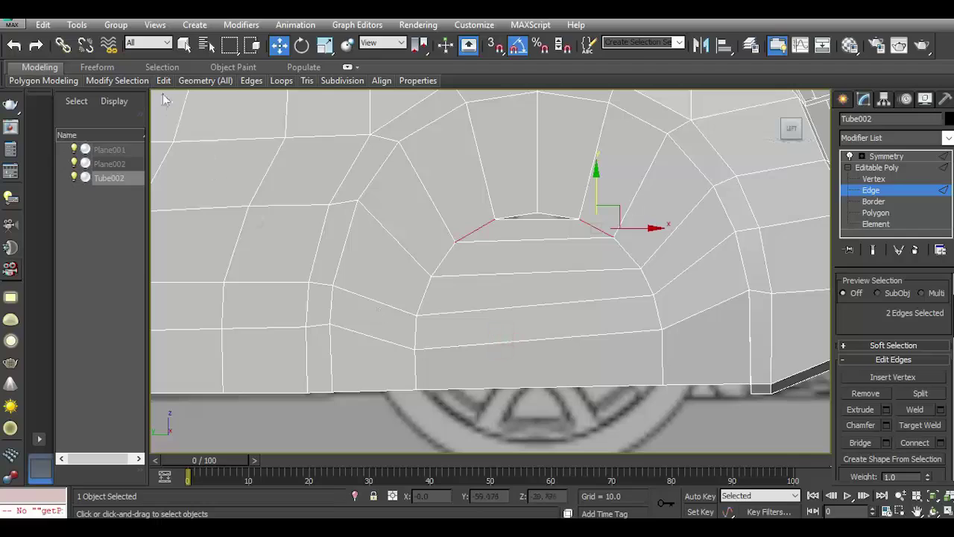
mouse_move(164, 81)
click(280, 119)
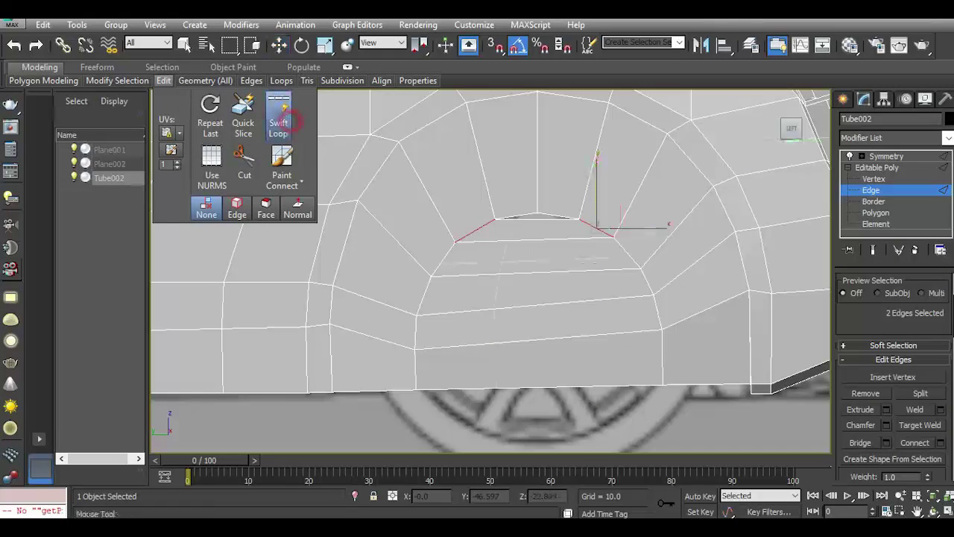
click(535, 238)
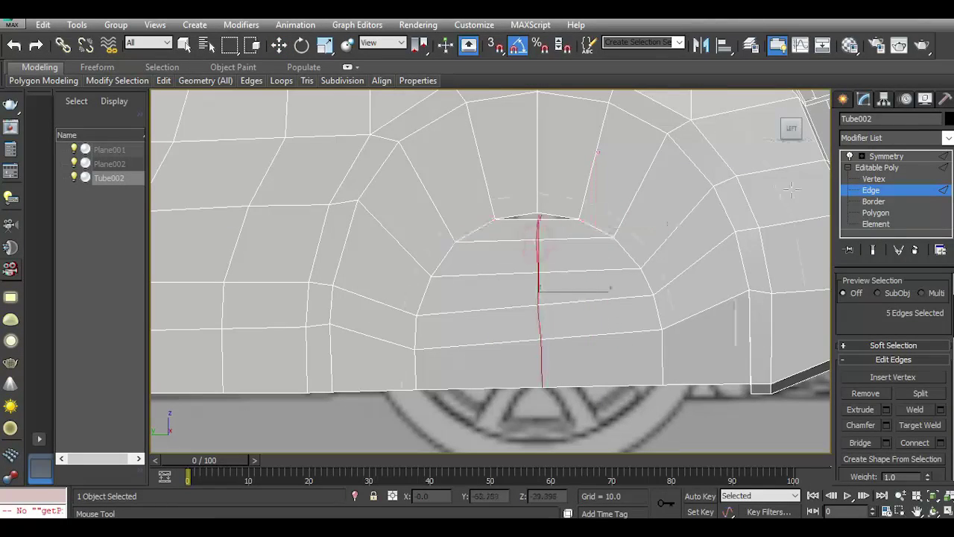
Flatten the new centre loop with Make Planar X.
click(280, 46)
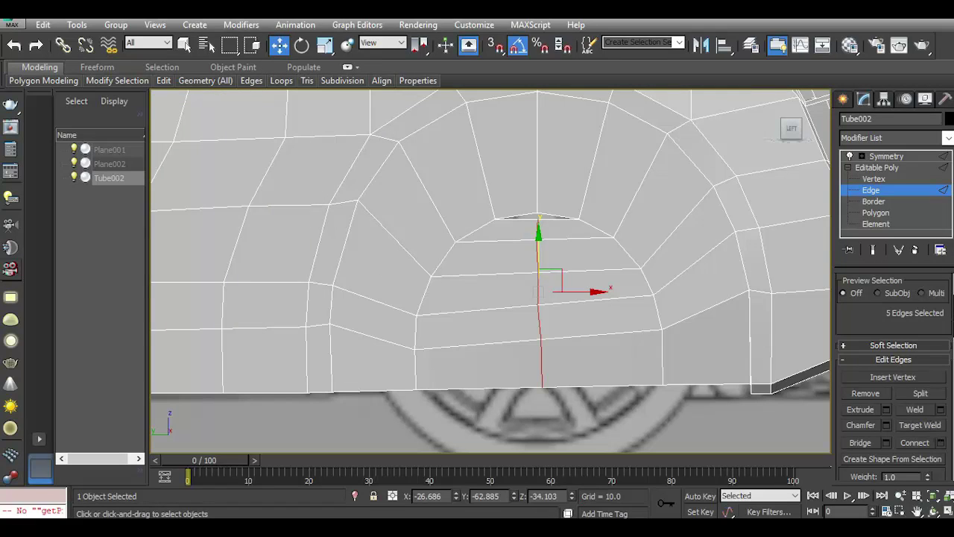
scroll(930, 396, down, 3)
scroll(930, 396, down, 3)
scroll(930, 395, down, 3)
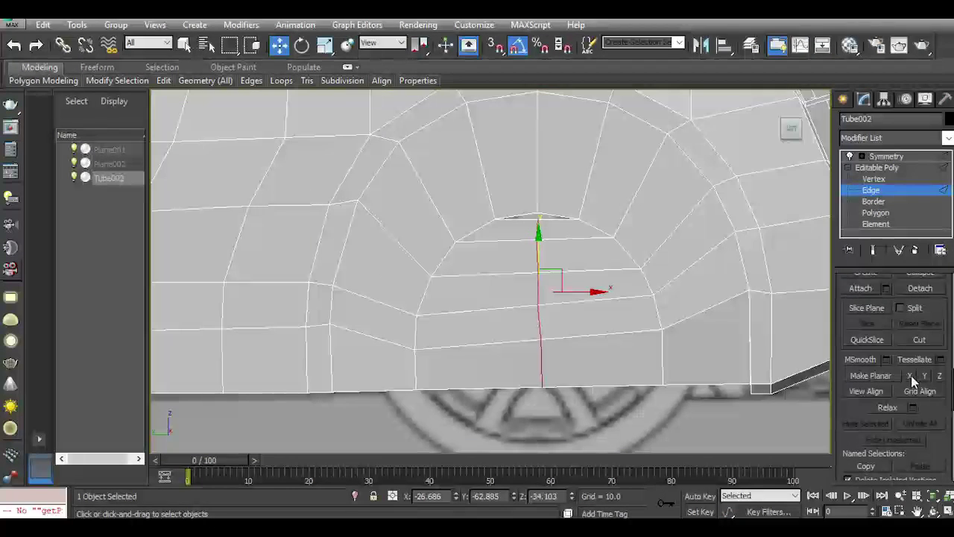
click(911, 377)
Target Weld the stray top vertex onto its neighbouring vertex.
click(874, 179)
right_click(485, 196)
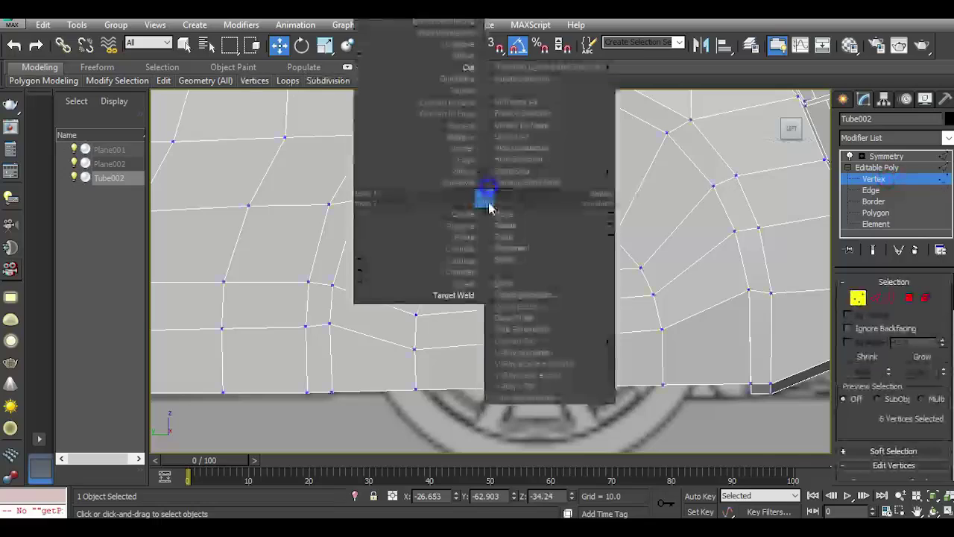
click(462, 290)
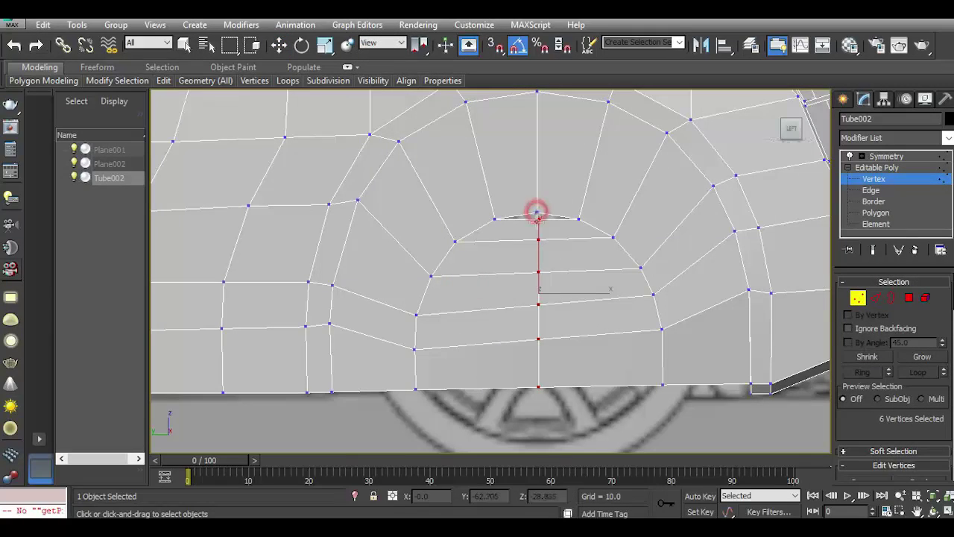
click(537, 212)
right_click(604, 292)
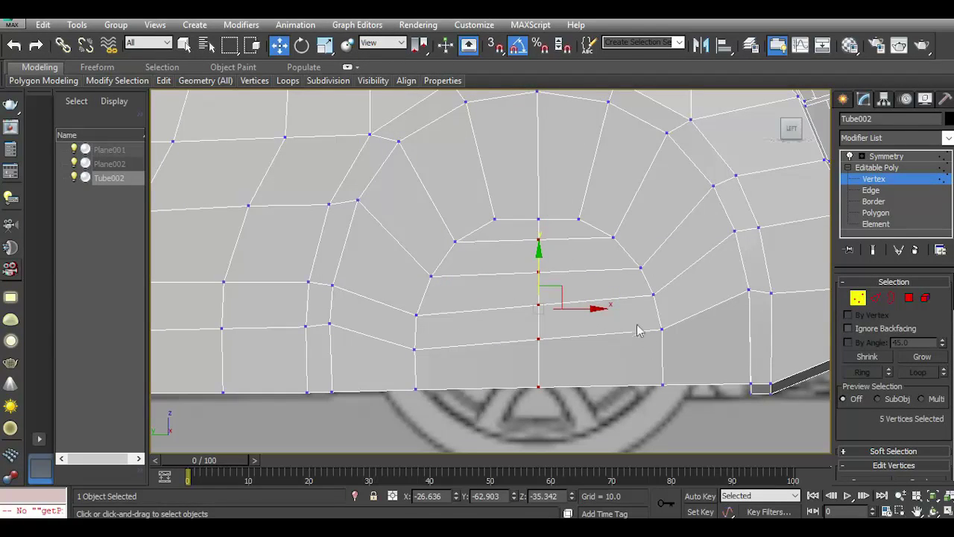
Nudge vertices on the arch's right side, left side and centre to even the rows.
drag(691, 354, 690, 352)
drag(664, 300, 678, 330)
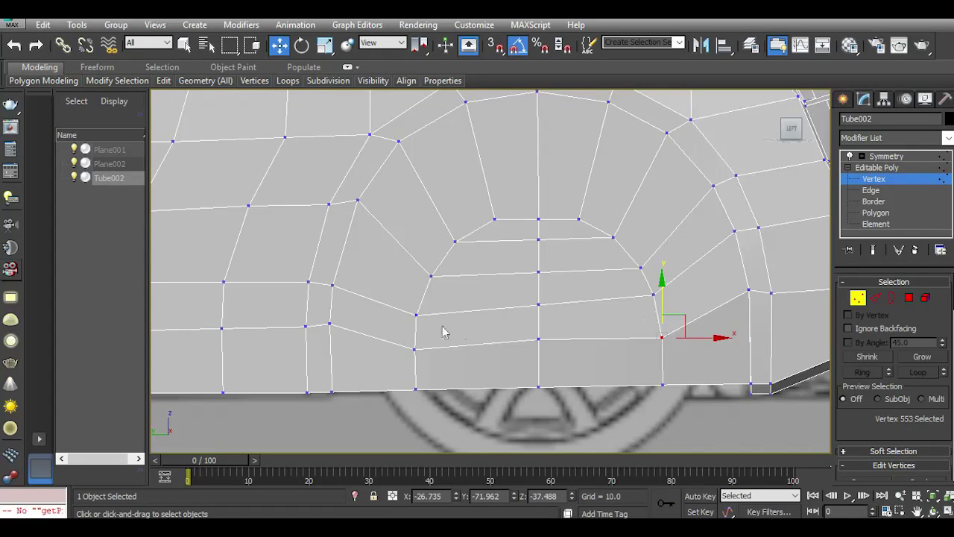
drag(406, 312, 439, 335)
drag(416, 283, 438, 301)
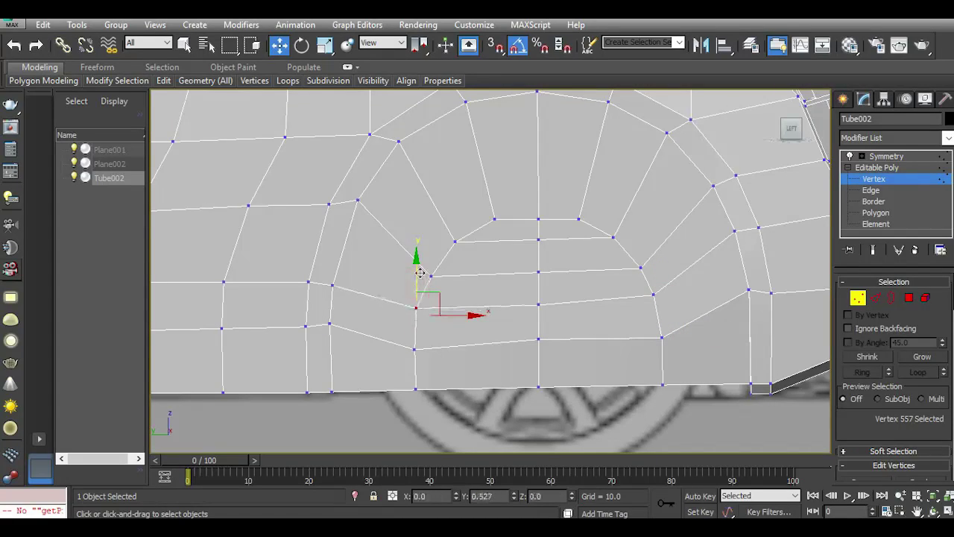
drag(554, 359, 553, 359)
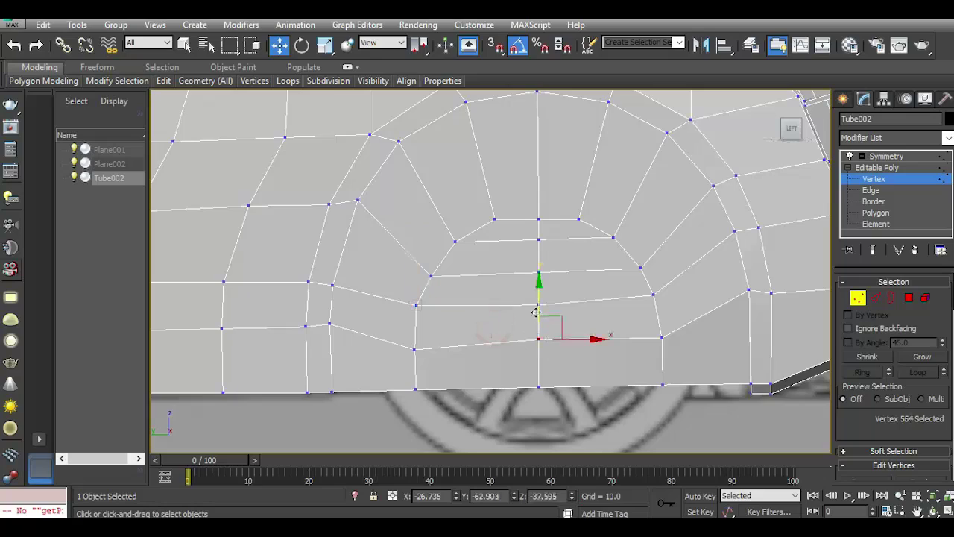
drag(537, 309, 541, 319)
click(584, 317)
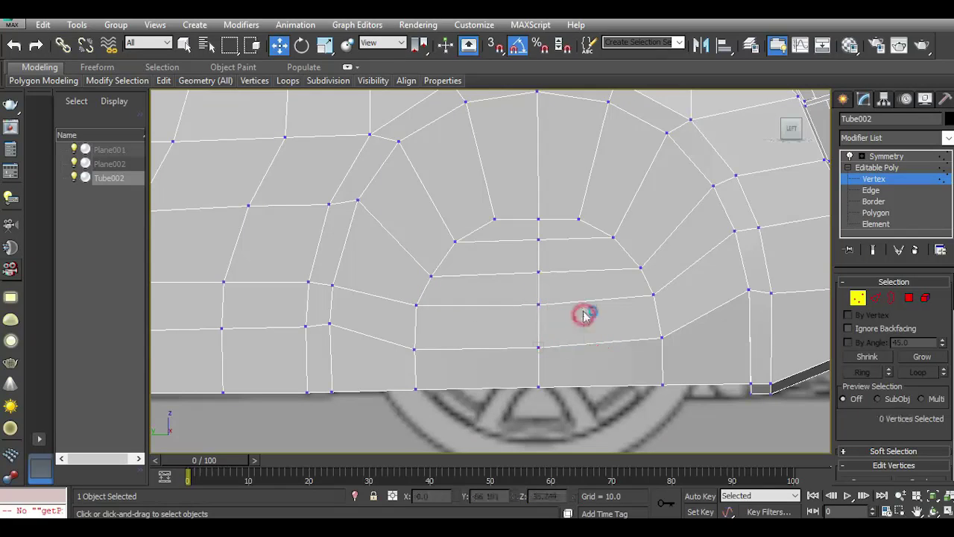
scroll(649, 315, up, 3)
In Edge mode, drop the wheel-arch edges from the selection, keeping the sill edges.
click(649, 281)
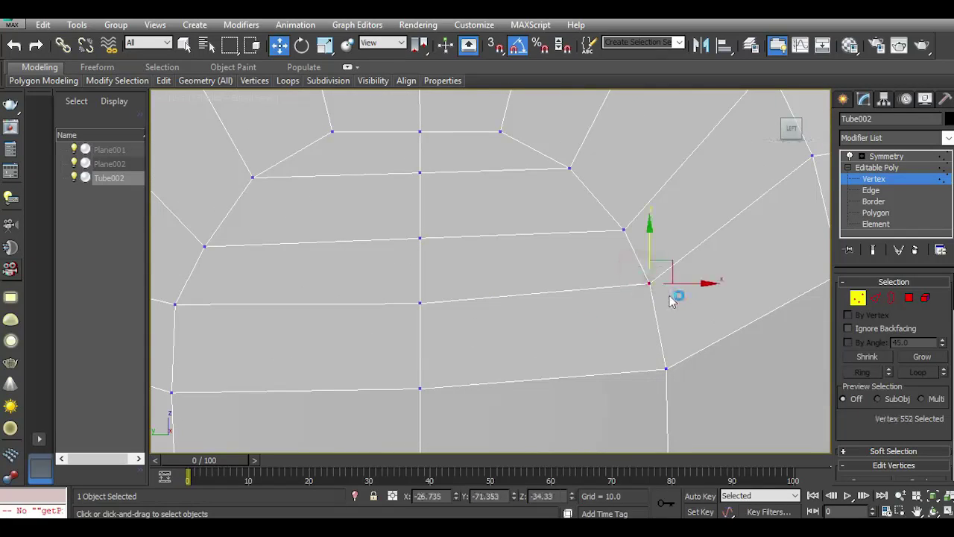
scroll(673, 296, down, 2)
scroll(670, 300, down, 1)
scroll(589, 279, down, 3)
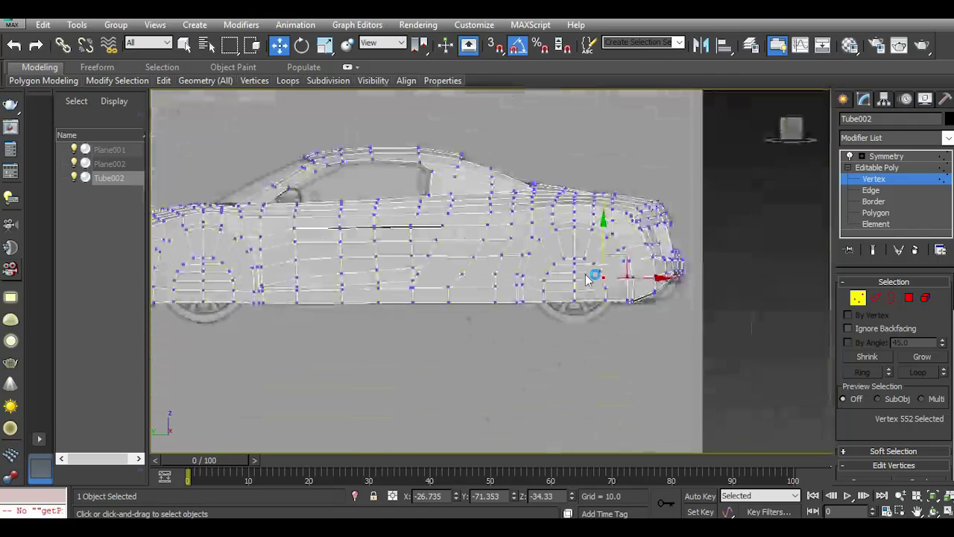
scroll(586, 257, up, 2)
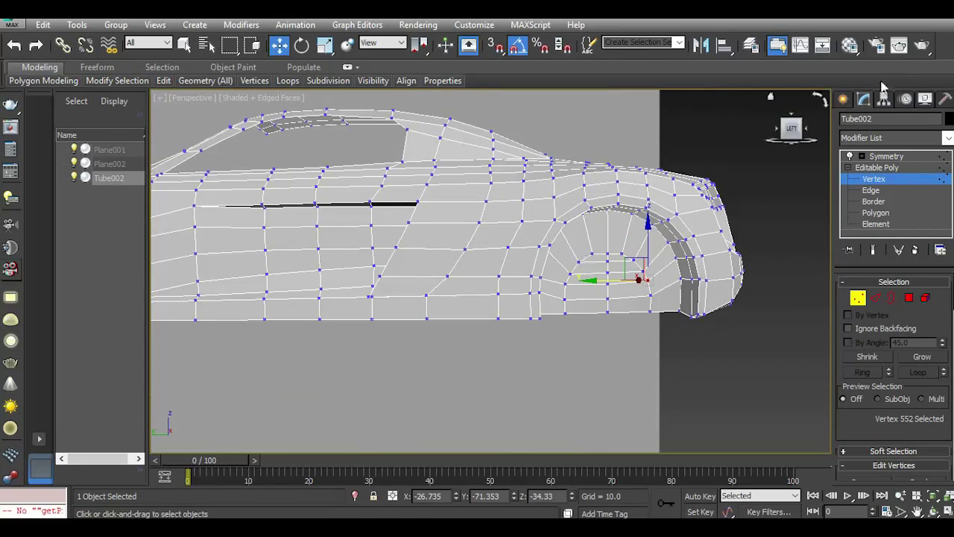
mouse_move(791, 134)
mouse_down()
mouse_move(792, 111)
mouse_move(792, 134)
mouse_up()
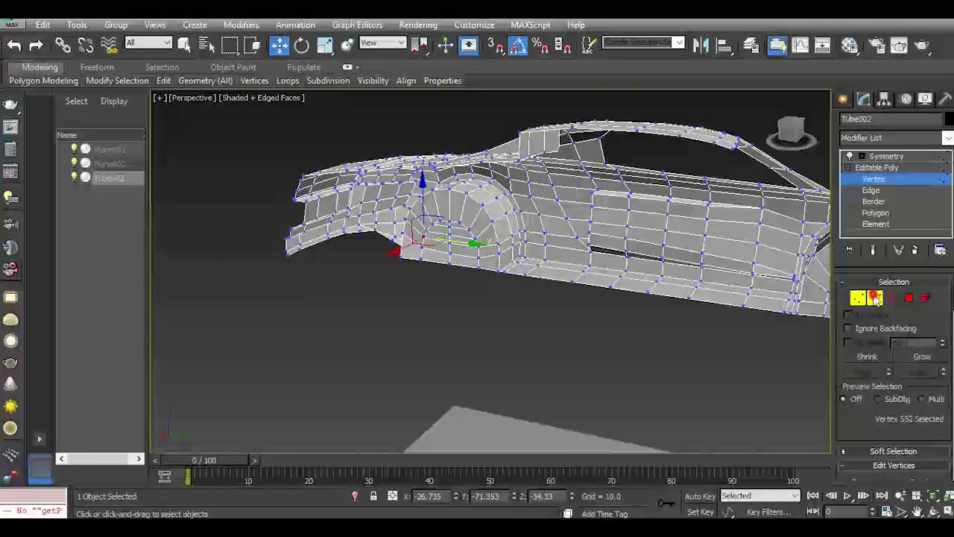
key(2)
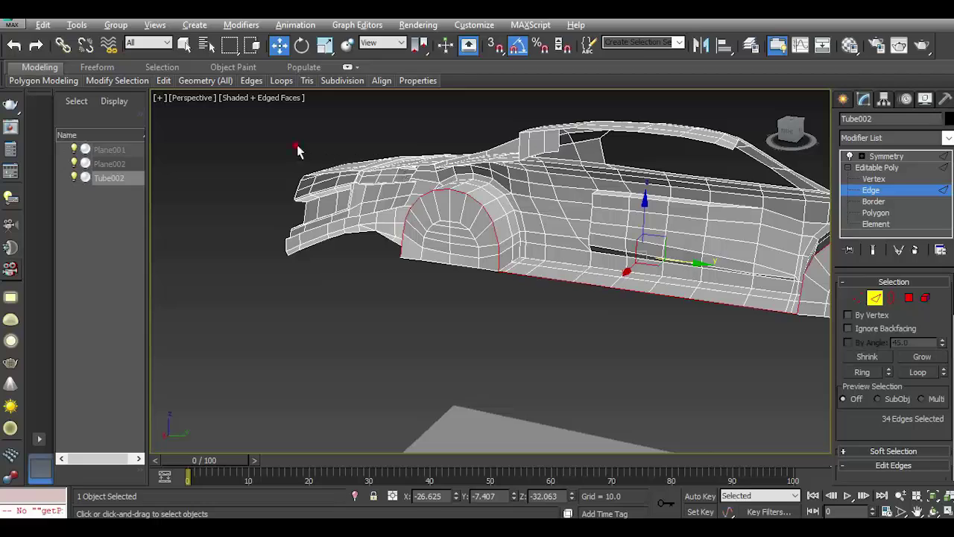
drag(522, 316, 515, 311)
mouse_move(515, 310)
alt+middle_down()
mouse_move(542, 277)
mouse_move(735, 242)
alt+middle_up()
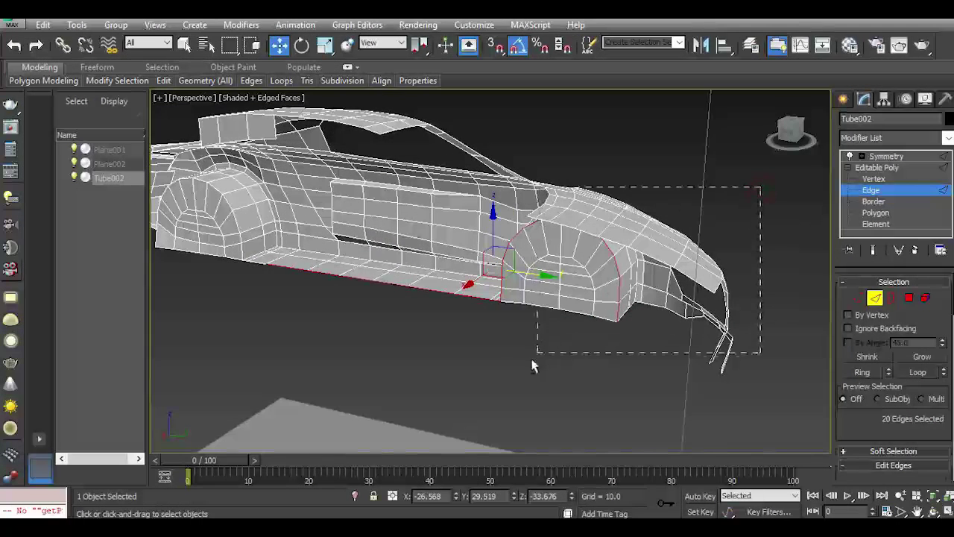
alt+drag(498, 365, 498, 365)
scroll(486, 299, up, 5)
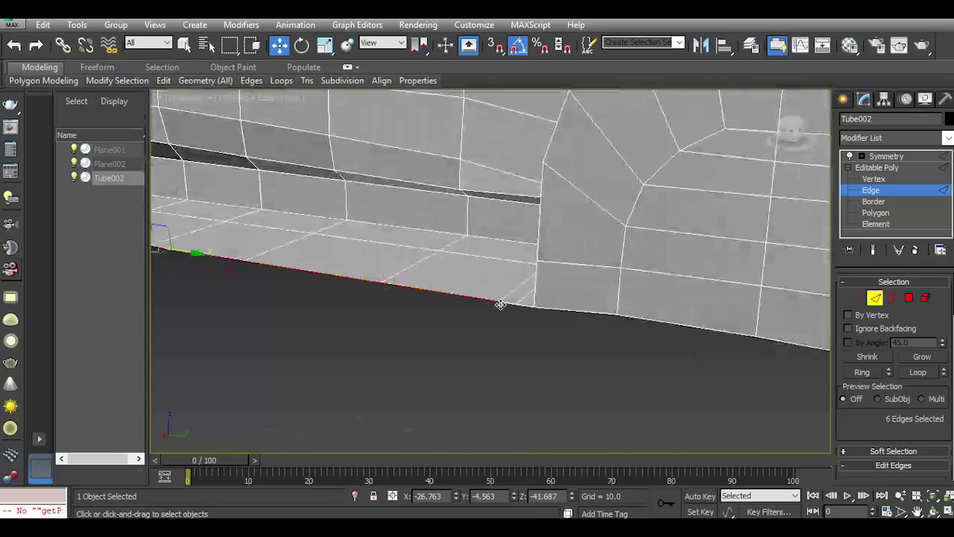
Add the row of sill edges along the car's side to the selection.
ctrl+click(507, 305)
ctrl+click(555, 307)
ctrl+click(638, 316)
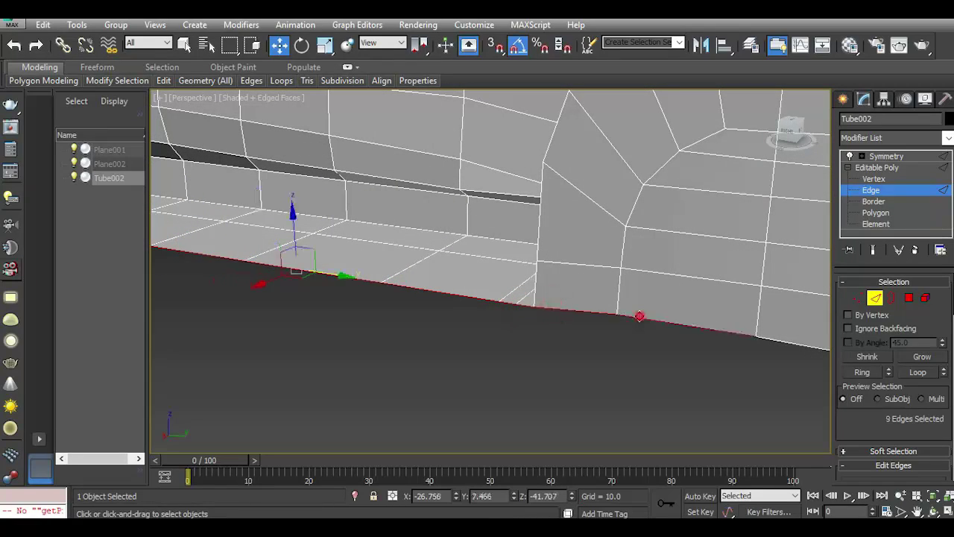
scroll(590, 325, down, 2)
ctrl+click(709, 335)
ctrl+click(763, 348)
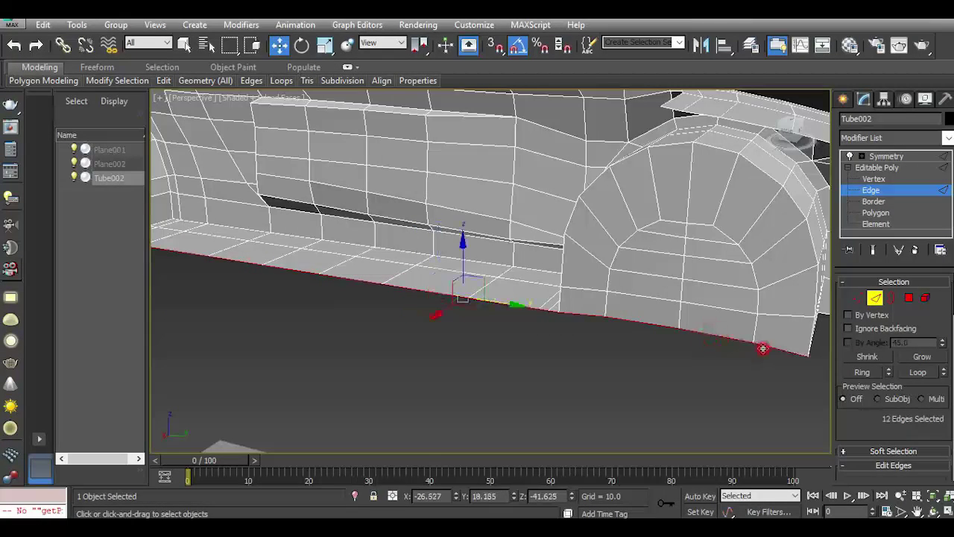
Add one last sill edge and push the selected sill edges outward.
alt+middle_drag(429, 291, 486, 298)
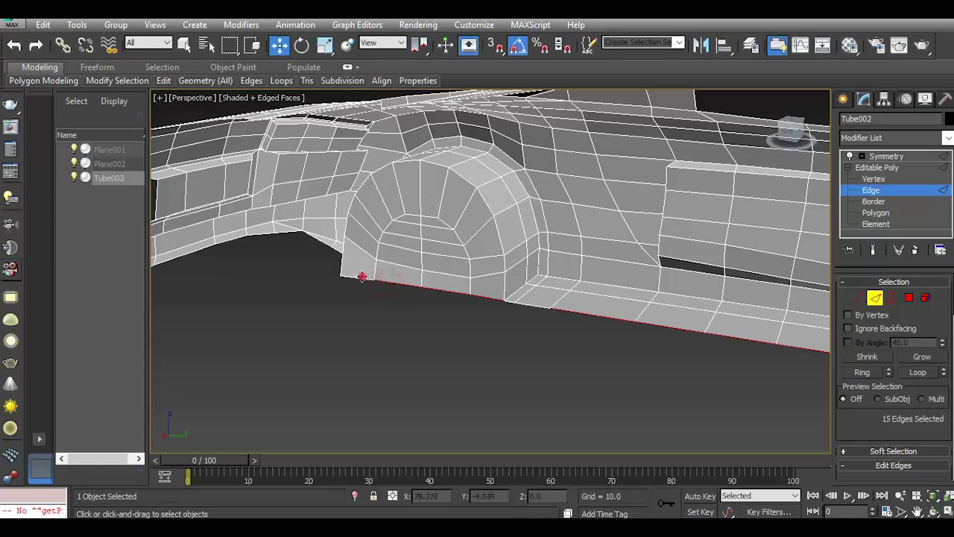
scroll(351, 271, down, 5)
scroll(426, 289, up, 5)
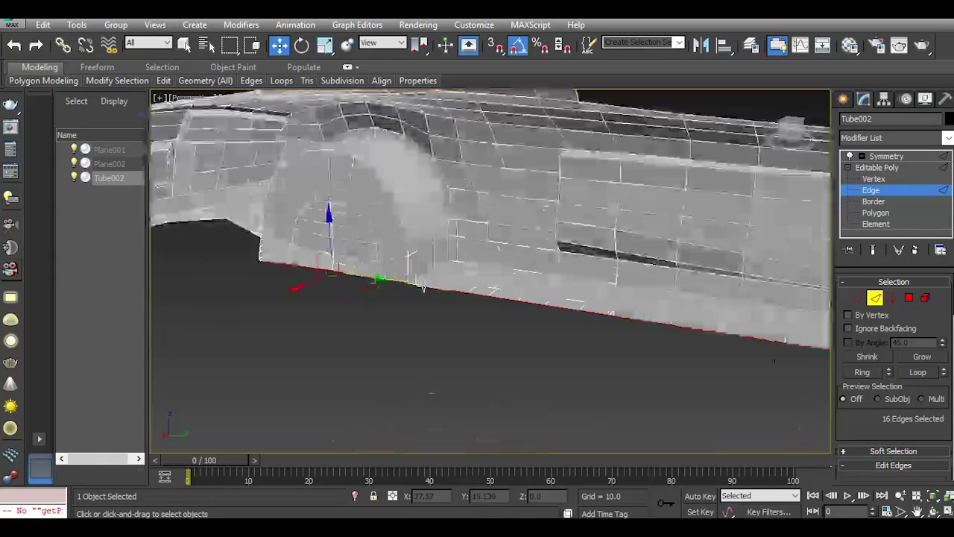
scroll(421, 286, up, 2)
ctrl+click(410, 283)
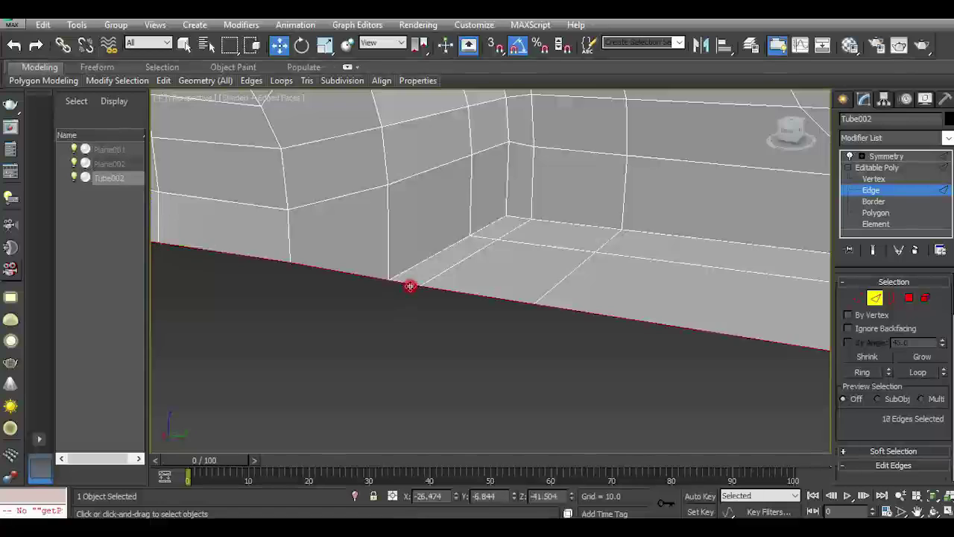
scroll(411, 285, down, 4)
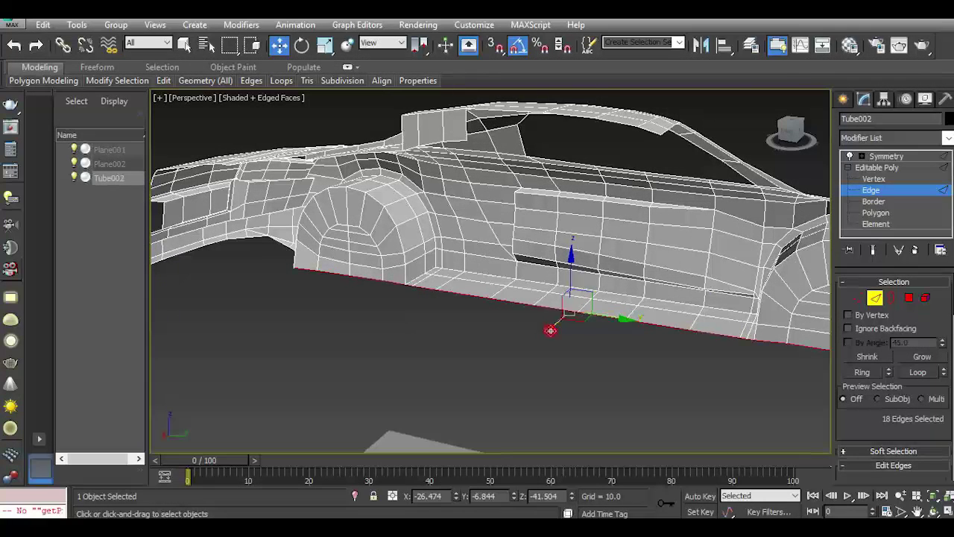
mouse_move(552, 330)
mouse_down()
mouse_move(537, 336)
mouse_move(523, 325)
mouse_up()
scroll(533, 325, down, 2)
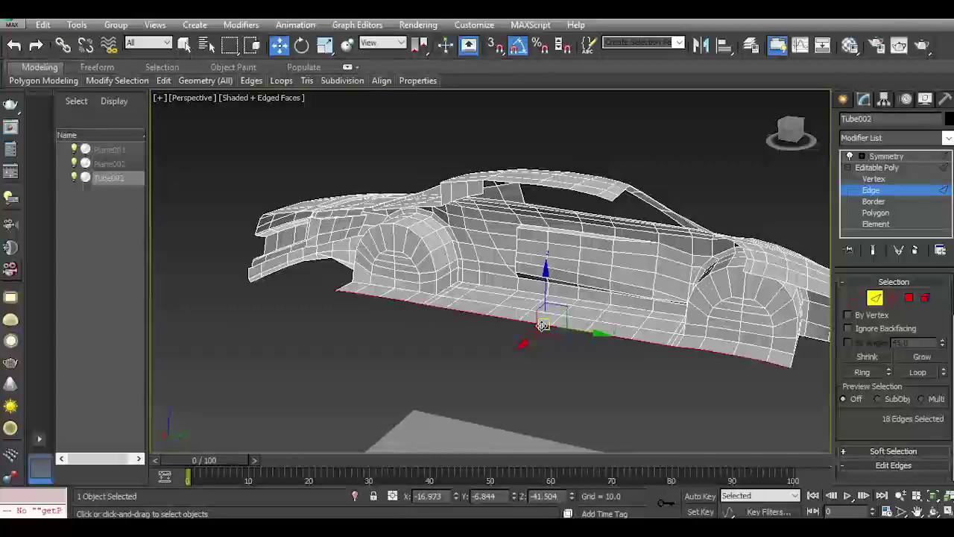
Move the front lower edge loop left and down, then exit Edge level and deselect.
drag(795, 145, 753, 149)
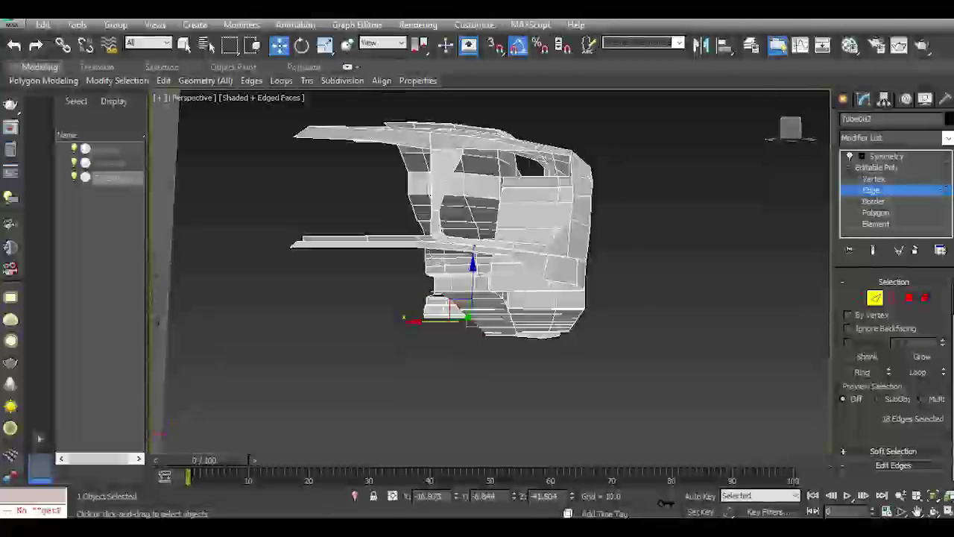
drag(792, 131, 782, 149)
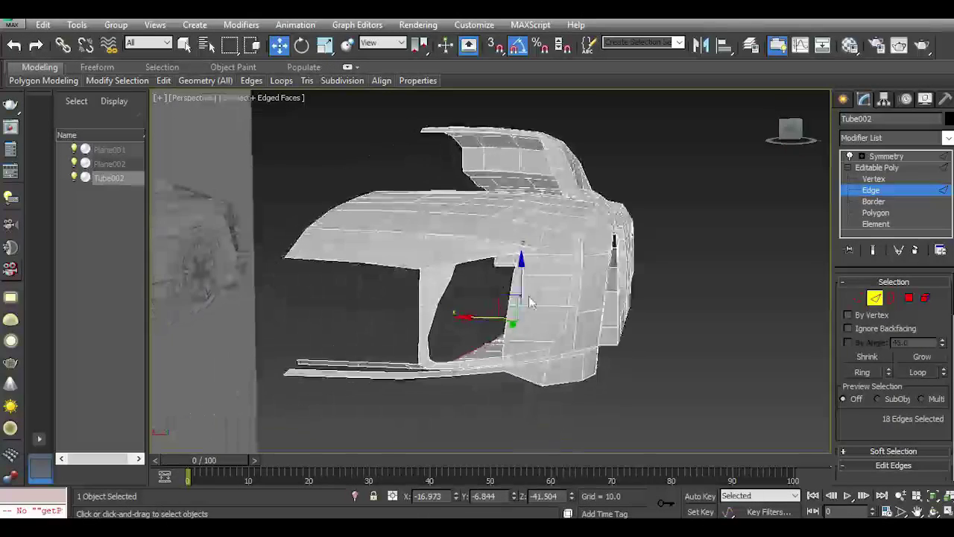
click(782, 149)
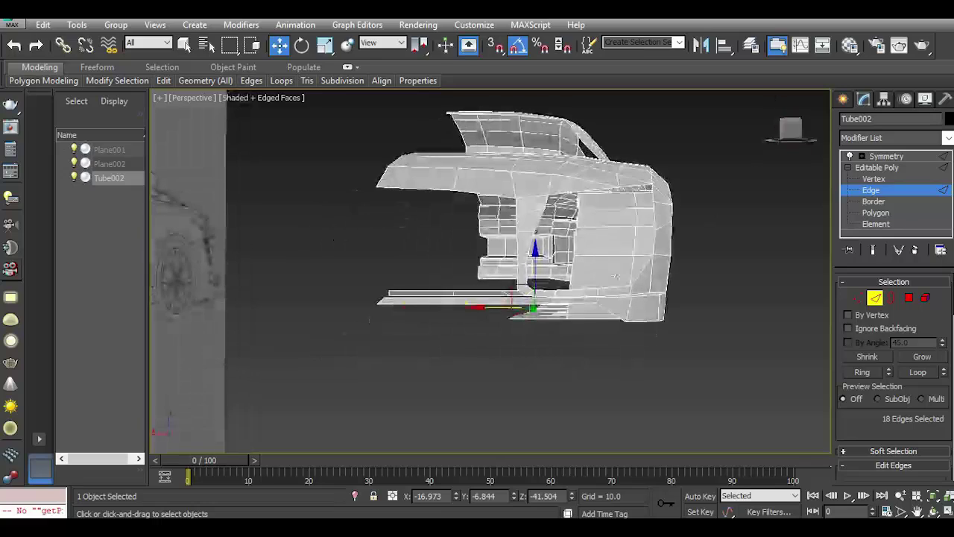
mouse_move(789, 132)
mouse_down()
mouse_move(639, 211)
mouse_move(630, 255)
mouse_up()
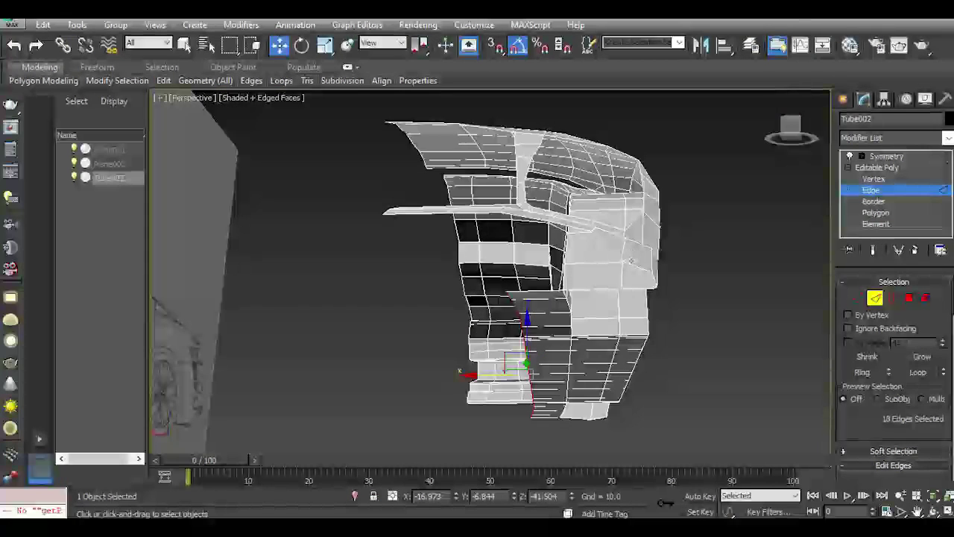
drag(793, 125, 792, 113)
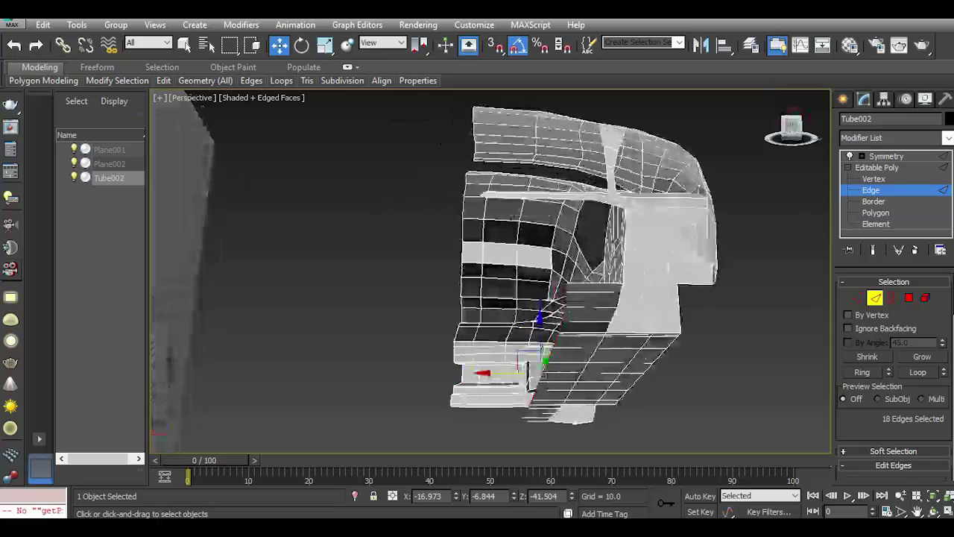
click(792, 124)
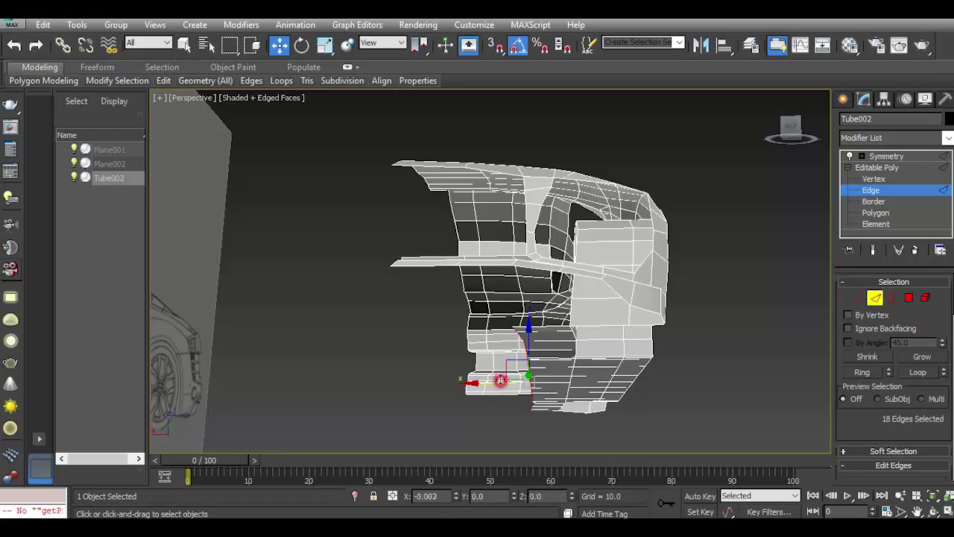
drag(500, 381, 426, 379)
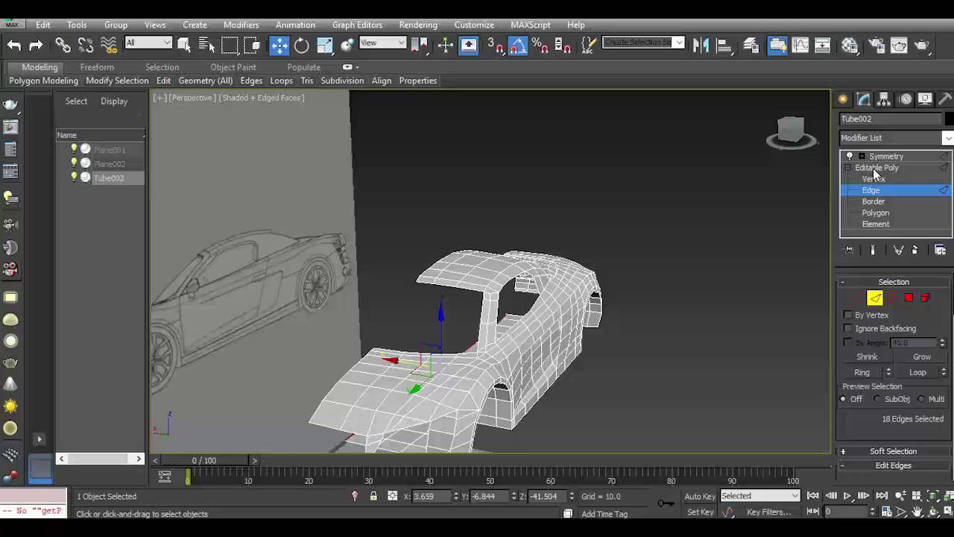
click(874, 169)
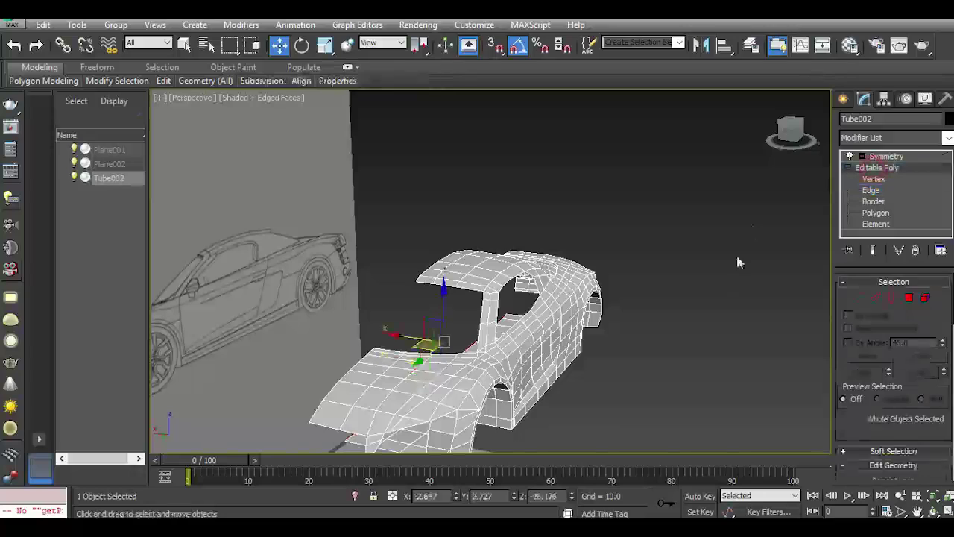
click(727, 290)
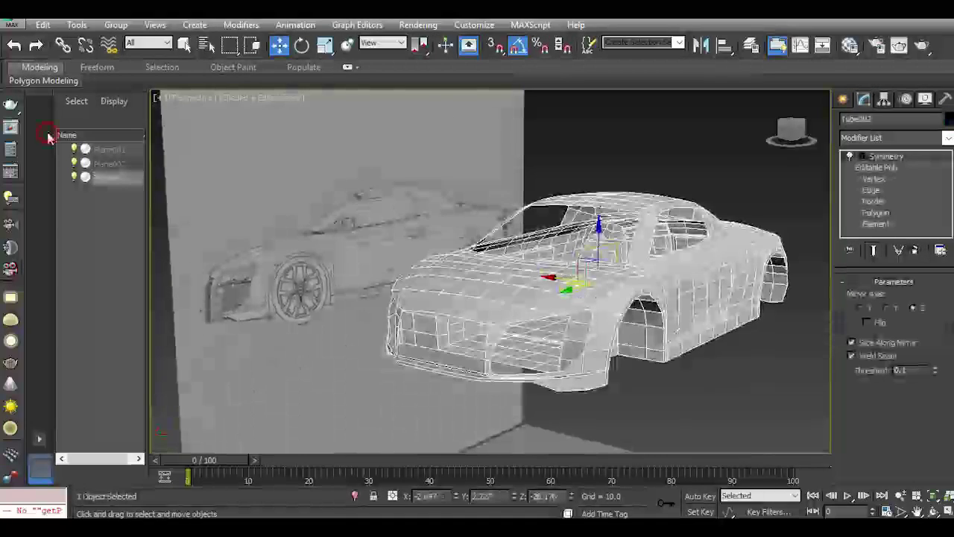
Collapse the Symmetry modifier so both halves become one editable mesh.
right_click(885, 171)
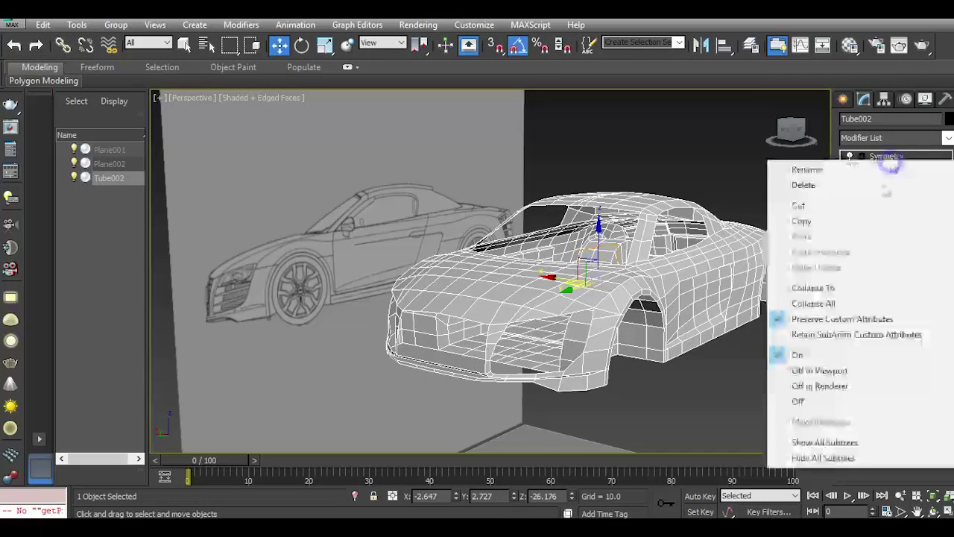
click(856, 279)
drag(794, 138, 893, 300)
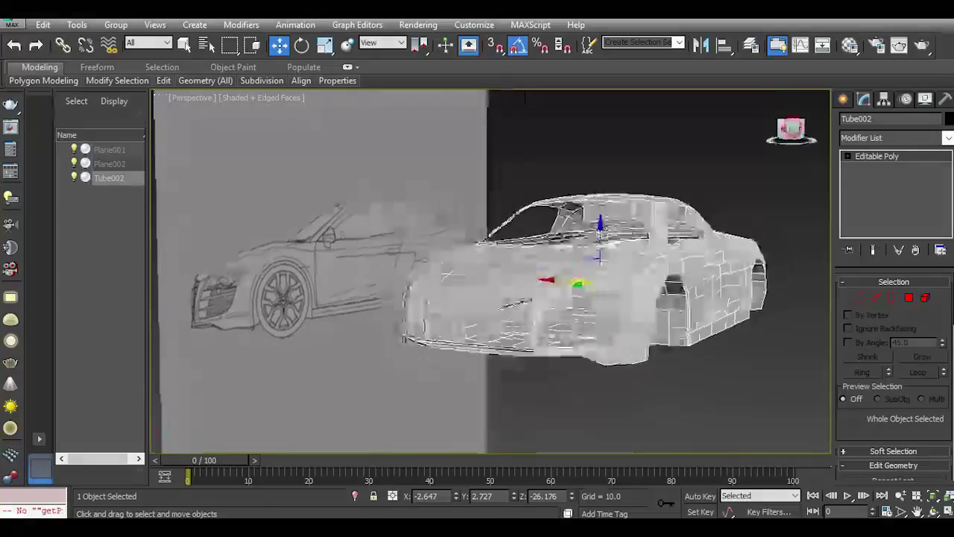
Select the rear opening's border and cap it with a single new polygon.
click(893, 300)
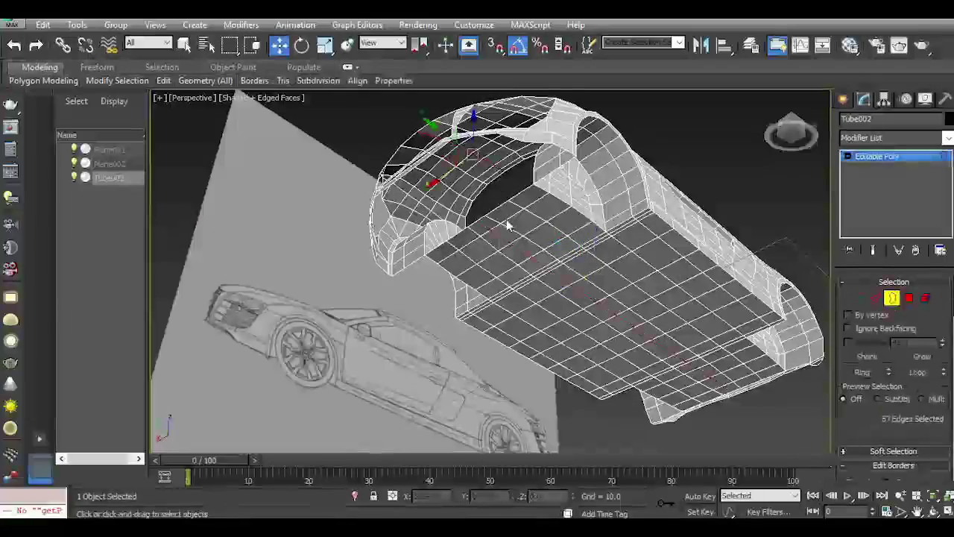
click(507, 200)
mouse_move(792, 143)
mouse_down()
mouse_move(792, 135)
mouse_move(624, 186)
mouse_move(800, 335)
mouse_up()
scroll(902, 412, down, 3)
click(920, 363)
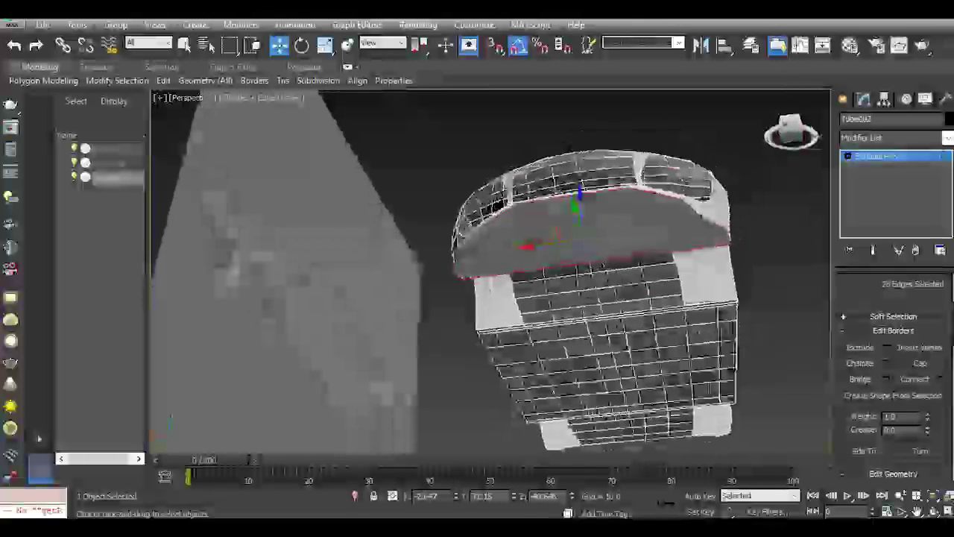
click(847, 156)
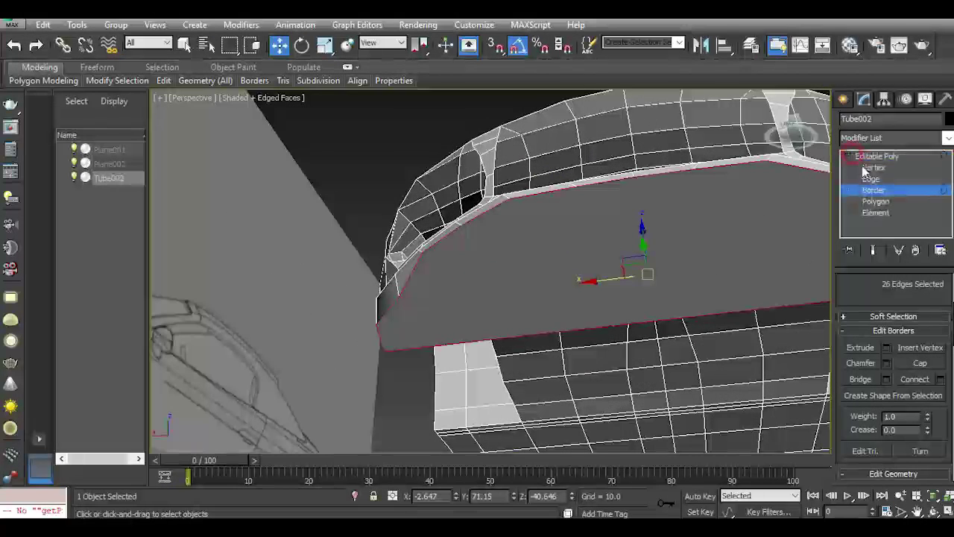
click(874, 167)
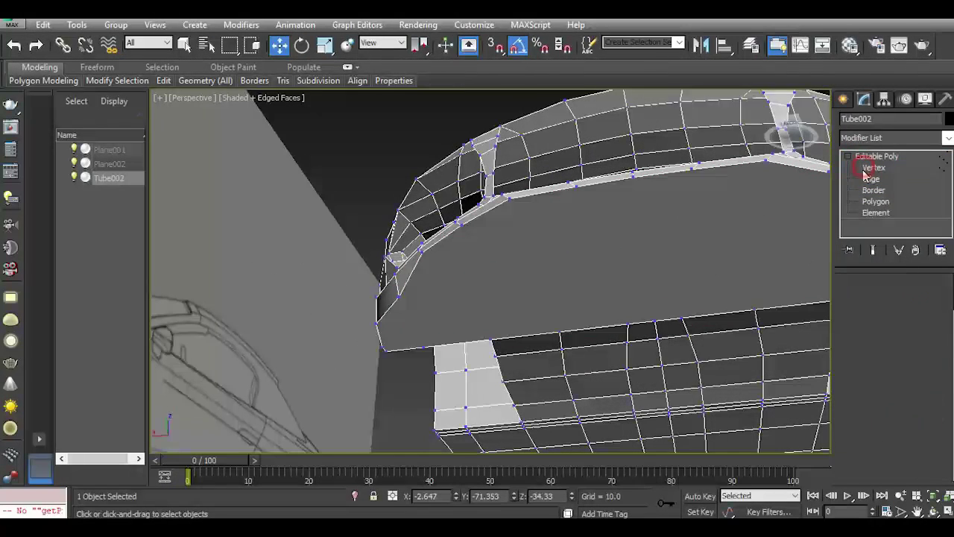
Connect the top and bottom vertices of the cap with a new edge.
click(633, 177)
ctrl+click(655, 323)
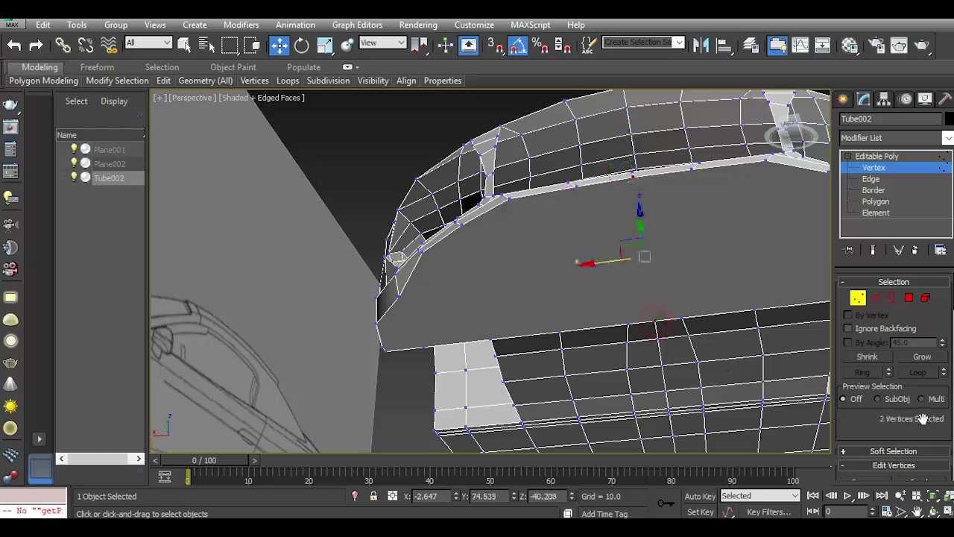
scroll(899, 422, down, 5)
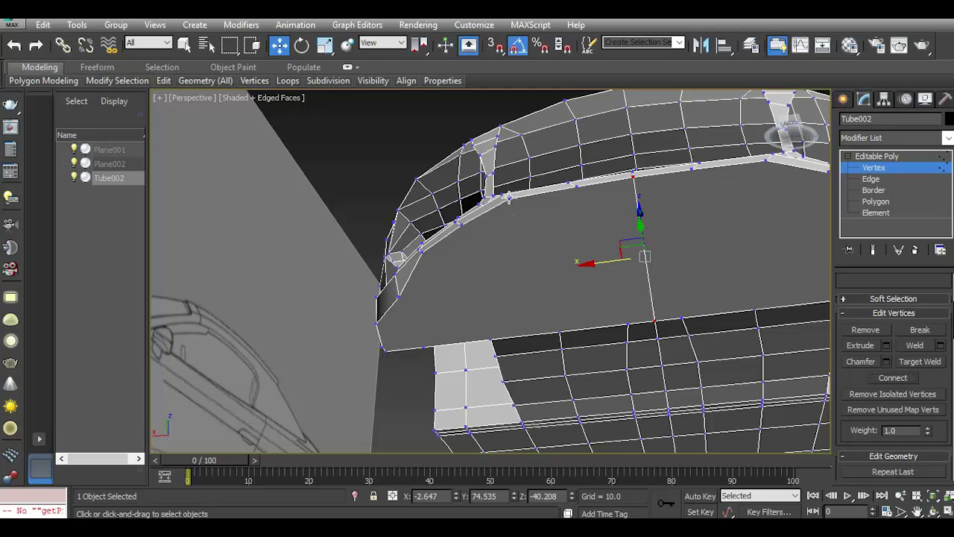
click(511, 197)
ctrl+click(558, 329)
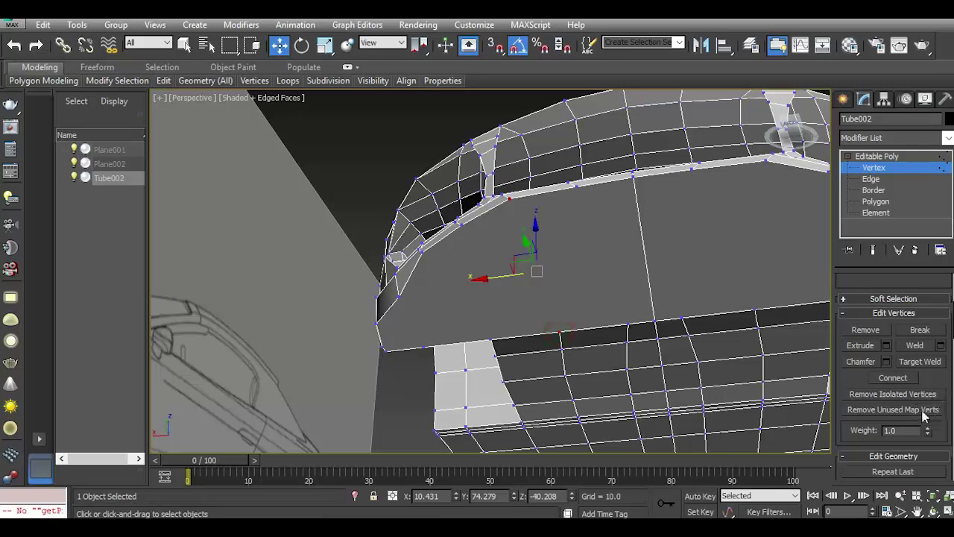
click(904, 380)
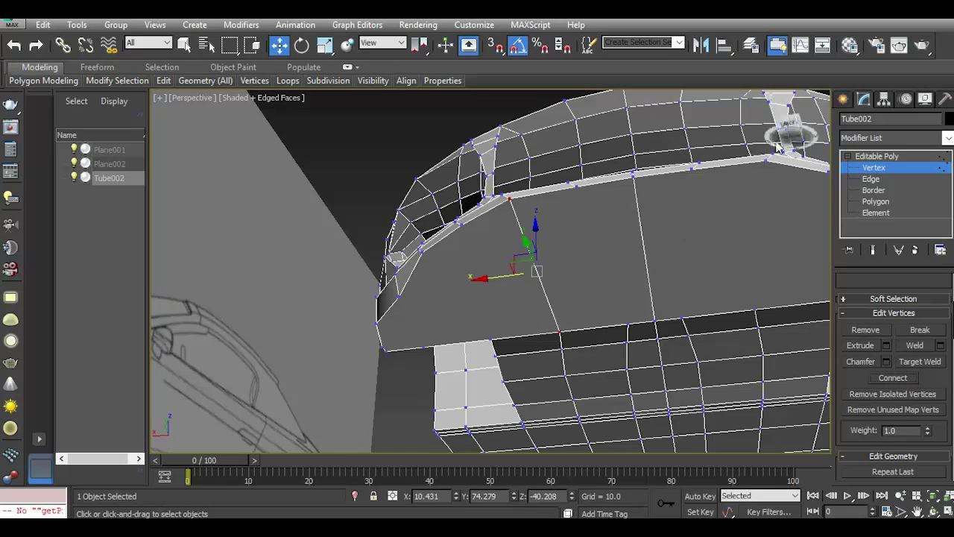
drag(791, 134, 775, 149)
mouse_move(671, 246)
middle_down()
mouse_move(637, 273)
mouse_move(674, 166)
middle_up()
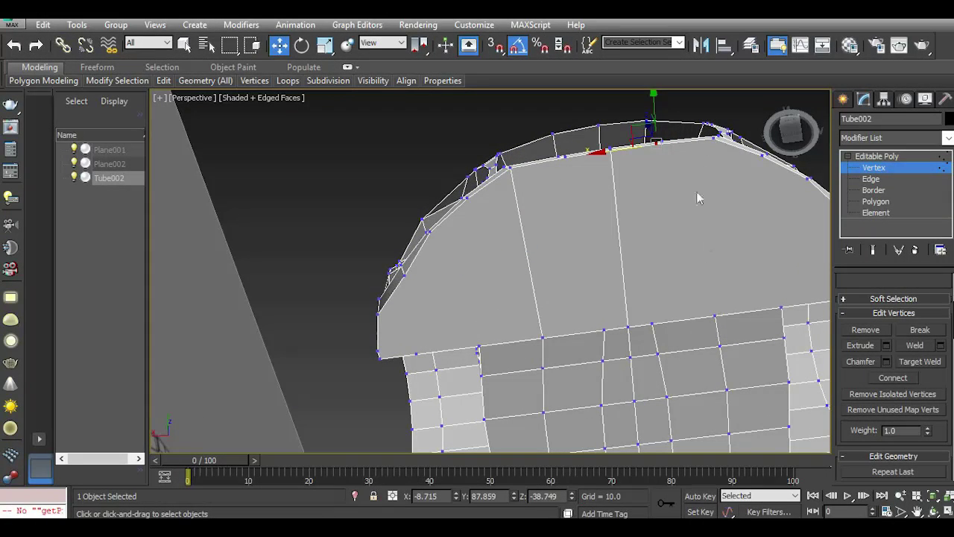
Select further pairs of opposite rim vertices across the cap.
click(713, 139)
ctrl+click(714, 316)
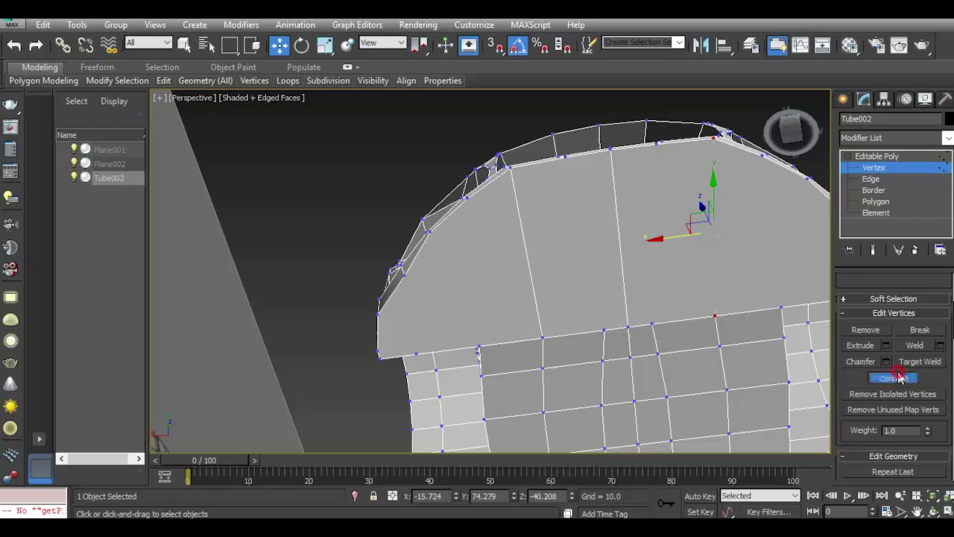
click(566, 158)
ctrl+click(604, 330)
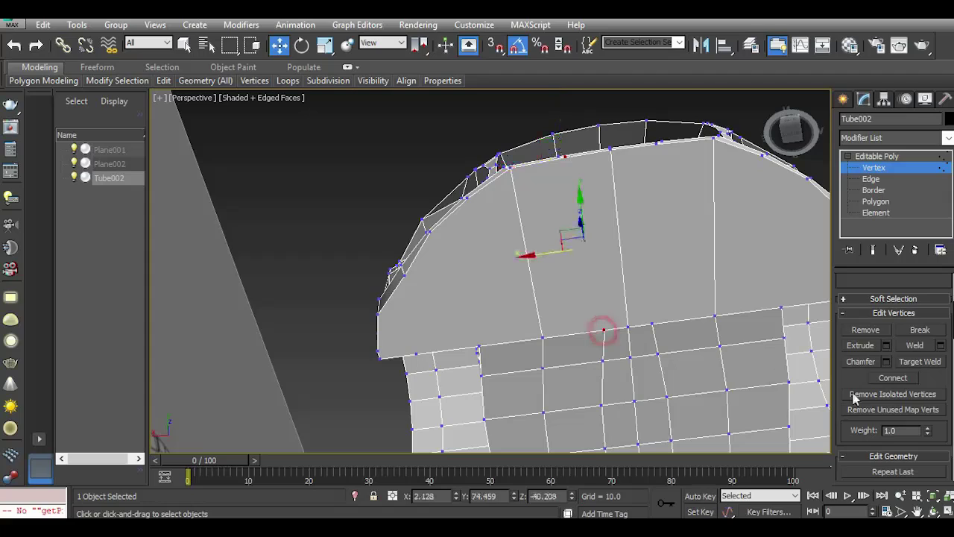
click(656, 146)
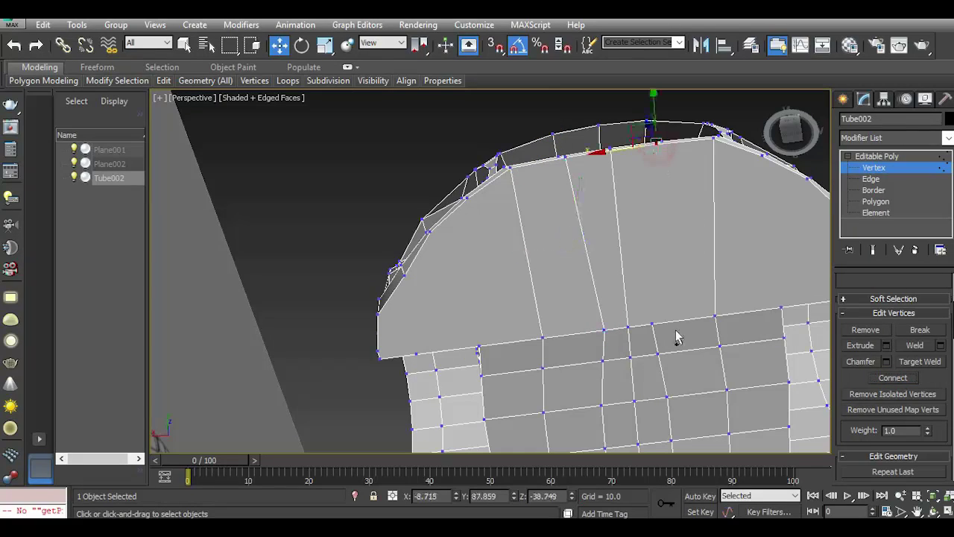
ctrl+click(652, 322)
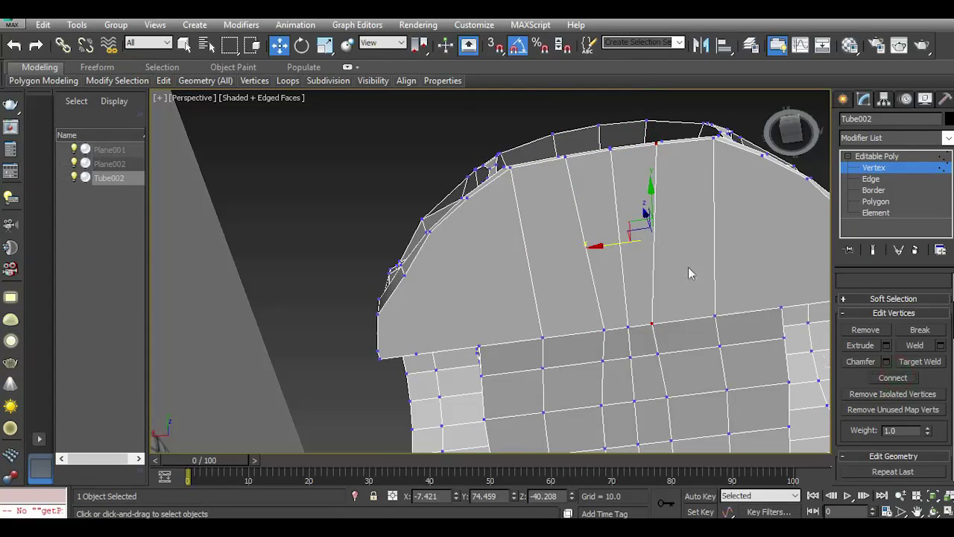
alt+middle_drag(730, 270, 521, 313)
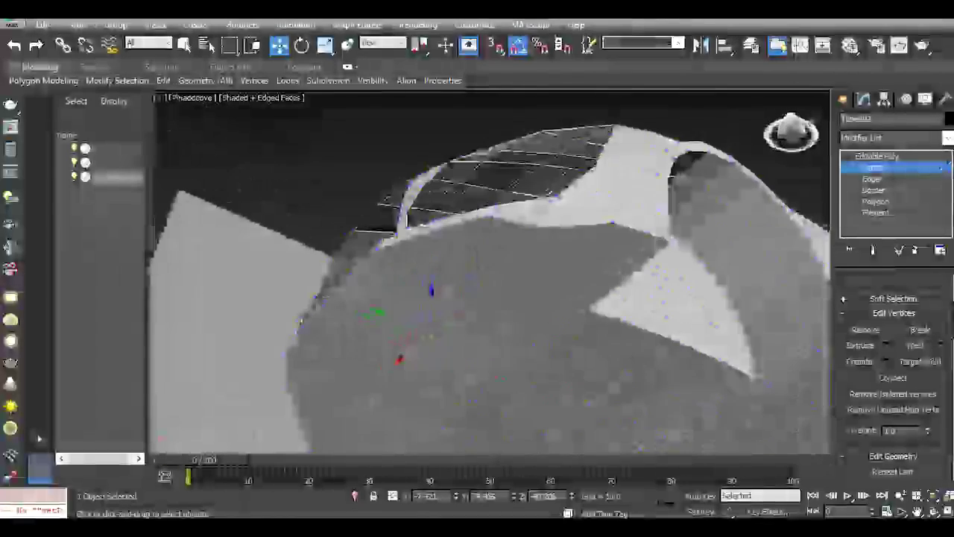
scroll(537, 245, up, 3)
Pick more opposite rim vertex pairs and Connect them with new edges.
click(526, 220)
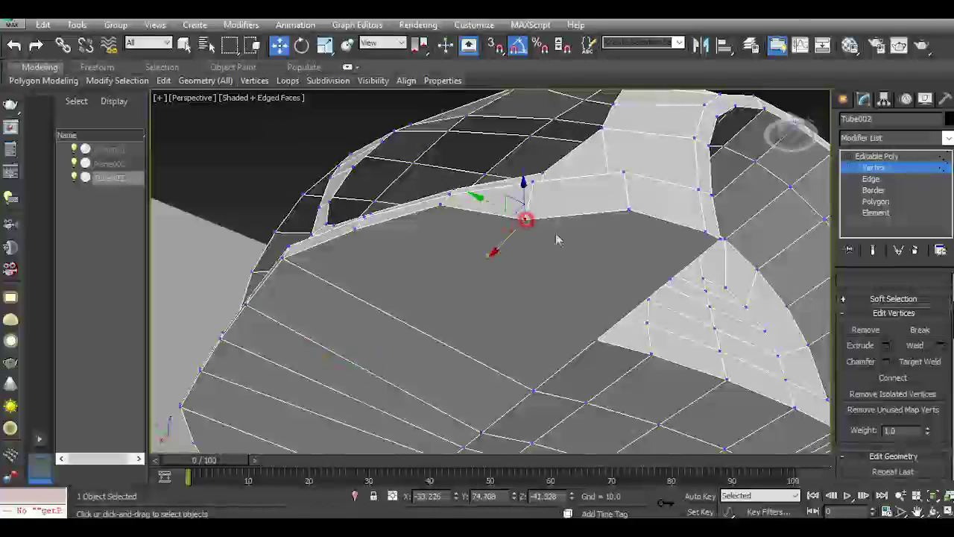
ctrl+click(669, 279)
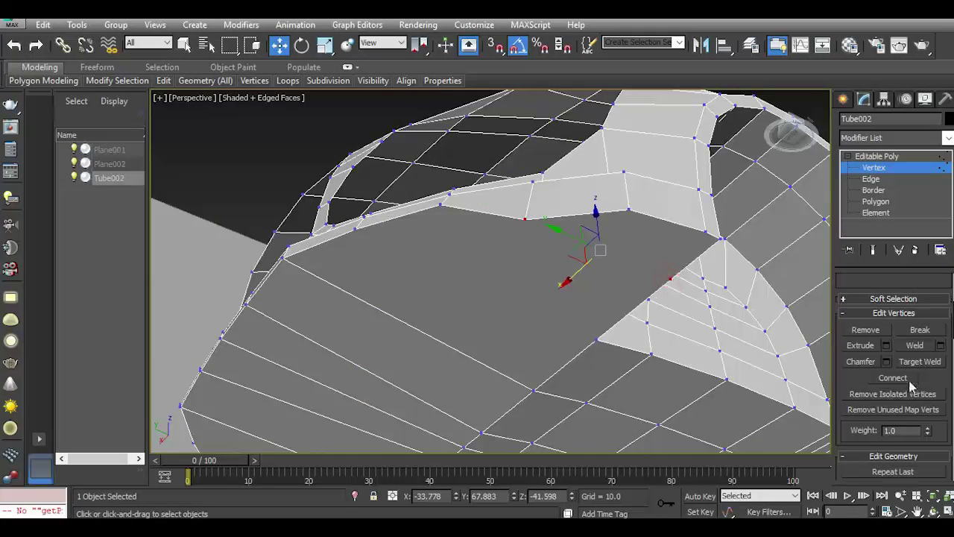
click(440, 207)
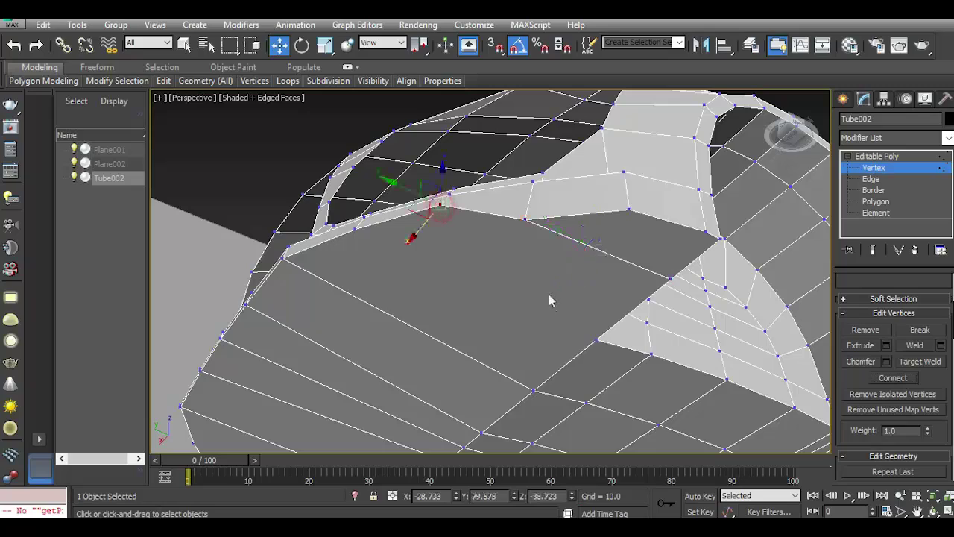
ctrl+click(648, 300)
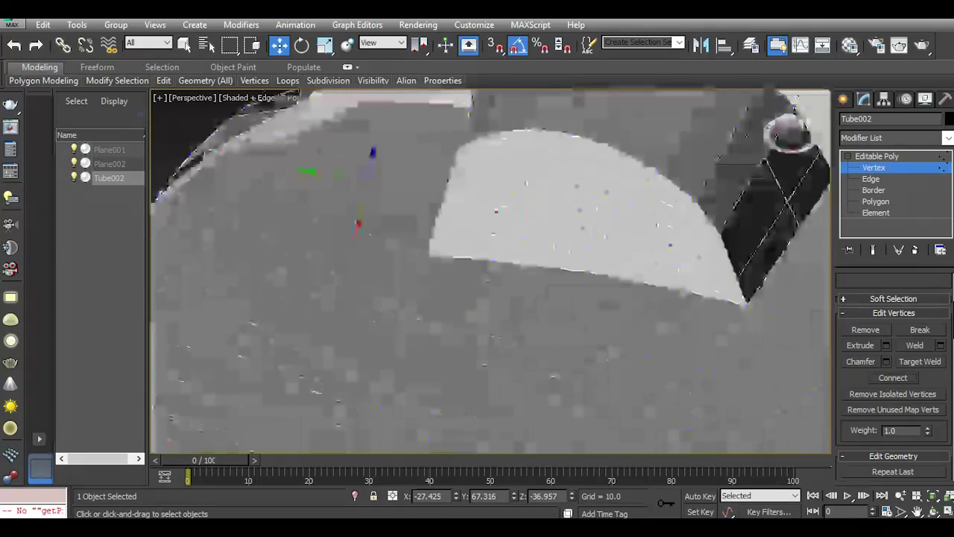
mouse_move(723, 257)
alt+middle_down()
mouse_move(671, 269)
mouse_move(587, 380)
alt+middle_up()
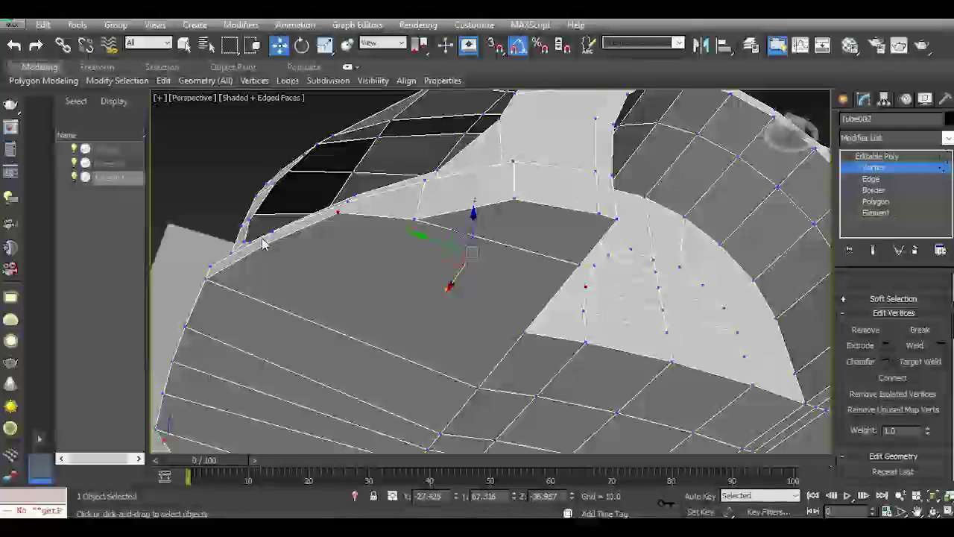
ctrl+click(524, 333)
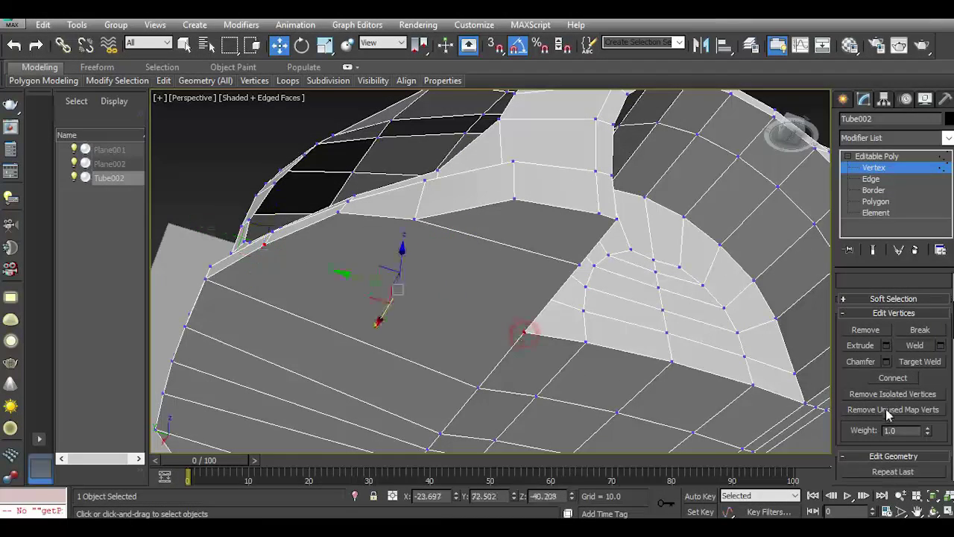
click(893, 378)
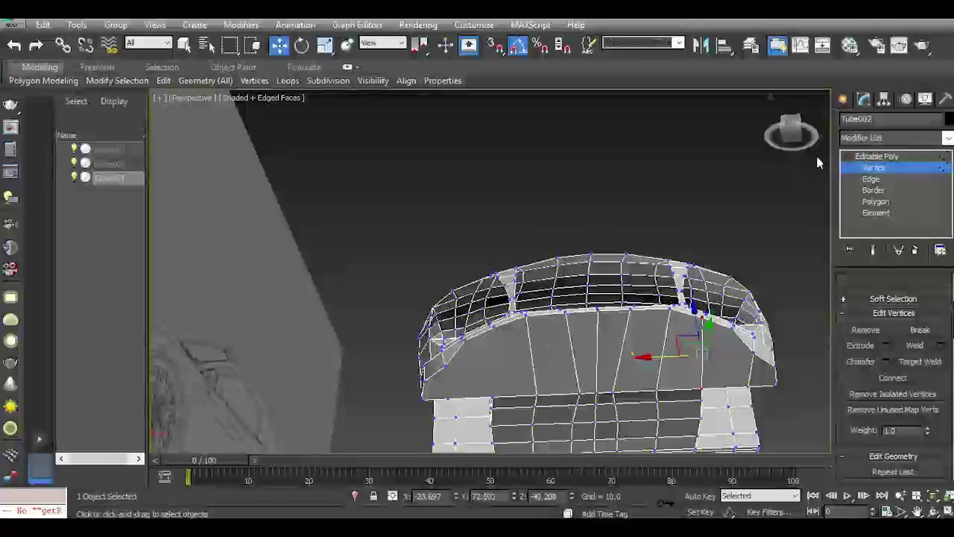
alt+middle_drag(818, 163, 632, 243)
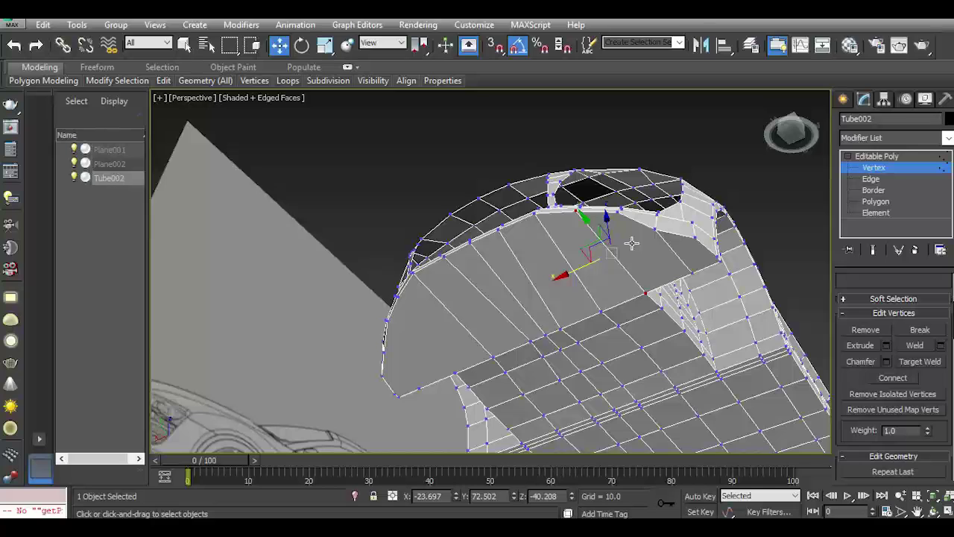
scroll(632, 243, up, 2)
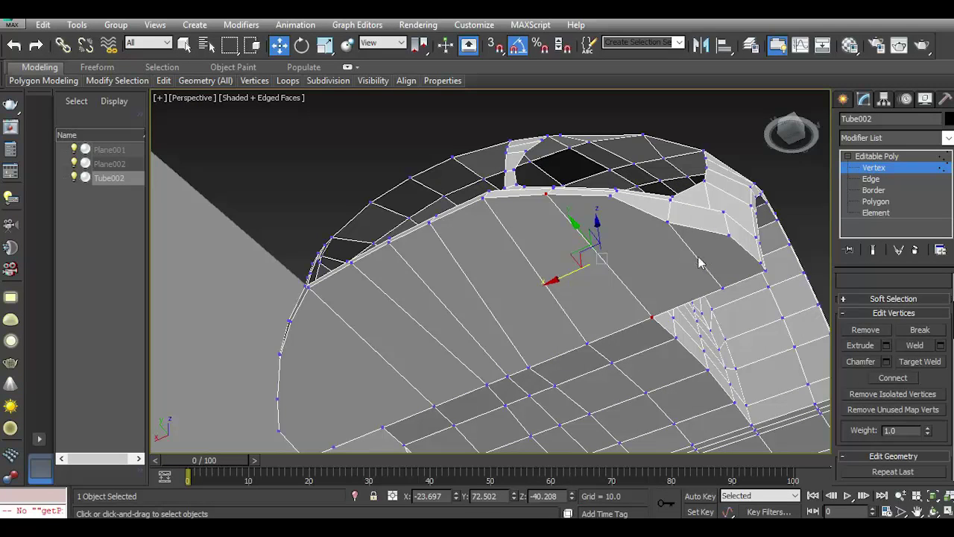
alt+middle_drag(701, 262, 686, 237)
Use Cut to add three edges across the capped faces from the rim vertices.
right_click(686, 237)
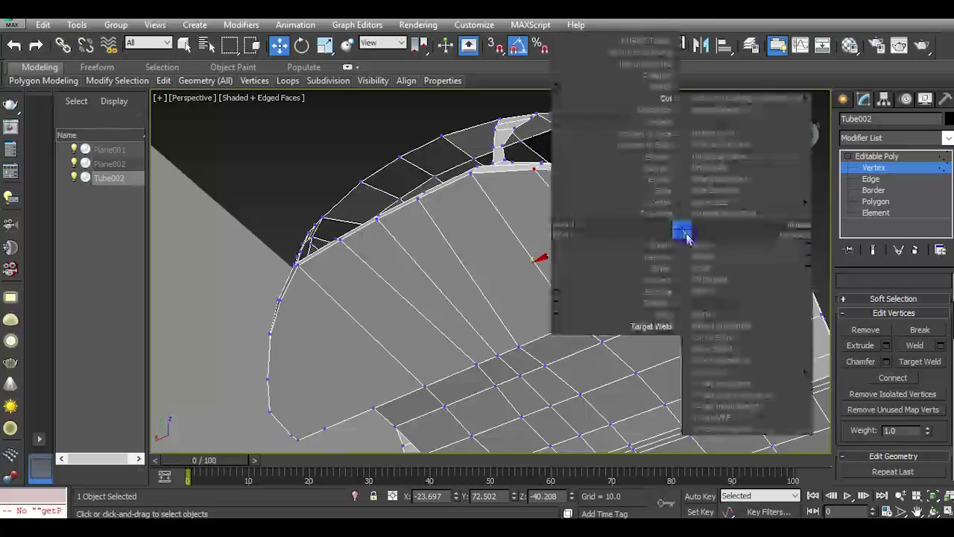
click(703, 291)
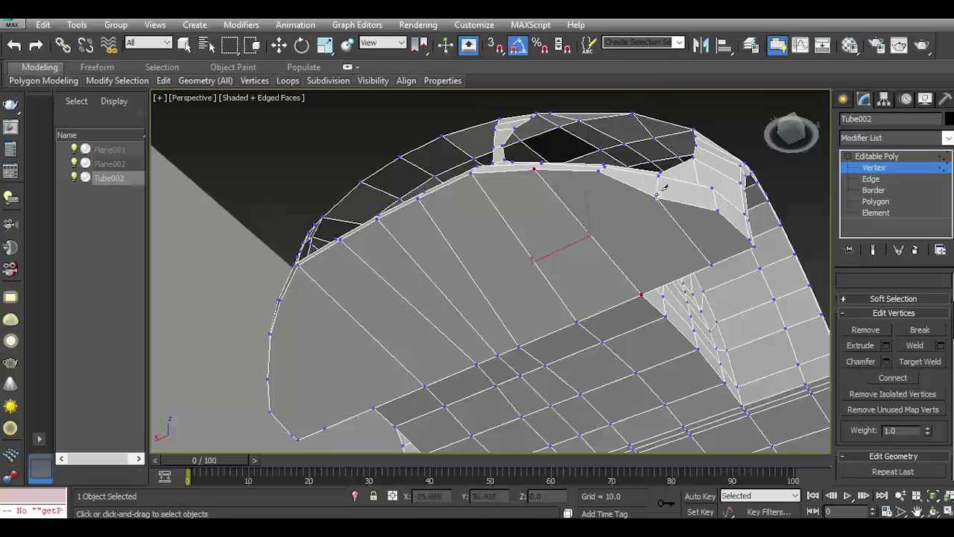
click(657, 195)
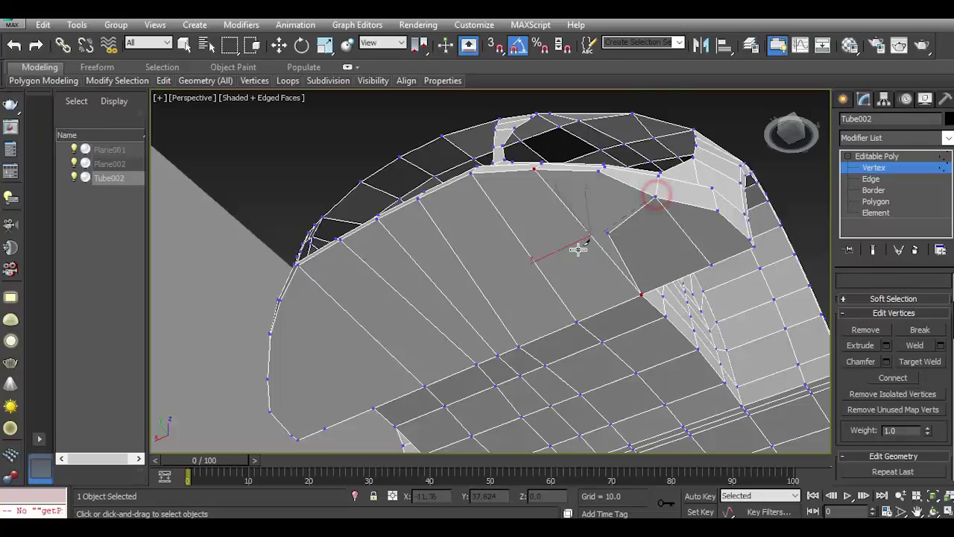
click(265, 381)
right_click(266, 381)
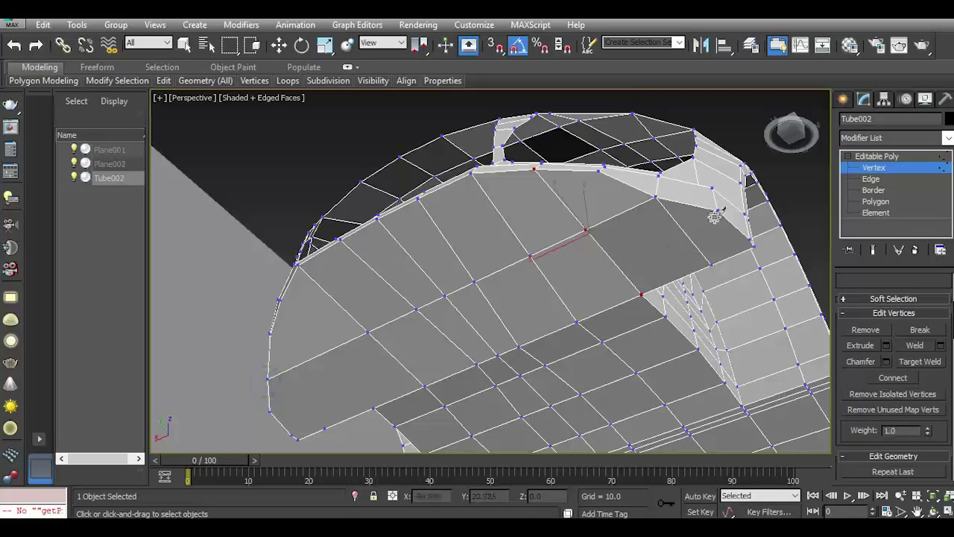
click(270, 414)
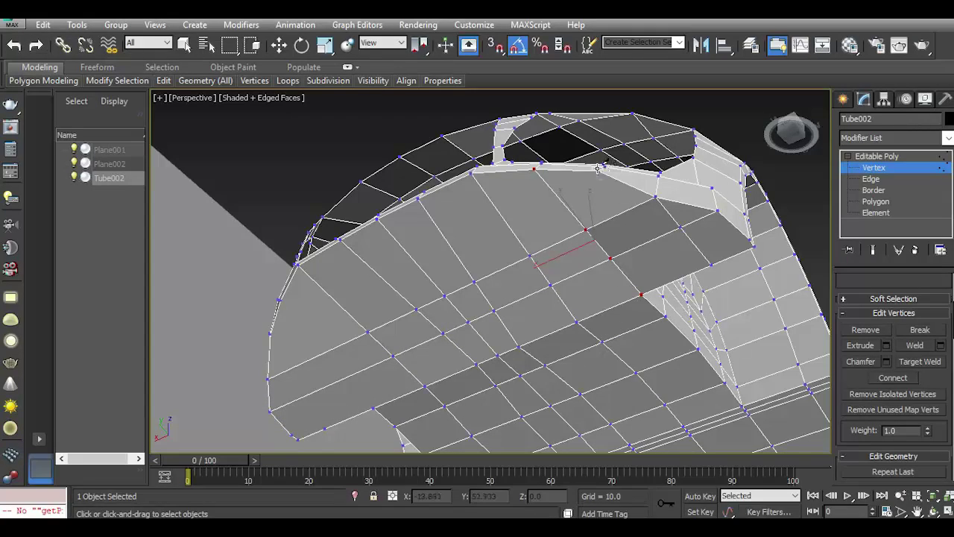
click(271, 334)
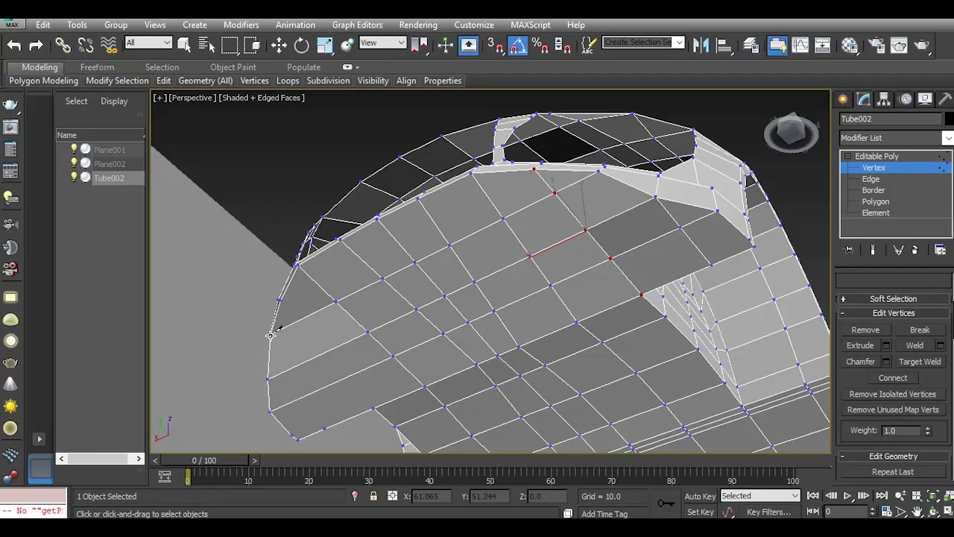
View the car's underside, select a side vertex, and change to Edge level.
key(w)
mouse_move(671, 272)
alt+middle_down()
mouse_move(510, 439)
mouse_move(795, 135)
mouse_move(590, 305)
alt+middle_up()
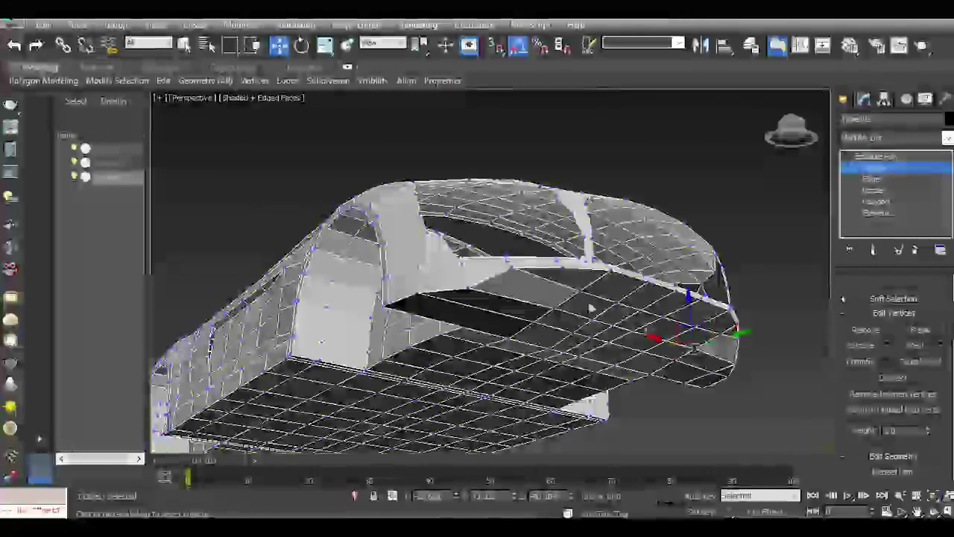
mouse_move(825, 177)
alt+middle_down()
mouse_move(792, 129)
mouse_move(636, 259)
mouse_move(522, 192)
alt+middle_up()
right_click(522, 191)
click(330, 269)
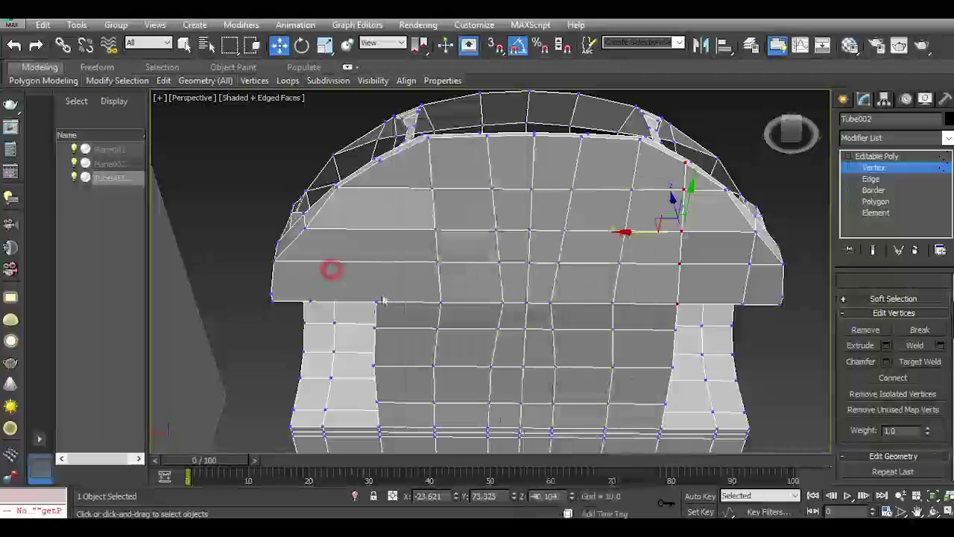
click(442, 303)
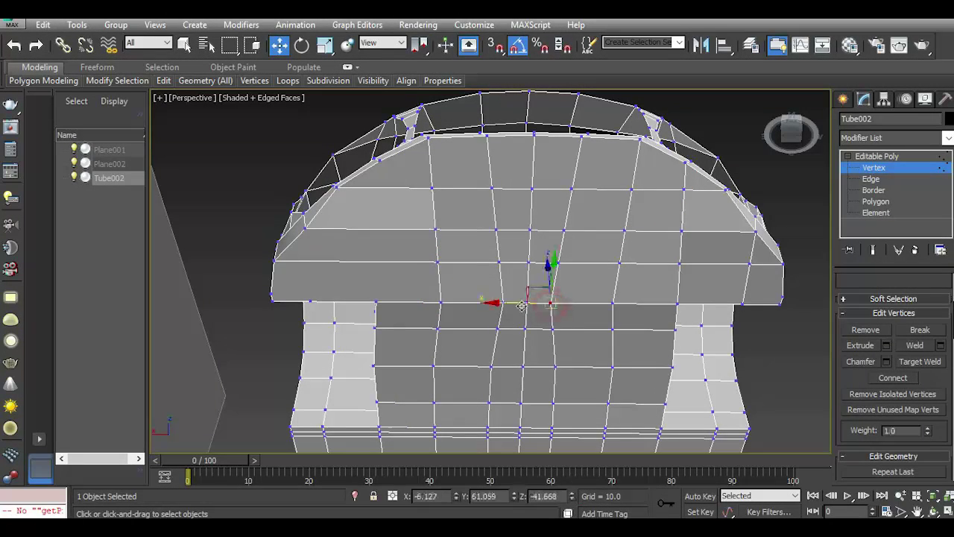
scroll(533, 295, down, 5)
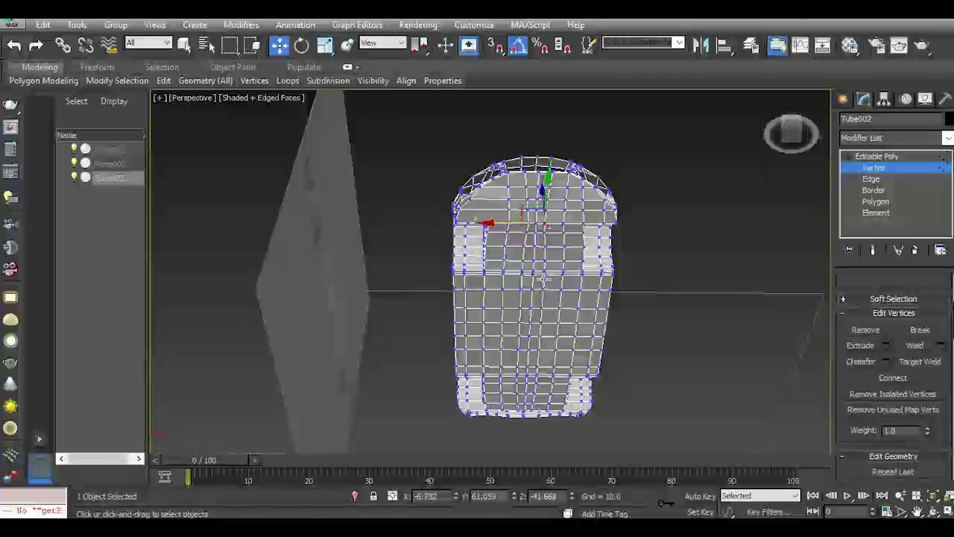
scroll(636, 276, up, 5)
click(871, 179)
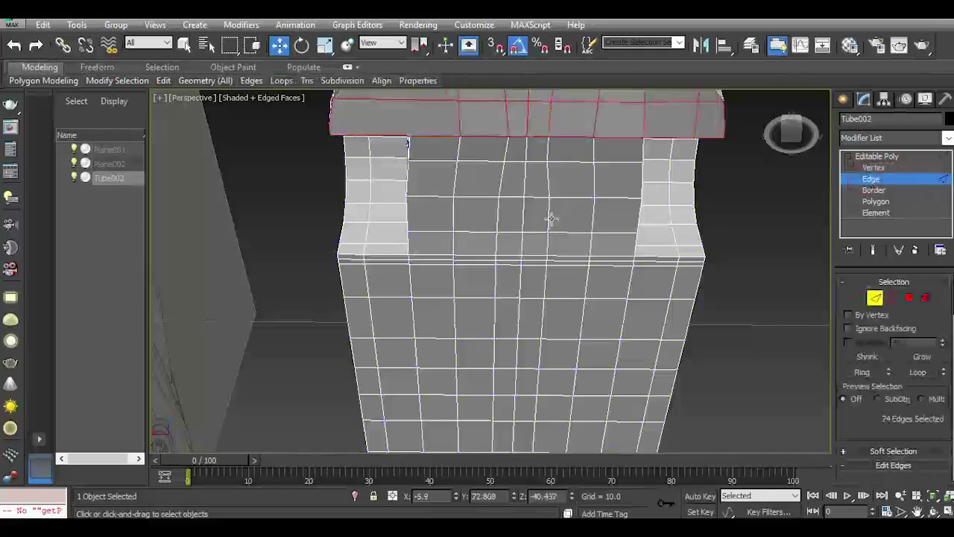
Select the centre edge loop and try Make Planar on several axes, undoing each distorting result.
double_click(545, 242)
scroll(545, 242, down, 5)
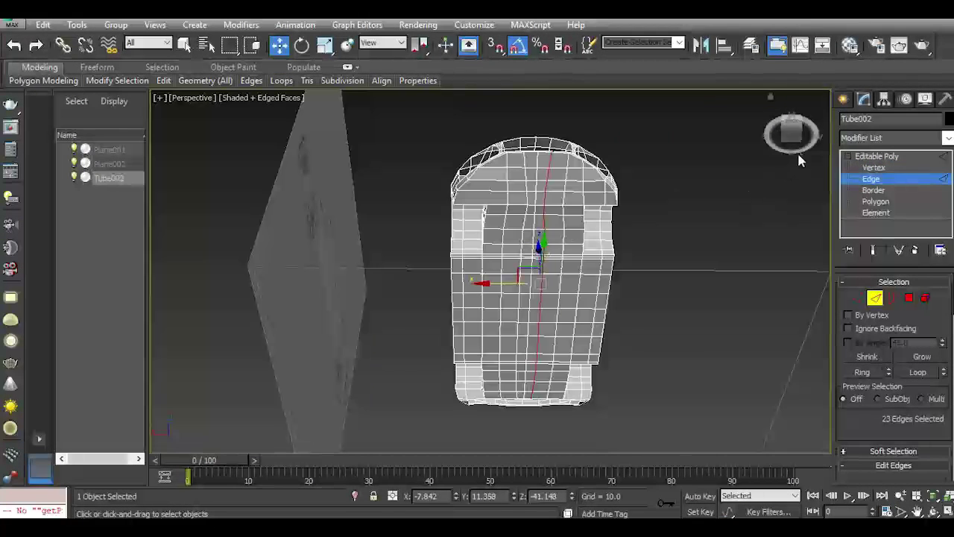
drag(789, 133, 812, 149)
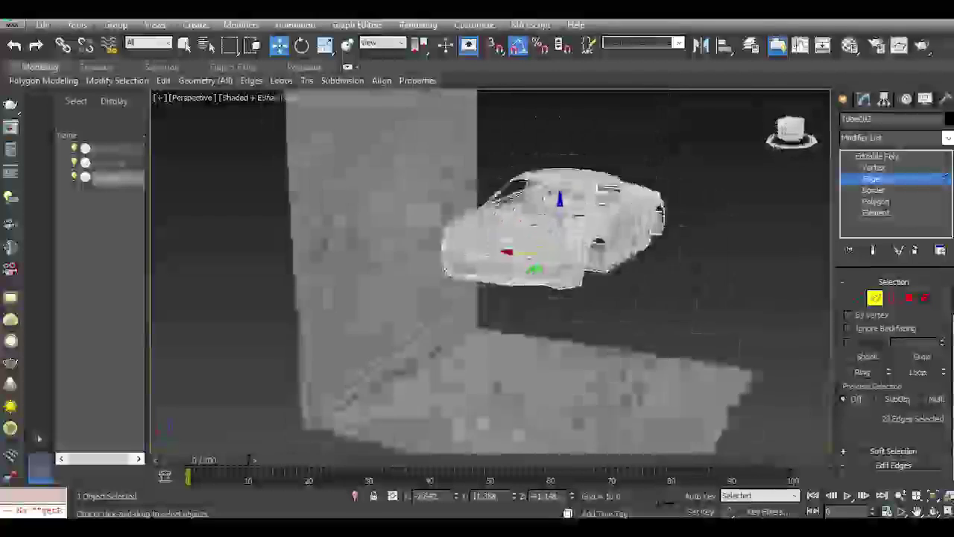
scroll(893, 412, down, 10)
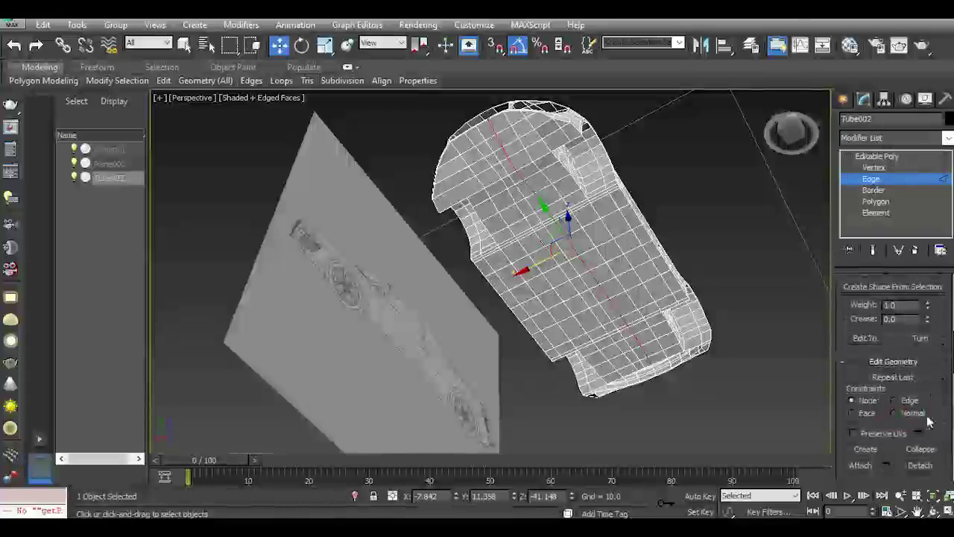
scroll(923, 306, down, 2)
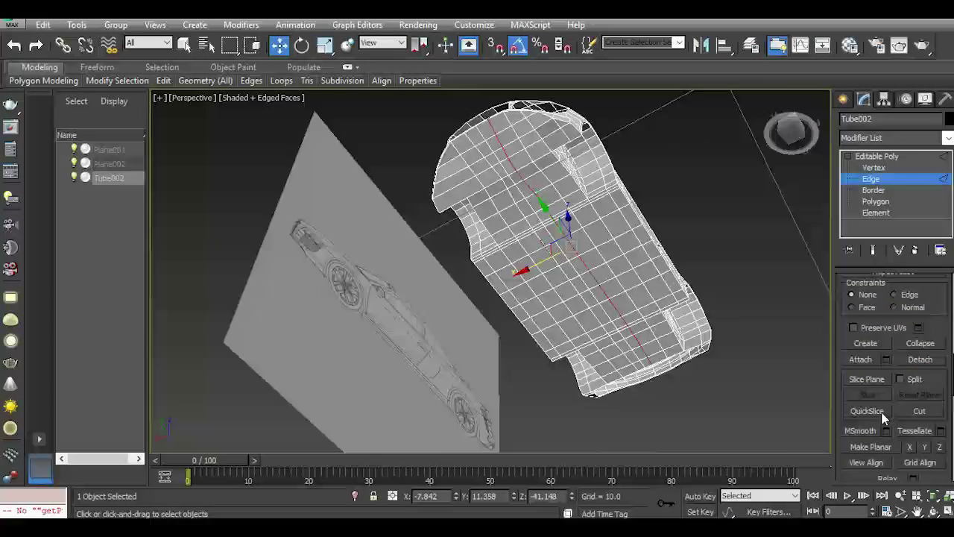
click(875, 449)
click(13, 44)
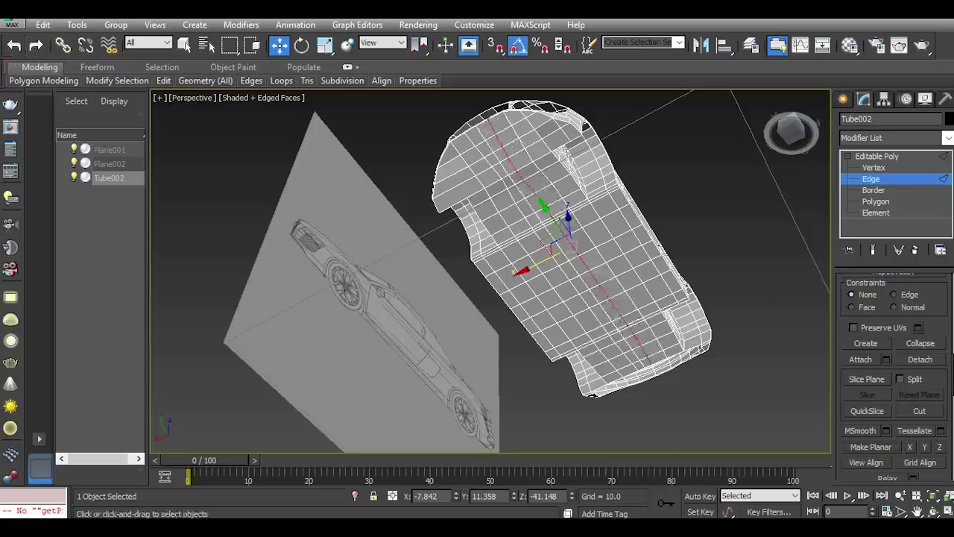
click(924, 448)
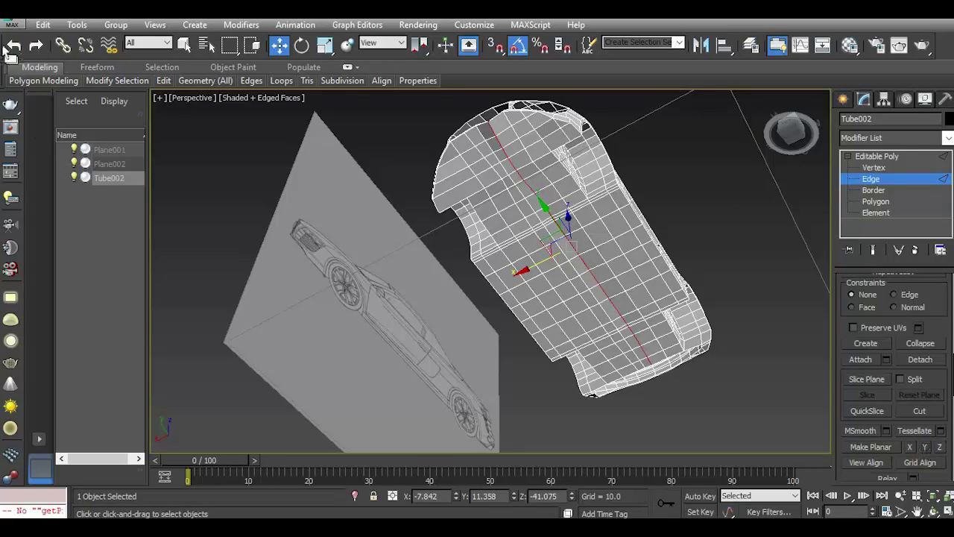
click(13, 44)
click(922, 448)
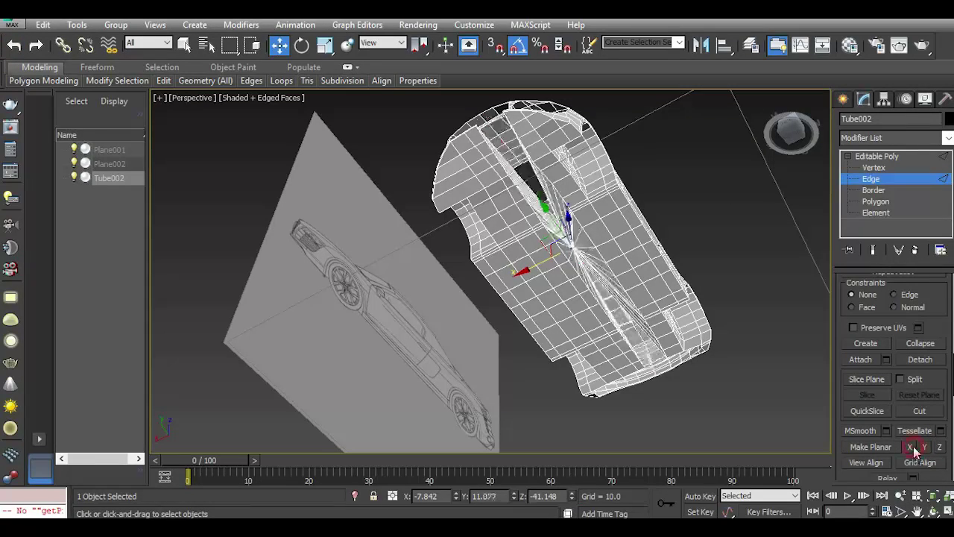
key(ctrl+z)
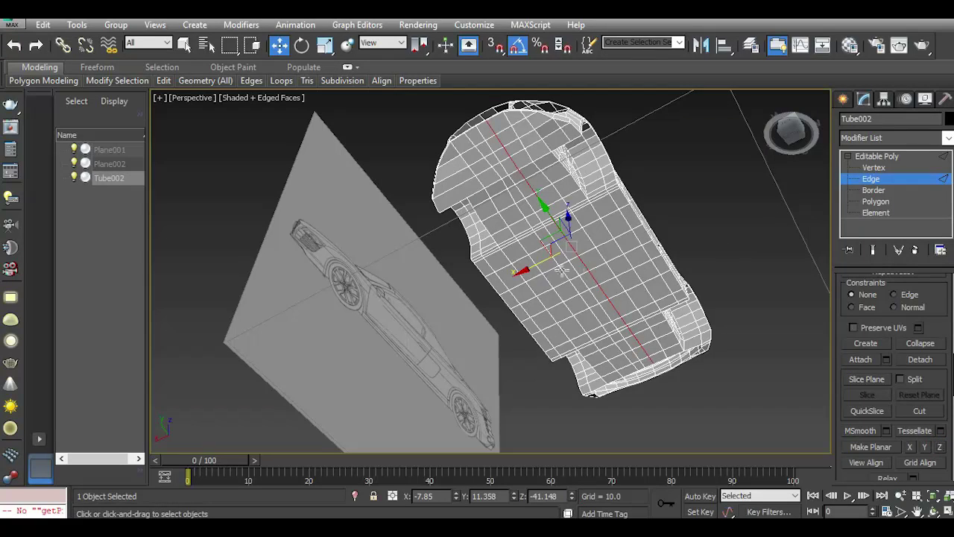
Select two long seam edge loops and flatten each along Z.
scroll(497, 156, up, 3)
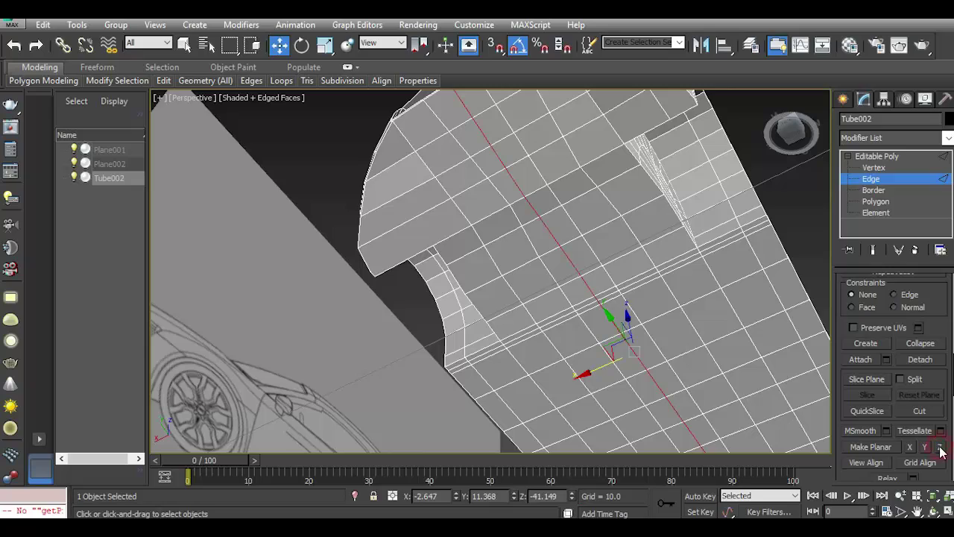
click(610, 365)
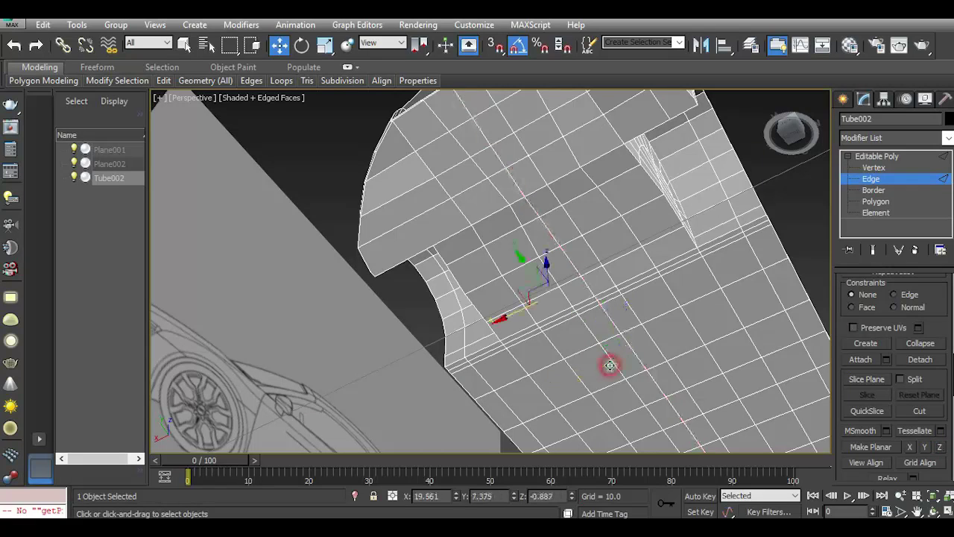
double_click(619, 365)
click(940, 447)
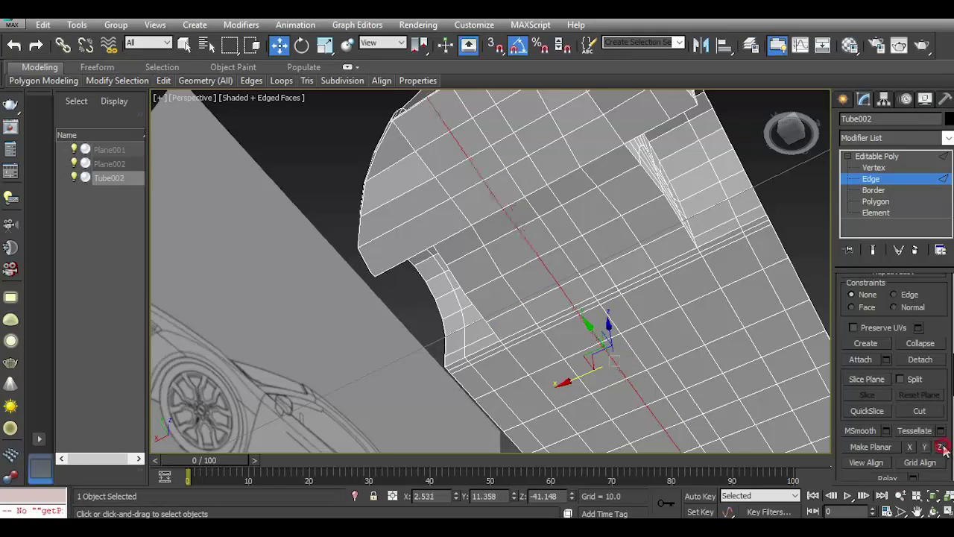
double_click(609, 202)
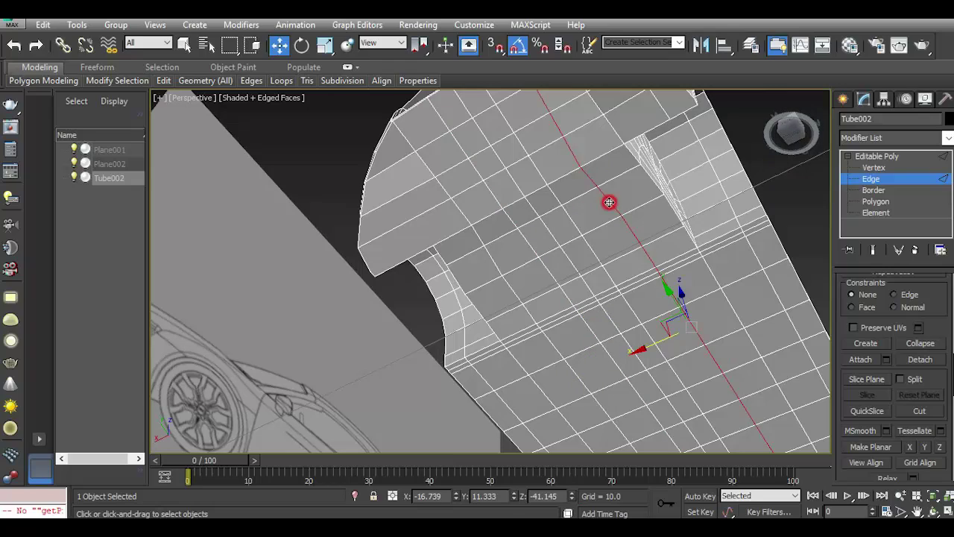
click(940, 447)
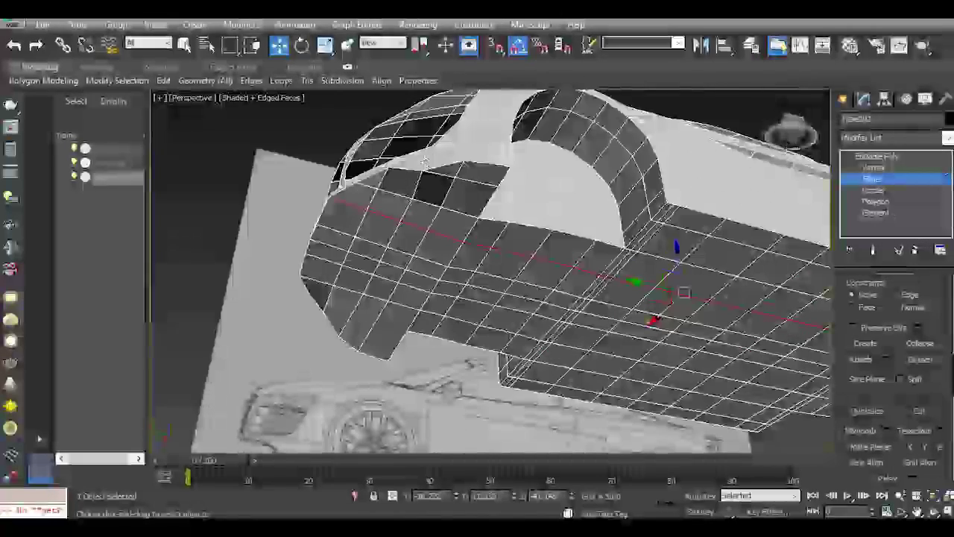
Select the front vertical edge loop and try flattening it along X, then Y, undoing both.
double_click(417, 175)
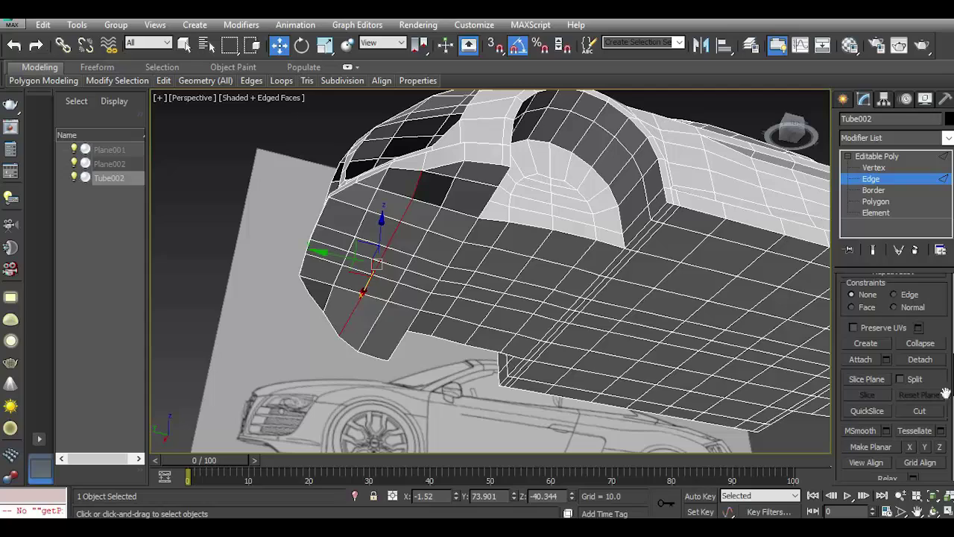
click(914, 447)
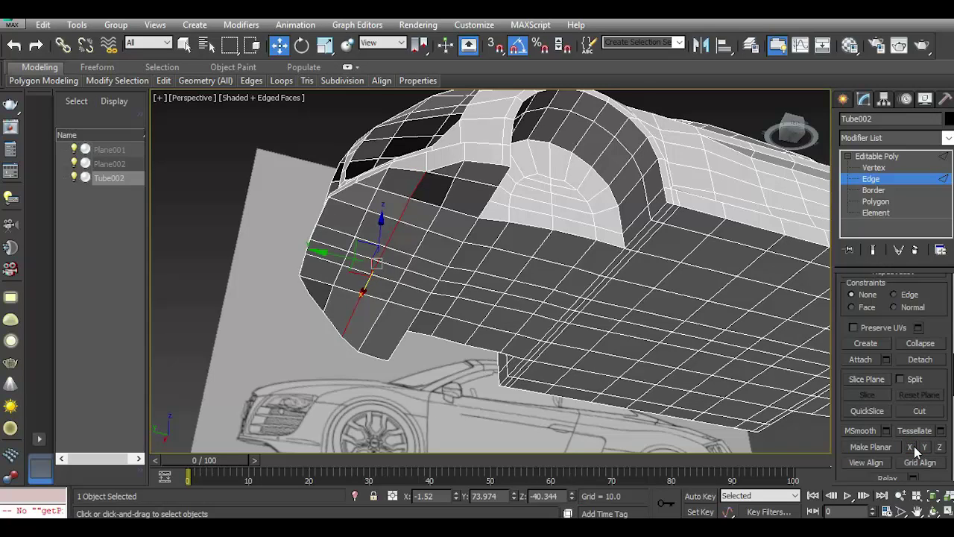
click(15, 44)
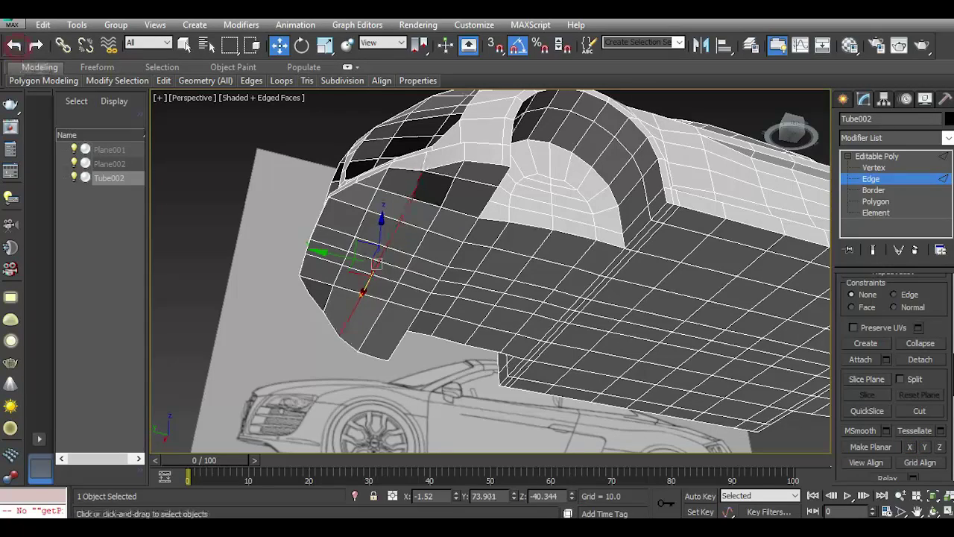
click(925, 448)
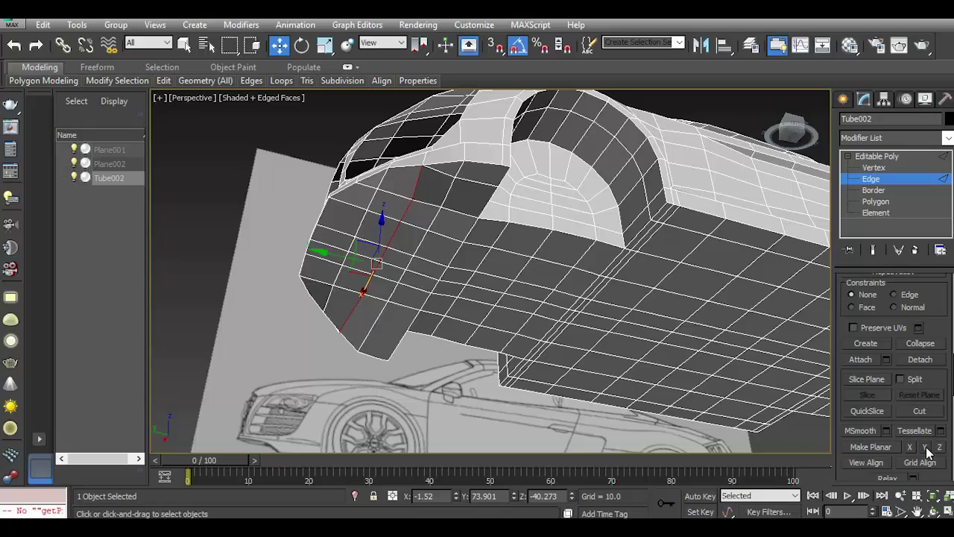
click(804, 146)
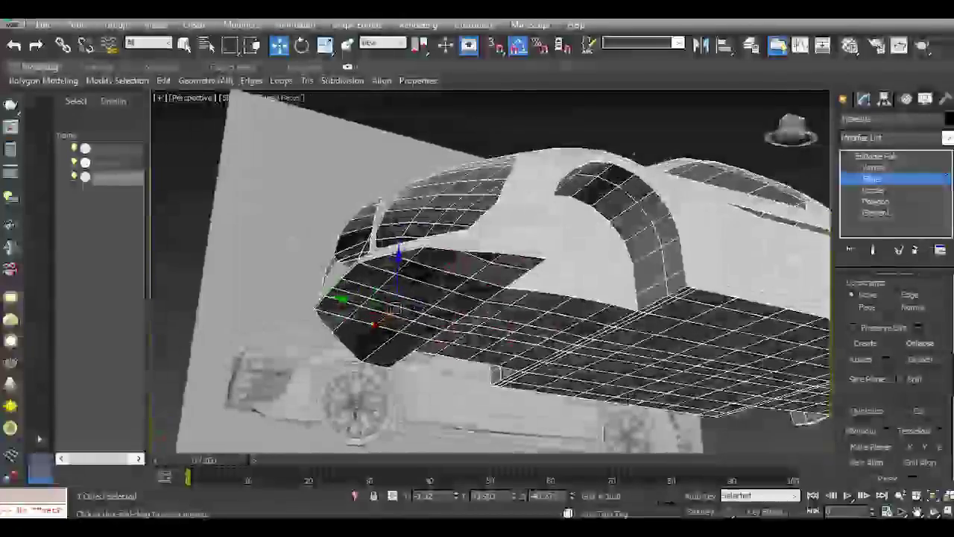
scroll(469, 261, up, 5)
click(13, 45)
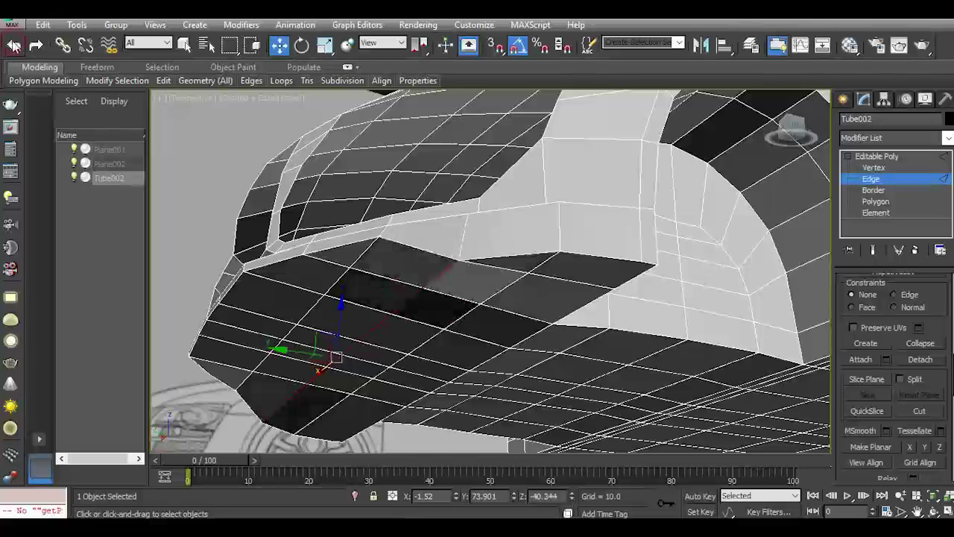
Retry flattening the front loop along Z, Y and X, undoing the pinched results, then select the side loop.
click(940, 447)
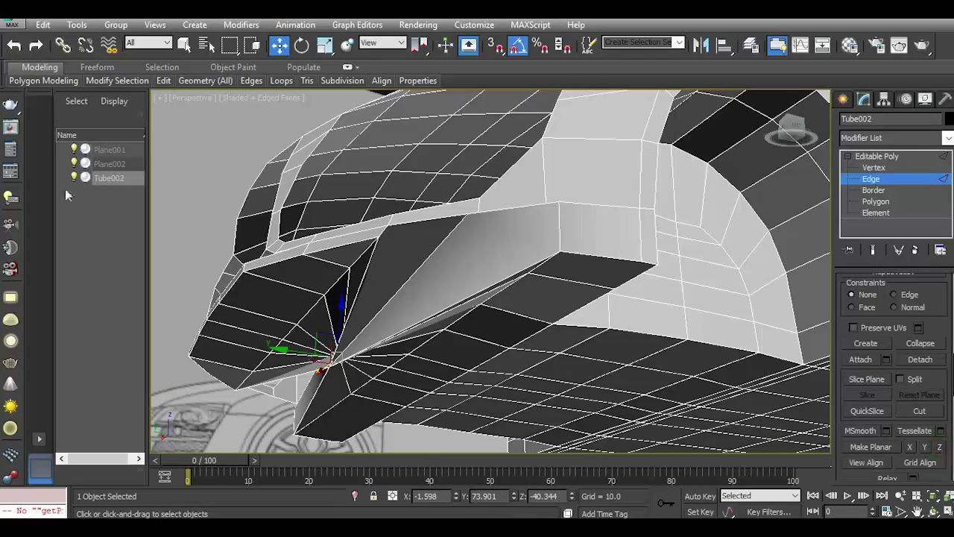
click(16, 49)
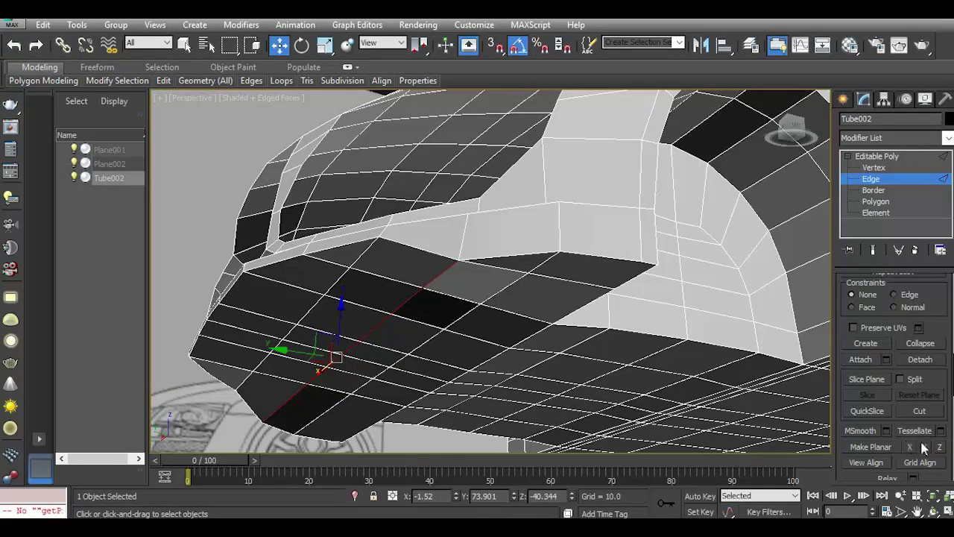
click(925, 446)
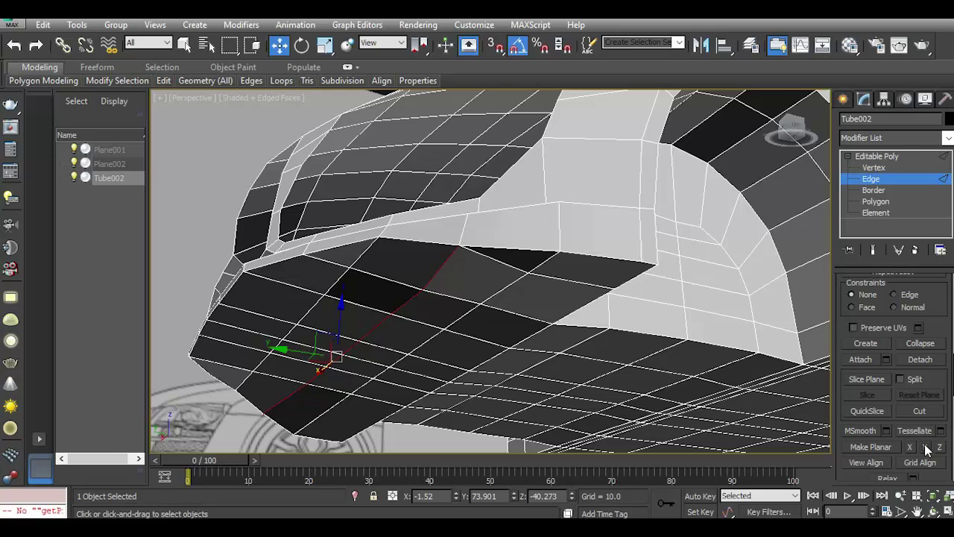
click(16, 46)
click(911, 447)
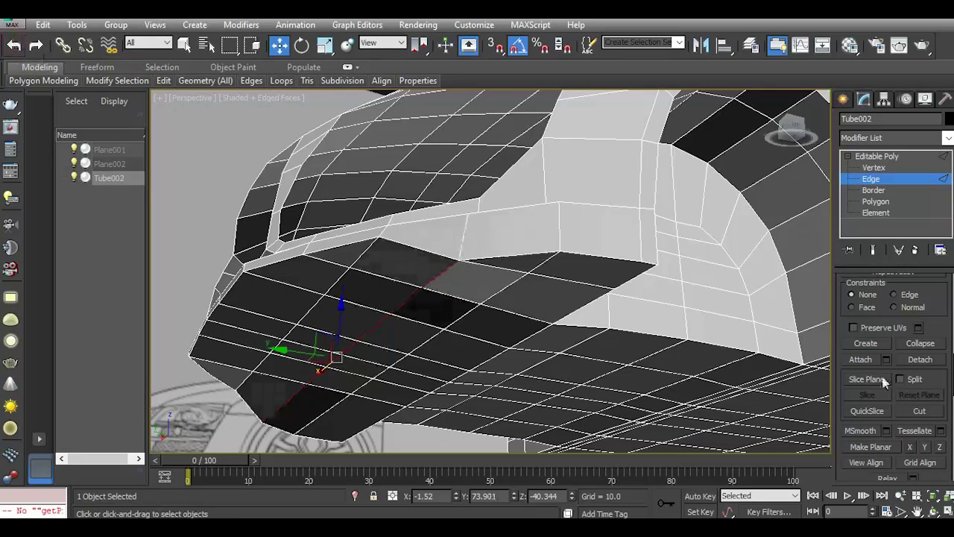
click(882, 446)
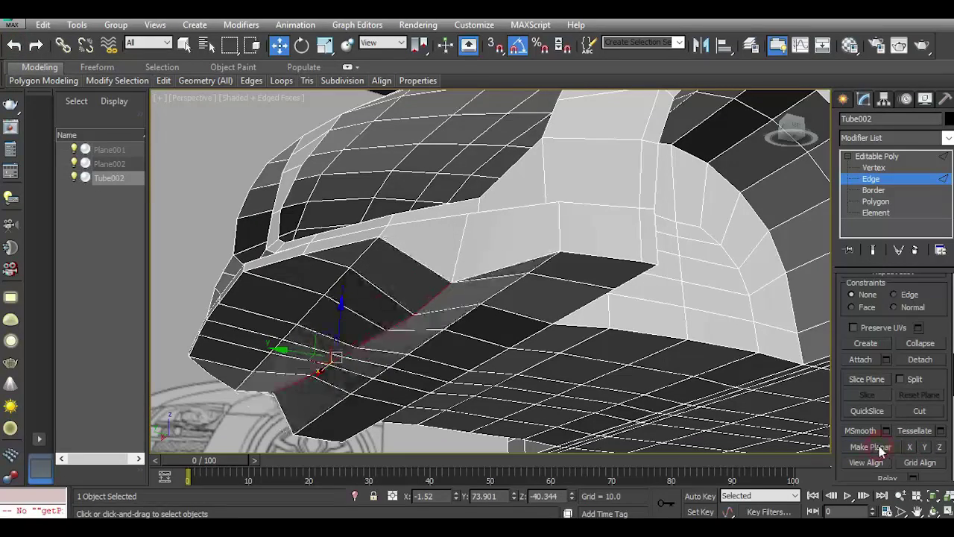
click(14, 46)
double_click(500, 295)
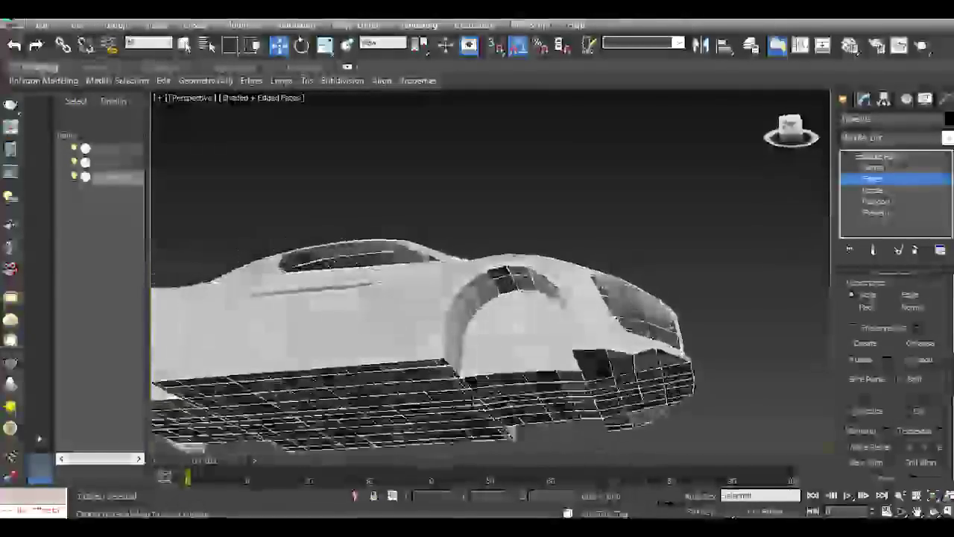
From below the car, select the rear opening's border and cap it with a single polygon.
mouse_move(492, 298)
alt+middle_down()
mouse_move(522, 269)
mouse_move(522, 224)
alt+middle_up()
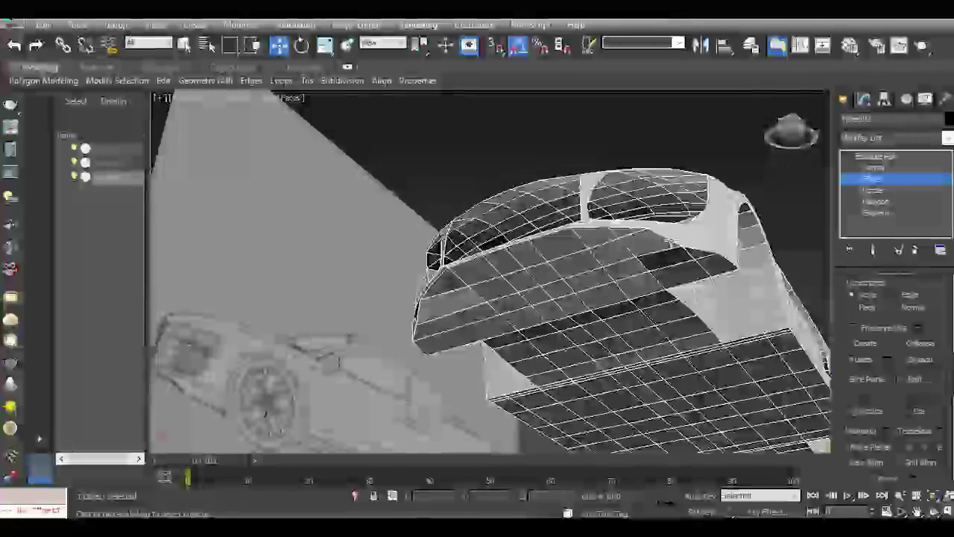
scroll(672, 246, up, 4)
scroll(673, 246, up, 2)
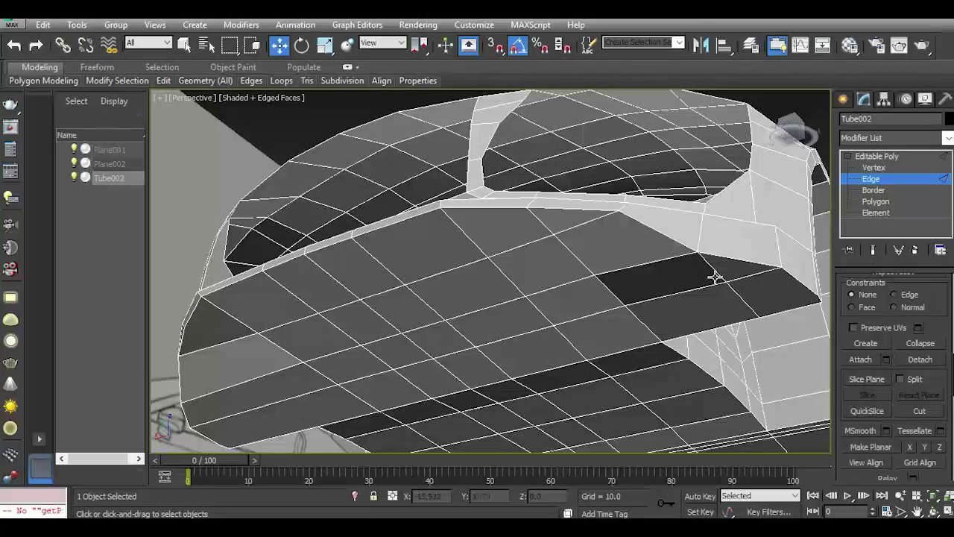
scroll(673, 252, down, 8)
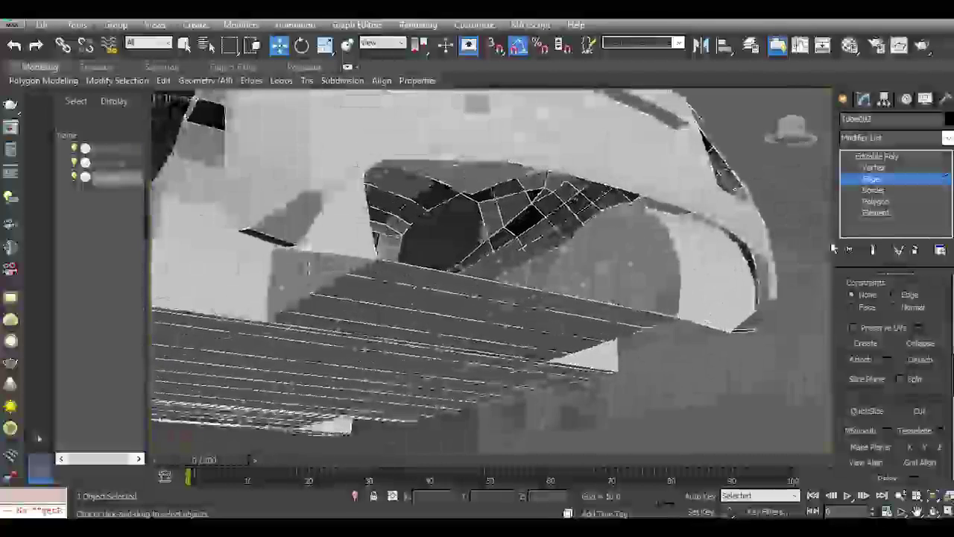
key(3)
click(571, 176)
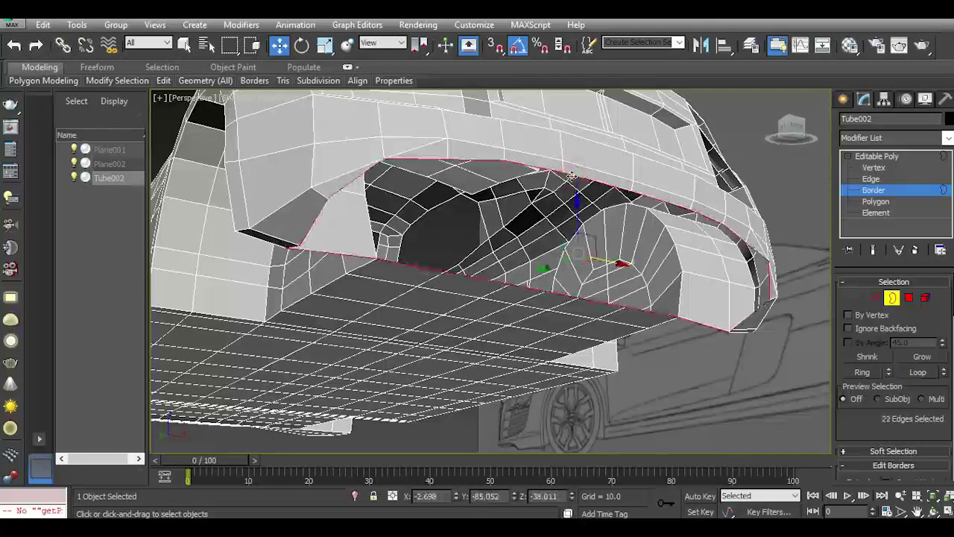
drag(885, 384, 885, 246)
click(923, 361)
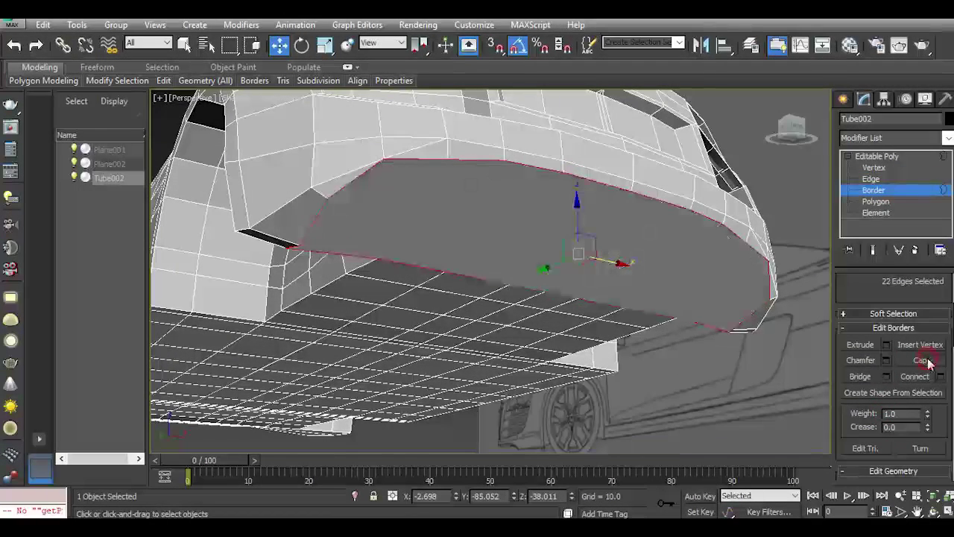
click(874, 167)
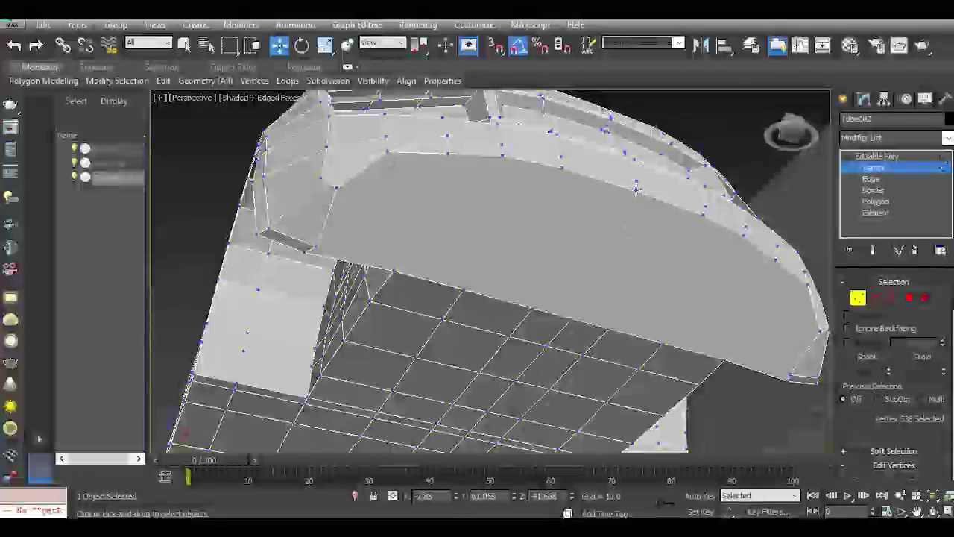
Connect two pairs of opposite rim vertices across the rear cap with new edges.
ctrl+click(571, 319)
scroll(887, 410, down, 1)
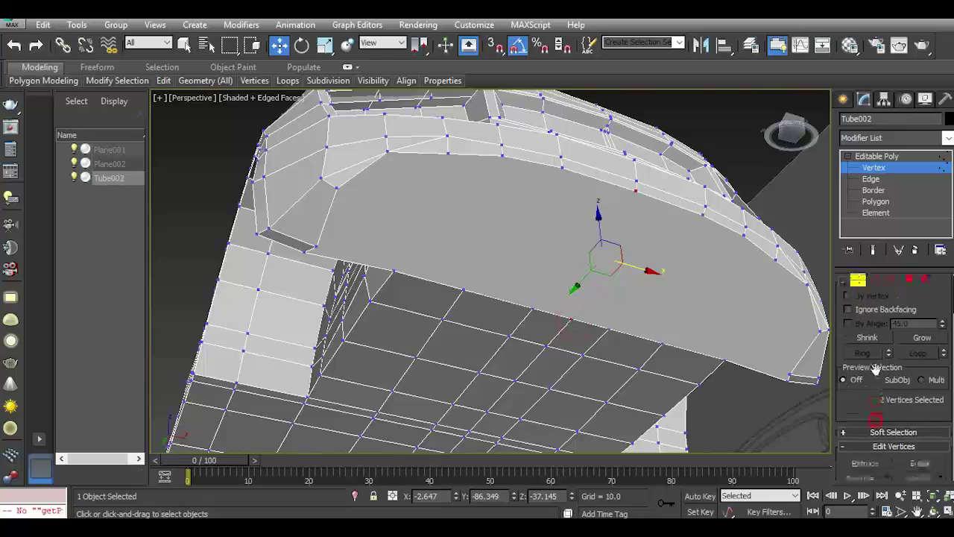
scroll(892, 403, down, 3)
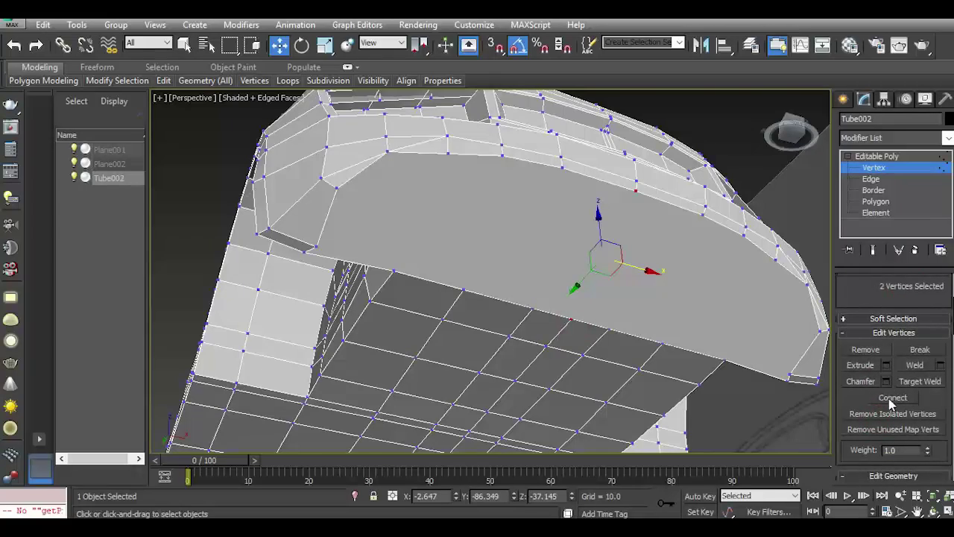
click(564, 168)
ctrl+click(533, 309)
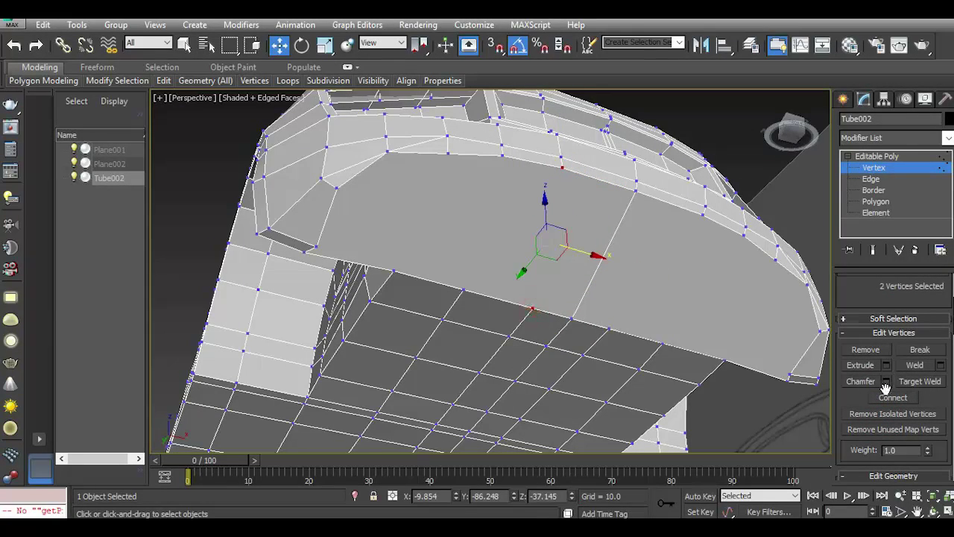
click(503, 157)
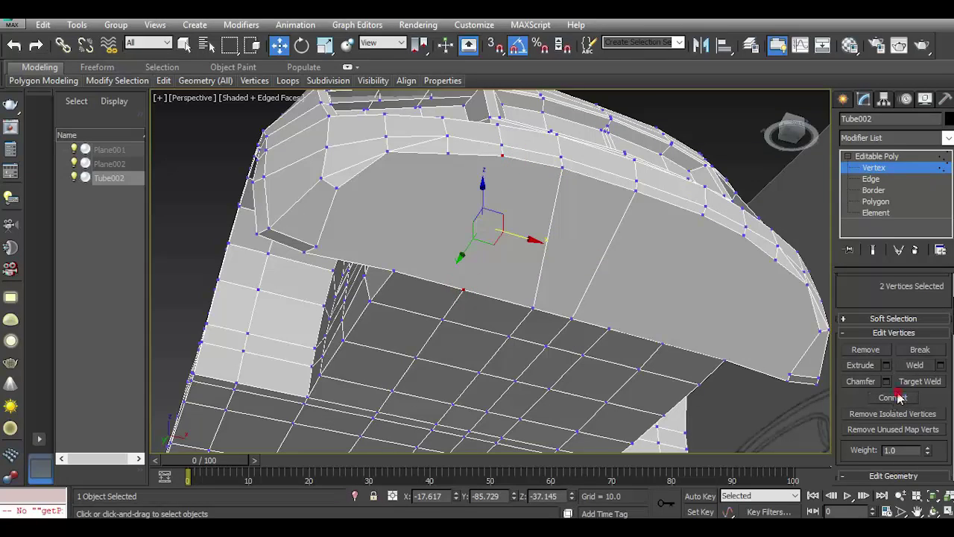
click(448, 154)
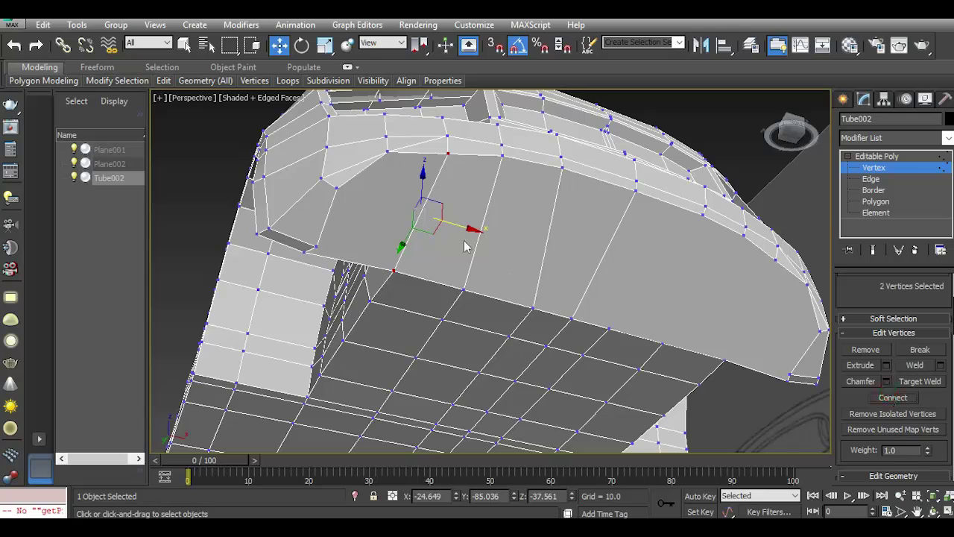
Use Cut to draw edges from cap vertices to the lower-right rim corner and curved outer edge.
mouse_move(464, 246)
middle_down()
mouse_move(480, 264)
mouse_move(443, 268)
middle_up()
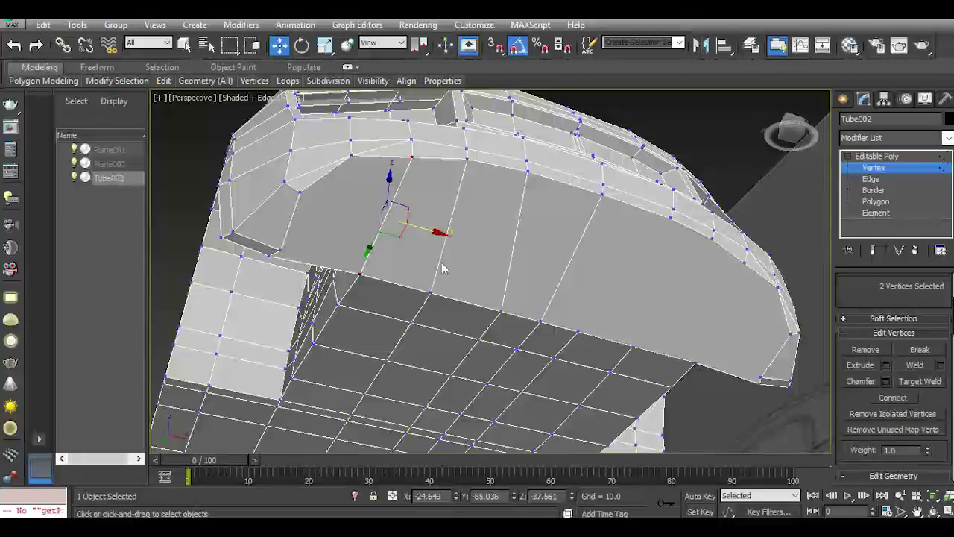
right_click(442, 266)
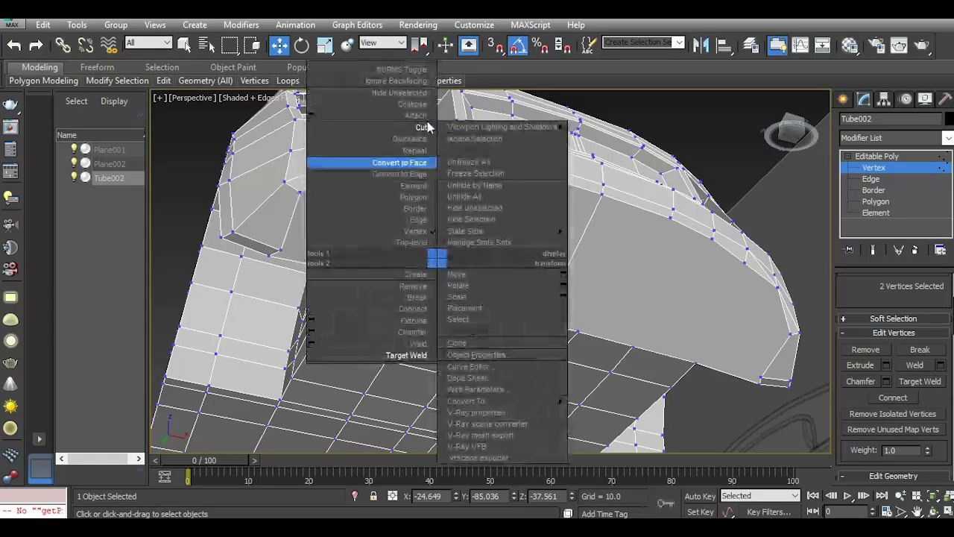
click(340, 112)
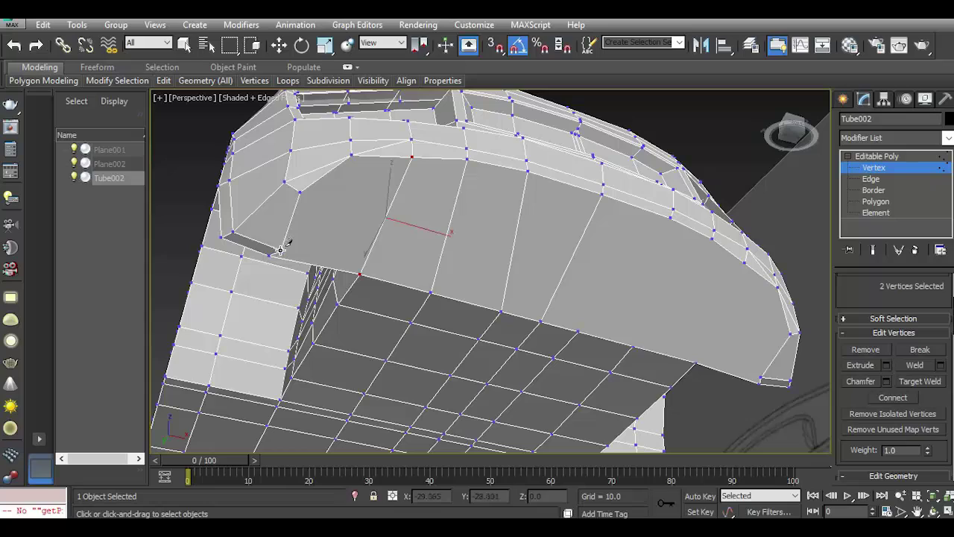
click(301, 257)
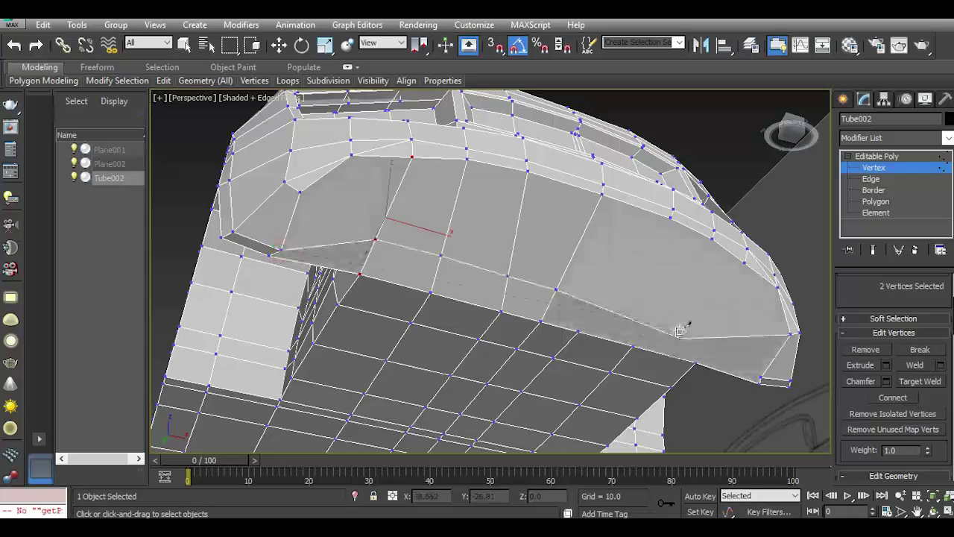
click(756, 375)
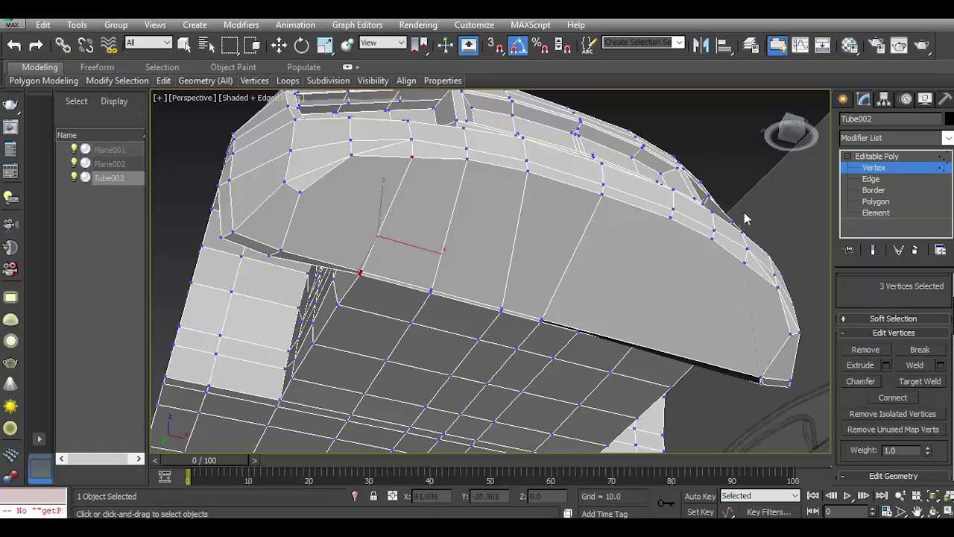
alt+middle_drag(551, 240, 502, 192)
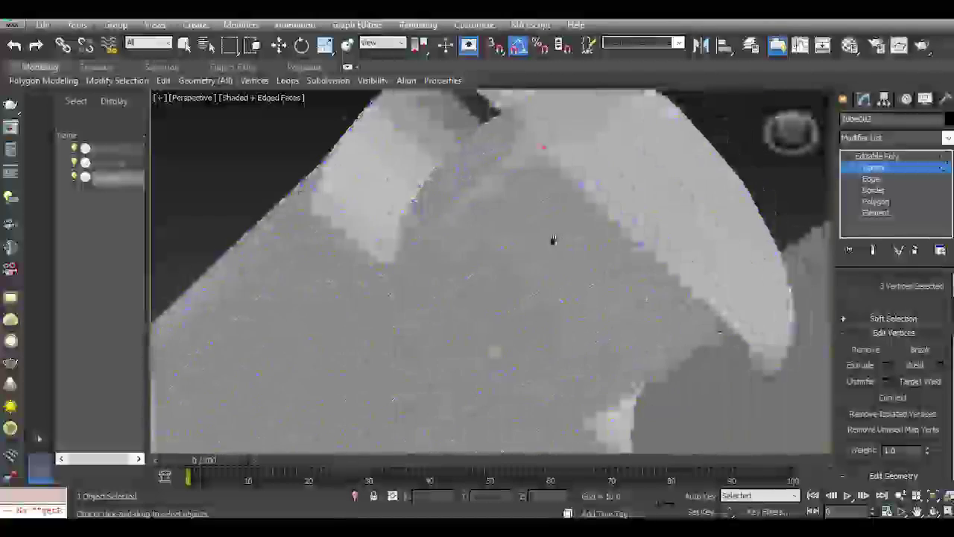
scroll(477, 190, up, 5)
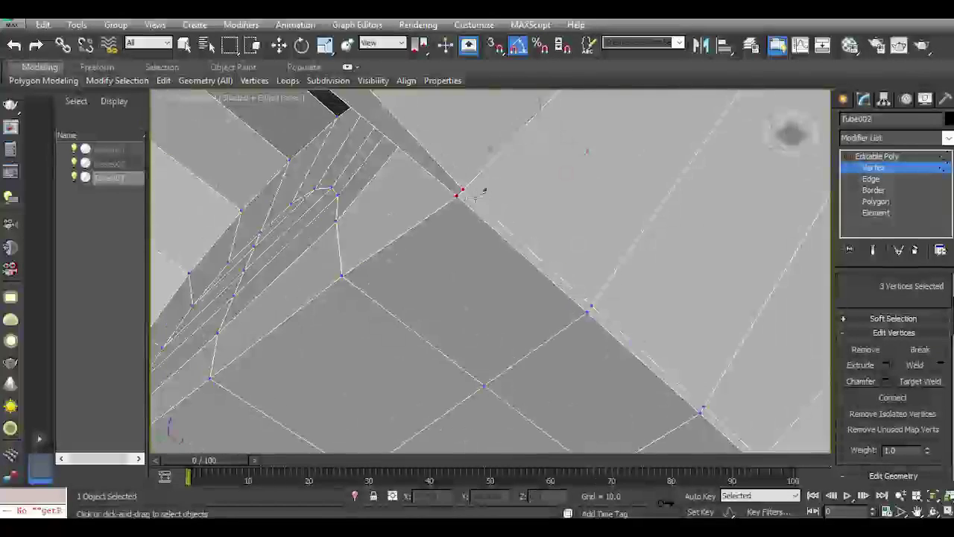
scroll(456, 172, down, 5)
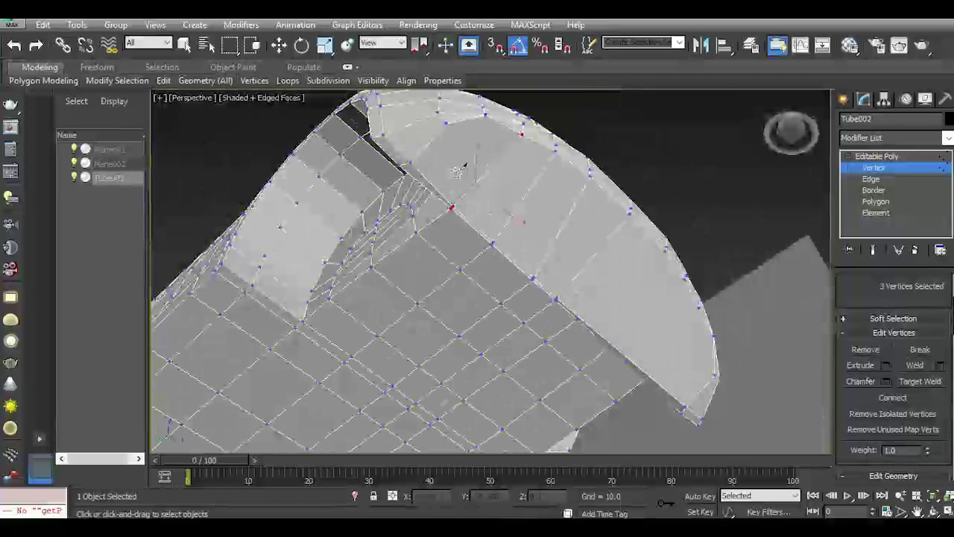
click(445, 124)
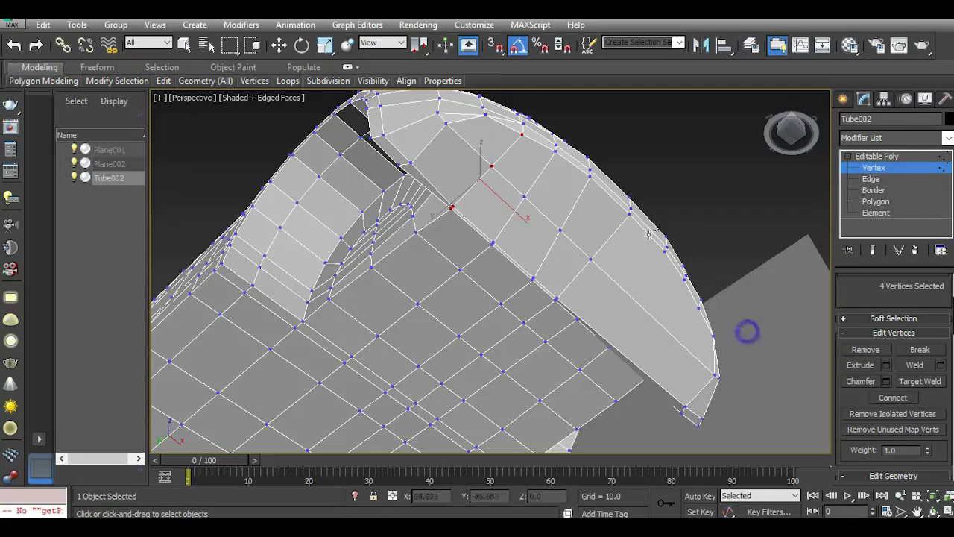
ctrl+click(698, 306)
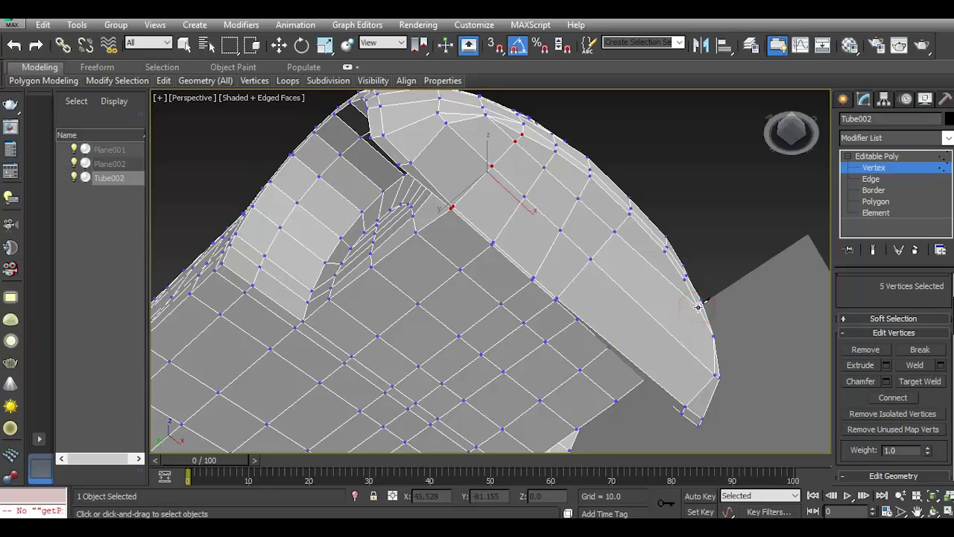
drag(794, 145, 783, 151)
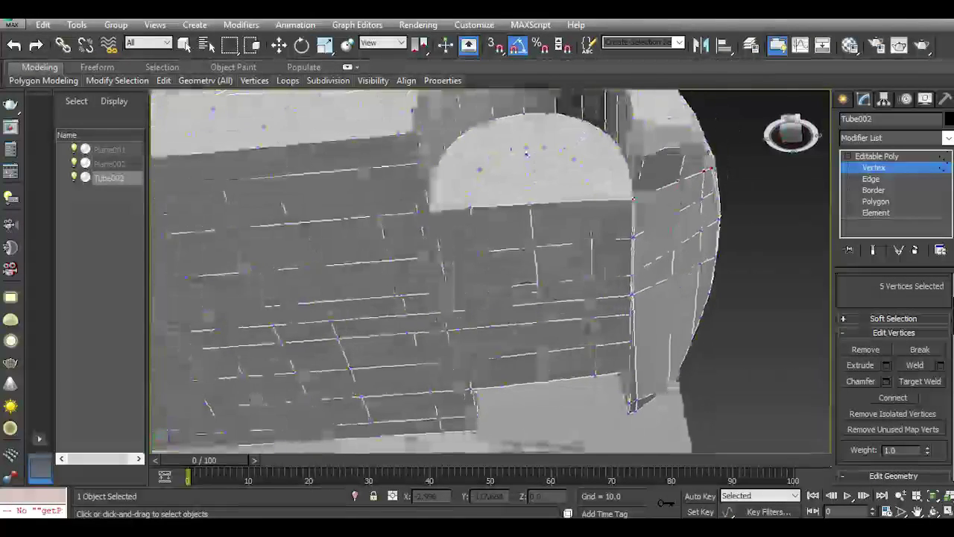
Finish the cut, pick a seam vertex and undo the accidental vertex moves.
drag(783, 151, 650, 283)
click(647, 296)
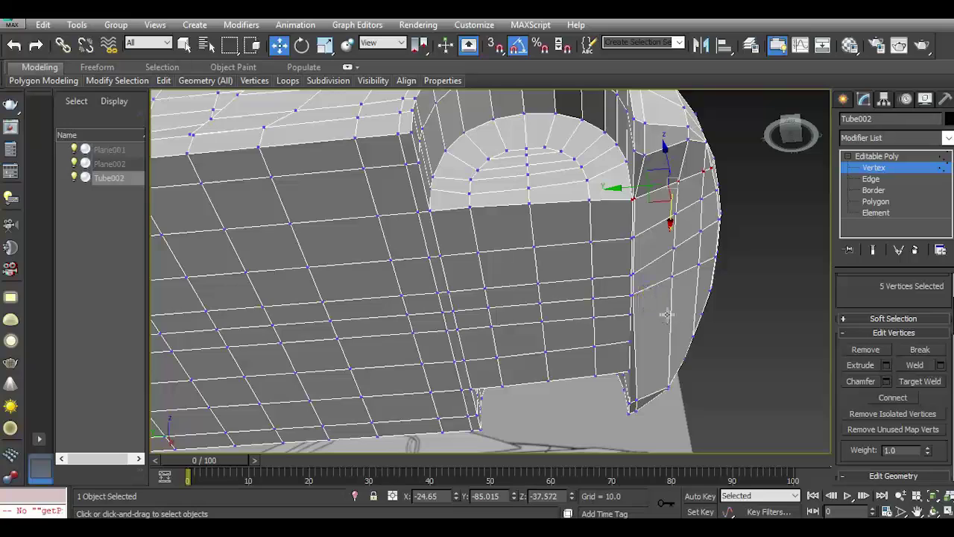
click(635, 295)
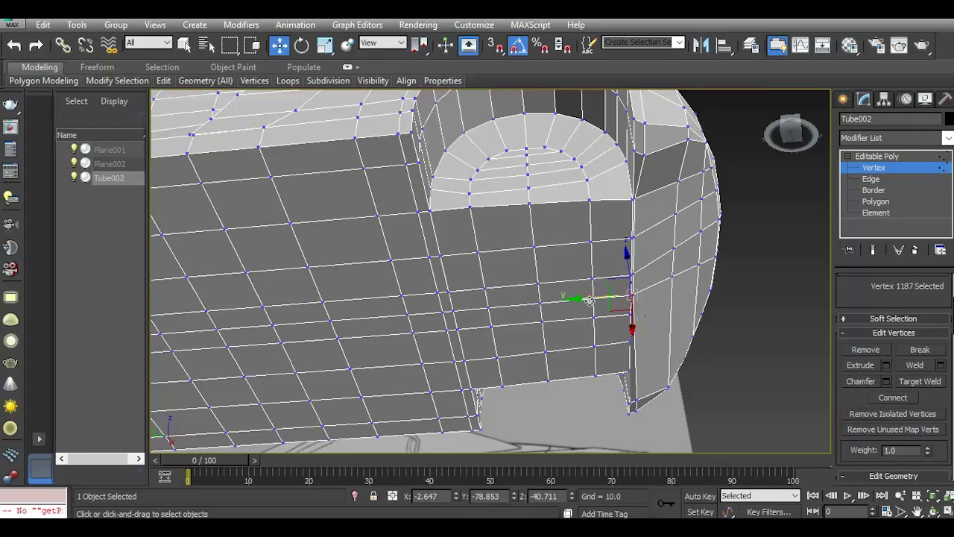
click(14, 43)
mouse_move(163, 81)
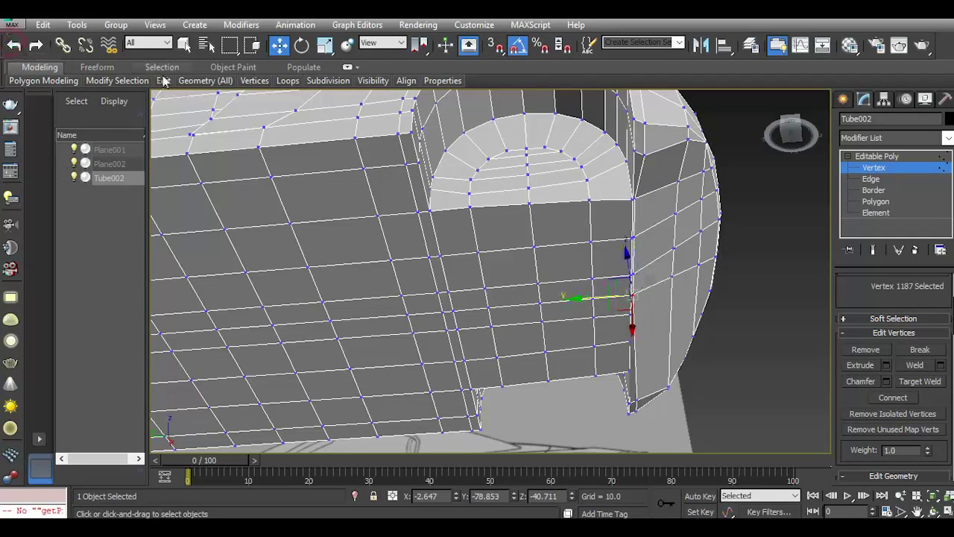
click(601, 296)
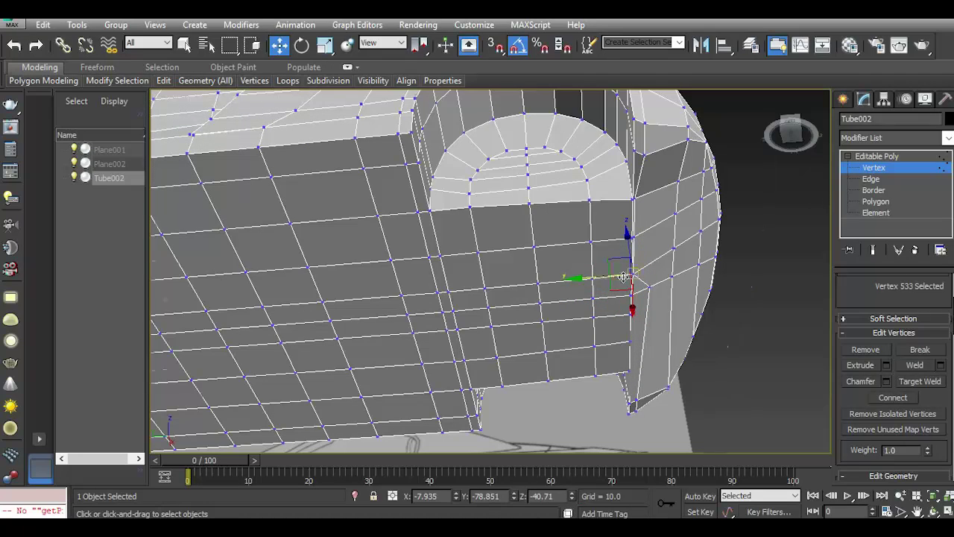
scroll(623, 277, up, 5)
key(ctrl+z)
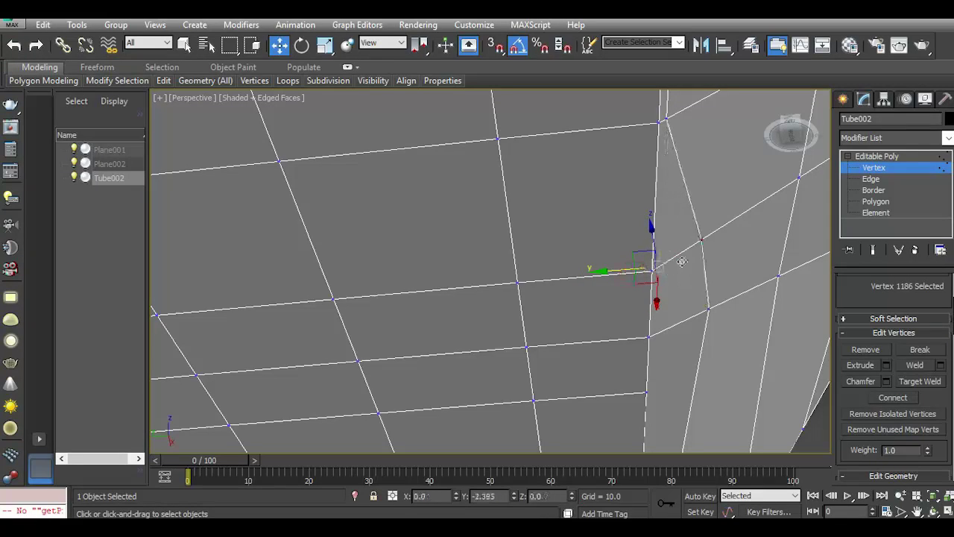
Select the next seam vertices, nudge the corner vertex along Y into line, and exit Vertex level.
middle_drag(690, 130, 601, 235)
click(572, 231)
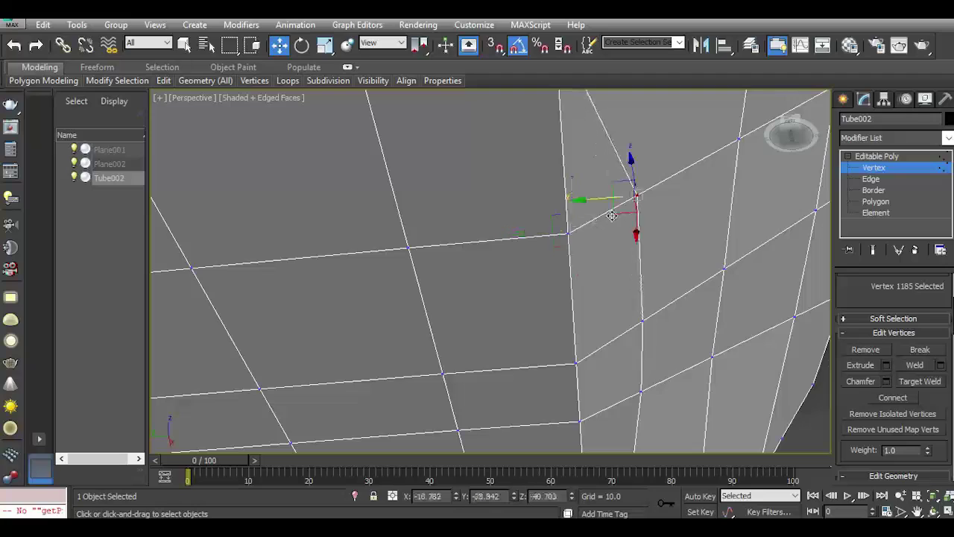
scroll(569, 254, down, 4)
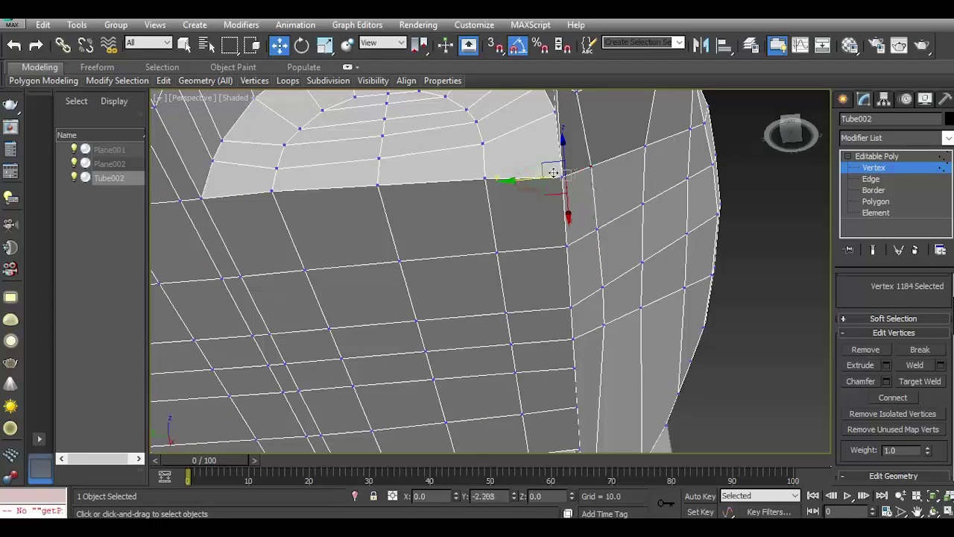
alt+middle_drag(554, 172, 569, 179)
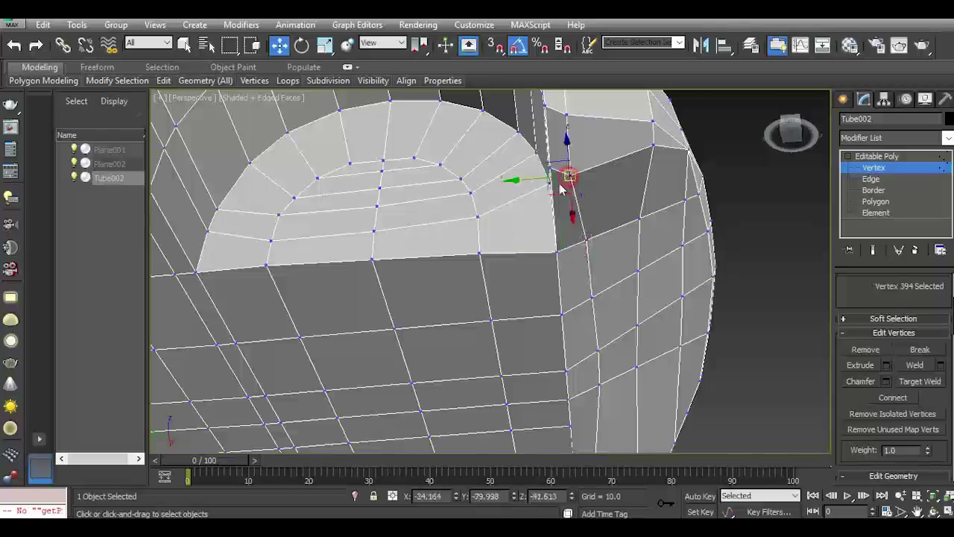
drag(552, 179, 546, 177)
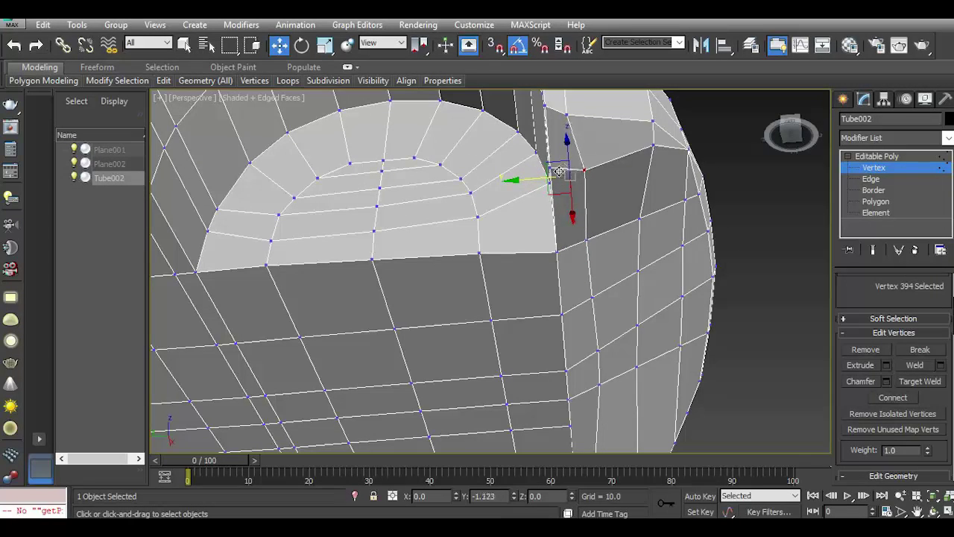
alt+middle_drag(665, 316, 635, 171)
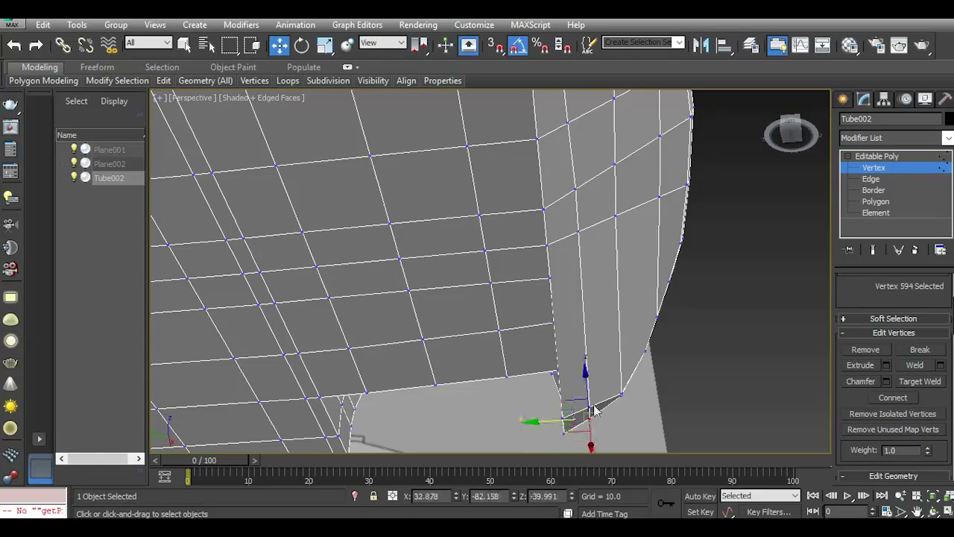
scroll(660, 272, down, 2)
mouse_move(785, 142)
mouse_down()
mouse_move(798, 149)
mouse_move(561, 330)
mouse_up()
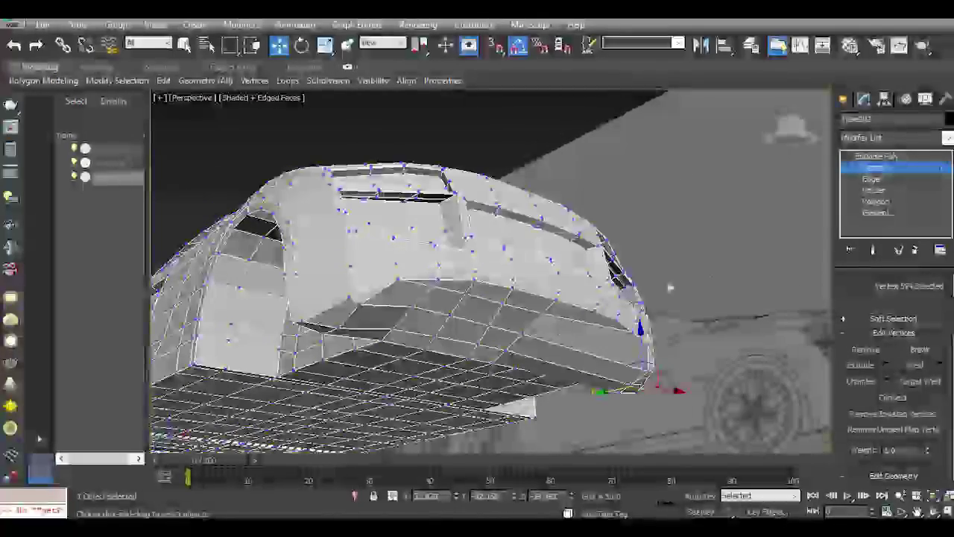
drag(792, 128, 557, 137)
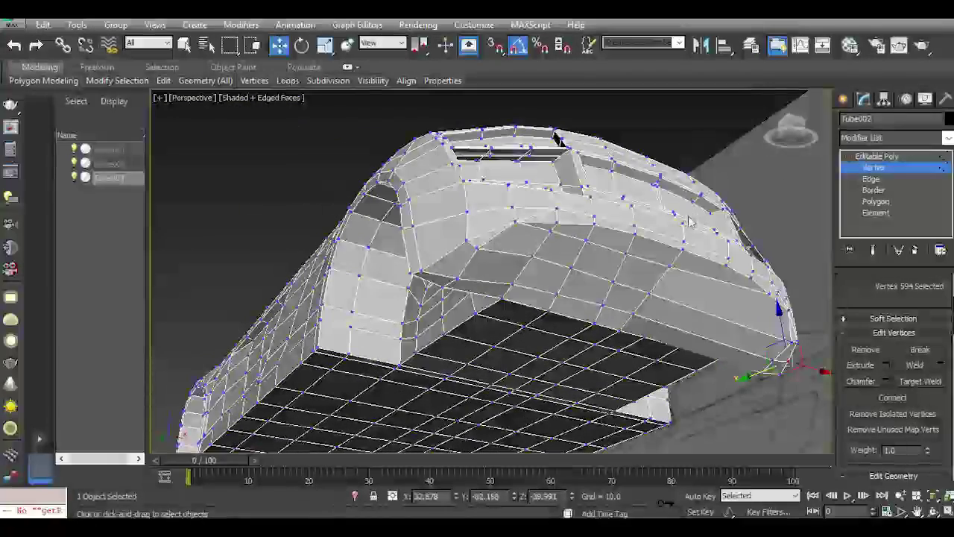
click(877, 156)
click(800, 186)
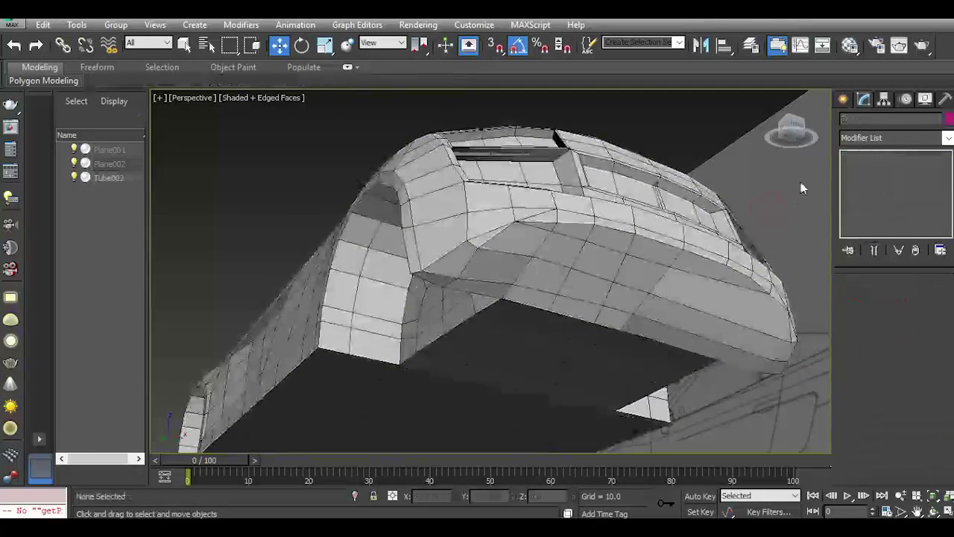
scroll(802, 187, up, 5)
alt+middle_drag(802, 188, 522, 261)
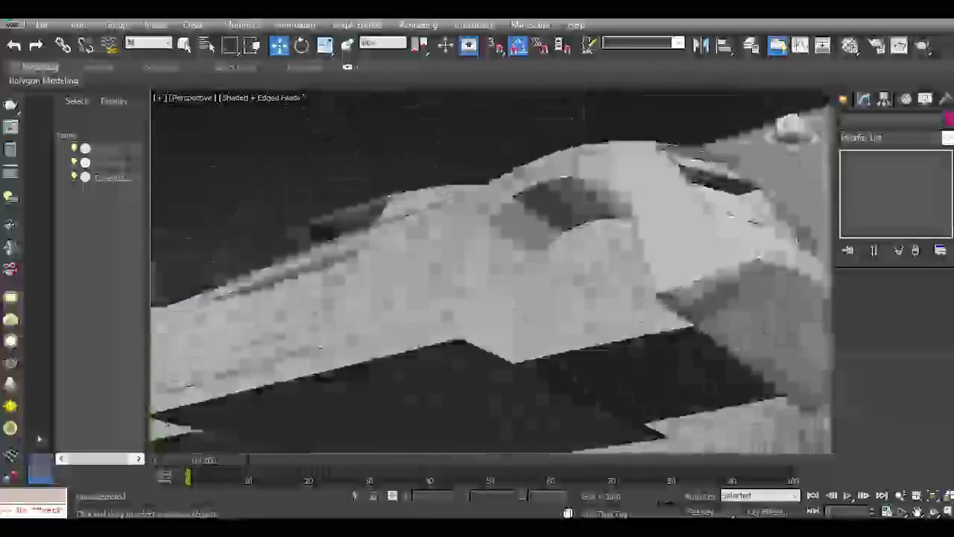
scroll(798, 141, down, 5)
alt+middle_drag(798, 141, 798, 141)
scroll(798, 142, up, 5)
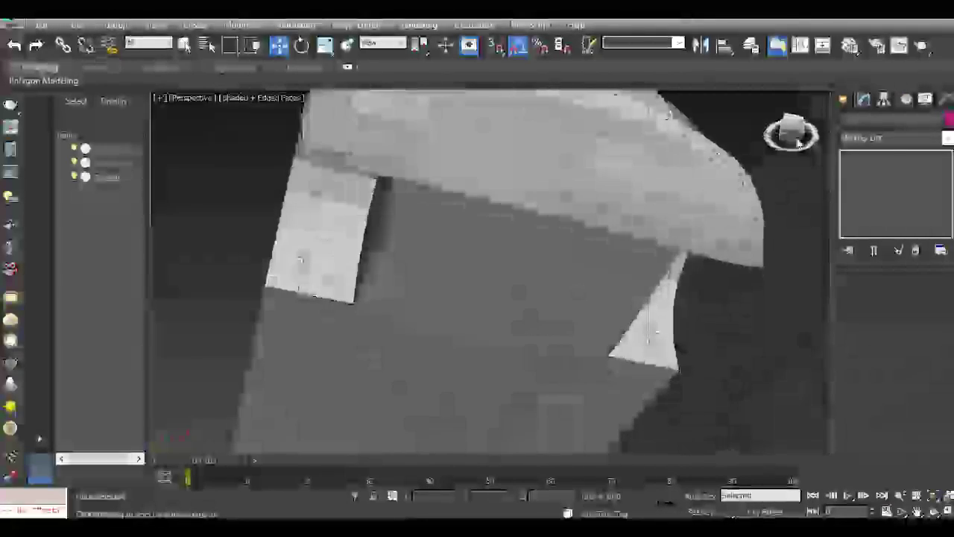
scroll(484, 247, down, 3)
alt+middle_drag(484, 247, 447, 239)
scroll(448, 240, up, 3)
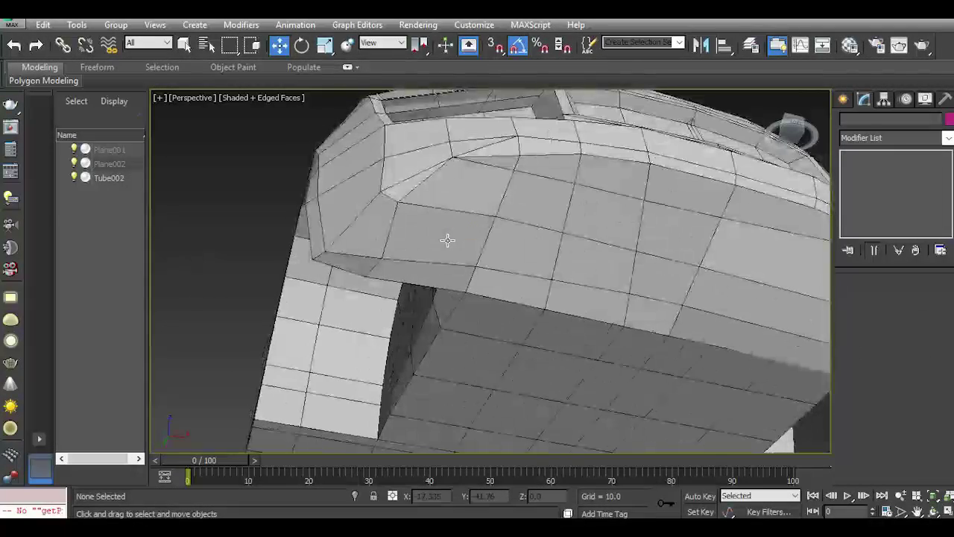
click(448, 239)
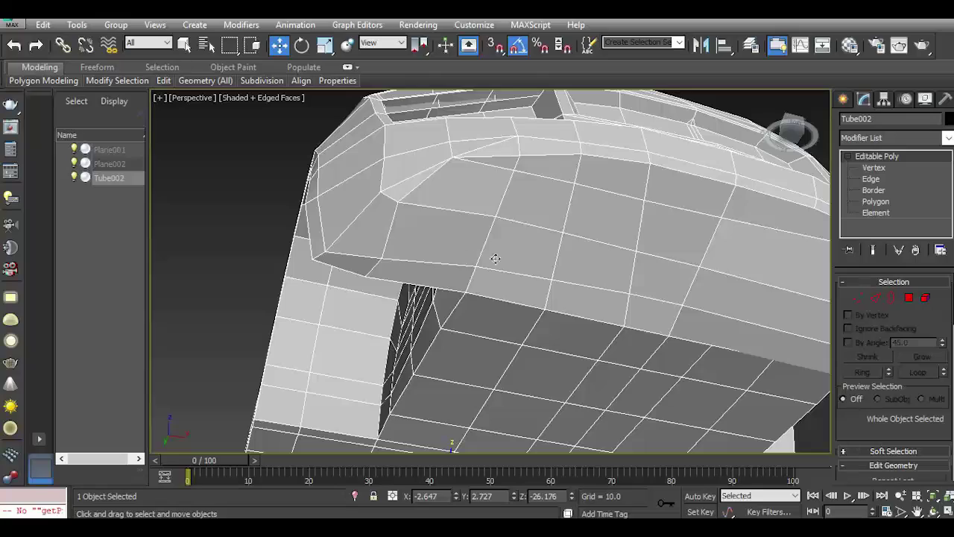
scroll(495, 258, down, 4)
mouse_move(783, 138)
mouse_down()
mouse_move(746, 149)
mouse_move(792, 135)
mouse_up()
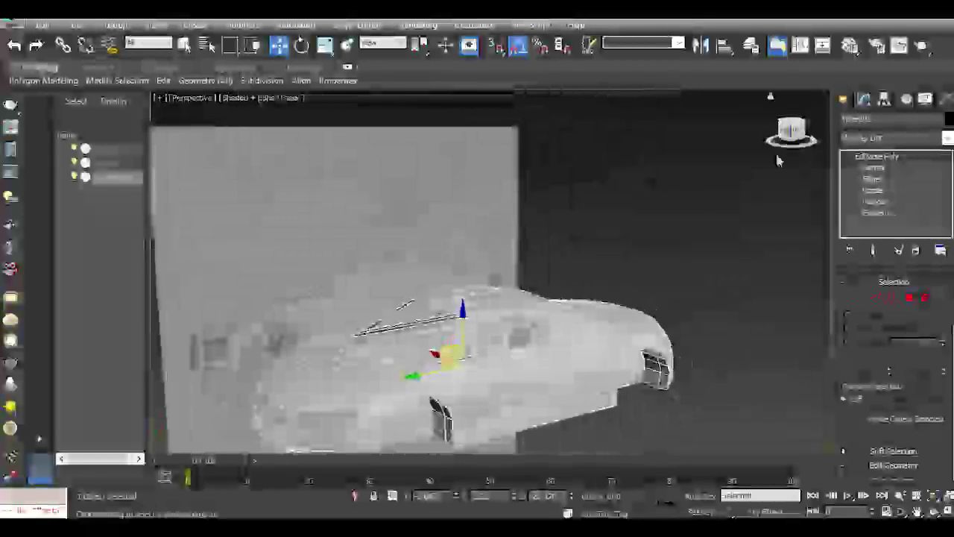
drag(790, 133, 746, 293)
click(746, 293)
scroll(634, 322, up, 5)
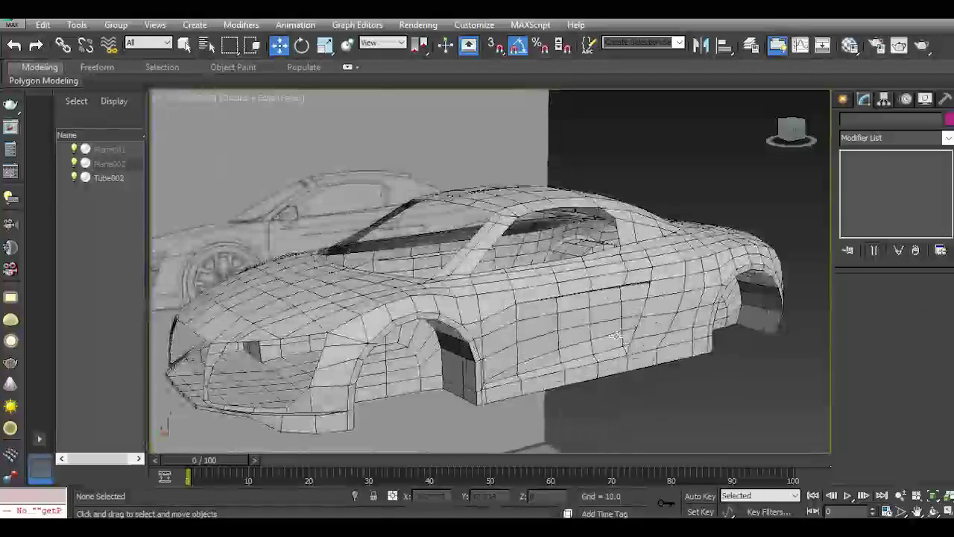
click(108, 177)
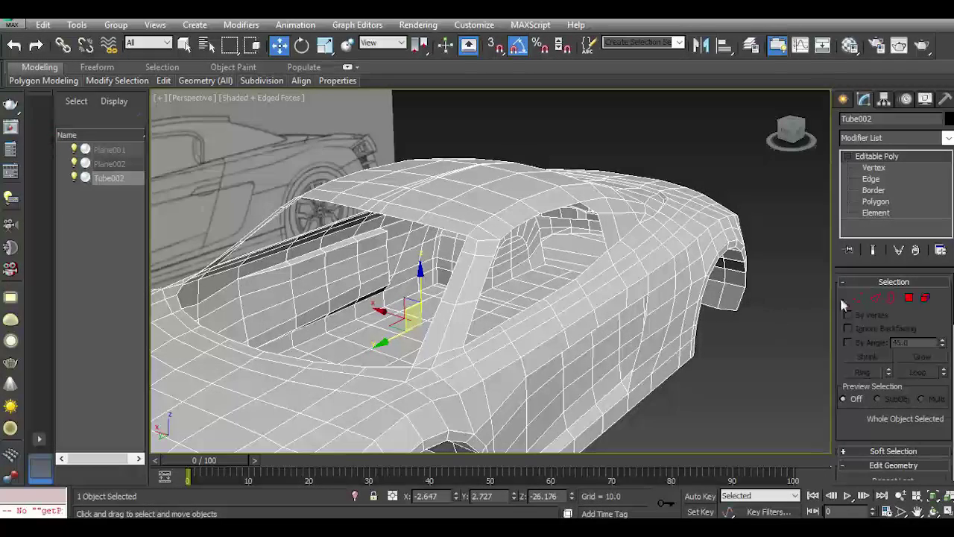
Select the side window border, frame it, and scale it narrower horizontally.
click(892, 297)
click(533, 304)
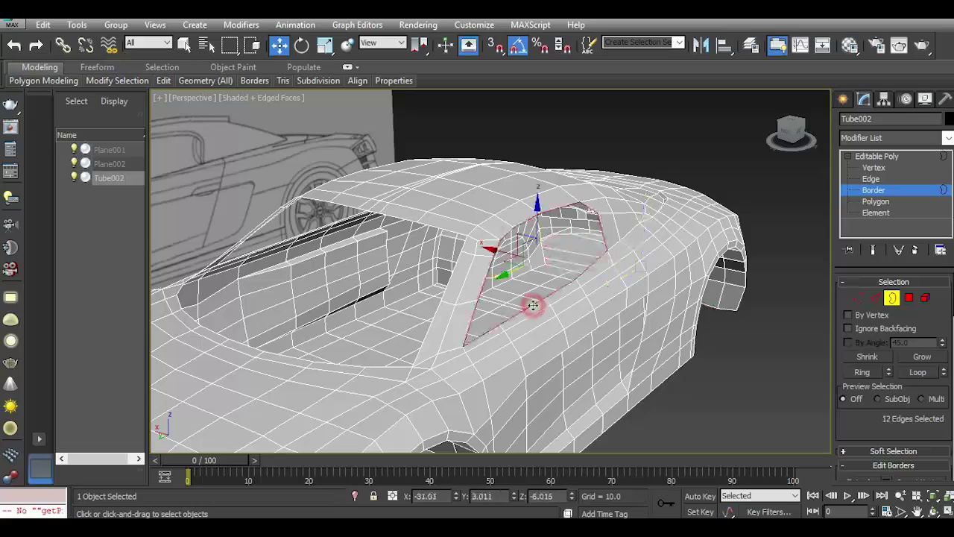
drag(816, 150, 791, 145)
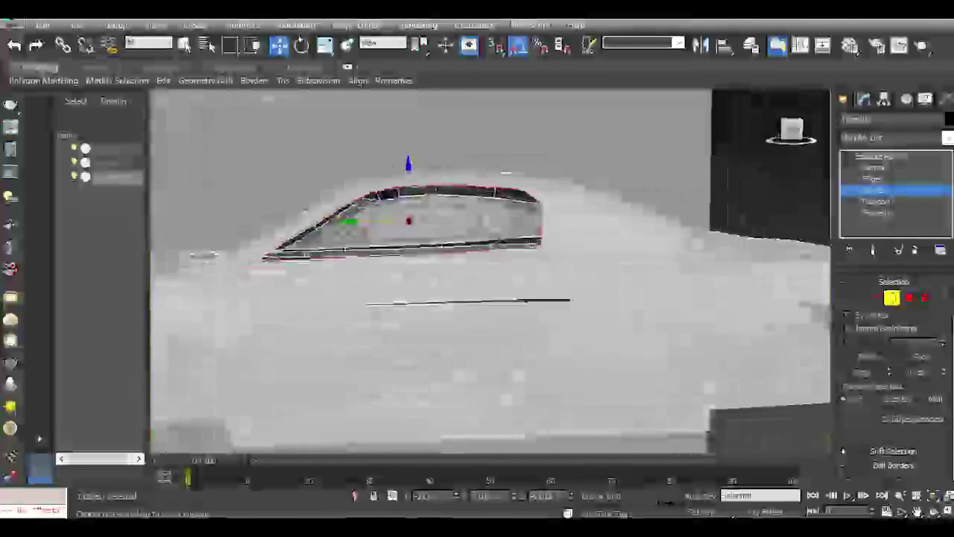
key(z)
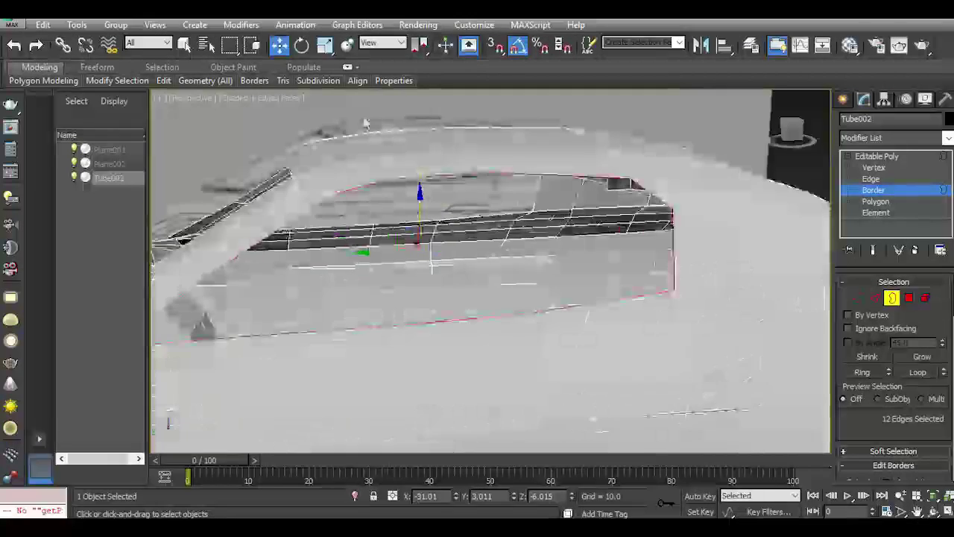
click(326, 46)
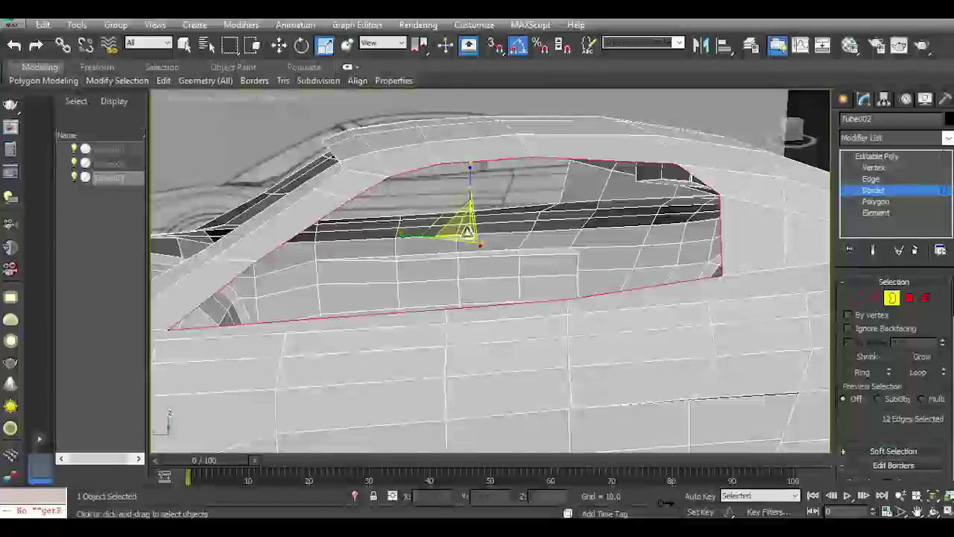
drag(468, 235, 469, 239)
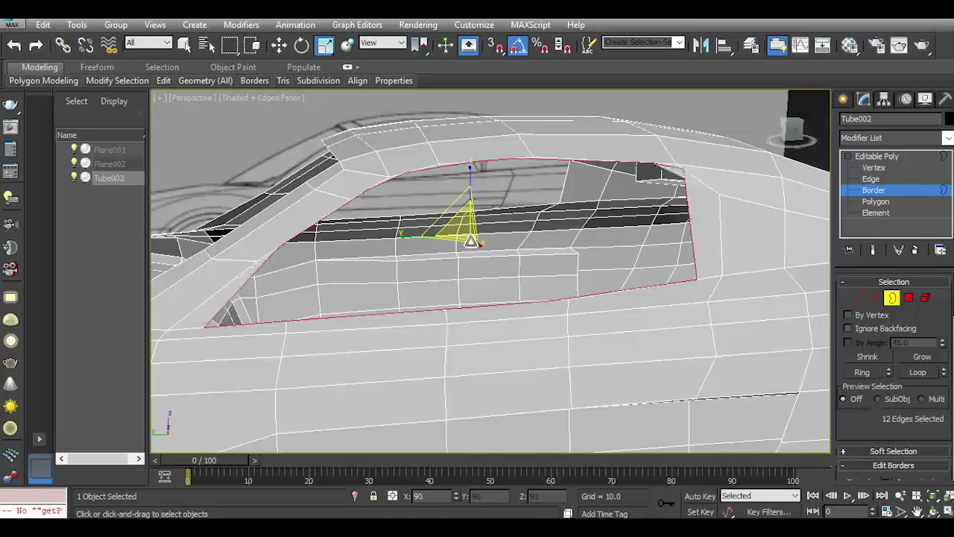
click(12, 47)
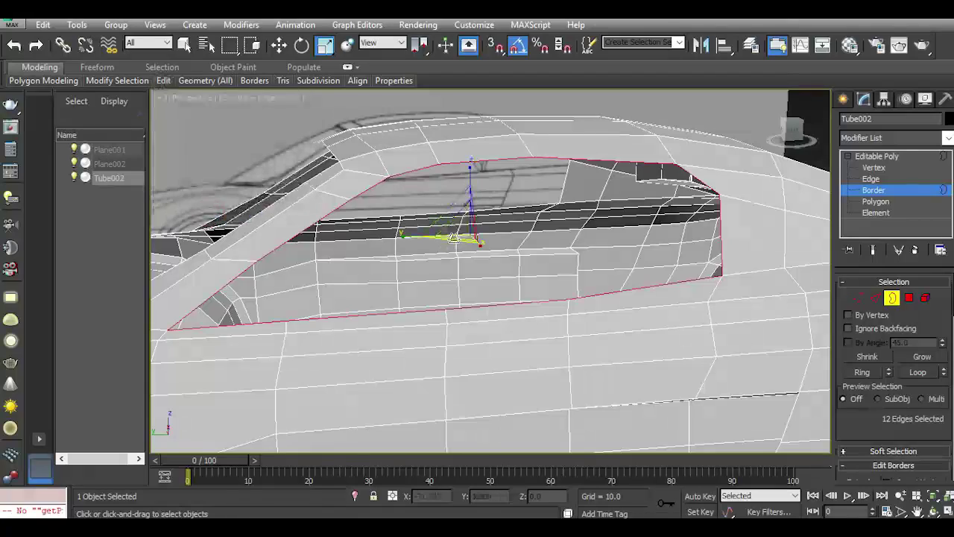
drag(466, 228, 466, 236)
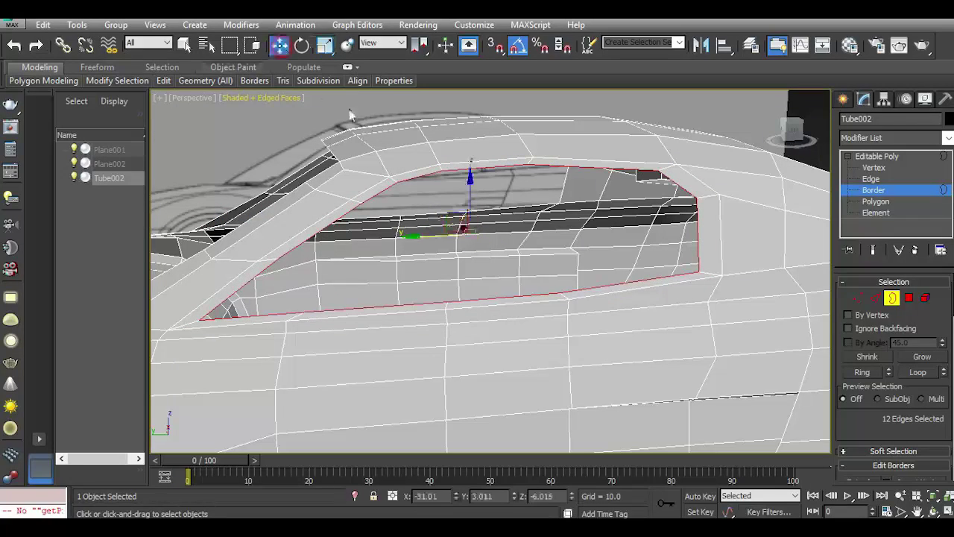
Shift the window border slightly into place and cap the opening with a face.
drag(786, 144, 739, 272)
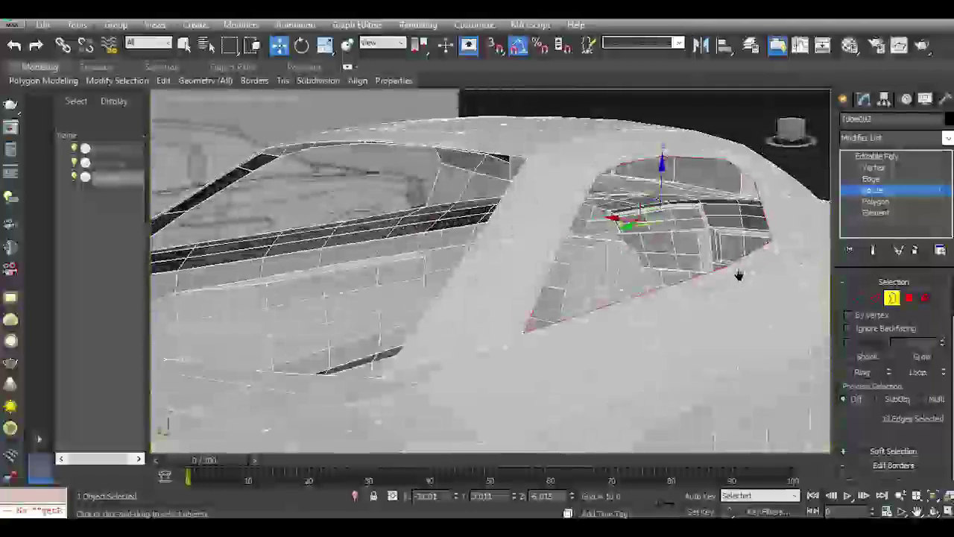
scroll(540, 257, up, 5)
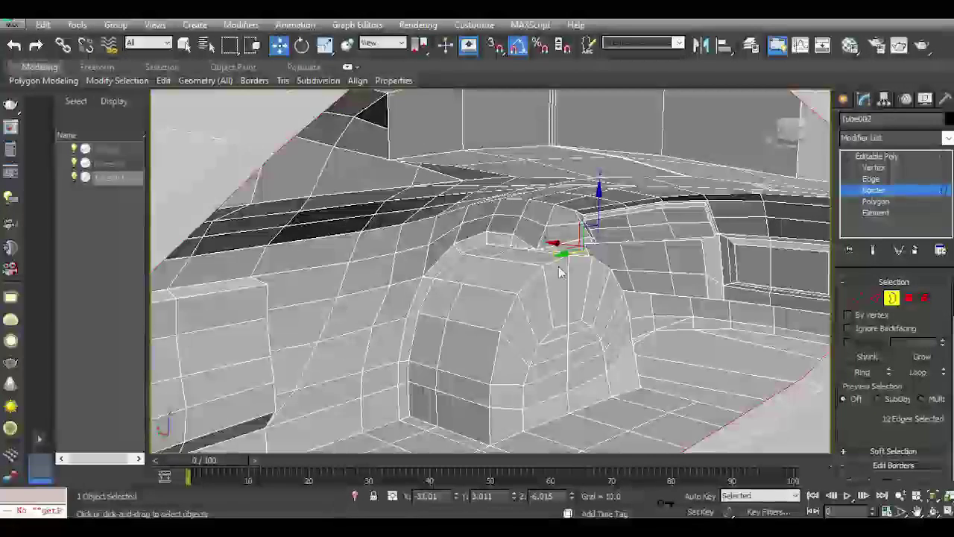
scroll(561, 272, down, 5)
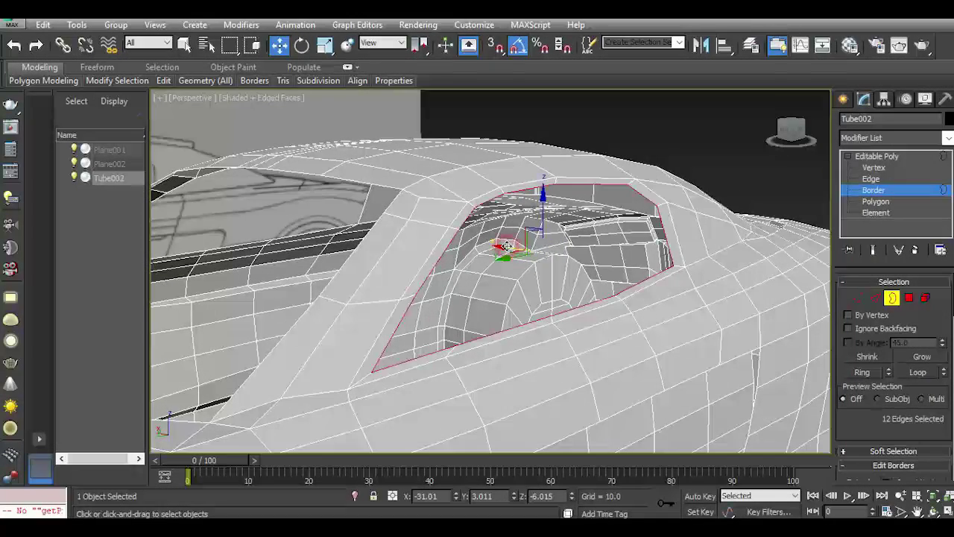
drag(504, 246, 624, 215)
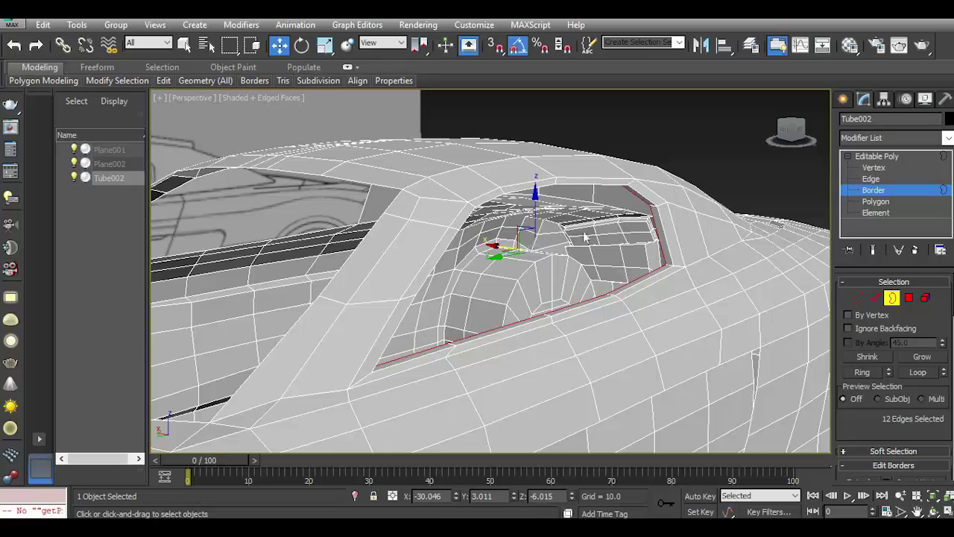
drag(792, 139, 768, 144)
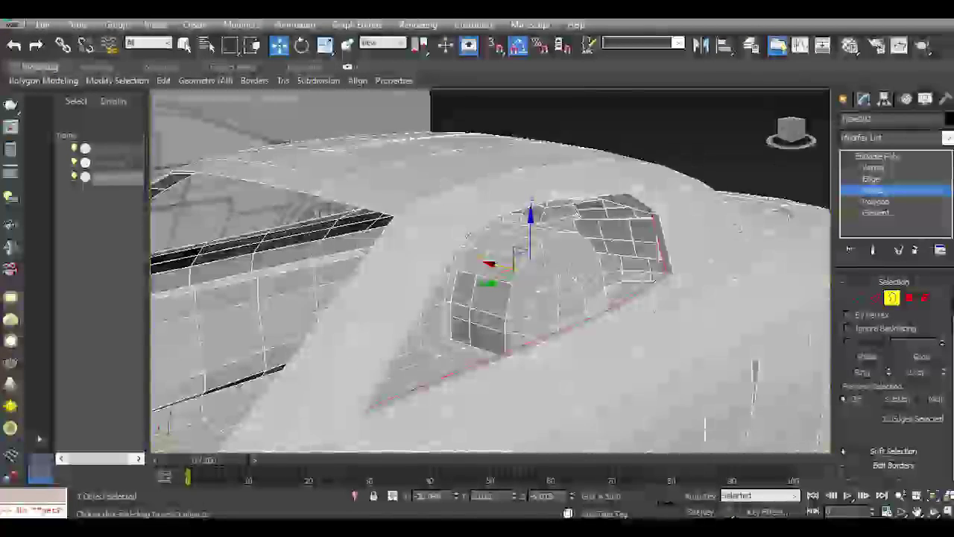
scroll(573, 340, up, 3)
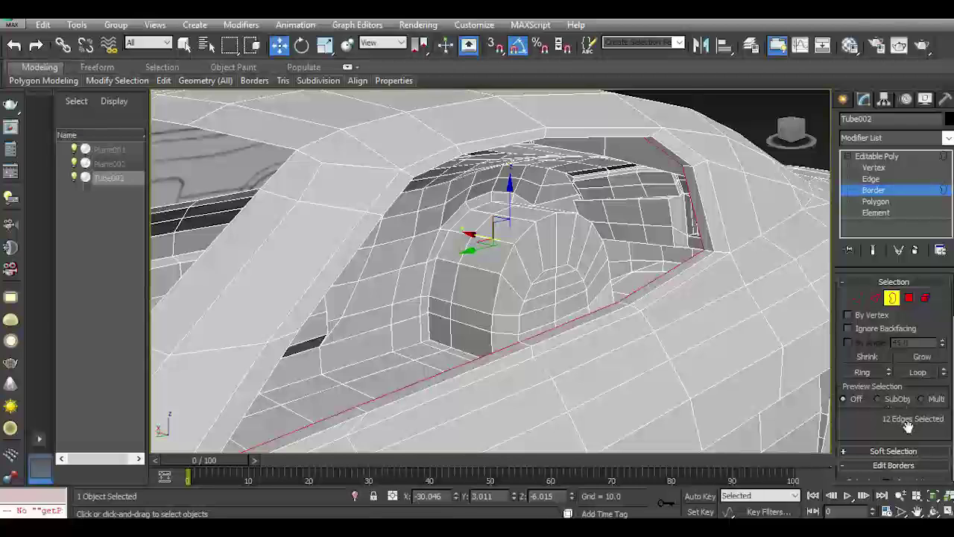
scroll(908, 425, down, 3)
click(929, 390)
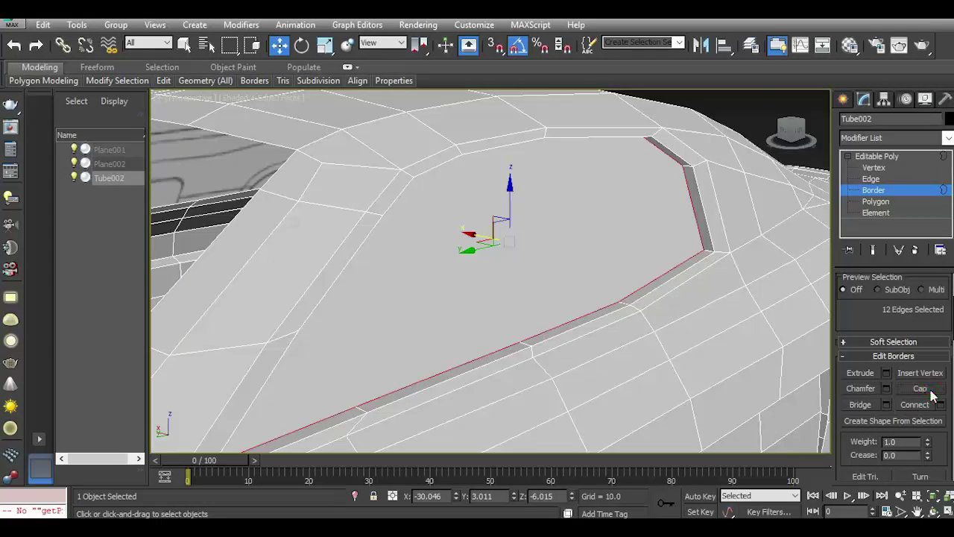
In Vertex mode, connect two opposite window-border vertices with a new edge.
click(874, 167)
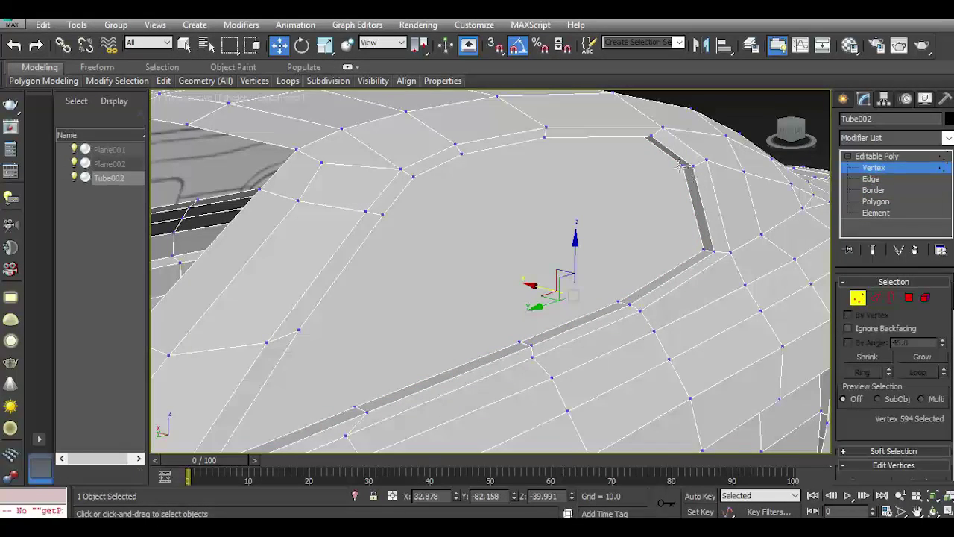
click(618, 301)
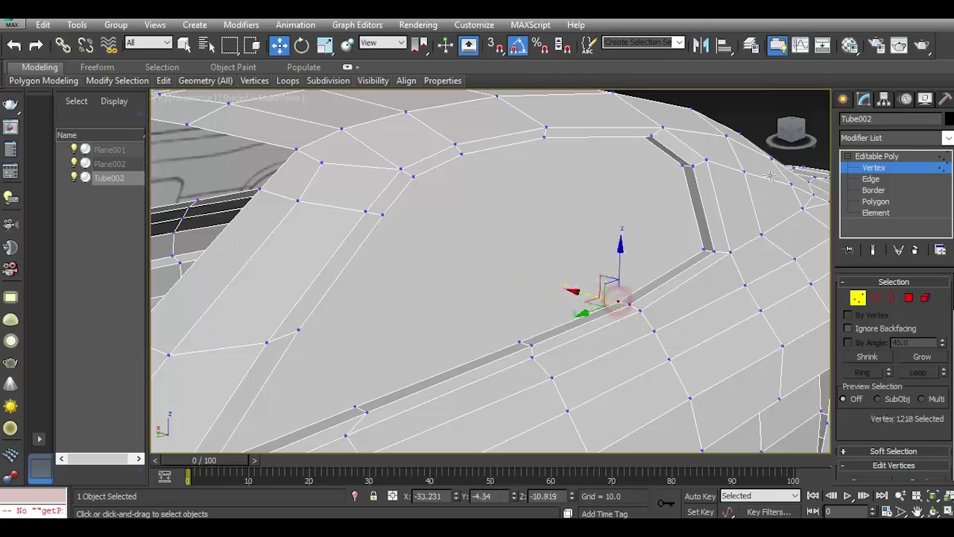
alt+middle_drag(634, 251, 513, 178)
click(500, 170)
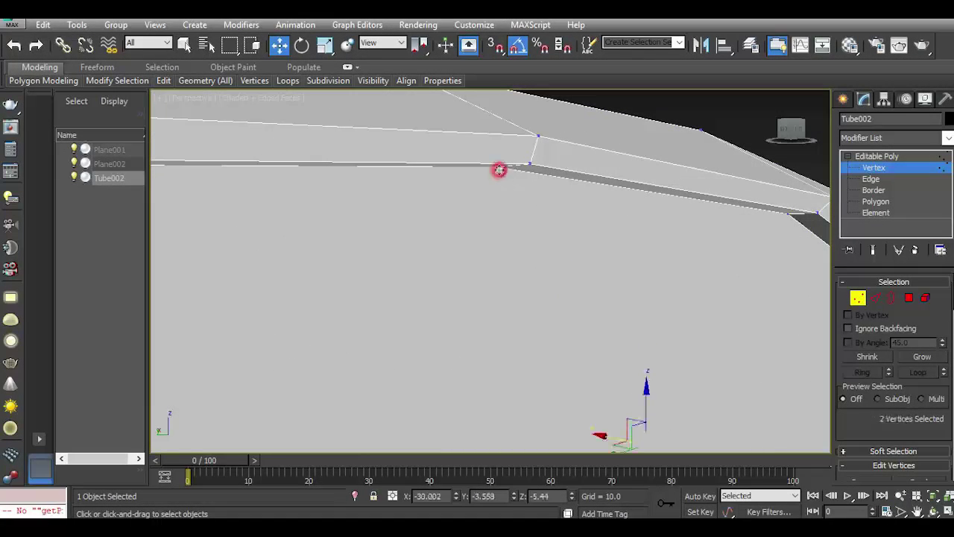
scroll(914, 410, down, 2)
scroll(906, 392, down, 3)
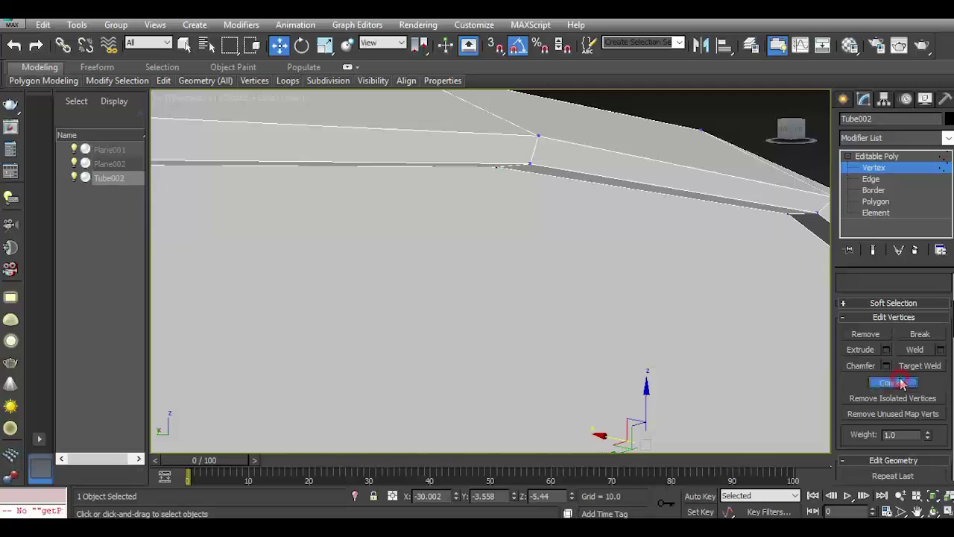
click(903, 384)
Orbit to the roof edge, select a vertex there, then deselect it.
mouse_move(716, 187)
alt+middle_down()
mouse_move(794, 134)
mouse_move(731, 149)
alt+middle_up()
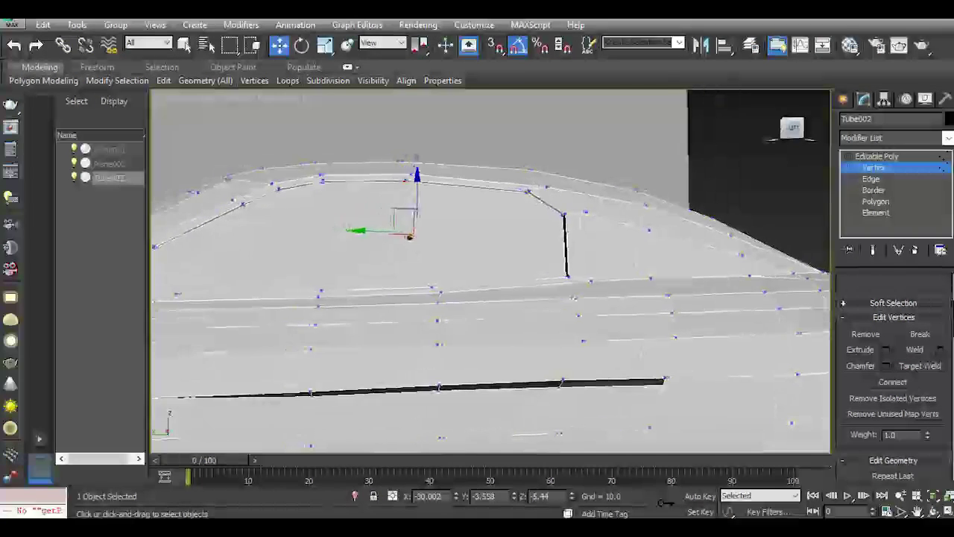
mouse_move(417, 224)
alt+middle_down()
mouse_move(351, 172)
mouse_move(418, 157)
alt+middle_up()
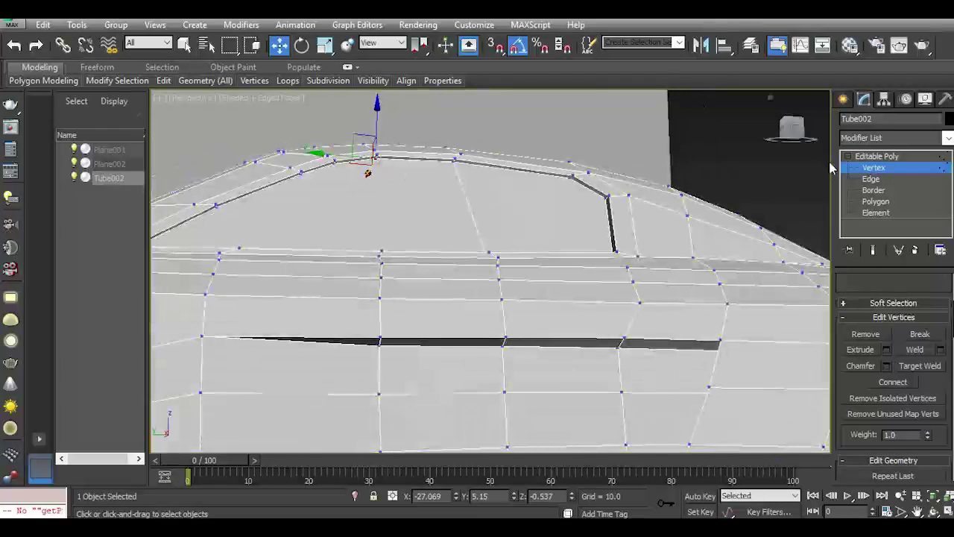
drag(800, 139, 478, 331)
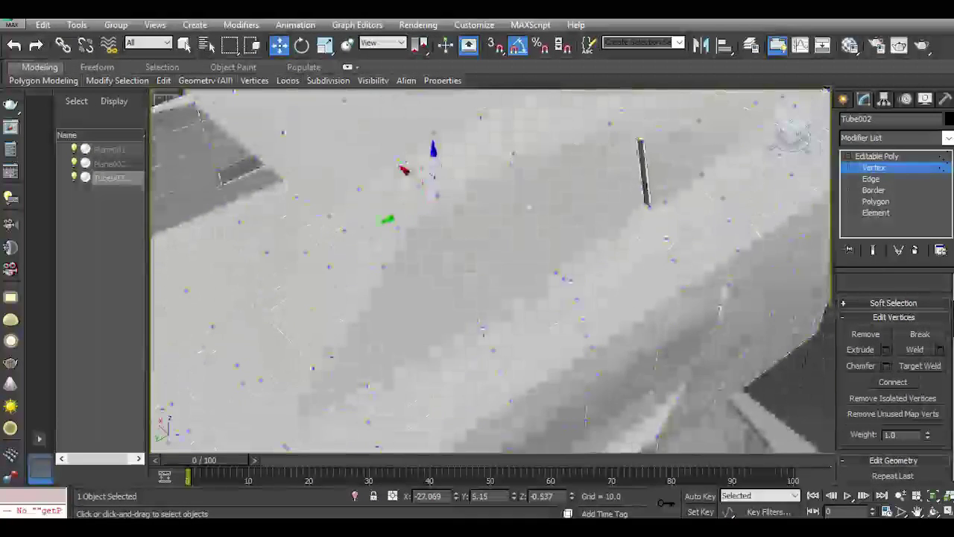
scroll(477, 330, up, 5)
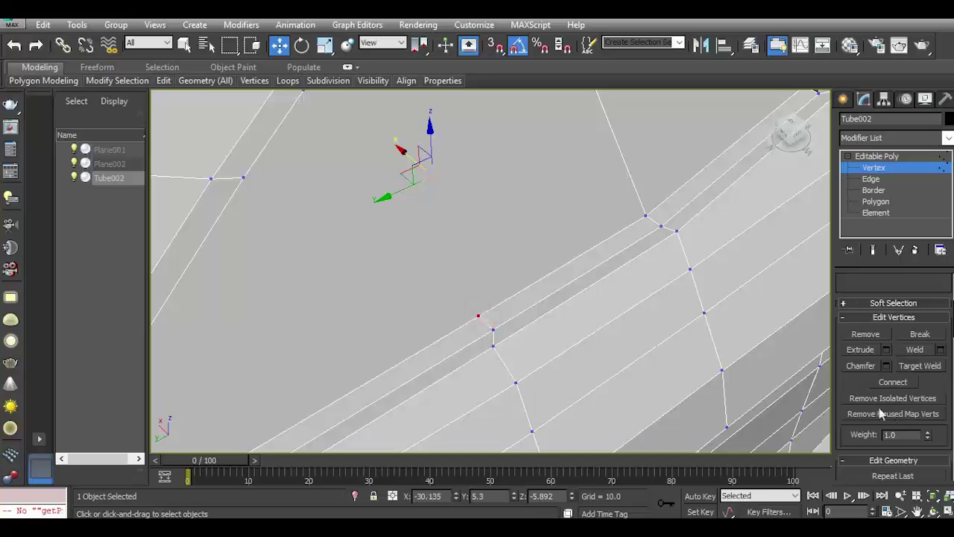
scroll(634, 311, down, 3)
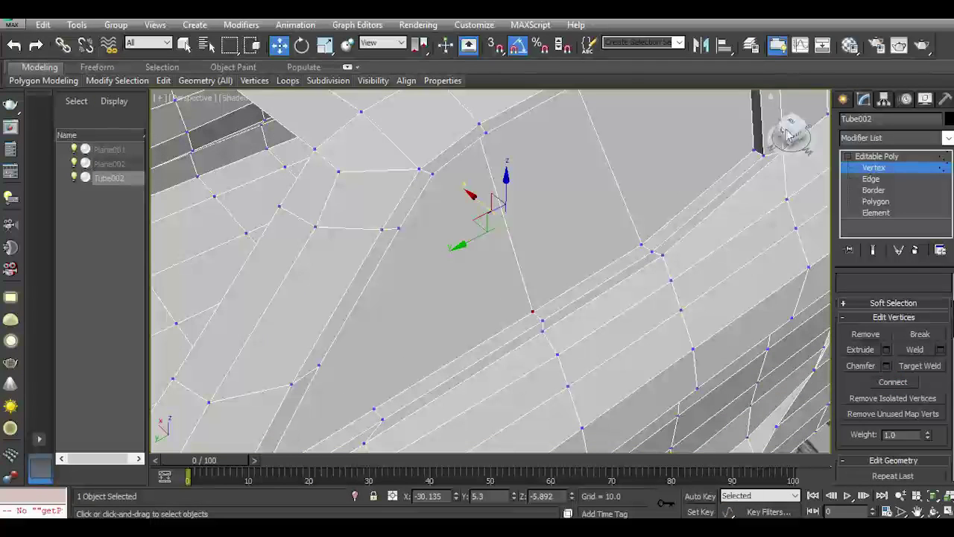
click(789, 133)
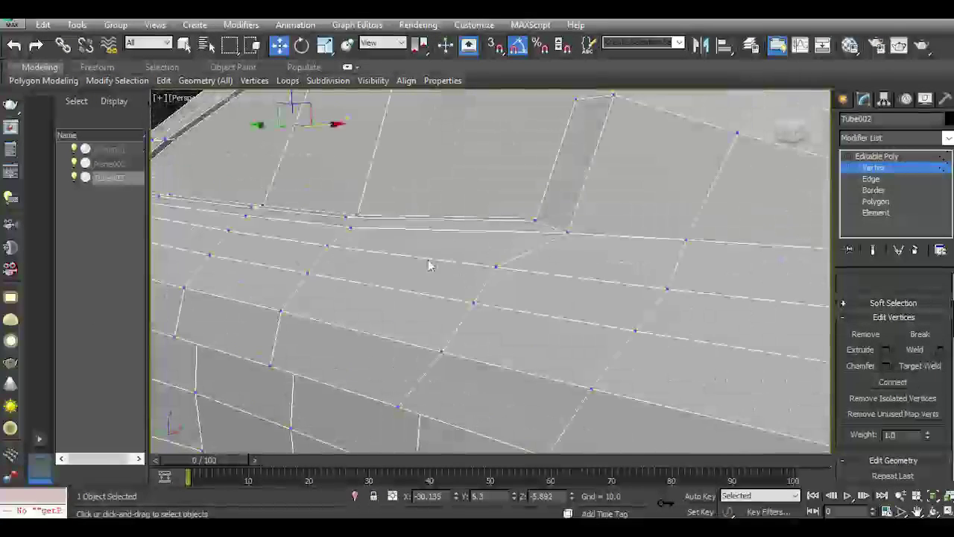
alt+middle_drag(429, 265, 522, 313)
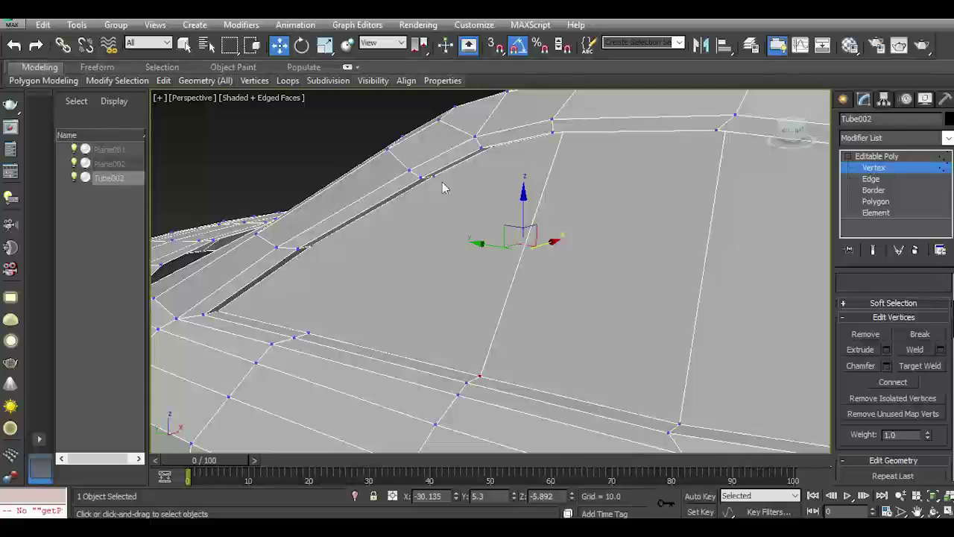
scroll(438, 183, up, 5)
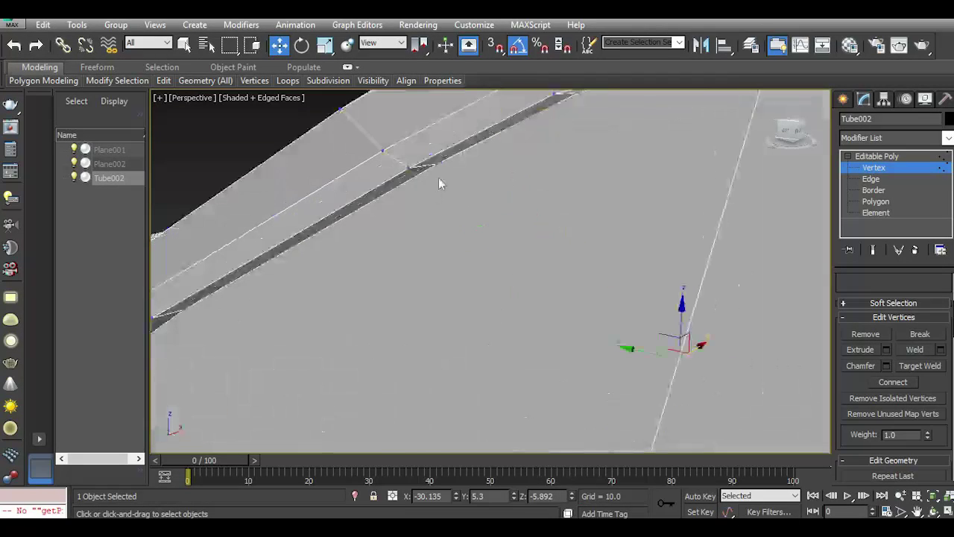
click(438, 167)
scroll(440, 179, down, 3)
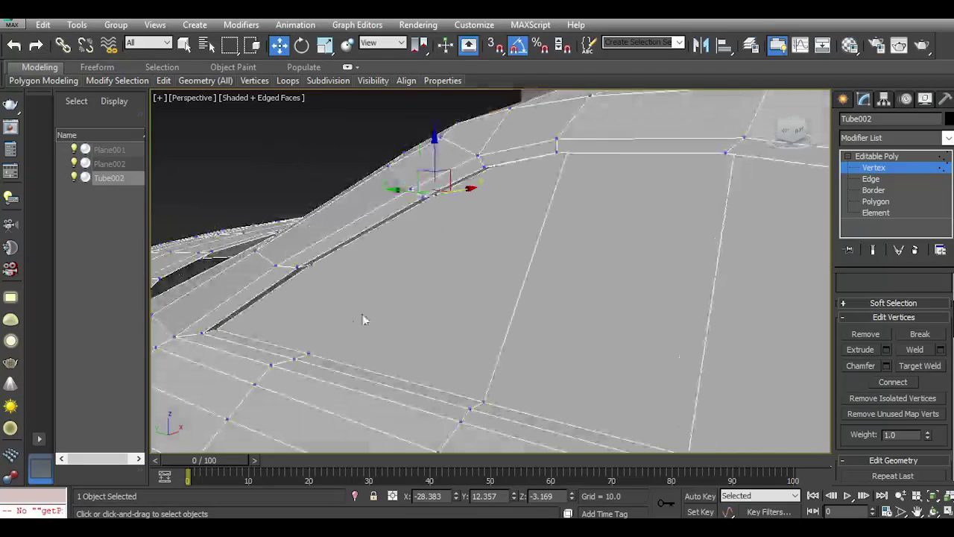
drag(777, 142, 265, 364)
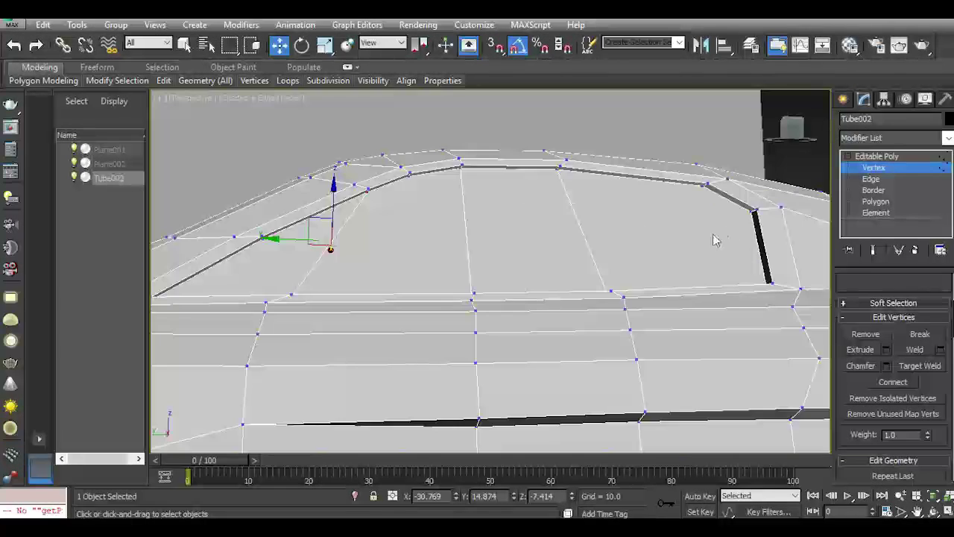
click(712, 237)
Dismiss the context menu, reframe the mesh, and select the next window-border vertex.
right_click(712, 240)
click(691, 102)
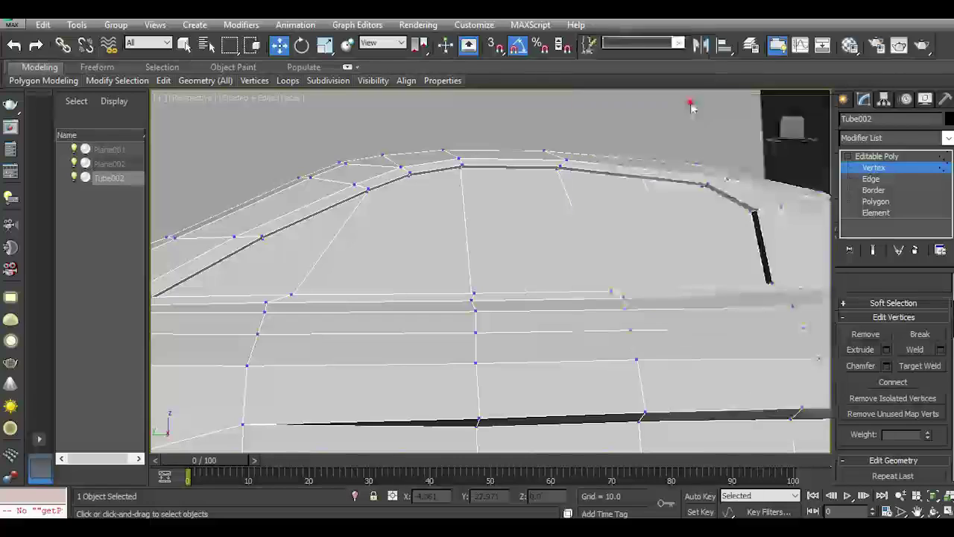
middle_drag(729, 223, 776, 221)
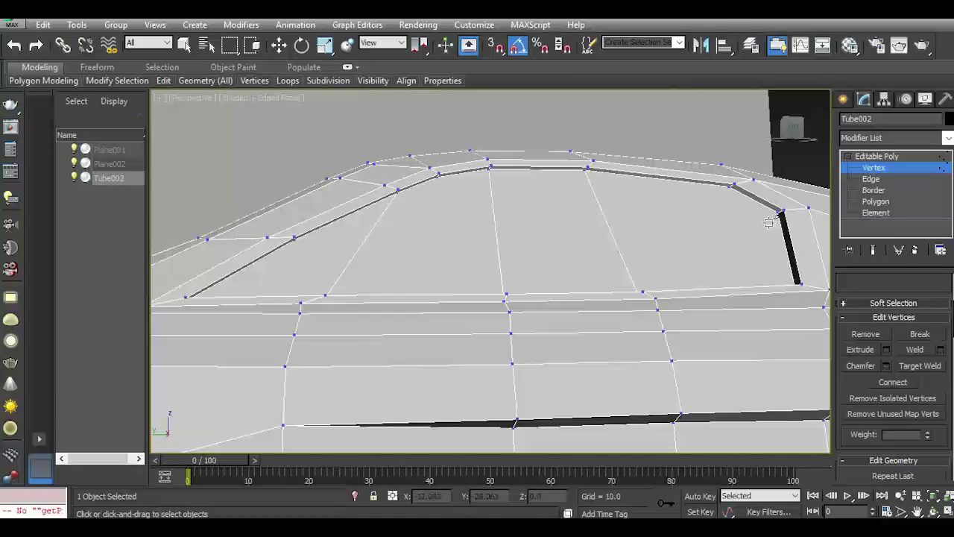
scroll(772, 219, up, 3)
scroll(778, 215, up, 3)
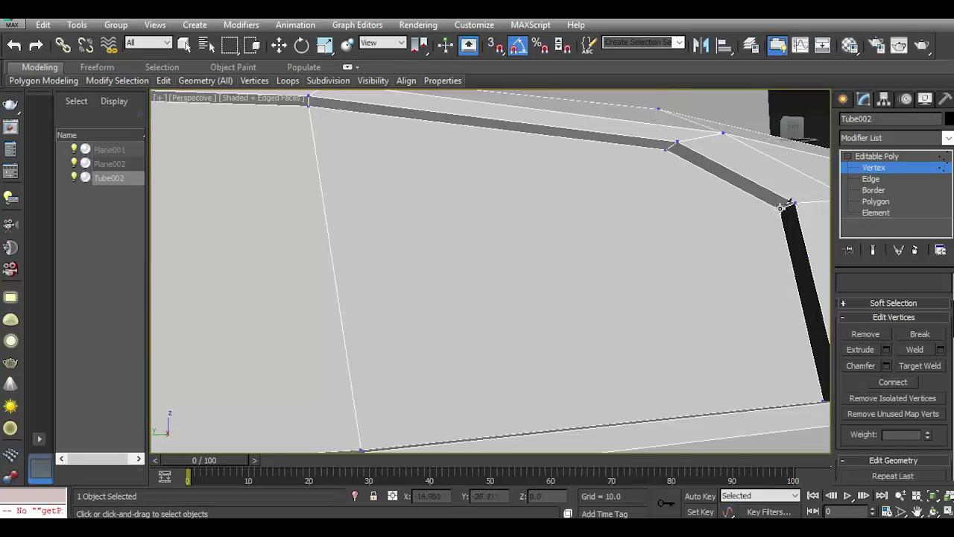
scroll(783, 206, down, 1)
scroll(782, 209, down, 4)
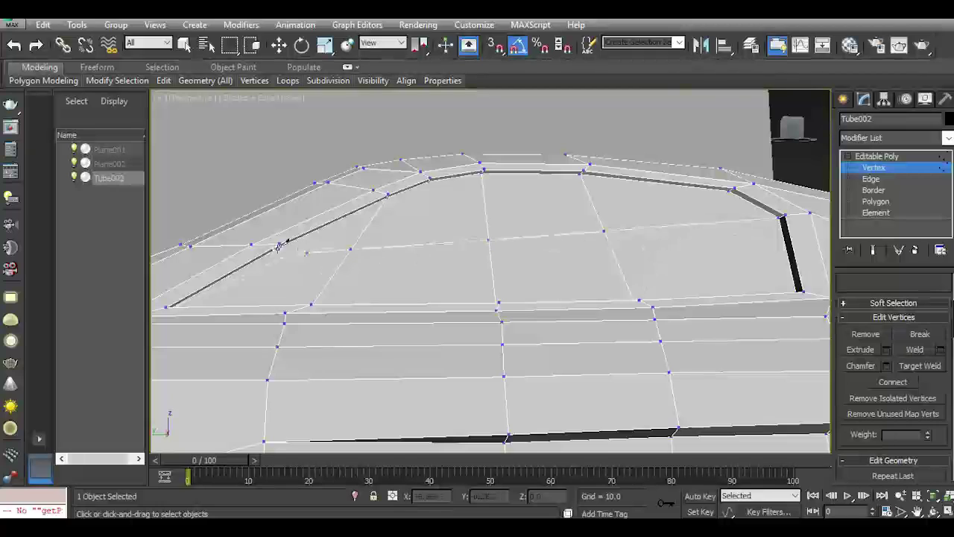
click(285, 239)
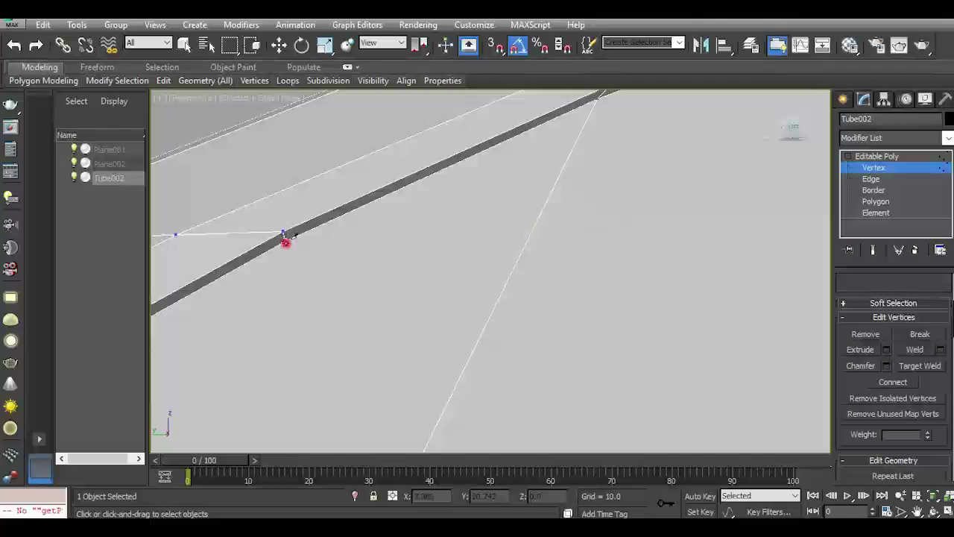
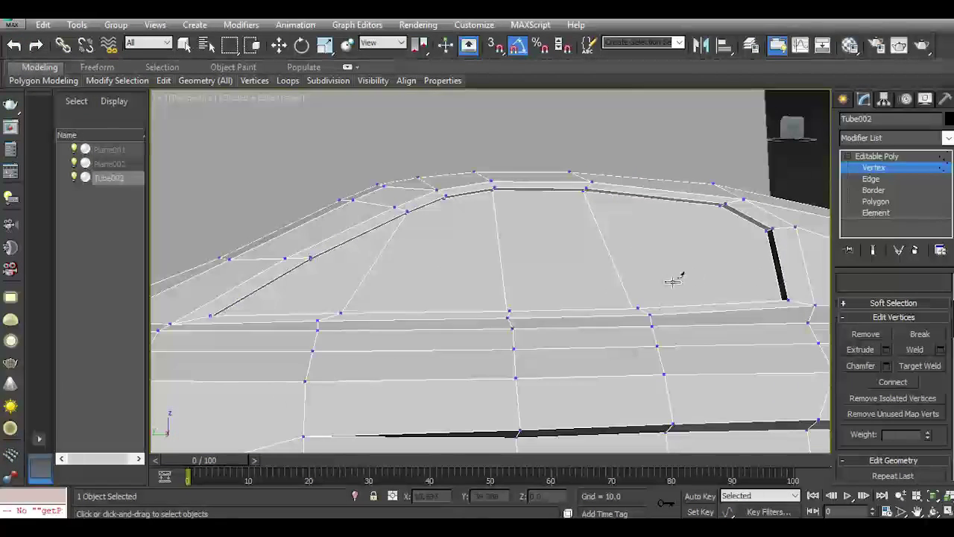
Connect the two vertical side-panel edges with a new edge slid to -17 toward the pillar.
key(w)
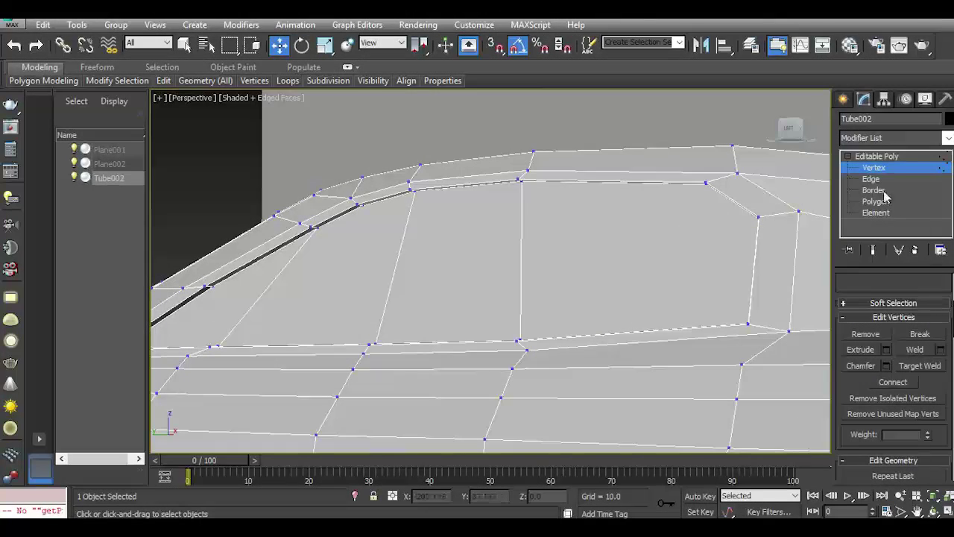
click(871, 180)
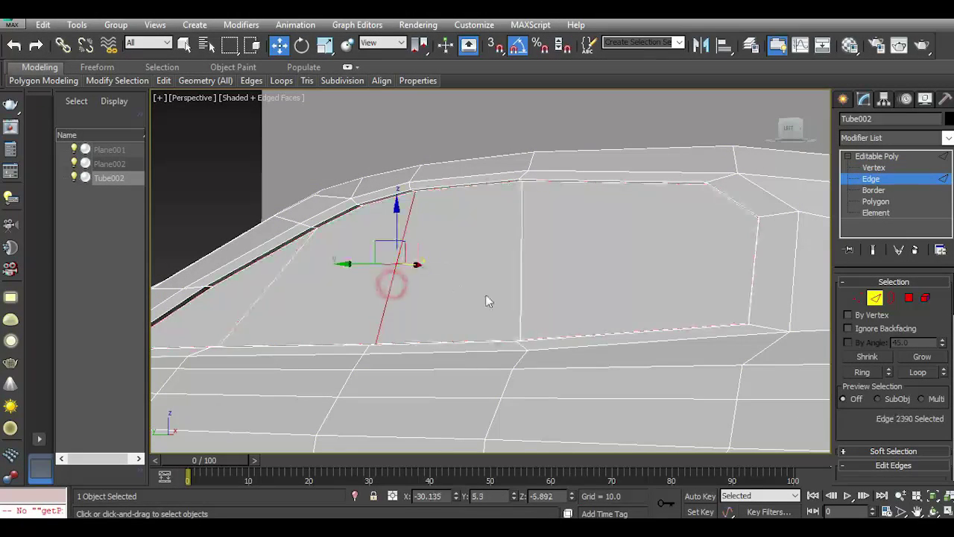
ctrl+click(520, 304)
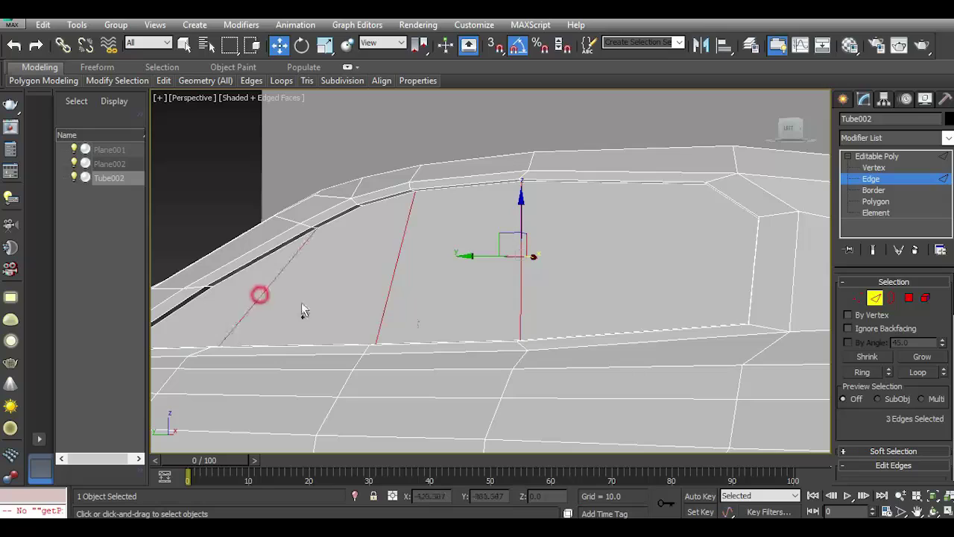
scroll(946, 432, down, 5)
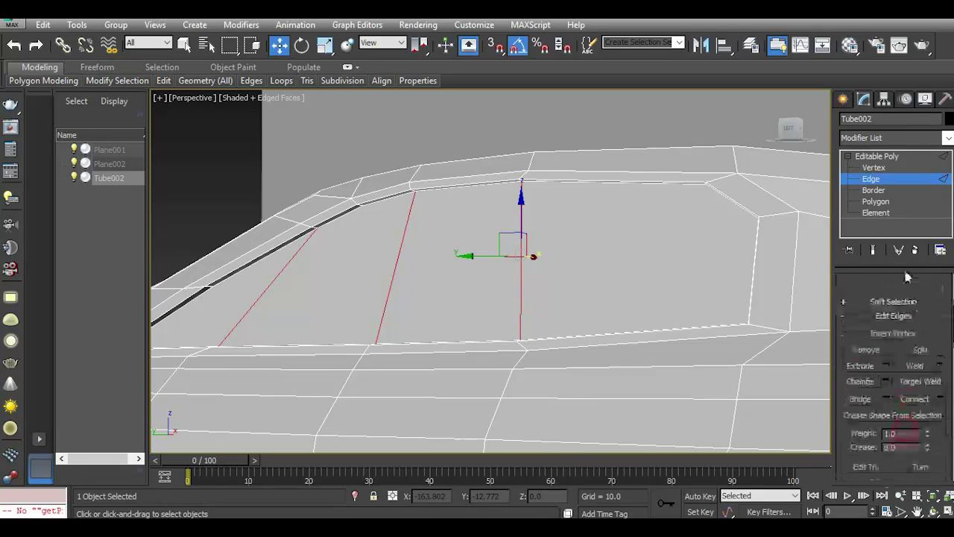
click(941, 392)
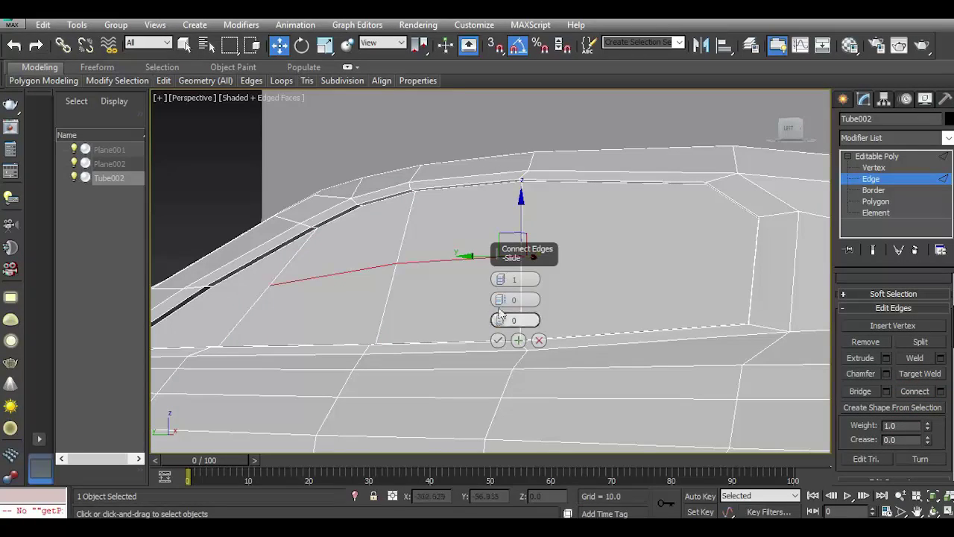
mouse_move(500, 320)
mouse_down()
mouse_move(510, 365)
mouse_move(512, 356)
mouse_up()
click(499, 341)
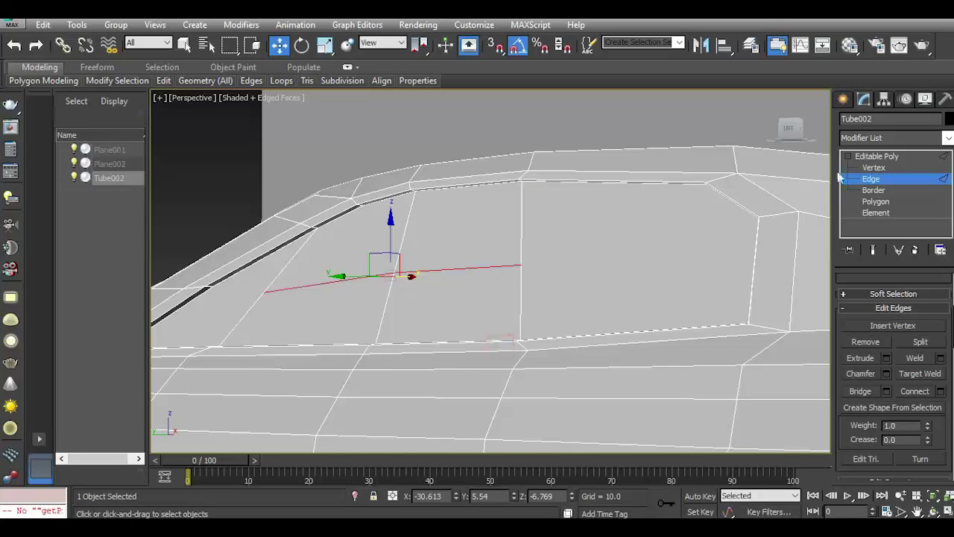
Connect two vertices on the roof pillar edge with a new edge.
key(1)
scroll(238, 305, up, 3)
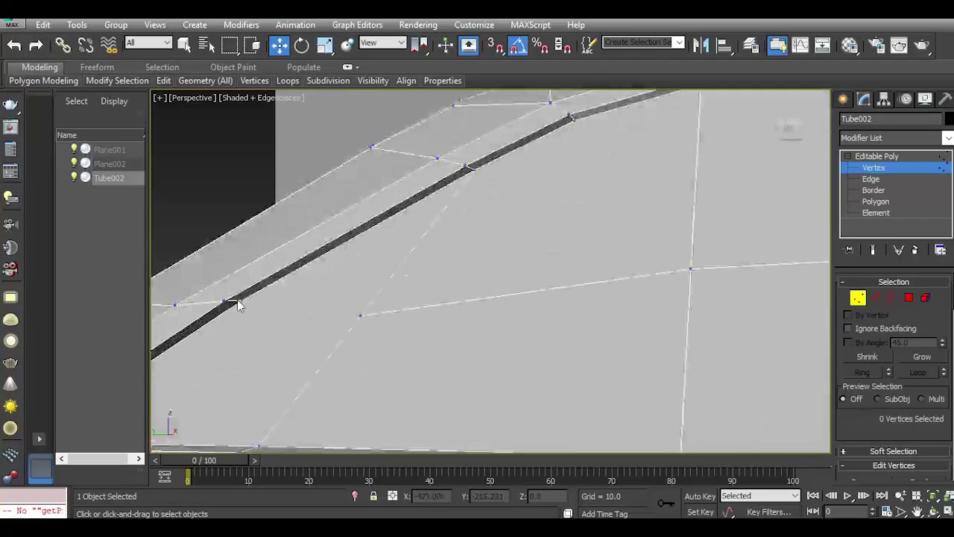
click(242, 301)
ctrl+click(361, 316)
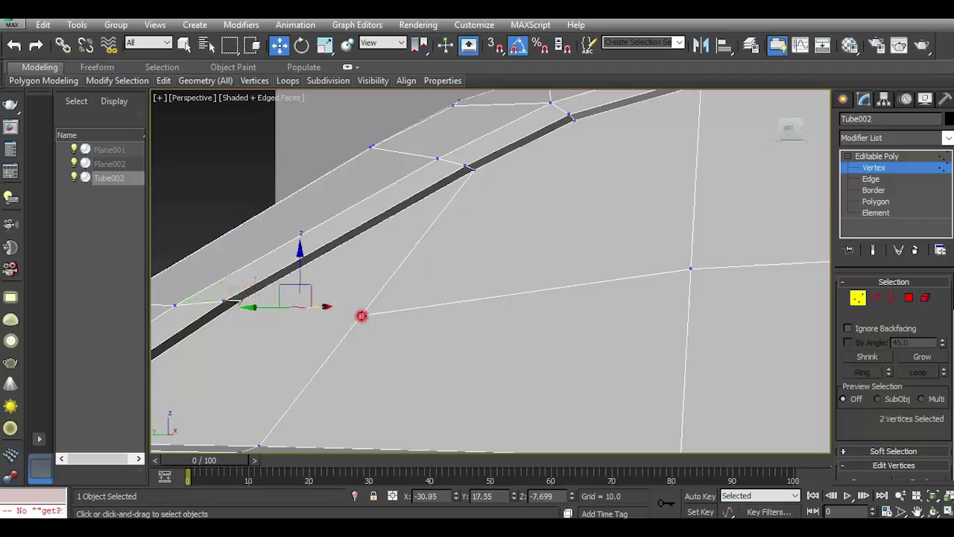
scroll(856, 416, down, 3)
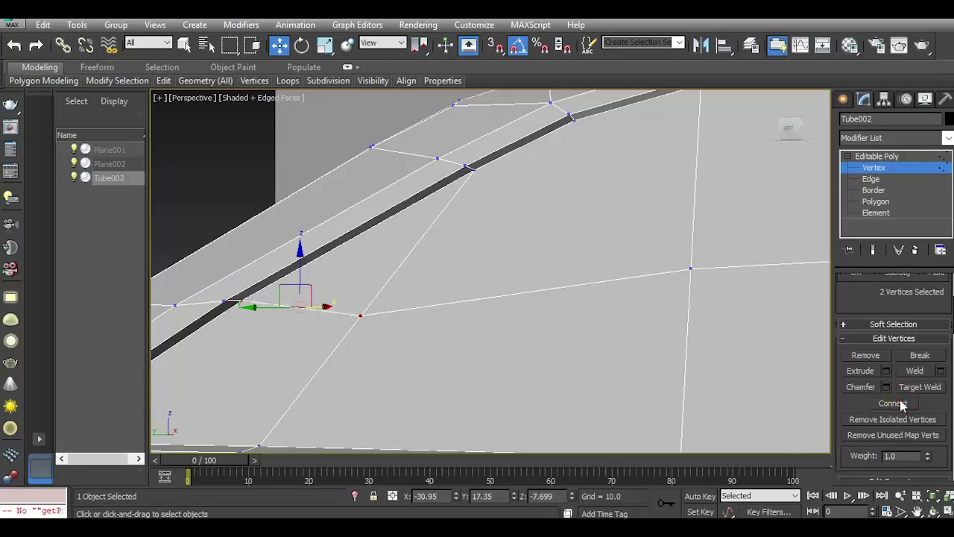
click(893, 403)
Select a vertex near the window corner and a second vertex to connect it to.
scroll(491, 270, down, 5)
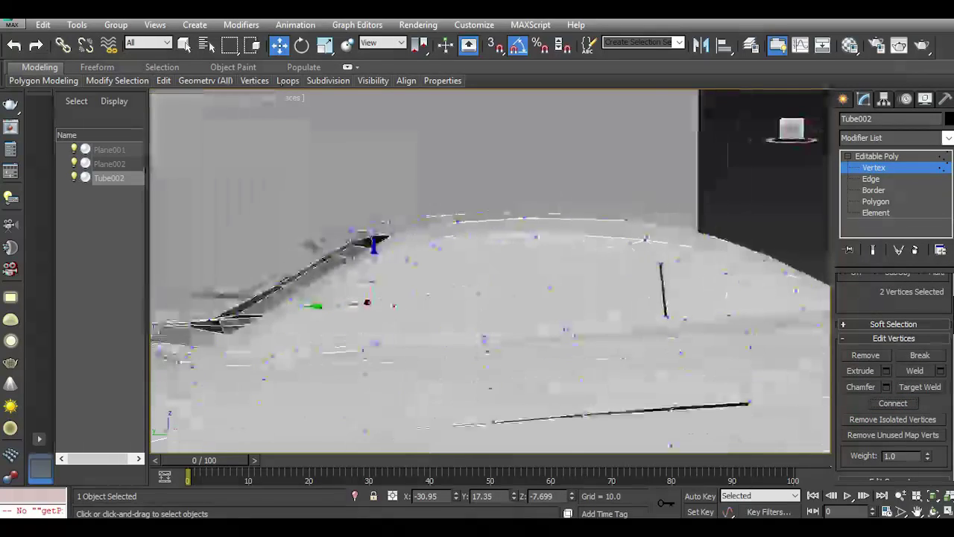
scroll(619, 283, up, 2)
scroll(653, 254, up, 2)
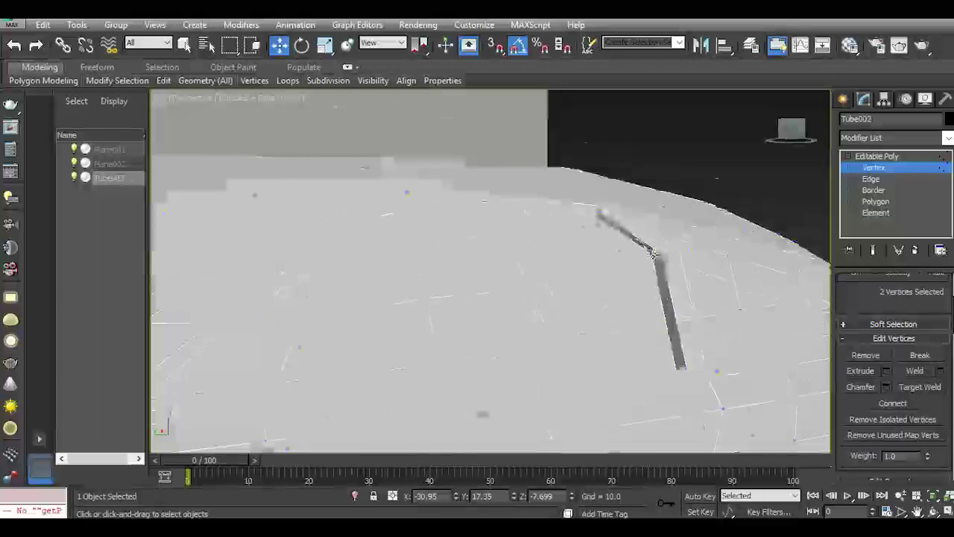
click(651, 254)
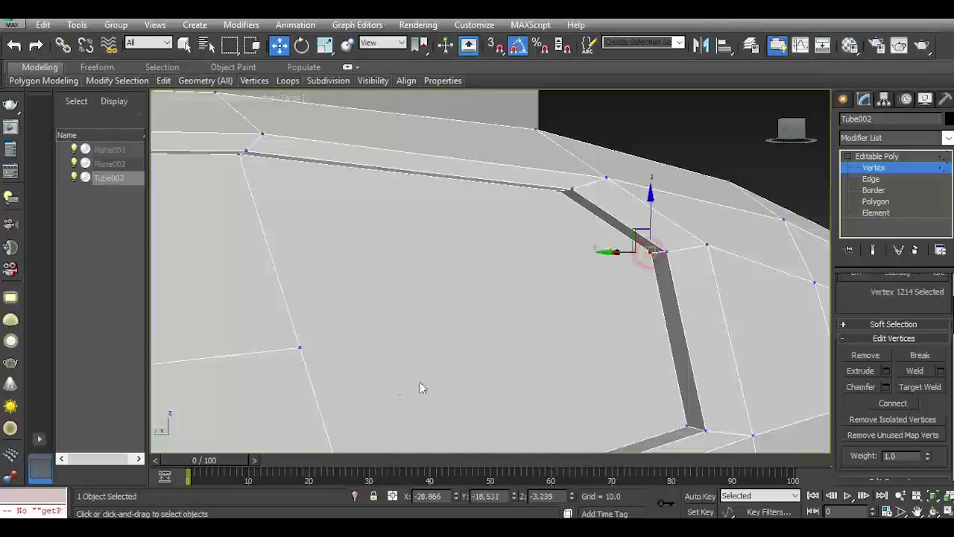
ctrl+click(300, 350)
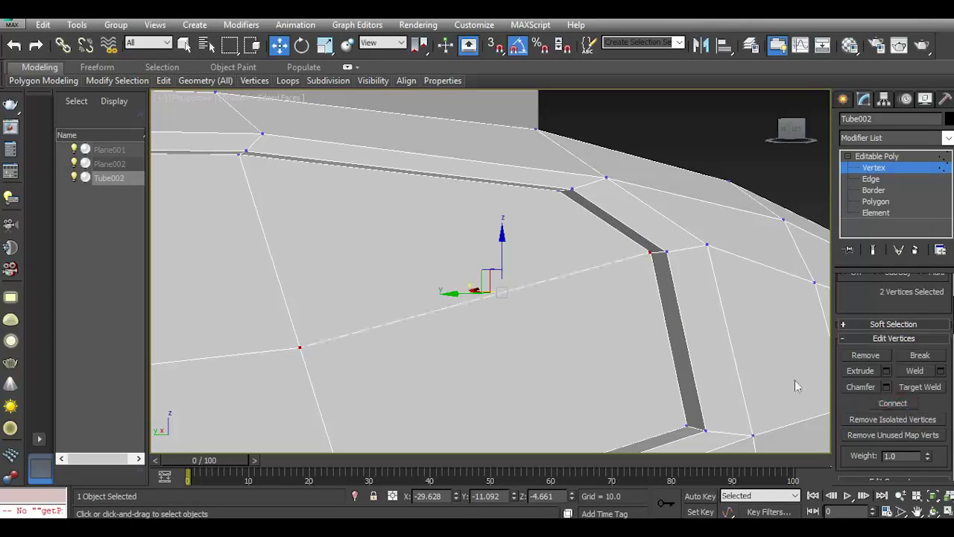
scroll(797, 387, down, 2)
scroll(796, 386, down, 2)
Raise a roof vertex slightly along Z to -7.009 and inspect the car's side and roof.
click(588, 302)
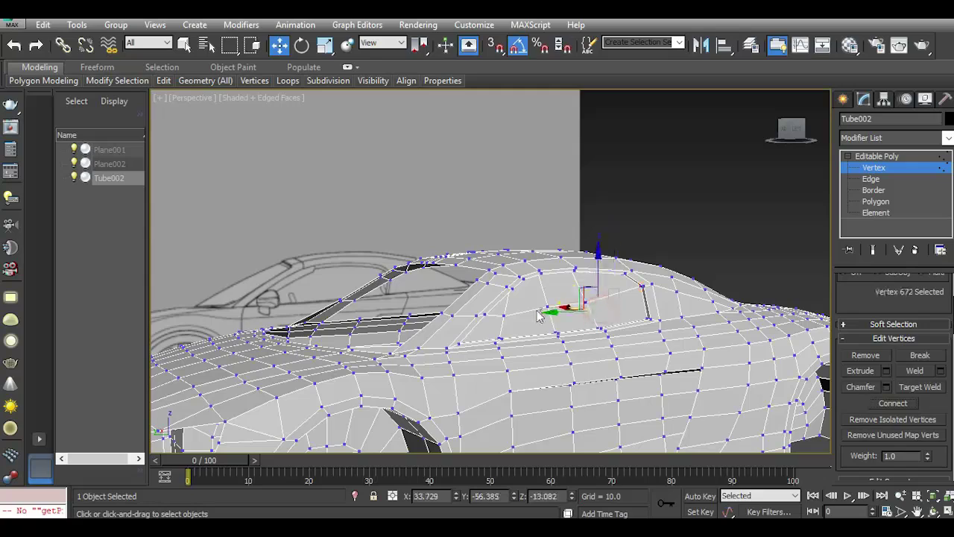
scroll(538, 314, up, 3)
click(460, 325)
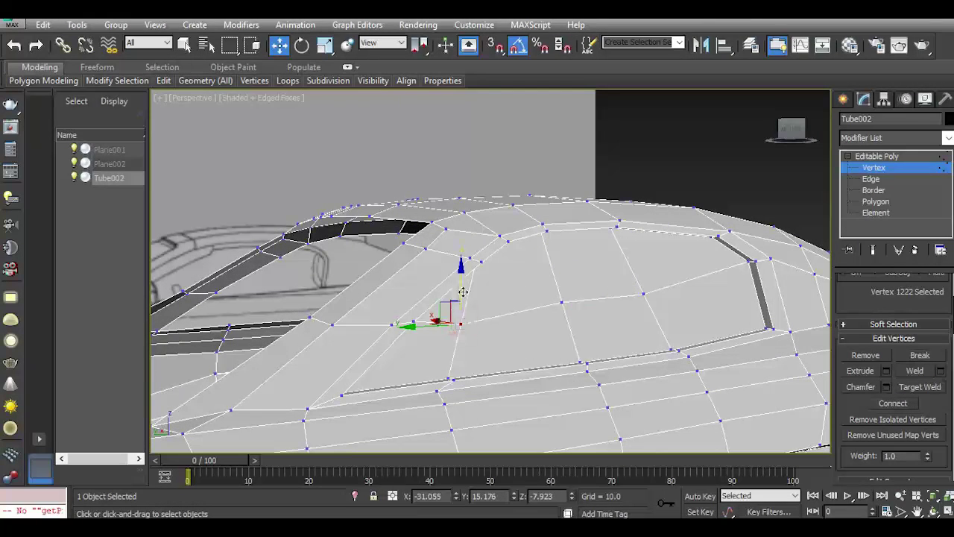
drag(463, 293, 463, 280)
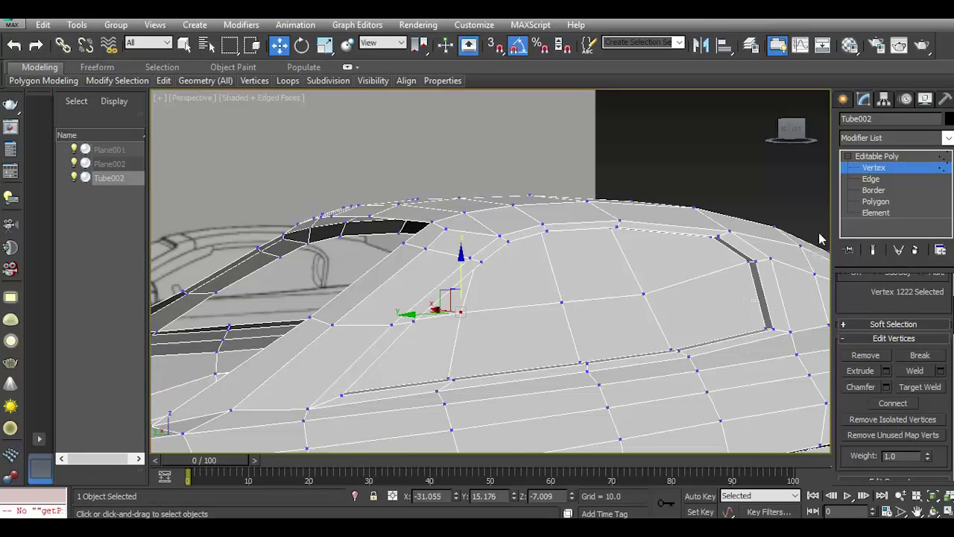
mouse_move(798, 139)
mouse_down()
mouse_move(824, 141)
mouse_move(718, 273)
mouse_up()
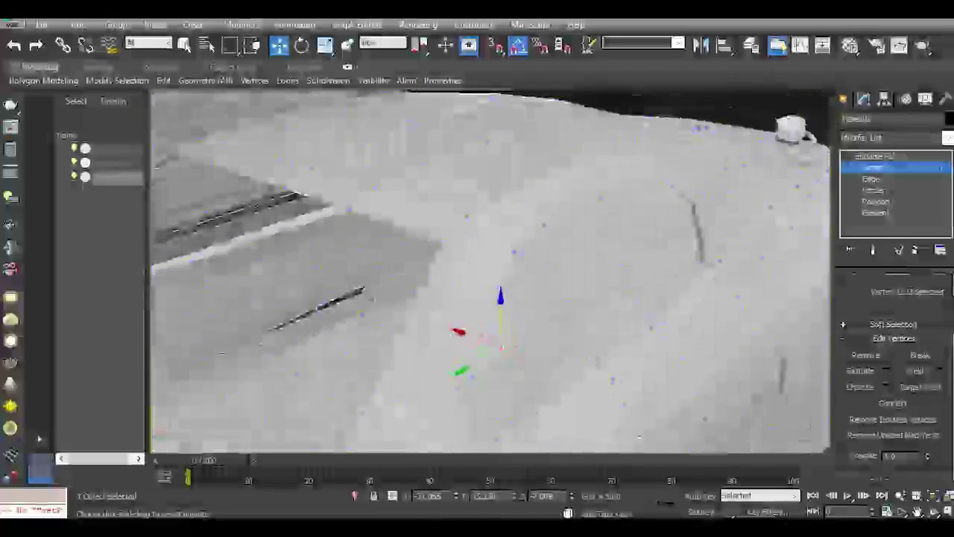
click(660, 271)
scroll(671, 269, down, 3)
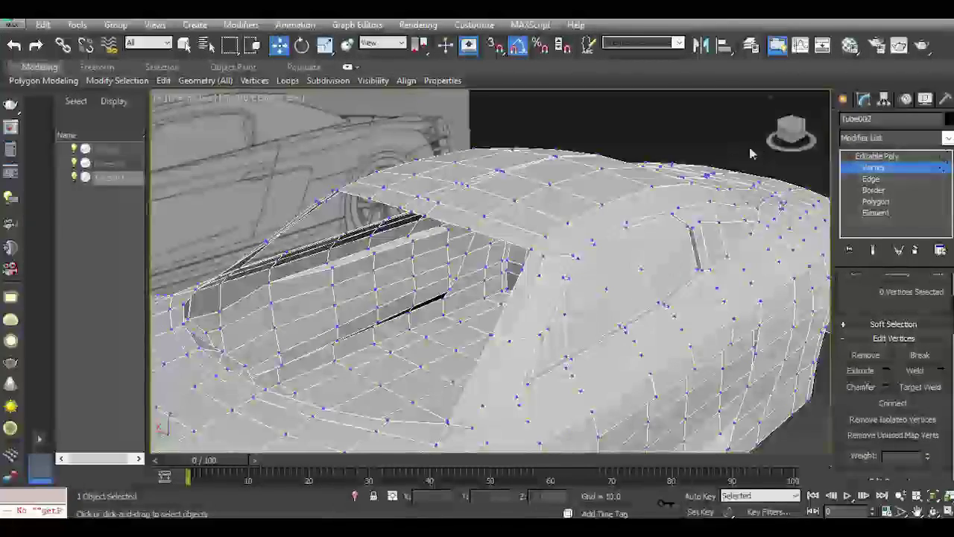
scroll(697, 181, down, 3)
mouse_move(698, 181)
alt+middle_down()
mouse_move(567, 283)
mouse_move(597, 446)
mouse_move(484, 336)
mouse_move(447, 314)
alt+middle_up()
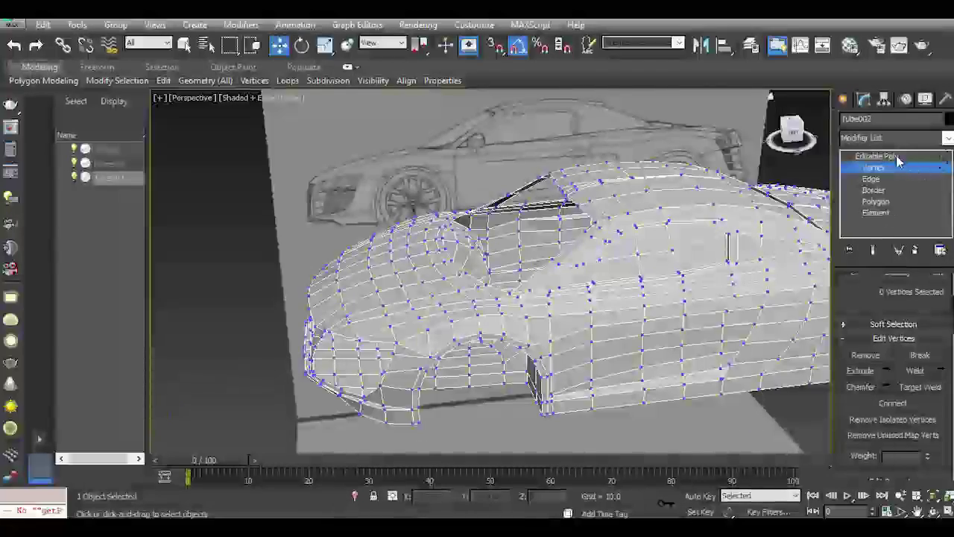
Deselect everything, reselect Tube002 and return it to Edge sub-object level.
click(865, 170)
key(ctrl+d)
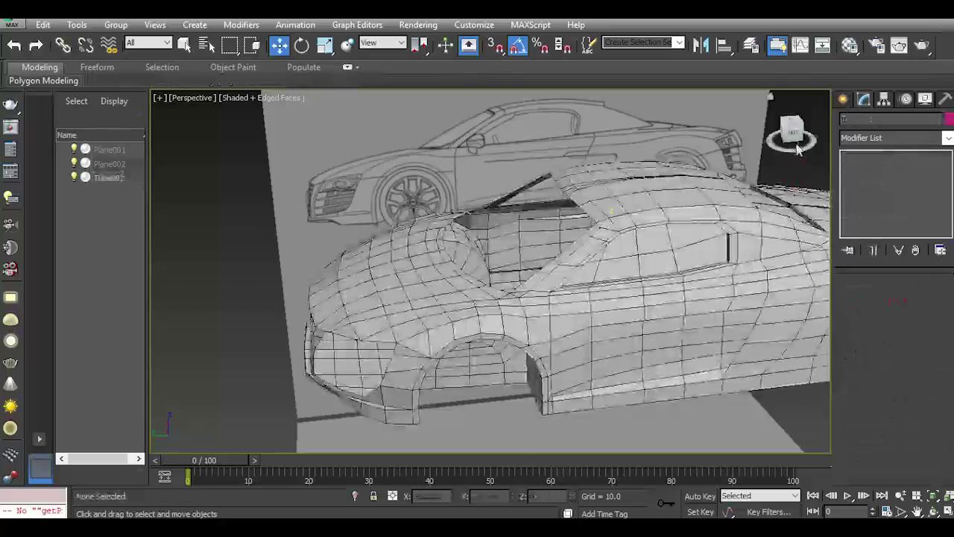
mouse_move(799, 181)
alt+middle_down()
mouse_move(686, 268)
mouse_move(657, 254)
mouse_move(581, 283)
mouse_move(573, 273)
alt+middle_up()
click(494, 284)
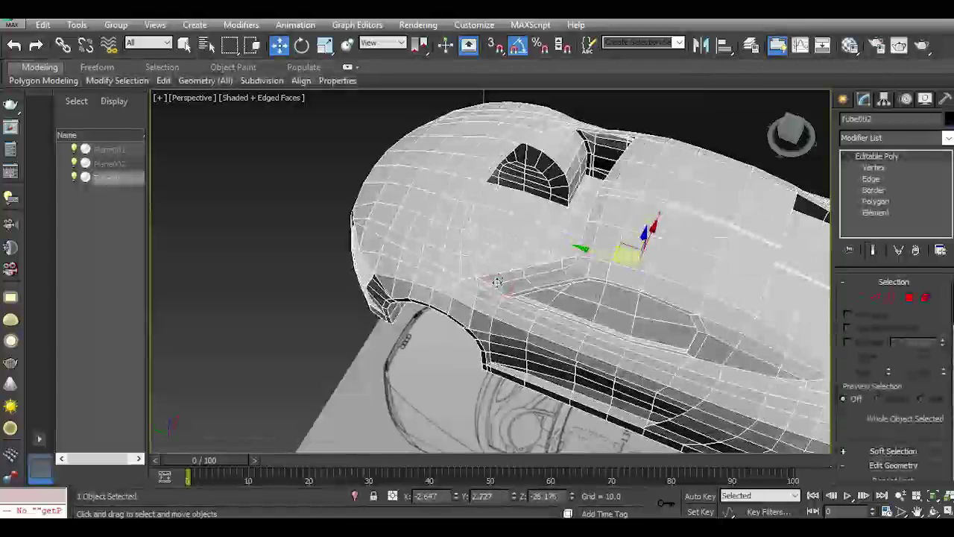
click(871, 181)
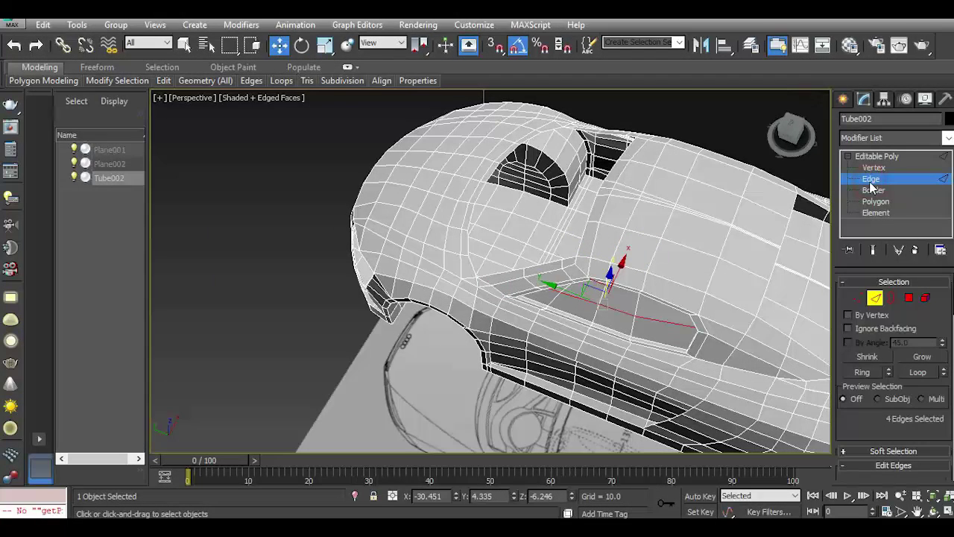
In the top view, move the diagonal edge at the opening's upper-left corner right along X.
key(f)
mouse_move(571, 245)
middle_down()
mouse_move(456, 290)
mouse_move(478, 284)
middle_up()
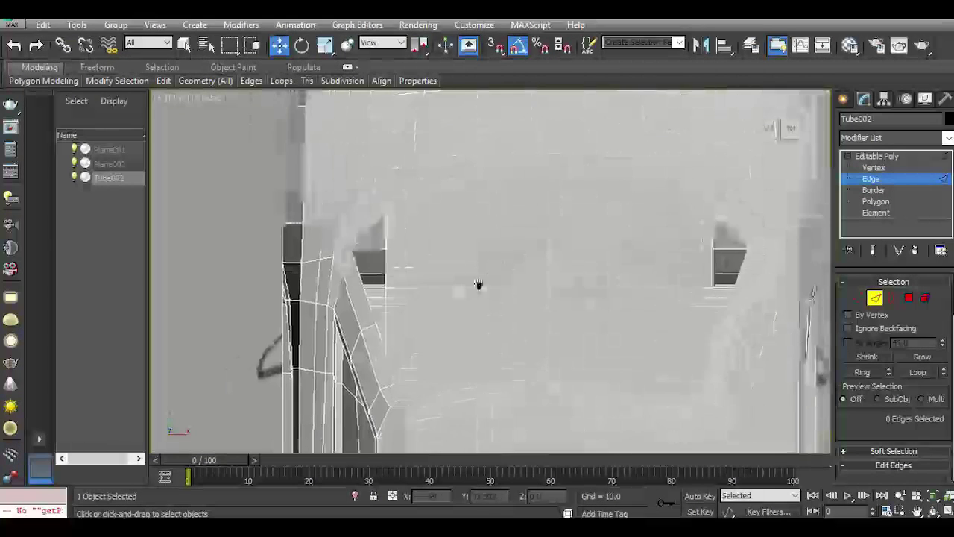
click(325, 240)
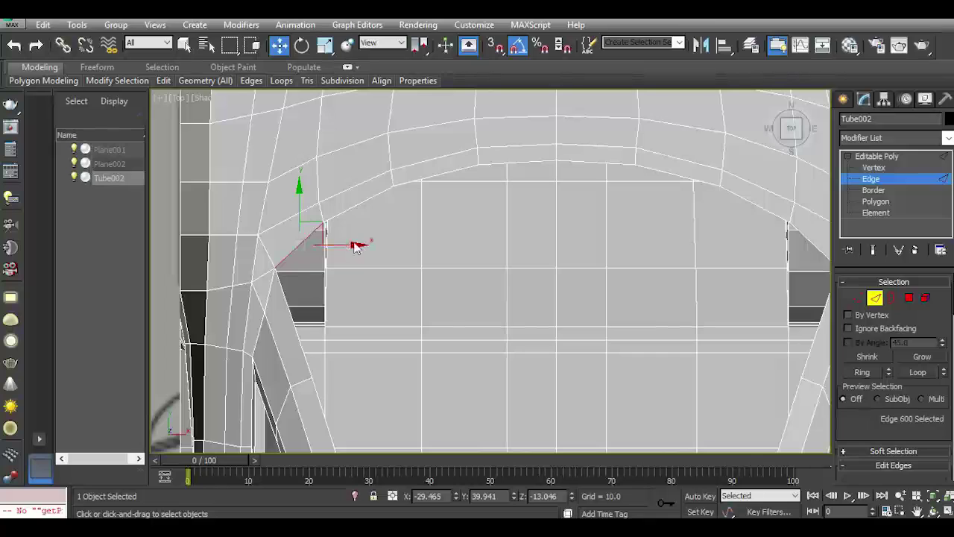
drag(352, 244, 425, 247)
Move the opening's corner vertex right along X to square the corner.
click(858, 298)
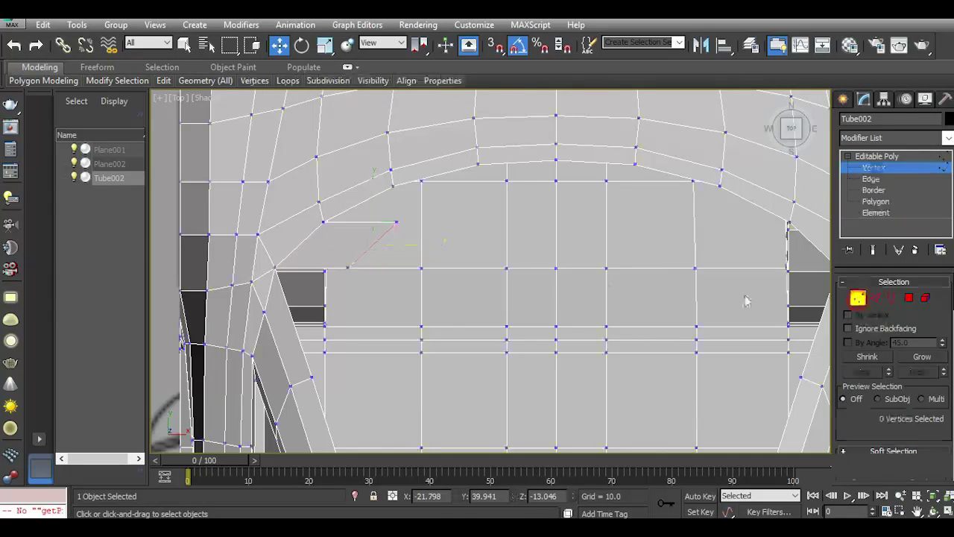
click(348, 270)
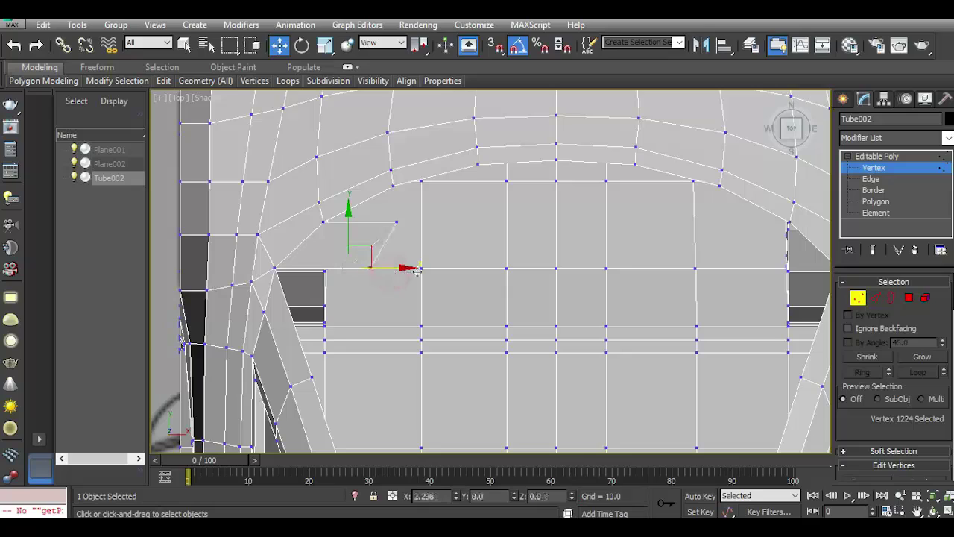
drag(433, 274, 462, 276)
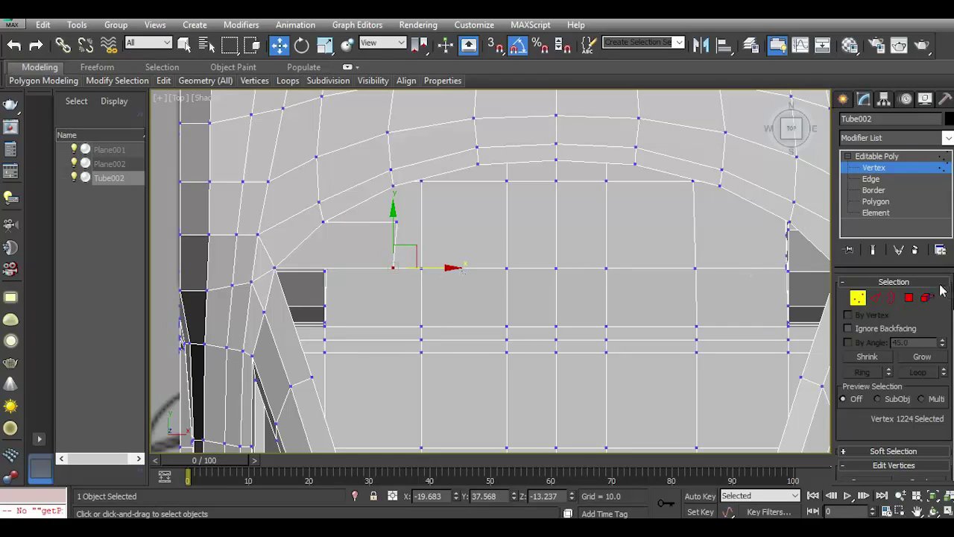
click(876, 298)
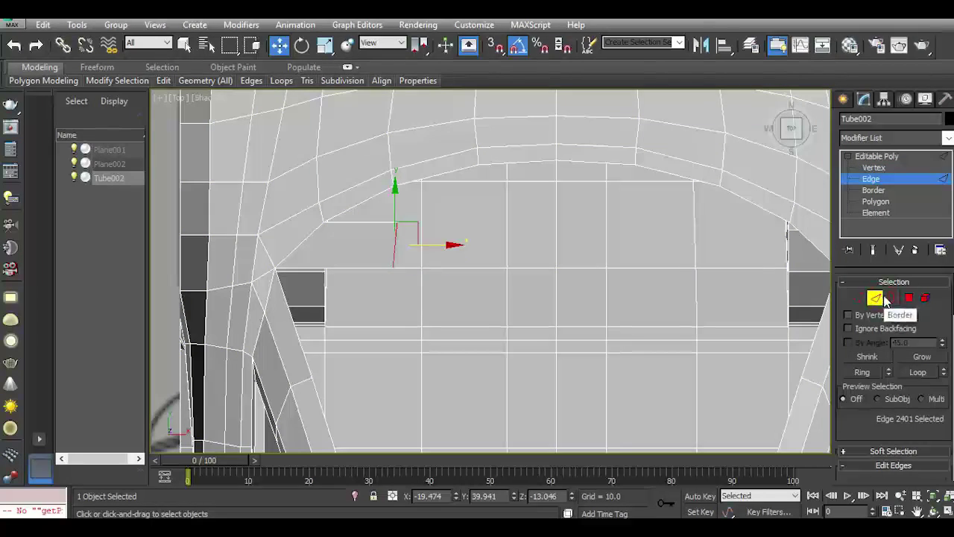
key(l)
scroll(478, 283, up, 2)
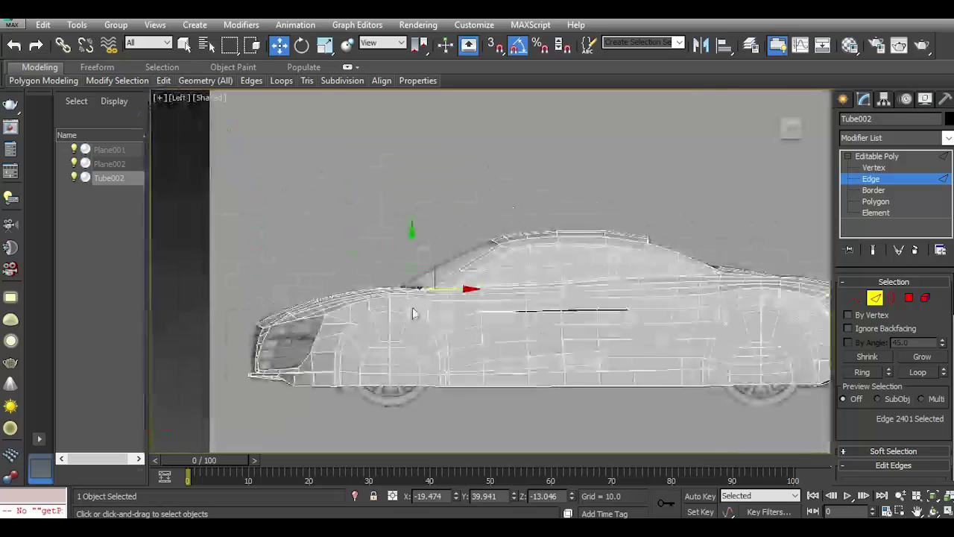
scroll(410, 288, up, 3)
scroll(416, 277, up, 3)
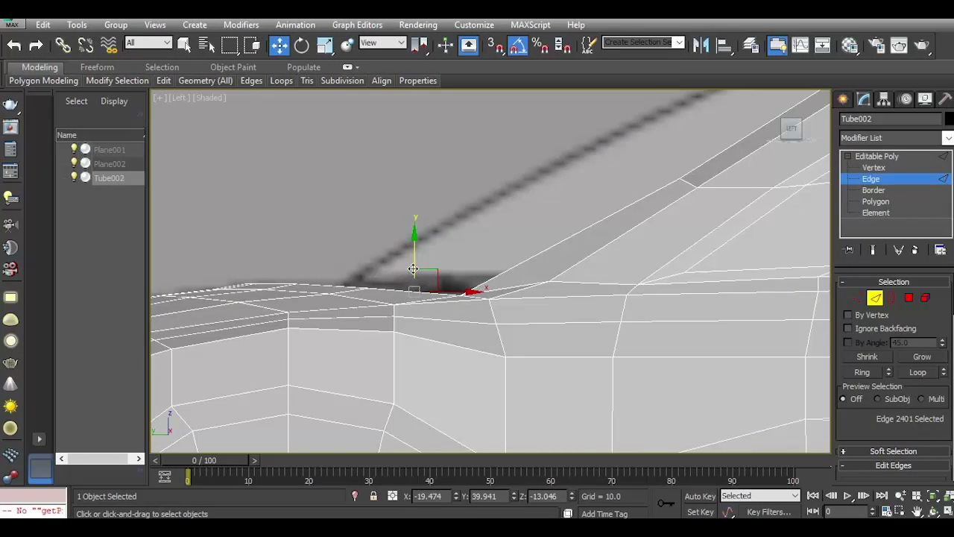
drag(412, 267, 393, 188)
scroll(451, 229, down, 2)
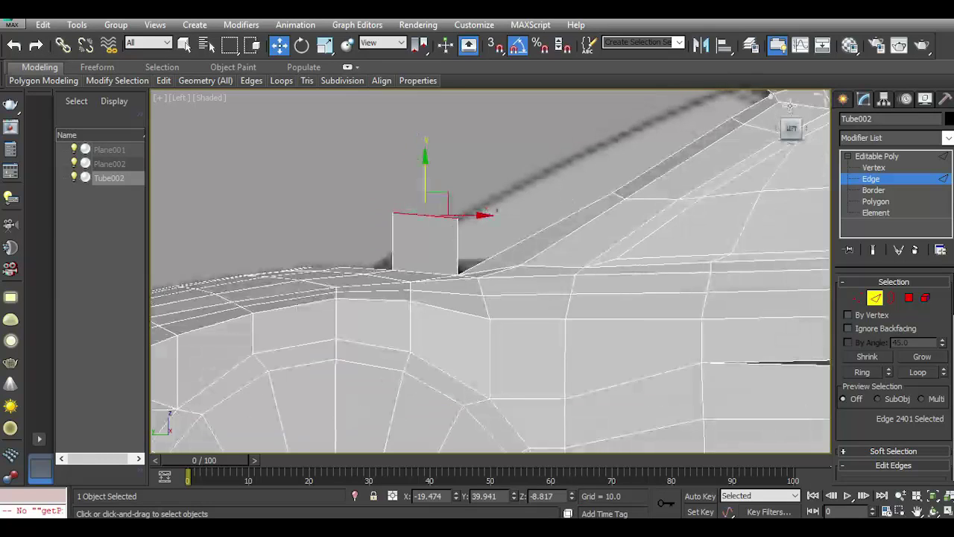
drag(796, 127, 797, 121)
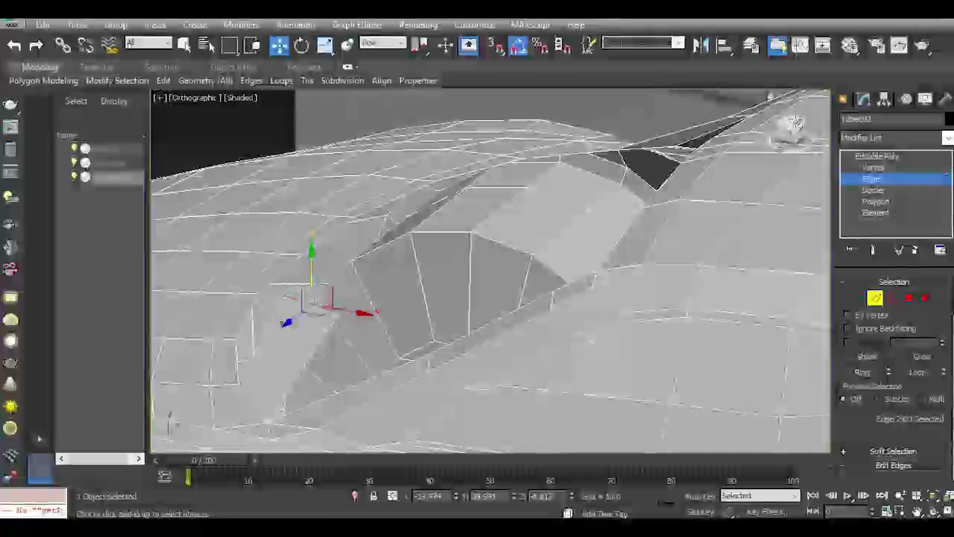
key(l)
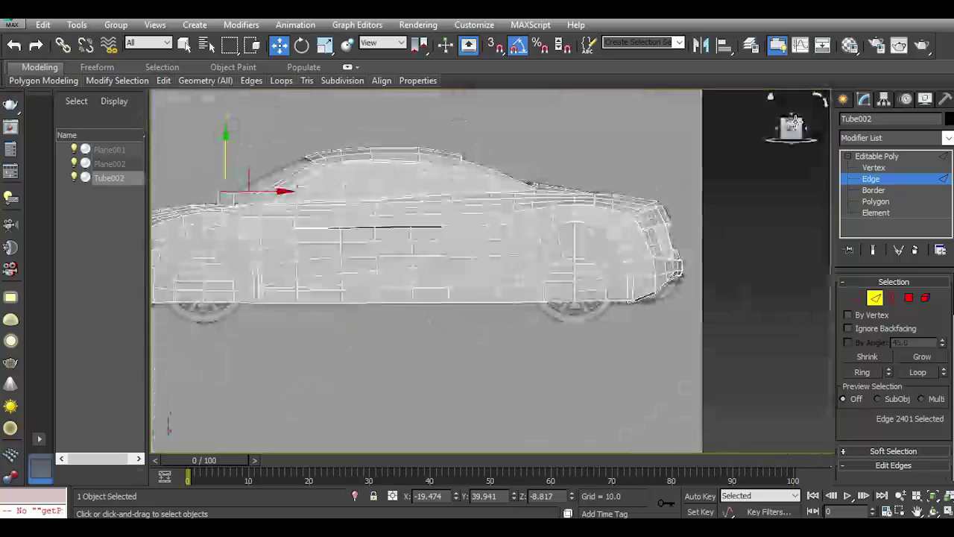
middle_drag(224, 195, 418, 200)
scroll(418, 200, up, 5)
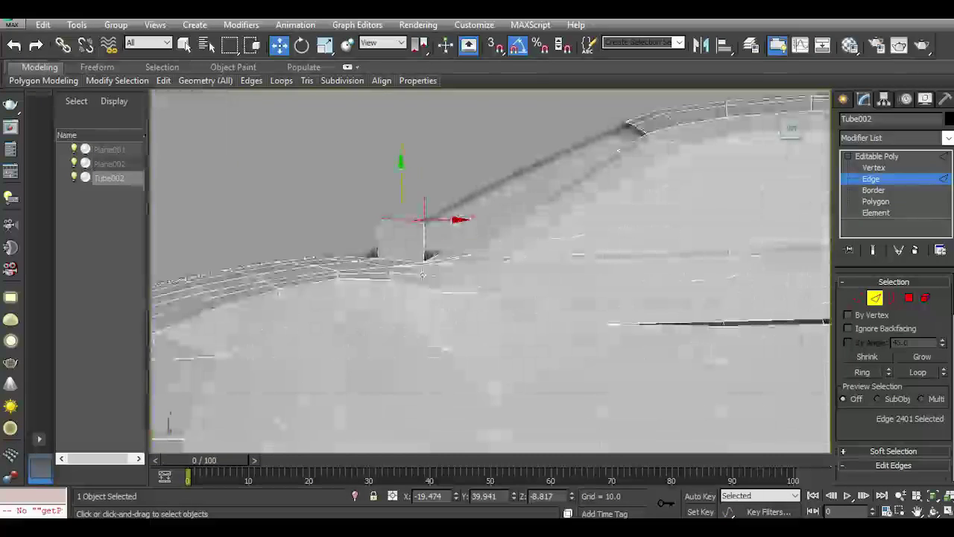
click(14, 45)
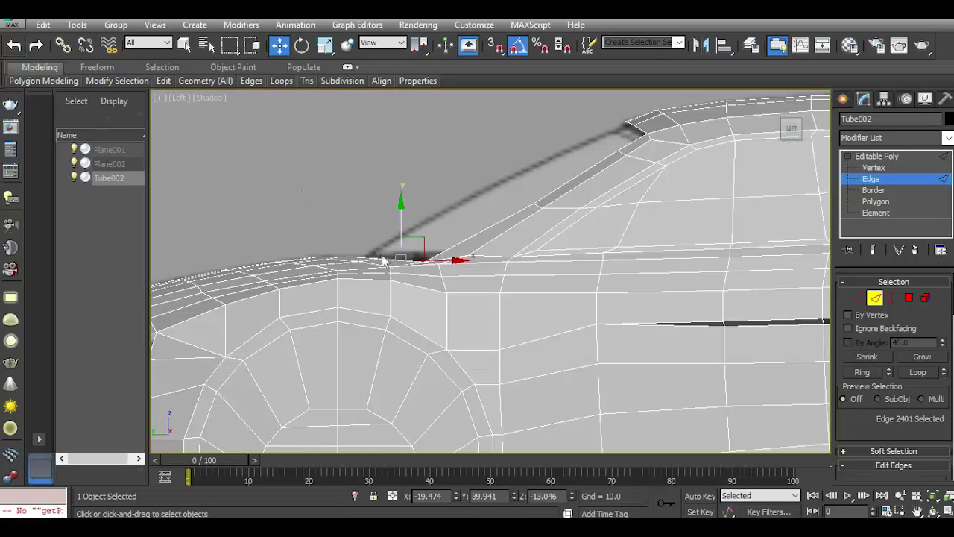
scroll(402, 257, up, 3)
mouse_move(400, 252)
mouse_down()
mouse_move(400, 241)
mouse_move(349, 235)
mouse_up()
click(14, 47)
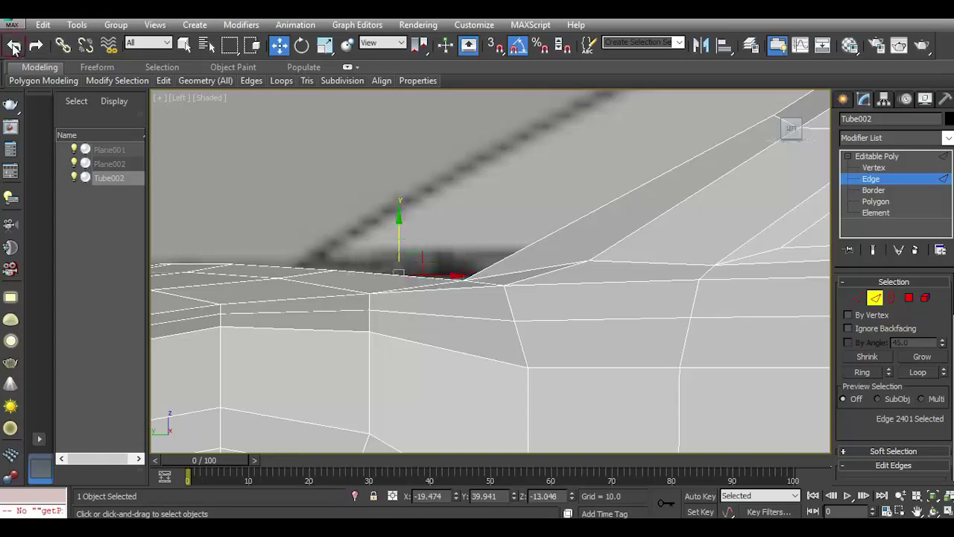
key(t)
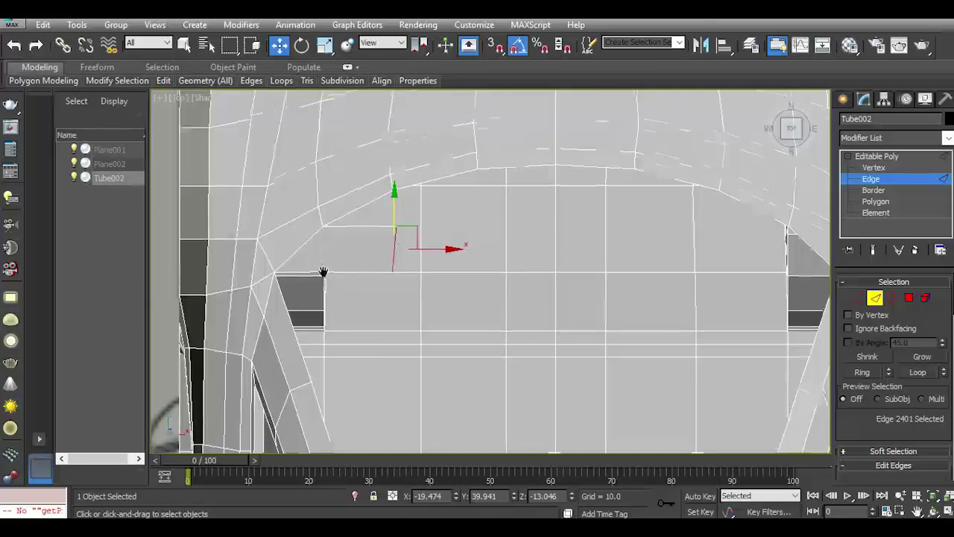
Shift-drag edges right along X to extend three new face strips across the opening.
middle_drag(457, 251, 447, 293)
drag(440, 281, 518, 252)
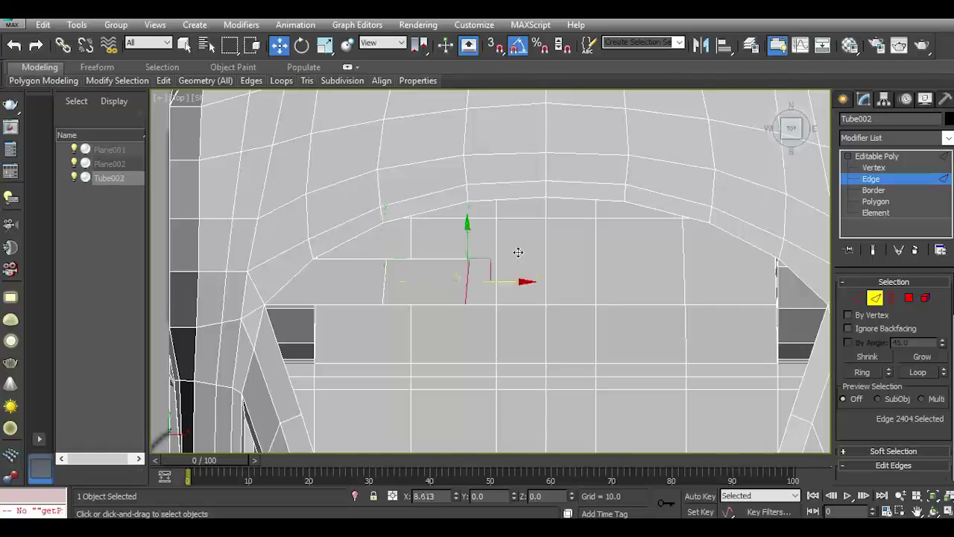
key(l)
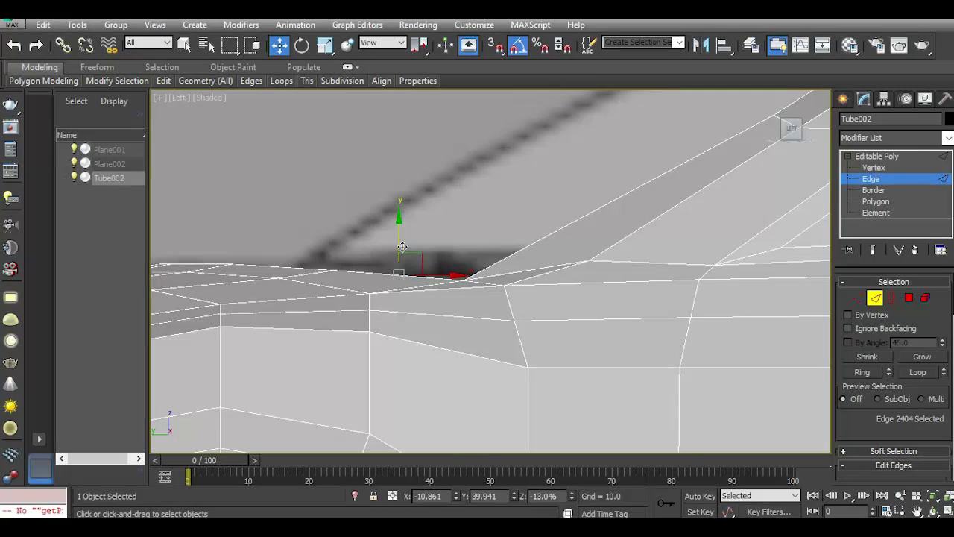
key(t)
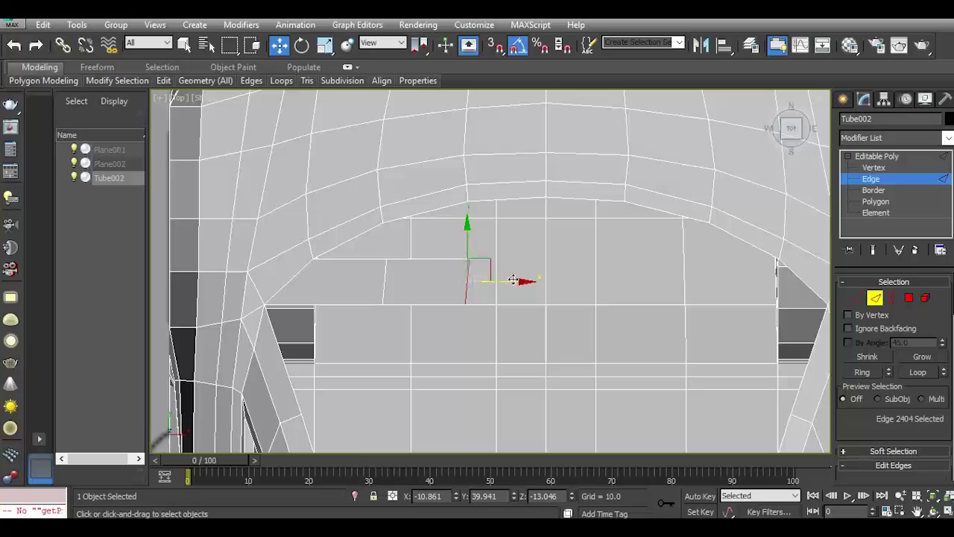
drag(514, 282, 579, 275)
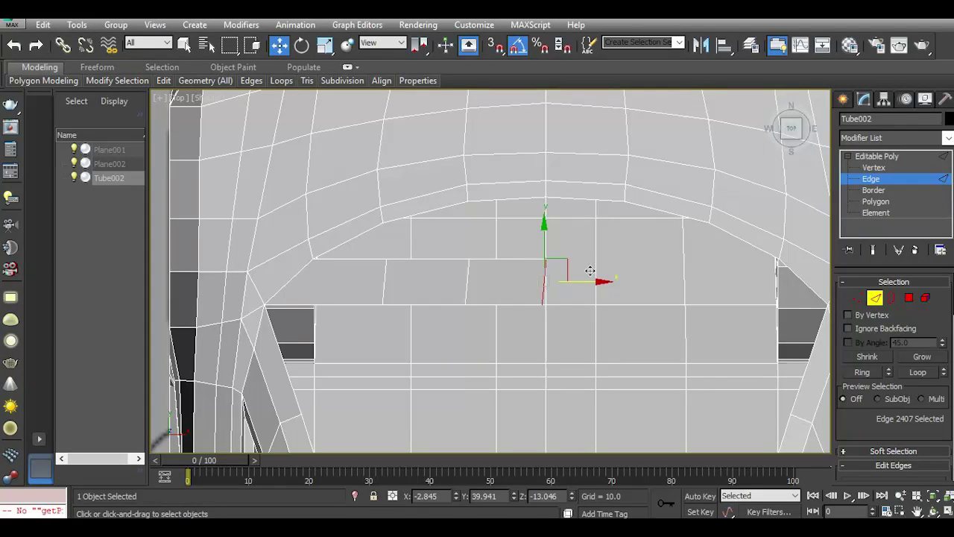
click(281, 348)
drag(339, 358, 457, 359)
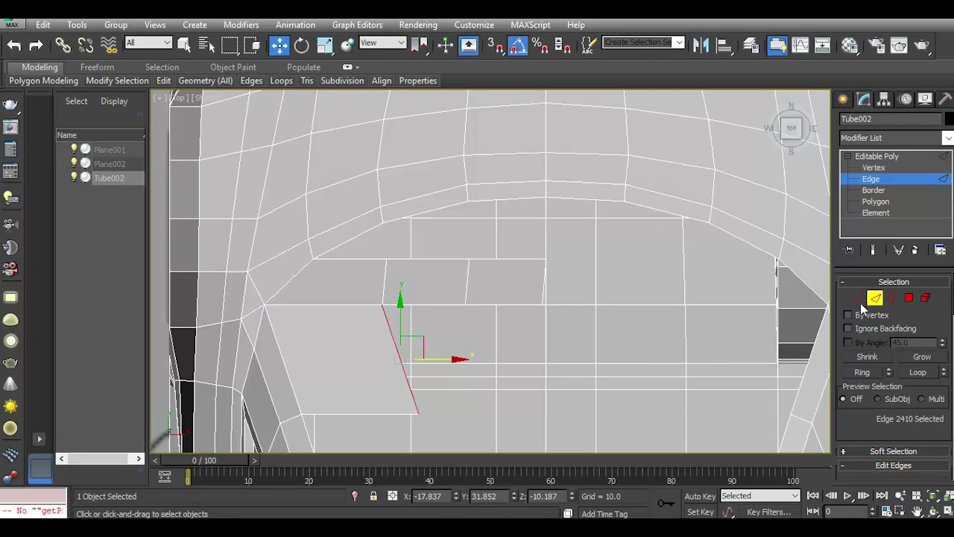
Nudge the lower corner vertex of the new faces slightly left.
click(858, 297)
click(418, 413)
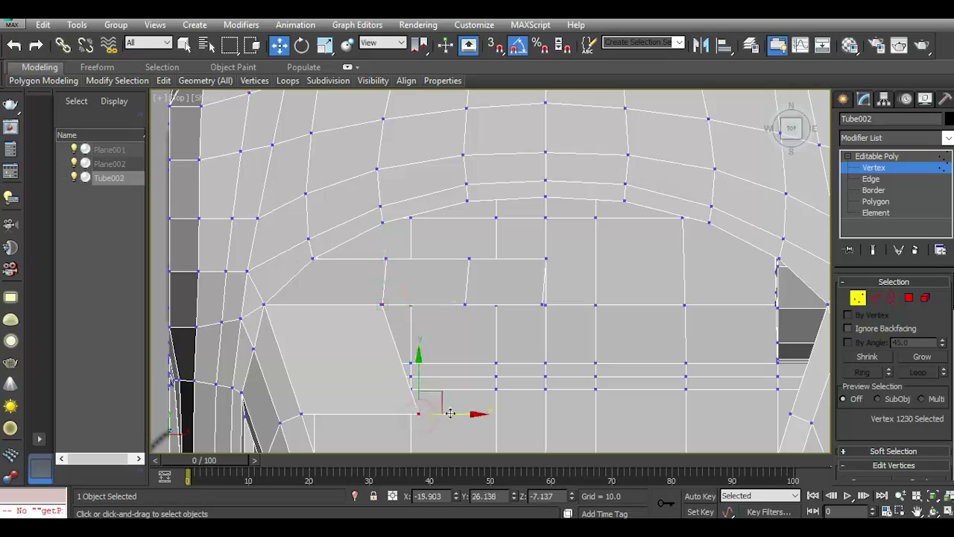
drag(451, 413, 424, 431)
In the Left view with Local axes, extrude a new face strip along the pillar.
key(l)
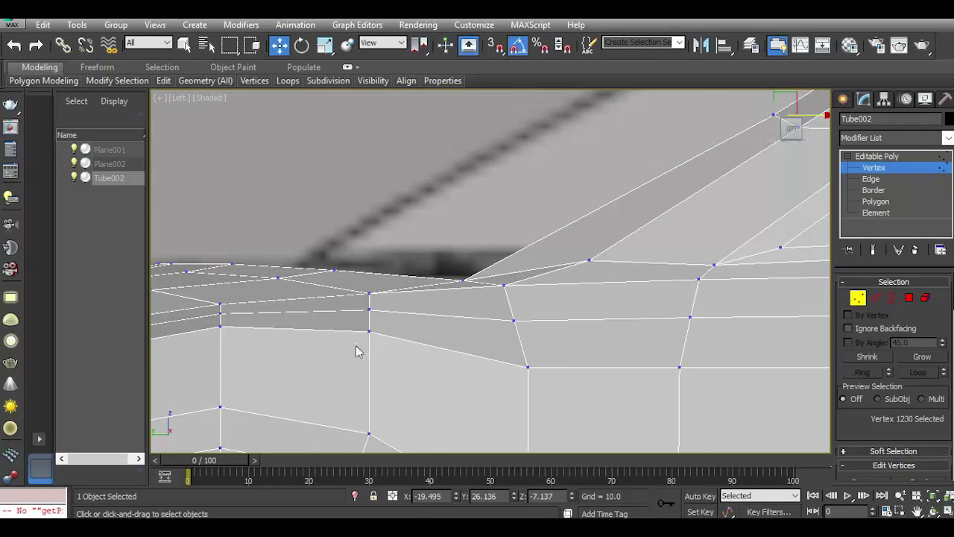
scroll(485, 334, up, 3)
click(875, 298)
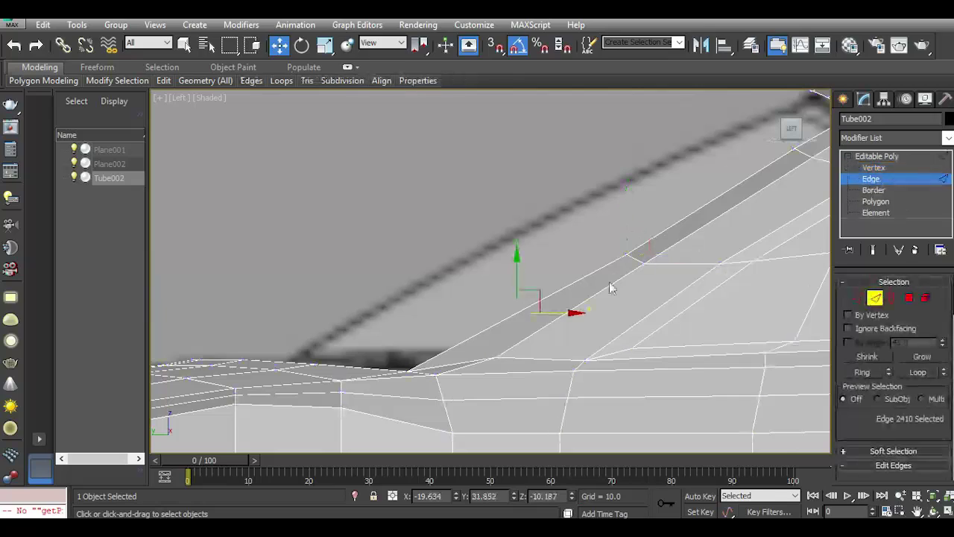
click(385, 45)
click(395, 98)
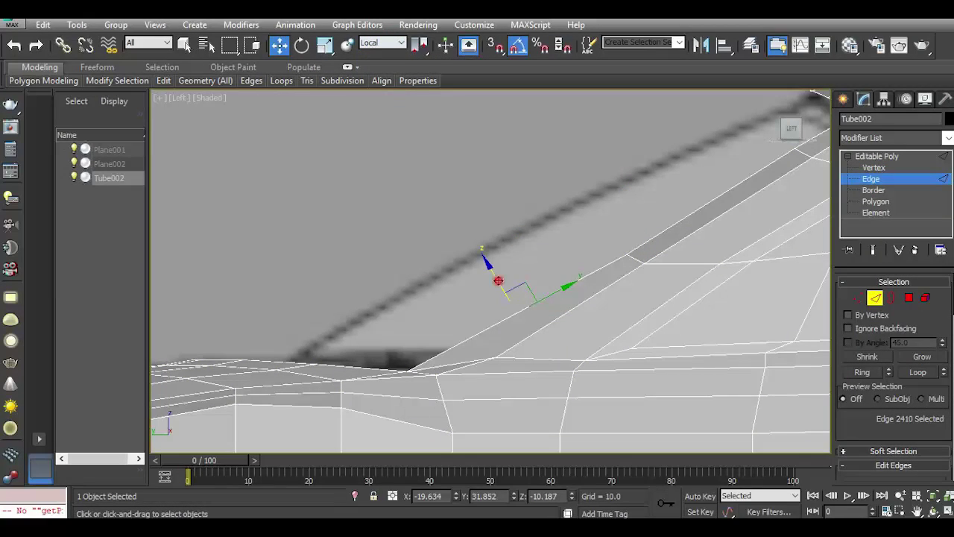
shift+drag(498, 281, 476, 267)
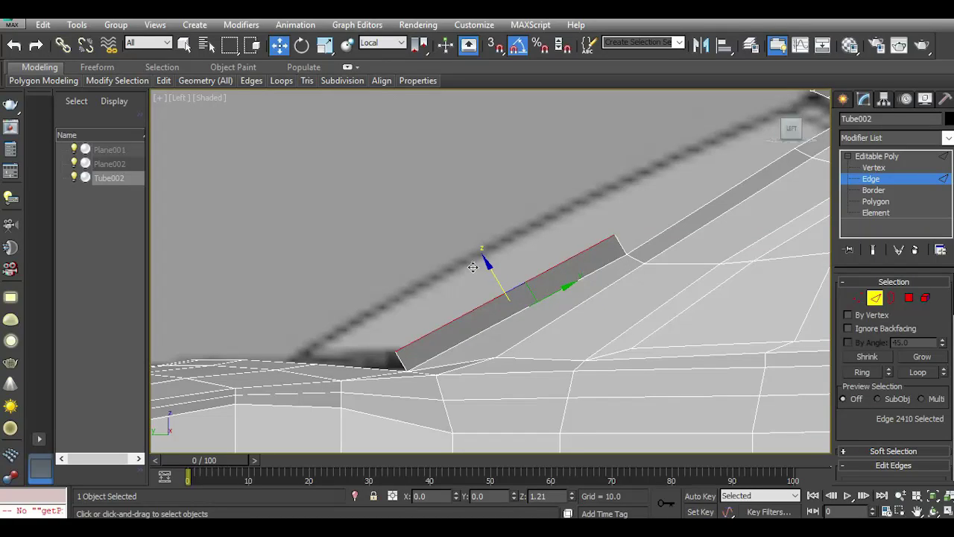
In the top view with View axes, shift the edge along Y and extend two more strips right.
key(t)
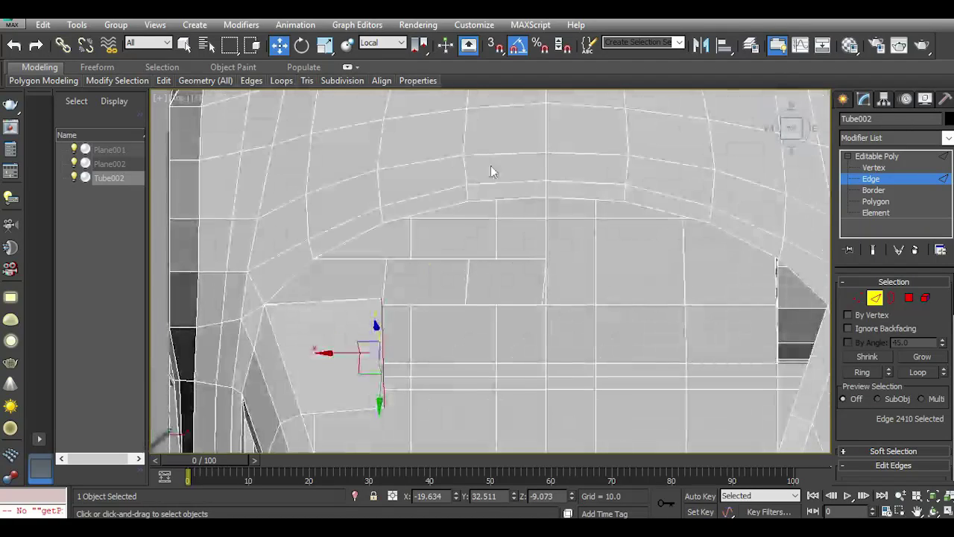
click(391, 42)
click(386, 57)
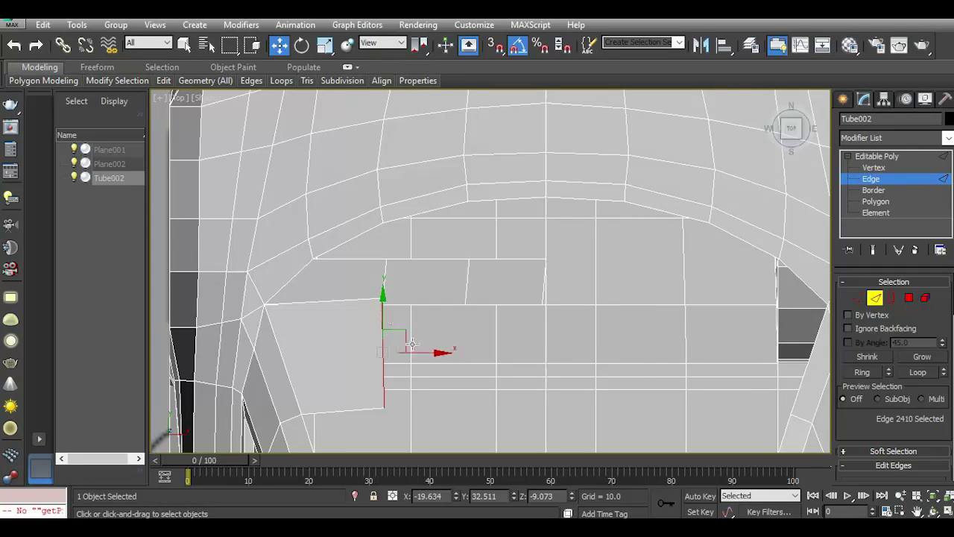
drag(383, 303, 407, 331)
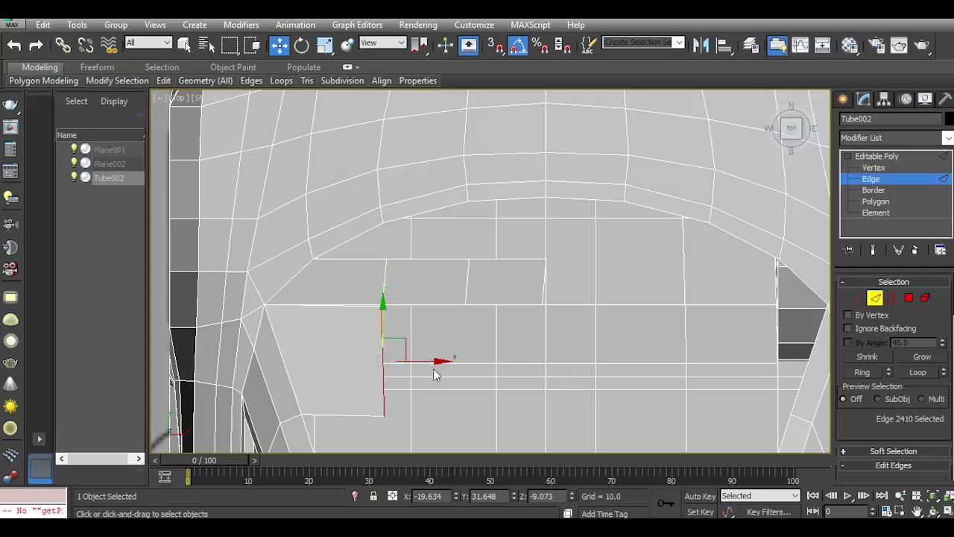
mouse_move(427, 363)
shift+mouse_down()
mouse_move(505, 377)
mouse_move(584, 345)
shift+mouse_up()
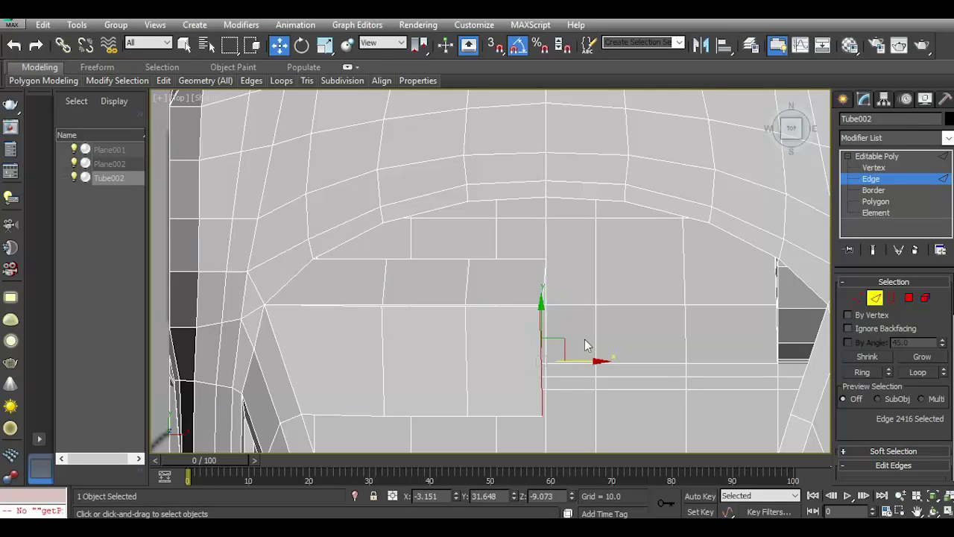
key(l)
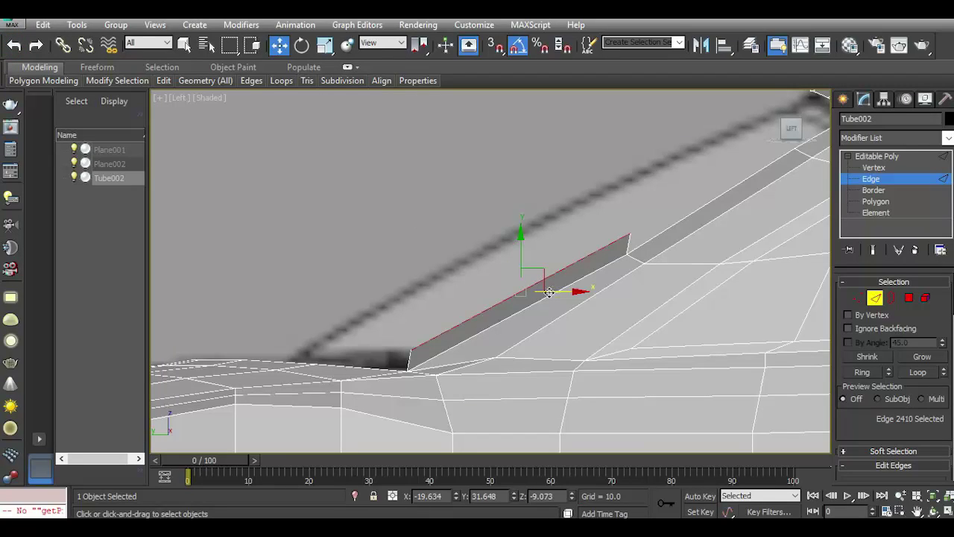
key(t)
shift+drag(414, 363, 498, 363)
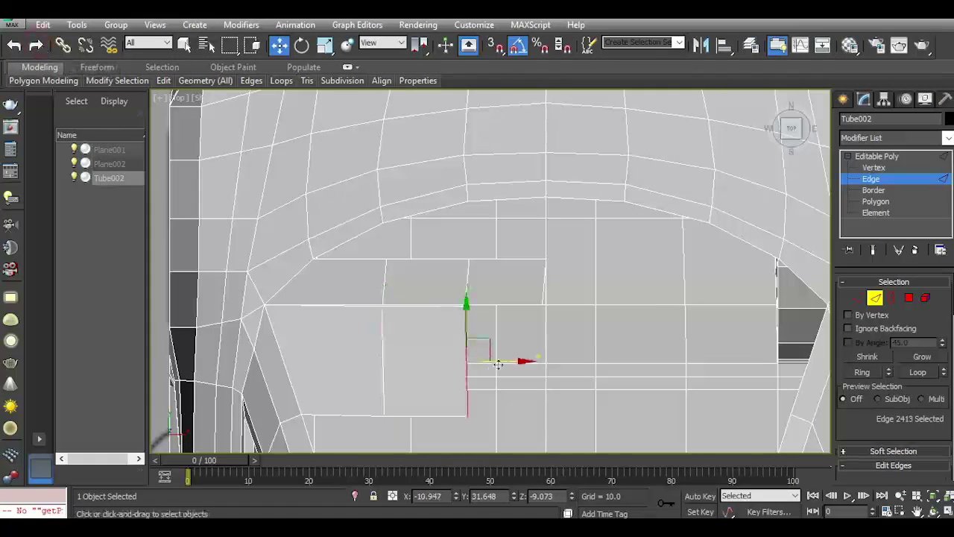
key(l)
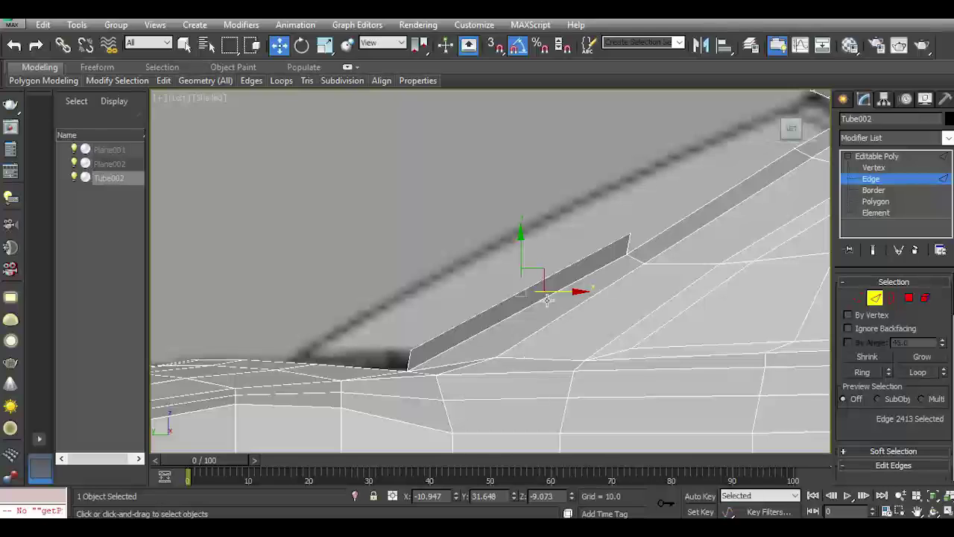
With Local axes, thicken the fin into a slab along the pillar and nudge its top edge down.
click(385, 43)
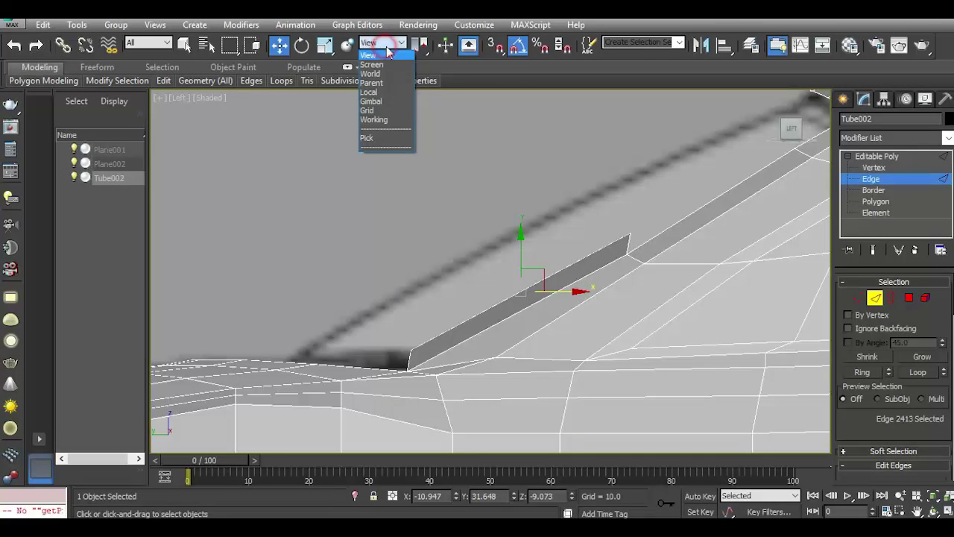
click(375, 95)
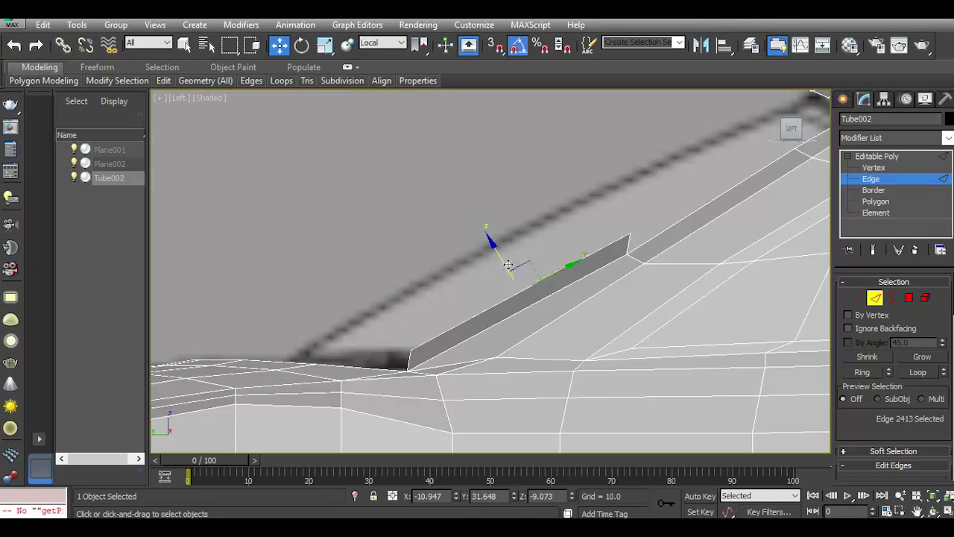
shift+drag(508, 265, 468, 241)
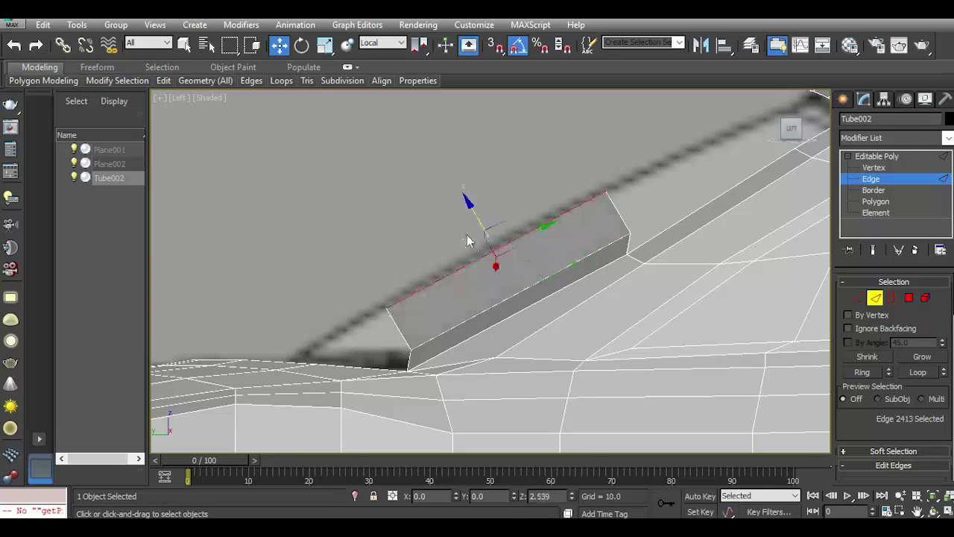
drag(509, 276, 485, 259)
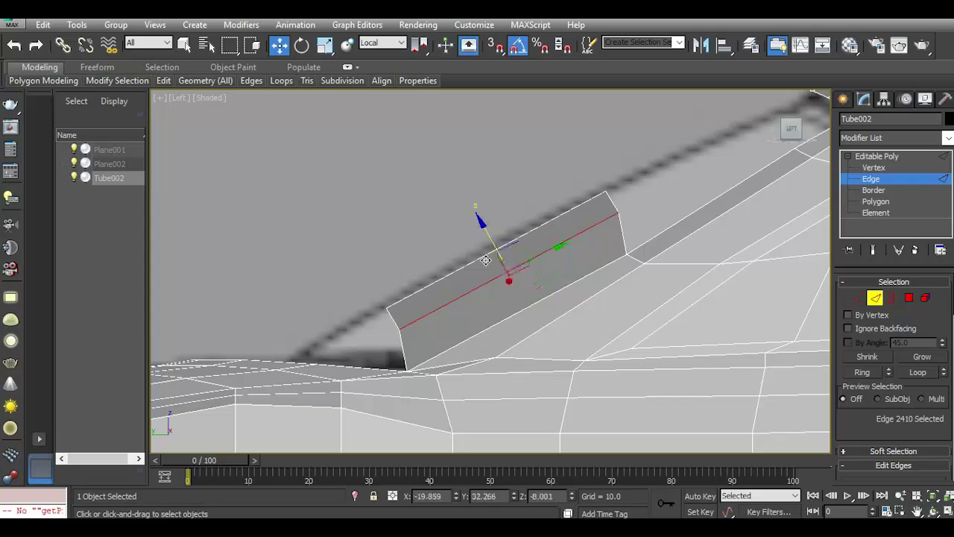
drag(537, 261, 530, 265)
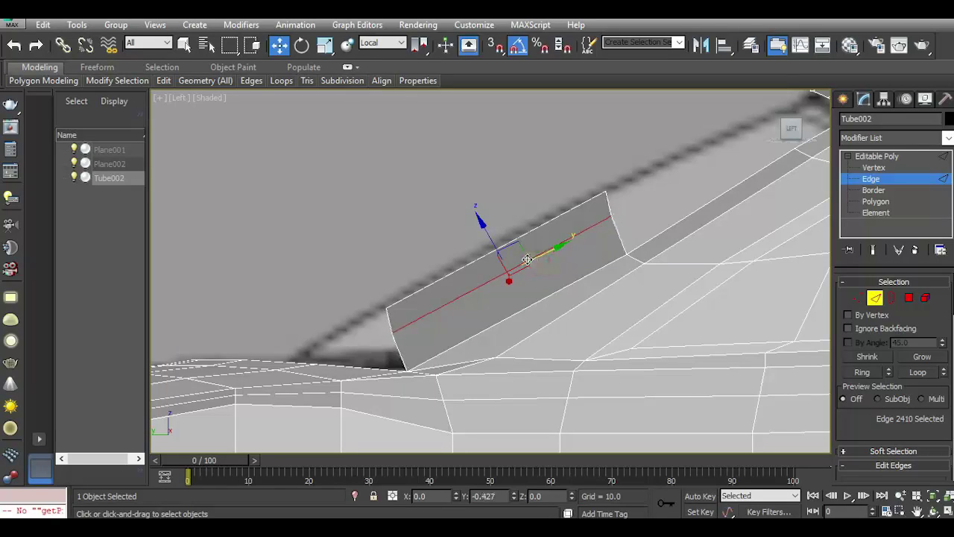
click(507, 240)
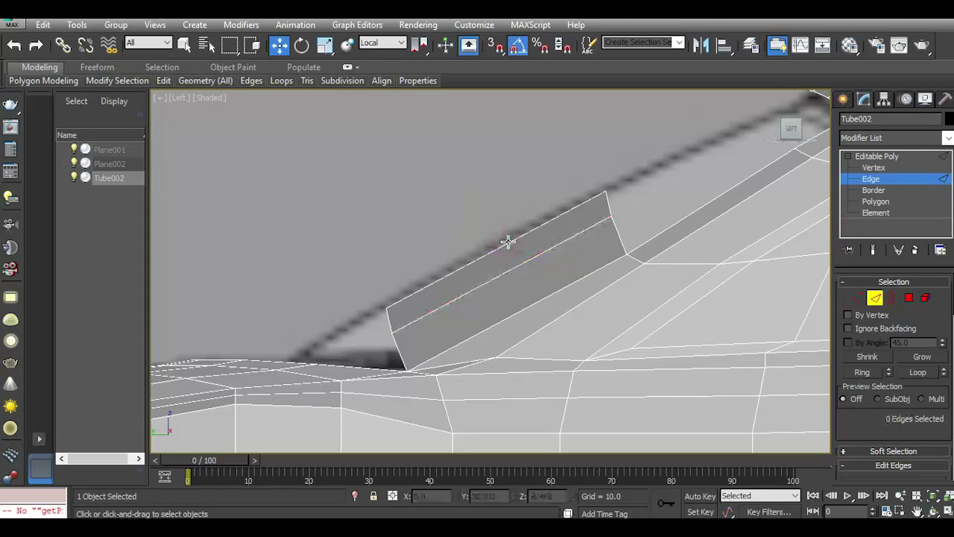
click(530, 233)
mouse_move(529, 235)
mouse_down()
mouse_move(510, 239)
mouse_move(467, 223)
mouse_up()
Slide the top edge right in the top view, then lift it onto the roof line at Z -6.776.
key(t)
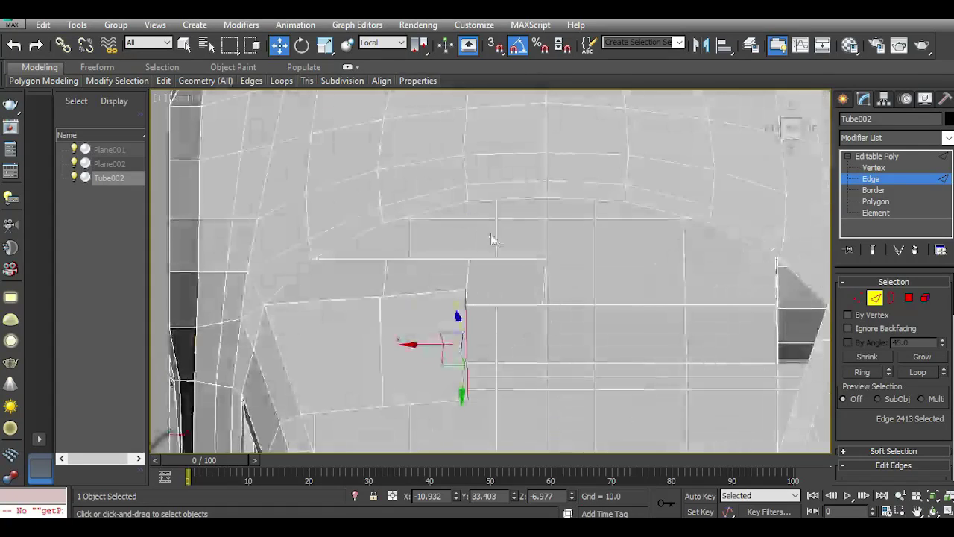
click(384, 43)
click(379, 60)
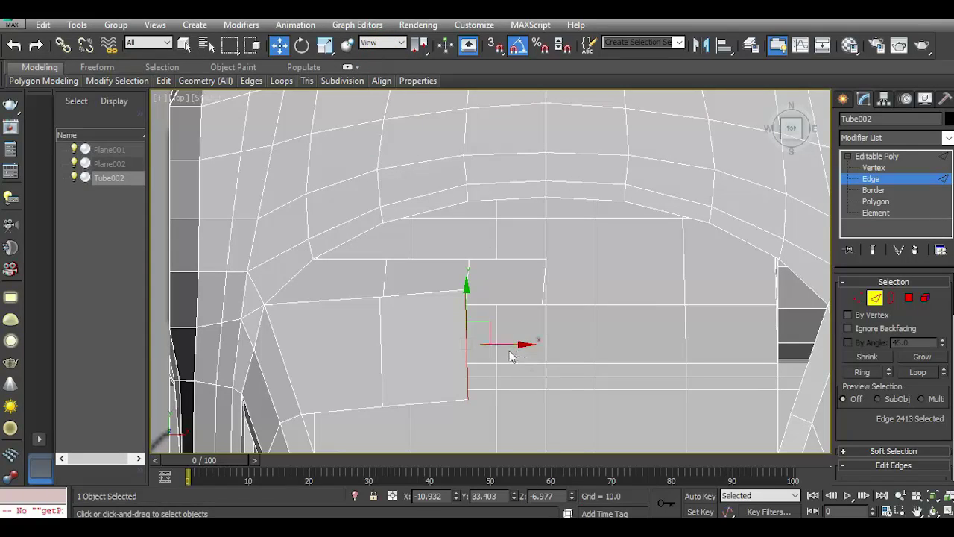
drag(506, 345, 583, 346)
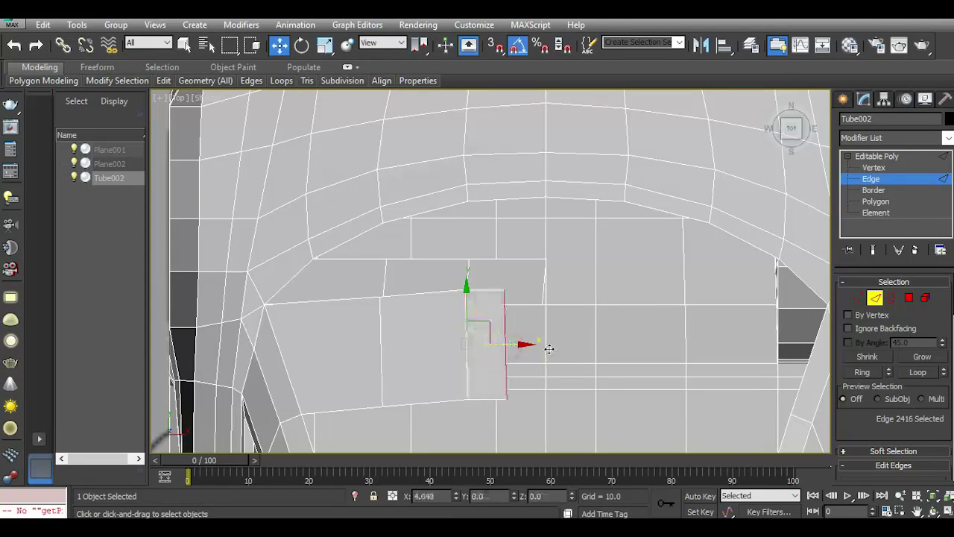
key(l)
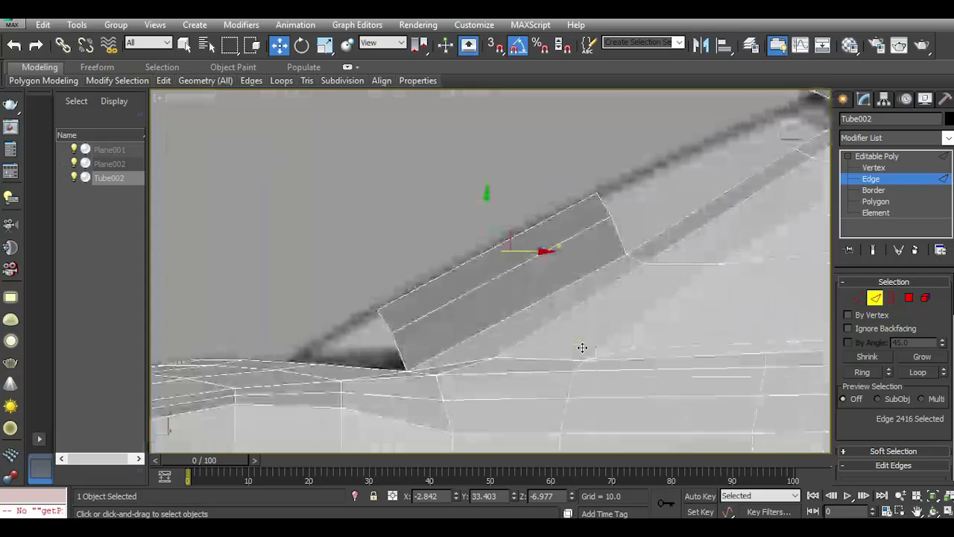
click(384, 42)
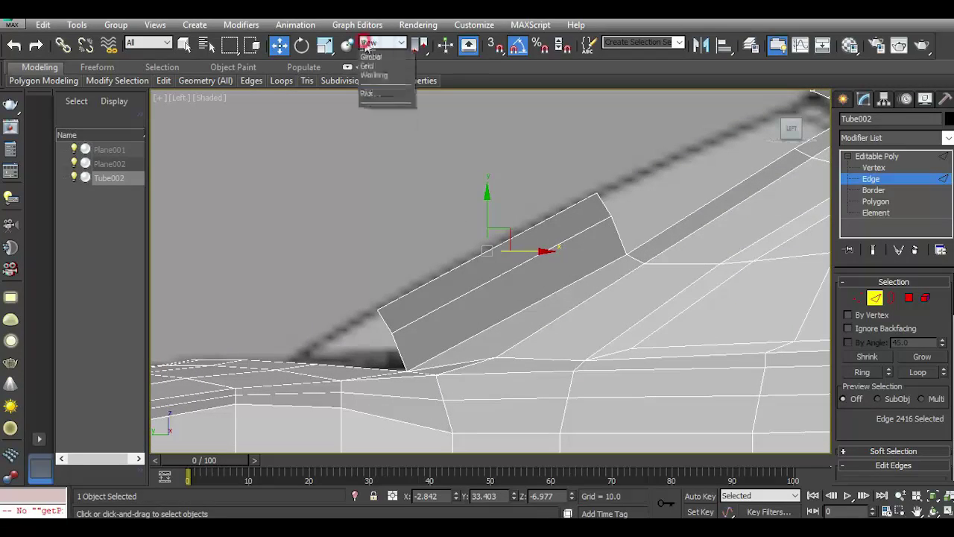
click(397, 93)
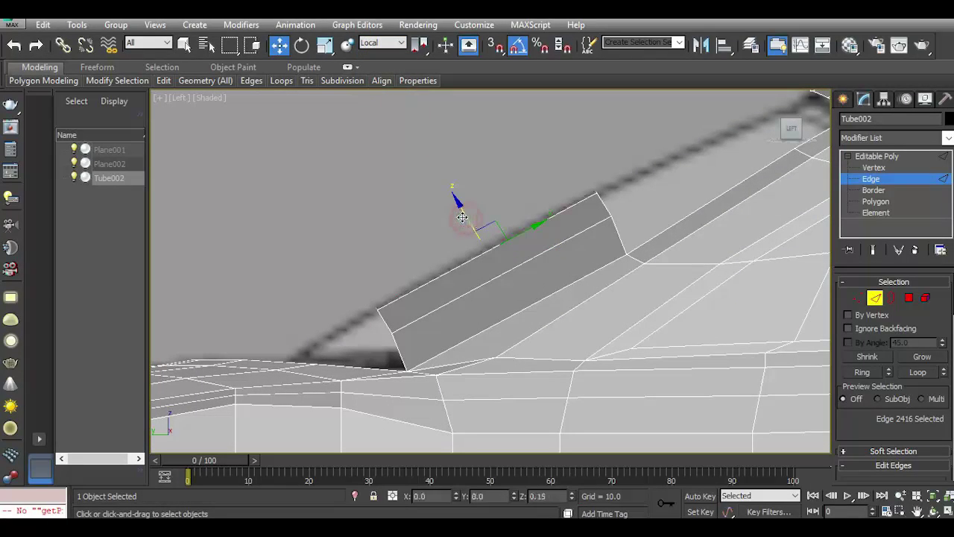
drag(465, 218, 460, 215)
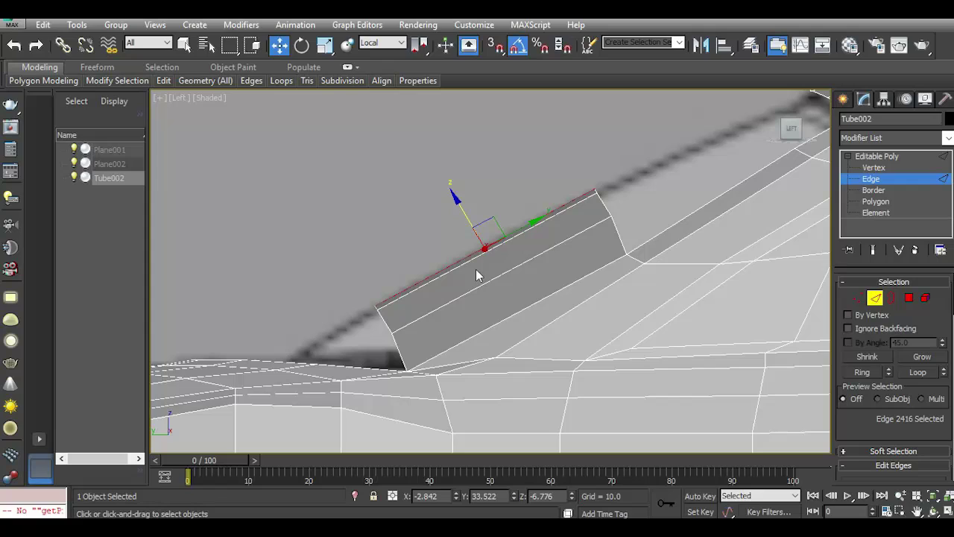
key(t)
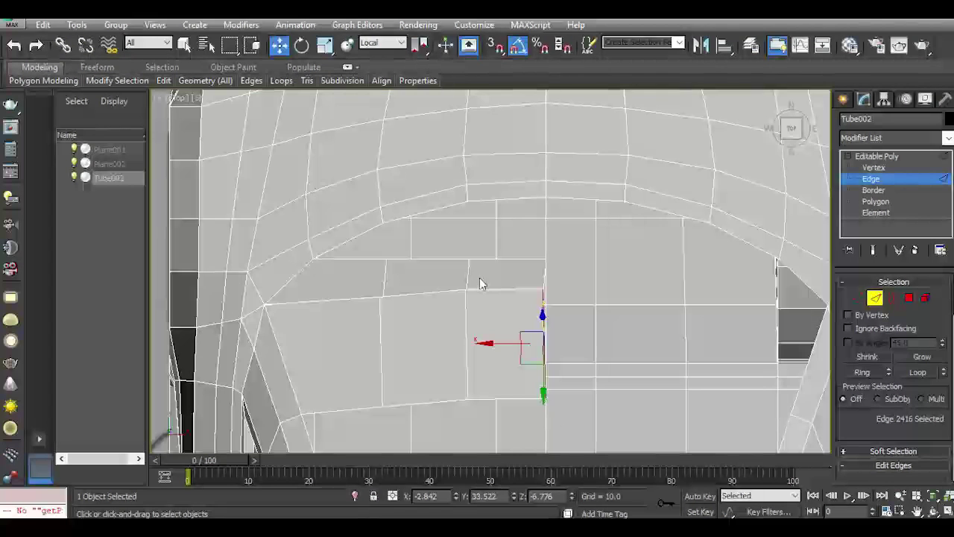
click(874, 167)
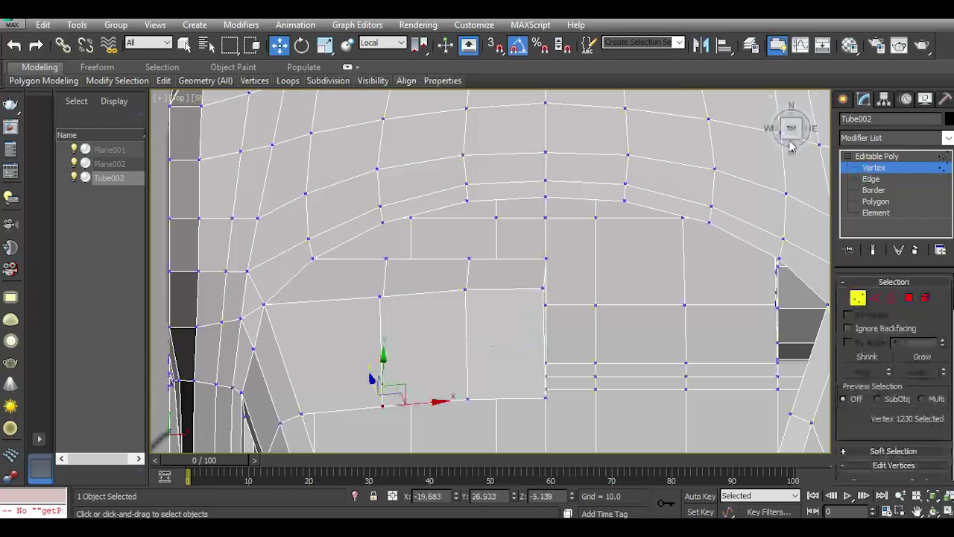
Target Weld the stray pillar-panel vertices onto their neighbours so the triangle becomes a quad.
mouse_move(478, 299)
alt+middle_down()
mouse_move(522, 224)
mouse_move(574, 354)
alt+middle_up()
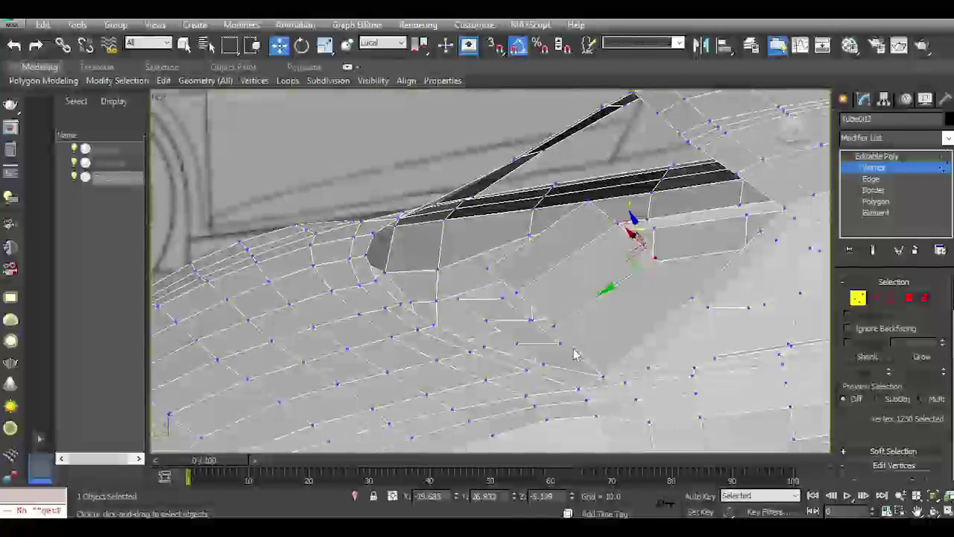
right_click(571, 316)
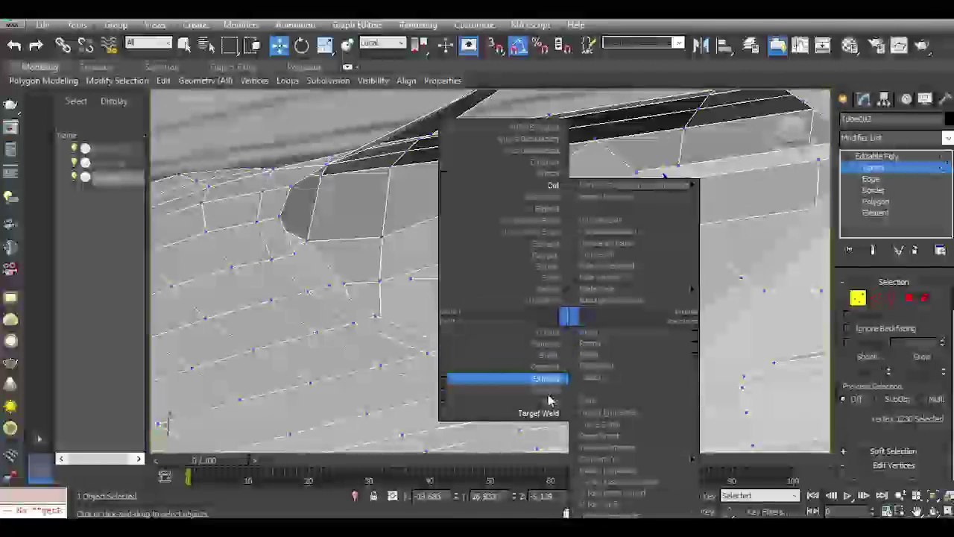
click(522, 377)
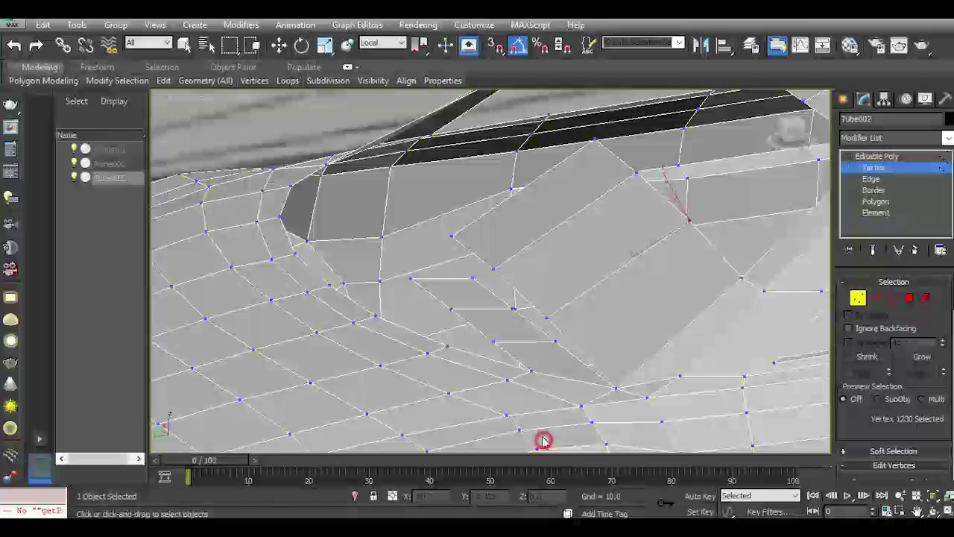
click(547, 319)
click(493, 268)
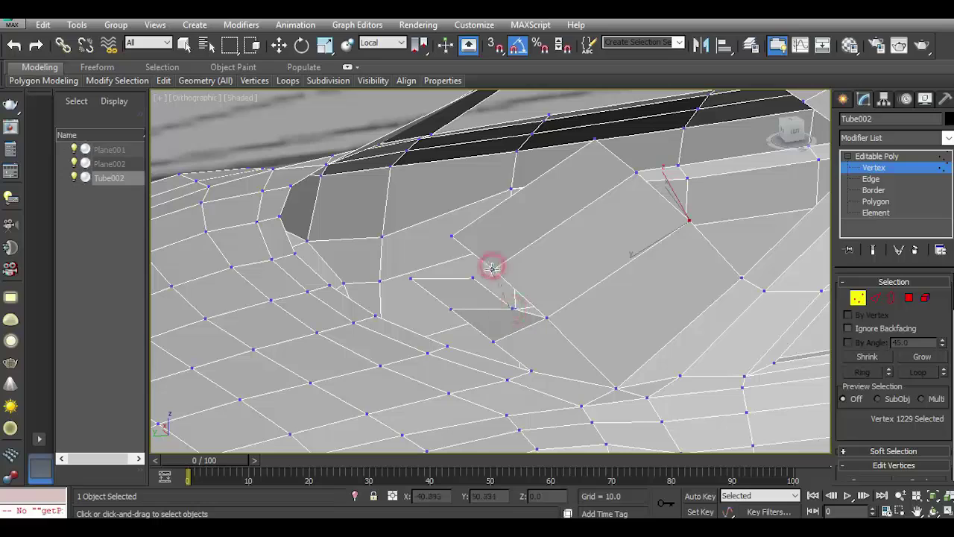
click(469, 277)
click(453, 238)
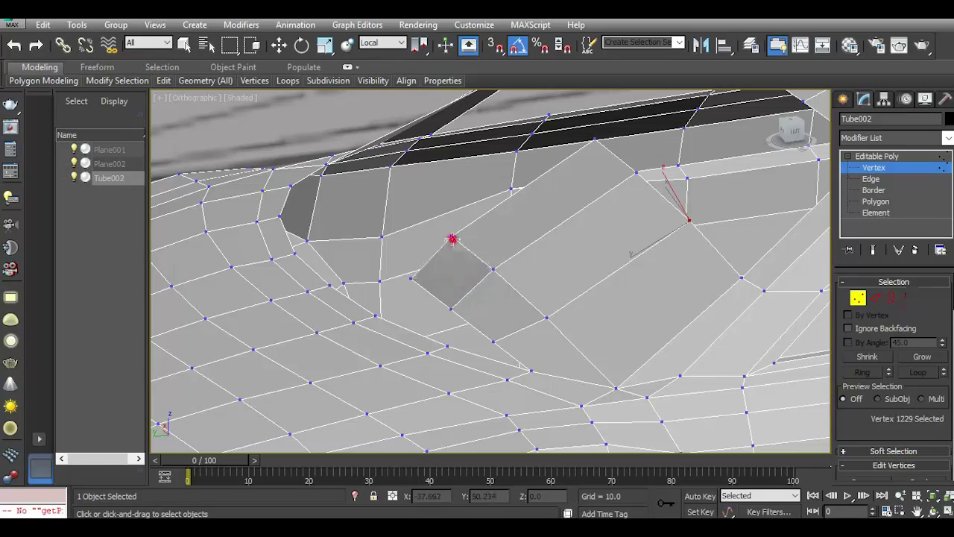
right_click(531, 323)
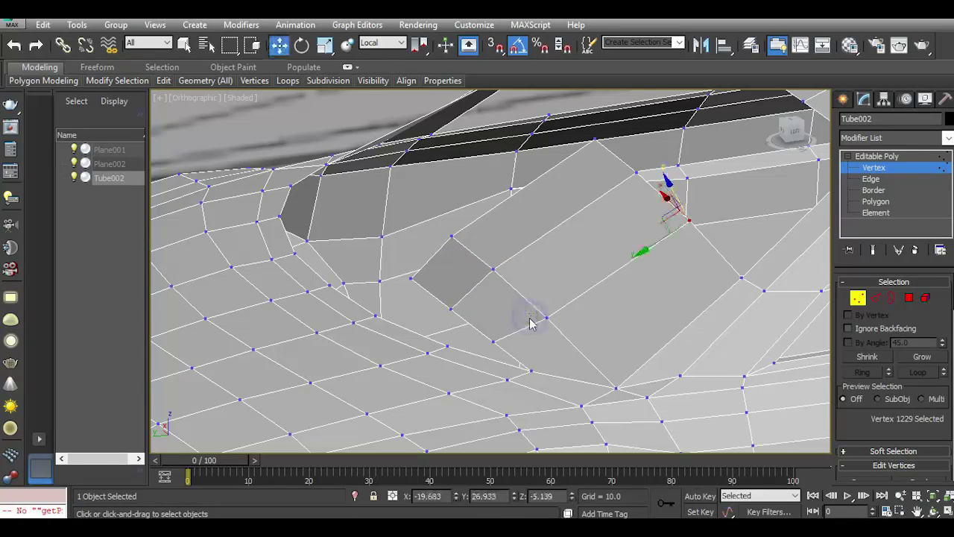
Zoom in on the panel in the Left view and choose a command from the quad menu.
key(l)
scroll(439, 320, up, 2)
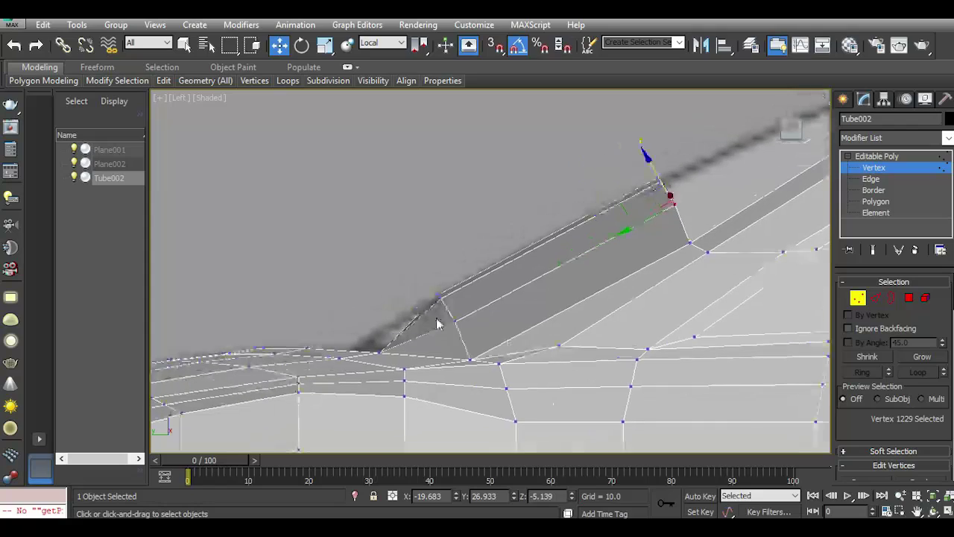
scroll(431, 337, up, 2)
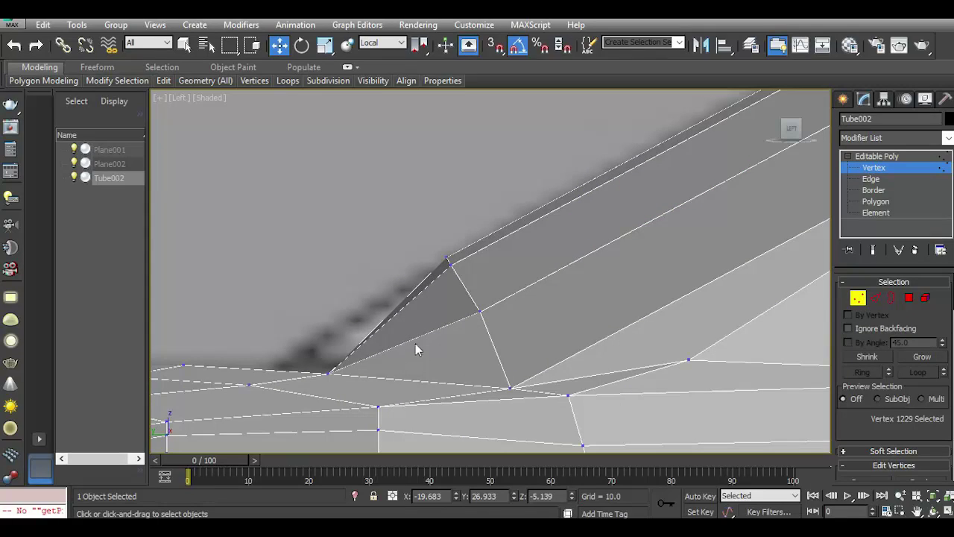
right_click(328, 323)
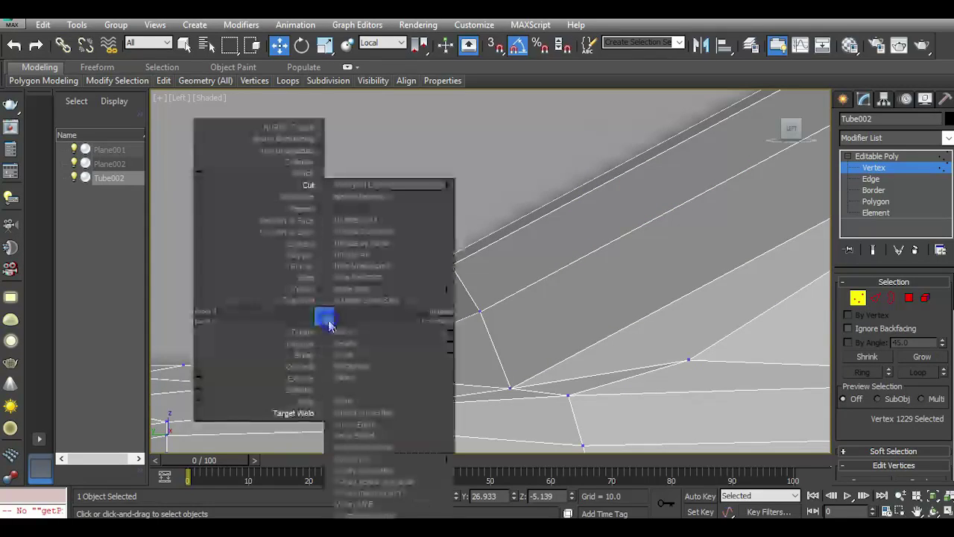
click(320, 321)
Select the vertices at the pillar panel's base and nudge them up and left in Left view.
drag(318, 314, 399, 367)
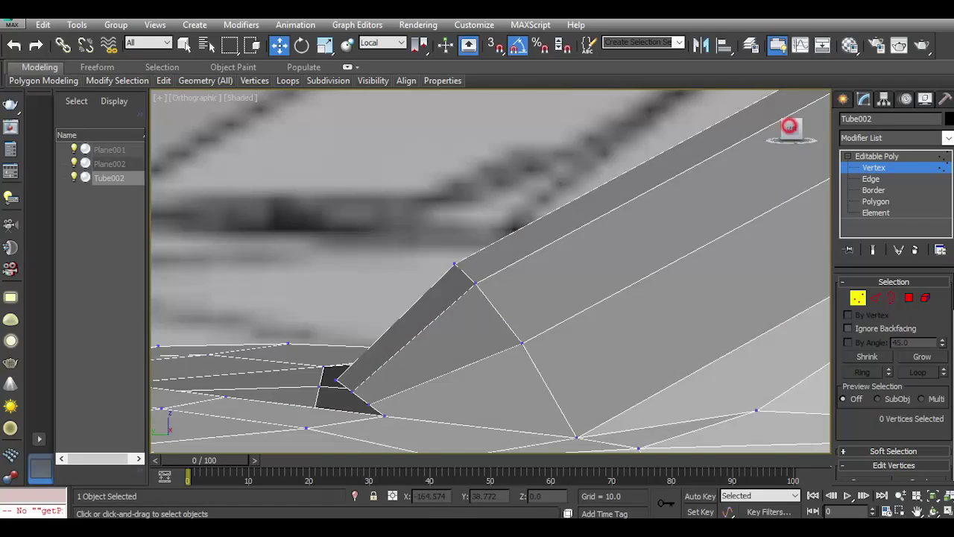
drag(791, 155, 624, 226)
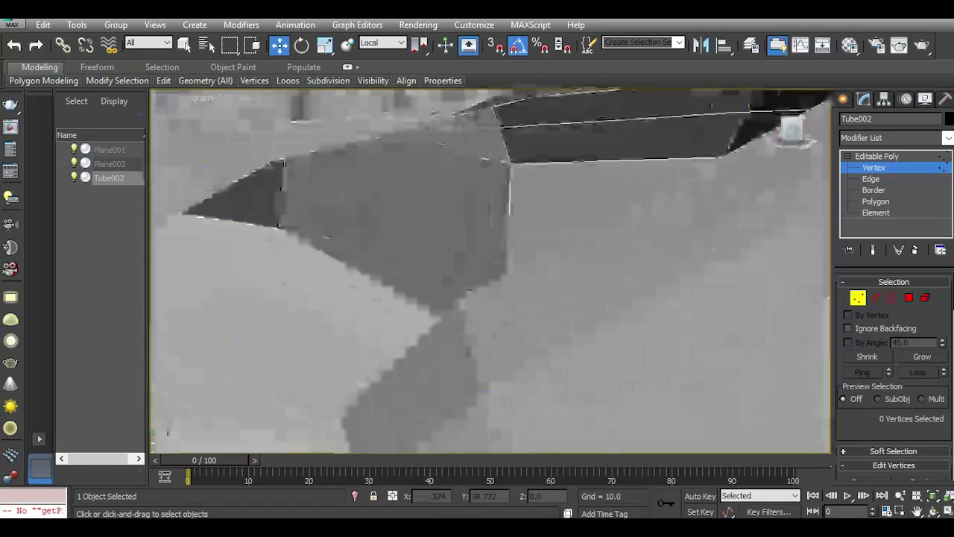
scroll(412, 364, up, 2)
click(405, 379)
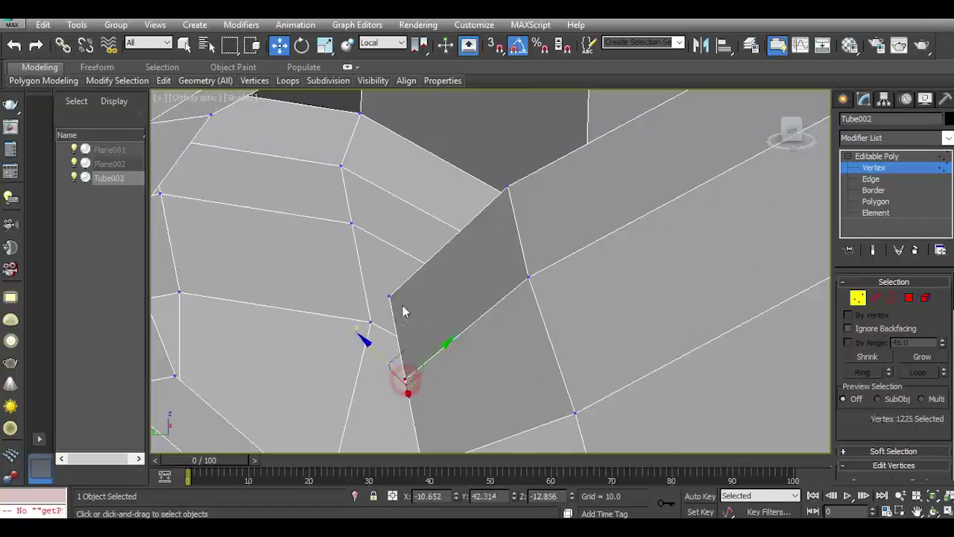
click(388, 297)
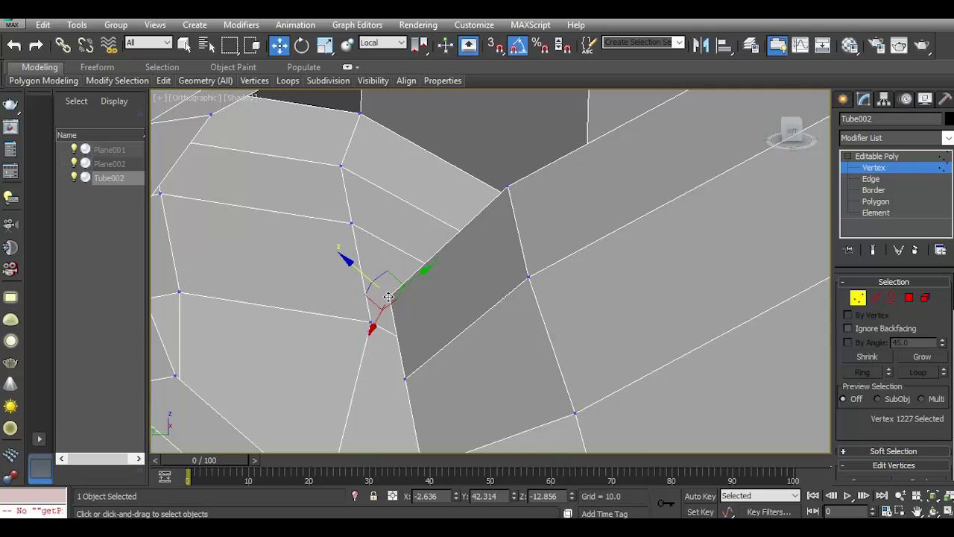
key(l)
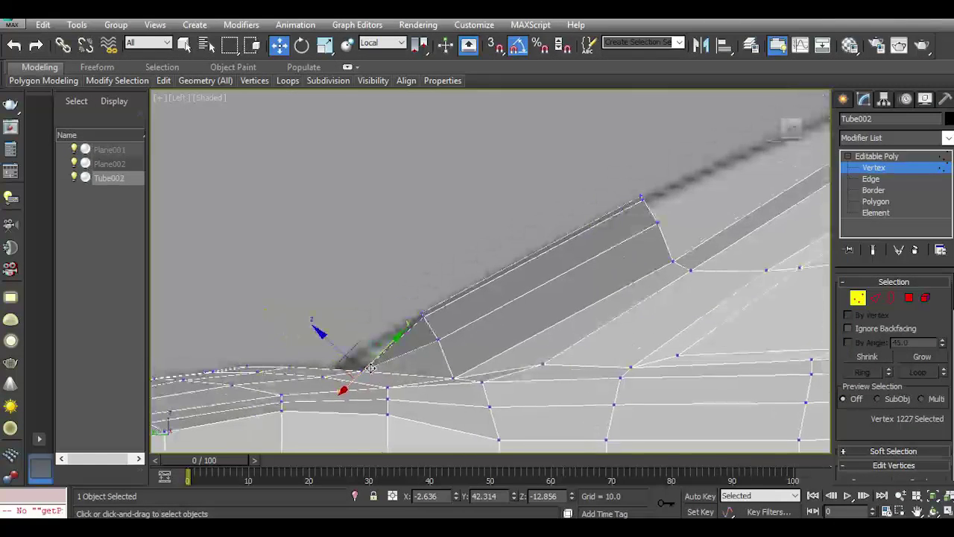
scroll(371, 368, up, 1)
click(381, 45)
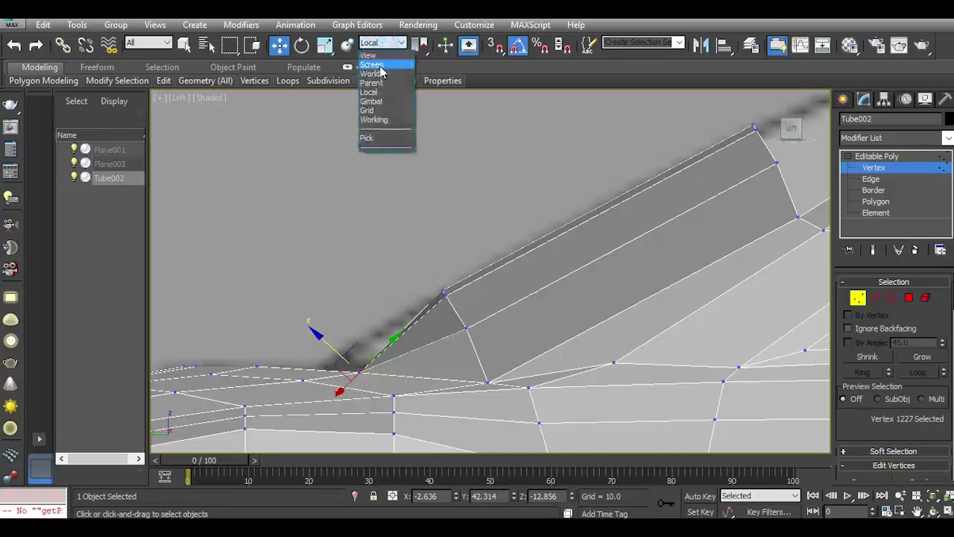
click(375, 56)
drag(359, 340, 343, 298)
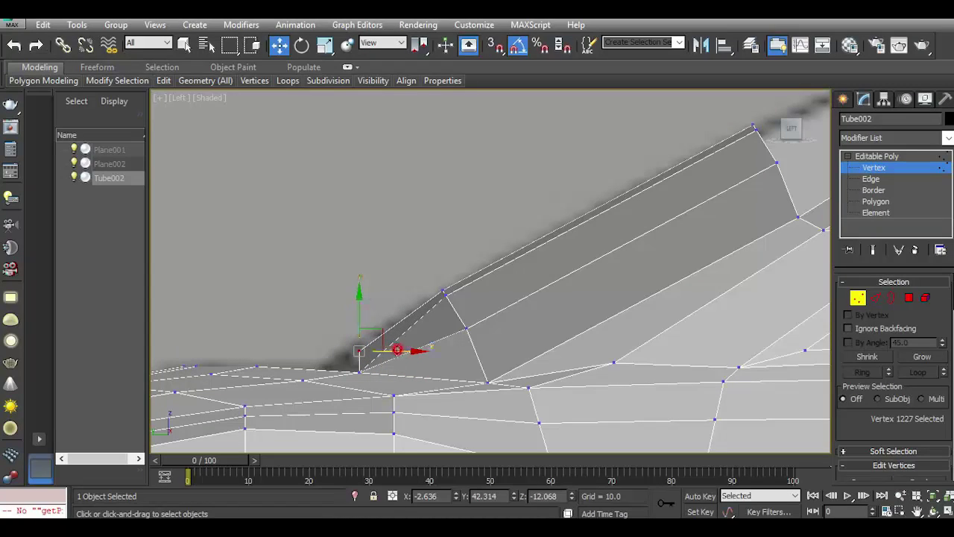
drag(397, 350, 387, 346)
Raise the pillar-base vertex and shift the two corner vertices at the pillar base slightly left.
scroll(378, 365, up, 5)
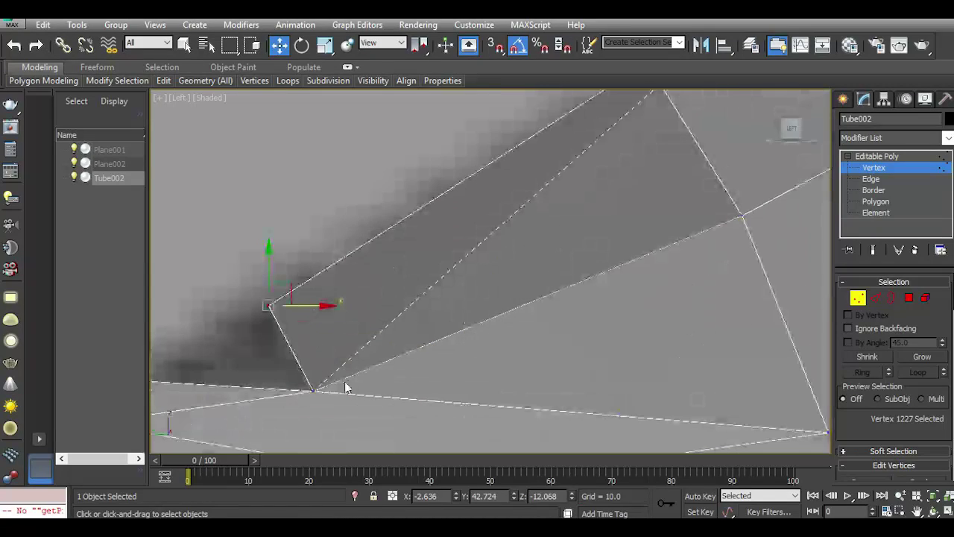
click(316, 390)
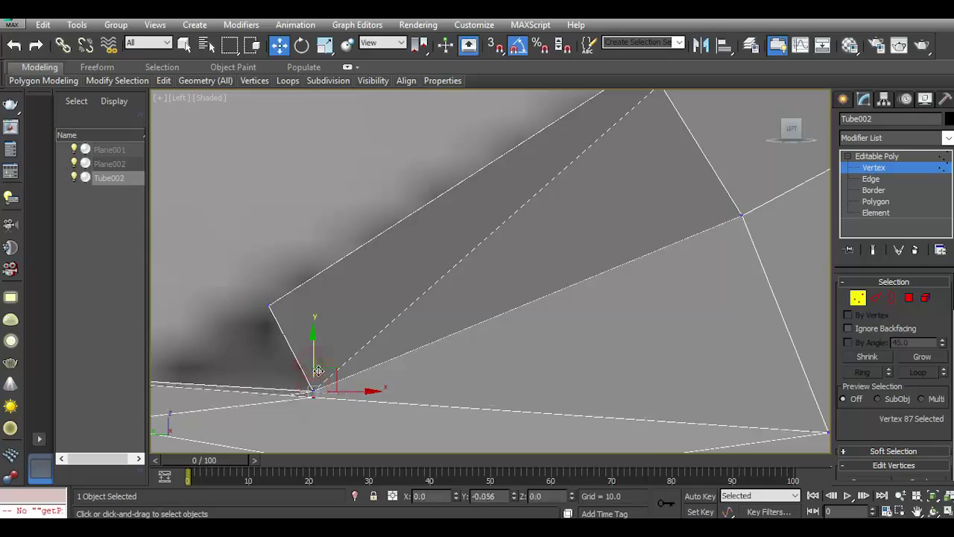
drag(316, 389, 313, 393)
click(14, 46)
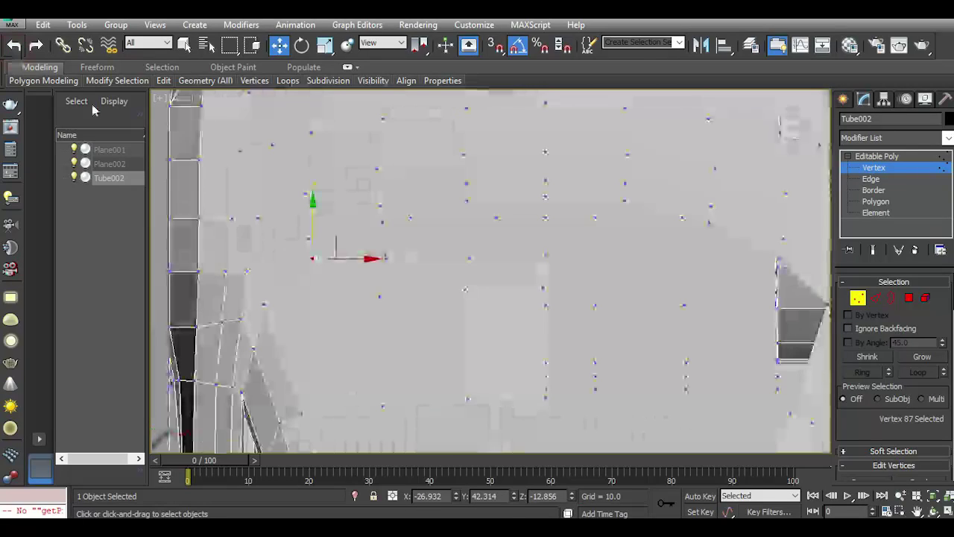
key(t)
click(468, 259)
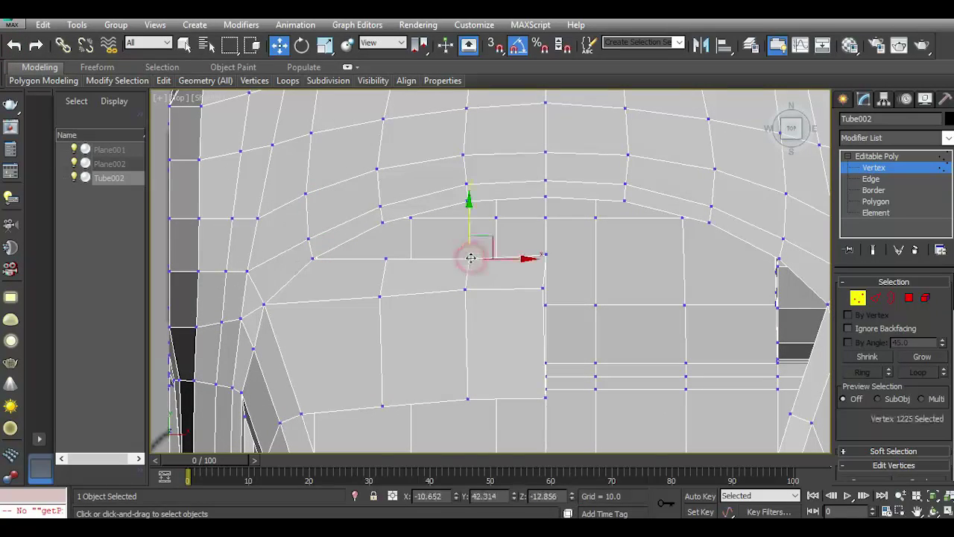
key(l)
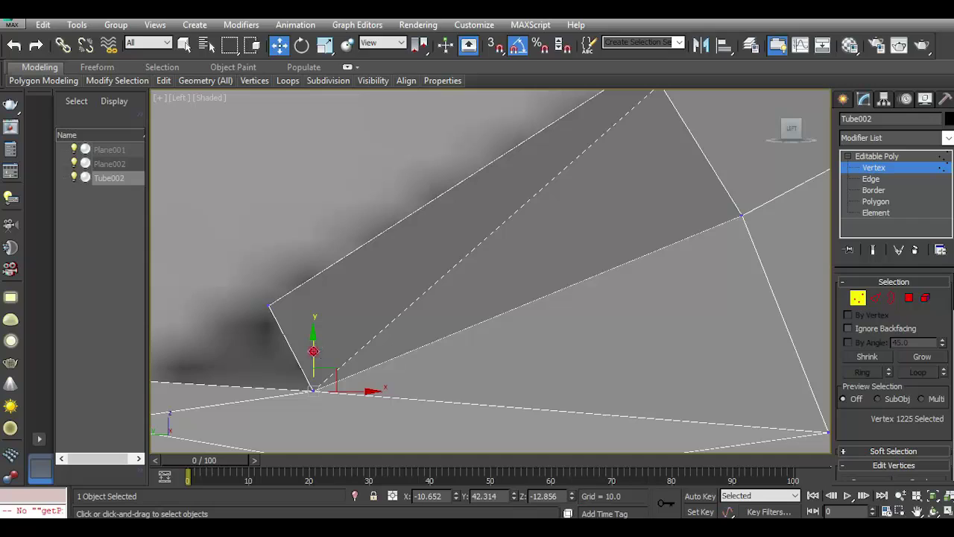
drag(373, 381, 380, 326)
scroll(390, 324, down, 3)
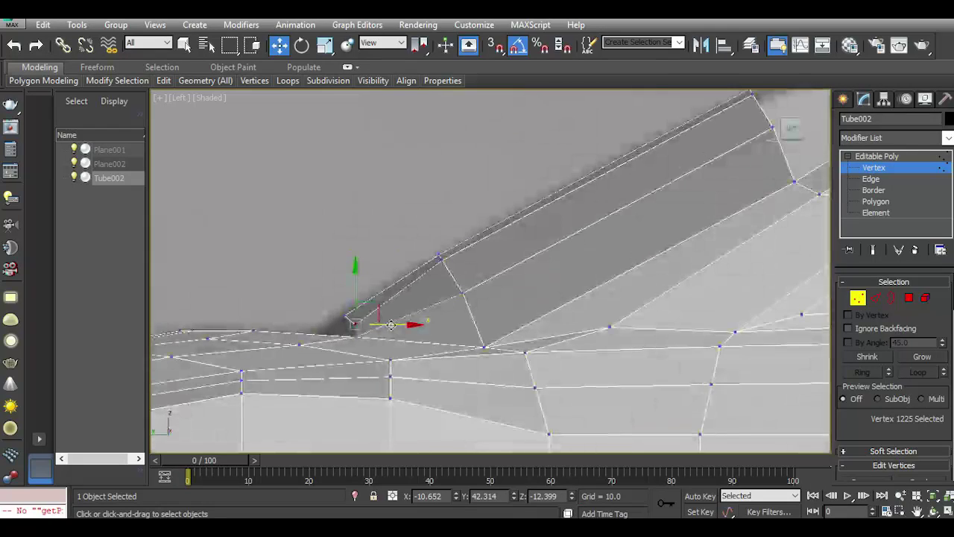
scroll(352, 316, up, 3)
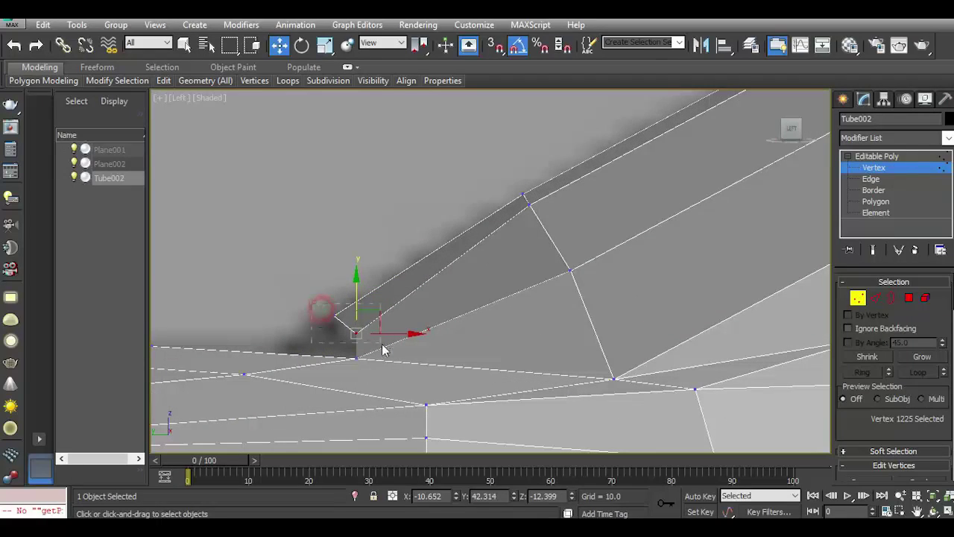
drag(382, 351, 328, 307)
drag(388, 326, 347, 313)
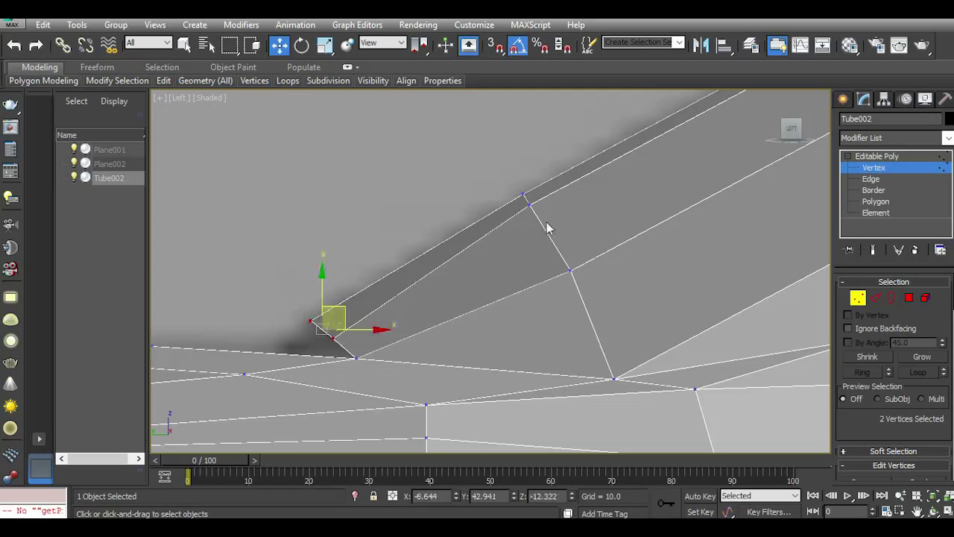
Move one vertex higher up the pillar along it and raise another vertex partway down.
click(528, 202)
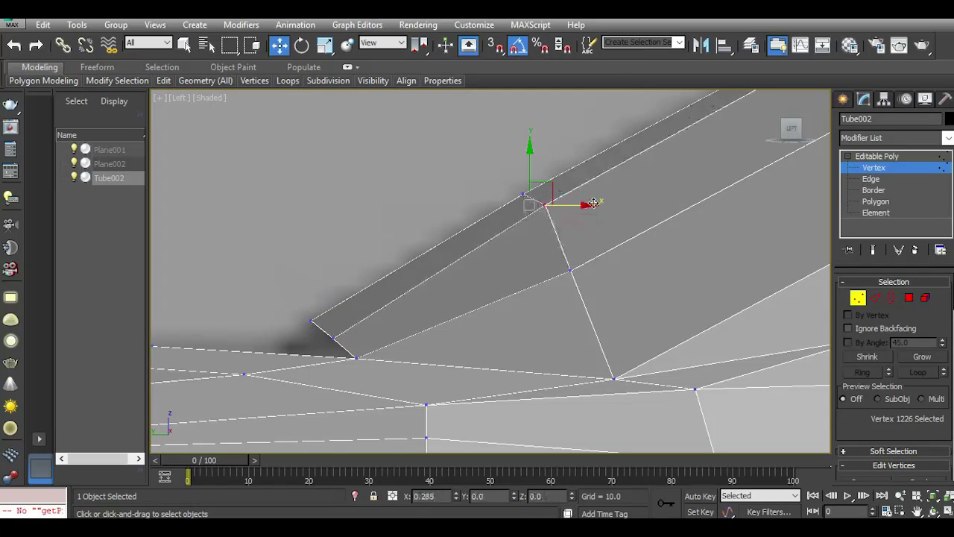
drag(576, 207, 597, 203)
click(569, 272)
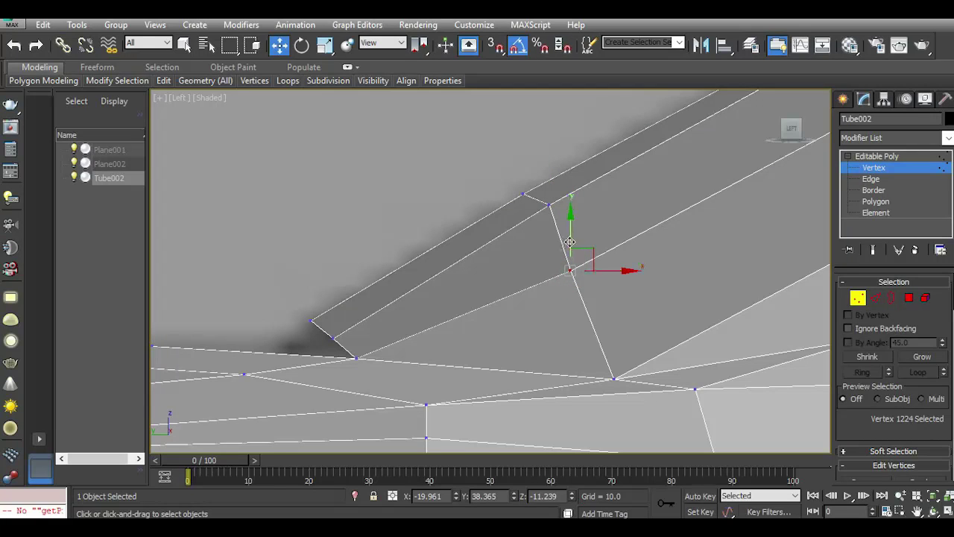
drag(569, 243, 570, 227)
scroll(483, 290, down, 2)
scroll(481, 293, down, 3)
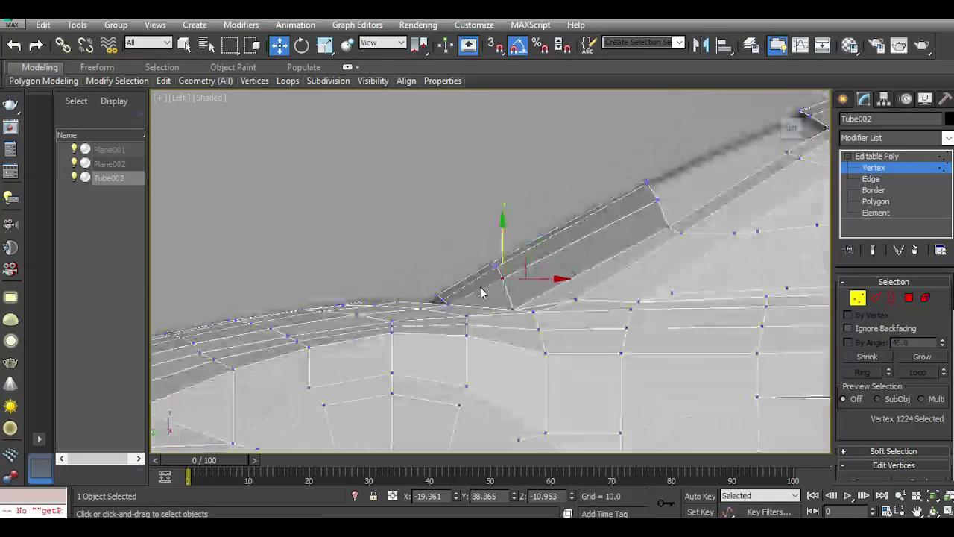
click(567, 260)
scroll(485, 321, up, 2)
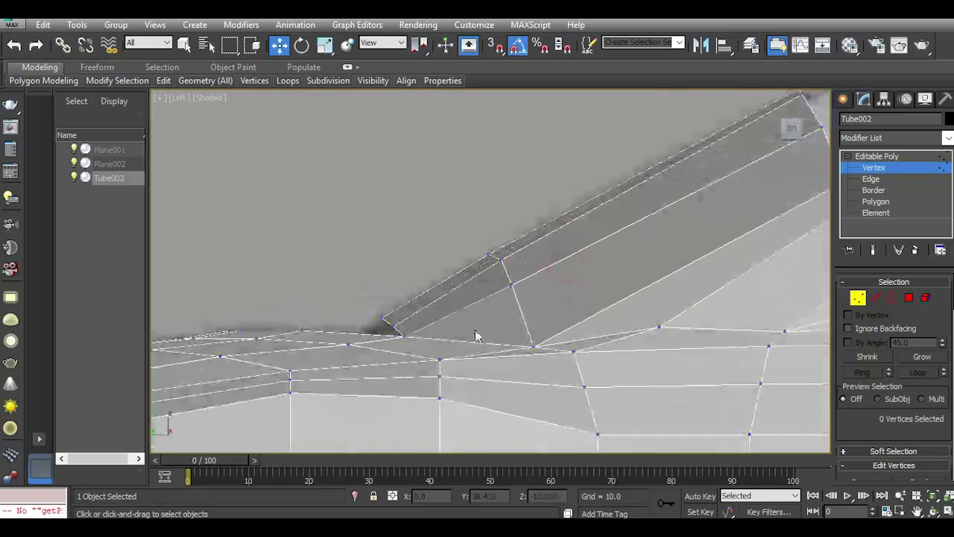
scroll(447, 331, up, 2)
scroll(406, 343, up, 2)
Fine-tune the window opening's lower corner vertex to Y 42.071, Z -12.752 using Top and Left views.
click(378, 355)
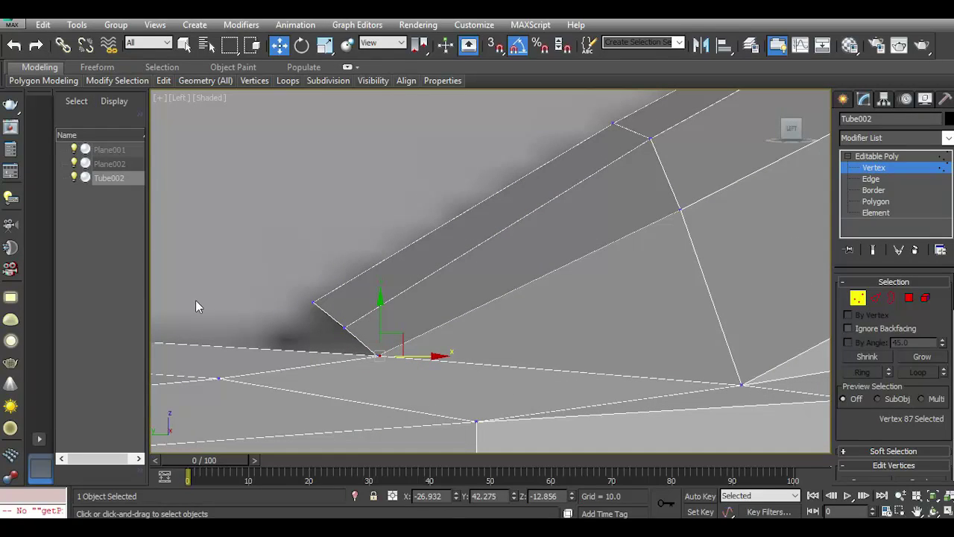
key(t)
click(386, 259)
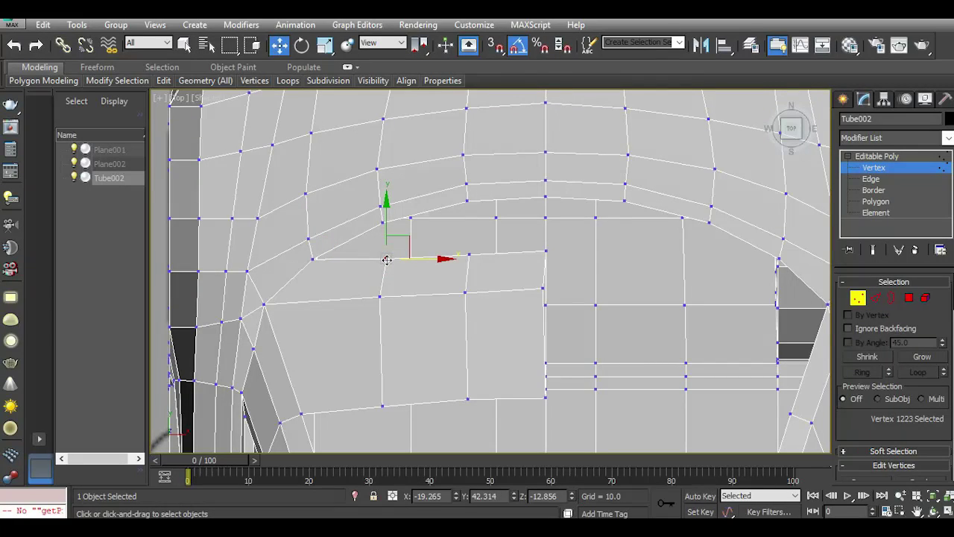
key(l)
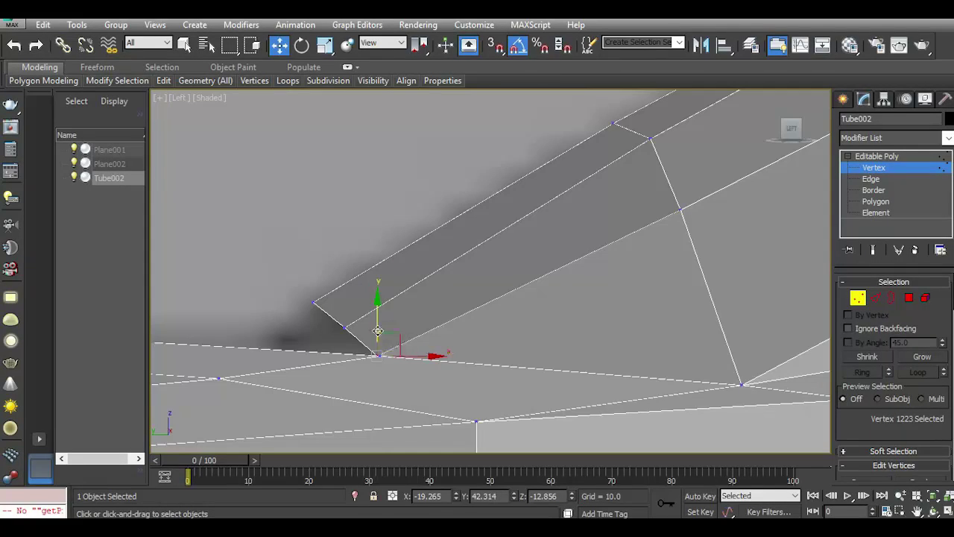
drag(380, 339, 381, 323)
scroll(382, 331, down, 3)
scroll(388, 339, down, 2)
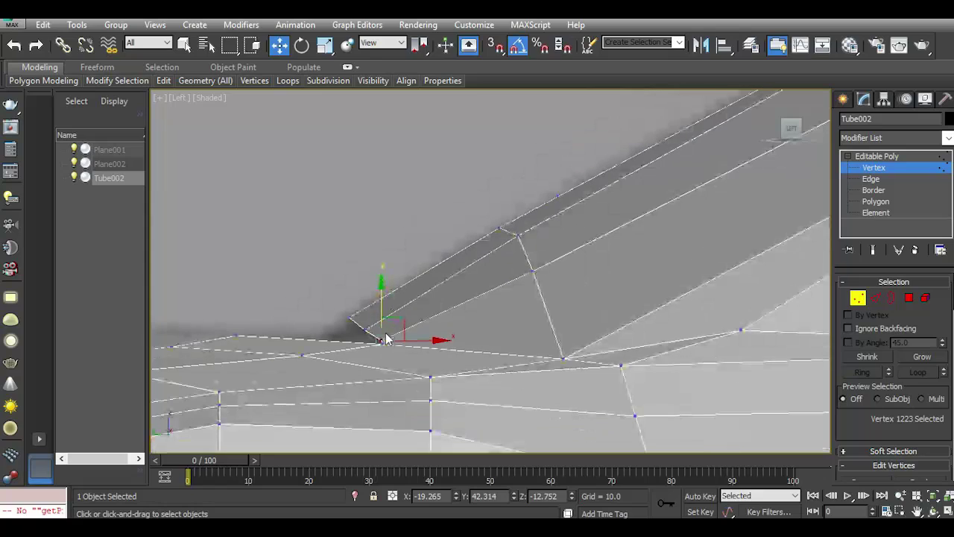
drag(421, 342, 431, 343)
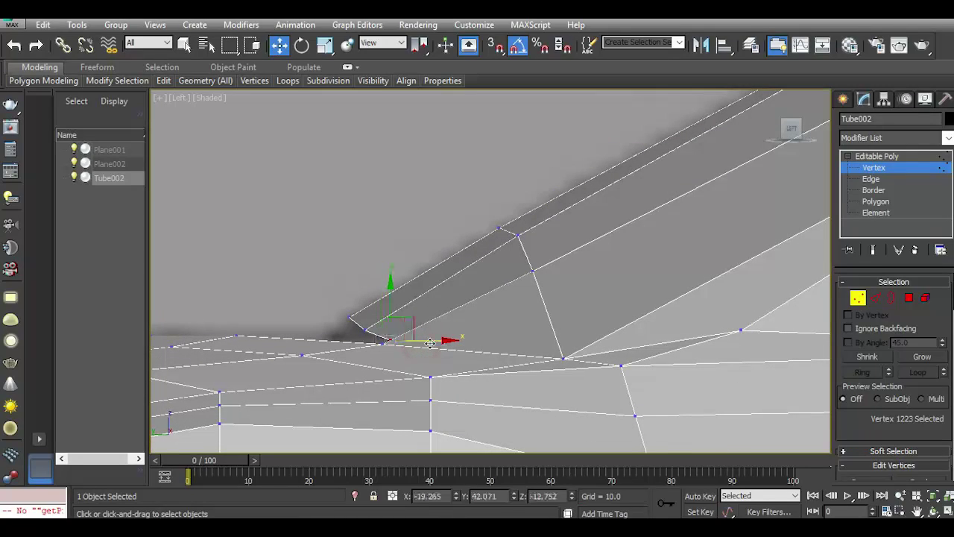
key(t)
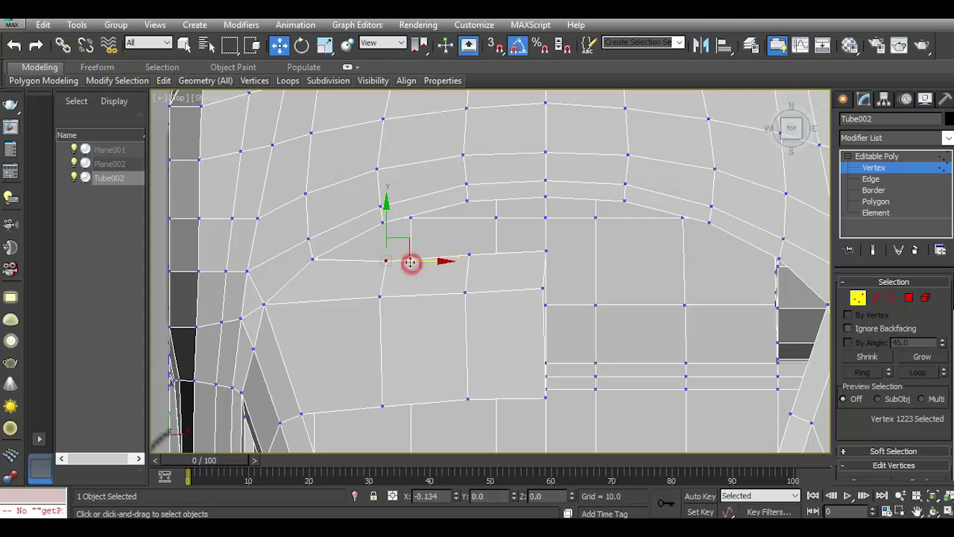
drag(407, 261, 401, 262)
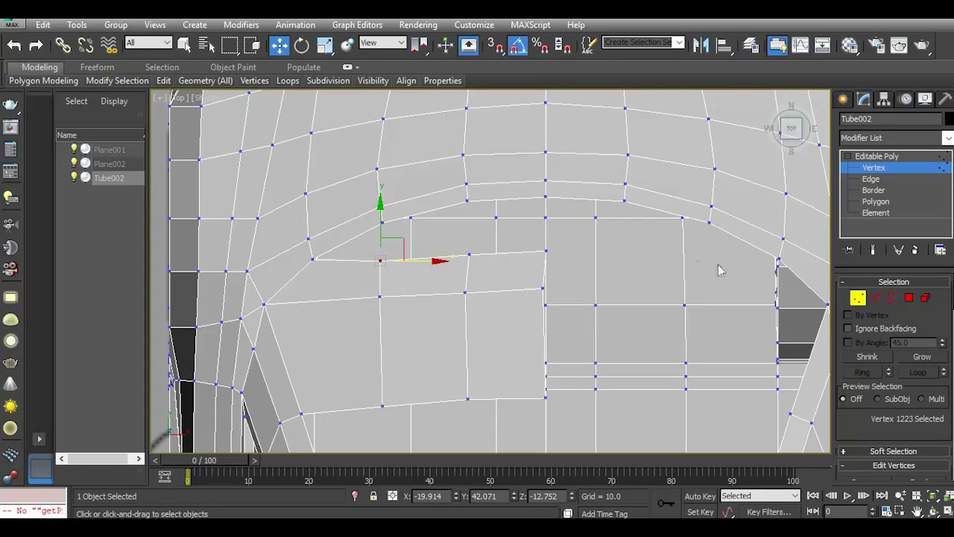
In Edge mode, select three edges beside the pillar base and extrude new faces from them.
click(880, 299)
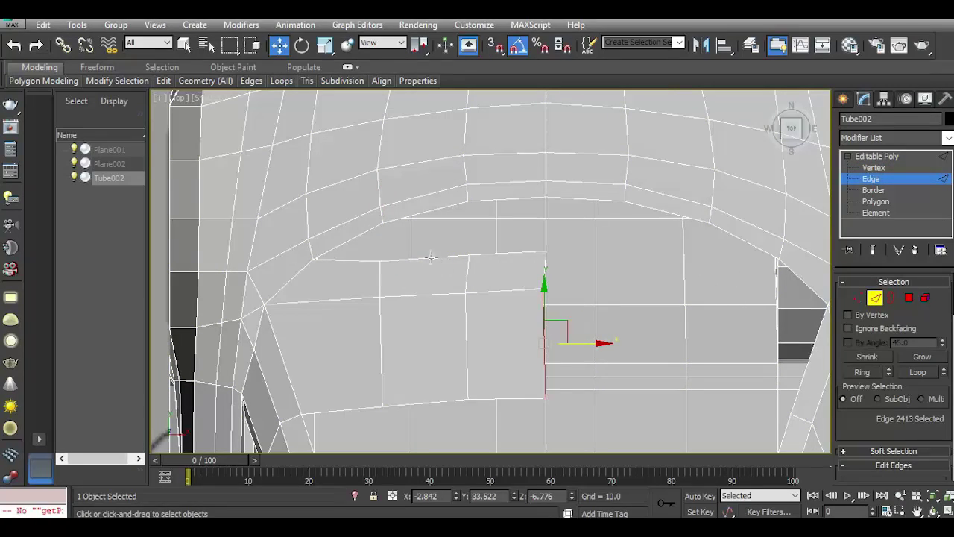
click(375, 228)
ctrl+click(434, 213)
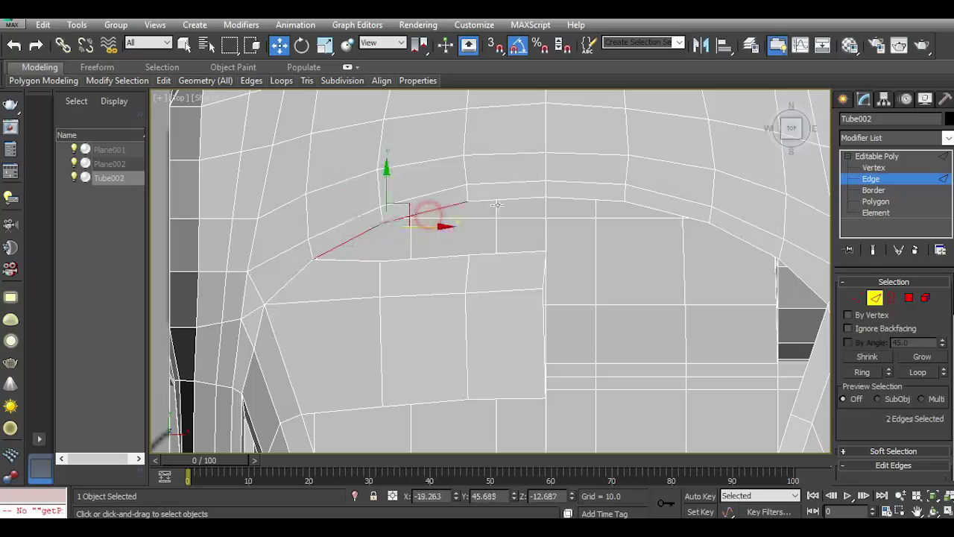
ctrl+click(498, 201)
drag(792, 126, 461, 394)
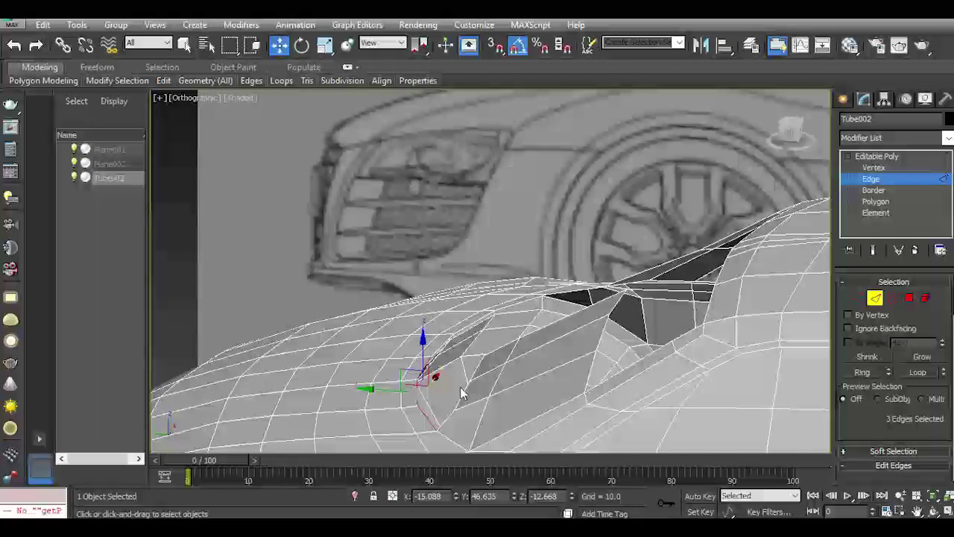
alt+middle_drag(461, 394, 472, 366)
click(476, 366)
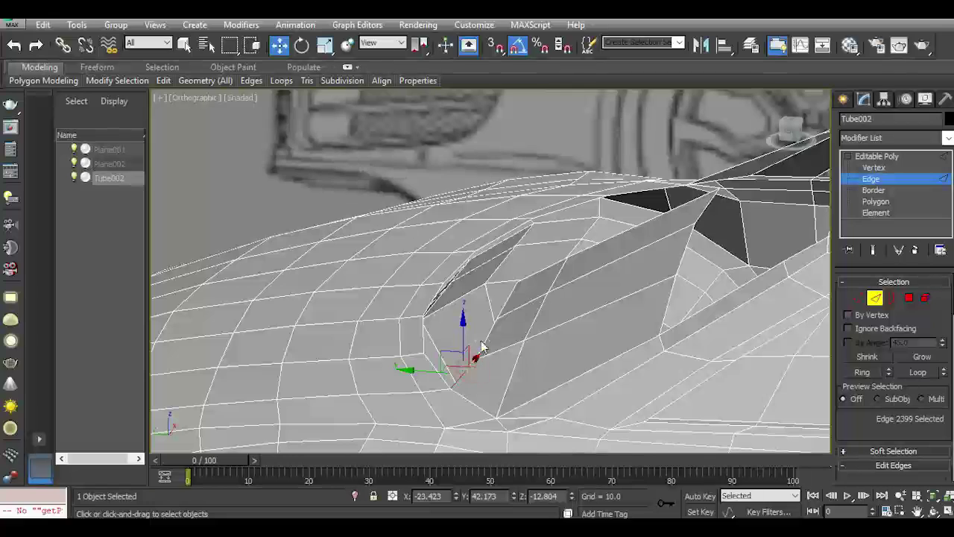
ctrl+click(488, 344)
ctrl+click(509, 297)
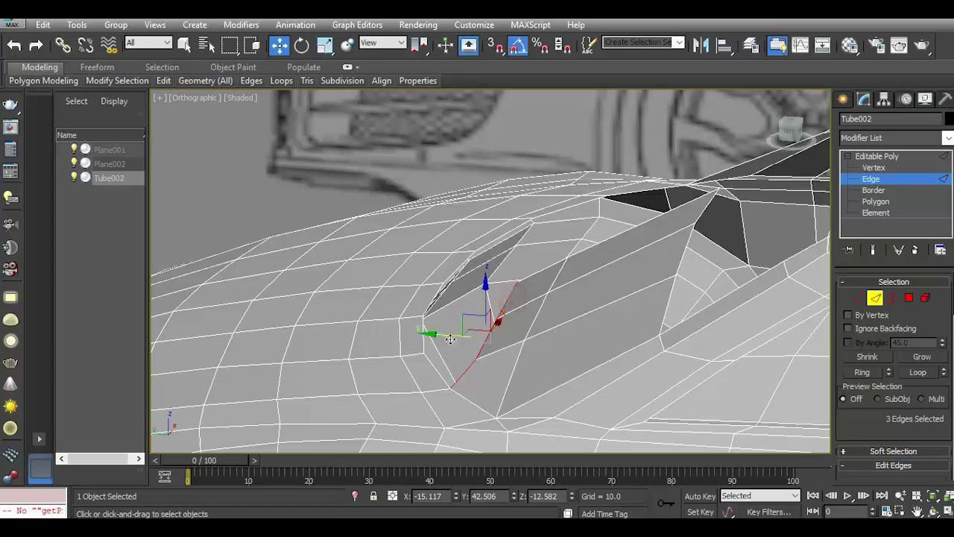
shift+drag(450, 339, 400, 313)
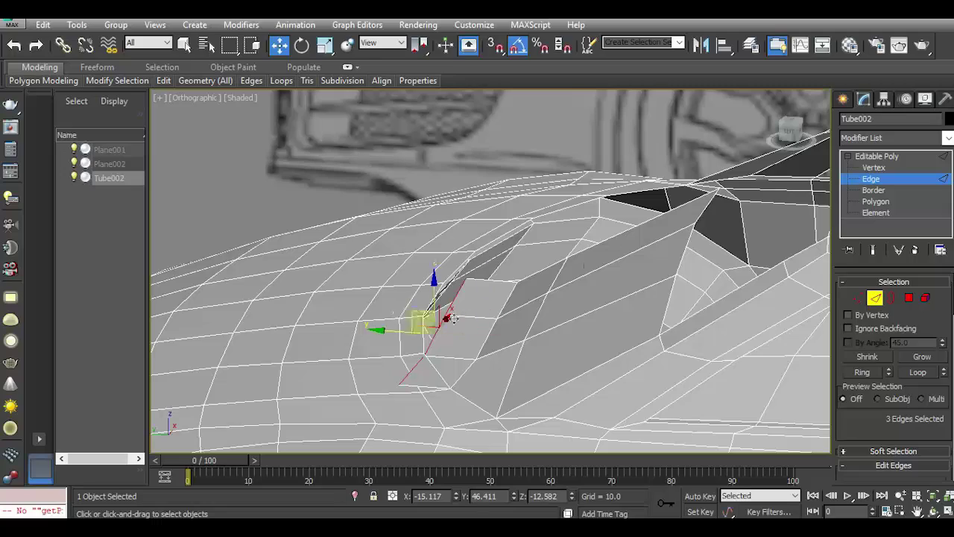
Undo that extrusion, move two edges up and right, and extrude them downward into wall faces.
drag(789, 131, 776, 141)
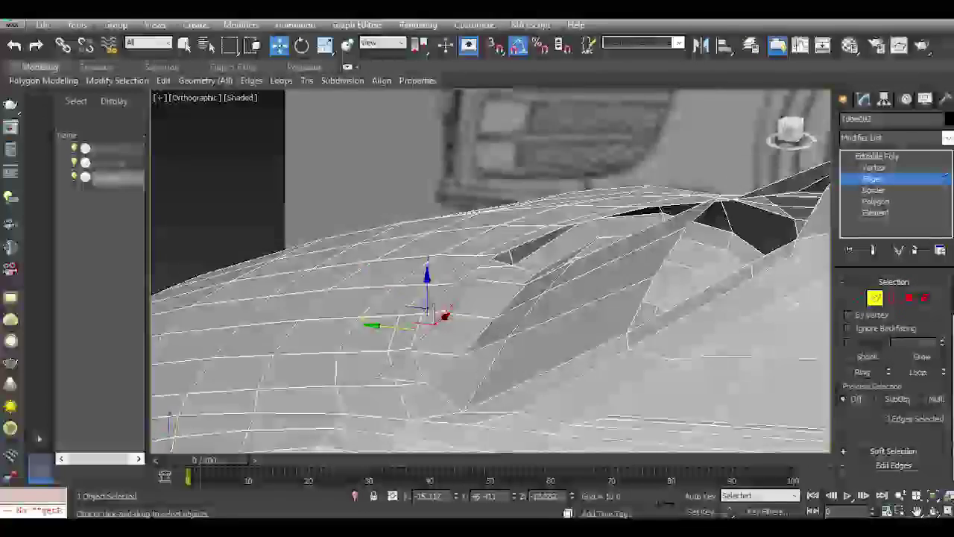
drag(789, 132, 779, 140)
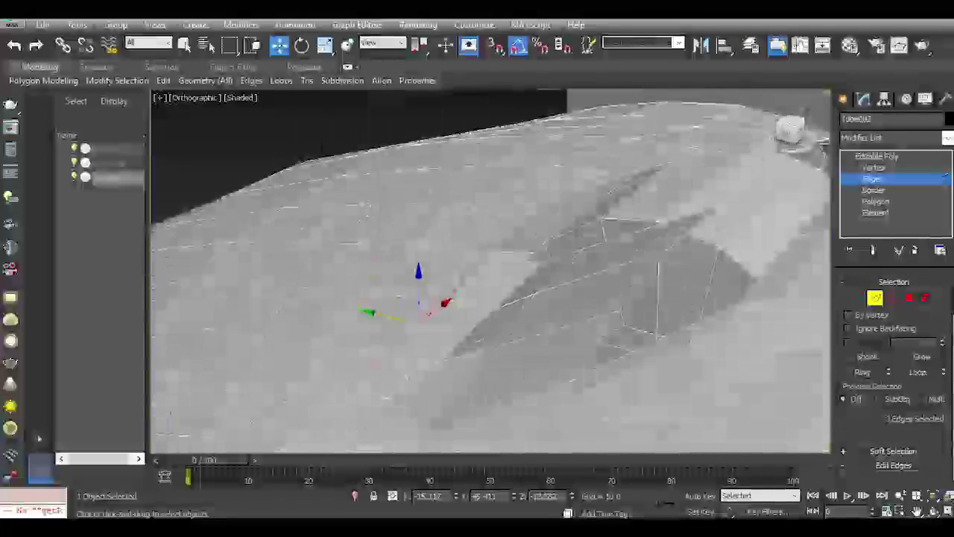
scroll(416, 373, up, 2)
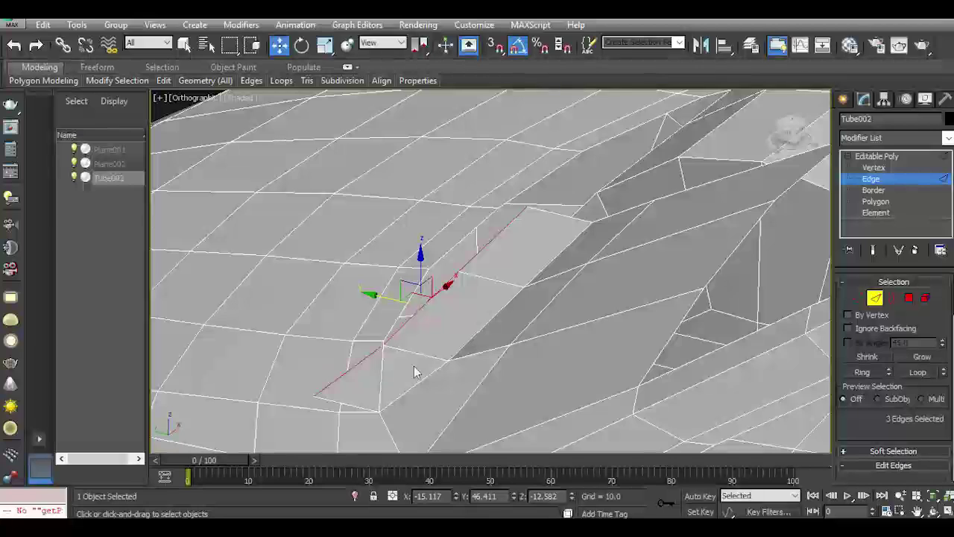
click(13, 44)
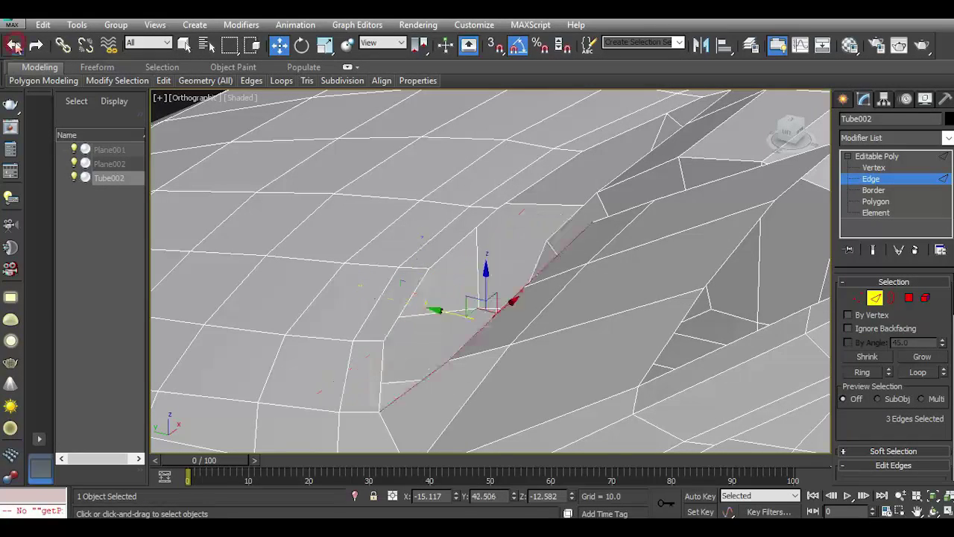
click(384, 361)
ctrl+click(406, 303)
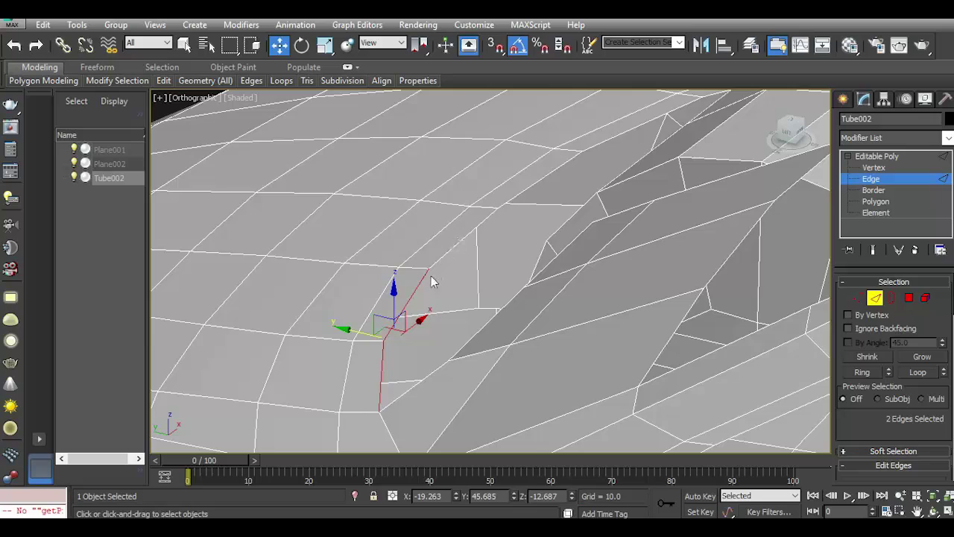
drag(418, 280, 489, 240)
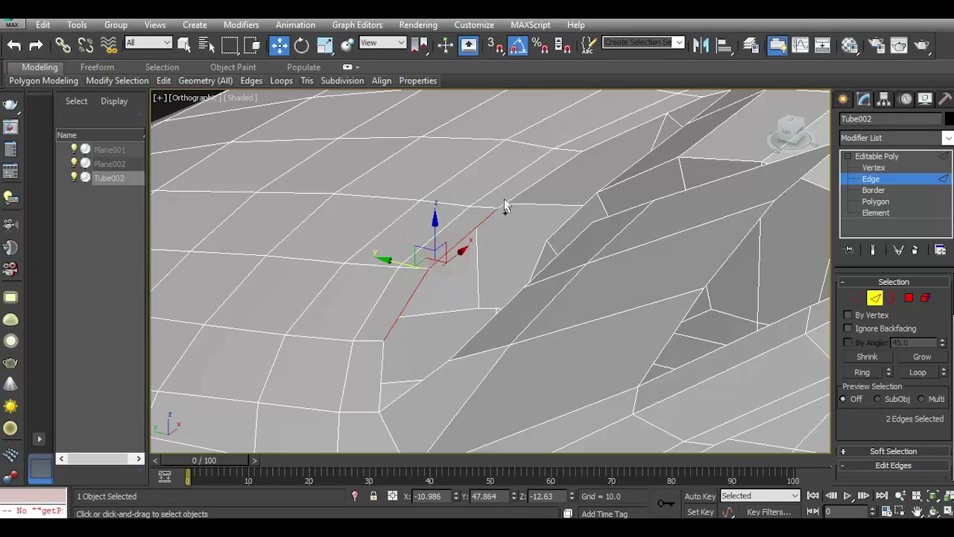
ctrl+click(505, 208)
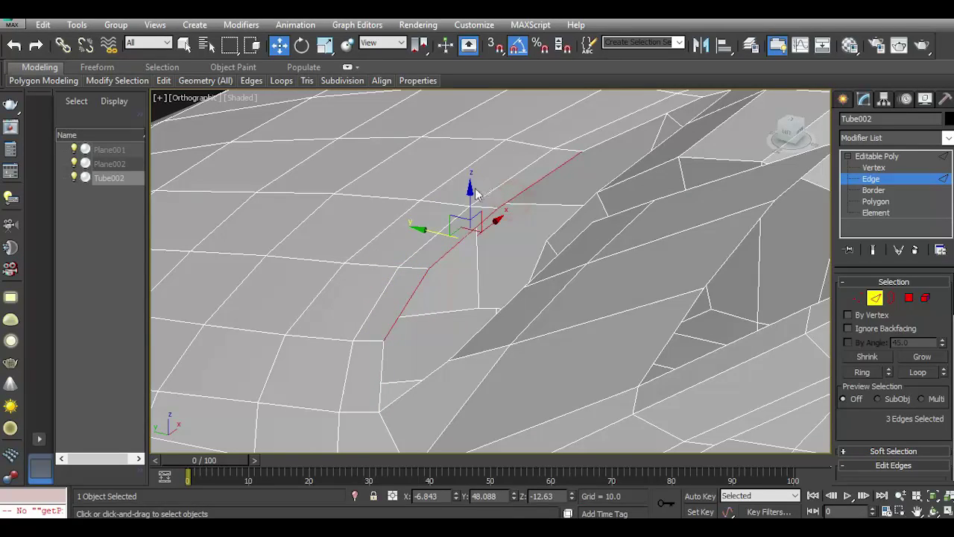
shift+drag(470, 191, 482, 225)
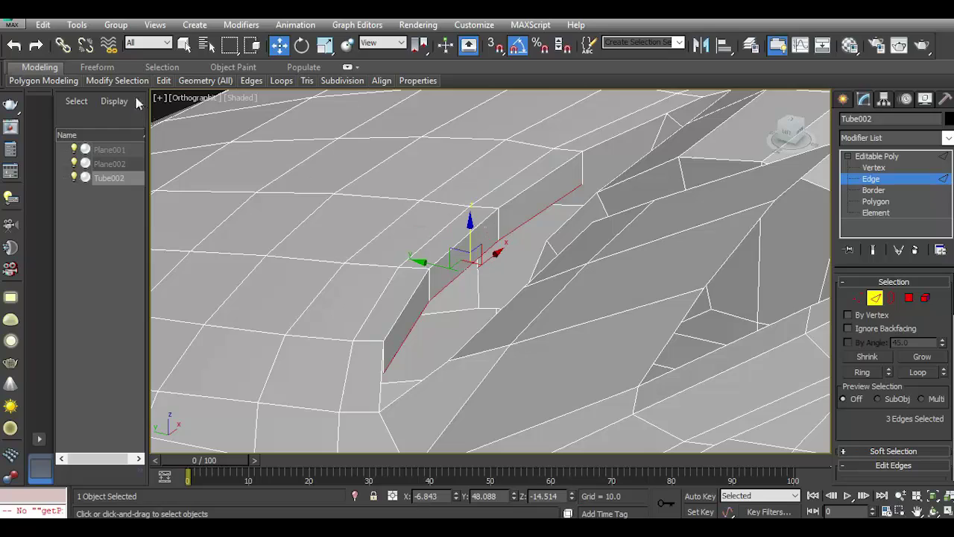
click(13, 45)
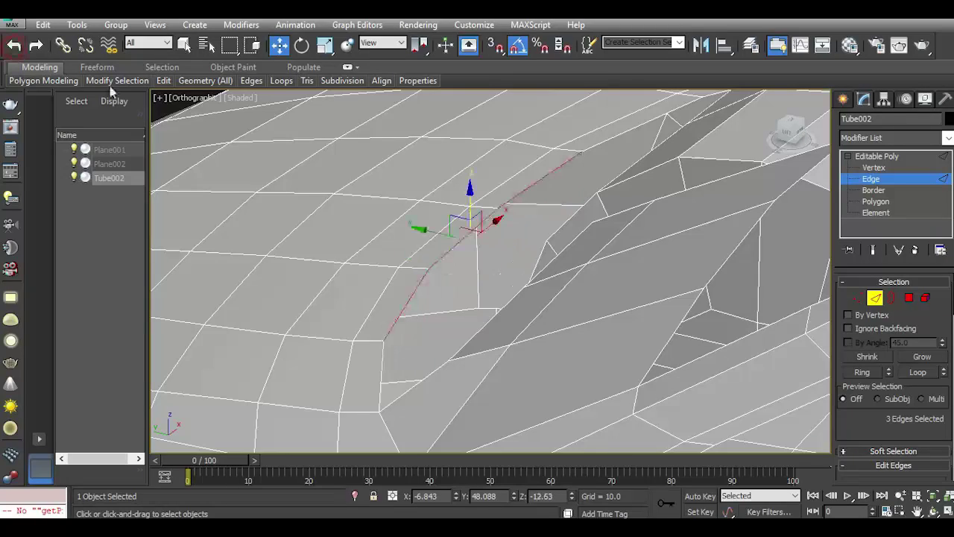
alt+click(528, 190)
shift+drag(436, 229, 438, 253)
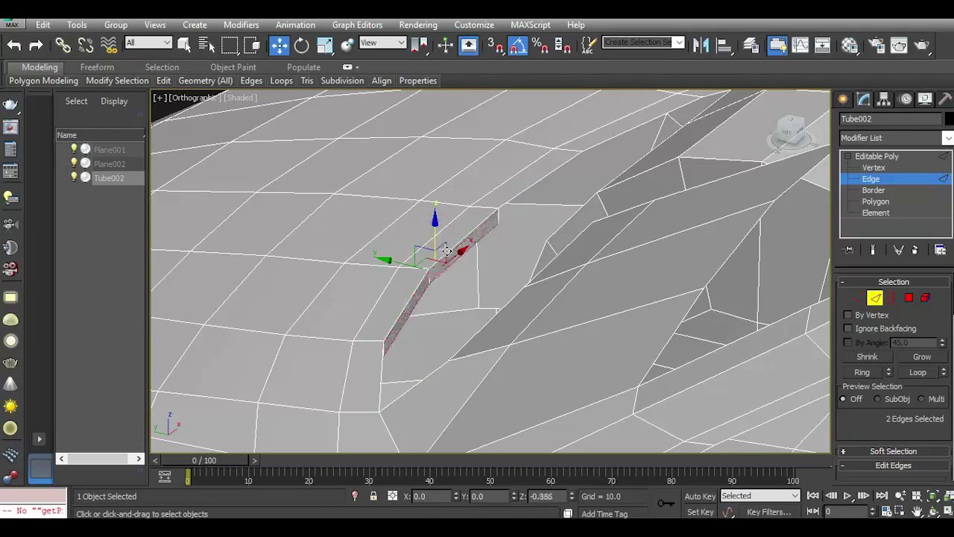
Slide two edges of the new wall sideways along X to Y 45.71, Z -12.471.
drag(787, 139, 792, 138)
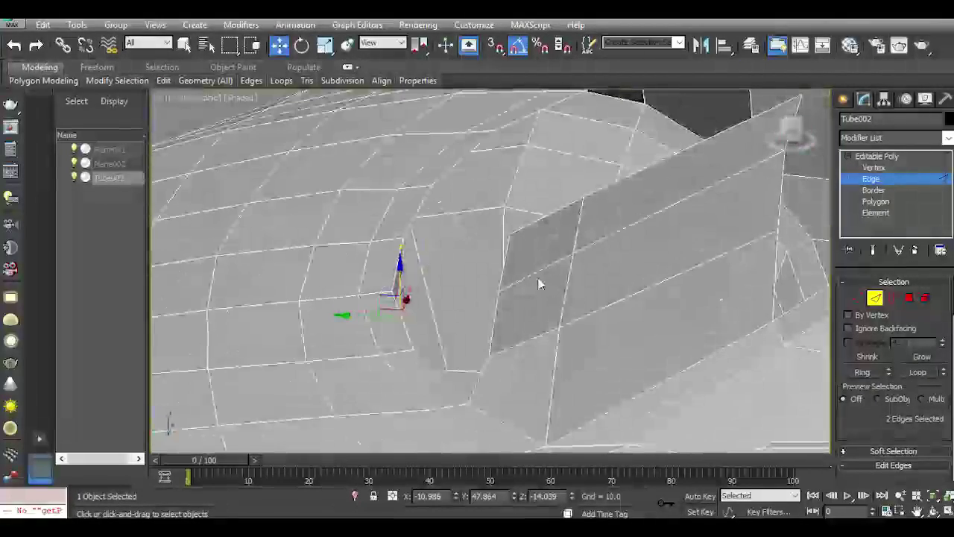
click(490, 304)
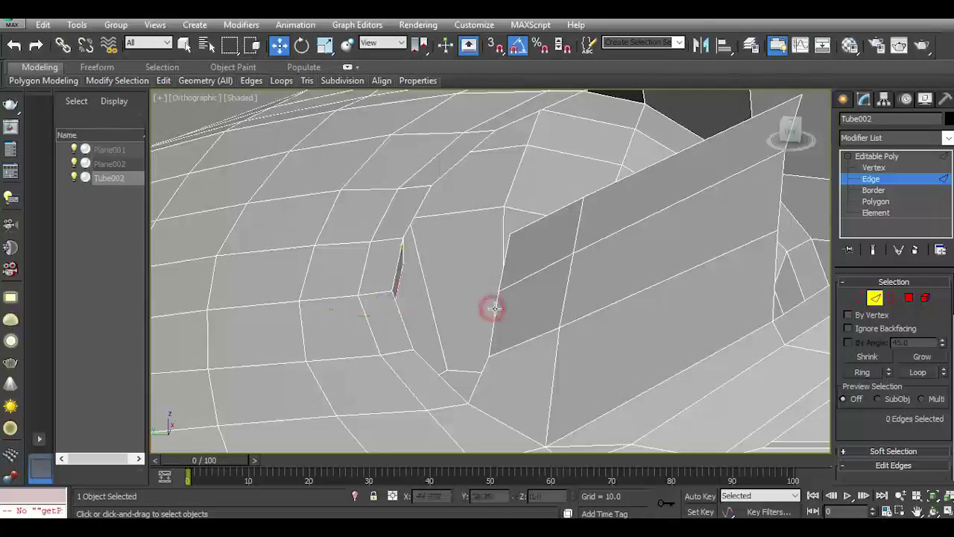
ctrl+click(506, 266)
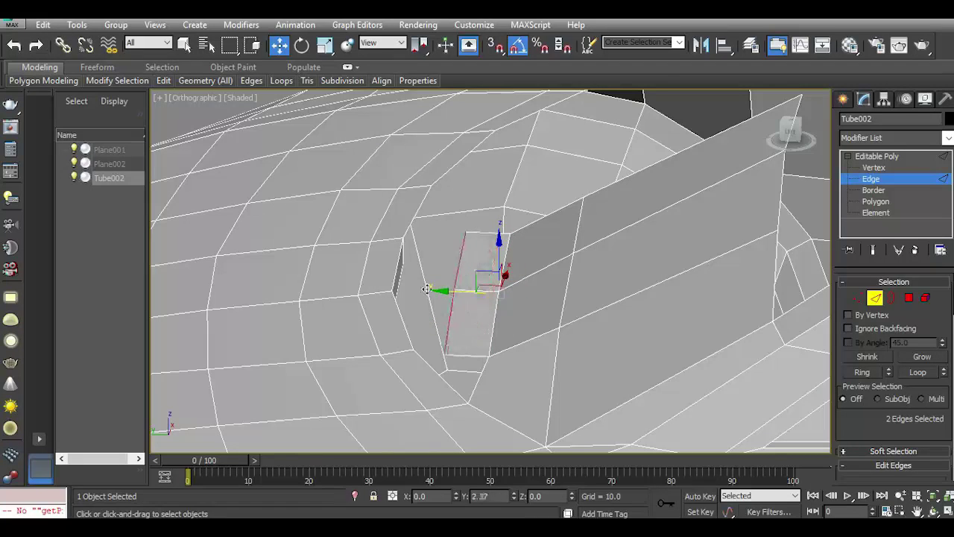
drag(427, 289, 425, 281)
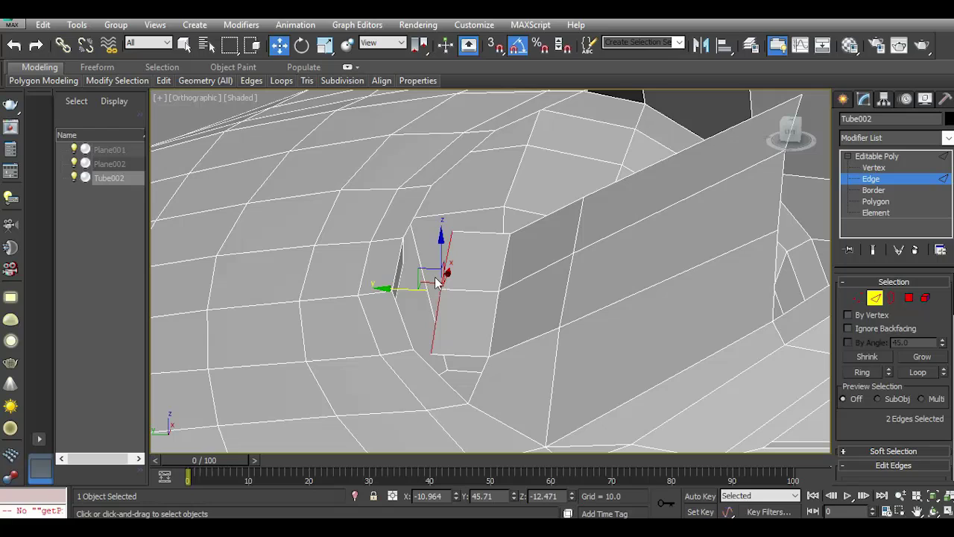
drag(792, 134, 782, 140)
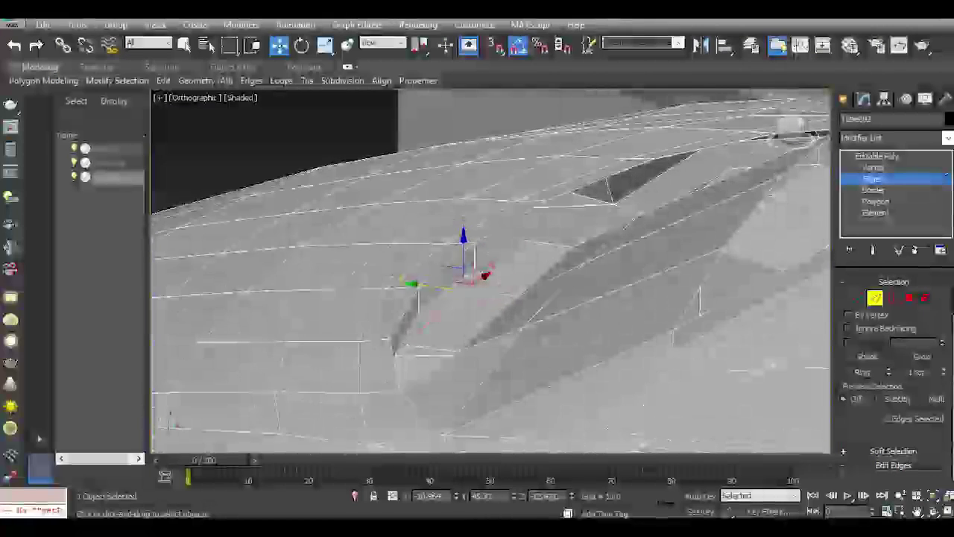
key(z)
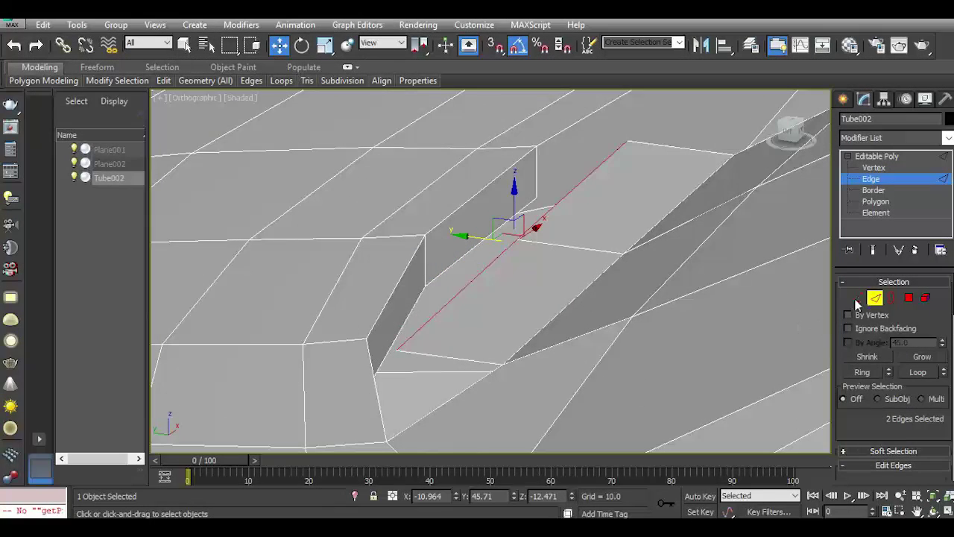
click(859, 298)
Target Weld three stray vertices around the opening into their neighbouring vertices.
click(583, 267)
right_click(582, 266)
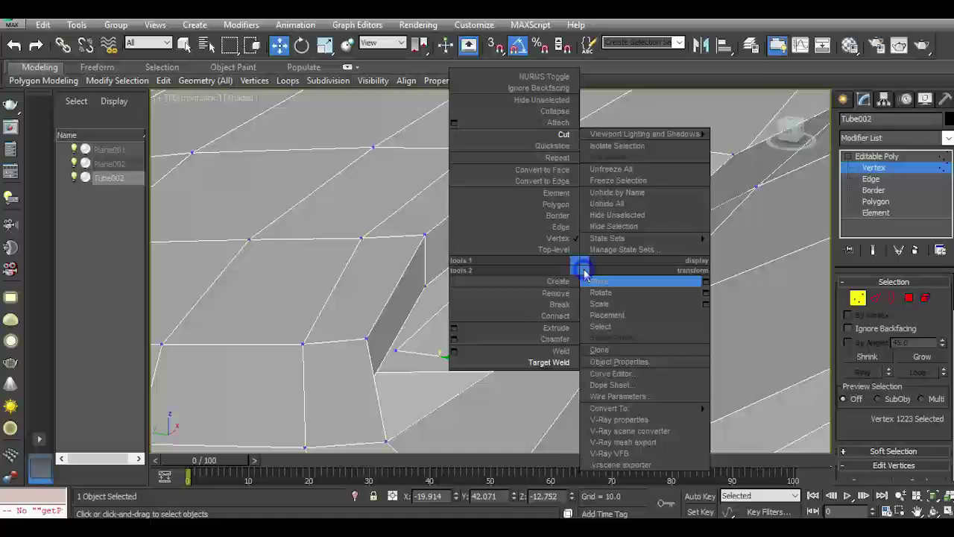
click(558, 363)
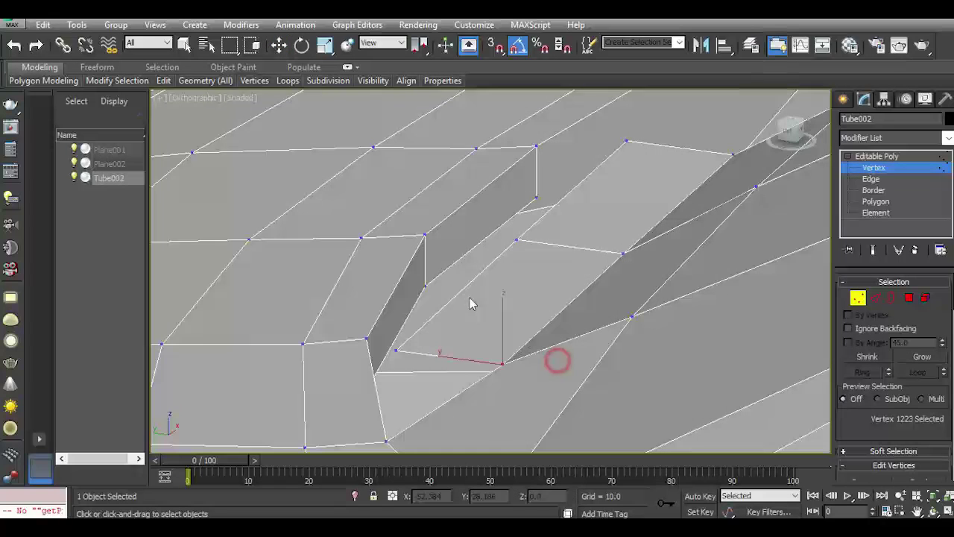
click(519, 239)
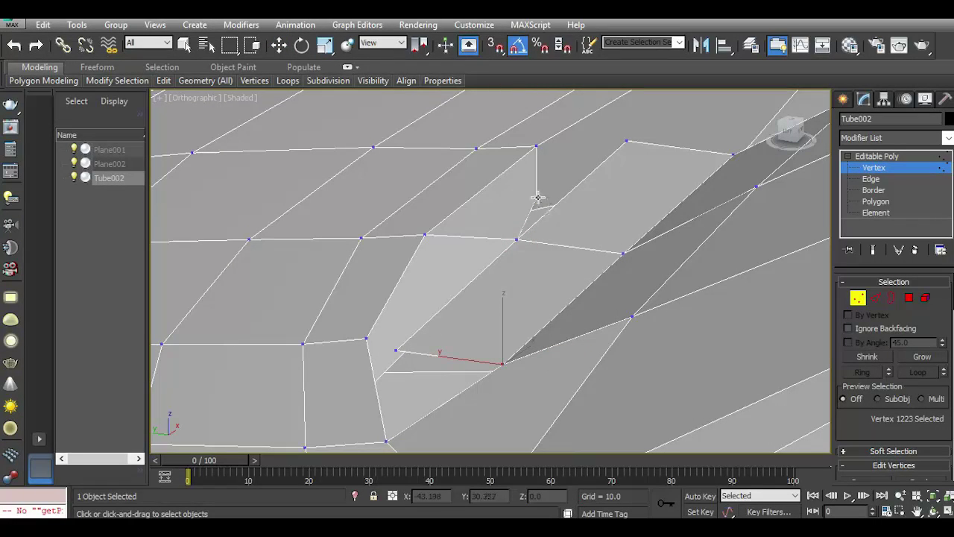
click(627, 140)
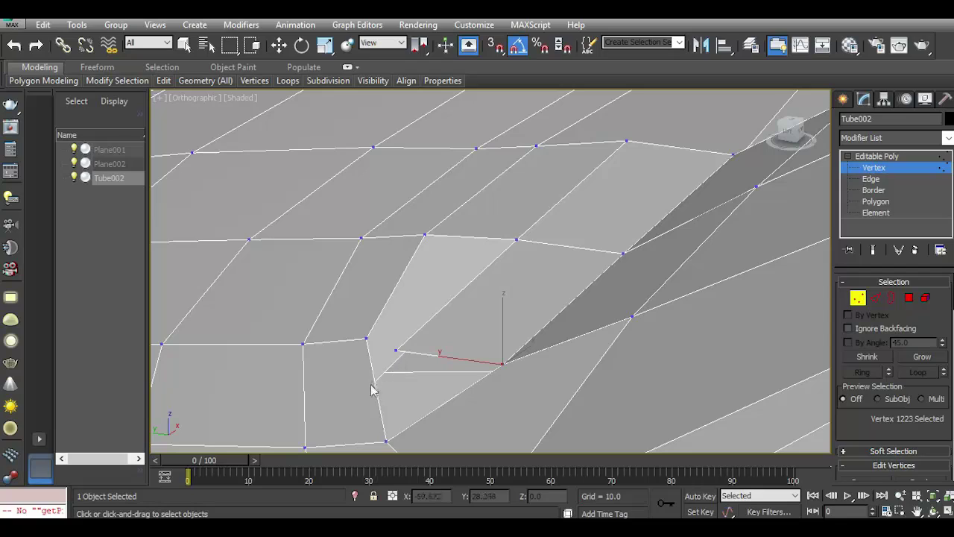
click(396, 352)
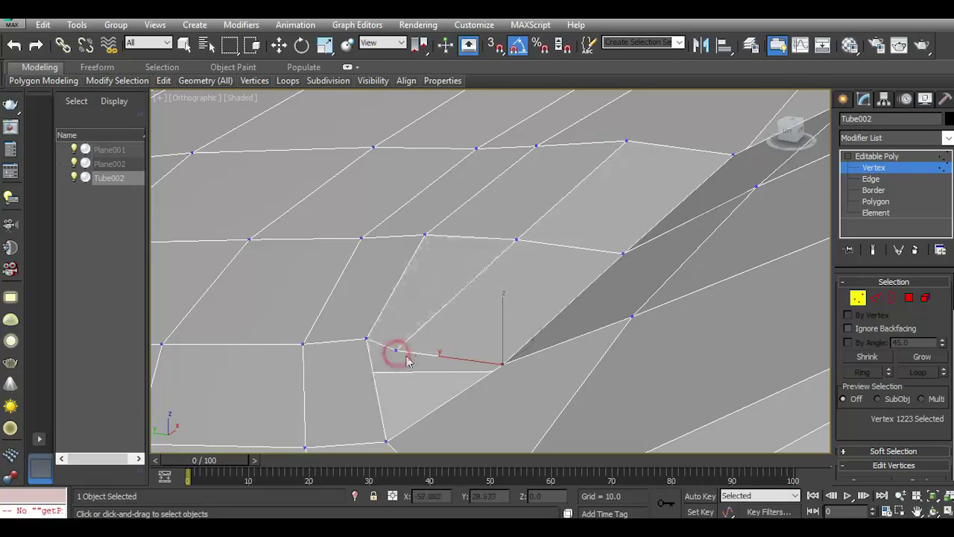
scroll(458, 312, down, 3)
key(w)
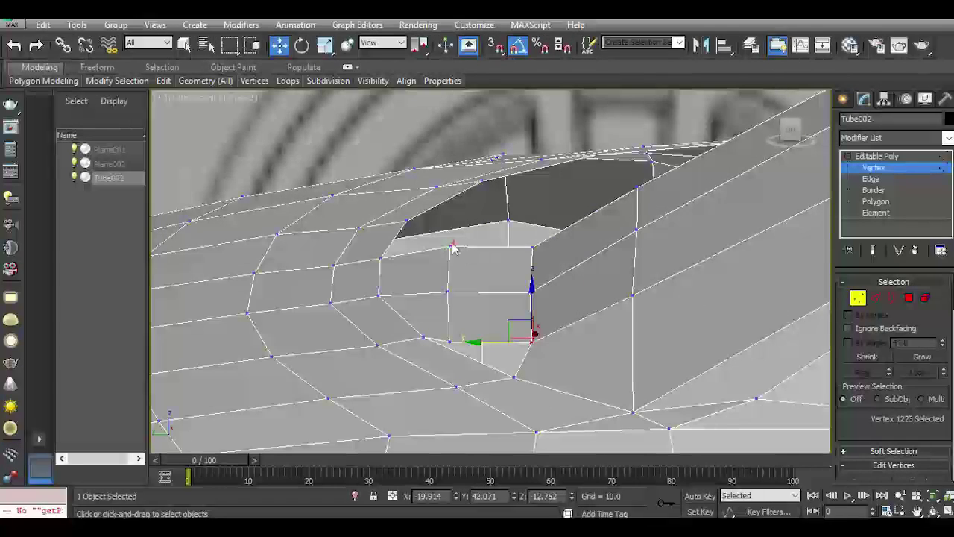
Lower a column of three vertices and nudge the pillar-base vertex to Y 44.305, Z -13.537.
click(451, 246)
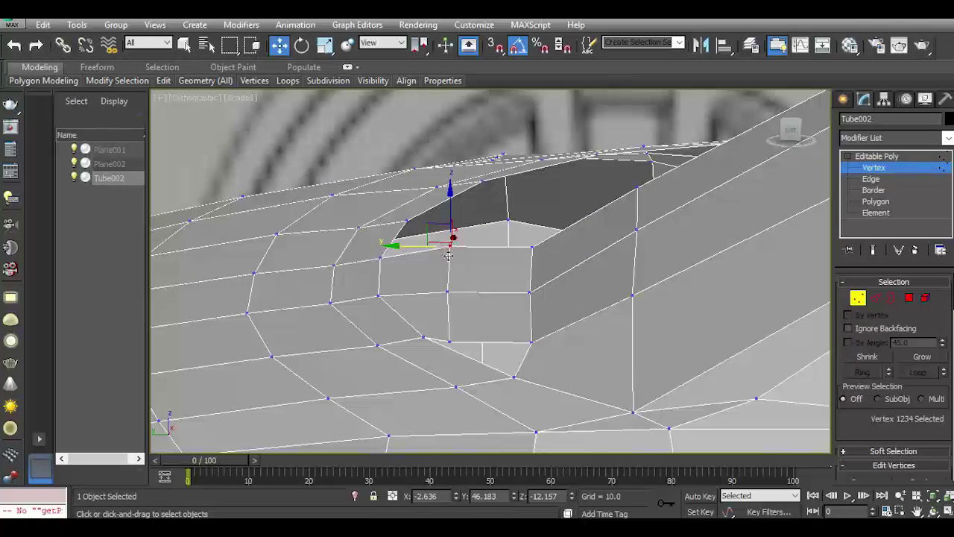
ctrl+click(450, 290)
ctrl+click(450, 341)
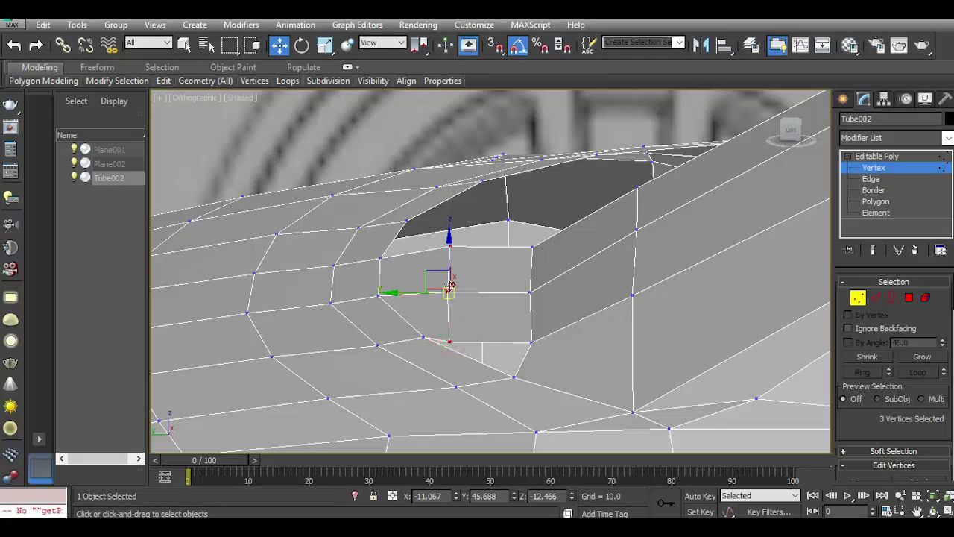
drag(448, 249, 457, 271)
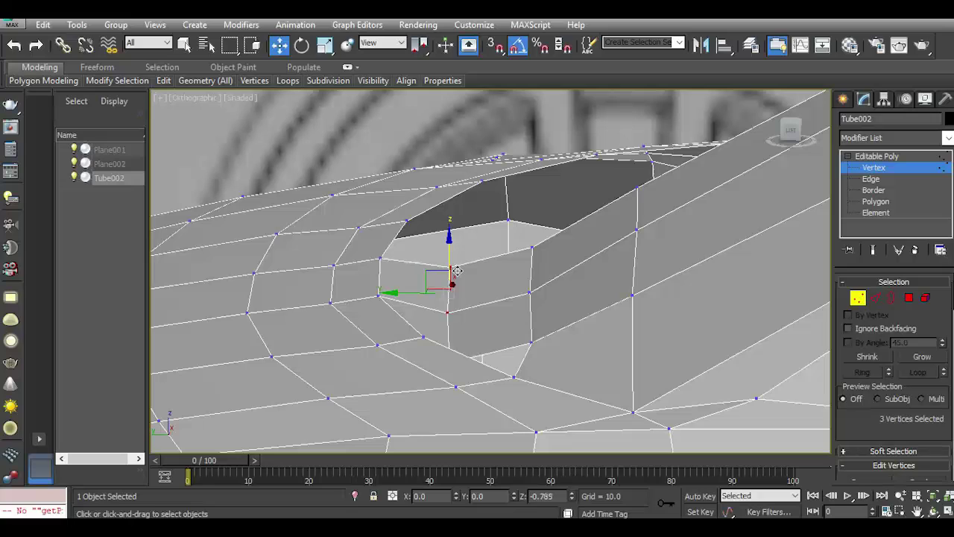
click(792, 129)
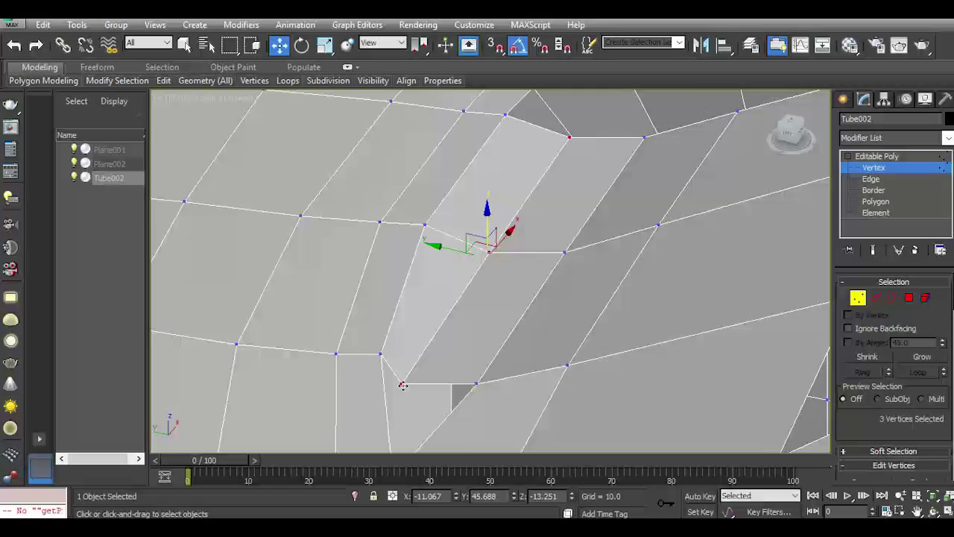
click(399, 382)
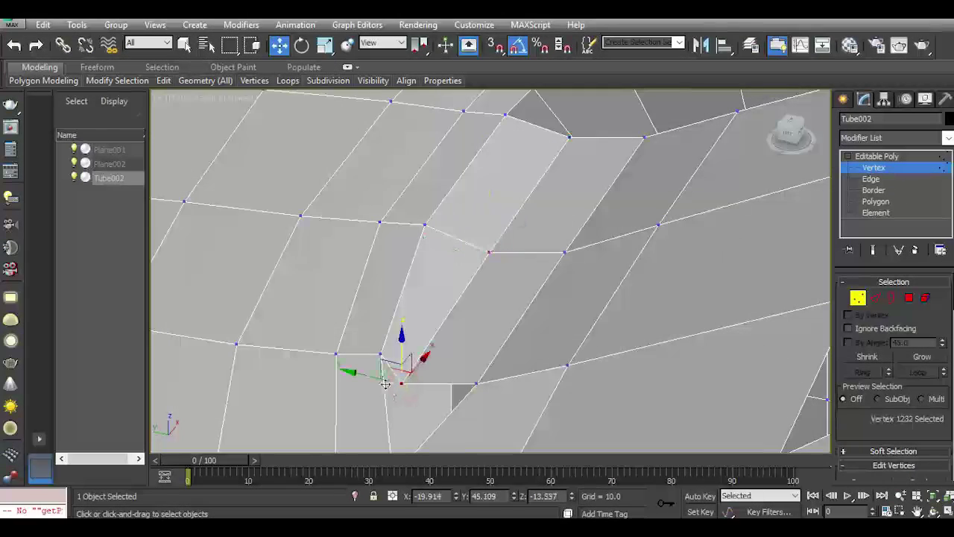
mouse_move(390, 376)
mouse_down()
mouse_move(380, 378)
mouse_move(472, 293)
mouse_up()
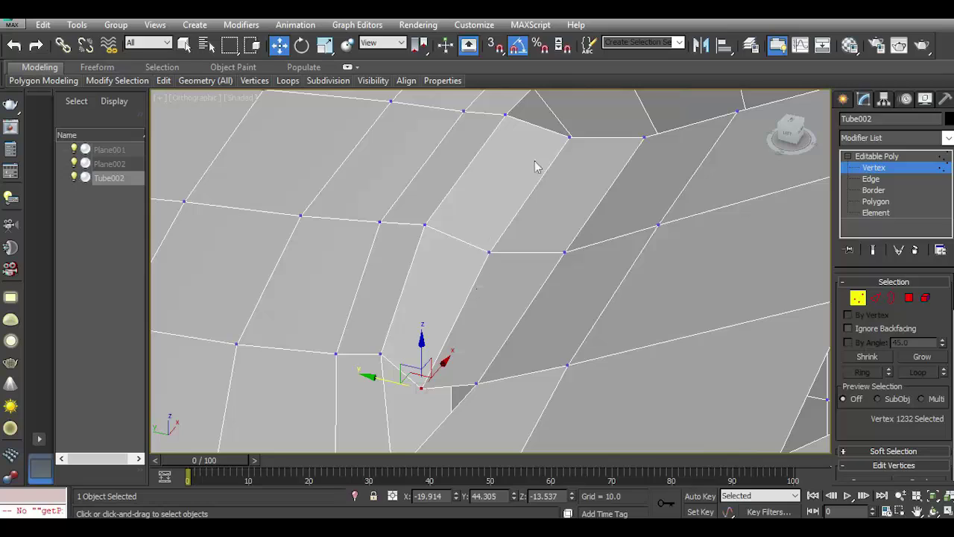
scroll(486, 205, down, 3)
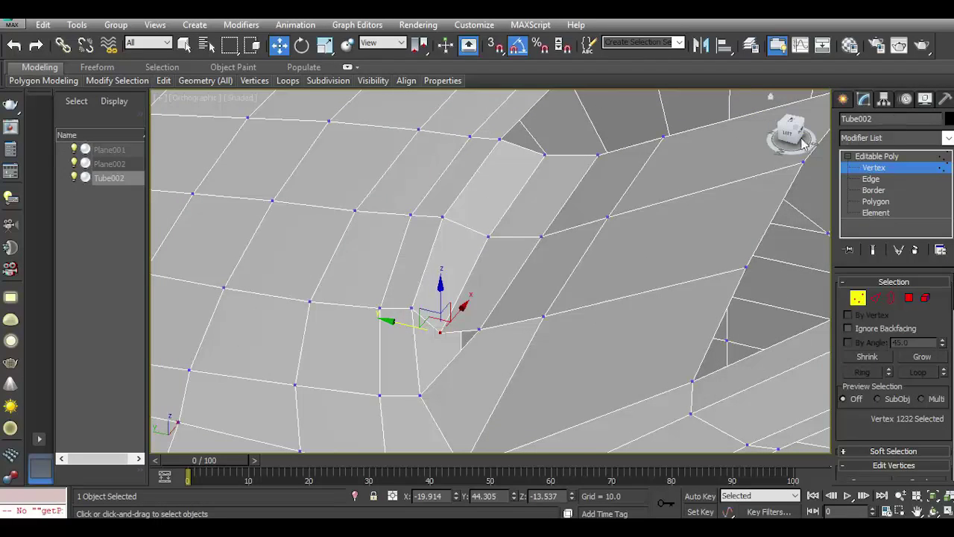
drag(804, 144, 790, 149)
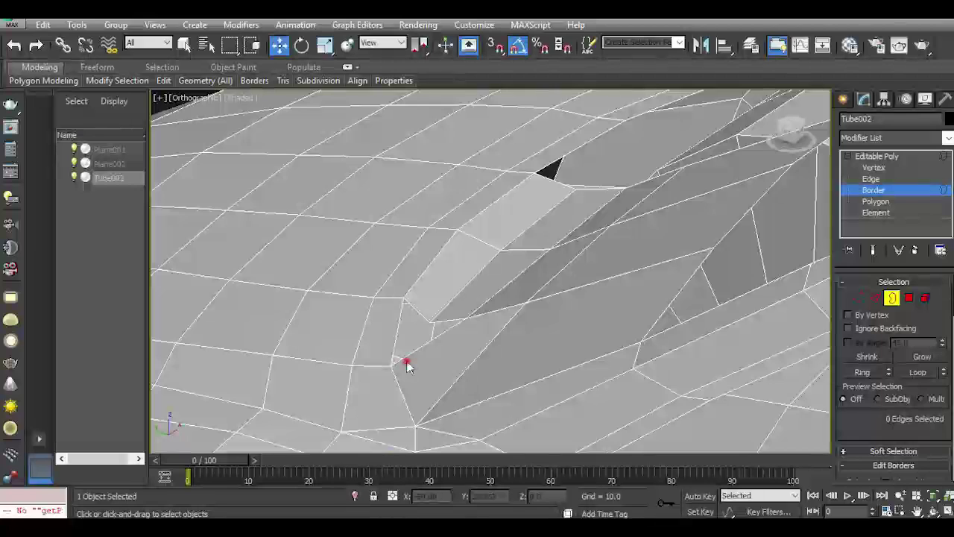
Select the two crease vertices by the pillar, revert the last change, and return Tube002 to object level.
click(405, 360)
scroll(908, 410, down, 3)
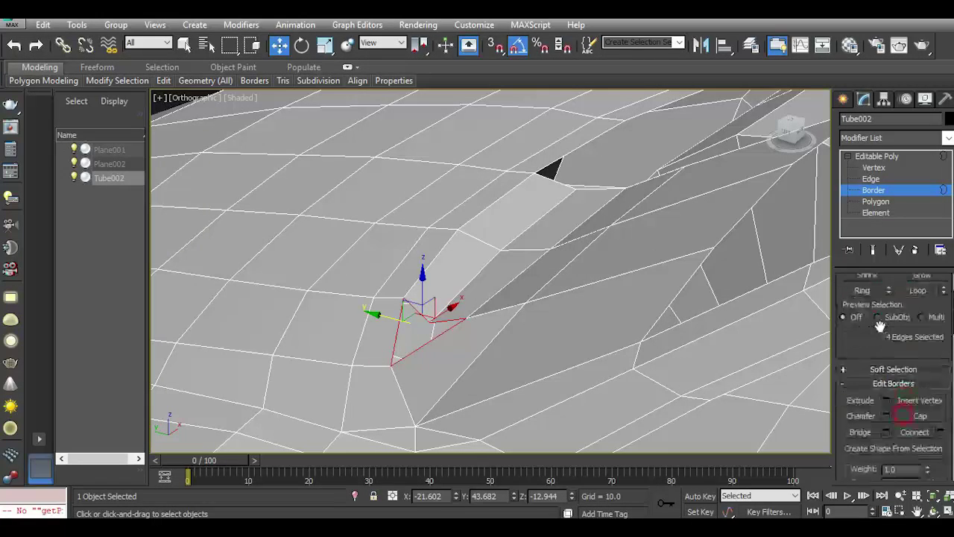
click(887, 167)
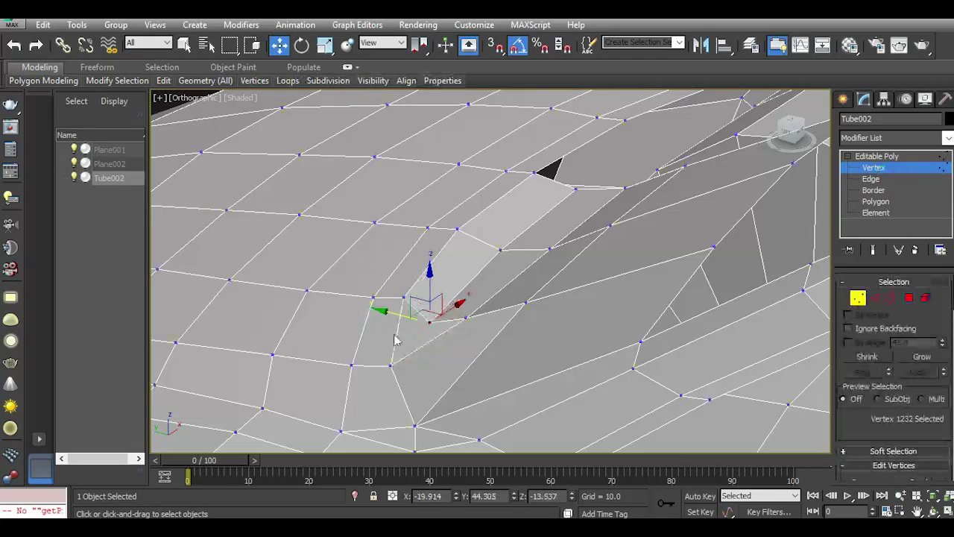
ctrl+click(392, 366)
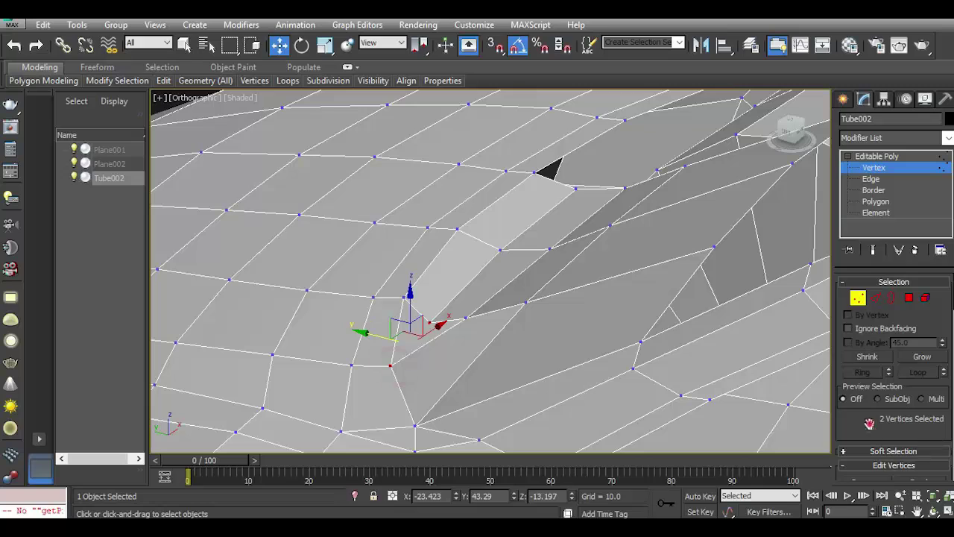
scroll(880, 429, down, 3)
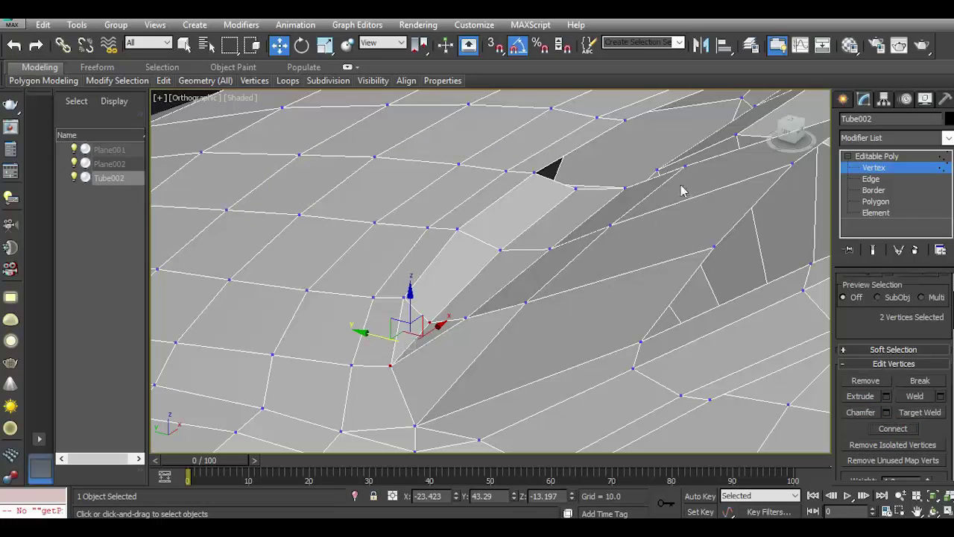
scroll(402, 328, up, 5)
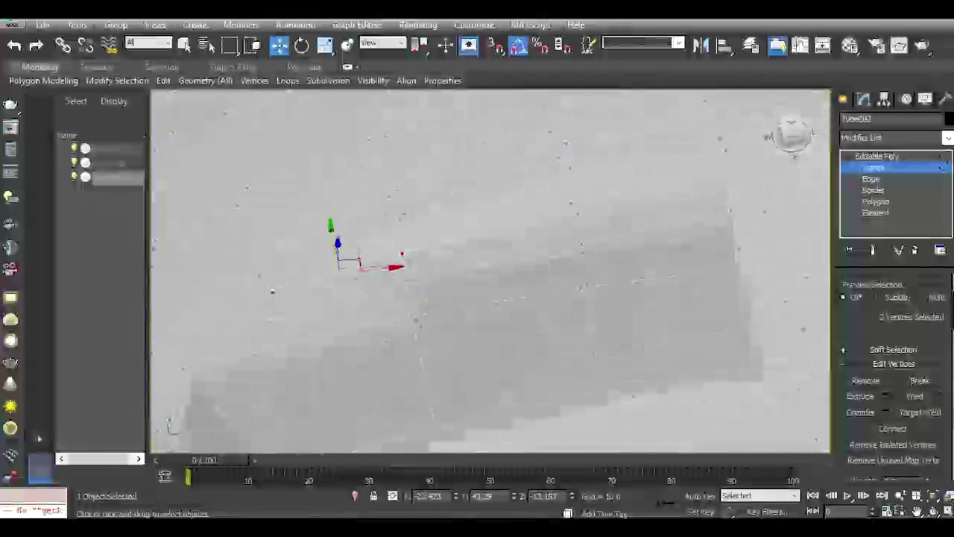
scroll(432, 298, up, 2)
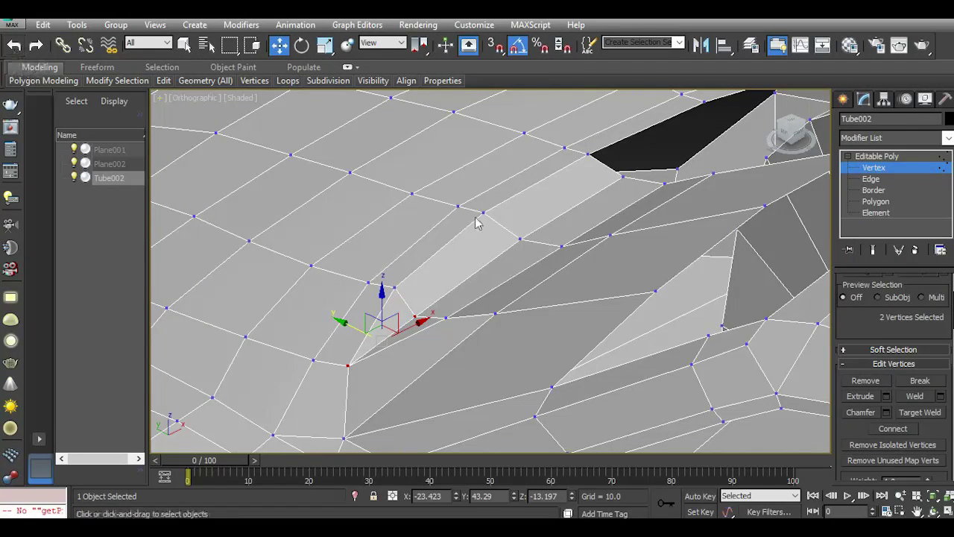
click(11, 51)
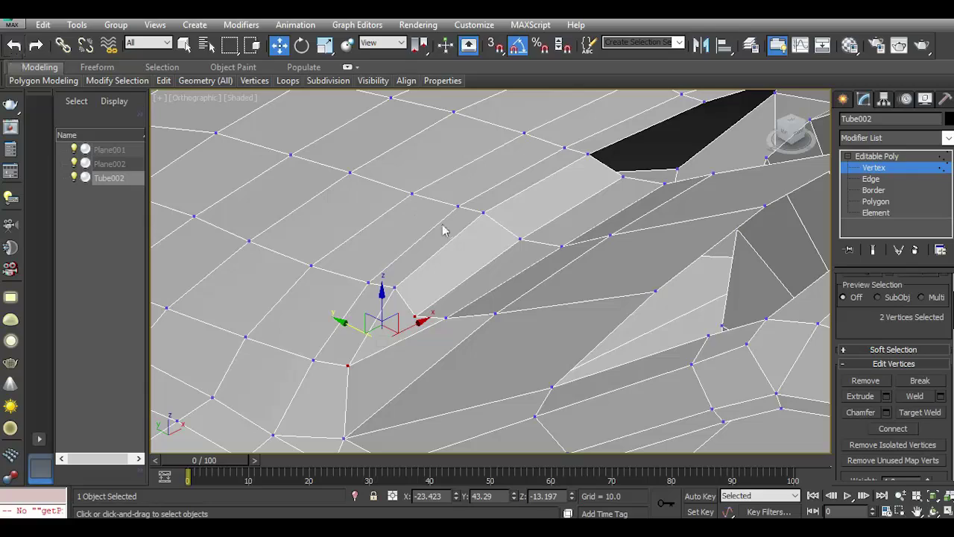
alt+middle_drag(442, 237, 522, 216)
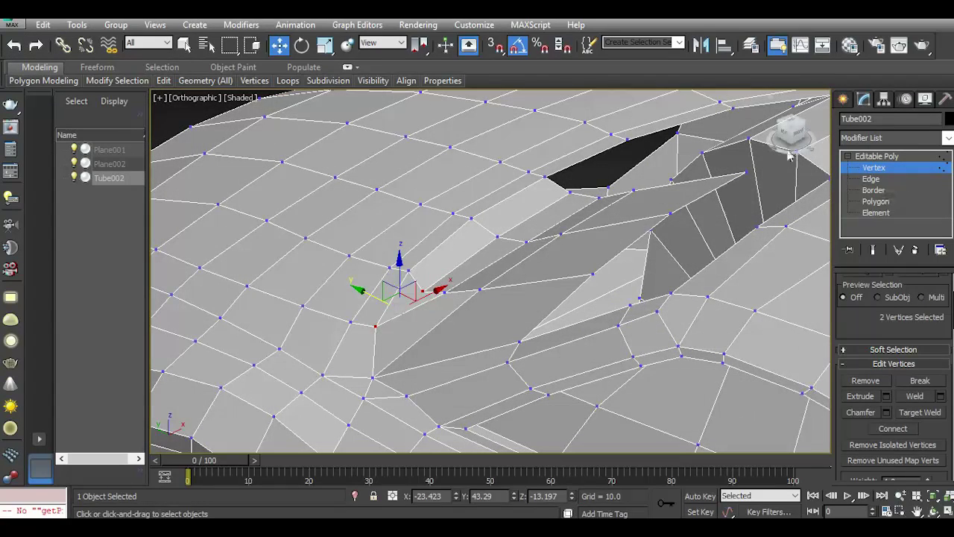
key(z)
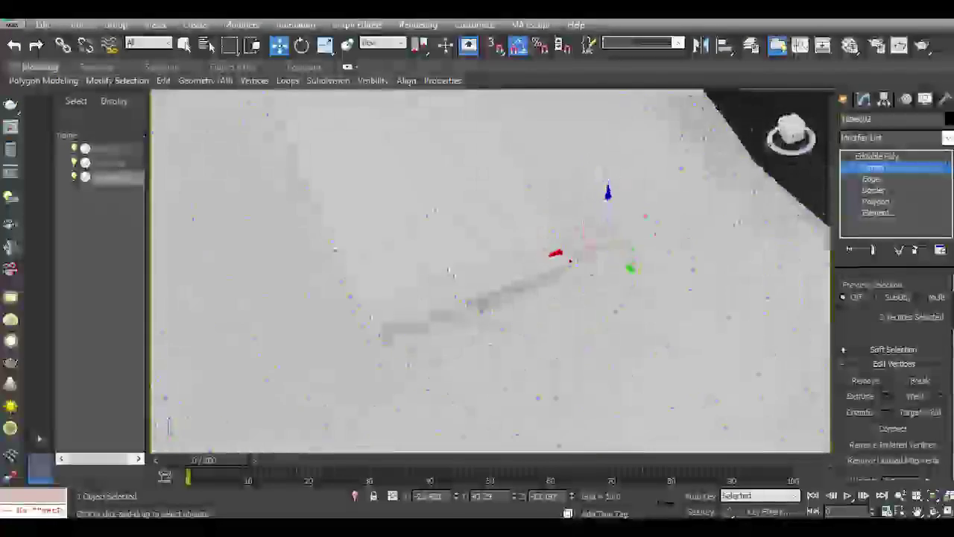
scroll(533, 298, down, 5)
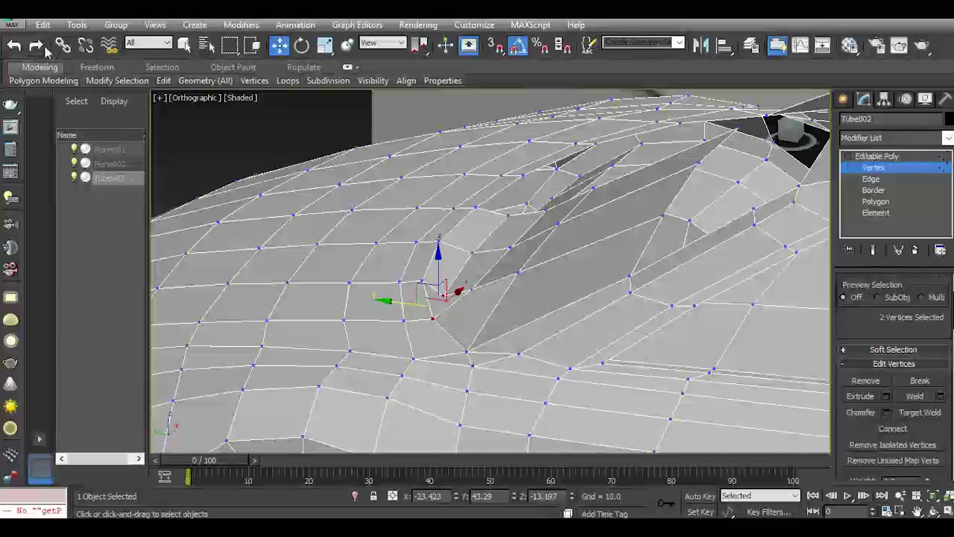
click(880, 156)
Add a Symmetry modifier to Tube002 mirrored on the Z axis.
click(948, 138)
scroll(895, 313, down, 15)
scroll(896, 317, down, 5)
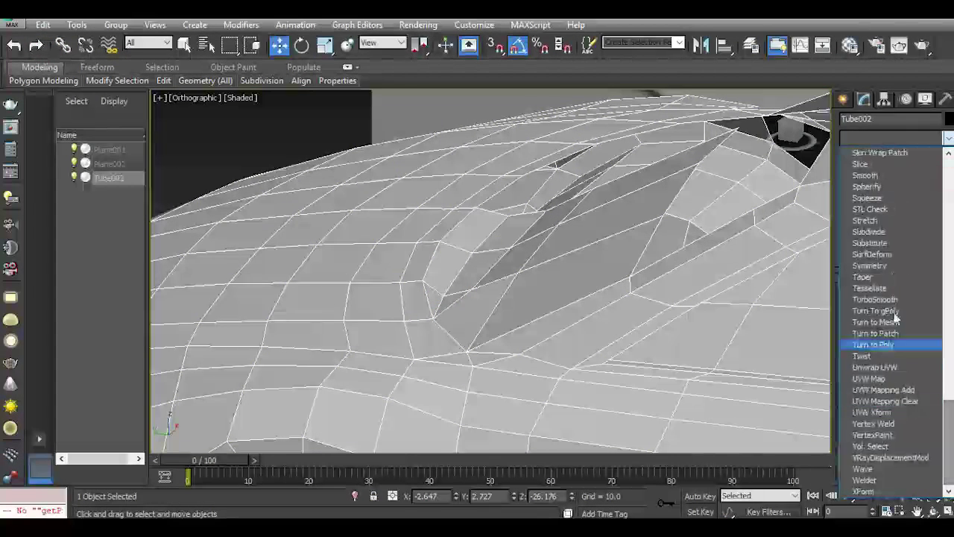
click(871, 267)
scroll(588, 328, down, 5)
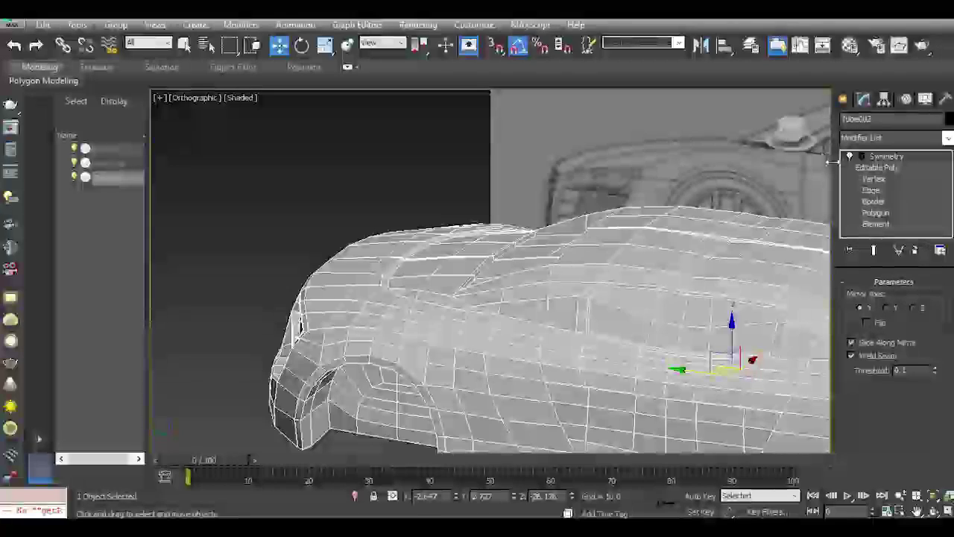
Shift the mirror plane along X to the centreline and inspect the mirrored car in Perspective.
drag(788, 127, 902, 267)
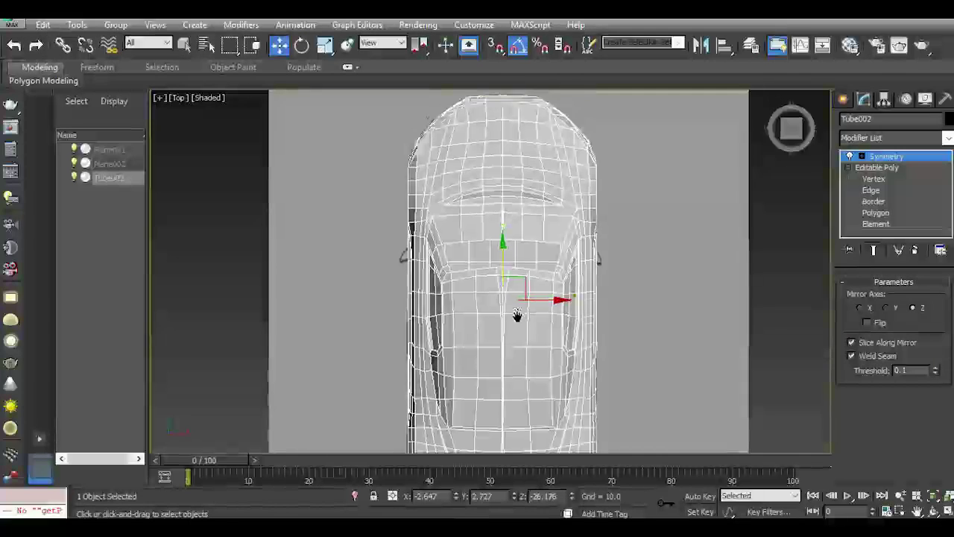
scroll(581, 358, up, 3)
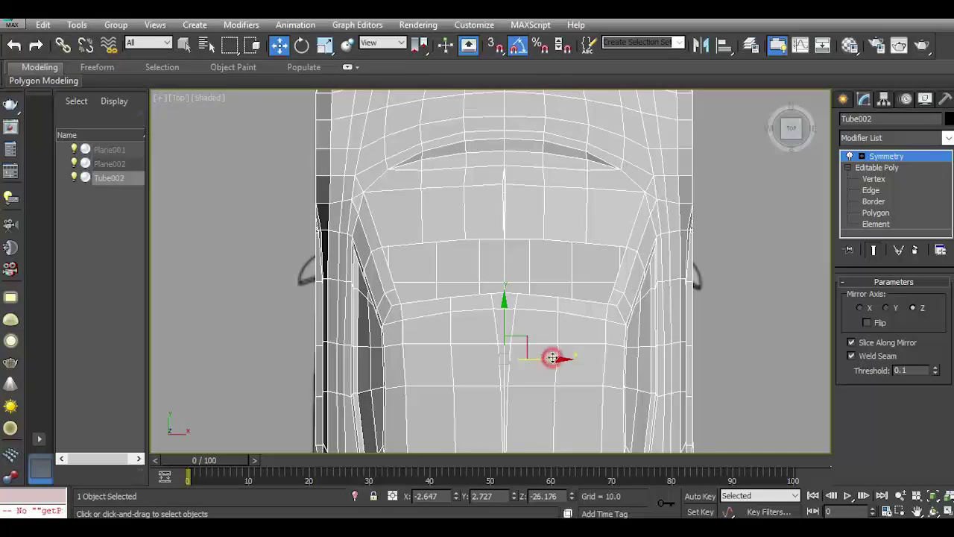
drag(551, 357, 550, 366)
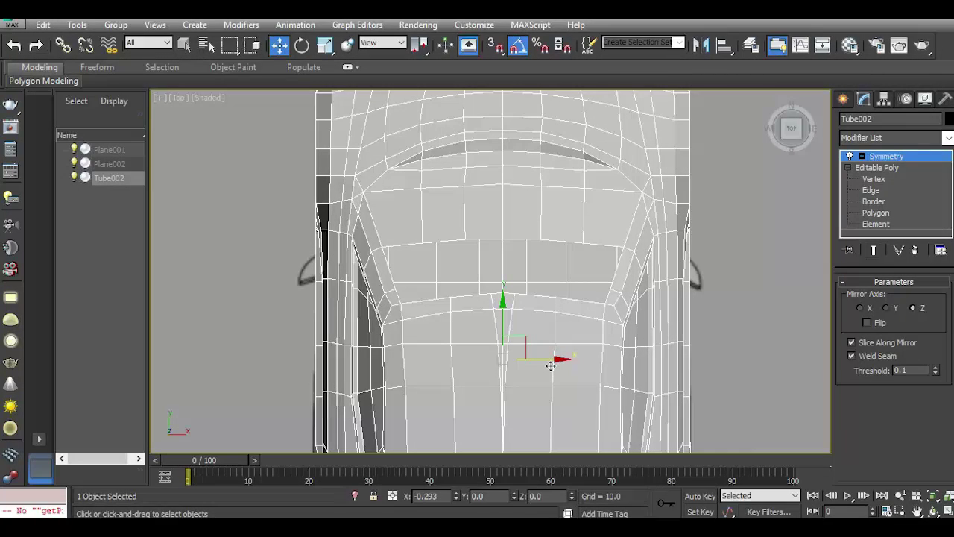
key(p)
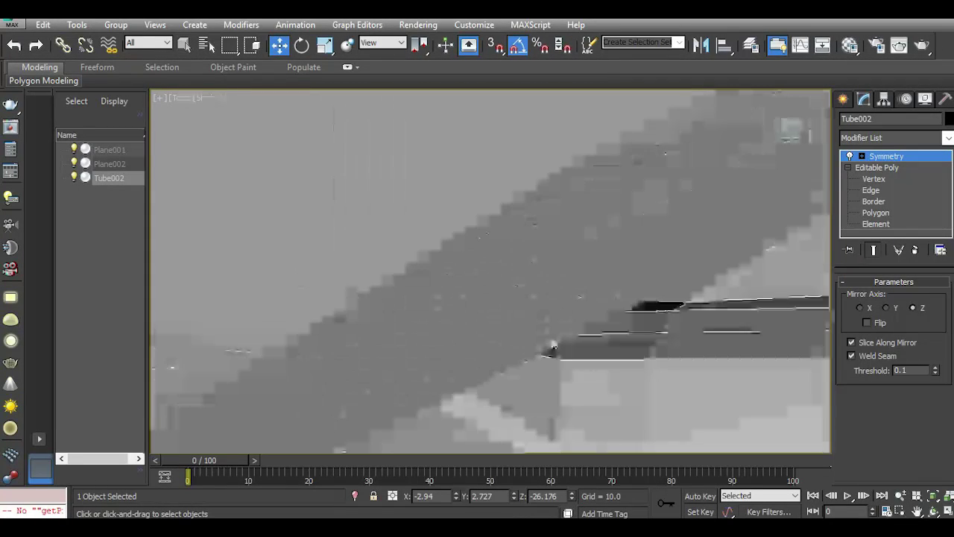
mouse_move(551, 337)
alt+middle_down()
mouse_move(653, 368)
mouse_move(759, 160)
alt+middle_up()
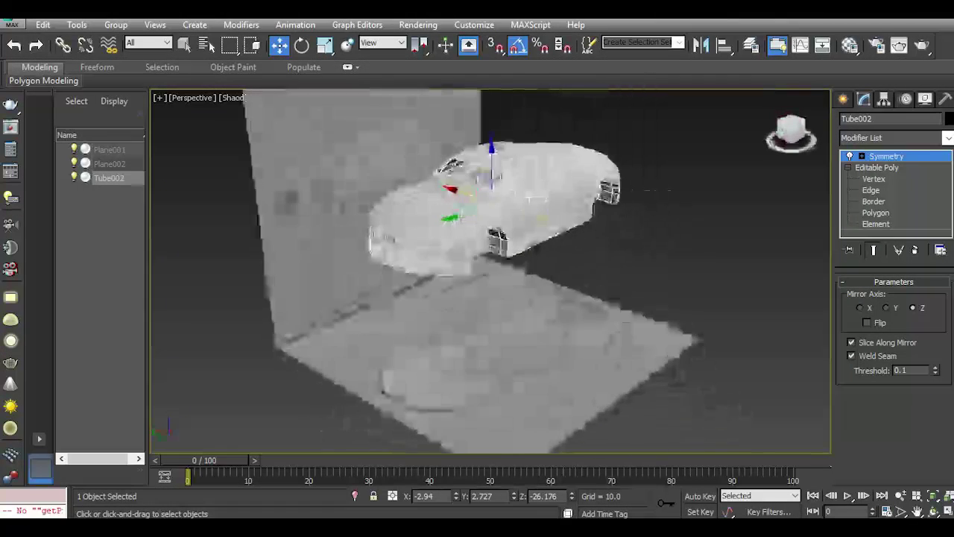
alt+middle_drag(770, 96, 888, 171)
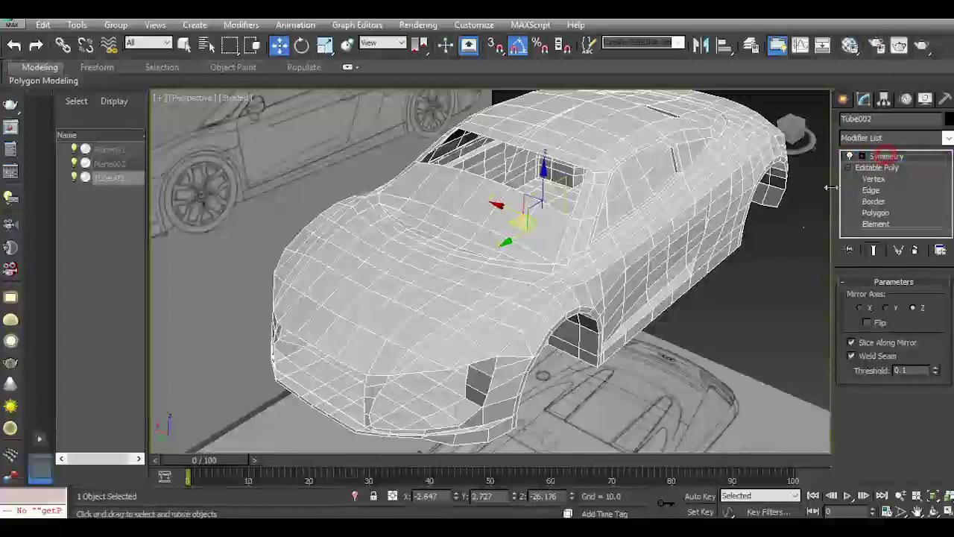
click(773, 279)
mouse_move(800, 134)
alt+middle_down()
mouse_move(413, 383)
mouse_move(487, 254)
mouse_move(194, 156)
mouse_move(399, 239)
alt+middle_up()
Reselect Tube002 and orbit to a top-down view of the pillar crease.
scroll(399, 239, up, 5)
click(399, 239)
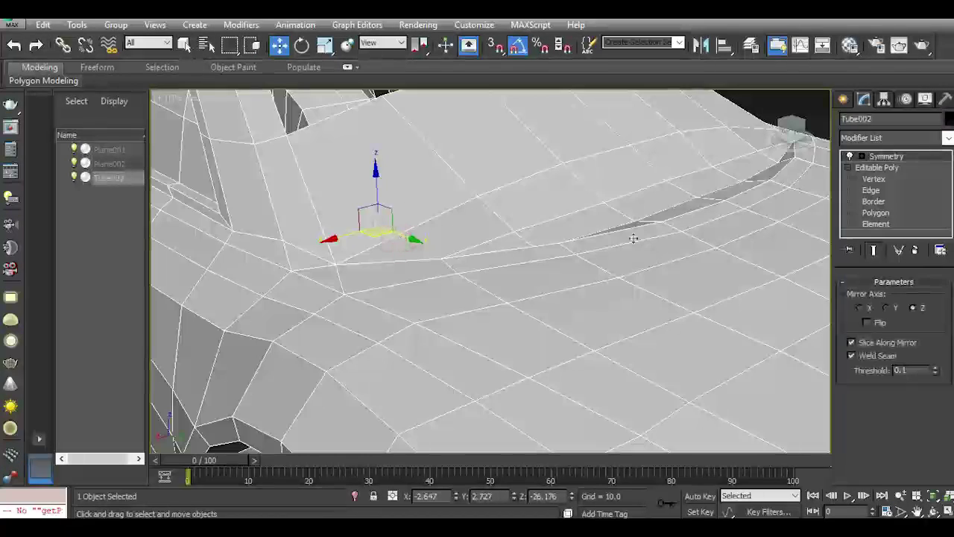
drag(788, 129, 752, 262)
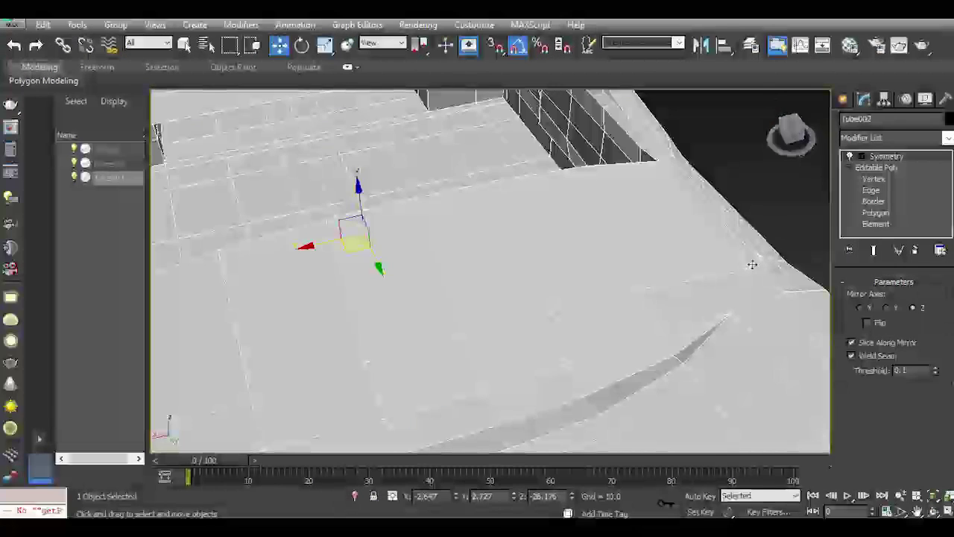
scroll(704, 317, up, 2)
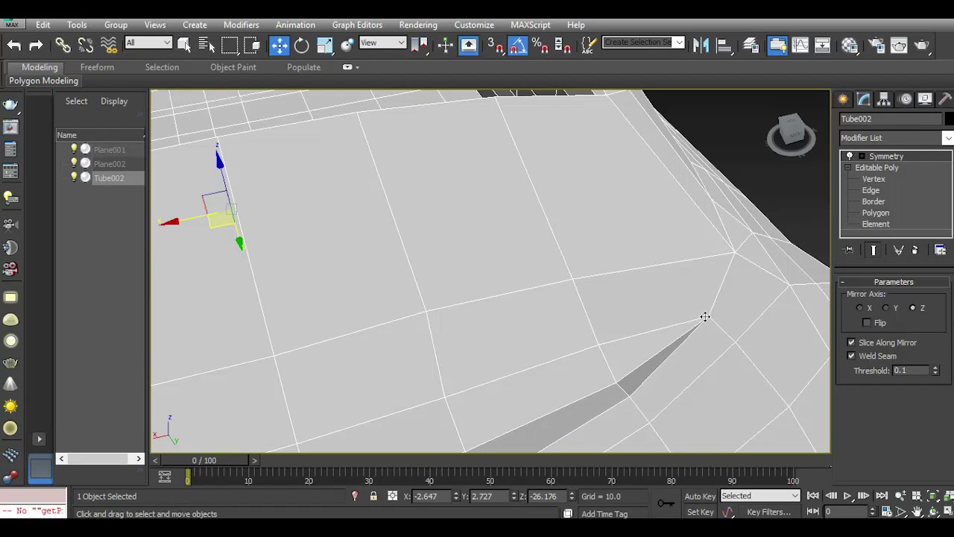
scroll(705, 317, down, 3)
drag(792, 134, 688, 293)
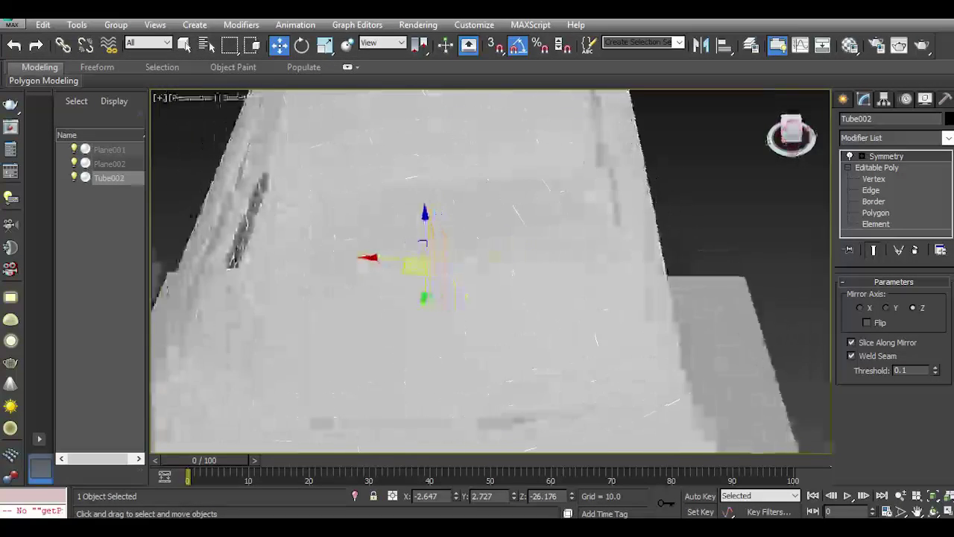
scroll(639, 330, up, 2)
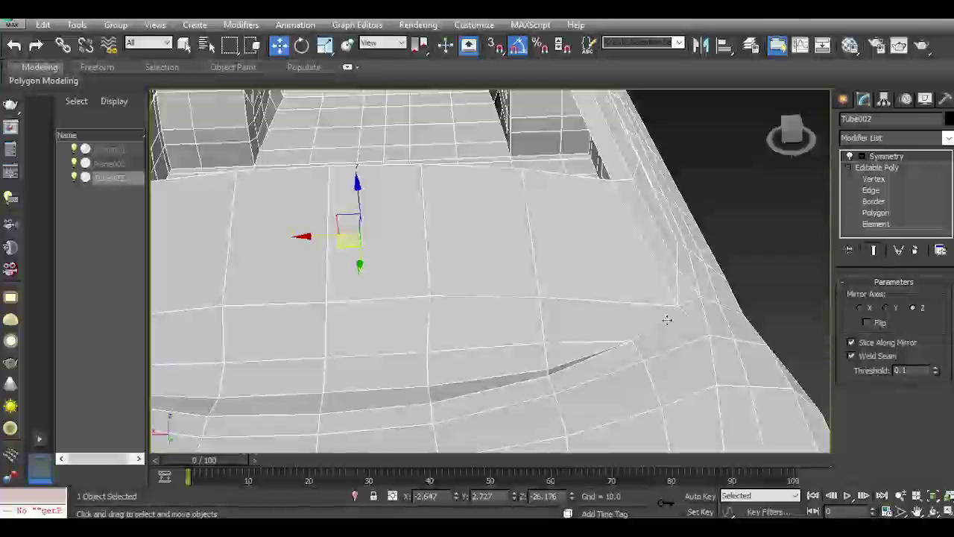
drag(792, 134, 674, 269)
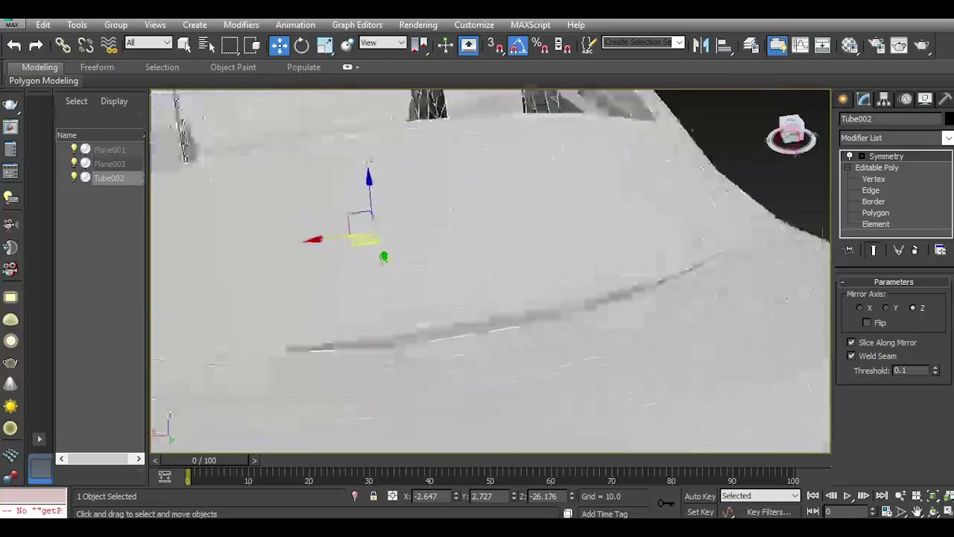
scroll(641, 299, down, 2)
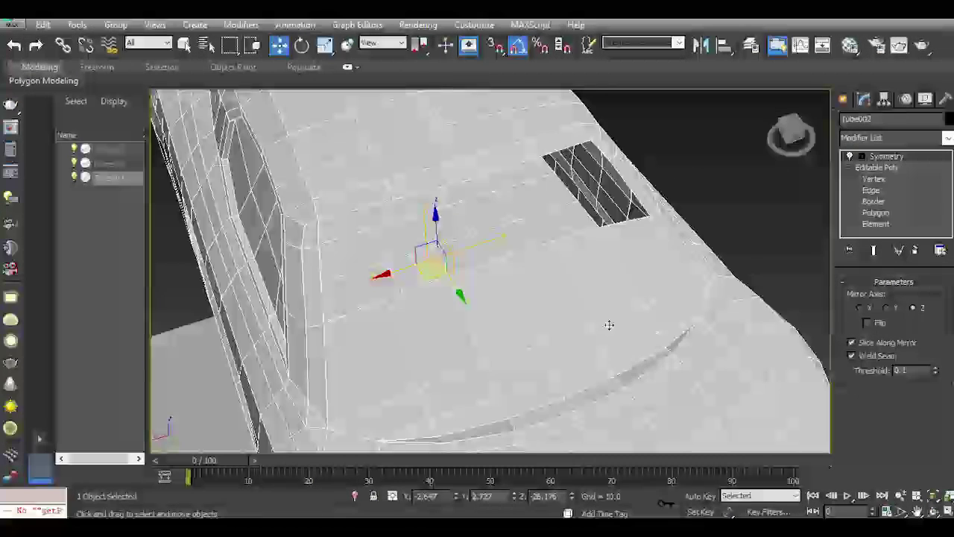
Enter Vertex level of the Editable Poly under Symmetry and clear the vertex selection.
click(877, 167)
click(874, 179)
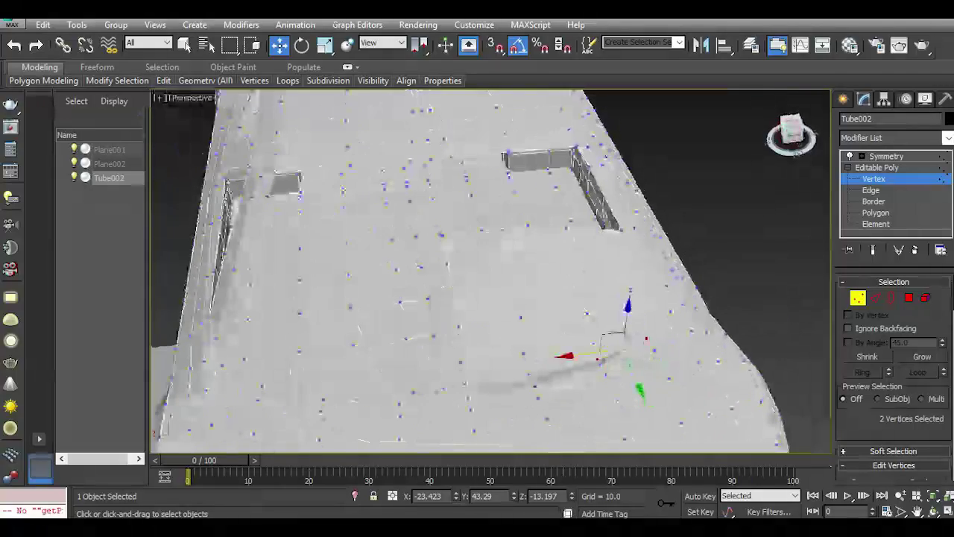
scroll(671, 321, up, 2)
scroll(708, 313, up, 1)
scroll(731, 309, up, 1)
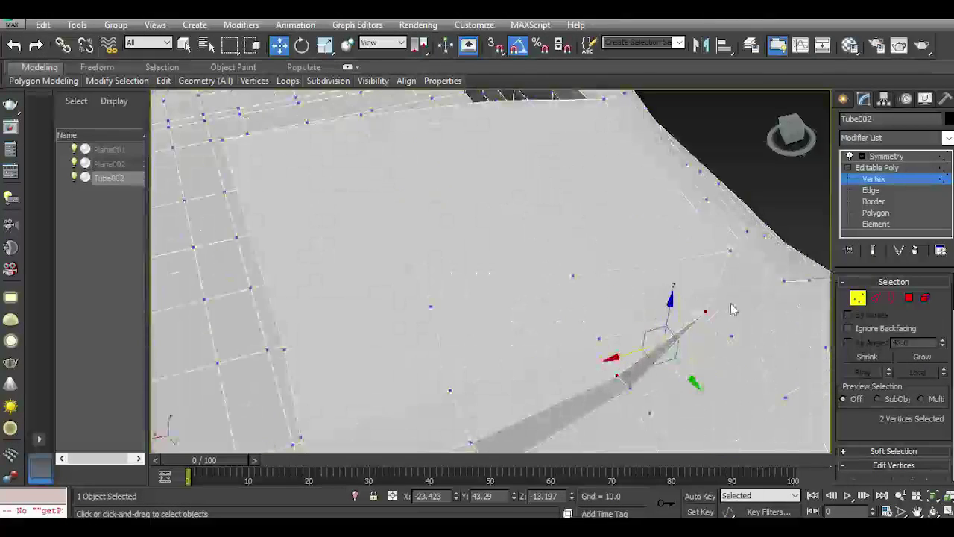
click(732, 310)
middle_drag(728, 323, 673, 349)
Try the Cut tool from the quad menu on the body mesh near the opening.
right_click(679, 355)
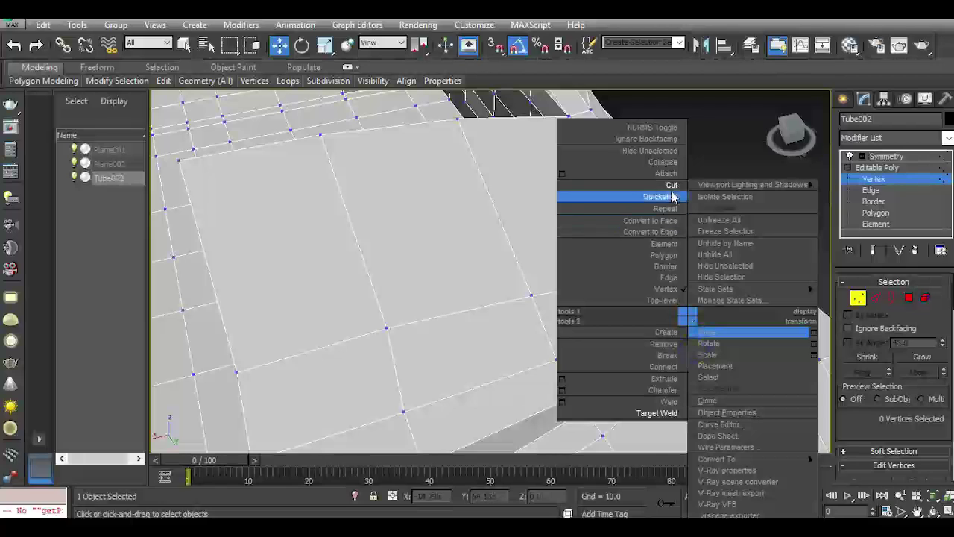
click(671, 216)
middle_drag(671, 355, 656, 360)
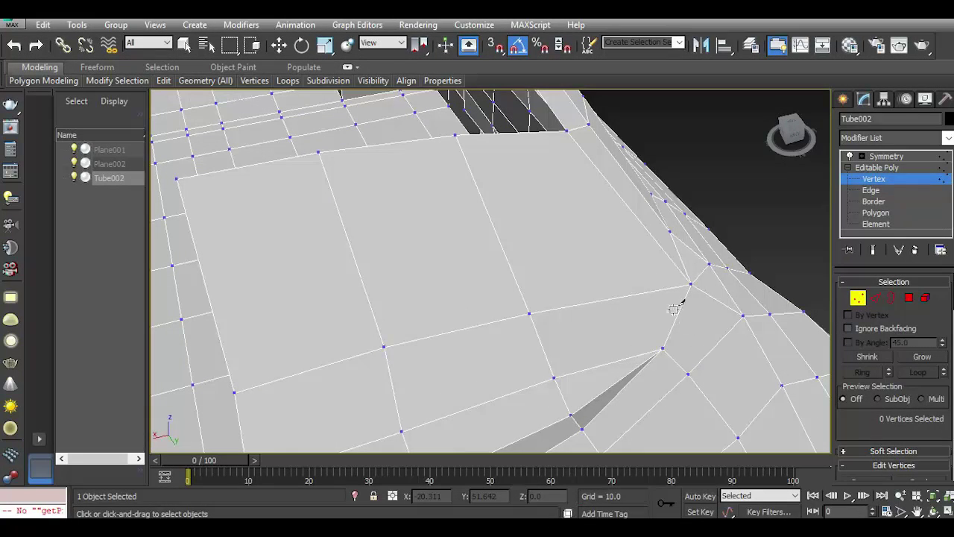
mouse_move(675, 312)
alt+middle_down()
mouse_move(488, 182)
mouse_move(365, 363)
alt+middle_up()
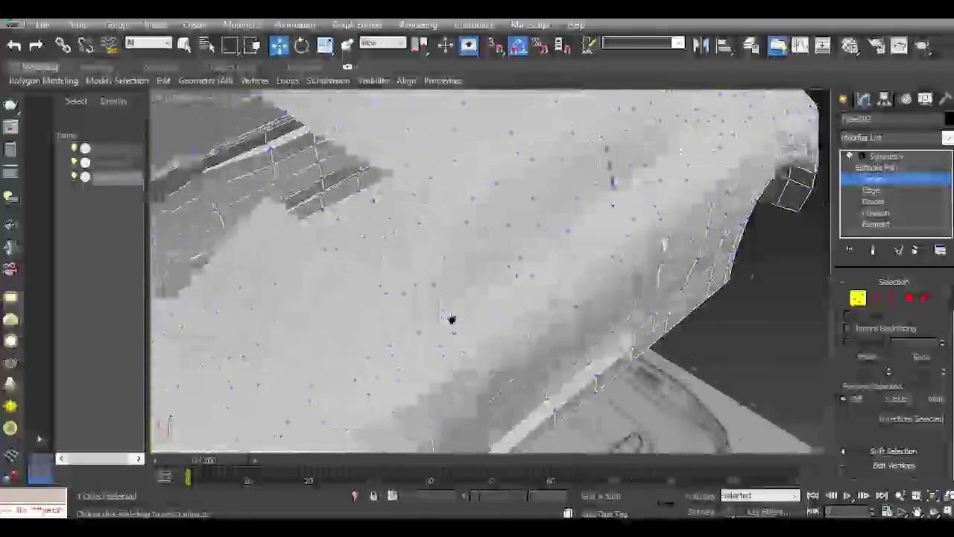
scroll(365, 363, up, 3)
scroll(348, 375, up, 3)
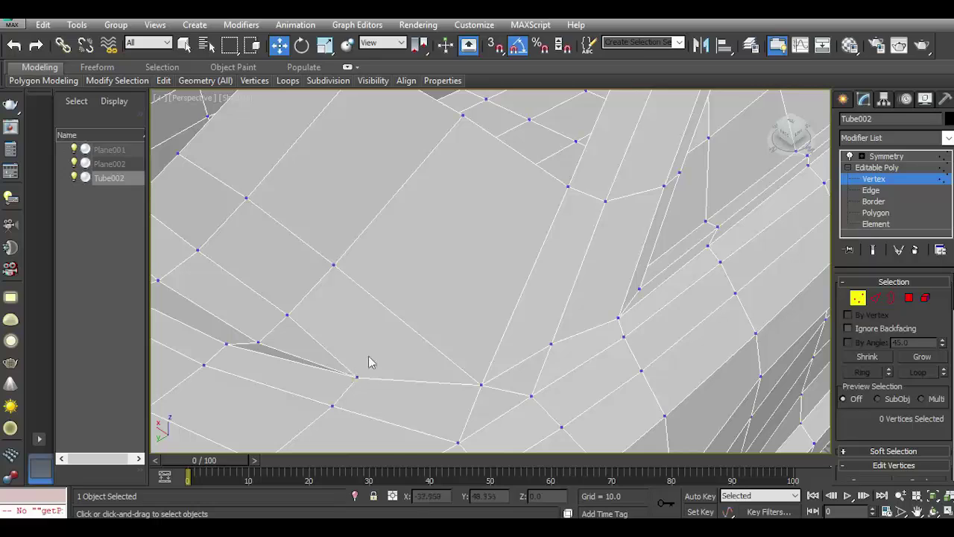
right_click(370, 325)
click(346, 214)
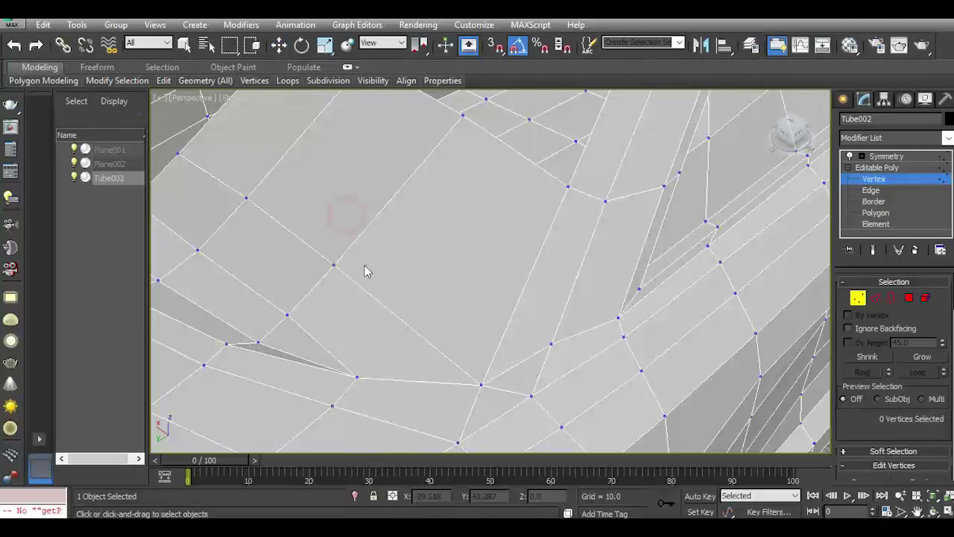
right_click(333, 213)
click(307, 75)
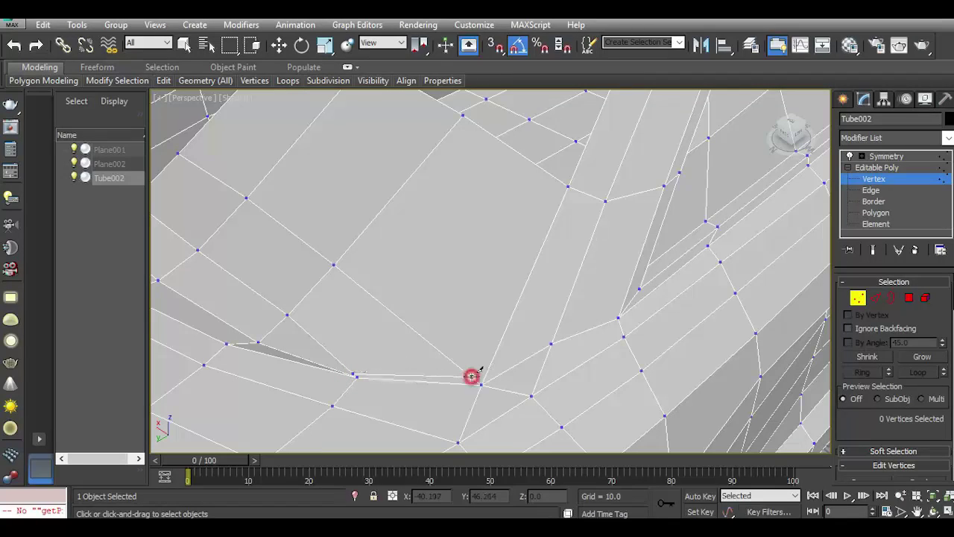
scroll(572, 331, down, 3)
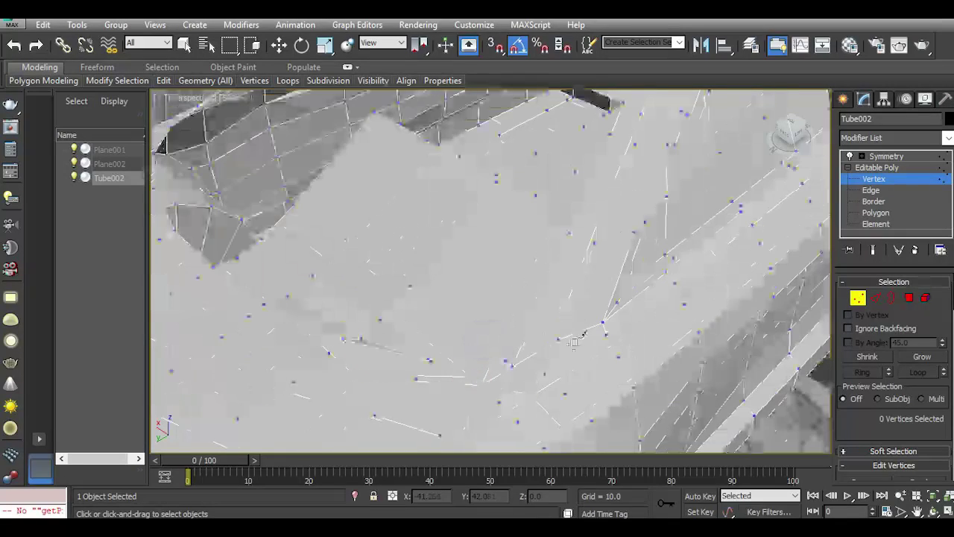
Move the opening's corner vertex along Y toward its neighbour, to Y 41.082, Z -12.85.
key(w)
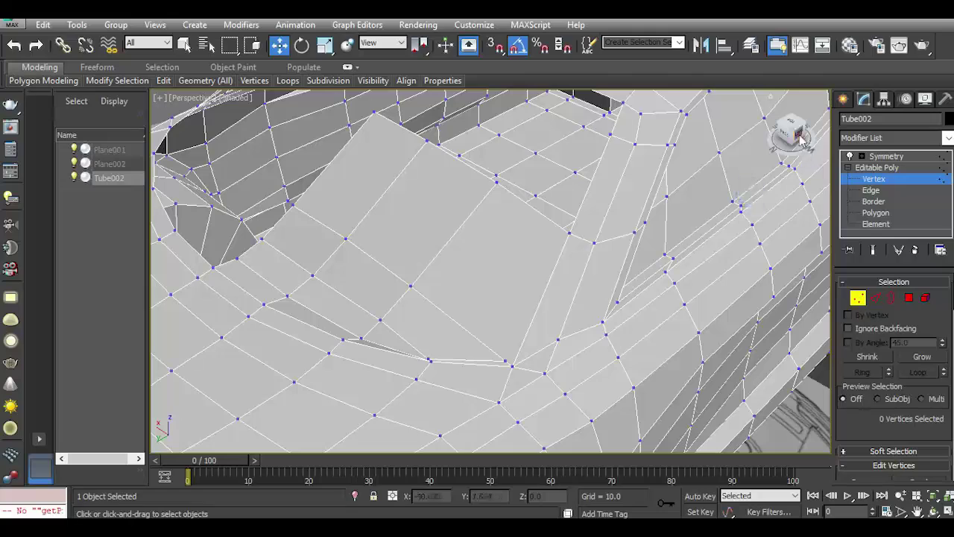
mouse_move(800, 137)
mouse_down()
mouse_move(759, 153)
mouse_move(788, 127)
mouse_up()
scroll(690, 298, up, 2)
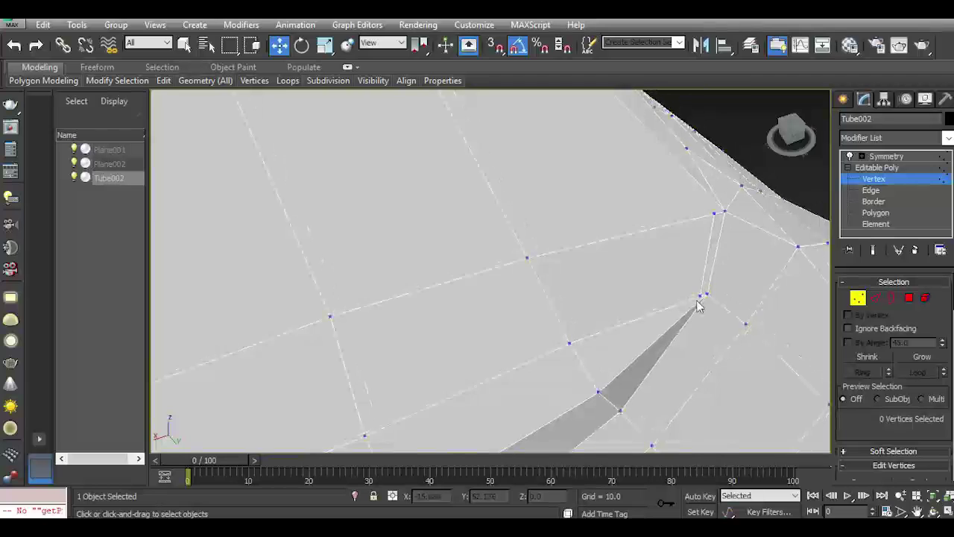
scroll(701, 304, up, 2)
middle_drag(697, 300, 710, 318)
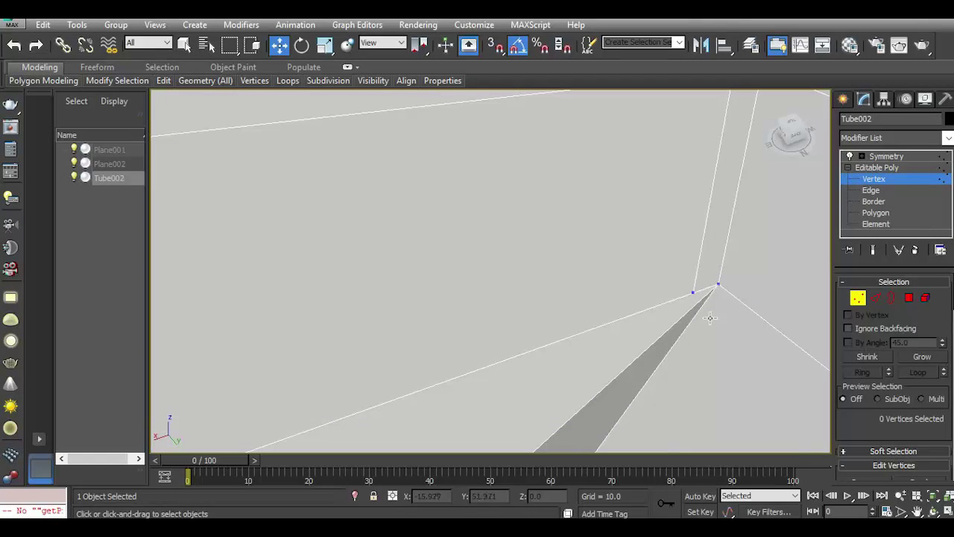
click(879, 298)
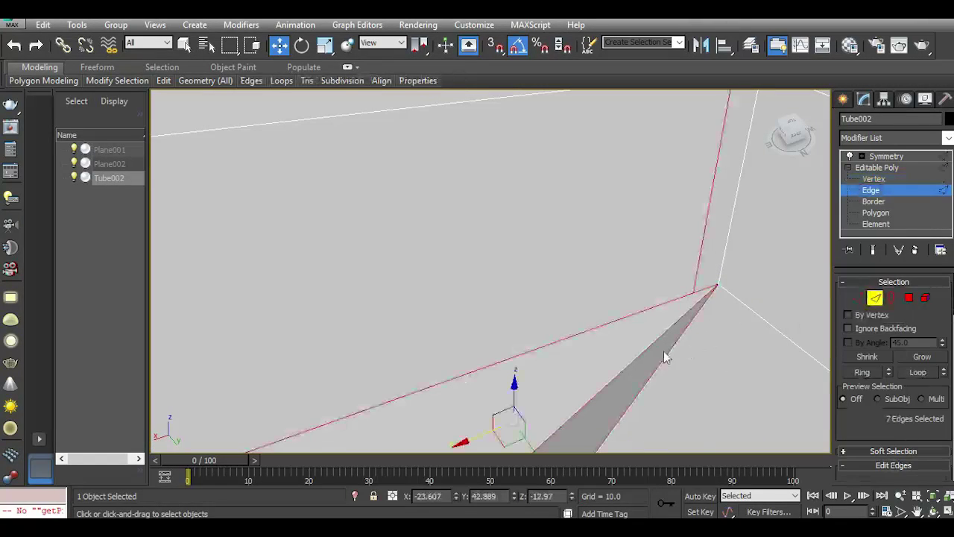
click(654, 345)
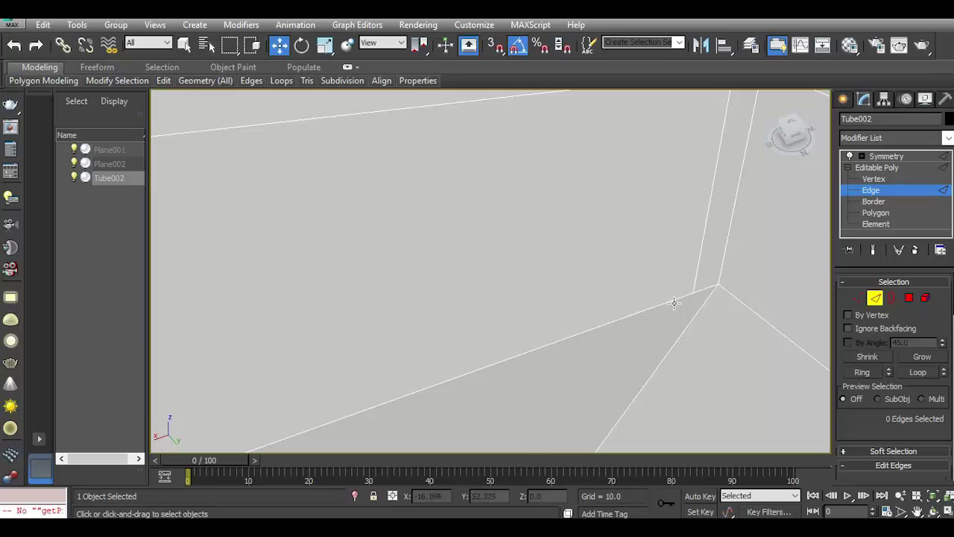
alt+middle_drag(674, 302, 679, 321)
click(858, 297)
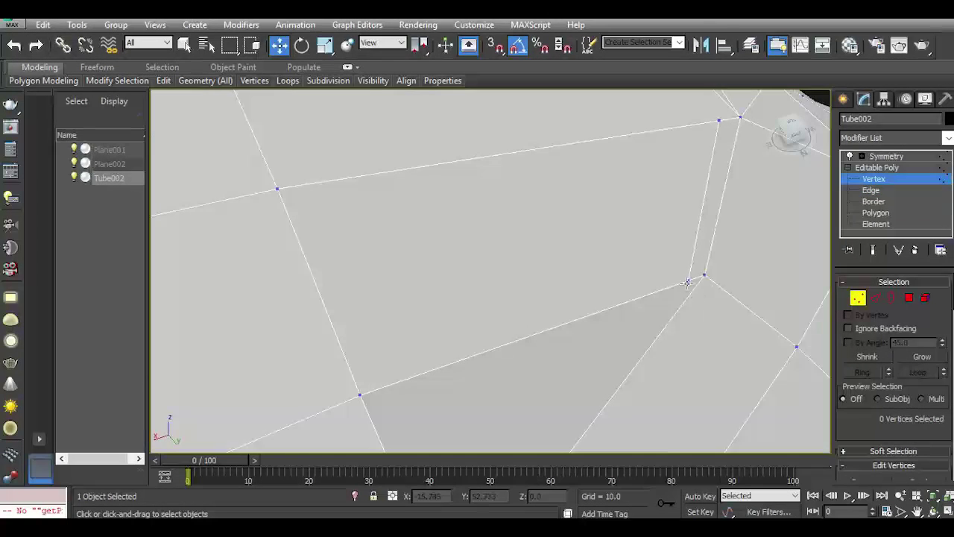
click(687, 283)
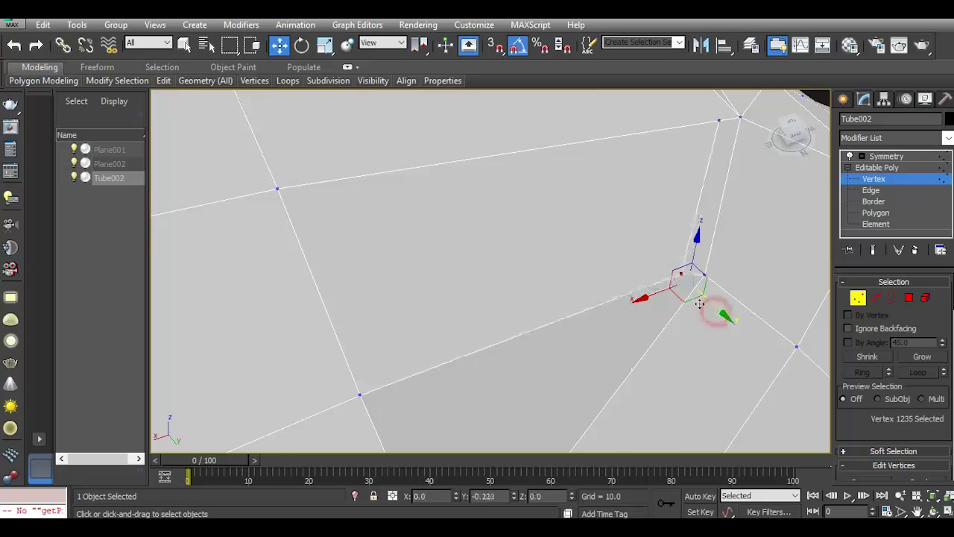
drag(715, 312, 657, 272)
alt+middle_drag(650, 256, 643, 258)
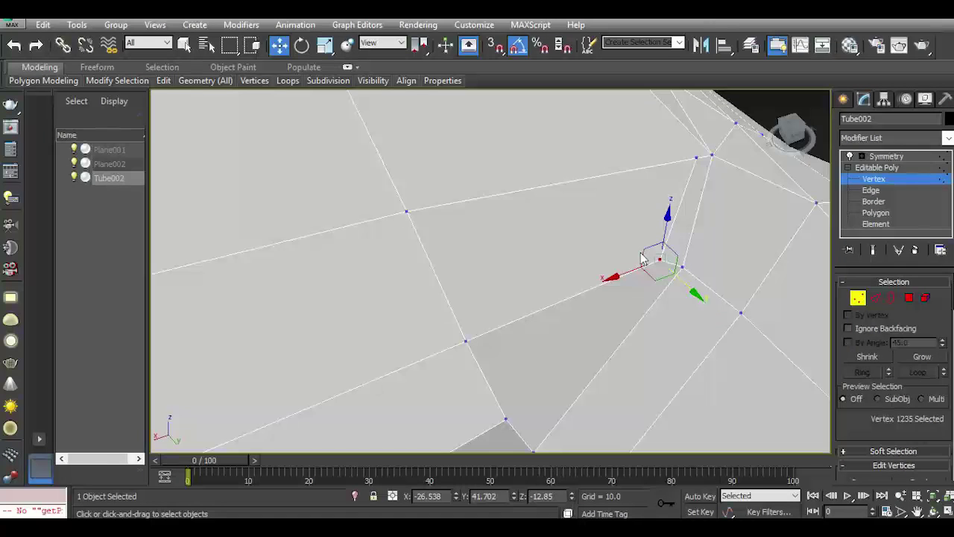
mouse_move(688, 286)
mouse_down()
mouse_move(677, 279)
mouse_move(714, 230)
mouse_up()
alt+middle_drag(714, 230, 686, 336)
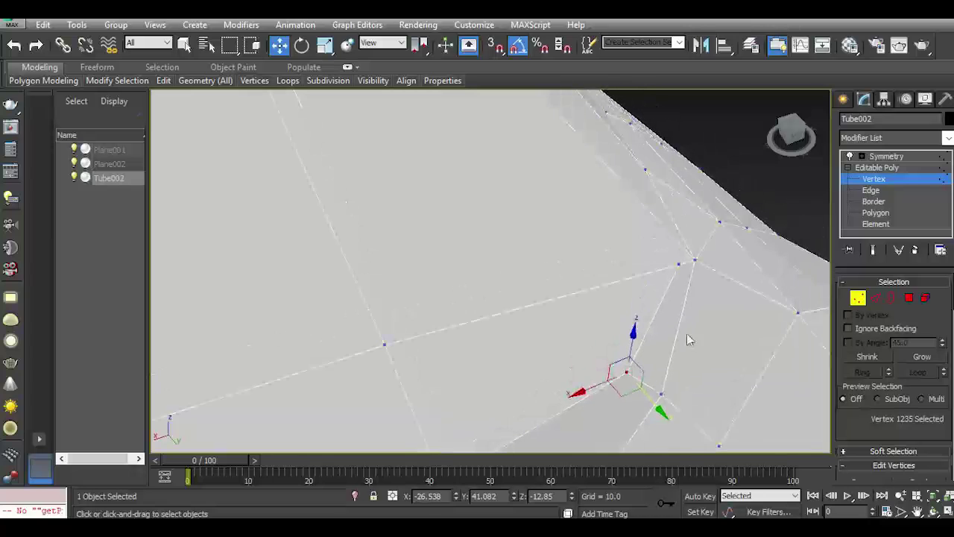
Pick a vertex operation from the quad menu and bring the opening's corner into view.
right_click(696, 273)
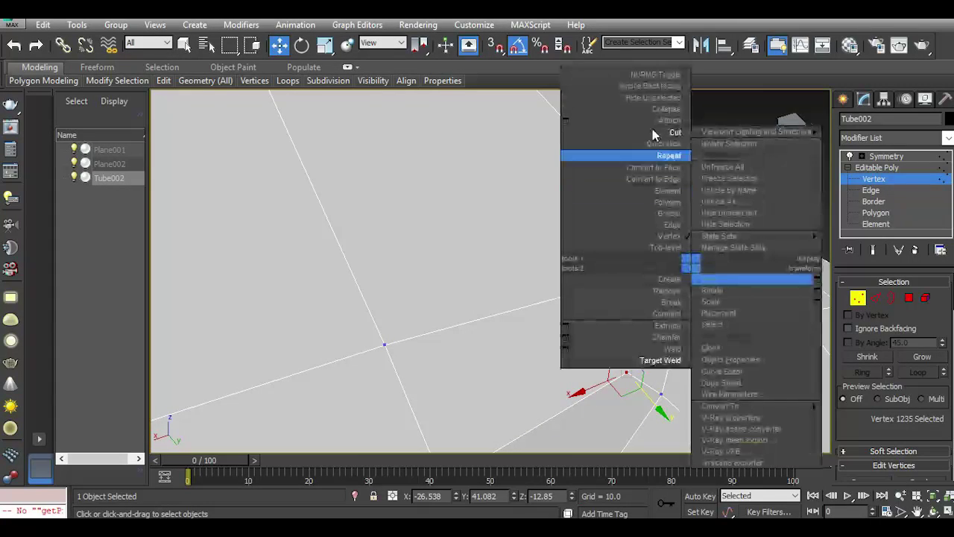
click(660, 135)
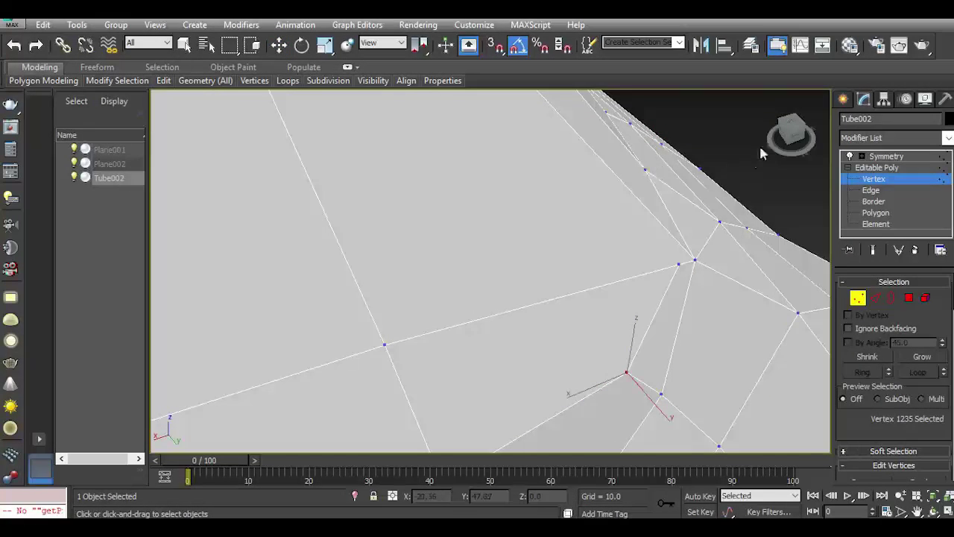
alt+middle_drag(660, 135, 556, 273)
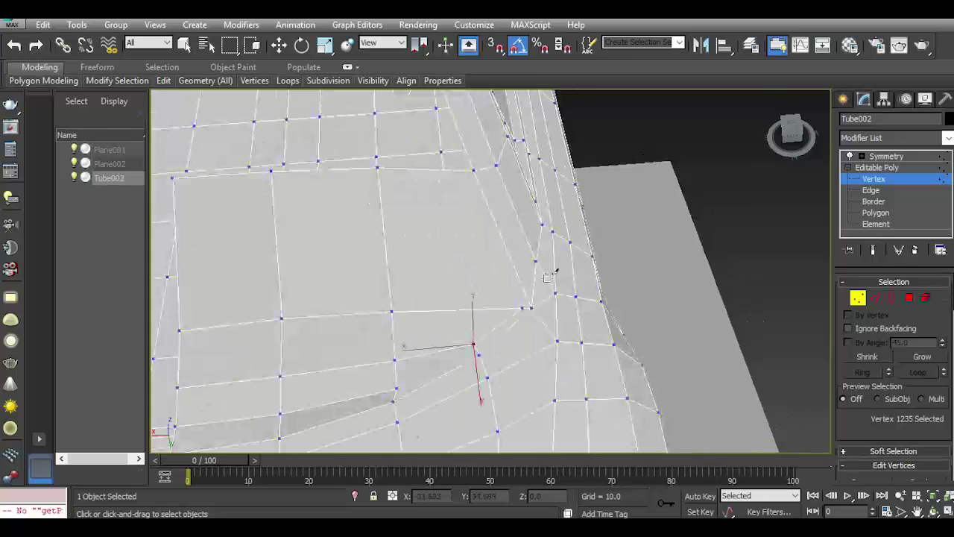
middle_drag(528, 306, 560, 299)
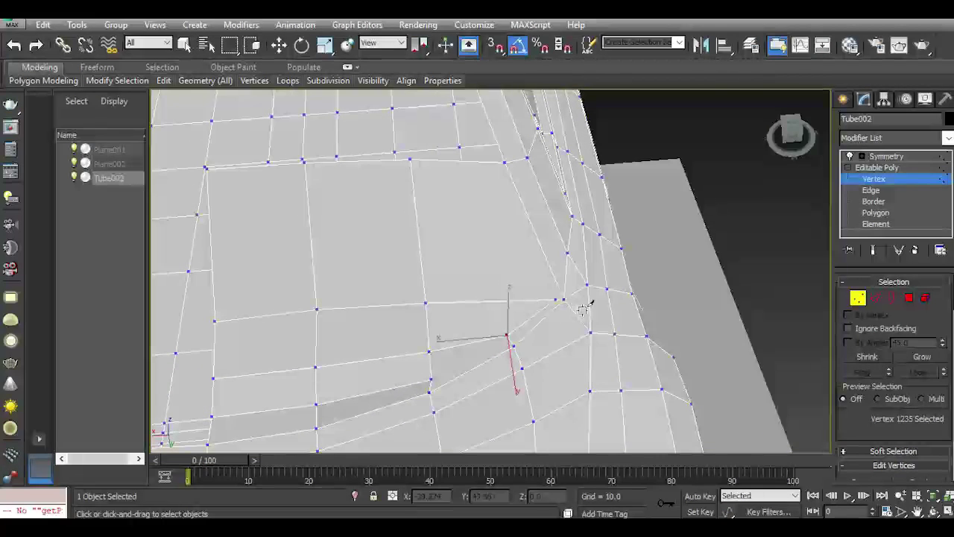
scroll(562, 307, up, 3)
key(w)
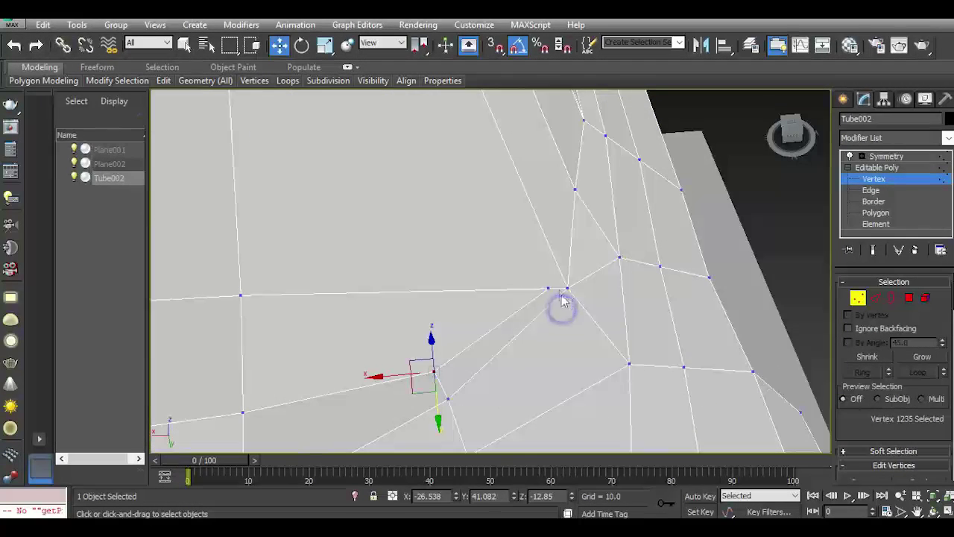
Target Weld the stray corner vertex onto its neighbour, then lower the next vertex to Z -13.952.
right_click(566, 313)
click(540, 402)
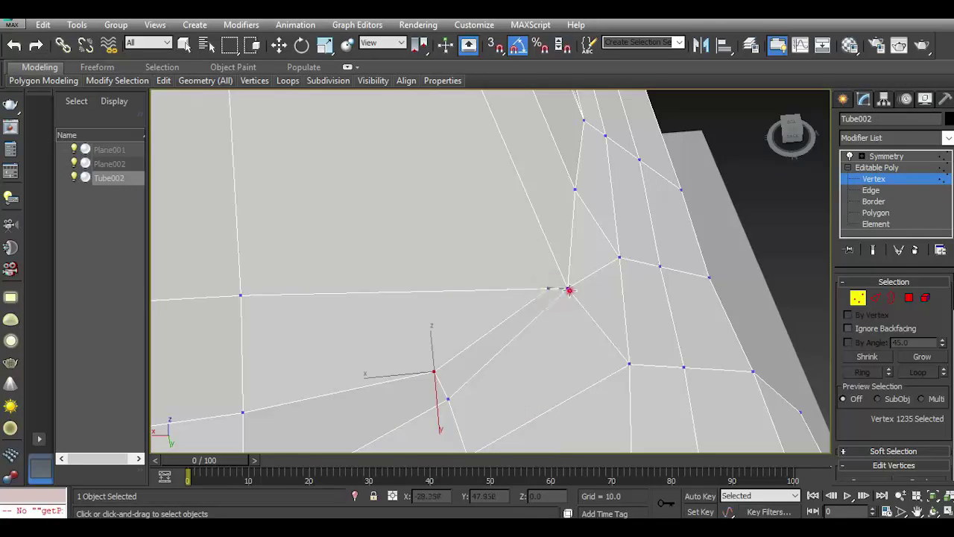
alt+middle_drag(568, 290, 416, 221)
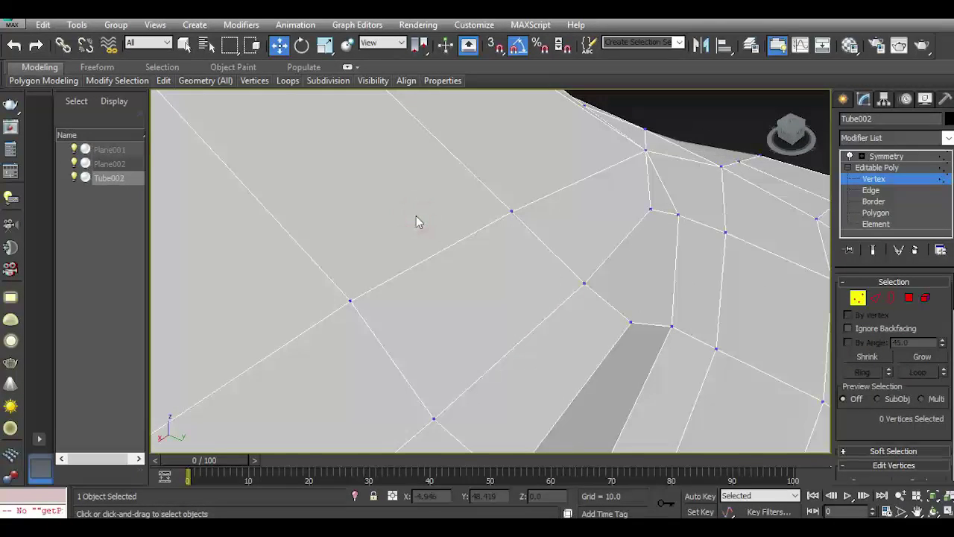
drag(789, 142, 582, 216)
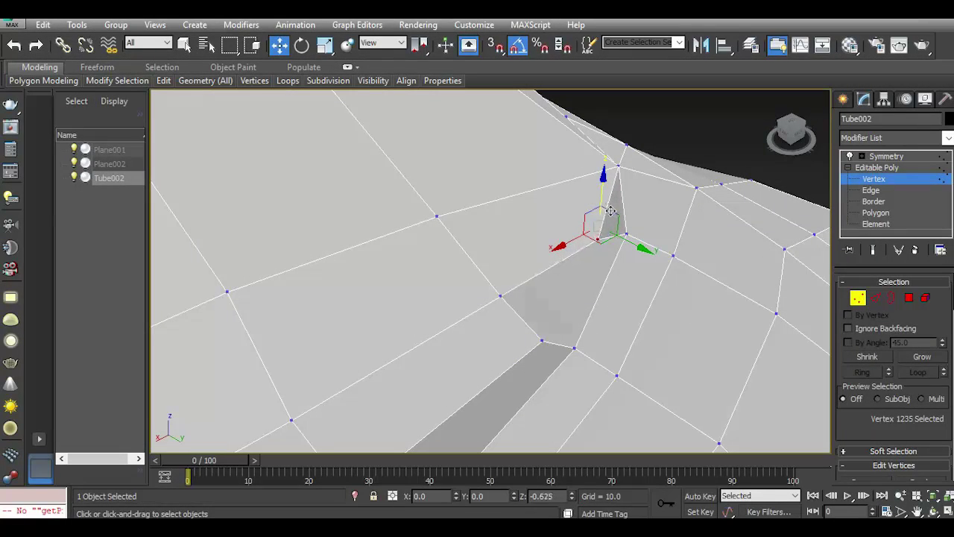
drag(612, 212, 611, 227)
mouse_move(792, 138)
mouse_down()
mouse_move(578, 209)
mouse_move(632, 193)
mouse_move(587, 144)
mouse_up()
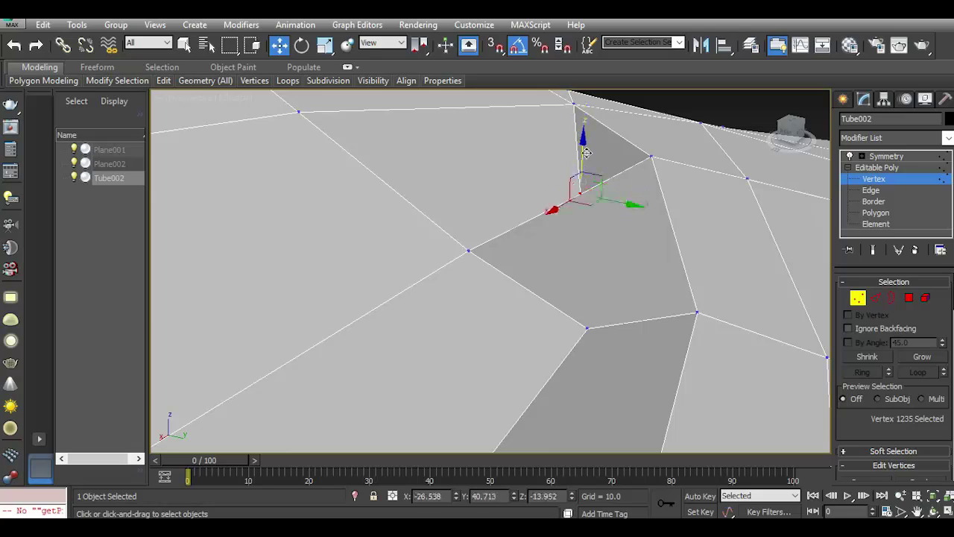
Select the upper and lower edges on either side of the gap by the pillar.
click(878, 298)
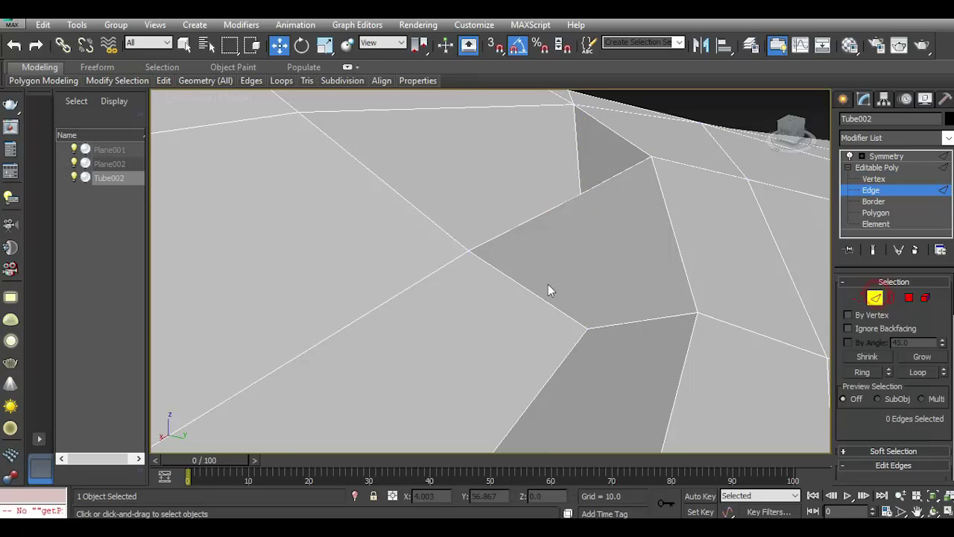
click(604, 328)
ctrl+click(606, 186)
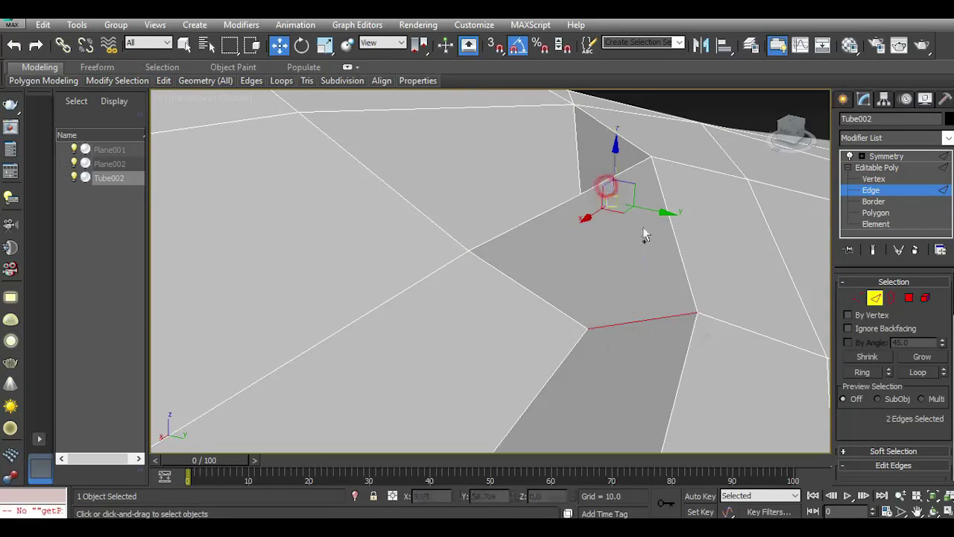
click(625, 172)
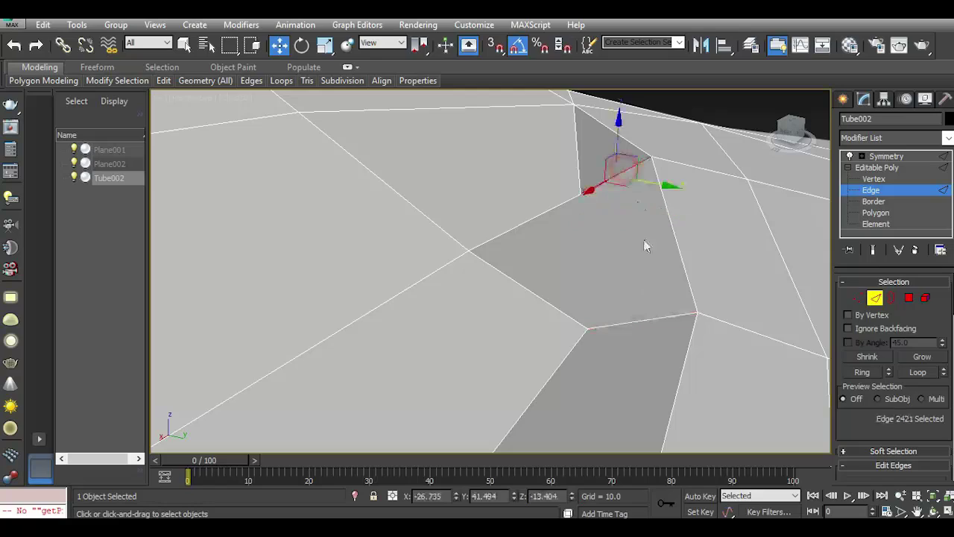
ctrl+click(637, 323)
scroll(880, 418, down, 2)
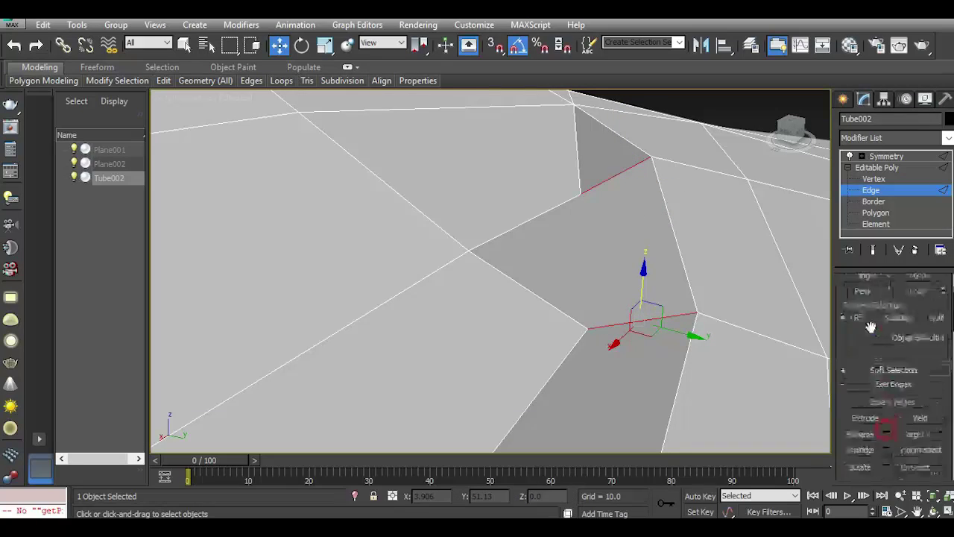
scroll(884, 429, down, 3)
Bridge the two selected edges with a new face and confirm with OK.
click(886, 445)
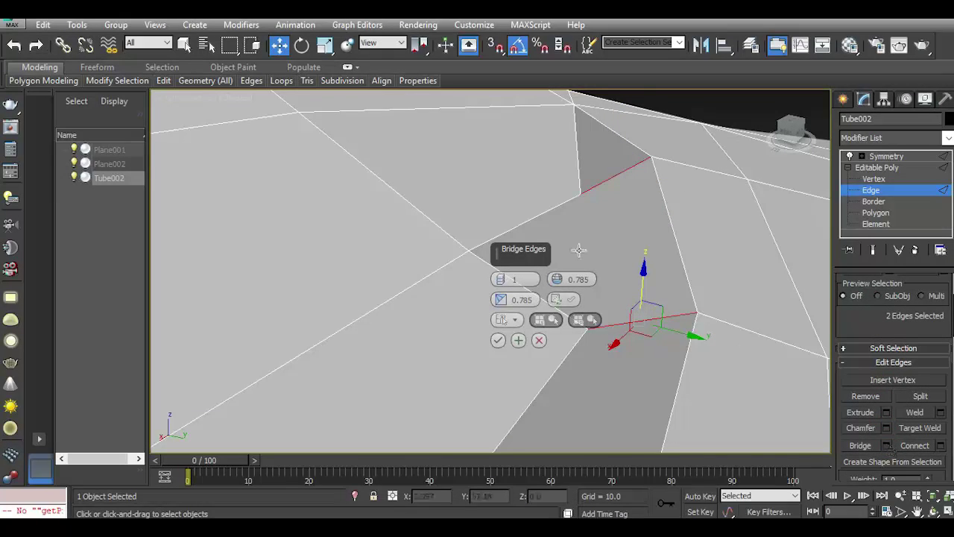
alt+middle_drag(580, 250, 794, 164)
mouse_move(806, 127)
alt+middle_down()
mouse_move(369, 263)
mouse_move(377, 298)
alt+middle_up()
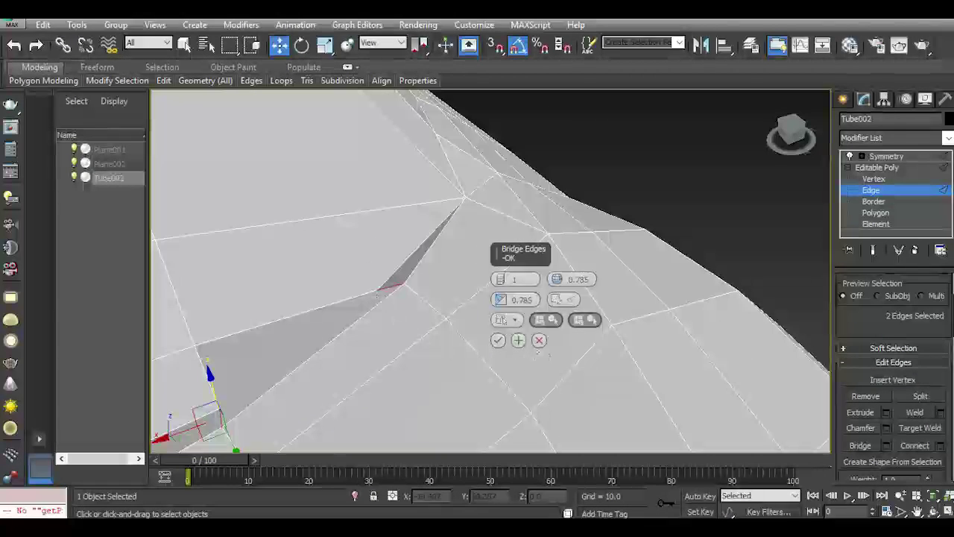
click(539, 340)
alt+middle_drag(540, 340, 932, 217)
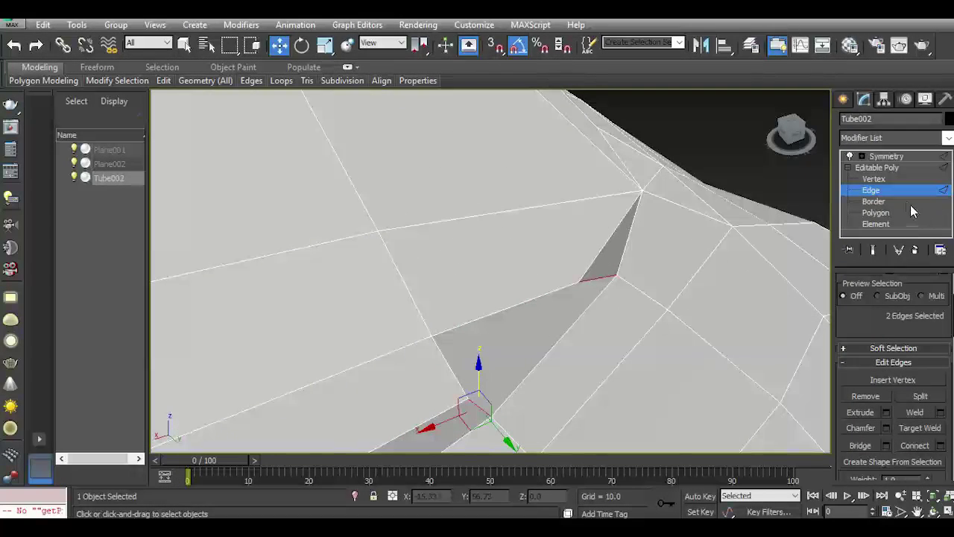
click(876, 213)
Connect the triangular face's two tip vertices with a new edge, then exit sub-object mode.
click(510, 365)
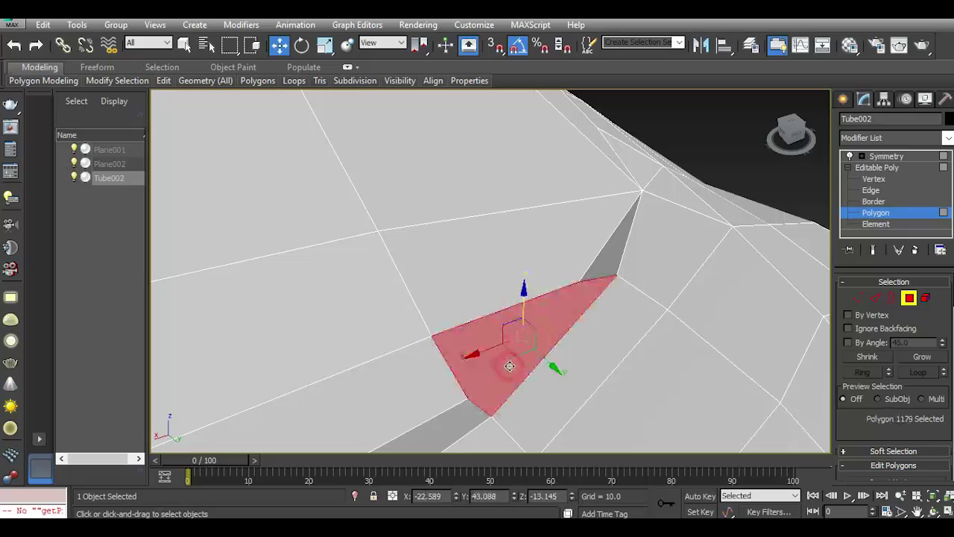
click(858, 299)
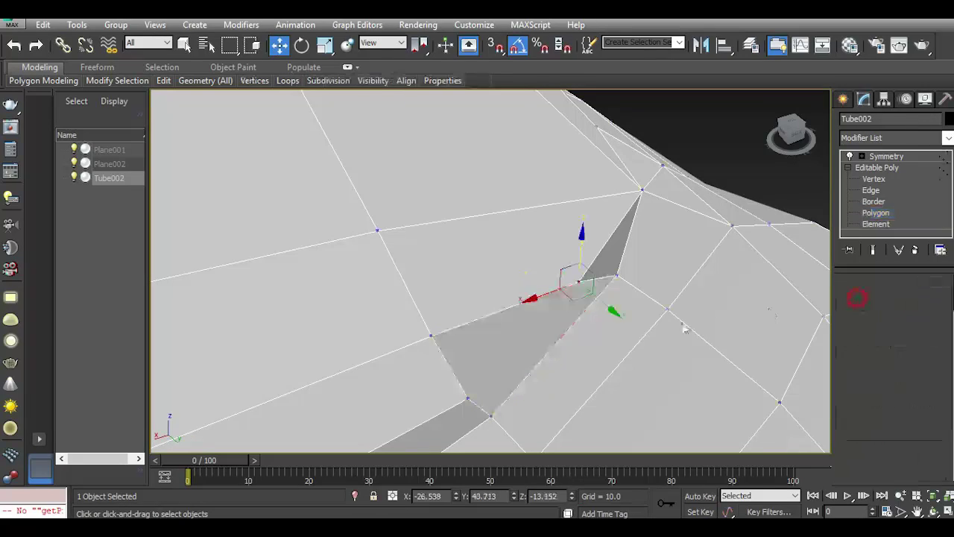
click(466, 396)
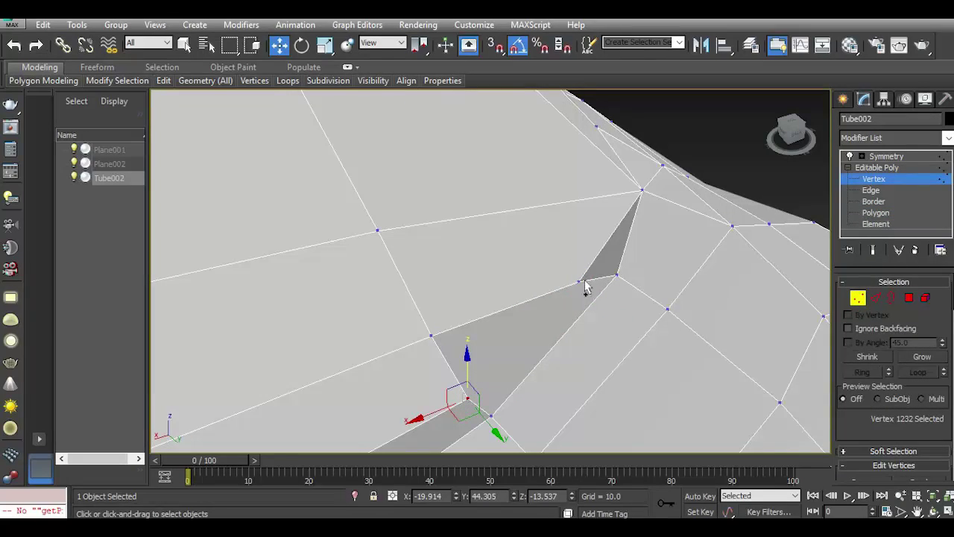
ctrl+click(580, 281)
scroll(906, 425, down, 3)
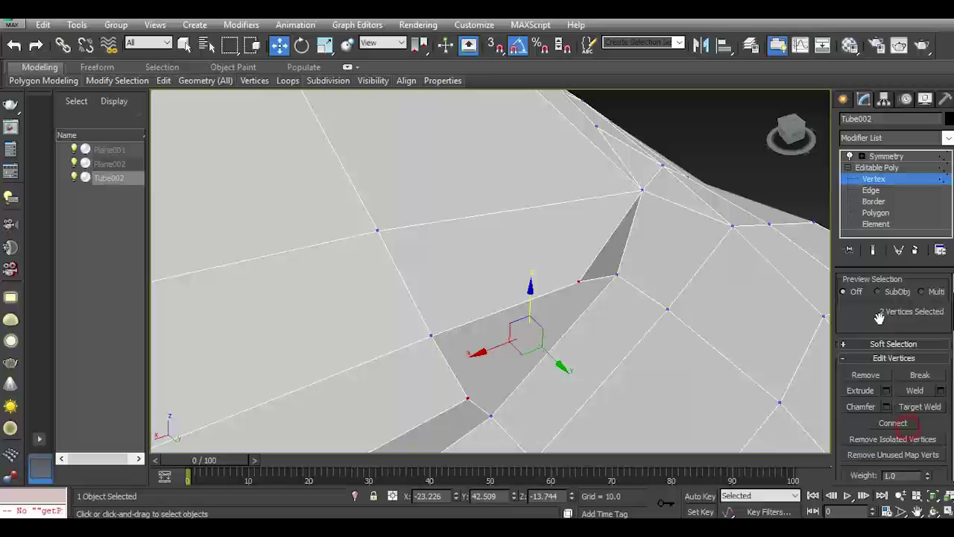
click(884, 423)
scroll(693, 282, down, 3)
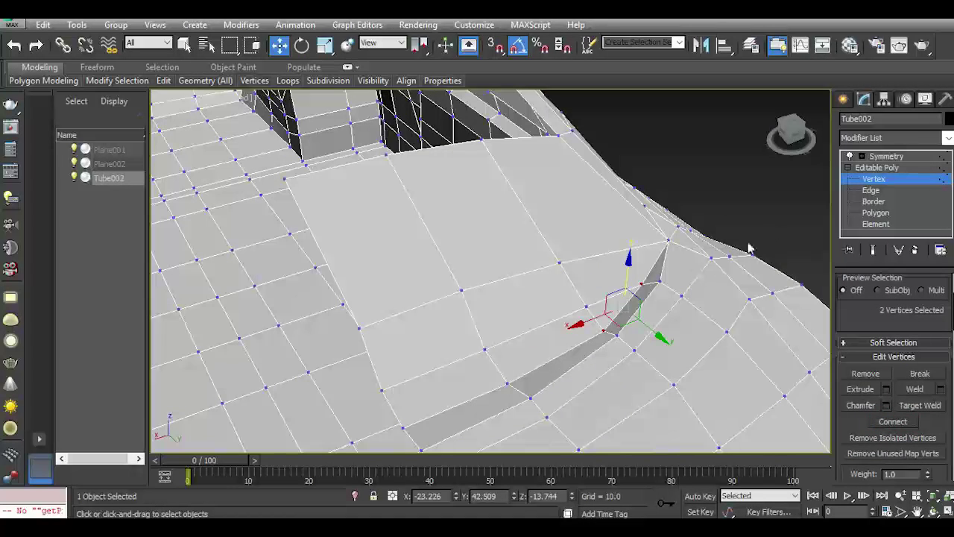
click(869, 168)
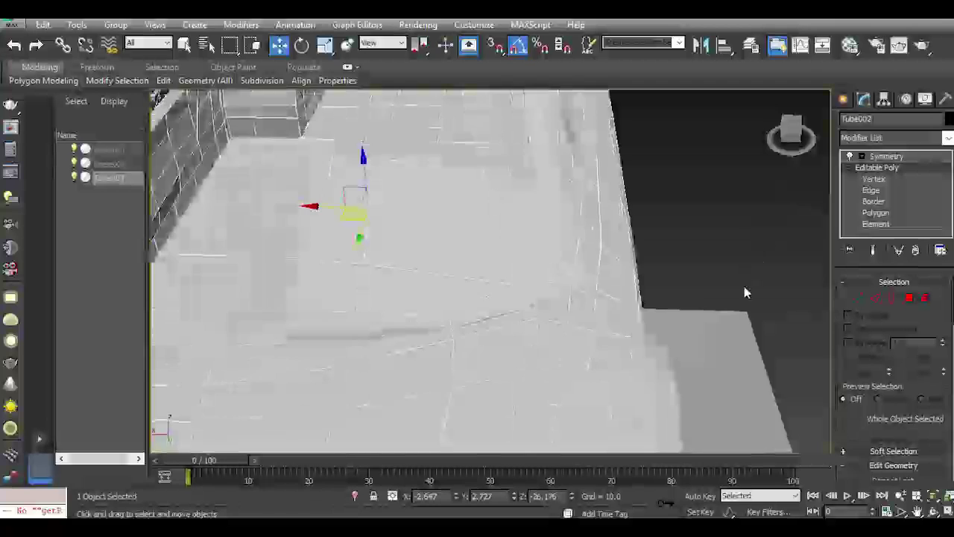
Deselect the car body and orbit around the whole car toward the front wheel.
click(778, 207)
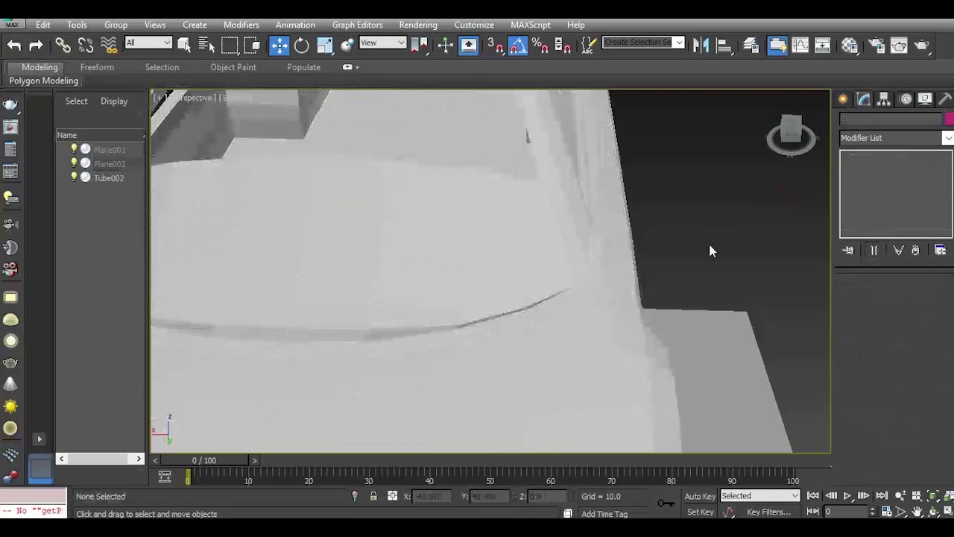
scroll(708, 240, down, 5)
click(790, 133)
alt+middle_drag(522, 269, 546, 245)
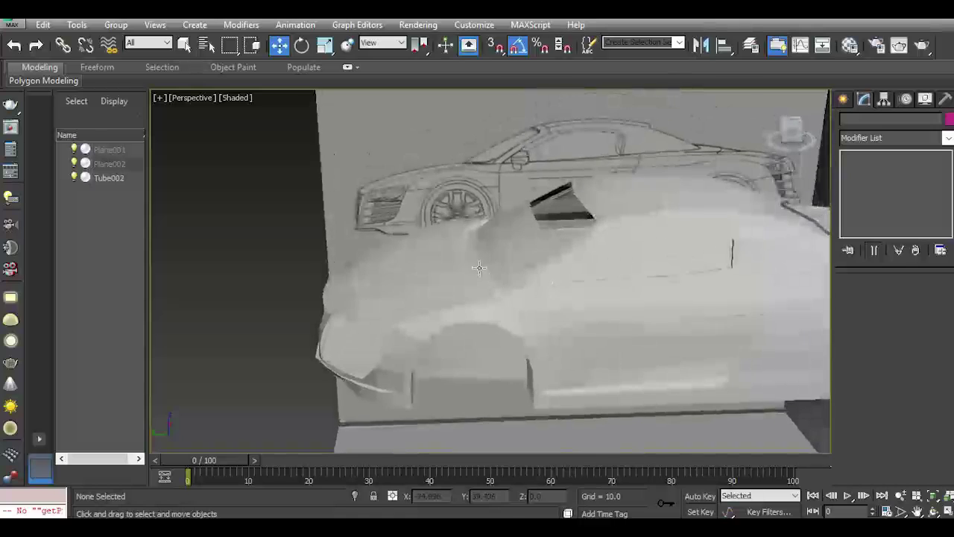
scroll(519, 246, up, 3)
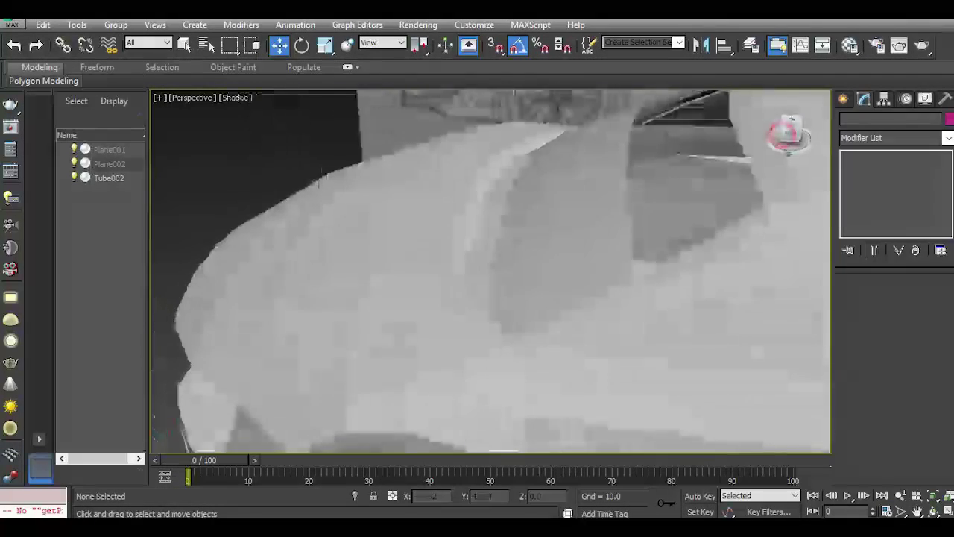
alt+middle_drag(524, 260, 567, 238)
alt+middle_drag(491, 270, 522, 254)
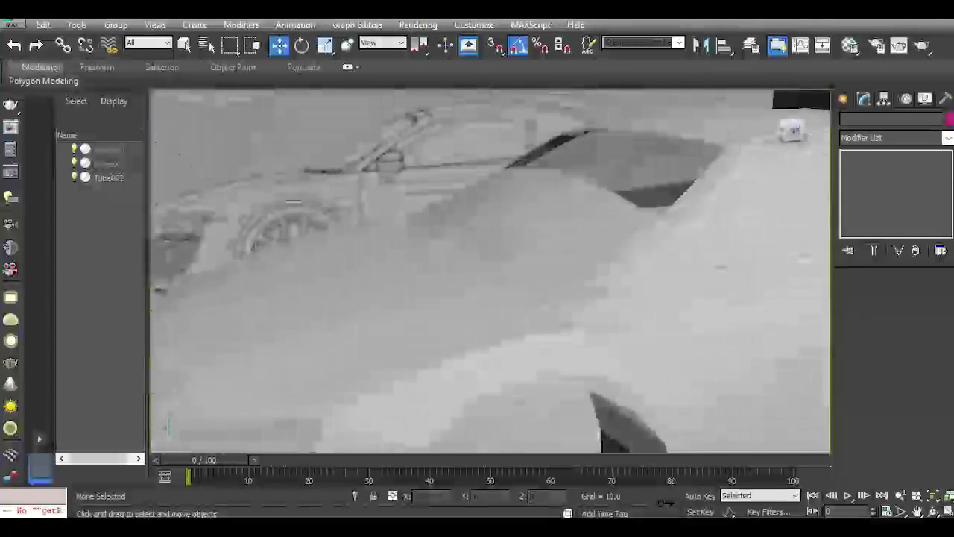
scroll(590, 206, down, 3)
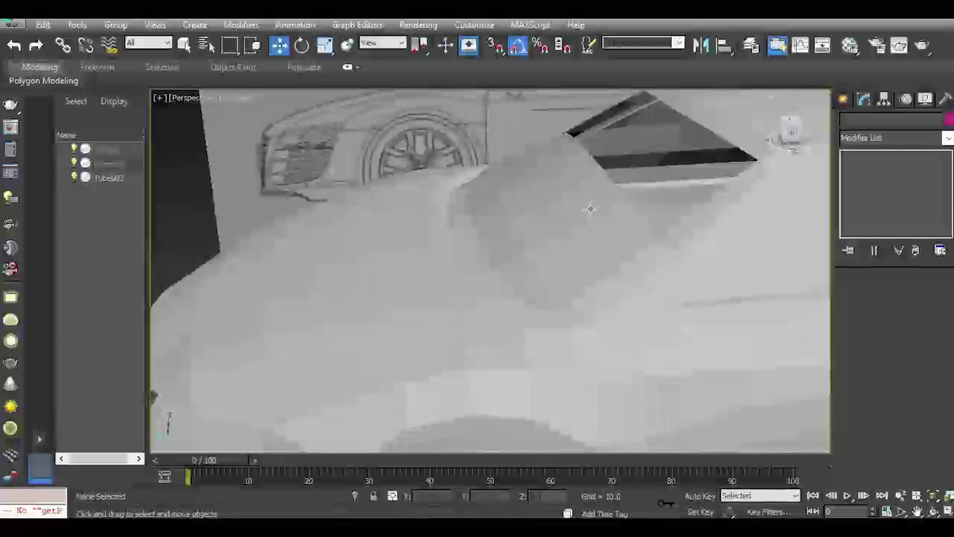
middle_drag(590, 206, 540, 319)
Select Tube002, orbit to the roof and window openings, and enter Edge level.
click(709, 297)
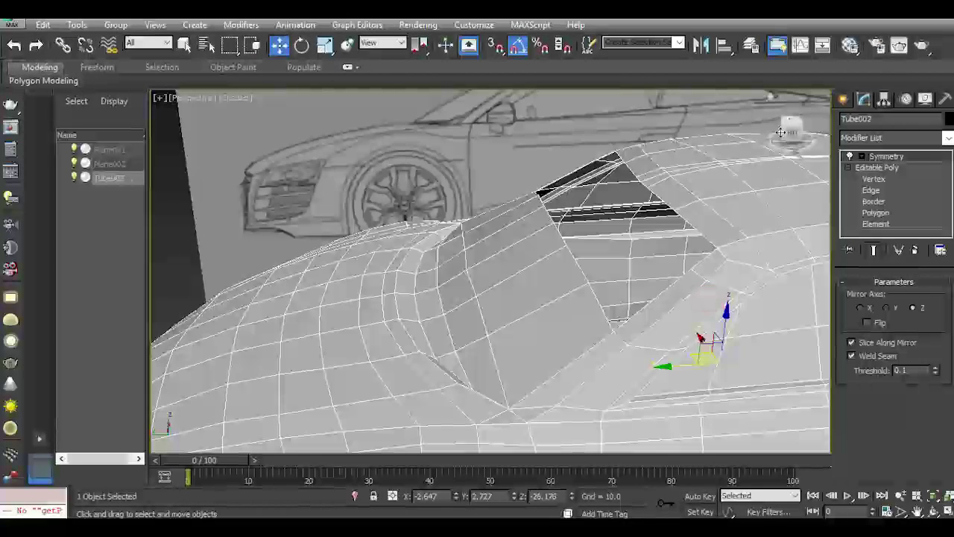
alt+middle_drag(724, 273, 746, 299)
scroll(746, 298, up, 5)
scroll(540, 243, down, 5)
alt+middle_drag(739, 266, 478, 279)
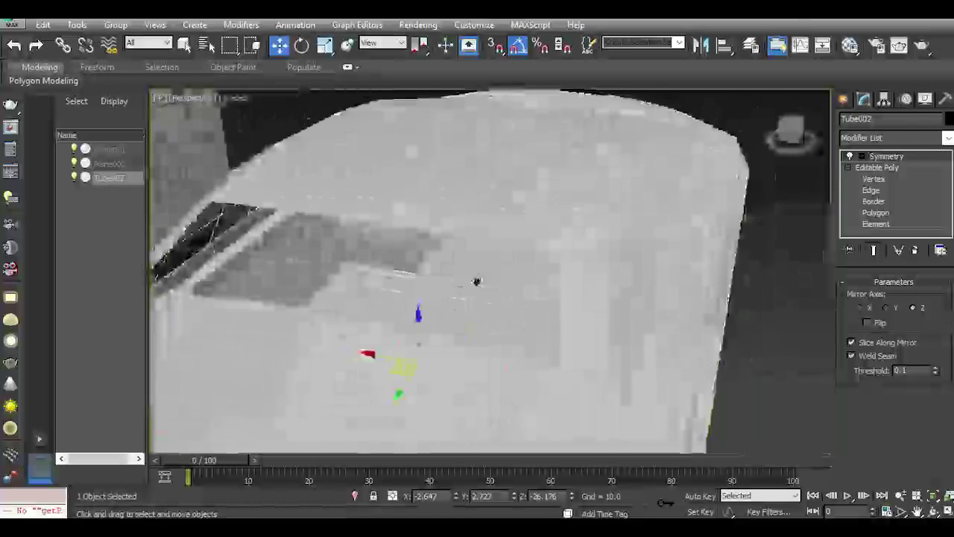
scroll(478, 278, down, 3)
click(877, 191)
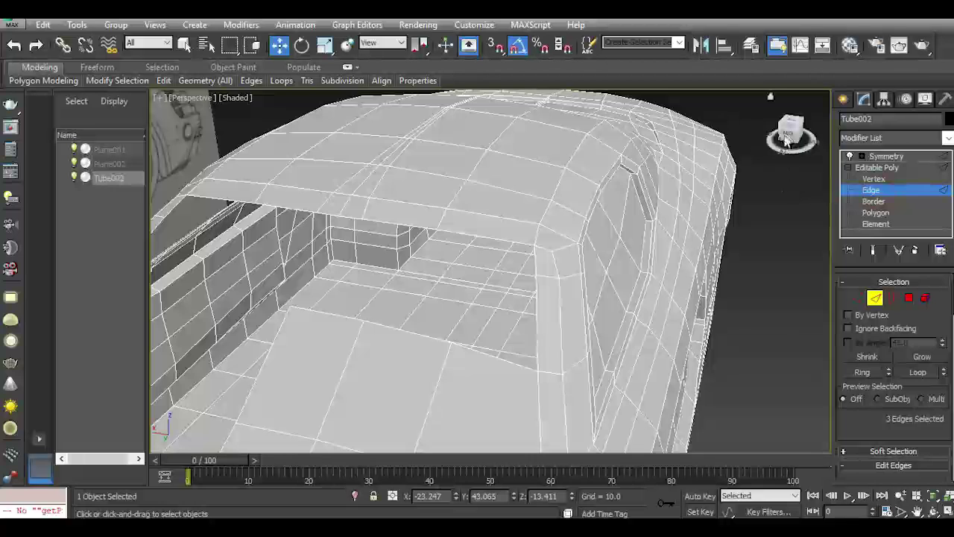
Bridge a roof edge beside the window opening with its opposite edge.
drag(787, 142, 554, 274)
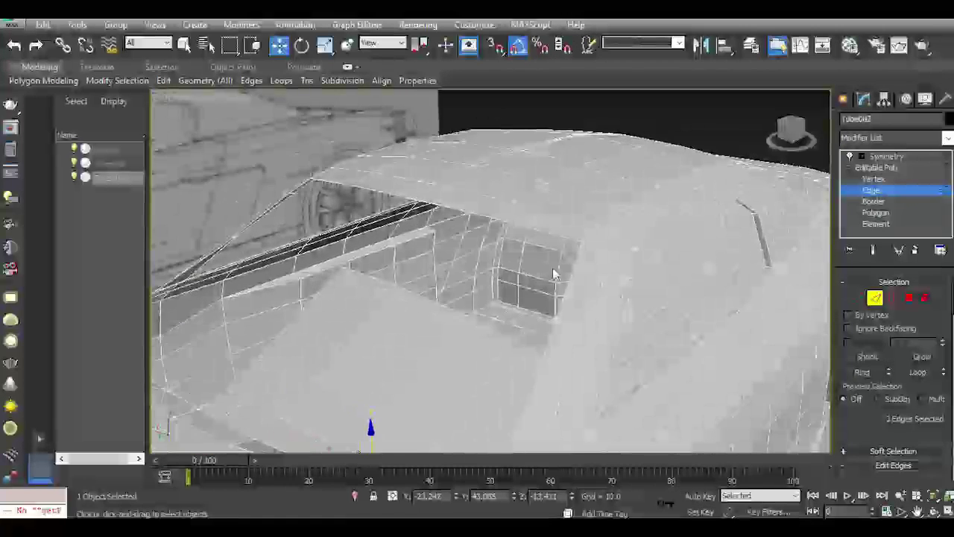
click(550, 237)
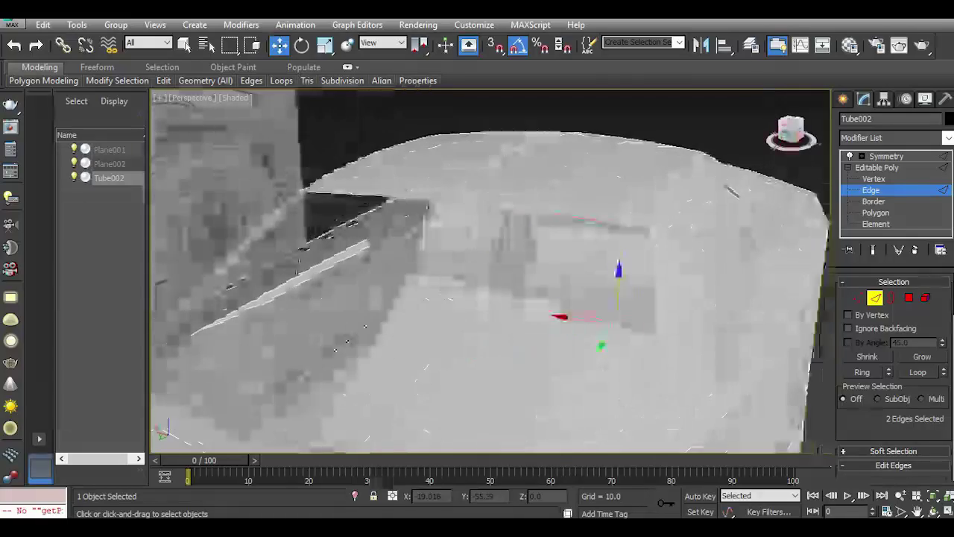
drag(790, 142, 775, 131)
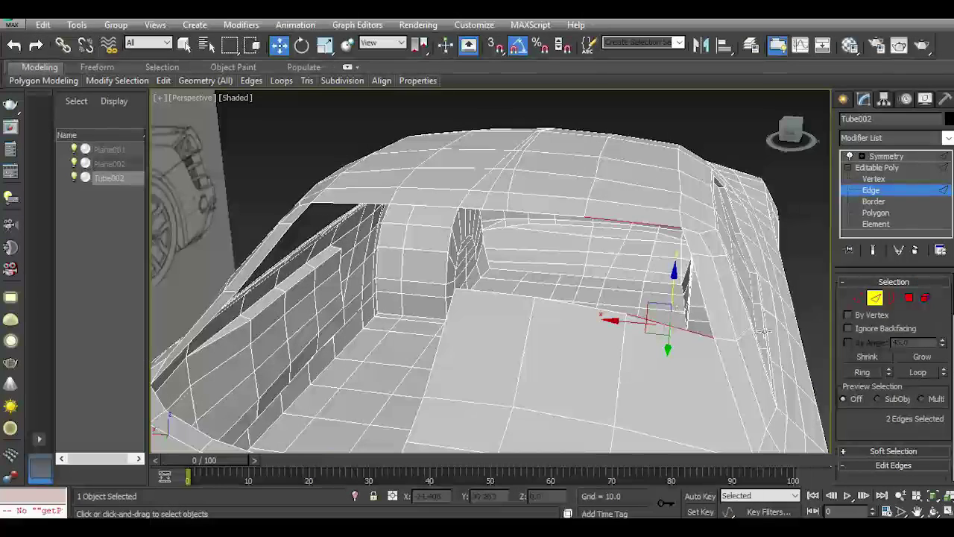
scroll(859, 420, down, 4)
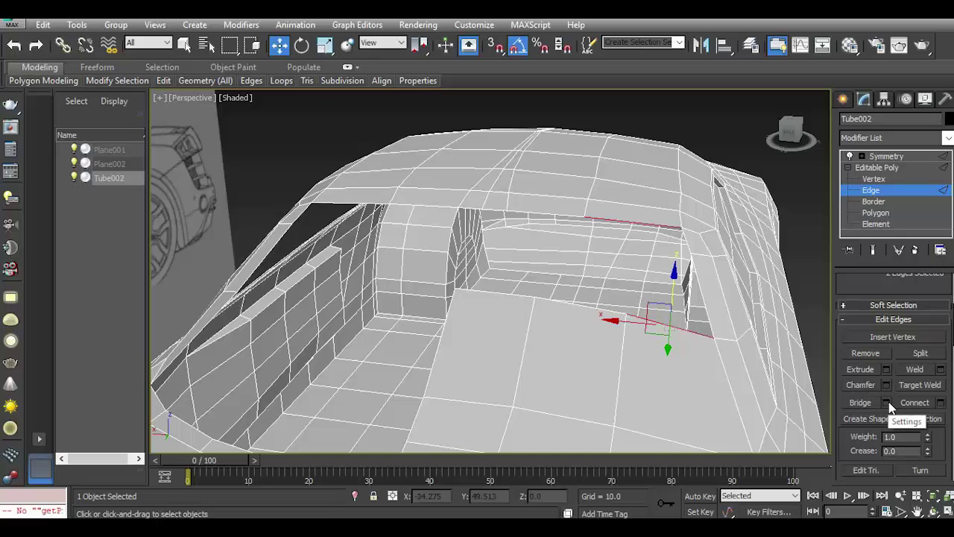
click(887, 403)
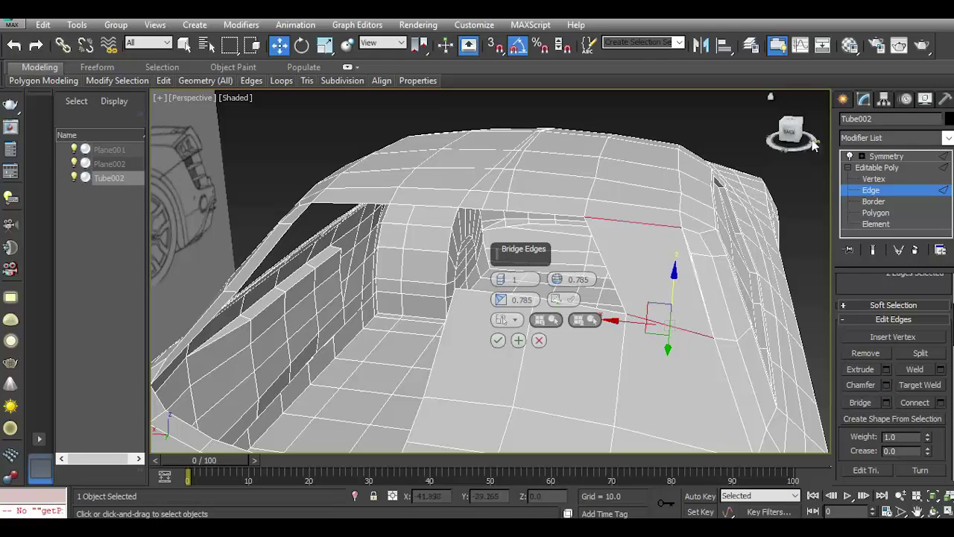
drag(814, 146, 753, 157)
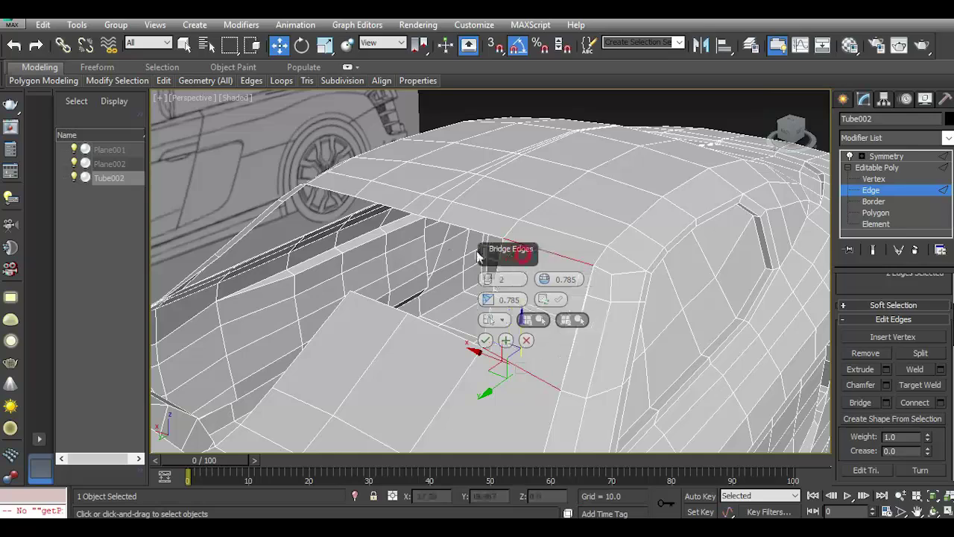
drag(522, 251, 343, 244)
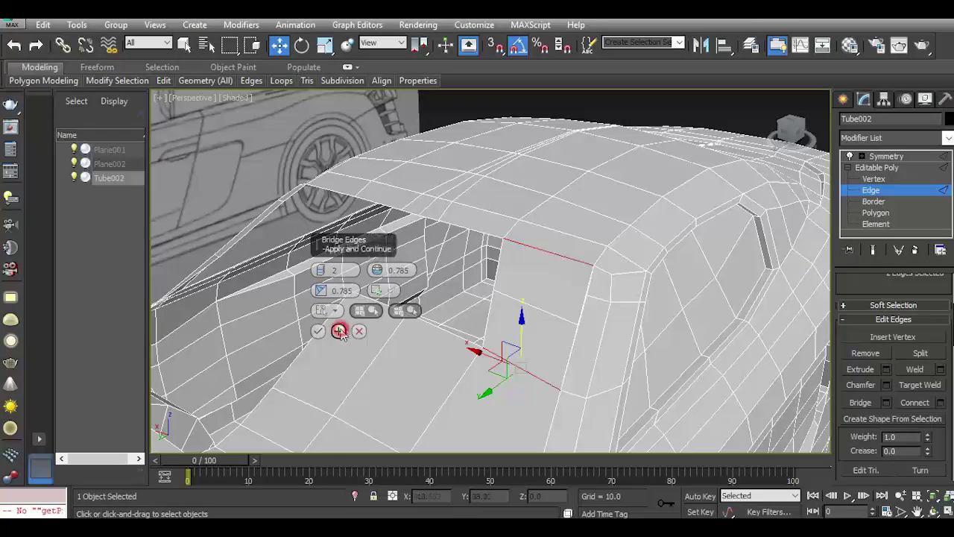
alt+middle_drag(454, 347, 483, 359)
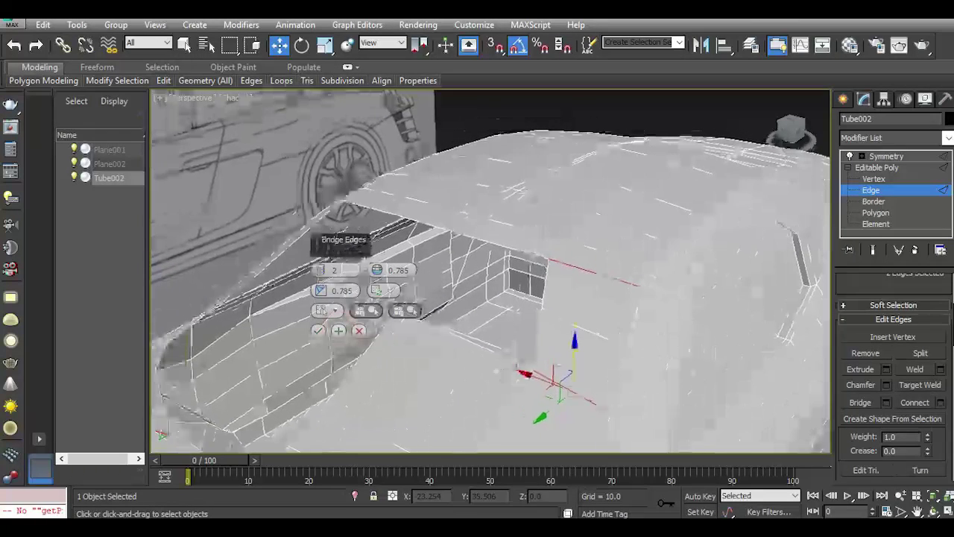
Bridge the next edge pairs using Apply and Continue, then commit with OK.
click(487, 345)
ctrl+click(513, 250)
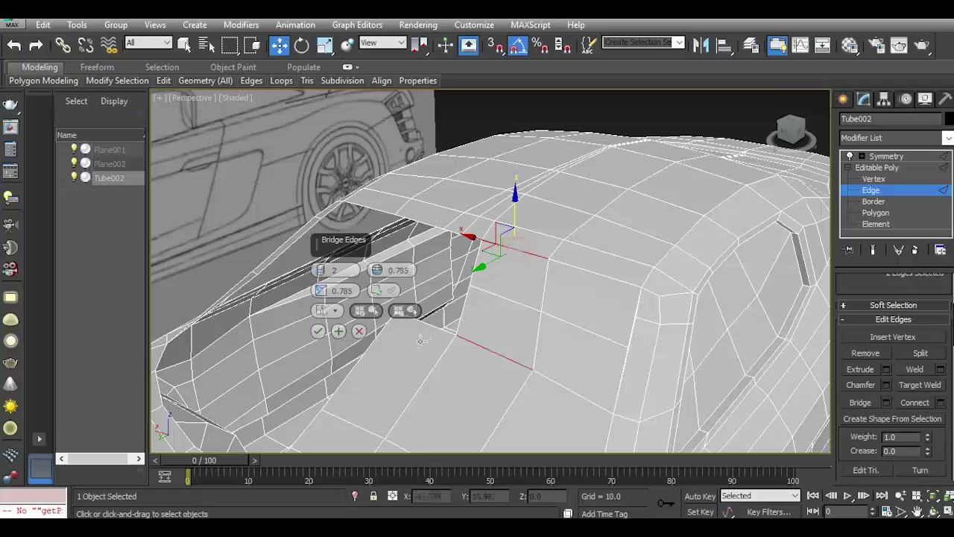
click(338, 331)
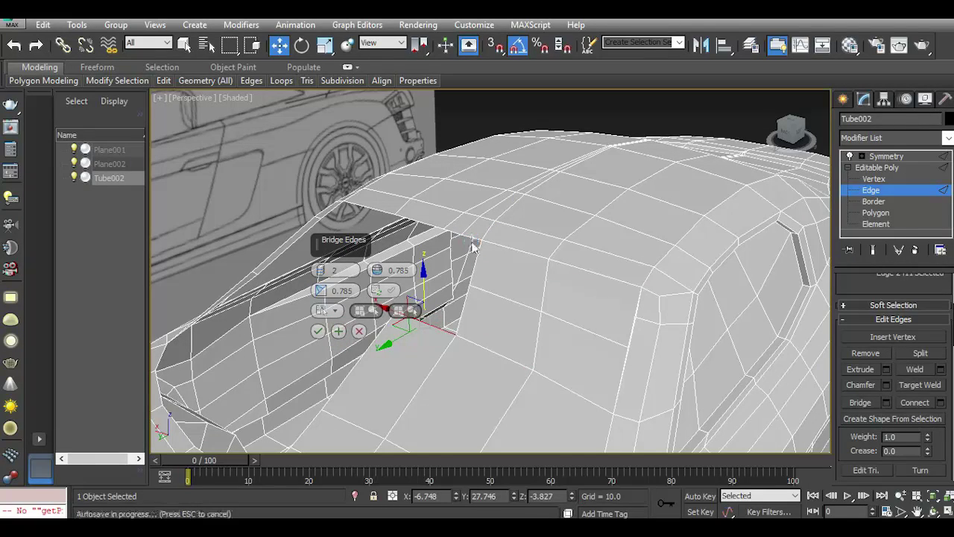
ctrl+click(472, 240)
click(318, 331)
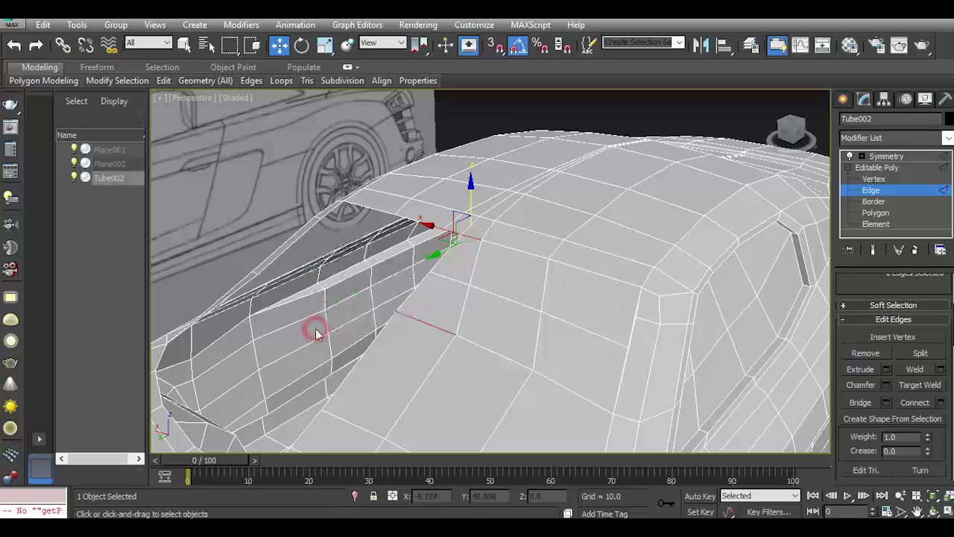
click(865, 179)
Target Weld the stray roof vertex onto its neighbouring vertex.
scroll(626, 345, up, 5)
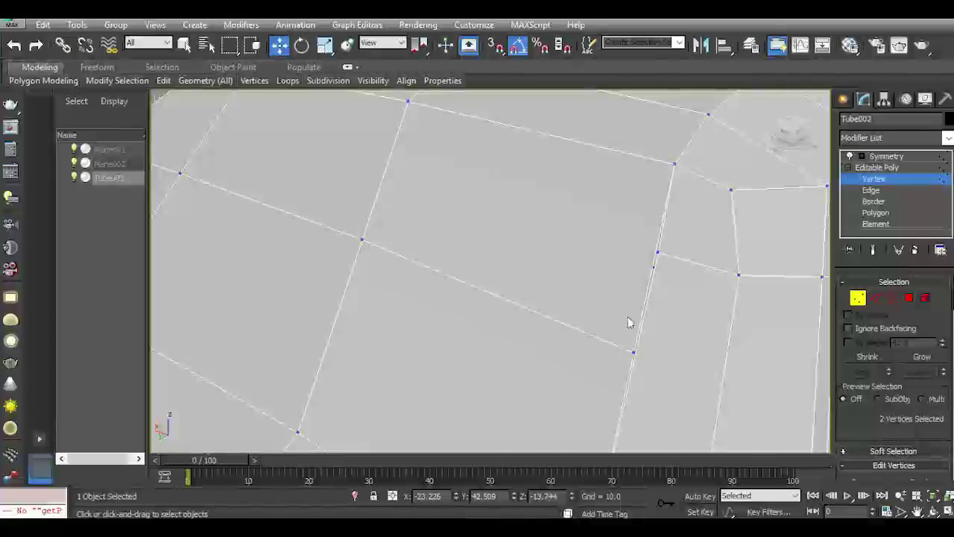
right_click(626, 313)
click(589, 403)
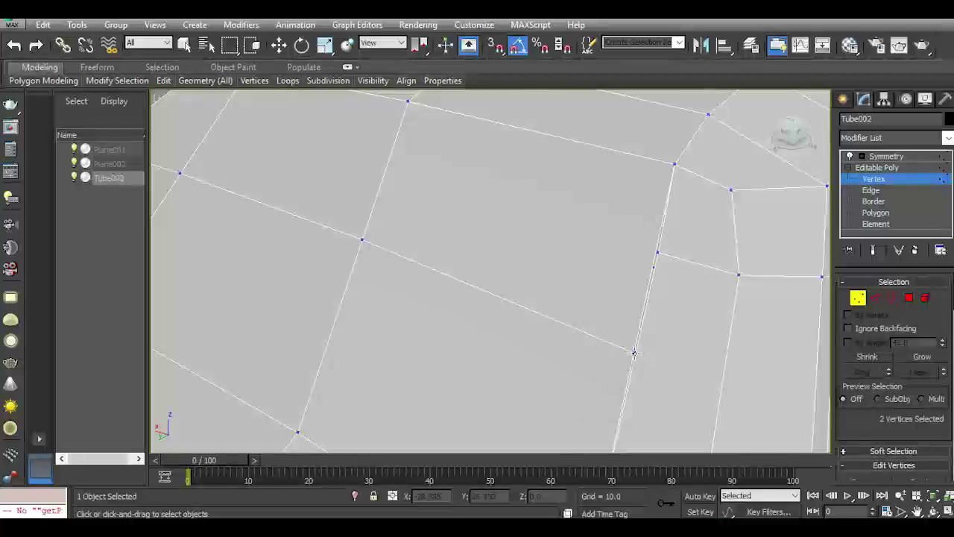
click(634, 353)
click(659, 251)
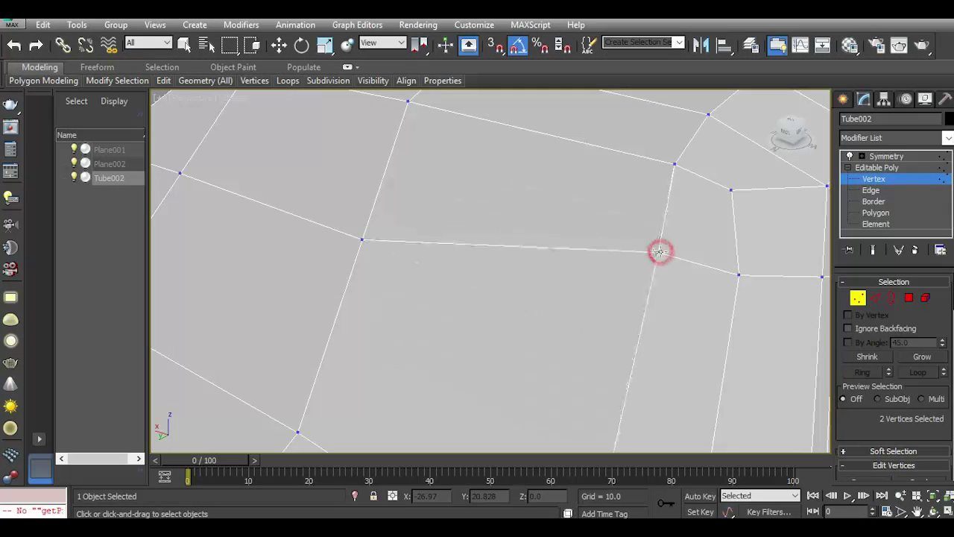
scroll(607, 277, down, 5)
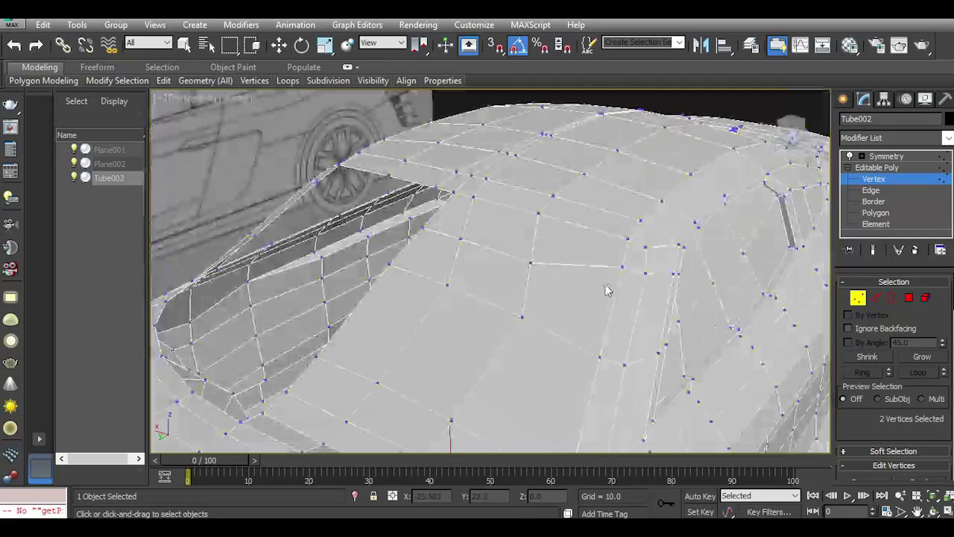
key(w)
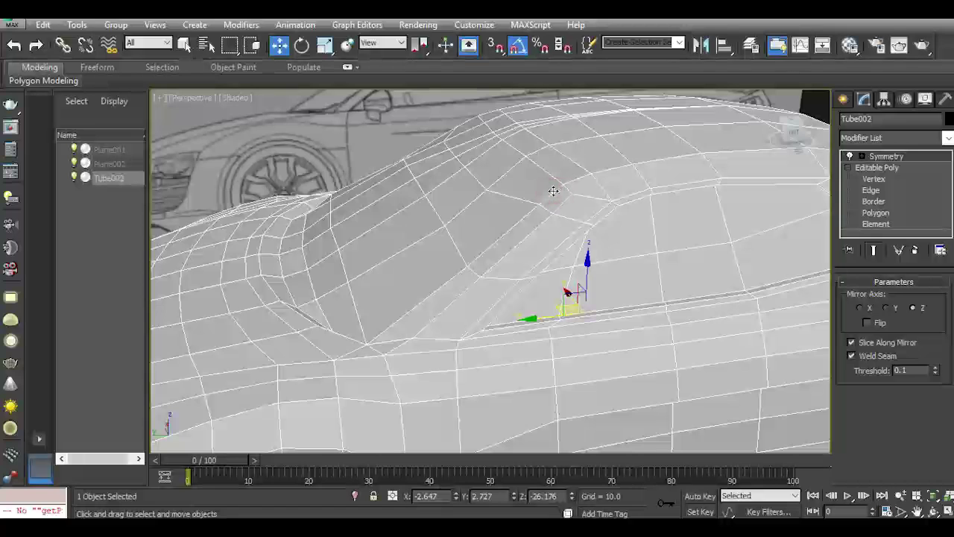
click(874, 179)
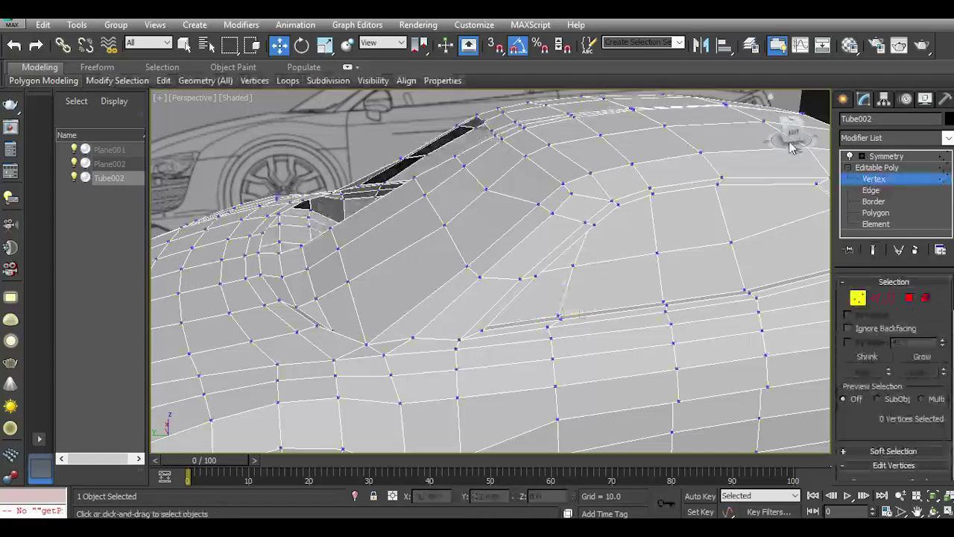
scroll(589, 224, up, 2)
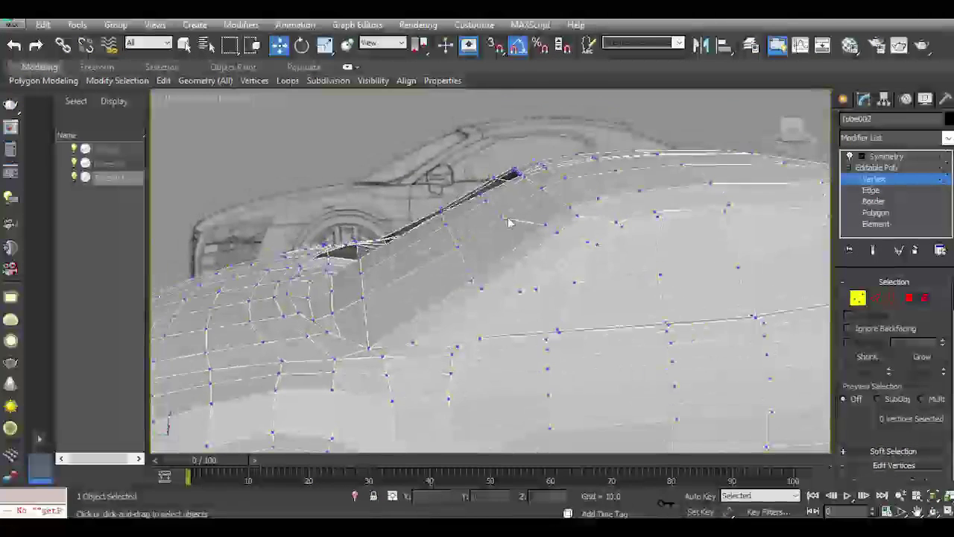
scroll(542, 230, up, 4)
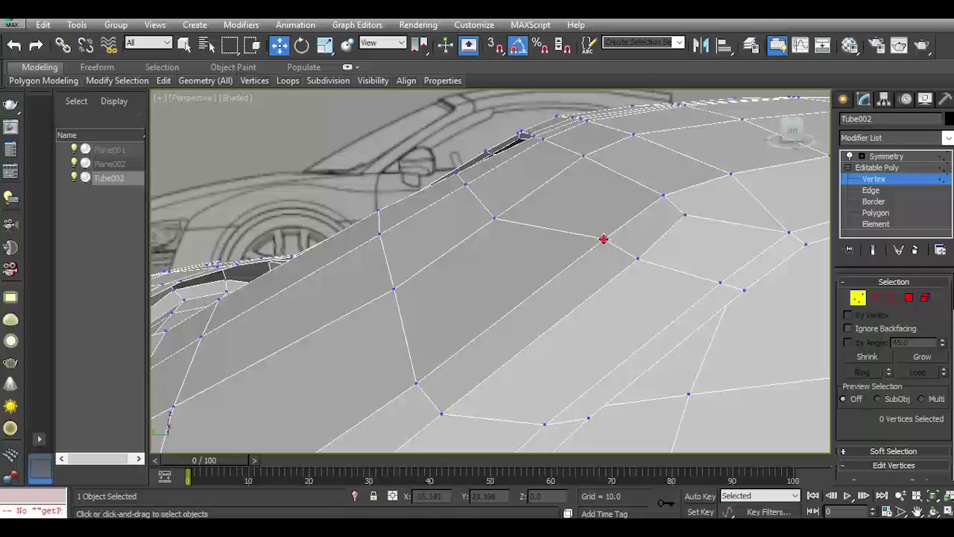
Select a roof pillar vertex, undo a wrong move, and nudge it down-left along the pillar.
click(603, 239)
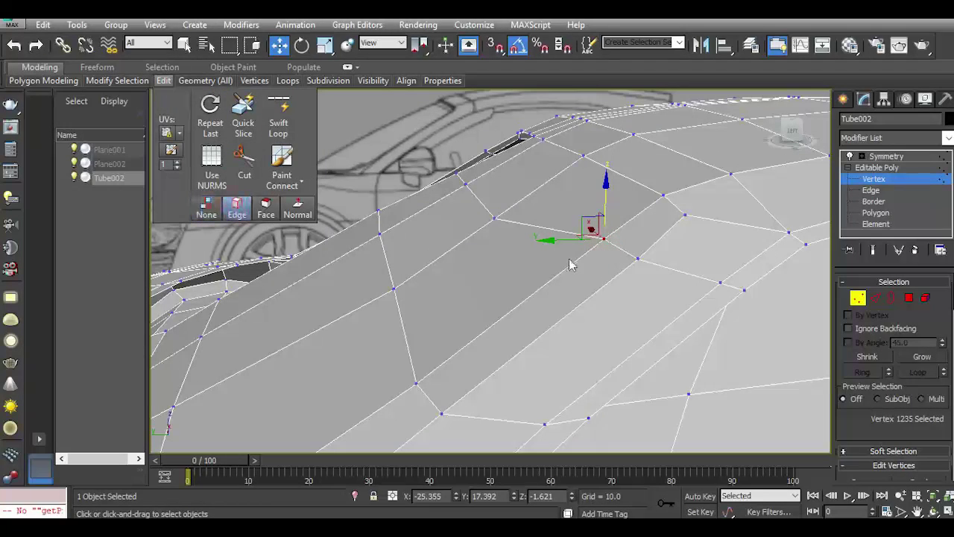
mouse_move(531, 271)
mouse_down()
mouse_move(636, 279)
mouse_move(590, 274)
mouse_up()
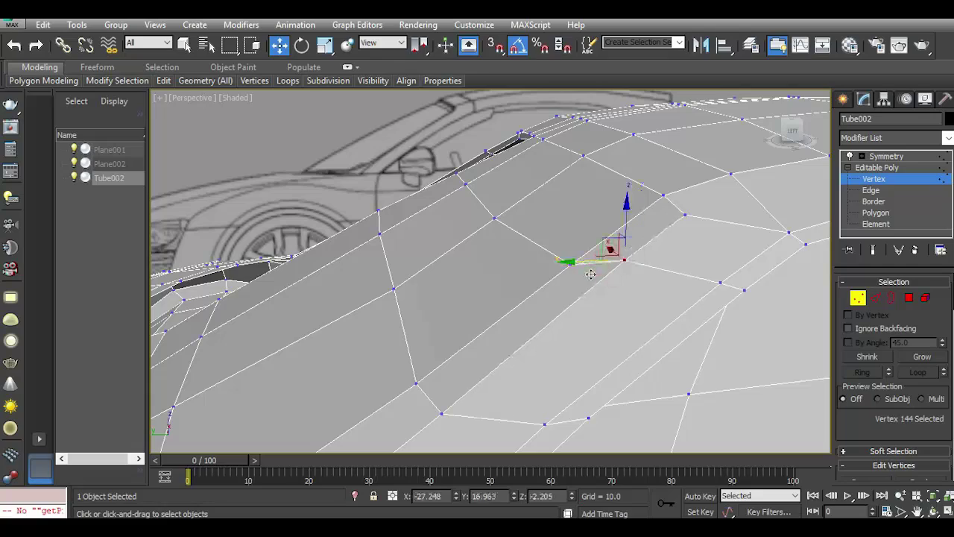
click(14, 44)
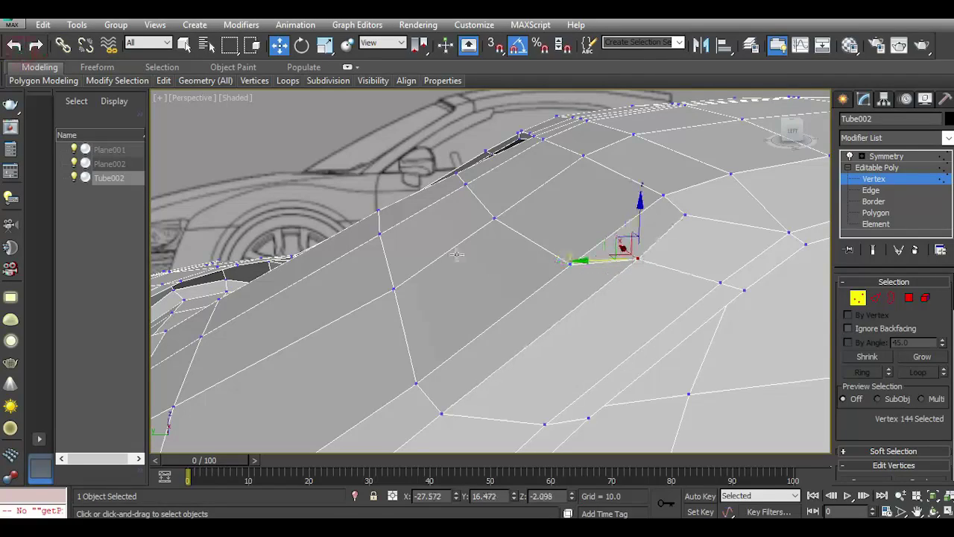
drag(636, 230, 628, 255)
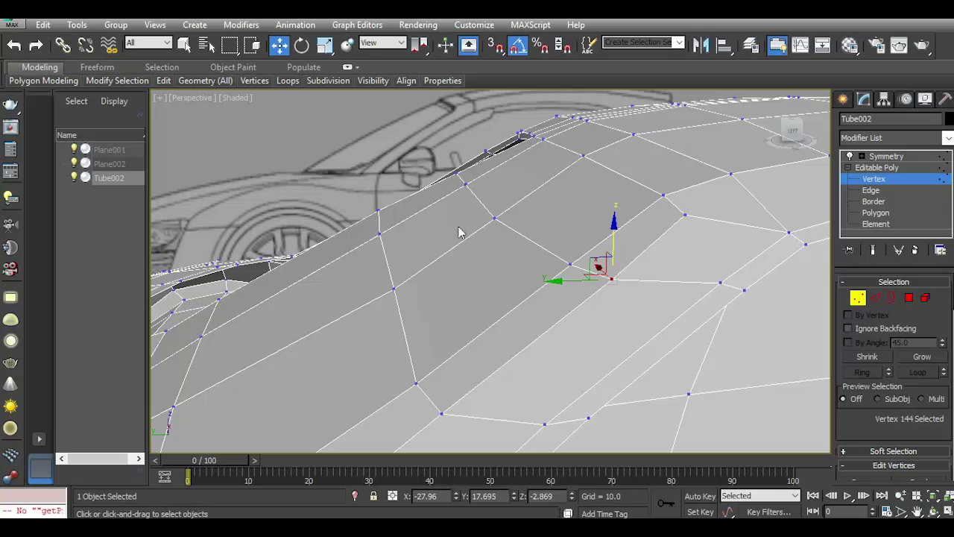
scroll(459, 232, down, 3)
drag(804, 142, 790, 134)
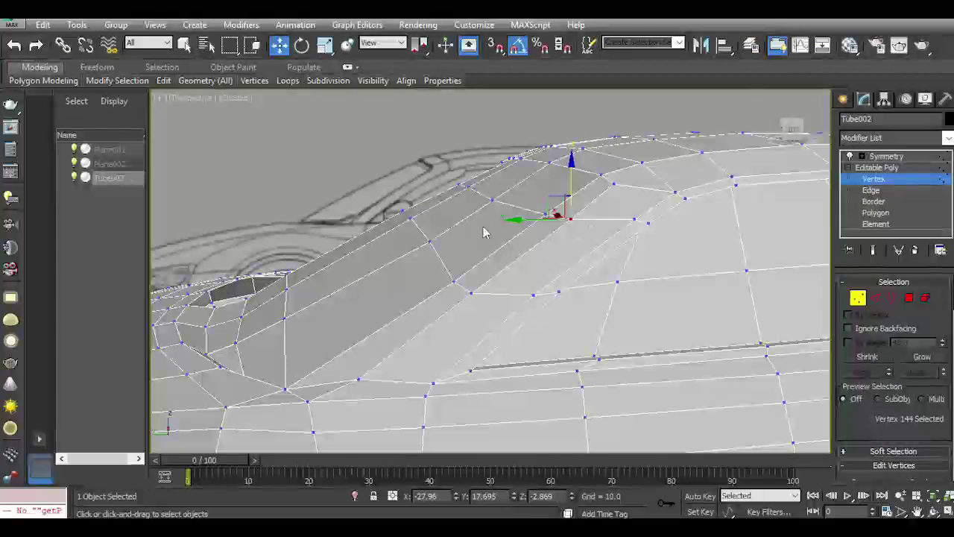
scroll(483, 232, up, 2)
mouse_move(163, 80)
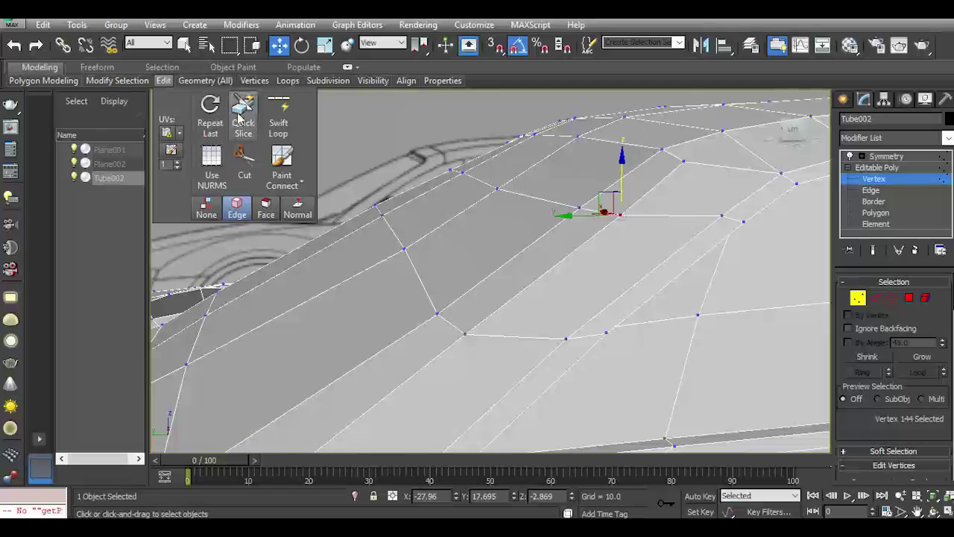
Raise several more pillar and side-panel vertices slightly, bringing vertex 323 to Z -6.648.
click(522, 221)
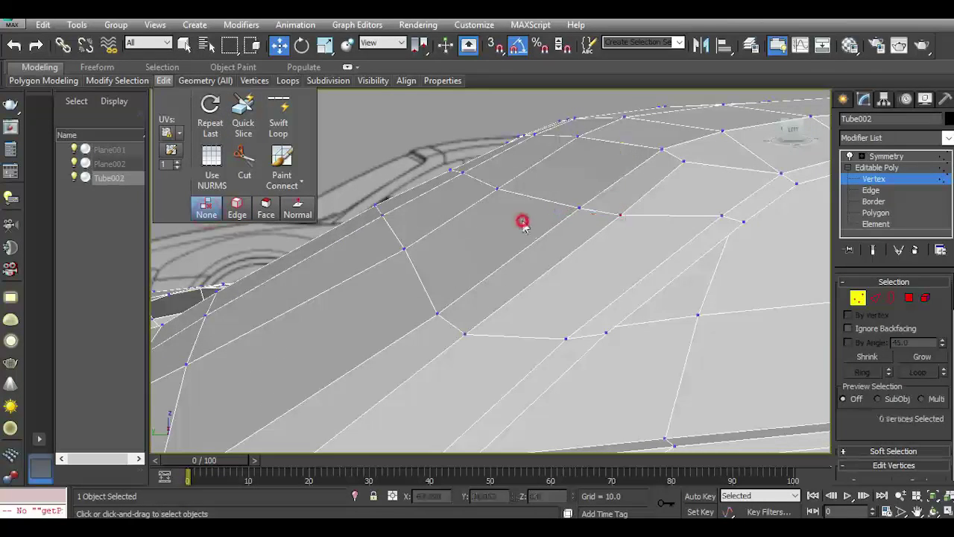
click(493, 187)
drag(472, 189, 468, 182)
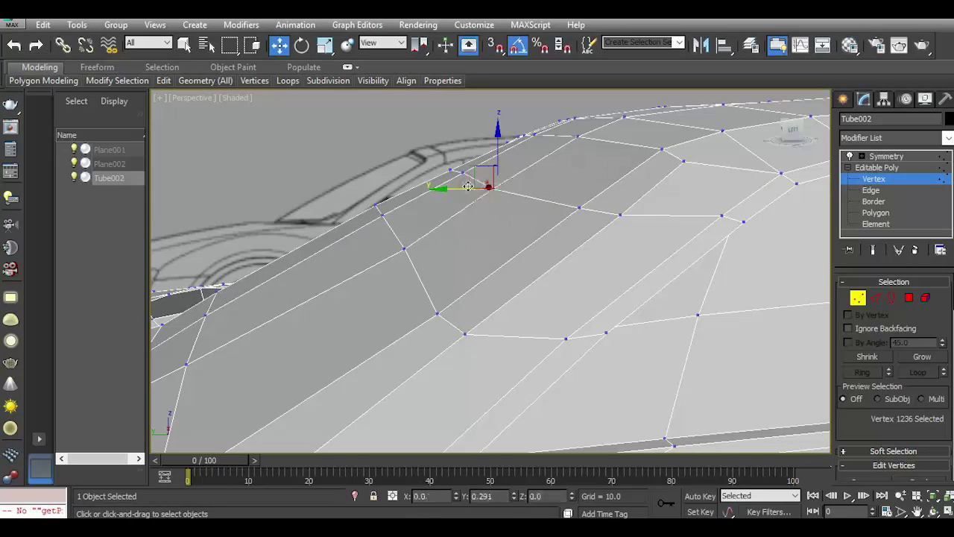
drag(407, 251, 405, 220)
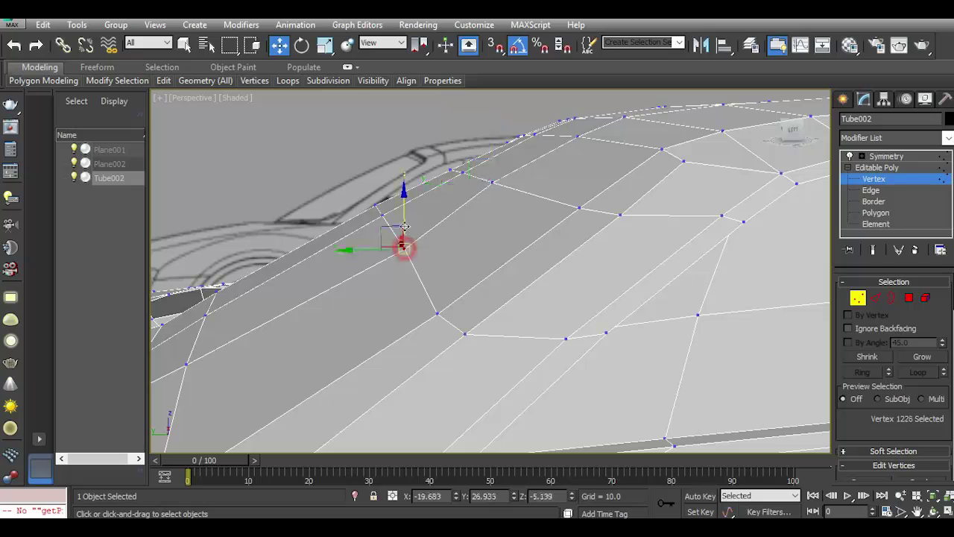
click(462, 173)
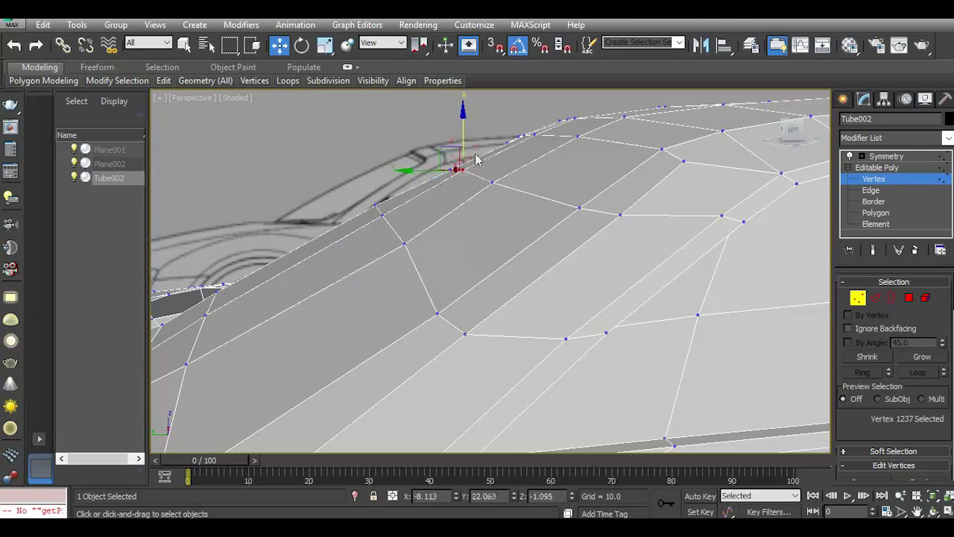
click(478, 159)
alt+middle_drag(478, 159, 514, 239)
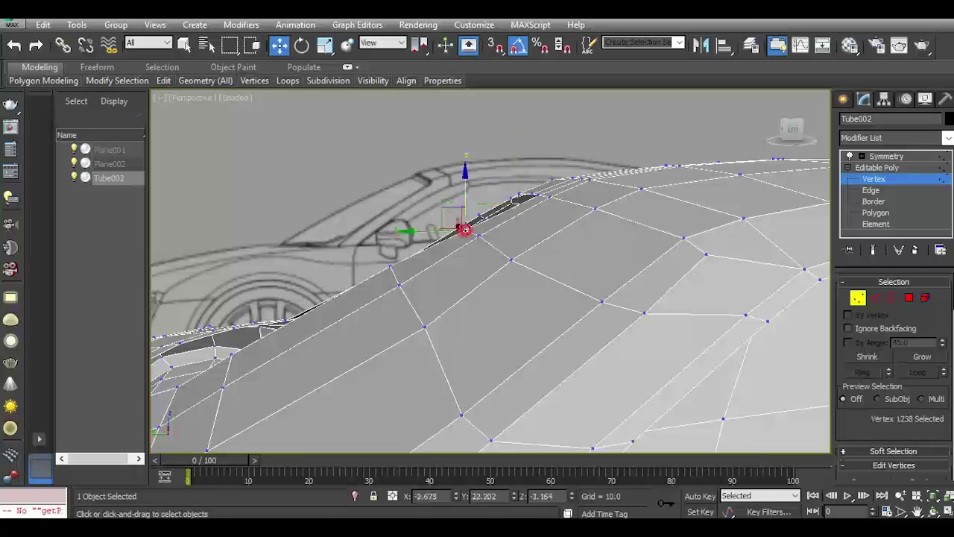
drag(464, 201, 464, 196)
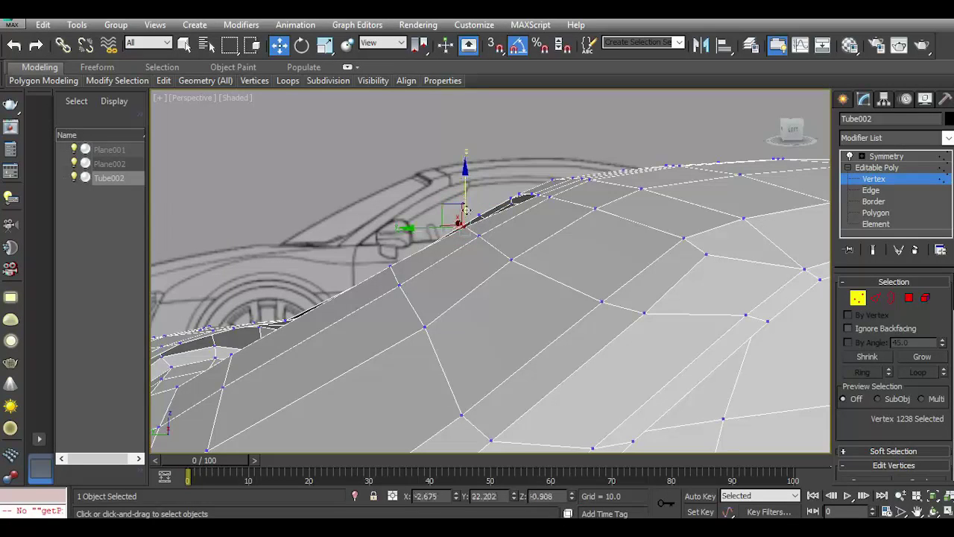
alt+middle_drag(458, 261, 462, 328)
click(459, 351)
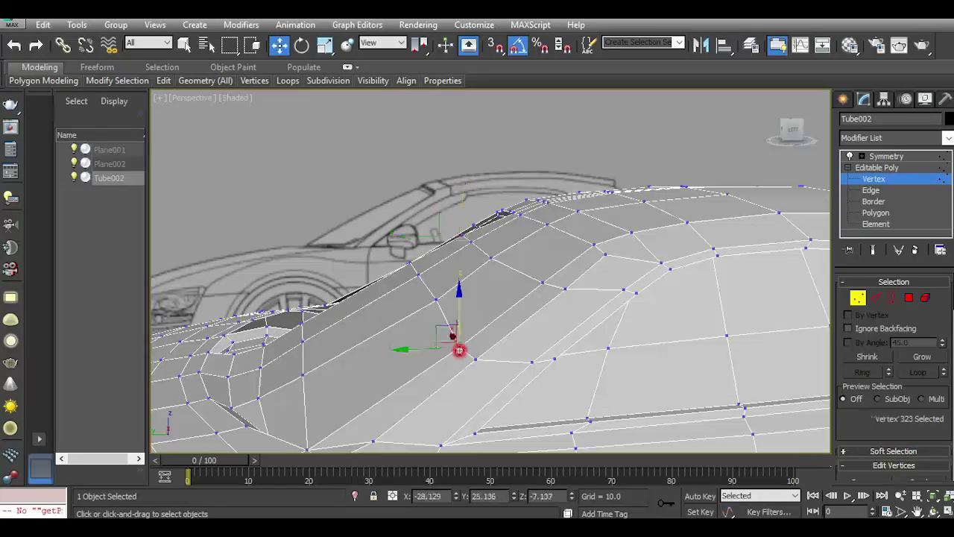
drag(461, 322, 464, 316)
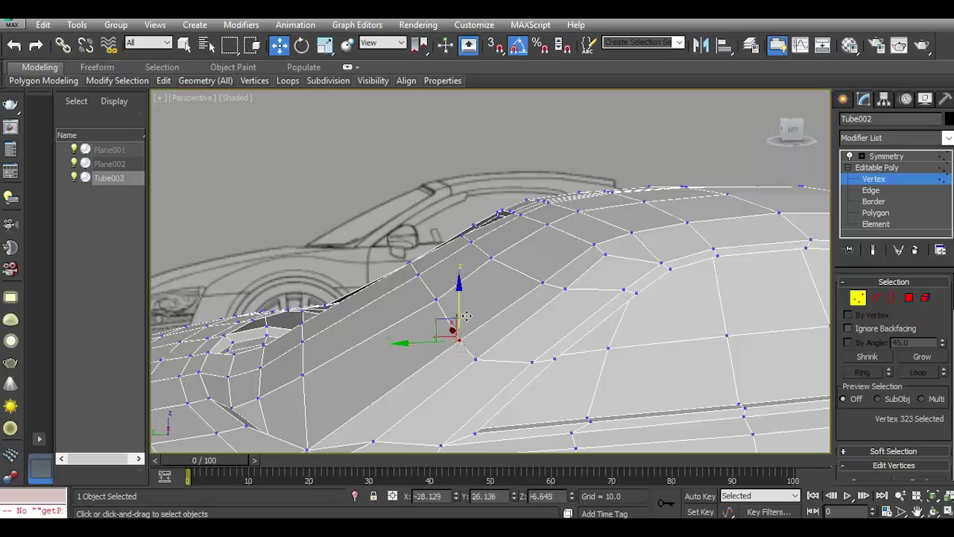
scroll(538, 270, down, 5)
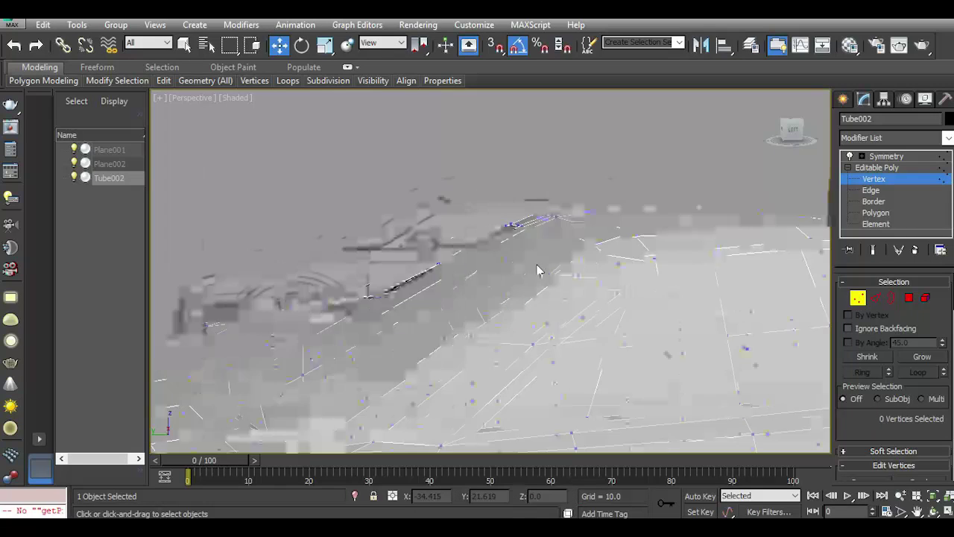
scroll(507, 257, up, 5)
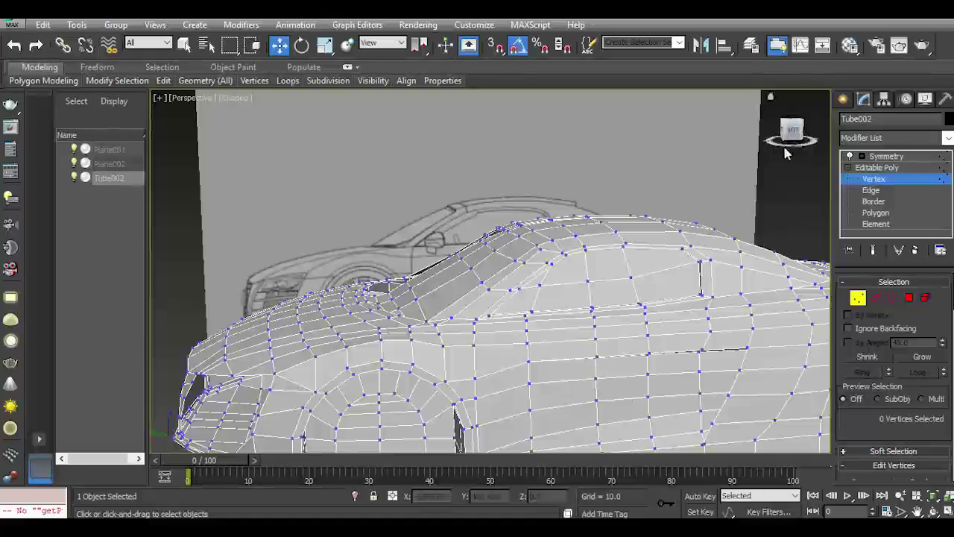
drag(785, 153, 790, 179)
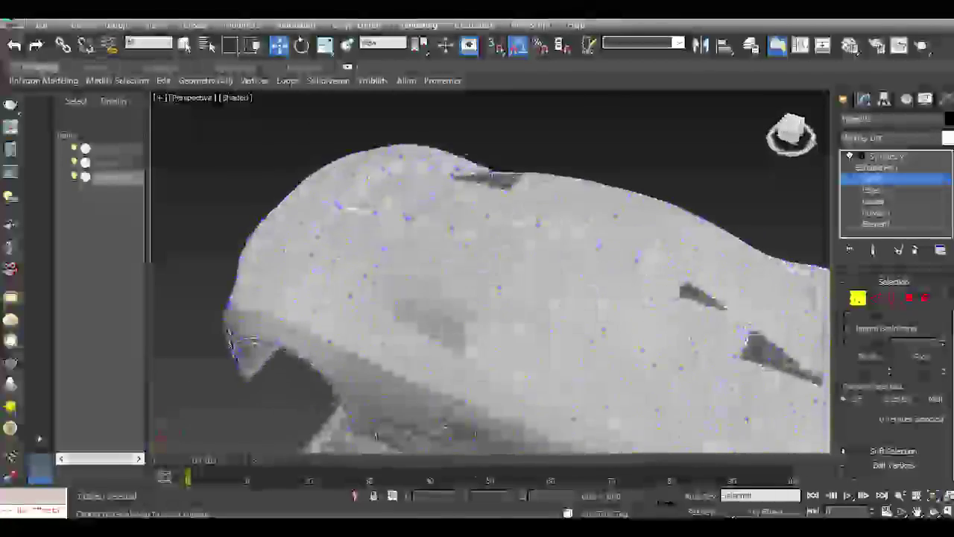
mouse_move(791, 138)
mouse_down()
mouse_move(794, 149)
mouse_move(791, 136)
mouse_up()
scroll(498, 299, up, 3)
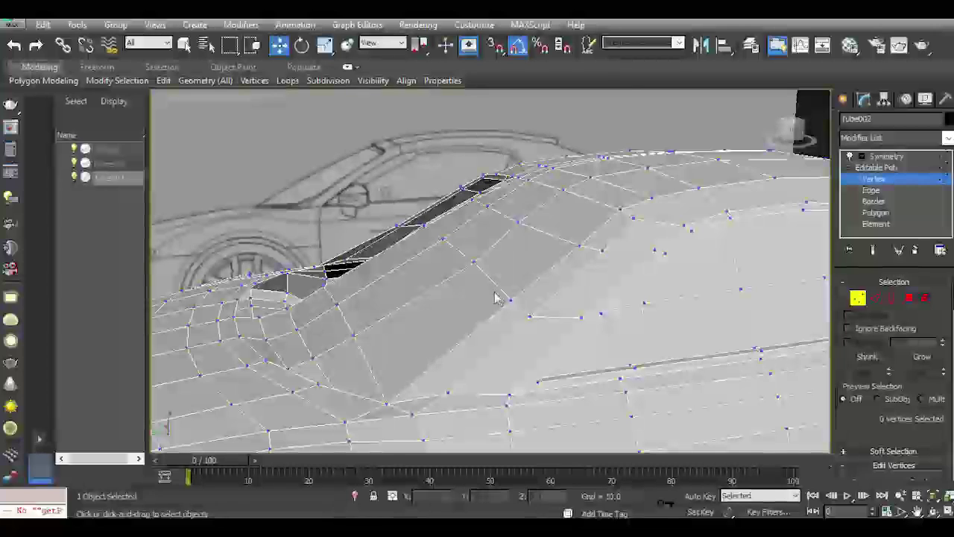
Nudge vertices 1228, 1229, 1230 and 323 down and left along the pillar, then deselect.
scroll(453, 274, down, 2)
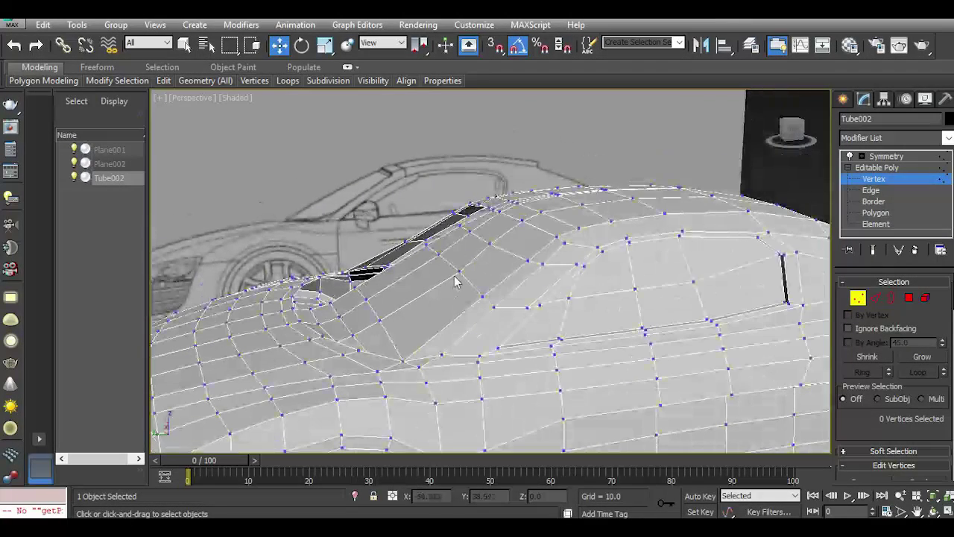
click(164, 80)
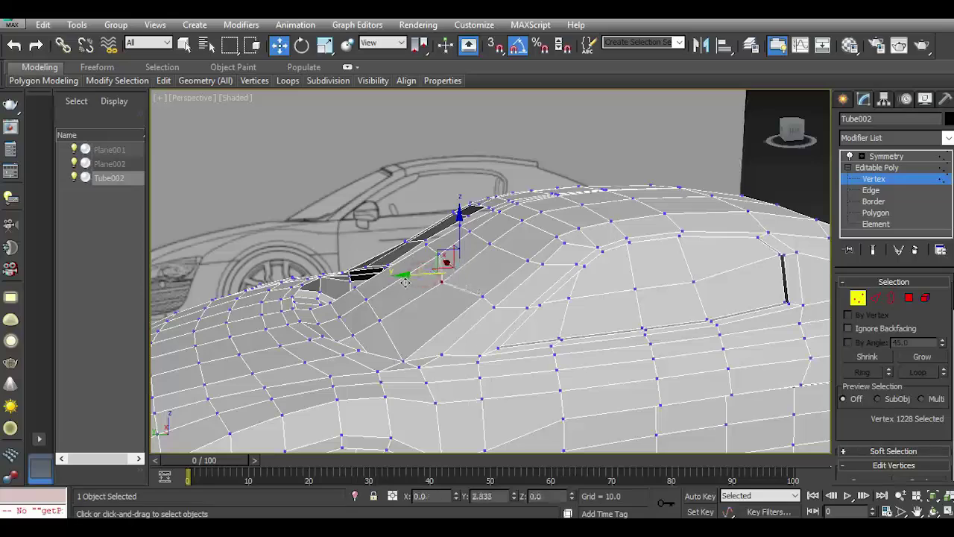
drag(400, 285, 416, 282)
click(439, 257)
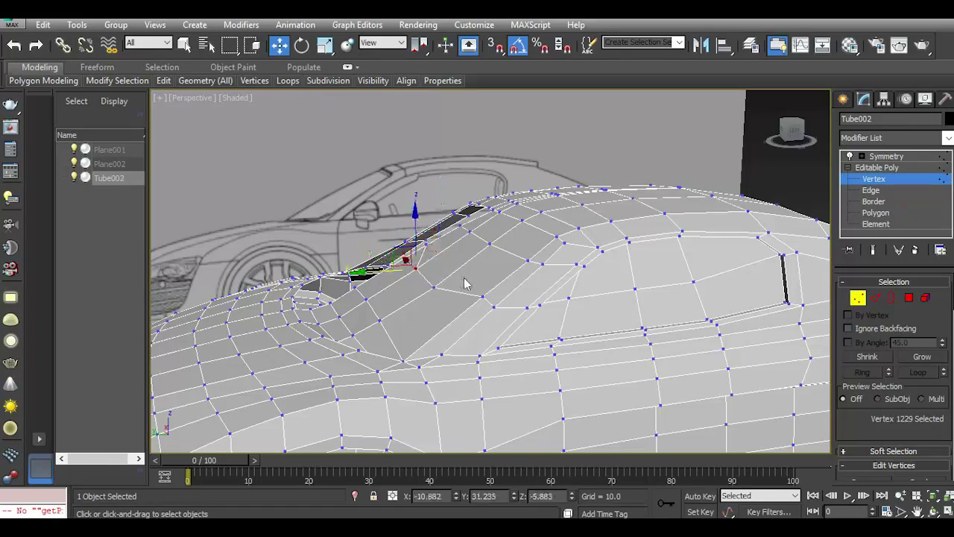
click(415, 237)
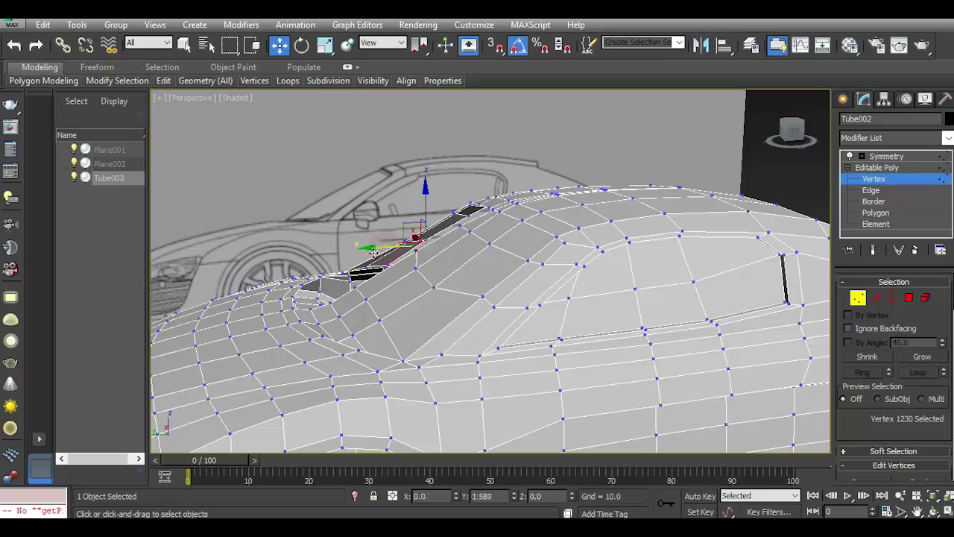
drag(364, 260, 387, 279)
scroll(466, 297, up, 3)
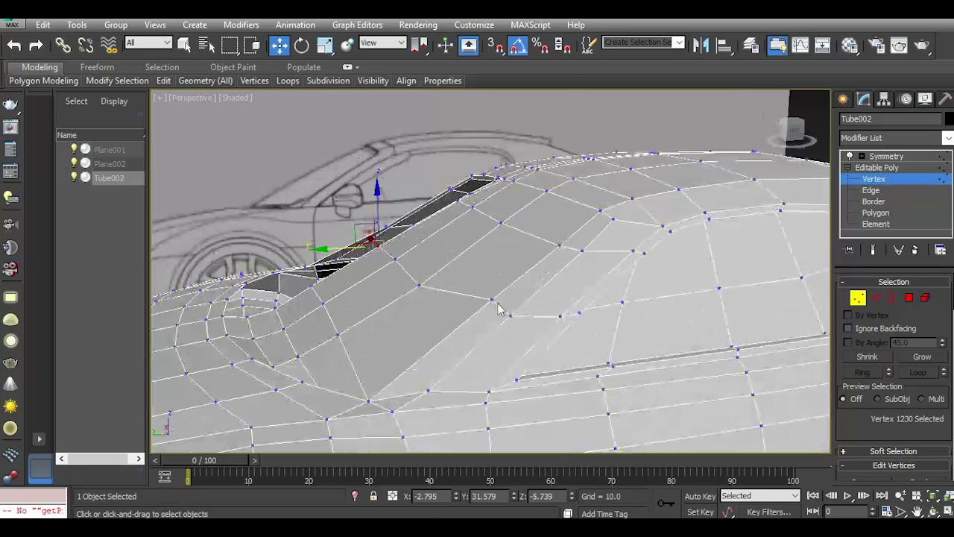
click(492, 300)
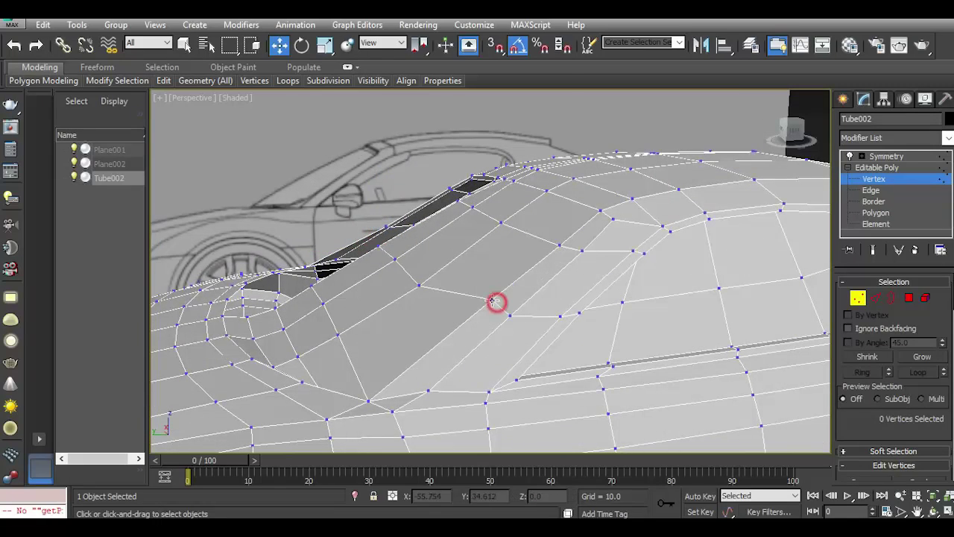
click(434, 291)
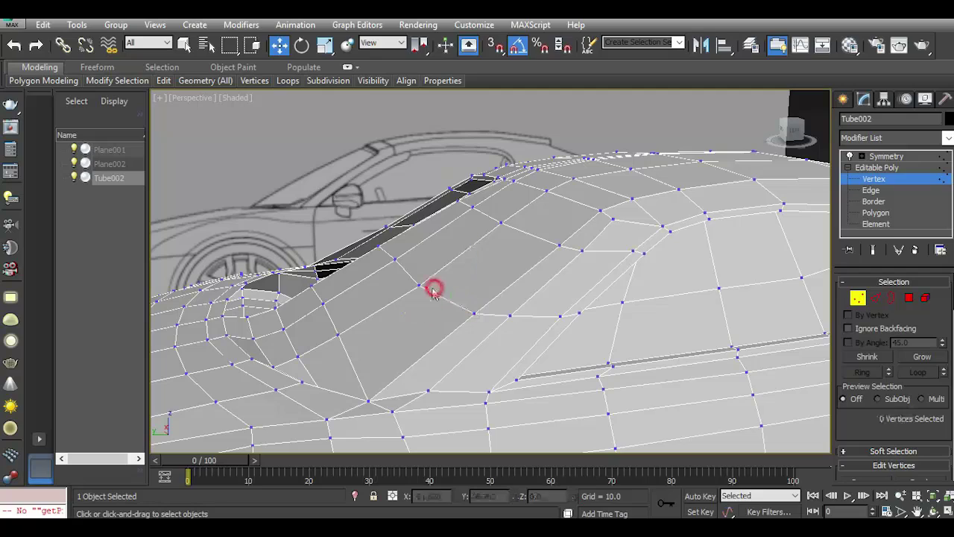
click(417, 287)
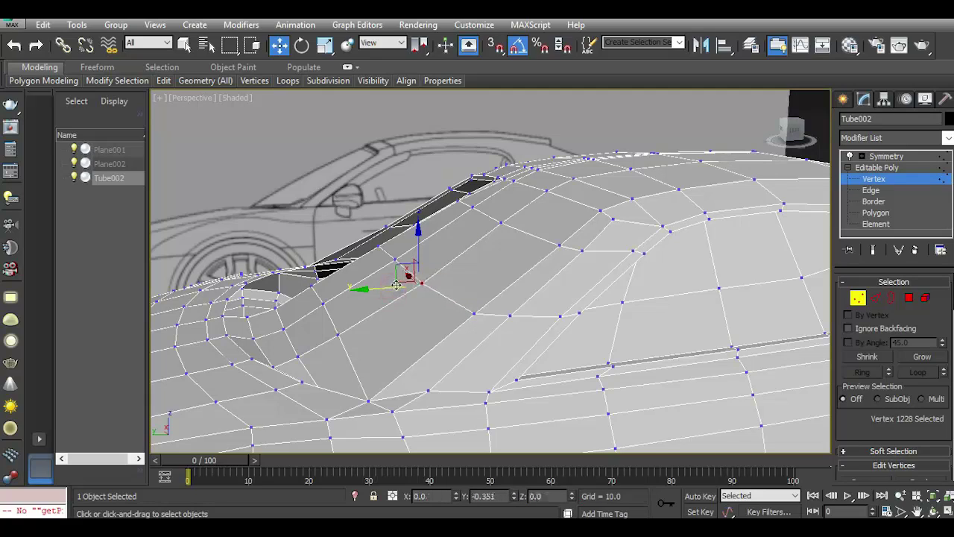
click(513, 285)
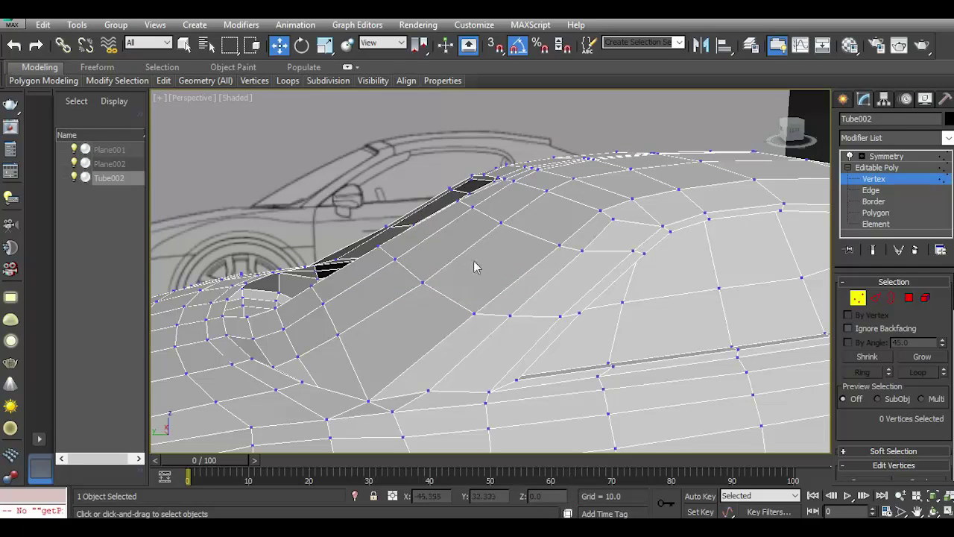
scroll(476, 267, down, 3)
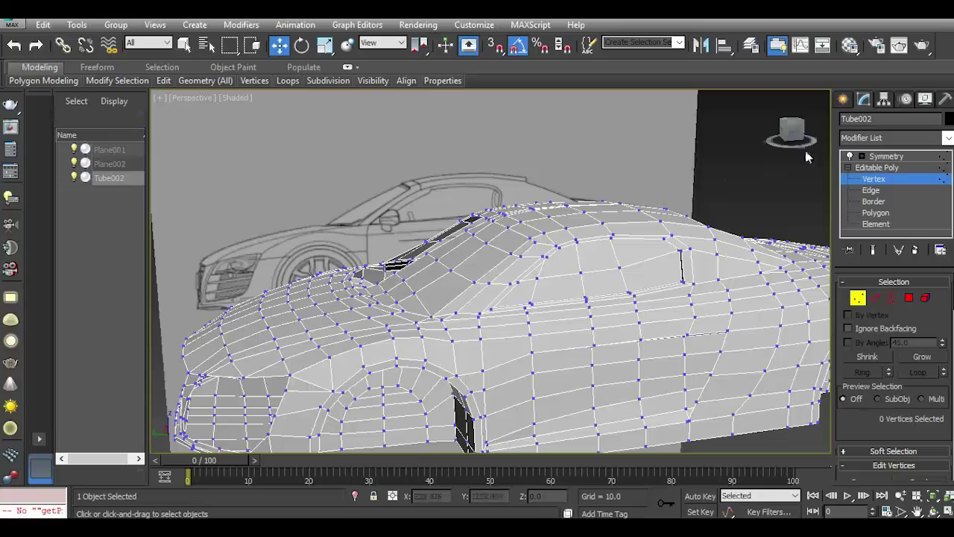
Orbit around the deselected car body to inspect the evened-out crease below the roof pillar.
drag(793, 132, 790, 160)
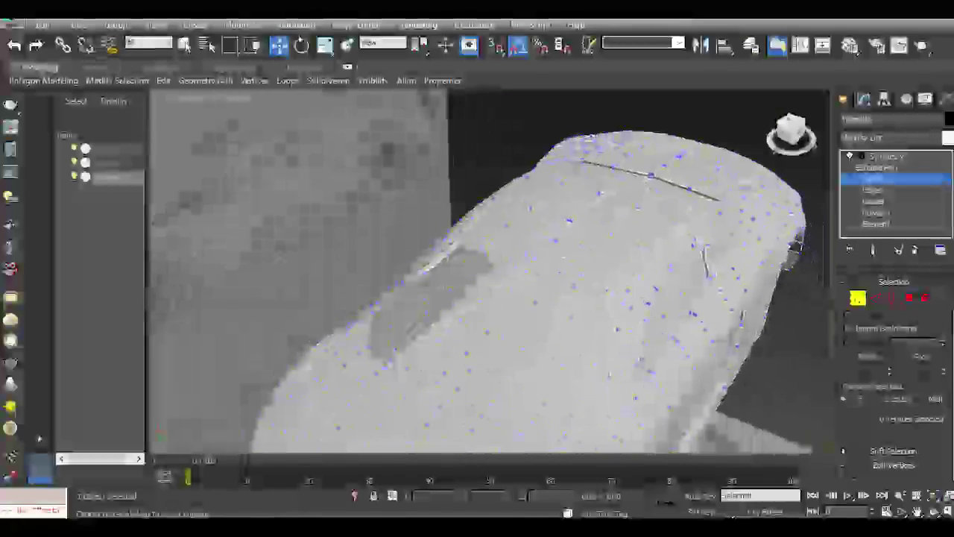
alt+middle_drag(795, 246, 776, 266)
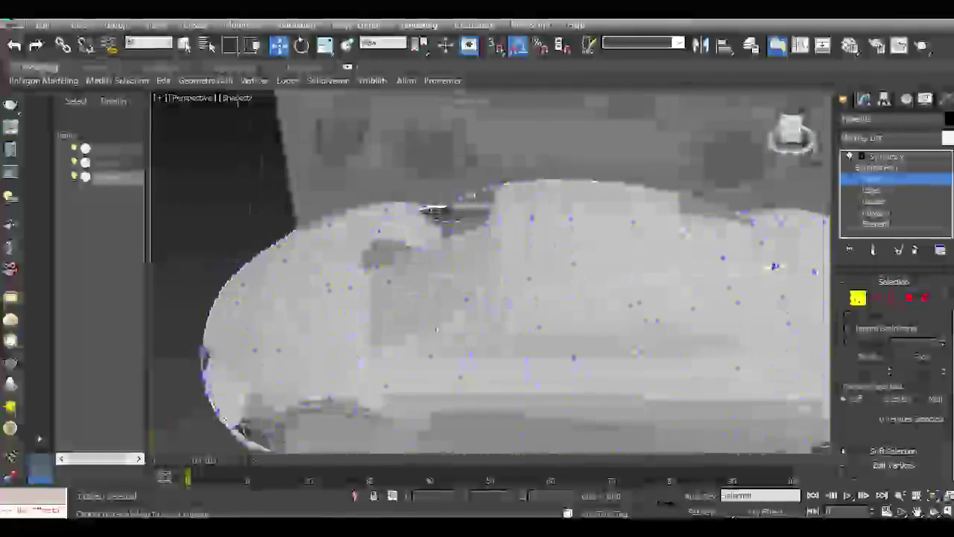
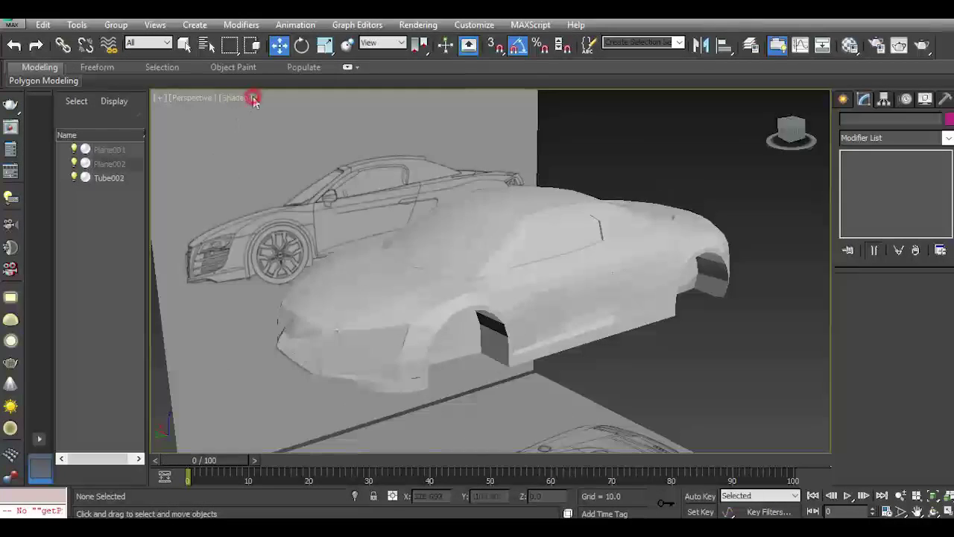
Turn on Edged Faces shading so the car body's polygon edges show, then orbit around it.
click(253, 99)
click(287, 158)
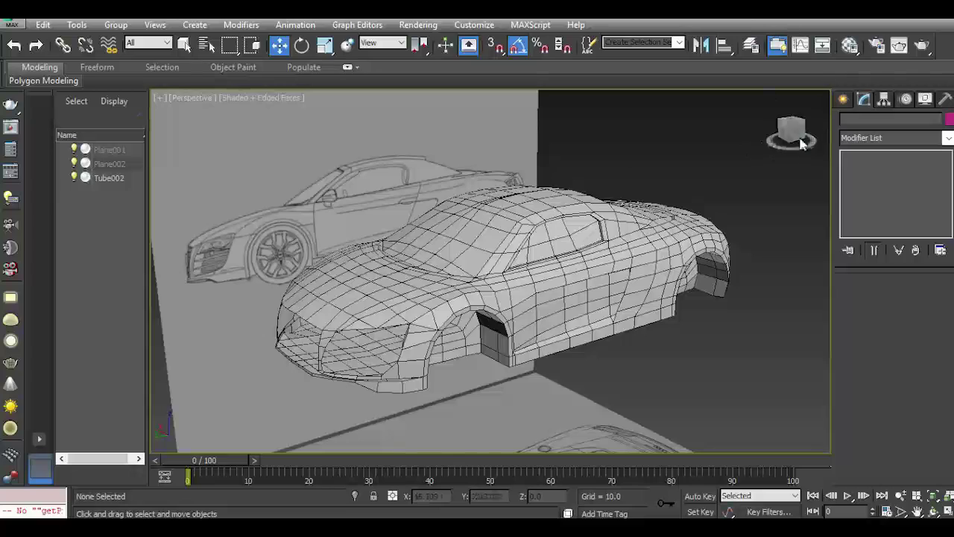
drag(802, 144, 799, 183)
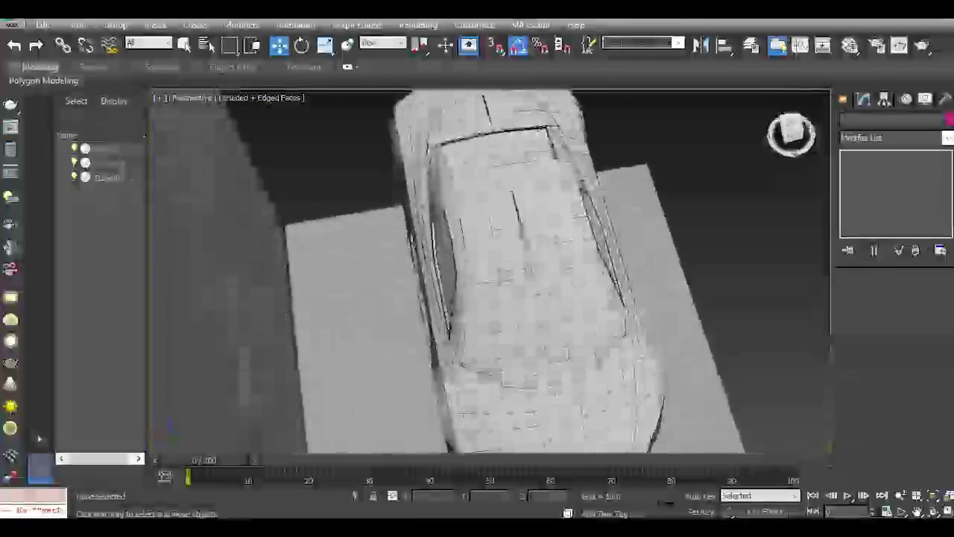
drag(792, 142, 799, 129)
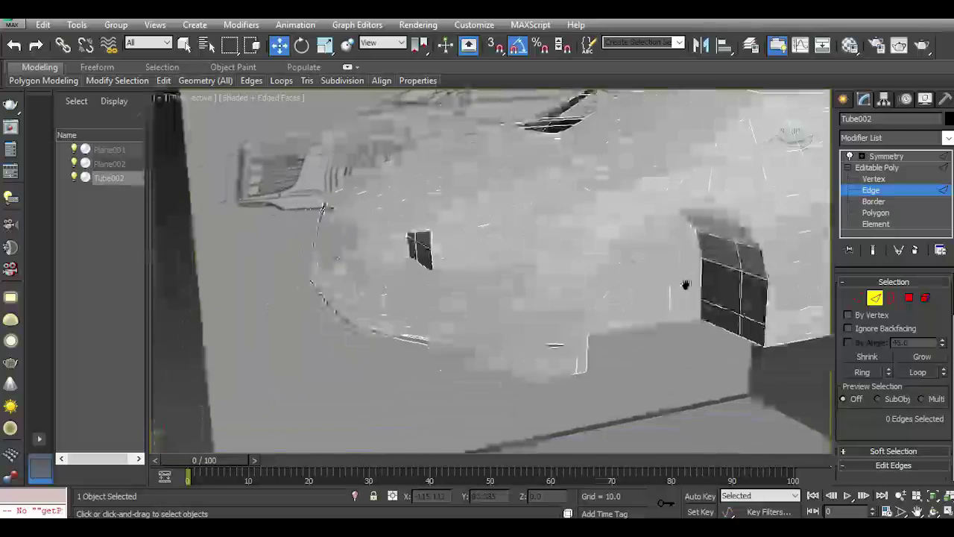
Select the ring of edges outlining the front grille opening.
click(464, 333)
ctrl+click(525, 323)
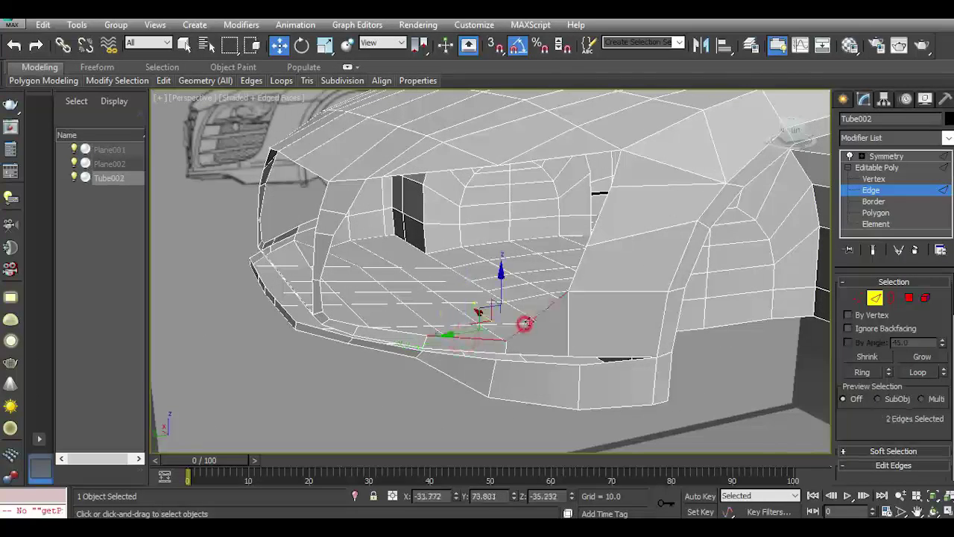
ctrl+click(578, 273)
ctrl+click(405, 333)
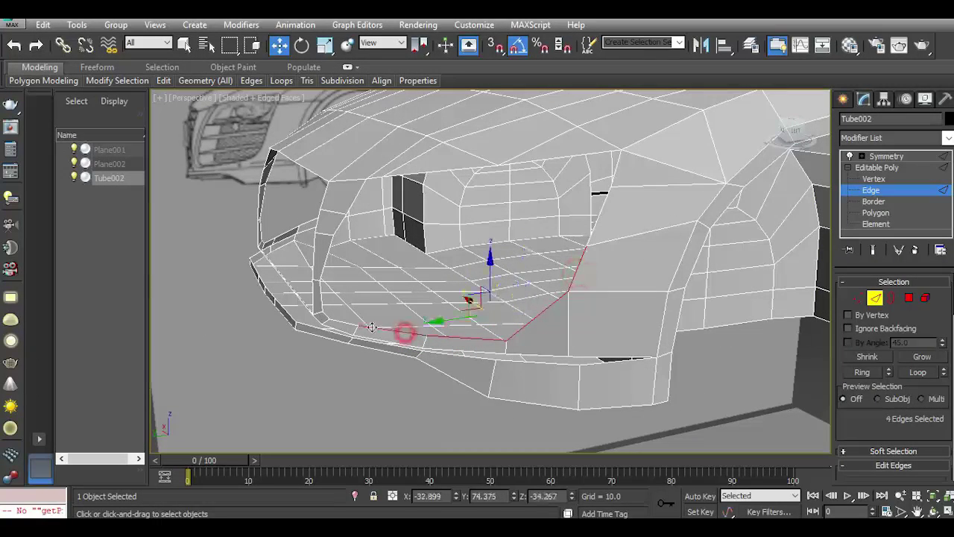
ctrl+click(351, 325)
ctrl+click(322, 313)
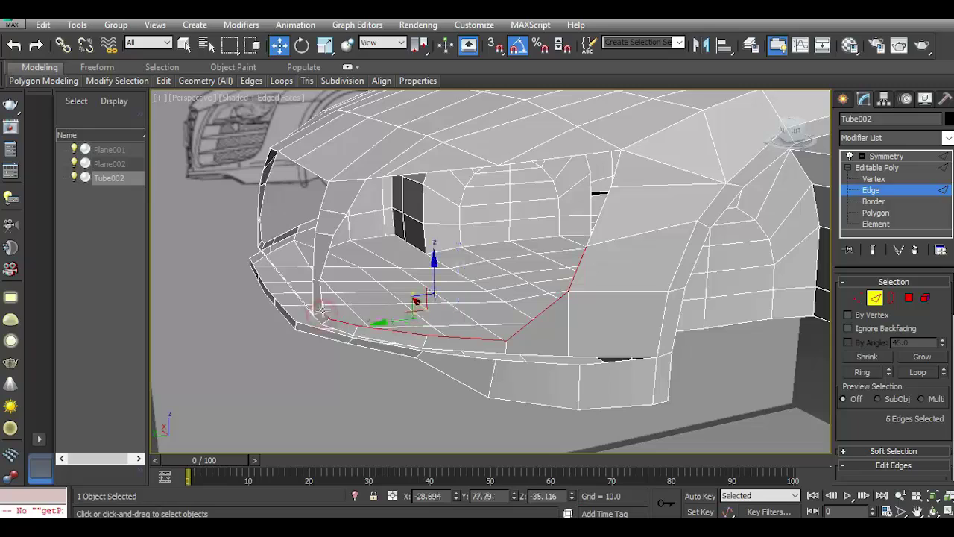
ctrl+click(320, 295)
ctrl+click(322, 265)
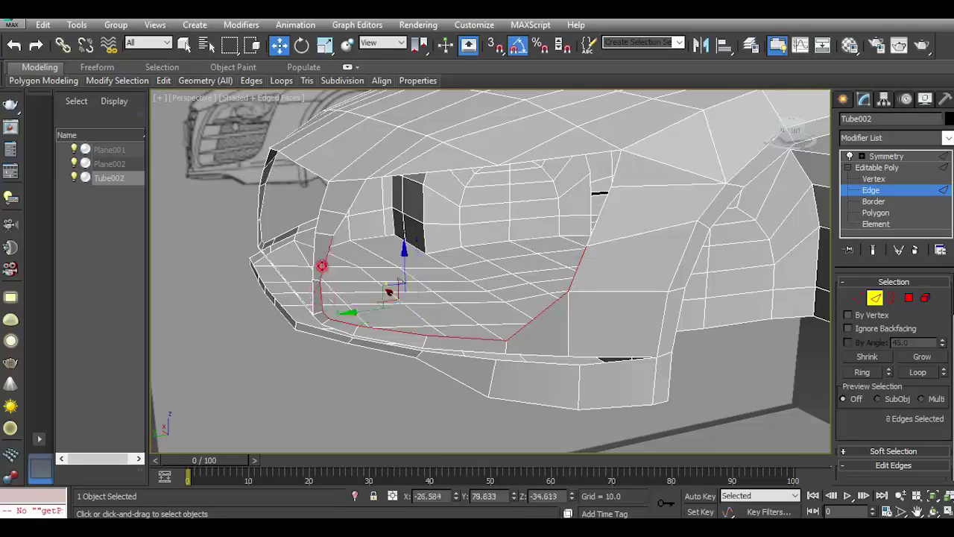
ctrl+click(321, 265)
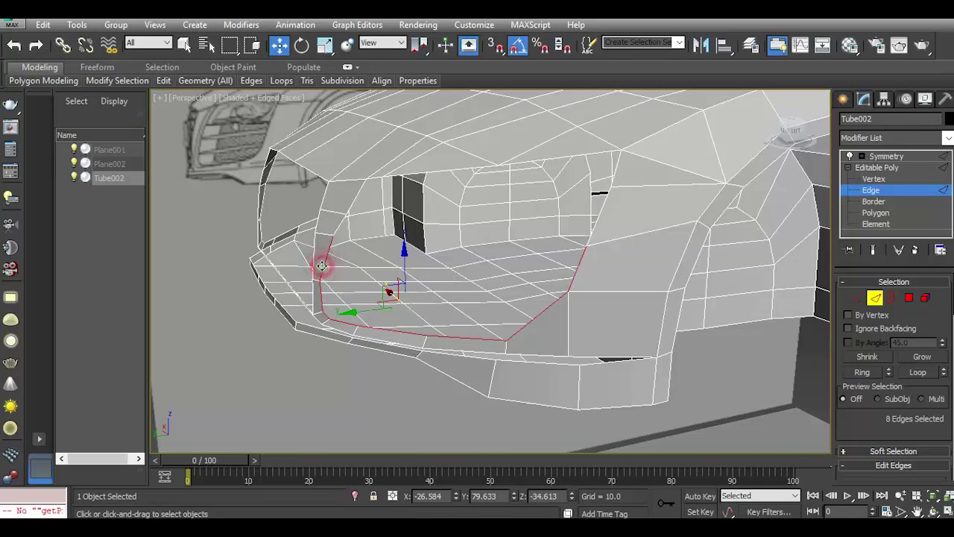
ctrl+click(334, 229)
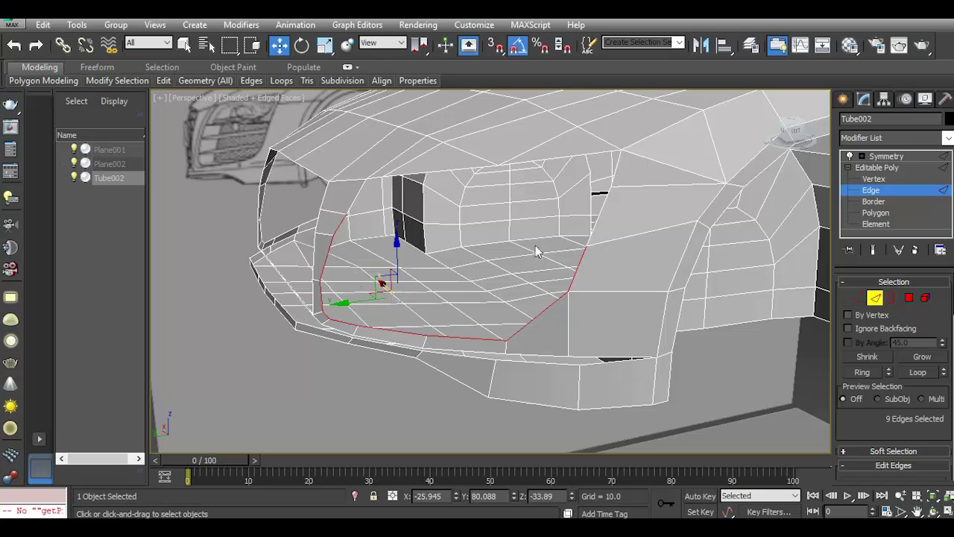
Move the grille outline edges slightly to reshape the opening.
drag(789, 136, 775, 138)
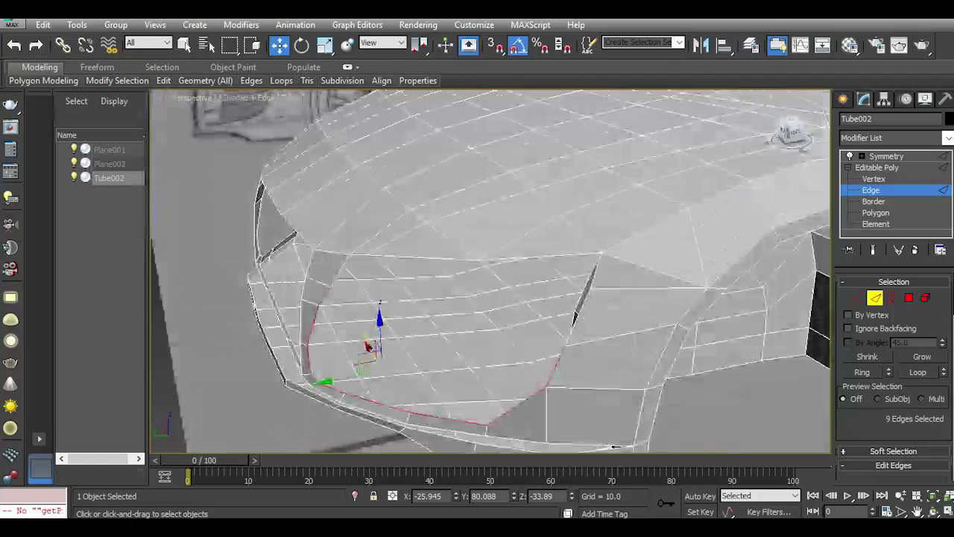
scroll(505, 227, up, 8)
scroll(504, 225, down, 5)
middle_drag(507, 207, 516, 121)
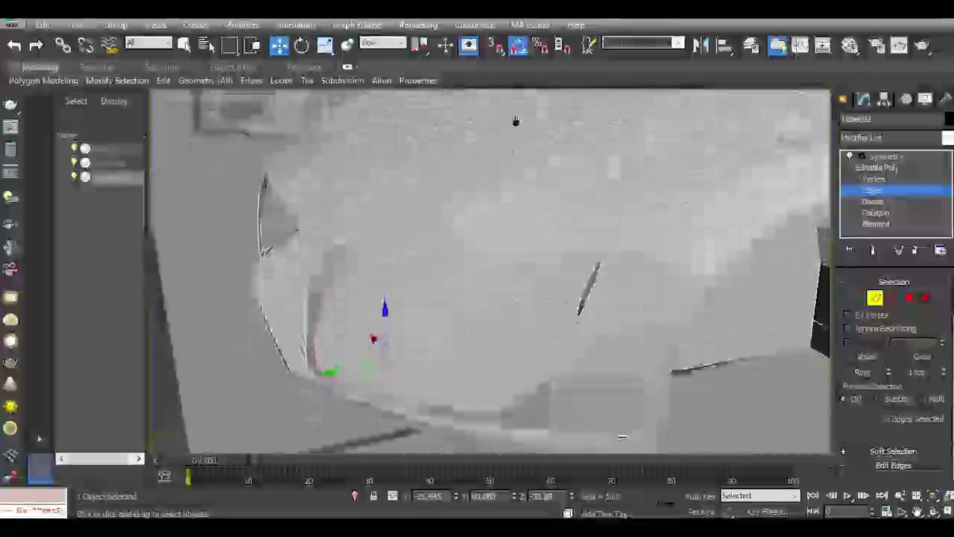
scroll(426, 234, down, 3)
mouse_move(379, 326)
mouse_down()
mouse_move(387, 343)
mouse_move(408, 323)
mouse_up()
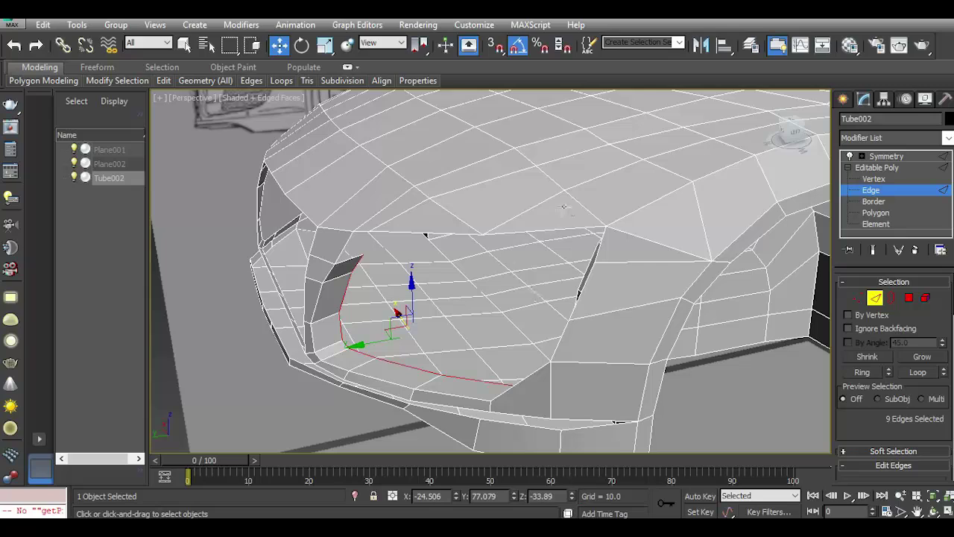
mouse_move(397, 312)
alt+middle_down()
mouse_move(371, 363)
mouse_move(485, 237)
alt+middle_up()
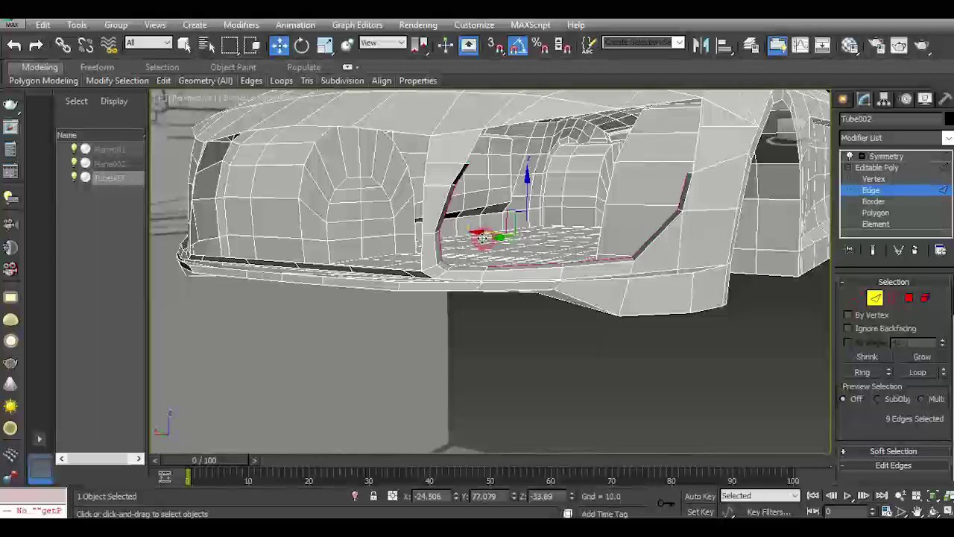
drag(484, 237, 481, 238)
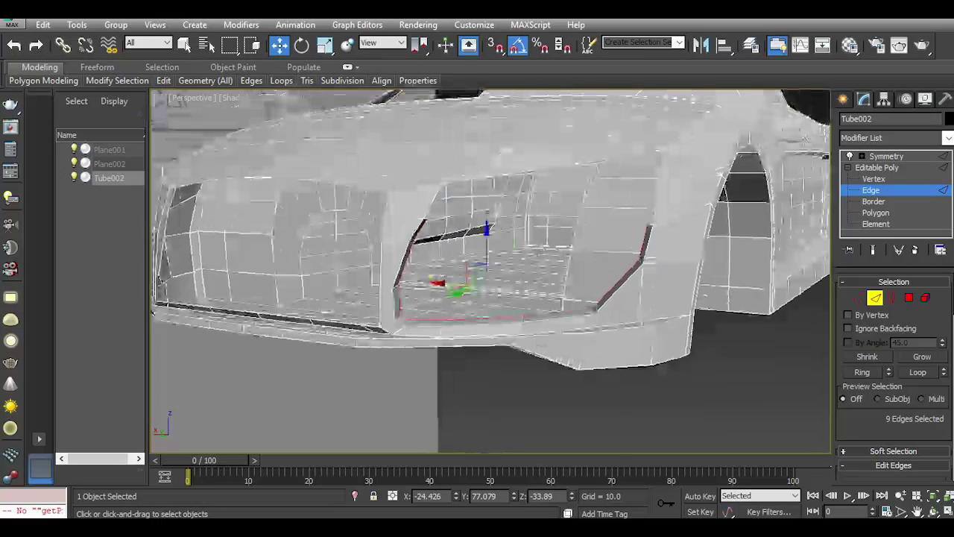
alt+middle_drag(592, 230, 379, 373)
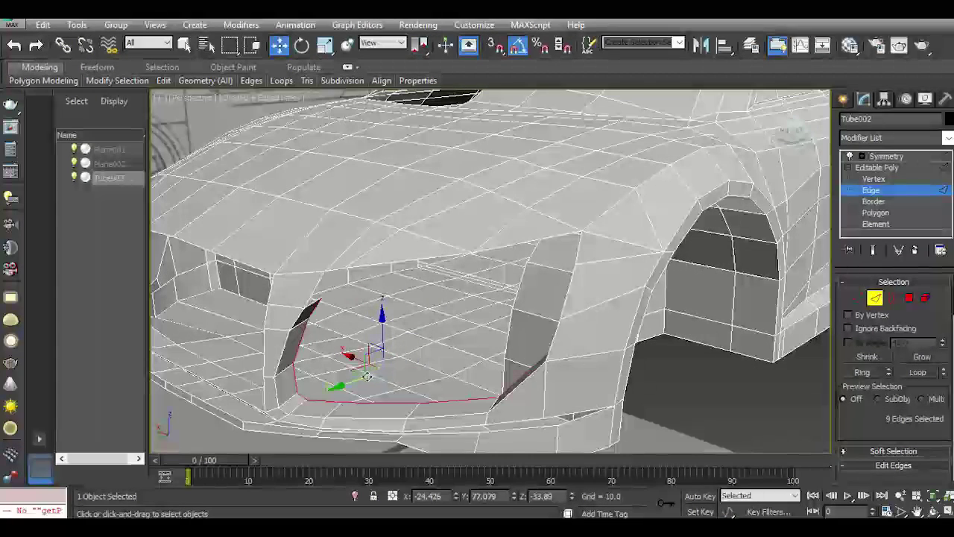
mouse_move(367, 377)
mouse_down()
mouse_move(366, 356)
mouse_move(387, 357)
mouse_up()
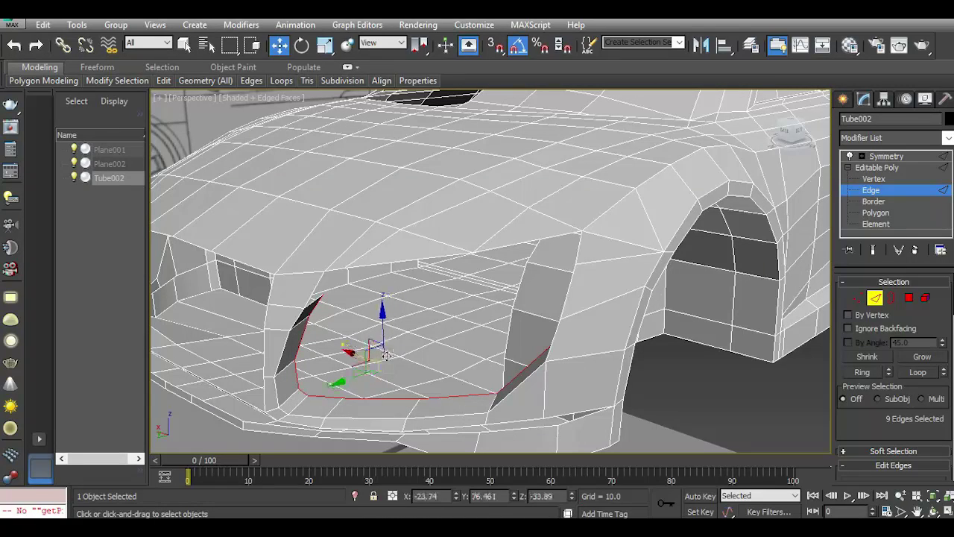
click(797, 136)
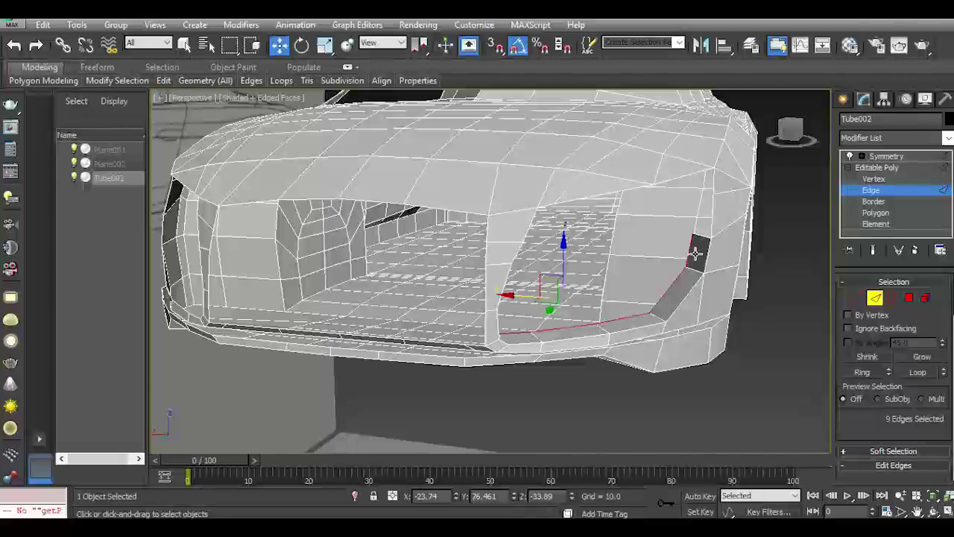
scroll(695, 254, up, 3)
click(792, 128)
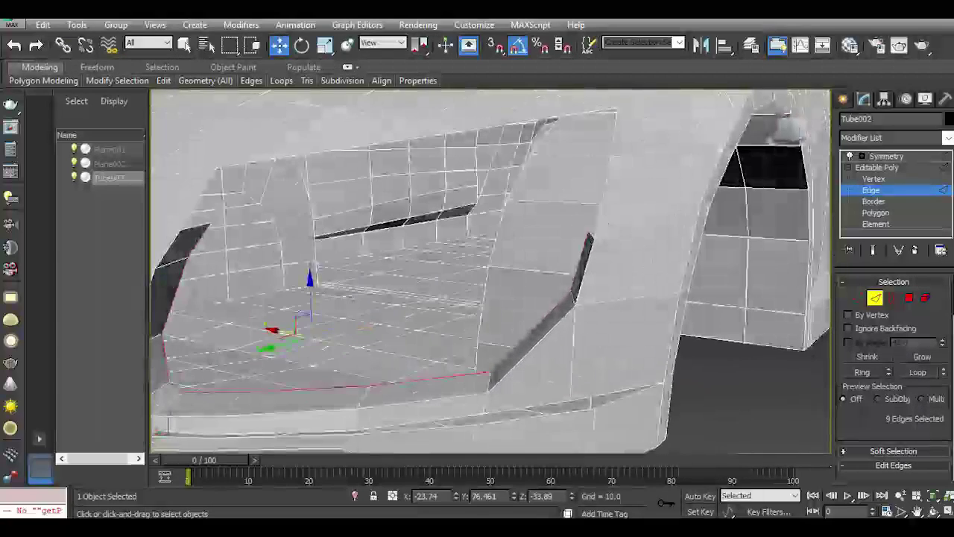
Select the left and right side edges across the grille opening.
click(526, 335)
alt+middle_drag(477, 362, 213, 382)
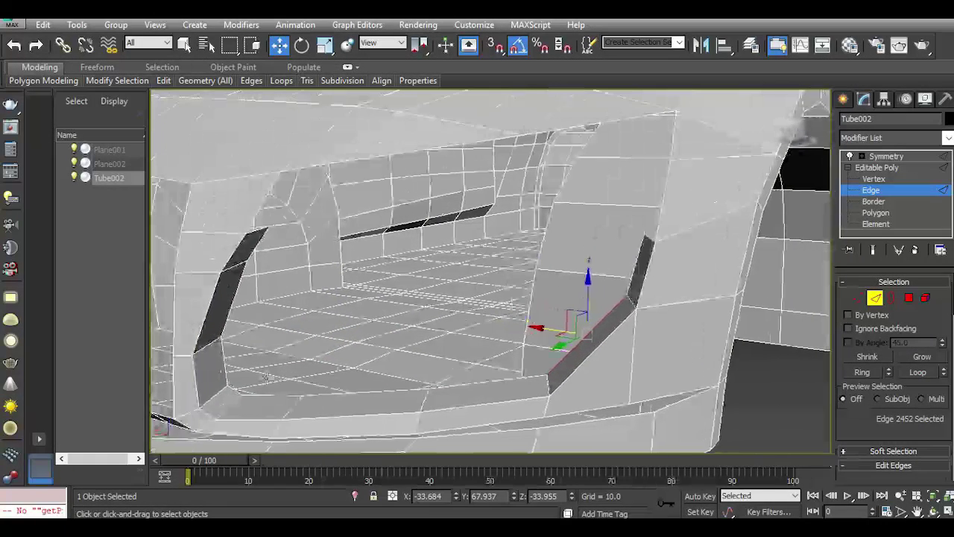
click(254, 233)
ctrl+click(650, 237)
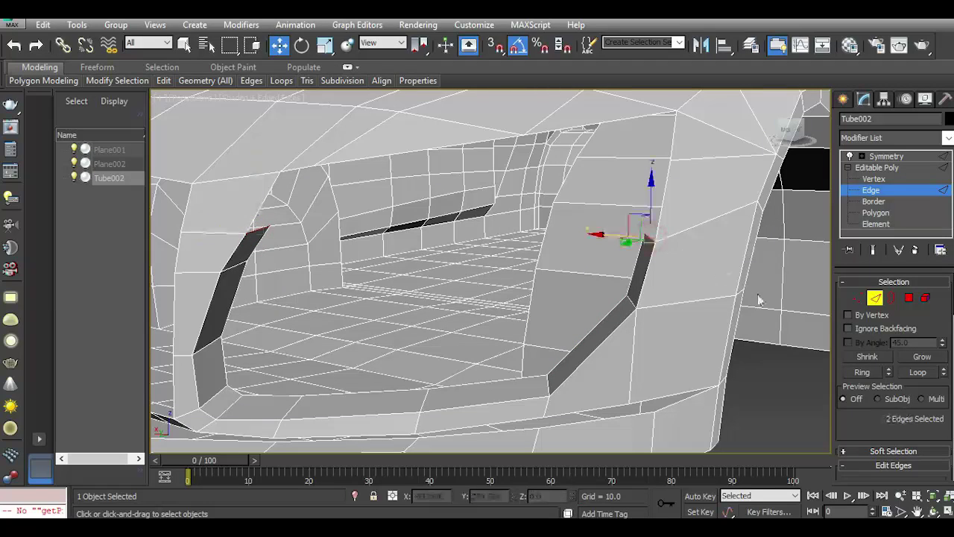
scroll(888, 407, down, 5)
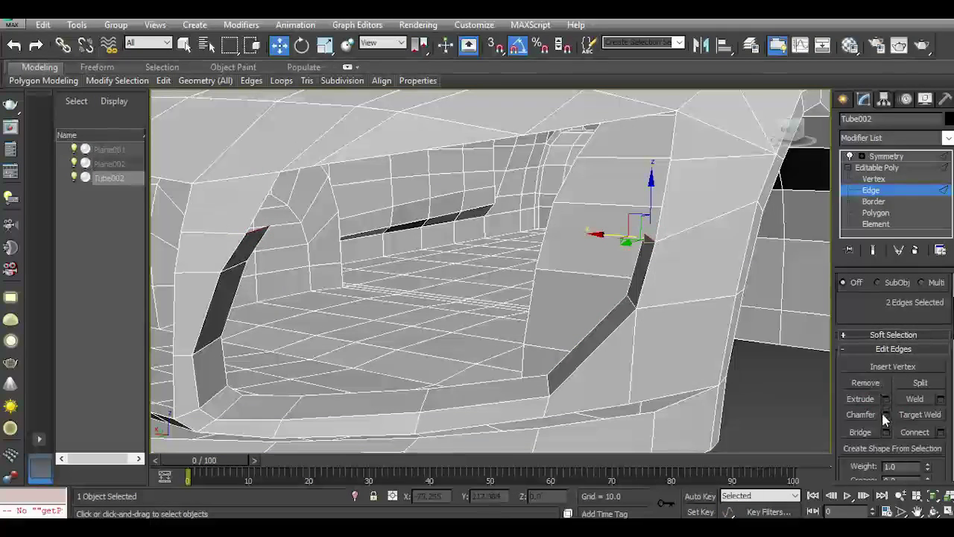
Preview a bridge between the side edges and apply the first bridged strip across the opening.
click(886, 432)
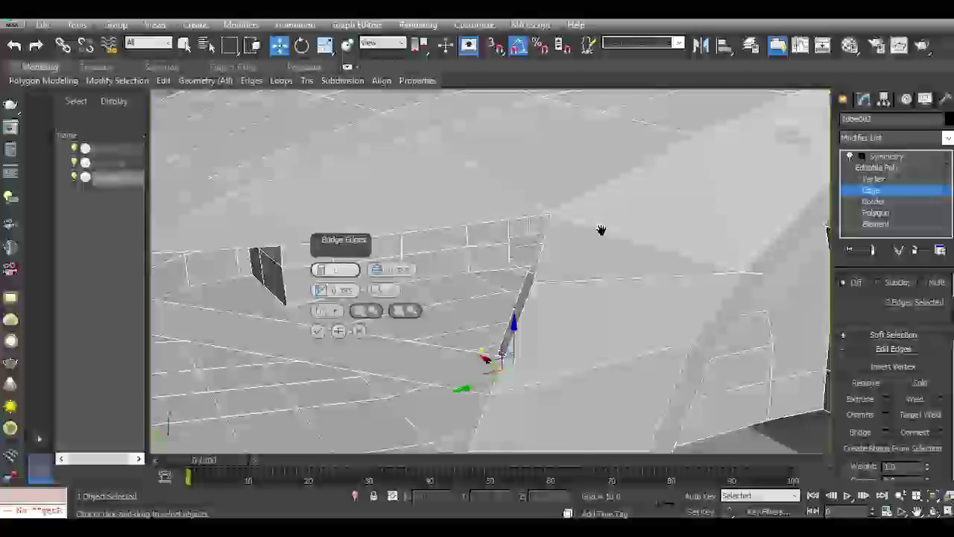
mouse_move(601, 228)
alt+middle_down()
mouse_move(712, 216)
mouse_move(675, 115)
alt+middle_up()
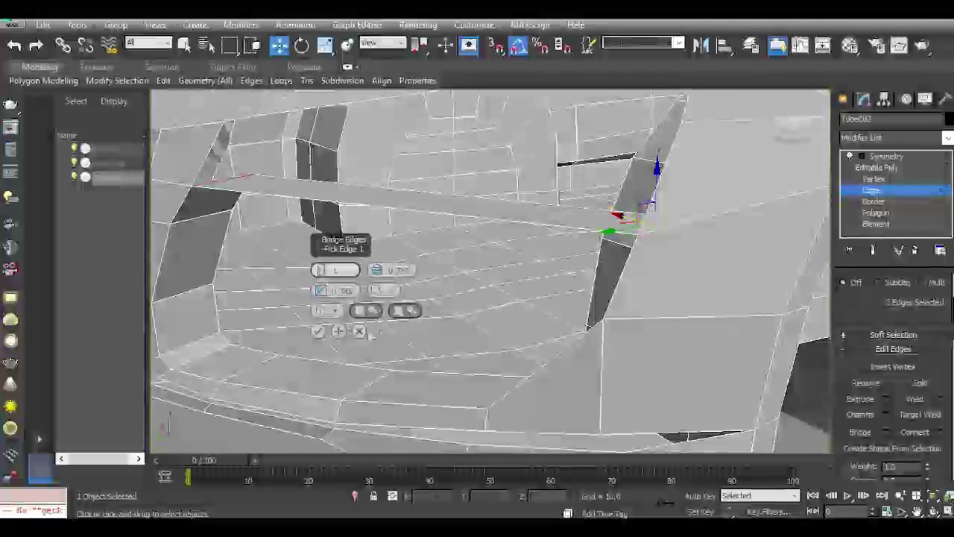
click(236, 202)
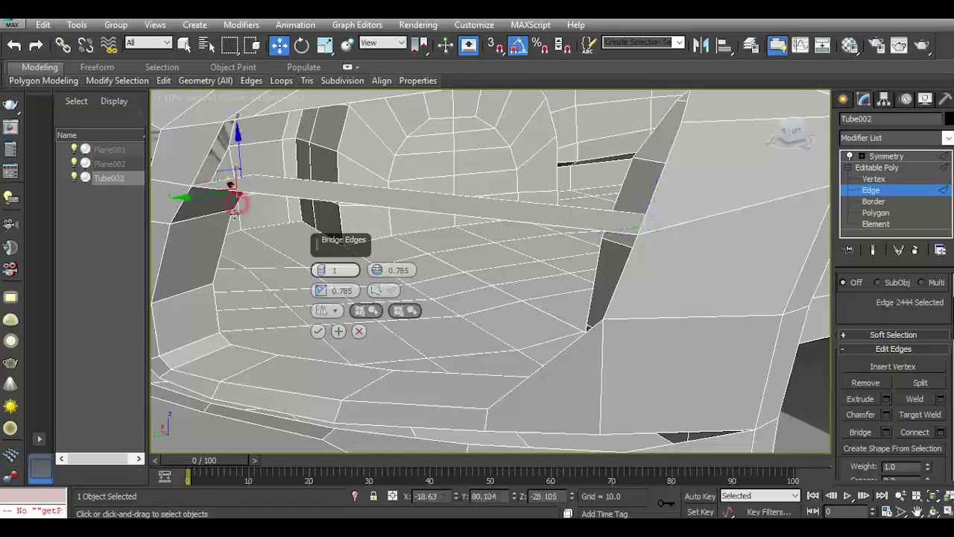
scroll(233, 211, down, 5)
alt+middle_drag(789, 132, 753, 149)
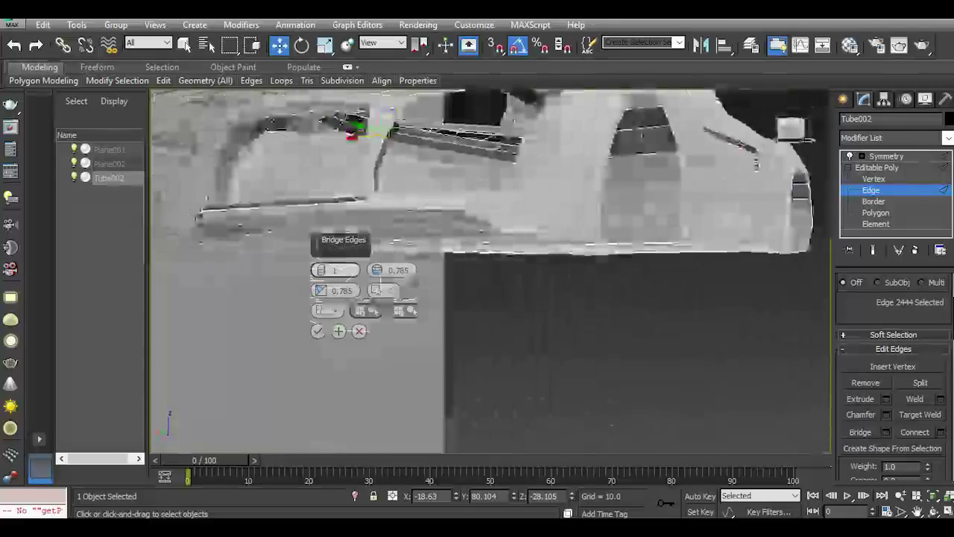
scroll(485, 269, down, 3)
mouse_move(484, 269)
alt+middle_down()
mouse_move(522, 246)
mouse_move(507, 223)
alt+middle_up()
scroll(485, 268, up, 5)
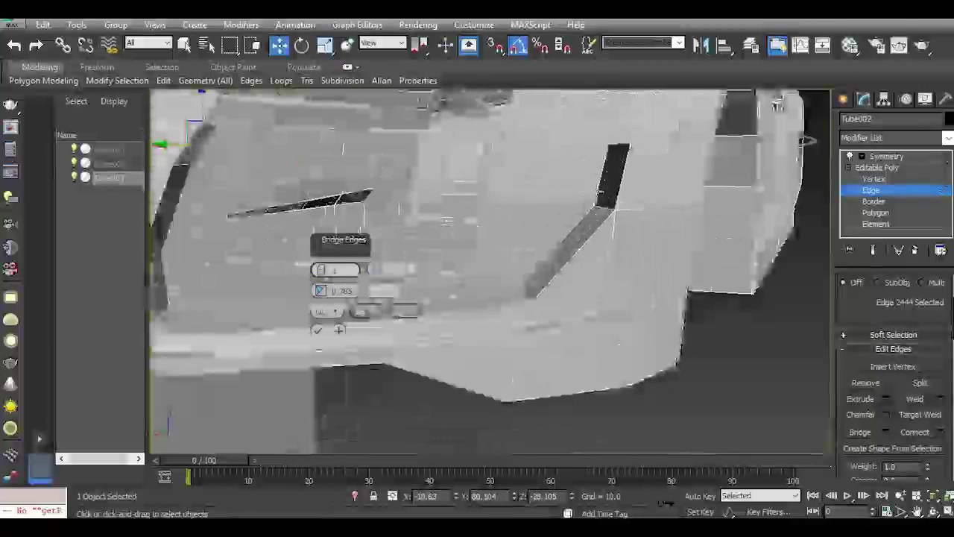
ctrl+click(600, 190)
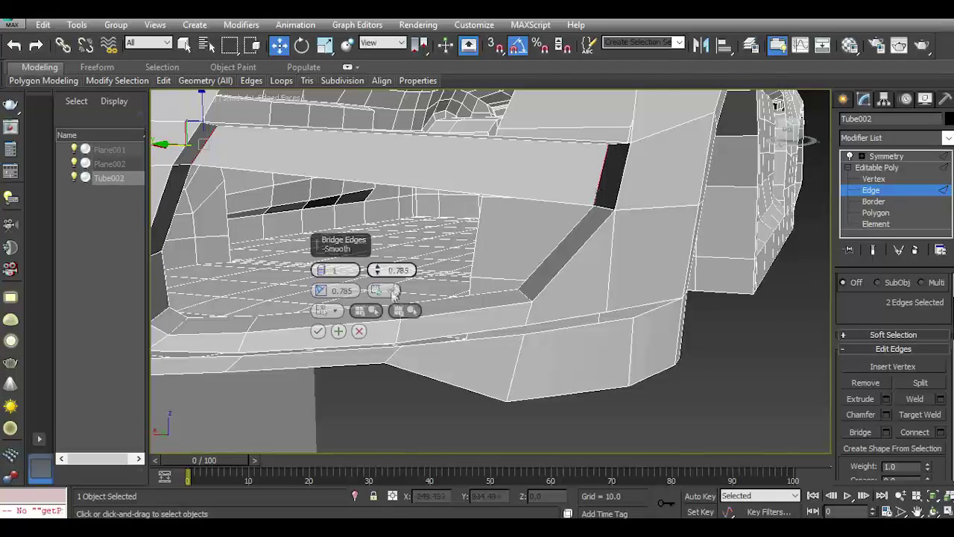
click(339, 331)
Bridge a second edge pair to fill the remaining gap and confirm with OK.
click(178, 223)
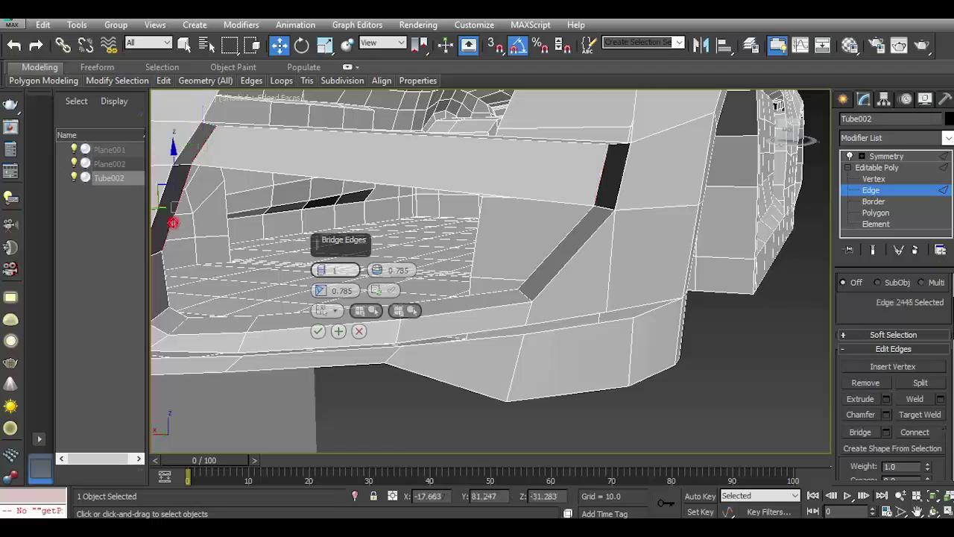
ctrl+click(548, 251)
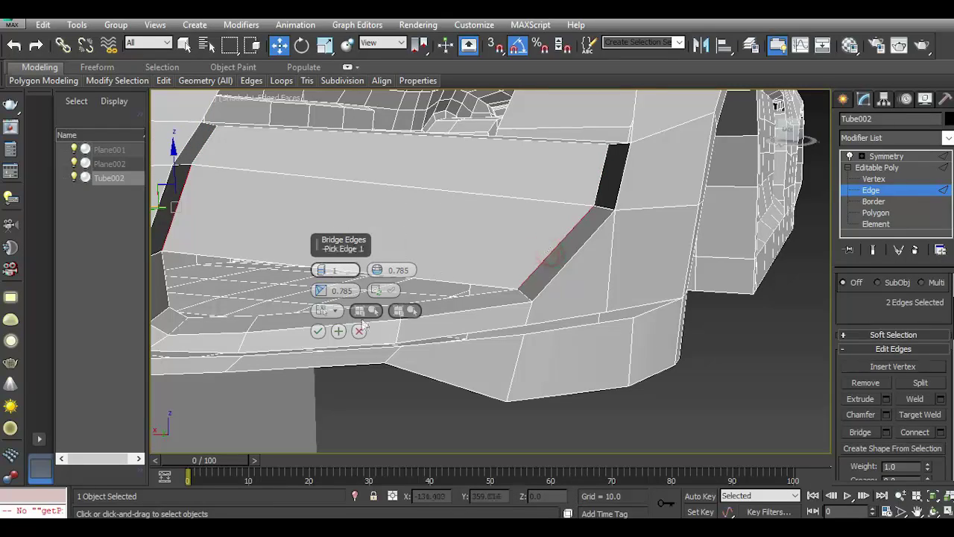
click(164, 283)
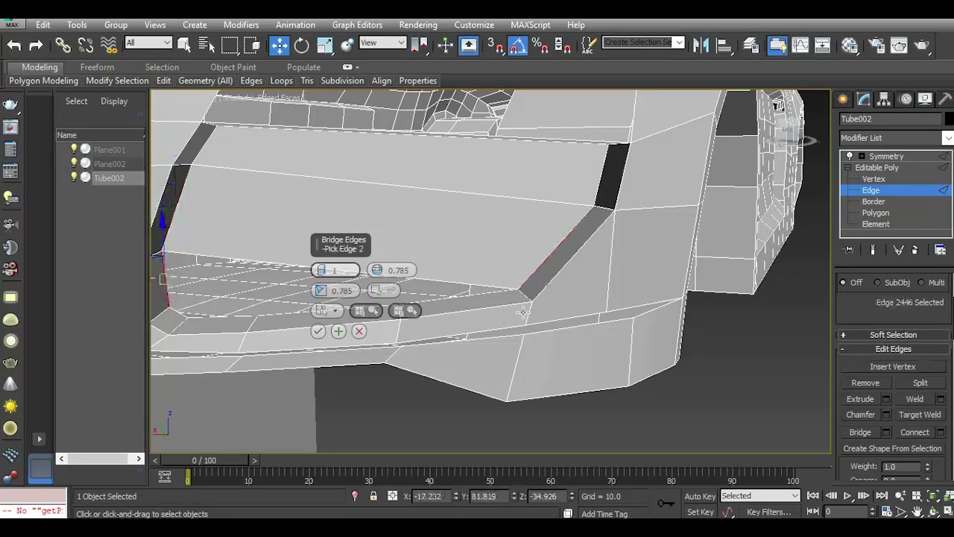
click(479, 295)
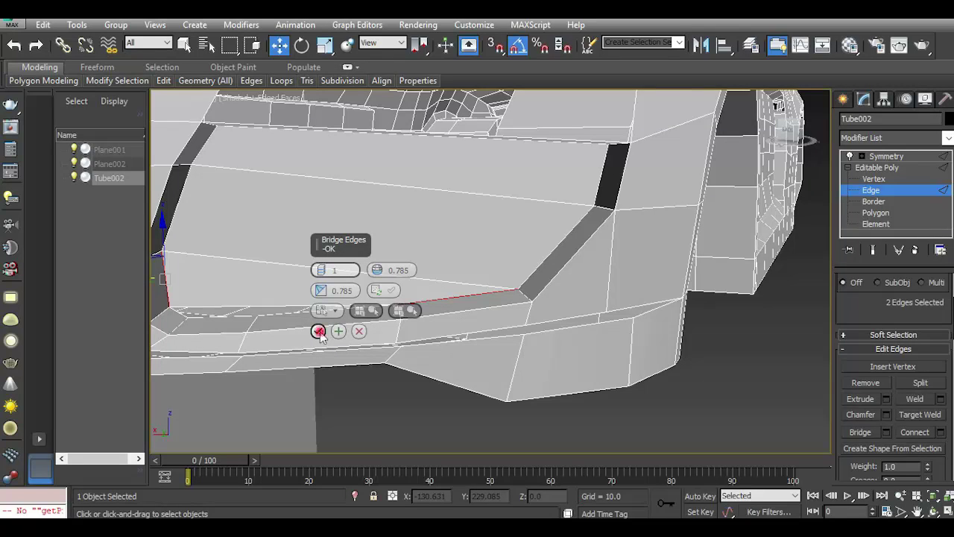
click(319, 331)
alt+middle_drag(309, 315, 320, 365)
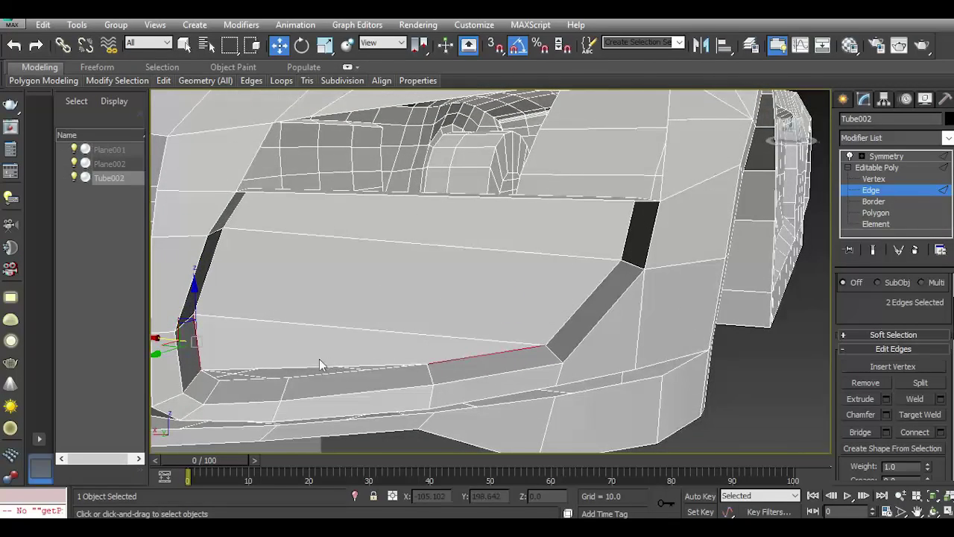
Add Swift Loop edge loops across the car's front panel.
click(163, 81)
click(277, 111)
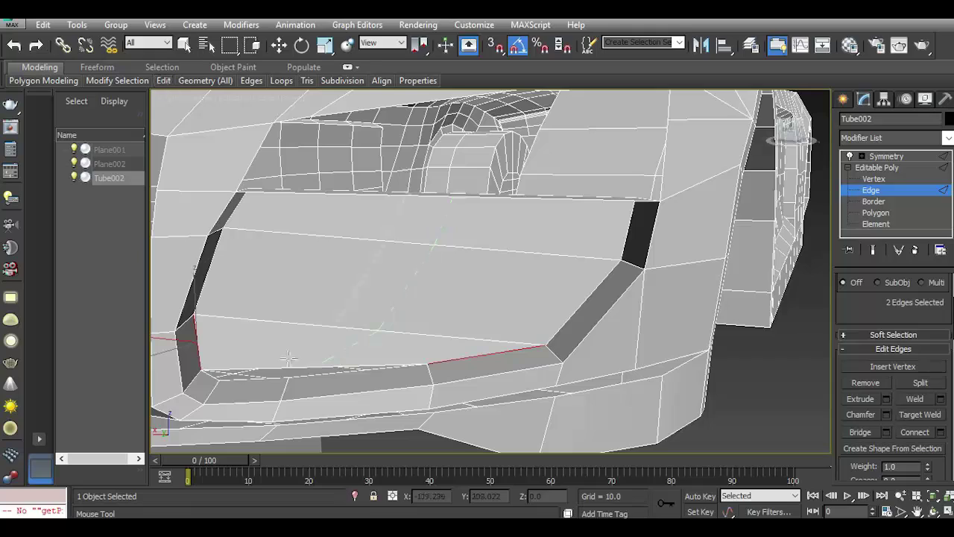
click(288, 358)
click(277, 46)
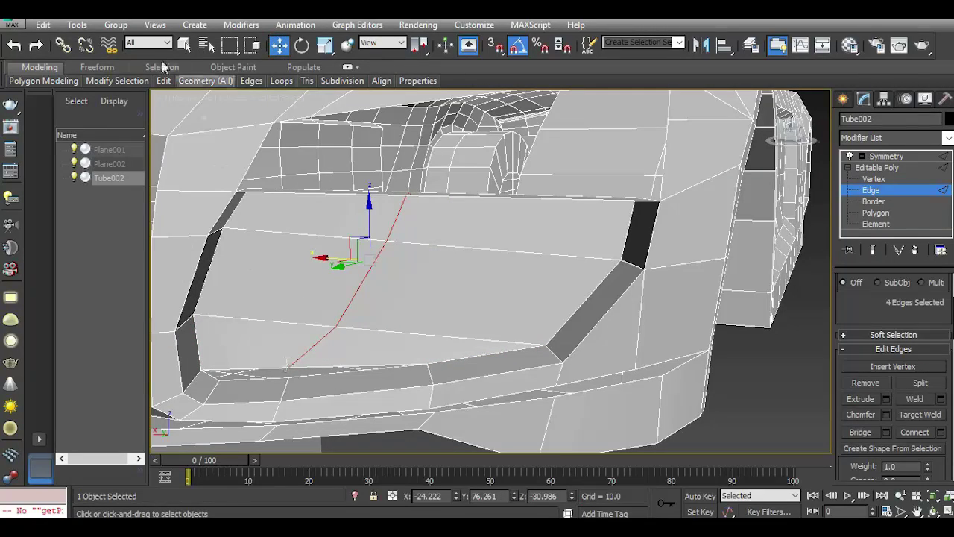
click(277, 112)
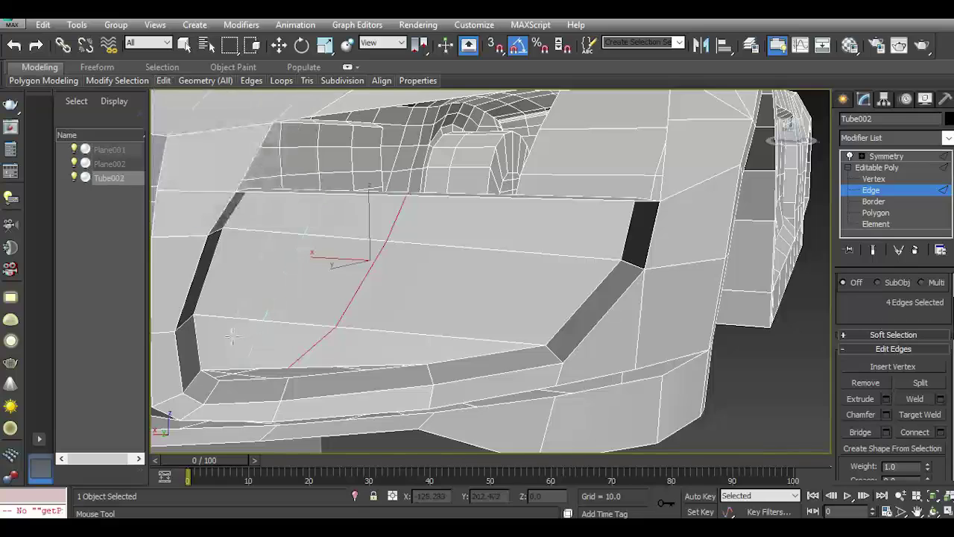
click(228, 337)
click(277, 46)
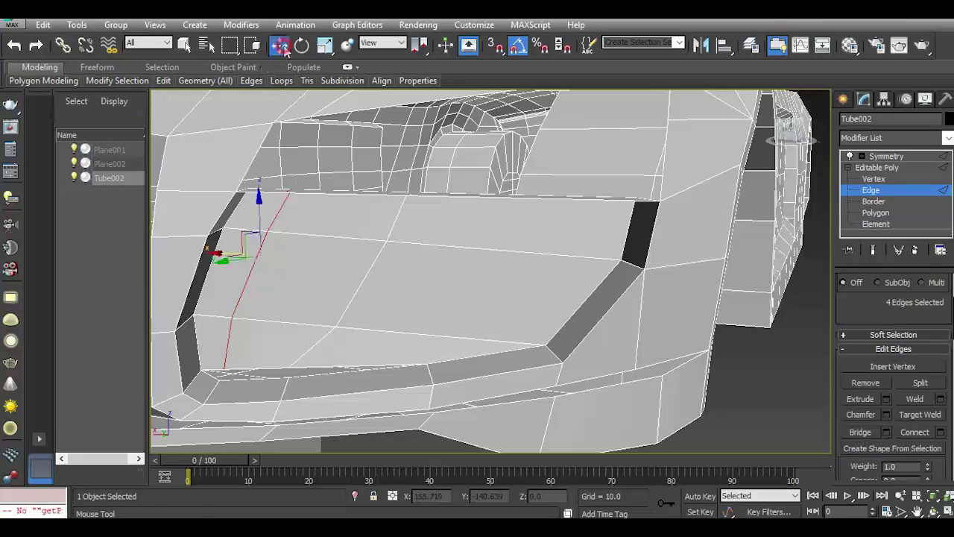
Target-weld the stray lower-left corner vertex onto its neighbour, then clear the selection.
click(873, 179)
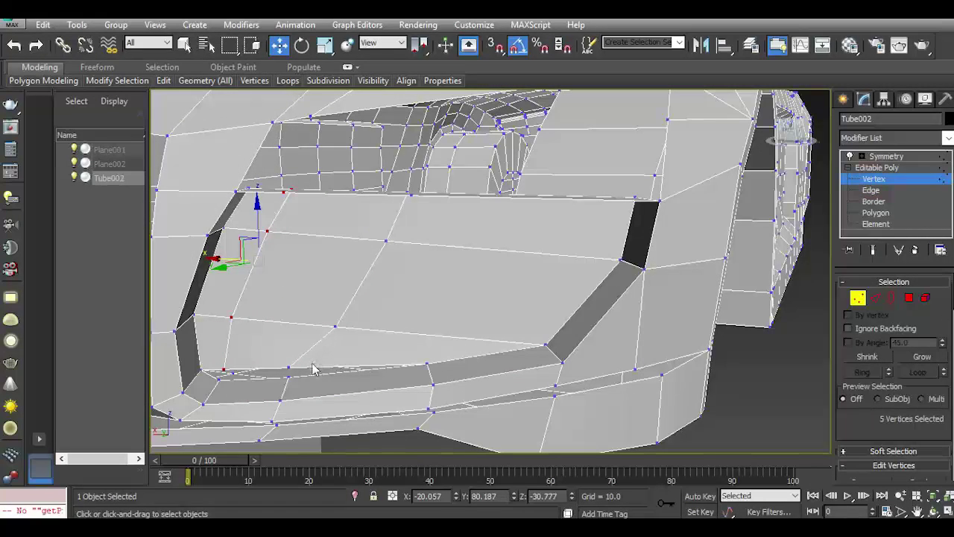
scroll(313, 369, up, 3)
right_click(309, 315)
click(293, 455)
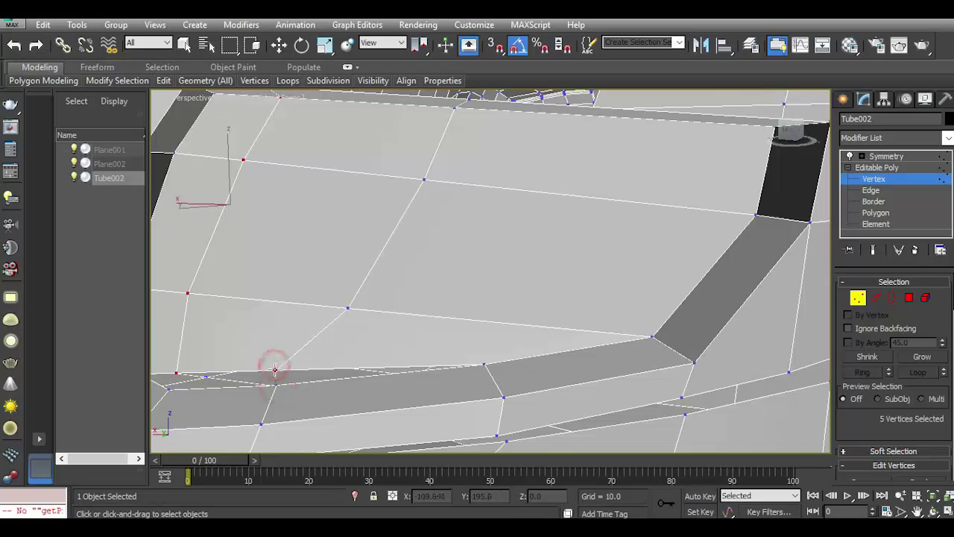
alt+middle_drag(274, 370, 274, 415)
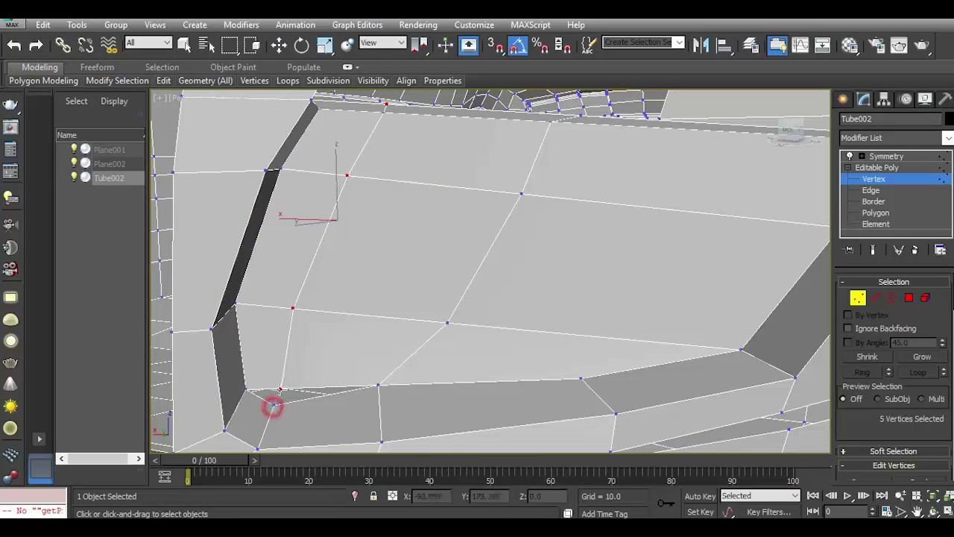
click(280, 387)
scroll(314, 392, down, 5)
key(w)
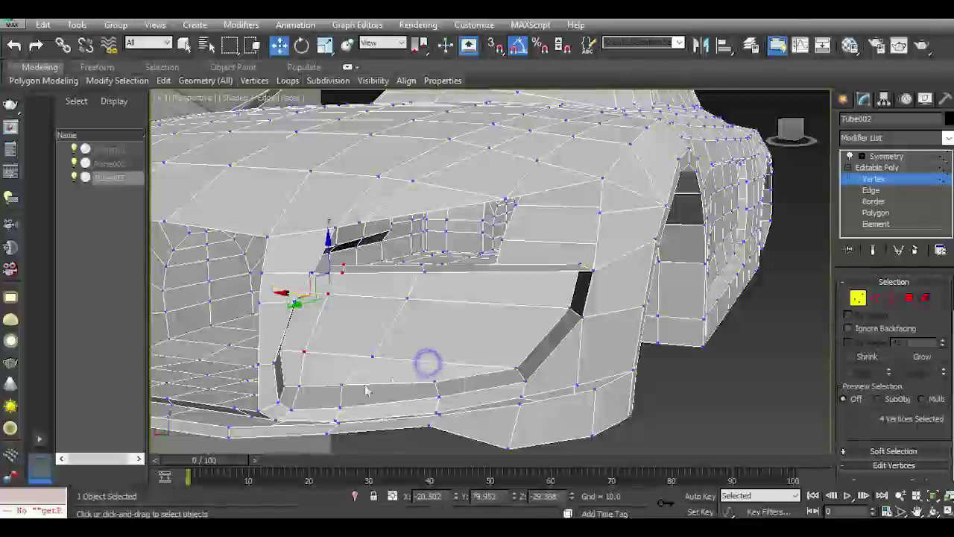
scroll(358, 391, up, 5)
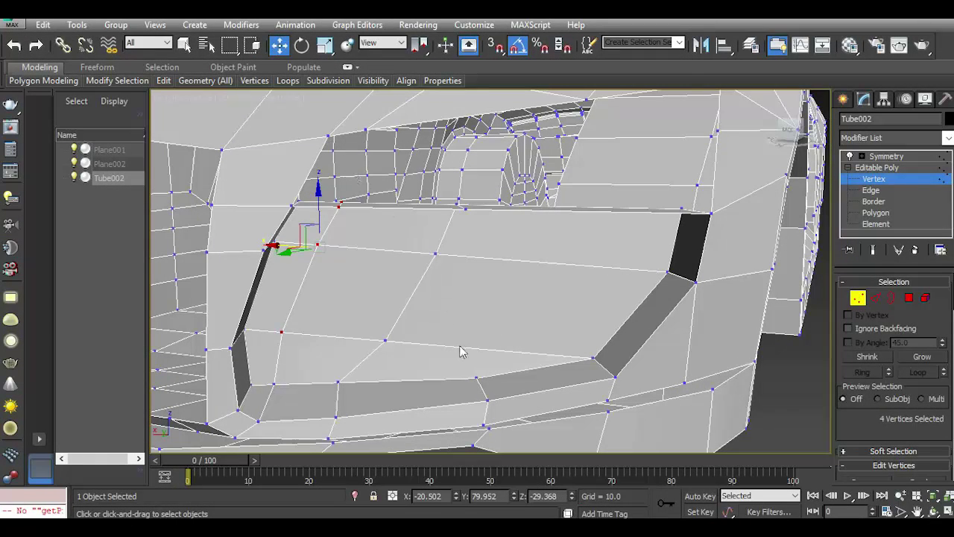
click(275, 121)
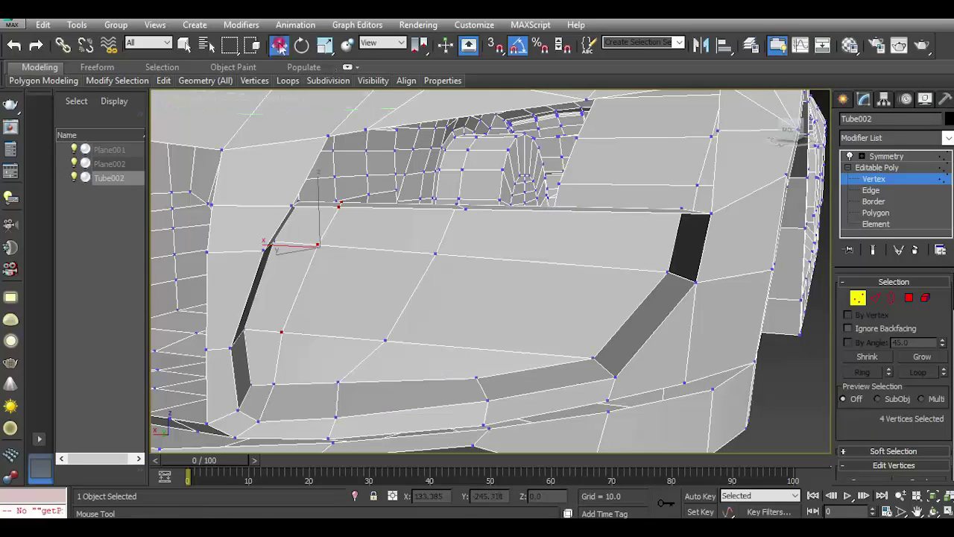
key(Escape)
click(509, 294)
mouse_move(163, 81)
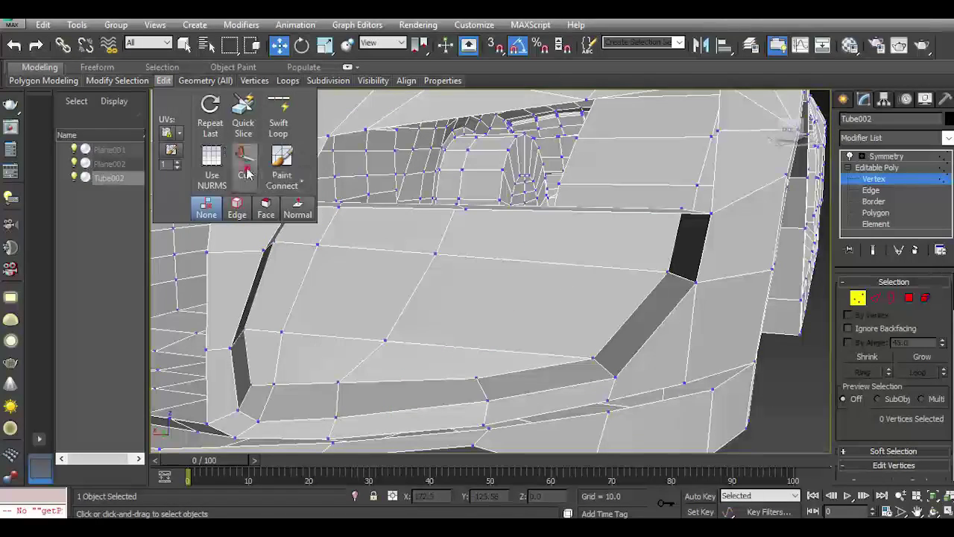
Start a cut at the panel's top edge, then cancel it without adding an edge.
click(247, 173)
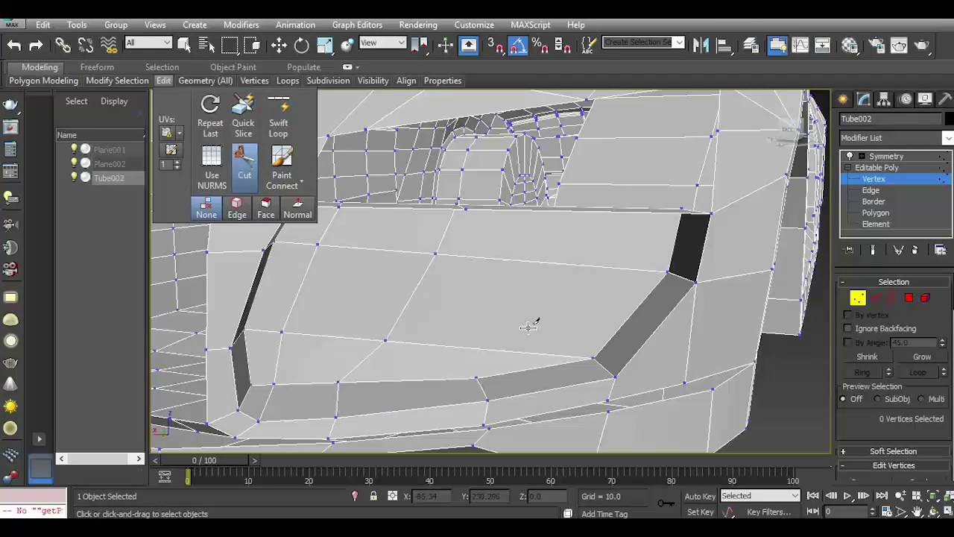
click(551, 211)
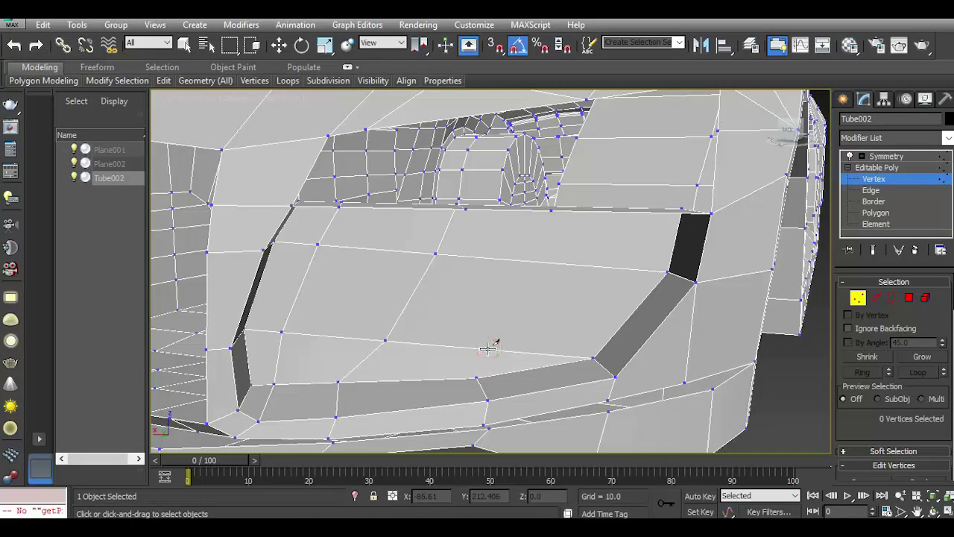
right_click(486, 261)
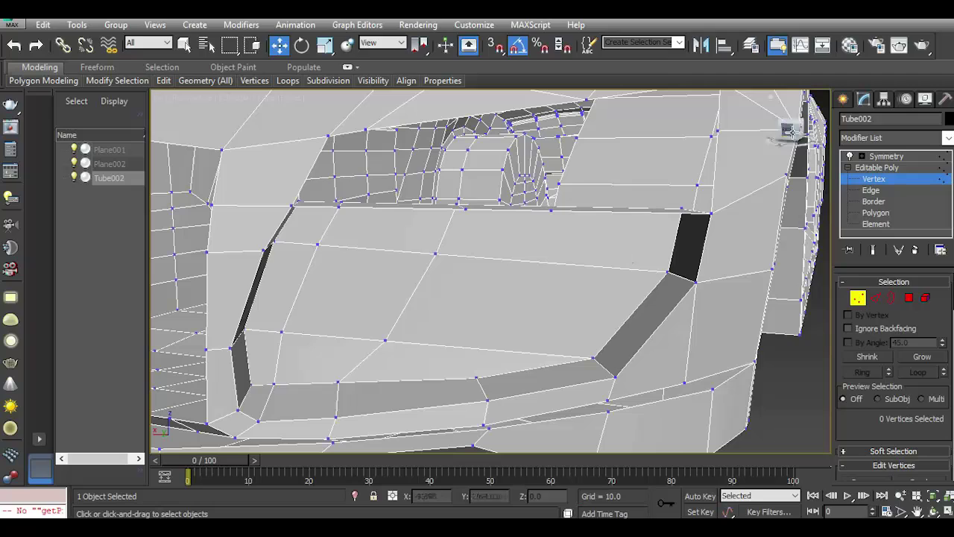
mouse_move(788, 131)
alt+middle_down()
mouse_move(799, 132)
mouse_move(726, 183)
mouse_move(482, 276)
mouse_move(507, 241)
alt+middle_up()
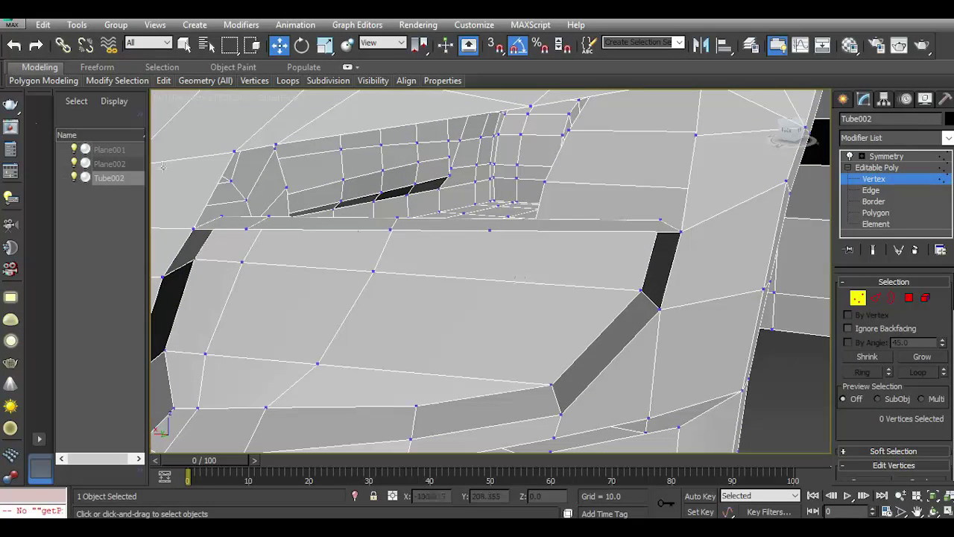
click(18, 46)
mouse_move(539, 237)
alt+middle_down()
mouse_move(787, 129)
mouse_move(576, 208)
mouse_move(504, 283)
alt+middle_up()
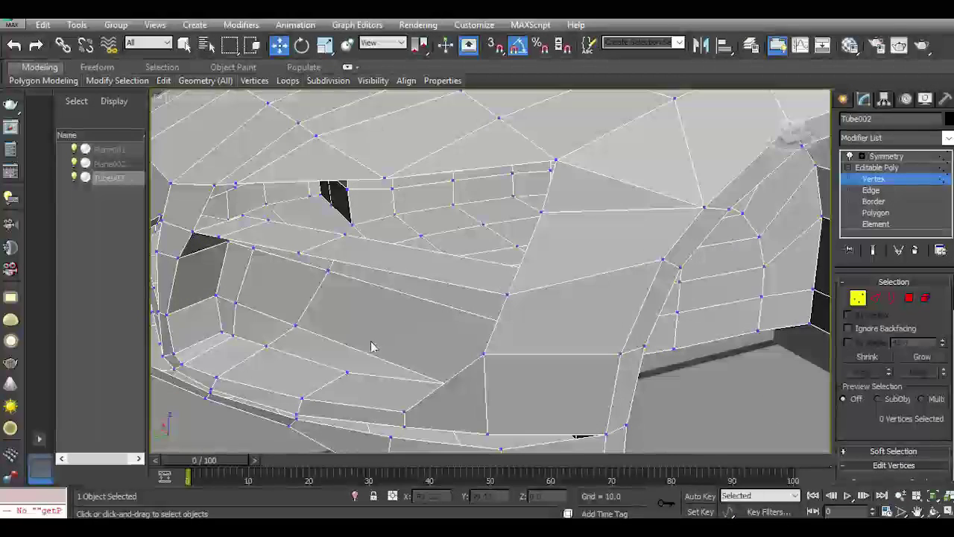
Resume the Cut tool via the quad menu and slice from the lower front edge.
right_click(365, 317)
click(349, 213)
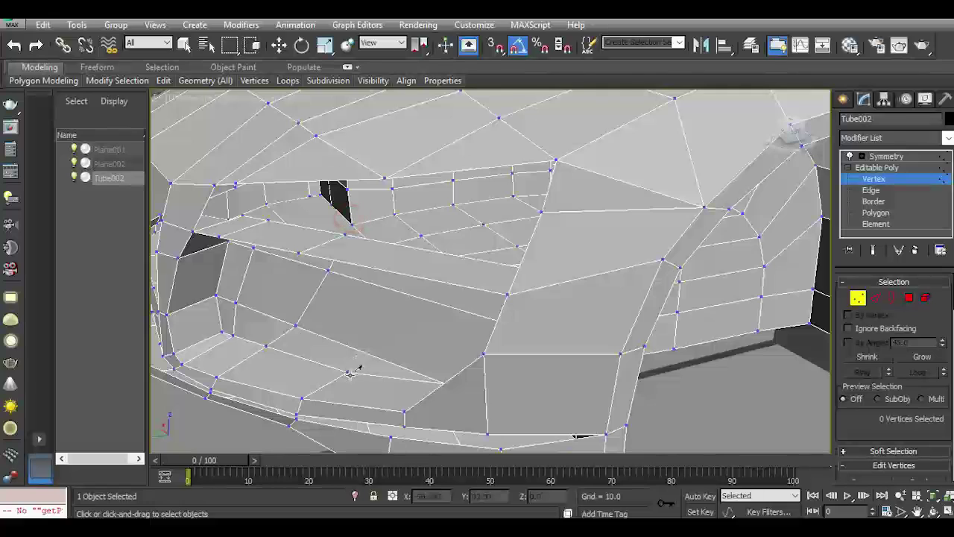
click(347, 371)
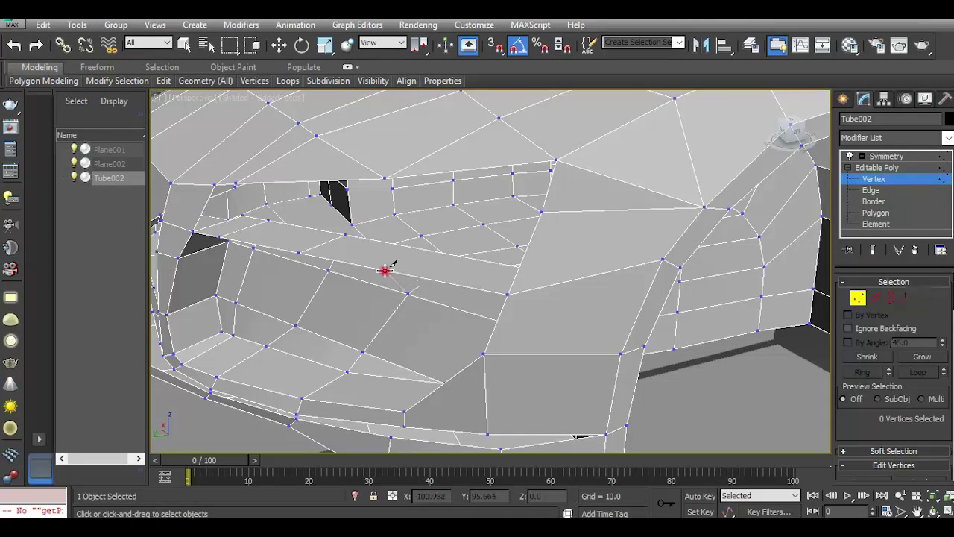
click(430, 276)
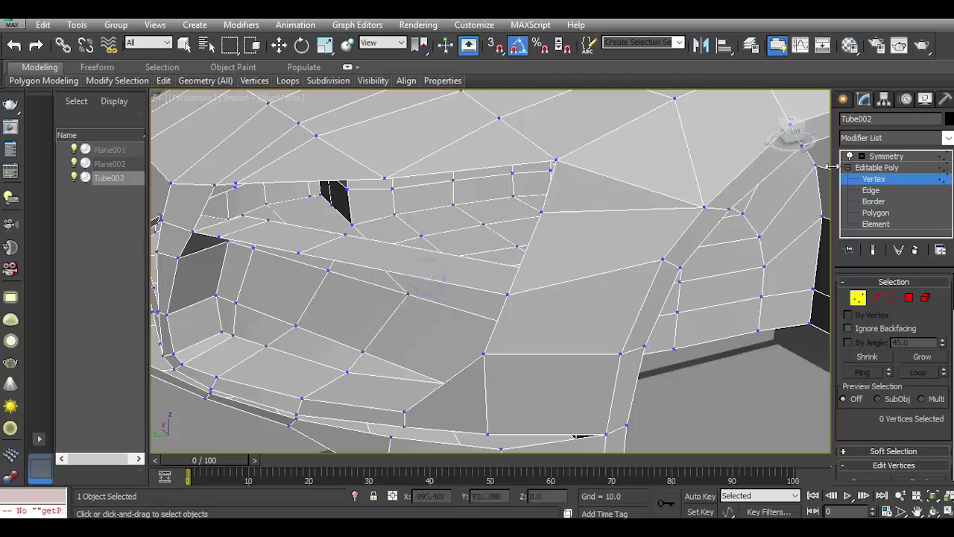
drag(784, 137, 613, 249)
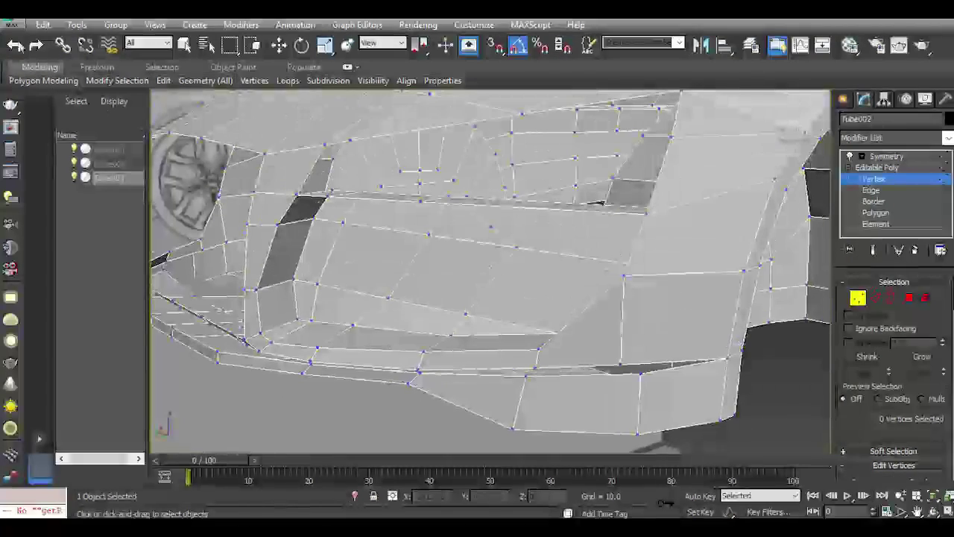
drag(796, 134, 587, 270)
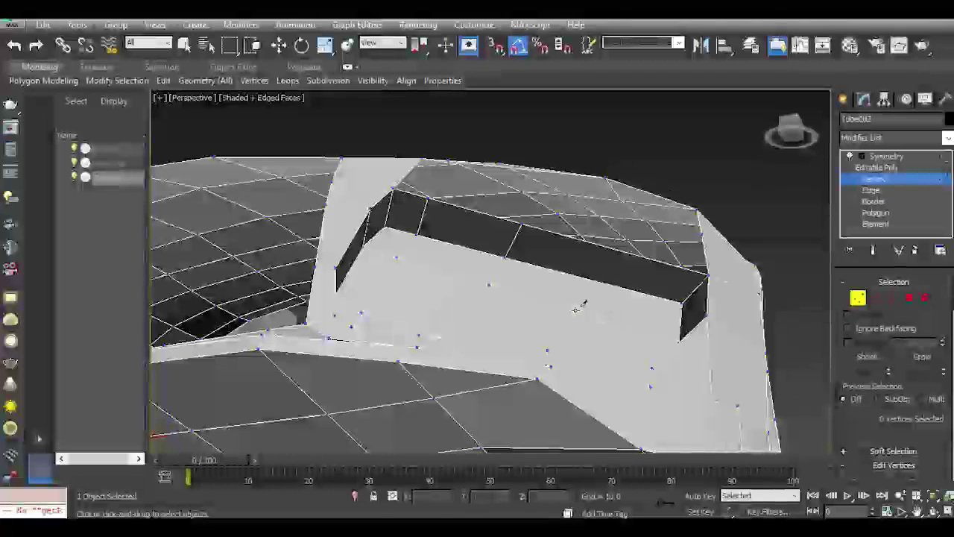
Cut a new edge from the vent's top face to the existing corner vertex.
click(574, 309)
click(589, 276)
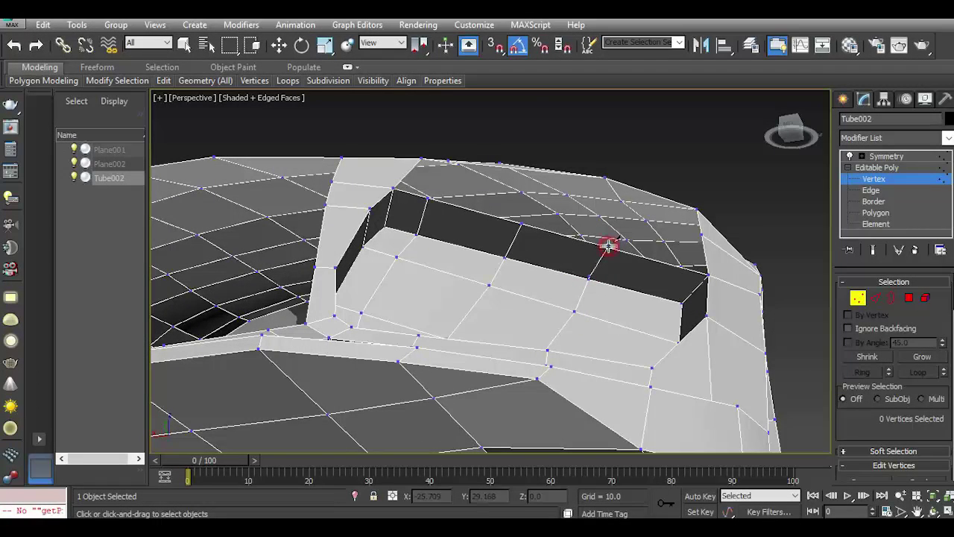
scroll(609, 263, up, 3)
scroll(594, 279, up, 3)
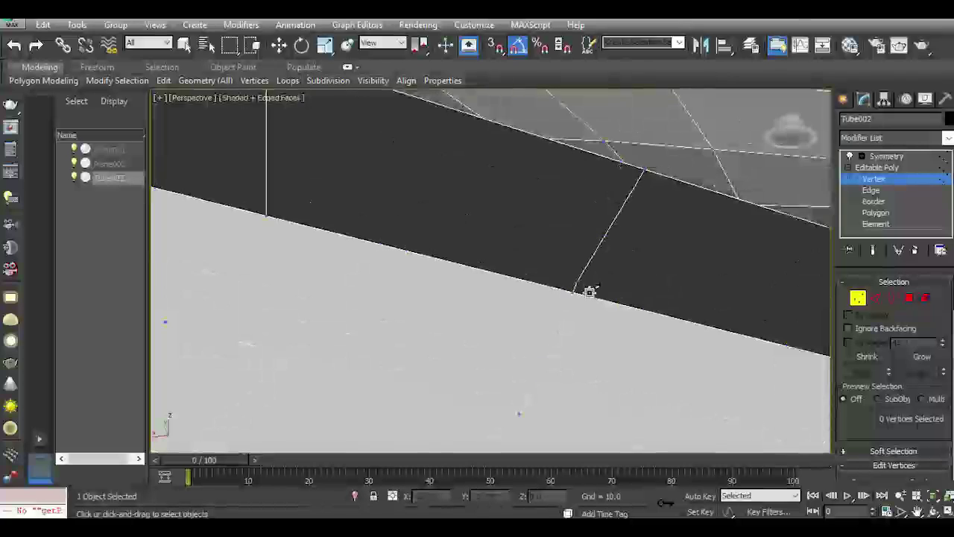
right_click(586, 296)
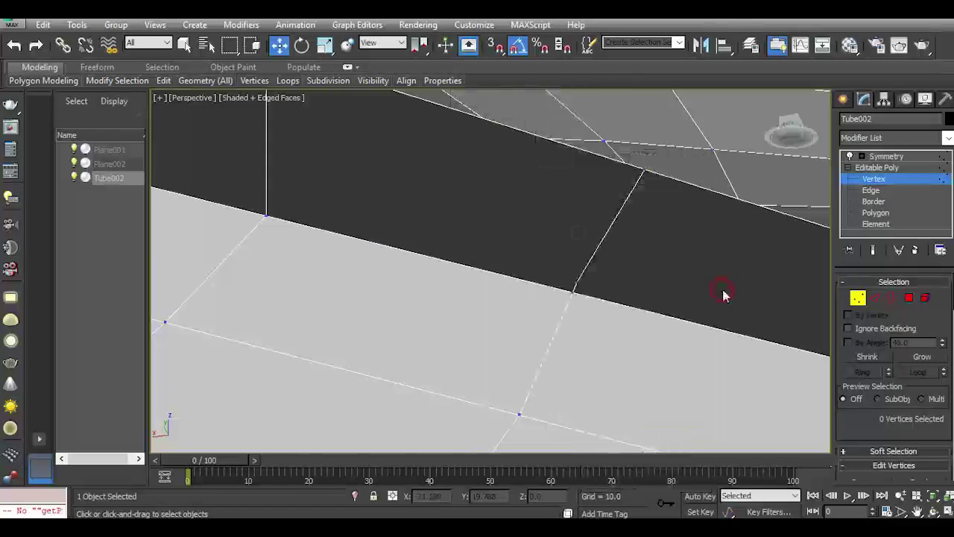
click(578, 283)
click(618, 302)
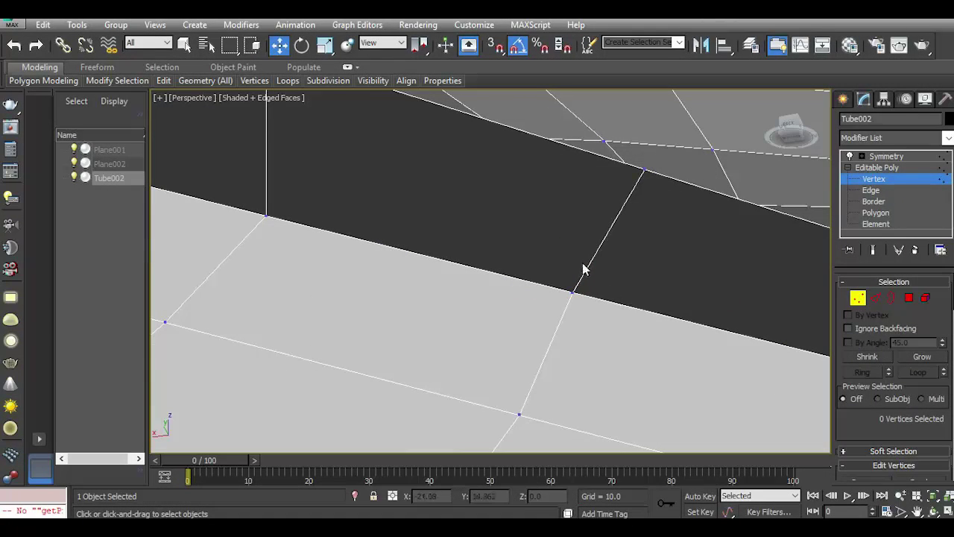
scroll(584, 270, down, 10)
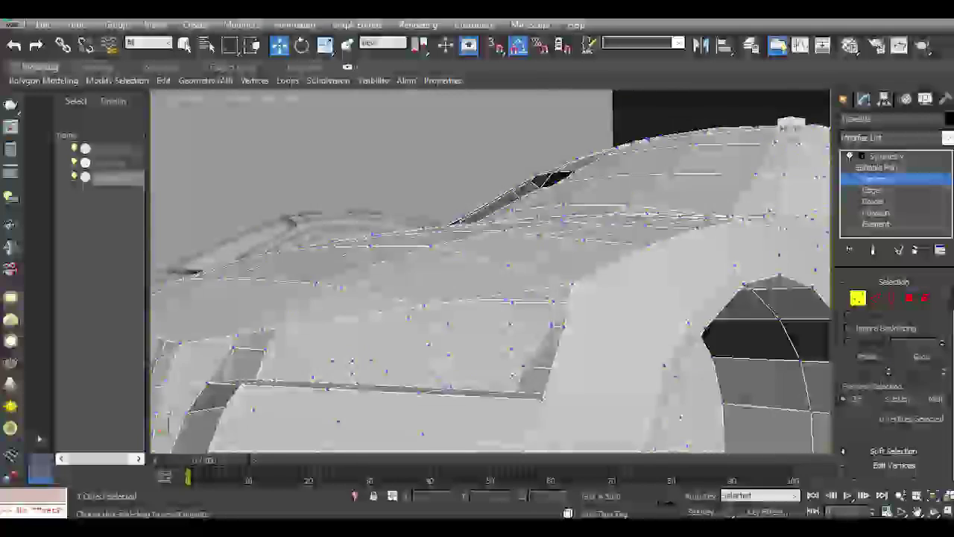
alt+middle_drag(683, 258, 531, 228)
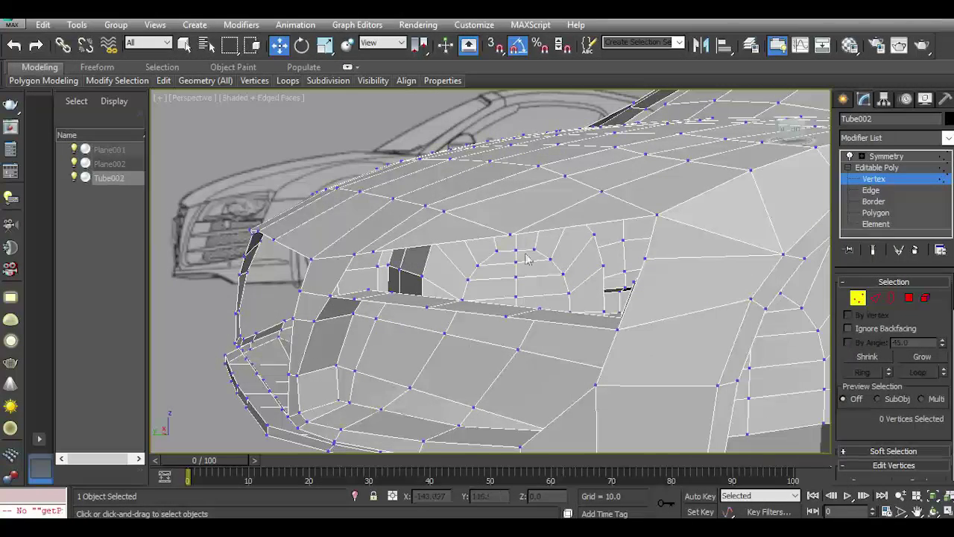
Cap the open border around the vent opening with a new polygon.
click(888, 299)
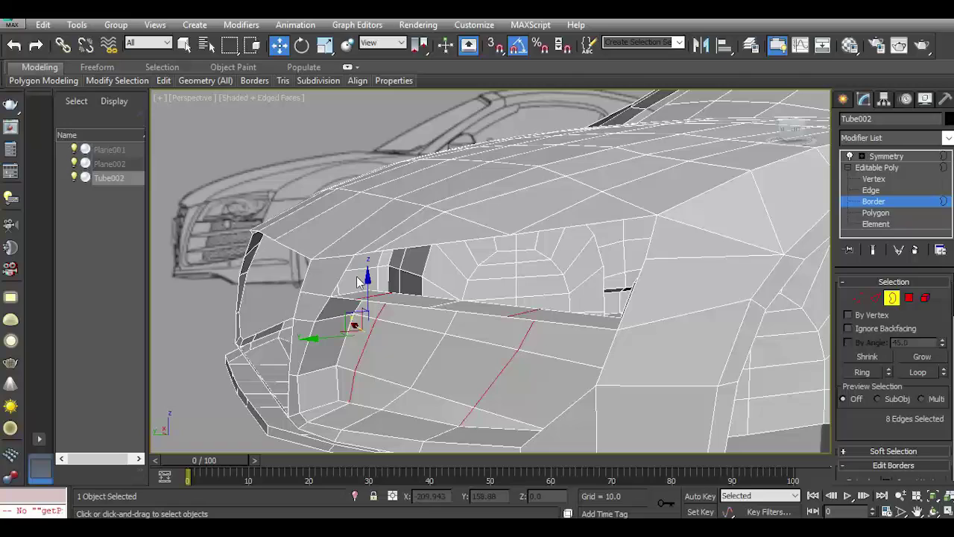
click(414, 309)
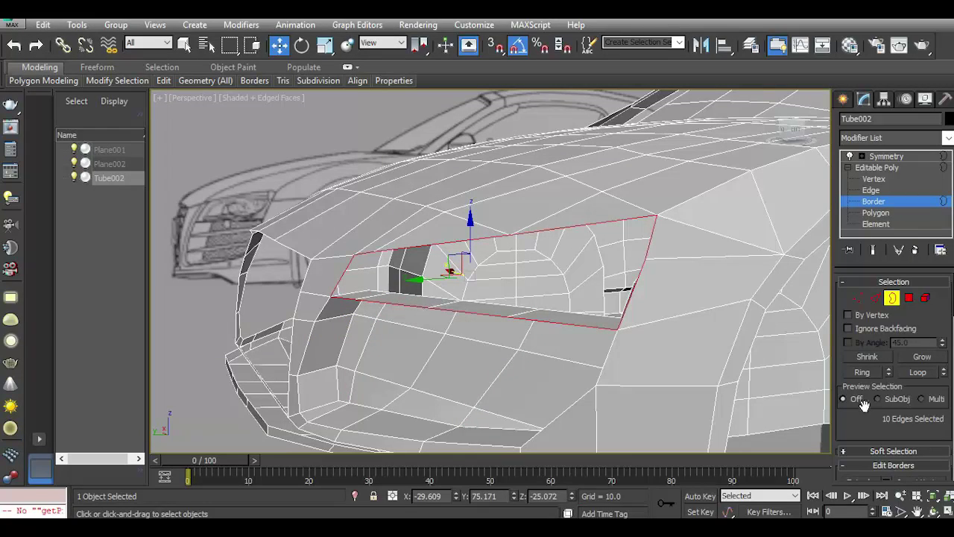
drag(863, 403, 864, 278)
click(920, 371)
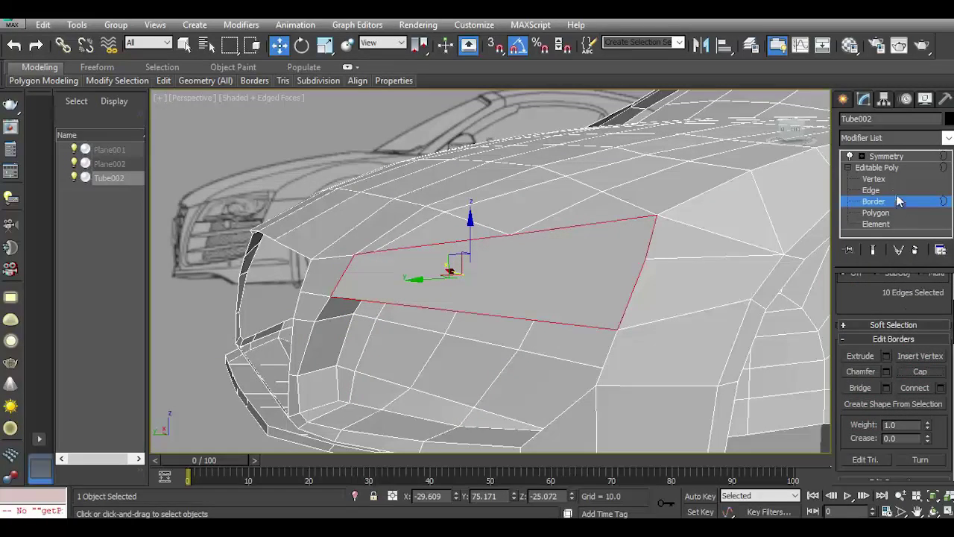
Select the first upper and lower vertex pair on the front panel to join.
click(874, 179)
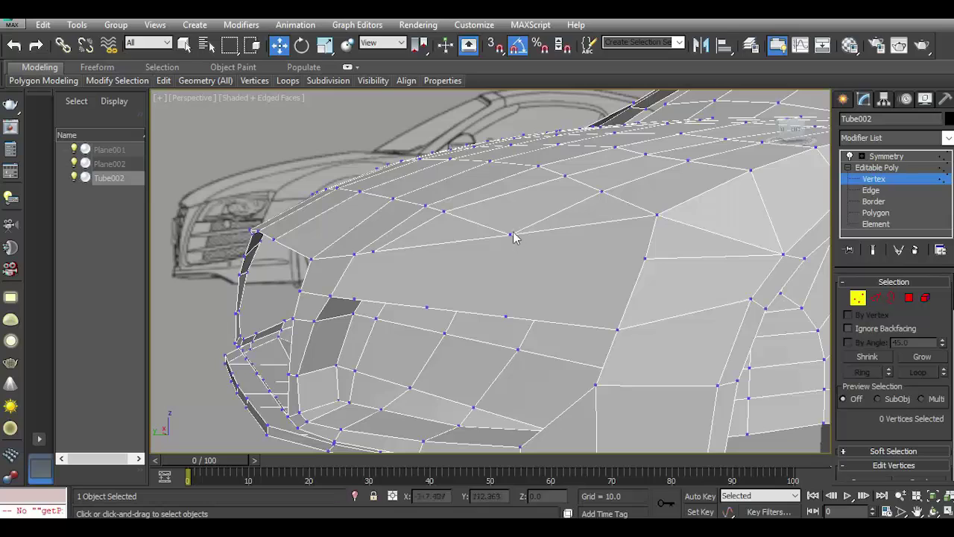
click(509, 234)
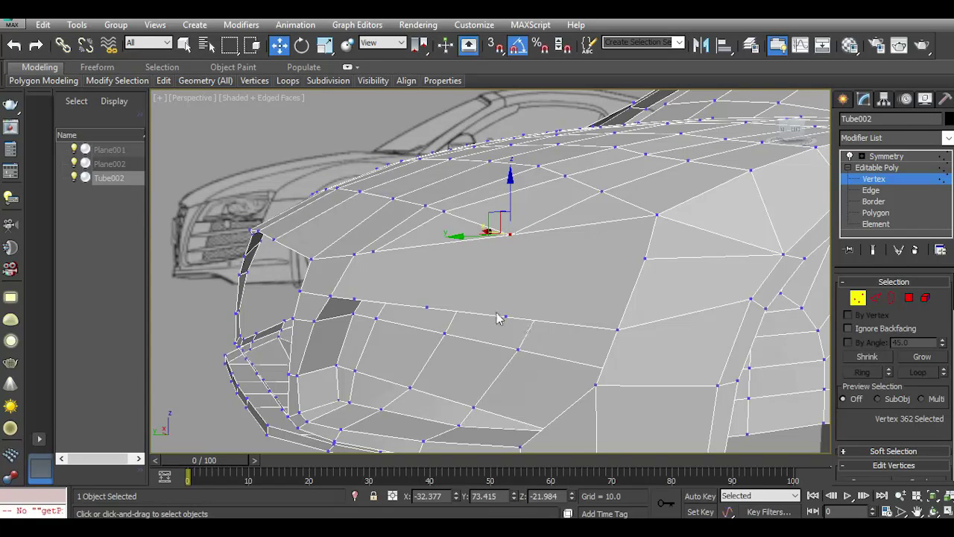
alt+middle_drag(499, 318, 525, 336)
click(793, 133)
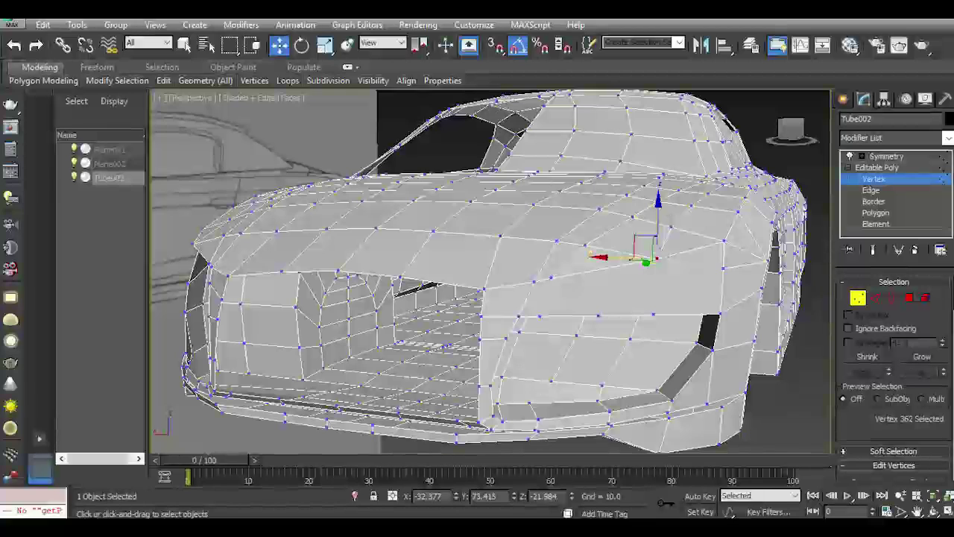
scroll(573, 281, up, 5)
click(526, 273)
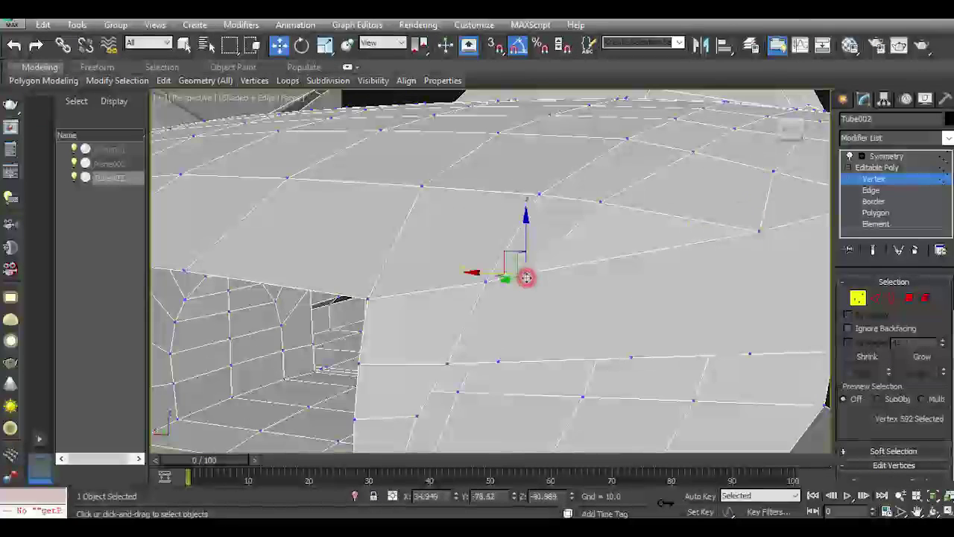
click(527, 287)
click(526, 273)
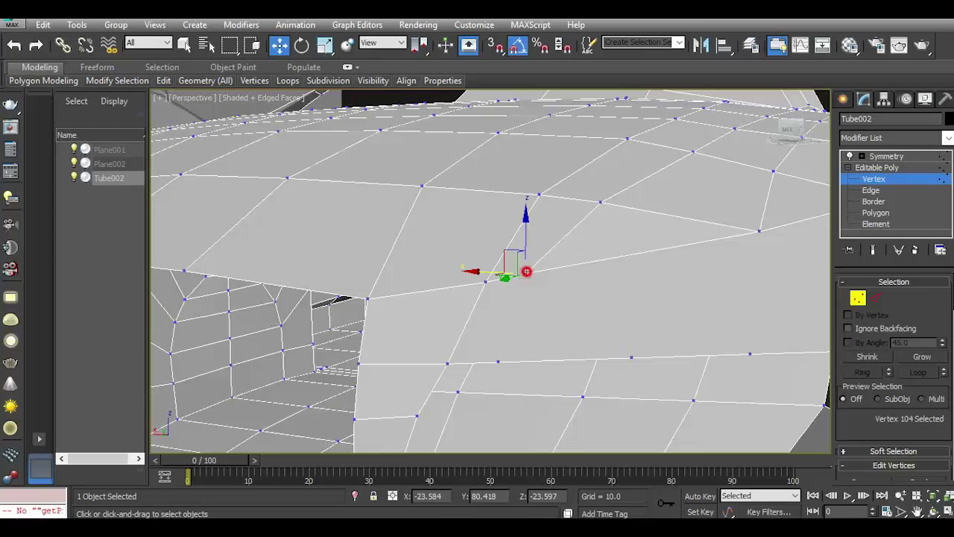
ctrl+click(500, 364)
scroll(895, 430, down, 4)
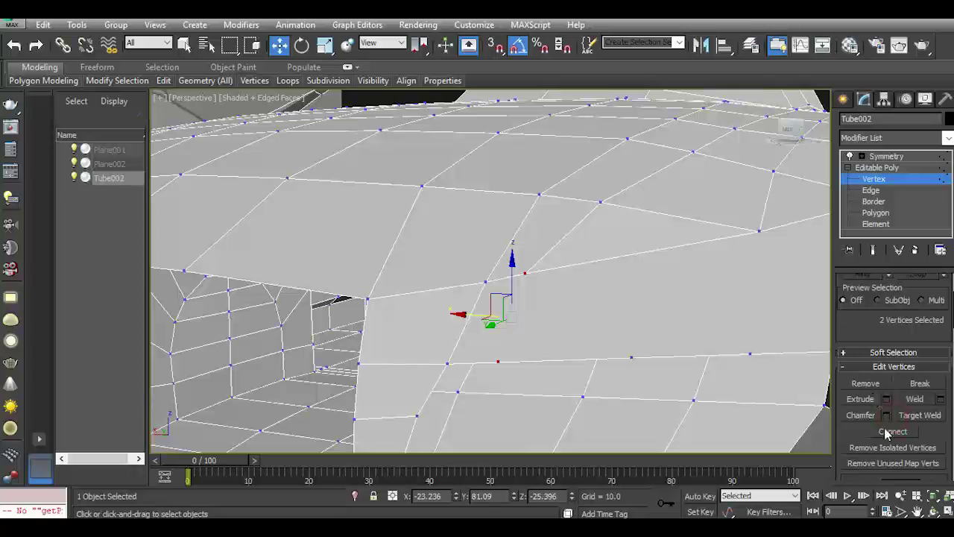
Select the next upper and lower vertex pair along the front panel.
middle_drag(712, 347, 548, 312)
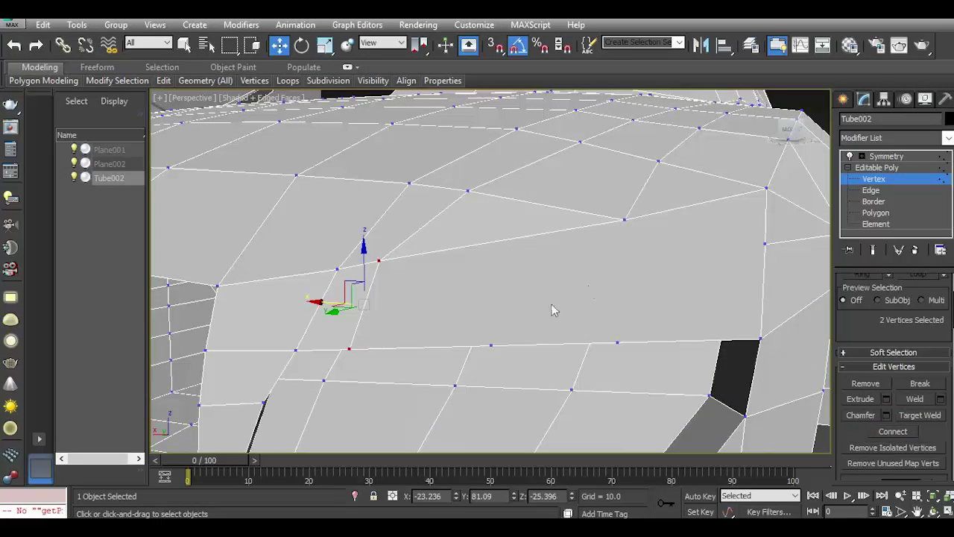
click(630, 224)
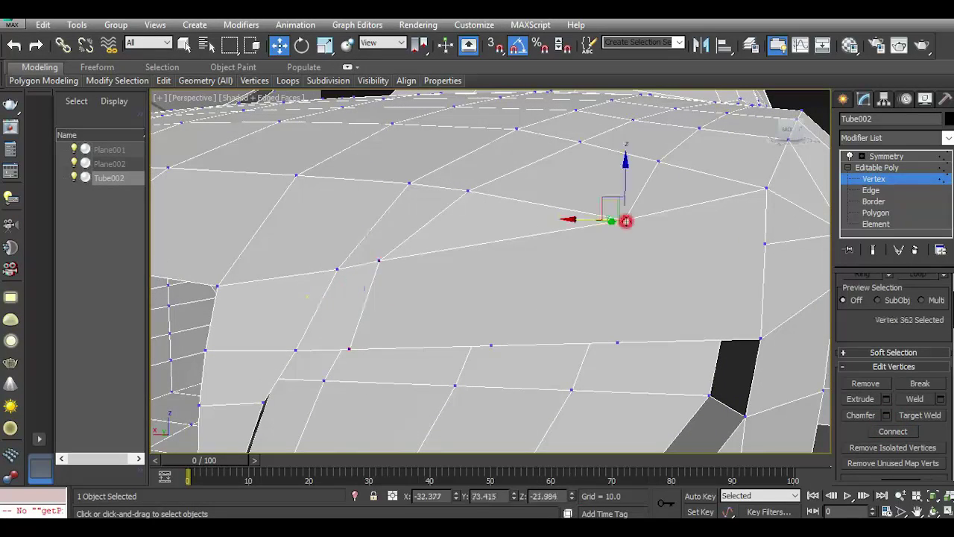
ctrl+click(617, 344)
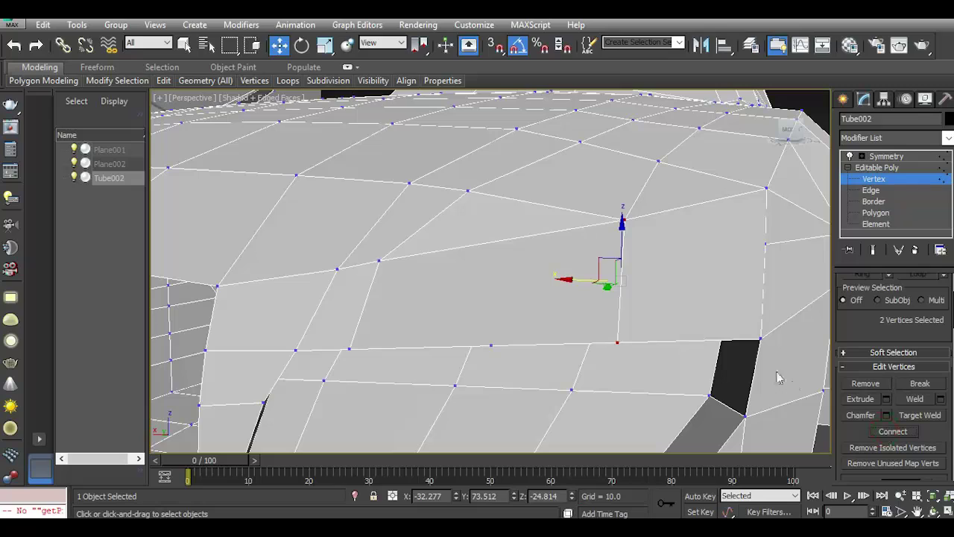
scroll(592, 293, down, 4)
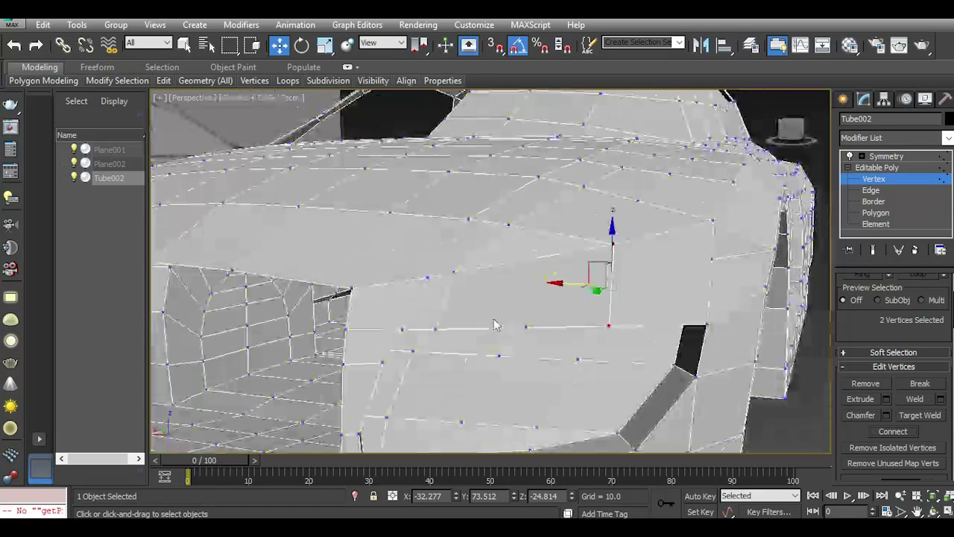
scroll(470, 277, up, 4)
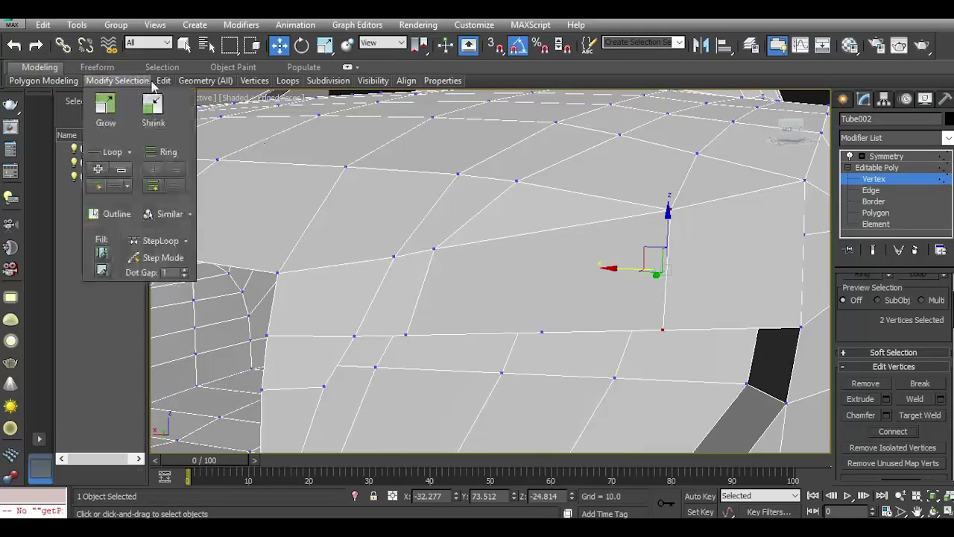
With Edge constraint on, slide two hood vertices along their edges.
mouse_move(164, 80)
click(238, 210)
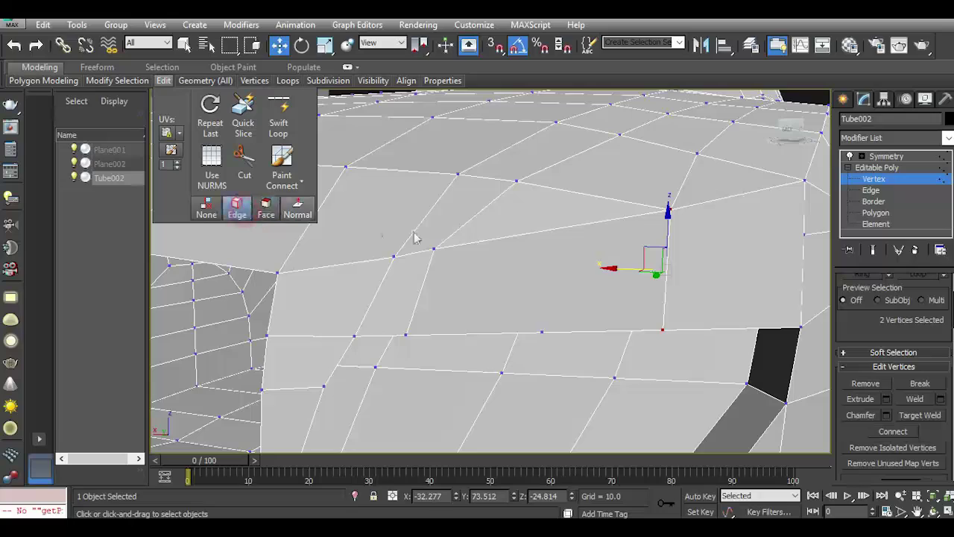
click(433, 248)
drag(391, 250, 402, 306)
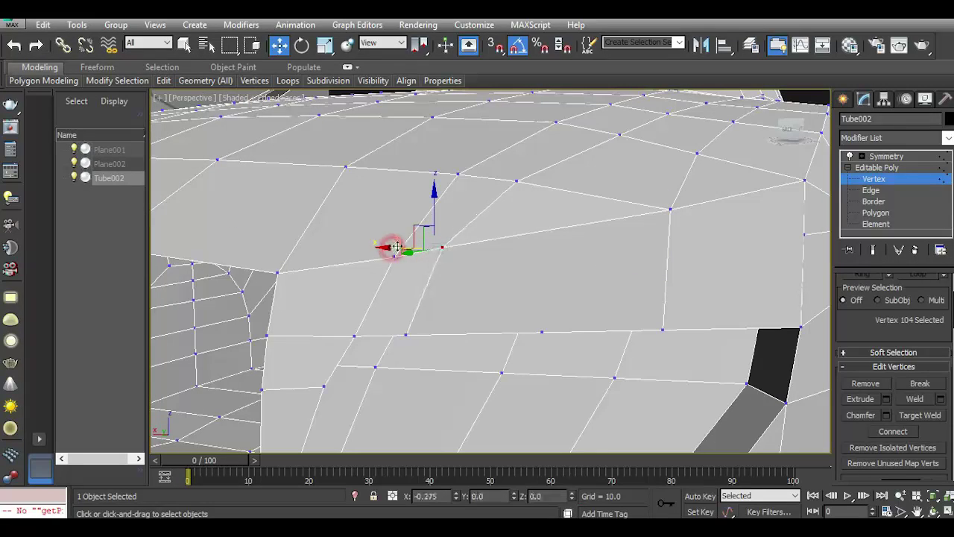
click(516, 181)
drag(516, 181, 512, 202)
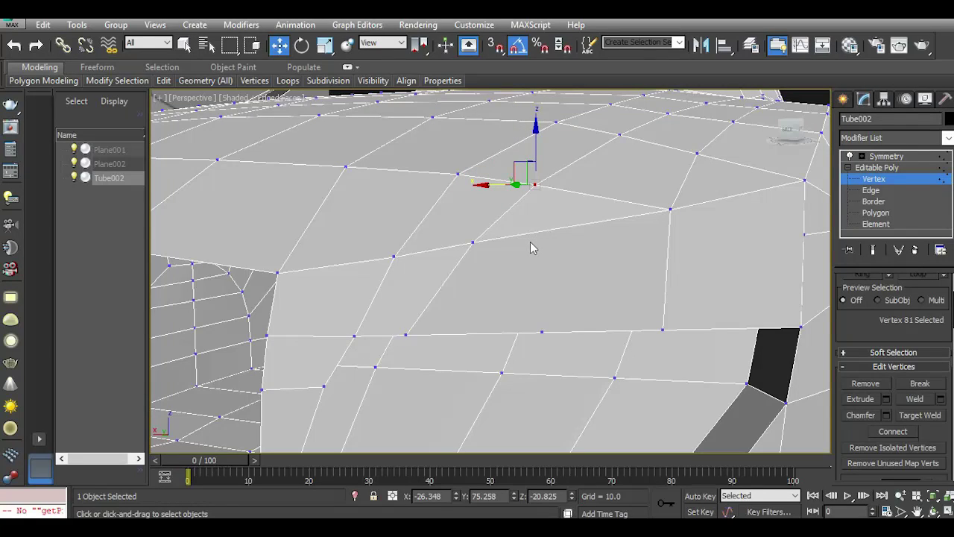
scroll(530, 241, down, 3)
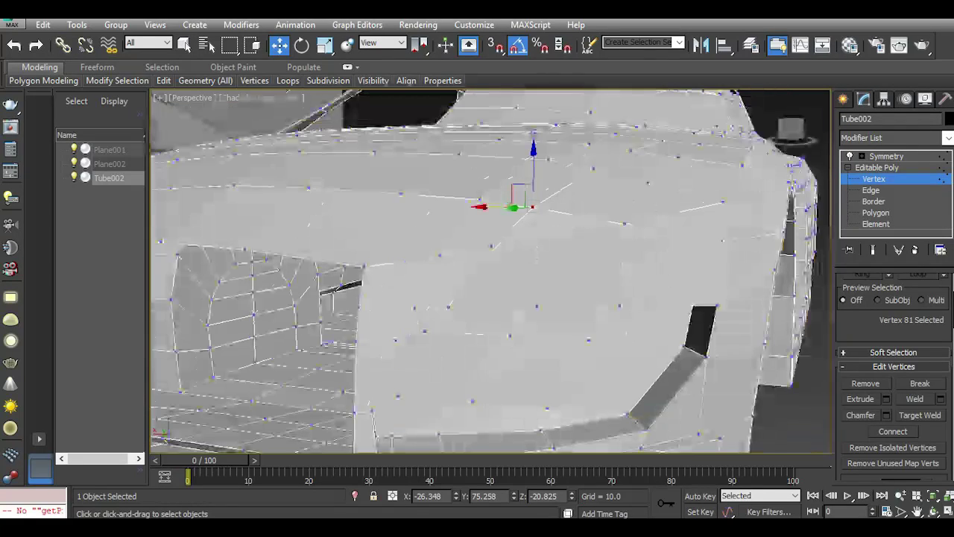
mouse_move(793, 133)
mouse_down()
mouse_move(753, 142)
mouse_move(783, 138)
mouse_up()
scroll(636, 284, up, 3)
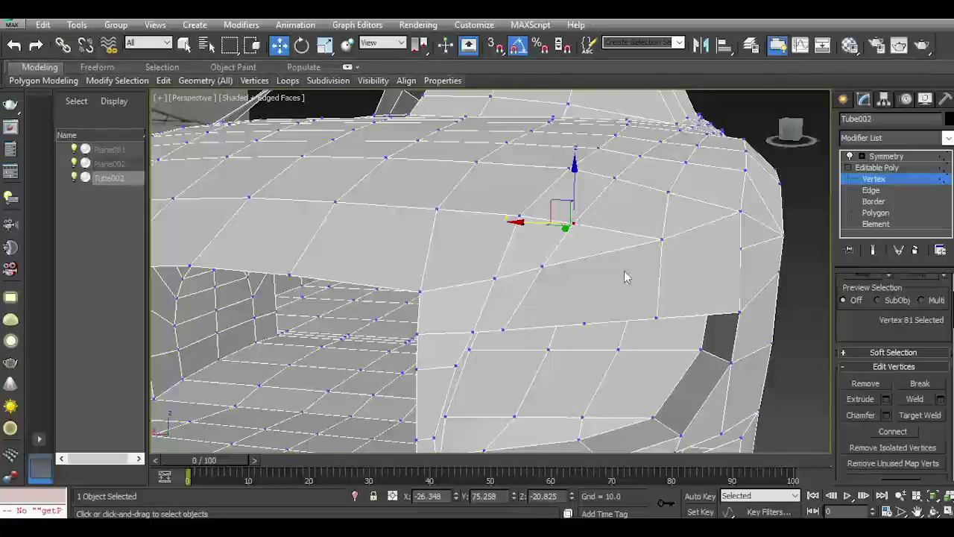
click(560, 248)
Cut a vertical edge down the front panel and check its end vertices.
right_click(559, 247)
right_click(547, 104)
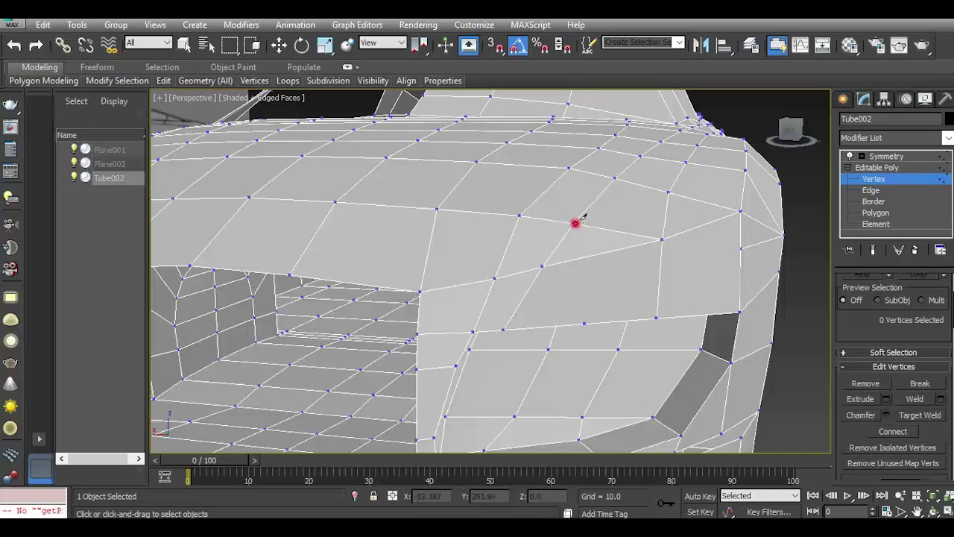
click(589, 256)
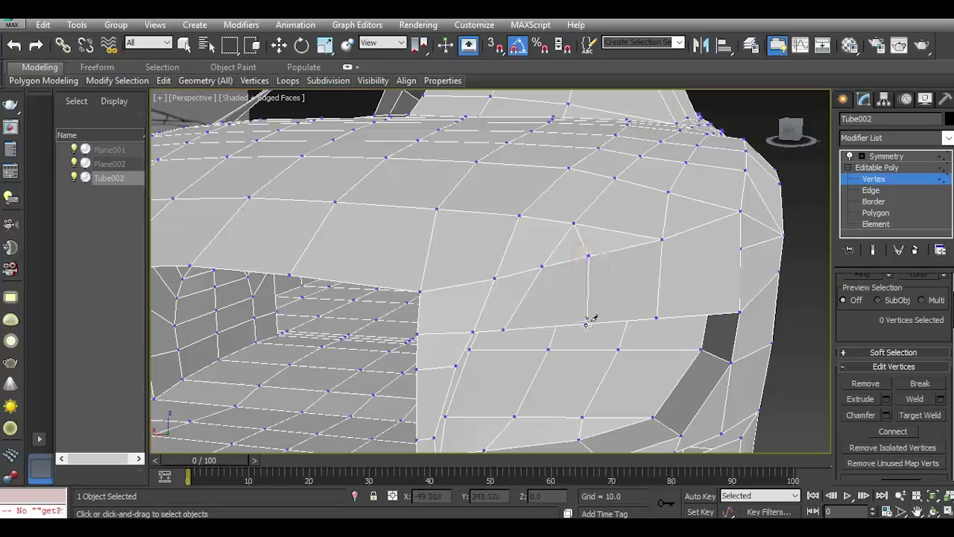
right_click(610, 270)
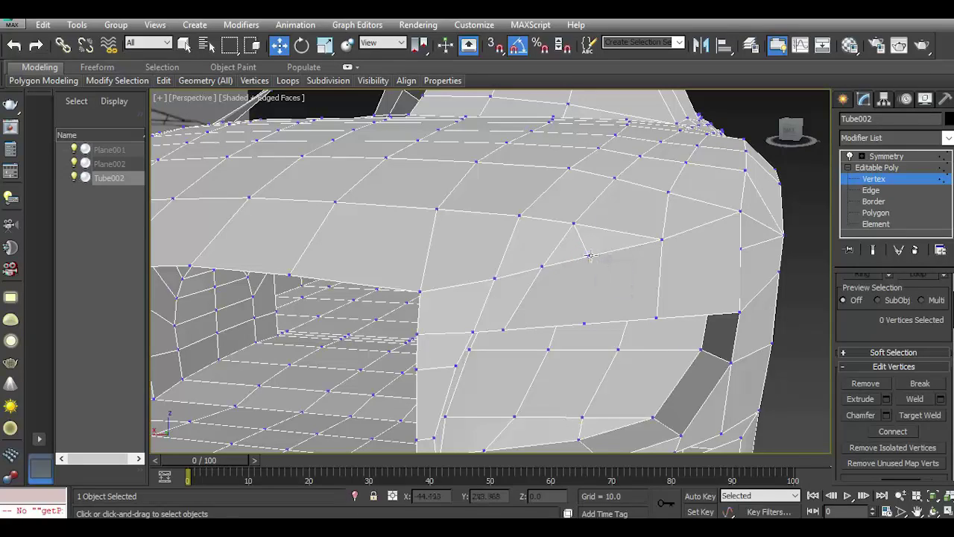
click(589, 256)
ctrl+click(583, 323)
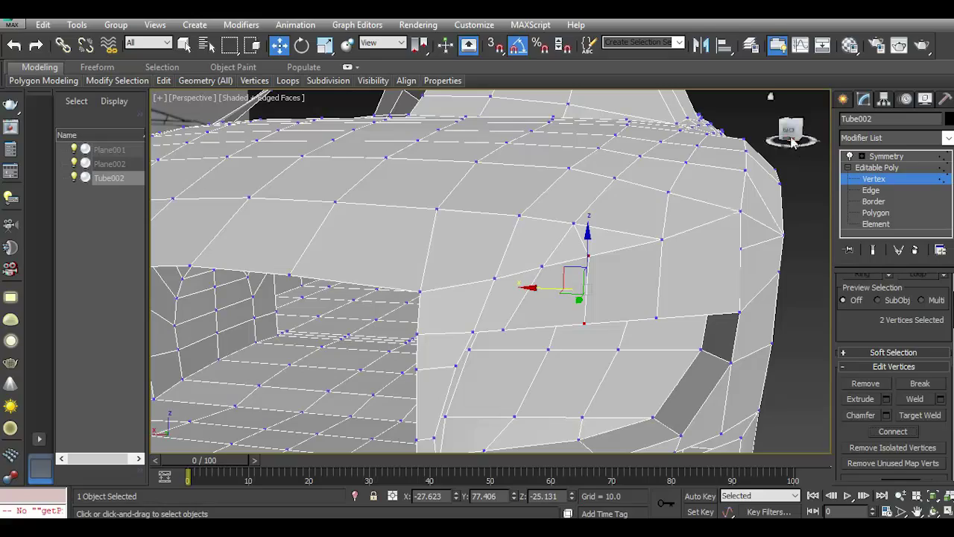
mouse_move(791, 131)
mouse_down()
mouse_move(776, 104)
mouse_move(792, 164)
mouse_up()
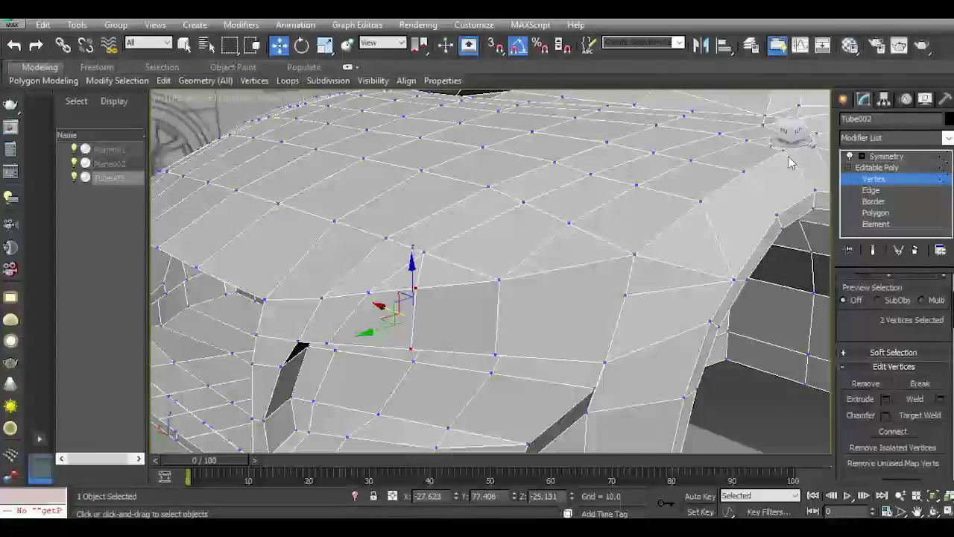
alt+middle_drag(581, 341, 601, 330)
click(589, 321)
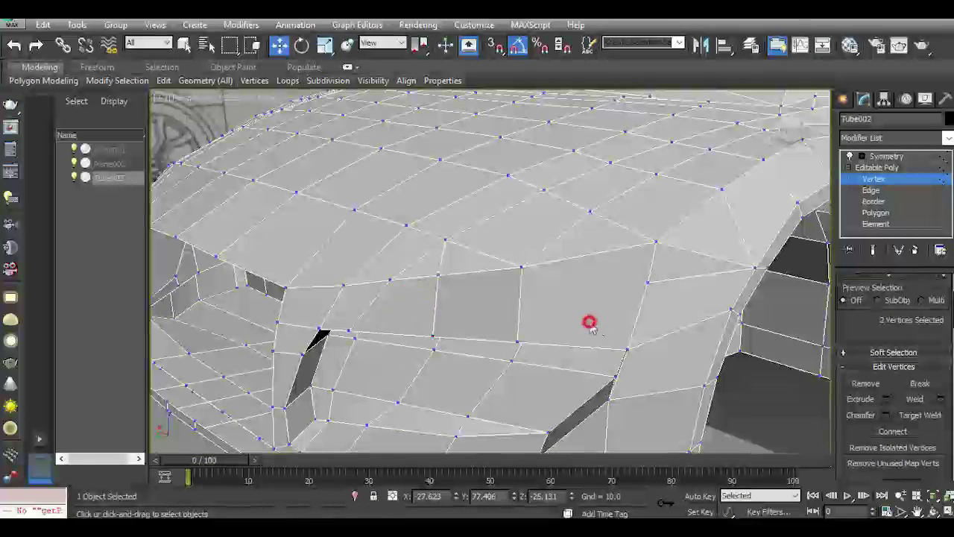
click(875, 213)
Select the four faces at the car's front corner and inset them by 0.311.
click(415, 312)
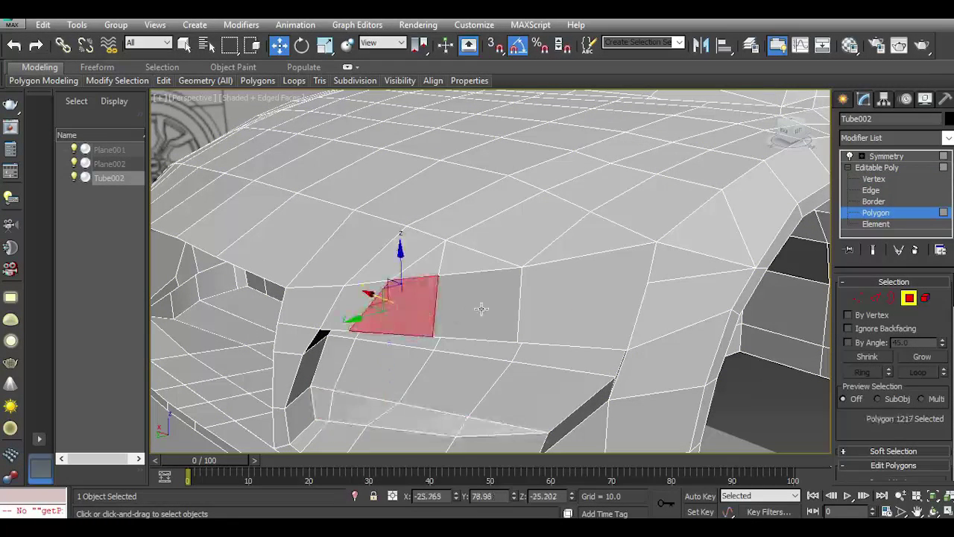
ctrl+click(481, 308)
ctrl+click(569, 303)
ctrl+click(352, 301)
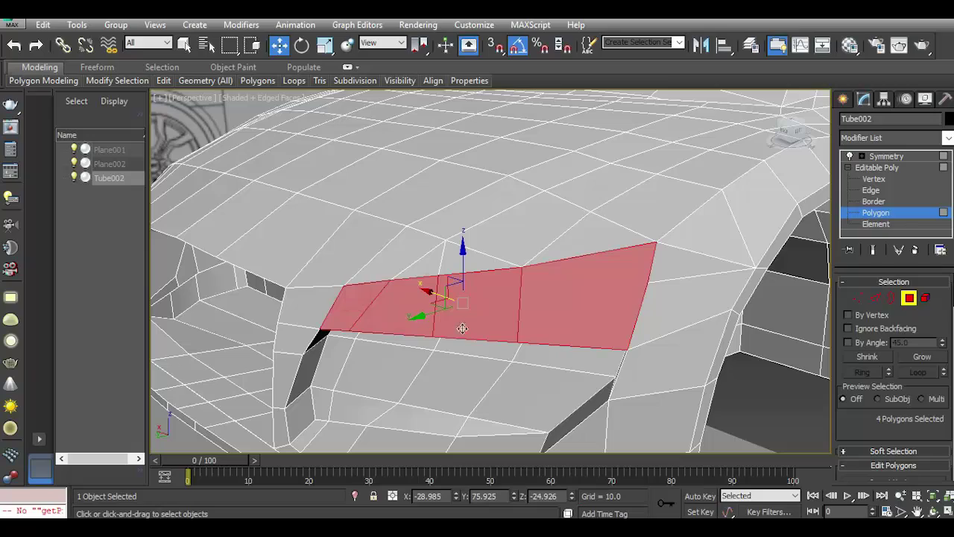
scroll(463, 328, down, 5)
scroll(463, 328, up, 3)
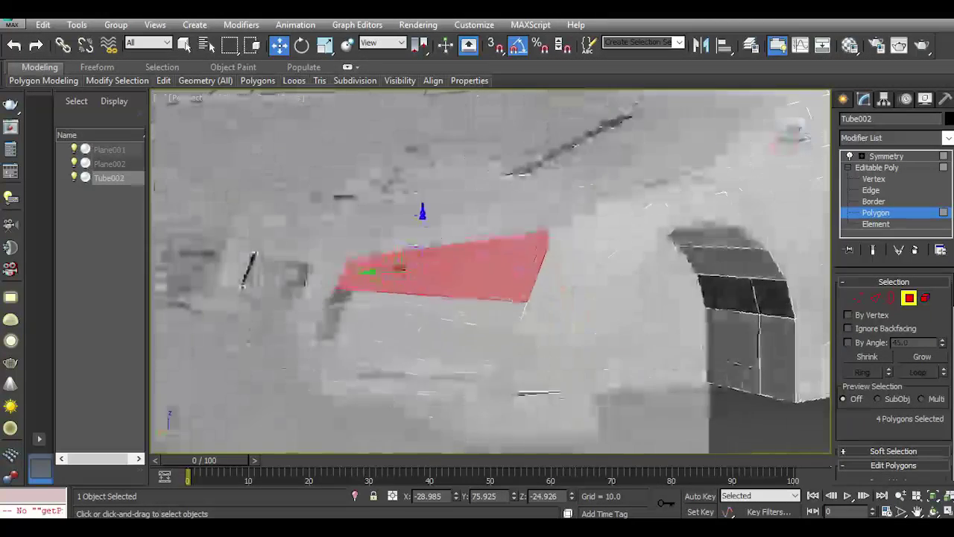
scroll(373, 286, down, 3)
scroll(373, 287, up, 3)
scroll(373, 286, up, 3)
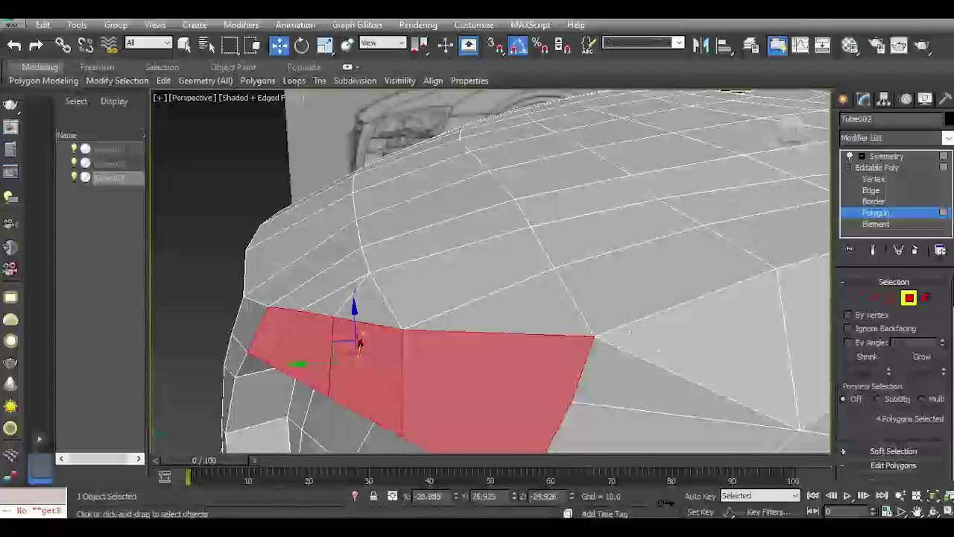
scroll(932, 403, down, 5)
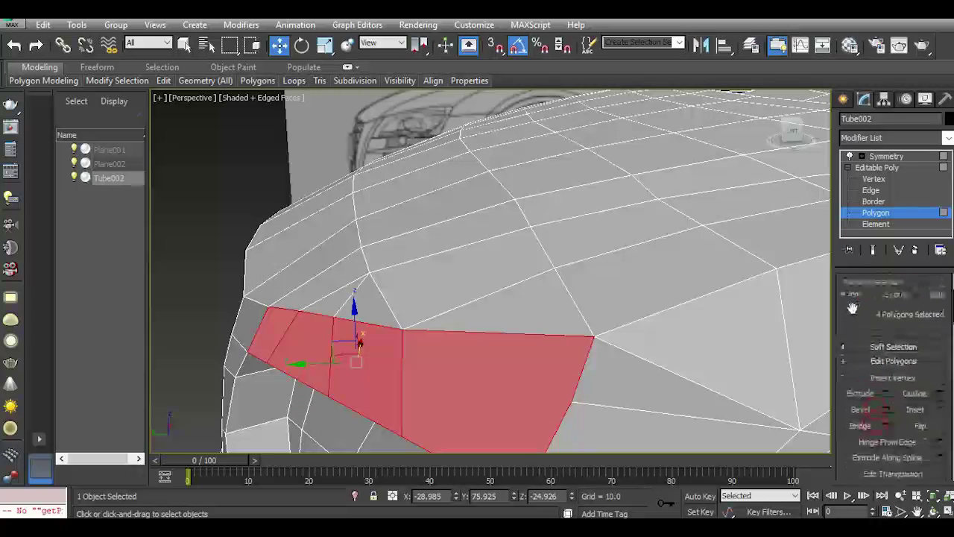
click(943, 402)
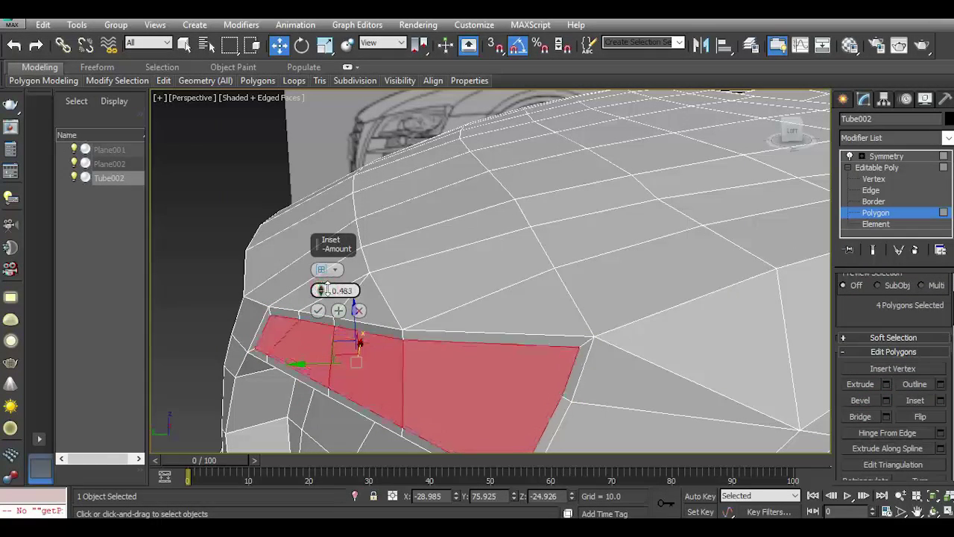
drag(322, 289, 330, 290)
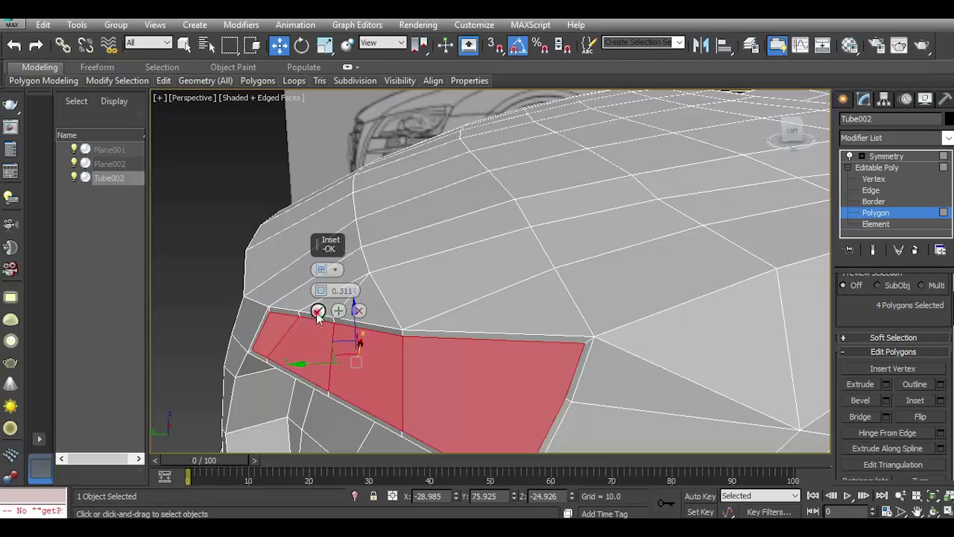
click(317, 311)
Extrude the inset faces inward to a height of -1.539.
click(887, 384)
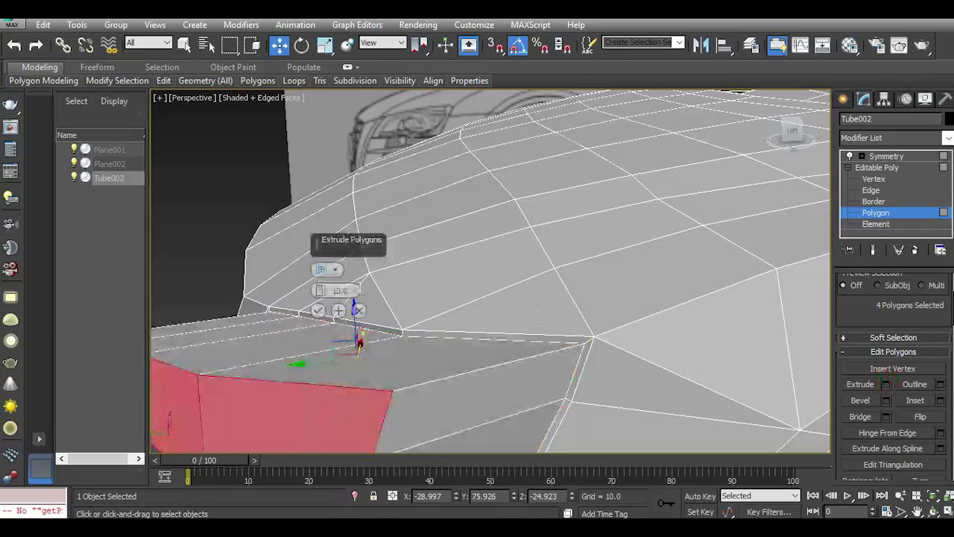
drag(317, 291, 338, 337)
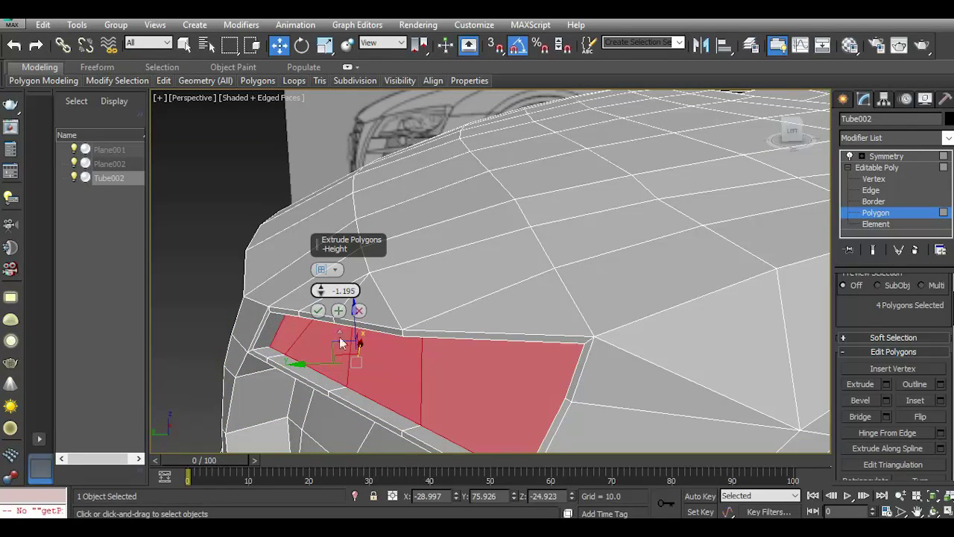
drag(318, 293, 320, 291)
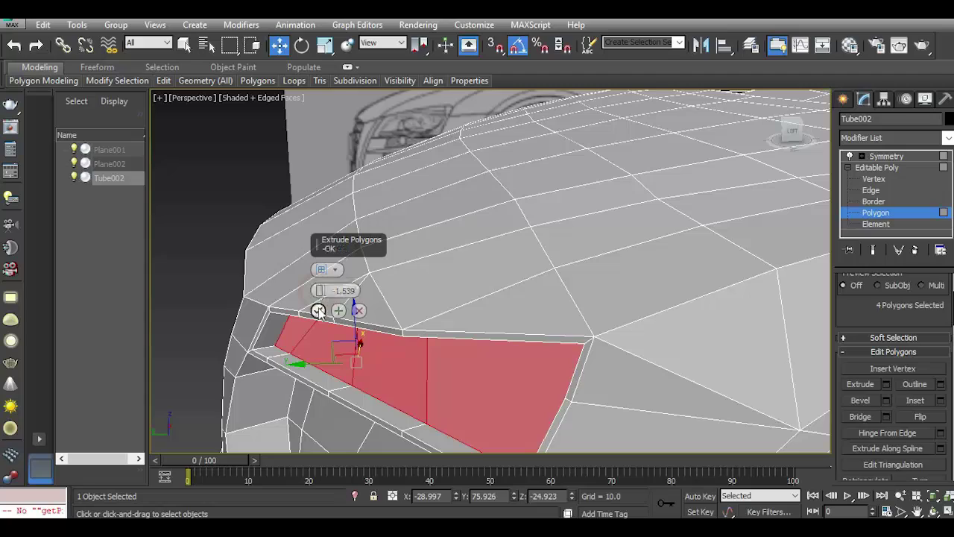
click(319, 311)
scroll(343, 268, down, 5)
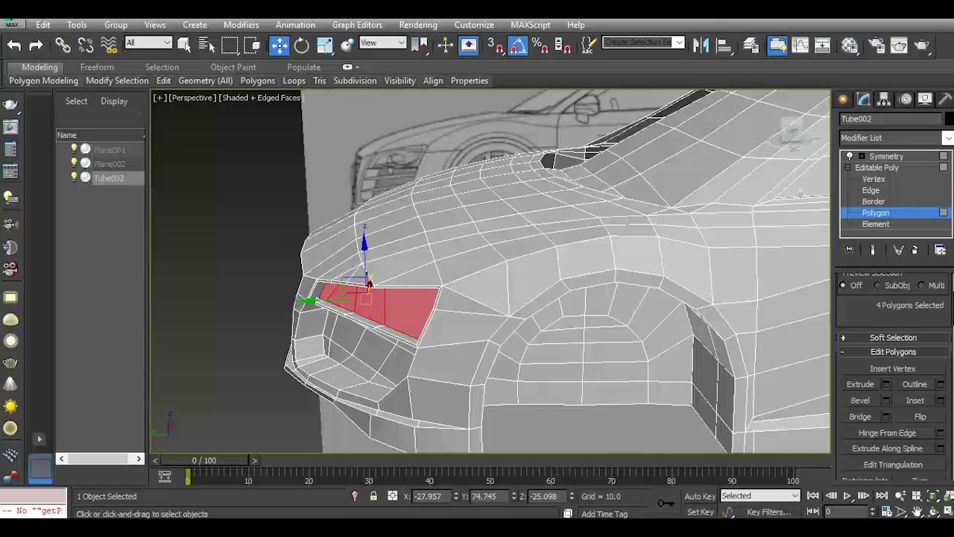
Exit face editing, reselect the Tube002 body and zoom in on its lower front.
drag(781, 139, 786, 158)
click(876, 168)
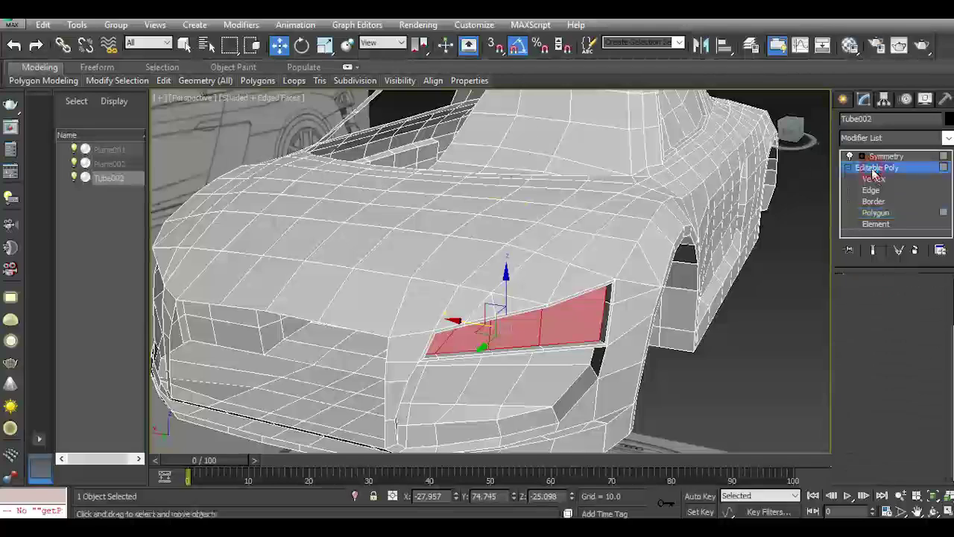
scroll(731, 330, down, 8)
click(731, 331)
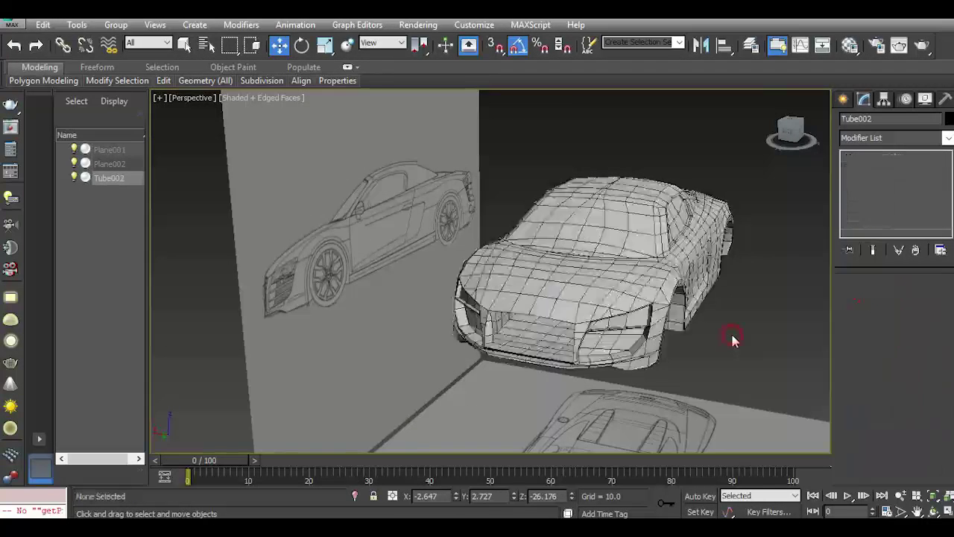
mouse_move(797, 132)
mouse_down()
mouse_move(805, 136)
mouse_move(790, 131)
mouse_up()
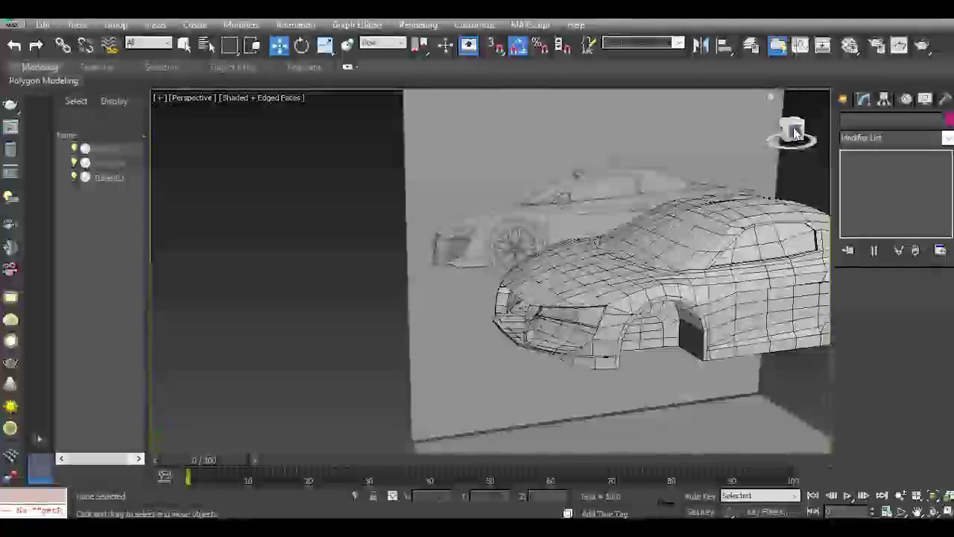
click(600, 329)
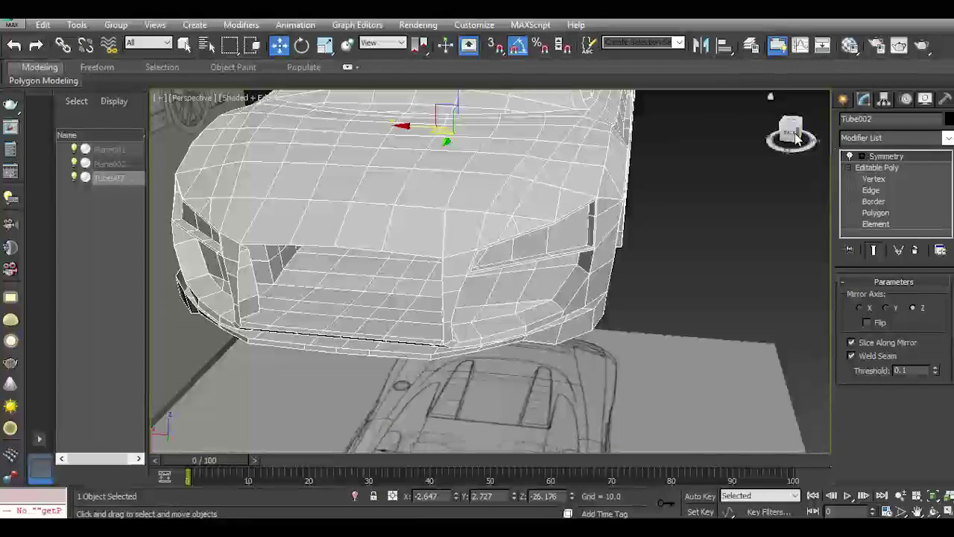
drag(797, 138, 558, 320)
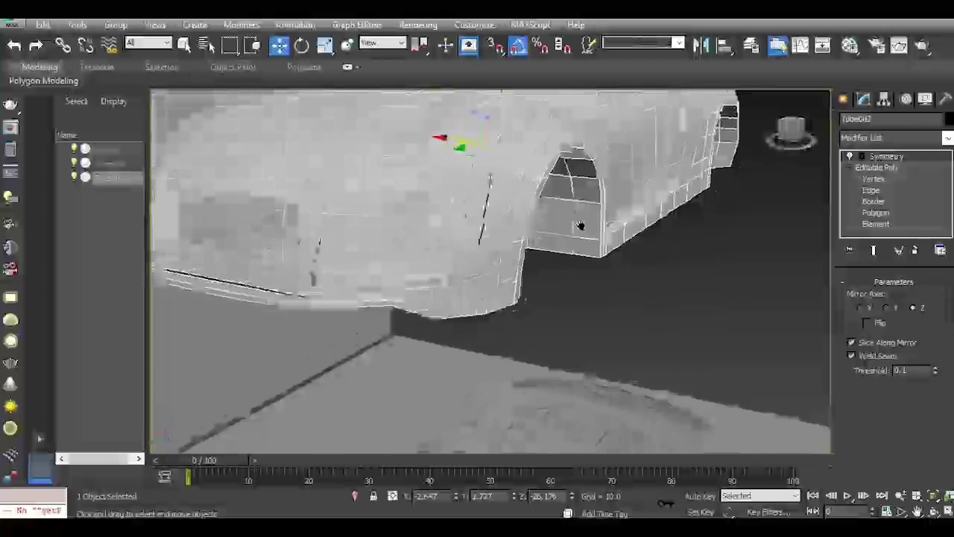
At Edge level, bridge the first pair of edges across a lower-front gap.
click(874, 179)
click(871, 190)
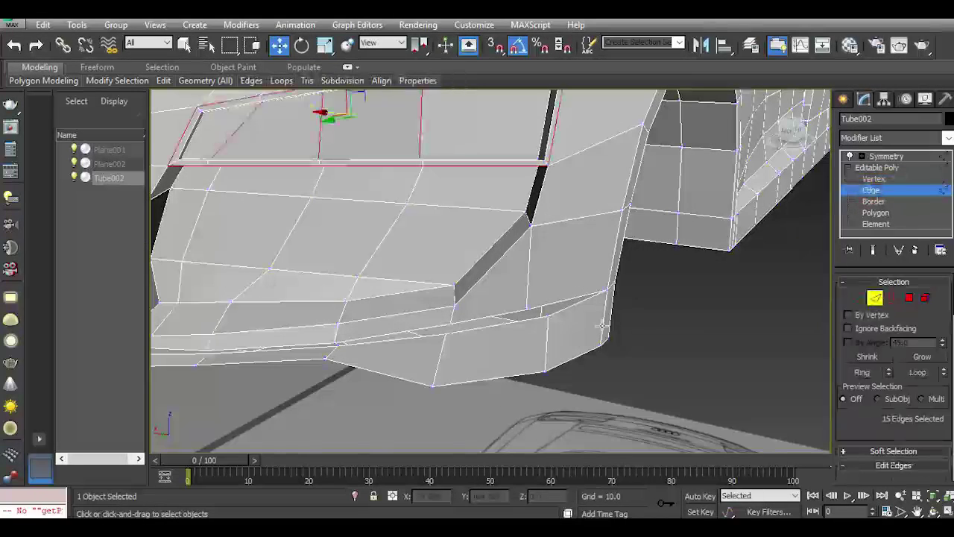
click(501, 328)
scroll(490, 322, up, 5)
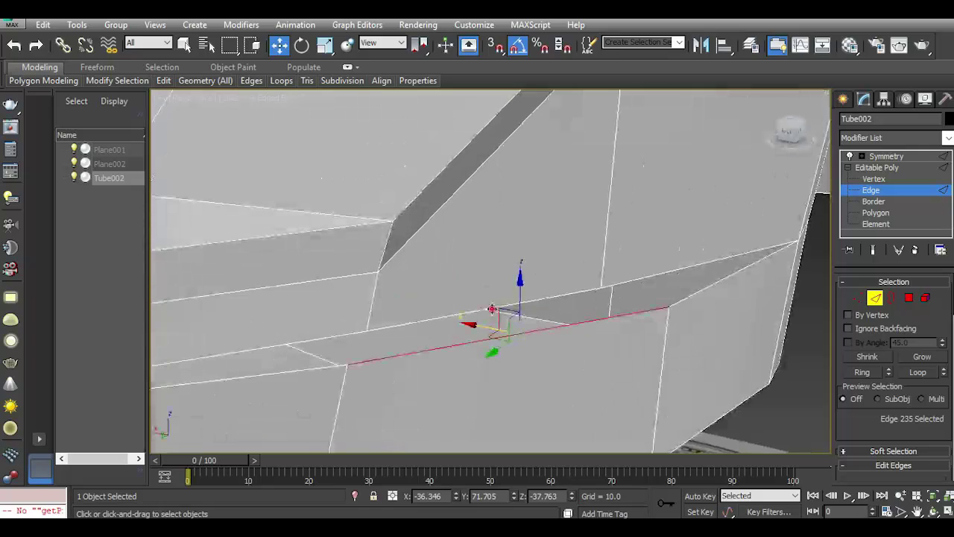
ctrl+click(522, 302)
scroll(865, 417, down, 2)
scroll(876, 439, down, 3)
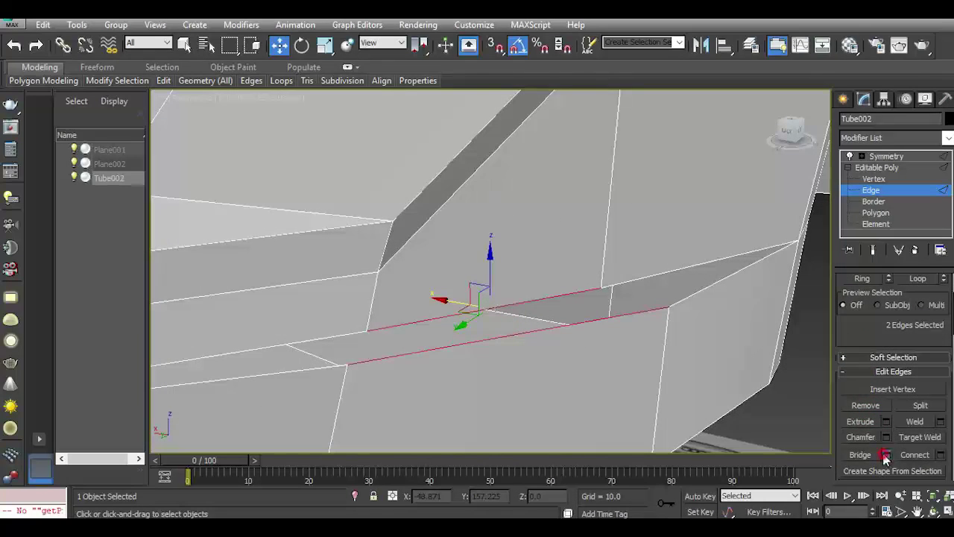
click(885, 455)
alt+middle_drag(477, 313, 669, 395)
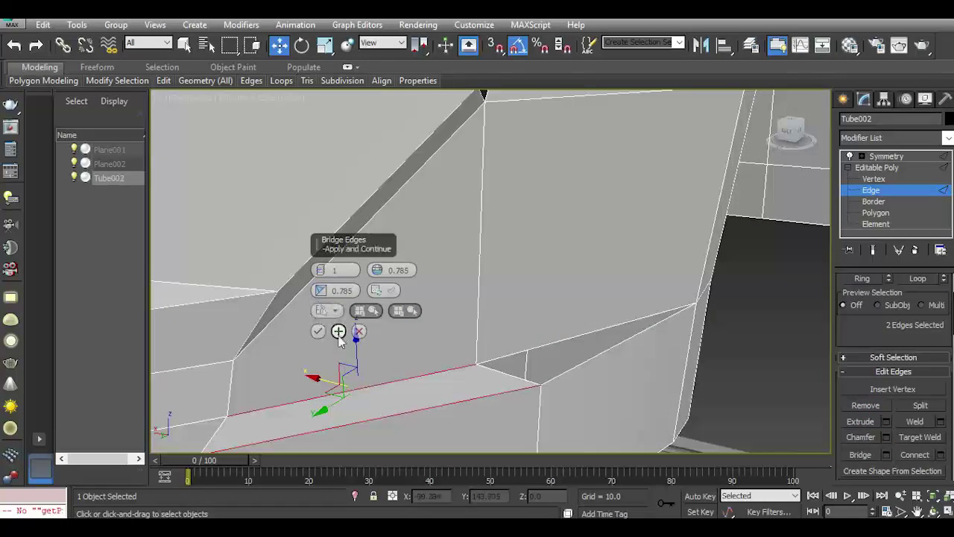
Select edge pairs across three more gaps and bridge them with Apply and Continue.
click(559, 342)
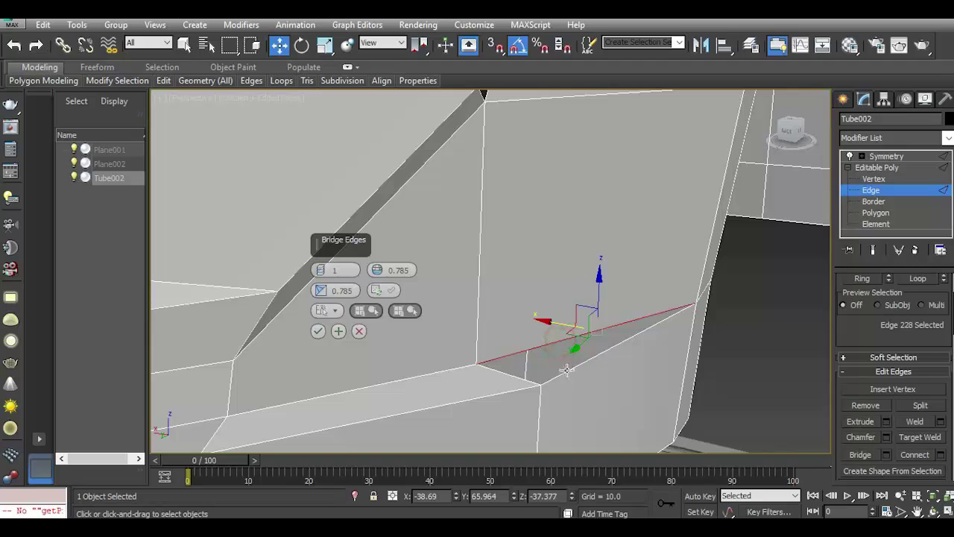
ctrl+click(567, 370)
alt+middle_drag(626, 337, 515, 396)
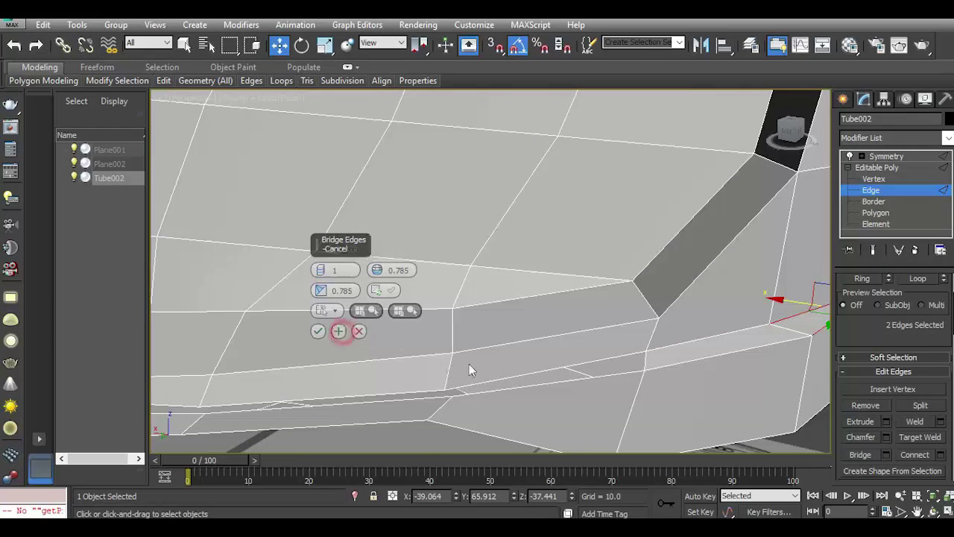
click(490, 379)
ctrl+click(504, 393)
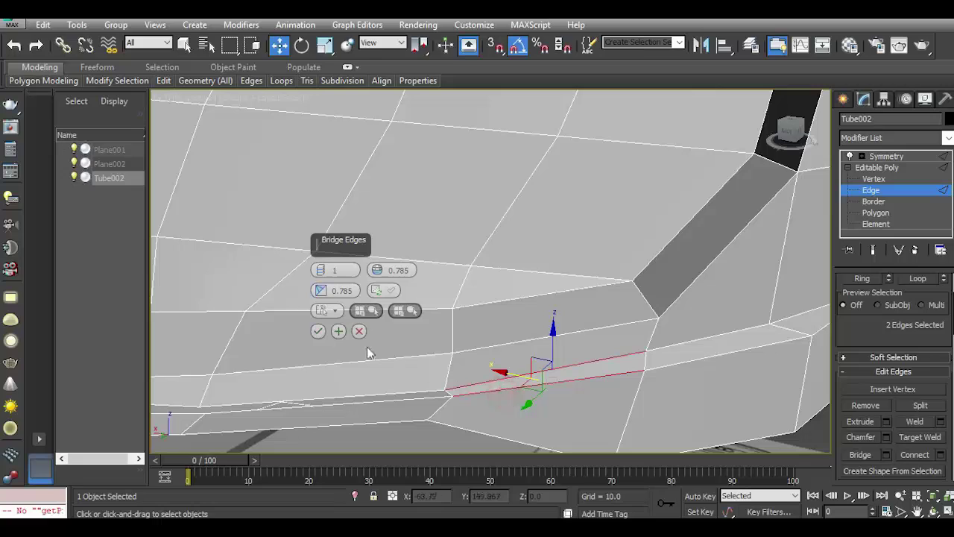
click(359, 392)
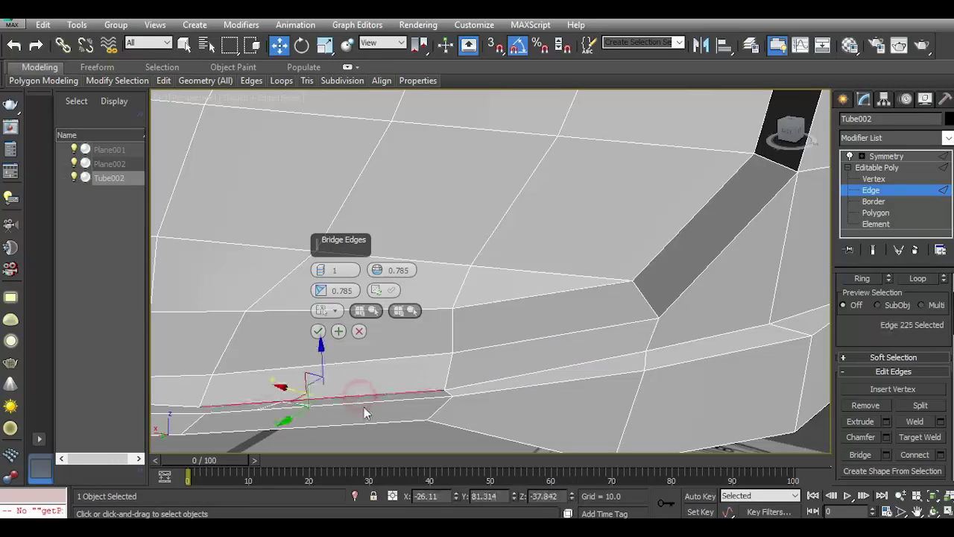
ctrl+click(361, 401)
scroll(475, 386, down, 4)
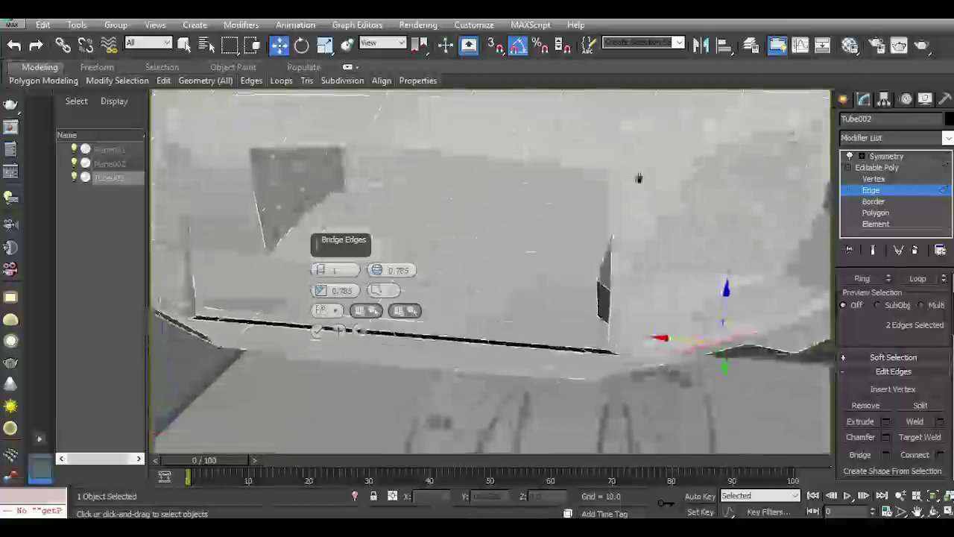
scroll(650, 364, up, 4)
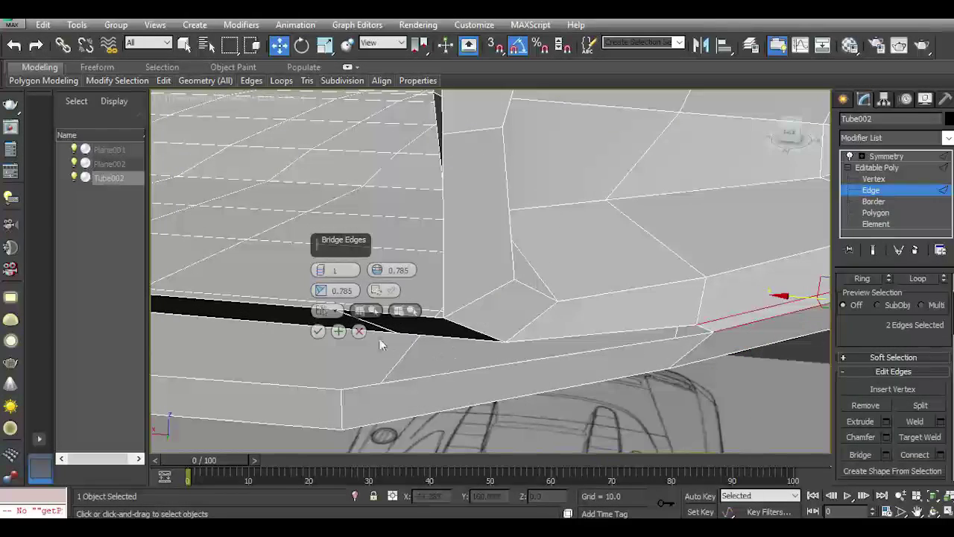
click(338, 331)
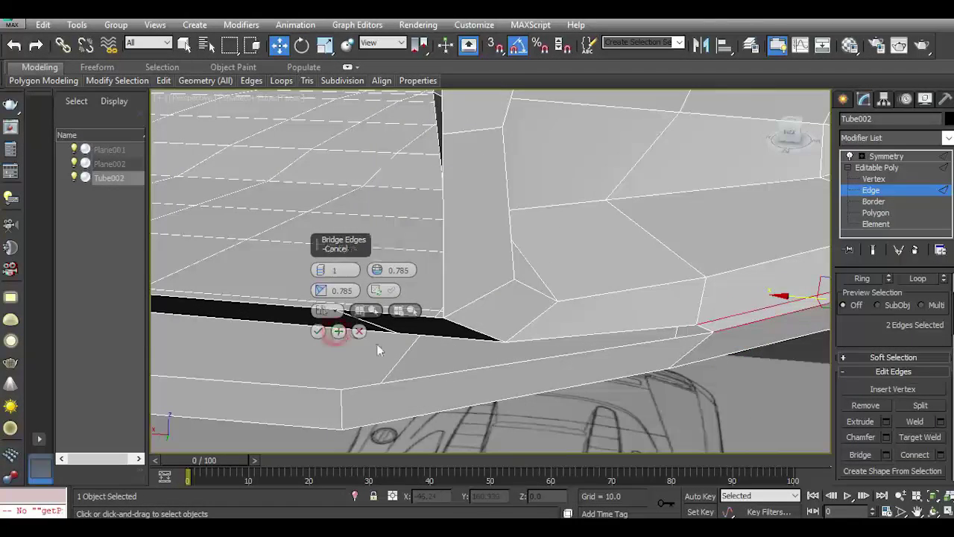
Bridge the facing edges of one final gap and confirm with OK.
click(539, 340)
ctrl+click(527, 361)
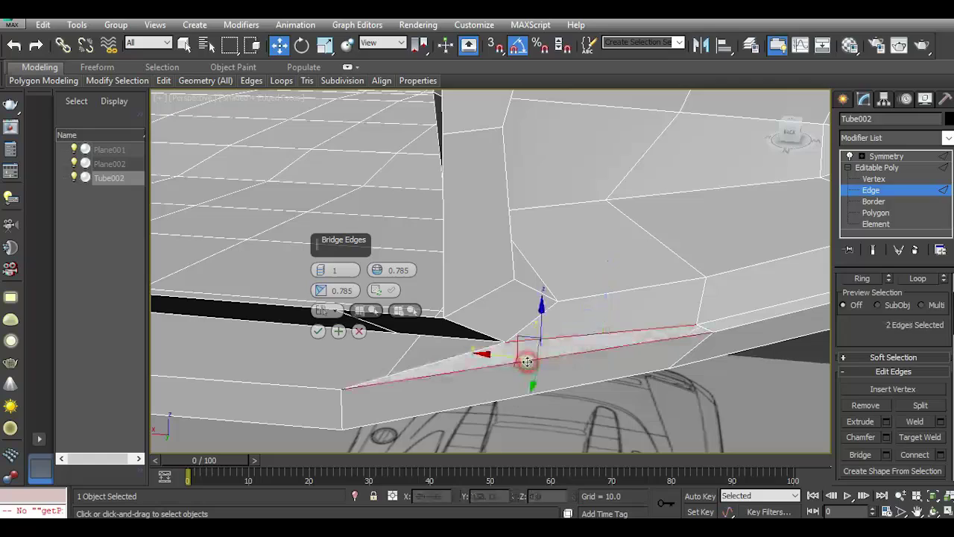
click(318, 332)
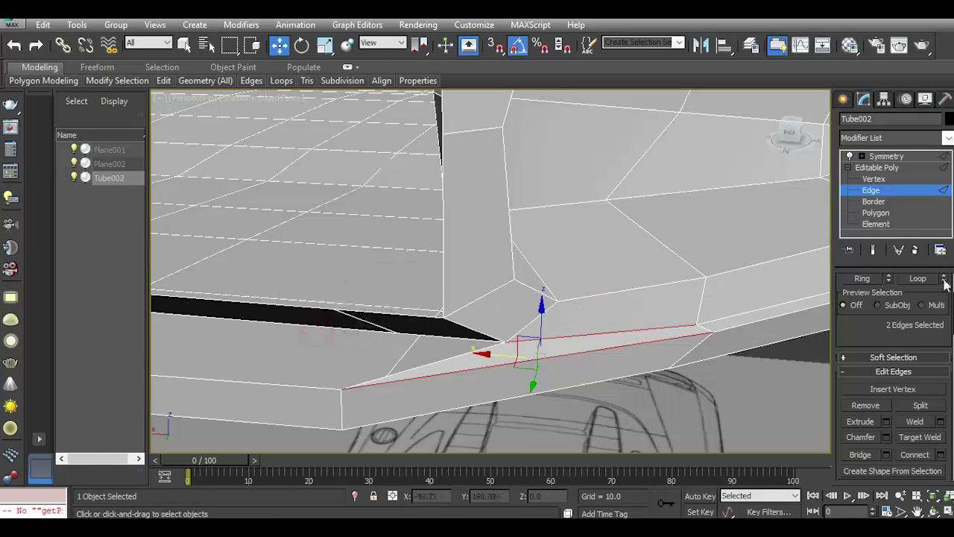
click(874, 179)
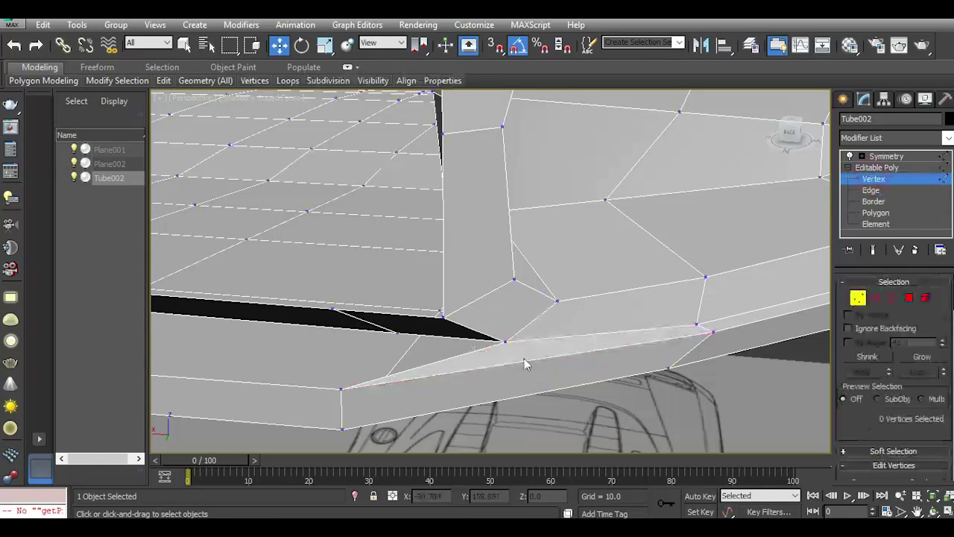
Move the sliver's corner vertex down to close the gap, undoing a first attempt.
click(395, 332)
drag(389, 354, 355, 358)
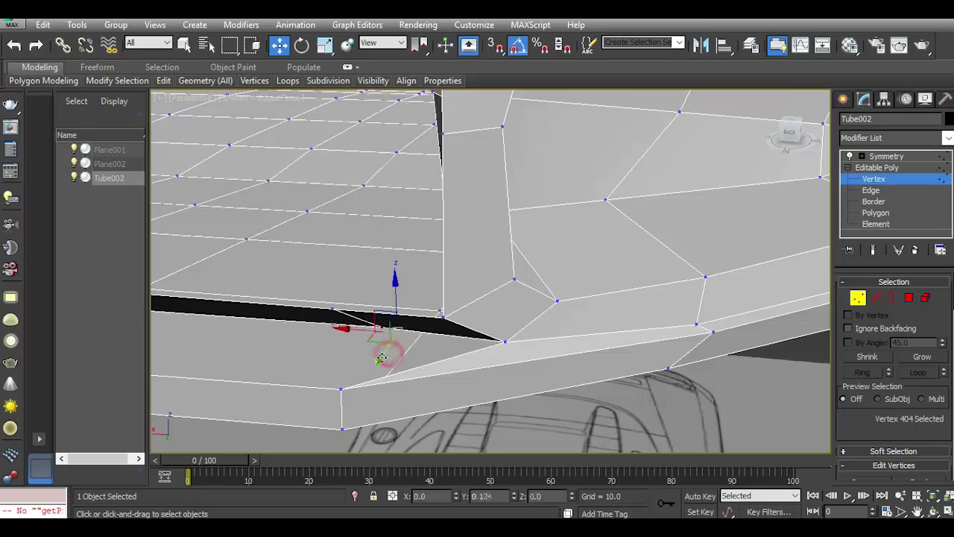
click(16, 48)
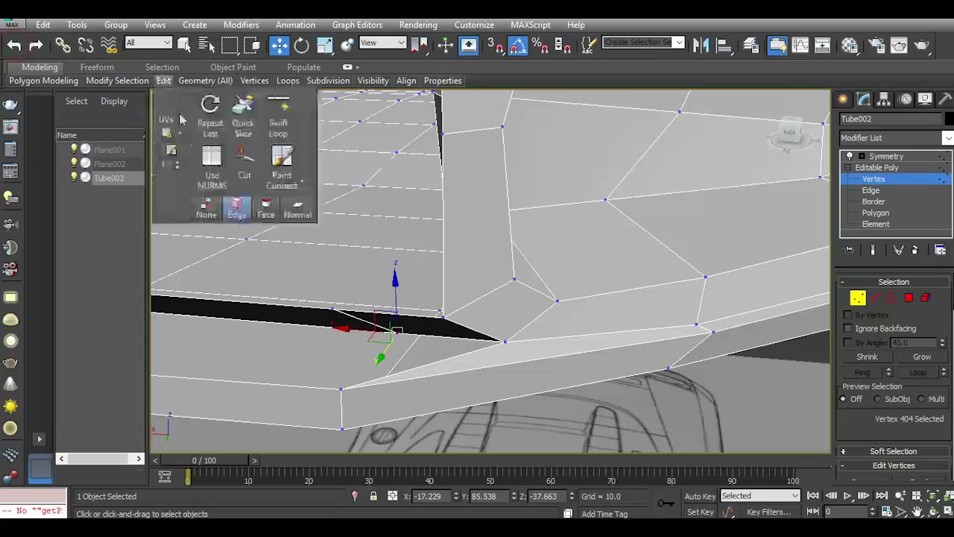
drag(375, 340, 410, 345)
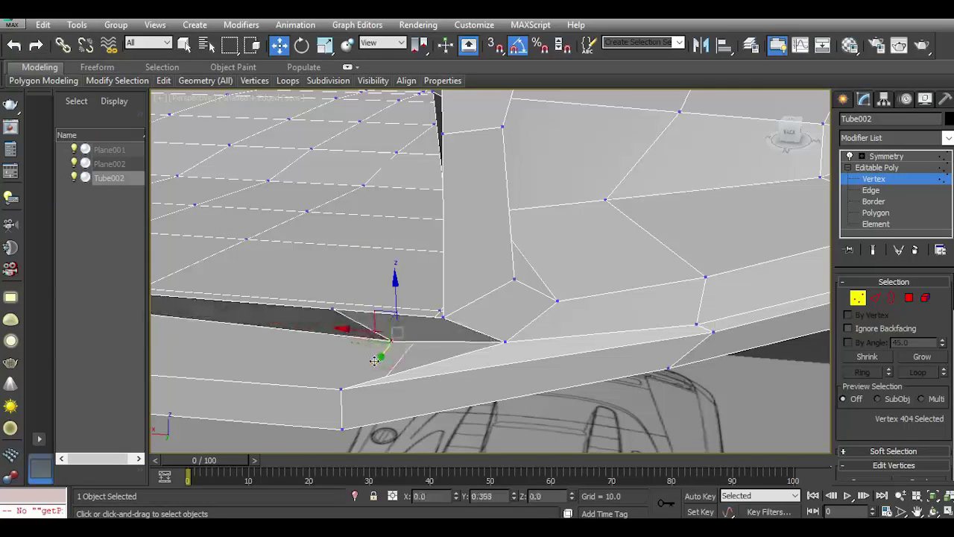
scroll(442, 333, down, 5)
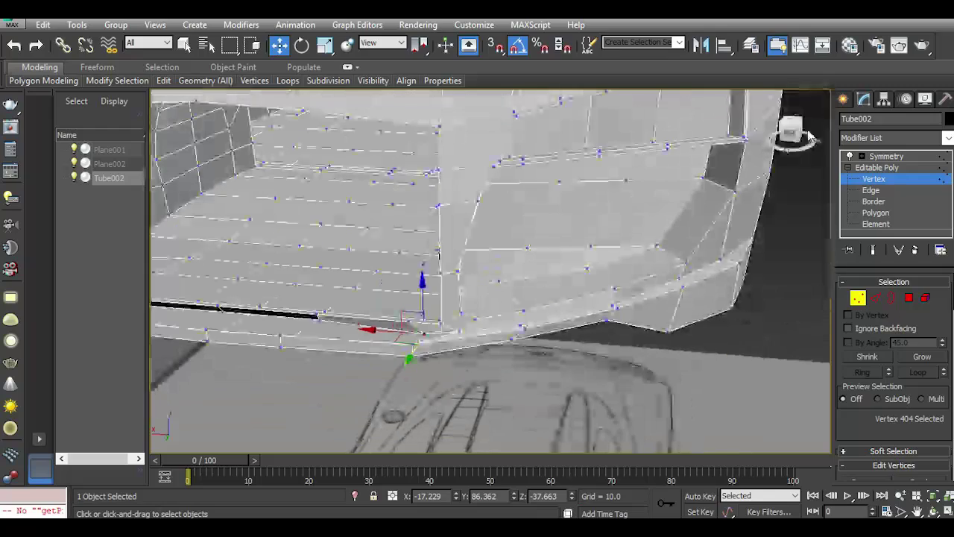
scroll(373, 298, up, 8)
Slide the next two vertices along the sliver to shrink and collapse it.
mouse_move(373, 298)
alt+middle_down()
mouse_move(287, 261)
mouse_move(661, 245)
alt+middle_up()
scroll(483, 372, up, 2)
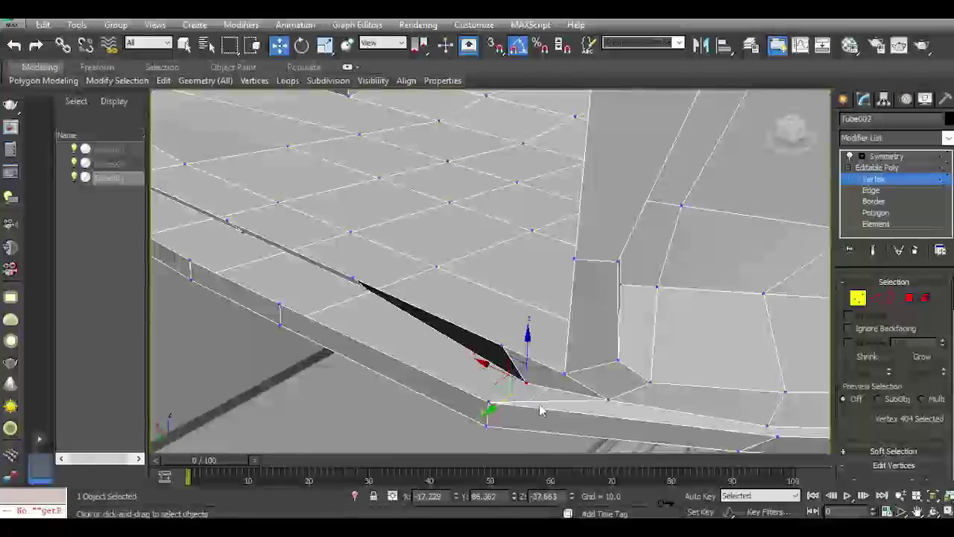
click(362, 287)
drag(335, 306, 314, 318)
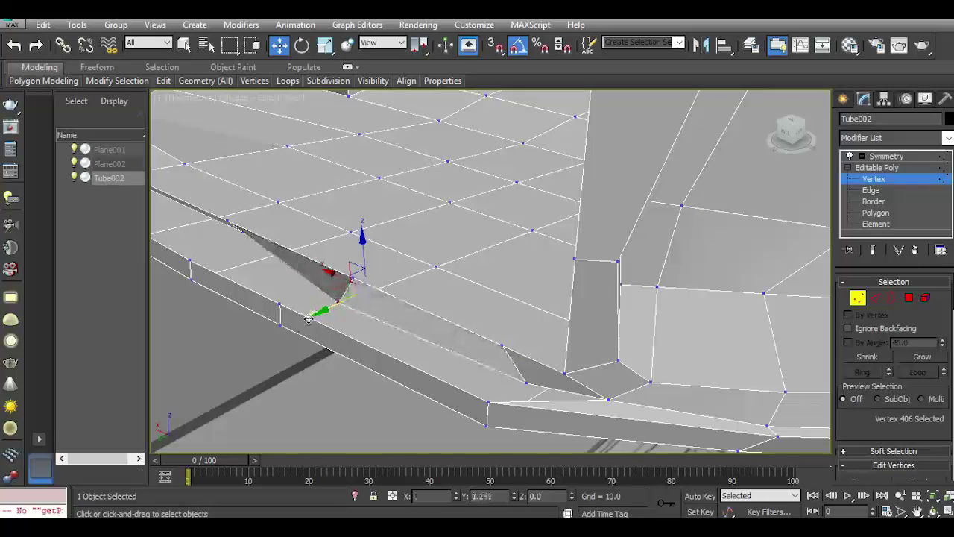
click(243, 234)
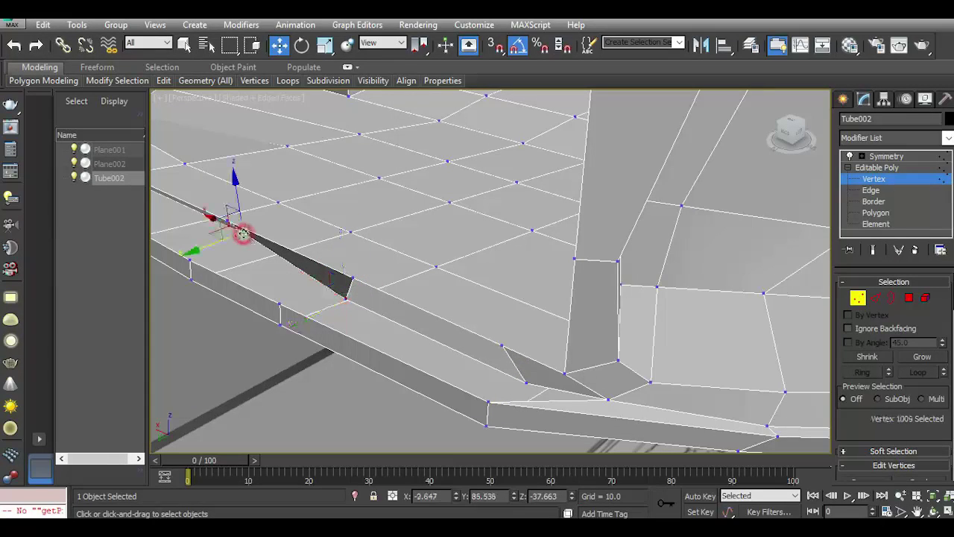
drag(222, 240, 206, 256)
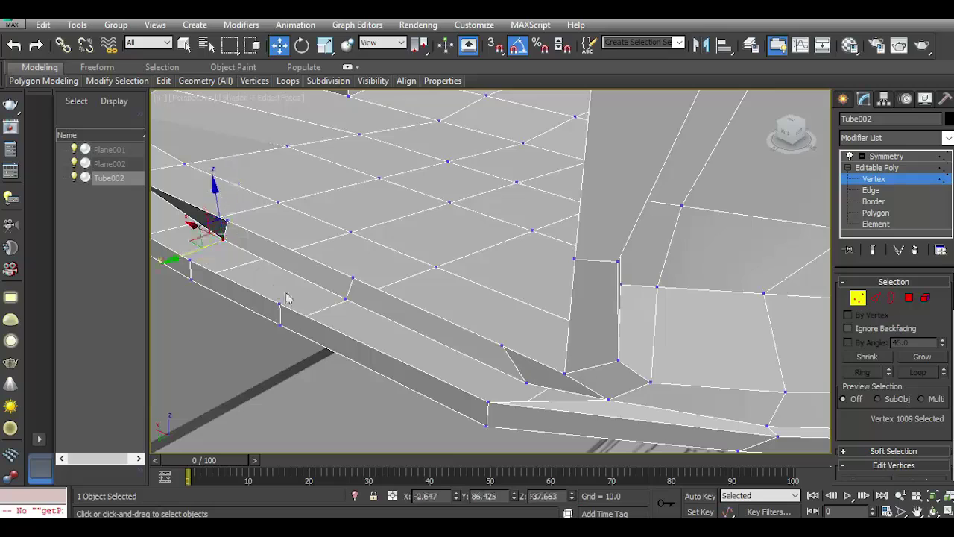
Bridge the two edges across the remaining lower-lip gap with a new face.
click(883, 298)
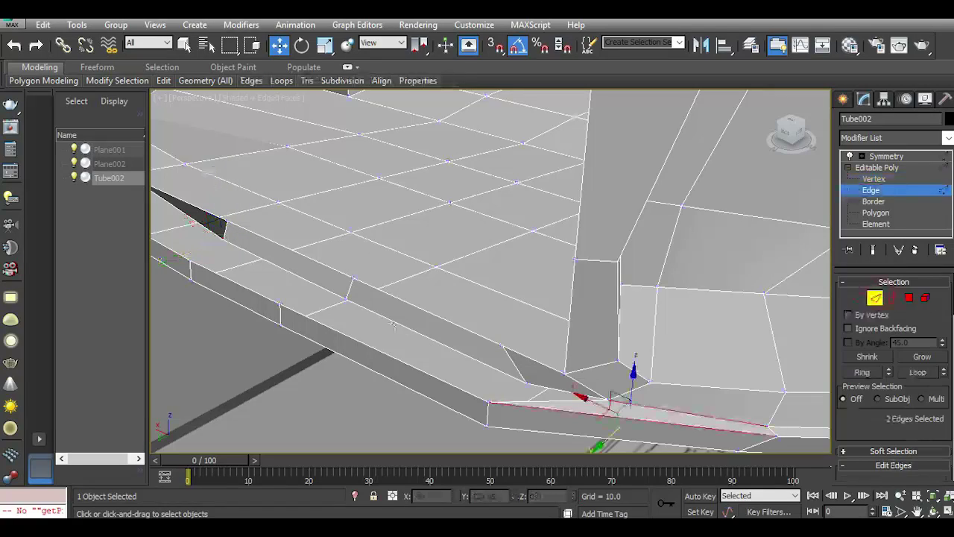
click(373, 346)
drag(878, 420, 878, 311)
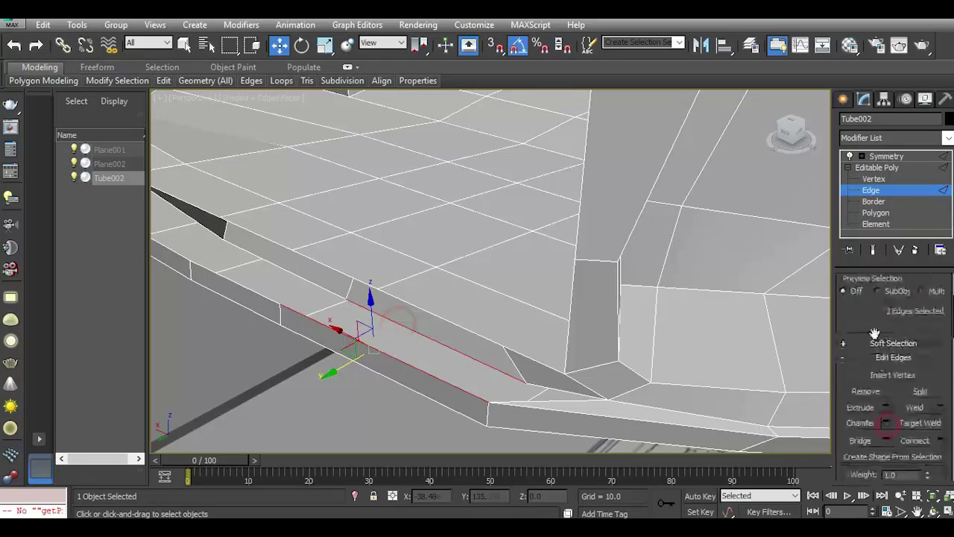
click(886, 440)
middle_drag(443, 344, 622, 385)
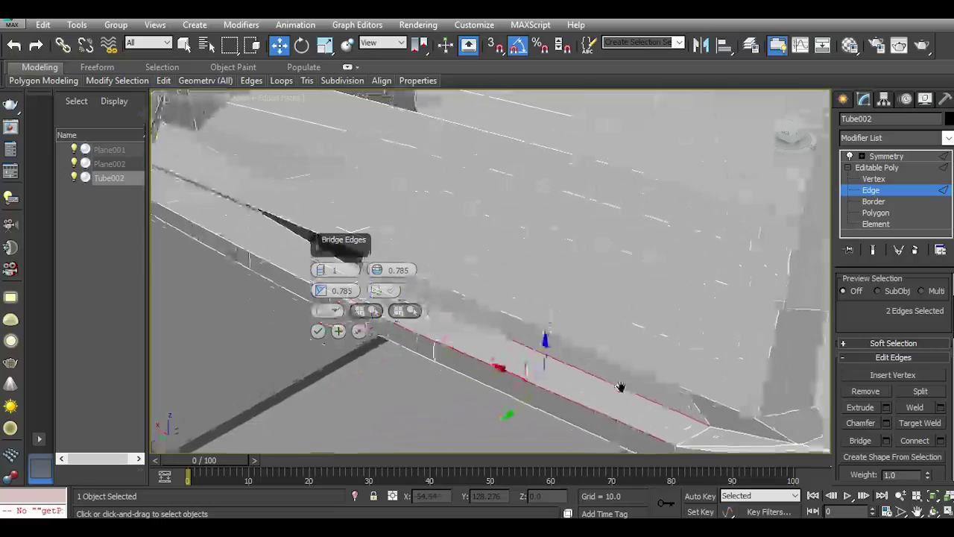
alt+middle_drag(411, 328, 509, 342)
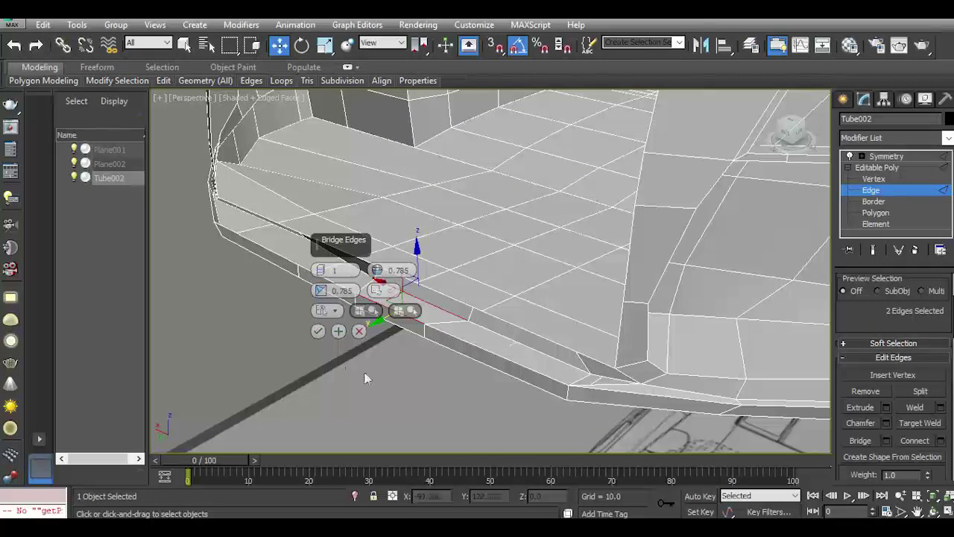
click(319, 331)
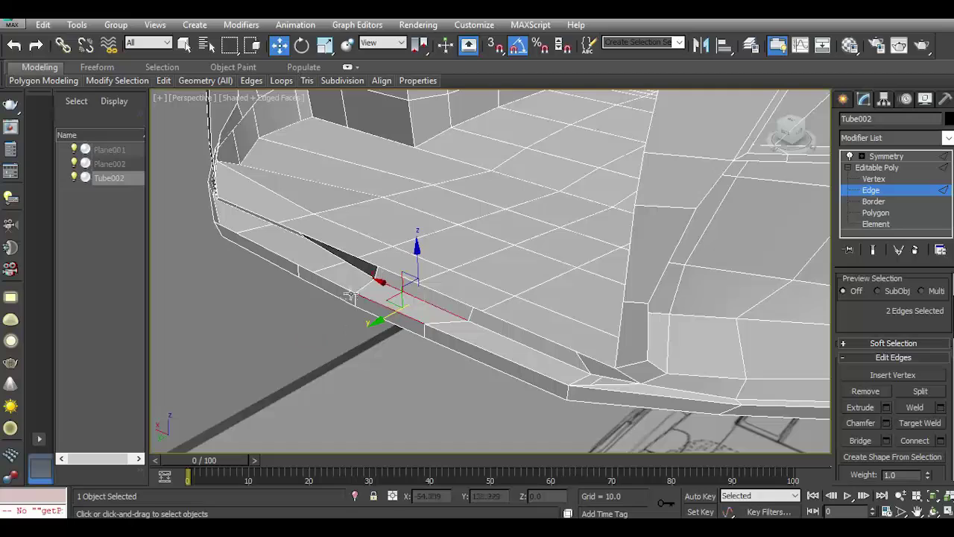
alt+middle_drag(356, 299, 496, 362)
click(498, 362)
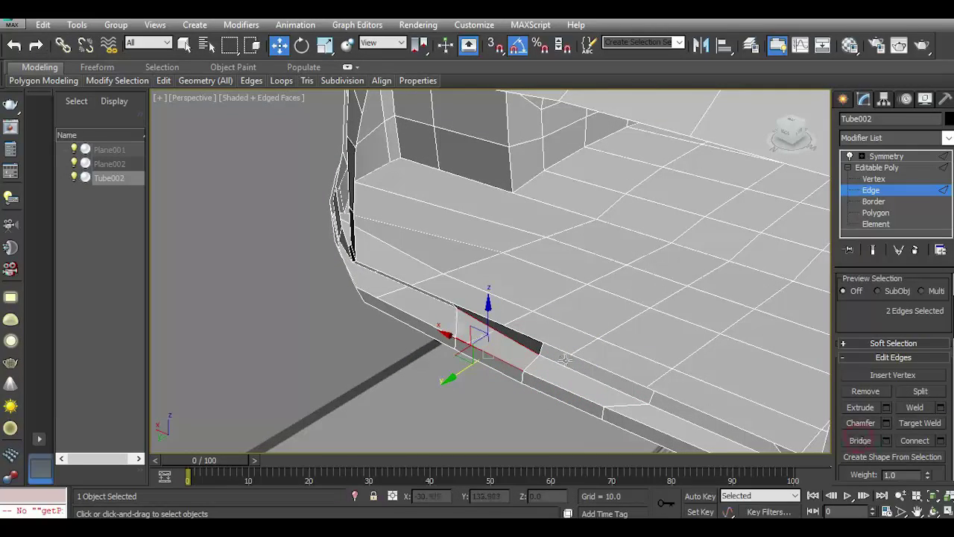
alt+middle_drag(472, 335, 522, 328)
Inspect the corner notch, briefly selecting its triangular open border.
click(872, 179)
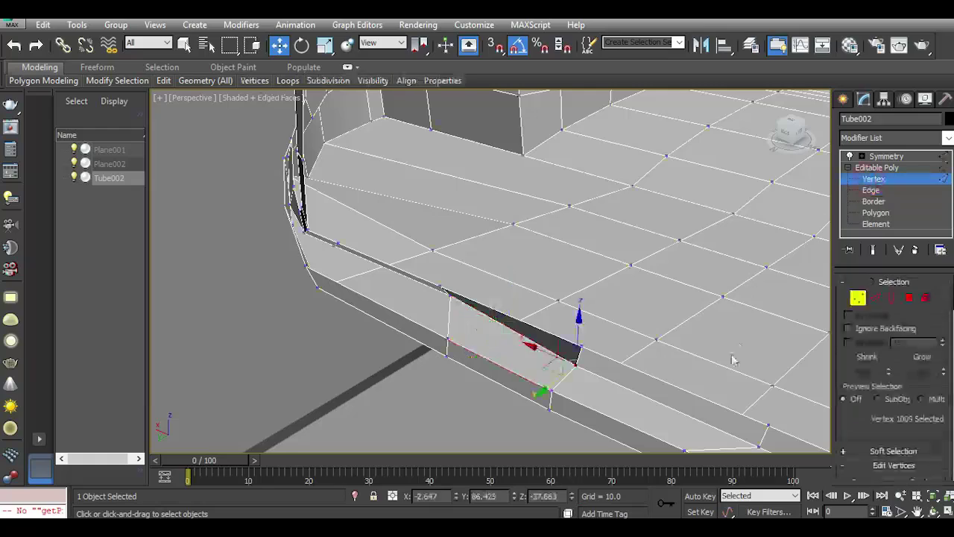
mouse_move(478, 299)
alt+middle_down()
mouse_move(505, 259)
mouse_move(559, 276)
mouse_move(420, 315)
alt+middle_up()
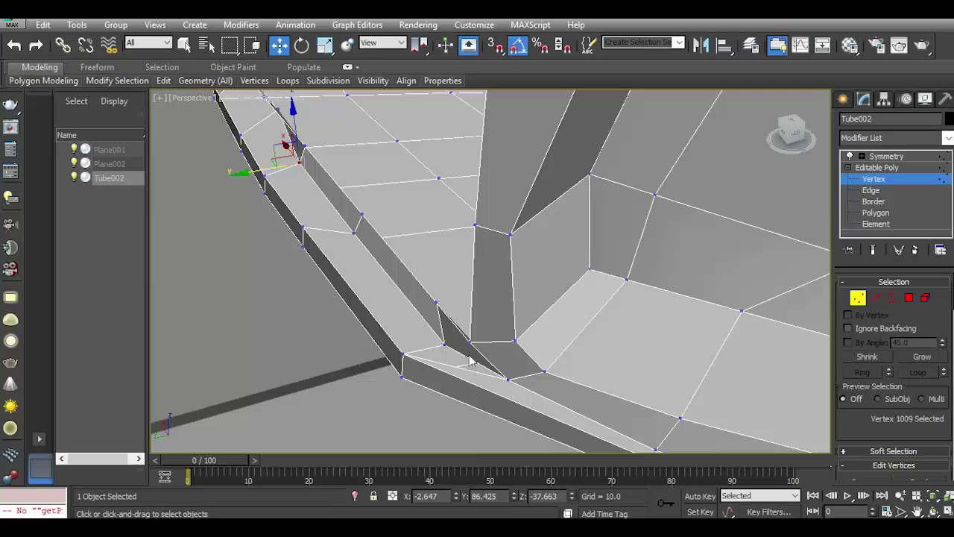
click(890, 297)
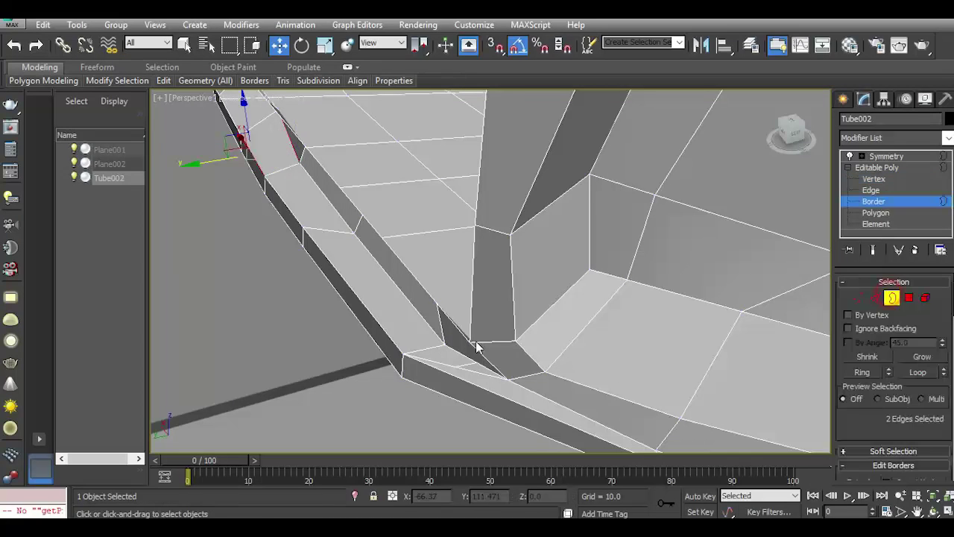
click(423, 349)
scroll(895, 380, down, 3)
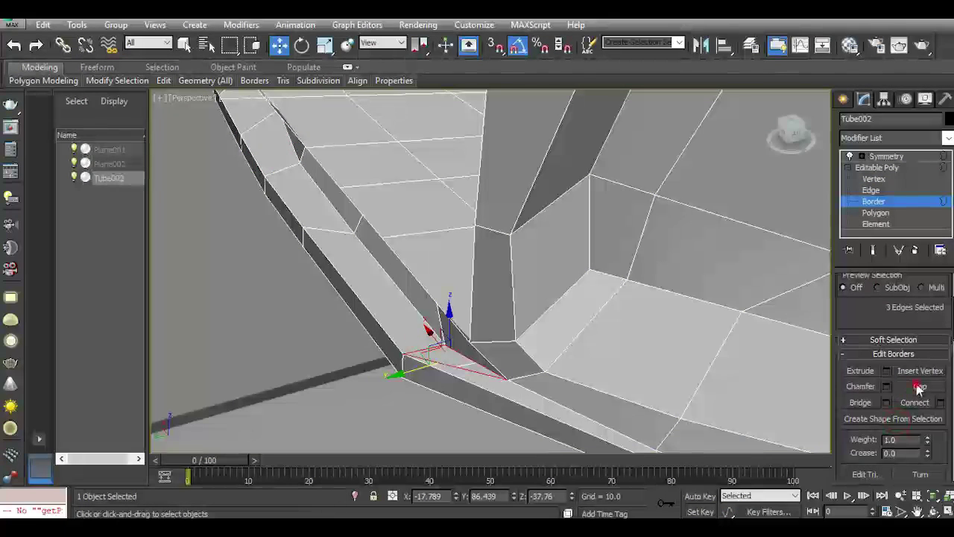
click(874, 179)
alt+middle_drag(478, 301, 419, 291)
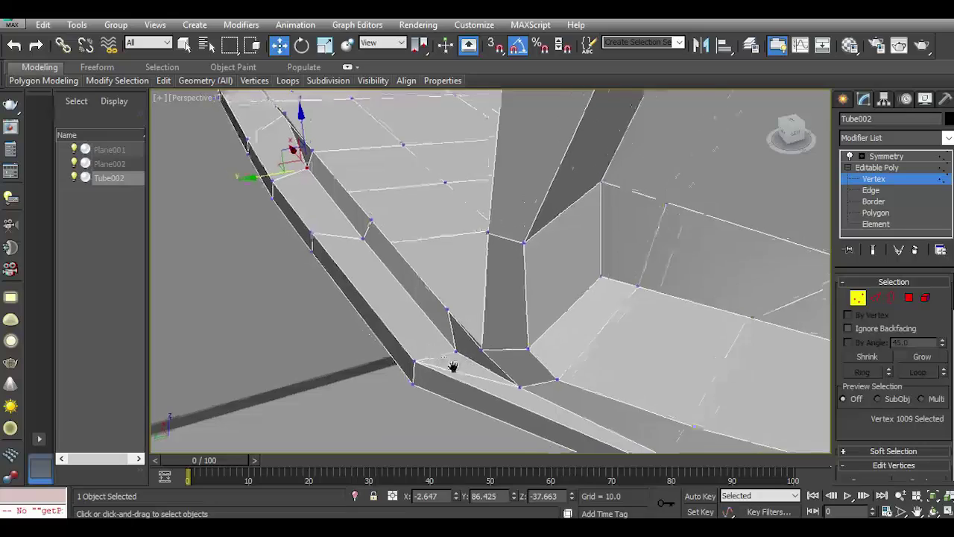
Try moving lip-strip vertices near the notch, undoing the unsatisfactory moves.
click(399, 251)
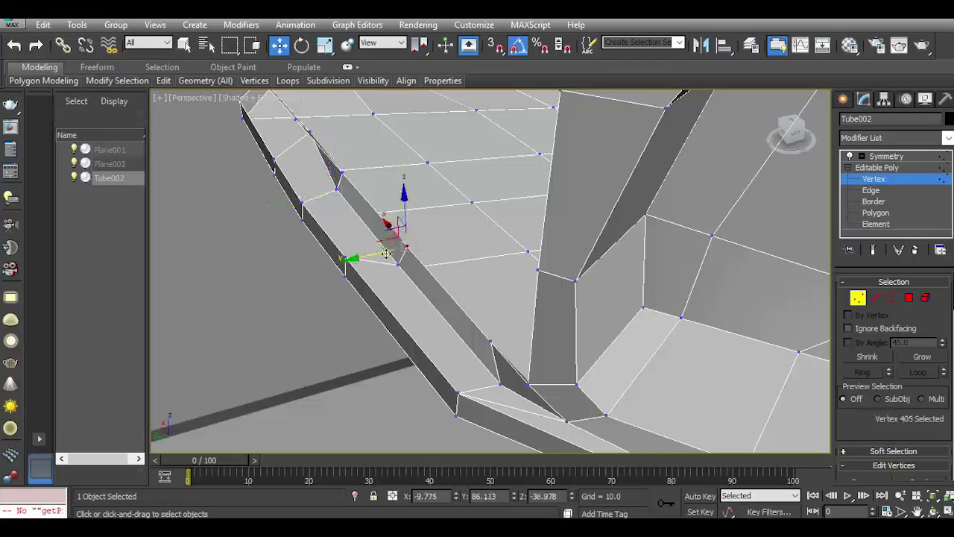
drag(380, 256, 363, 200)
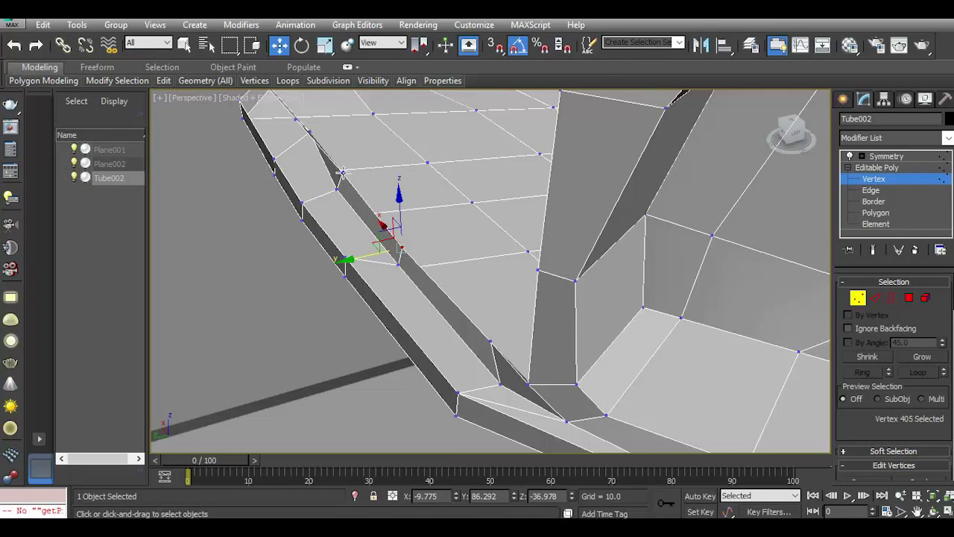
click(342, 172)
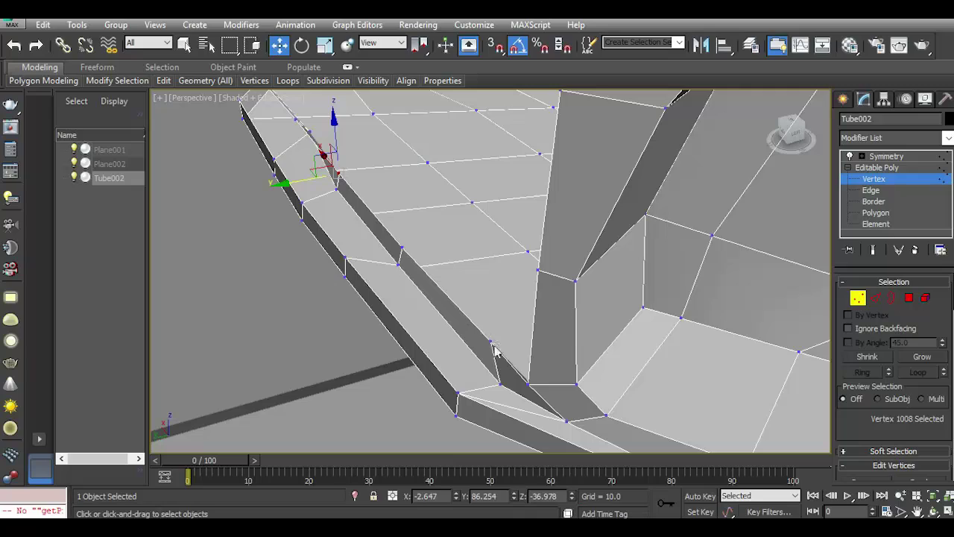
click(502, 383)
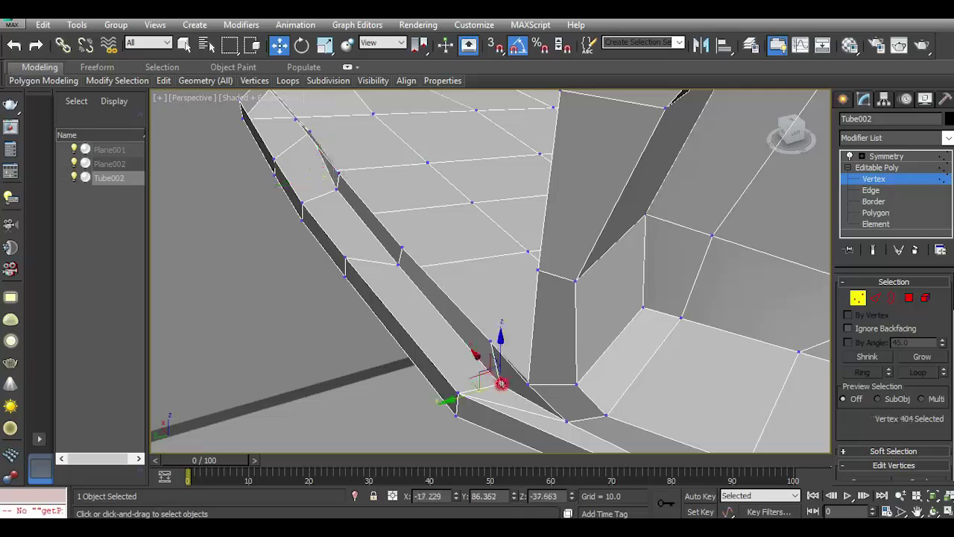
ctrl+click(398, 262)
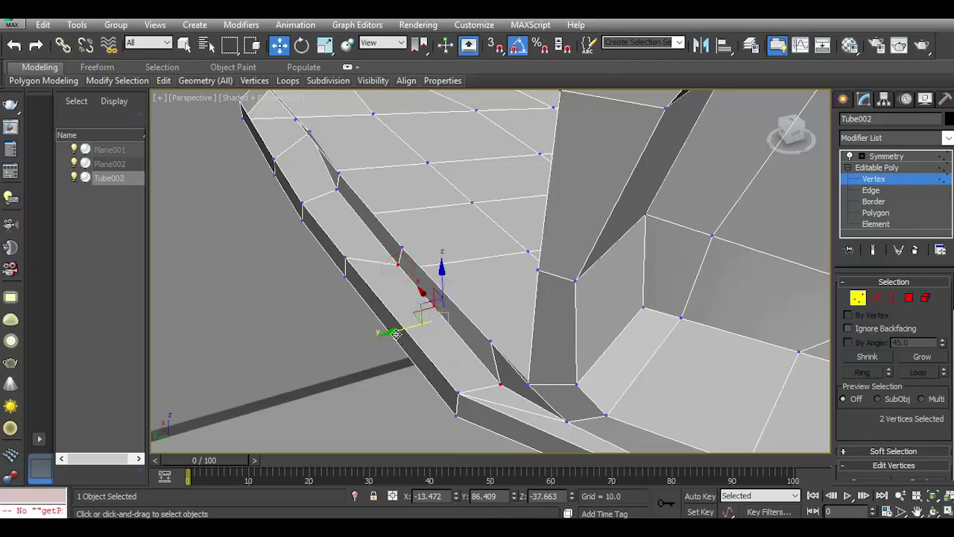
drag(393, 333, 378, 337)
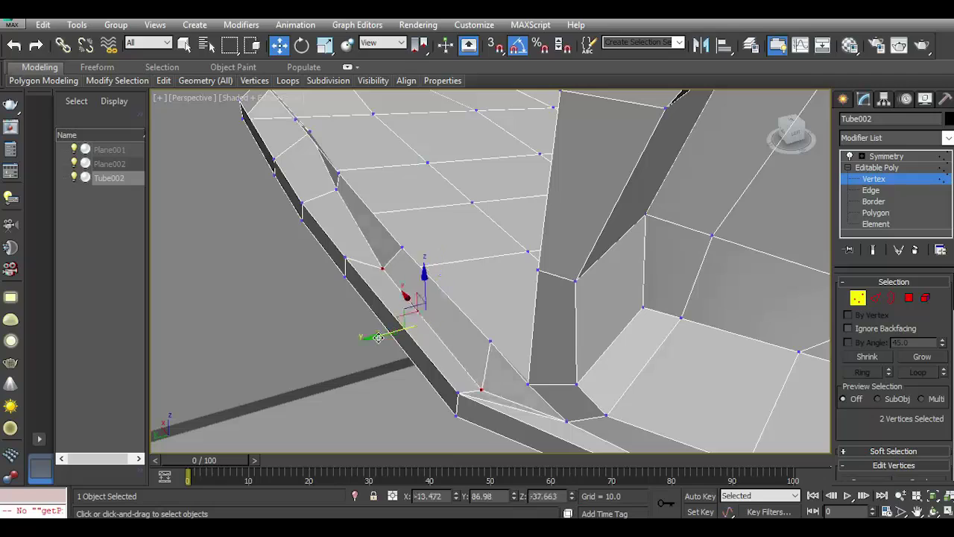
drag(804, 152, 387, 333)
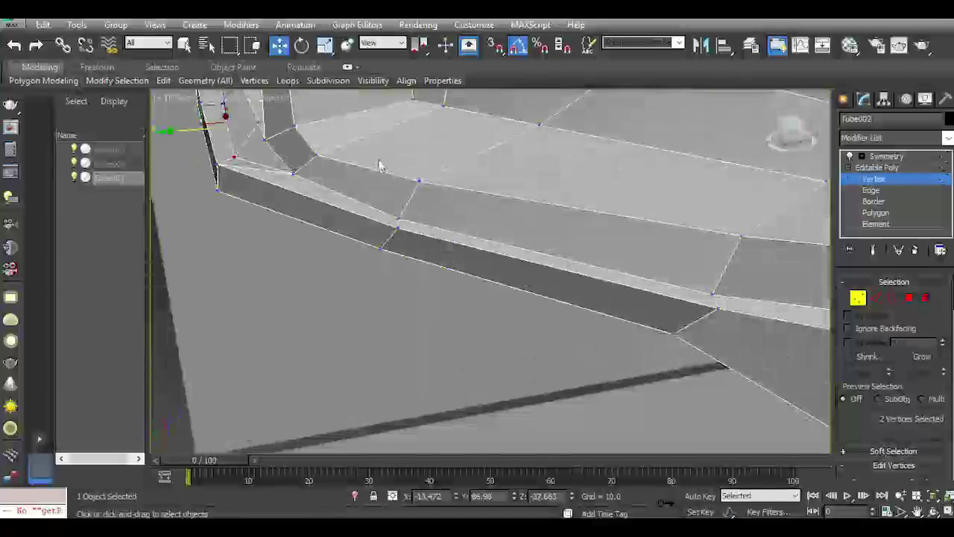
scroll(387, 334, up, 3)
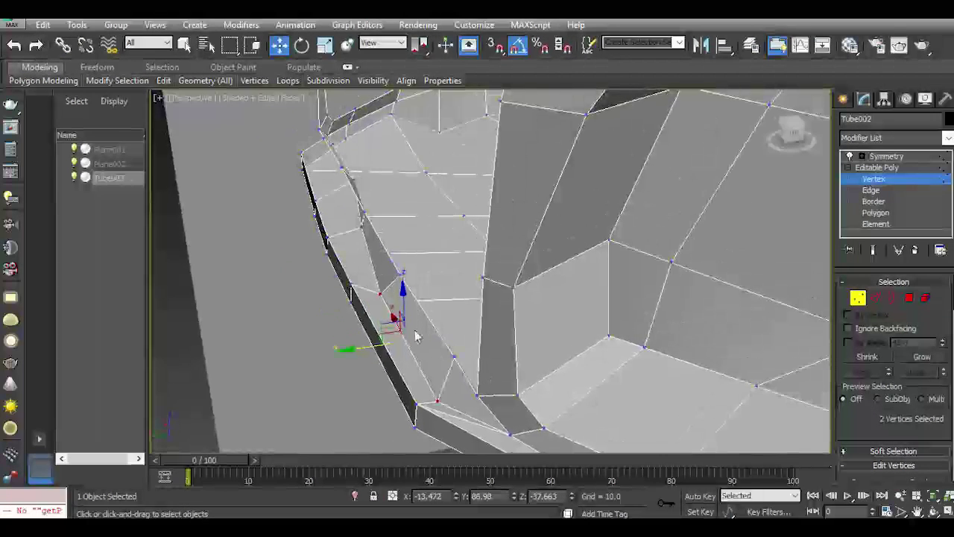
click(13, 46)
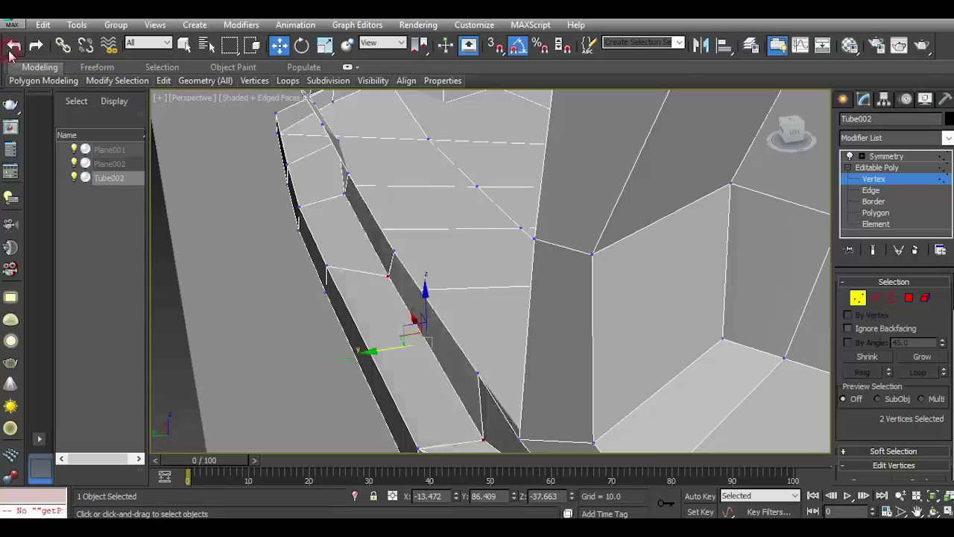
click(388, 276)
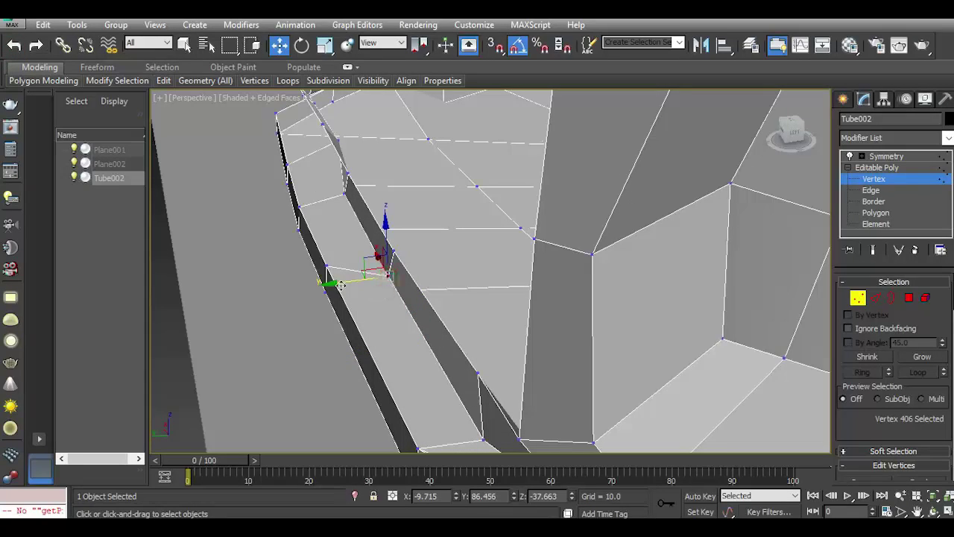
drag(340, 284, 313, 282)
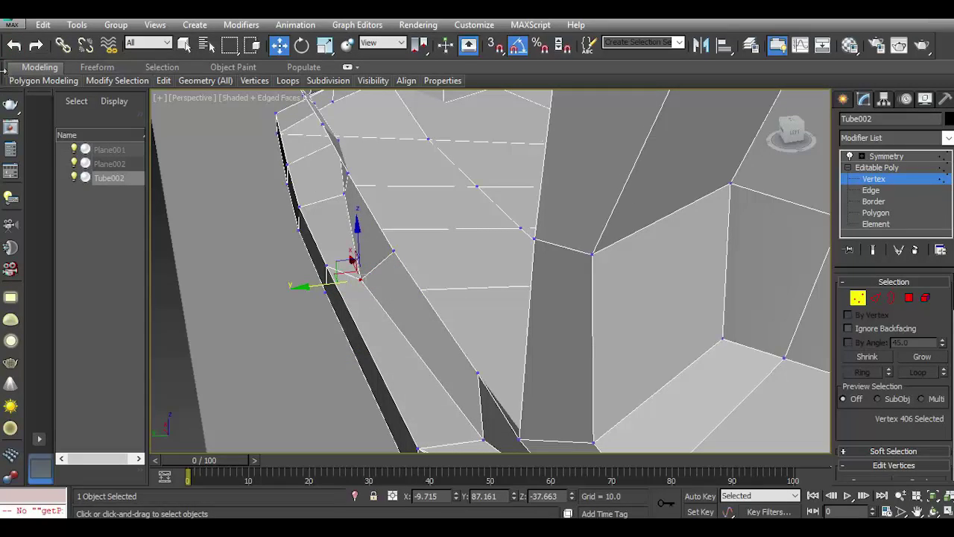
click(8, 47)
Turn on Edge constraint and slide lip vertices along their edges.
click(237, 207)
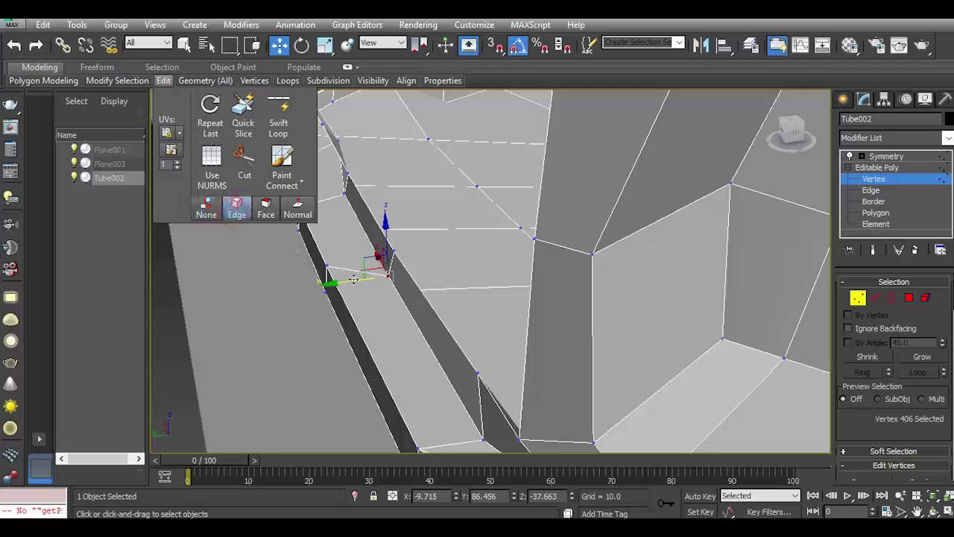
drag(349, 282, 374, 310)
alt+middle_drag(374, 310, 483, 328)
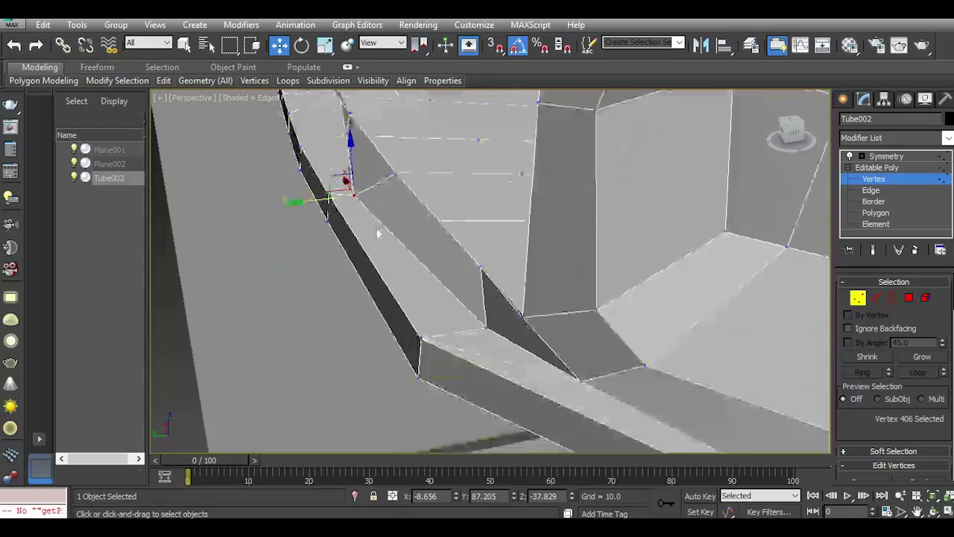
drag(483, 328, 419, 342)
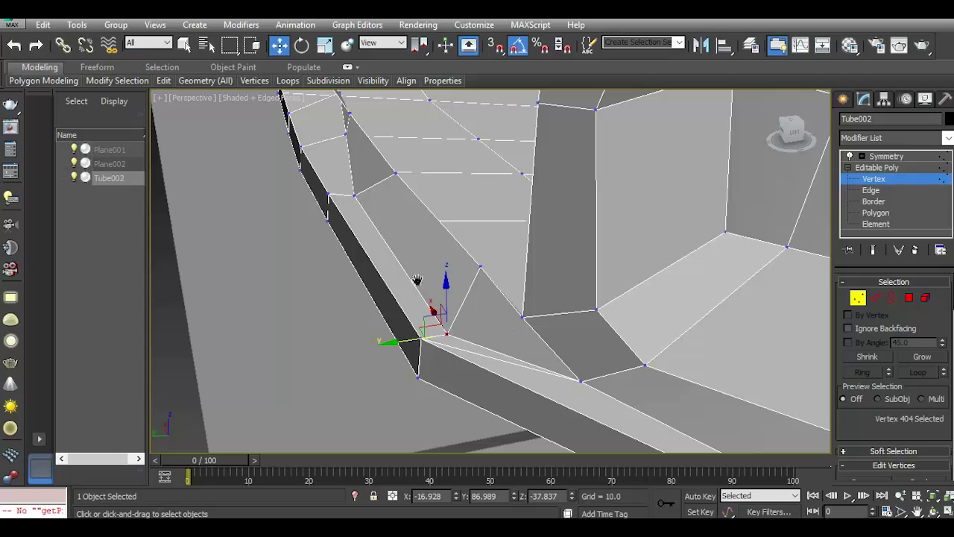
alt+middle_drag(418, 280, 371, 221)
drag(400, 187, 338, 217)
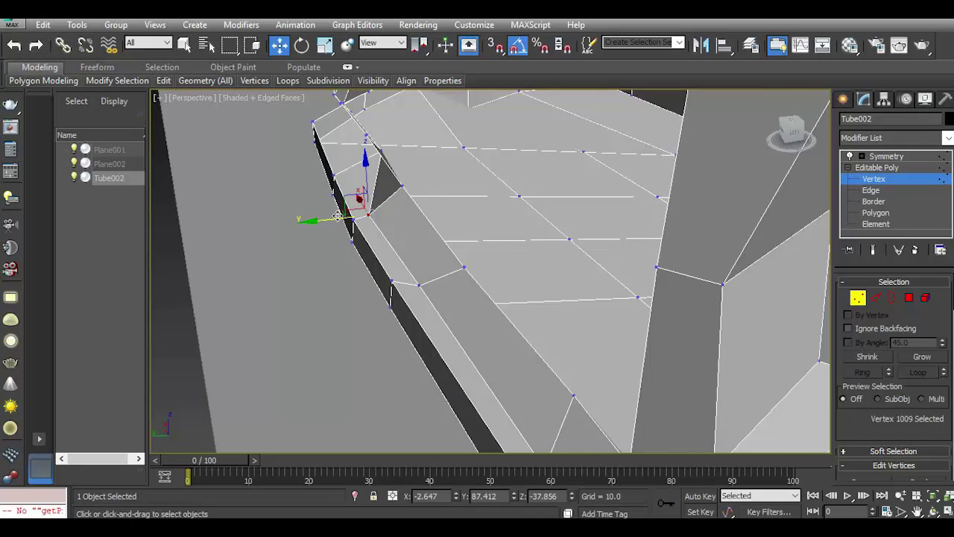
Slide three more strip vertices left along the lip to narrow the notch gap.
click(394, 228)
click(163, 81)
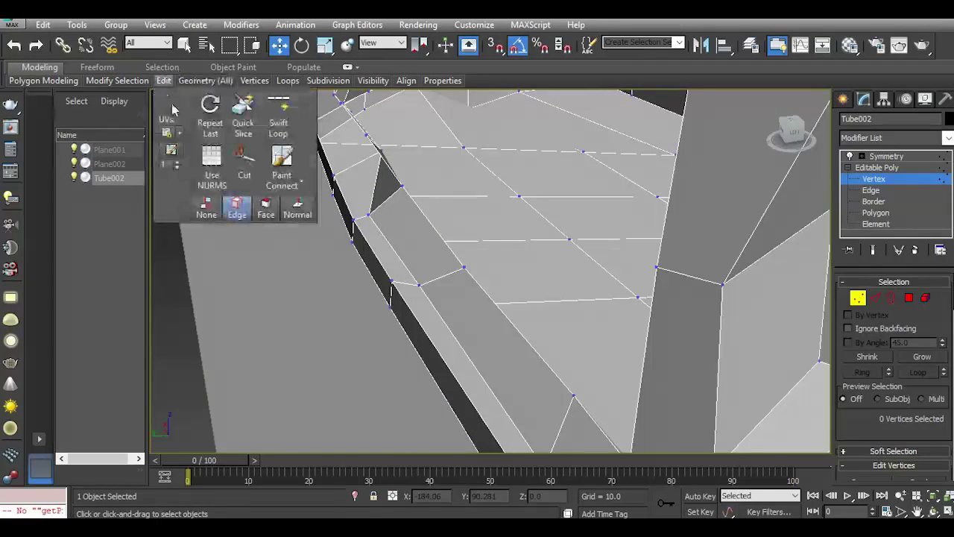
click(401, 188)
mouse_move(365, 188)
mouse_down()
mouse_move(348, 193)
mouse_move(358, 191)
mouse_up()
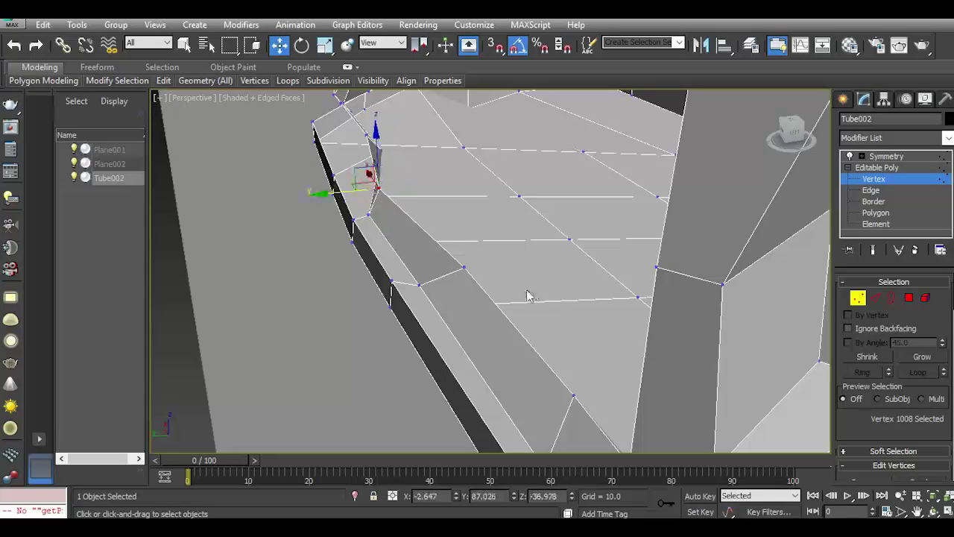
click(463, 269)
drag(460, 270, 437, 271)
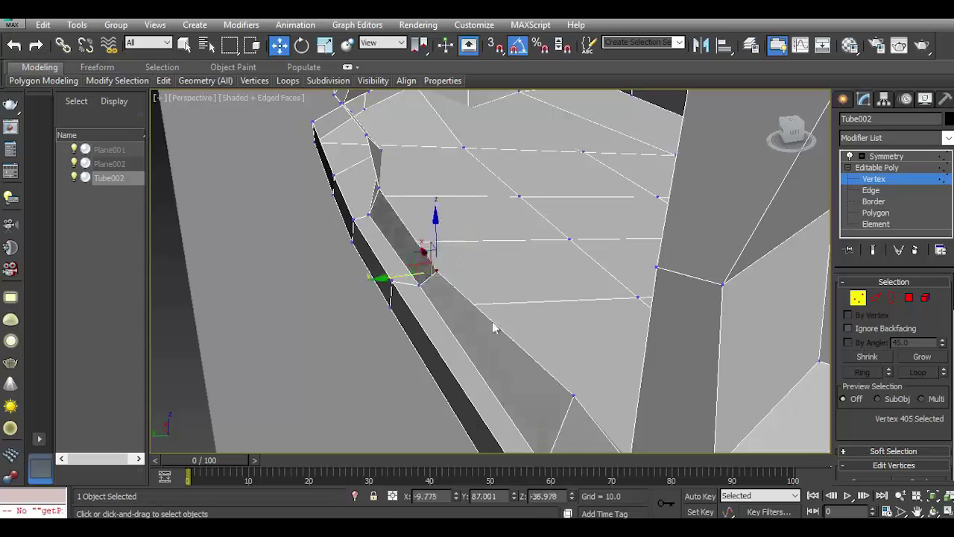
click(572, 394)
scroll(522, 209, up, 3)
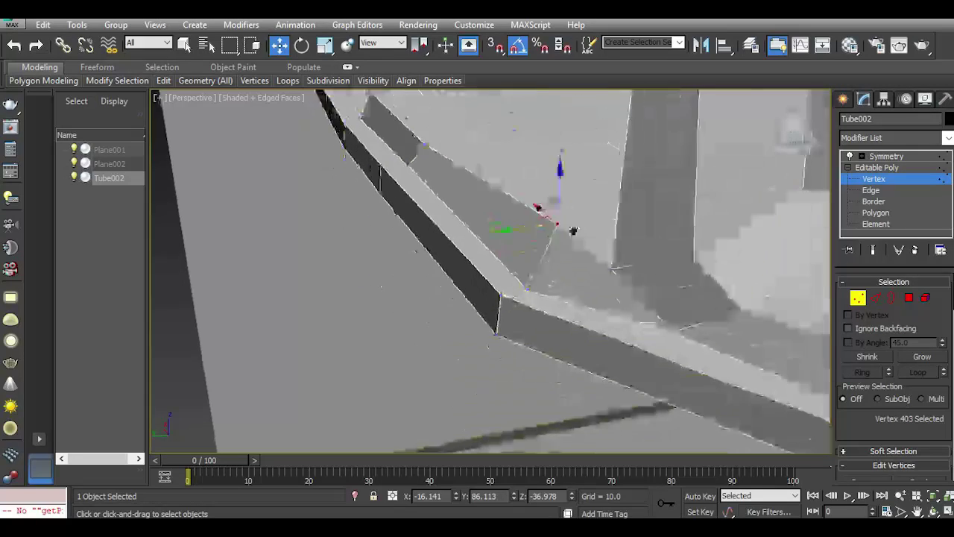
scroll(515, 205, up, 2)
drag(507, 203, 494, 214)
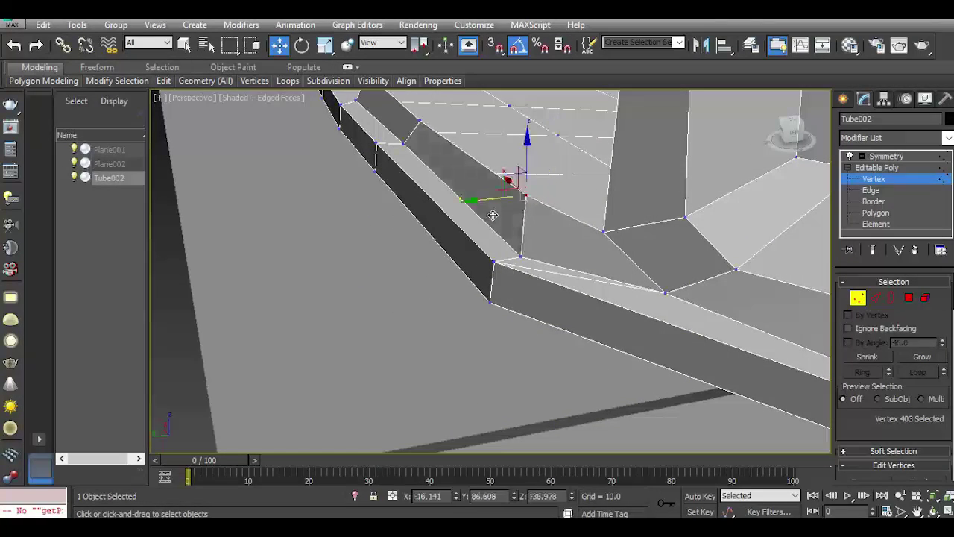
alt+middle_drag(552, 268, 742, 171)
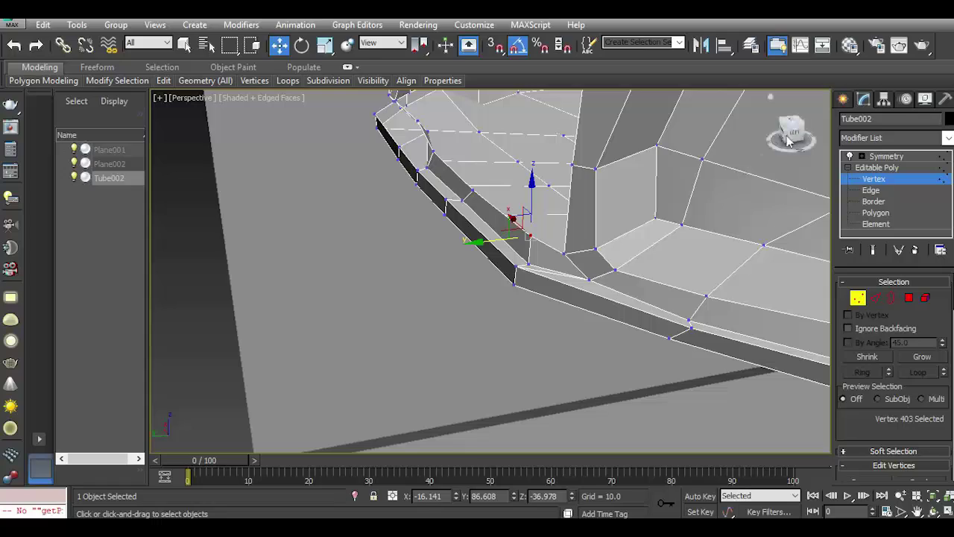
mouse_move(789, 142)
alt+middle_down()
mouse_move(450, 256)
mouse_move(790, 134)
mouse_move(738, 234)
mouse_move(746, 246)
mouse_move(761, 238)
alt+middle_up()
Slide a lower-edge vertex along the edge at the front corner.
click(661, 238)
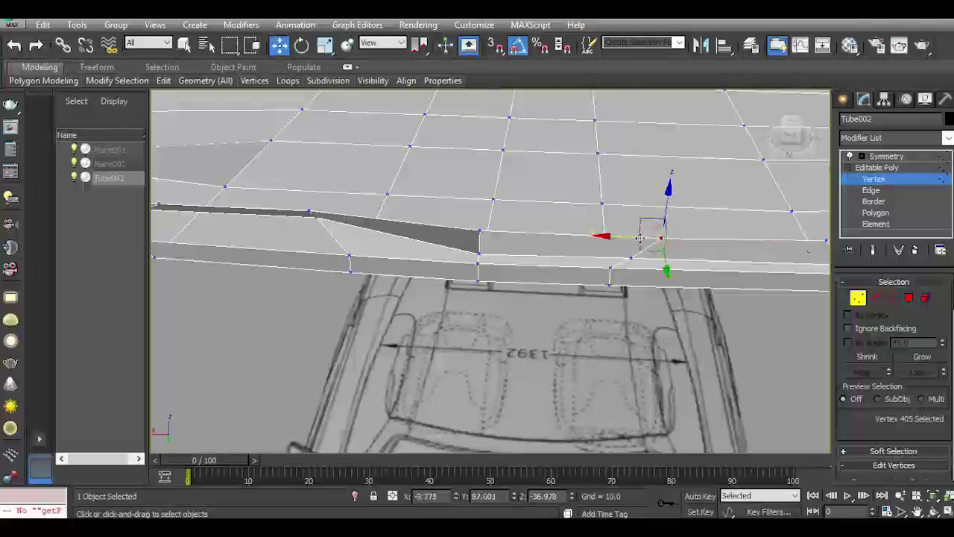
drag(640, 238, 608, 235)
alt+middle_drag(598, 235, 671, 267)
click(639, 255)
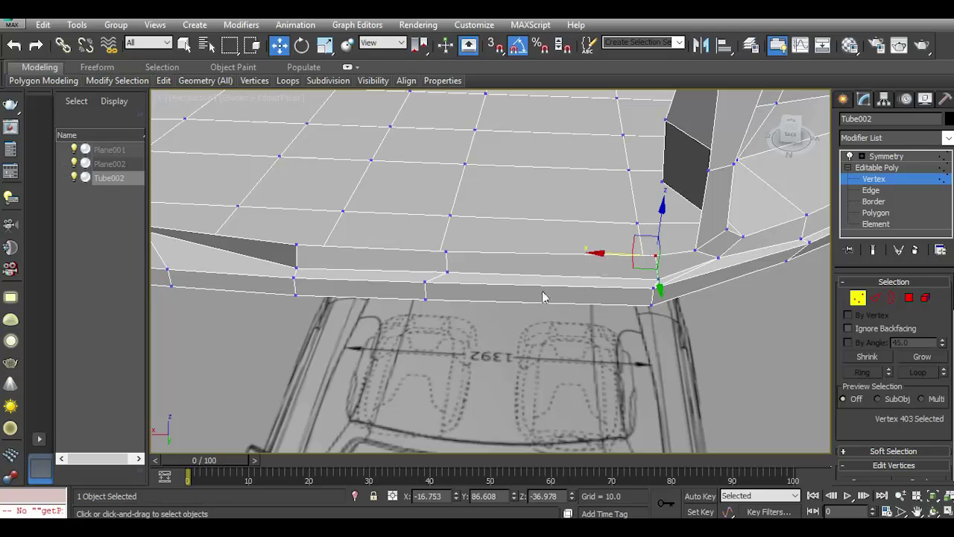
mouse_move(479, 296)
alt+middle_down()
mouse_move(686, 299)
mouse_move(649, 303)
alt+middle_up()
click(686, 295)
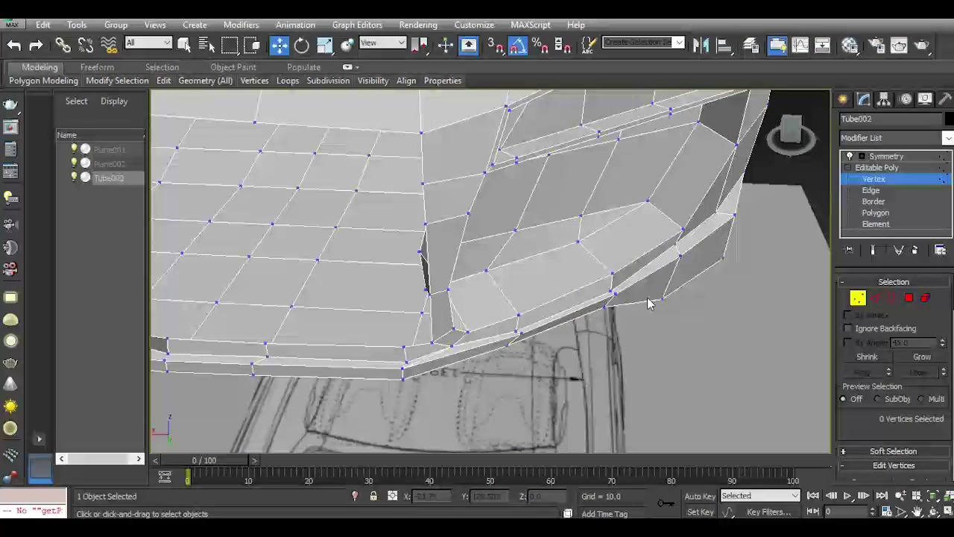
Reselect Tube002 at Vertex level and nudge a lower bumper vertex slightly sideways on X.
click(876, 167)
click(696, 347)
scroll(530, 353, down, 3)
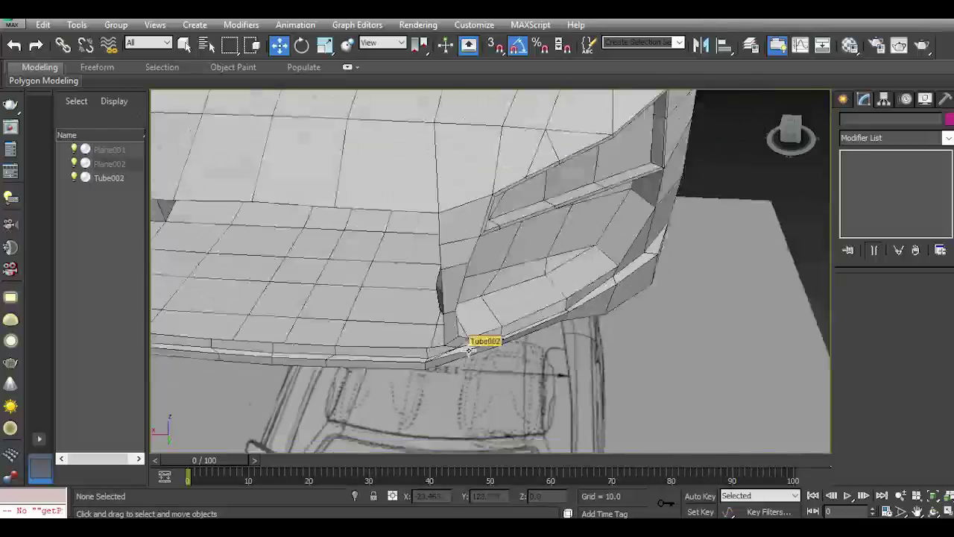
scroll(522, 349, down, 4)
scroll(490, 340, up, 5)
scroll(497, 358, up, 2)
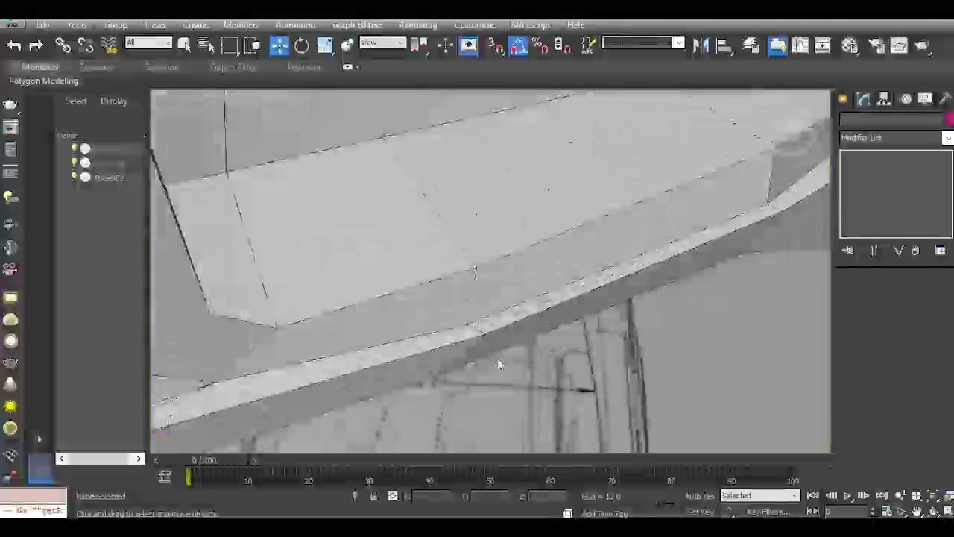
scroll(508, 347, down, 1)
click(496, 335)
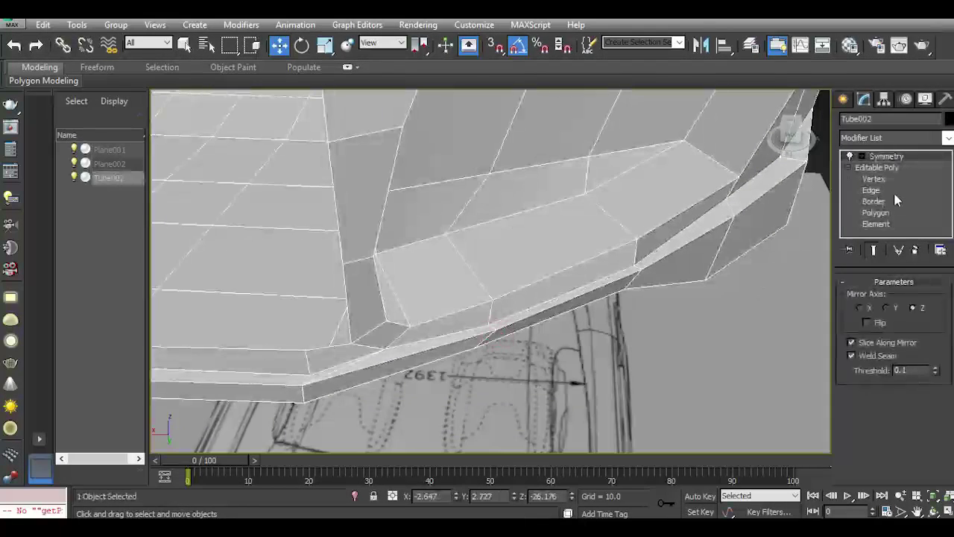
click(874, 179)
click(475, 348)
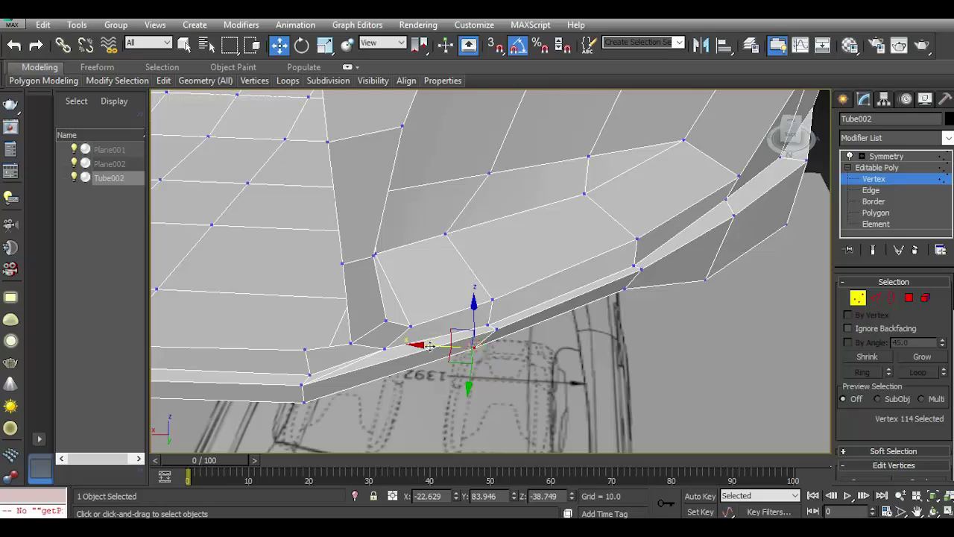
drag(431, 345, 445, 347)
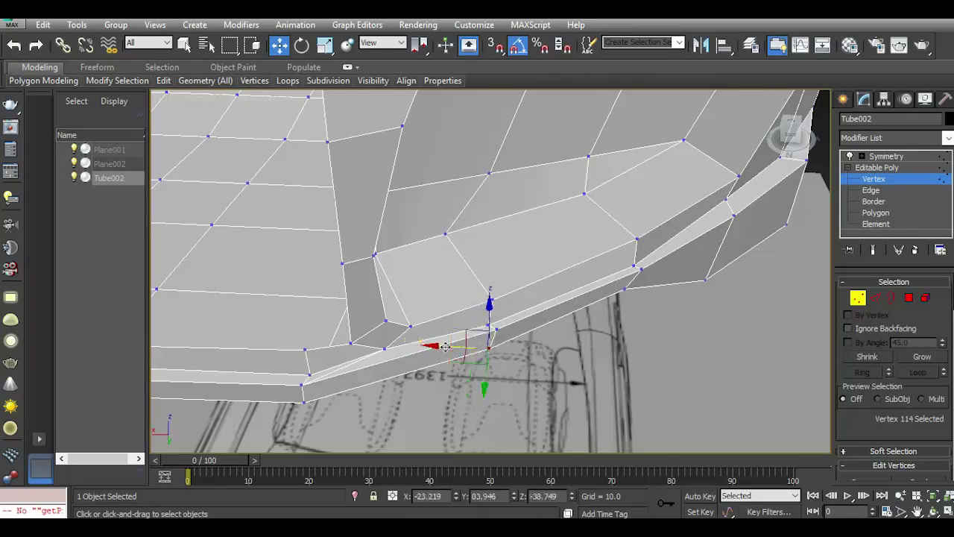
mouse_move(450, 365)
alt+middle_down()
mouse_move(590, 332)
mouse_move(567, 316)
alt+middle_up()
click(594, 306)
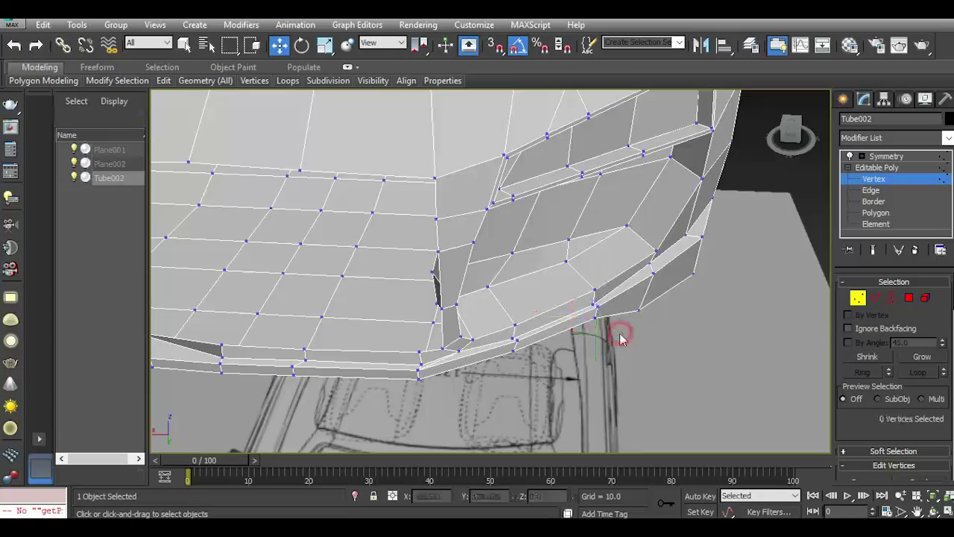
scroll(620, 339, down, 3)
scroll(806, 201, down, 4)
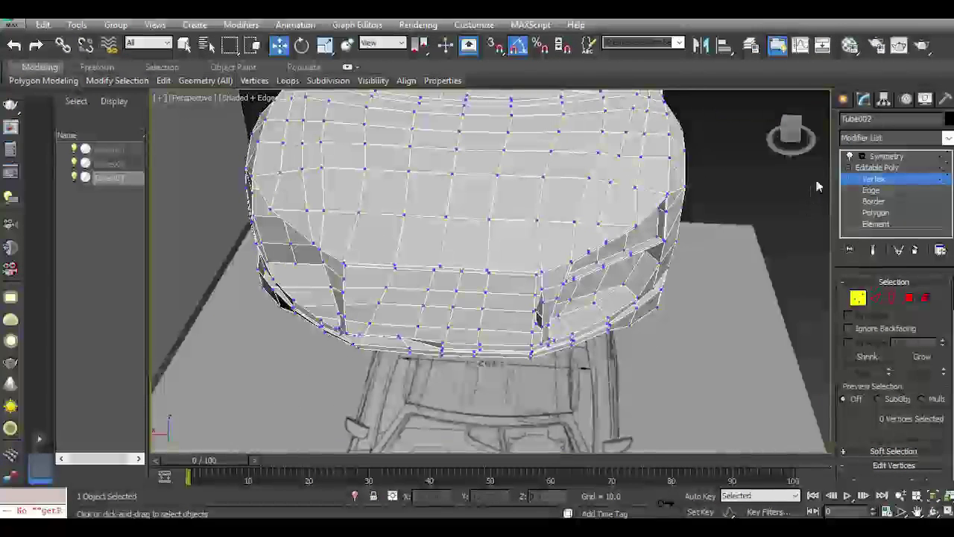
Orbit to view the car's front grille opening from above and reselect Tube002.
click(880, 167)
click(793, 217)
drag(793, 132, 791, 132)
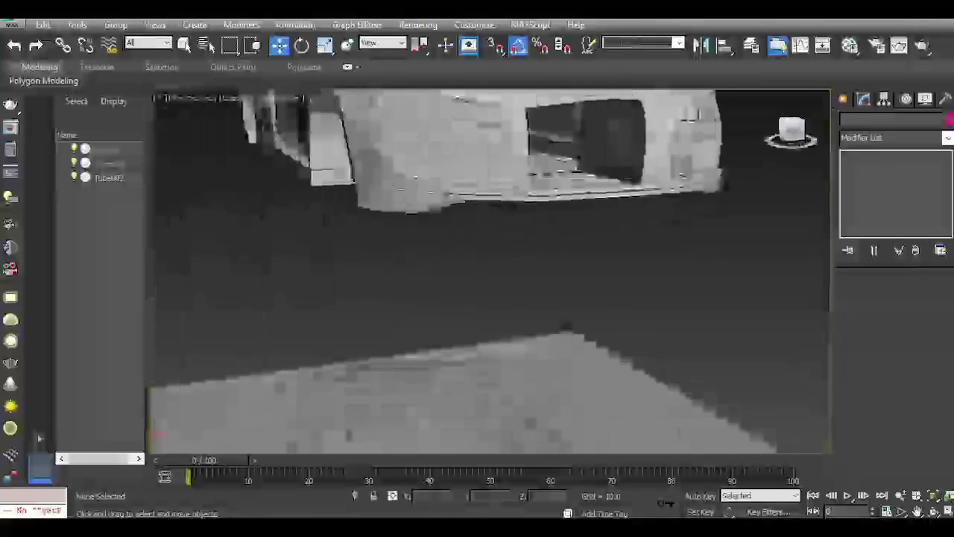
mouse_move(506, 206)
alt+middle_down()
mouse_move(411, 315)
mouse_move(440, 196)
alt+middle_up()
click(411, 315)
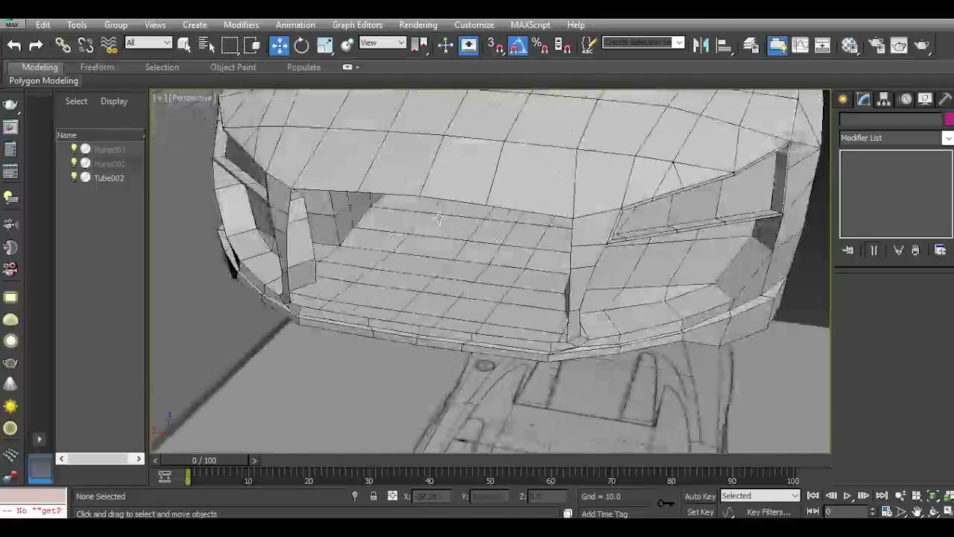
Select the grille opening's border loop on the car front and scale it down.
click(870, 190)
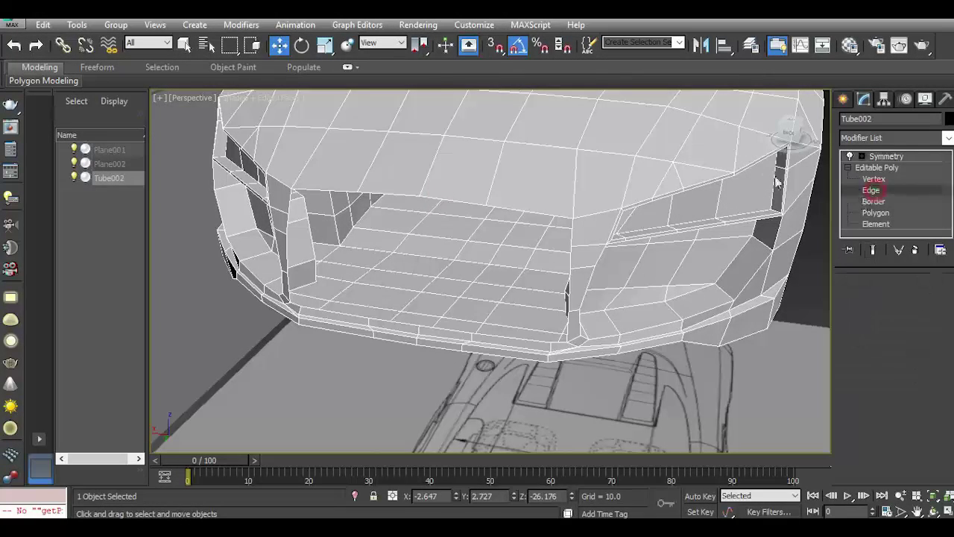
click(533, 349)
mouse_move(533, 349)
alt+middle_down()
mouse_move(701, 147)
mouse_move(558, 239)
alt+middle_up()
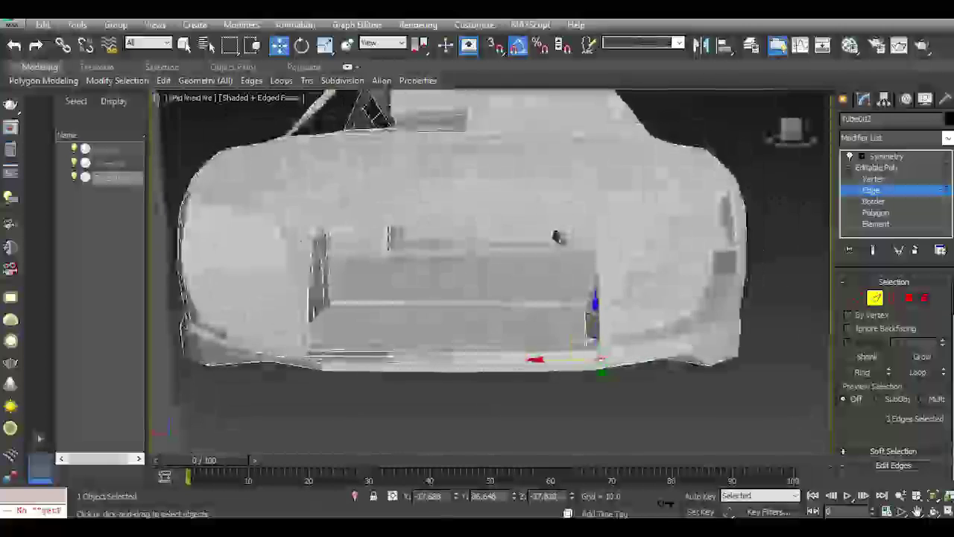
click(893, 299)
click(490, 224)
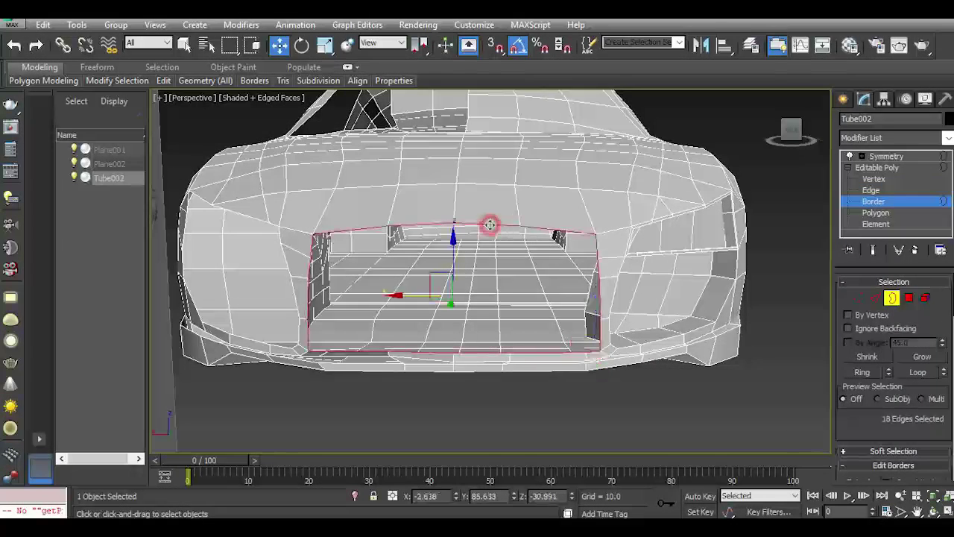
mouse_move(792, 142)
alt+middle_down()
mouse_move(313, 292)
mouse_move(449, 211)
alt+middle_up()
scroll(336, 361, up, 3)
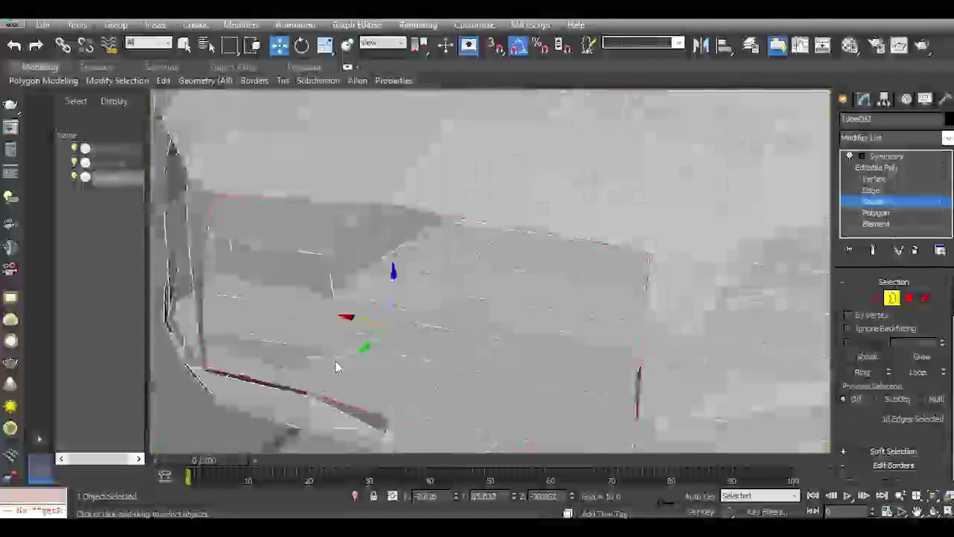
key(r)
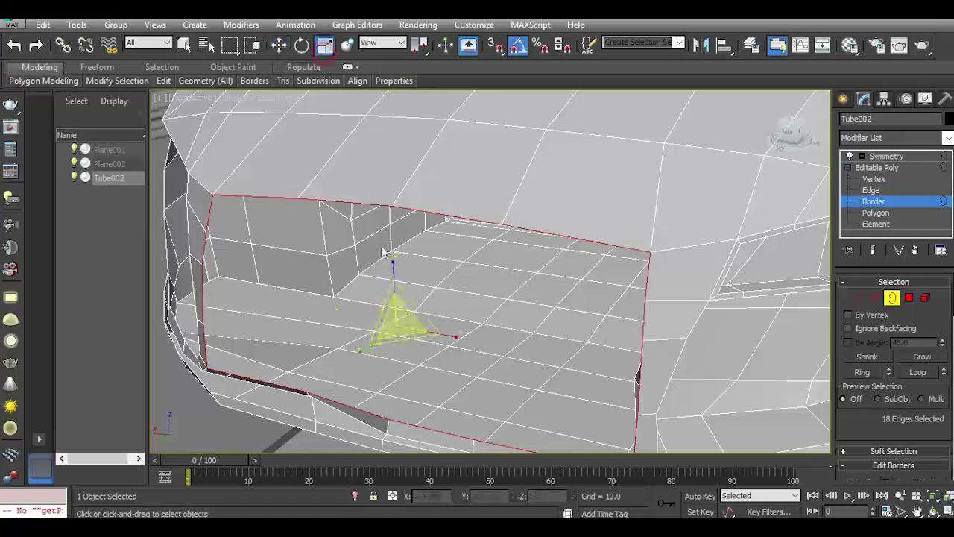
drag(394, 323, 289, 170)
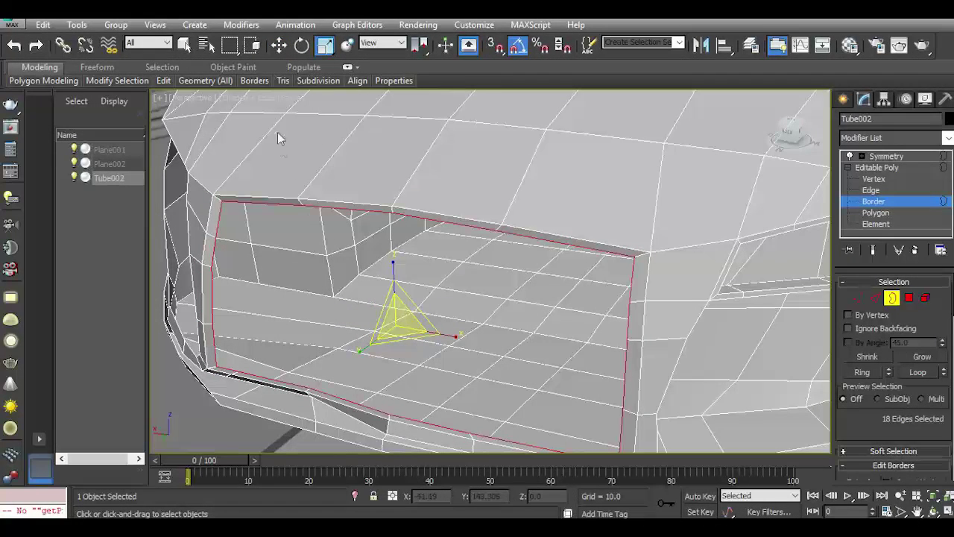
Shift-move the grille border inward to extrude new faces, then cap the opening.
click(280, 46)
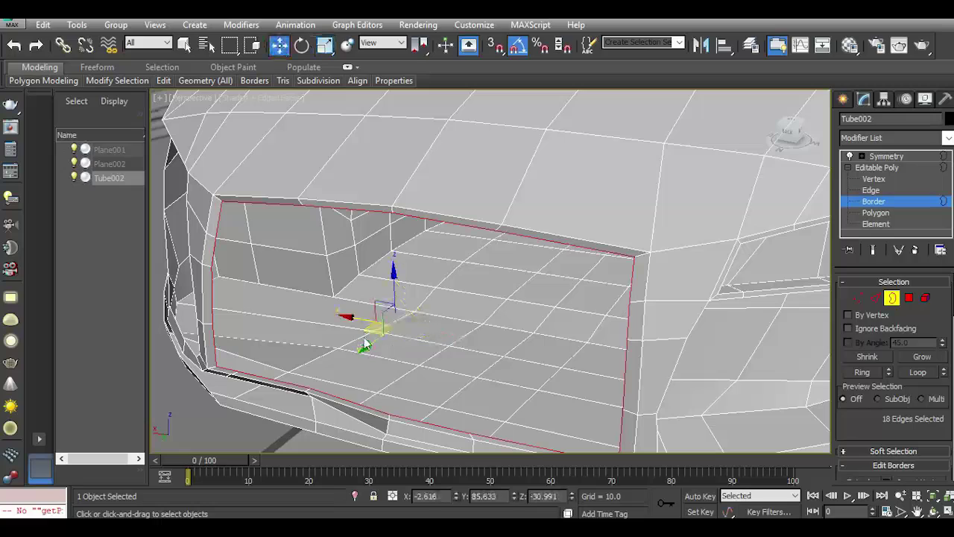
shift+drag(367, 349, 390, 339)
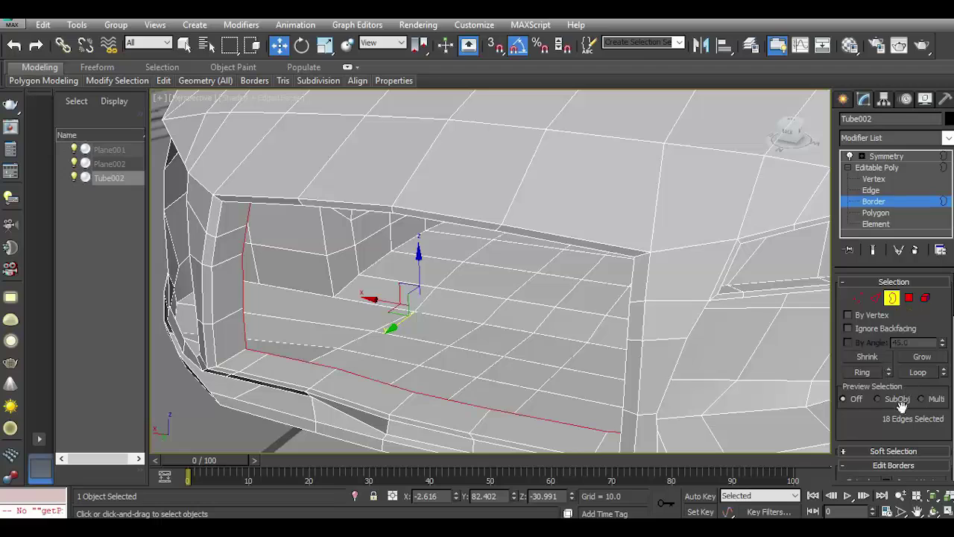
scroll(902, 405, down, 2)
scroll(891, 373, down, 3)
click(919, 361)
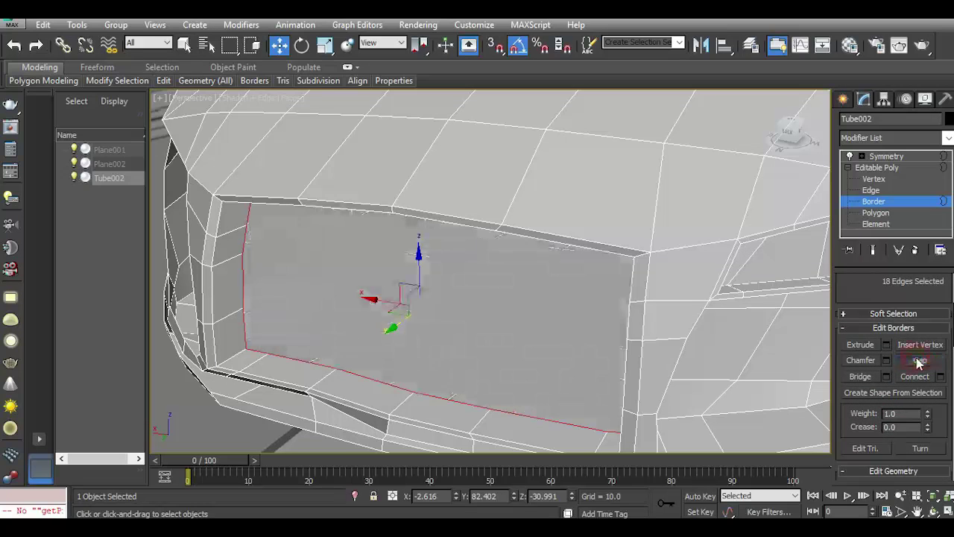
Connect two pairs of top and bottom cap vertices with vertical edges.
scroll(492, 273, down, 5)
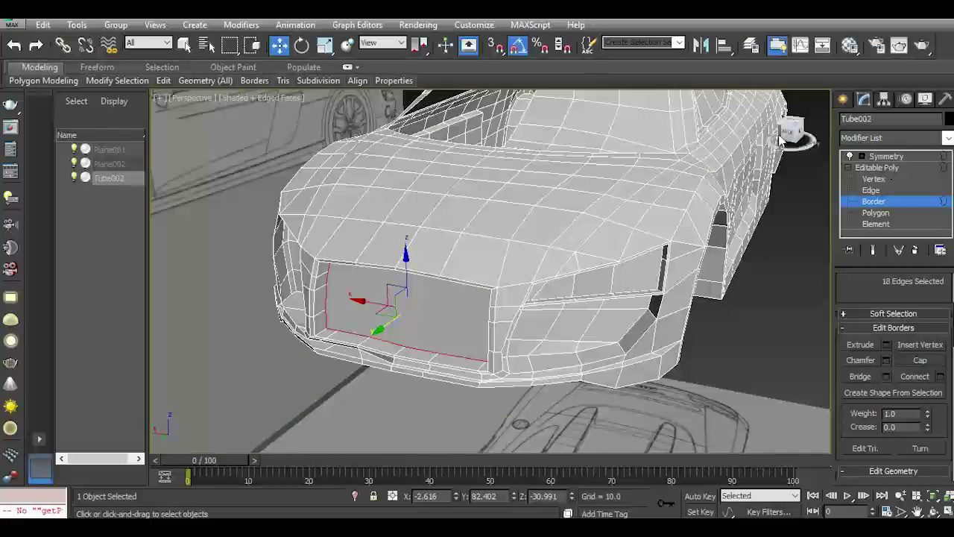
drag(781, 138, 647, 139)
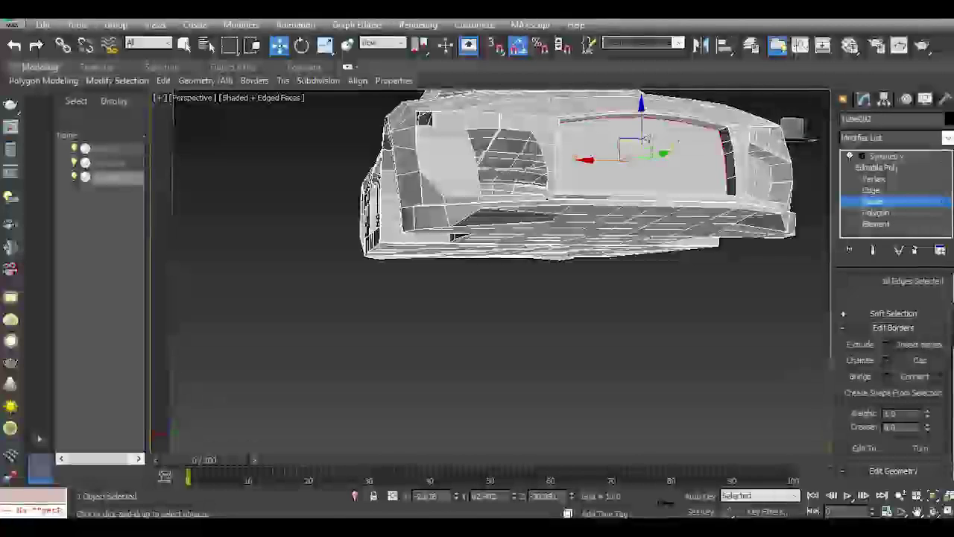
scroll(702, 138, up, 2)
click(874, 179)
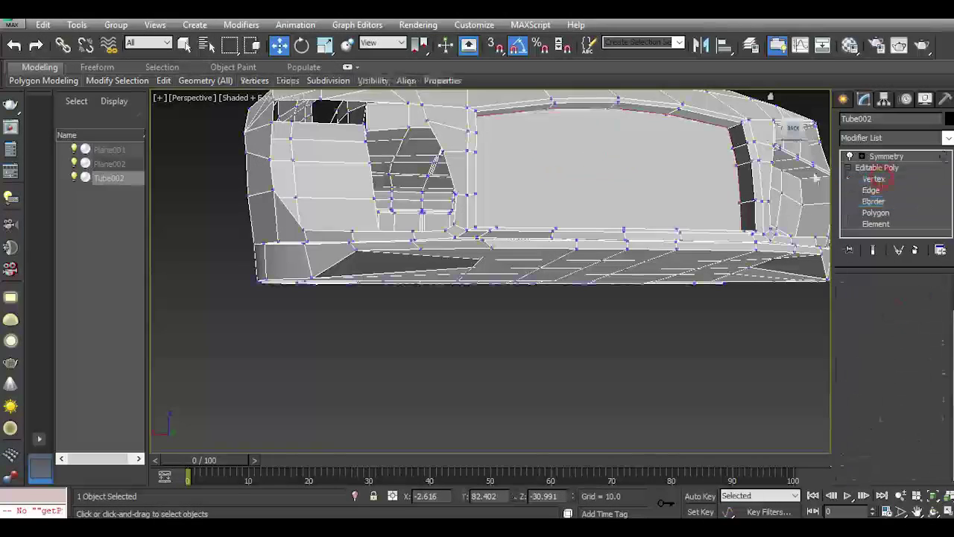
click(668, 117)
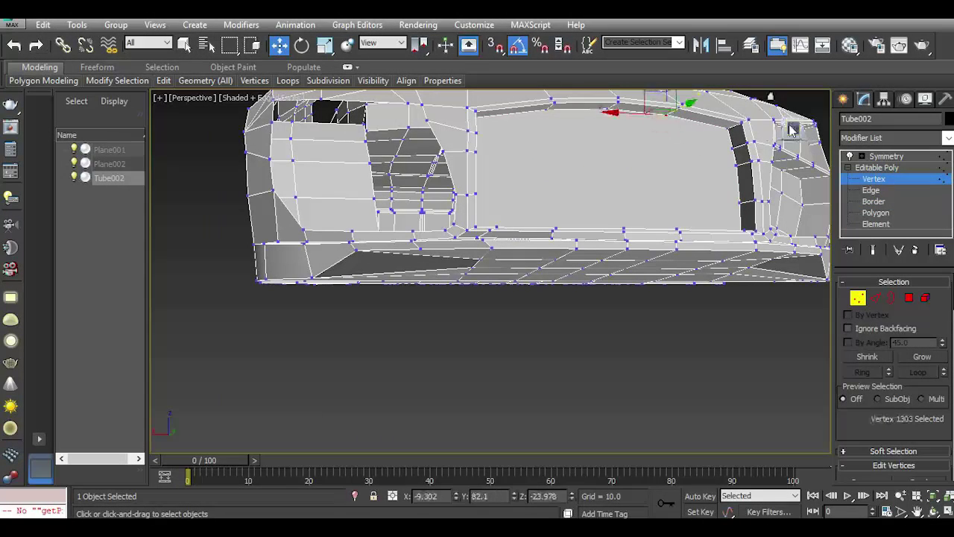
alt+middle_drag(668, 118, 633, 193)
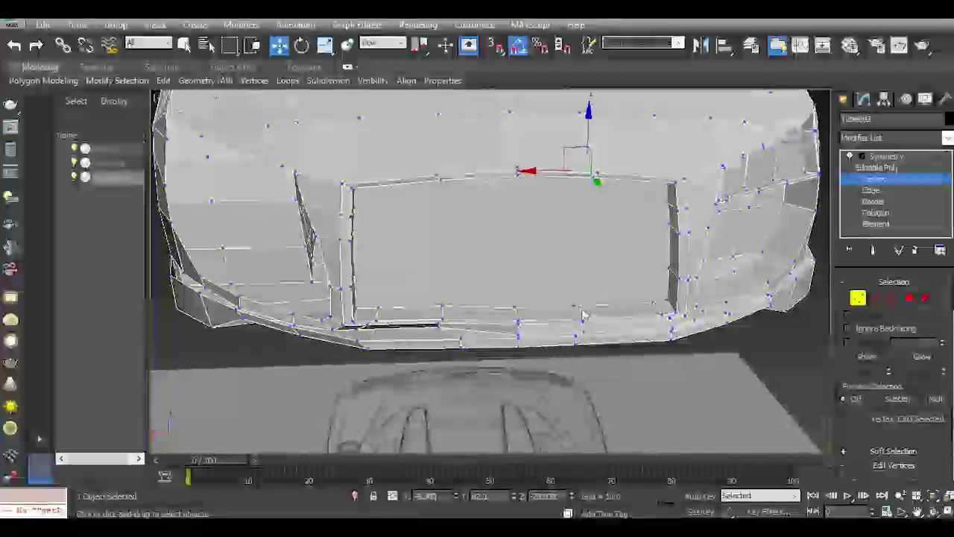
ctrl+click(574, 304)
scroll(889, 422, down, 3)
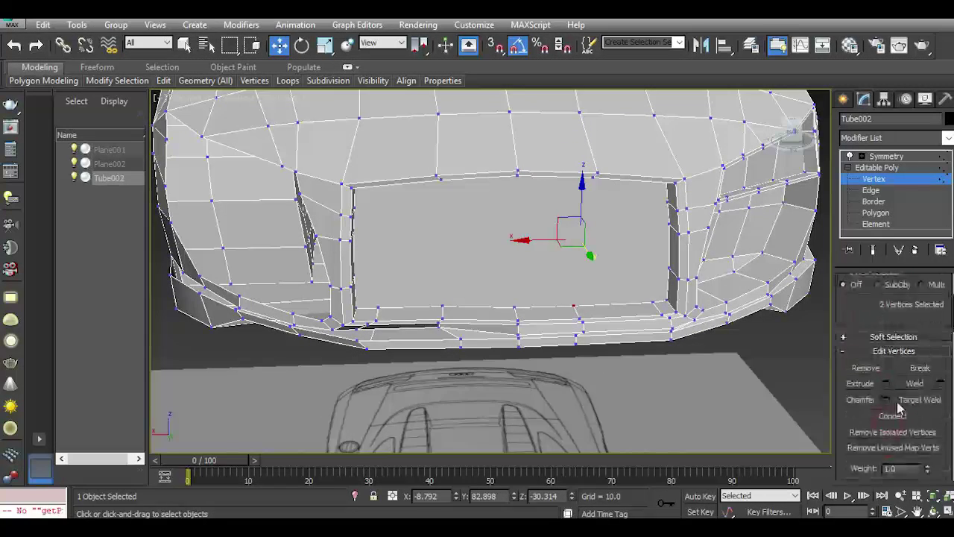
click(897, 416)
click(516, 307)
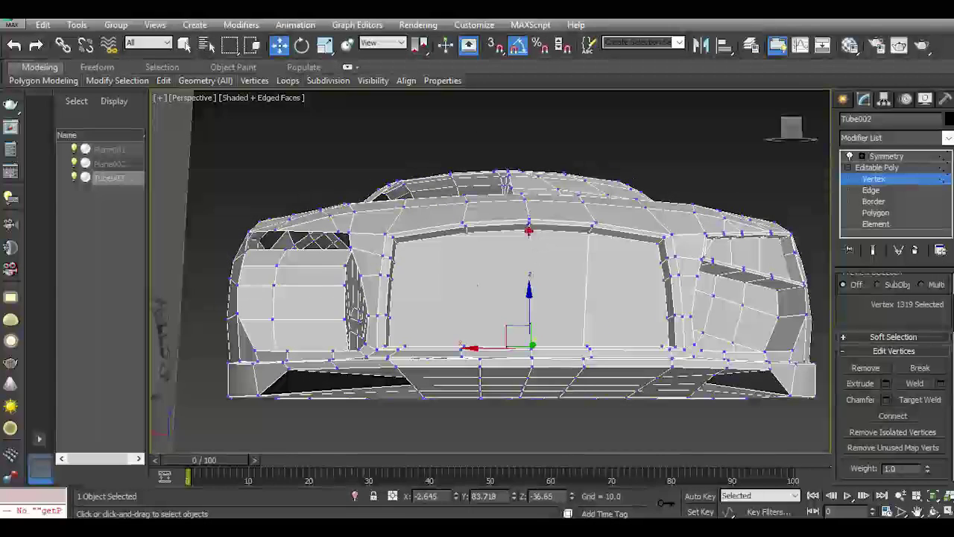
ctrl+click(528, 231)
click(888, 416)
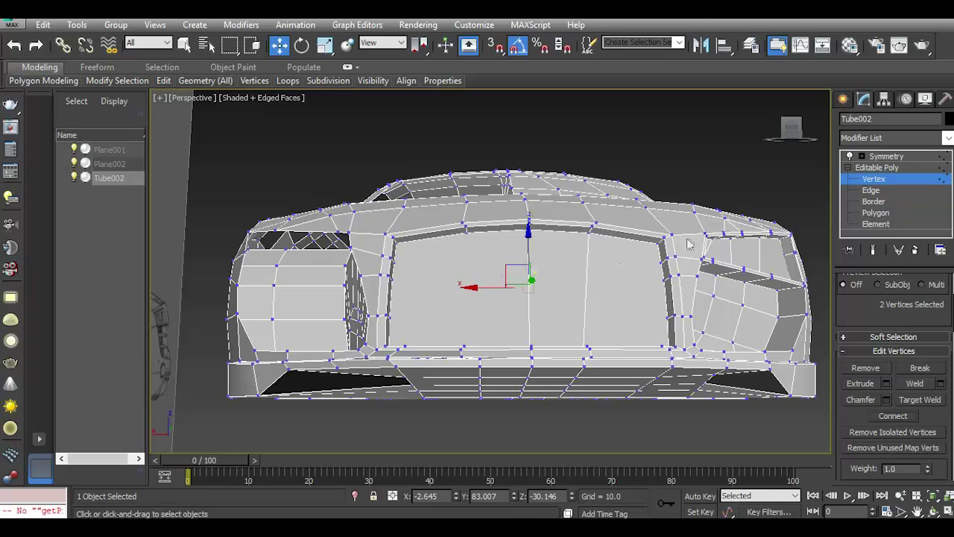
Cut an additional edge across the grille cap face and leave vertex editing.
scroll(686, 350, up, 1)
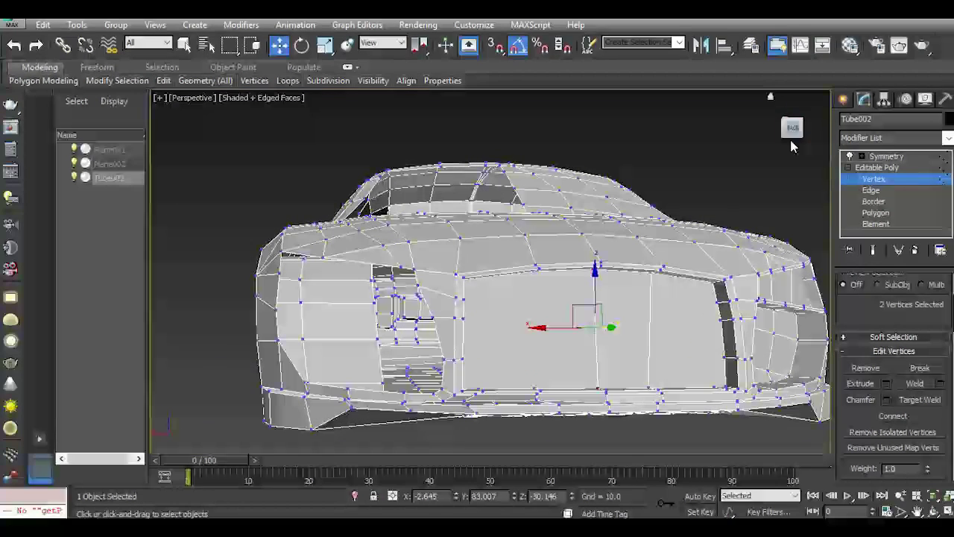
scroll(686, 348, up, 2)
right_click(686, 324)
click(660, 186)
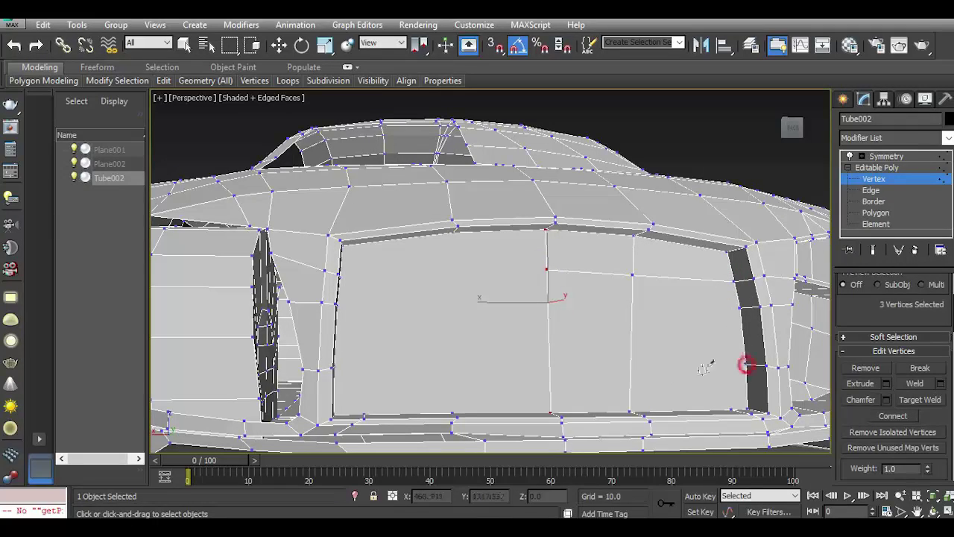
click(549, 366)
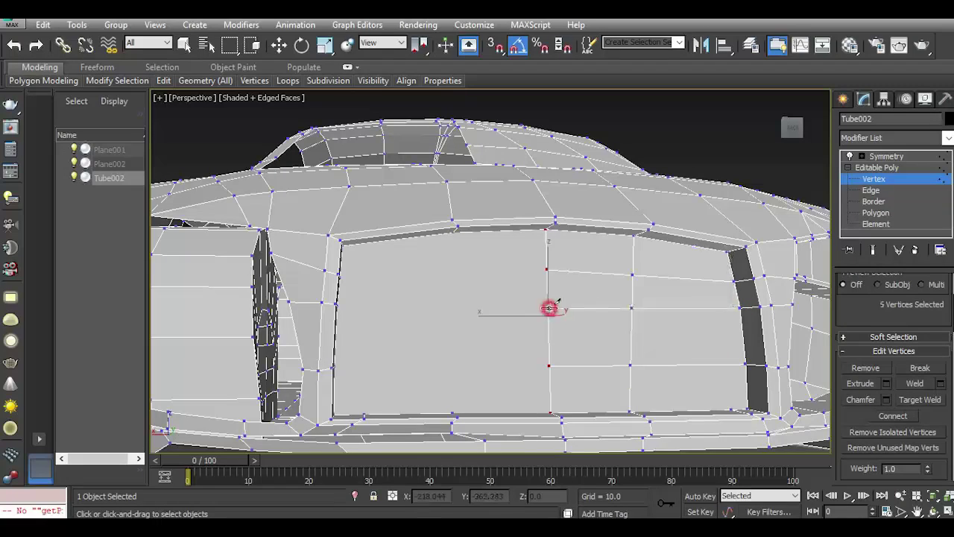
scroll(586, 315, down, 5)
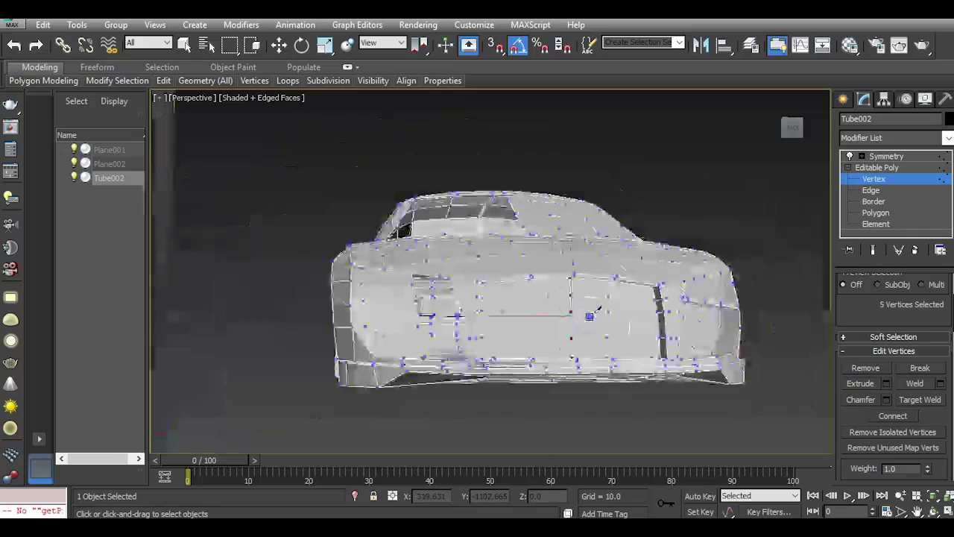
key(w)
click(887, 177)
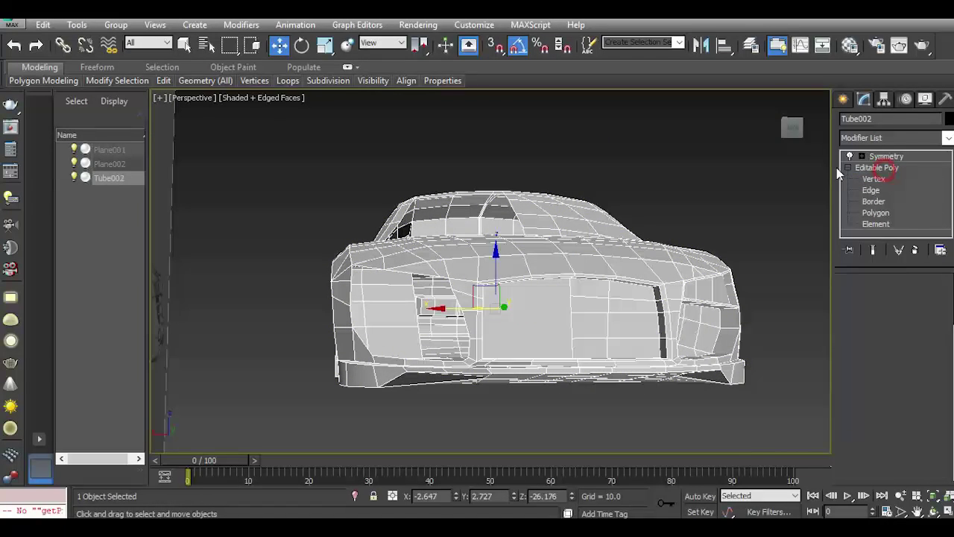
Deselect and hide the car body mesh.
click(784, 214)
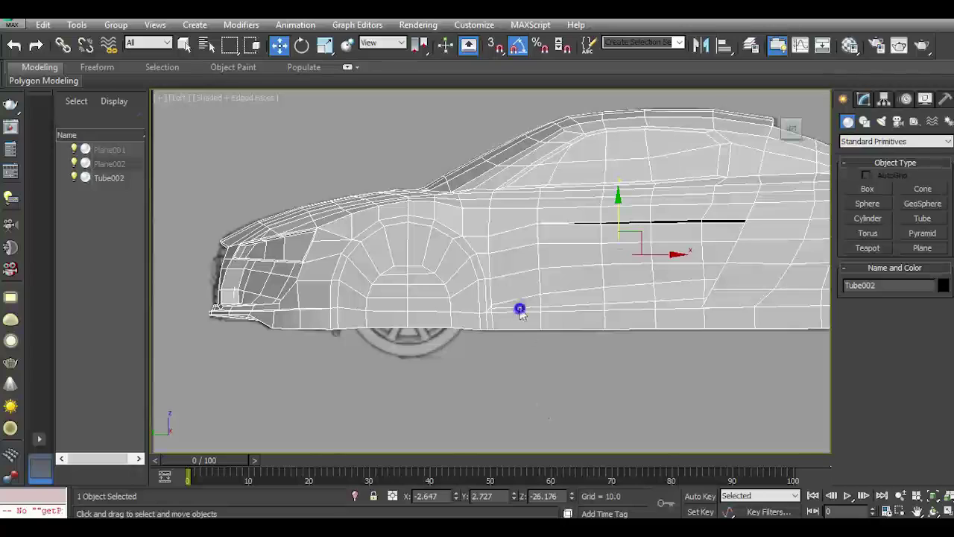
right_click(520, 311)
click(565, 267)
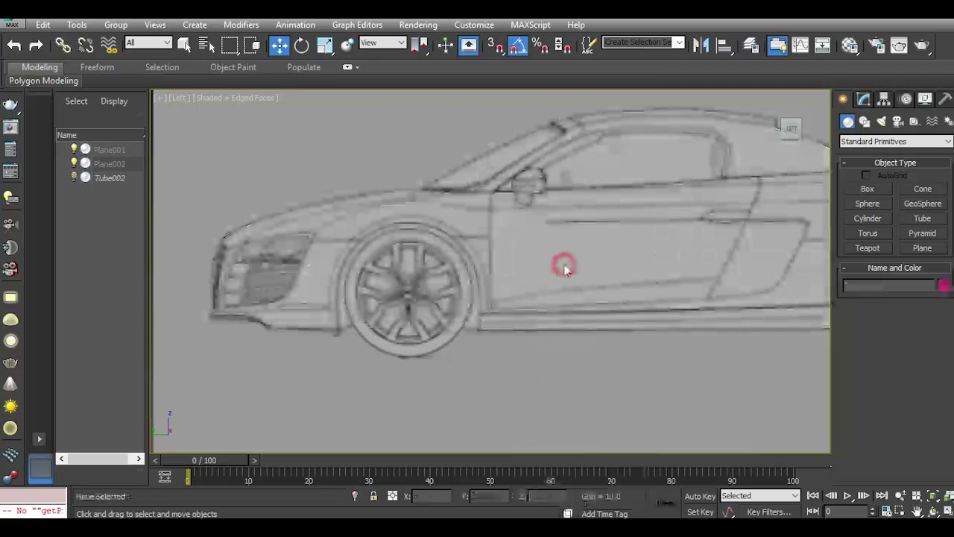
Draw Tube003 around the front wheel (radii 13.558 and 11.281, 18 sides) and centre it.
click(923, 218)
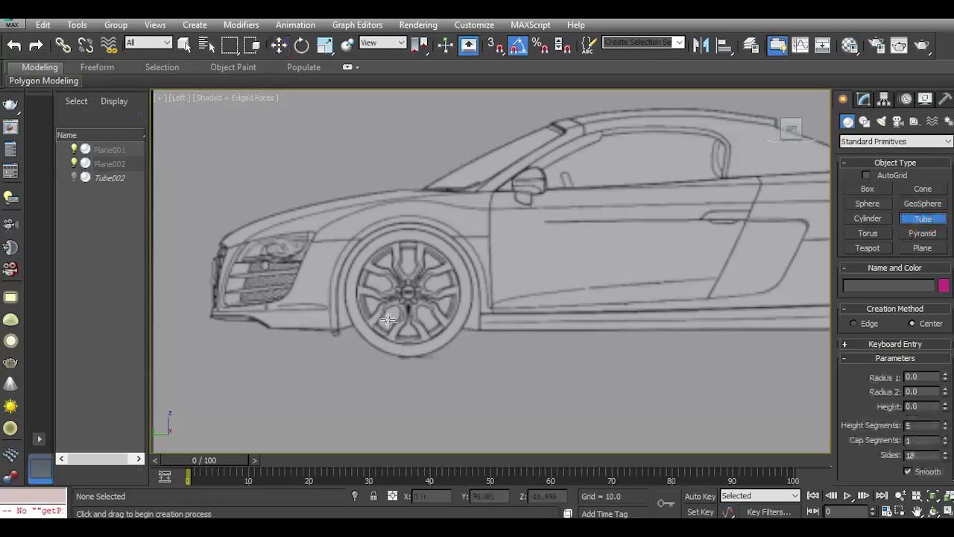
scroll(411, 282, up, 3)
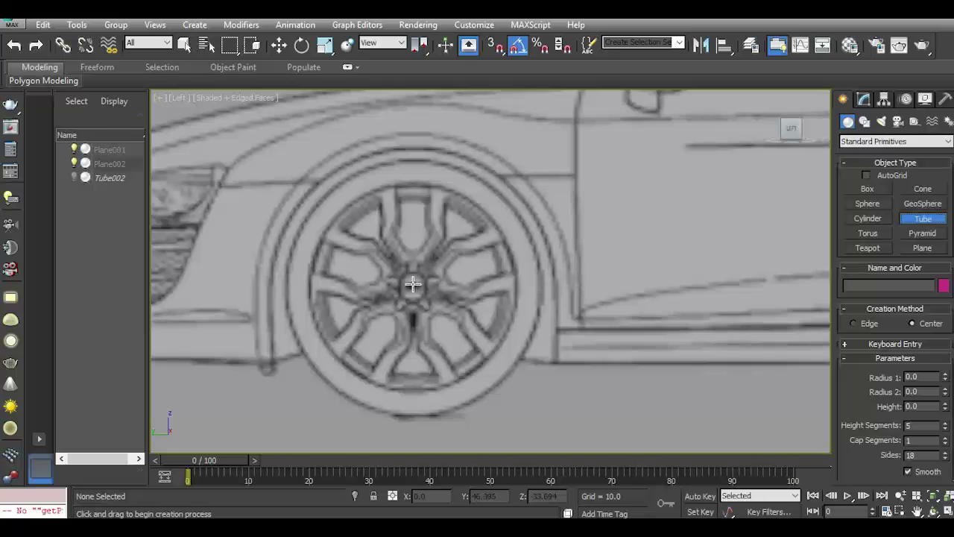
drag(413, 285, 526, 346)
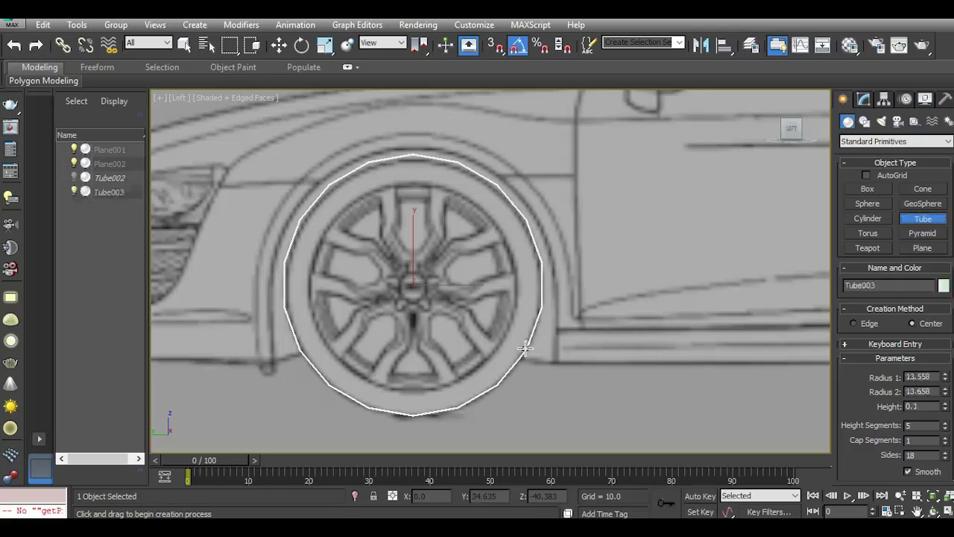
click(508, 337)
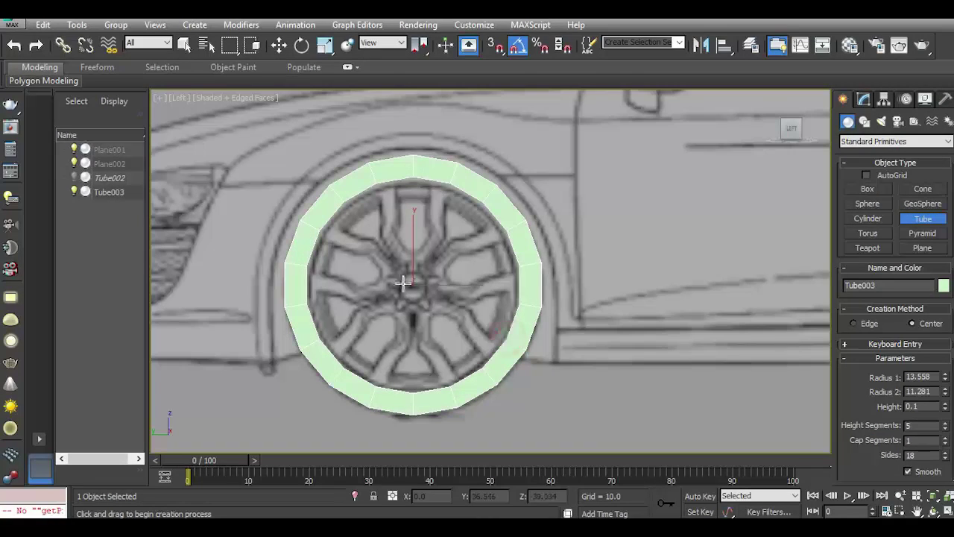
click(277, 47)
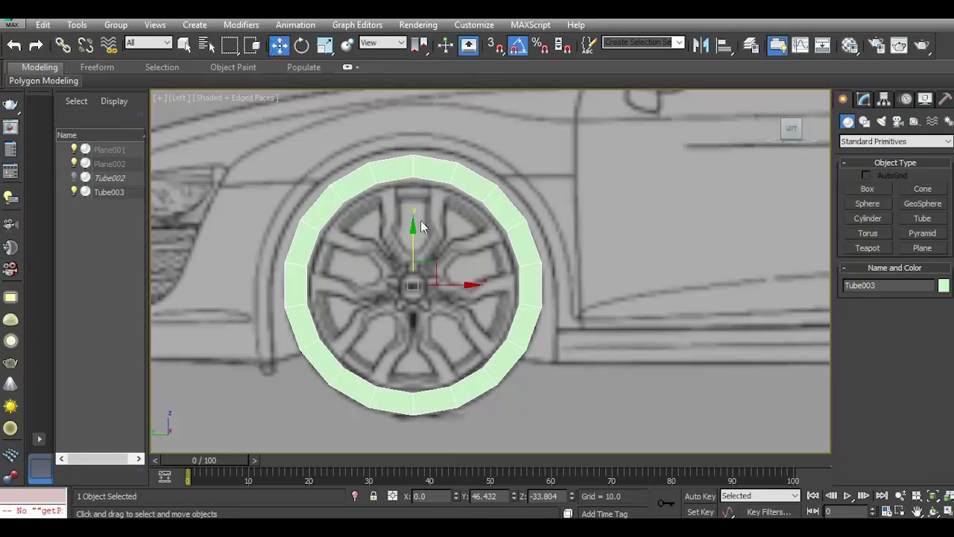
drag(412, 231, 414, 234)
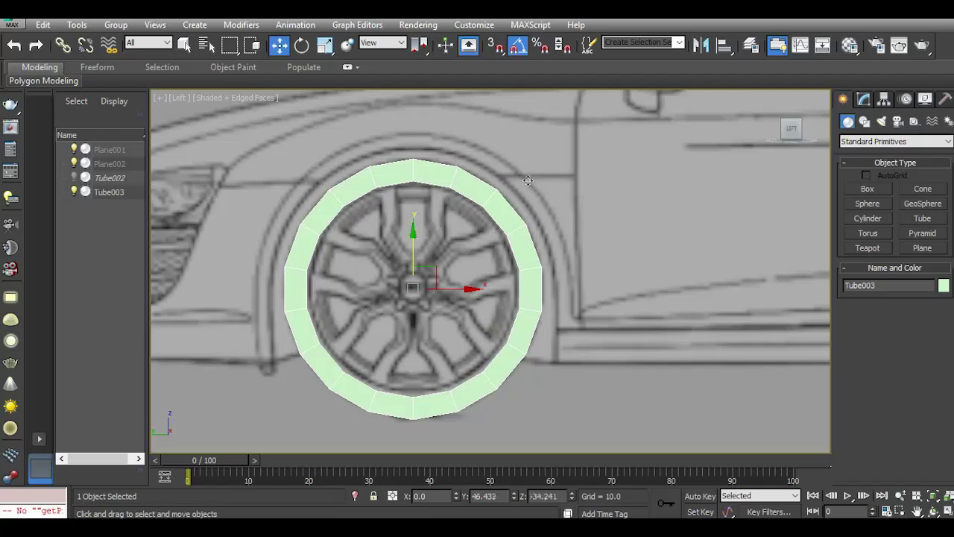
Assign a grey material to Tube003 in the Material Editor.
click(850, 47)
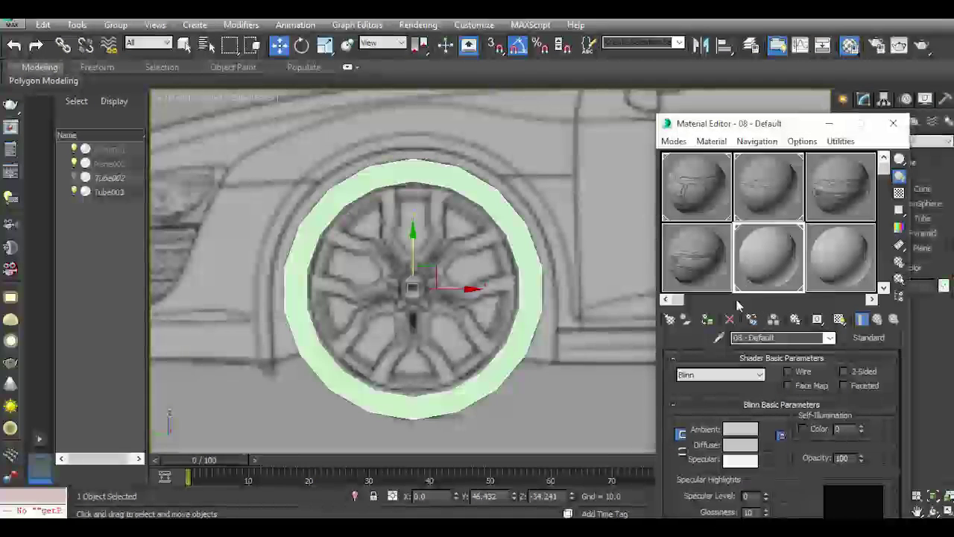
click(708, 320)
click(894, 124)
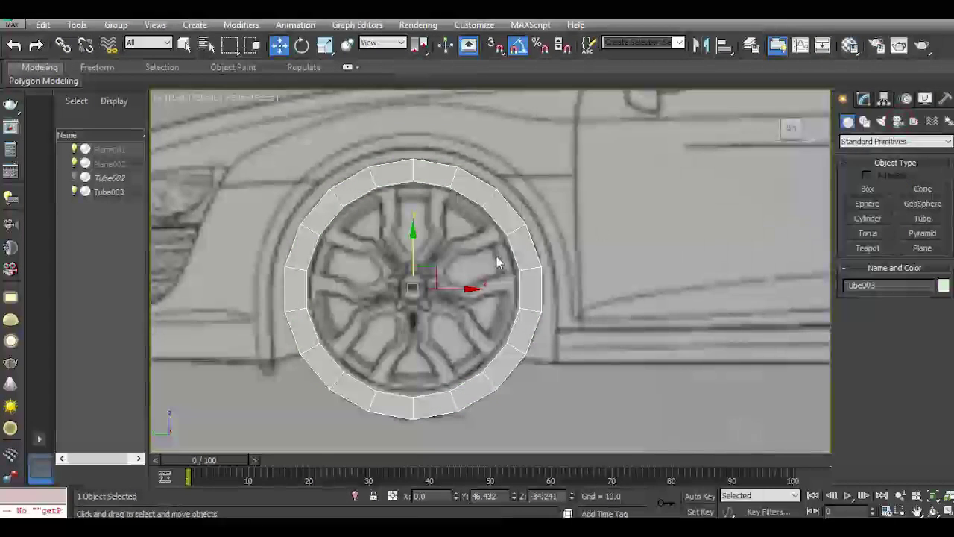
scroll(498, 261, down, 5)
Give Tube003 3 height segments and raise its Height to 13.29 in the Perspective view.
key(p)
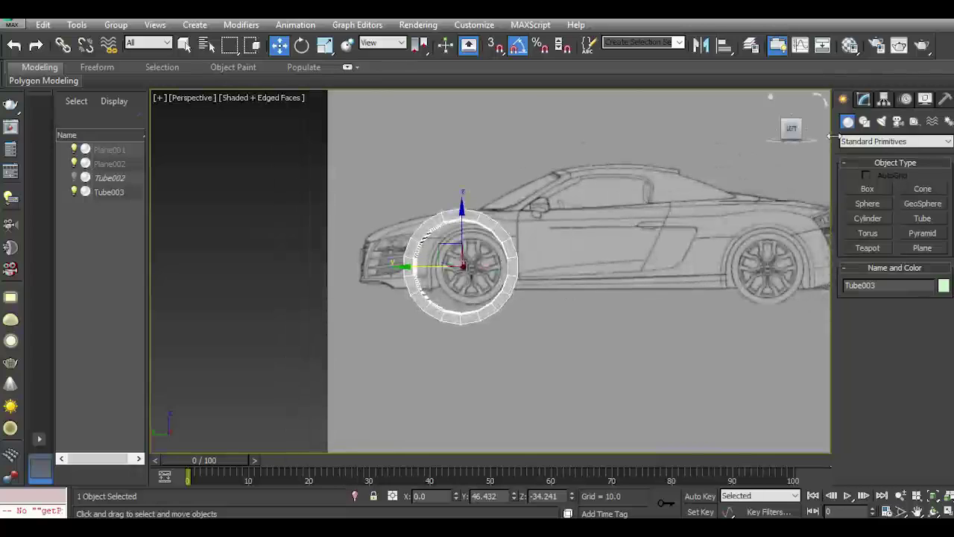
drag(790, 128, 776, 142)
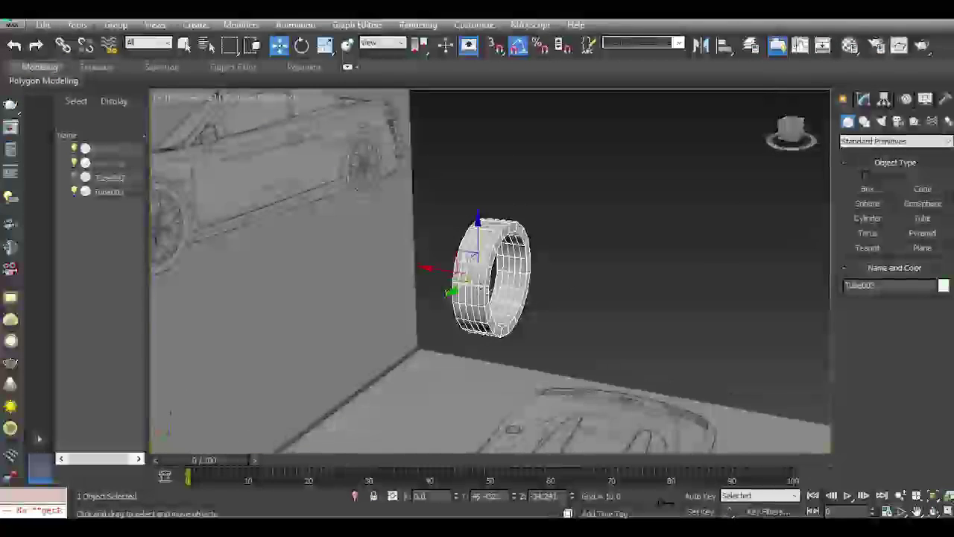
key(z)
click(863, 99)
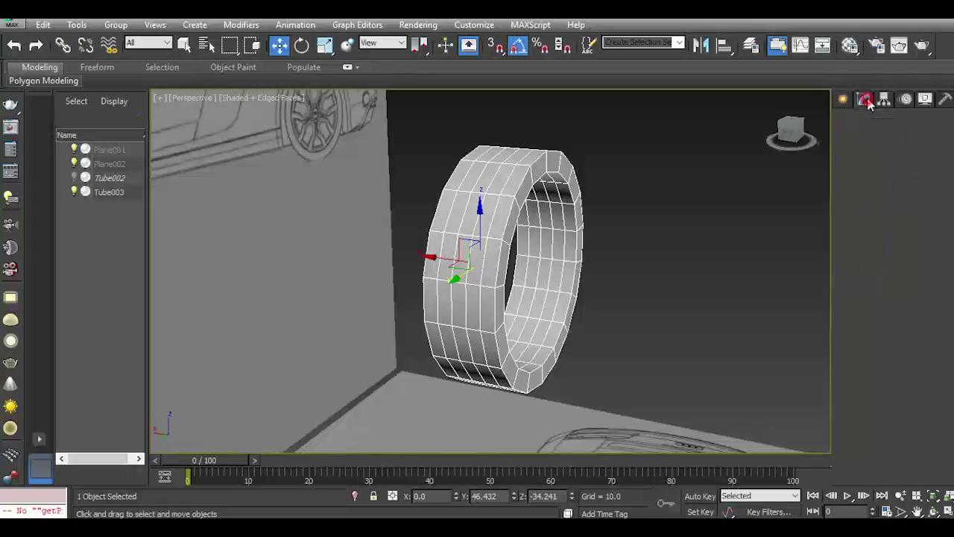
click(944, 352)
click(944, 352)
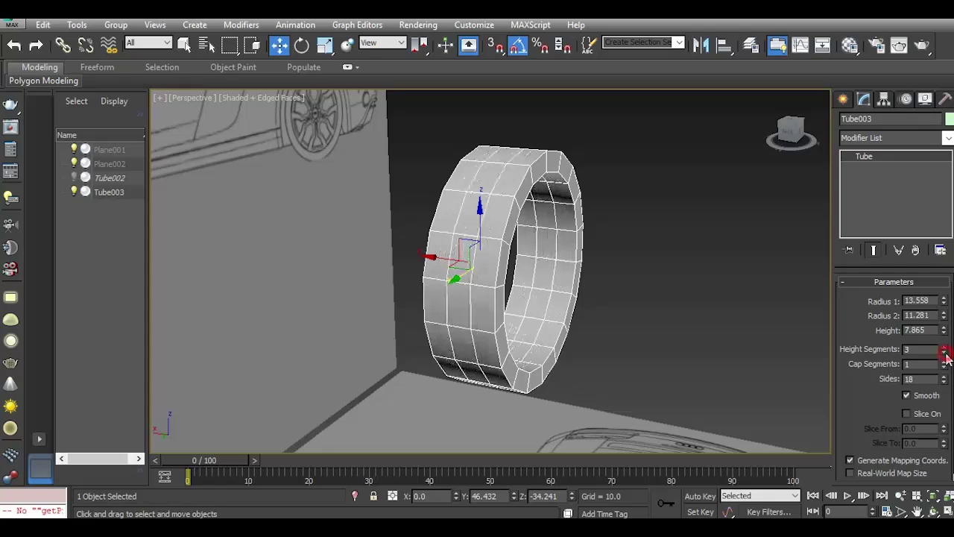
drag(944, 334, 919, 300)
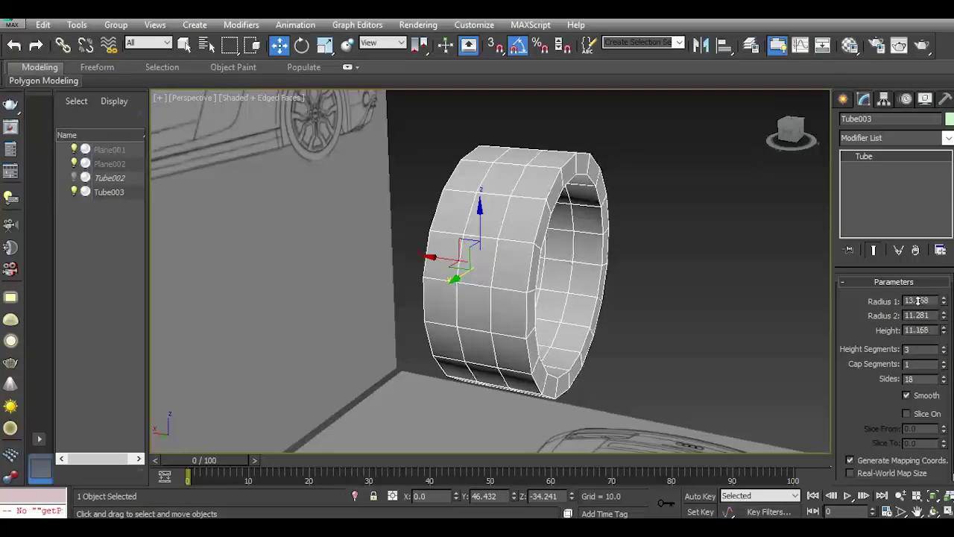
drag(787, 137, 776, 138)
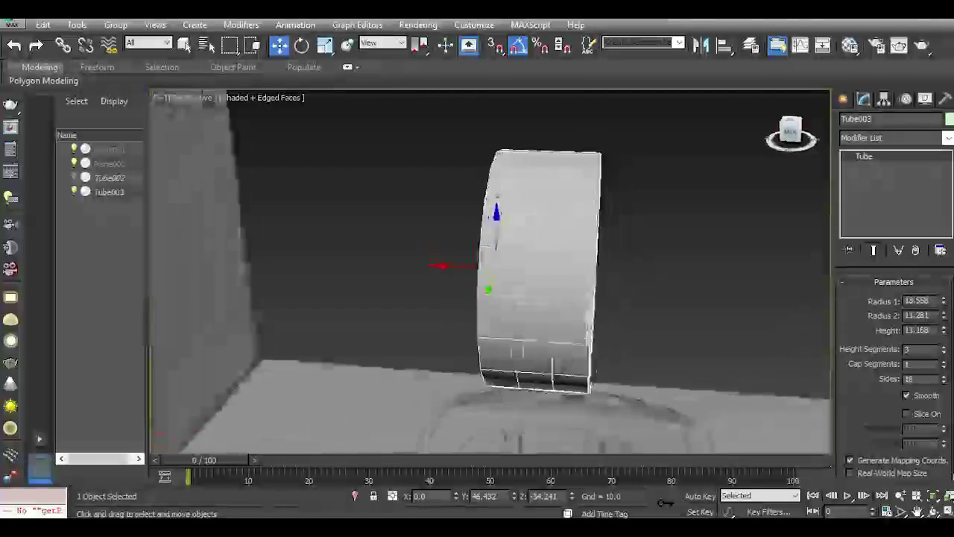
drag(944, 331, 927, 315)
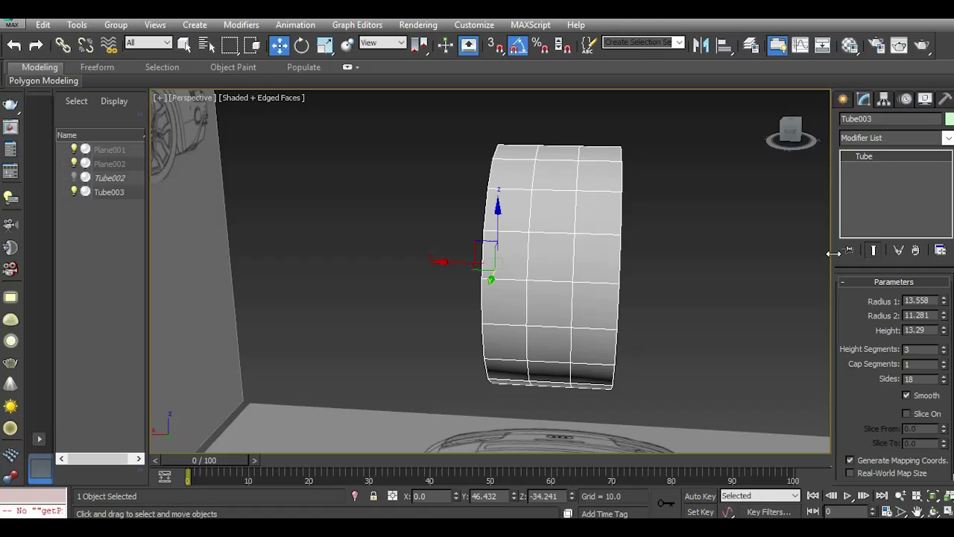
Return to the Left view framed on Tube003, with Select and Scale active.
key(l)
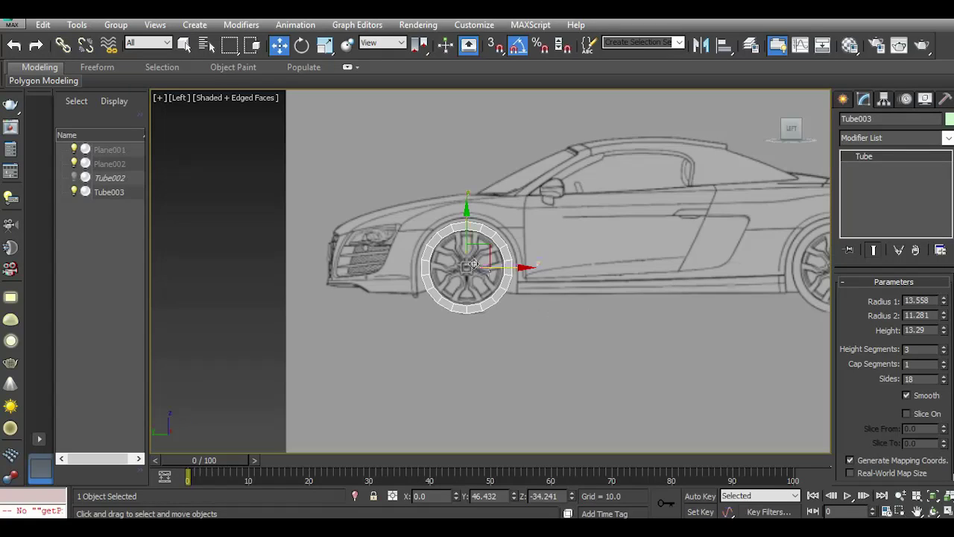
key(z)
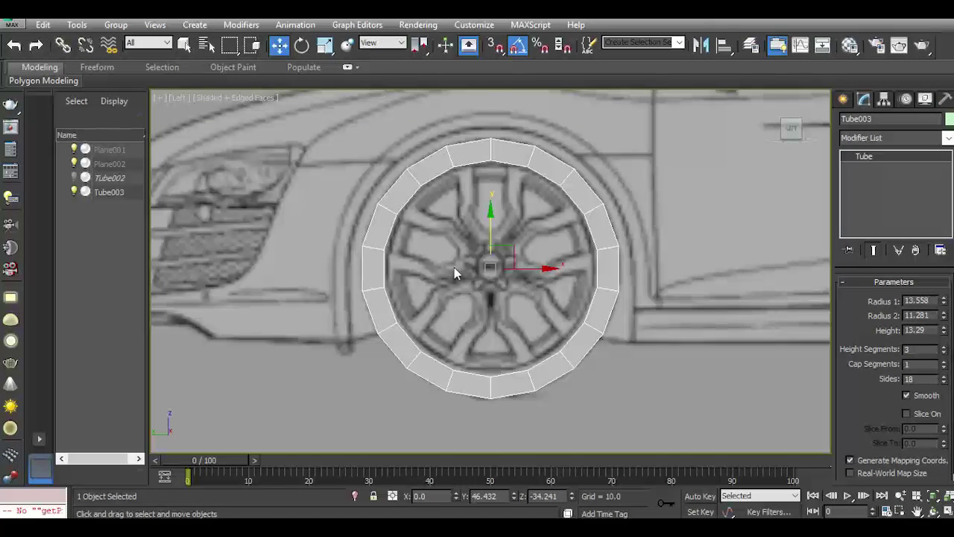
click(843, 100)
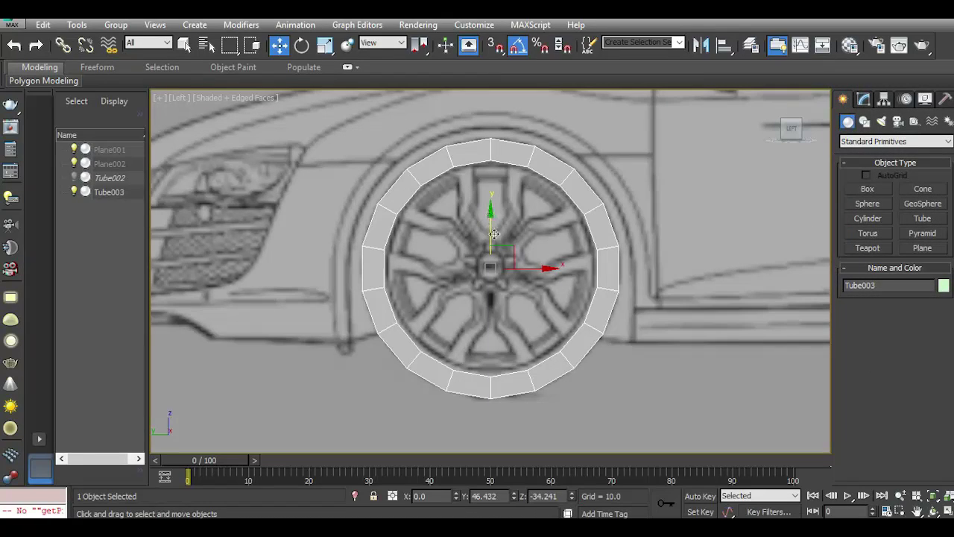
click(325, 45)
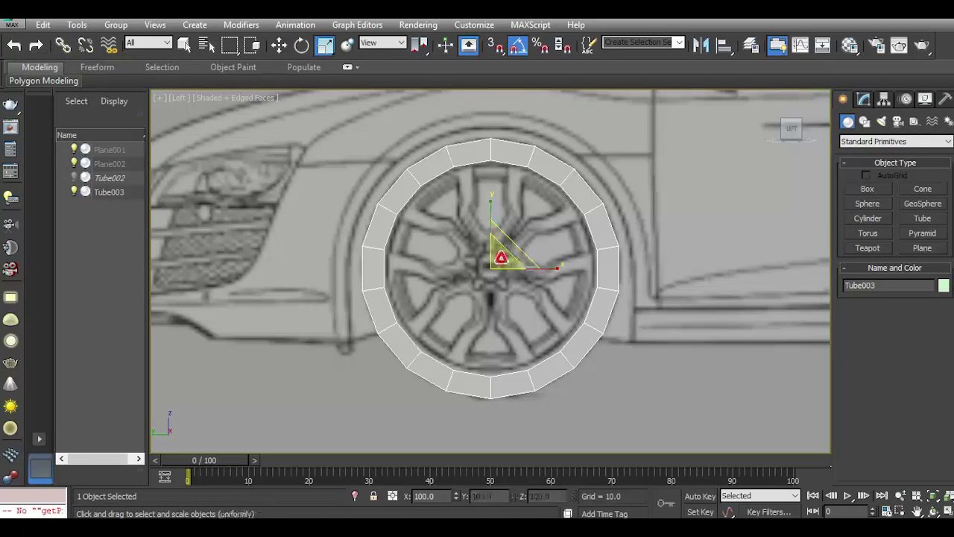
Shift-scale a smaller clone, Tube004, inside Tube003, keeping its inner radius at 12.183.
shift+drag(502, 257, 511, 277)
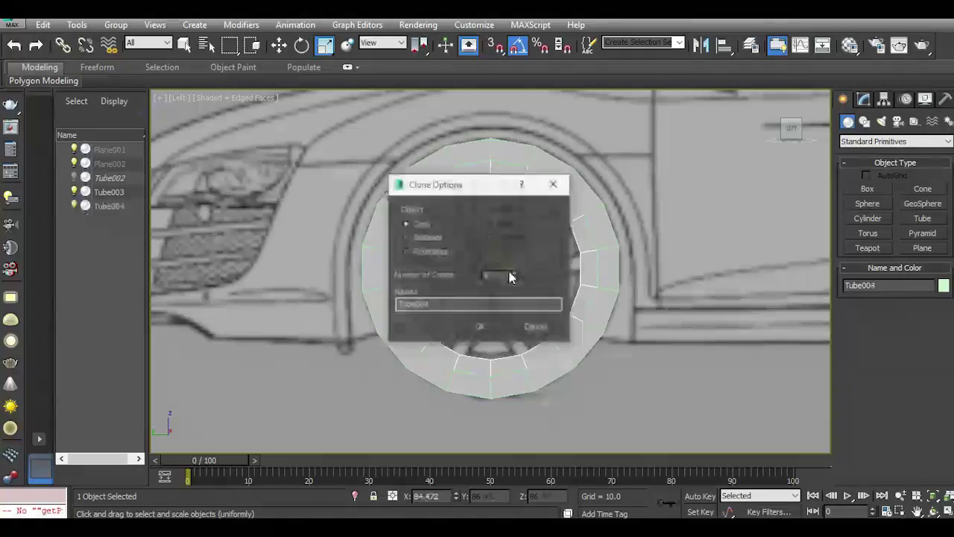
click(480, 327)
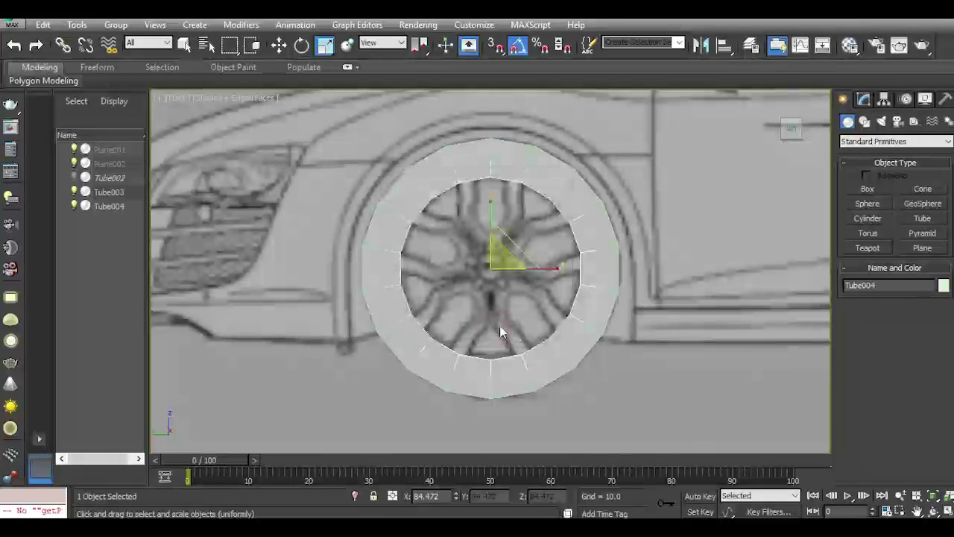
drag(500, 259, 486, 262)
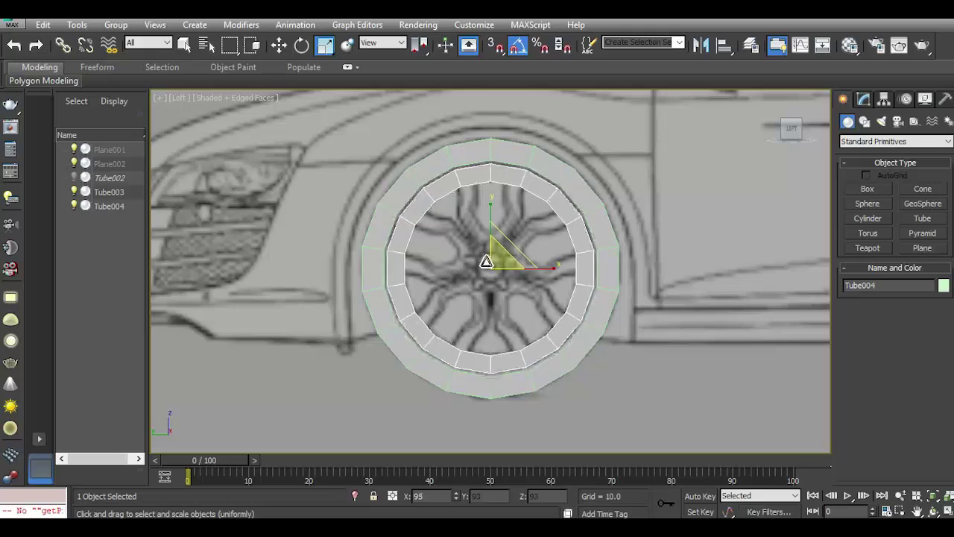
click(865, 100)
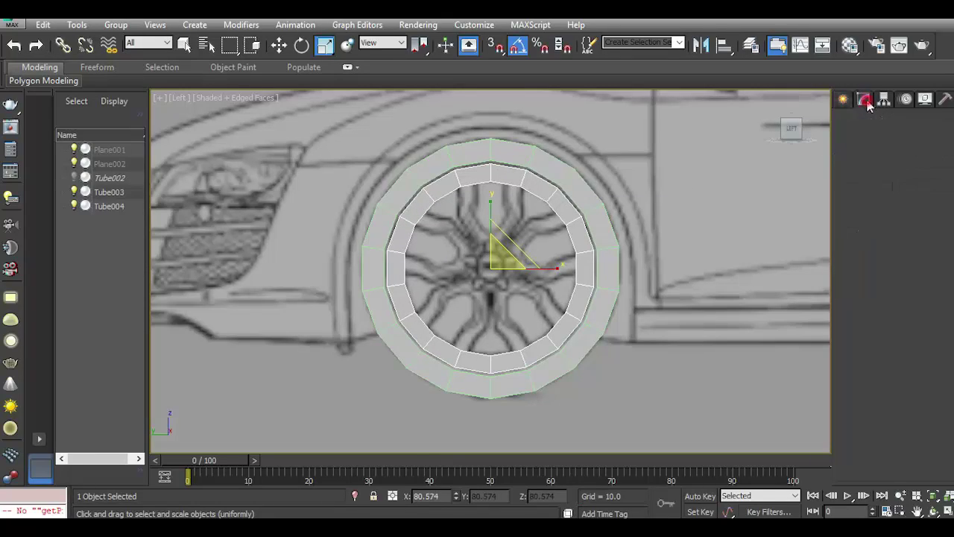
drag(945, 320, 919, 269)
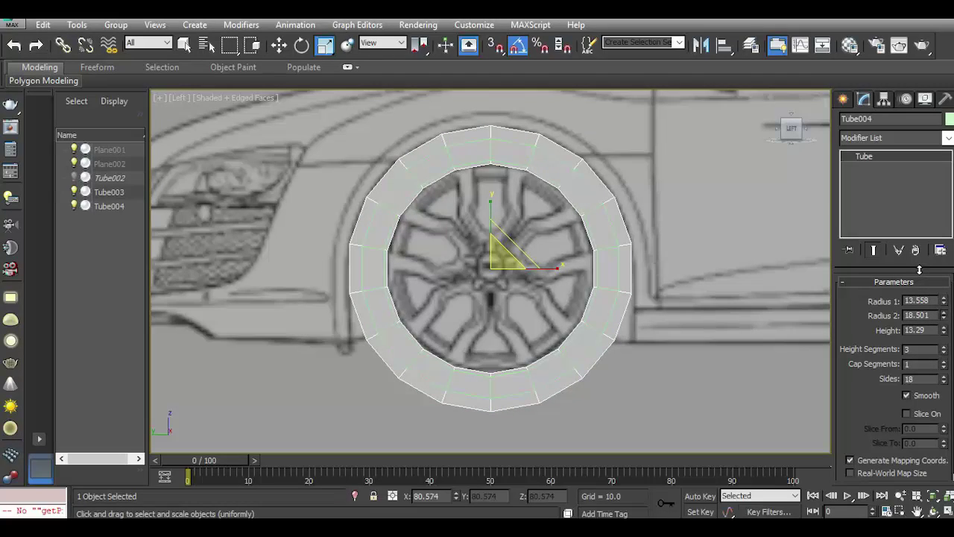
right_click(919, 270)
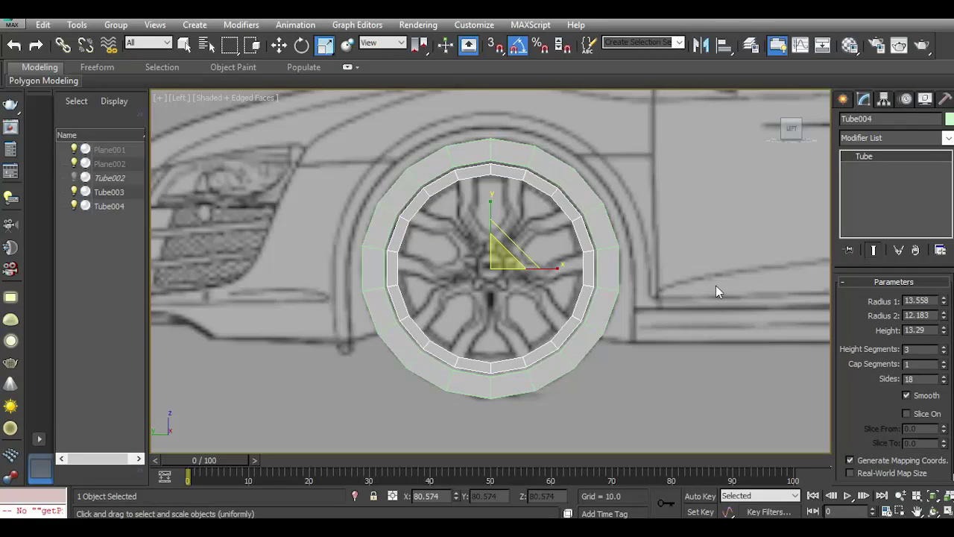
Undo a trial sideways move of Tube004, then raise its Height toward 16.48 with 2 segments.
key(p)
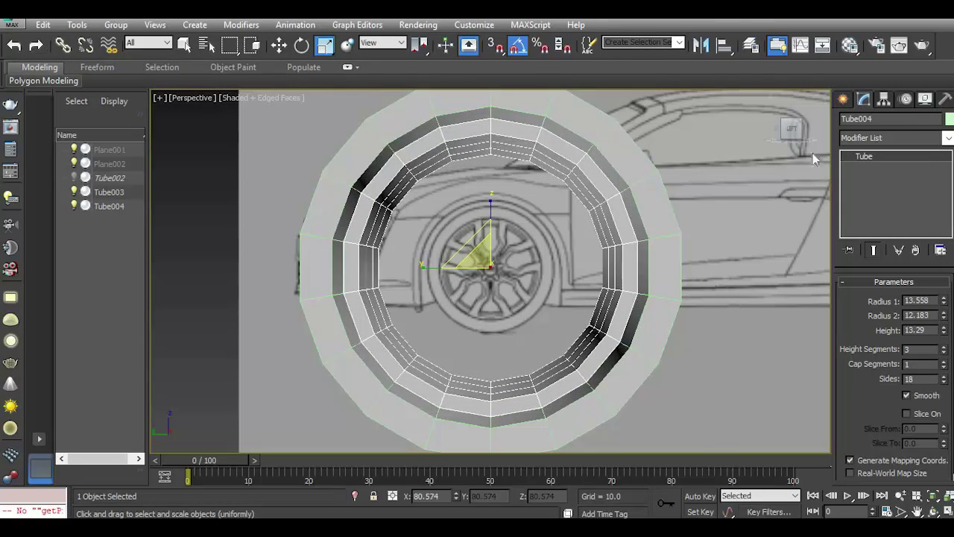
mouse_move(792, 131)
mouse_down()
mouse_move(746, 141)
mouse_move(728, 167)
mouse_up()
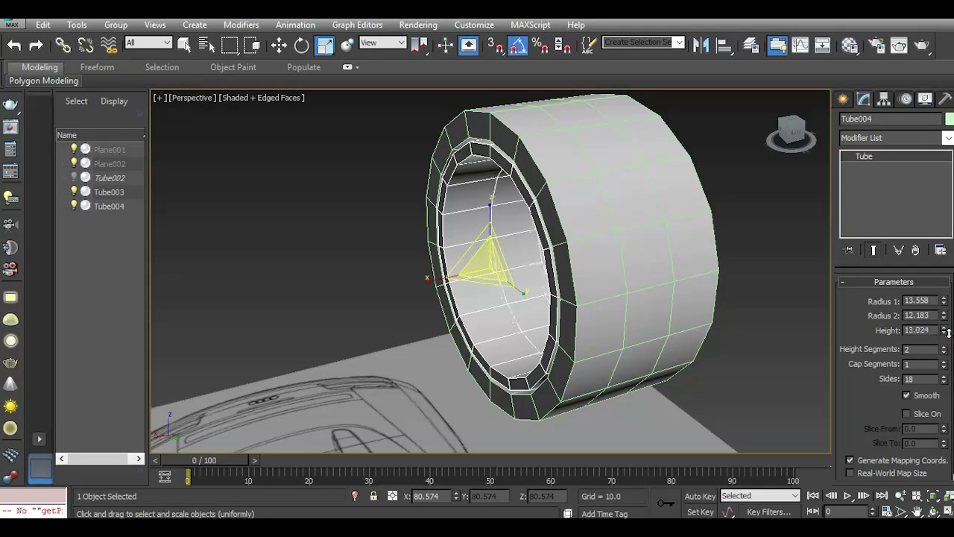
click(277, 47)
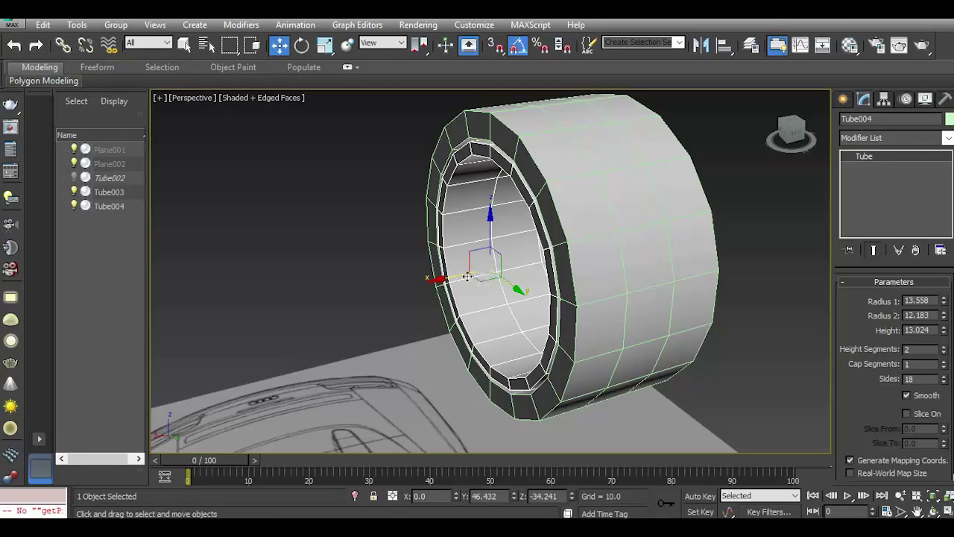
drag(468, 276, 489, 270)
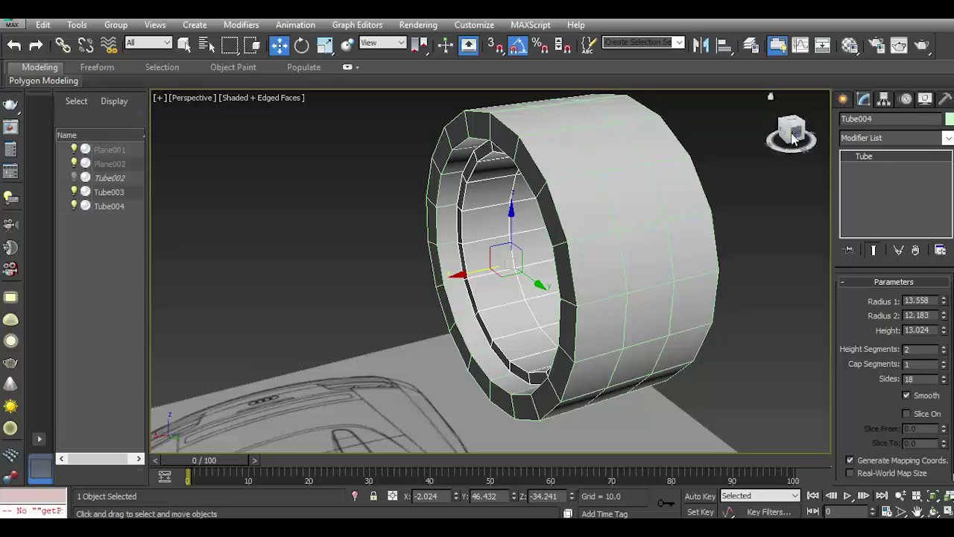
drag(793, 138, 793, 138)
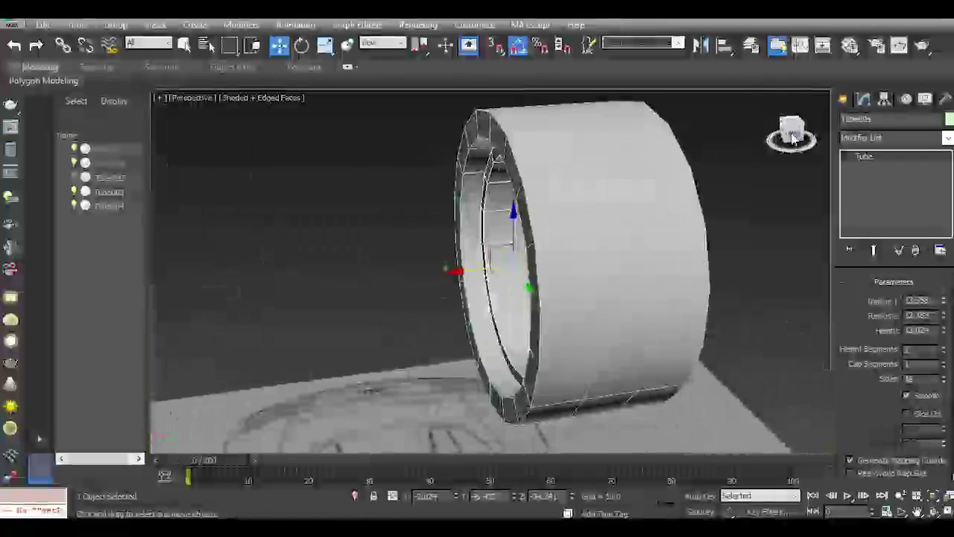
click(13, 46)
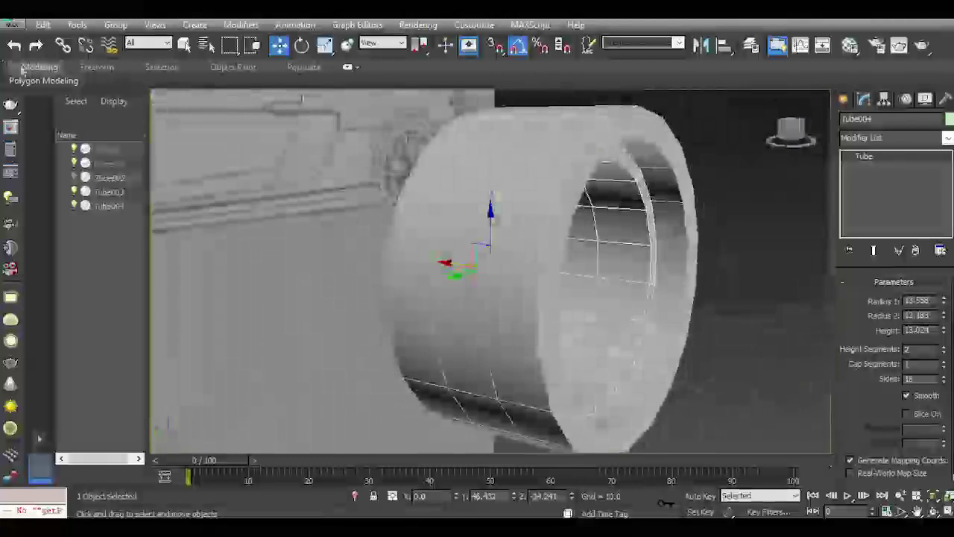
click(13, 46)
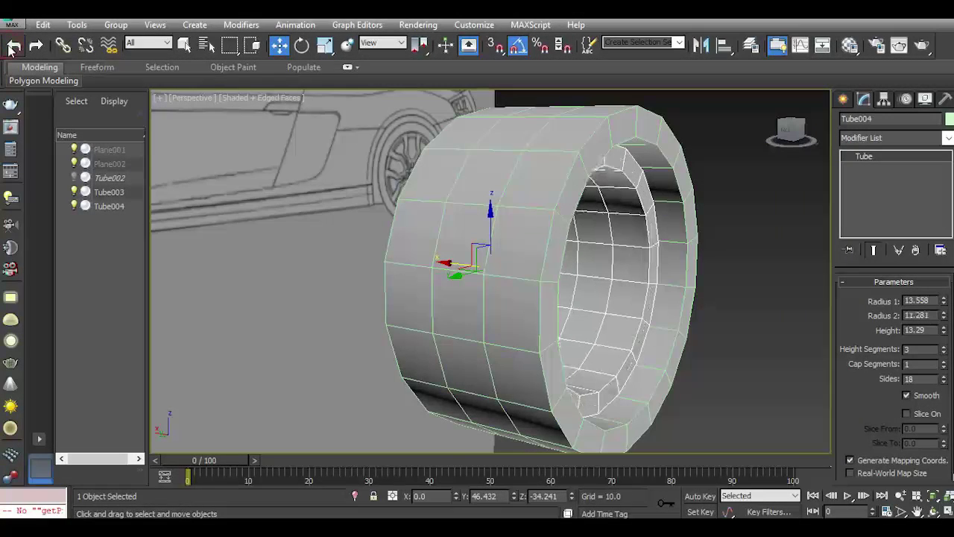
click(35, 45)
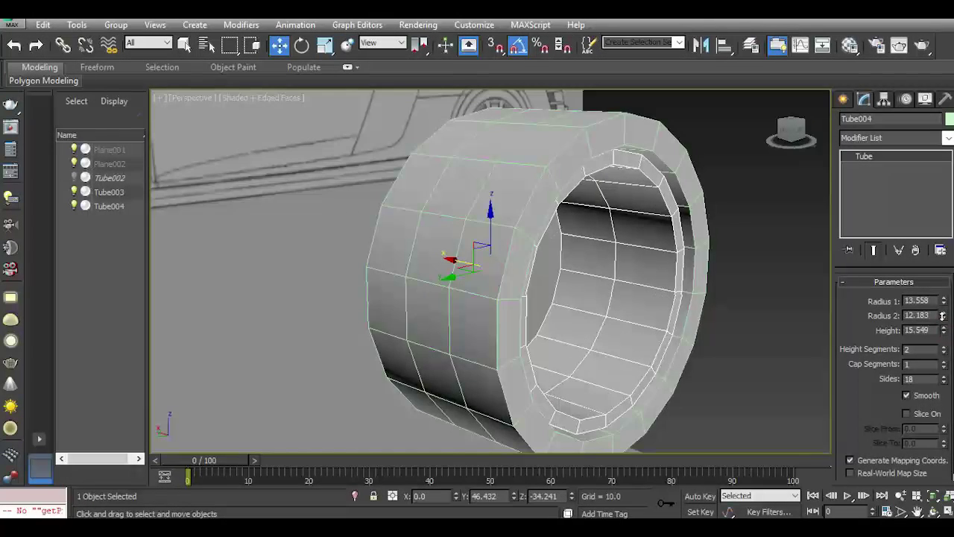
drag(942, 316, 934, 312)
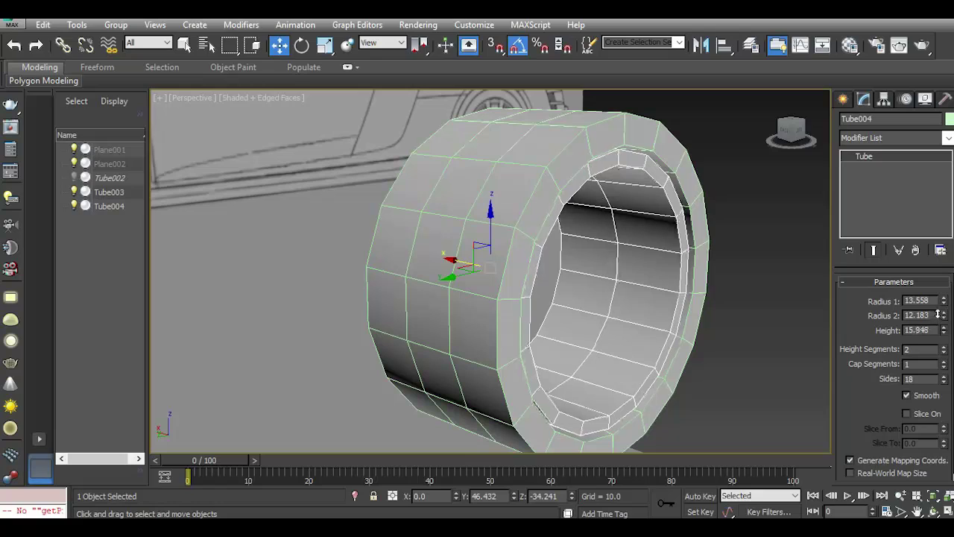
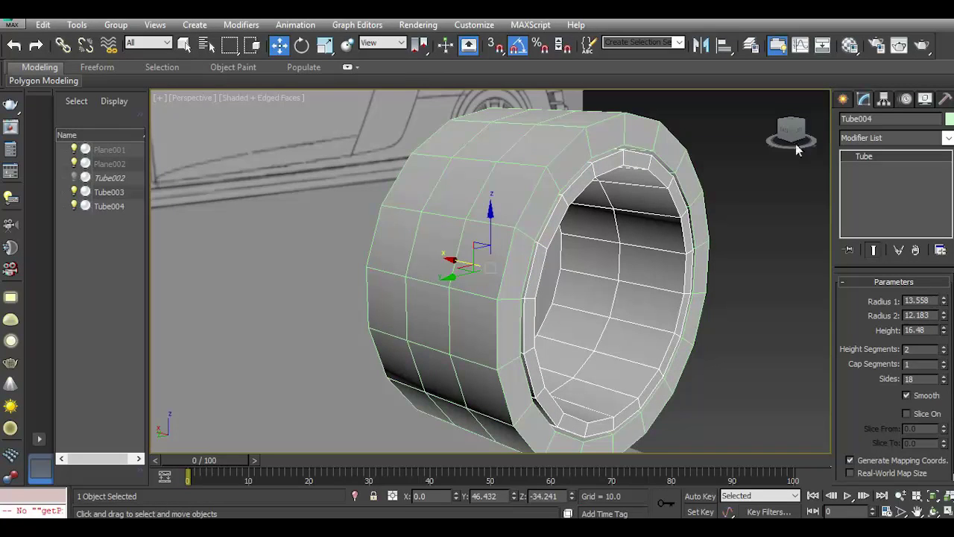
In the Left view, give tyre rings Tube003 and Tube004 a black object colour.
mouse_move(797, 149)
mouse_down()
mouse_move(780, 141)
mouse_move(791, 134)
mouse_up()
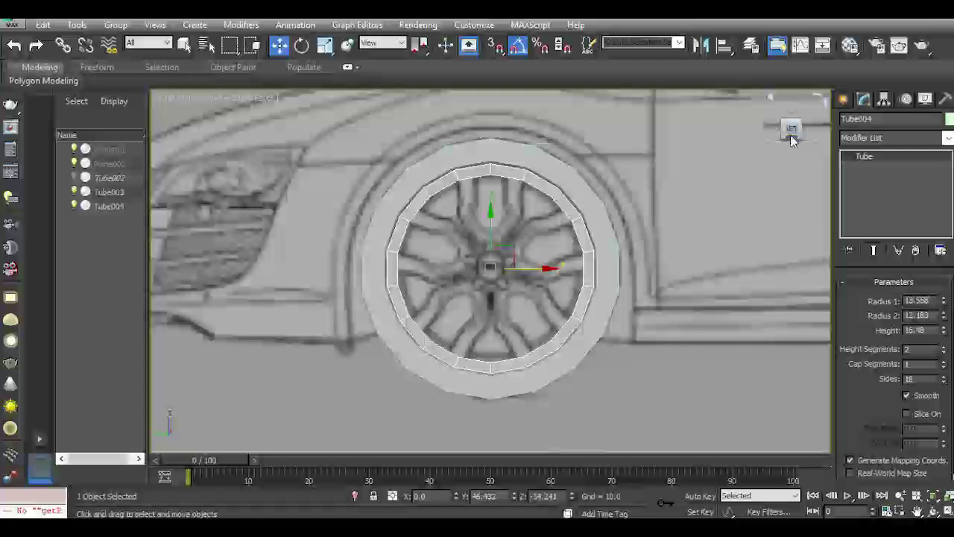
click(792, 128)
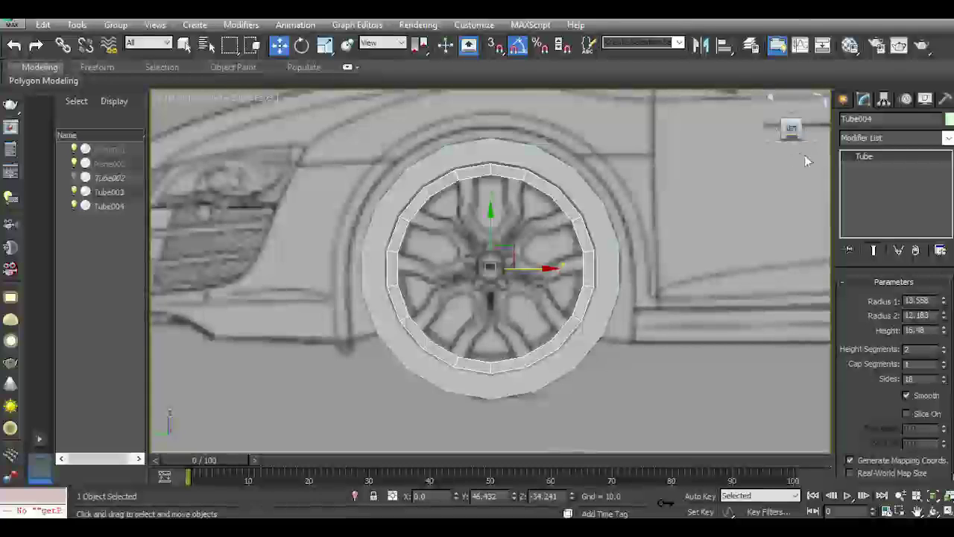
drag(347, 152, 650, 311)
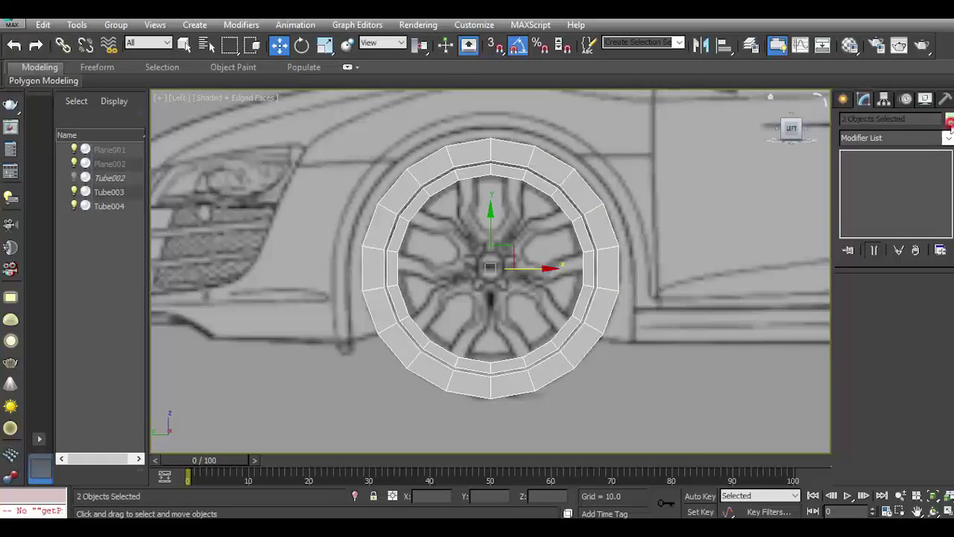
click(587, 298)
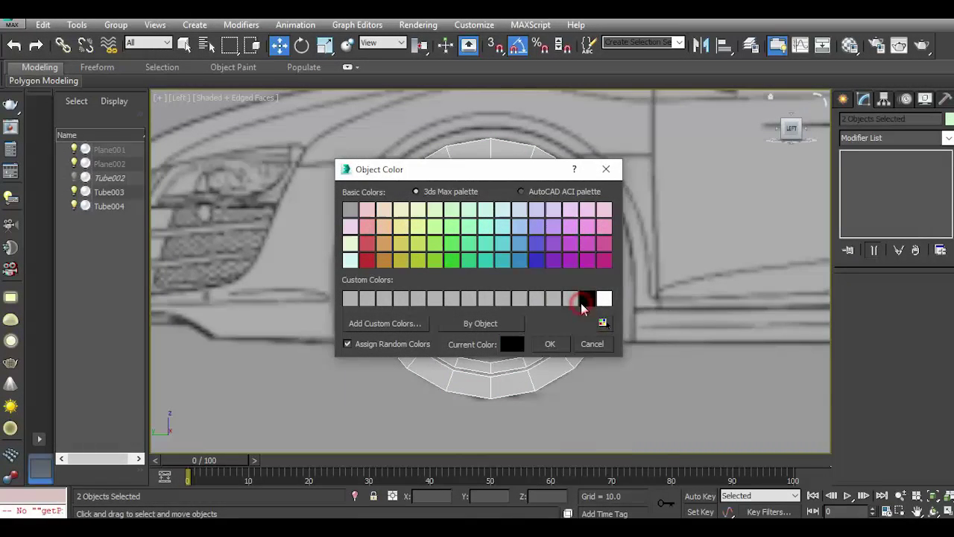
click(566, 345)
click(650, 375)
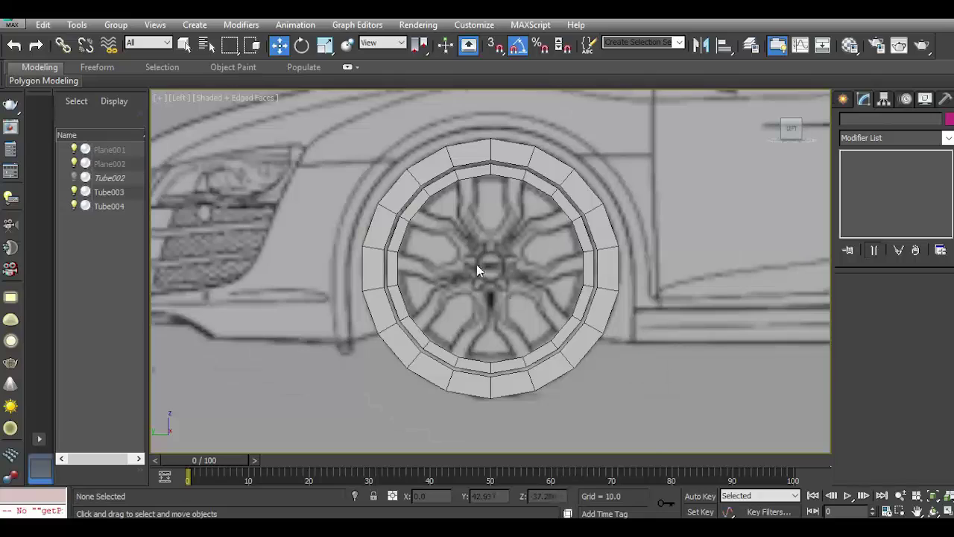
scroll(476, 264, up, 3)
scroll(476, 264, up, 2)
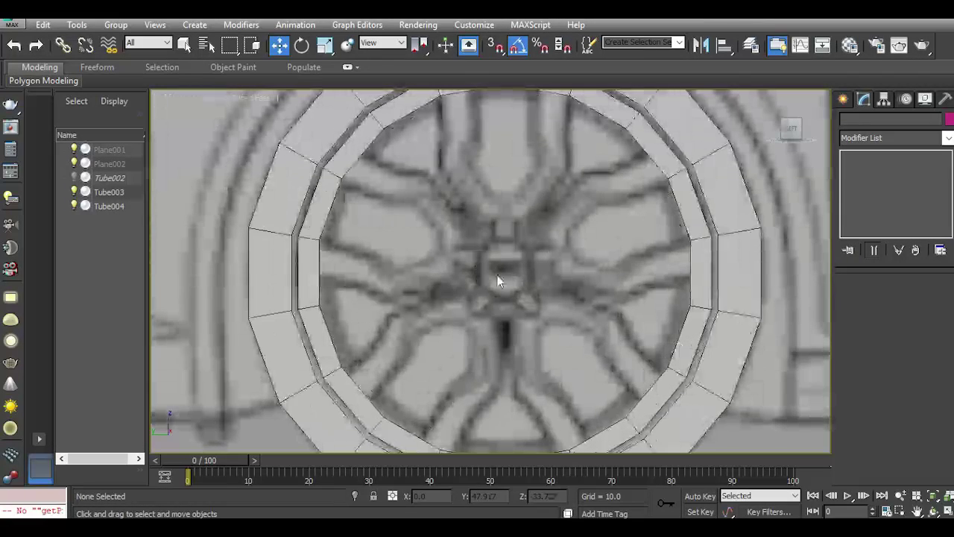
click(843, 102)
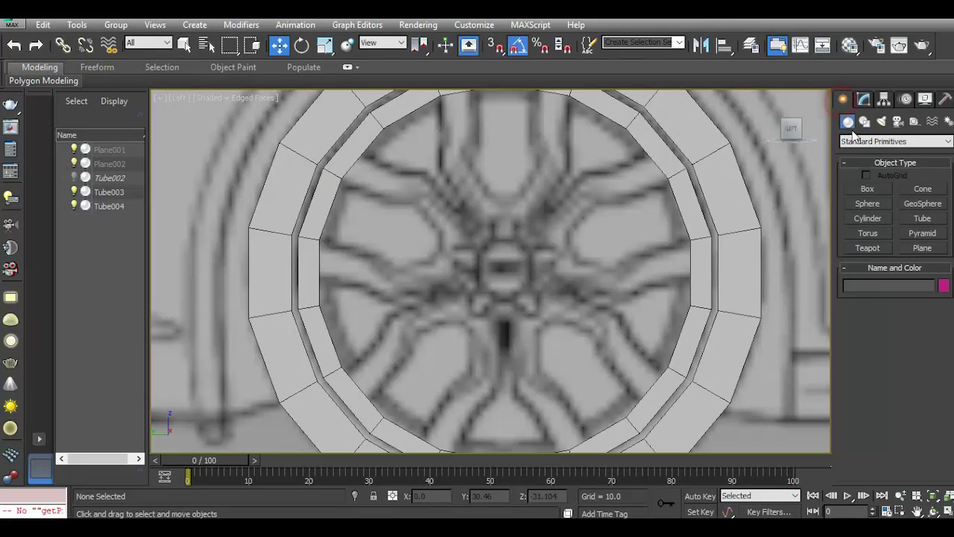
Create a small cylinder at the wheel centre.
click(868, 217)
drag(503, 268, 529, 284)
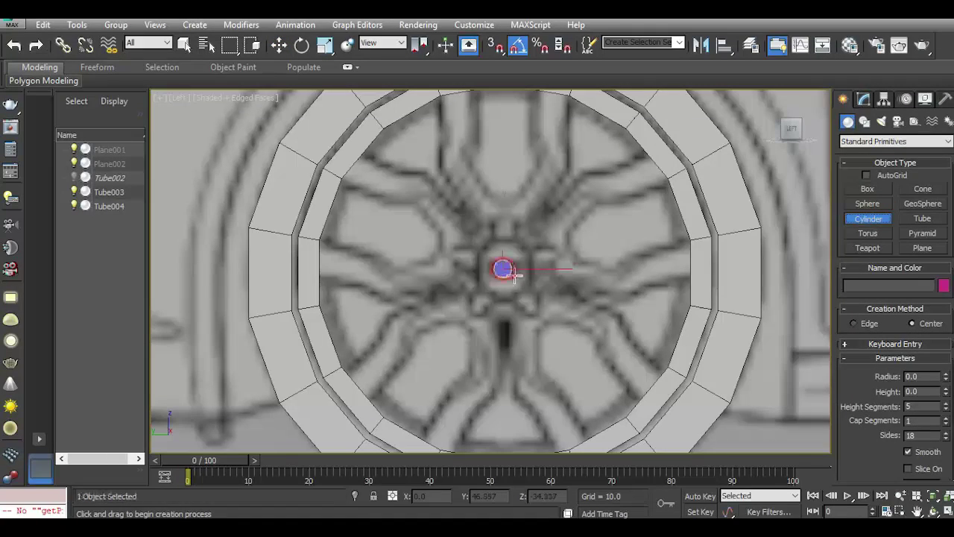
click(500, 266)
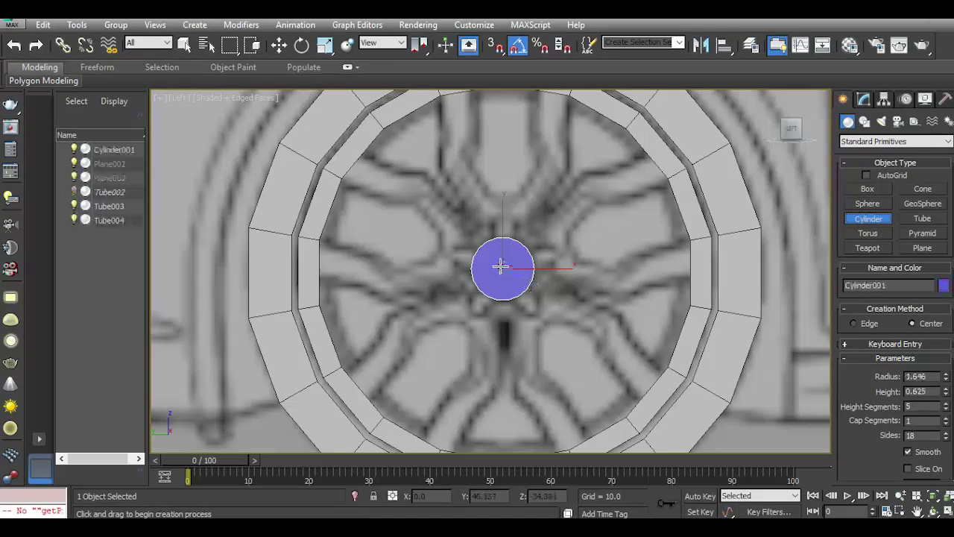
key(w)
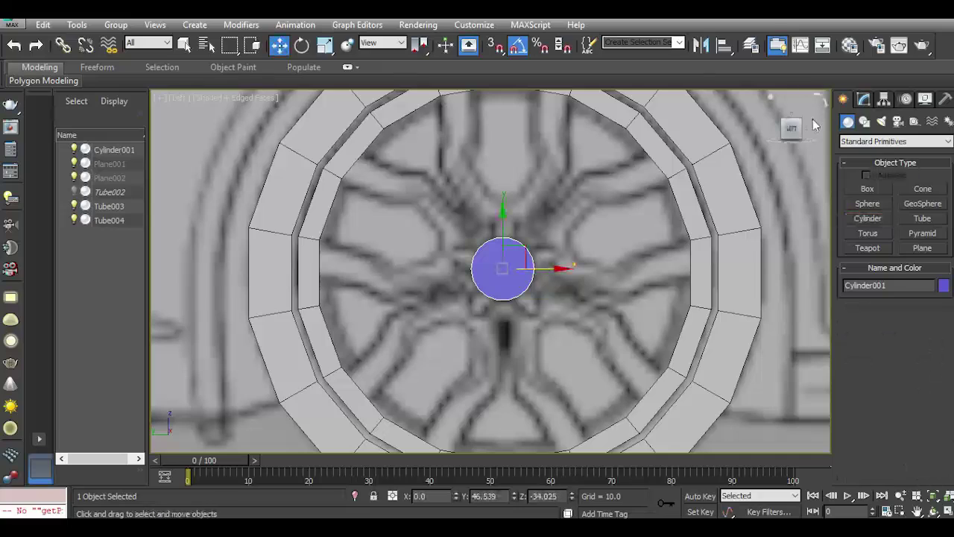
Move the hub cylinder deeper so it sits set into the tyre.
drag(793, 128, 796, 132)
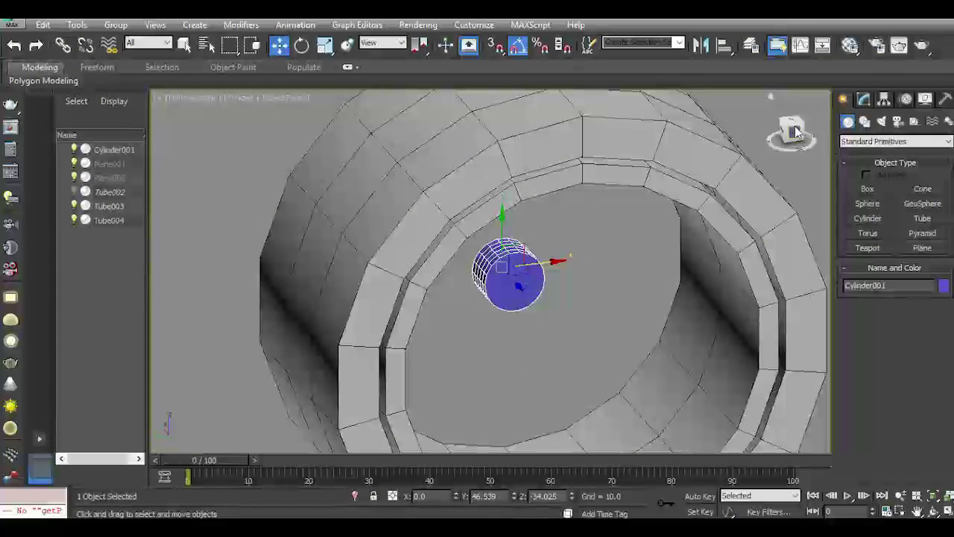
click(843, 56)
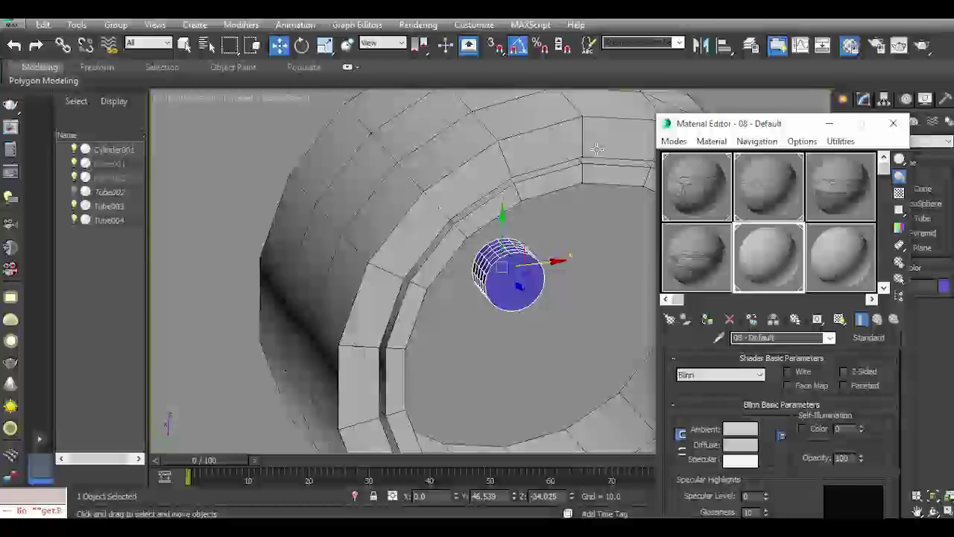
click(893, 123)
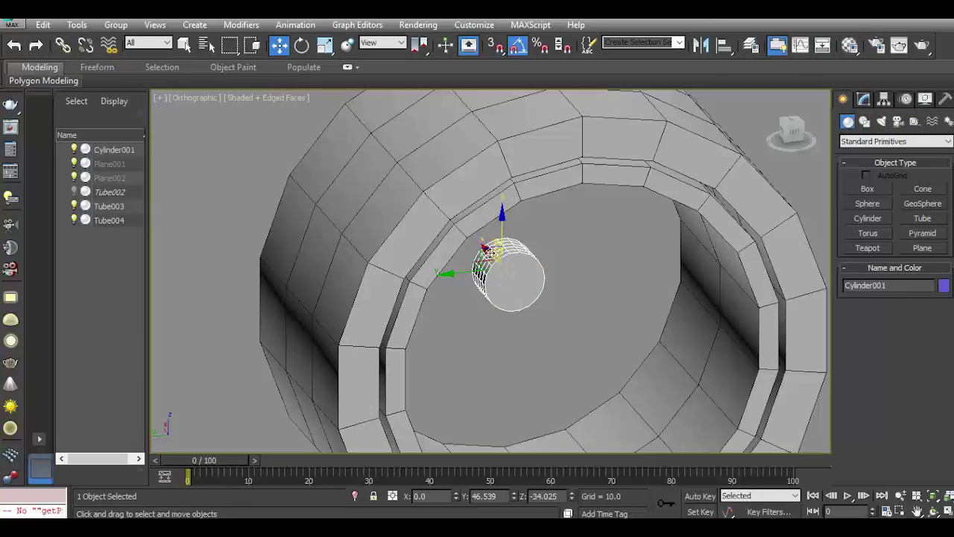
mouse_move(504, 253)
mouse_down()
mouse_move(559, 329)
mouse_move(595, 351)
mouse_up()
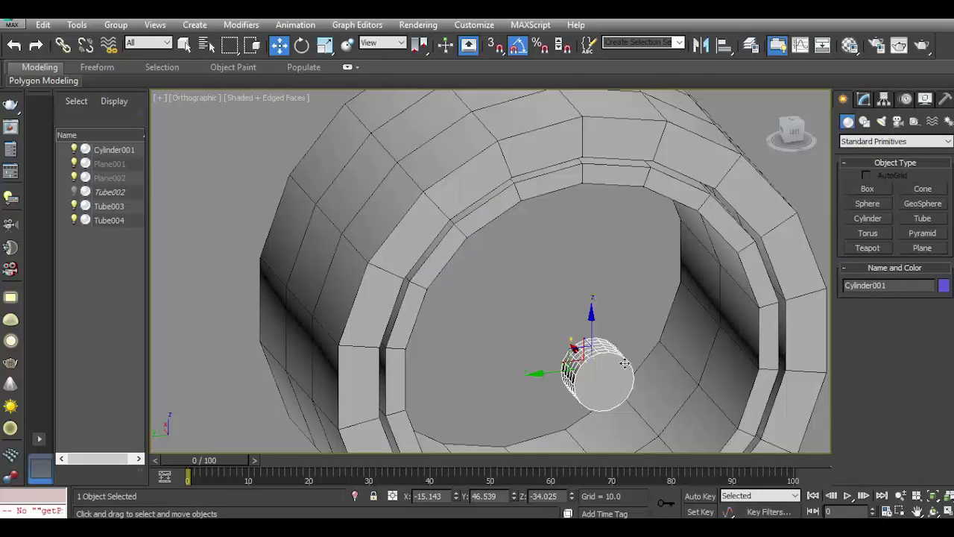
alt+middle_drag(625, 363, 566, 321)
scroll(566, 320, up, 5)
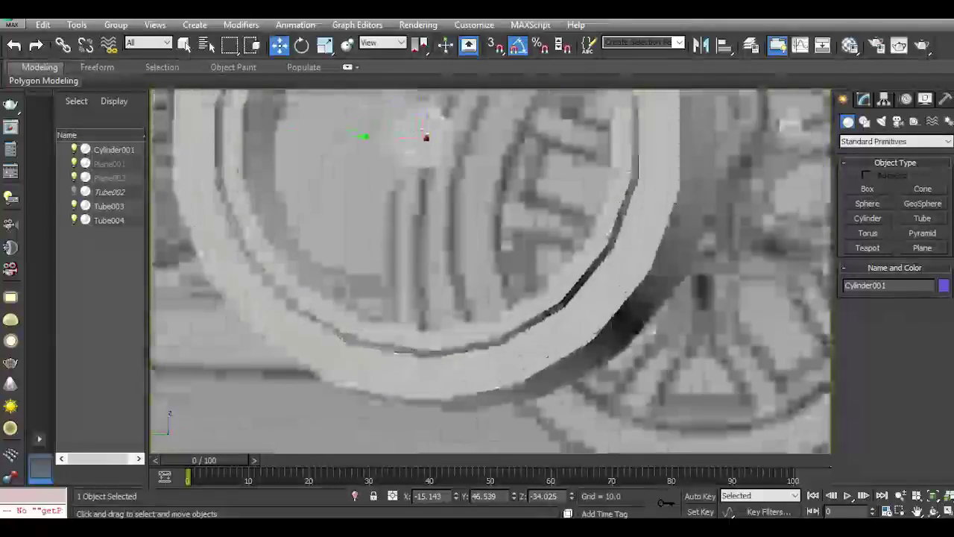
key(shift+z)
key(shift+z)
key(shift+z)
click(13, 44)
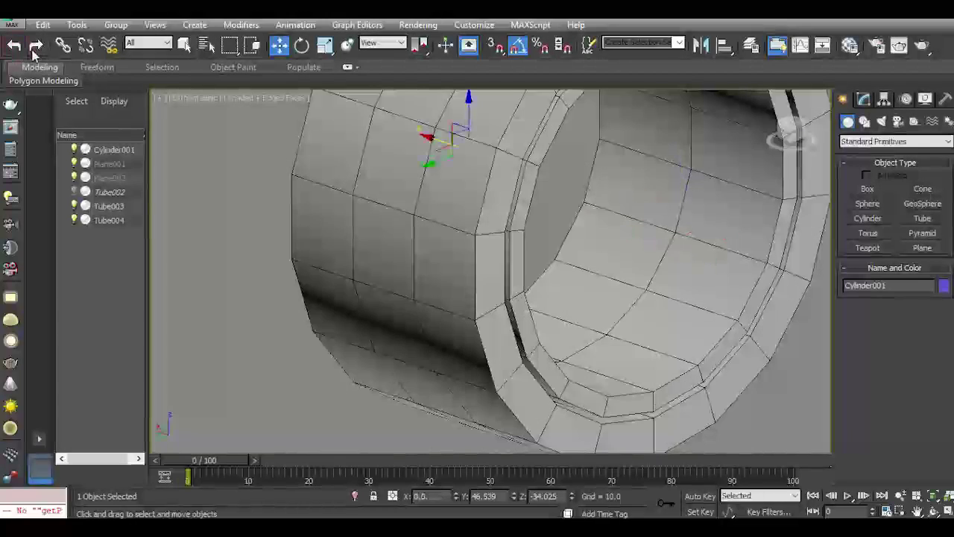
click(36, 45)
key(shift+y)
key(shift+y)
key(shift+y)
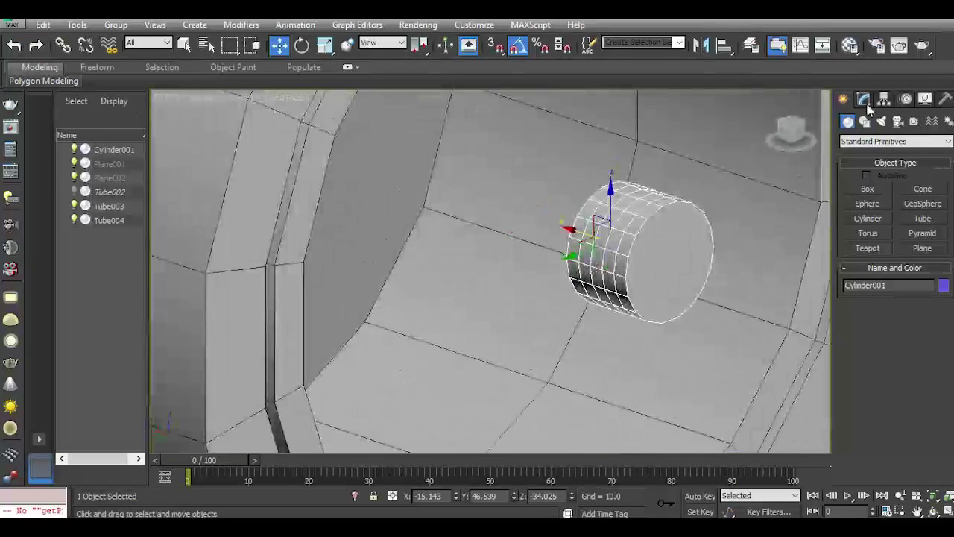
Set Cylinder001's Height Segments to 1.
click(864, 100)
click(945, 333)
click(945, 332)
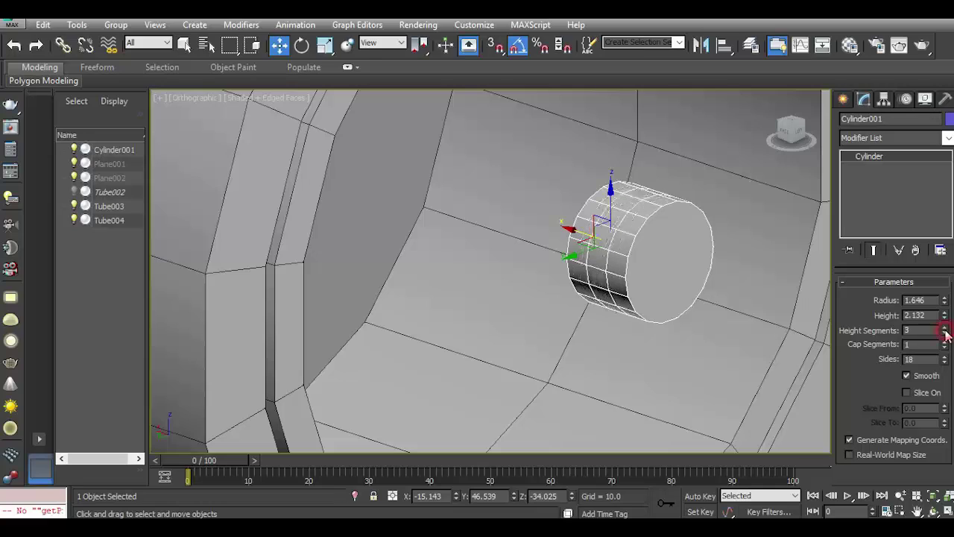
click(944, 332)
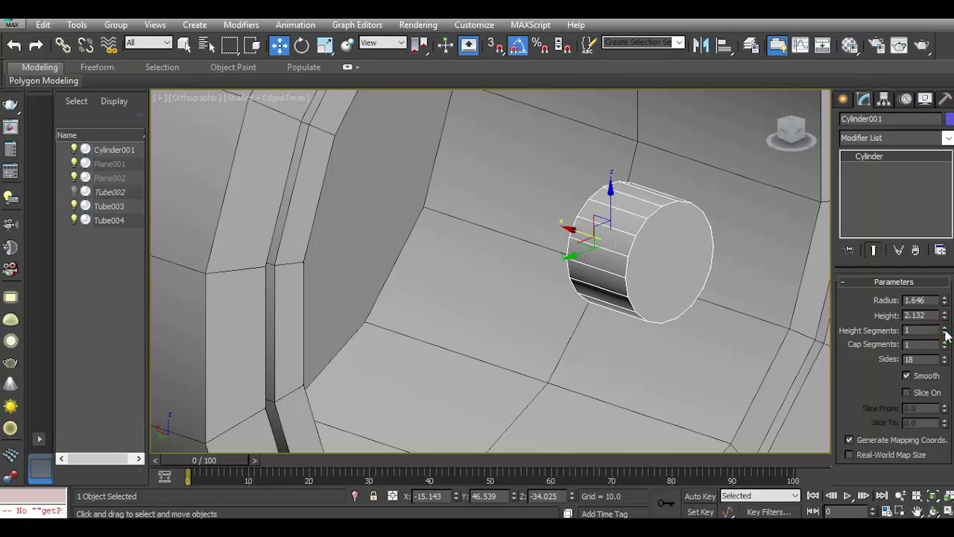
Draw a bent Line001 spline from the hub up to the inner rim along one spoke.
key(l)
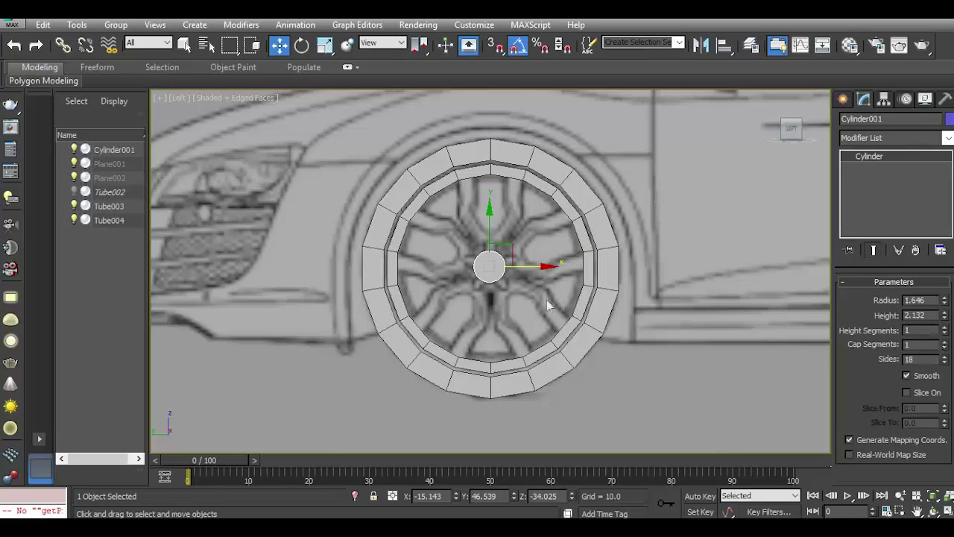
key(z)
click(842, 99)
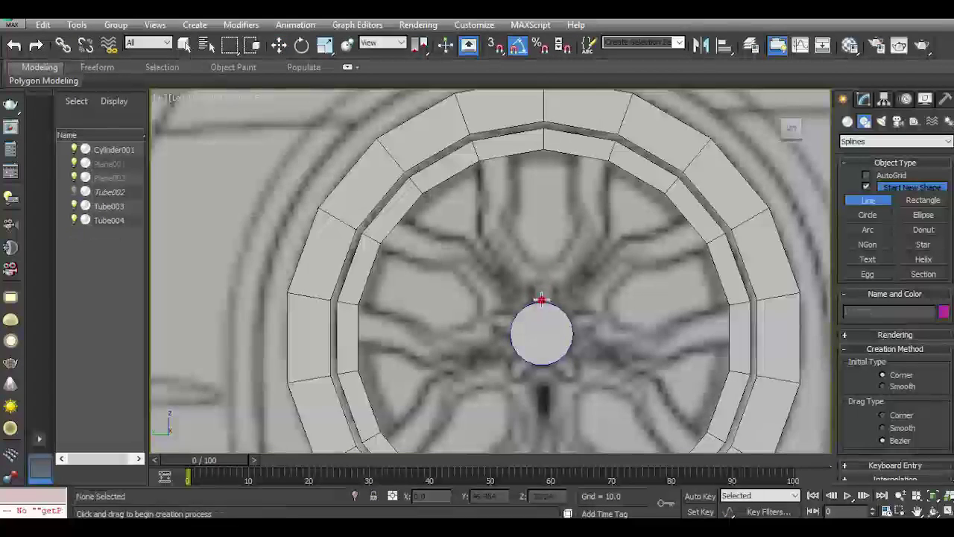
click(542, 299)
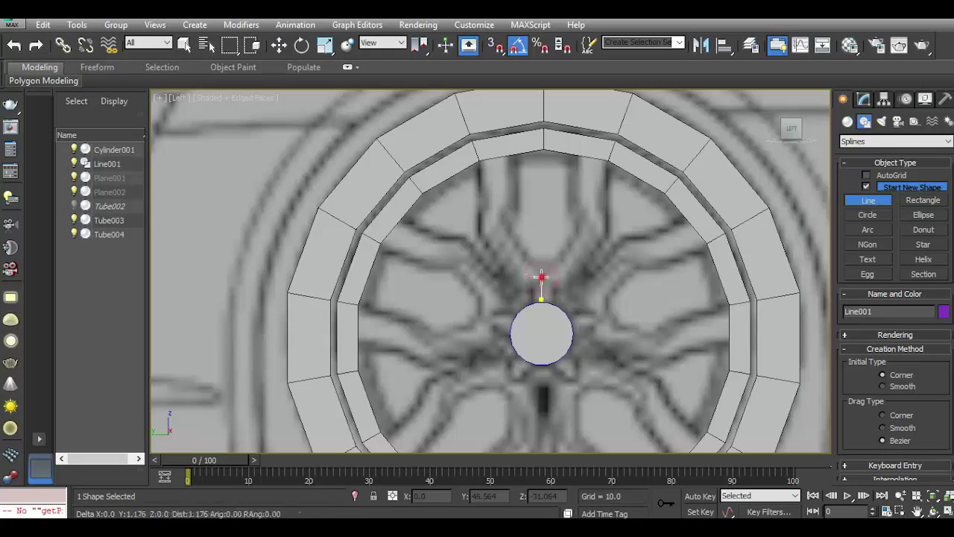
click(541, 277)
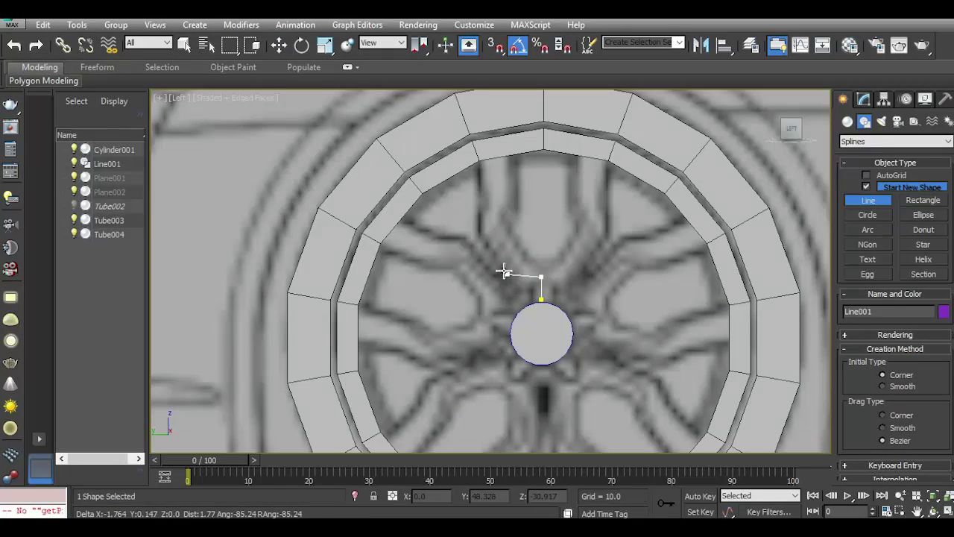
click(492, 224)
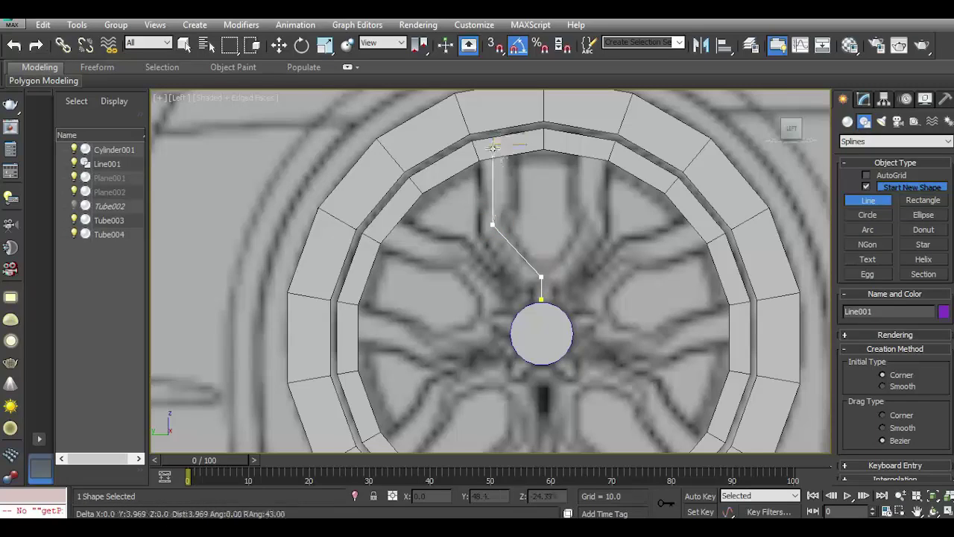
click(493, 159)
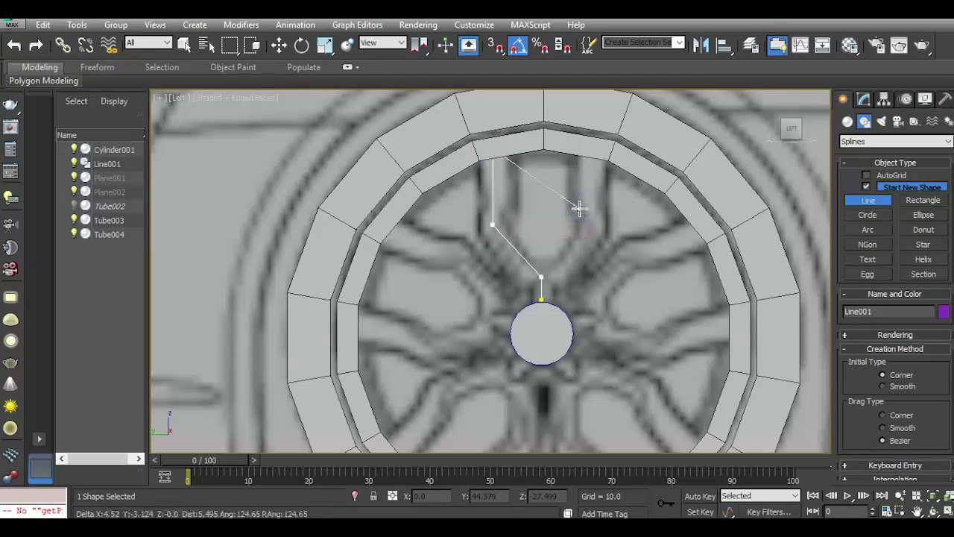
right_click(579, 209)
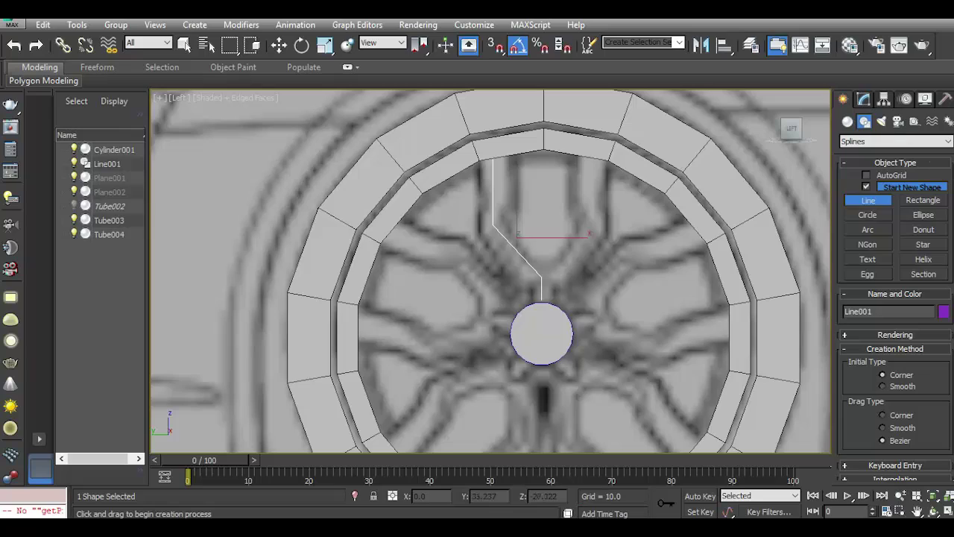
click(864, 99)
click(863, 279)
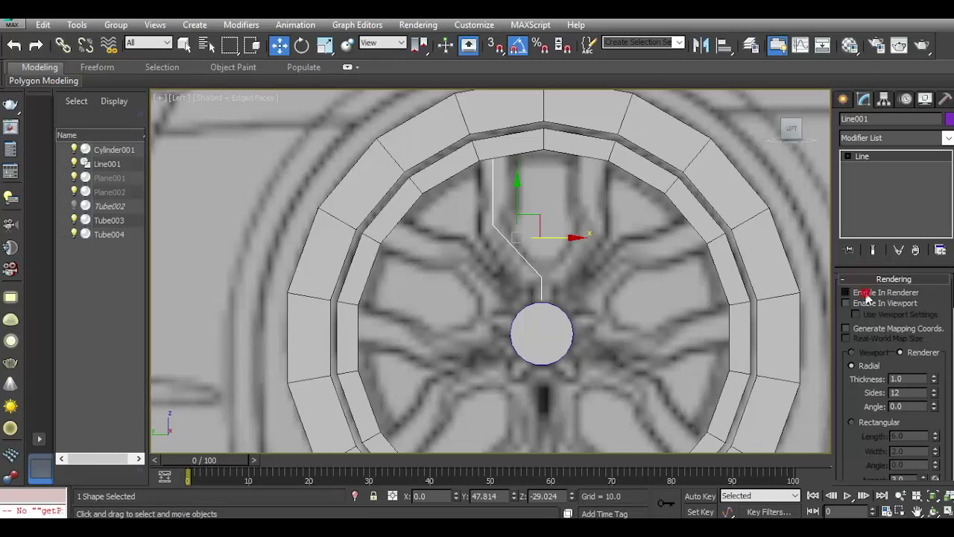
Make Line001 render in the viewport as a rectangular profile of length 6.0.
click(865, 292)
click(867, 303)
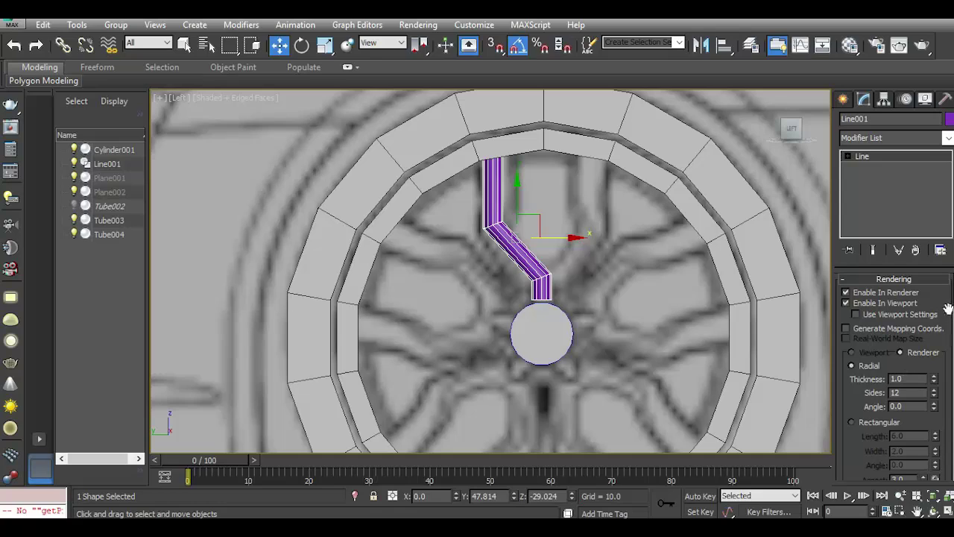
scroll(894, 373, down, 2)
scroll(894, 373, down, 3)
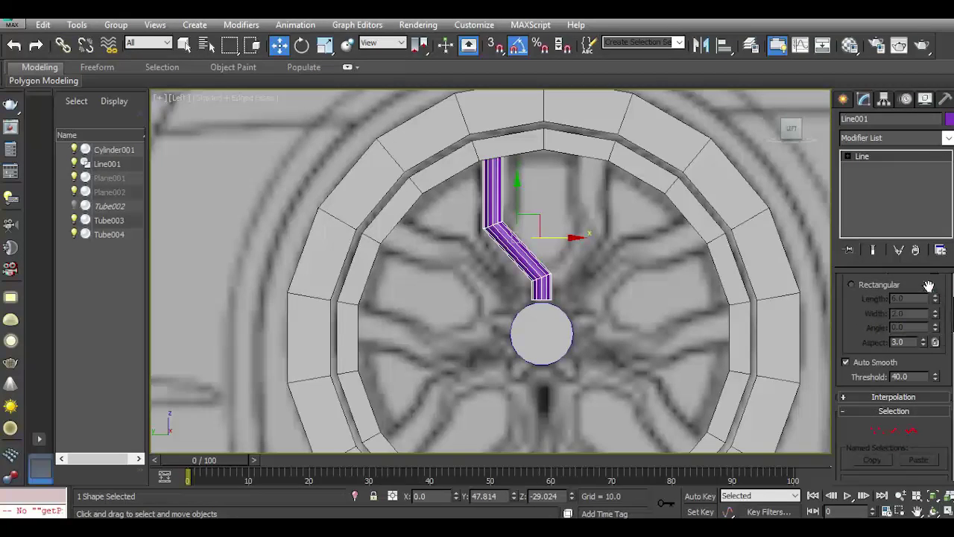
scroll(929, 286, up, 2)
click(853, 353)
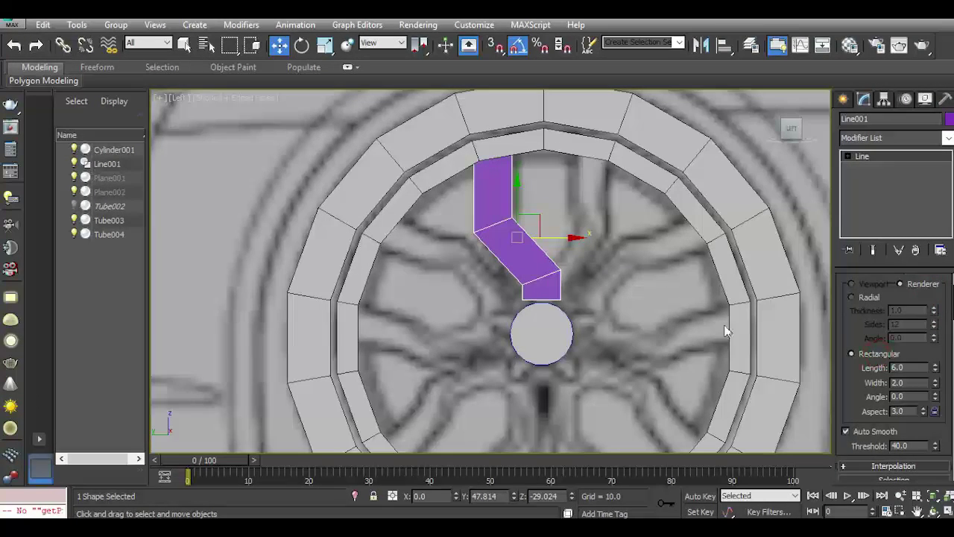
middle_drag(728, 331, 733, 390)
drag(937, 371, 936, 368)
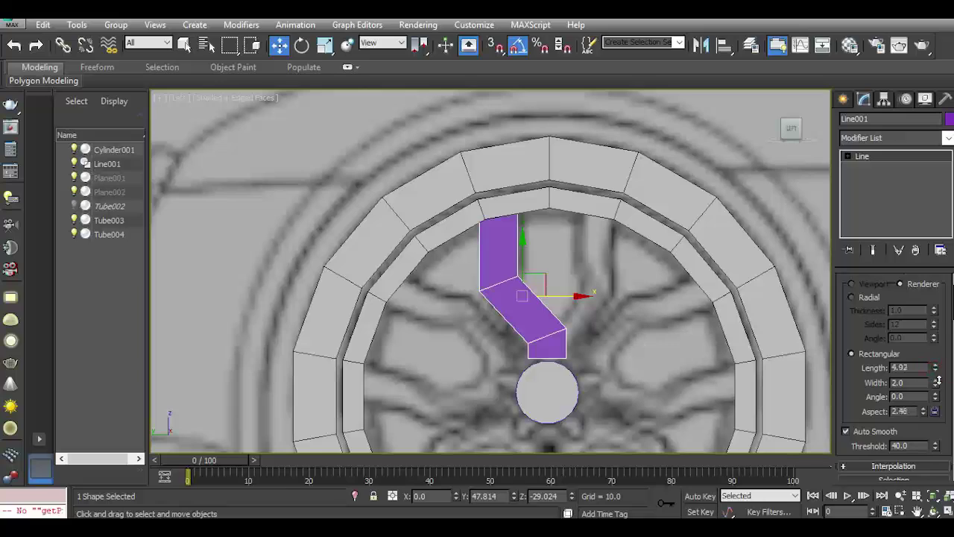
click(14, 45)
Narrow the spoke to width 1.4 and assign it the grey 08 - Default material.
drag(939, 388, 937, 411)
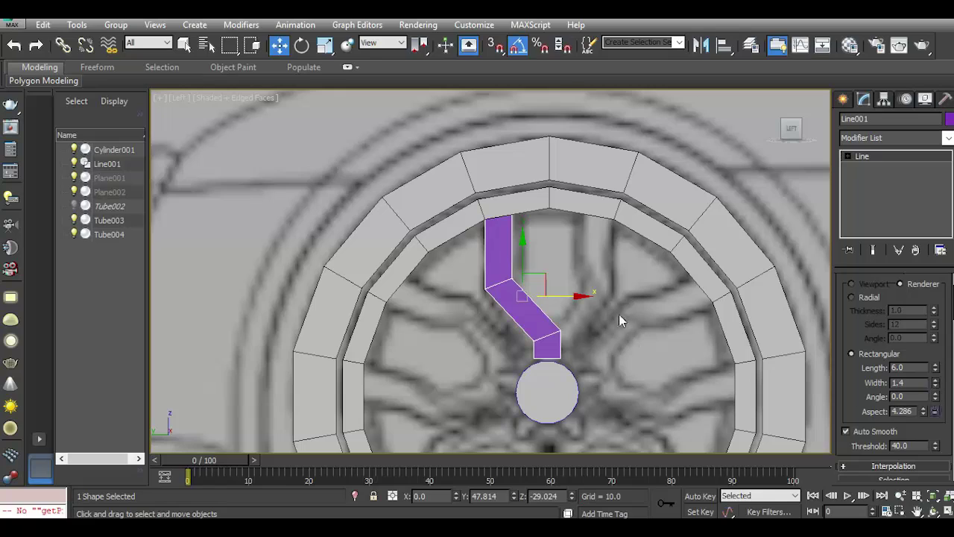
drag(557, 299, 554, 300)
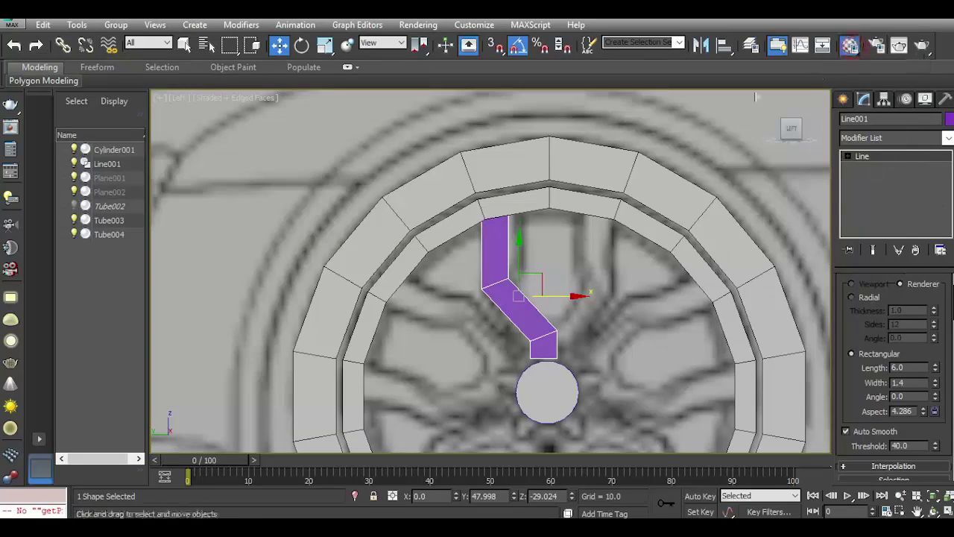
click(850, 44)
click(709, 319)
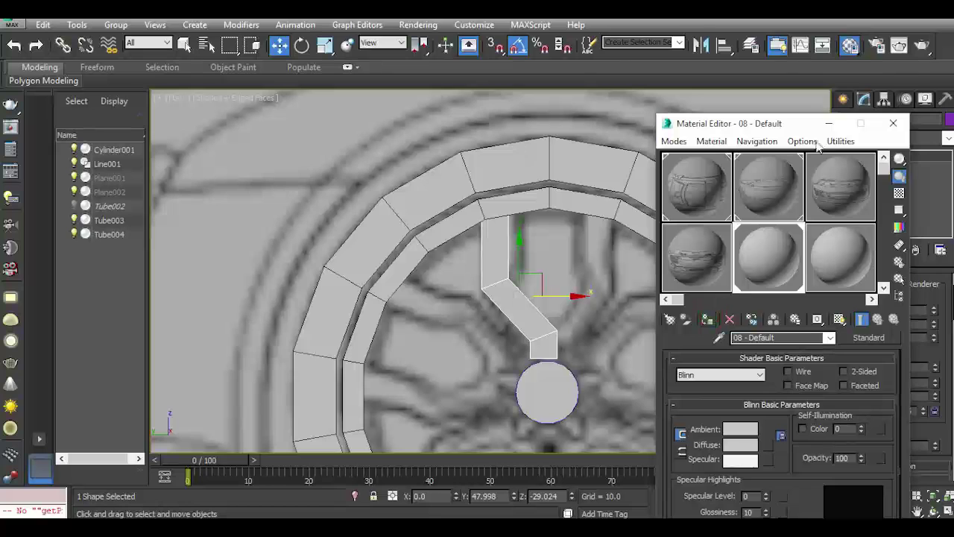
Slide the spoke along X so it sits within the wheel.
click(893, 123)
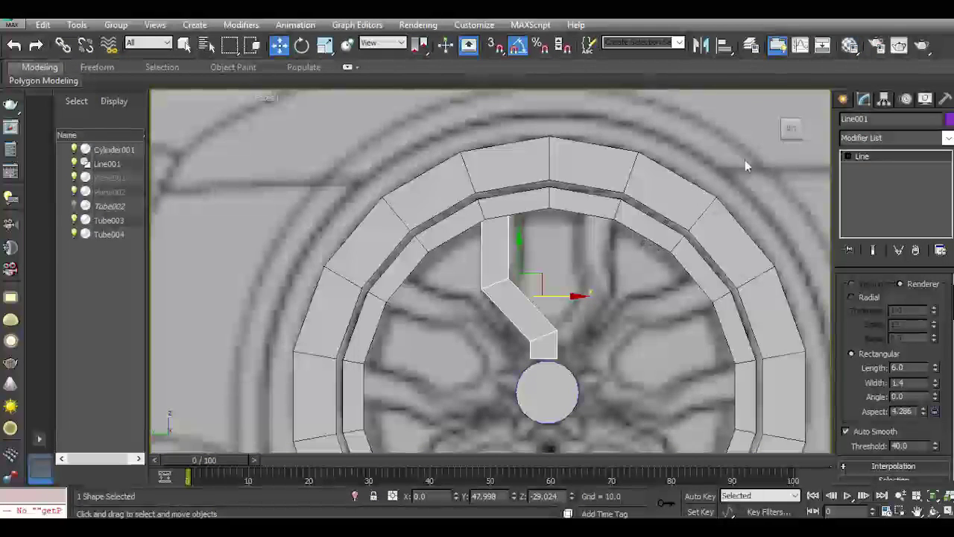
alt+middle_drag(746, 166, 700, 179)
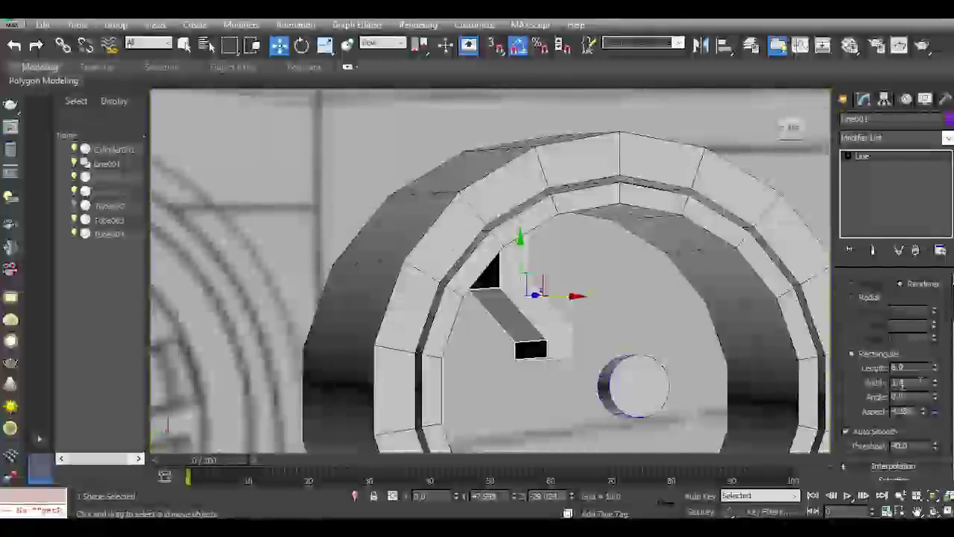
drag(933, 368, 941, 414)
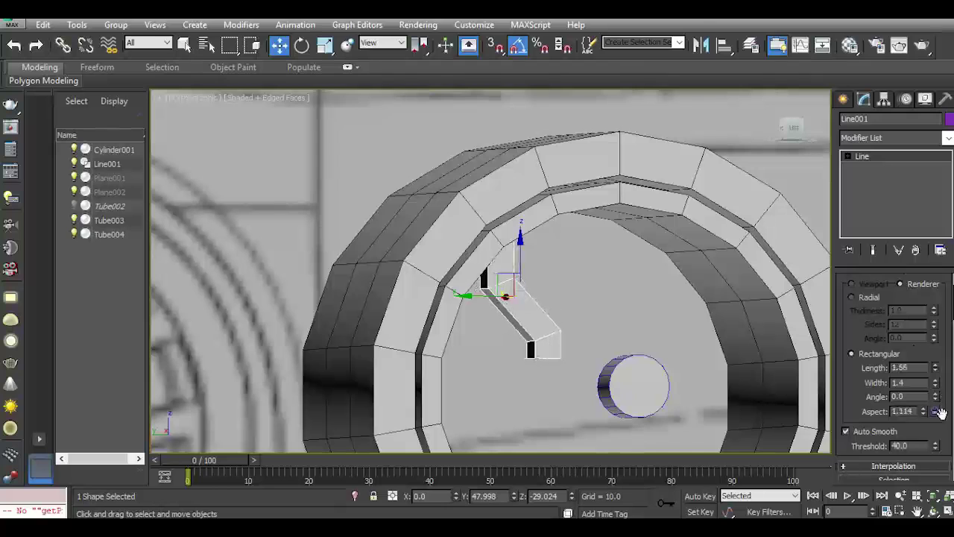
click(794, 131)
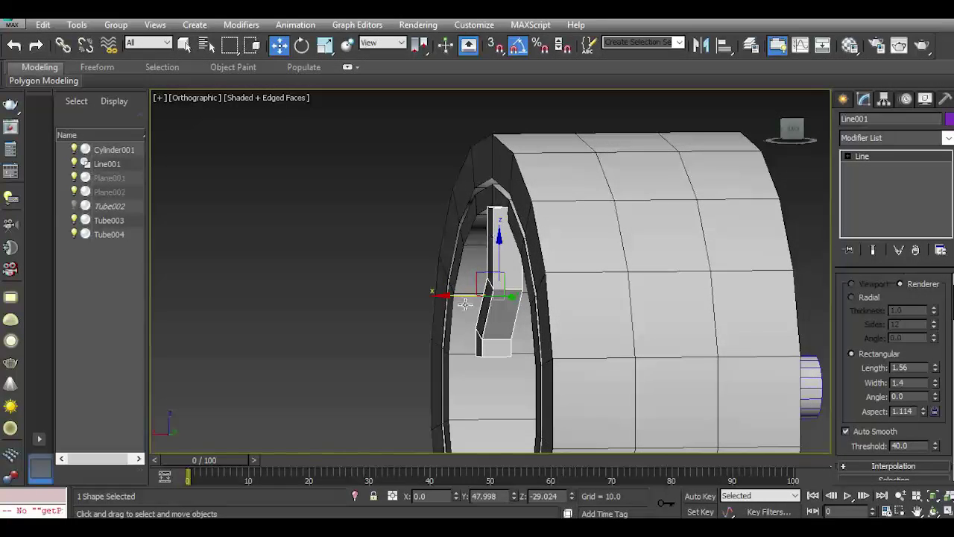
drag(457, 297, 766, 292)
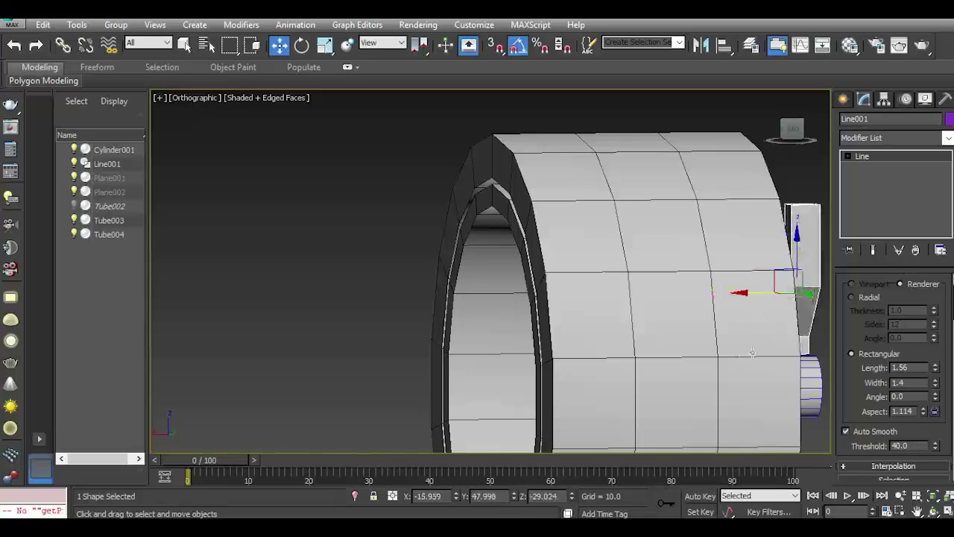
mouse_move(704, 355)
middle_down()
mouse_move(493, 348)
mouse_move(583, 340)
middle_up()
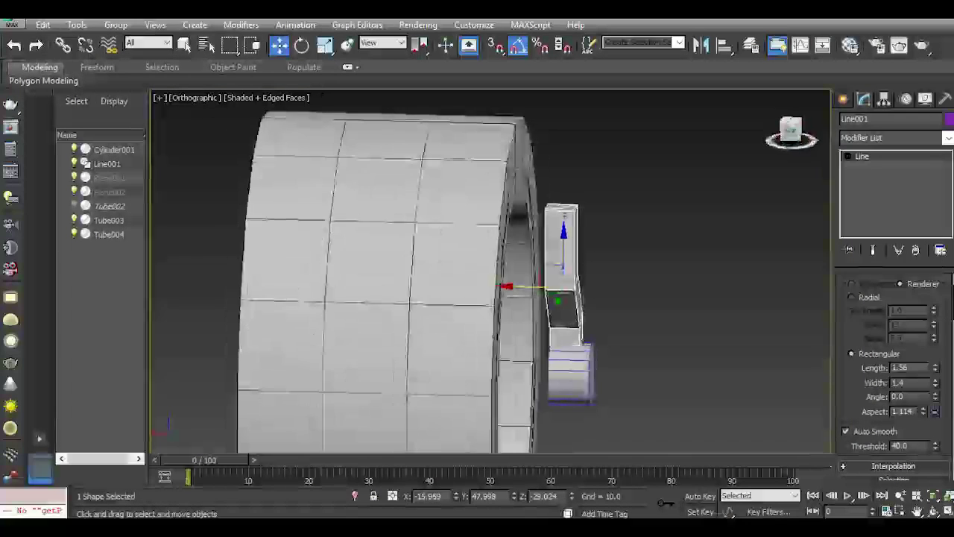
scroll(584, 340, up, 3)
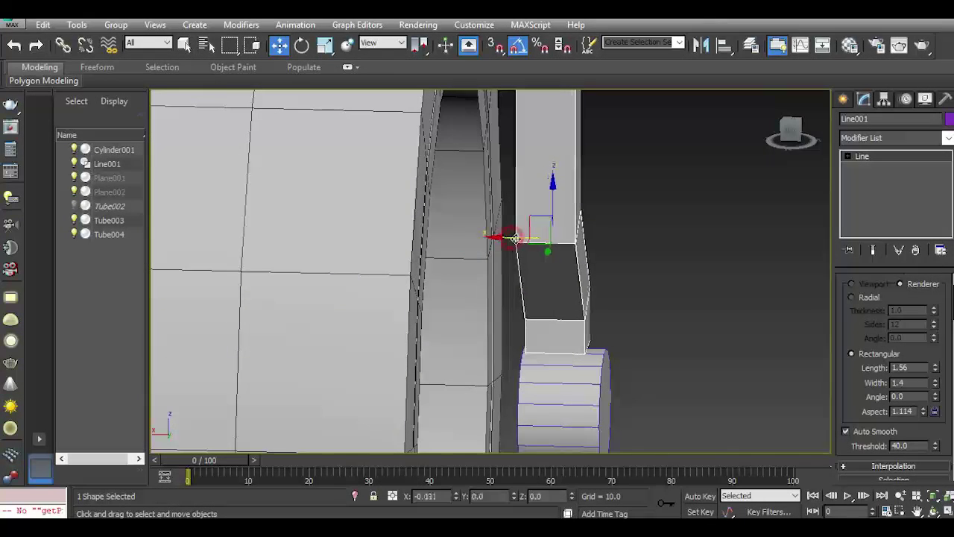
drag(513, 238, 521, 238)
Set the spoke's rectangular profile to length 1.217 and width 1.022.
drag(936, 366, 943, 384)
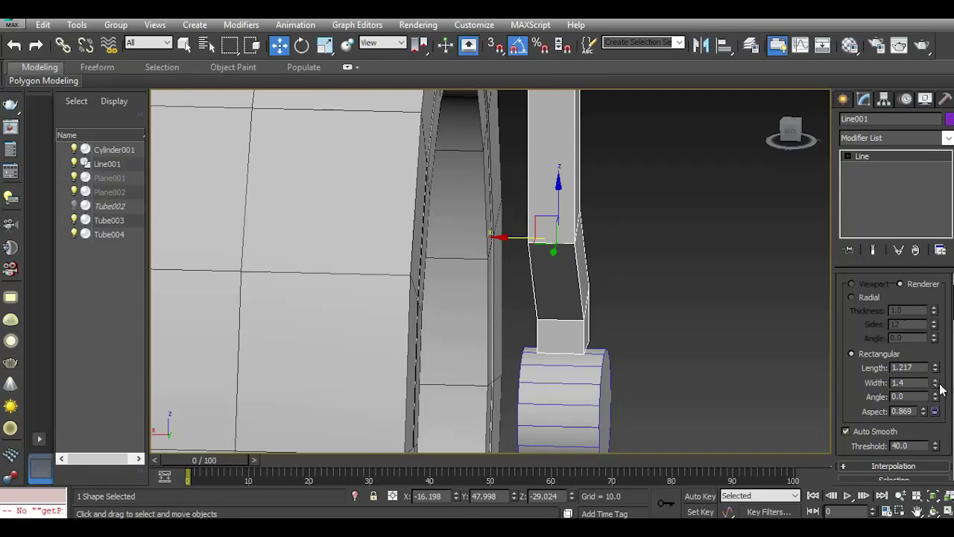
drag(938, 382, 937, 403)
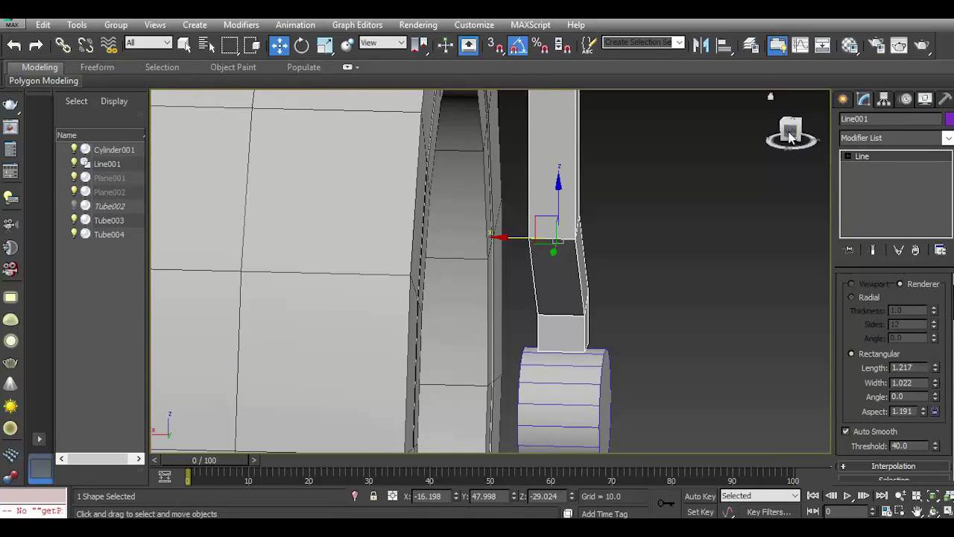
drag(792, 131, 792, 143)
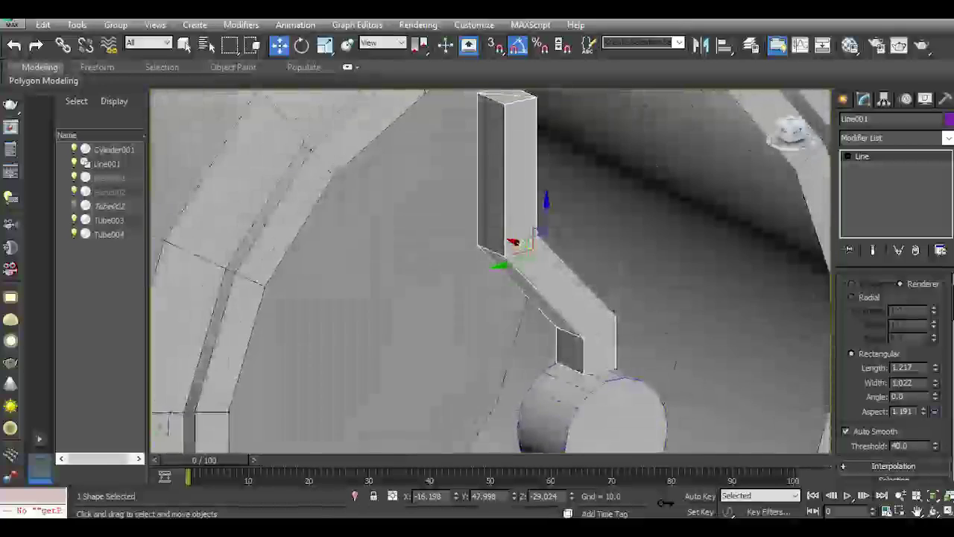
click(792, 143)
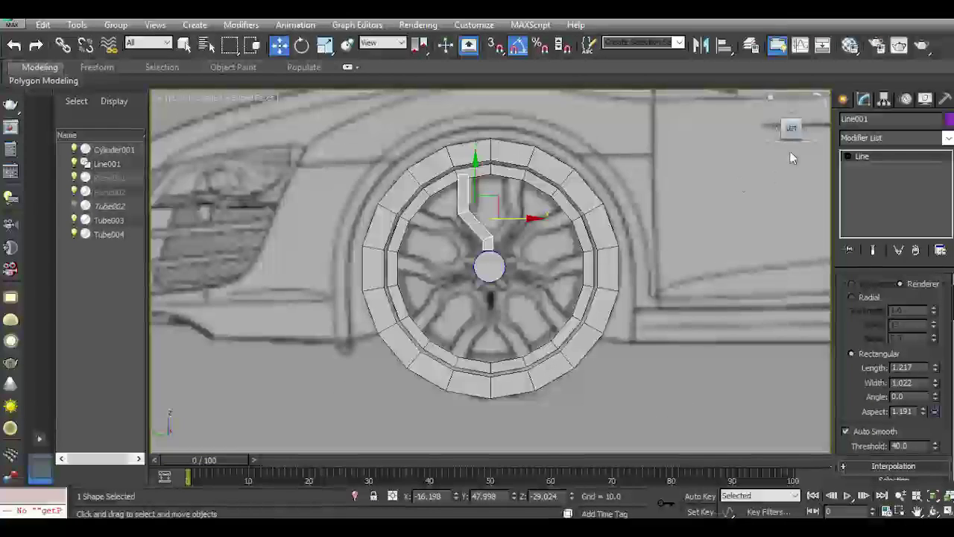
scroll(486, 221, up, 4)
scroll(486, 221, up, 2)
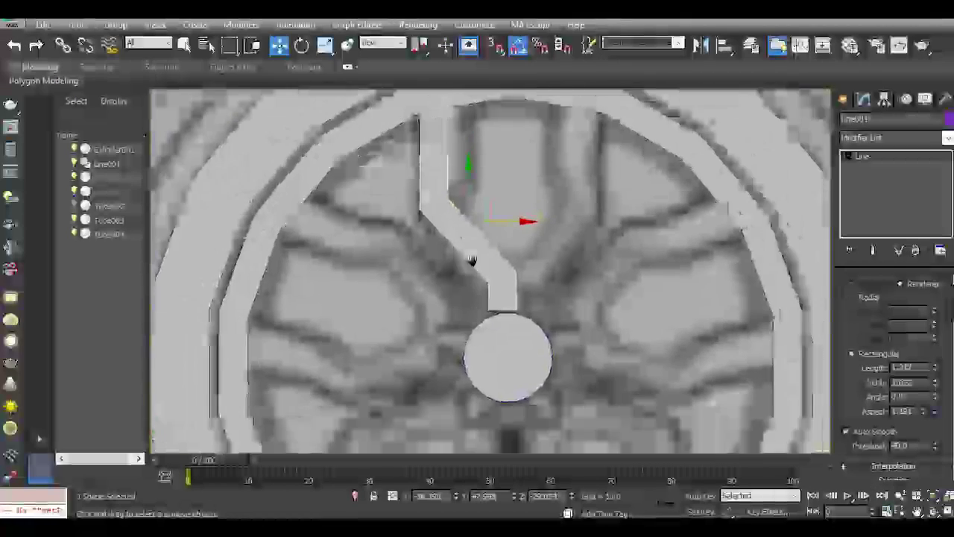
middle_drag(472, 260, 473, 286)
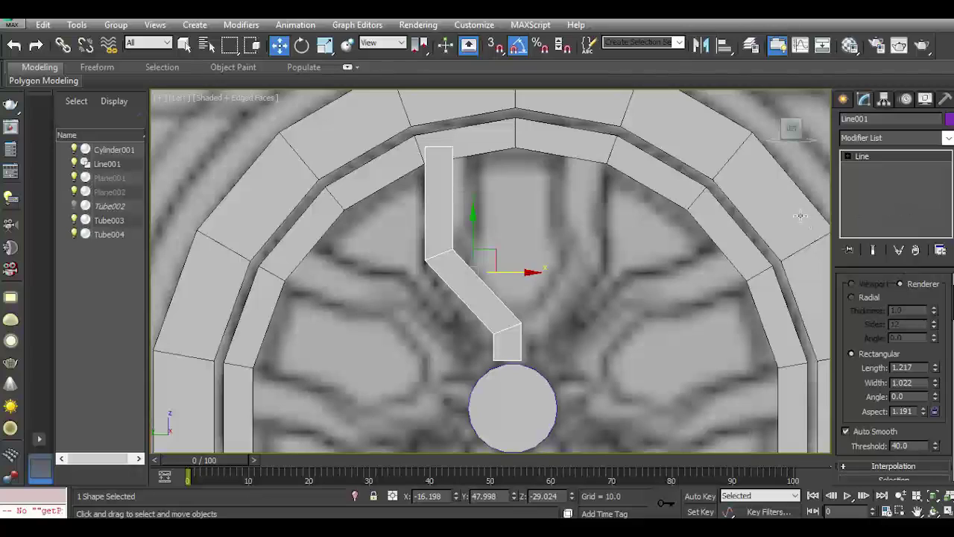
right_click(877, 190)
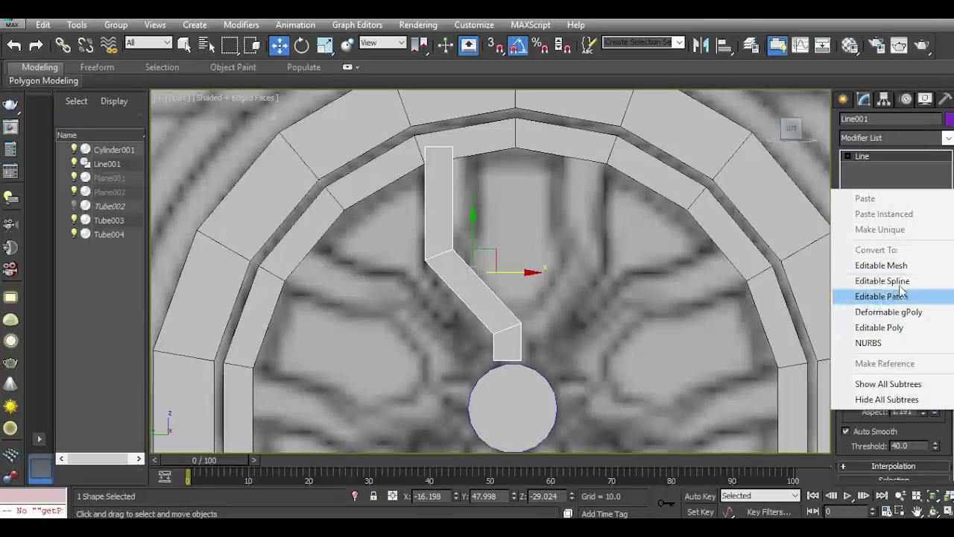
Convert the spoke to Editable Poly and select its lengthwise edge ring.
click(903, 326)
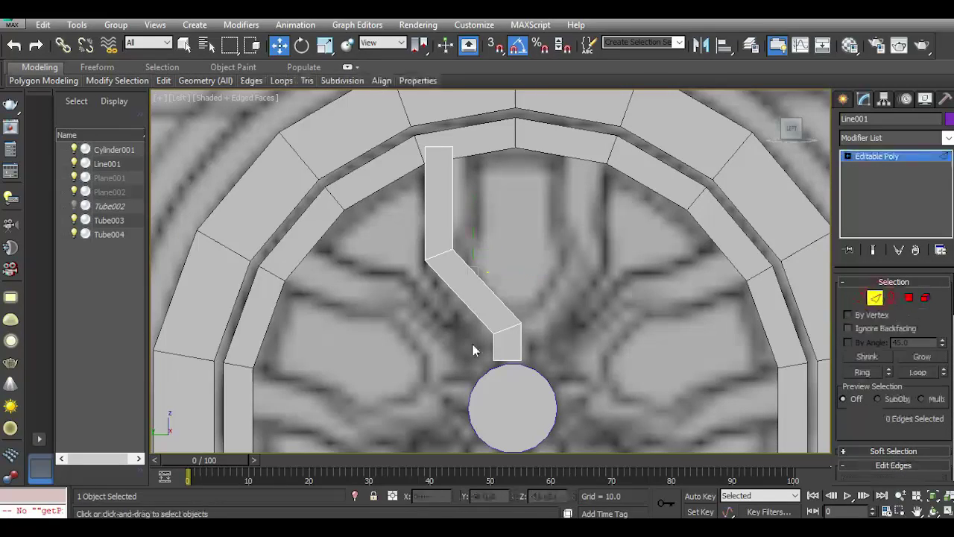
click(876, 298)
double_click(488, 288)
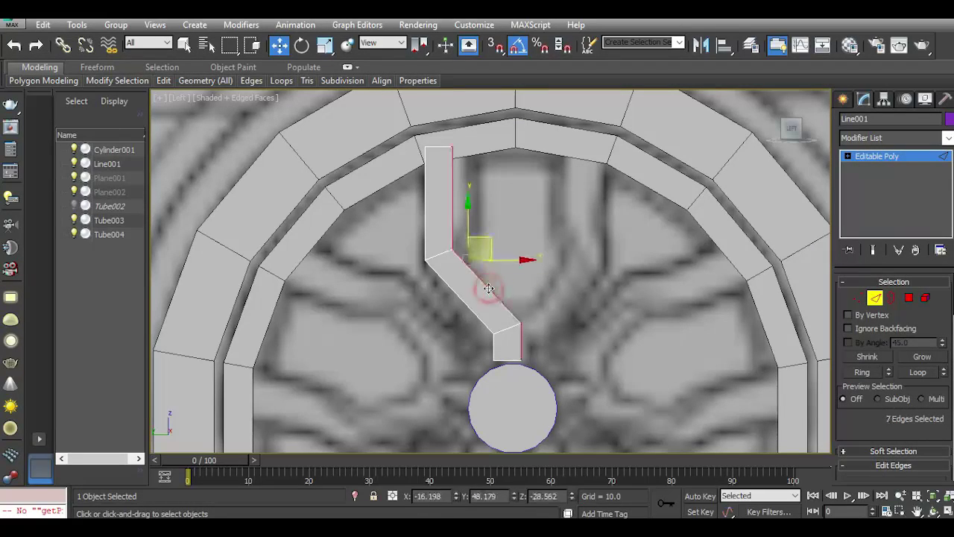
click(857, 371)
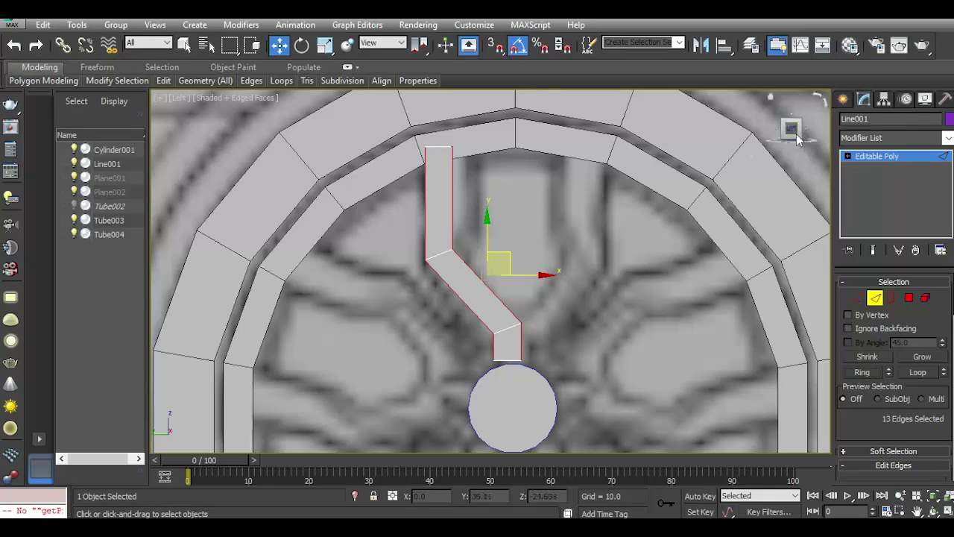
drag(797, 140, 900, 402)
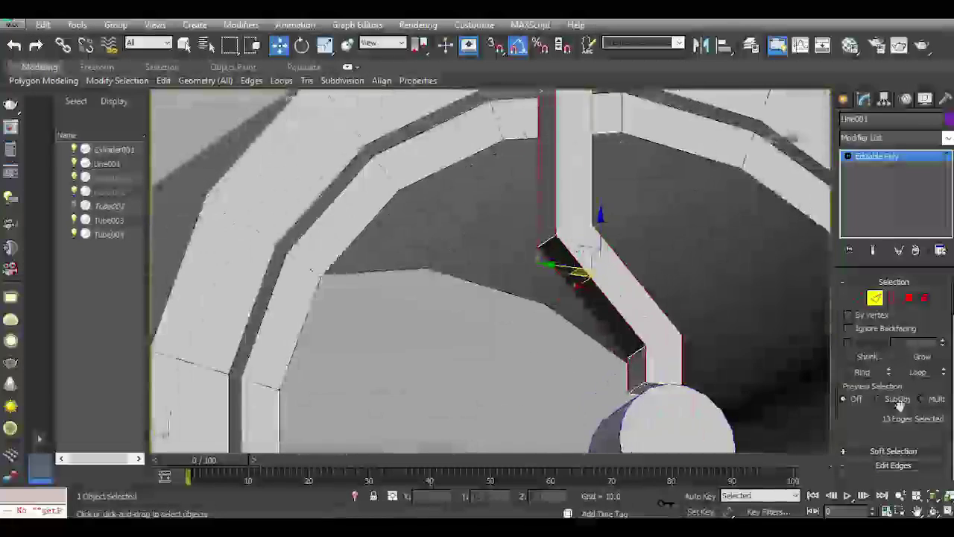
scroll(899, 424, down, 3)
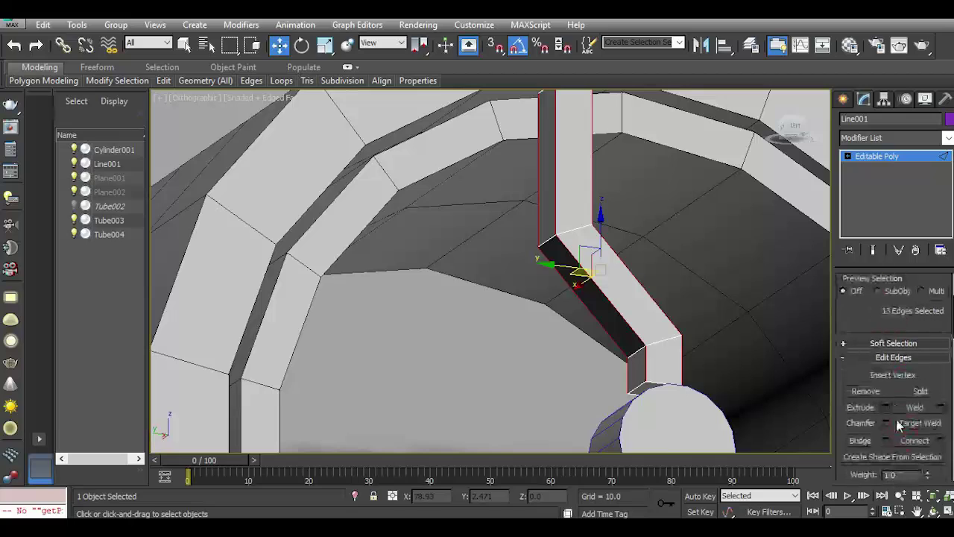
Chamfer the selected spoke edges by about 0.734 with Smooth turned off.
click(886, 423)
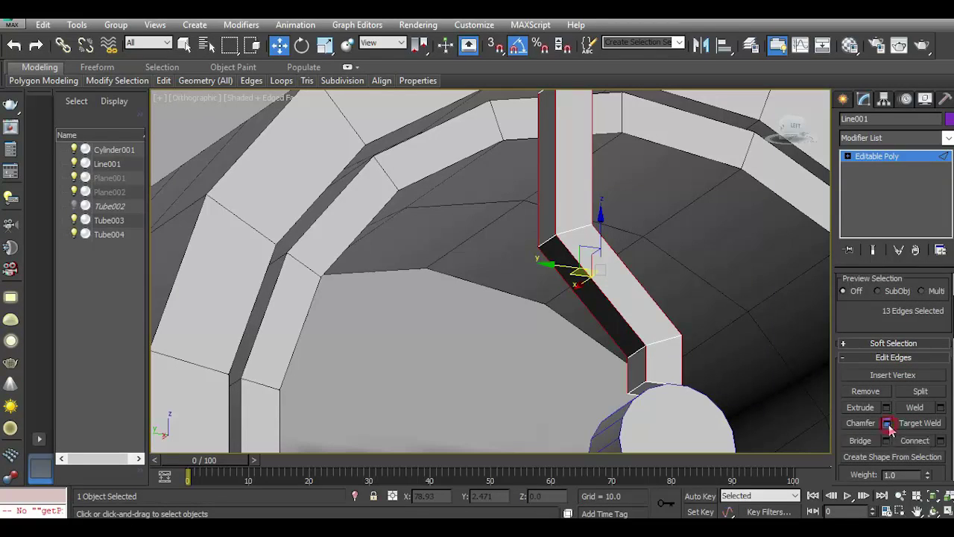
alt+middle_drag(535, 312, 572, 317)
scroll(572, 317, up, 3)
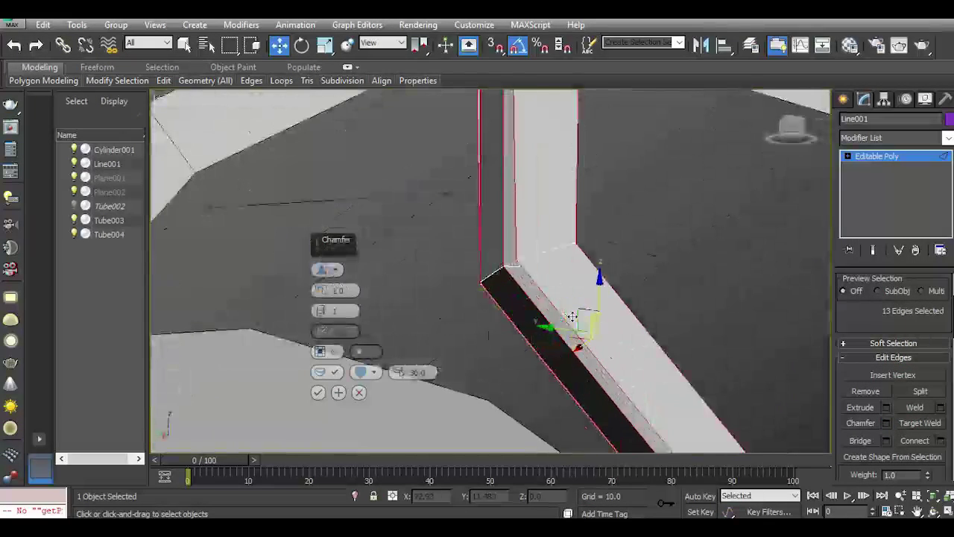
click(326, 378)
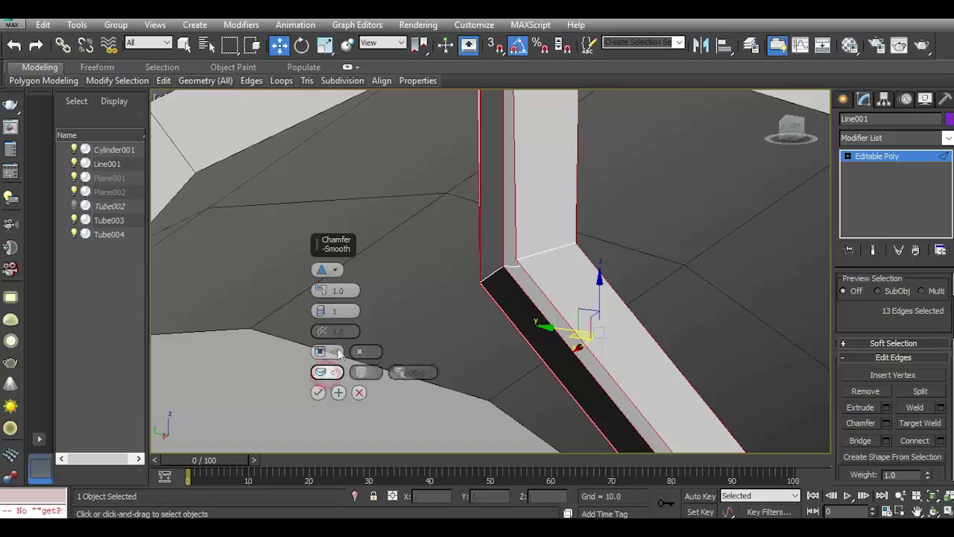
mouse_move(322, 290)
mouse_down()
mouse_move(358, 358)
mouse_move(348, 378)
mouse_up()
click(319, 392)
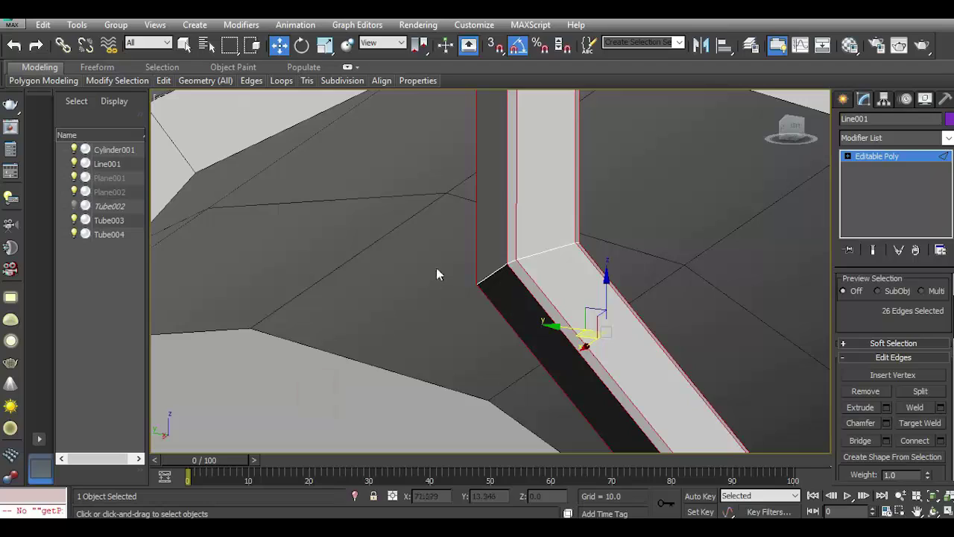
scroll(438, 274, down, 3)
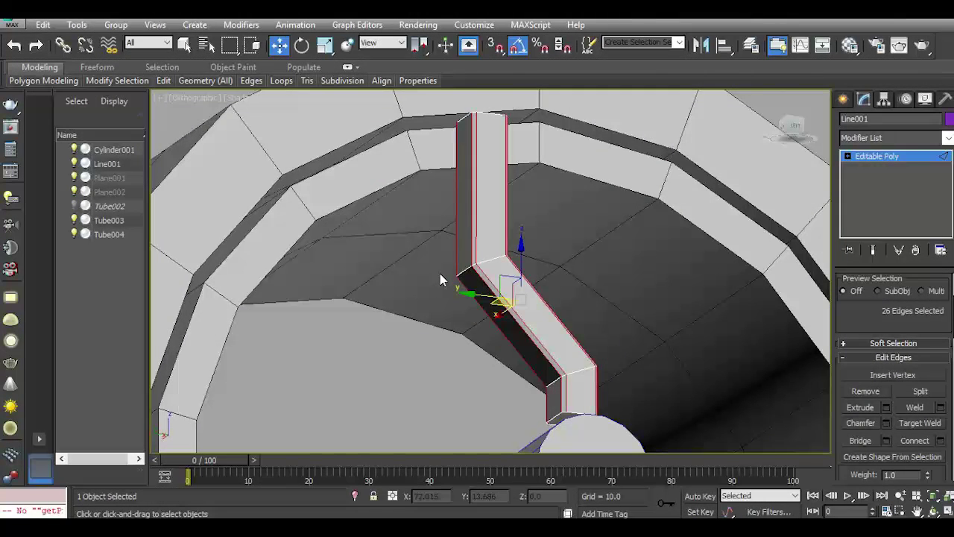
key(f)
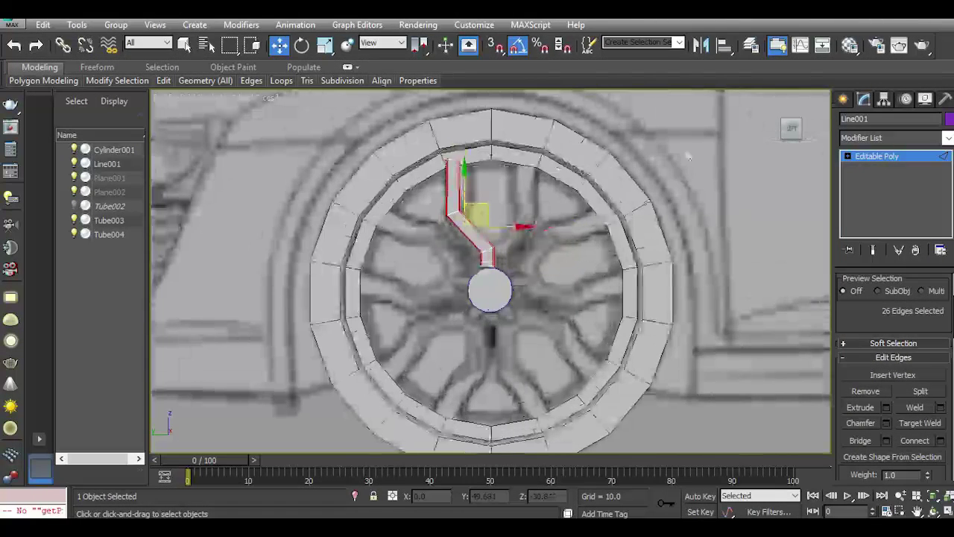
key(2)
scroll(488, 202, up, 2)
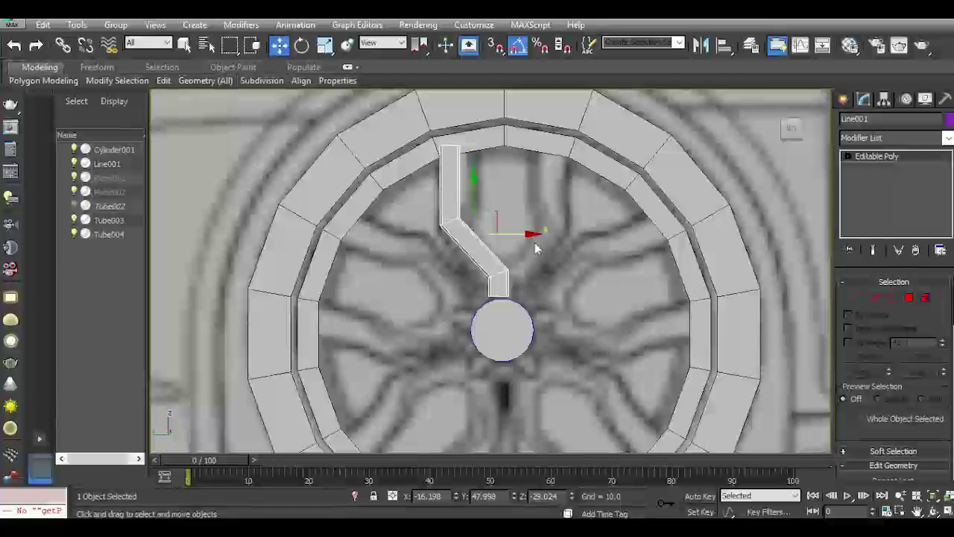
Add a Symmetry modifier to the spoke and try the Y and Z mirror axes.
click(949, 138)
scroll(887, 314, down, 5)
scroll(887, 336, down, 5)
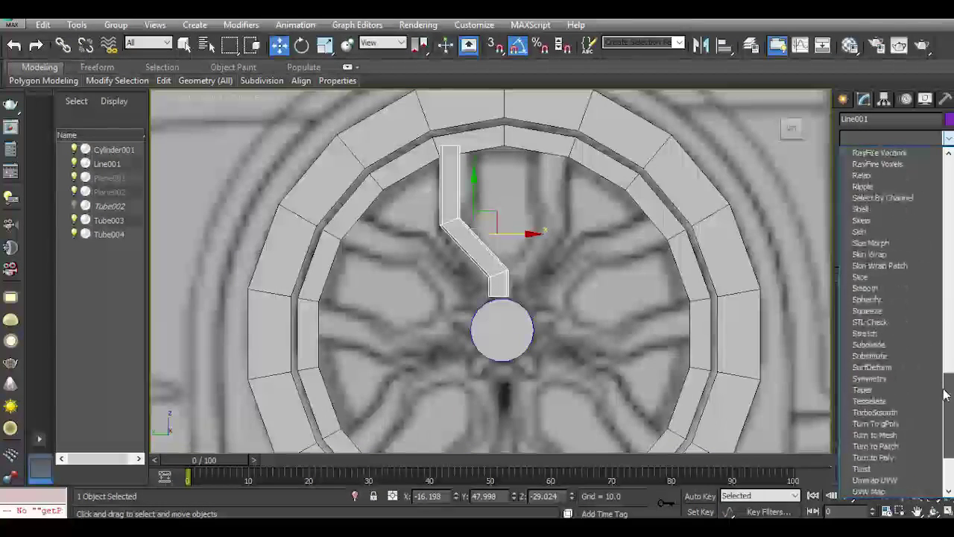
scroll(887, 367, down, 3)
click(886, 355)
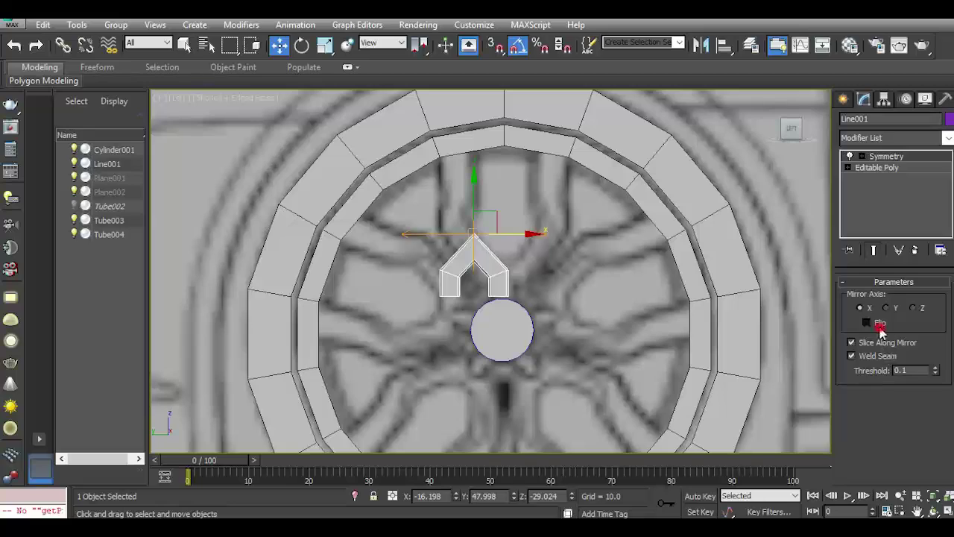
click(880, 326)
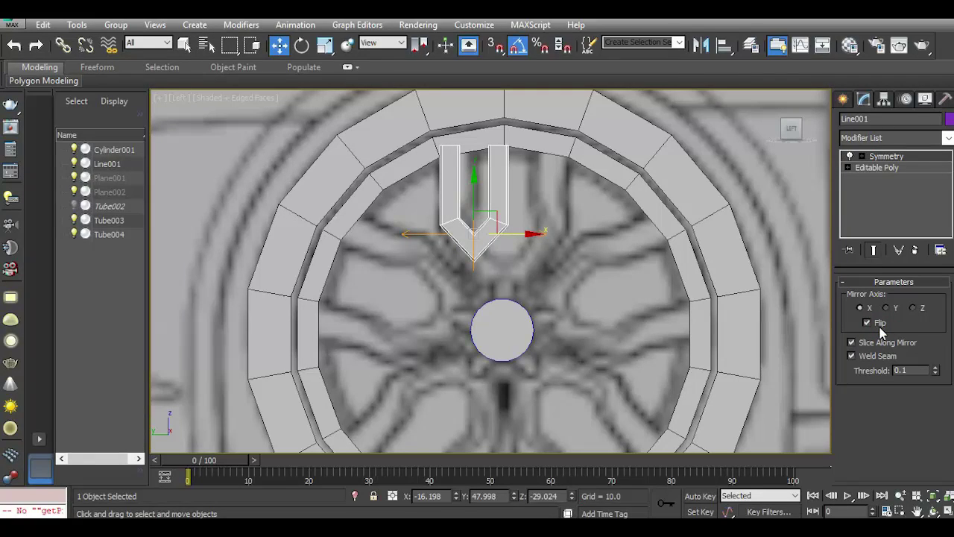
click(880, 328)
click(886, 307)
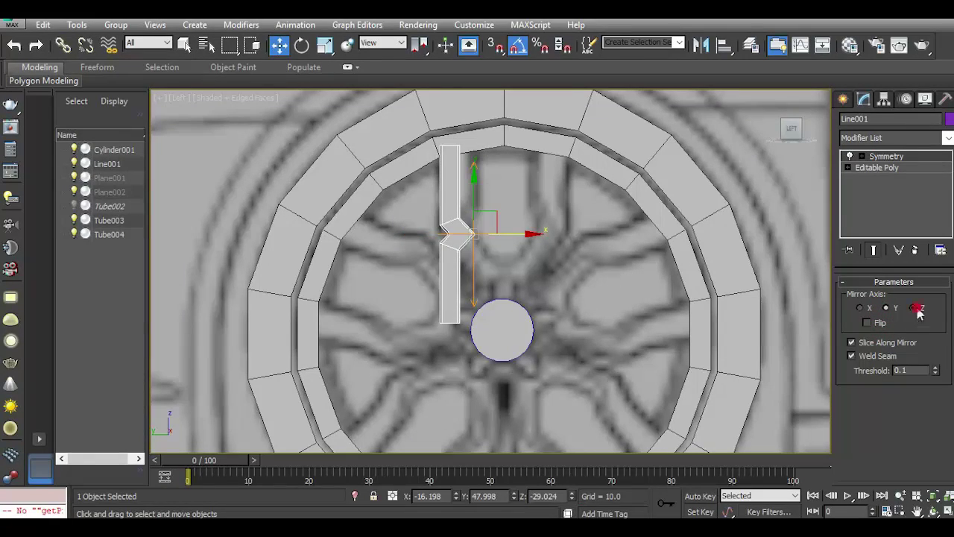
click(916, 308)
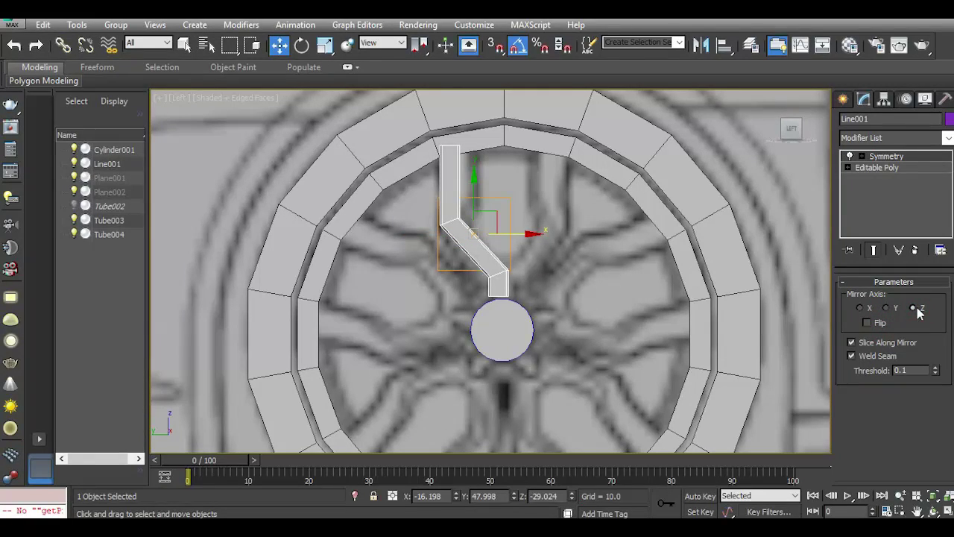
Mirror across the X axis with Flip and shift the mirror plane into a Y shape.
click(886, 156)
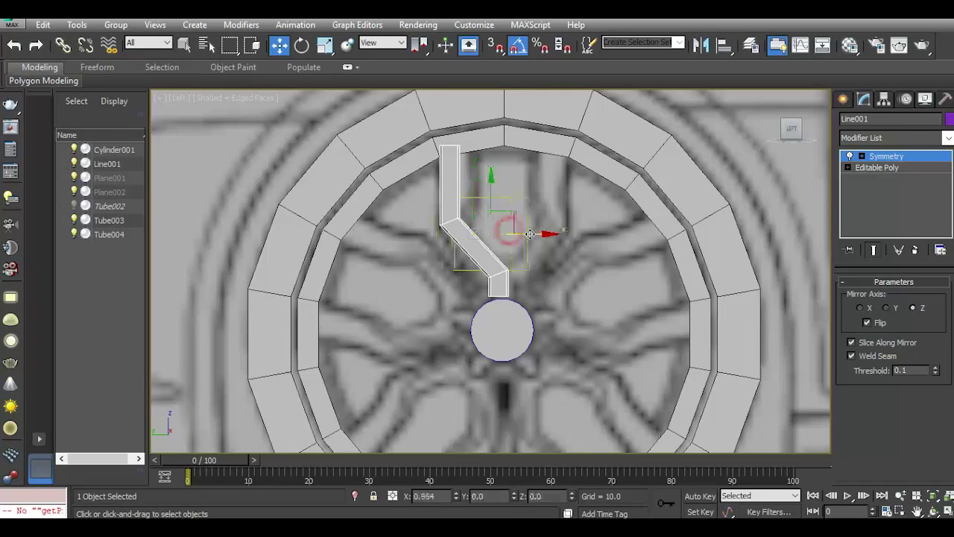
drag(505, 230, 552, 234)
click(12, 43)
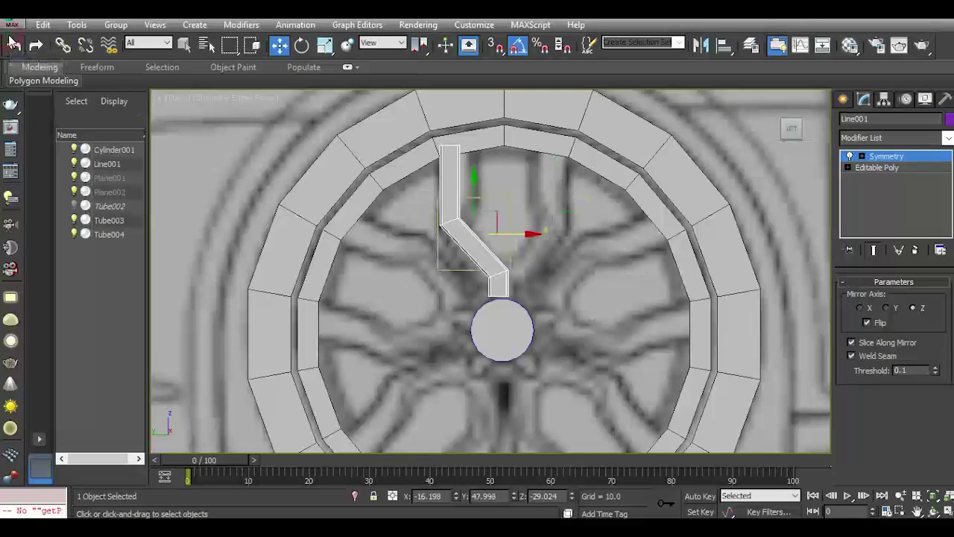
click(862, 308)
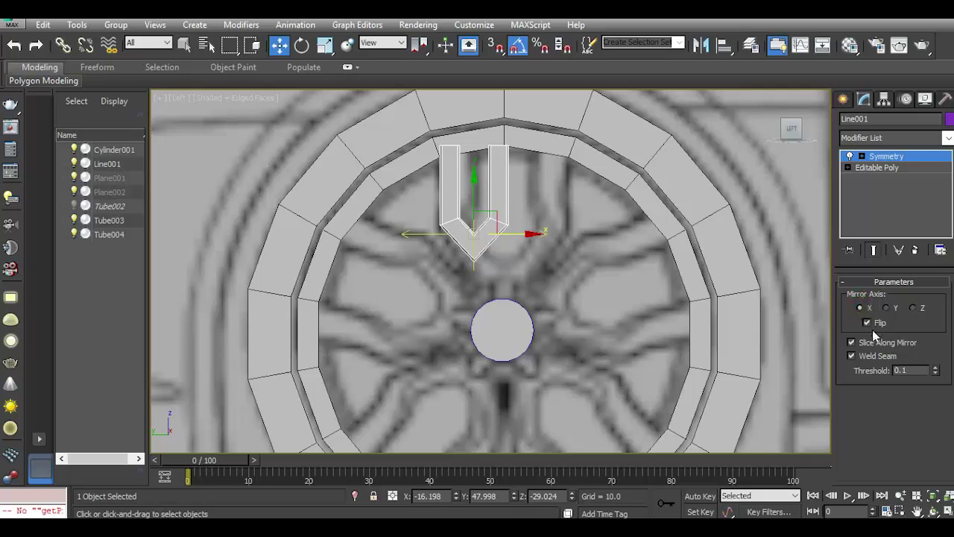
click(868, 325)
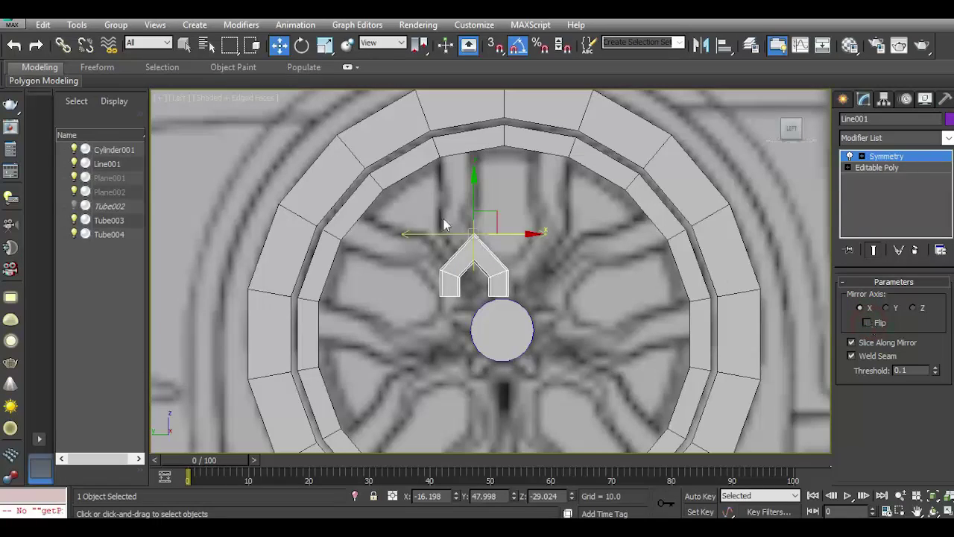
drag(527, 237, 553, 237)
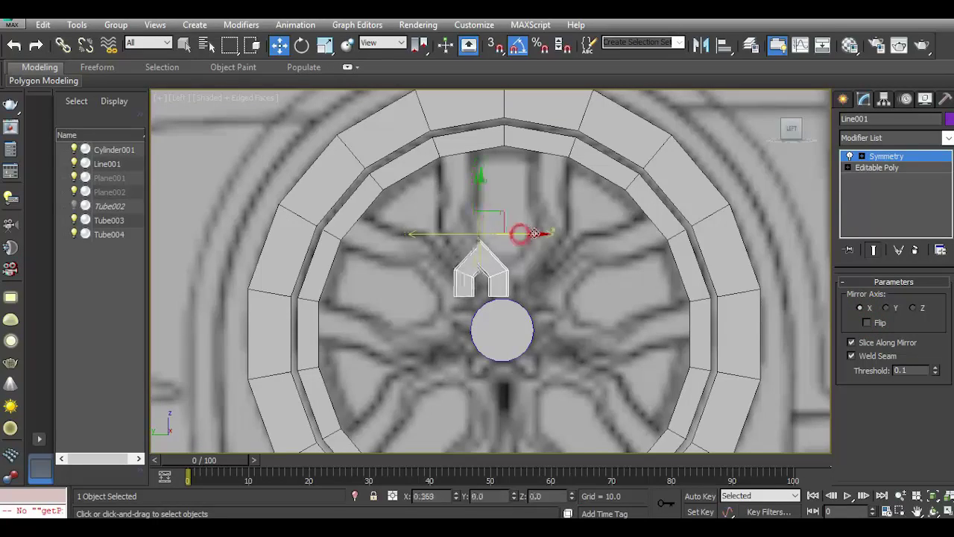
click(880, 324)
drag(531, 237, 537, 235)
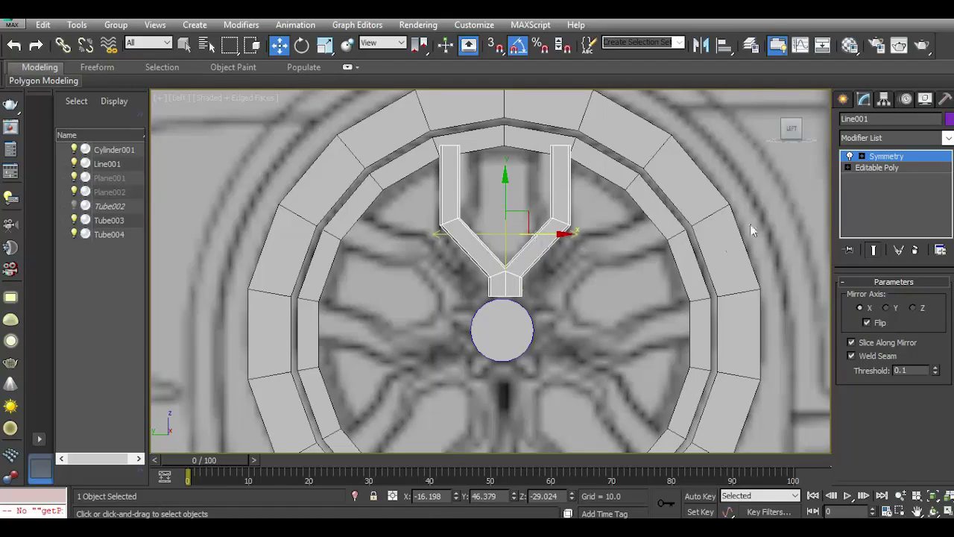
Fine-tune the mirror plane and collapse the stack into the Editable Poly.
click(876, 155)
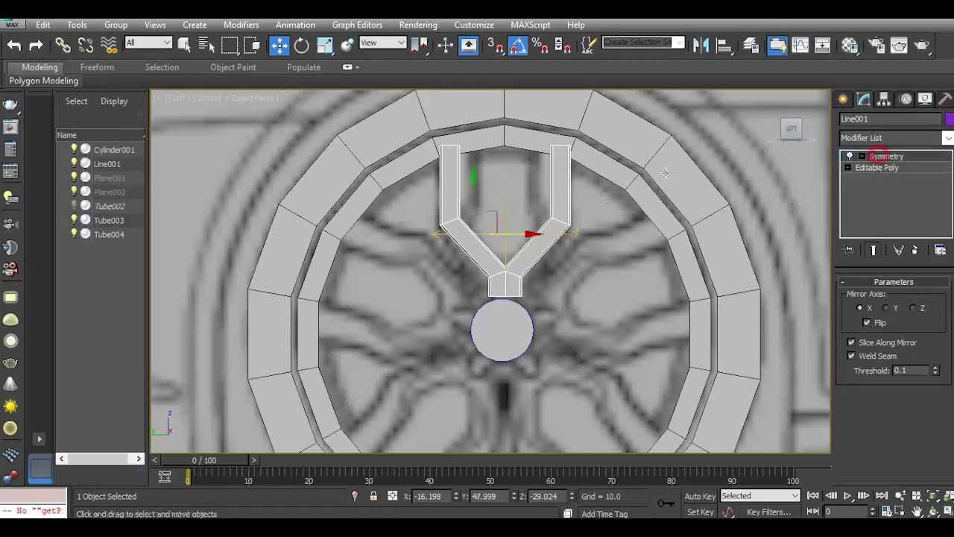
drag(516, 236, 515, 235)
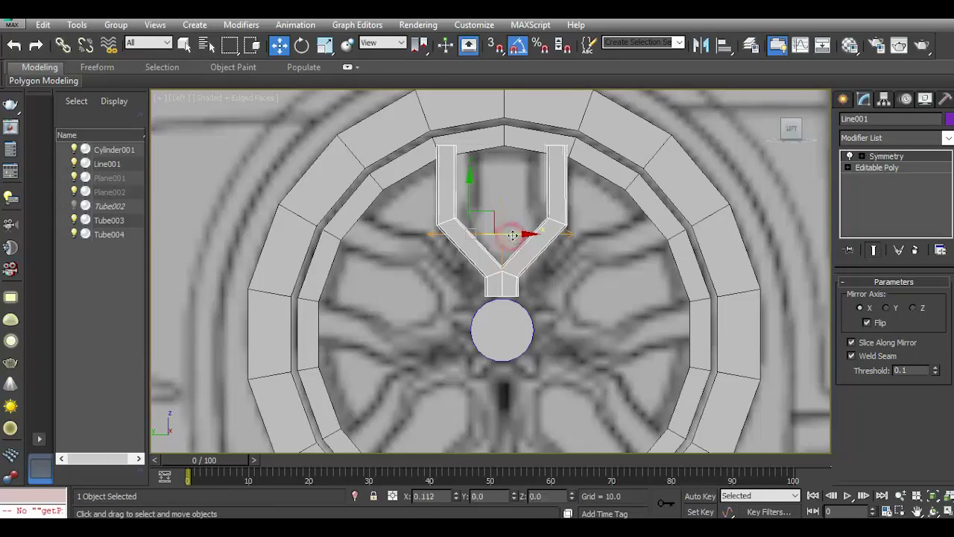
right_click(881, 173)
click(872, 309)
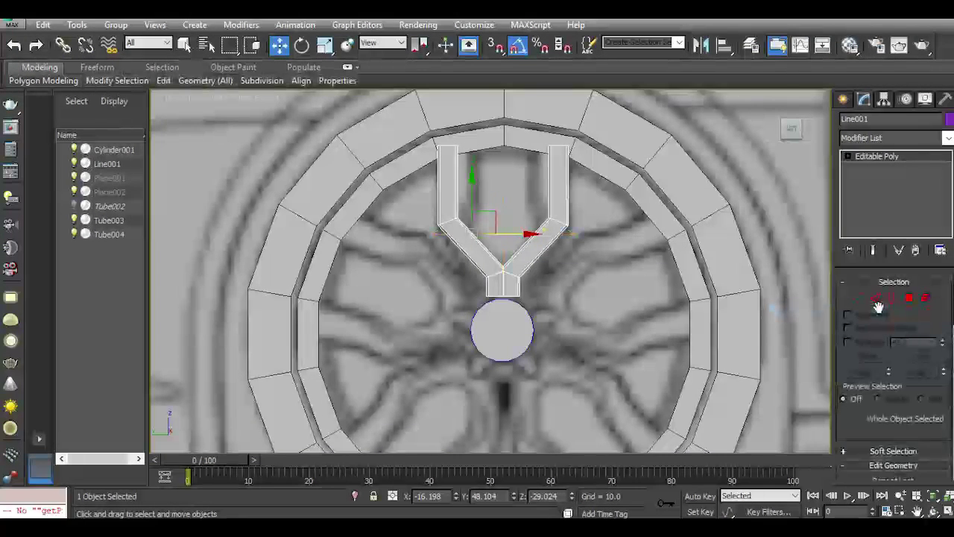
Drag the Y spoke's bottom vertices down along Y to meet the hub cylinder.
click(858, 297)
scroll(454, 278, up, 2)
scroll(477, 287, up, 2)
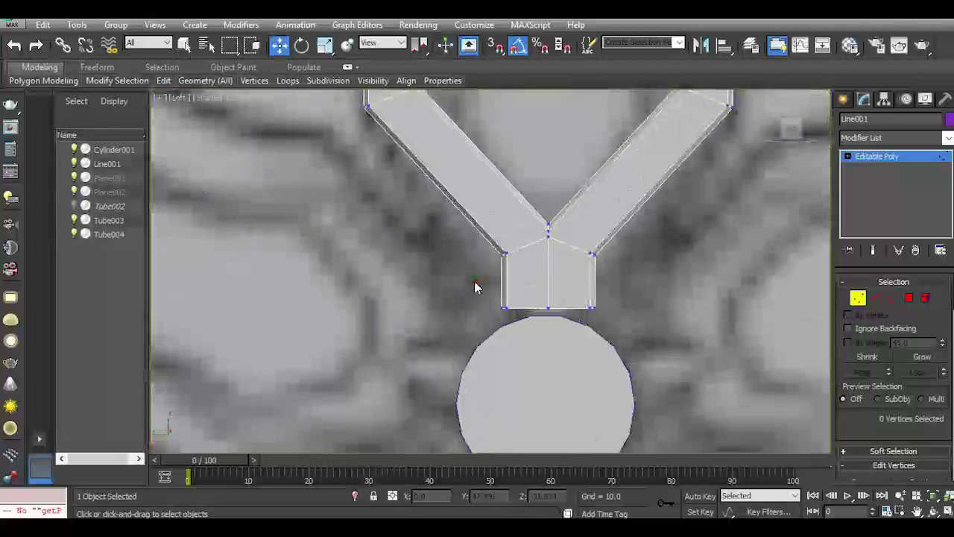
drag(477, 287, 720, 400)
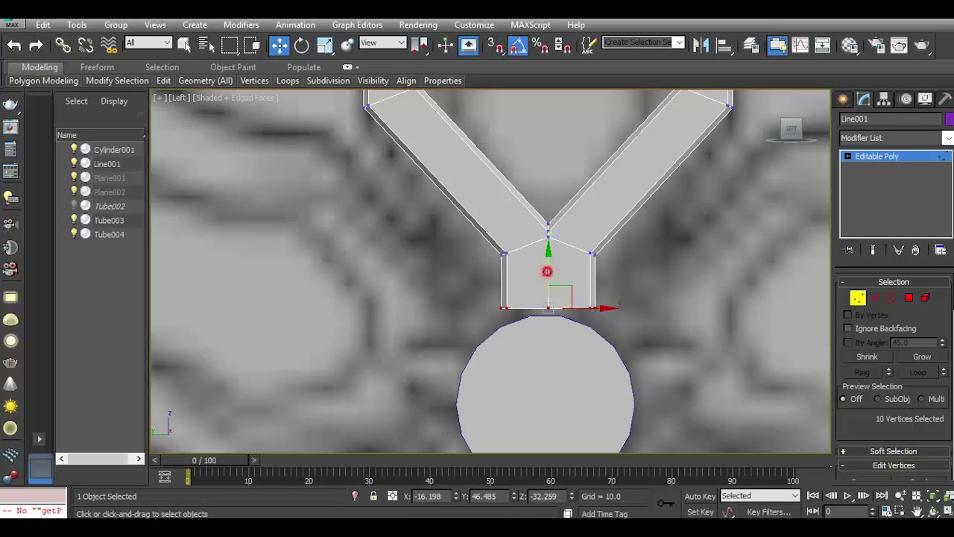
drag(546, 271, 548, 336)
scroll(496, 257, down, 3)
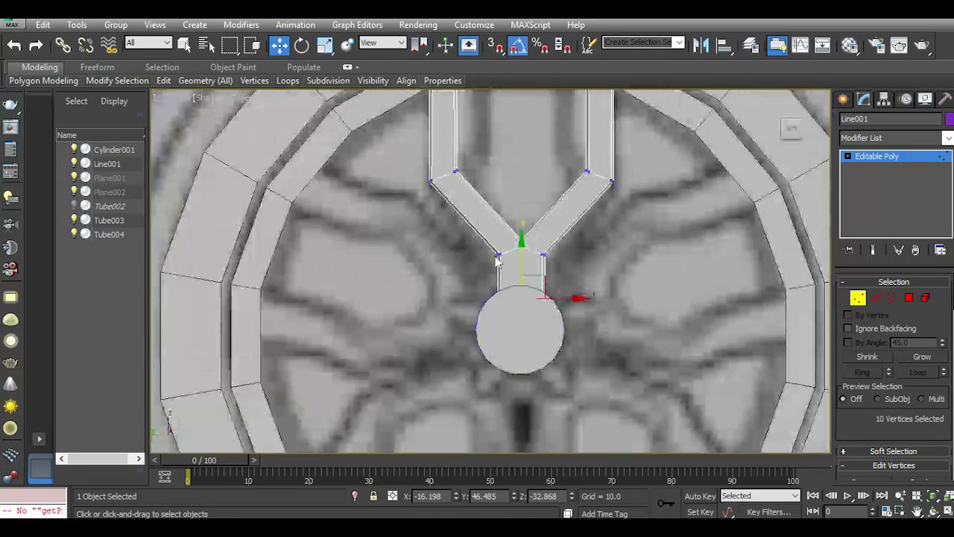
click(905, 156)
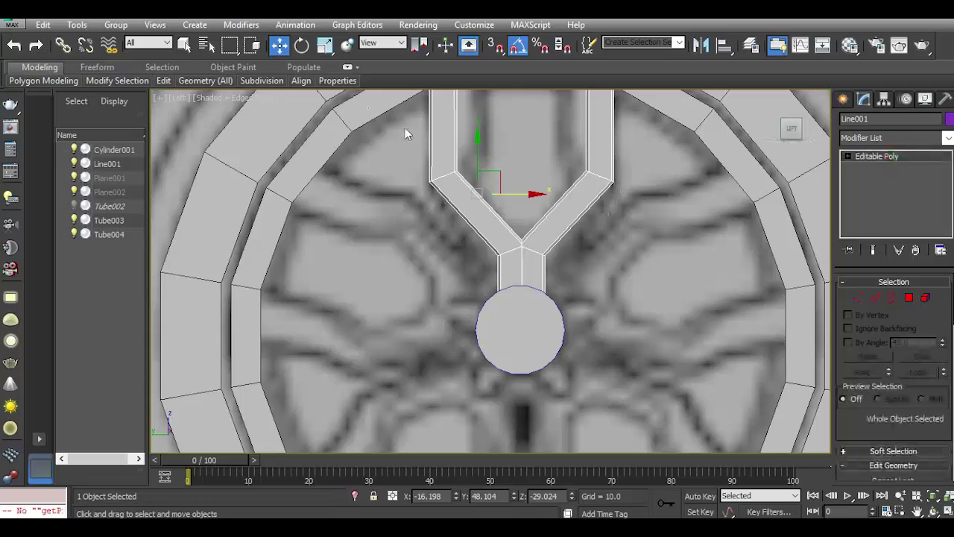
click(302, 45)
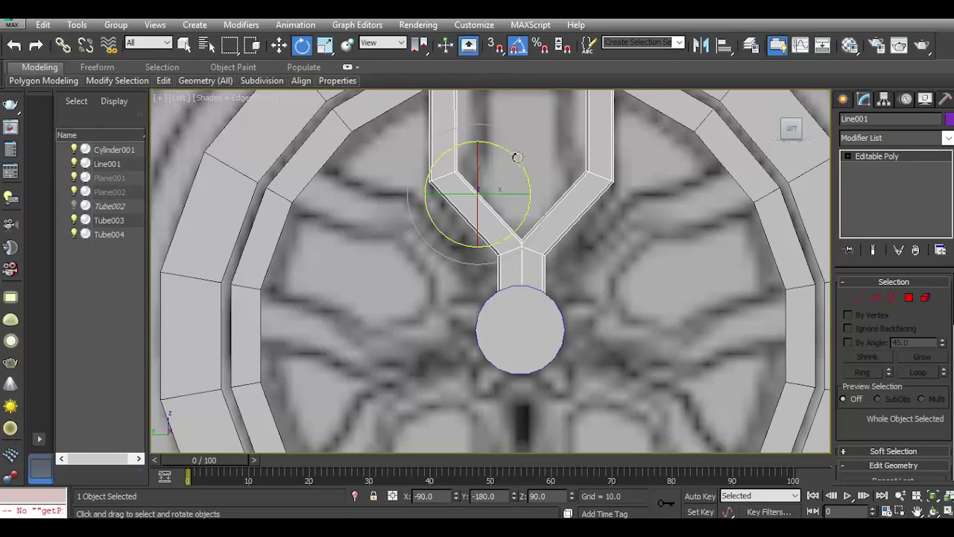
Enable Affect Pivot Only and centre Line001's pivot to the object.
shift+drag(514, 159, 521, 165)
click(534, 328)
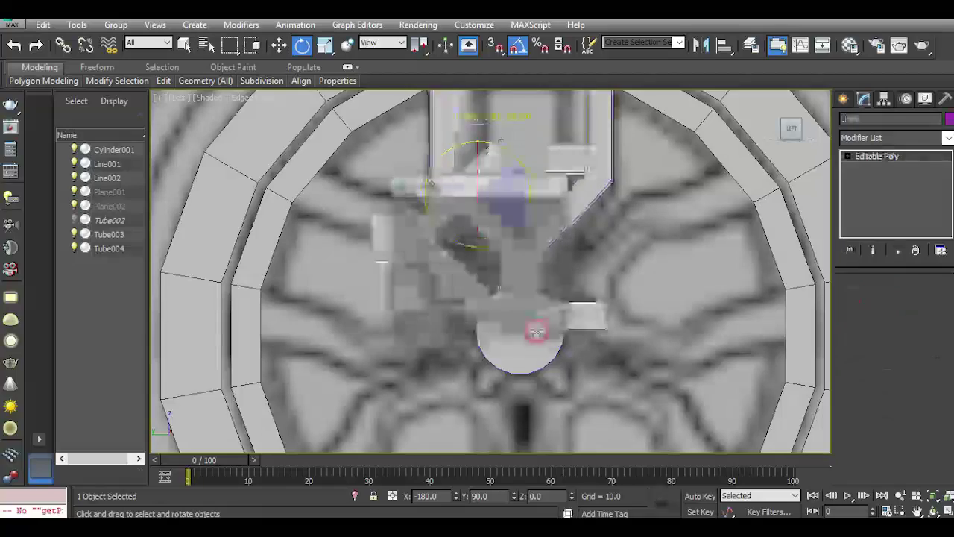
click(883, 99)
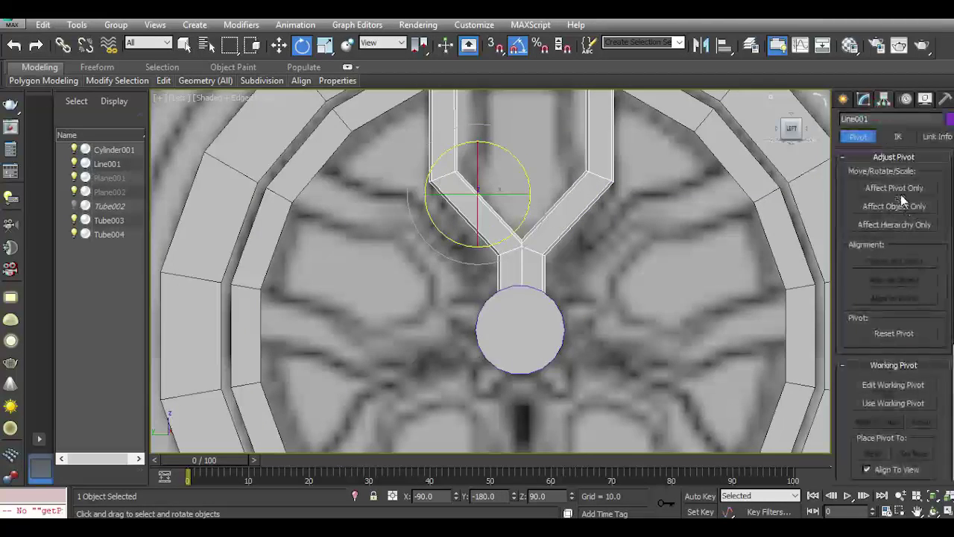
click(901, 189)
click(904, 262)
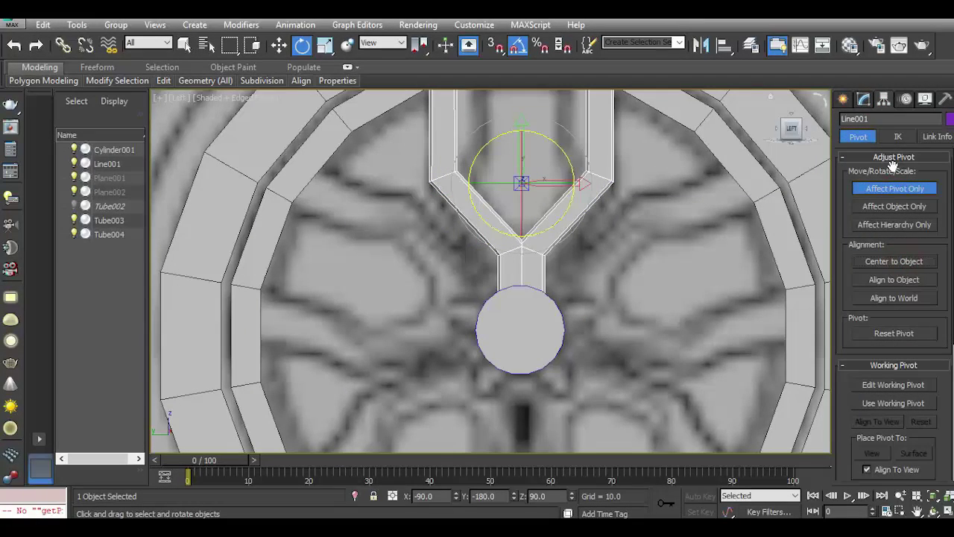
Move the pivot down onto the hub and start rotating a copy of the spoke.
click(866, 100)
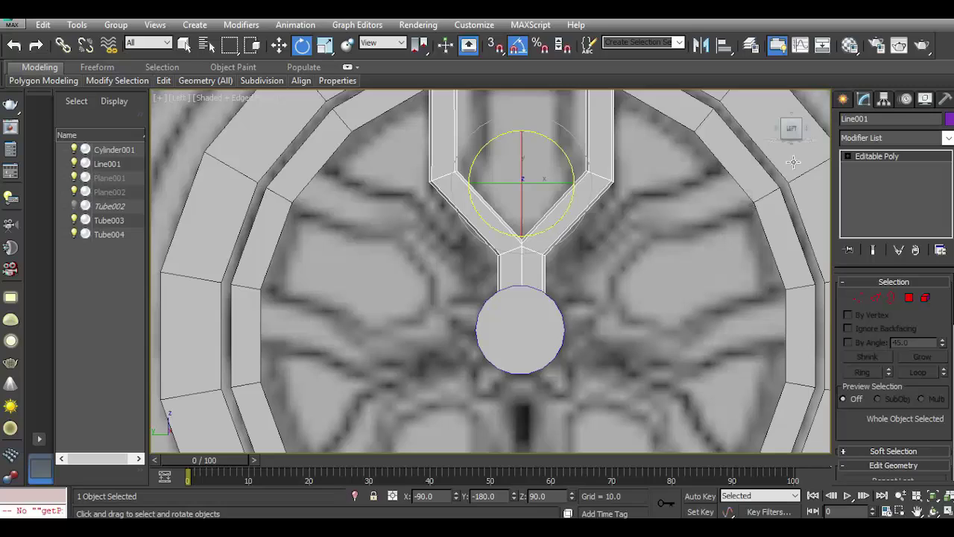
middle_drag(667, 231, 580, 260)
click(883, 99)
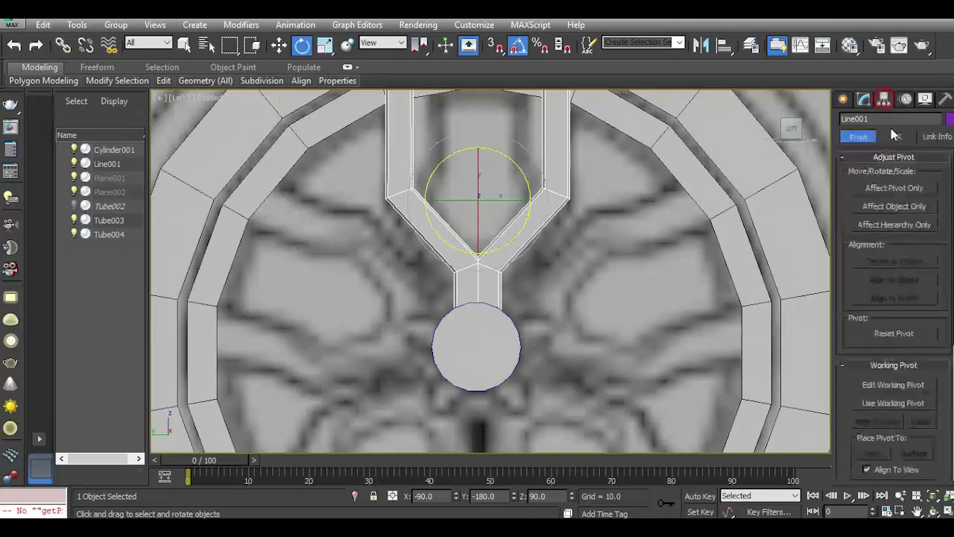
click(901, 189)
key(w)
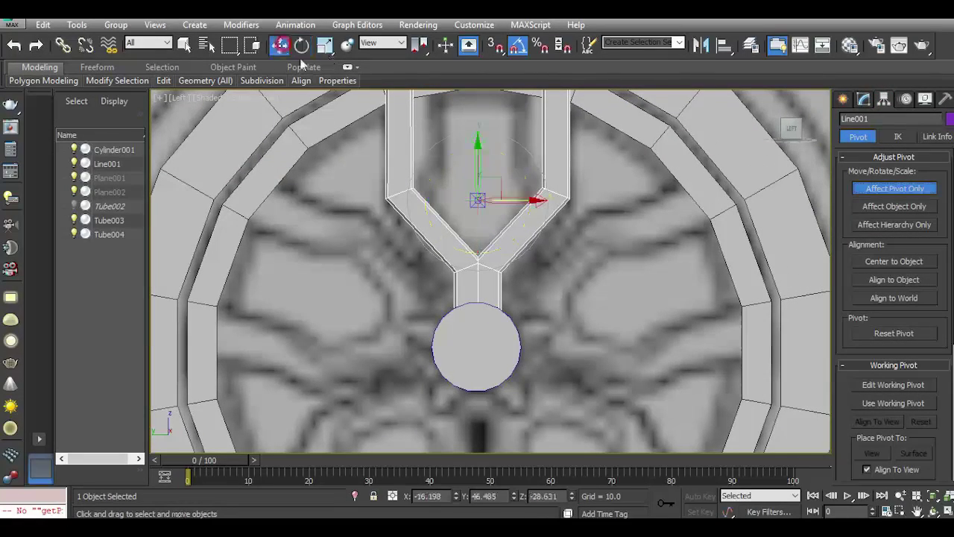
drag(477, 163, 483, 277)
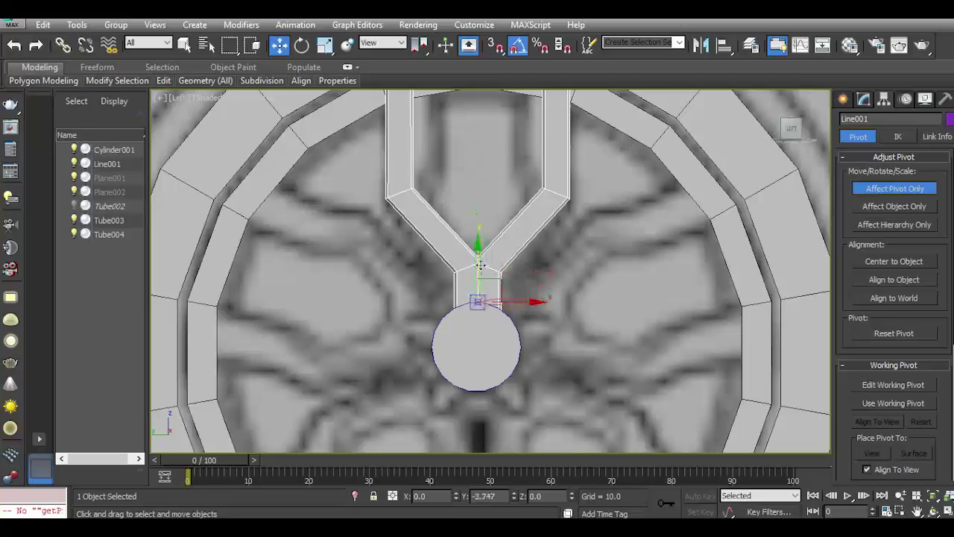
click(864, 99)
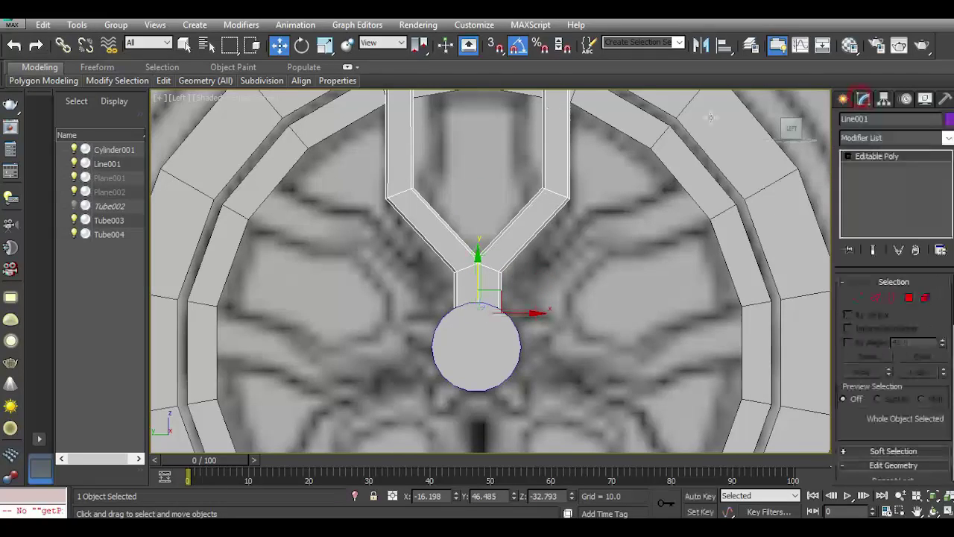
click(302, 45)
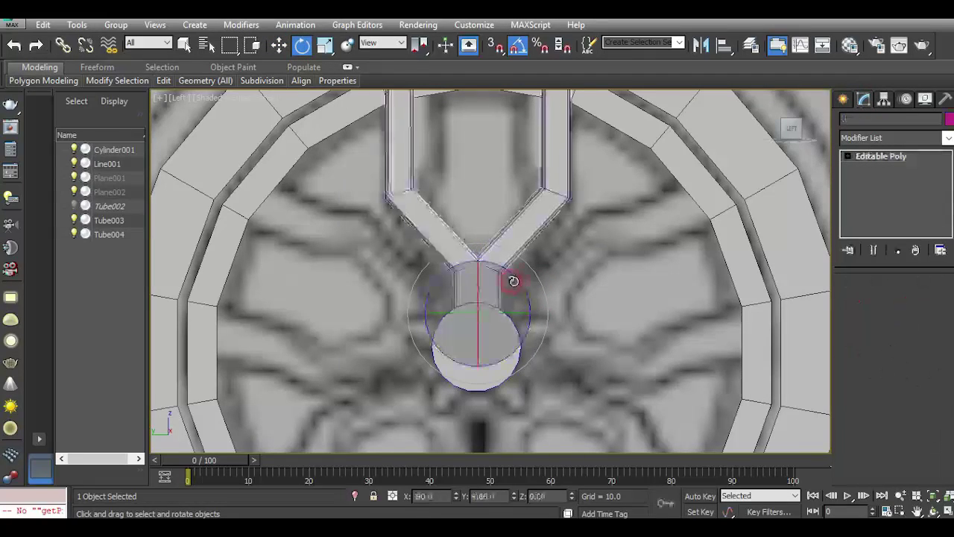
shift+drag(511, 281, 520, 279)
Clone the spoke as Line002, then rotate and shift it into place beside the hub.
click(544, 333)
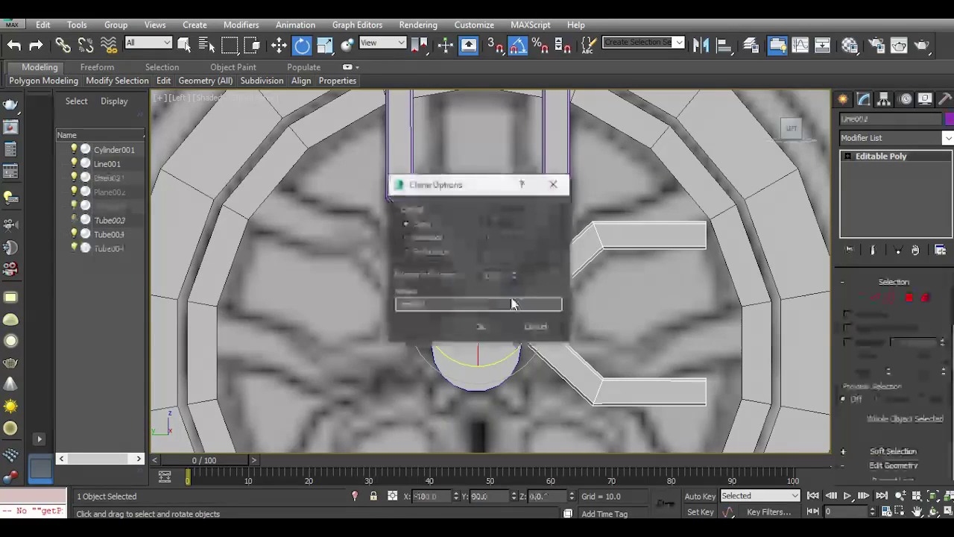
click(488, 327)
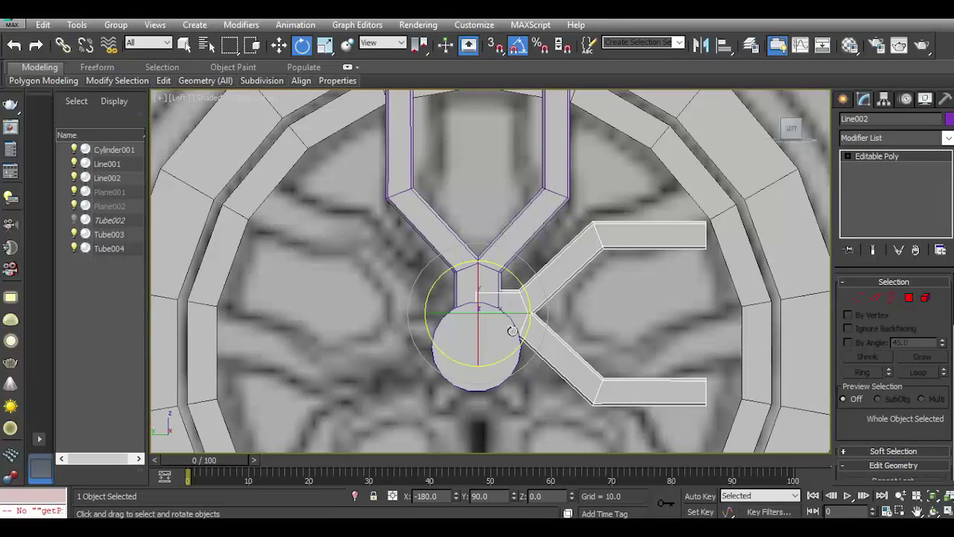
click(519, 46)
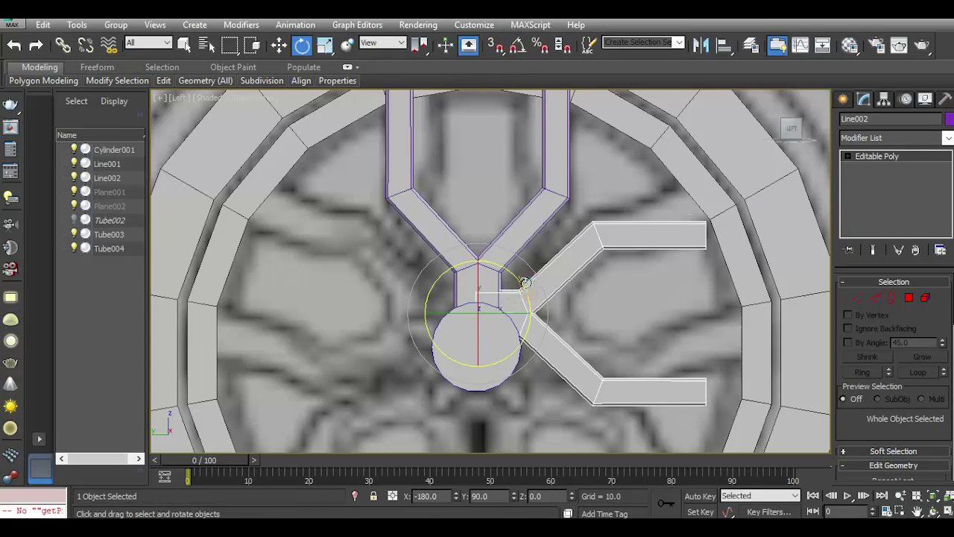
mouse_move(526, 283)
mouse_down()
mouse_move(511, 266)
mouse_move(488, 286)
mouse_up()
click(279, 46)
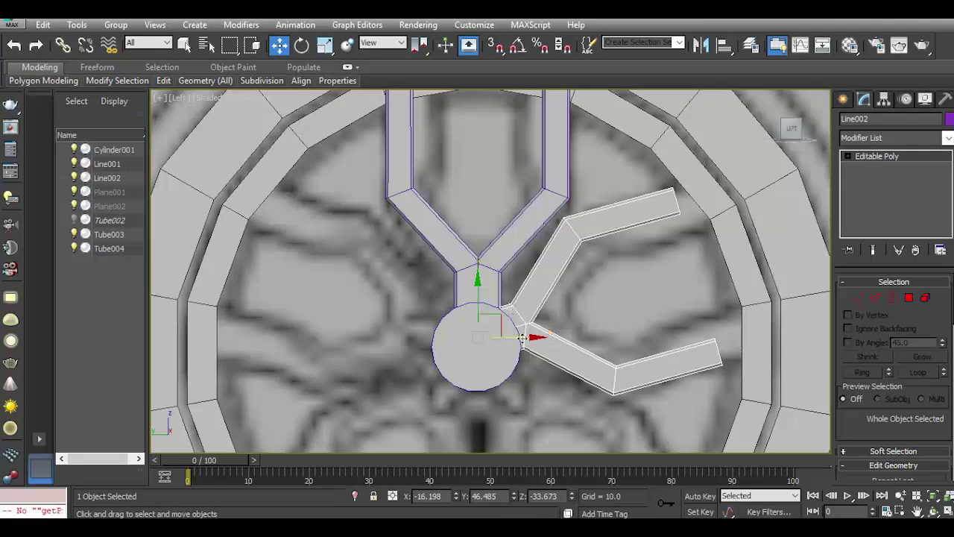
drag(522, 338, 536, 340)
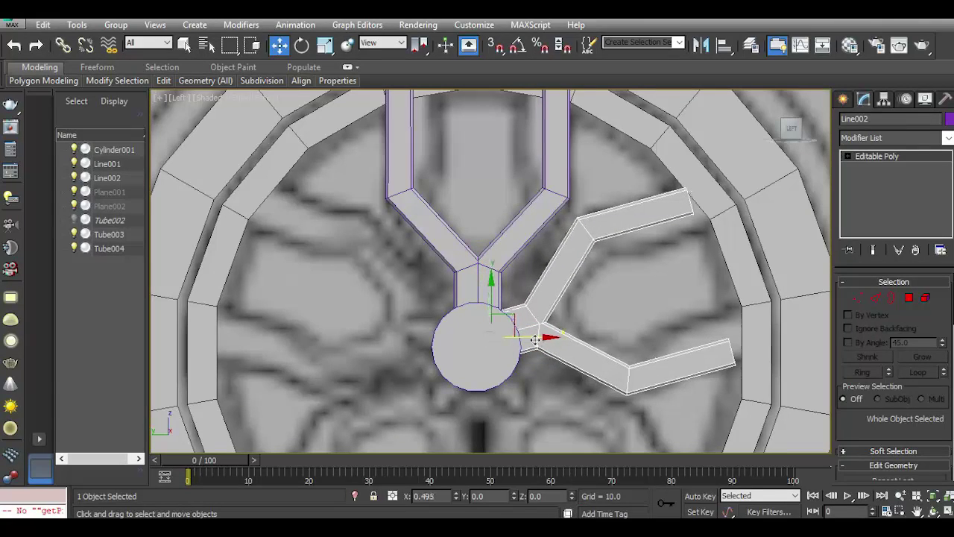
click(301, 45)
drag(524, 296, 518, 280)
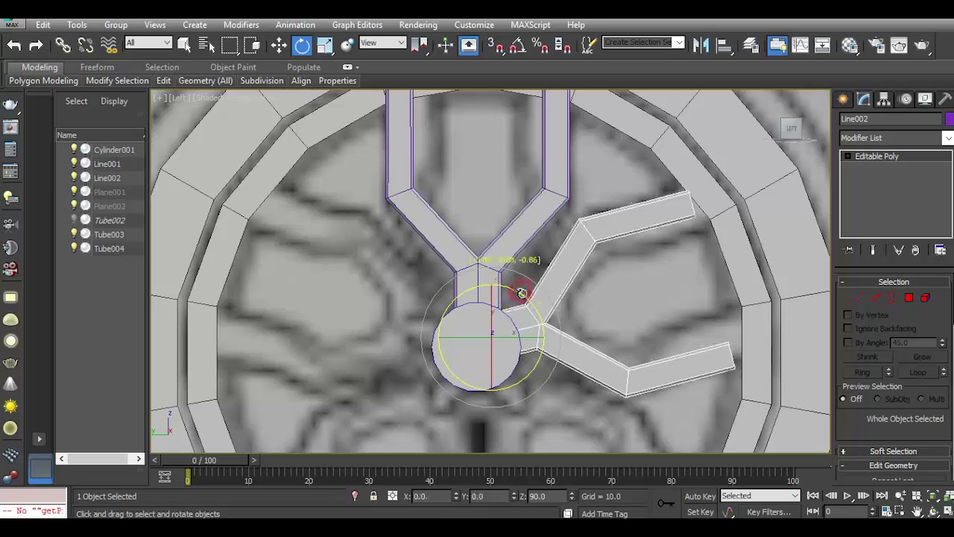
scroll(513, 231, down, 2)
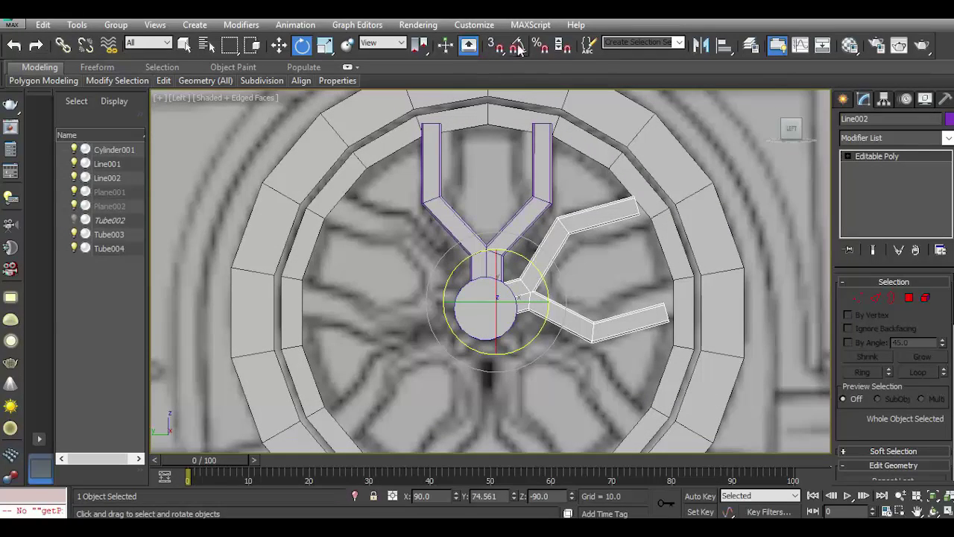
Add a spoke copy pointing downward, rotate it into place and nudge it against the hub.
shift+drag(535, 263, 499, 330)
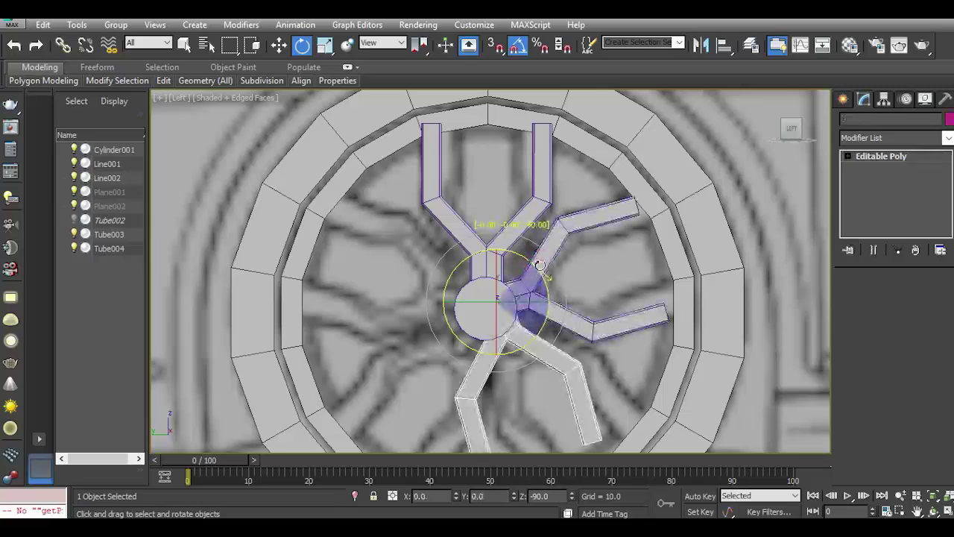
click(496, 329)
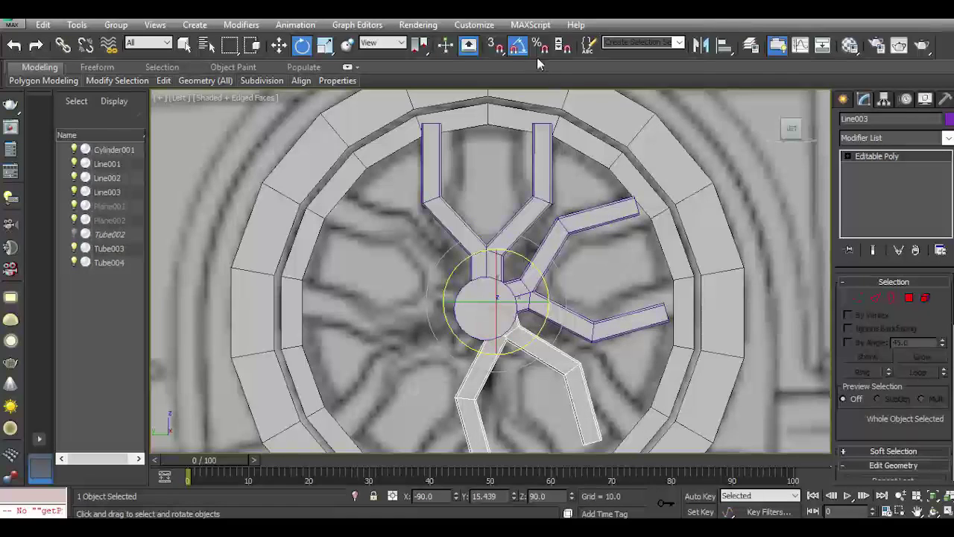
middle_drag(542, 279, 534, 183)
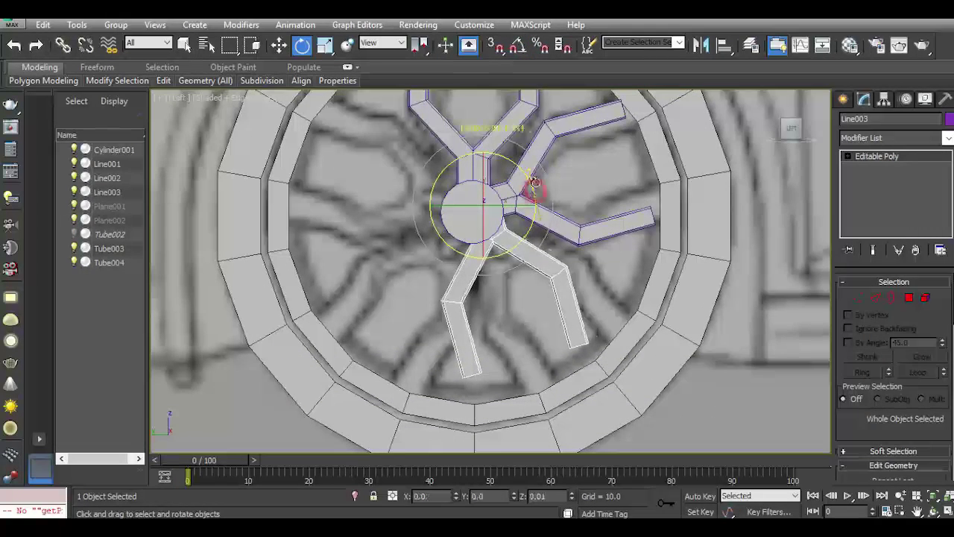
drag(535, 183, 488, 146)
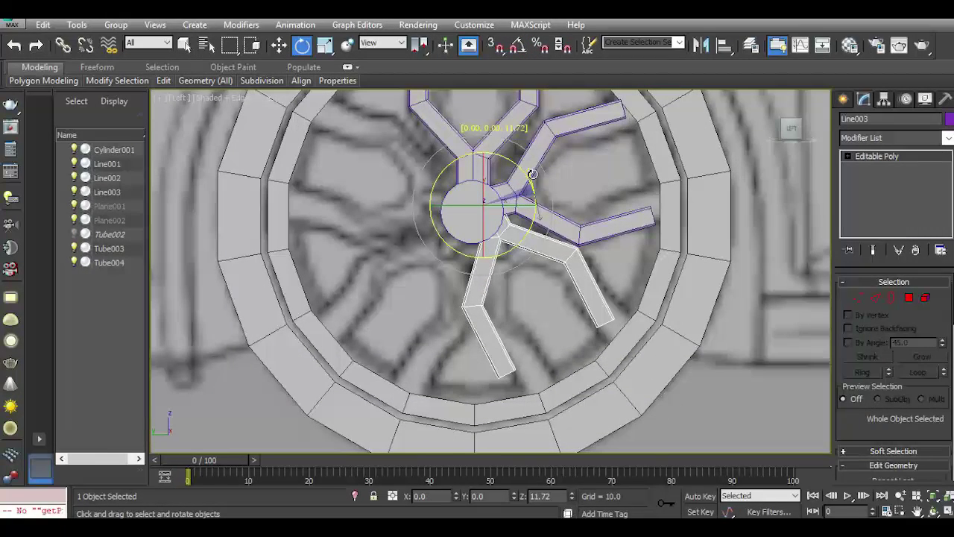
click(279, 45)
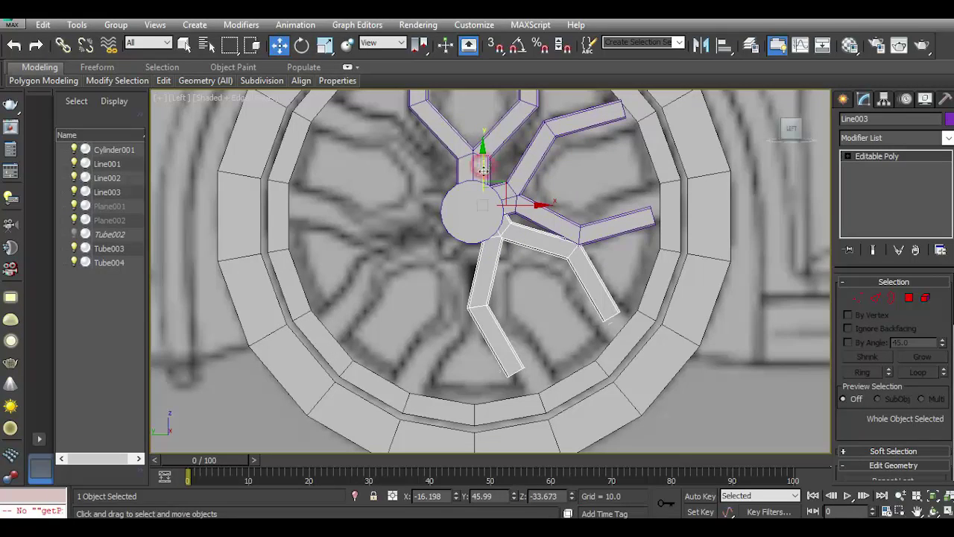
mouse_move(483, 170)
mouse_down()
mouse_move(489, 182)
mouse_move(520, 182)
mouse_up()
click(301, 45)
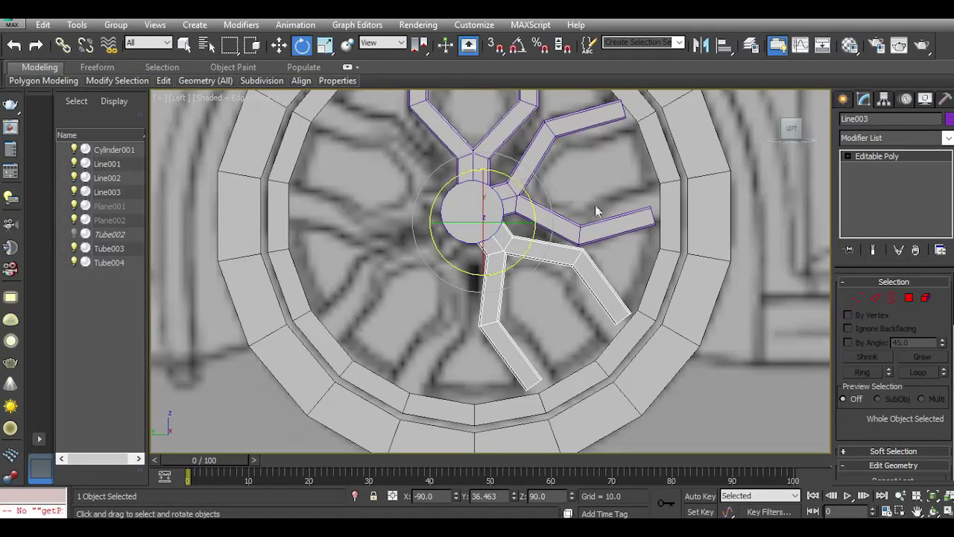
Make another rotated spoke copy, turn it further around the hub and move it against the hub.
shift+drag(506, 211, 456, 309)
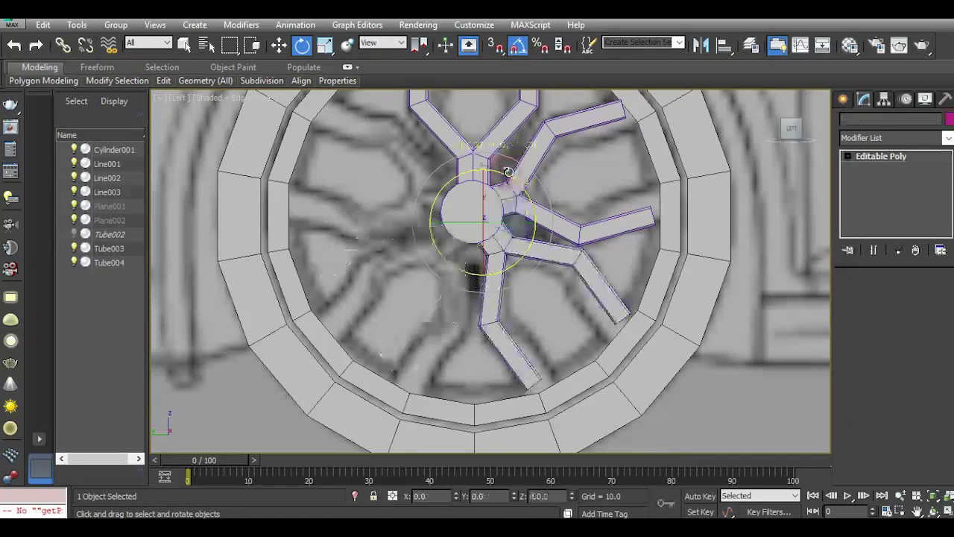
click(480, 326)
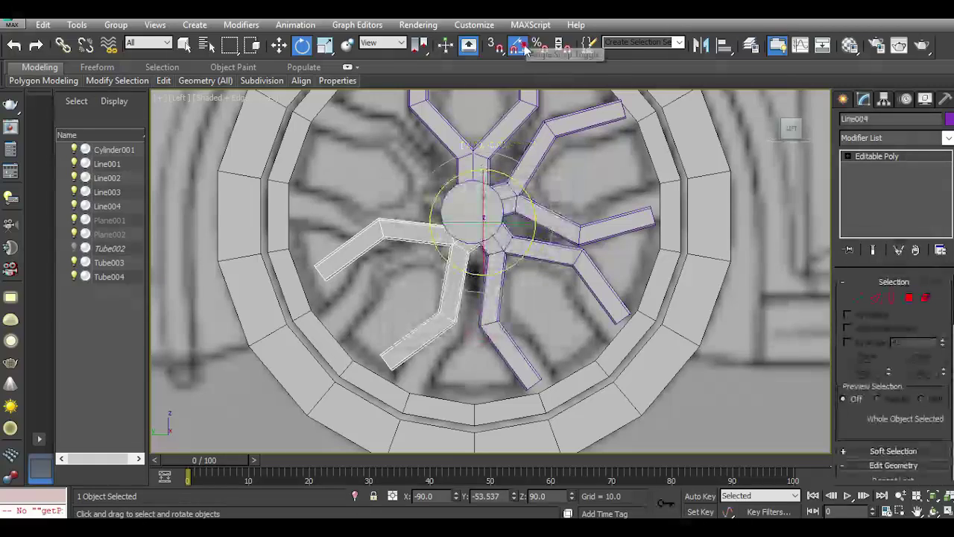
drag(505, 176, 515, 145)
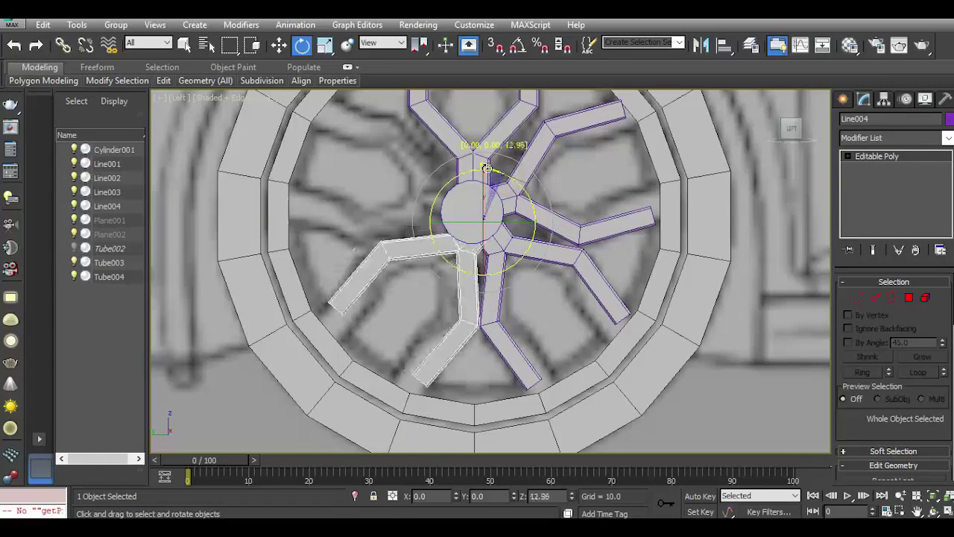
click(282, 44)
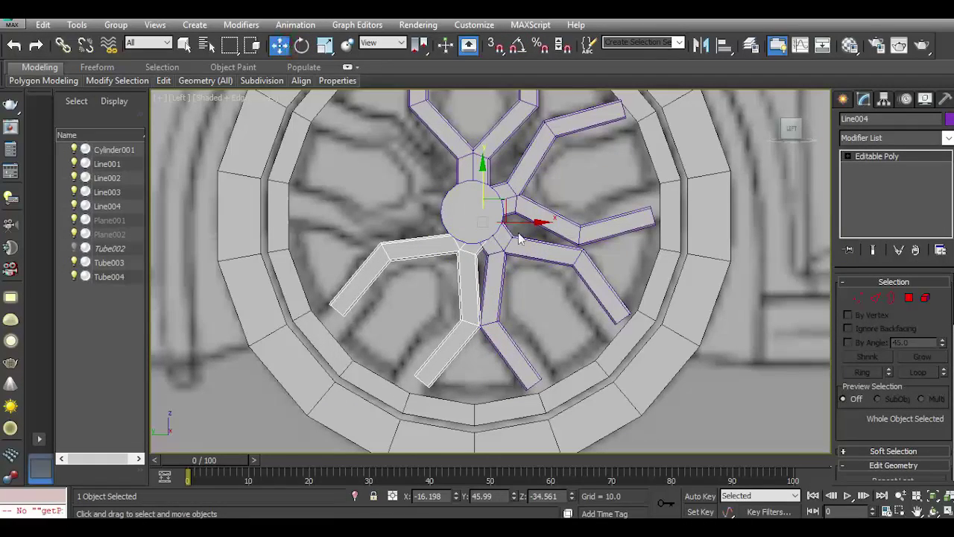
drag(521, 225, 446, 188)
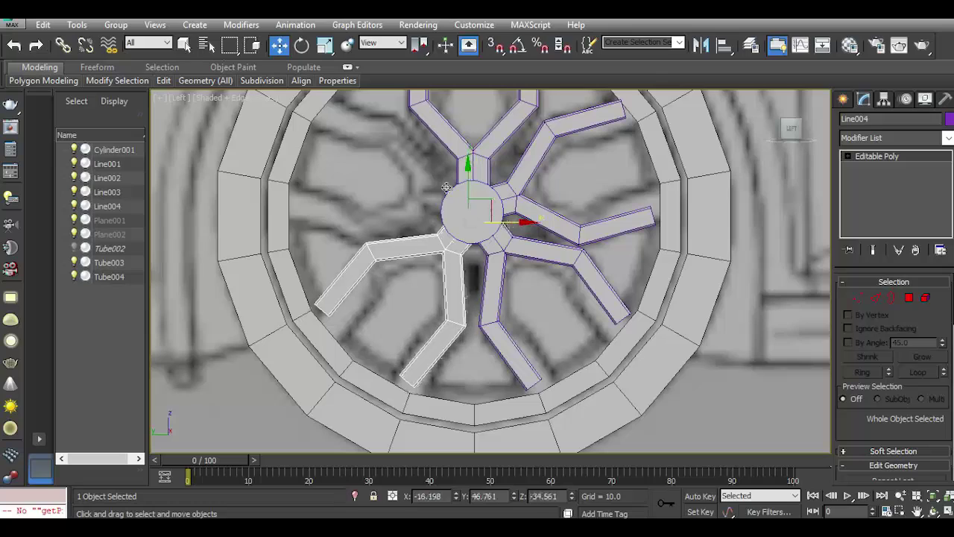
click(302, 45)
drag(483, 172, 481, 169)
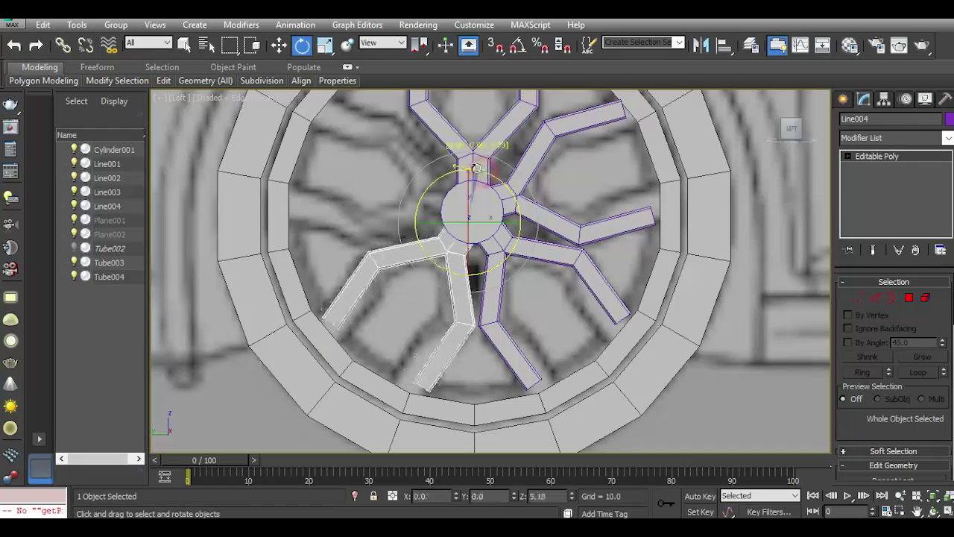
middle_drag(480, 169, 475, 228)
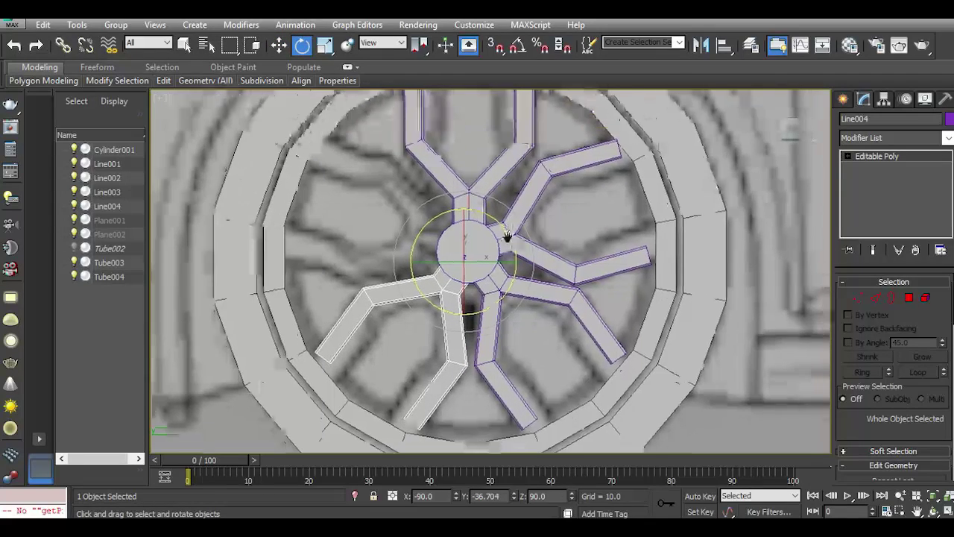
With angle snap on, clone a spoke into the upper-left gap and fine-tune its position.
click(518, 46)
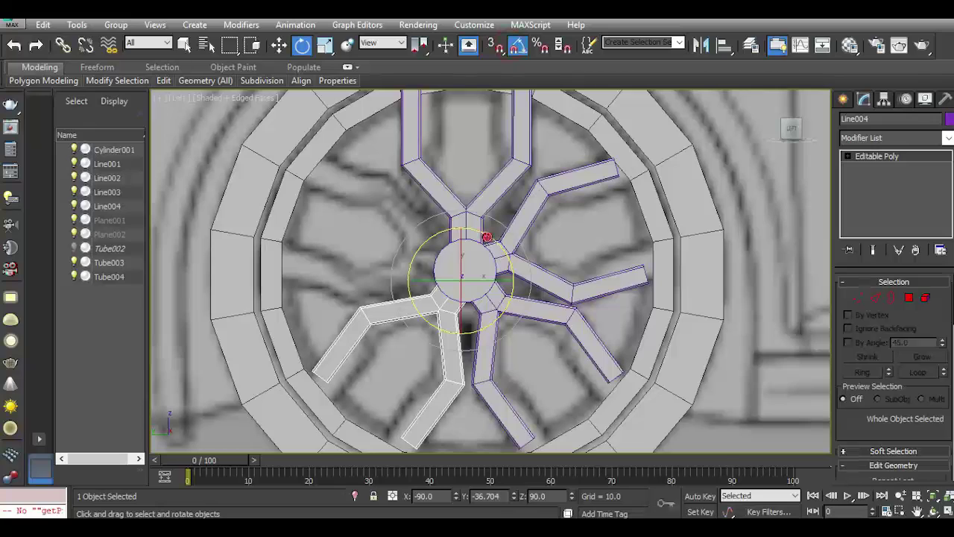
shift+drag(486, 237, 455, 328)
click(482, 325)
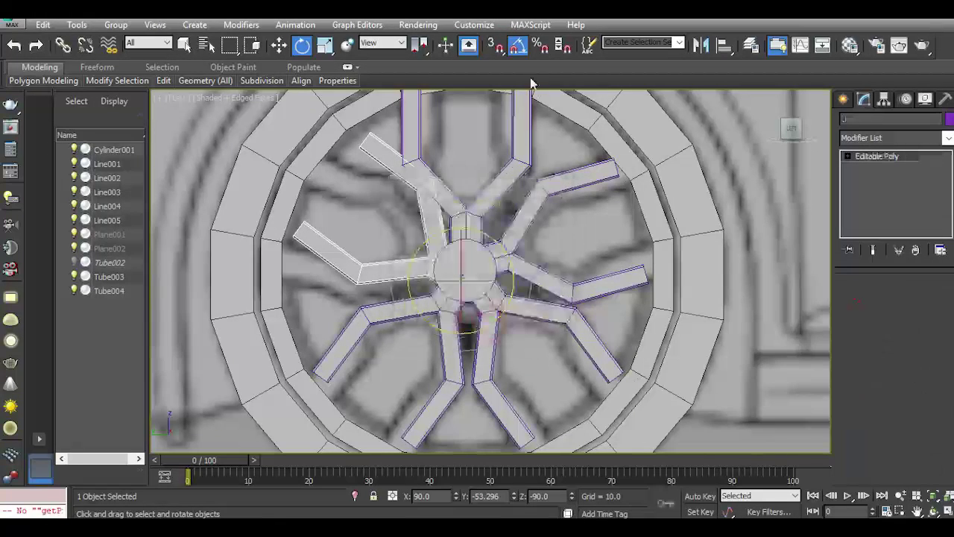
drag(487, 237, 469, 213)
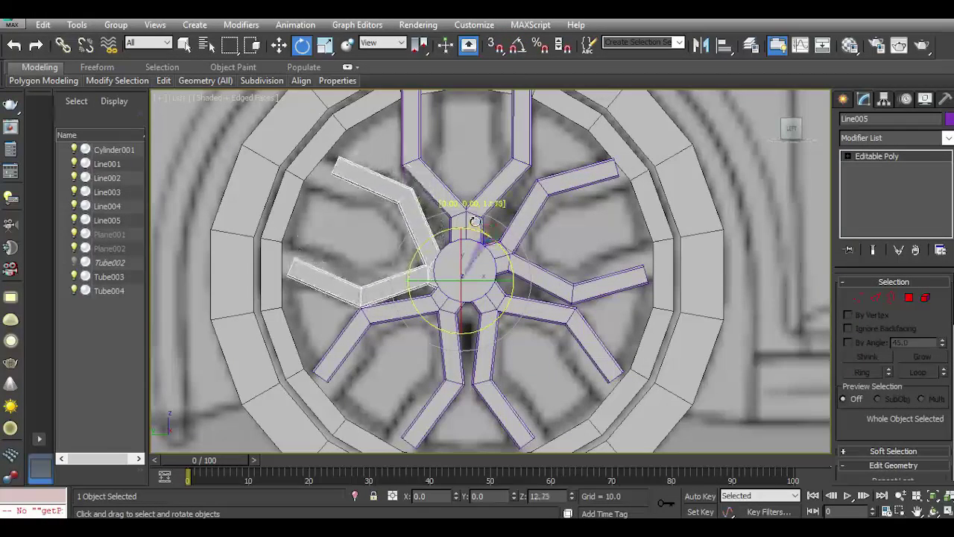
click(280, 46)
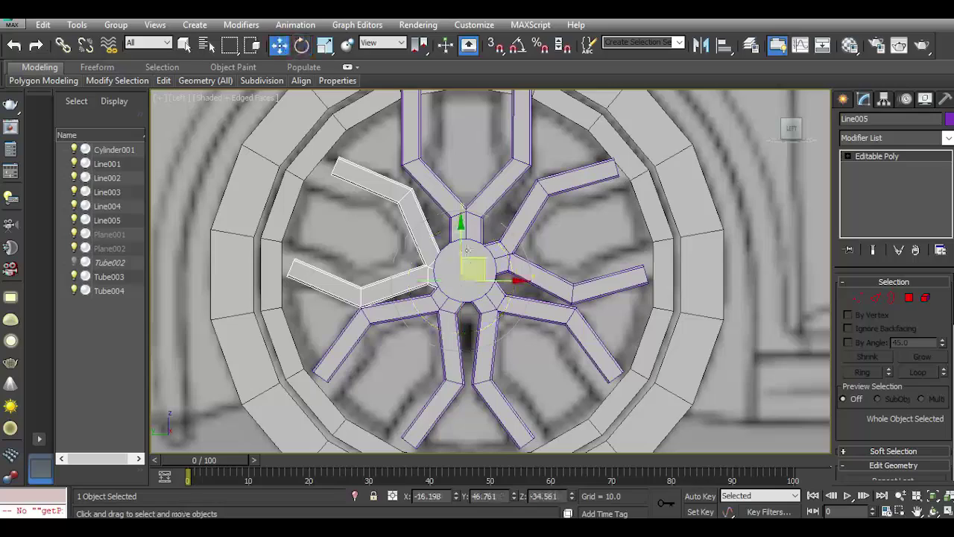
drag(501, 281, 498, 272)
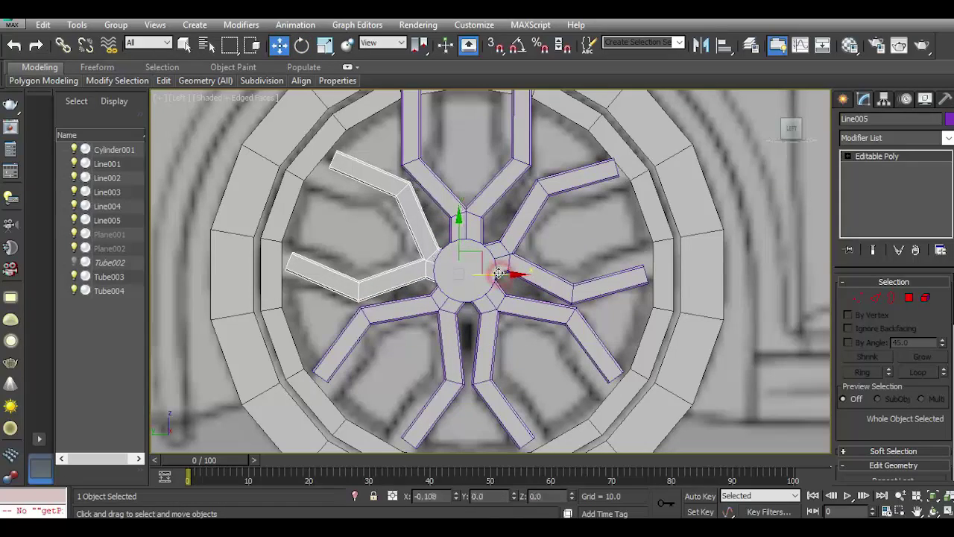
click(303, 46)
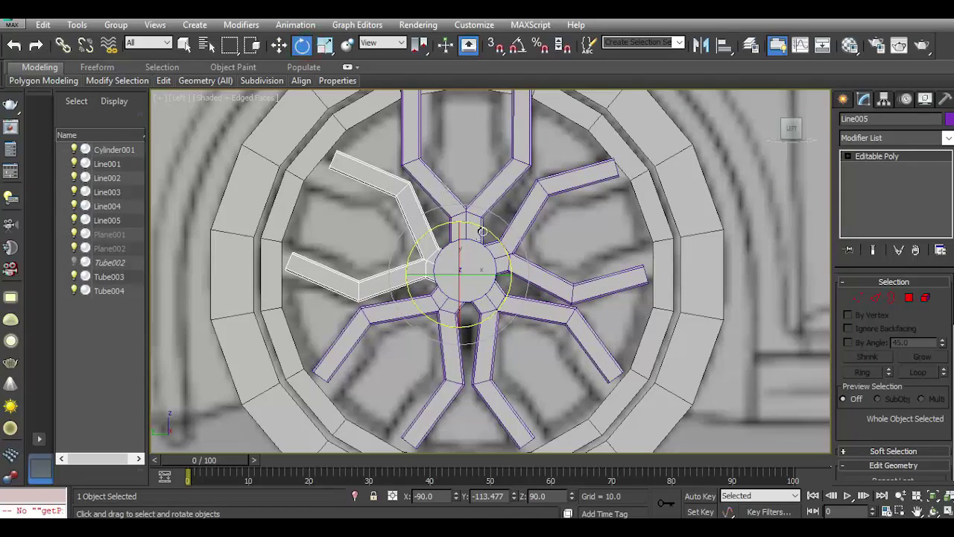
drag(482, 231, 481, 229)
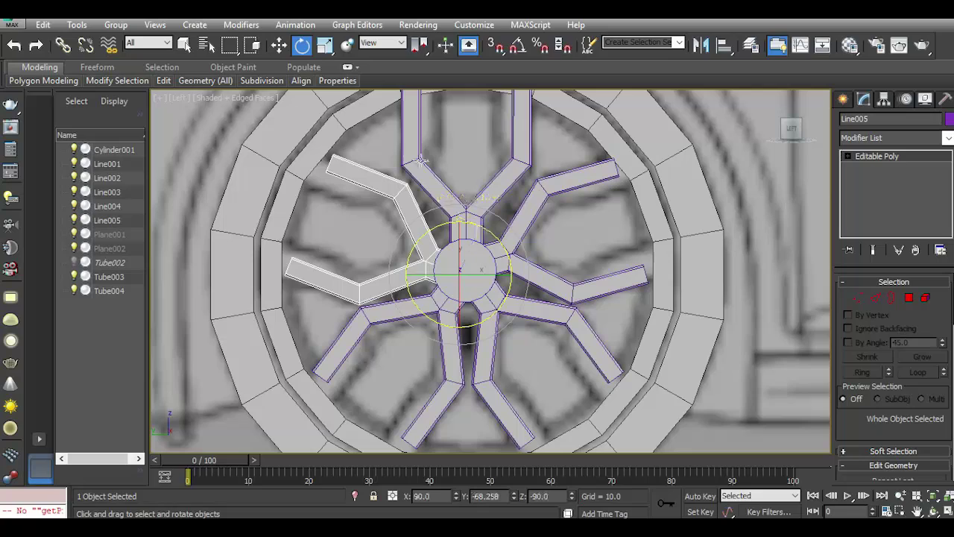
click(279, 45)
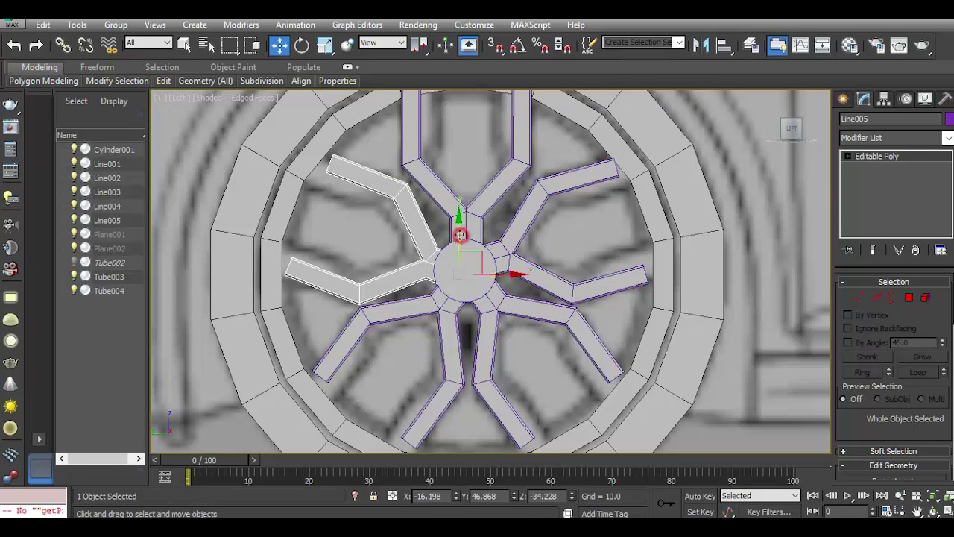
mouse_move(460, 235)
mouse_down()
mouse_move(471, 240)
mouse_move(477, 222)
mouse_up()
click(302, 45)
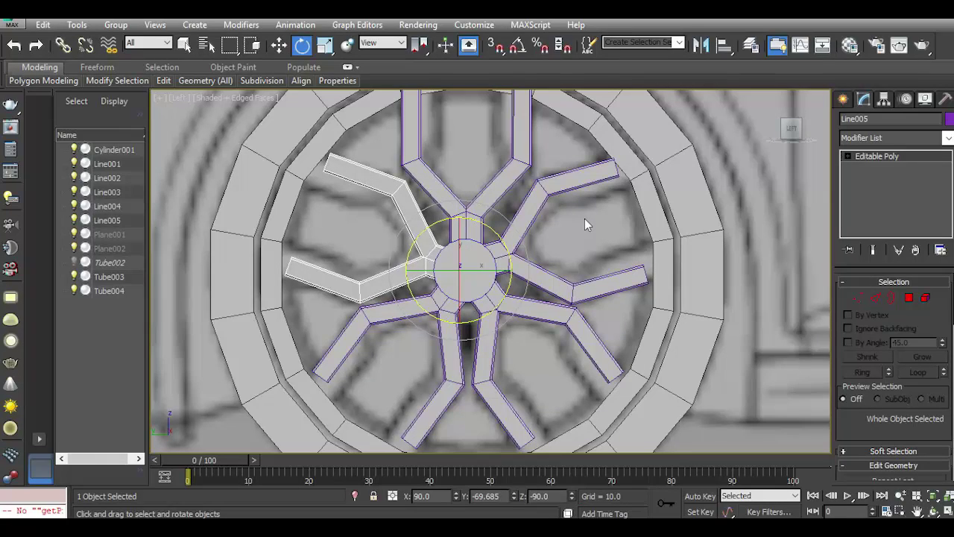
Scale the upper-left, Line002 and Line003 spokes along Local Y to about 106–109%, then pick Line004.
click(325, 45)
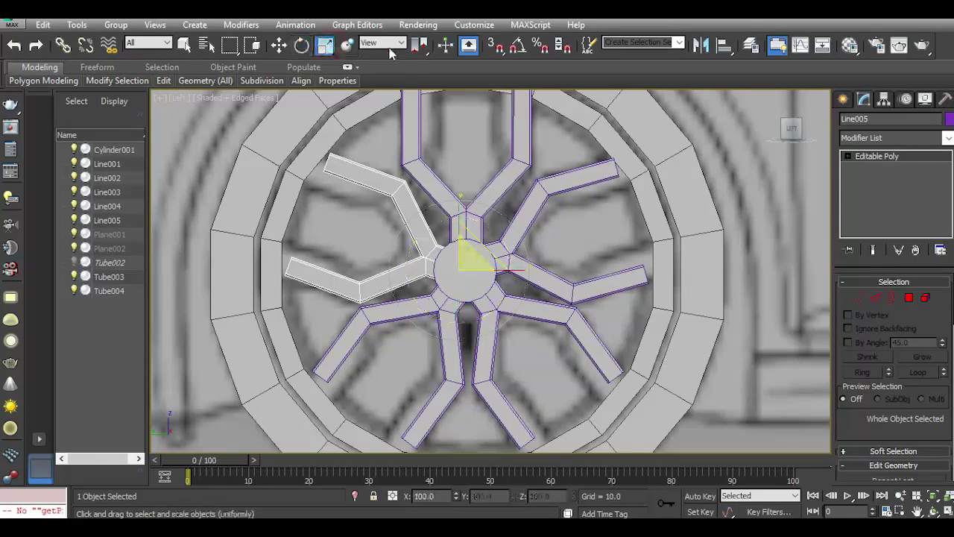
click(382, 43)
click(398, 91)
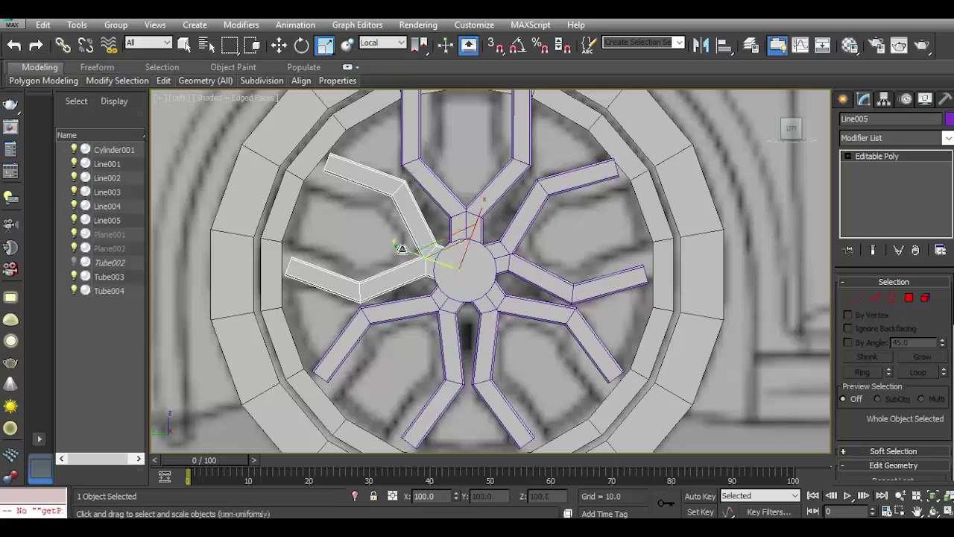
drag(404, 250, 402, 250)
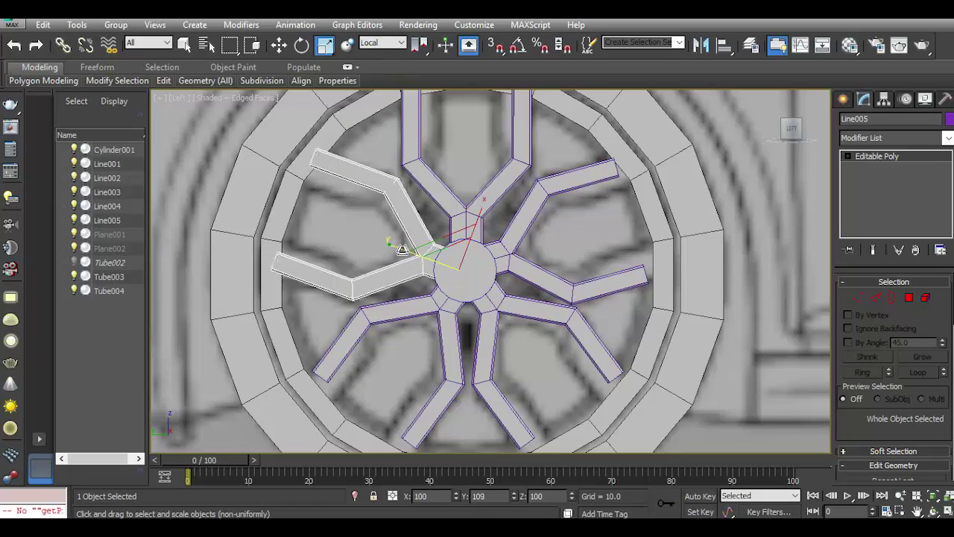
click(510, 240)
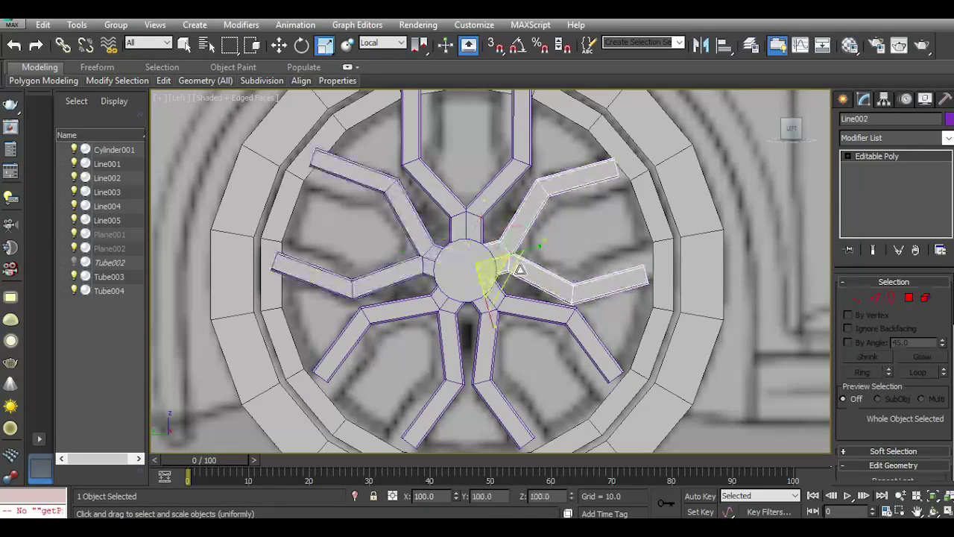
drag(529, 251, 534, 251)
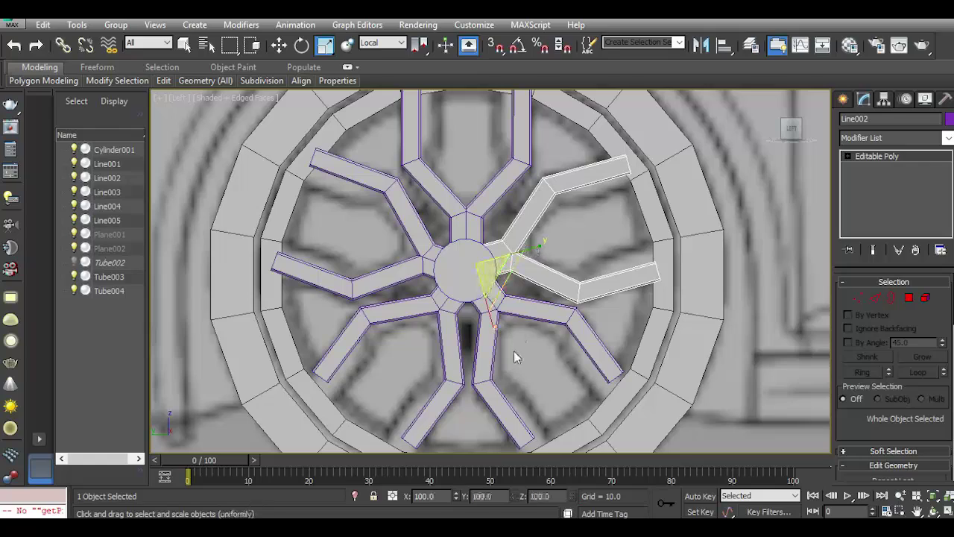
click(521, 311)
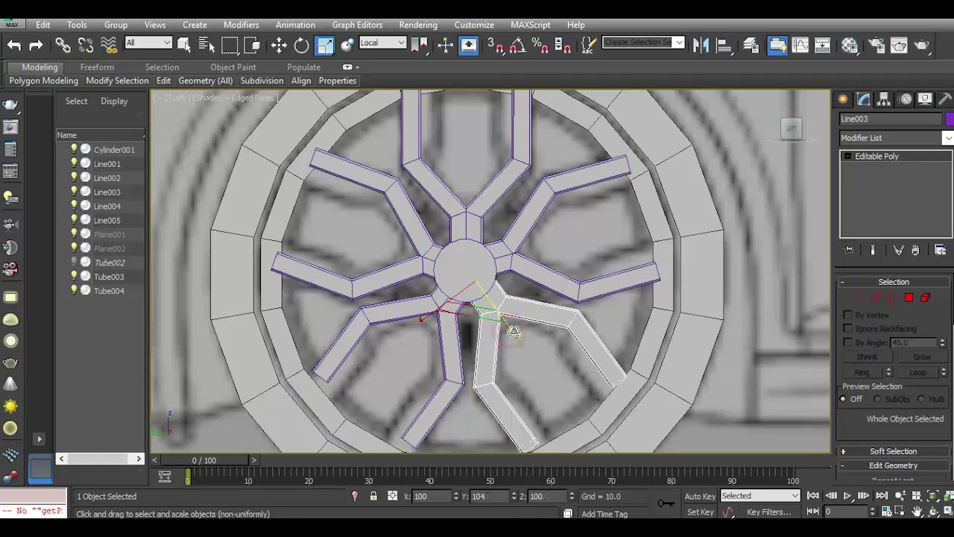
drag(511, 335, 516, 331)
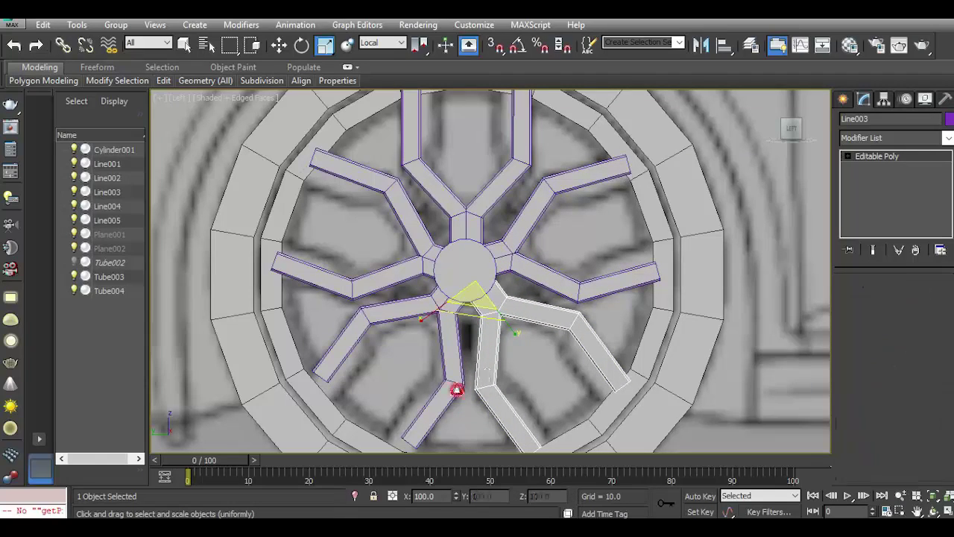
click(455, 388)
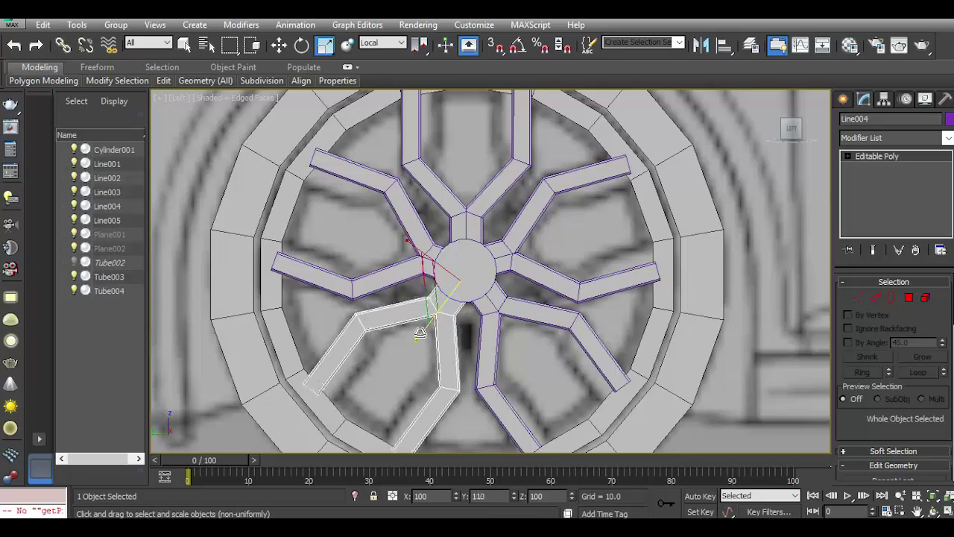
alt+middle_drag(439, 294, 488, 345)
scroll(467, 251, down, 5)
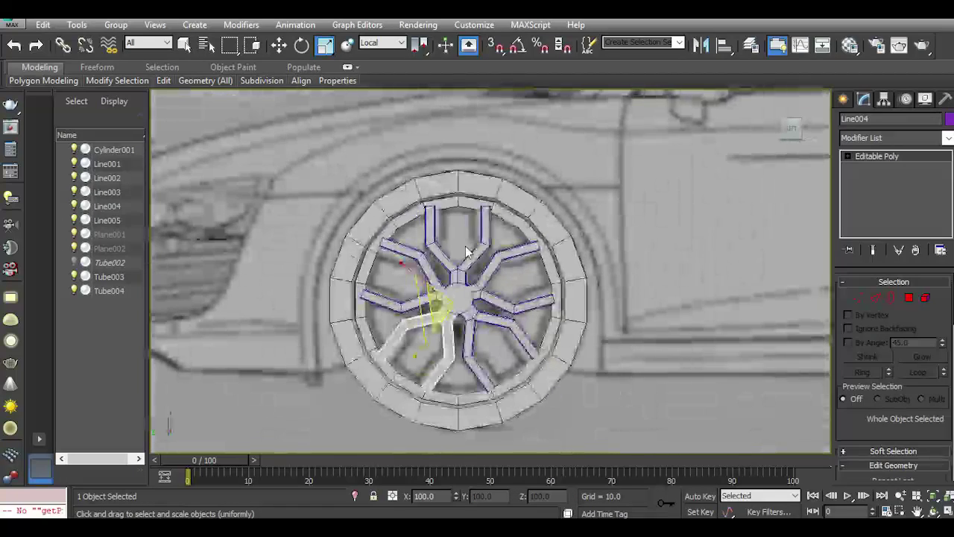
Attach the other spoke lines to Line004 so all five spokes form one object.
key(w)
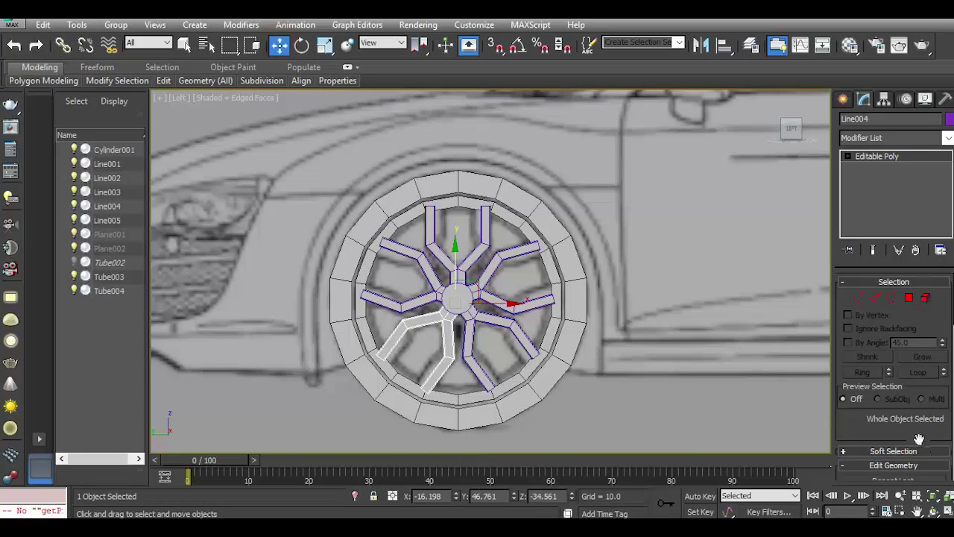
drag(919, 439, 876, 297)
click(861, 413)
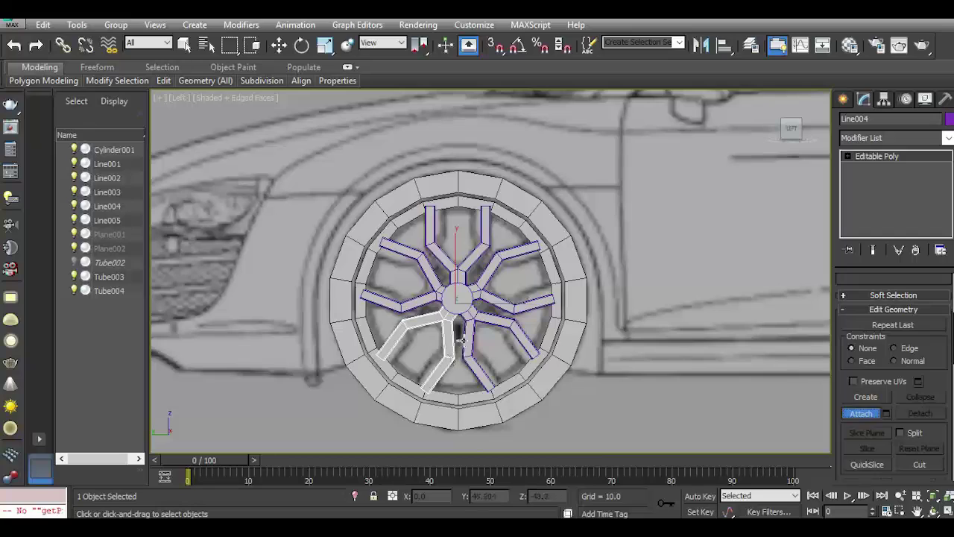
click(464, 343)
click(494, 300)
click(455, 262)
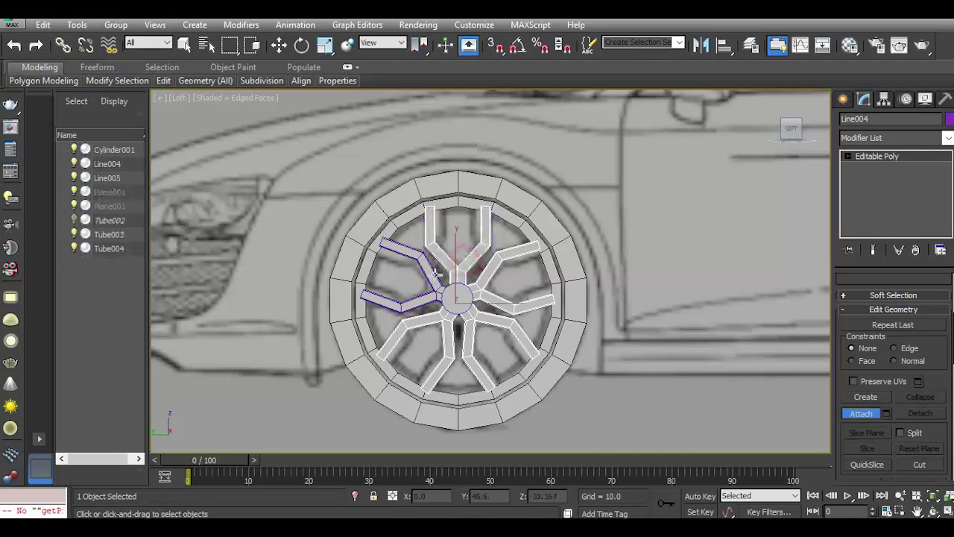
click(433, 275)
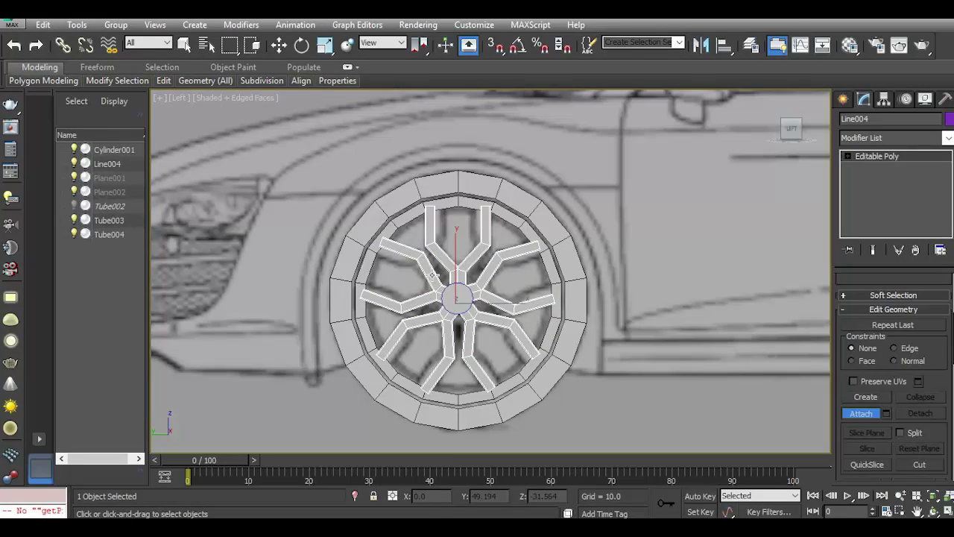
In Perspective, select the spokes with the hub cylinder and shift them slightly along X.
key(p)
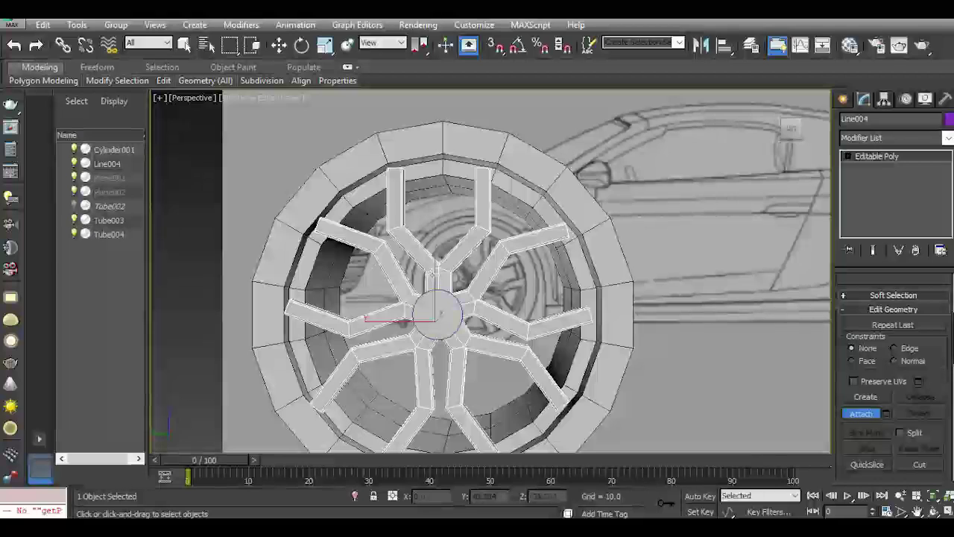
click(282, 46)
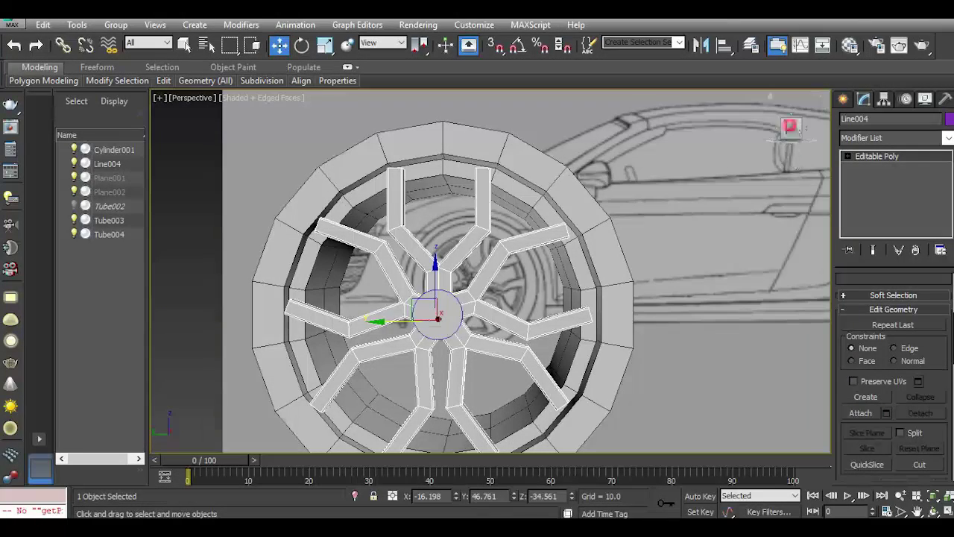
alt+middle_drag(439, 318, 435, 388)
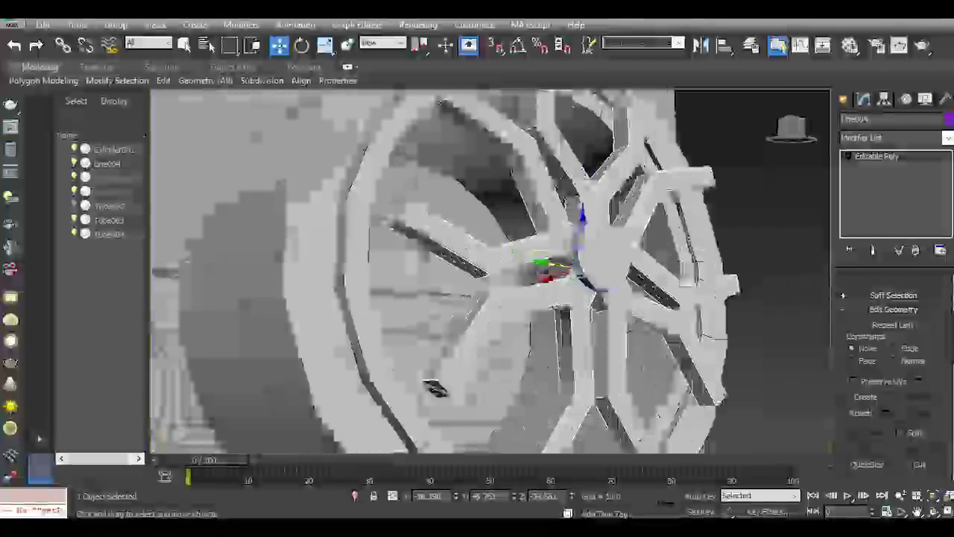
ctrl+click(586, 281)
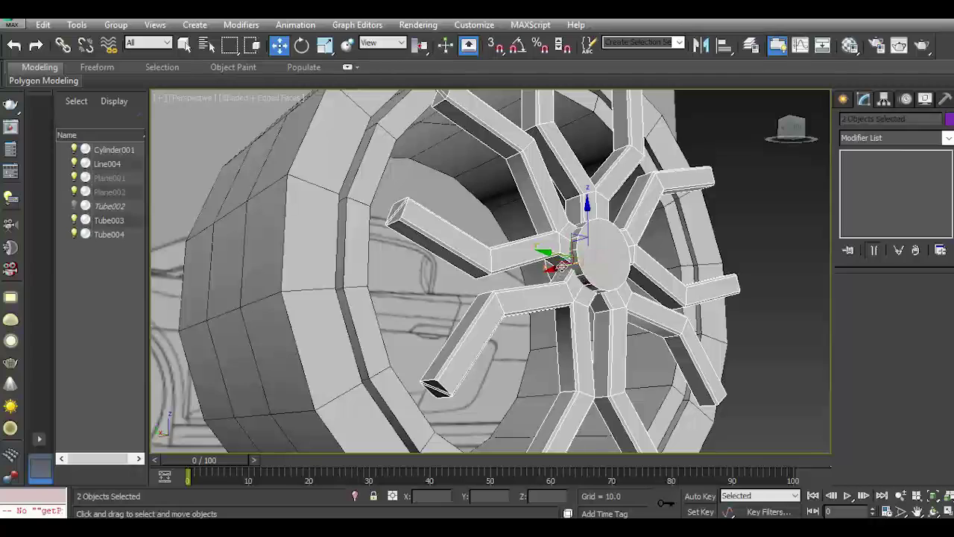
alt+middle_drag(560, 267, 509, 279)
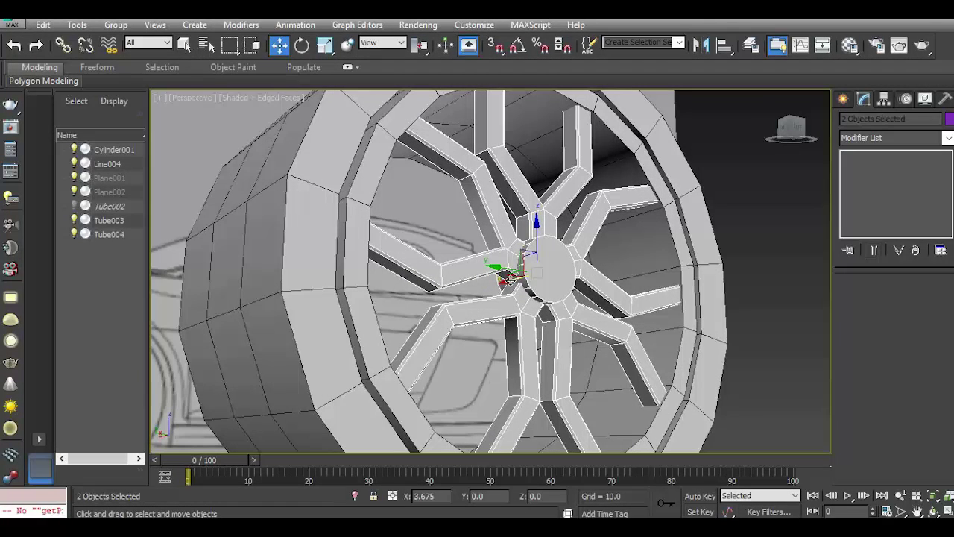
mouse_move(509, 279)
mouse_down()
mouse_move(517, 285)
mouse_move(502, 284)
mouse_up()
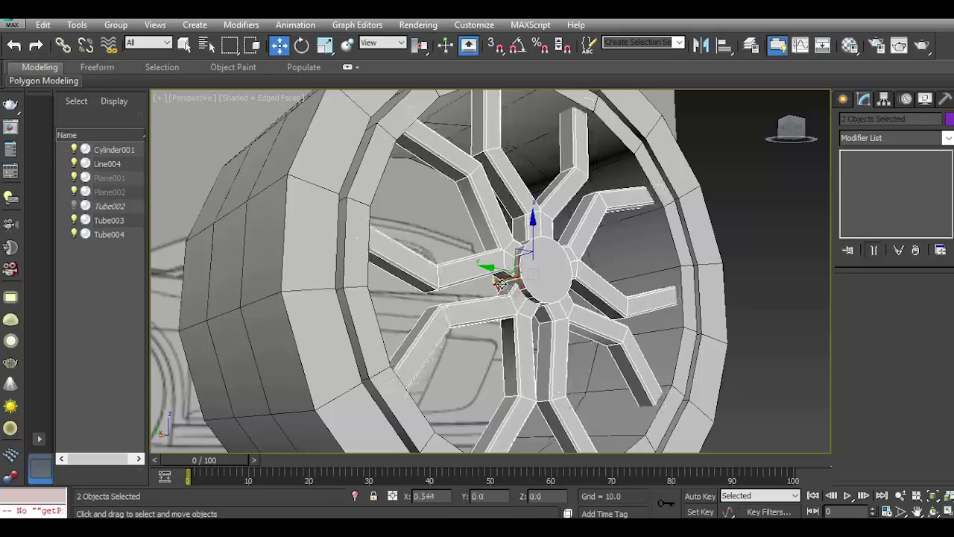
click(772, 273)
scroll(624, 241, down, 3)
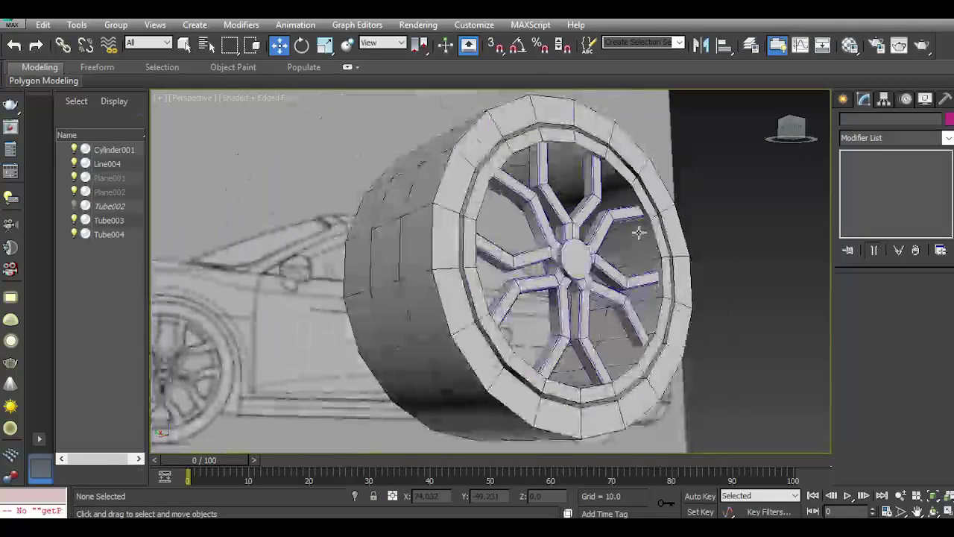
drag(792, 128, 809, 128)
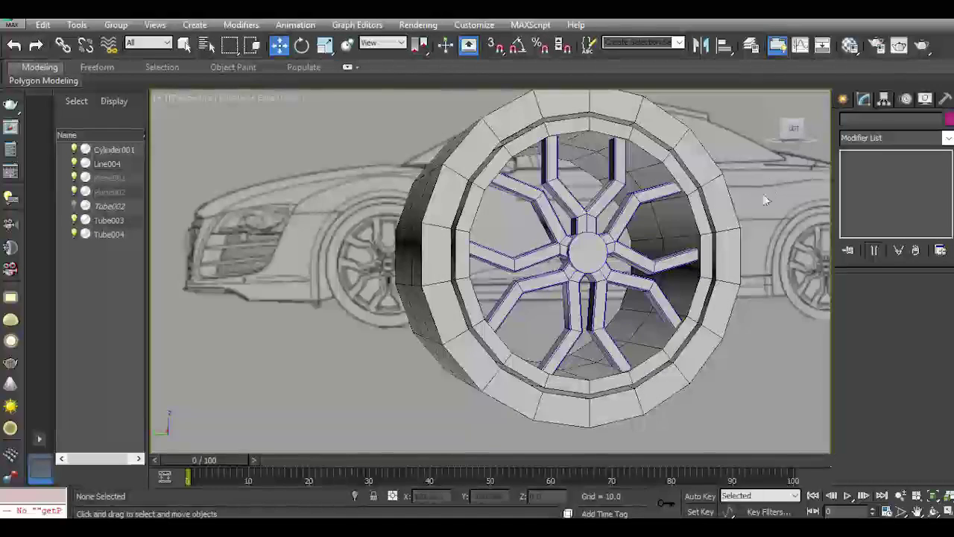
Attach the Cylinder001 hub to the Line004 spoke object.
click(597, 249)
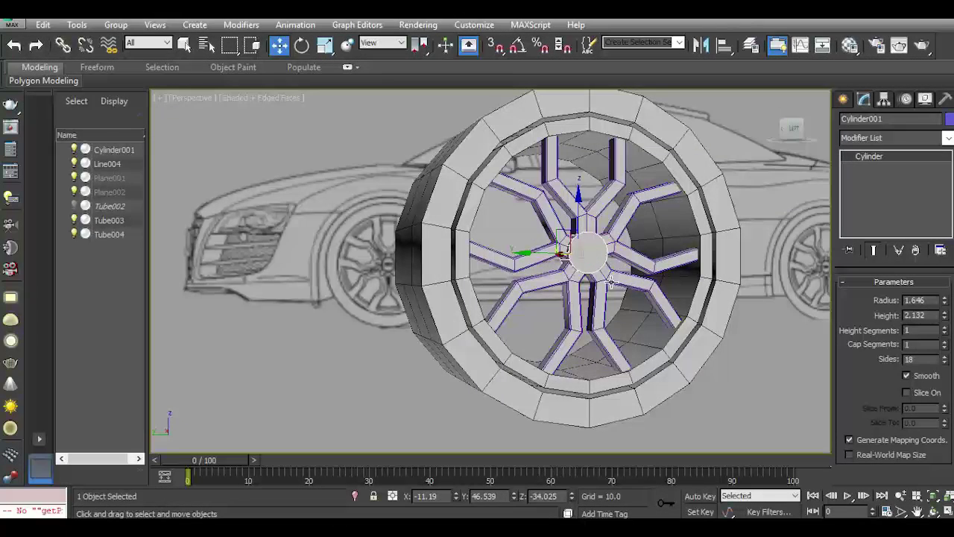
click(650, 286)
scroll(650, 285, up, 3)
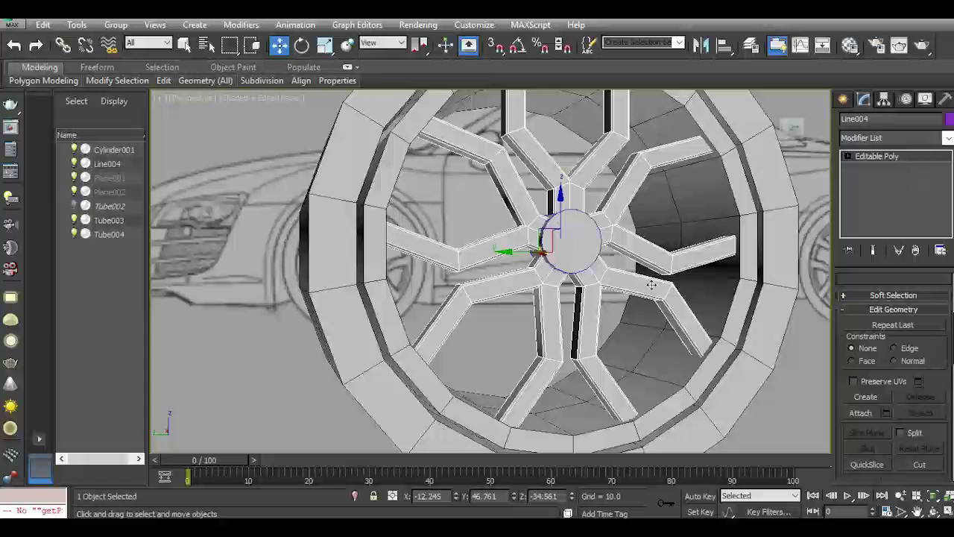
click(860, 412)
click(565, 255)
click(279, 45)
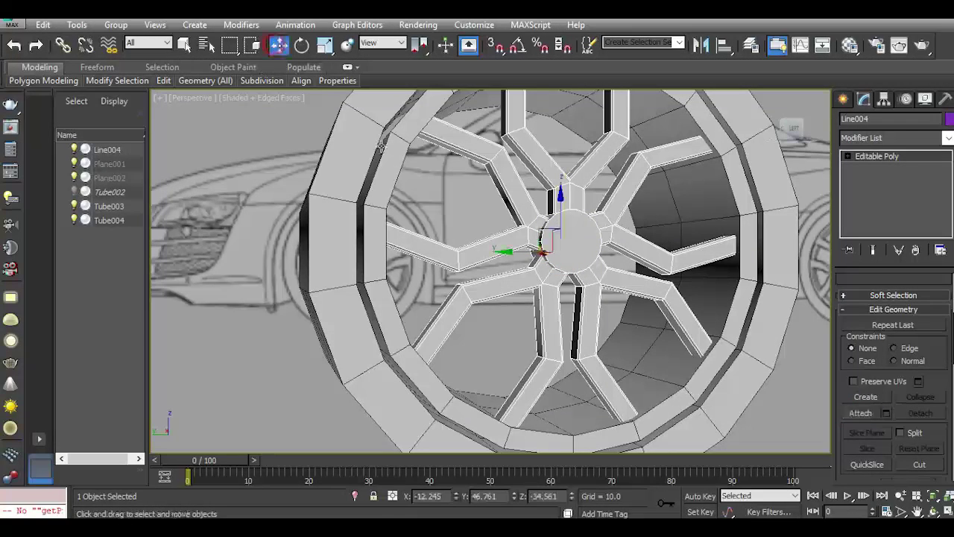
mouse_move(542, 252)
alt+middle_down()
mouse_move(524, 252)
mouse_move(541, 255)
alt+middle_up()
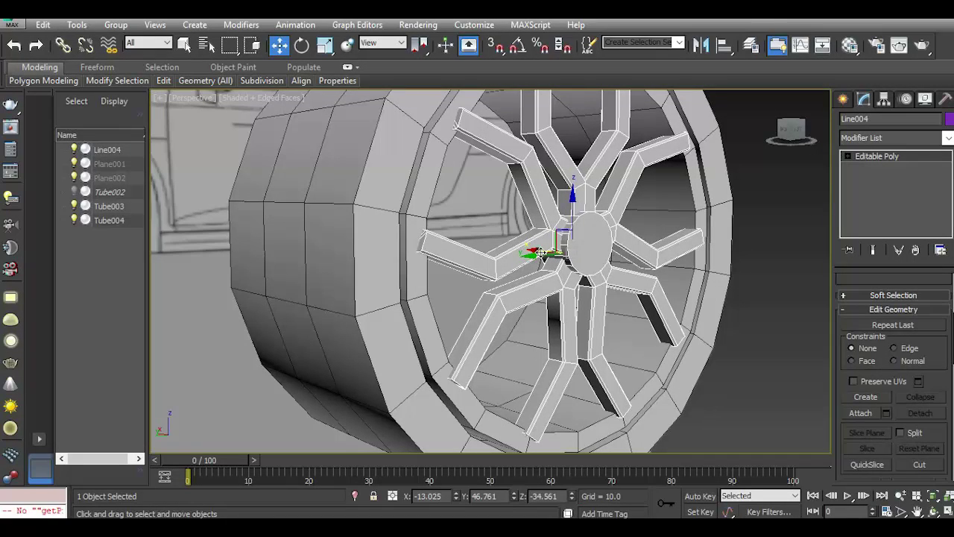
Scale Line004 uniformly in View coordinates to about 103.7%, nudging it sideways to fit the rim.
click(325, 44)
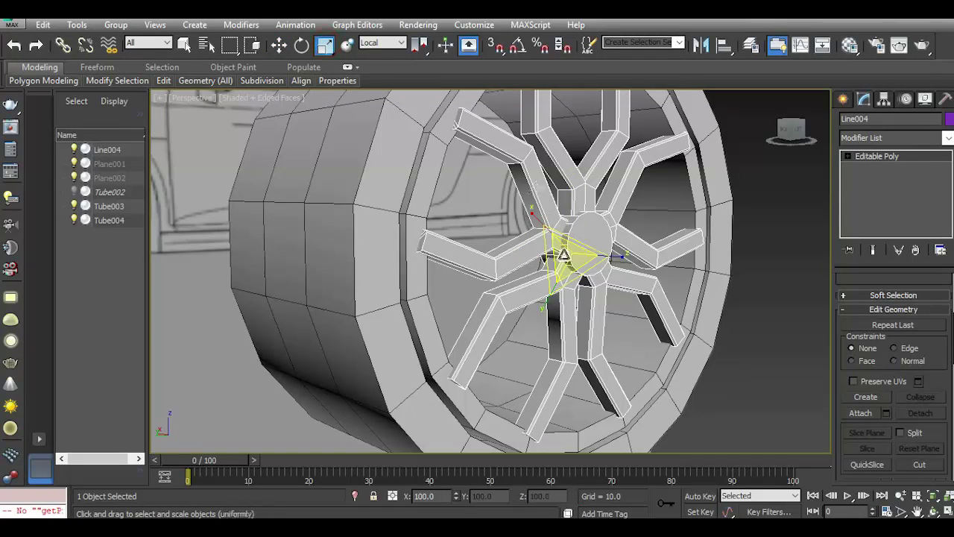
click(381, 43)
click(372, 57)
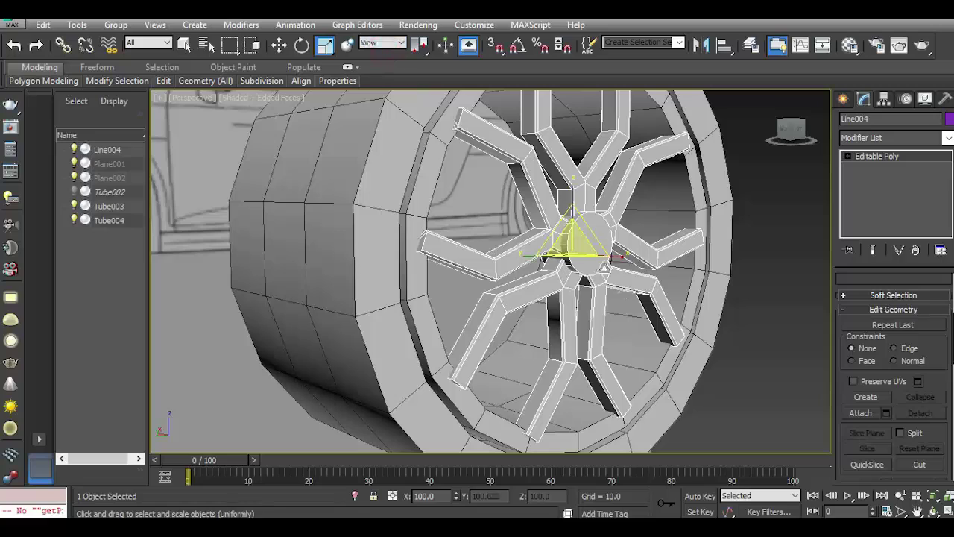
drag(572, 247, 560, 241)
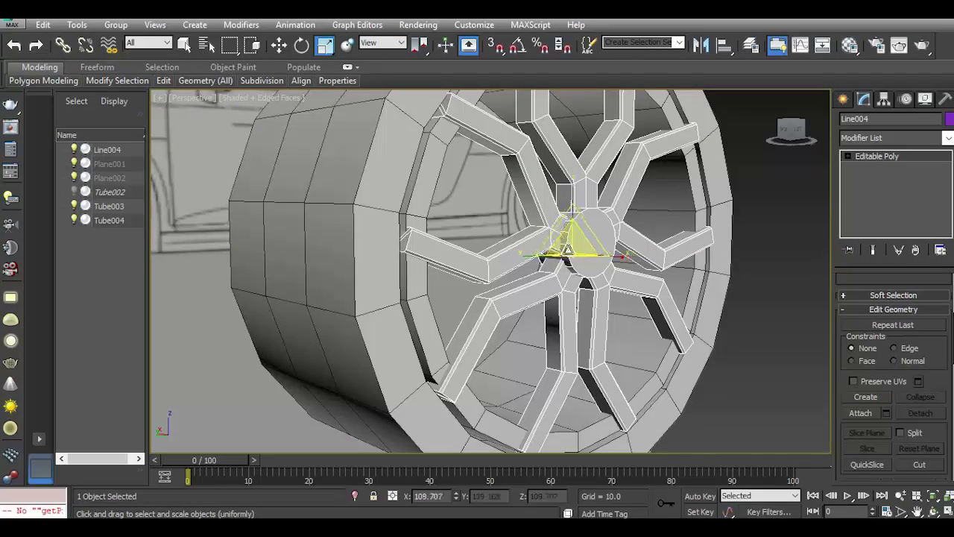
scroll(560, 241, down, 5)
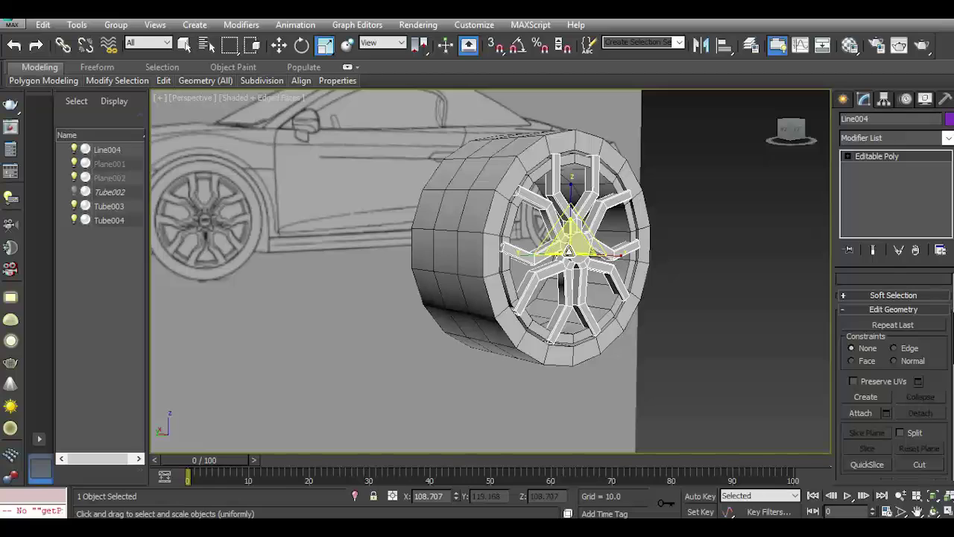
scroll(569, 250, up, 5)
key(w)
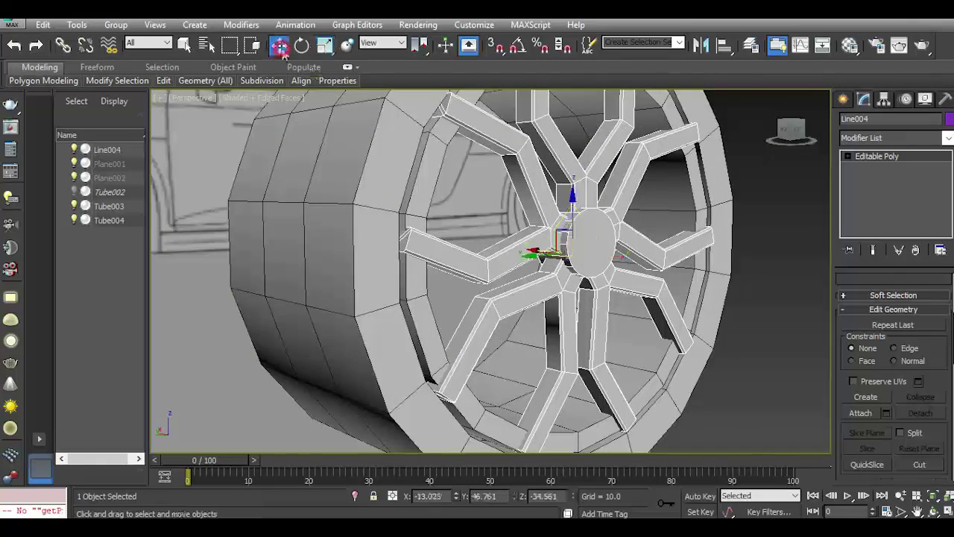
drag(545, 252, 538, 250)
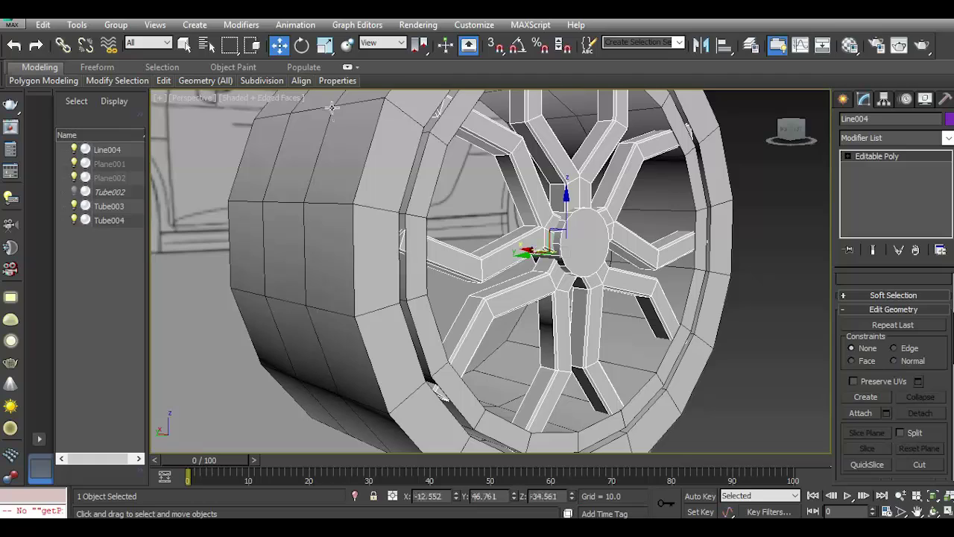
click(325, 45)
drag(567, 243, 568, 251)
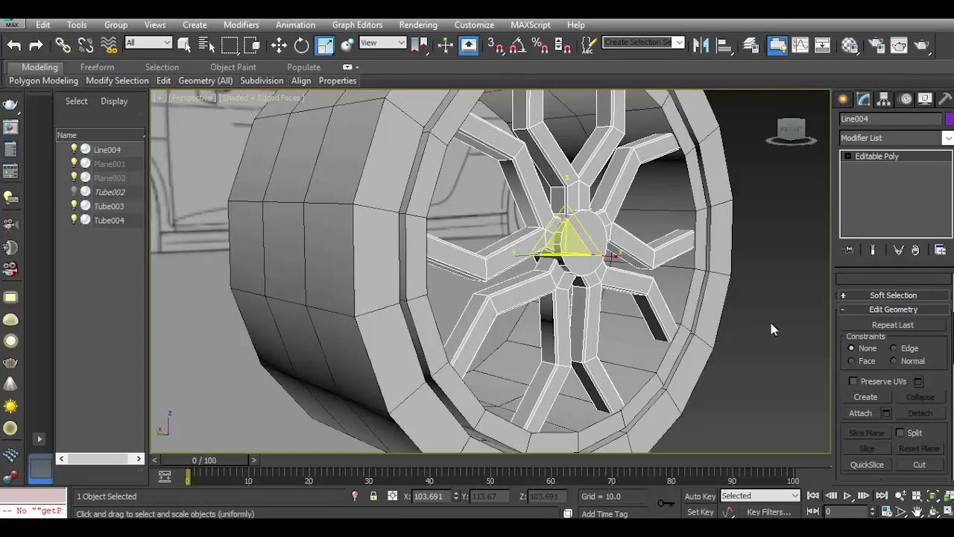
Convert the Tube004 rim to an editable poly and insert an edge loop around it.
click(649, 352)
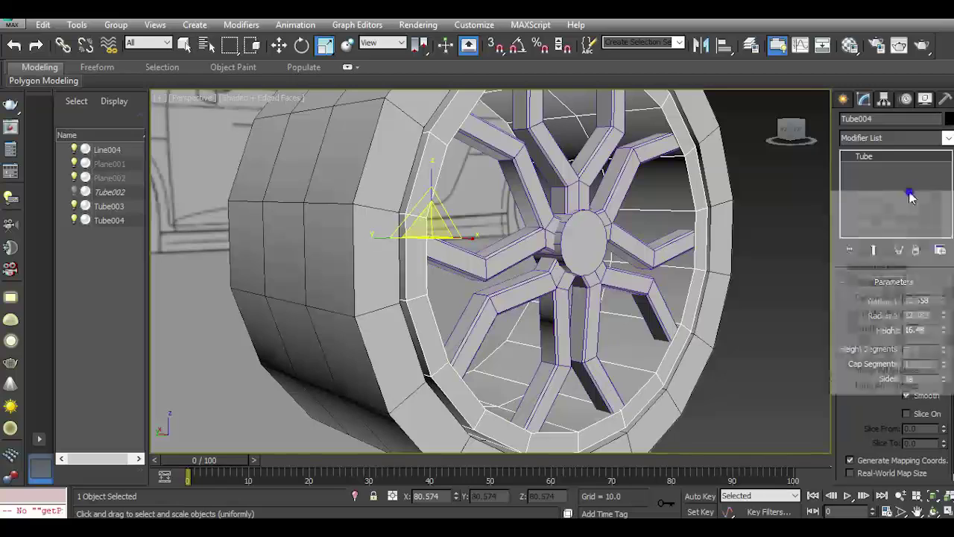
right_click(909, 196)
click(903, 301)
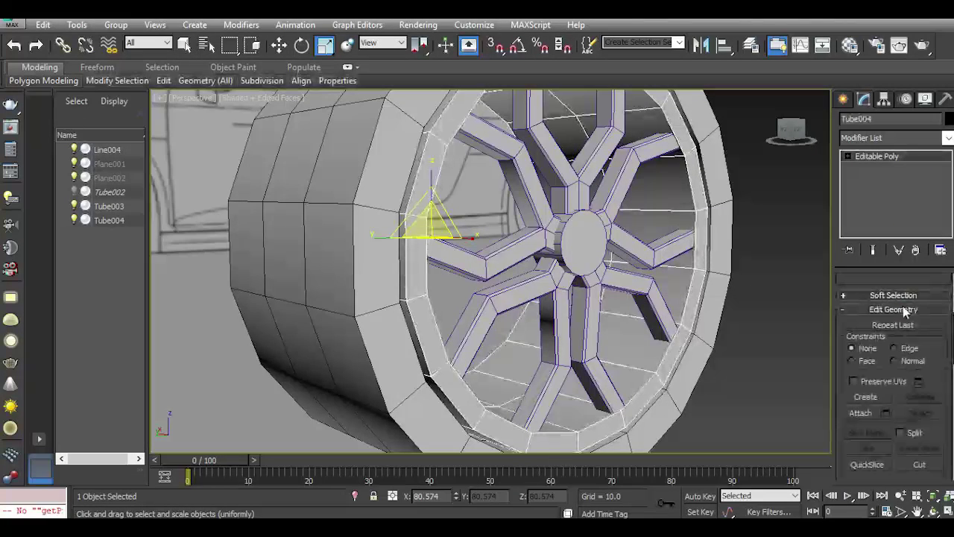
click(278, 116)
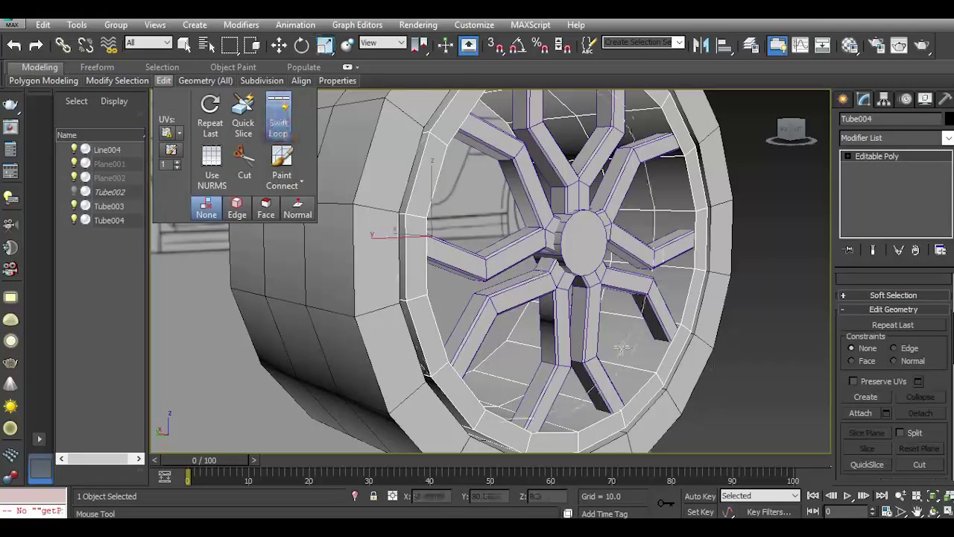
click(646, 348)
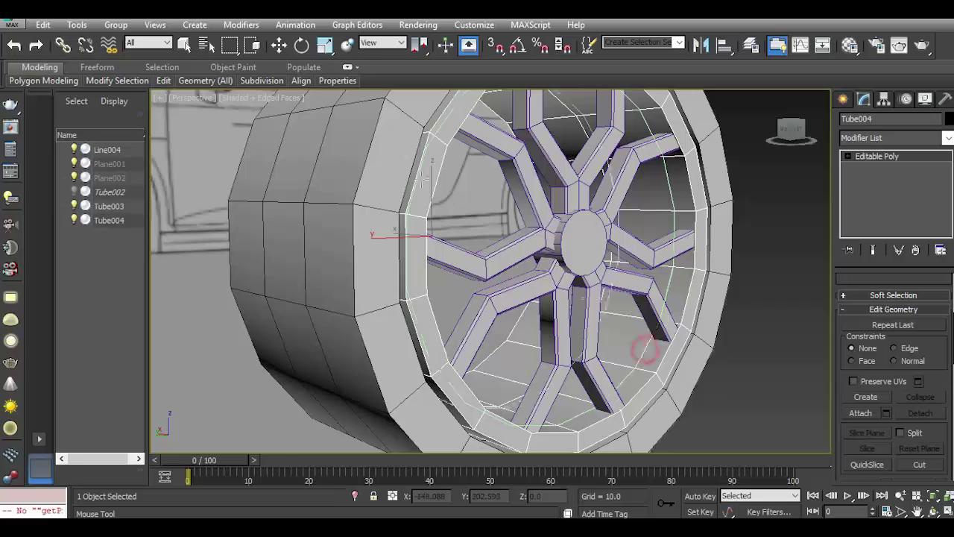
click(278, 45)
Select the inner ring of 18 rim polygons and extrude them by 0.528.
click(849, 156)
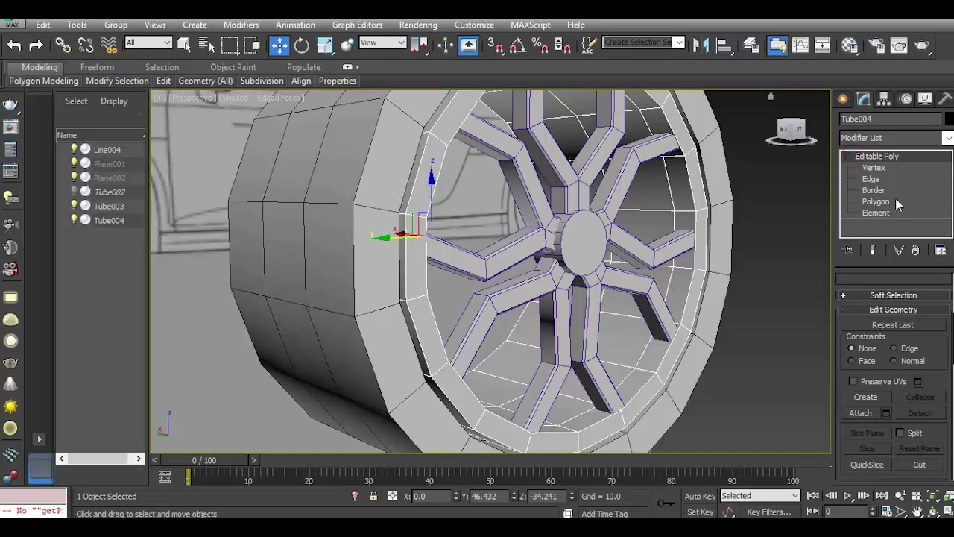
click(876, 202)
click(640, 377)
shift+click(651, 358)
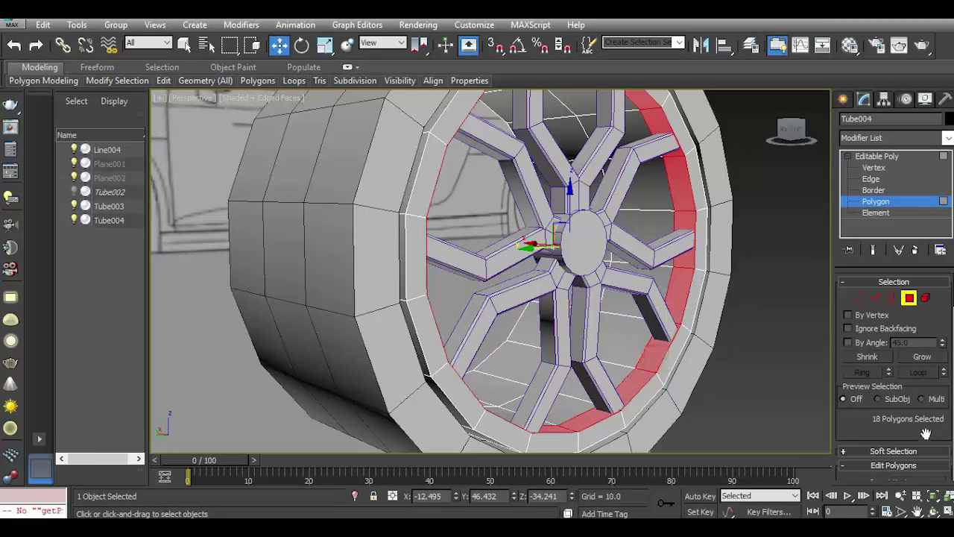
scroll(902, 397, down, 3)
click(886, 389)
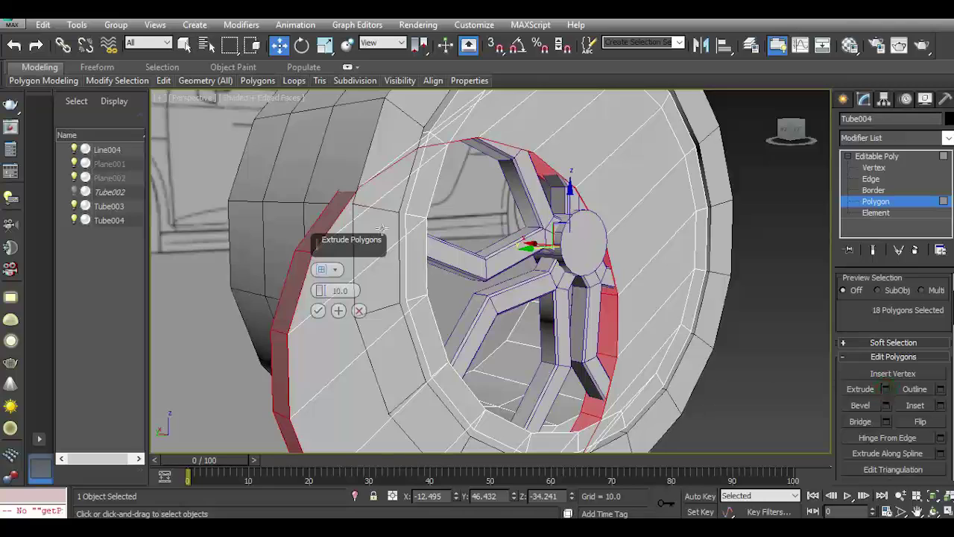
mouse_move(323, 290)
mouse_down()
mouse_move(358, 328)
mouse_move(348, 322)
mouse_up()
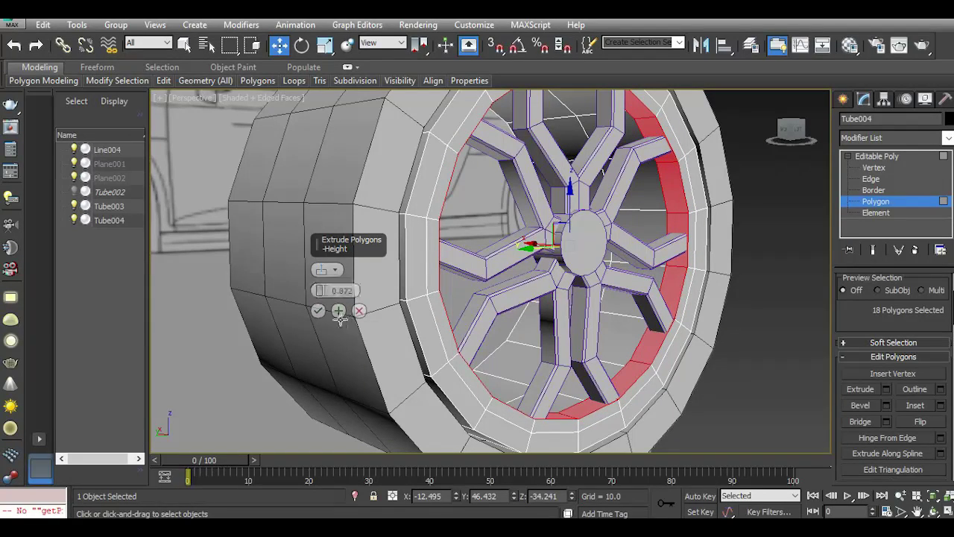
click(317, 310)
Select the outer ring of rim polygons and extrude them by 0.183.
click(441, 341)
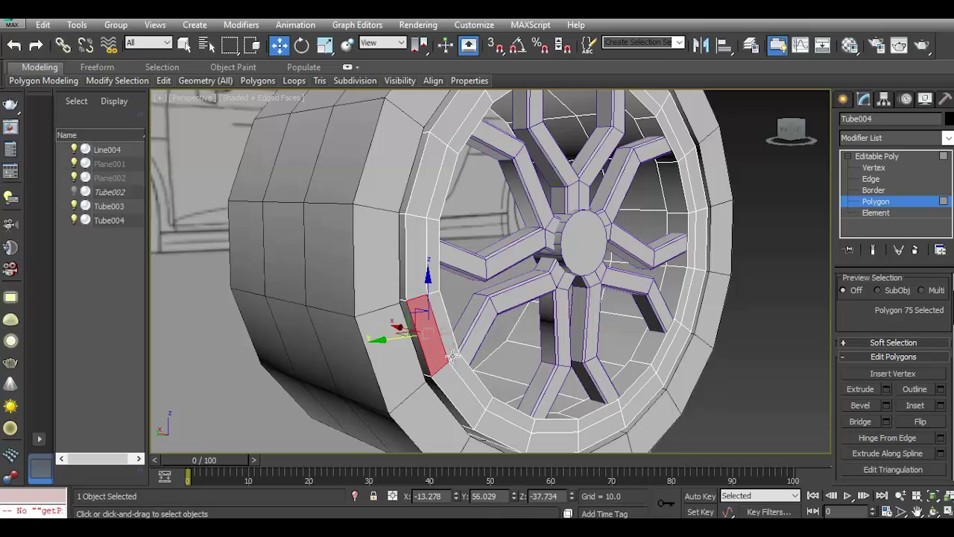
shift+click(451, 358)
click(886, 389)
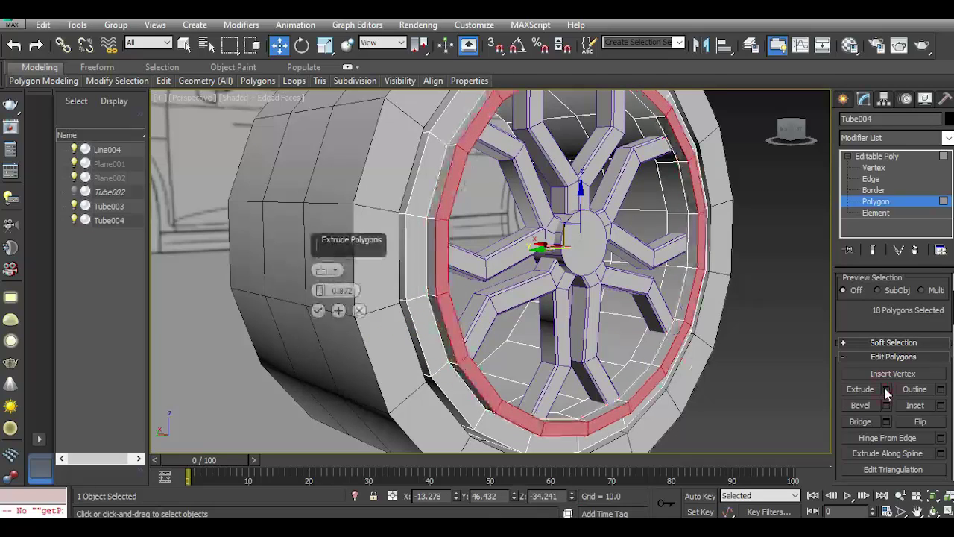
alt+middle_drag(796, 148, 522, 299)
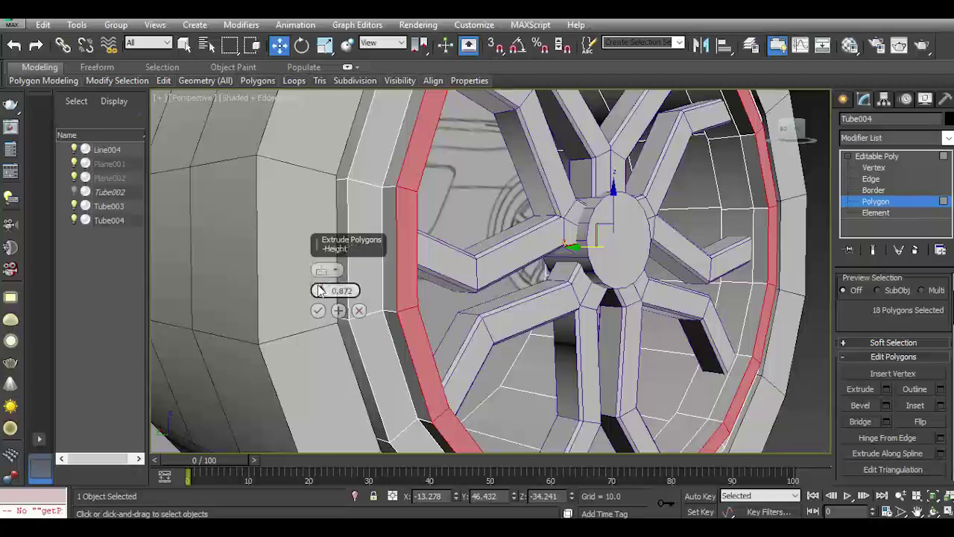
drag(319, 290, 320, 291)
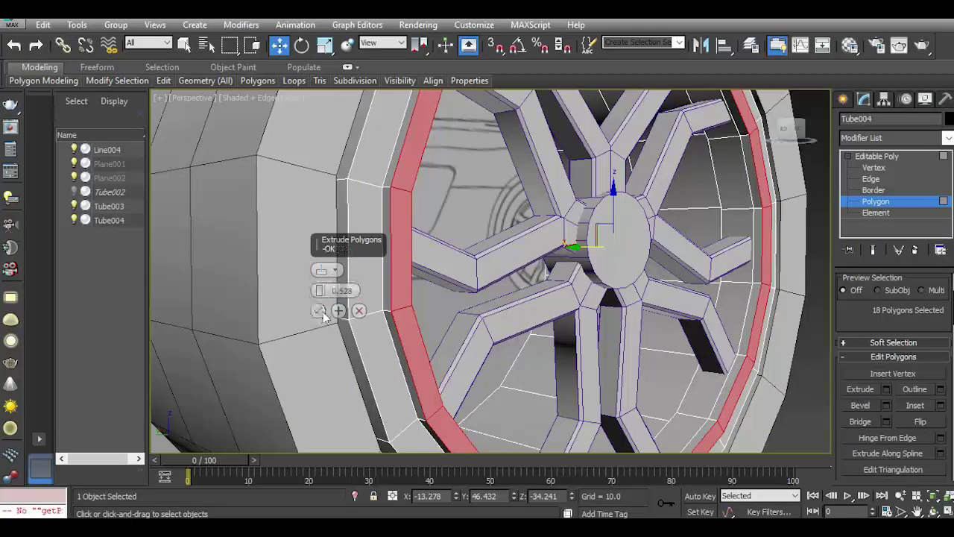
click(320, 311)
scroll(543, 272, down, 4)
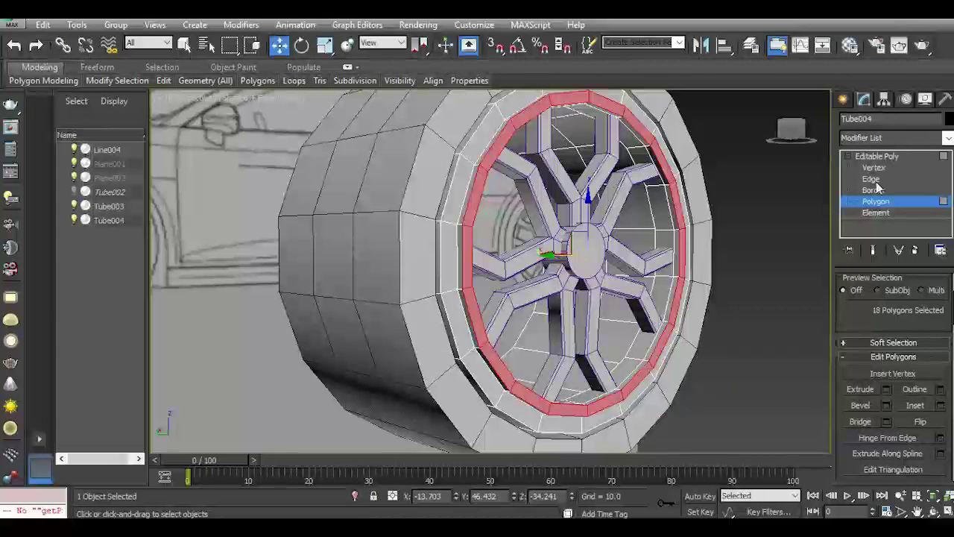
Loop-select the hub's side polygons on Line004 and inset them by a small amount.
click(879, 157)
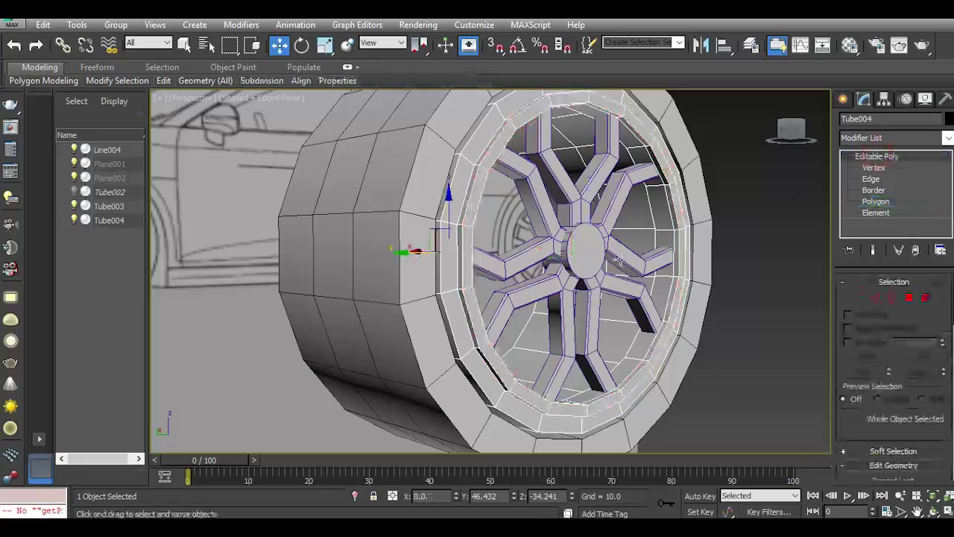
click(592, 258)
scroll(589, 253, up, 5)
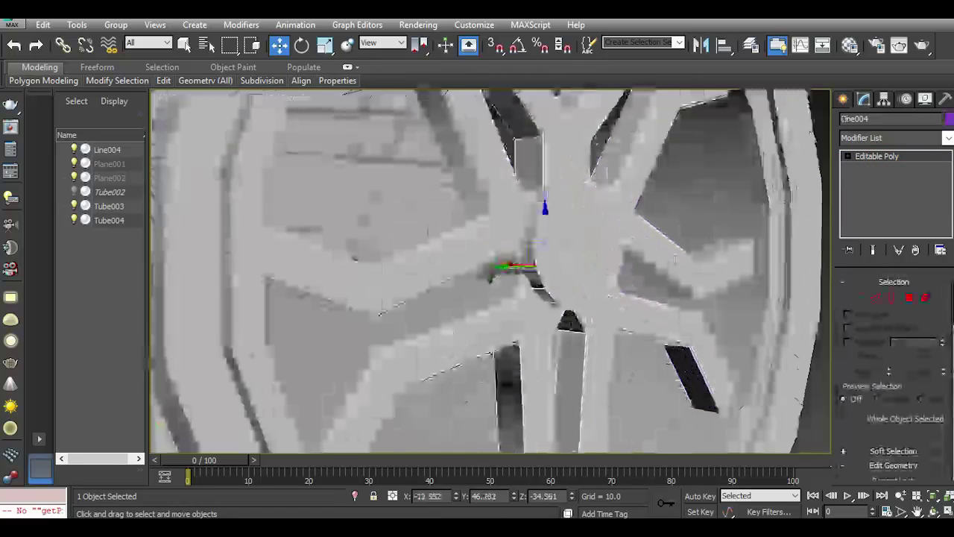
click(910, 298)
click(519, 260)
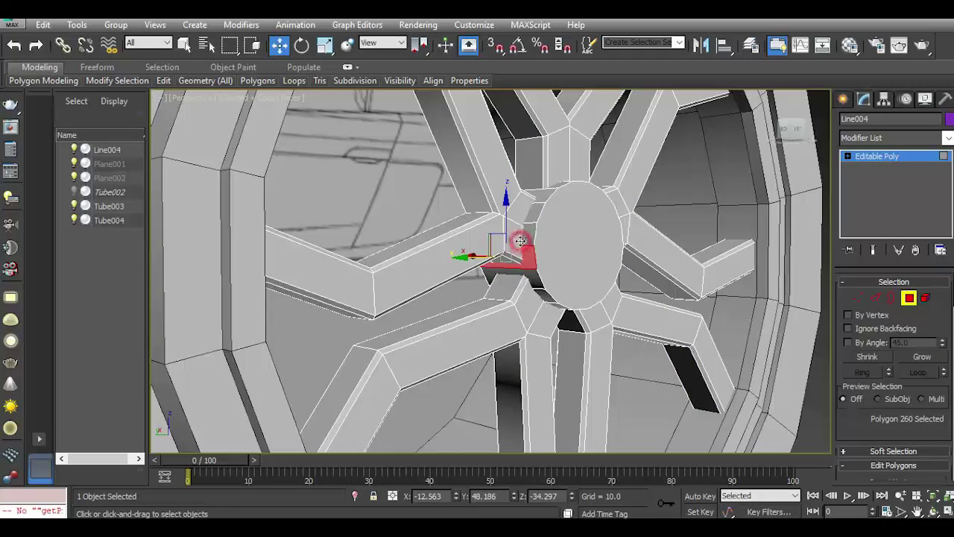
shift+click(526, 238)
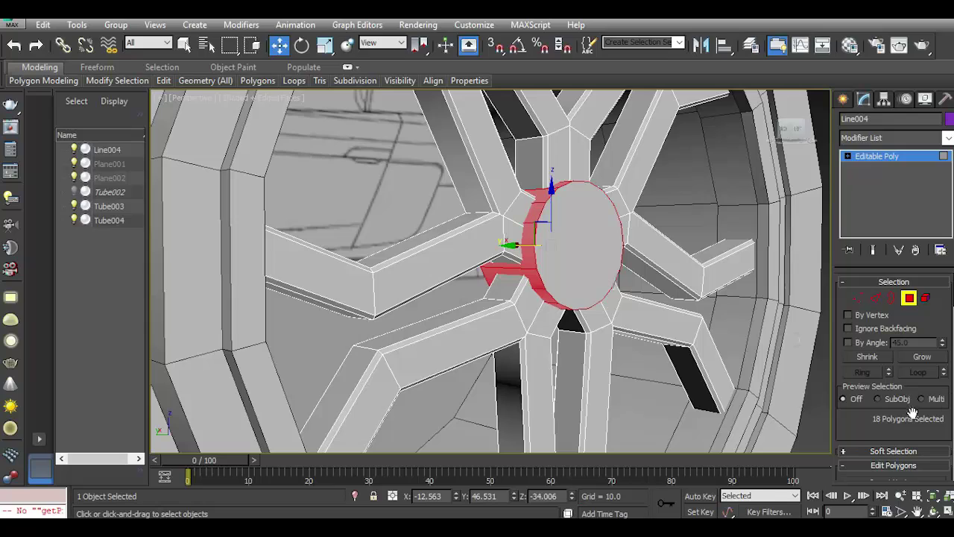
drag(913, 412, 900, 330)
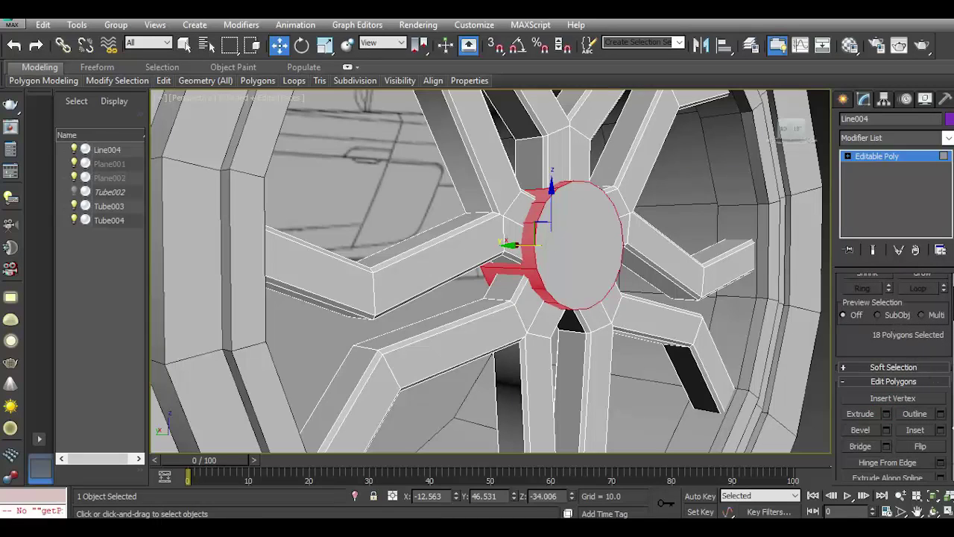
click(943, 428)
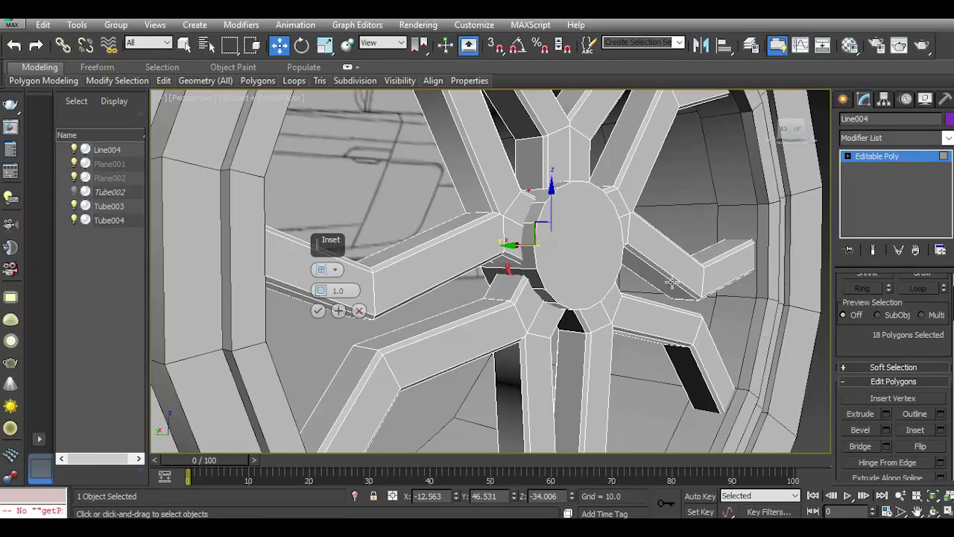
scroll(568, 279, up, 3)
scroll(571, 275, down, 6)
scroll(522, 269, up, 2)
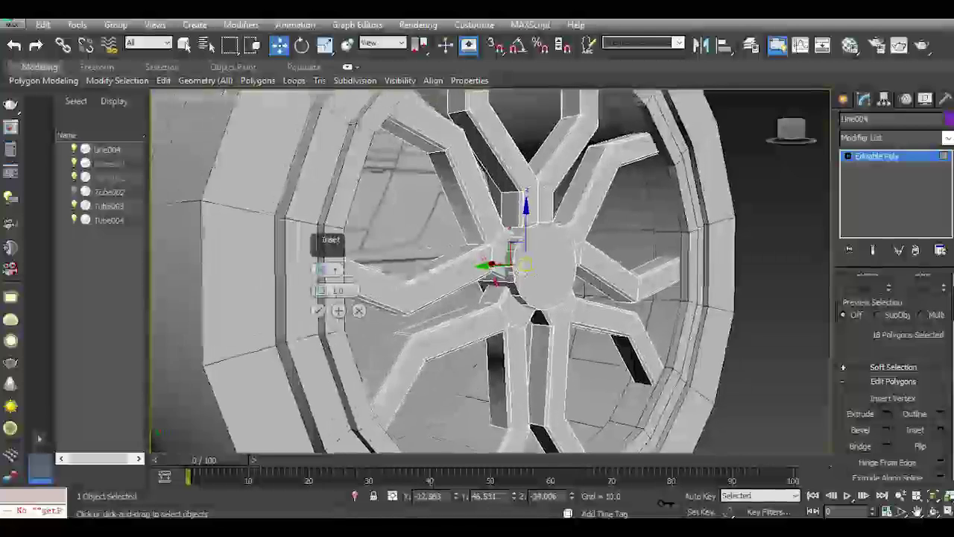
scroll(522, 267, up, 3)
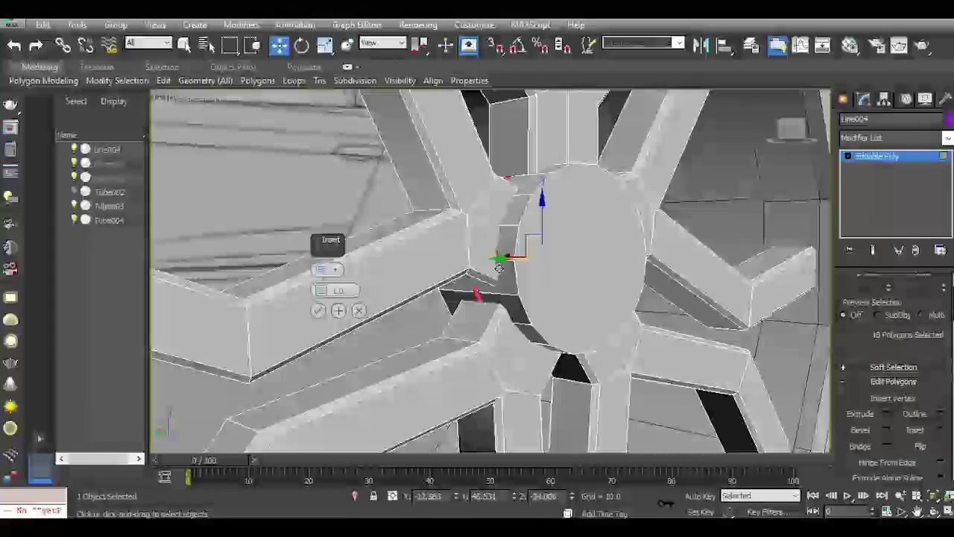
drag(321, 291, 321, 296)
click(317, 311)
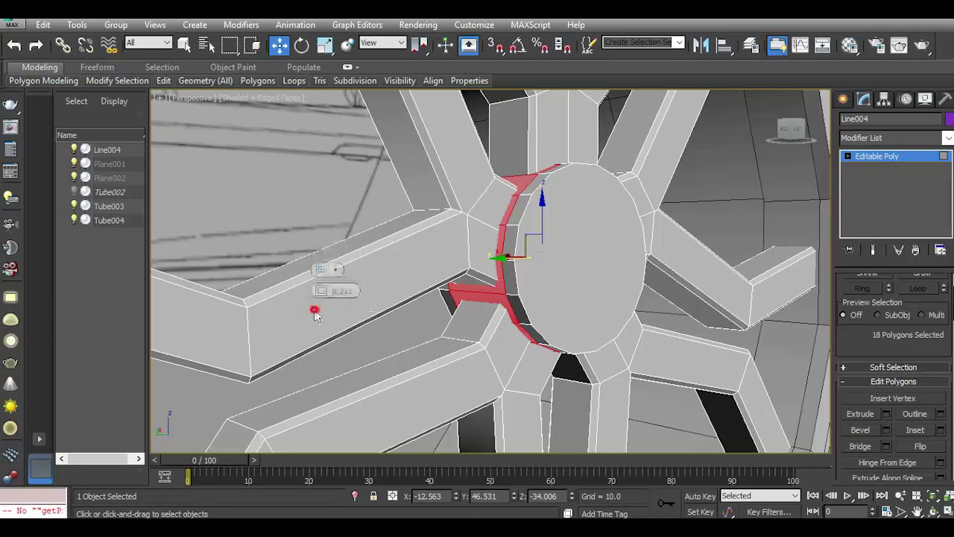
Extrude the inset hub ring slightly along Local Normal.
click(886, 413)
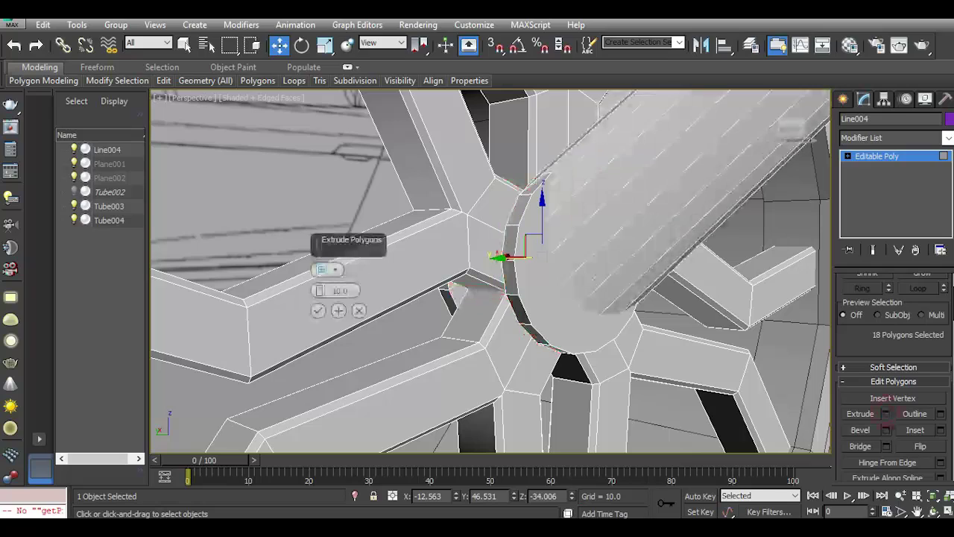
click(320, 270)
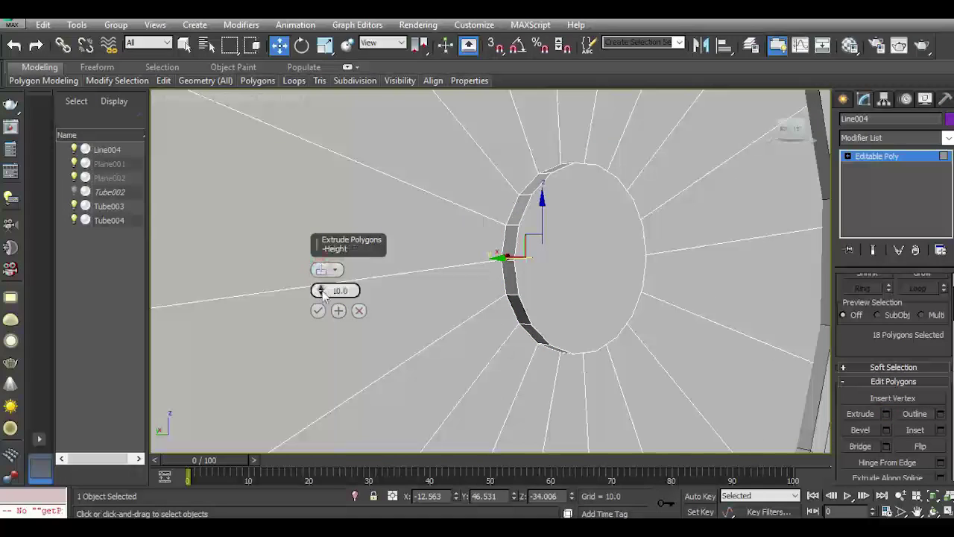
mouse_move(322, 291)
mouse_down()
mouse_move(338, 335)
mouse_move(331, 332)
mouse_up()
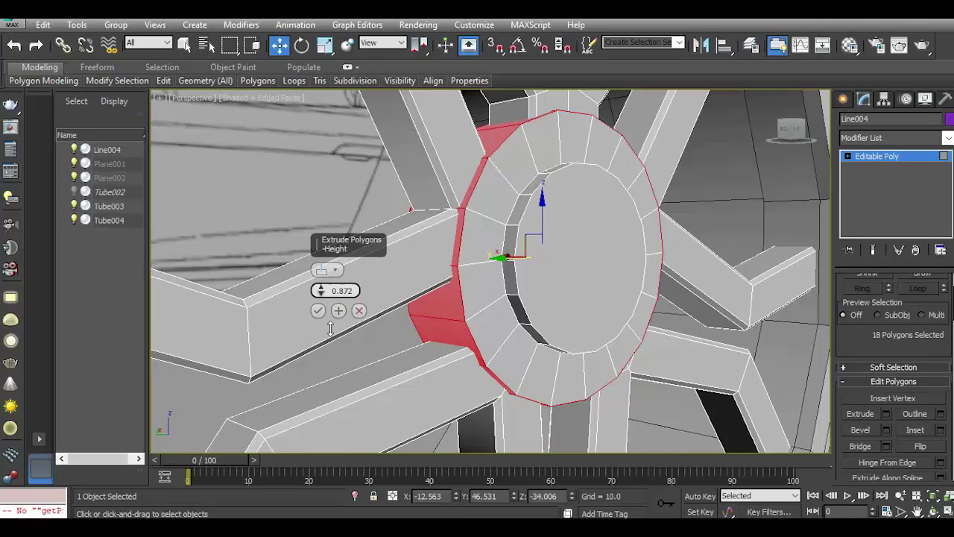
click(319, 311)
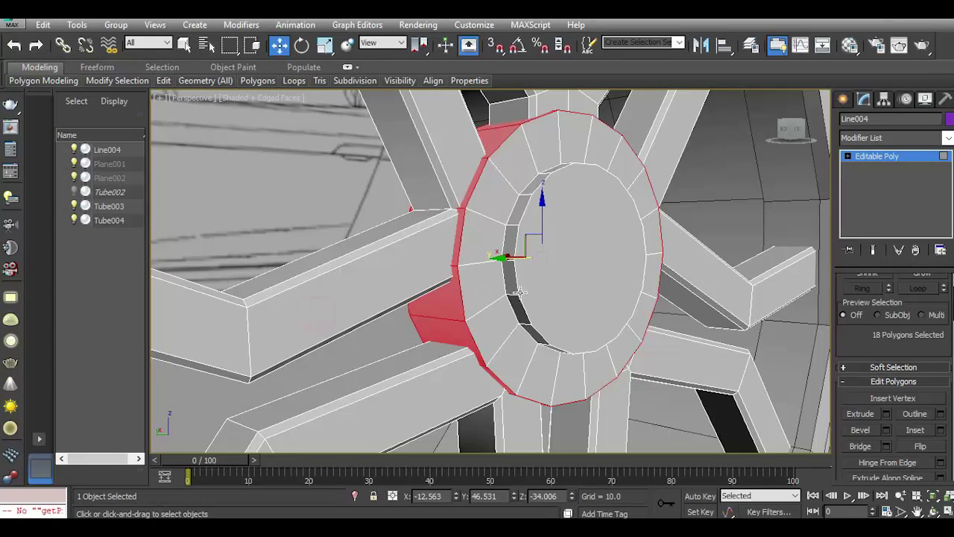
Inset the hub's centre cap polygon by 0.311.
scroll(500, 281, down, 3)
alt+middle_drag(500, 281, 542, 285)
click(542, 285)
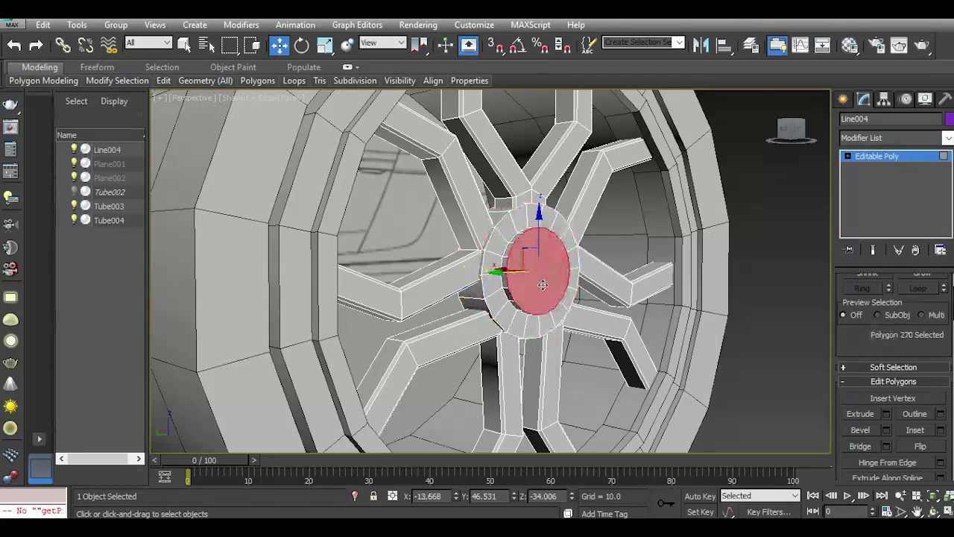
scroll(543, 285, up, 4)
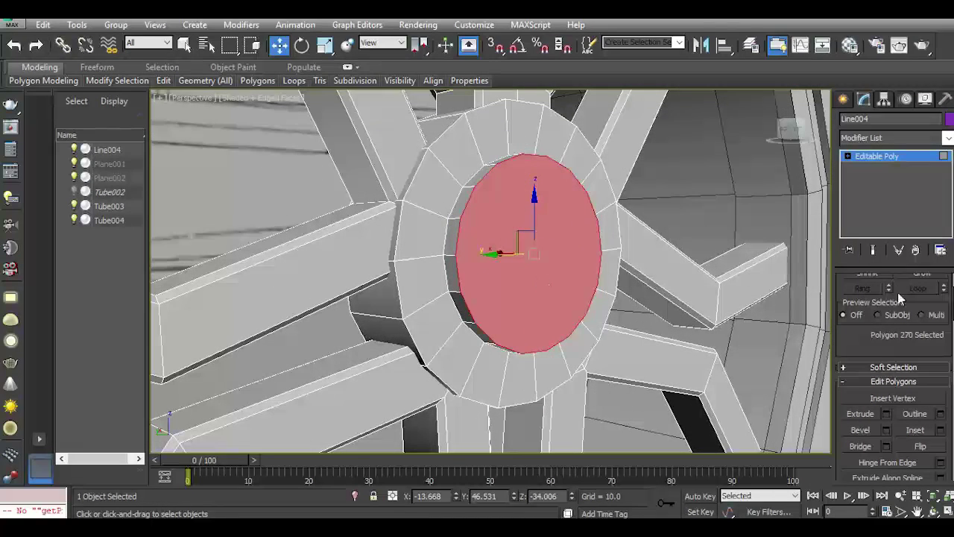
click(942, 436)
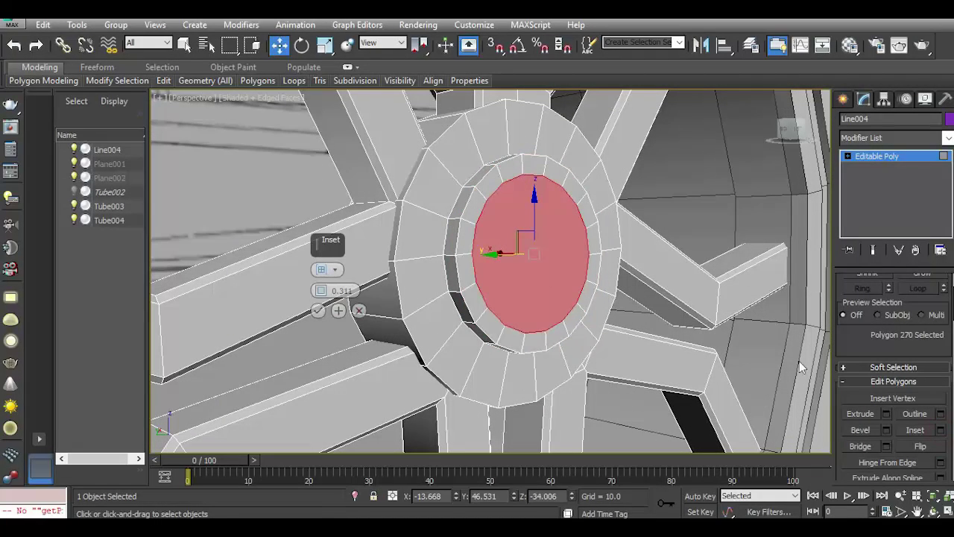
click(317, 310)
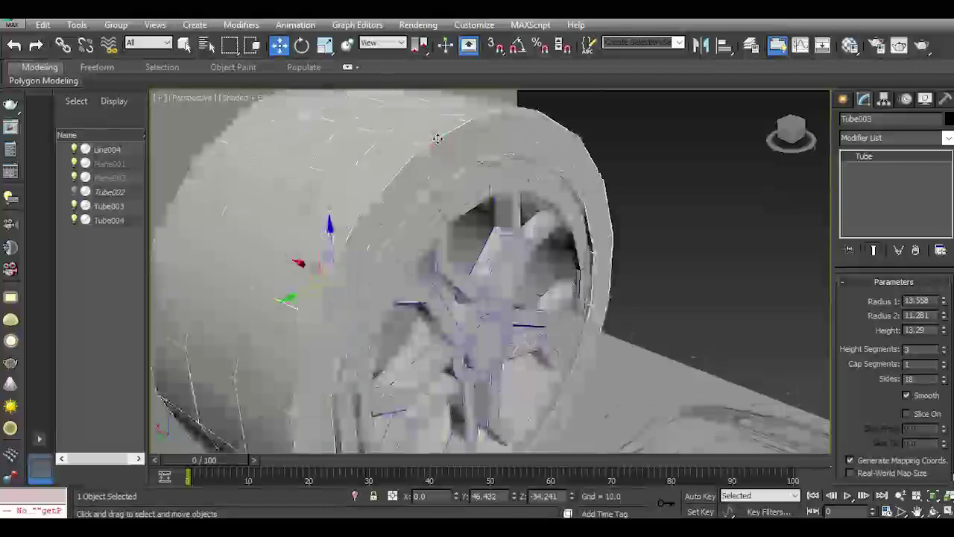
Set Tube003's Radius 2 to 10.835 and nudge the tire slightly along X.
click(785, 252)
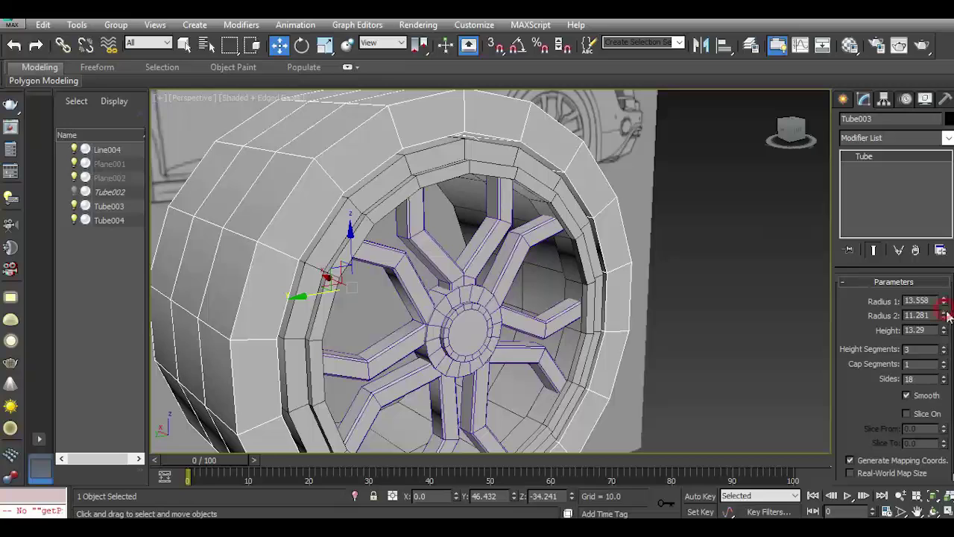
drag(946, 315, 945, 320)
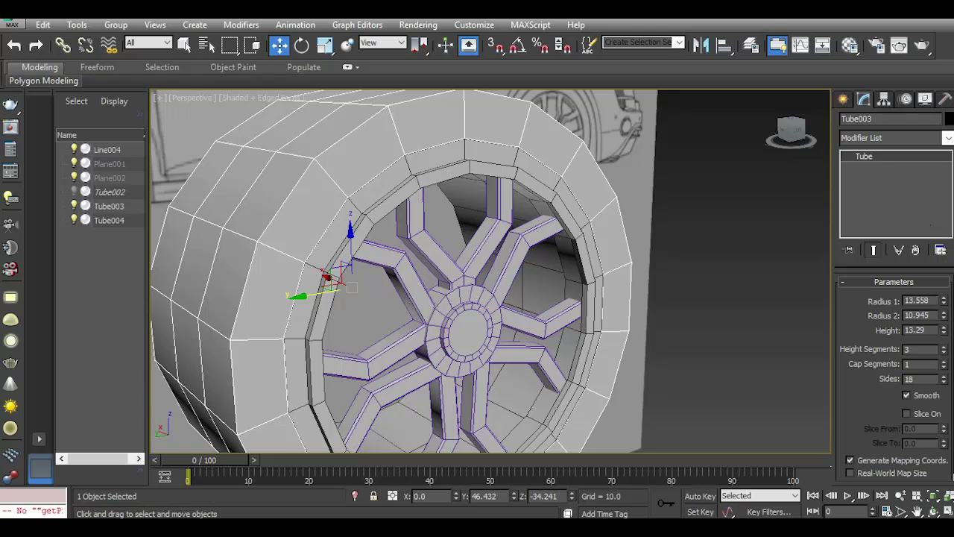
drag(945, 322, 946, 324)
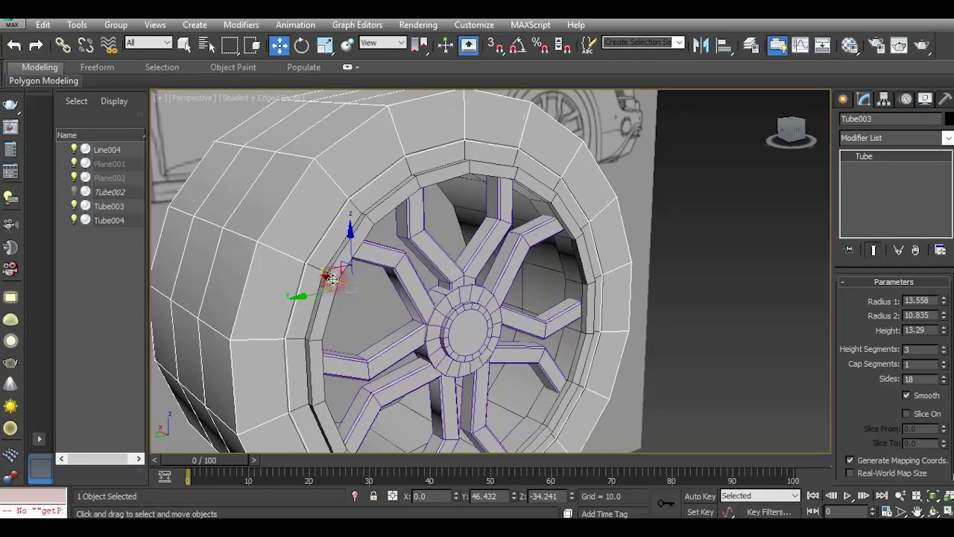
drag(333, 280, 332, 280)
drag(775, 147, 762, 144)
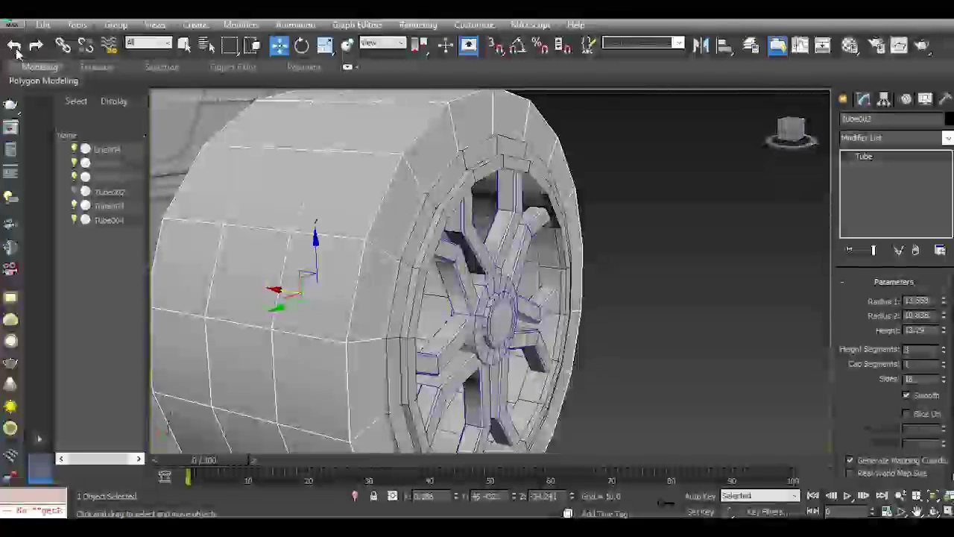
click(12, 47)
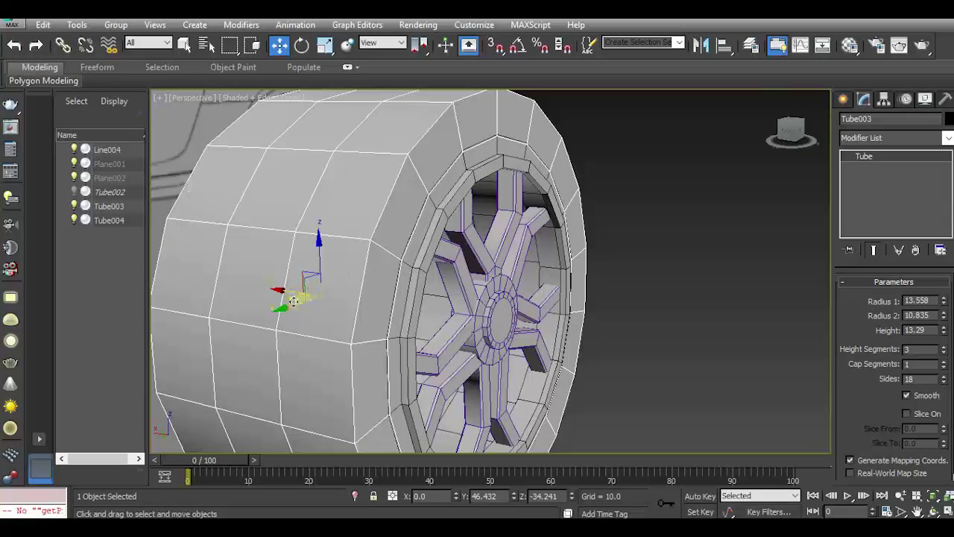
drag(288, 291, 289, 292)
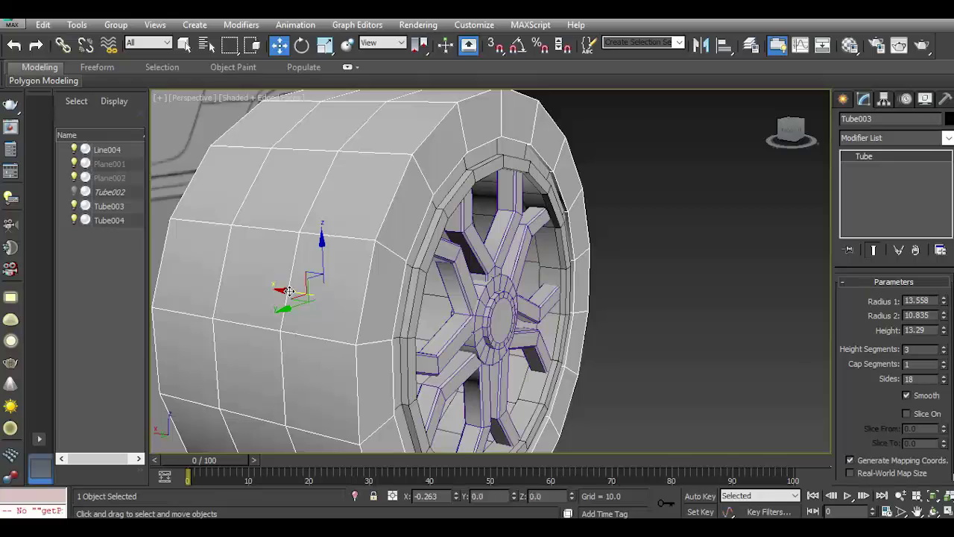
Convert Tube003 to an editable poly and select the edge loop around its outer rim.
right_click(841, 198)
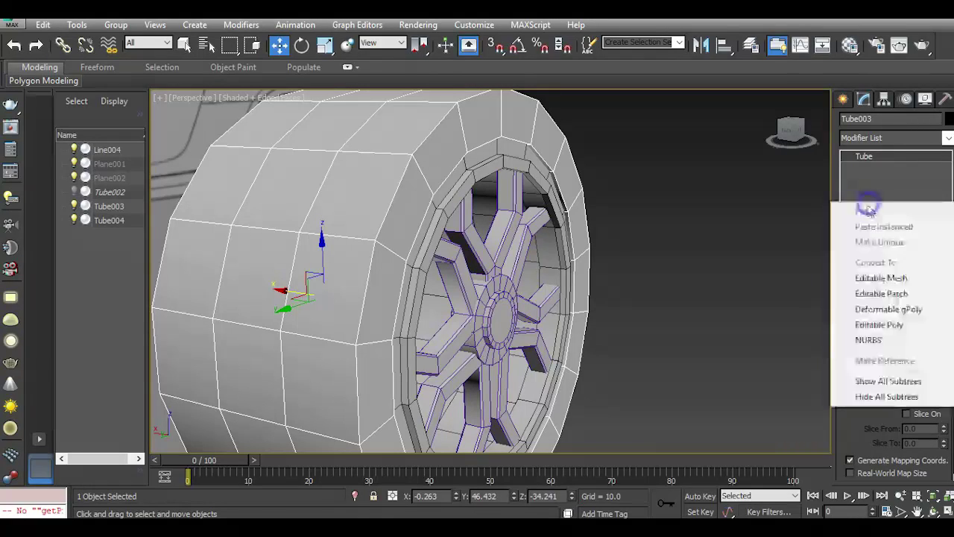
click(881, 333)
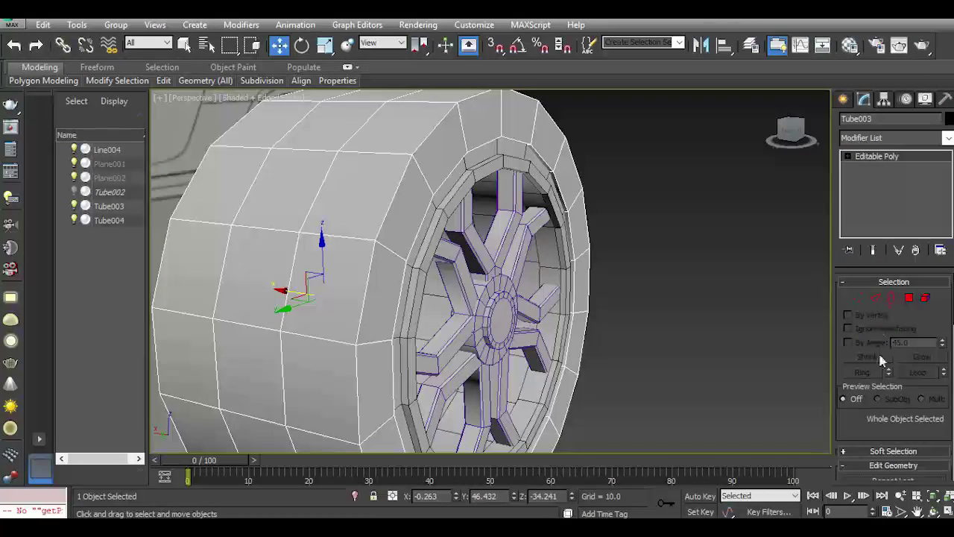
click(880, 297)
double_click(383, 215)
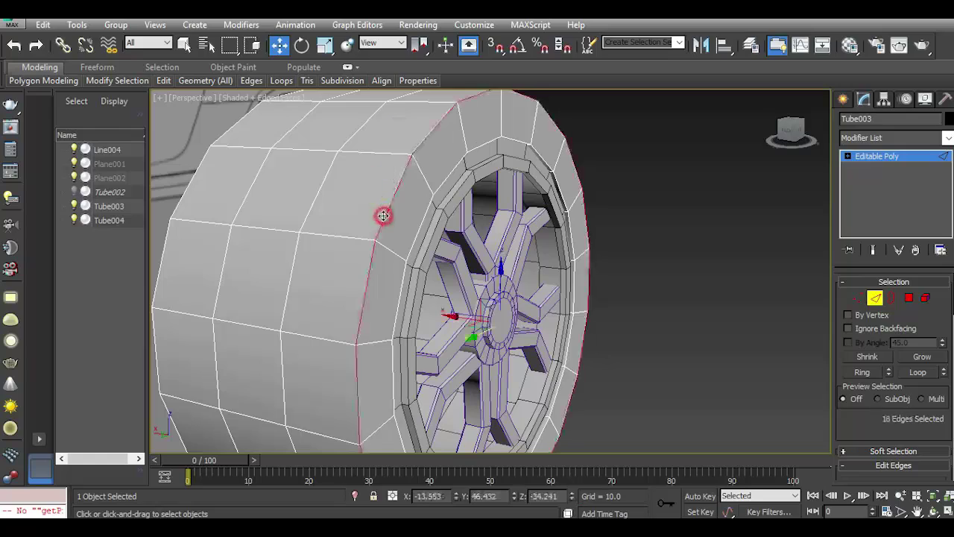
scroll(895, 414, down, 5)
click(892, 430)
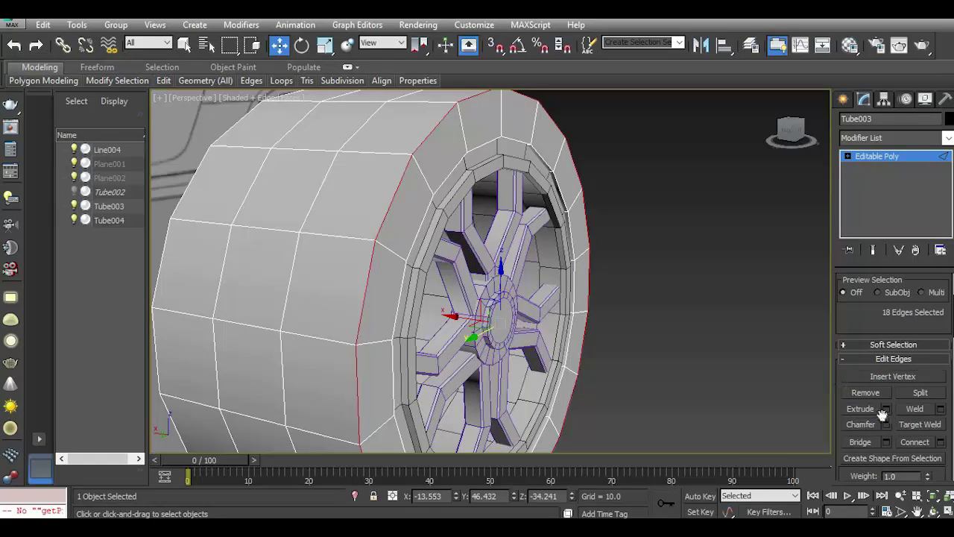
Chamfer the selected tyre edge loop with a width of 1.344.
click(887, 424)
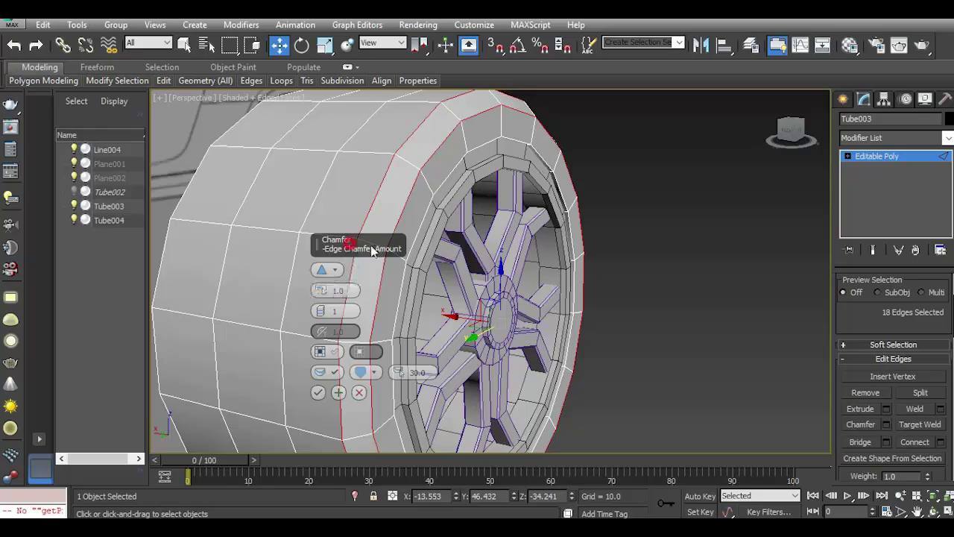
drag(372, 250, 733, 239)
drag(680, 283, 681, 279)
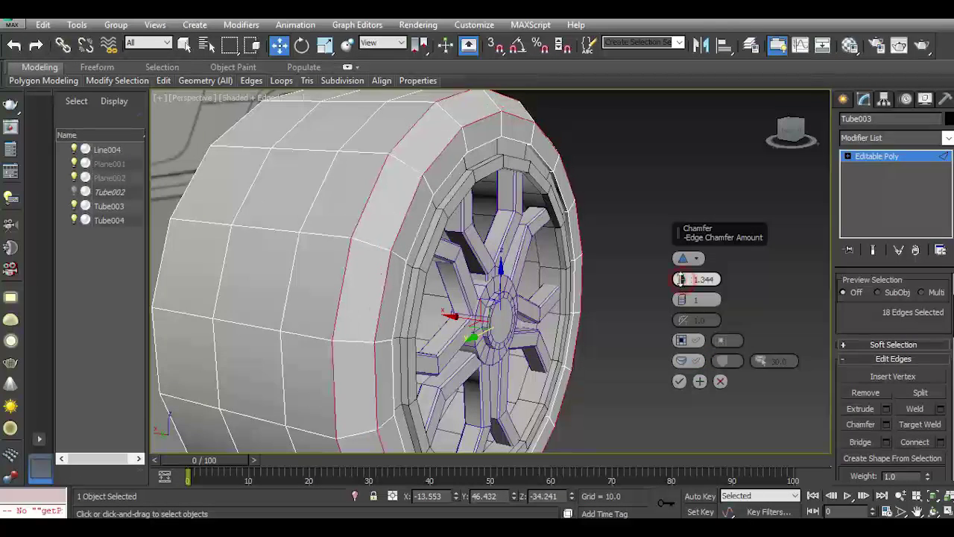
click(679, 382)
drag(792, 131, 760, 134)
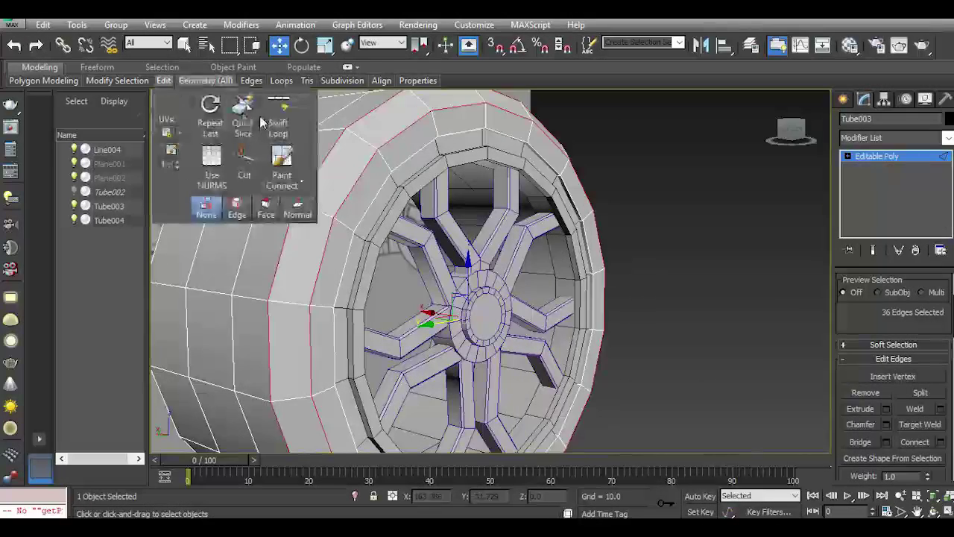
Try an extra edge loop (undone) and preview the tyre with NURMS smoothing, then turn smoothing off.
click(278, 120)
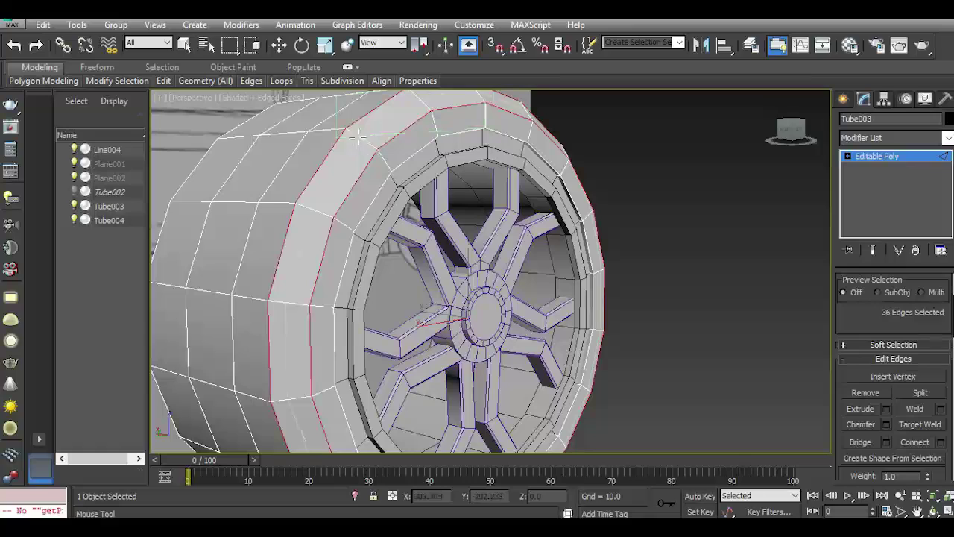
click(362, 142)
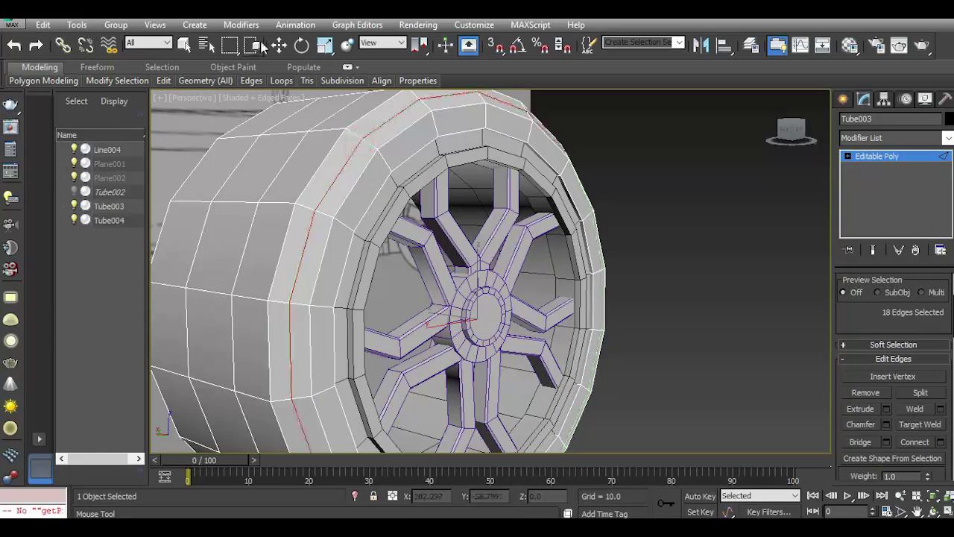
click(15, 45)
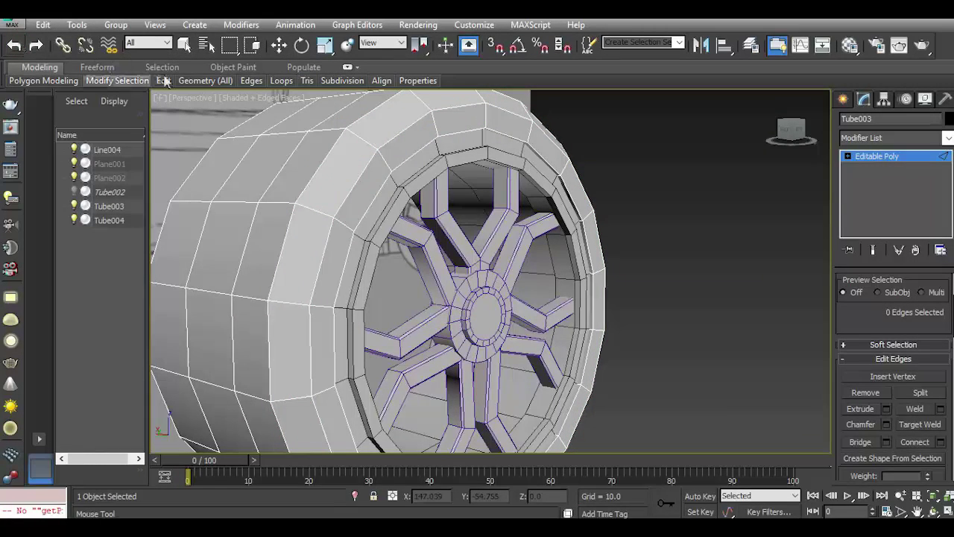
click(212, 158)
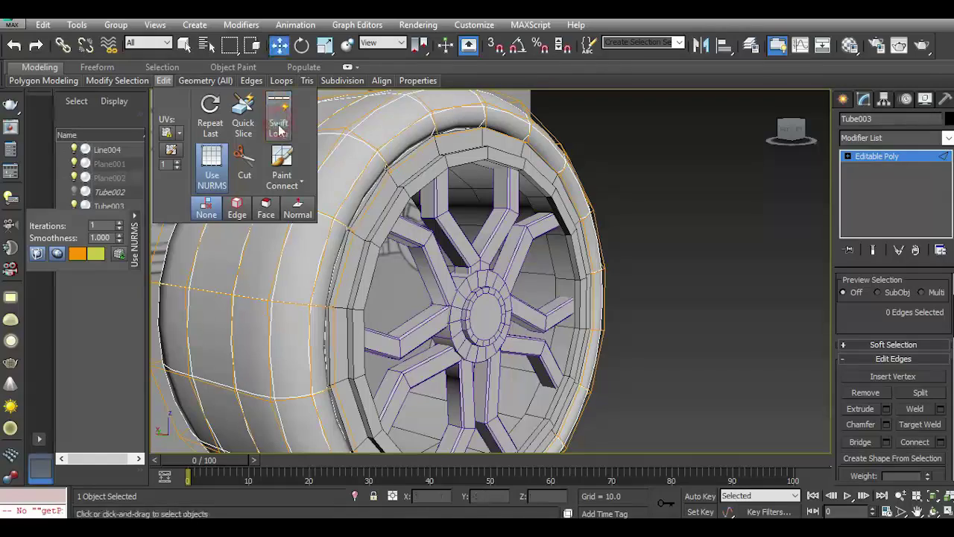
scroll(690, 229, down, 3)
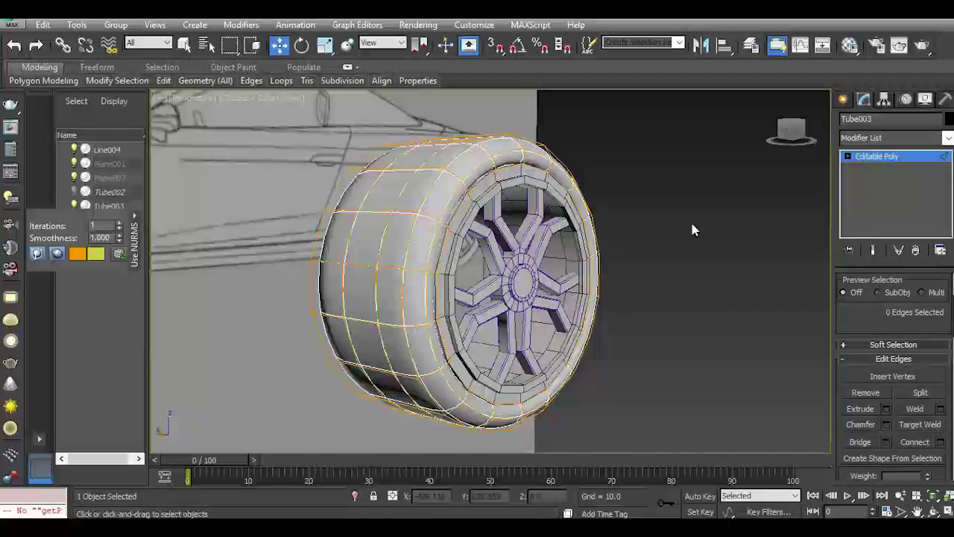
click(888, 157)
mouse_move(781, 172)
alt+middle_down()
mouse_move(606, 194)
mouse_move(671, 223)
alt+middle_up()
scroll(522, 268, up, 2)
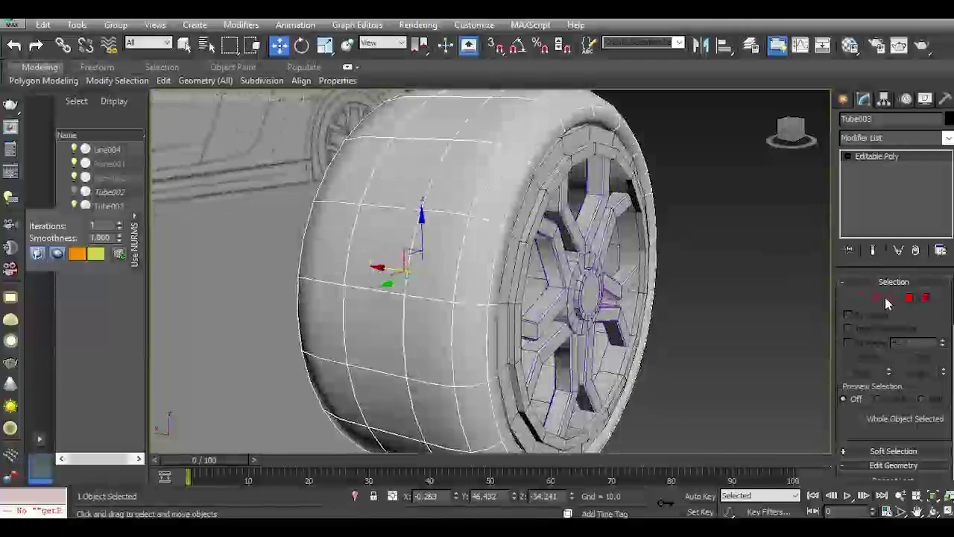
click(878, 298)
mouse_move(163, 80)
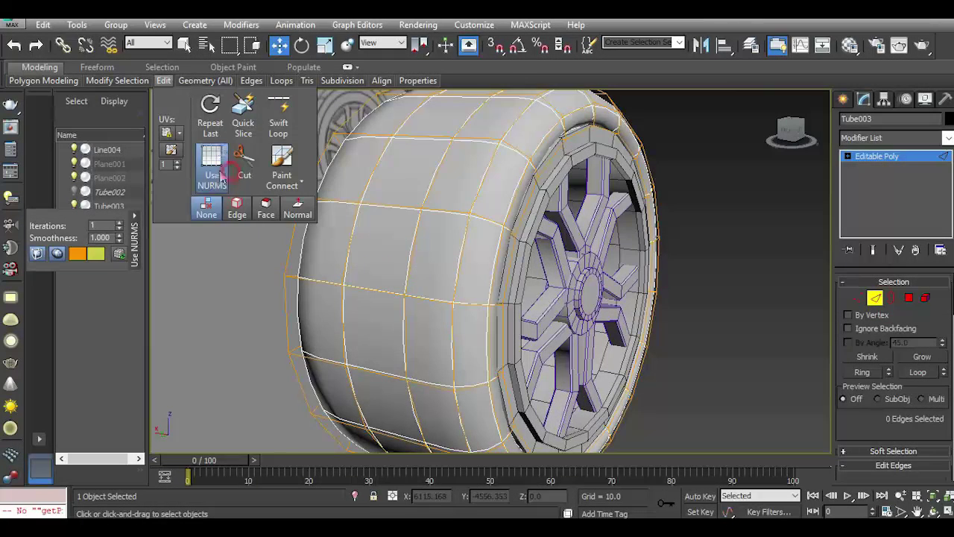
click(213, 177)
Scale two vertical tread edge loops outward to about 101%.
double_click(406, 277)
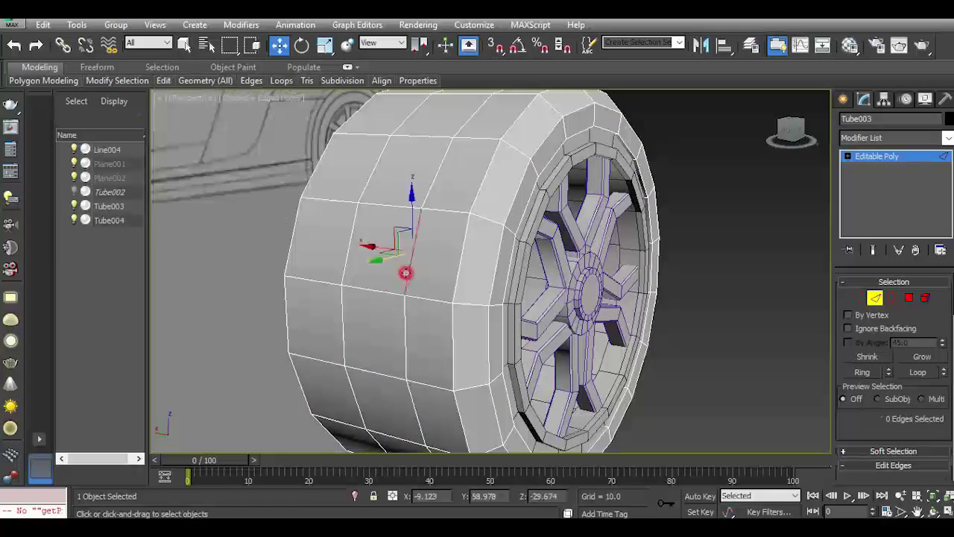
ctrl+double_click(345, 272)
click(324, 48)
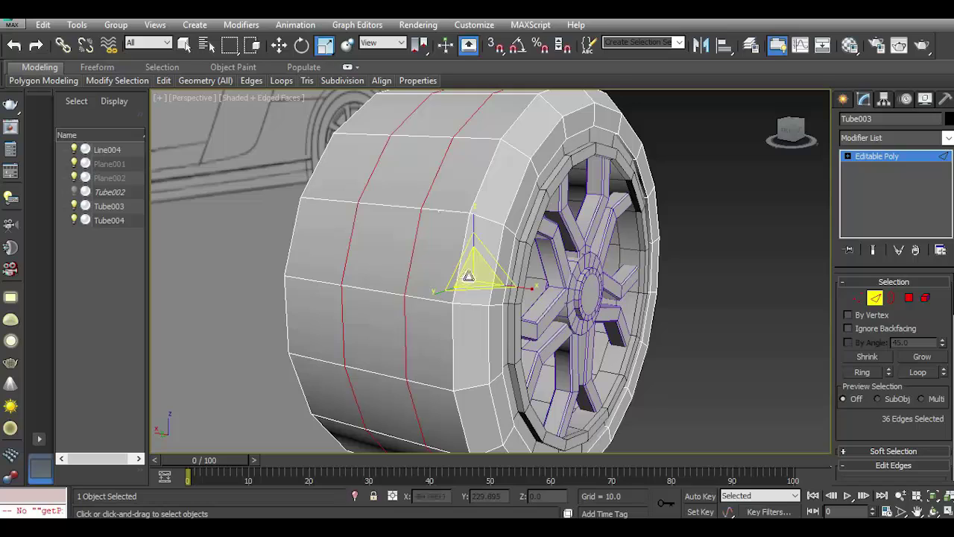
drag(471, 277, 465, 274)
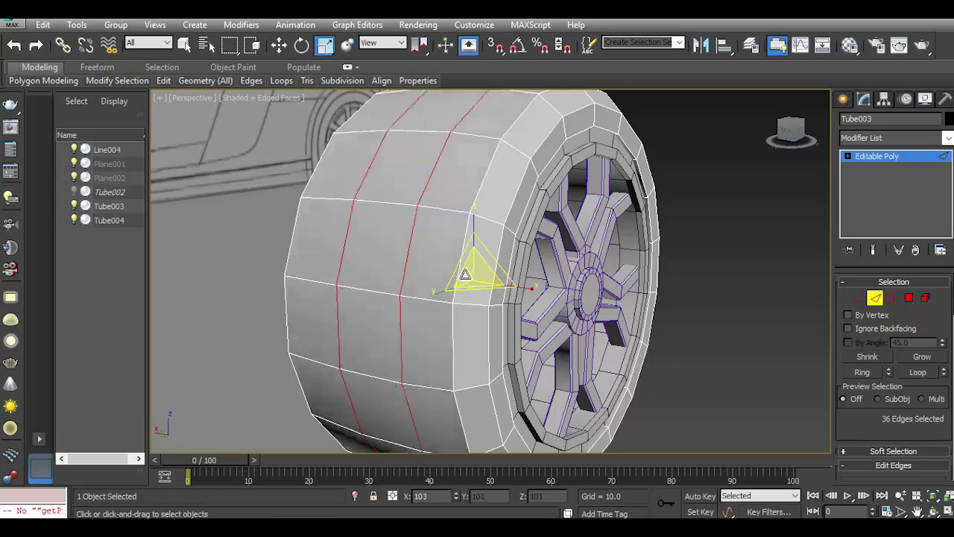
drag(801, 134, 935, 179)
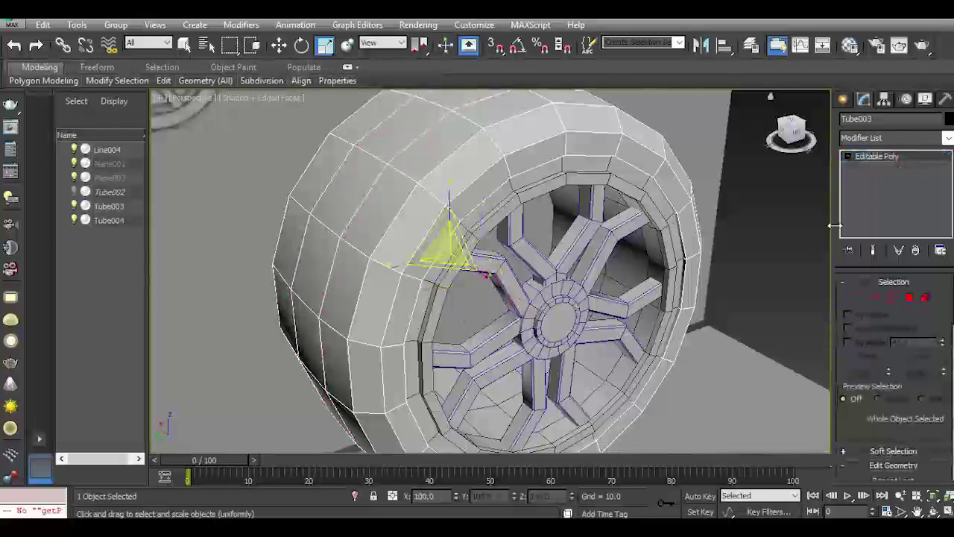
click(770, 239)
scroll(491, 218, down, 3)
Give all three wheel parts a dark object colour.
scroll(463, 201, down, 3)
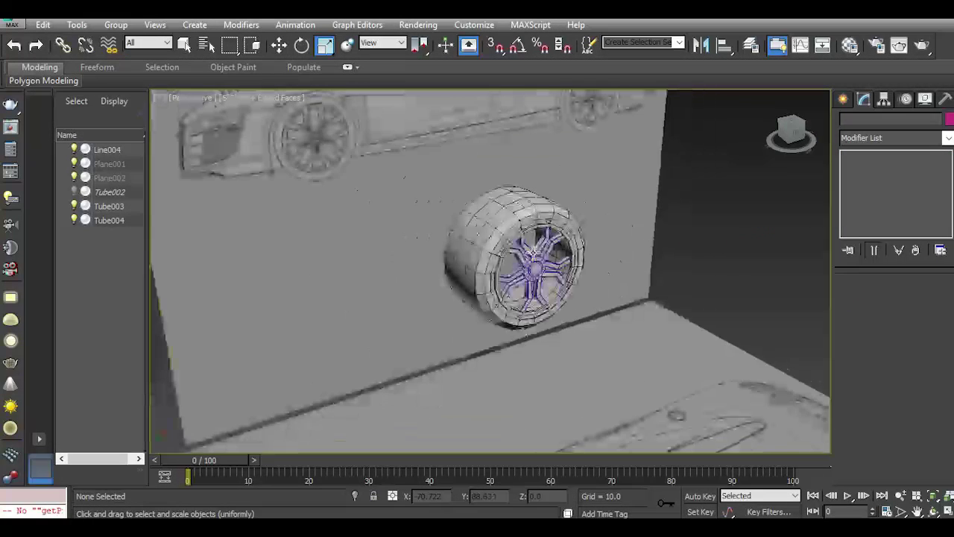
drag(610, 324, 614, 336)
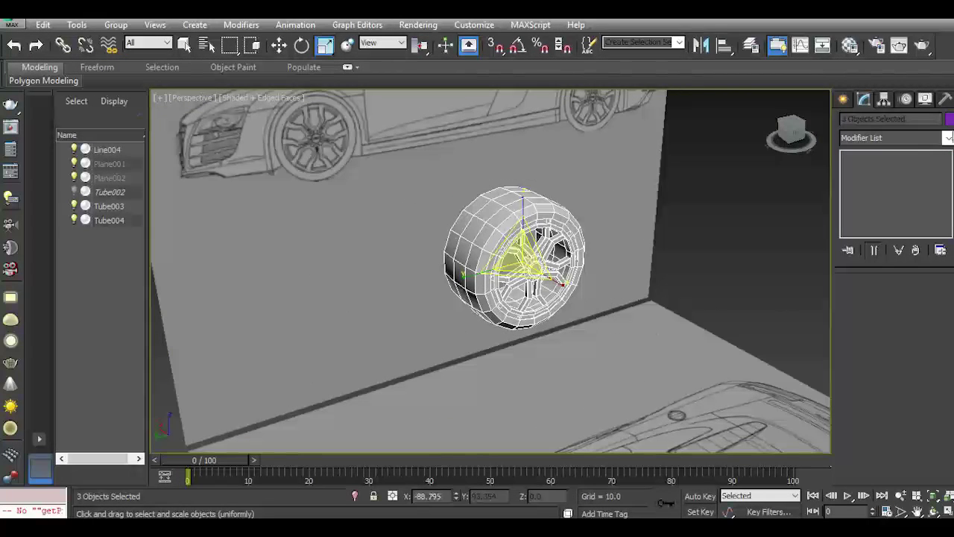
click(950, 119)
click(587, 298)
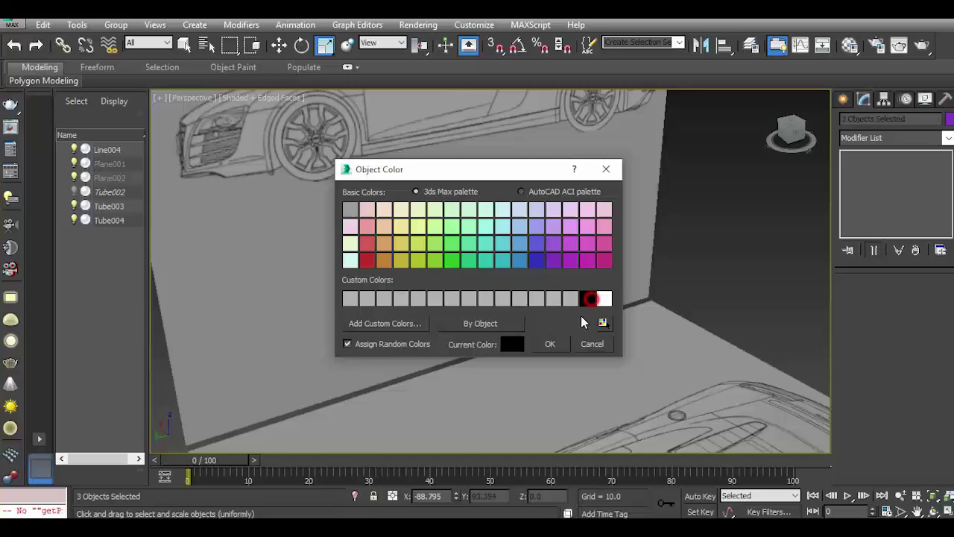
click(549, 342)
Unhide all objects to bring the car body back into view.
click(279, 45)
click(677, 250)
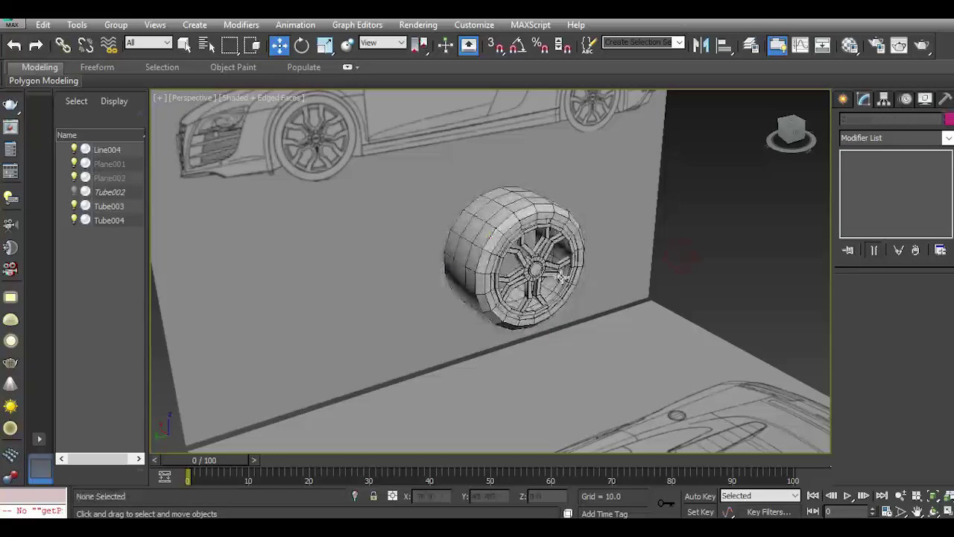
scroll(544, 279, up, 3)
scroll(544, 280, up, 3)
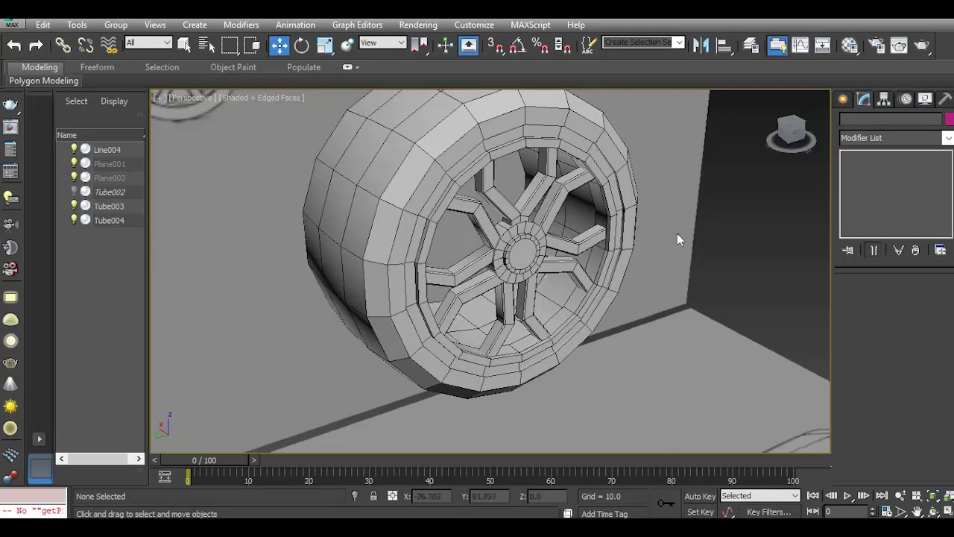
drag(786, 149, 787, 147)
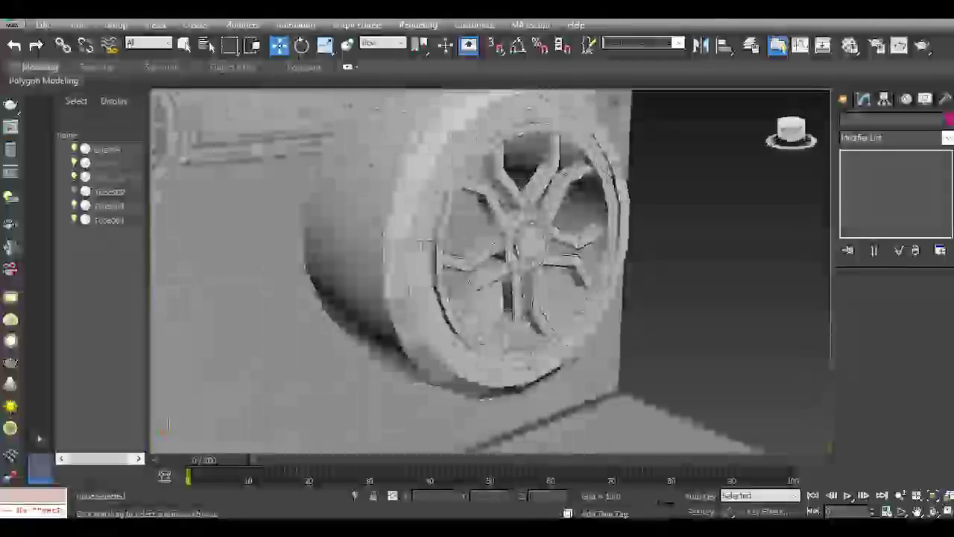
scroll(656, 291, down, 10)
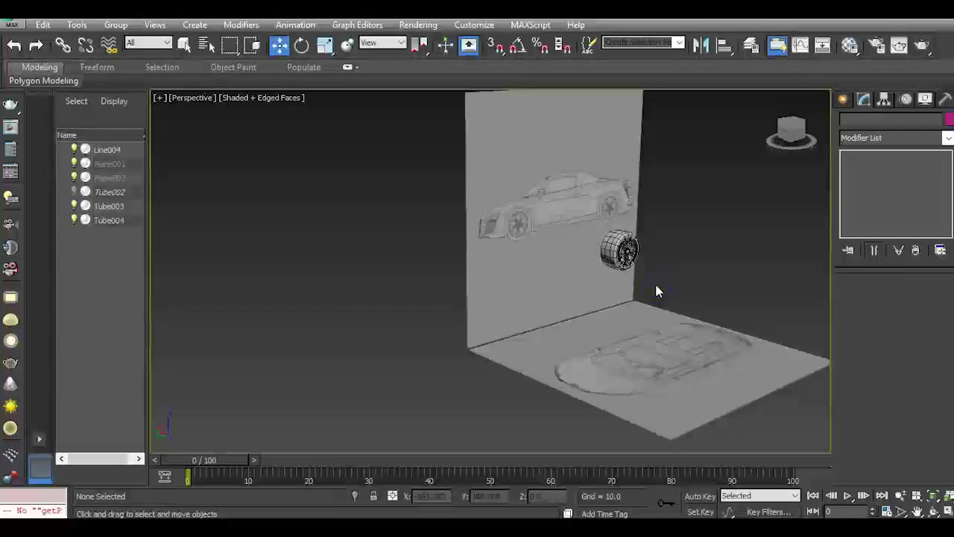
right_click(589, 221)
click(623, 161)
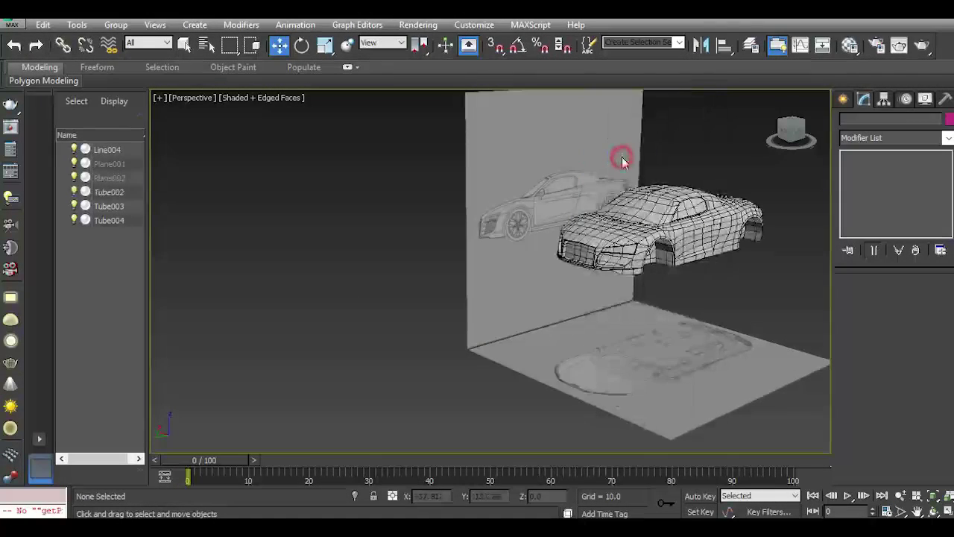
Select the wheel parts and move them up into the front wheel arch.
drag(764, 147, 788, 132)
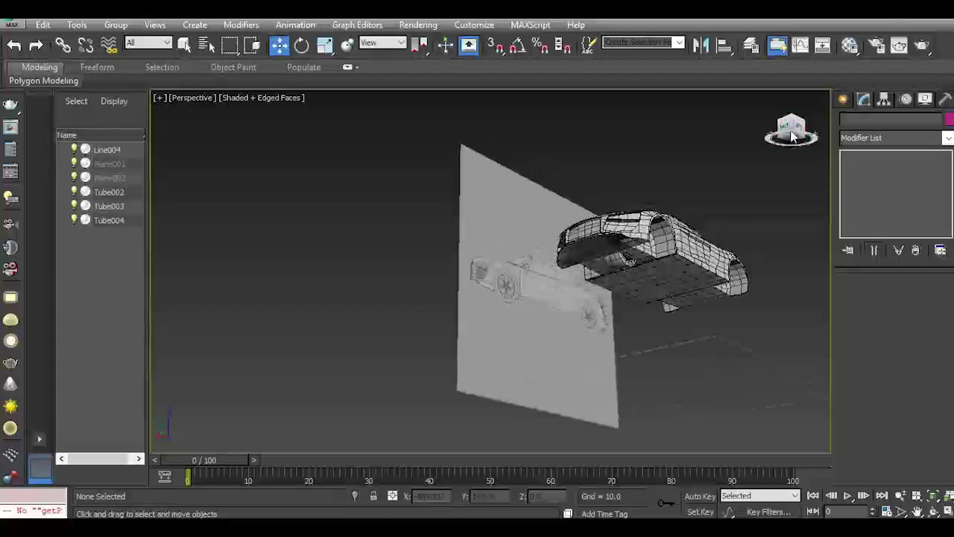
scroll(608, 264, up, 5)
click(596, 273)
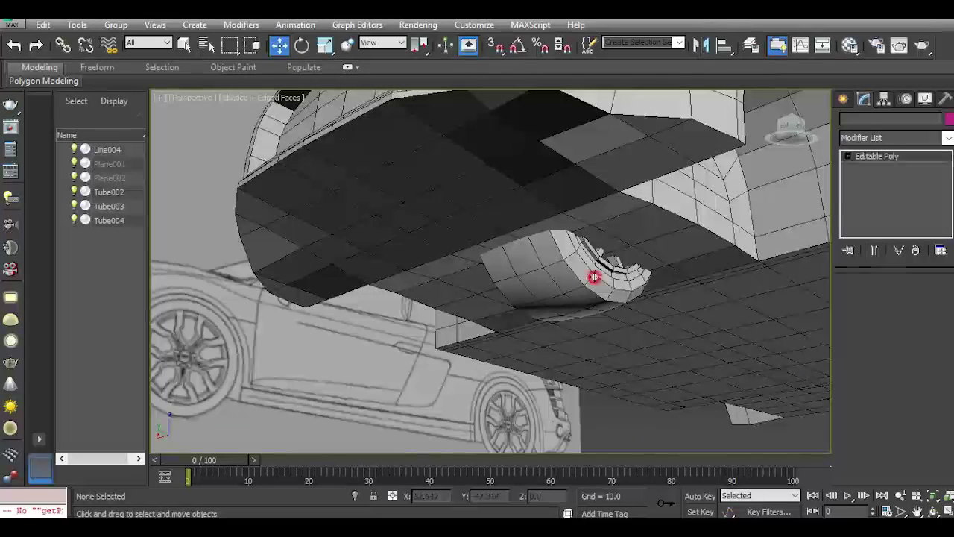
ctrl+click(603, 260)
scroll(457, 273, down, 5)
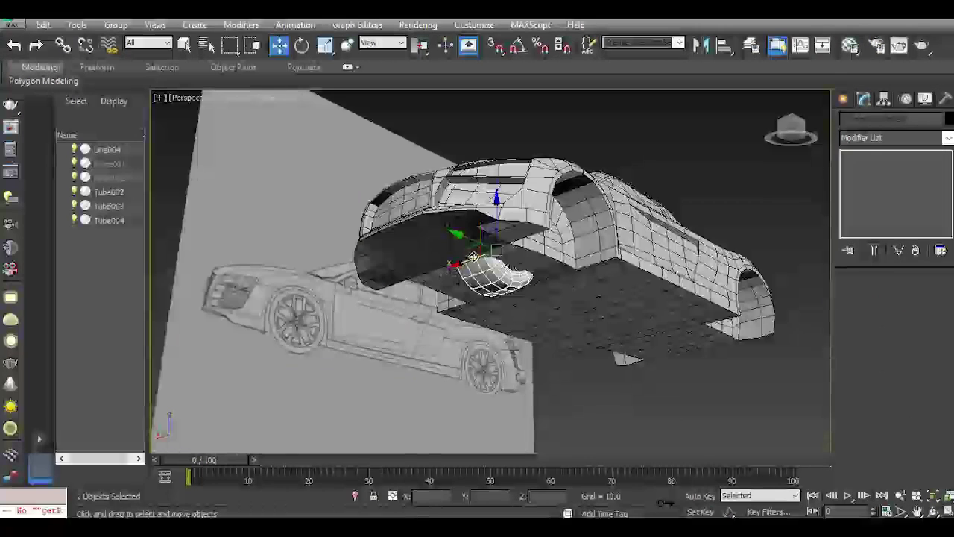
drag(515, 270, 522, 271)
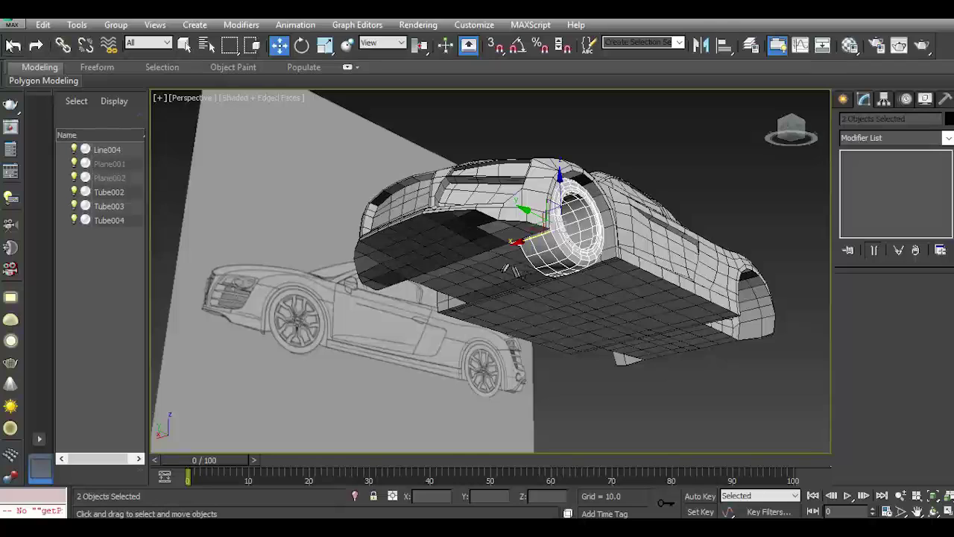
click(16, 45)
scroll(501, 281, up, 3)
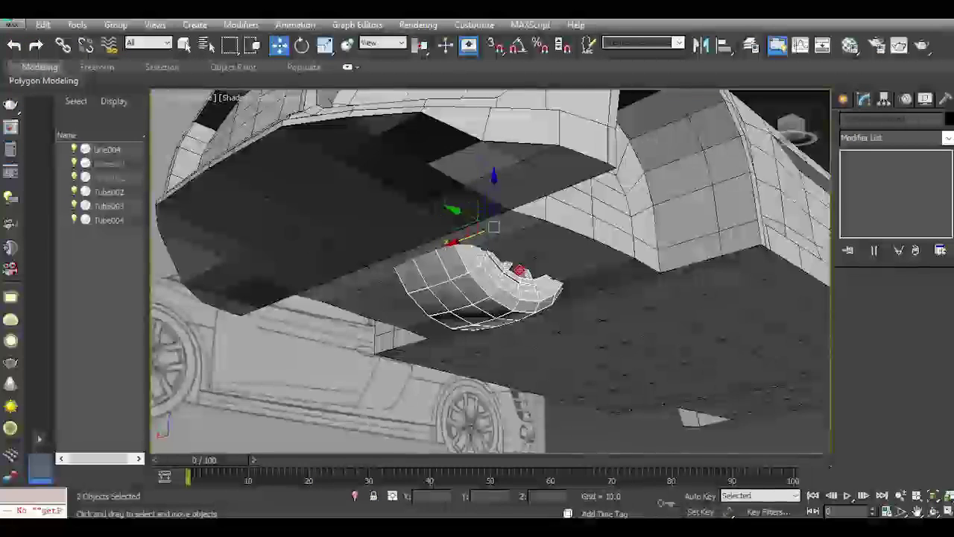
drag(460, 237, 618, 202)
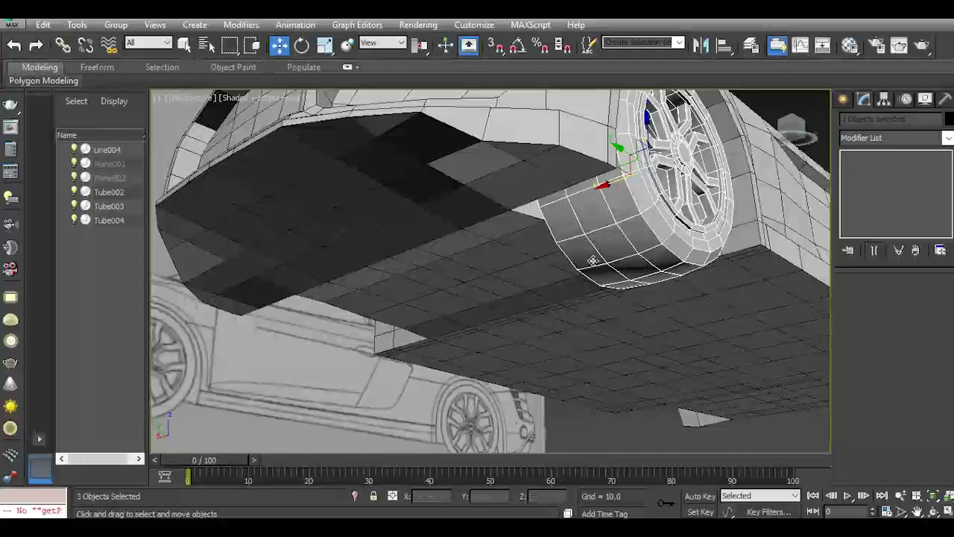
scroll(593, 260, down, 5)
mouse_move(592, 260)
alt+middle_down()
mouse_move(589, 246)
mouse_move(432, 261)
mouse_move(446, 259)
alt+middle_up()
scroll(589, 268, up, 5)
scroll(589, 263, down, 4)
scroll(433, 261, up, 4)
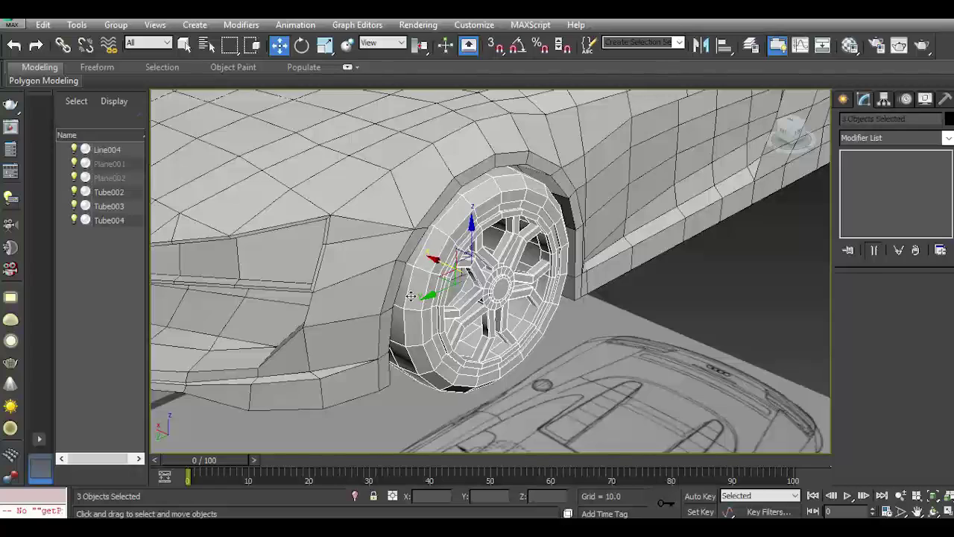
scroll(411, 296, down, 5)
Shift-drag a copy of the wheel into the rear wheel arch.
alt+middle_drag(388, 302, 392, 306)
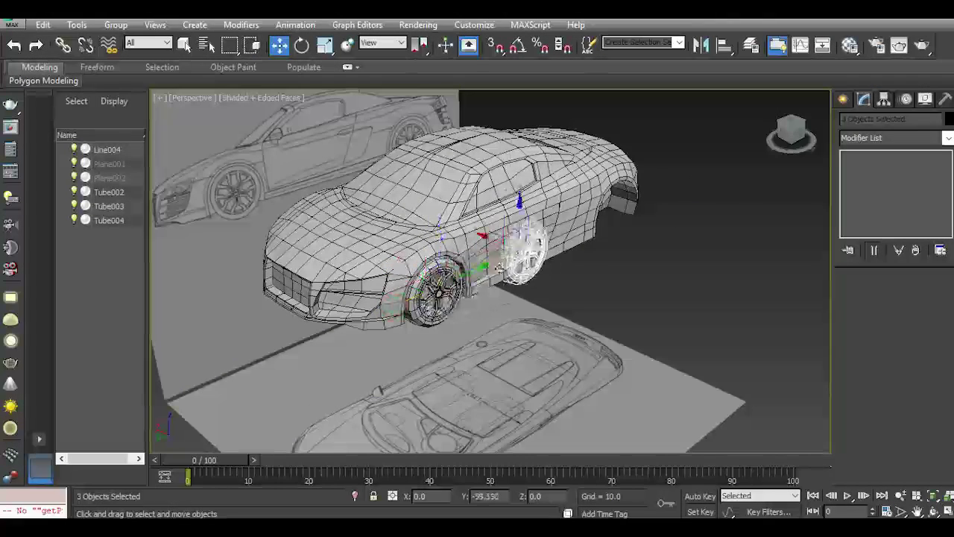
shift+drag(500, 267, 593, 224)
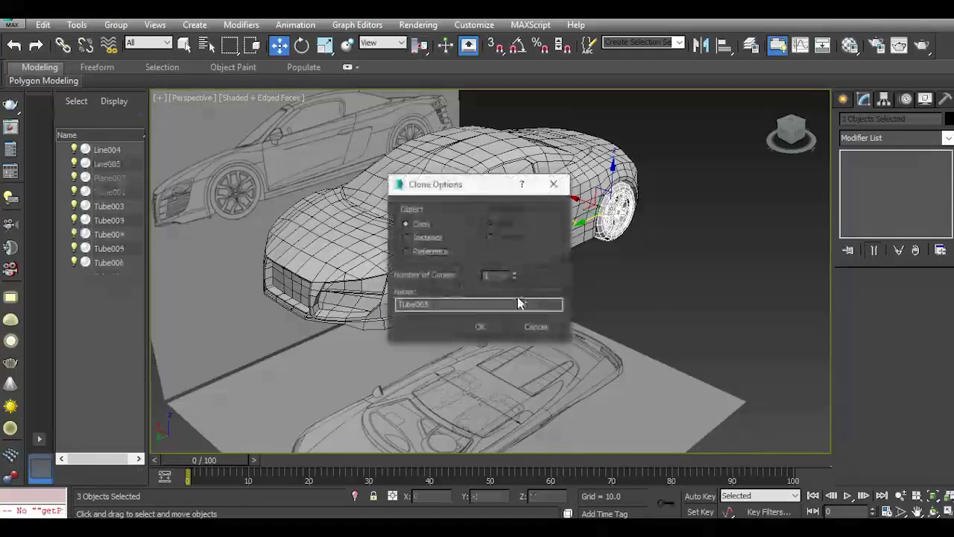
click(480, 327)
click(627, 250)
drag(790, 130, 775, 138)
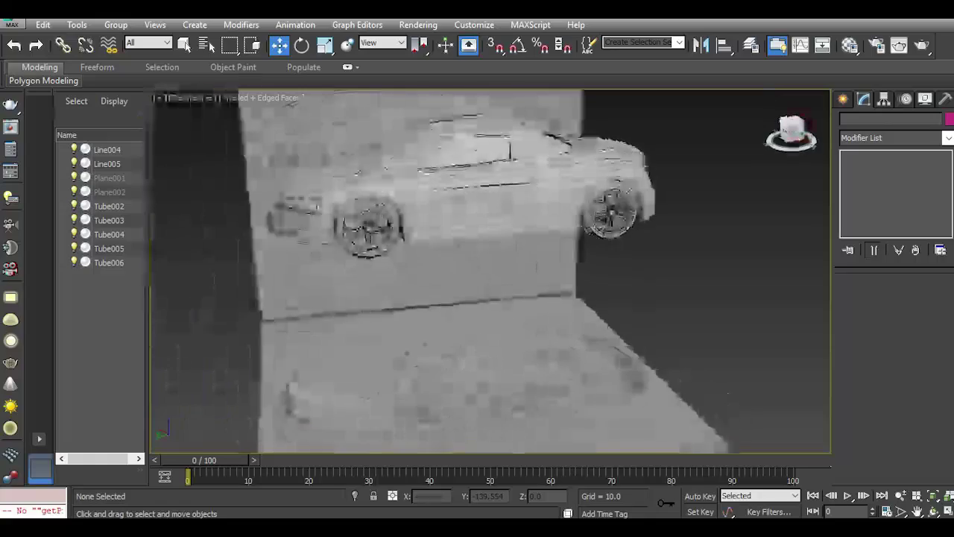
alt+middle_drag(522, 269, 573, 248)
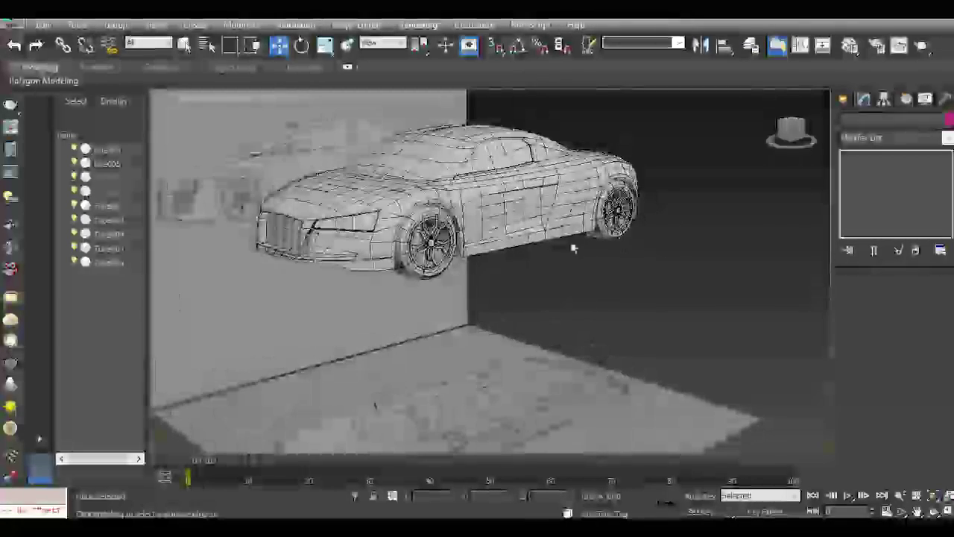
Select both wheels, then select the car body object.
click(607, 205)
ctrl+click(426, 224)
scroll(423, 246, up, 3)
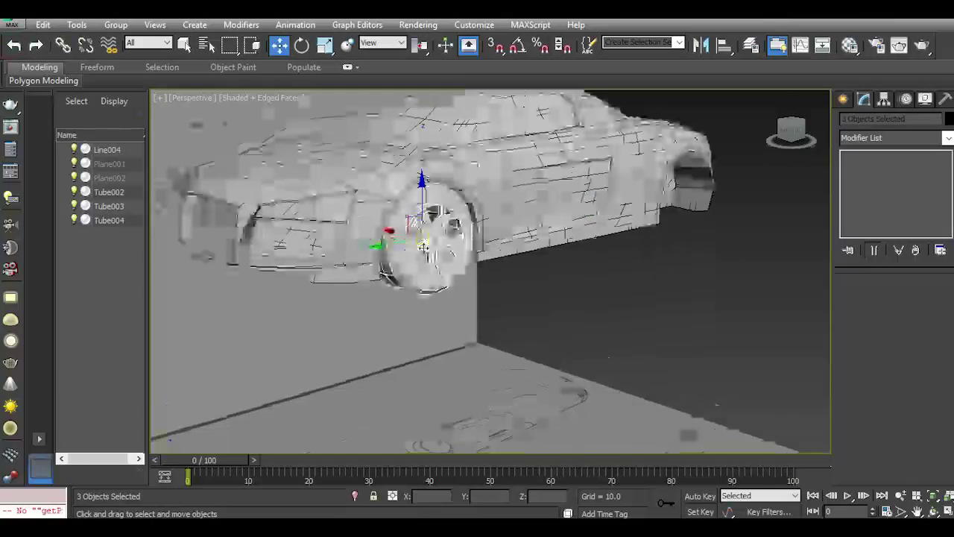
scroll(422, 246, up, 3)
click(463, 224)
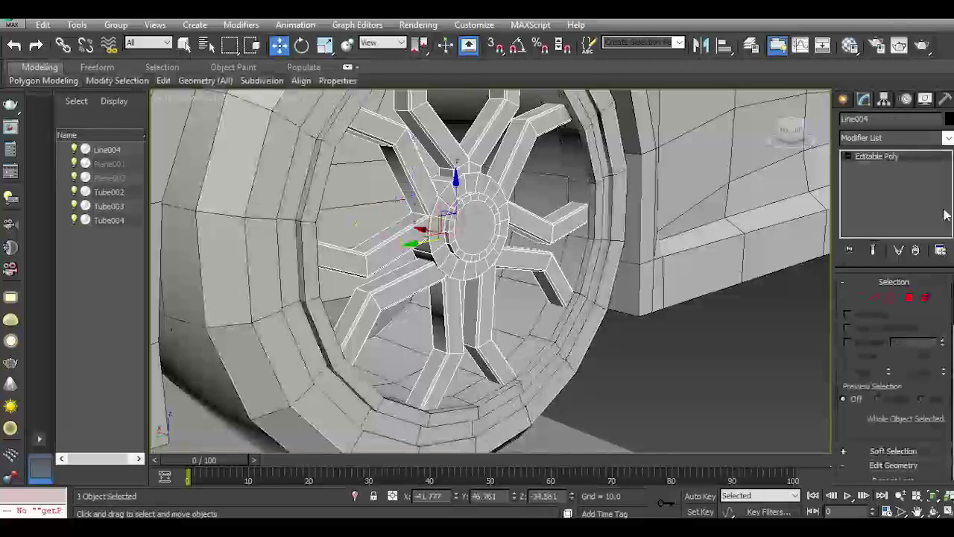
Select the edge loop around the hub rim in Edge mode.
click(876, 297)
scroll(446, 233, up, 3)
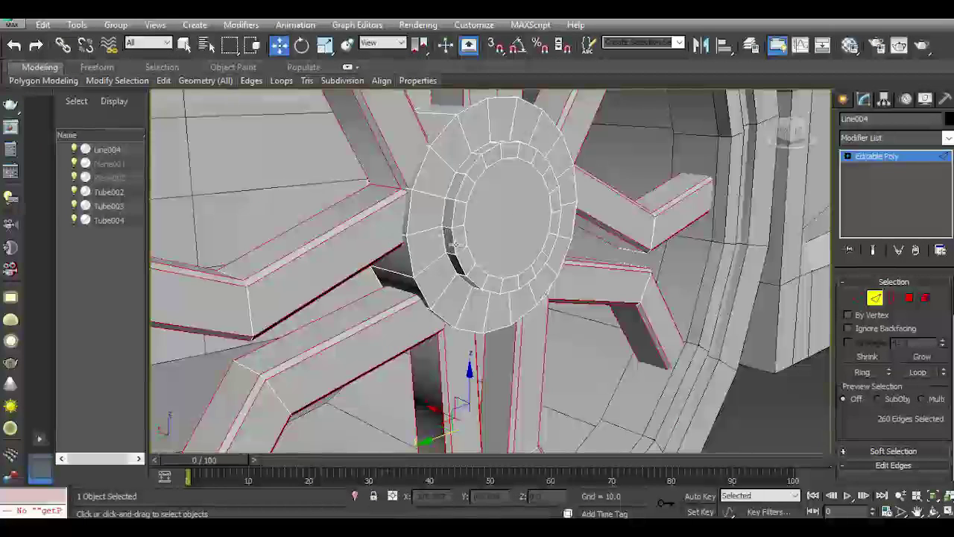
double_click(453, 244)
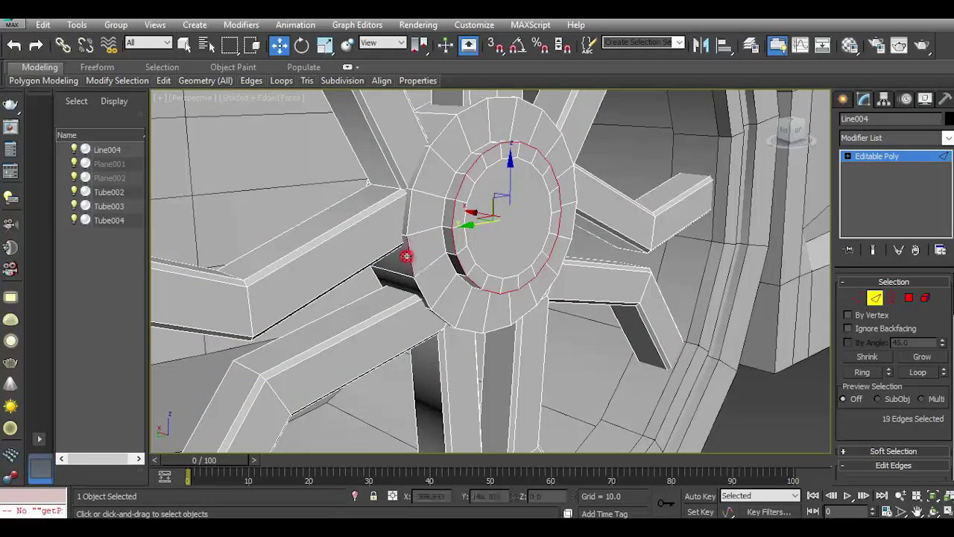
middle_drag(460, 243, 429, 293)
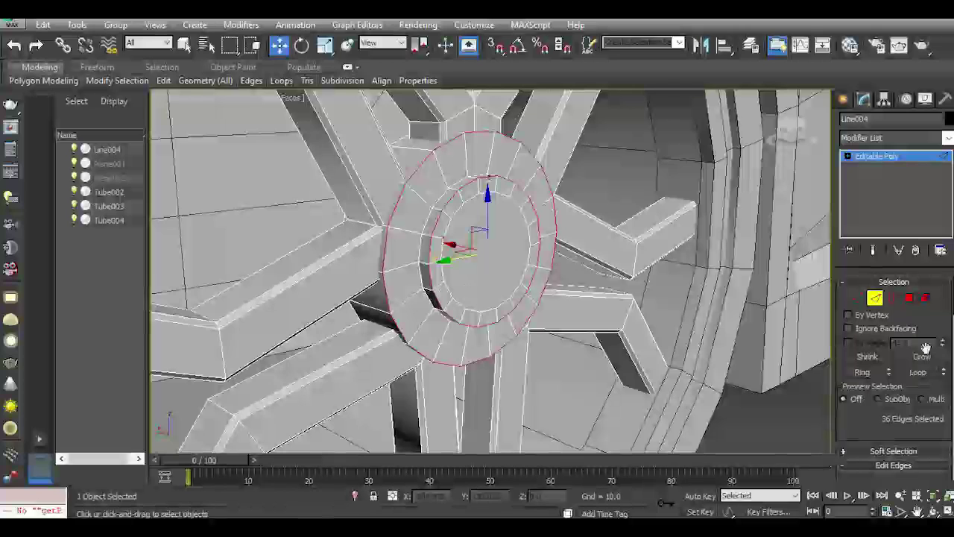
scroll(925, 348, down, 5)
Chamfer the hub rim loops by 0.04 with Smooth enabled, then leave Edge mode.
click(886, 407)
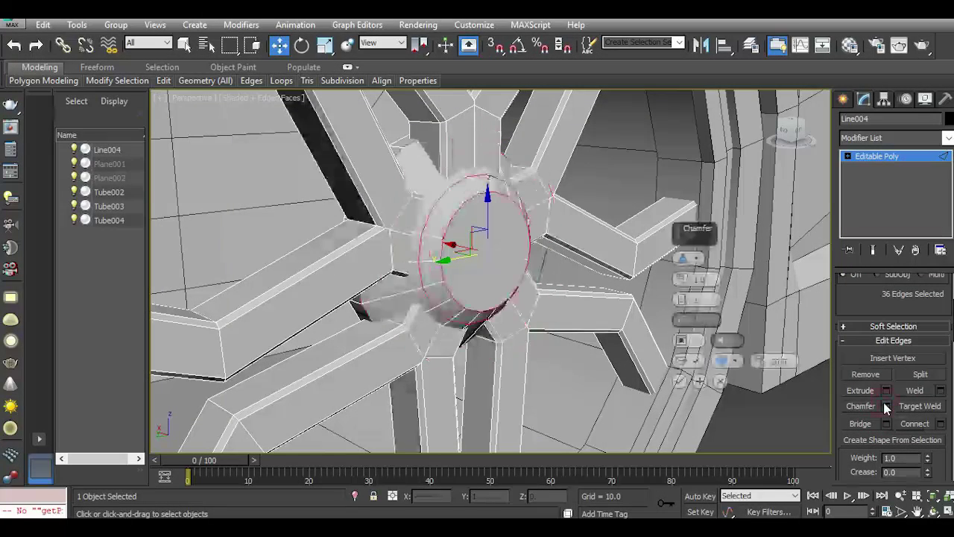
drag(682, 279, 694, 295)
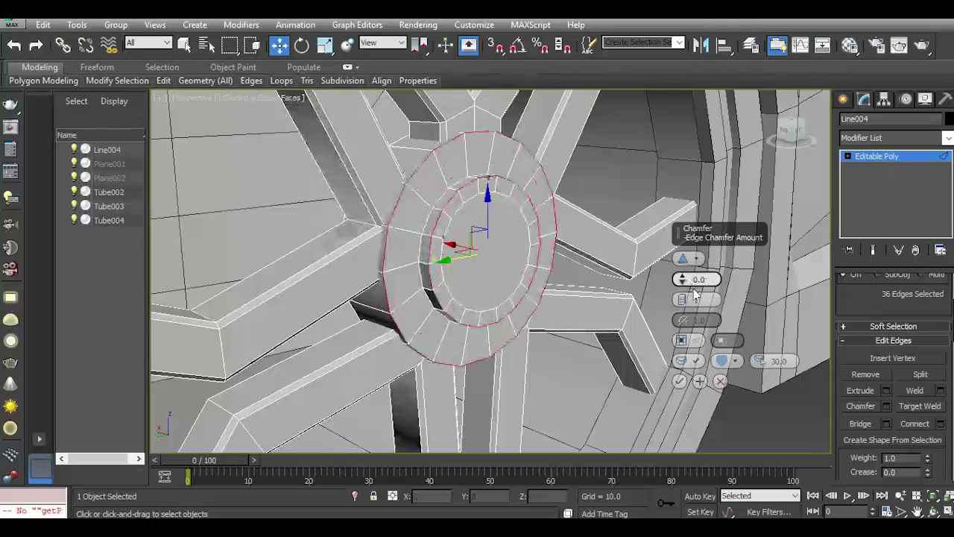
text(4)
key(Return)
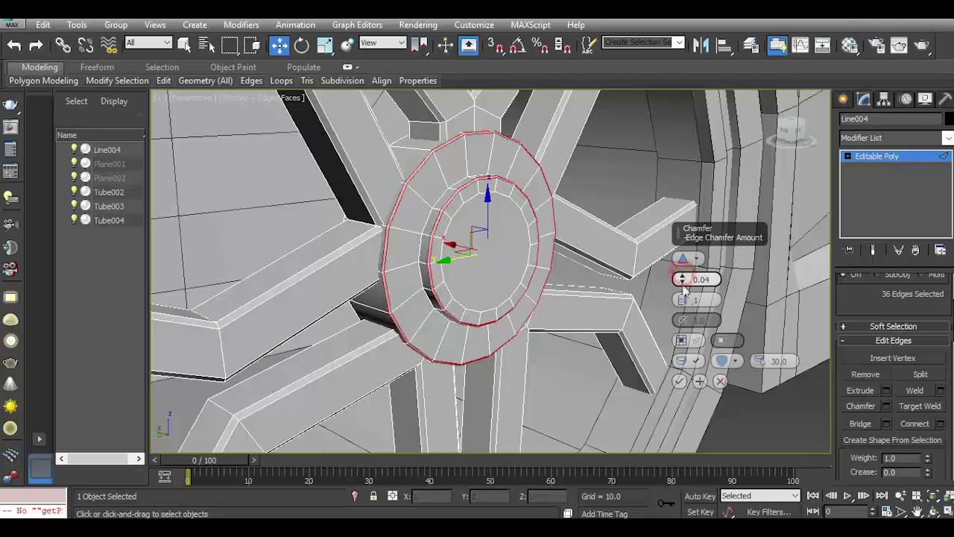
click(696, 363)
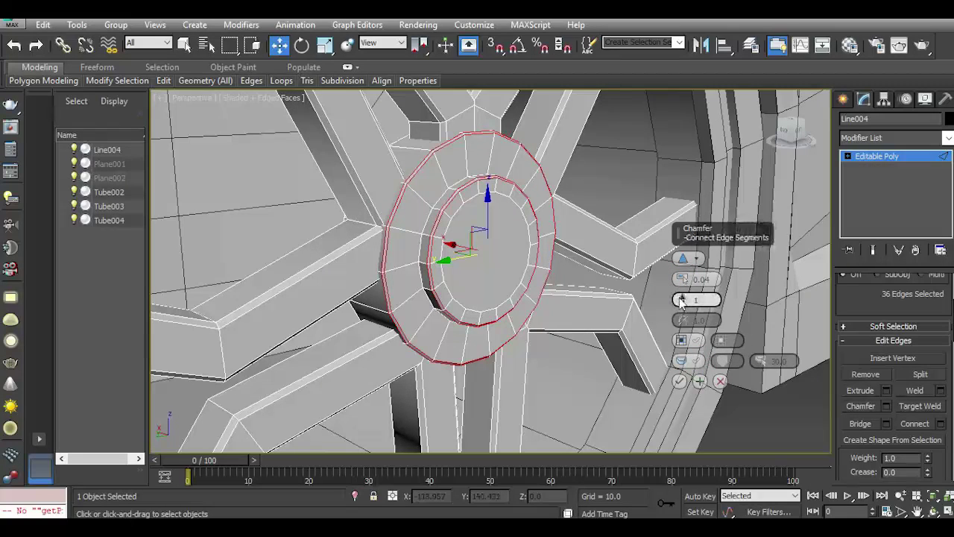
click(692, 362)
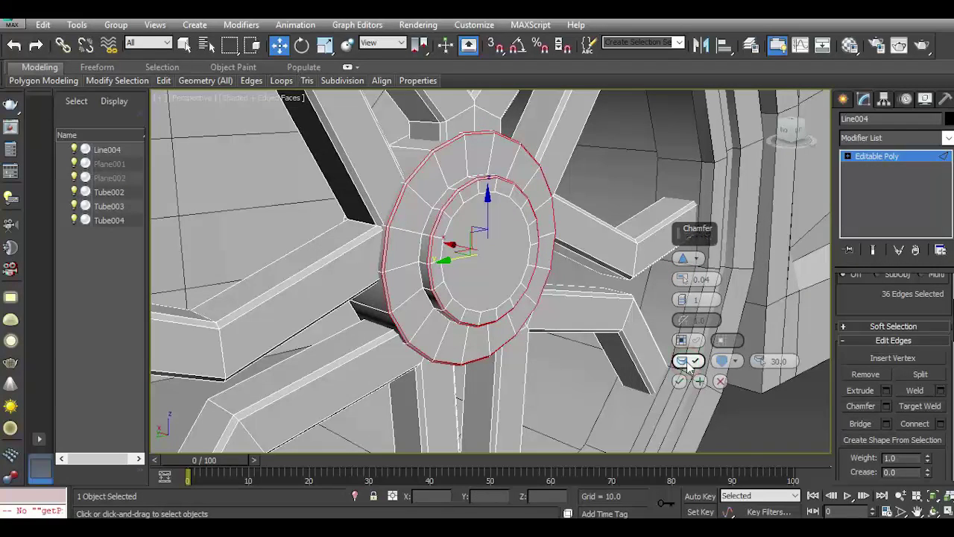
click(680, 381)
scroll(401, 255, down, 6)
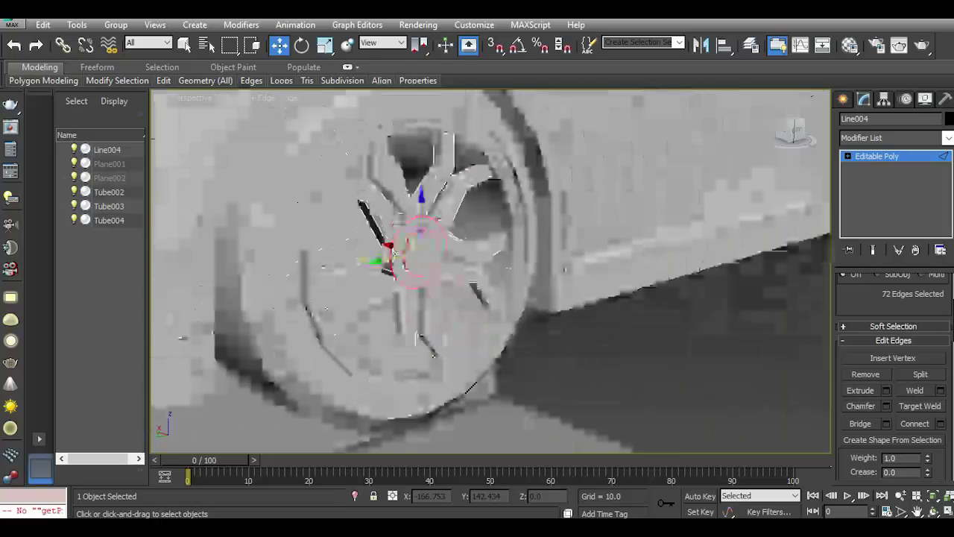
scroll(401, 256, down, 4)
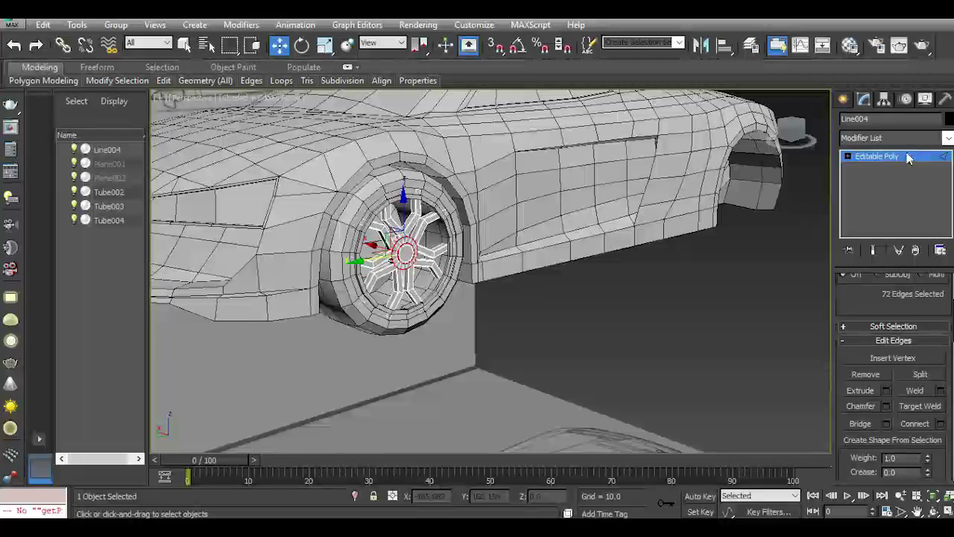
click(906, 157)
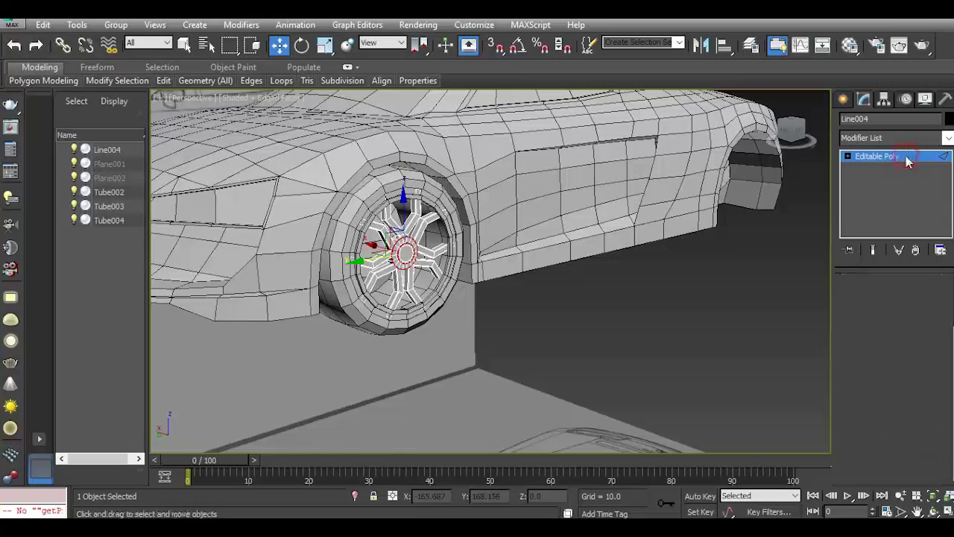
click(702, 319)
scroll(409, 191, up, 4)
Select the tyre and, in Edge mode, pick its two inner rim edge loops.
click(418, 317)
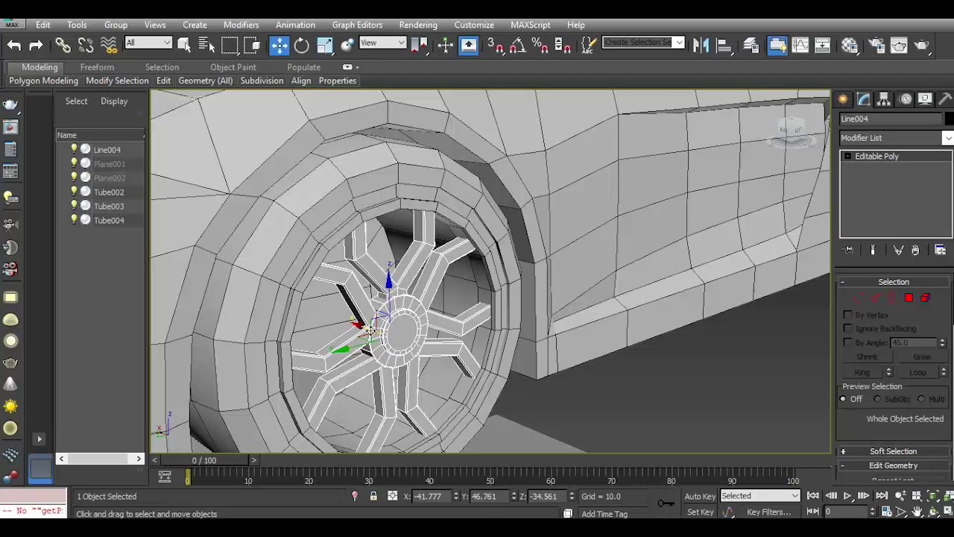
drag(370, 328, 369, 328)
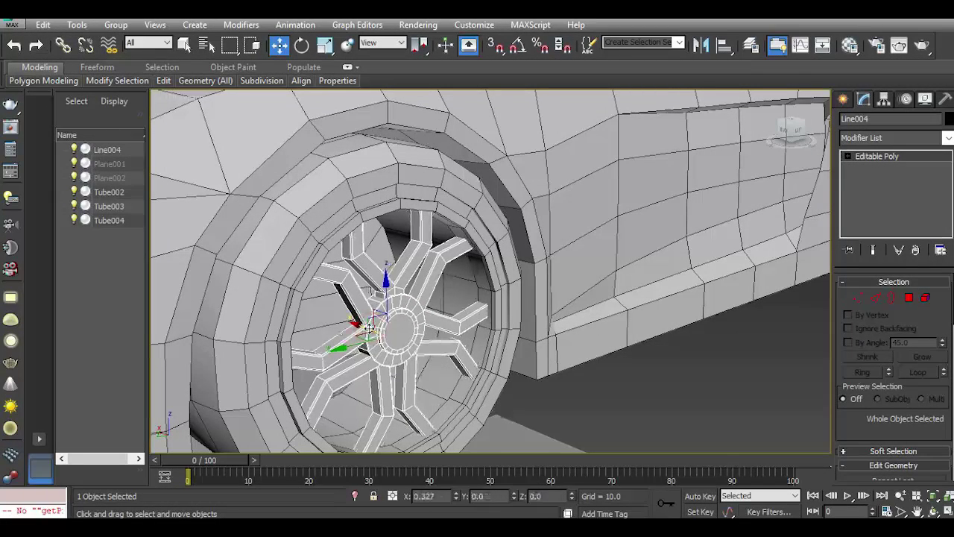
scroll(451, 259, down, 2)
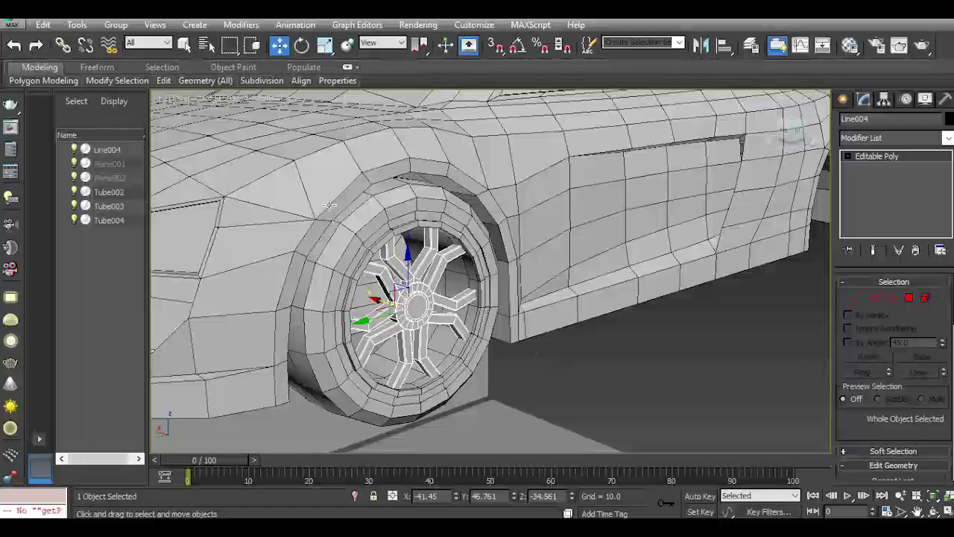
scroll(329, 205, up, 3)
click(466, 264)
key(2)
double_click(466, 265)
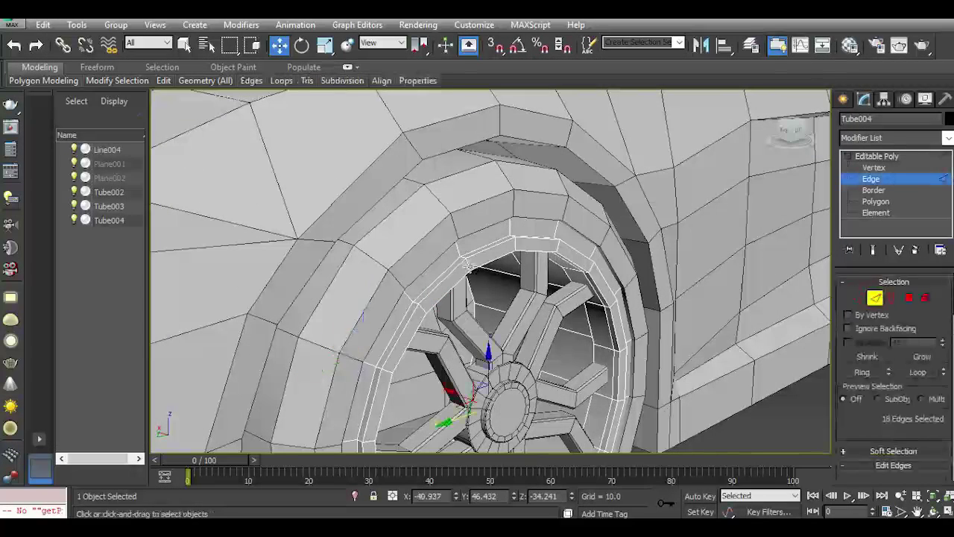
double_click(468, 262)
scroll(481, 273, up, 3)
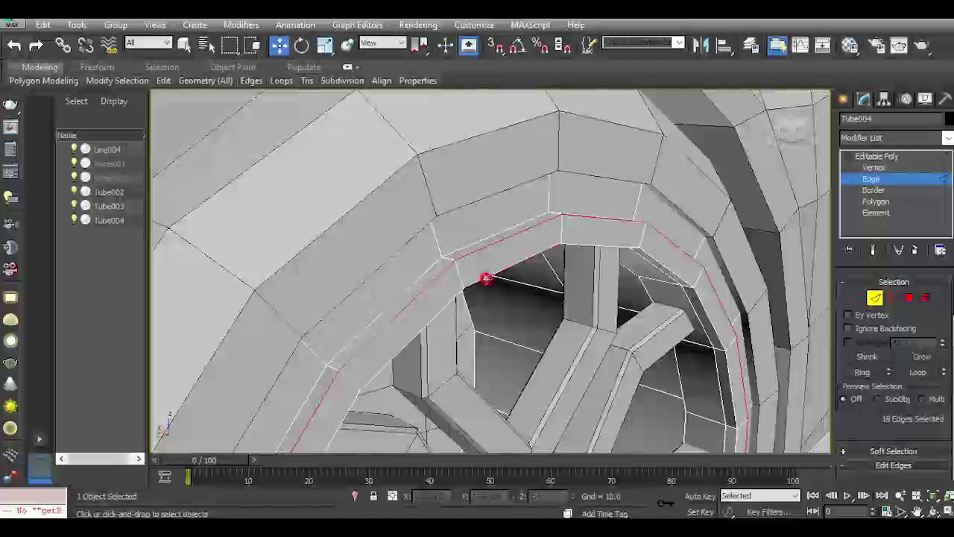
ctrl+double_click(486, 279)
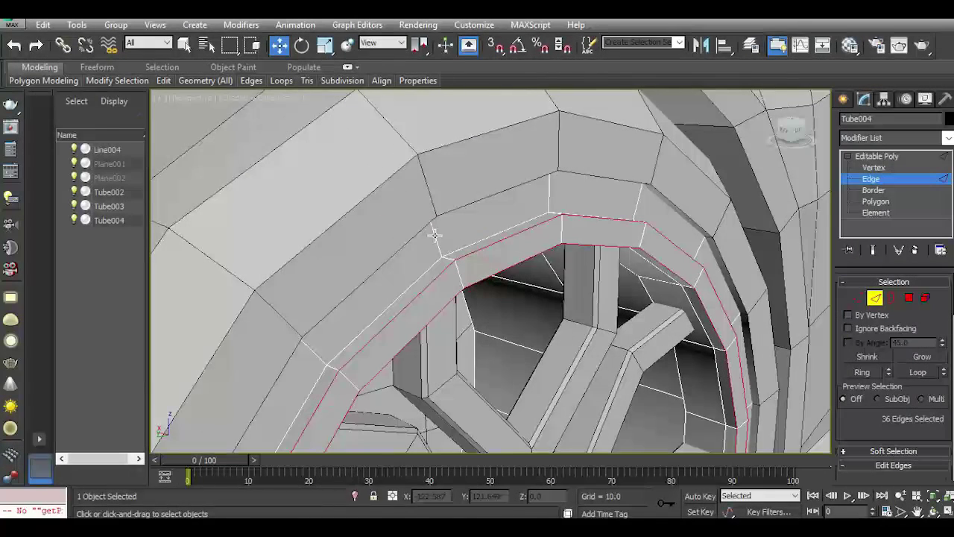
Chamfer the two rim loops by about 0.139.
drag(899, 425, 846, 311)
click(887, 414)
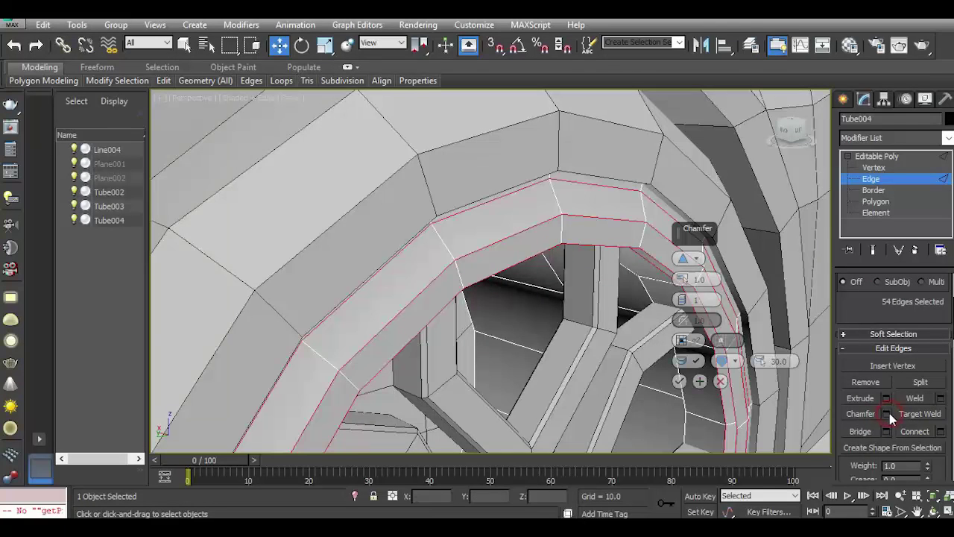
click(693, 361)
drag(681, 282, 681, 283)
click(679, 381)
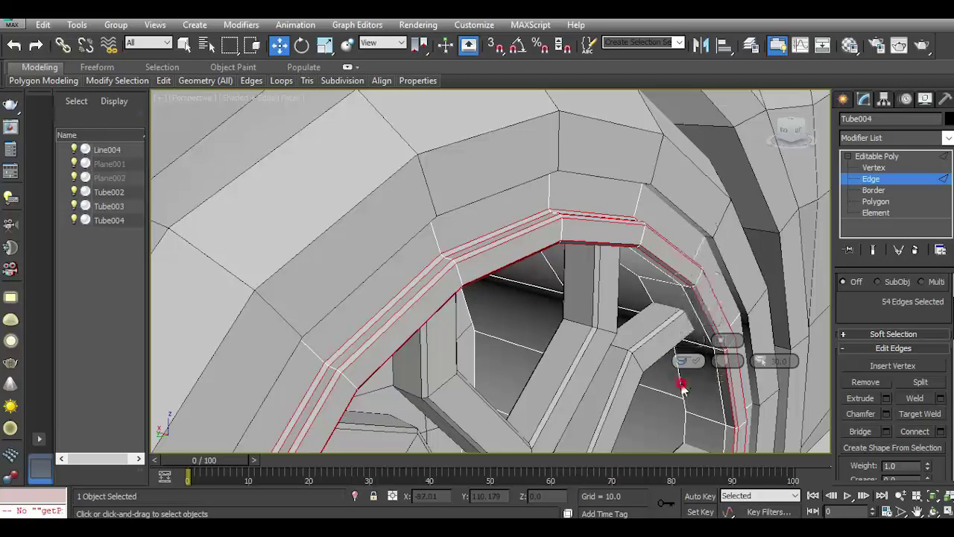
scroll(583, 278, down, 5)
scroll(630, 394, up, 6)
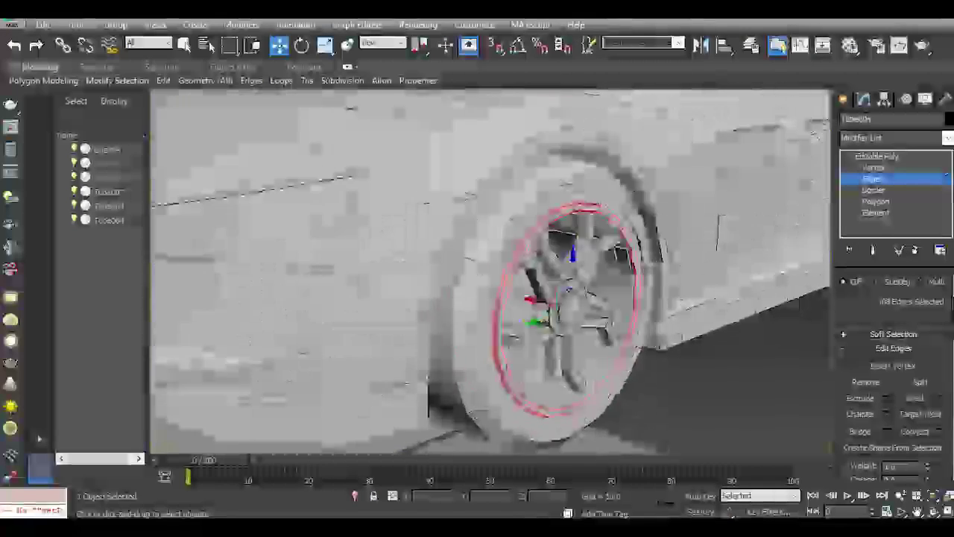
mouse_move(463, 193)
alt+middle_down()
mouse_move(286, 261)
mouse_move(634, 224)
alt+middle_up()
Return to object level and select the wheel, rim and tyre together.
click(880, 157)
scroll(522, 269, down, 4)
alt+middle_drag(522, 269, 507, 298)
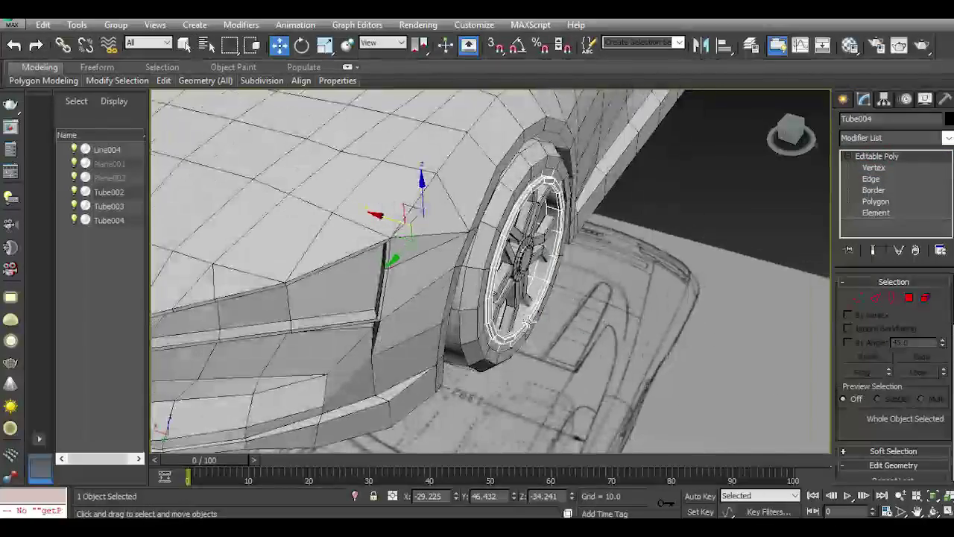
ctrl+click(515, 308)
ctrl+click(471, 336)
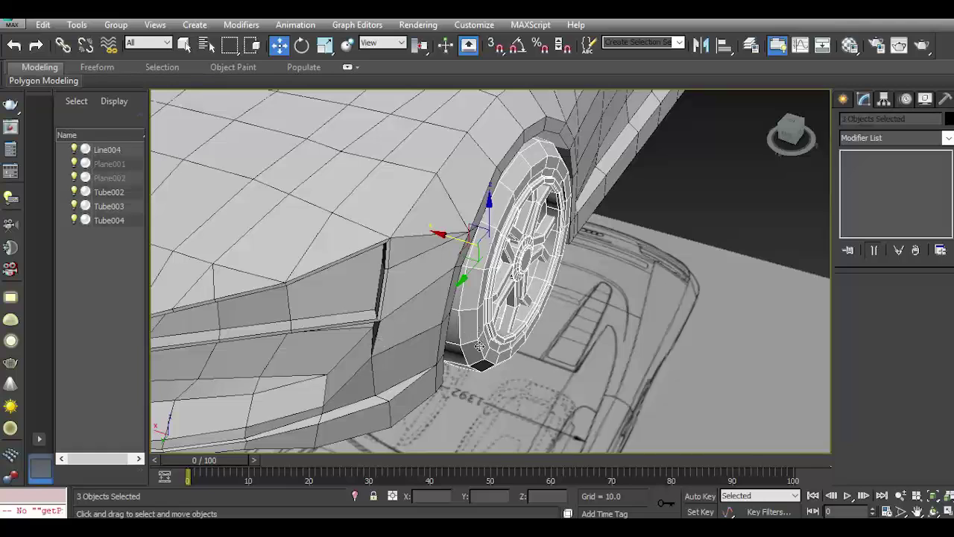
scroll(504, 348, down, 5)
alt+middle_drag(504, 349, 459, 319)
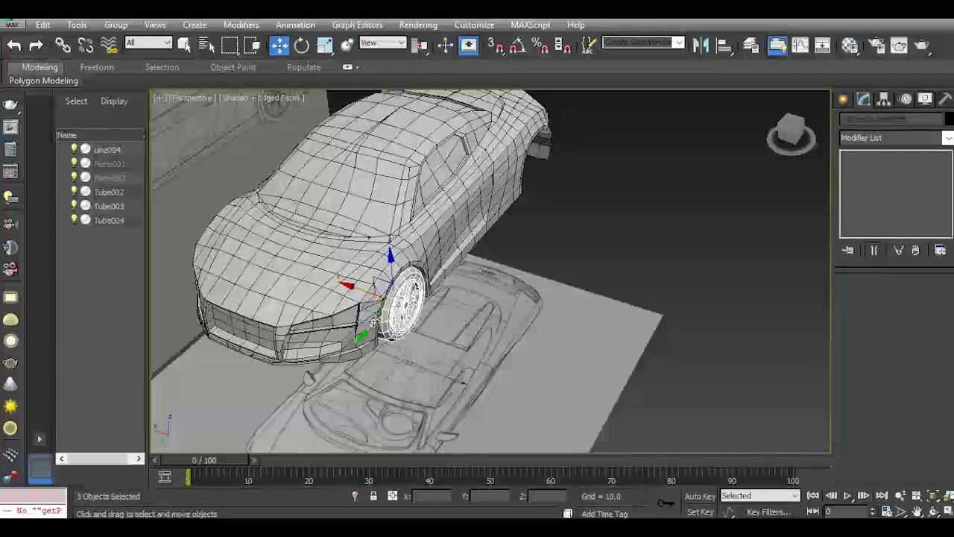
Shift-drag a copy of the wheel, rim and tyre into the rear arch.
mouse_move(372, 321)
mouse_down()
mouse_move(417, 280)
mouse_move(557, 198)
mouse_up()
click(486, 328)
alt+middle_drag(486, 328, 648, 320)
scroll(536, 203, up, 3)
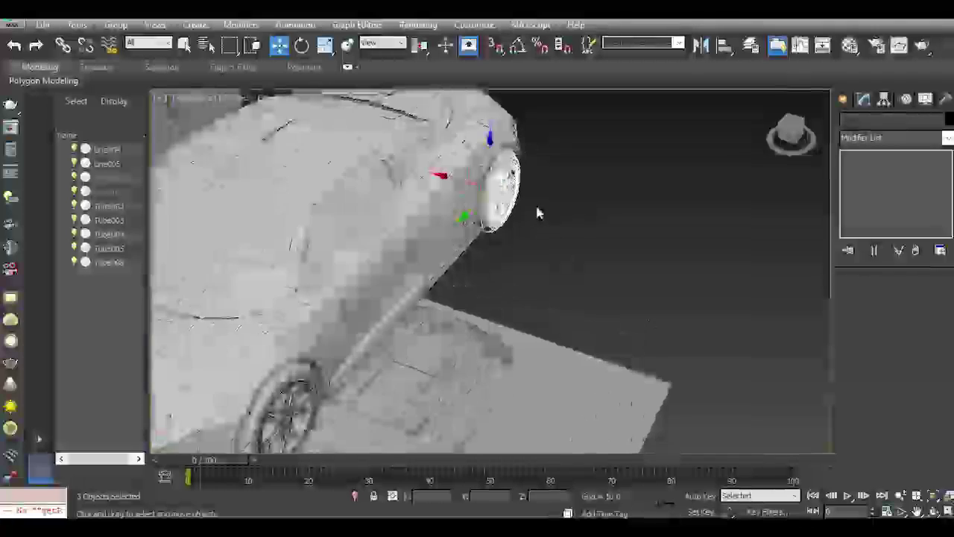
alt+middle_drag(536, 203, 779, 142)
scroll(778, 142, up, 2)
scroll(522, 223, down, 3)
alt+middle_drag(522, 224, 686, 179)
scroll(709, 324, up, 3)
scroll(709, 324, down, 3)
alt+middle_drag(709, 324, 618, 227)
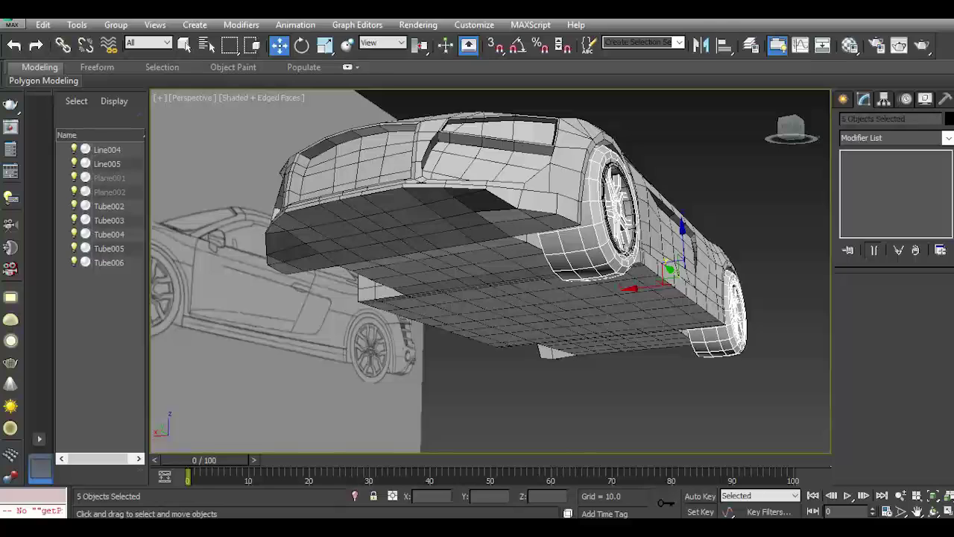
scroll(623, 250, up, 2)
Select the front wheel object Line004 and start Attach.
click(534, 340)
scroll(533, 340, up, 2)
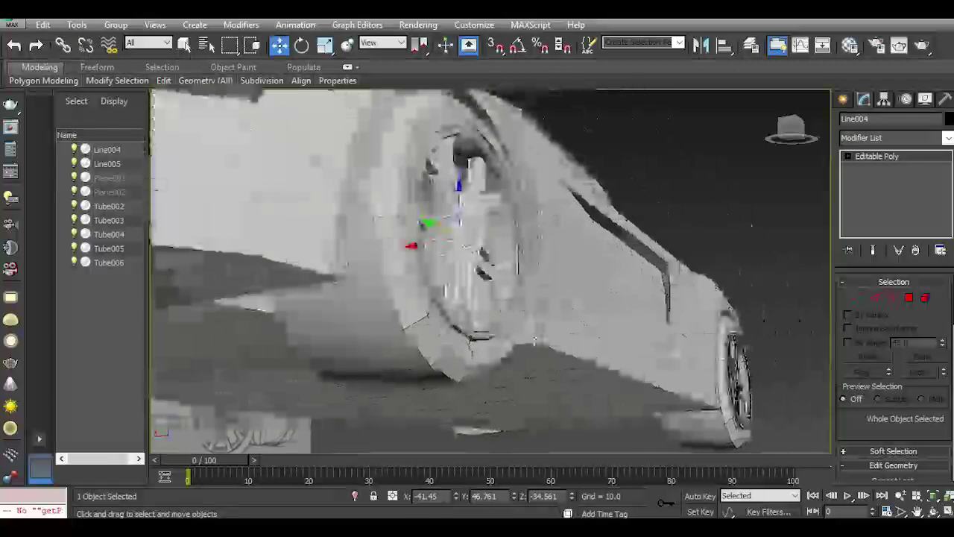
scroll(897, 426, down, 5)
click(862, 418)
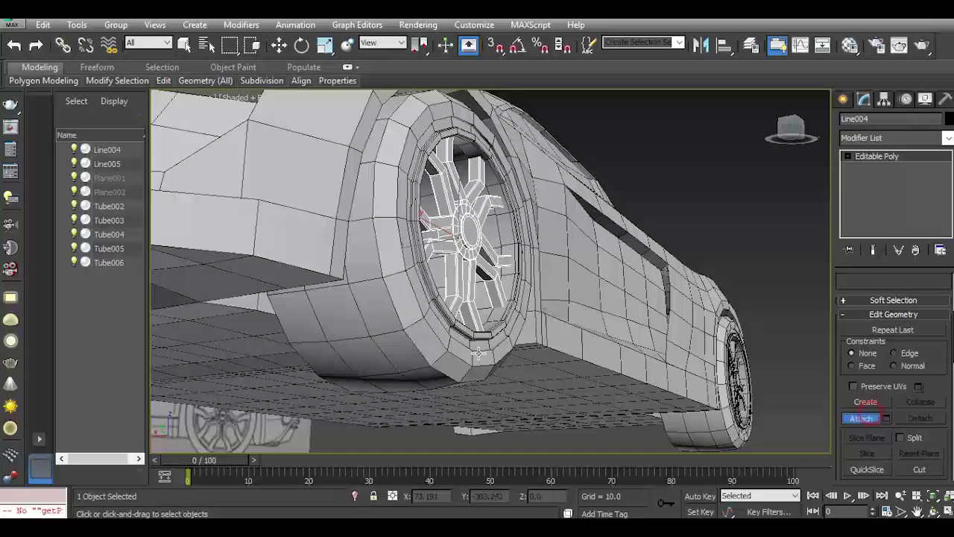
Attach the rim and tyre into the wheel object for both front and rear wheels.
click(451, 326)
click(477, 350)
right_click(759, 409)
key(w)
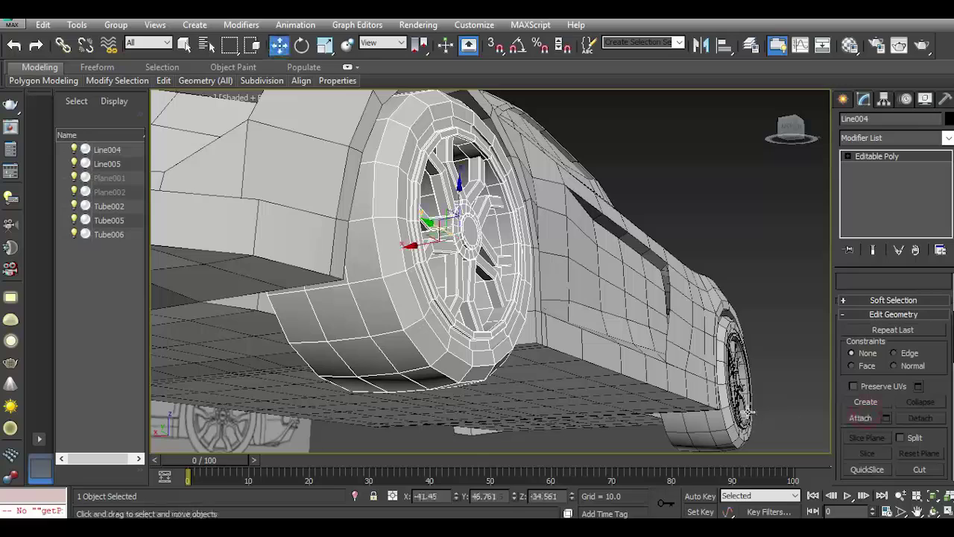
click(748, 410)
click(735, 389)
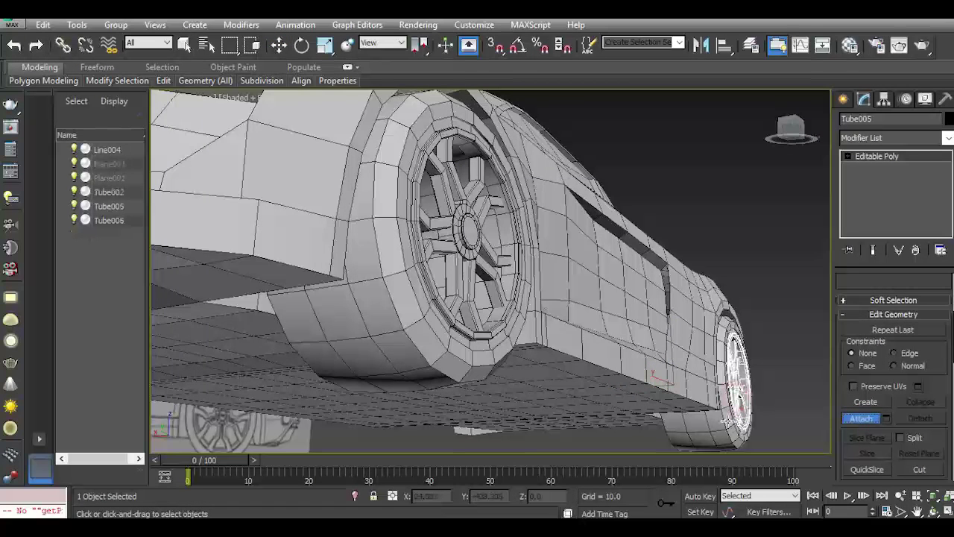
click(727, 420)
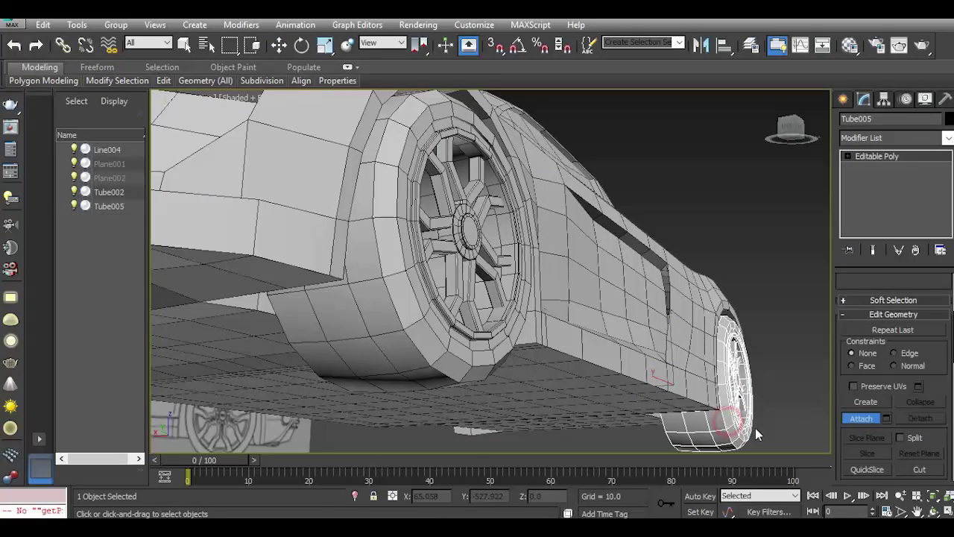
click(848, 422)
Copy both wheels across to the opposite side of the car body.
ctrl+click(450, 358)
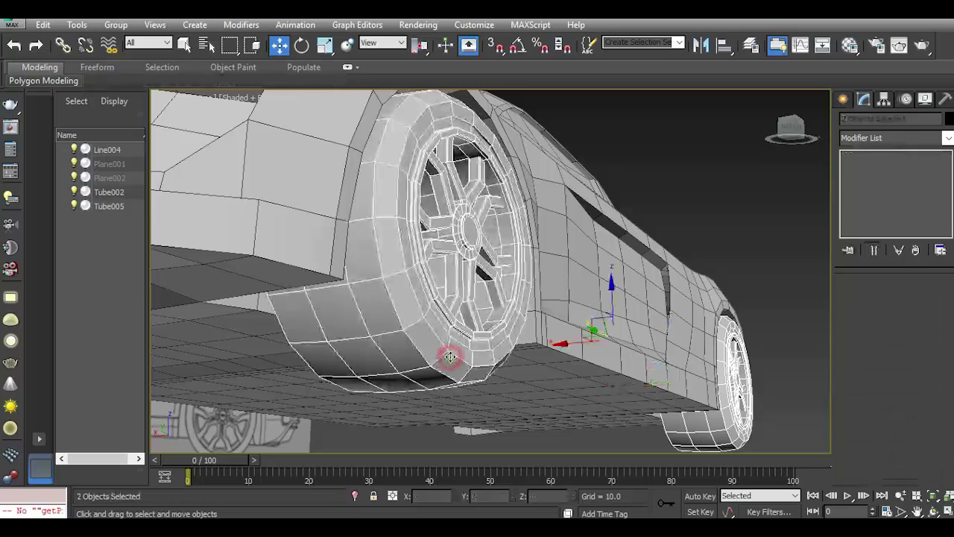
shift+drag(581, 342, 429, 354)
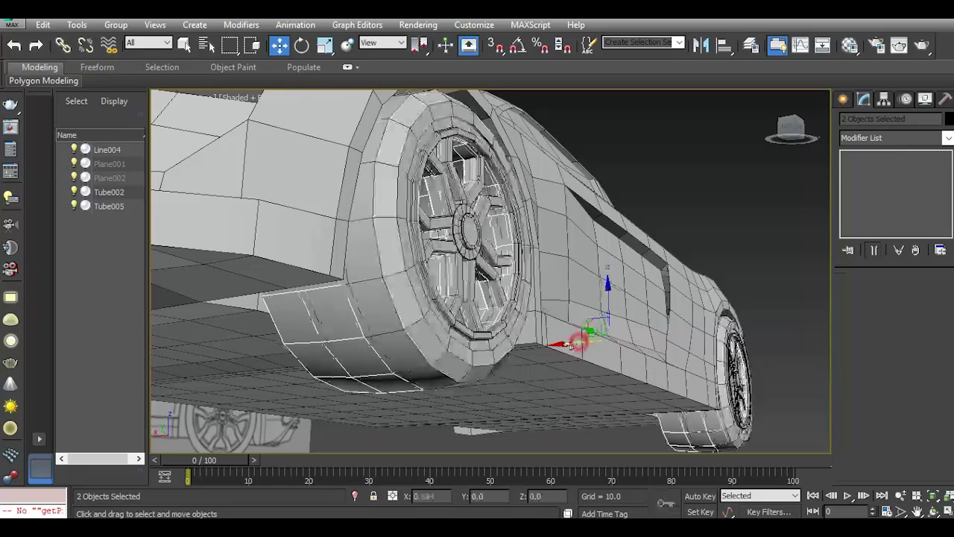
click(481, 329)
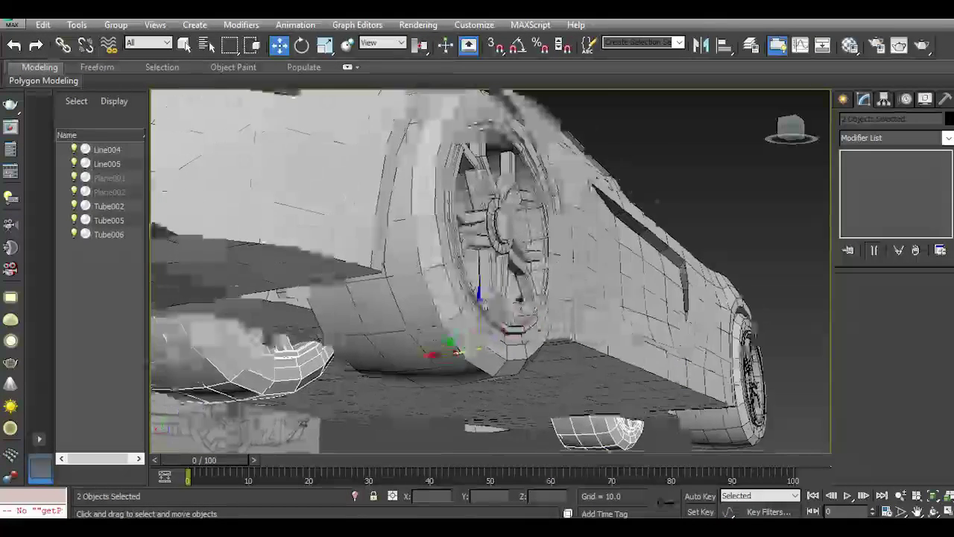
alt+middle_drag(481, 333, 630, 303)
drag(631, 304, 449, 319)
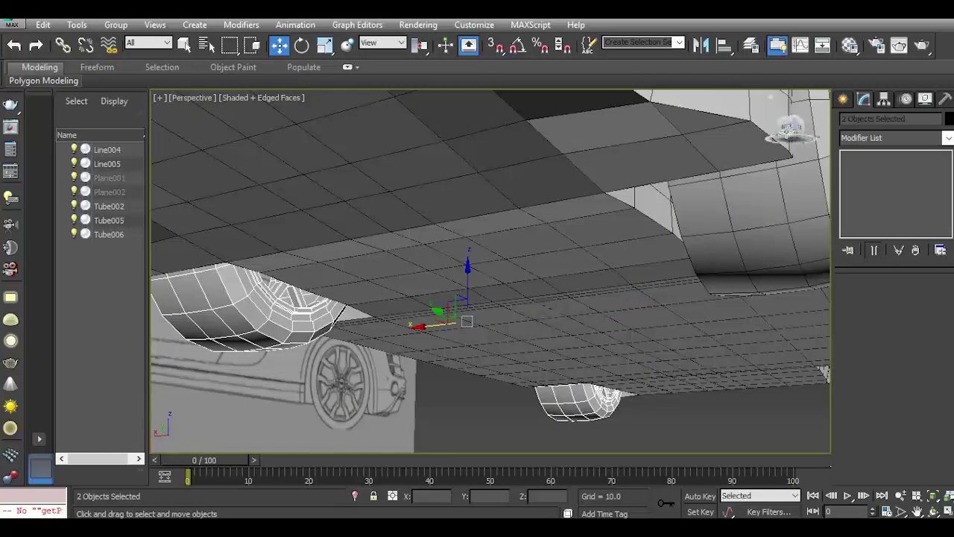
Mirror the copied wheels so they face outward in the opposite arches.
drag(776, 138, 622, 78)
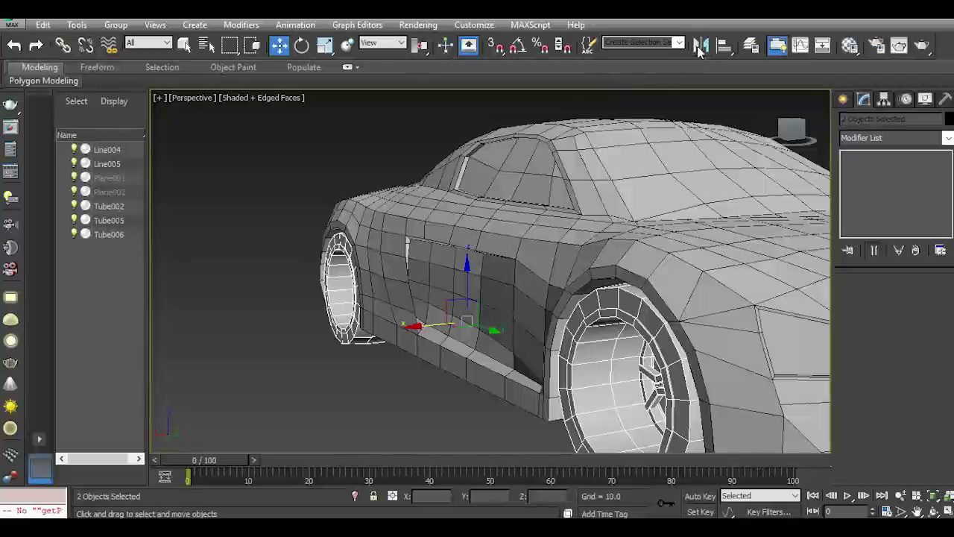
click(701, 46)
click(438, 369)
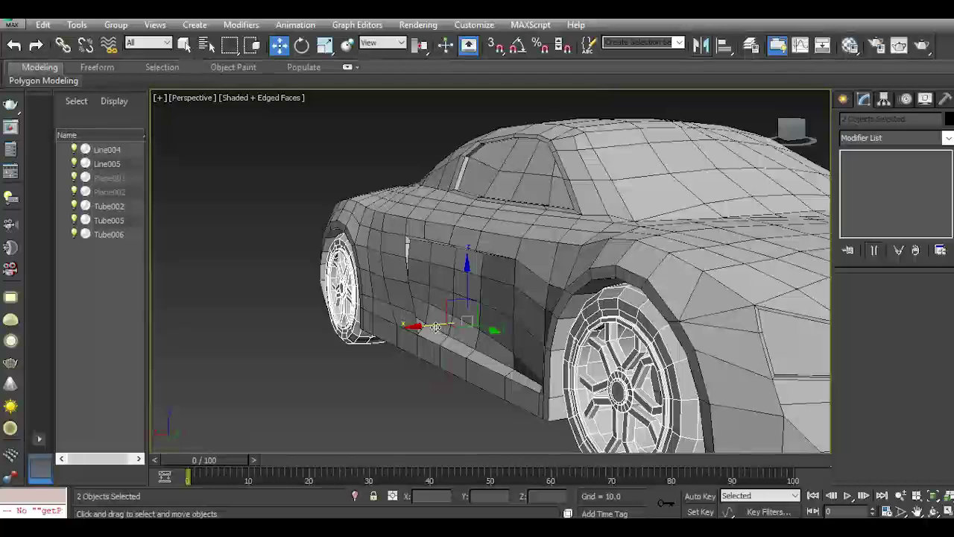
alt+middle_drag(436, 326, 274, 281)
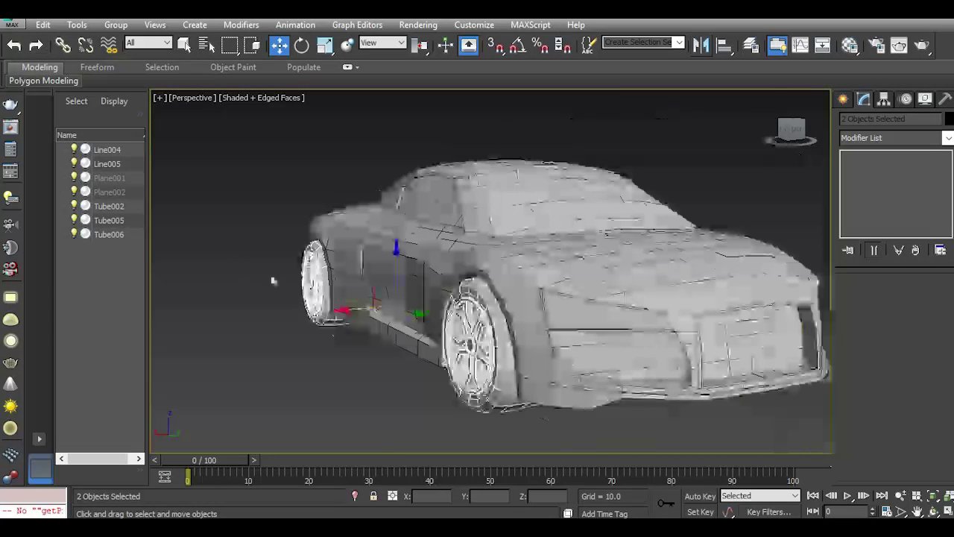
click(756, 199)
scroll(821, 119, down, 2)
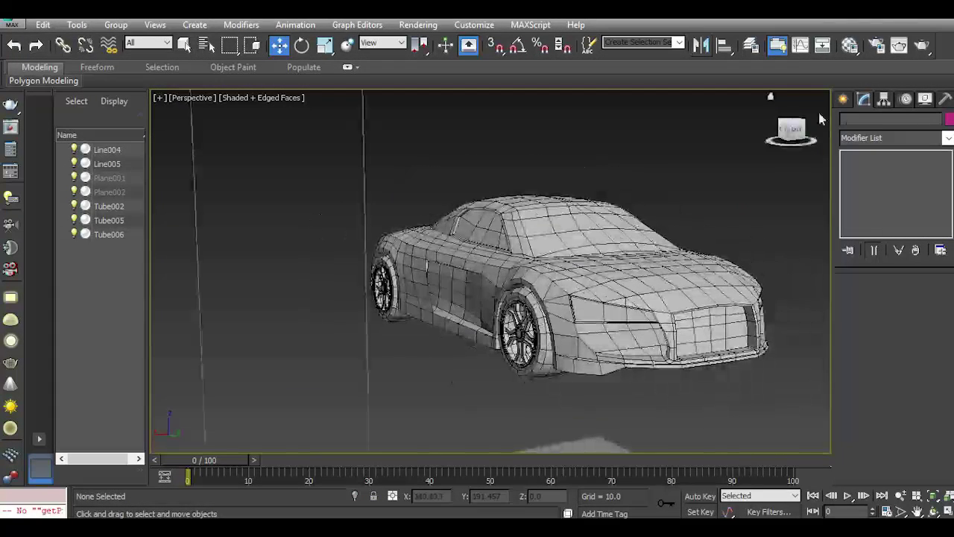
drag(820, 119, 797, 121)
In Top view, draw a Standard Primitives box's base beside the car's front corner.
key(t)
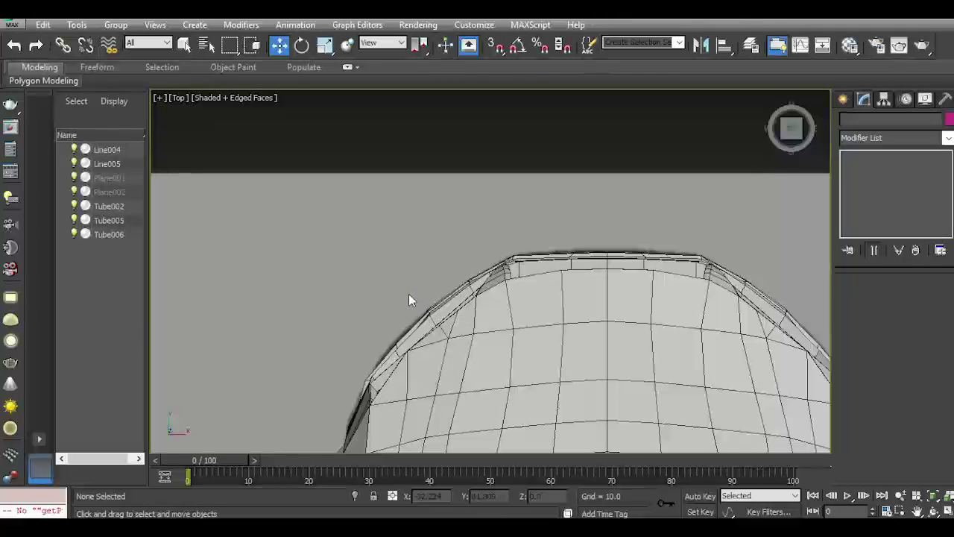
click(843, 100)
click(865, 121)
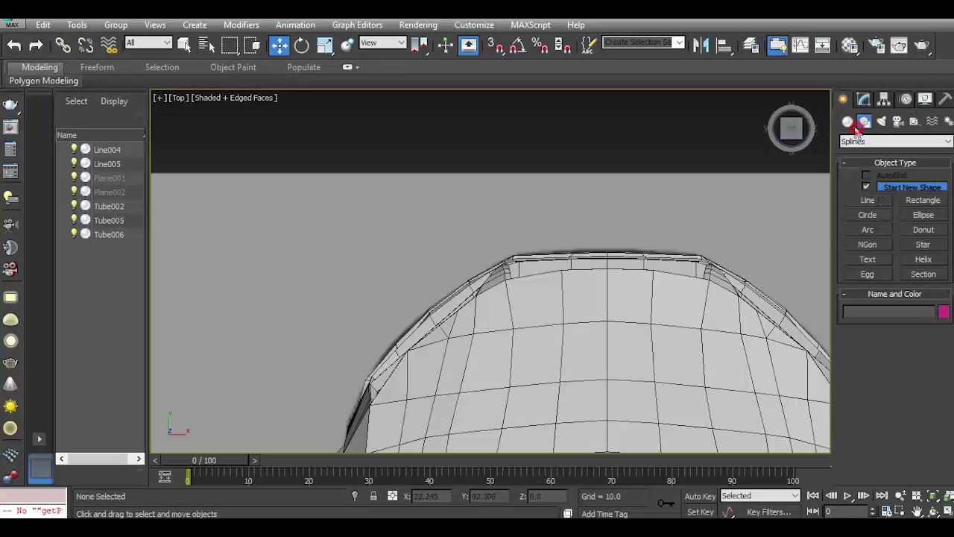
click(849, 122)
click(868, 190)
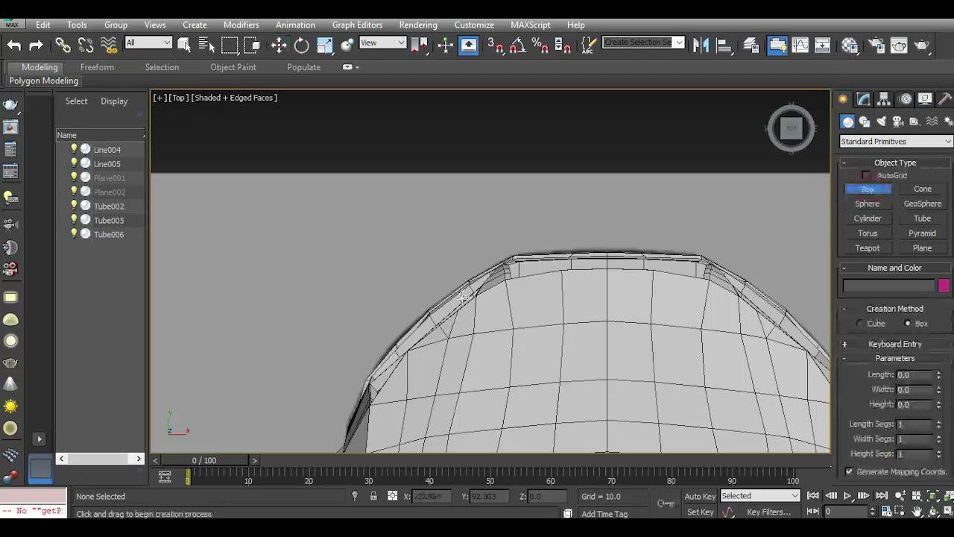
middle_drag(411, 300, 425, 256)
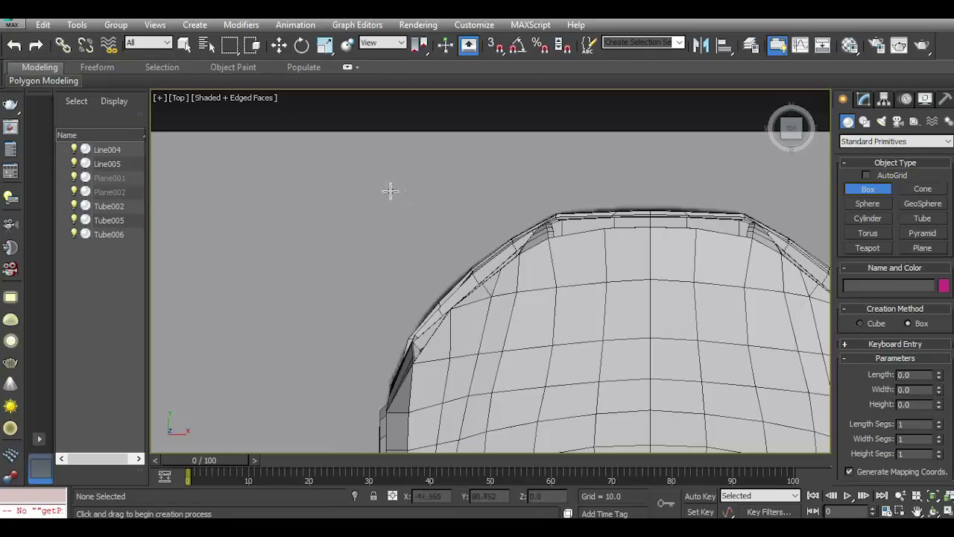
drag(390, 180, 433, 307)
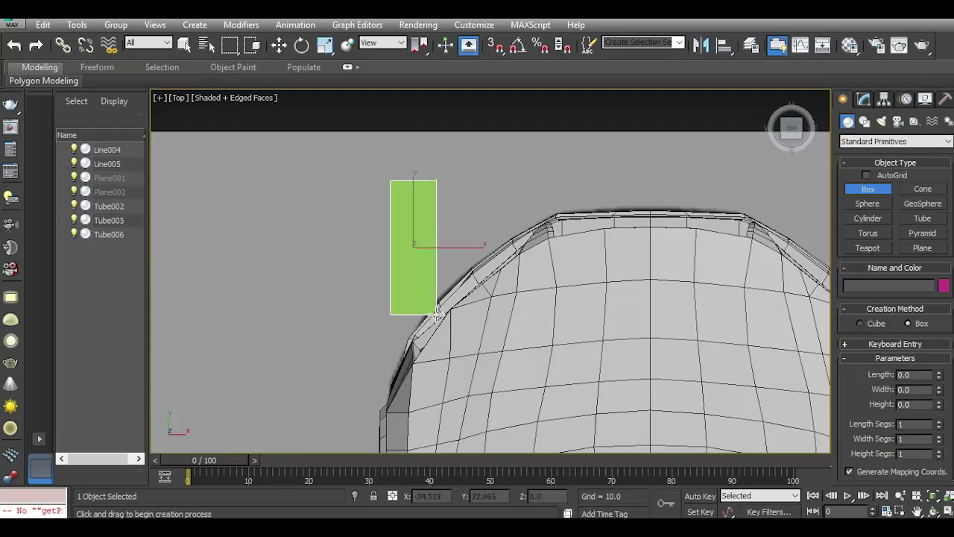
Finish the box and assign it the grey 08 - Default material.
click(279, 47)
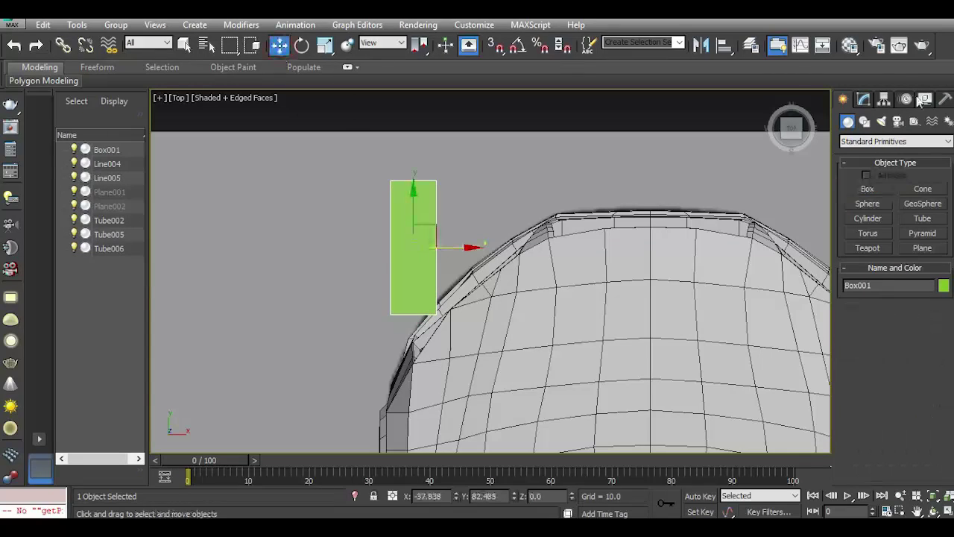
click(850, 46)
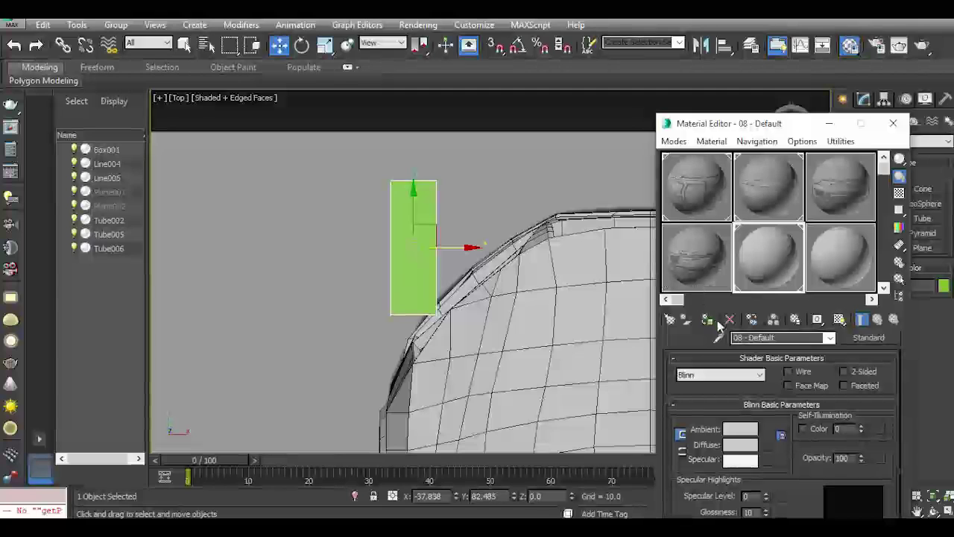
click(708, 319)
click(894, 124)
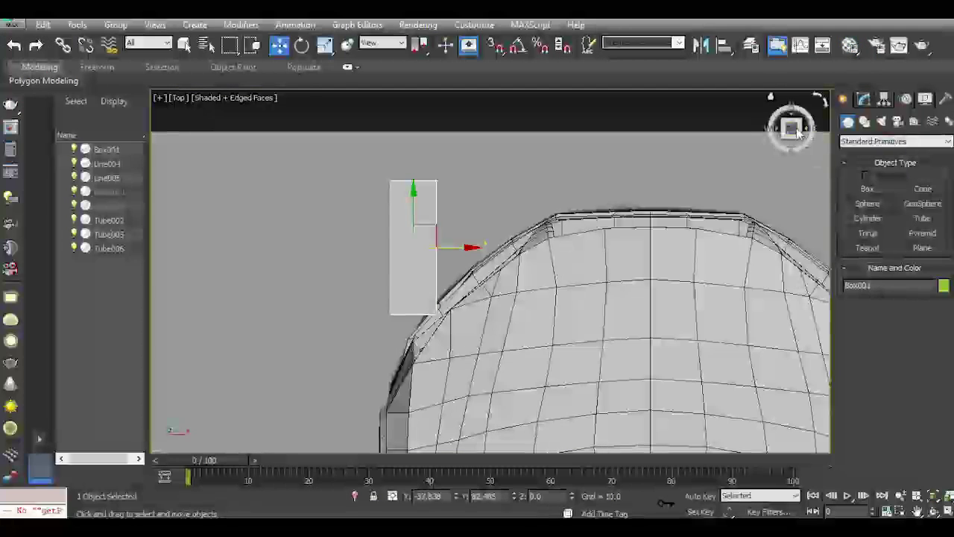
Rotate the box about 40° in Top view to follow the car's edge.
drag(792, 119, 792, 134)
scroll(429, 295, up, 3)
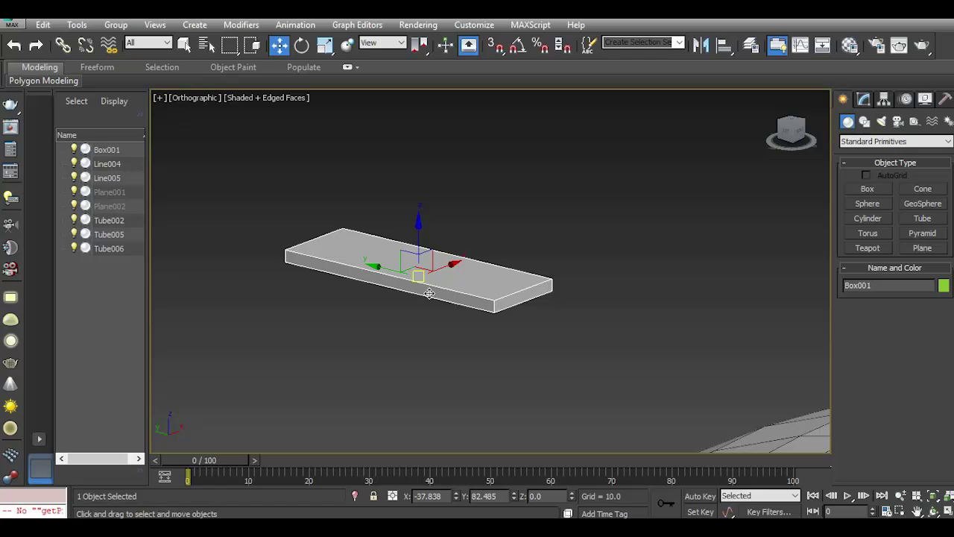
key(t)
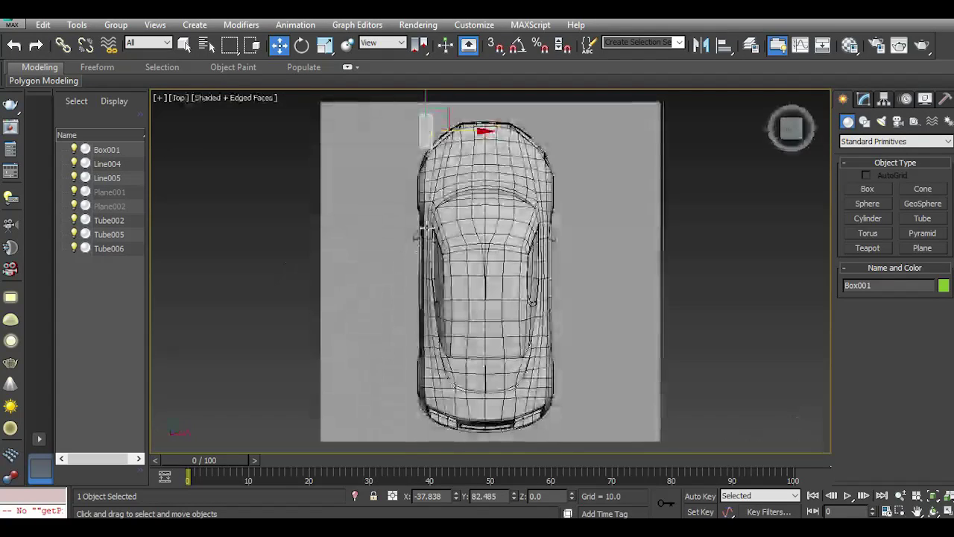
scroll(418, 97, up, 3)
scroll(388, 97, up, 3)
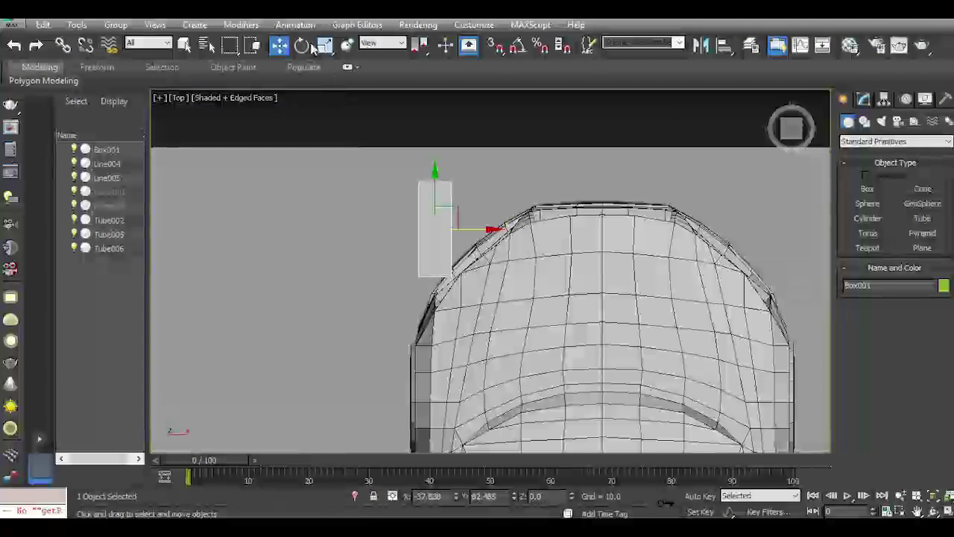
key(e)
scroll(408, 247, up, 2)
drag(475, 179, 504, 189)
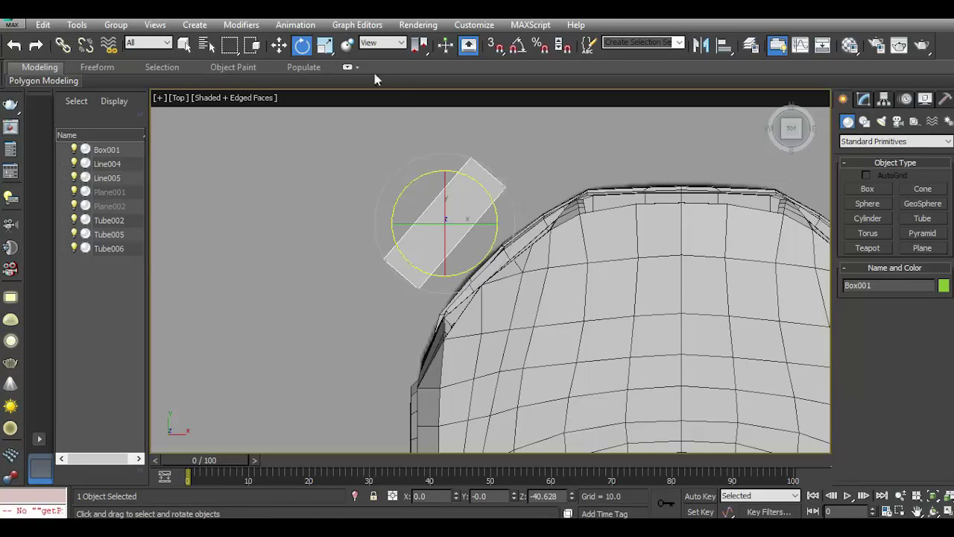
Using Local coordinates, slide the box onto the car's front edge.
click(279, 43)
click(381, 43)
click(379, 87)
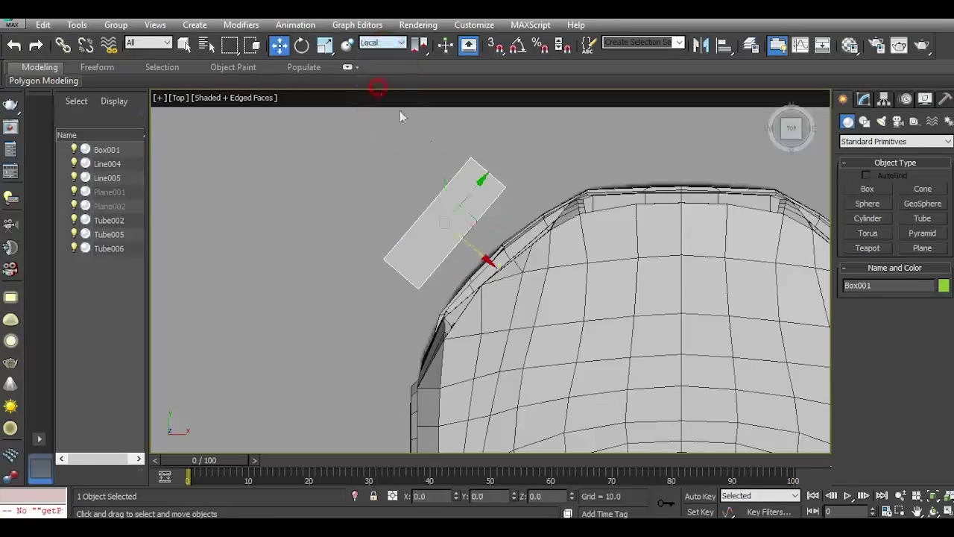
mouse_move(475, 256)
mouse_down()
mouse_move(522, 265)
mouse_move(519, 220)
mouse_up()
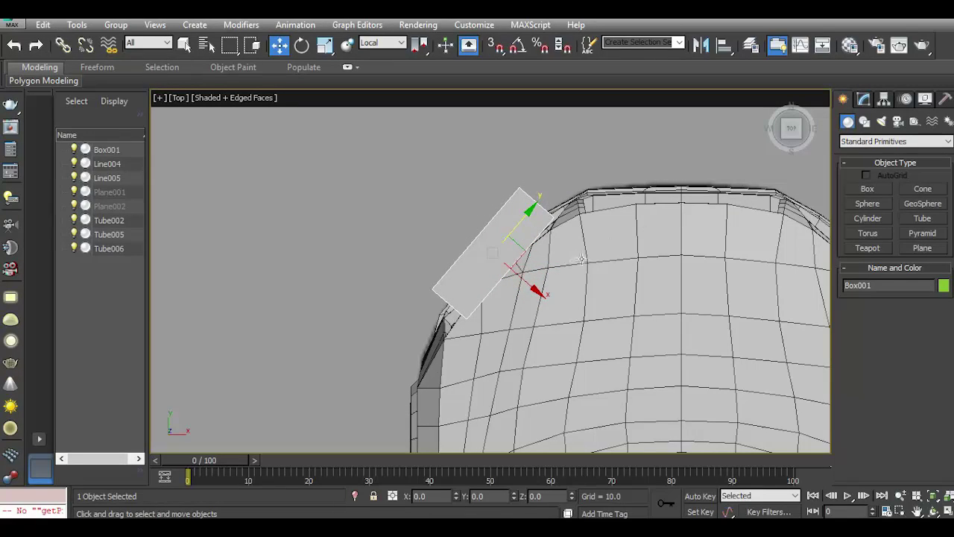
alt+middle_drag(514, 265, 875, 154)
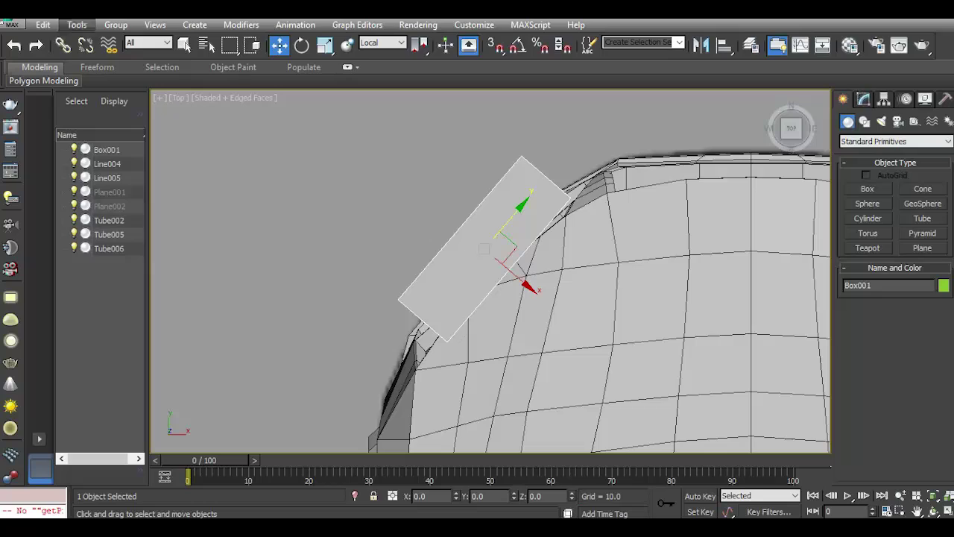
Undo the move and rotation, restoring the upright box in its original place.
click(14, 46)
click(13, 46)
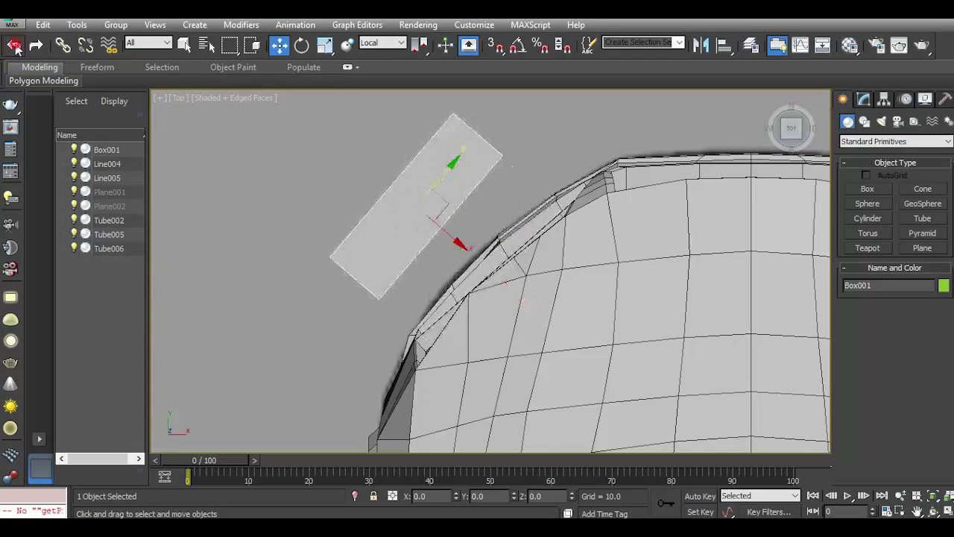
click(13, 46)
Convert Box001 to Editable Poly and drag its lower-right vertices inward in Vertex mode.
click(864, 101)
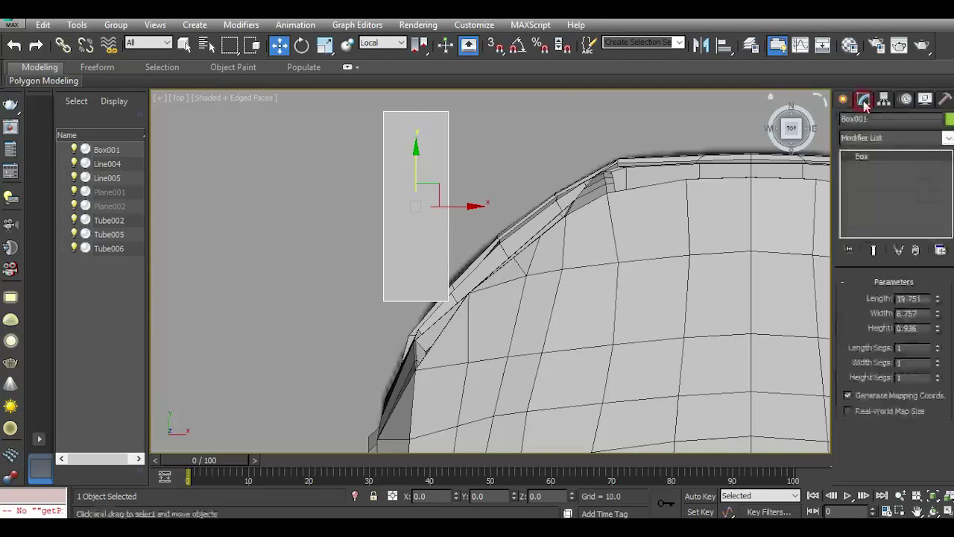
right_click(910, 207)
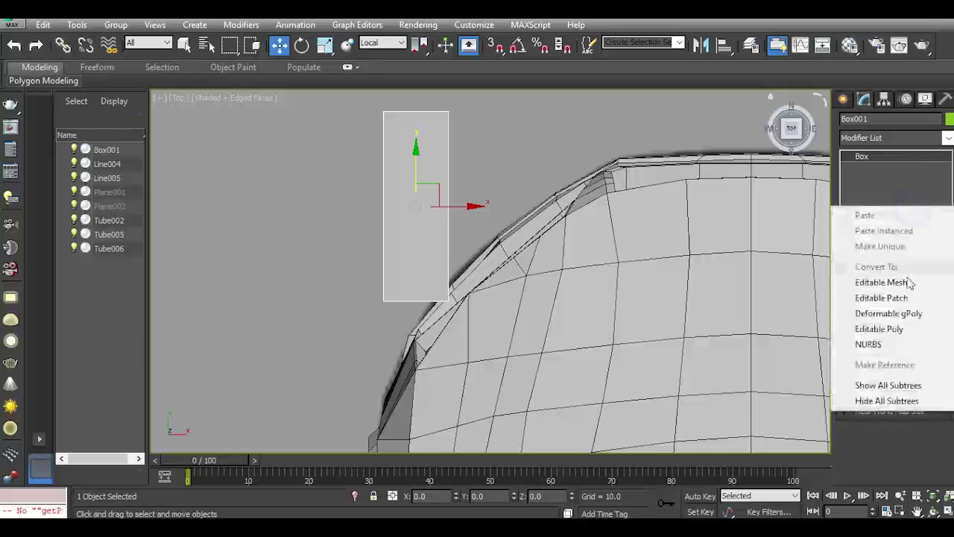
click(892, 326)
click(858, 298)
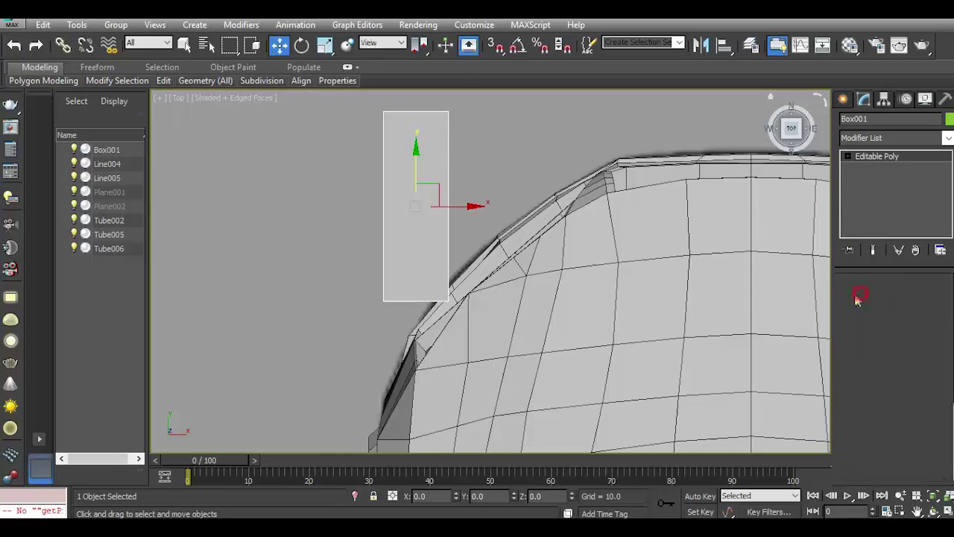
mouse_move(430, 276)
mouse_down()
mouse_move(493, 327)
mouse_move(457, 302)
mouse_up()
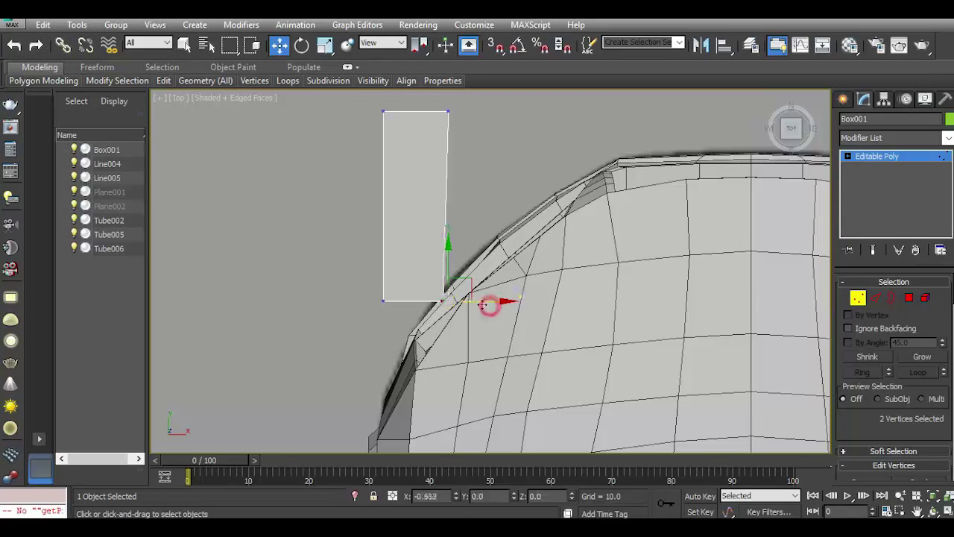
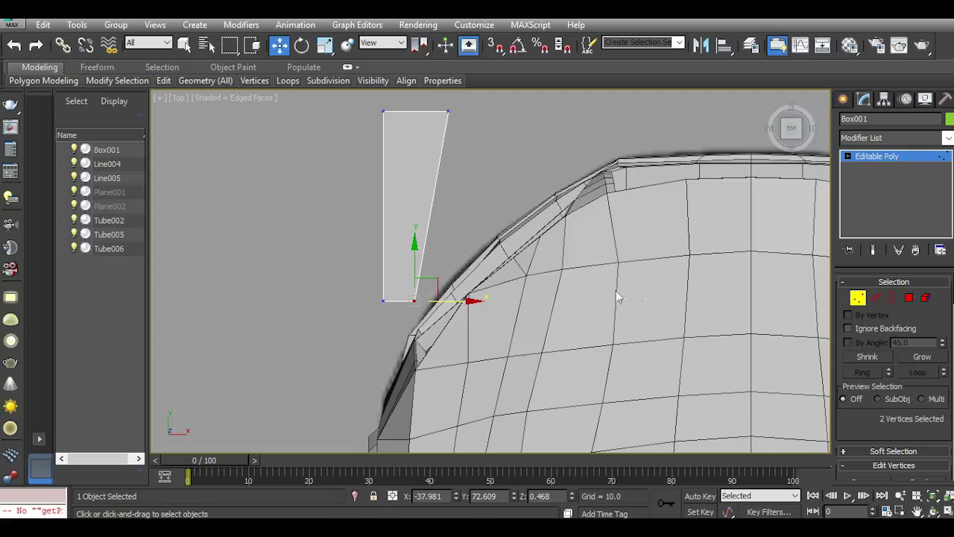
Select the slat board's four outline edges at Edge sub-object level.
click(877, 298)
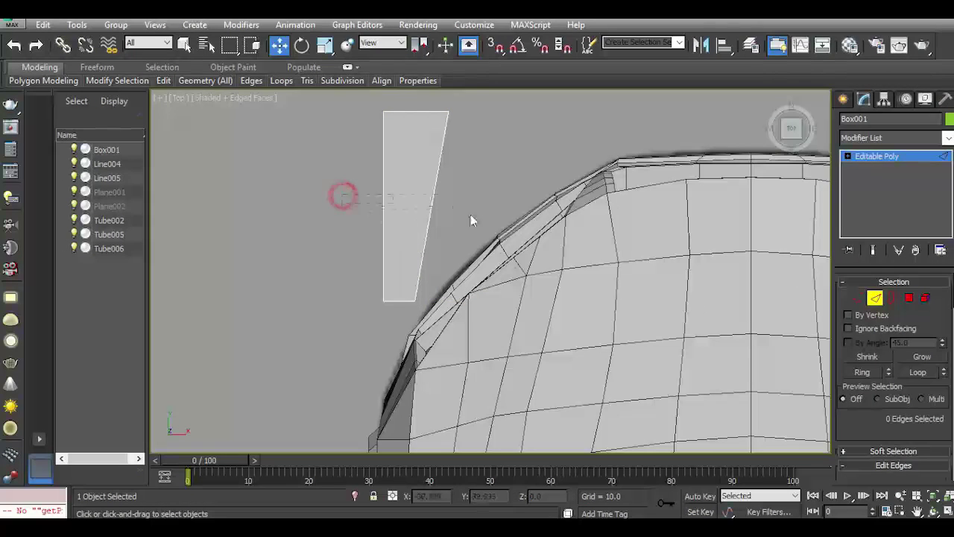
drag(471, 221, 470, 221)
scroll(407, 192, up, 2)
scroll(407, 191, up, 2)
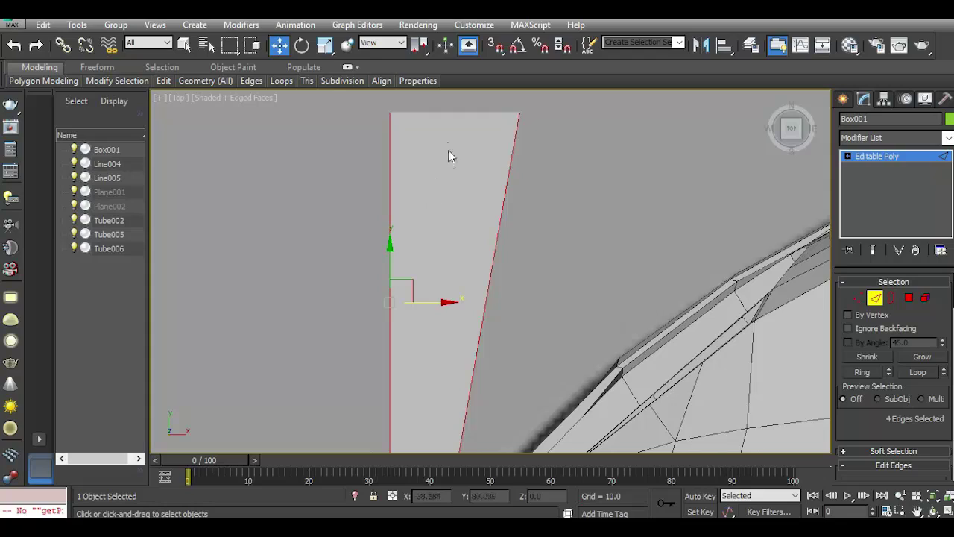
Orbit the Perspective view to a low side angle on the board.
scroll(422, 170, down, 3)
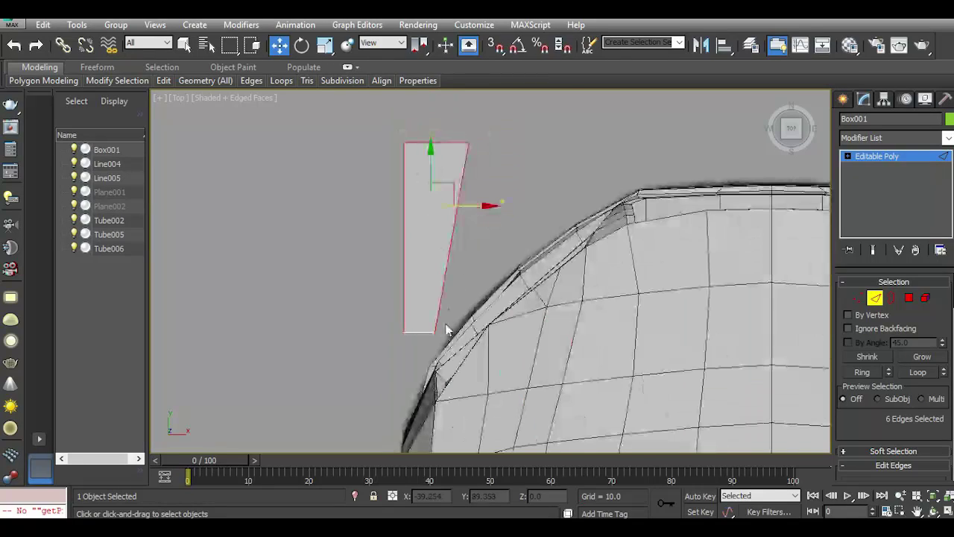
scroll(430, 342, up, 4)
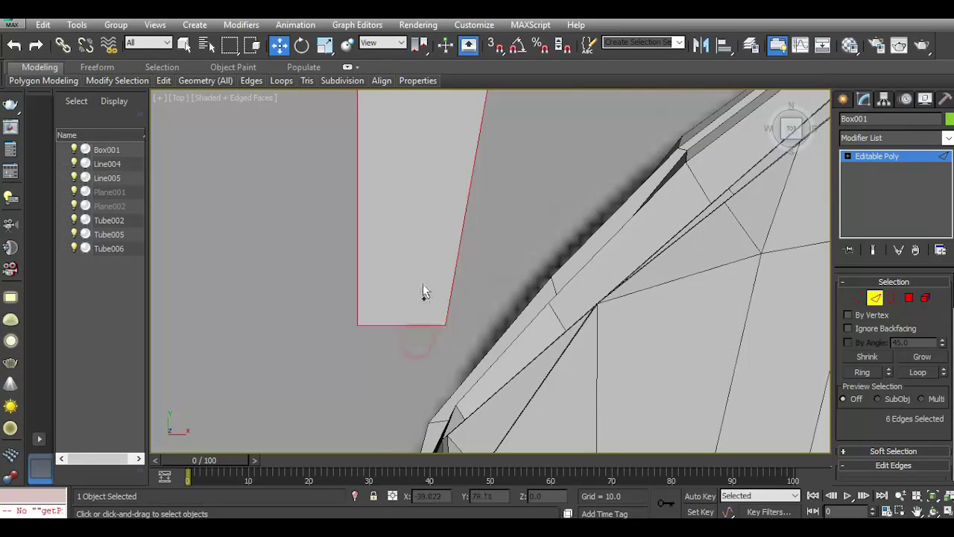
scroll(415, 326, up, 3)
scroll(465, 340, up, 5)
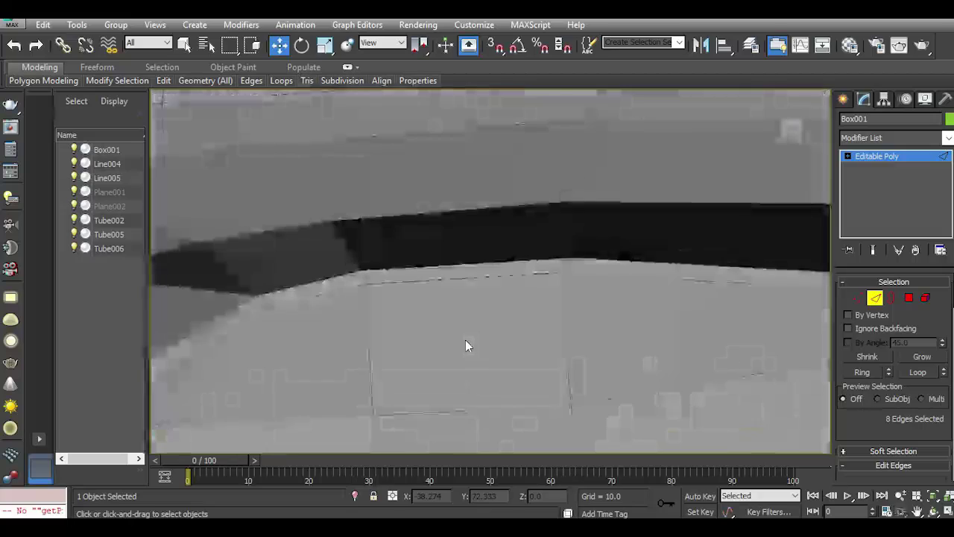
key(z)
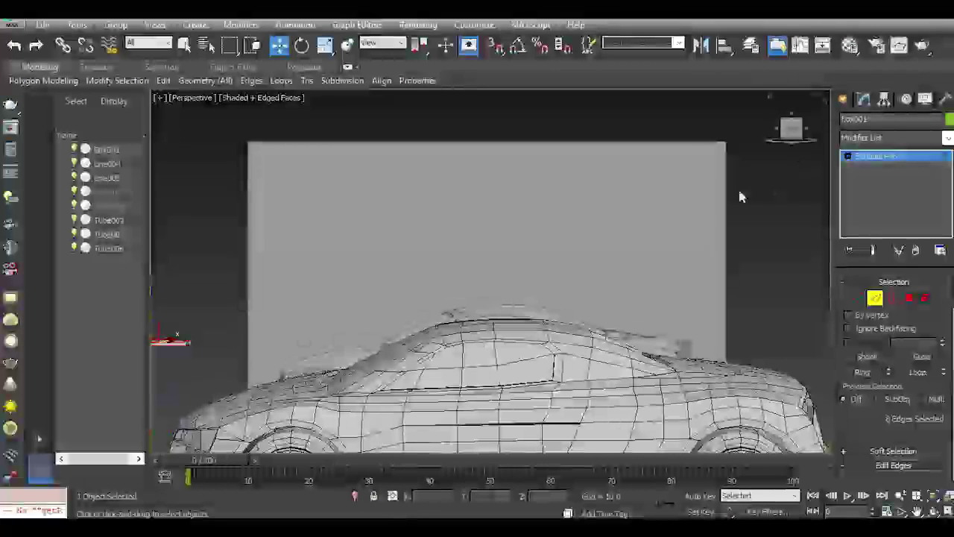
scroll(447, 283, up, 3)
mouse_move(354, 292)
alt+middle_down()
mouse_move(365, 304)
mouse_move(228, 324)
mouse_move(431, 431)
alt+middle_up()
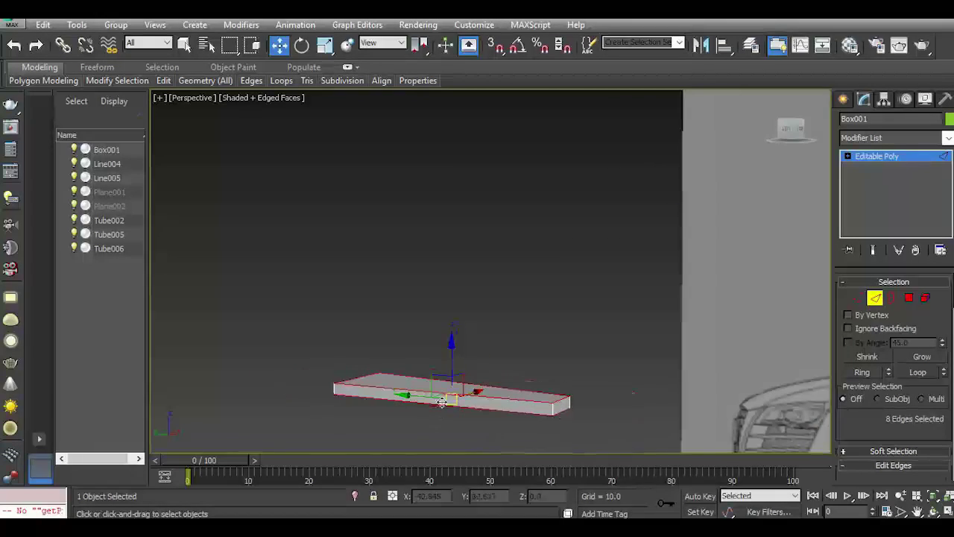
Move the board's top face down in Polygon mode to make it thinner.
scroll(442, 402, up, 3)
click(909, 298)
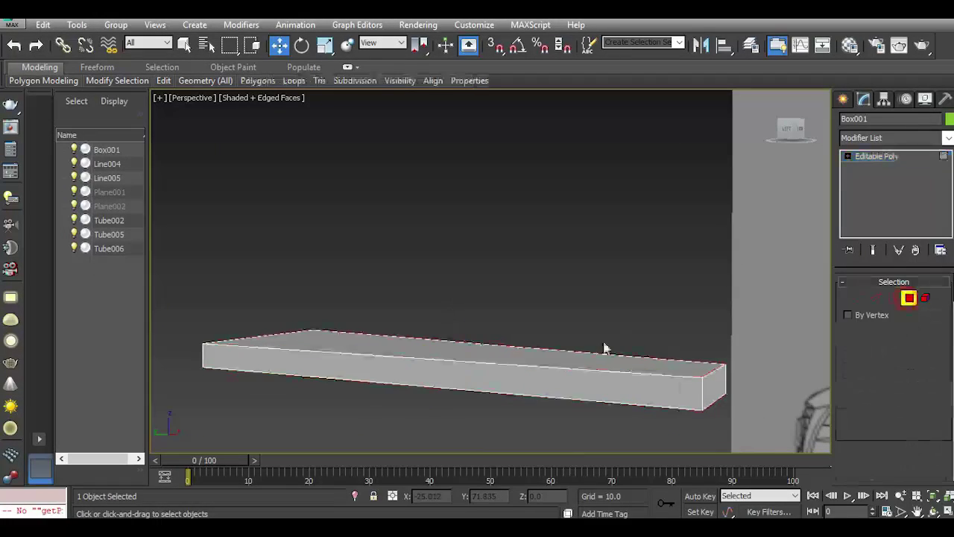
click(545, 362)
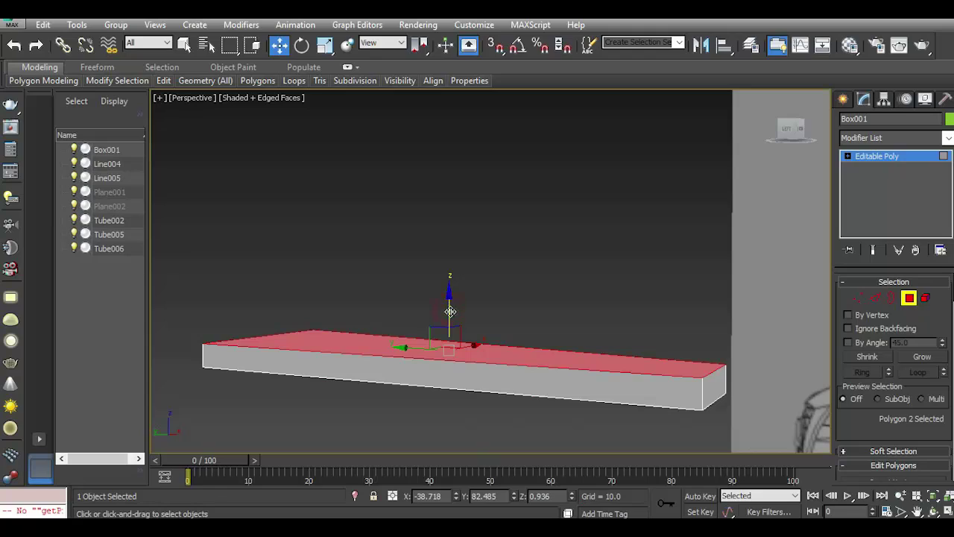
drag(450, 312, 458, 328)
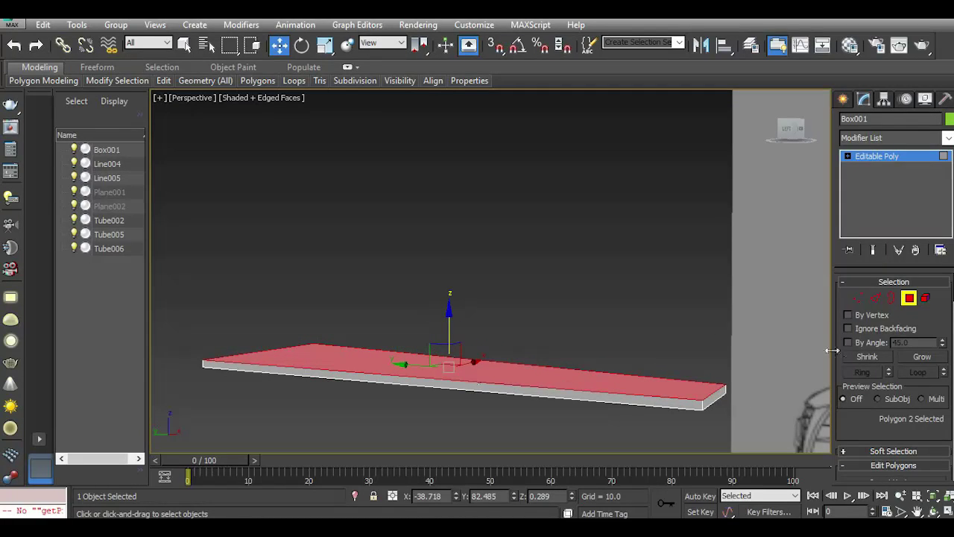
drag(448, 332, 468, 340)
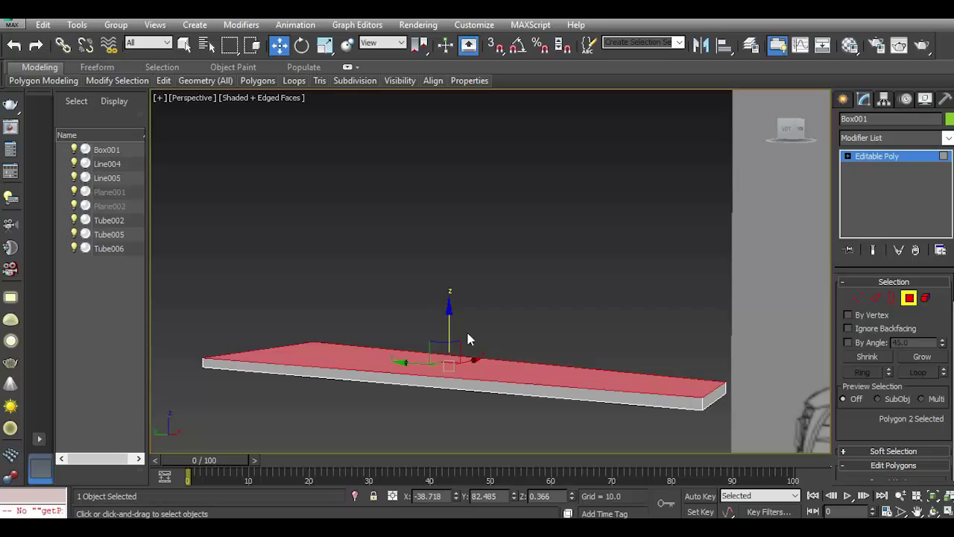
Chamfer the board's outline edges by 0.05, then exit sub-object level.
click(876, 299)
scroll(874, 424, down, 3)
scroll(873, 424, down, 1)
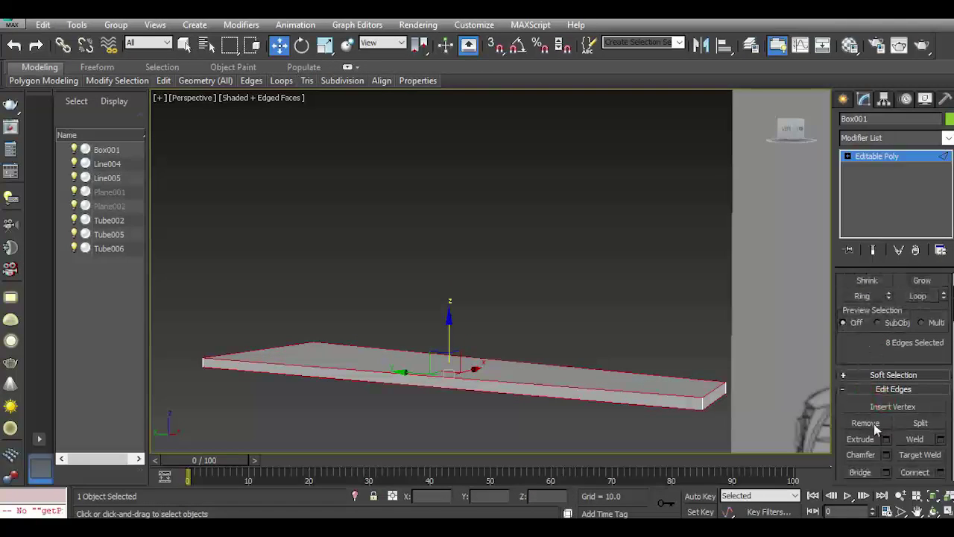
click(887, 455)
scroll(673, 407, up, 3)
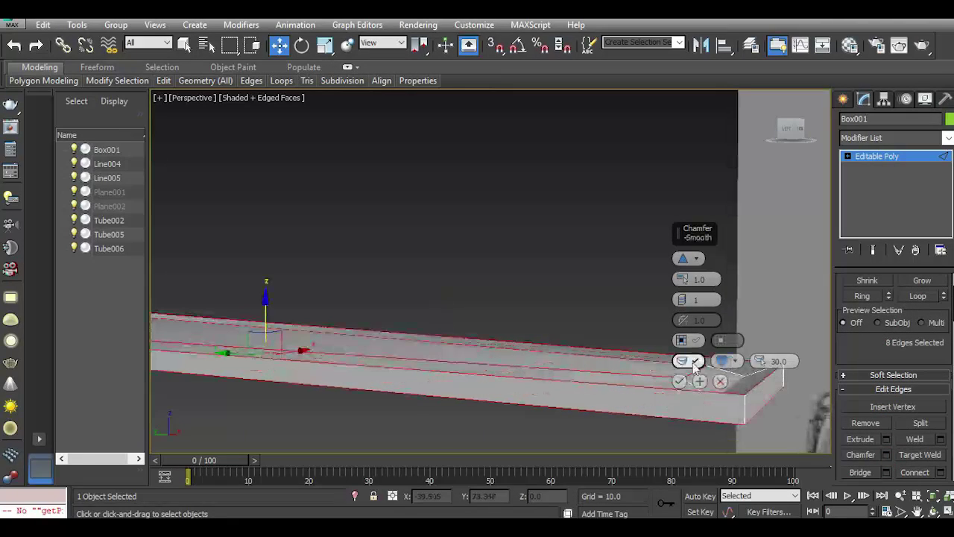
right_click(683, 279)
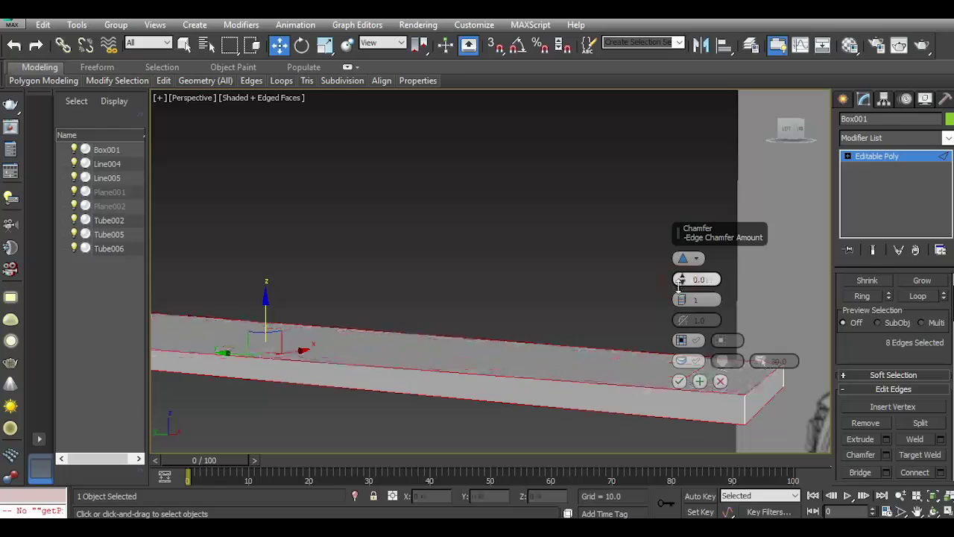
drag(681, 279, 680, 273)
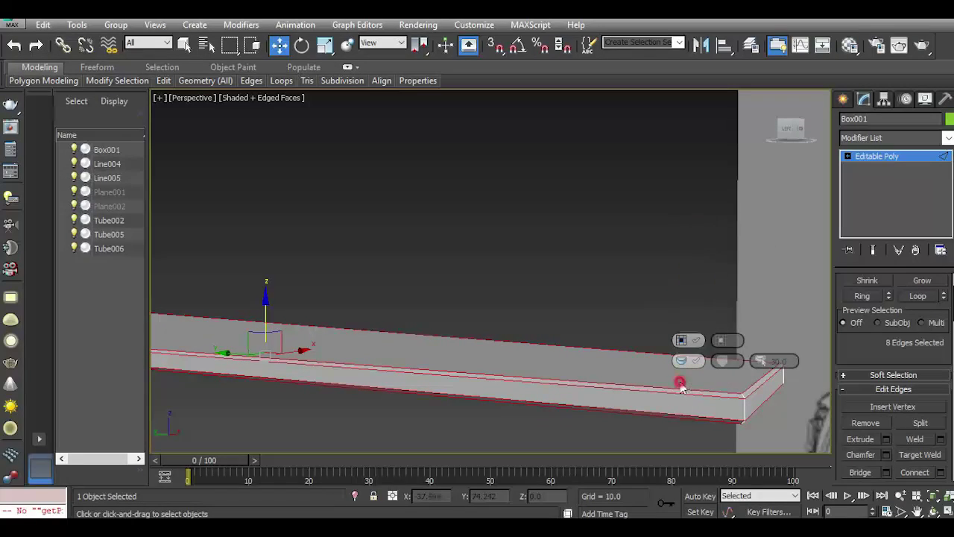
click(680, 382)
click(877, 157)
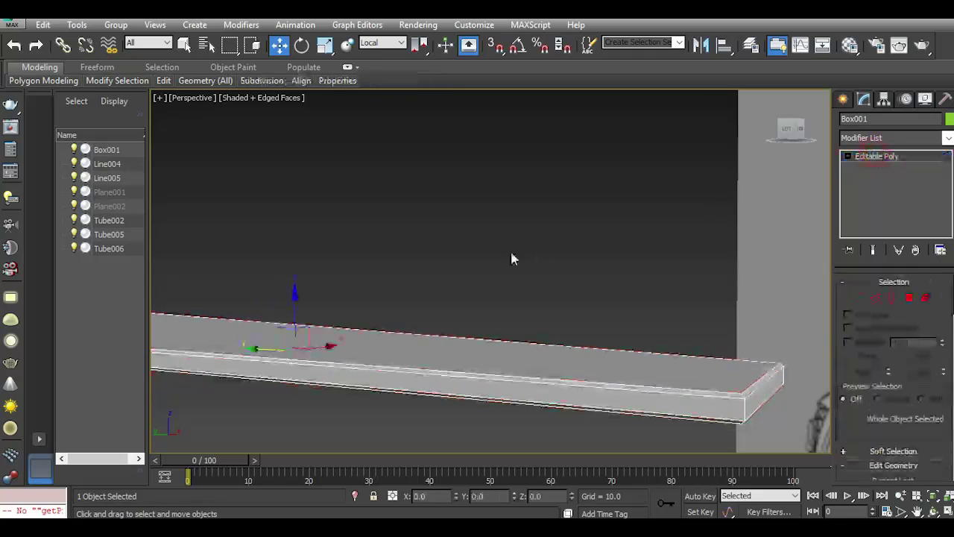
Rotate the board about -33° on Z and slide it along local X toward the car.
key(e)
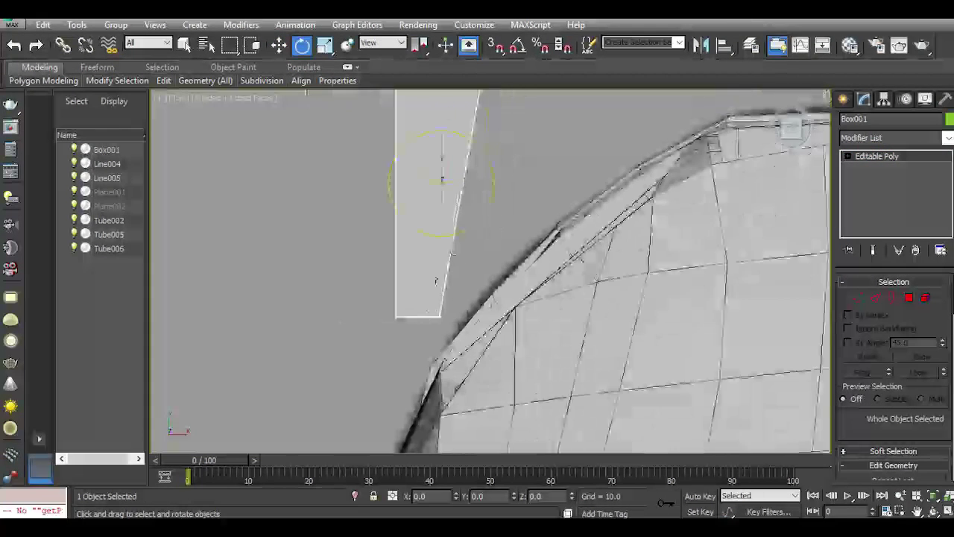
drag(489, 156, 501, 156)
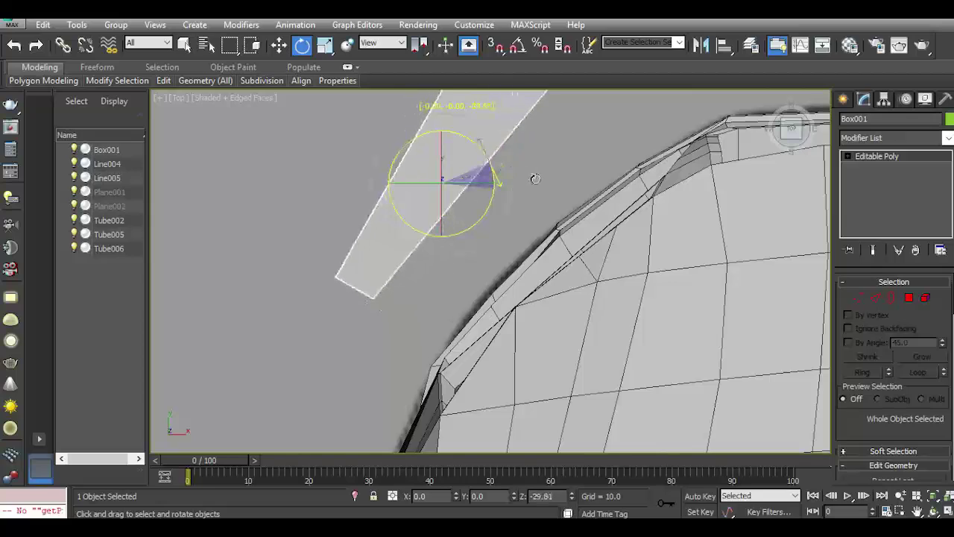
click(279, 44)
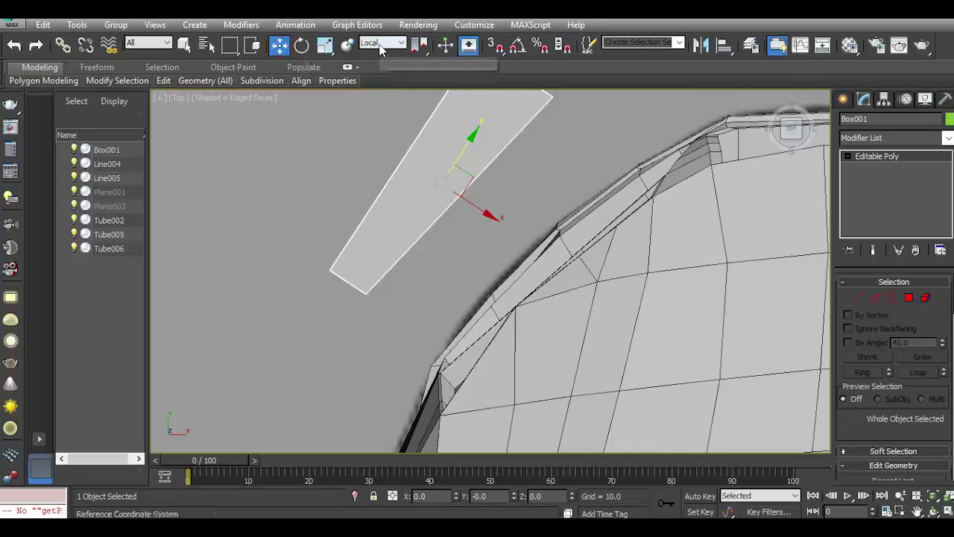
drag(472, 207, 597, 280)
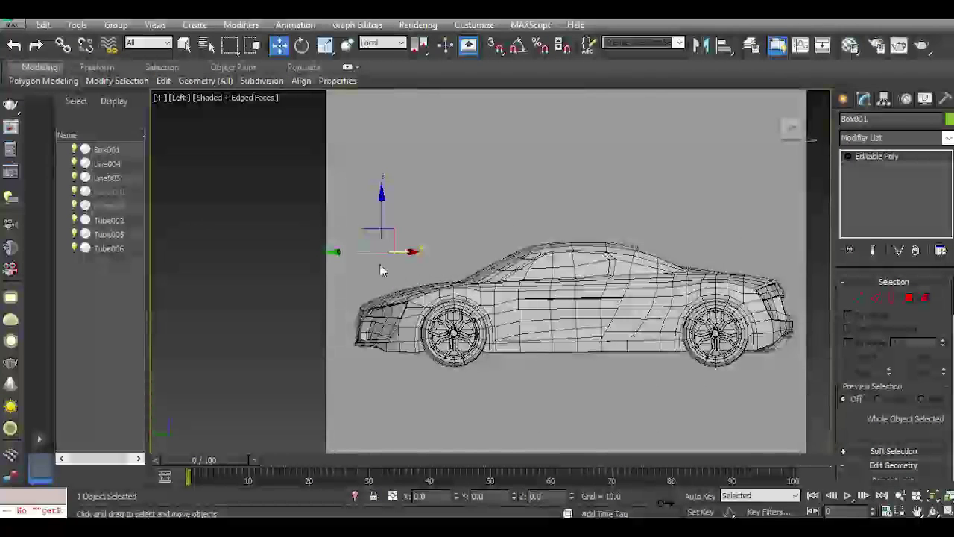
Lower the board in Z in the Left view over the car's nose.
scroll(381, 270, up, 5)
drag(386, 182, 400, 397)
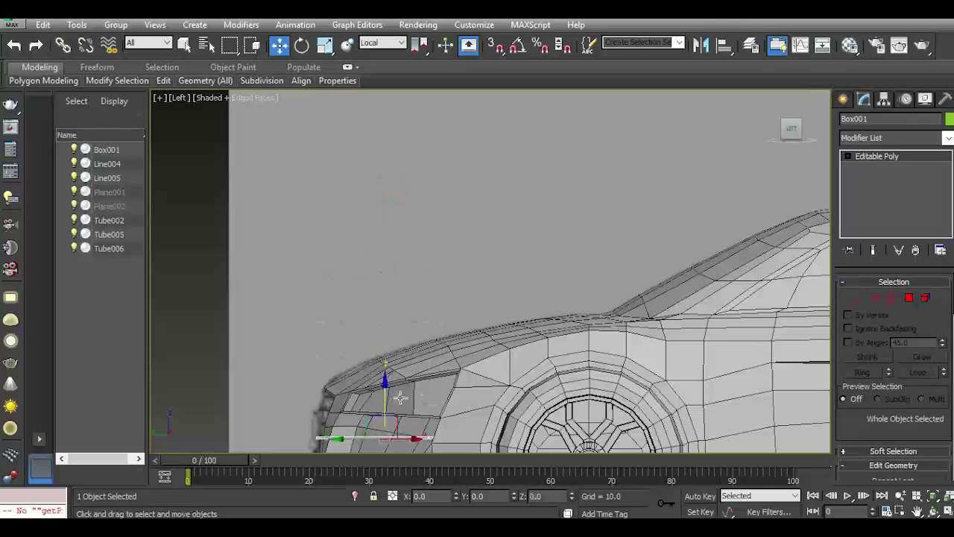
middle_drag(400, 397, 418, 261)
scroll(414, 291, up, 5)
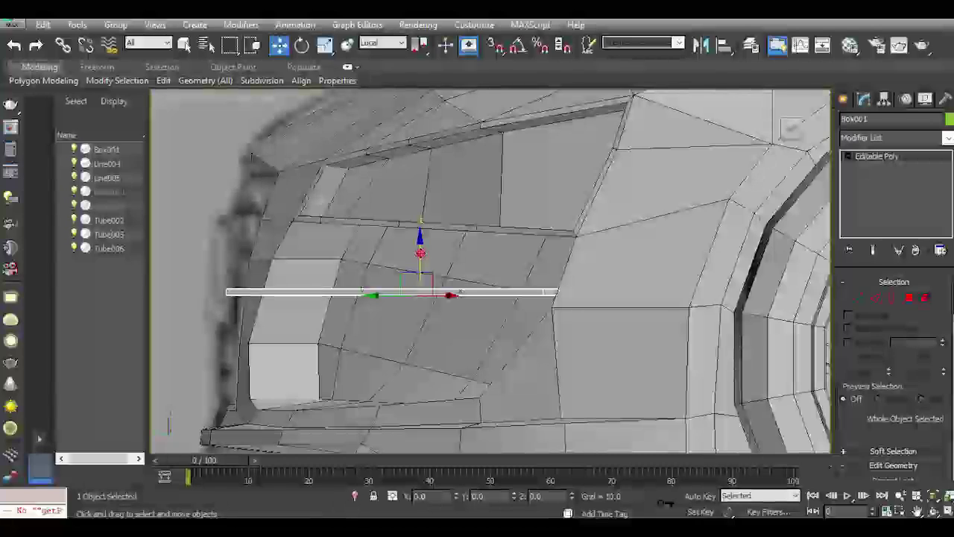
drag(421, 253, 425, 269)
scroll(498, 233, down, 5)
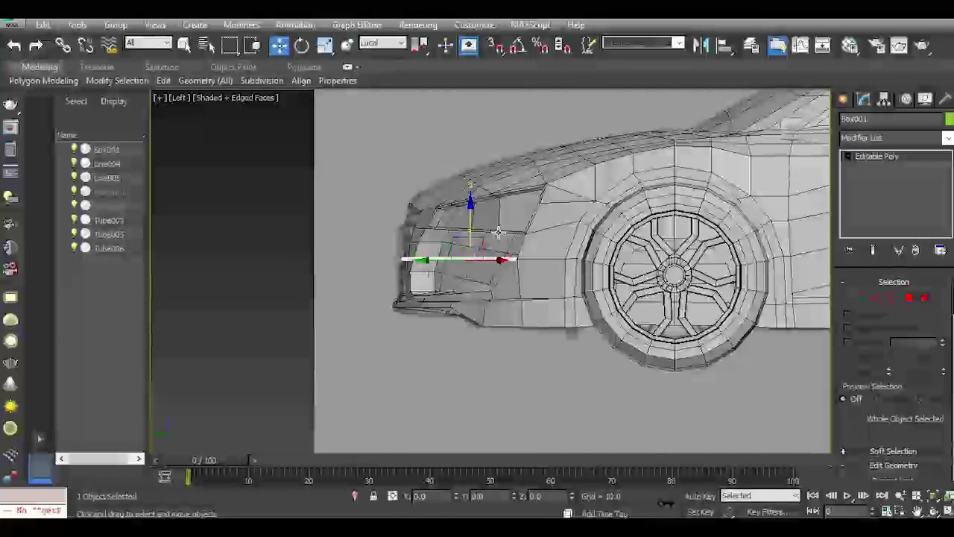
In Perspective, rotate the board back to about -5° Z and move it along Y into the intake.
key(p)
scroll(593, 297, up, 5)
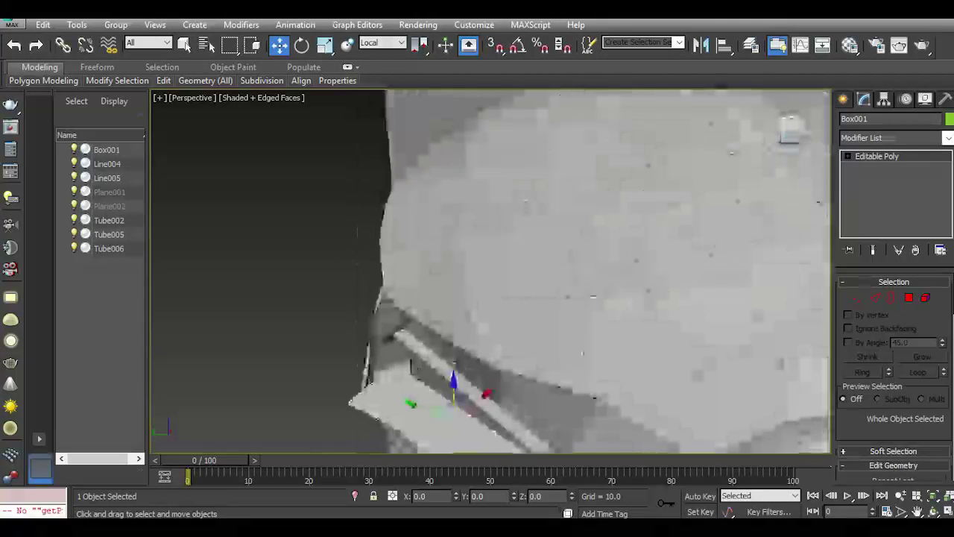
scroll(593, 297, down, 3)
alt+middle_drag(593, 297, 447, 283)
scroll(447, 283, up, 2)
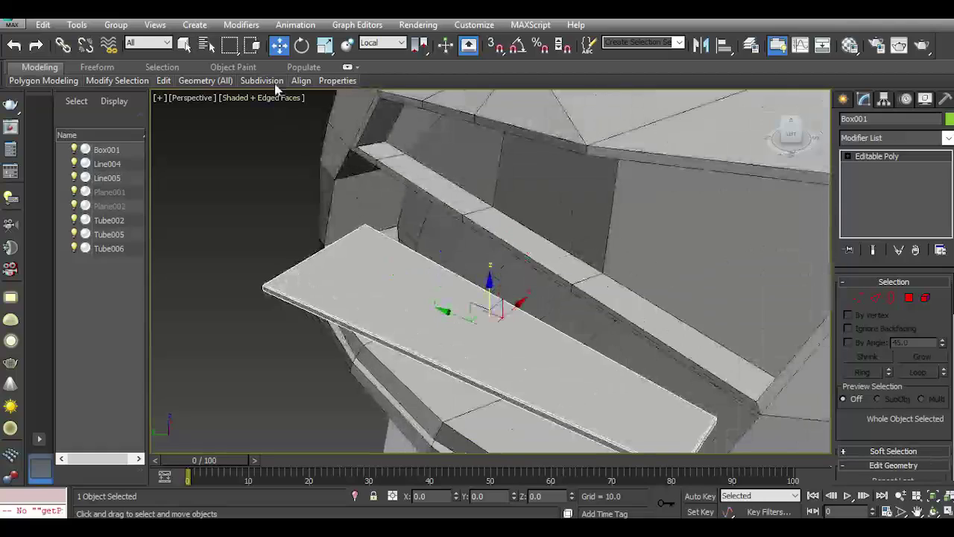
drag(481, 361, 474, 363)
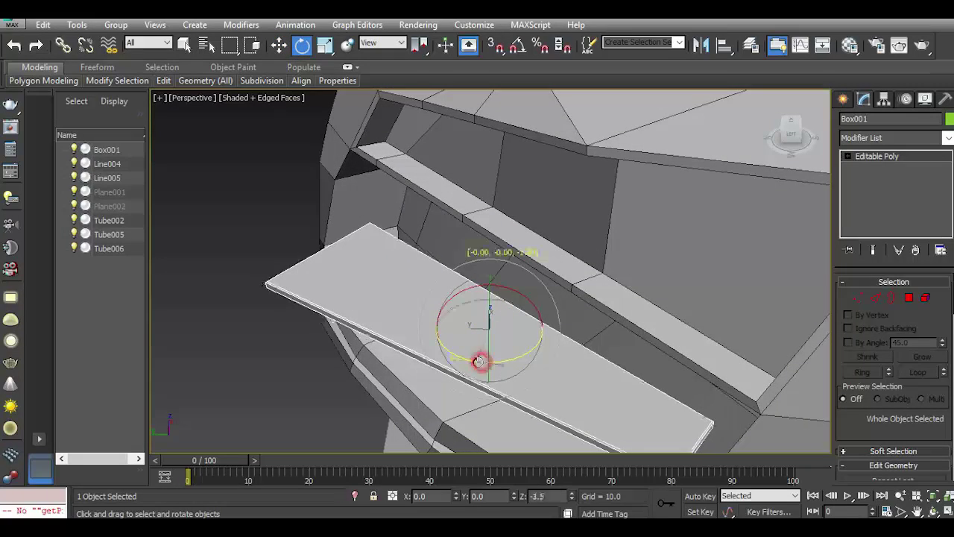
click(277, 45)
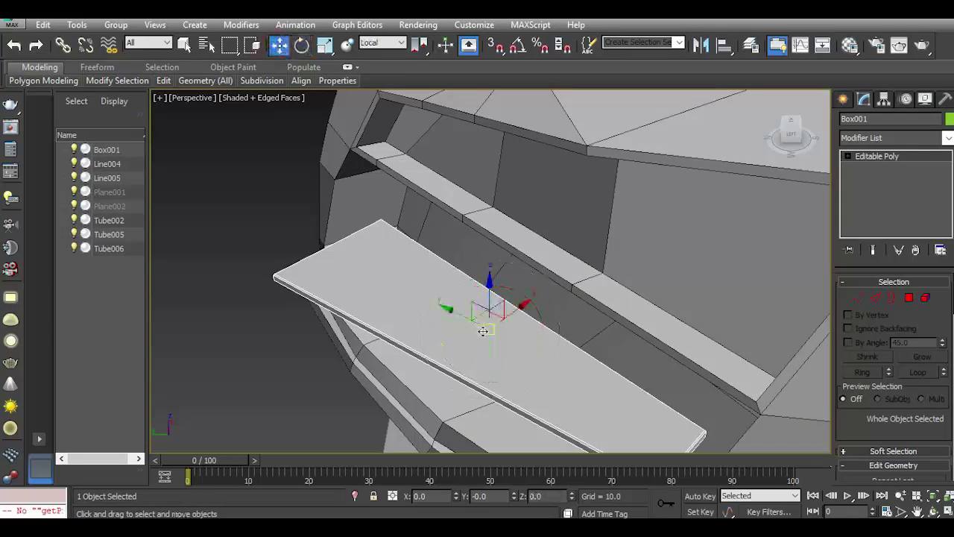
mouse_move(454, 307)
mouse_down()
mouse_move(471, 312)
mouse_move(548, 270)
mouse_up()
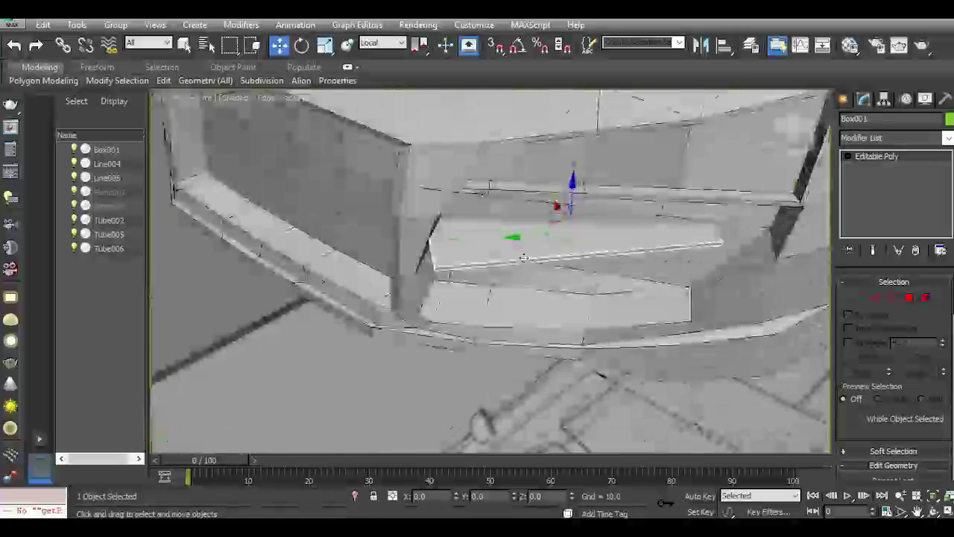
drag(532, 237, 561, 235)
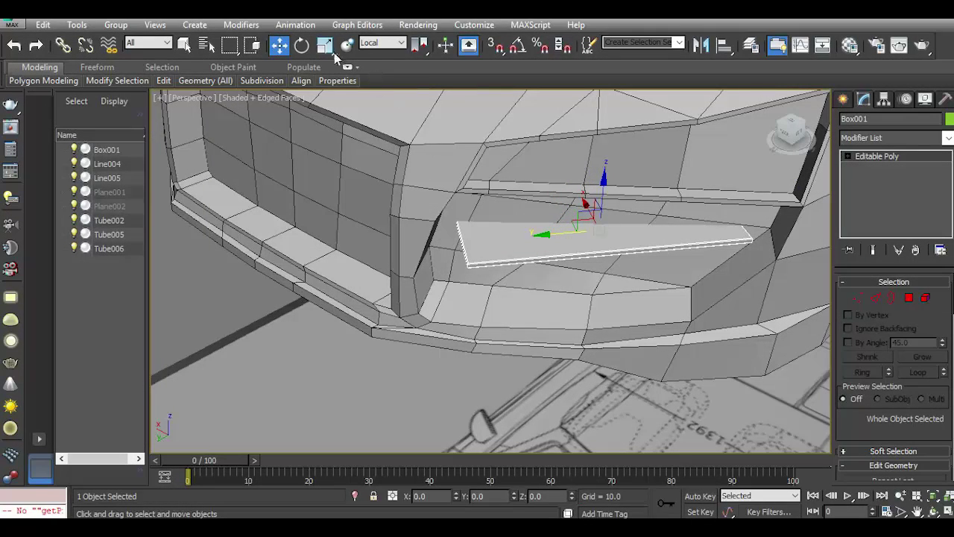
Rotate the plank slightly about its vertical axis and nudge it sideways.
key(e)
drag(587, 260, 590, 258)
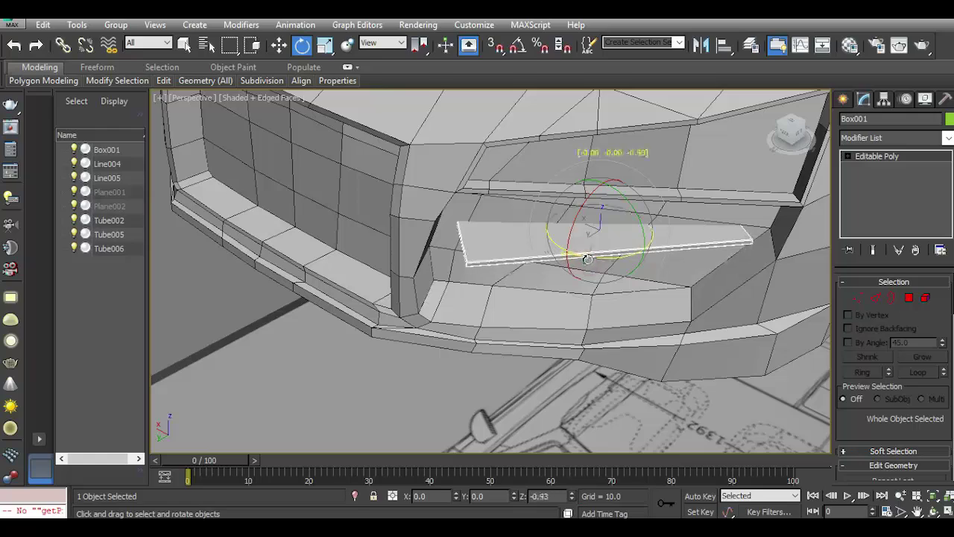
key(w)
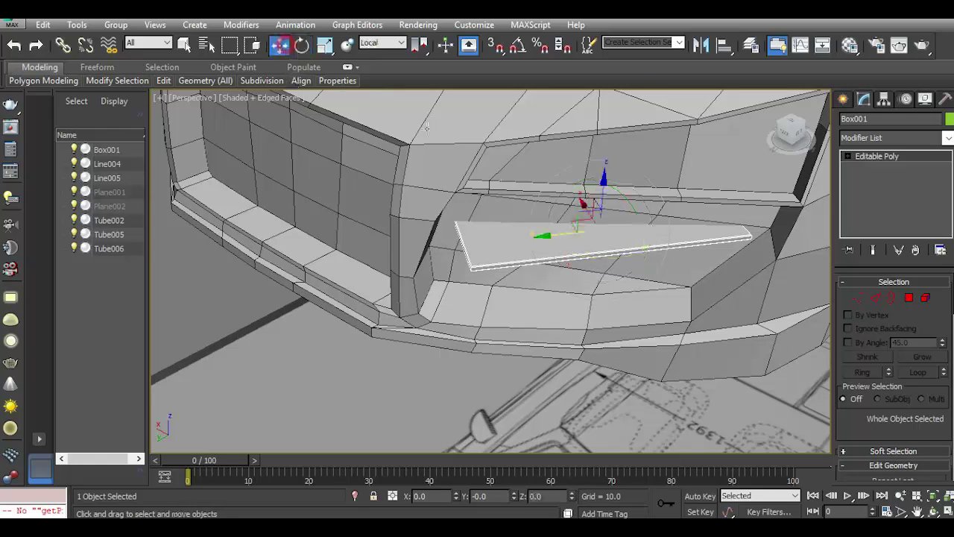
drag(586, 217, 596, 220)
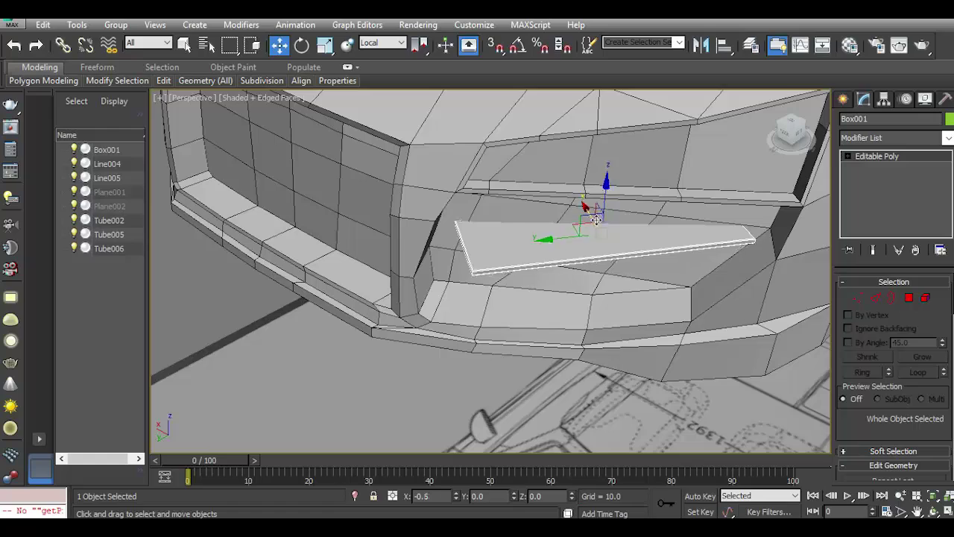
Scale the plank on local axes: stretch its length and narrow its depth to 76%.
click(347, 45)
click(386, 45)
click(386, 44)
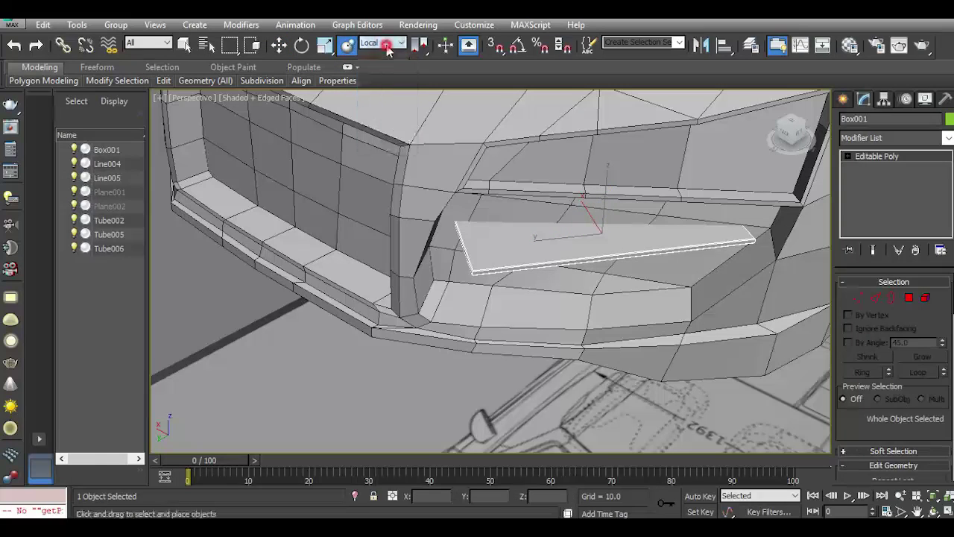
click(325, 45)
click(385, 43)
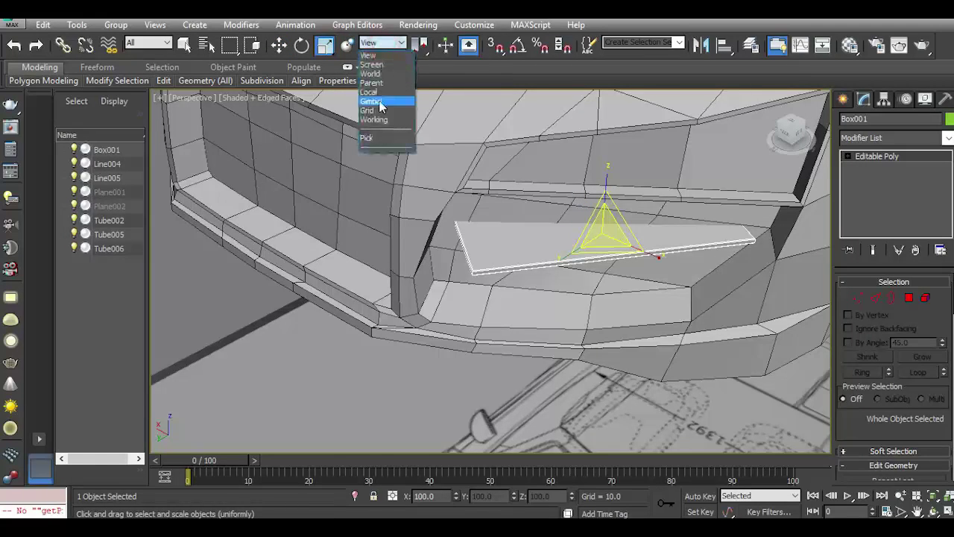
click(378, 91)
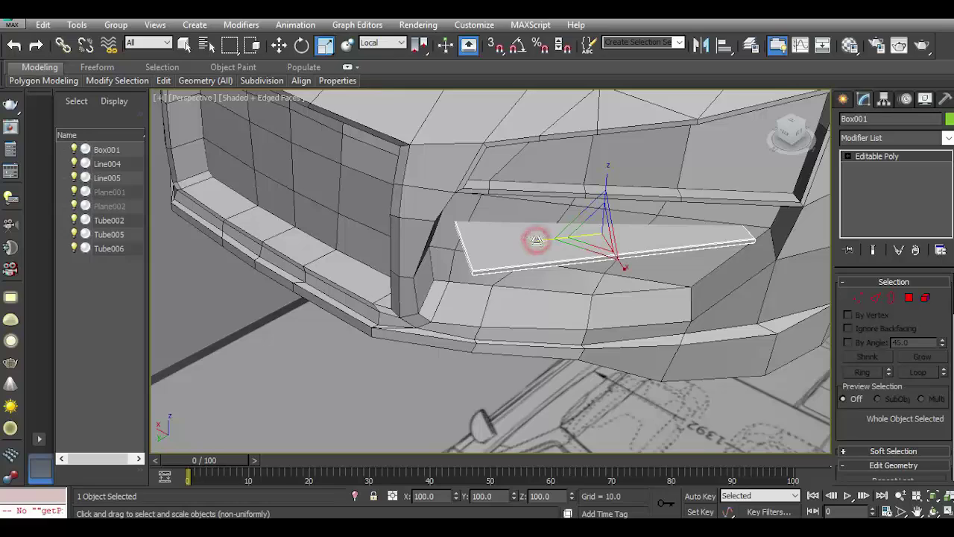
drag(537, 240, 528, 239)
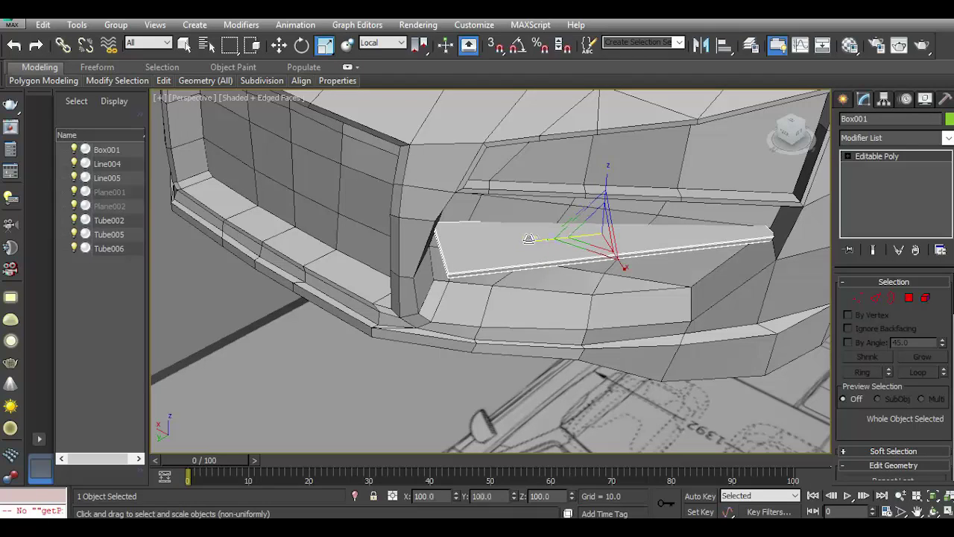
middle_drag(529, 238, 534, 266)
alt+middle_drag(787, 131, 650, 334)
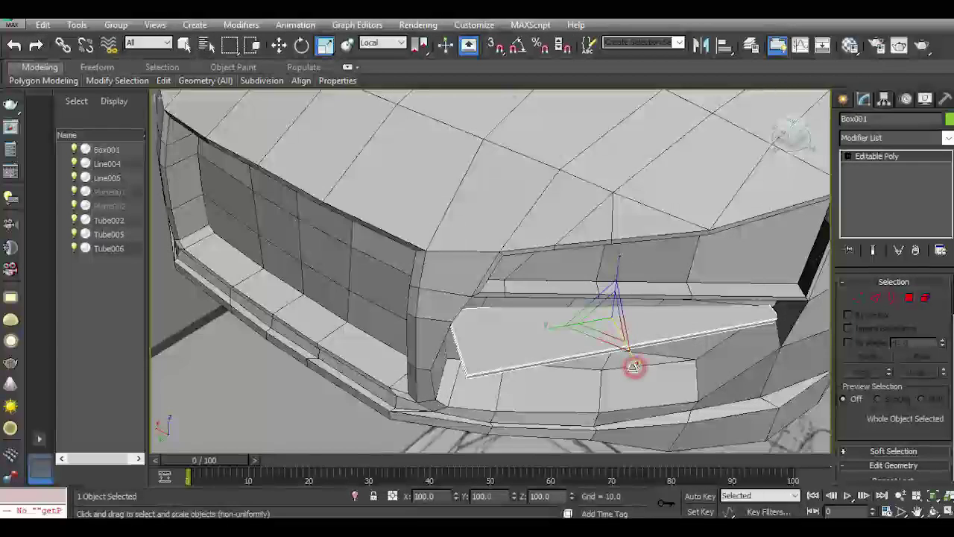
drag(633, 366, 622, 358)
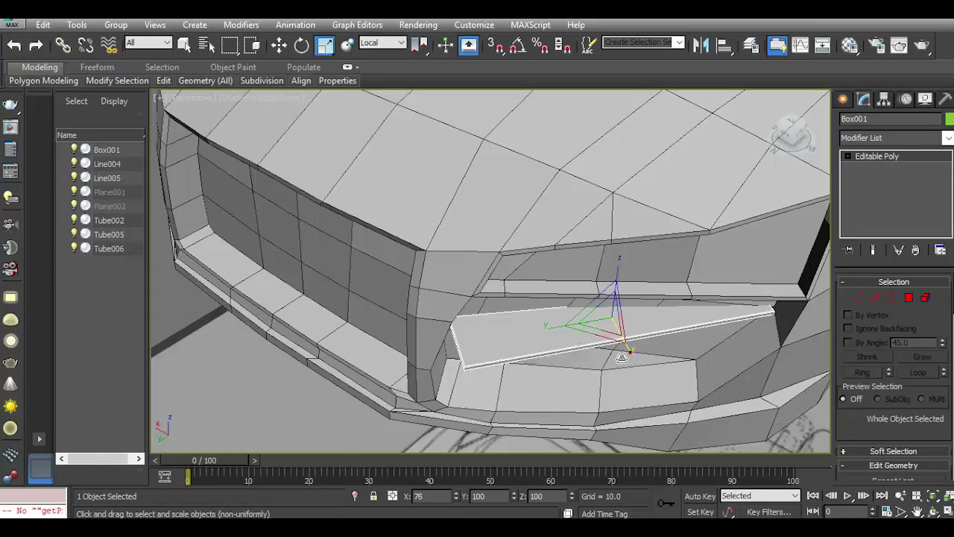
Tilt the plank to follow the intake and slide it up into the opening.
click(310, 44)
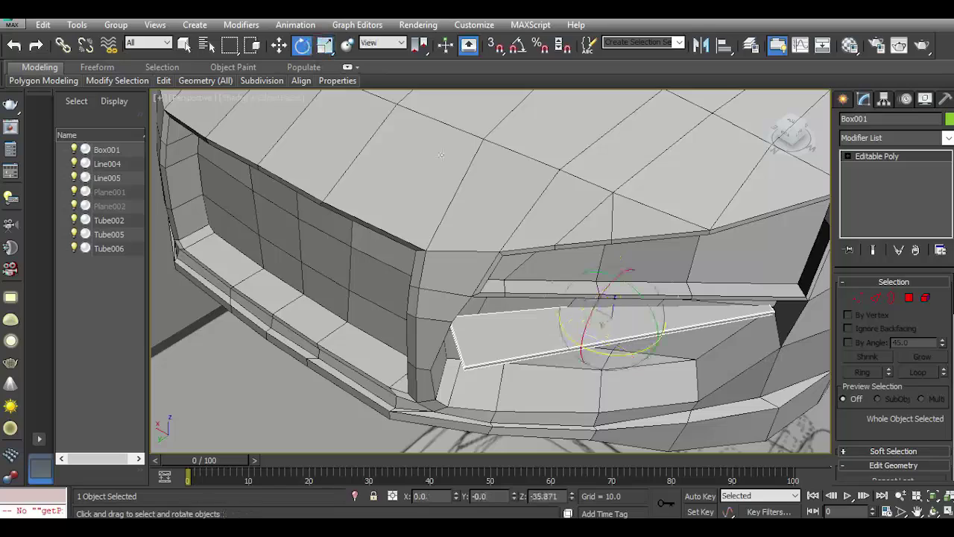
drag(602, 355, 598, 354)
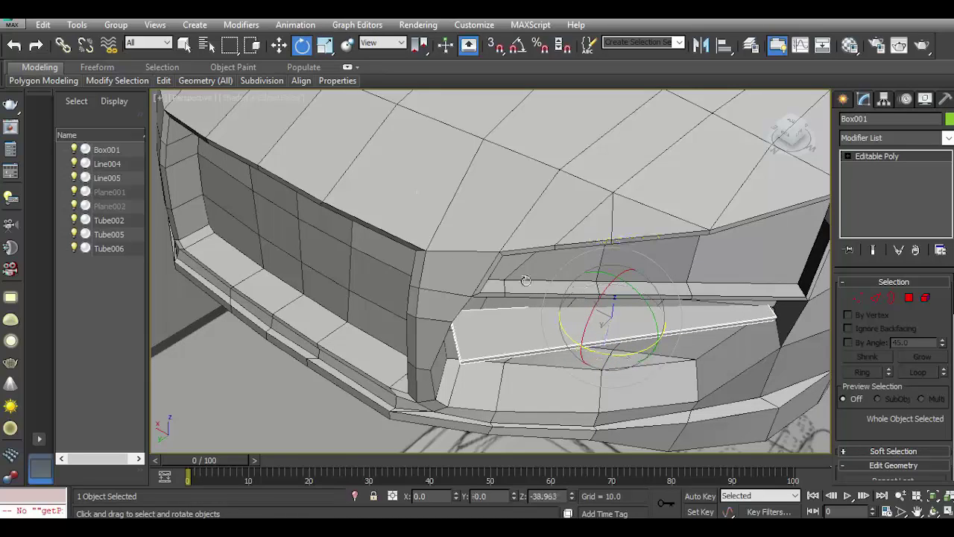
click(279, 45)
alt+middle_drag(521, 313, 469, 311)
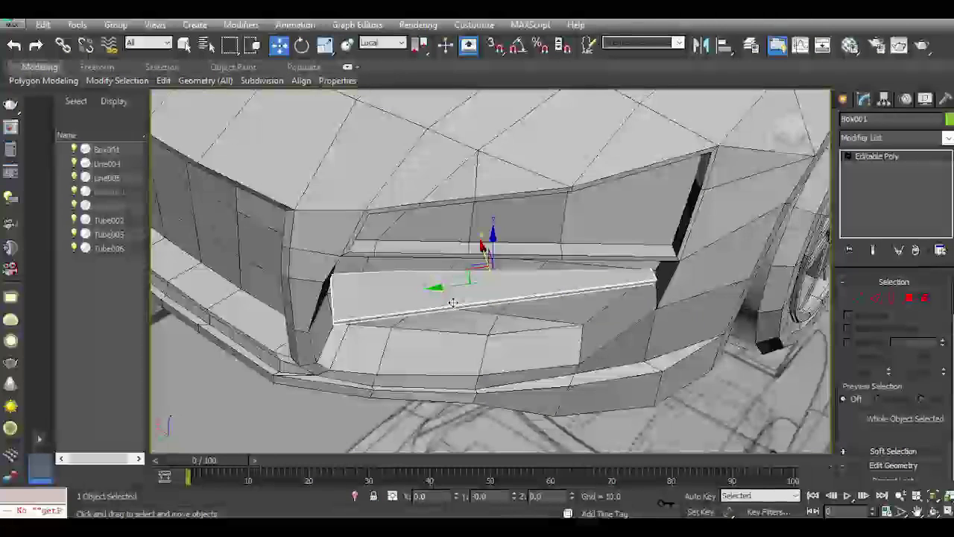
drag(789, 135, 722, 159)
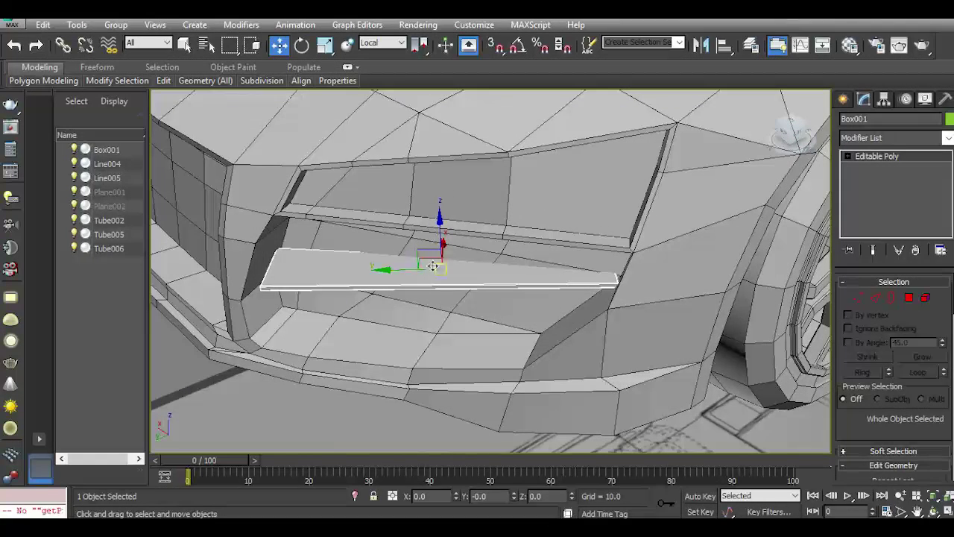
drag(413, 268, 417, 266)
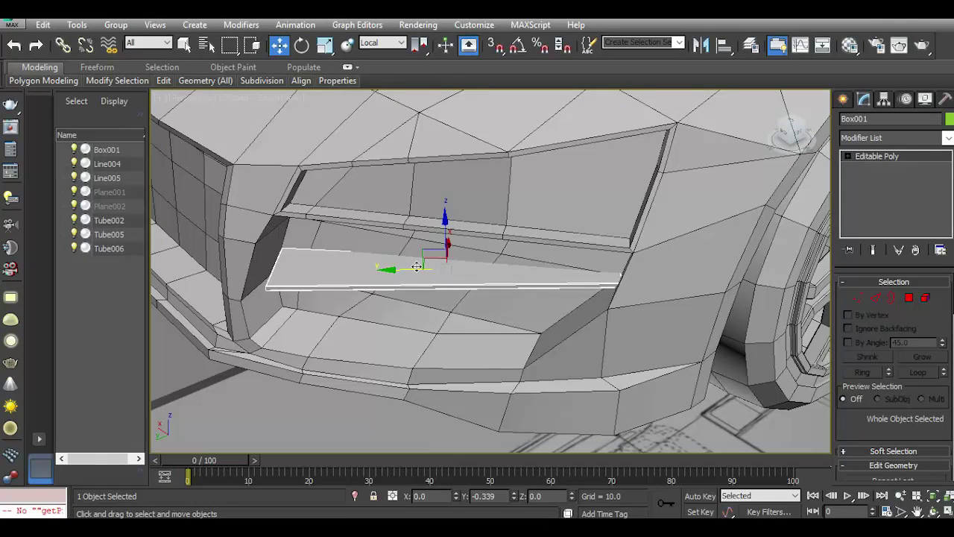
mouse_move(446, 232)
mouse_down()
mouse_move(450, 243)
mouse_move(445, 223)
mouse_up()
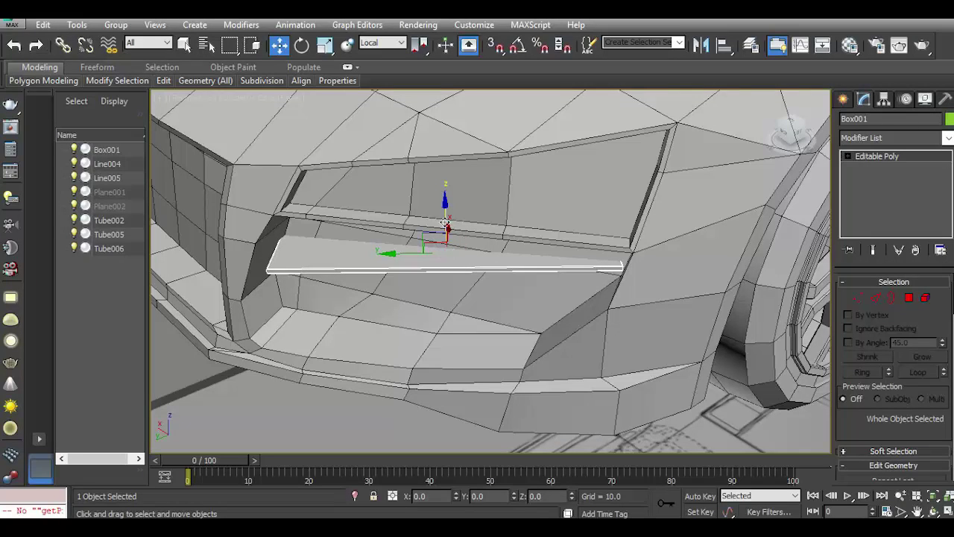
Shift-drag the plank upward to clone it as a second slat.
alt+middle_drag(446, 227, 476, 170)
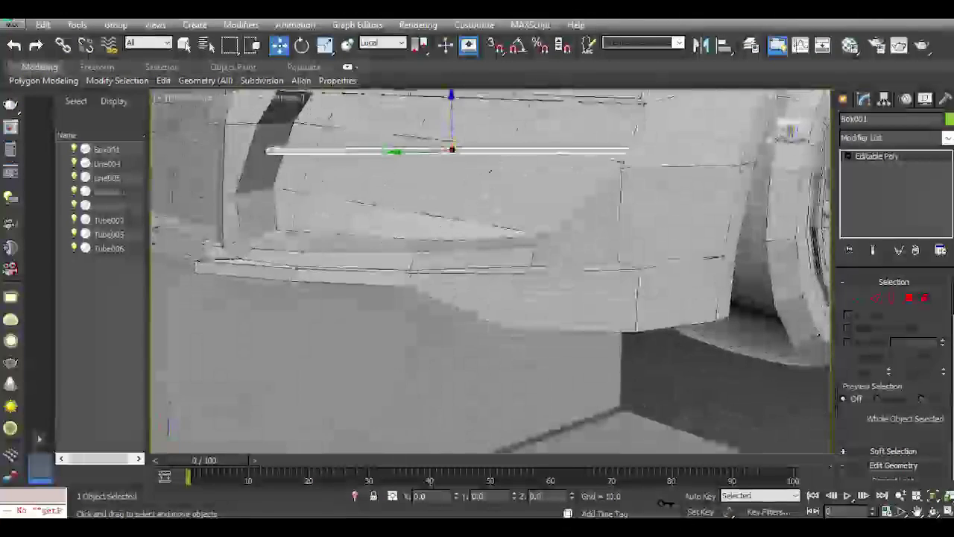
click(467, 170)
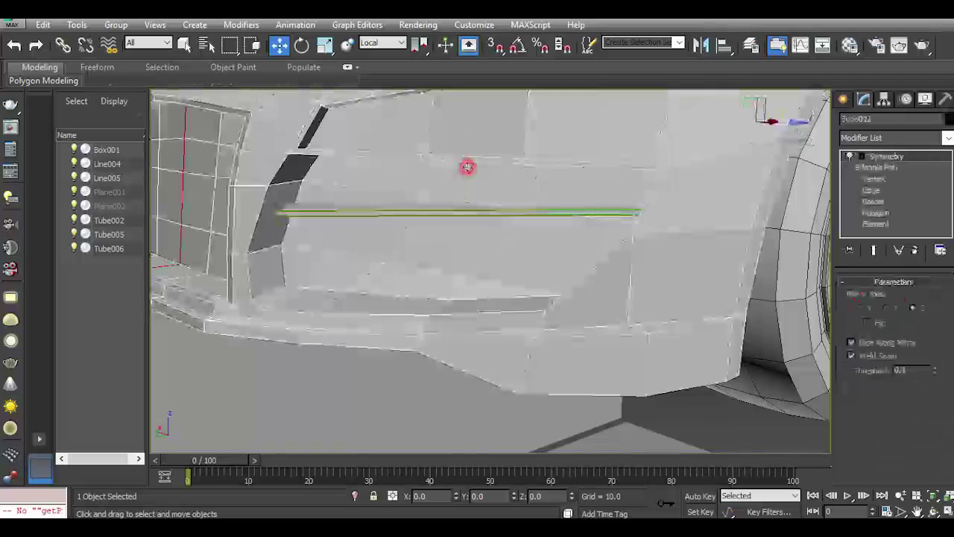
click(12, 46)
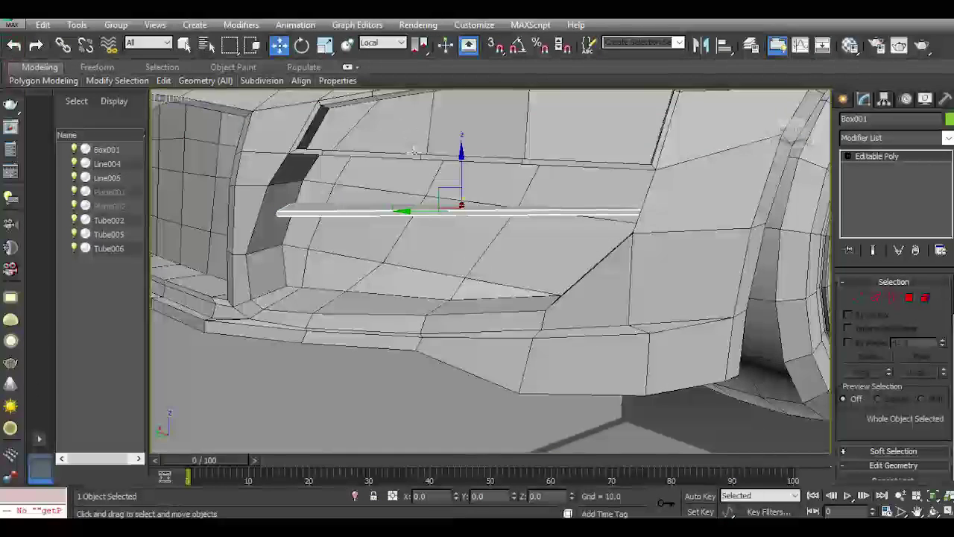
mouse_move(462, 174)
mouse_down()
mouse_move(467, 163)
mouse_move(459, 221)
mouse_up()
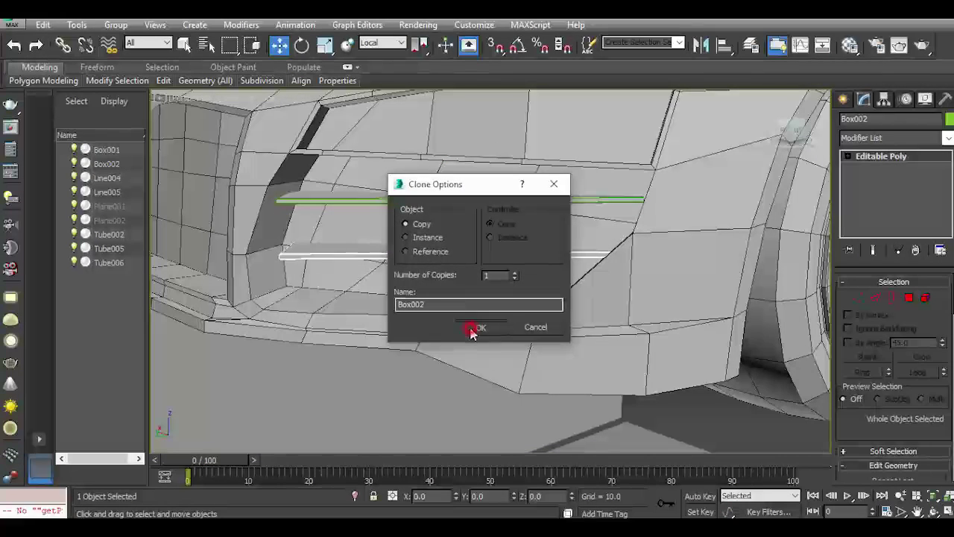
Accept the Box002 copy and set both slats' object colour to black.
click(473, 328)
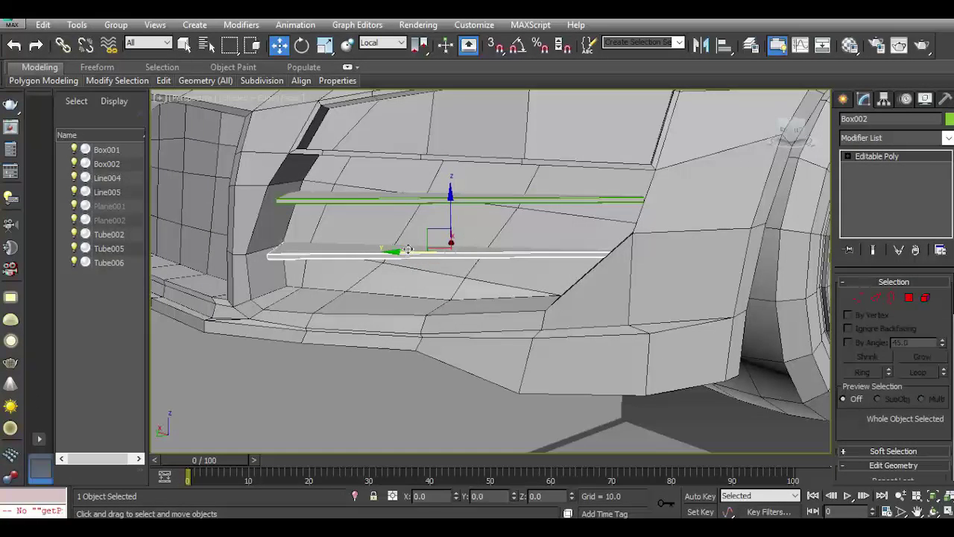
ctrl+click(395, 194)
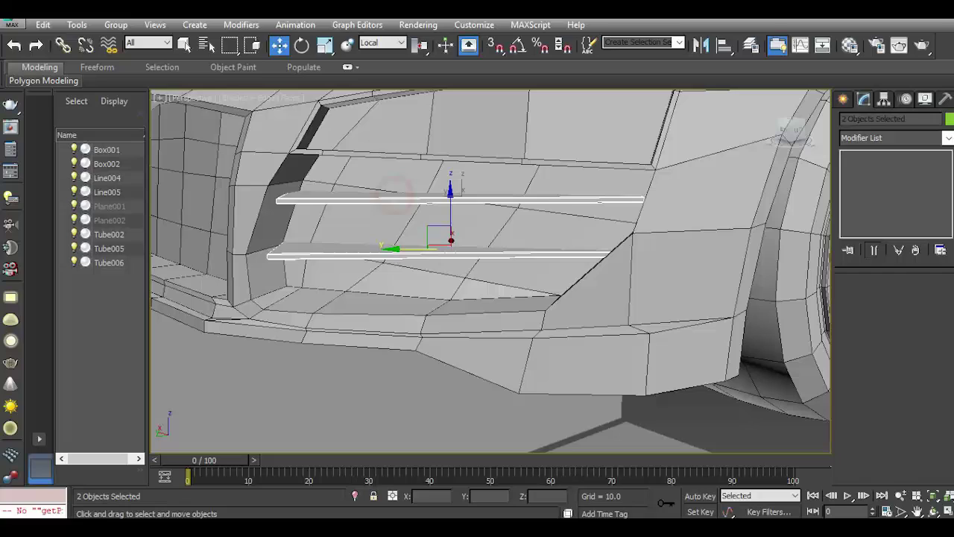
click(950, 120)
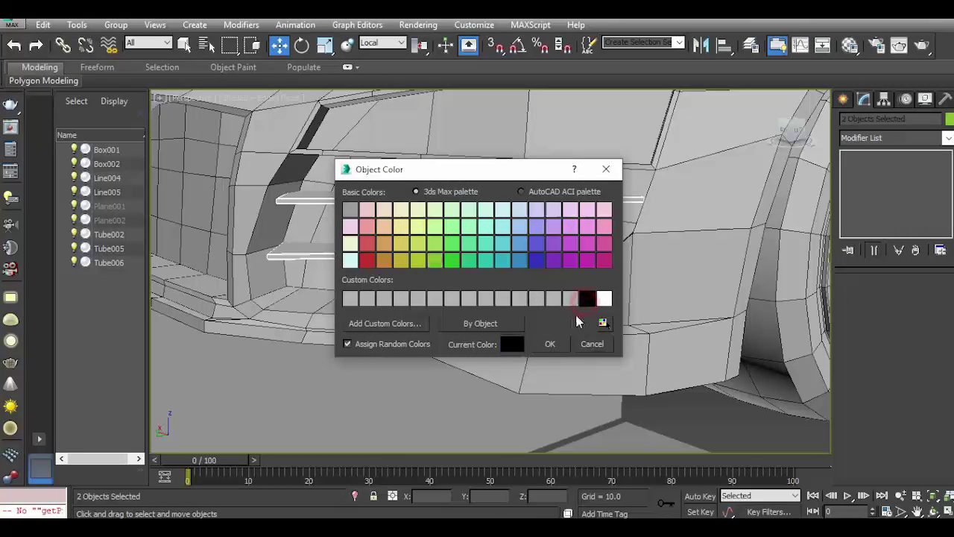
click(550, 344)
click(419, 401)
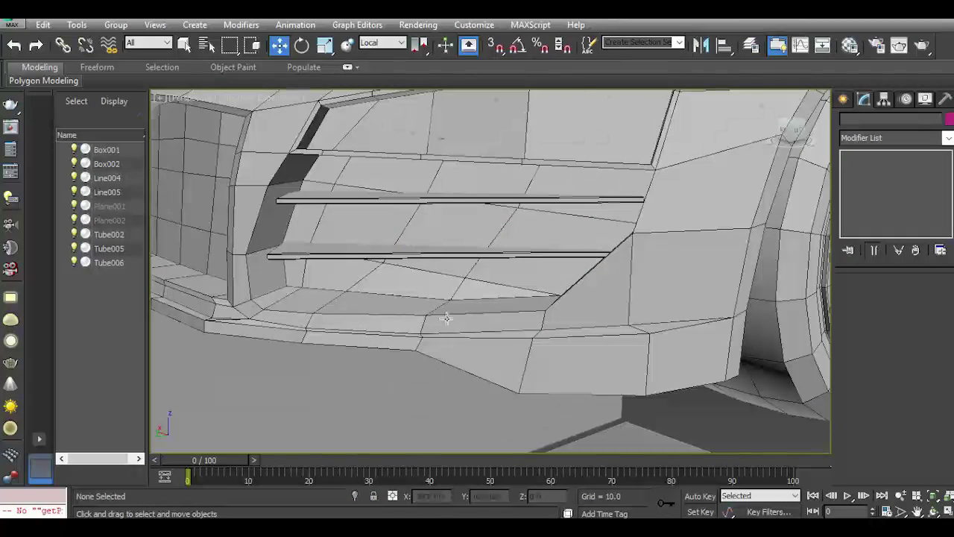
Orbit to a front three-quarter view of the car.
scroll(446, 318, down, 10)
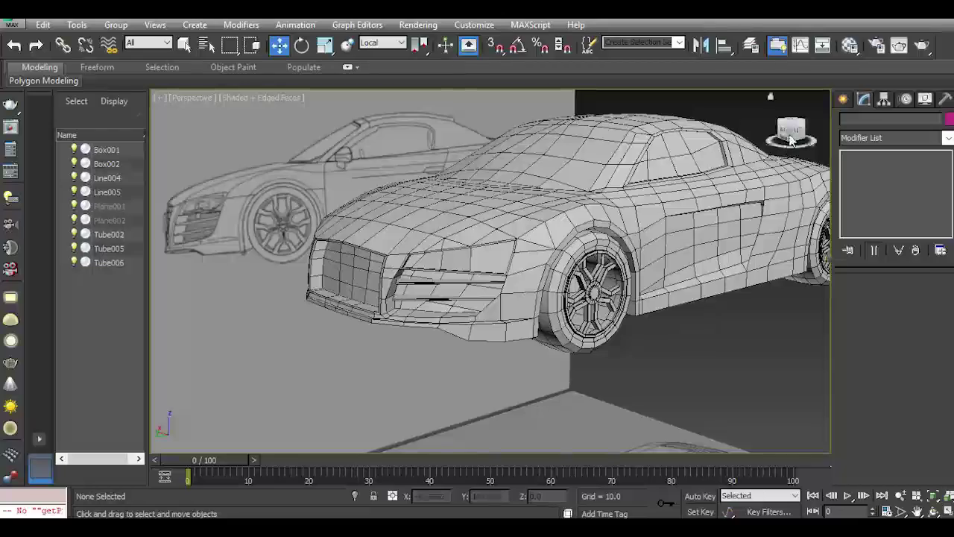
drag(792, 141, 767, 142)
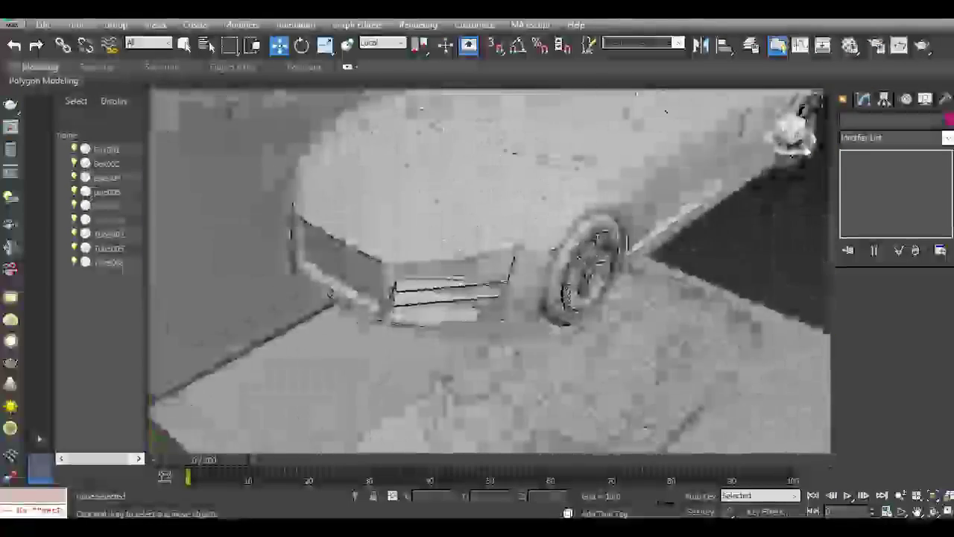
alt+middle_drag(174, 142, 224, 149)
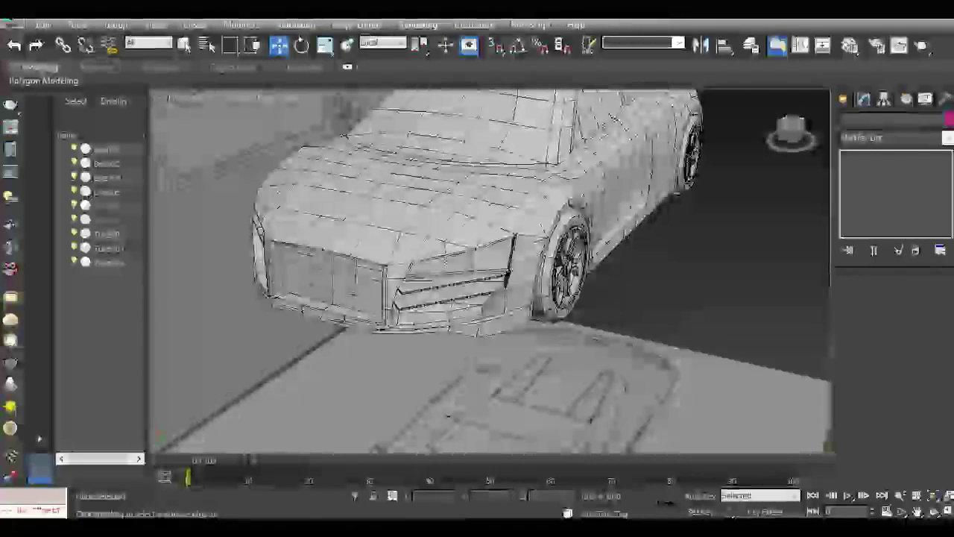
click(571, 310)
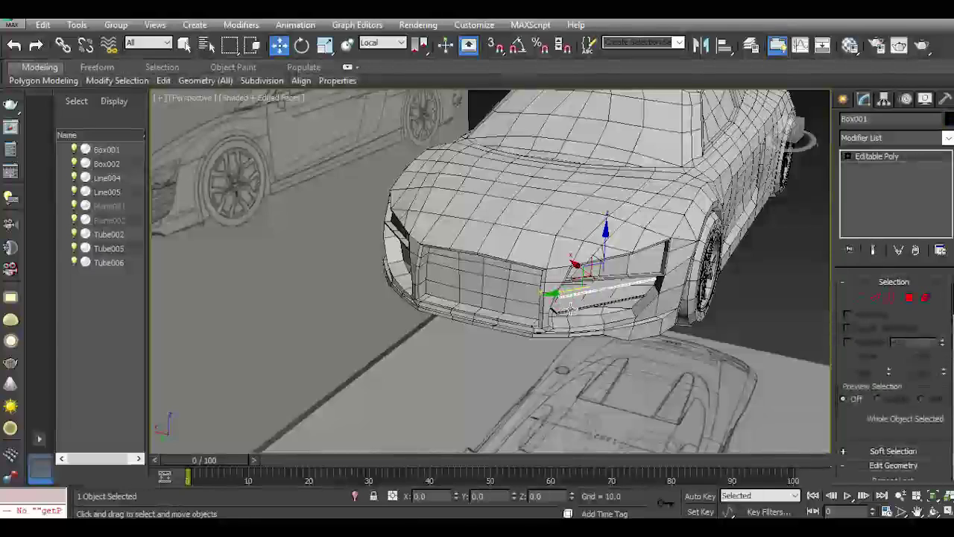
ctrl+click(570, 309)
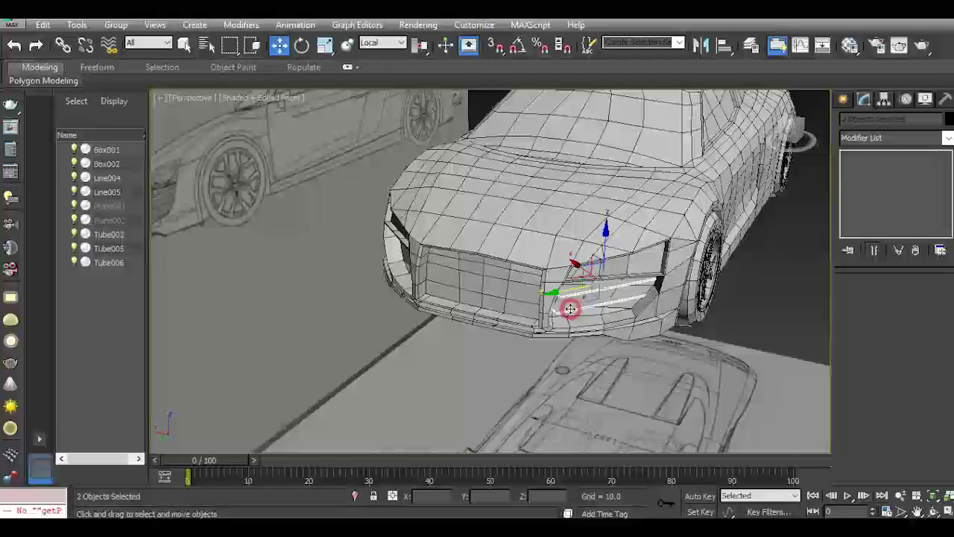
click(391, 46)
click(373, 54)
shift+drag(561, 281, 377, 252)
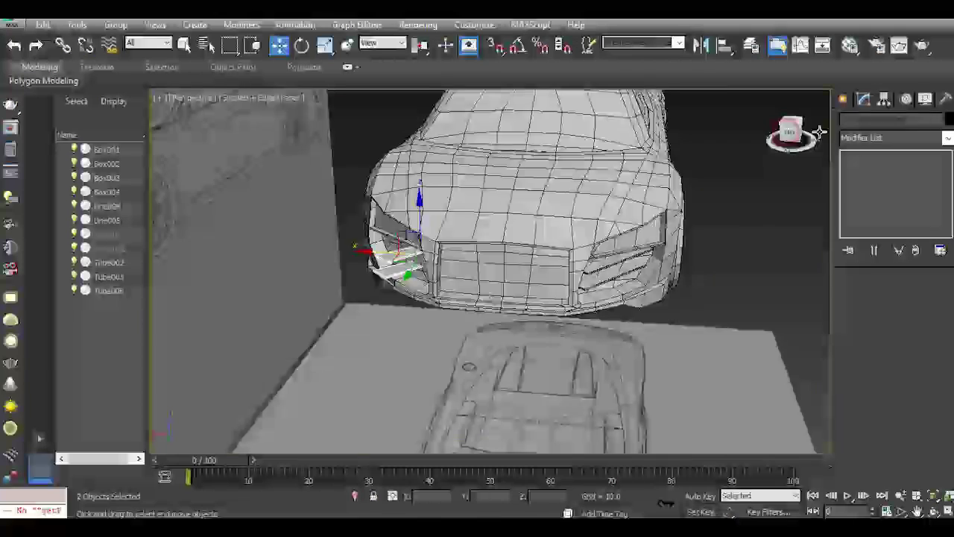
alt+middle_drag(566, 223, 684, 97)
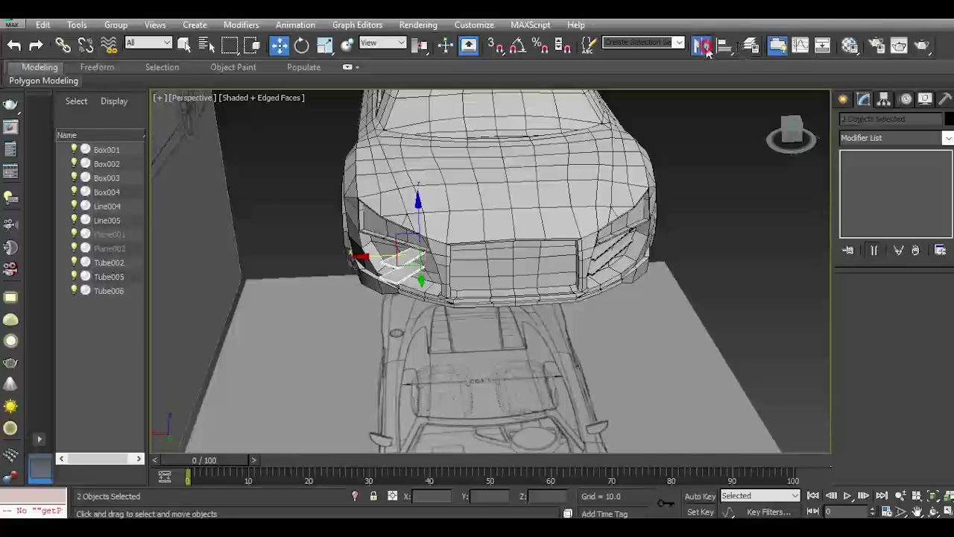
click(704, 47)
click(441, 369)
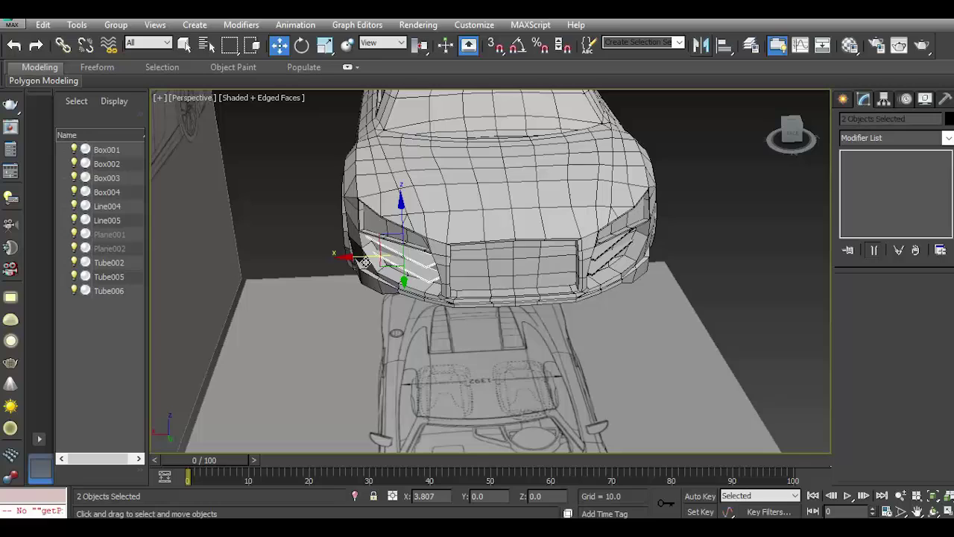
drag(792, 139, 429, 333)
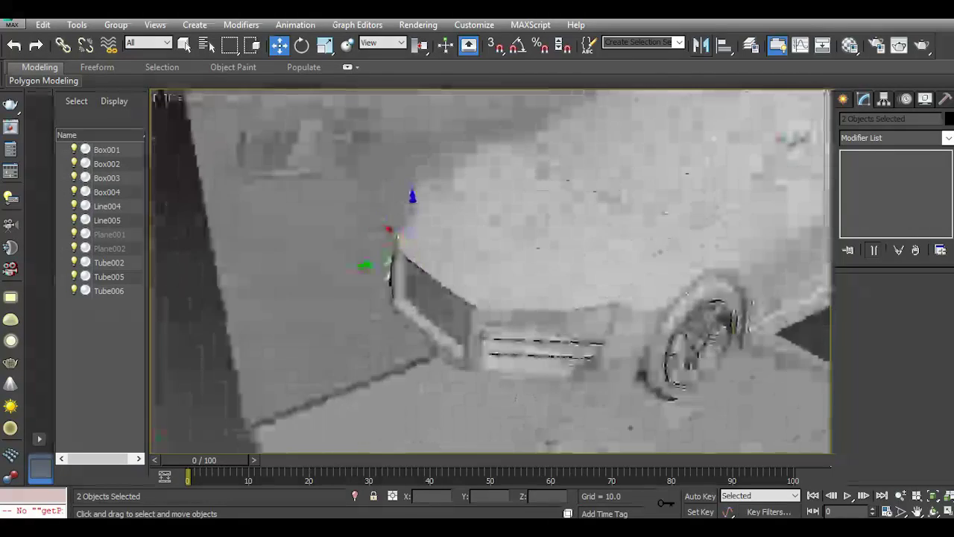
click(429, 333)
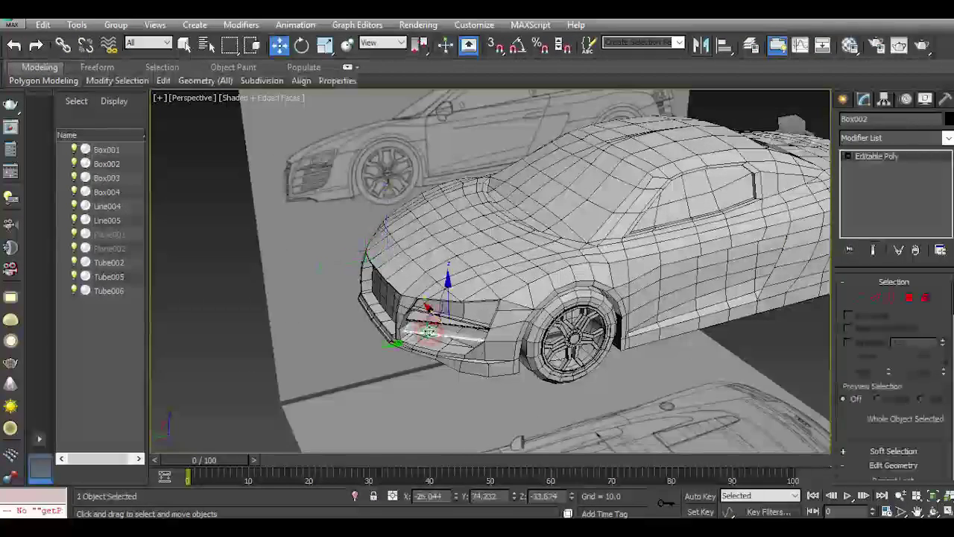
key(ctrl+z)
mouse_move(421, 321)
alt+middle_down()
mouse_move(492, 317)
mouse_move(318, 194)
mouse_move(326, 271)
alt+middle_up()
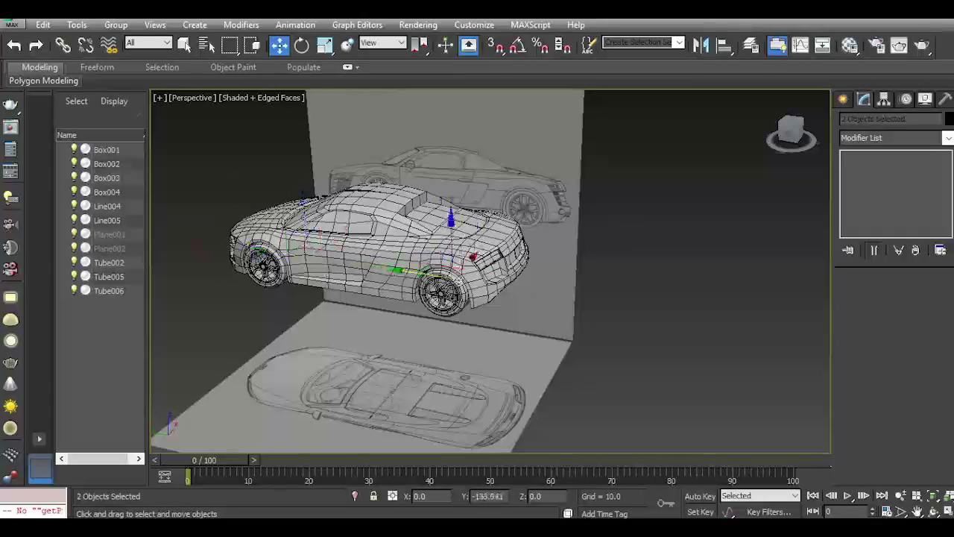
Clone the two slats by Shift-dragging and raise the copies.
shift+drag(451, 270, 515, 282)
click(481, 326)
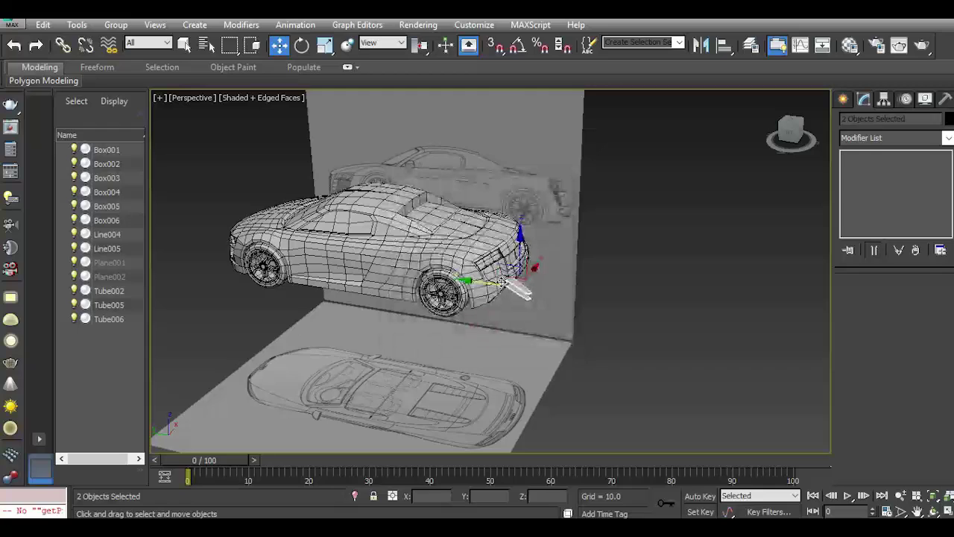
scroll(503, 282, up, 5)
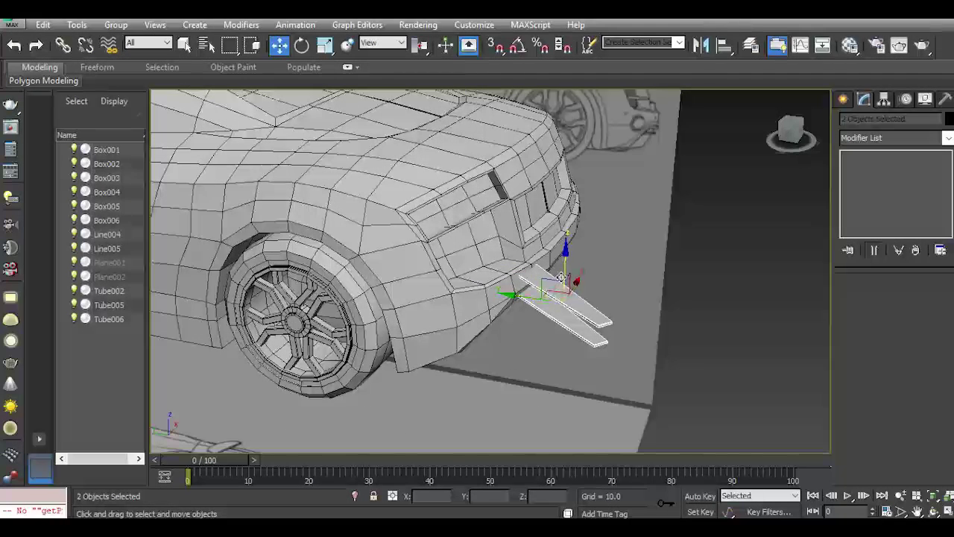
drag(561, 277, 559, 250)
scroll(558, 250, up, 3)
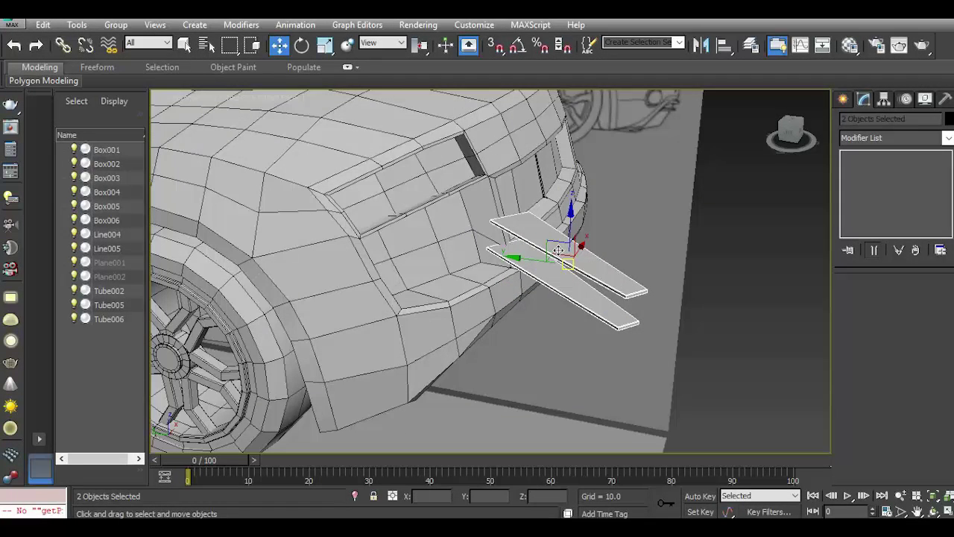
Mirror the copied slats on the Y axis and move them into the opposite intake.
click(701, 46)
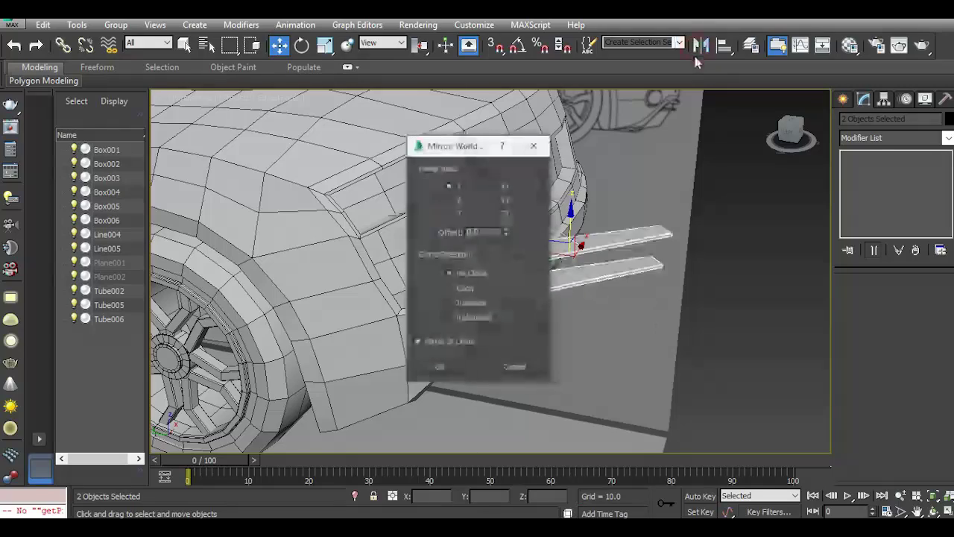
drag(462, 143, 729, 161)
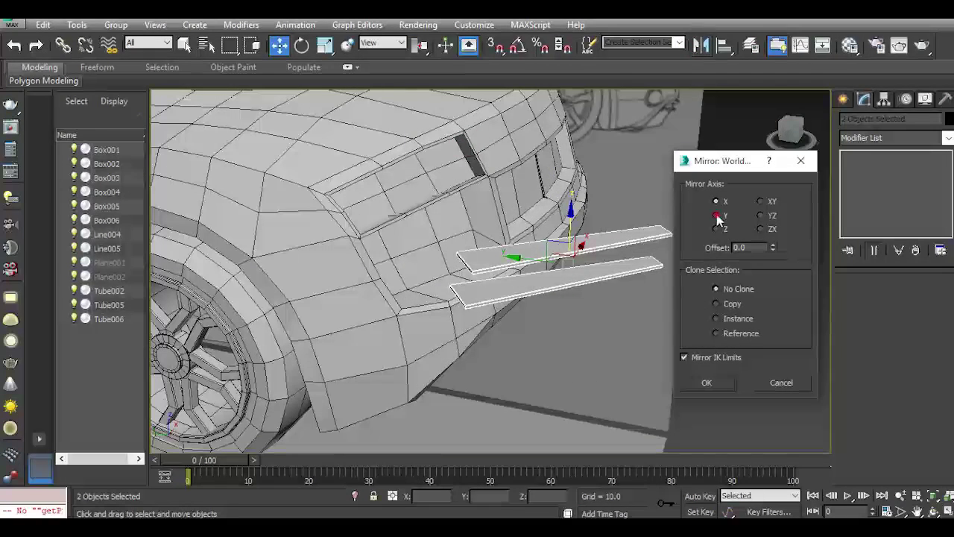
click(717, 215)
click(707, 383)
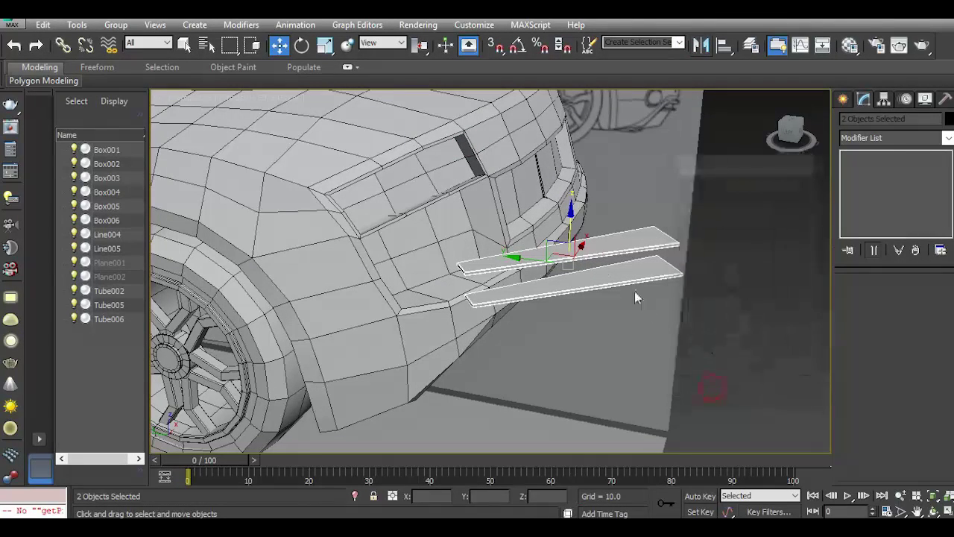
drag(526, 217, 399, 204)
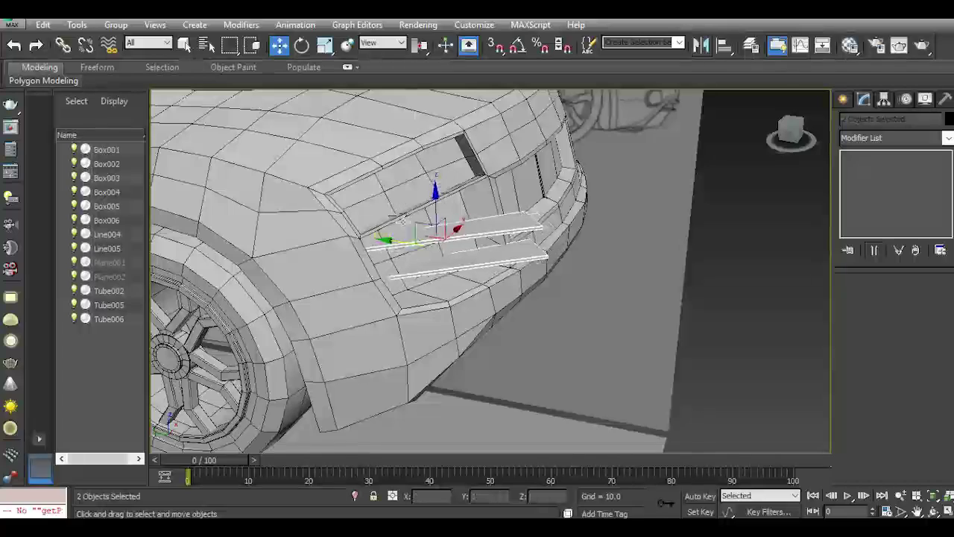
drag(791, 140, 753, 149)
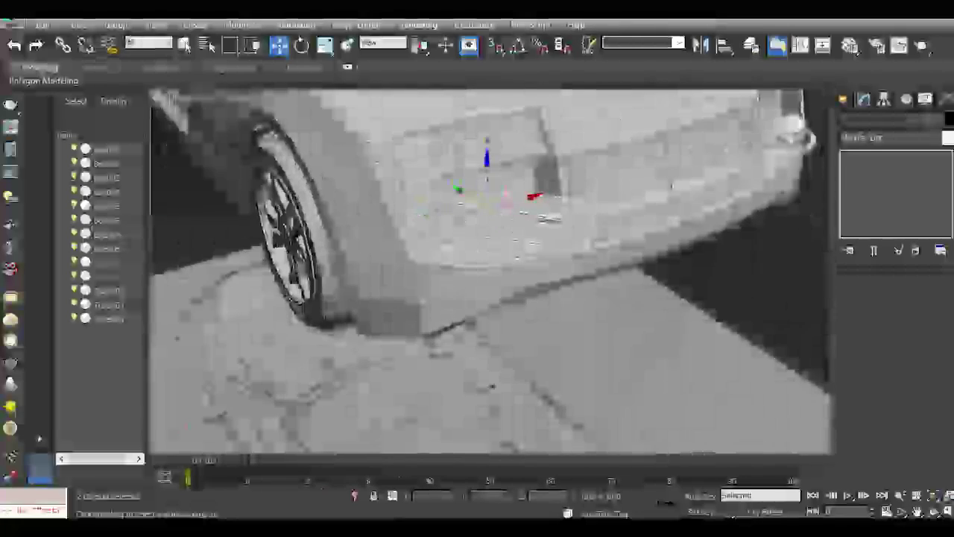
Rotate the mirrored slats level, push them back into the intake, and scale them shorter.
key(e)
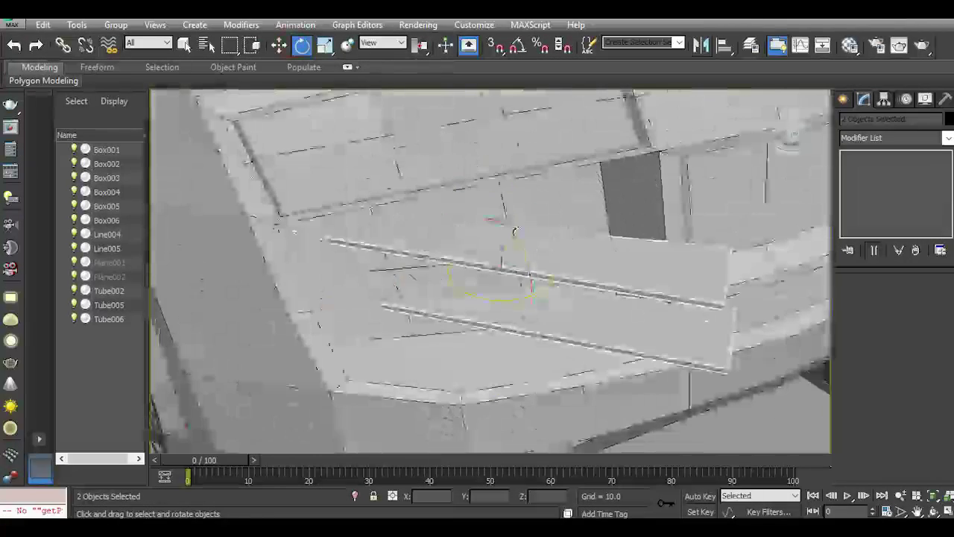
scroll(514, 209, up, 5)
drag(487, 308, 511, 291)
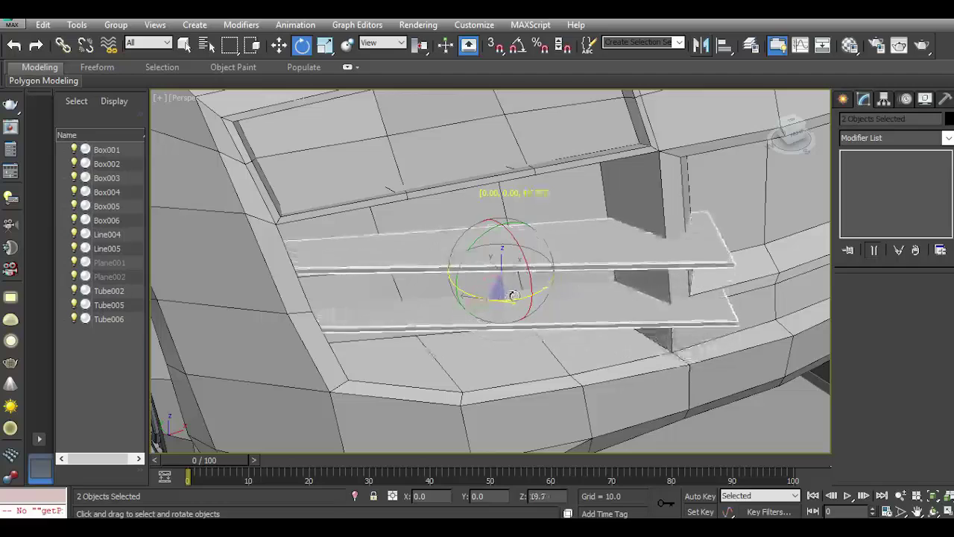
click(279, 45)
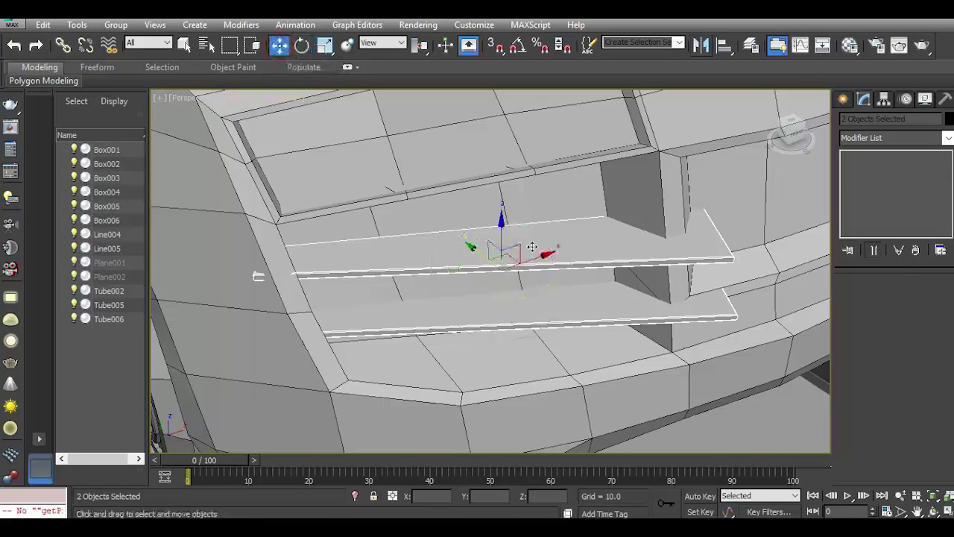
mouse_move(470, 255)
mouse_down()
mouse_move(455, 233)
mouse_move(478, 216)
mouse_move(483, 191)
mouse_up()
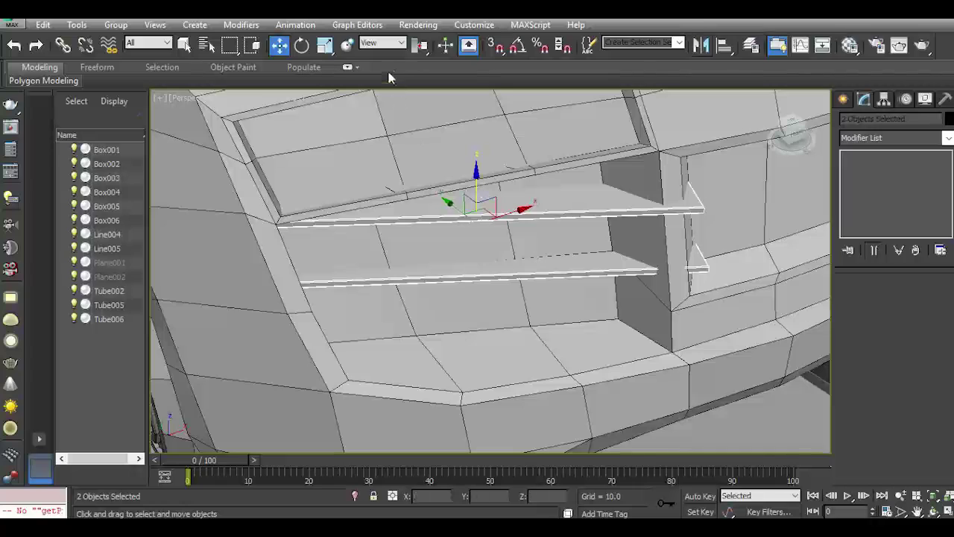
click(325, 48)
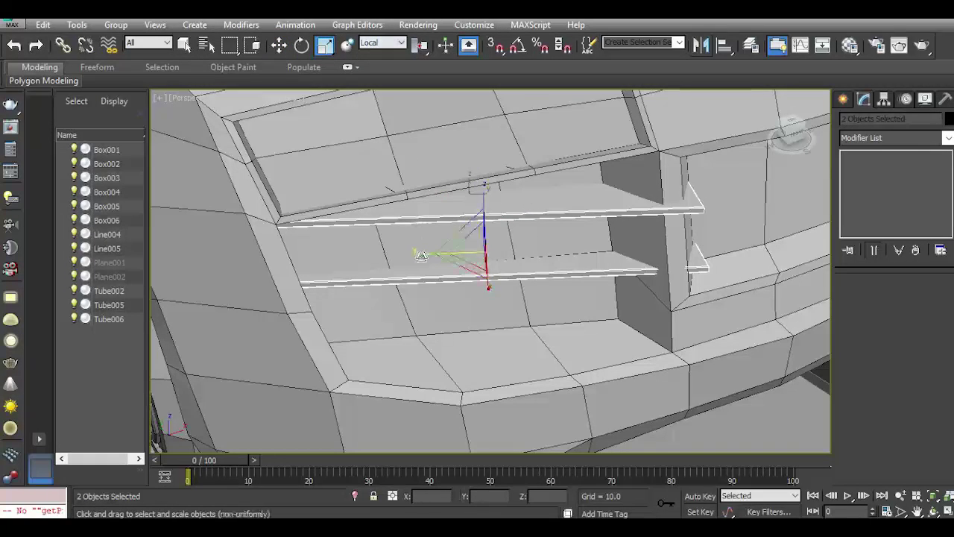
drag(422, 256, 426, 256)
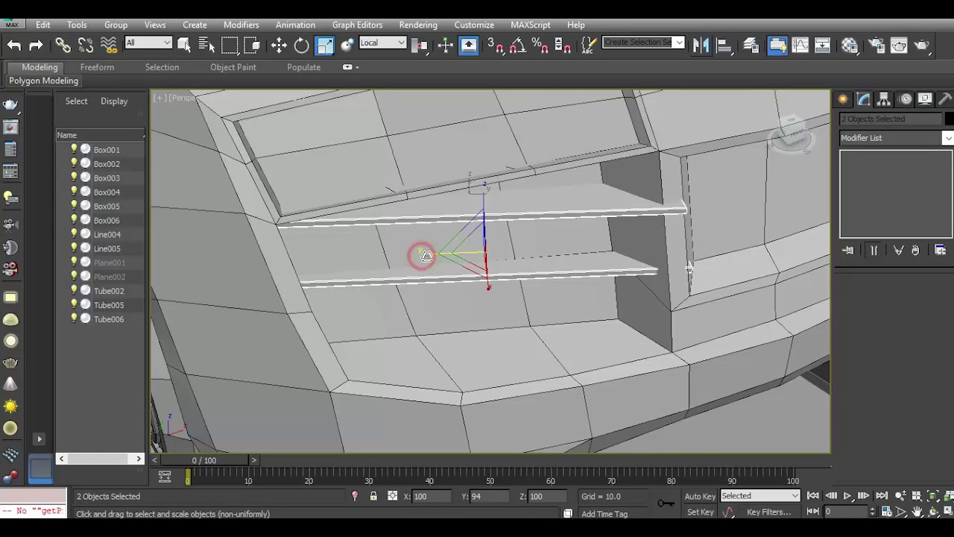
click(281, 46)
Switch to Local coordinates and slide both slats back into the intake.
click(390, 46)
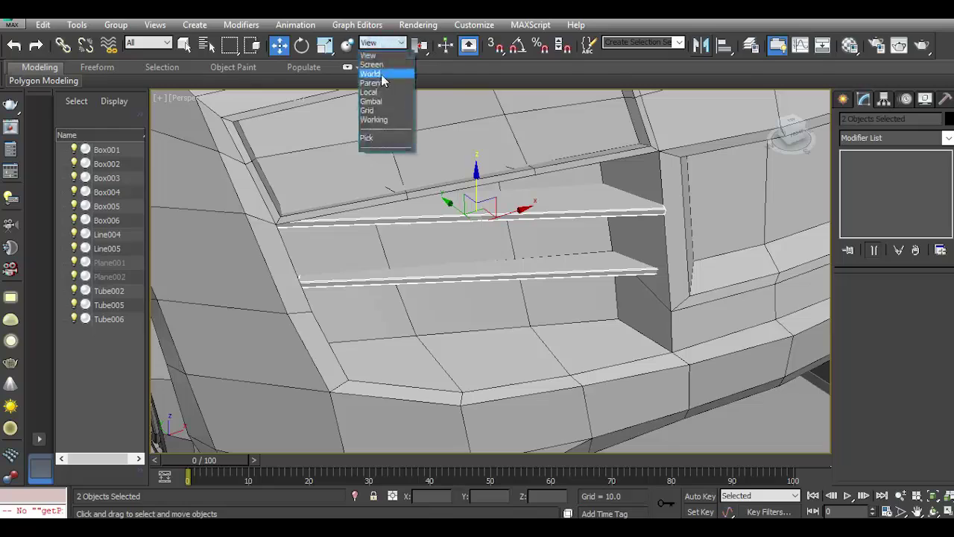
click(378, 90)
drag(526, 252, 524, 252)
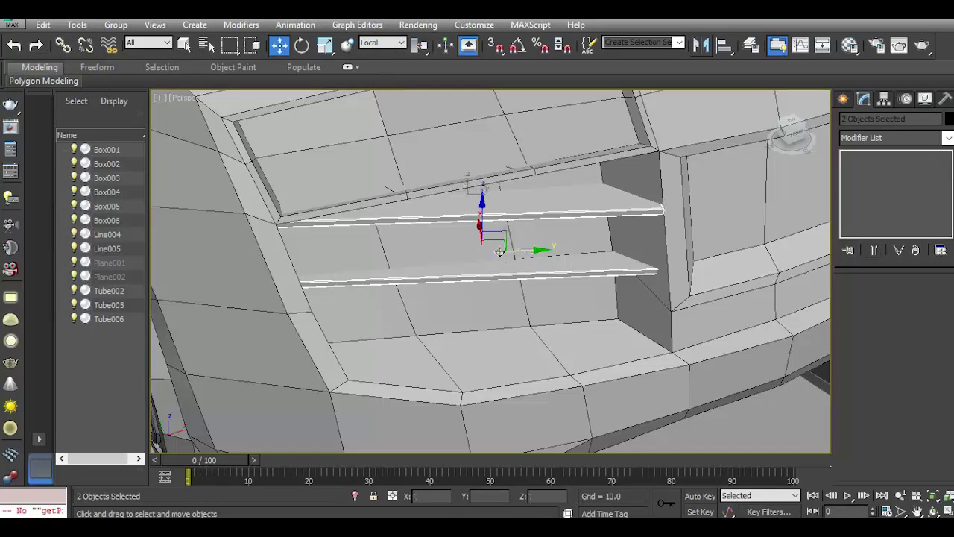
drag(476, 232, 466, 242)
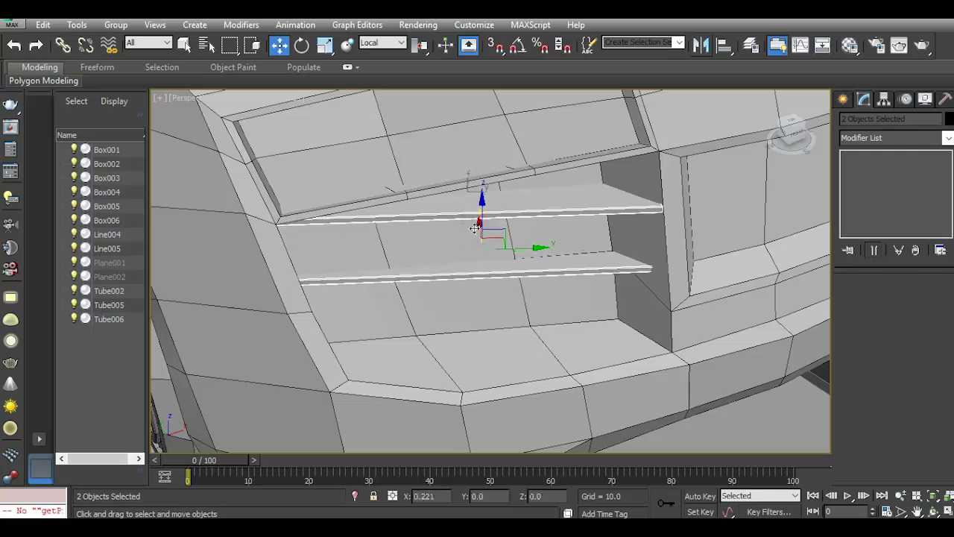
scroll(463, 252, down, 5)
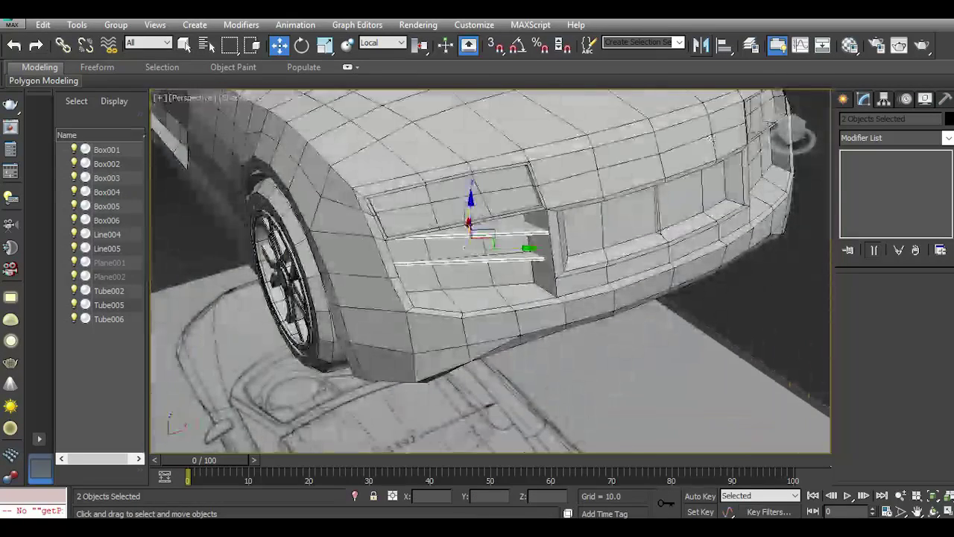
mouse_move(790, 128)
mouse_down()
mouse_move(744, 120)
mouse_move(788, 128)
mouse_up()
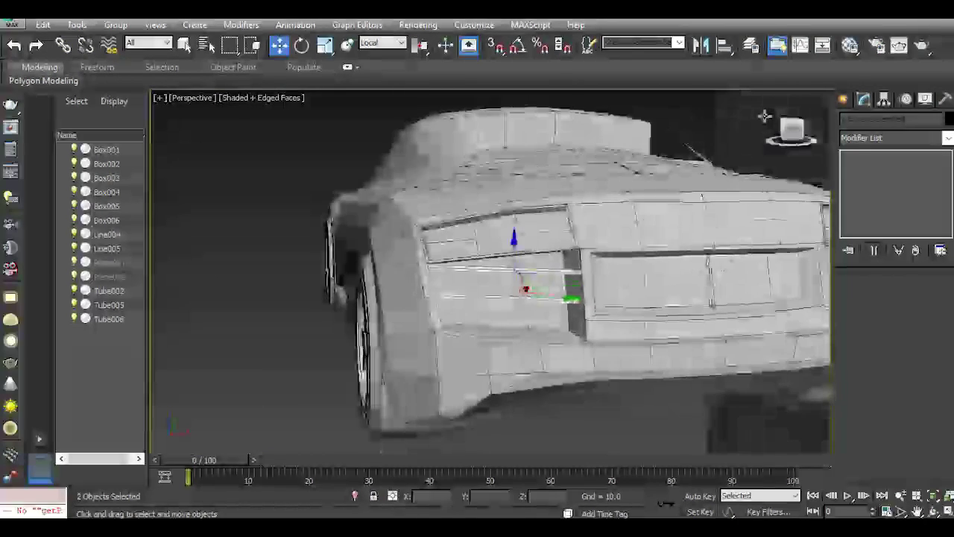
scroll(548, 298, up, 5)
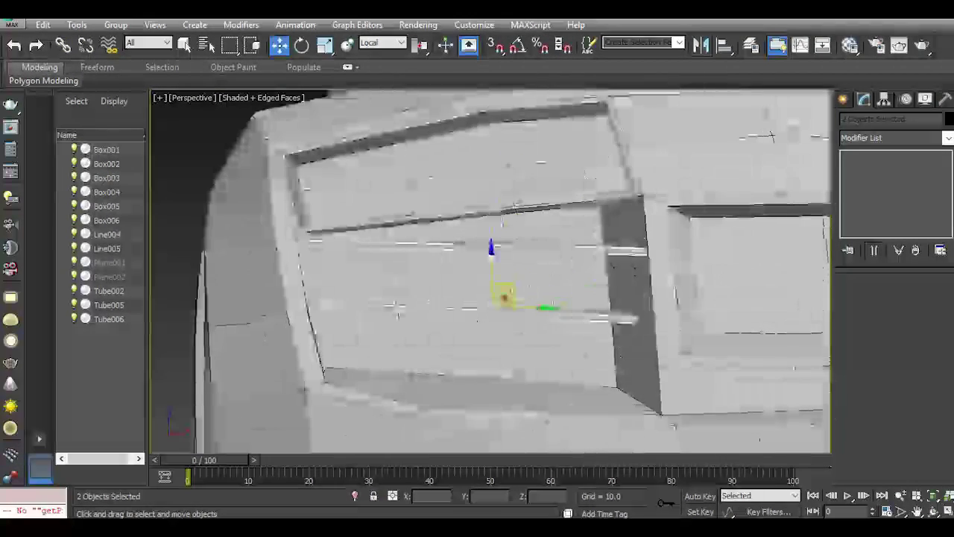
Raise the lower slat slightly and adjust the upper slat's scale.
click(530, 313)
mouse_move(487, 283)
mouse_down()
mouse_move(499, 304)
mouse_move(508, 302)
mouse_up()
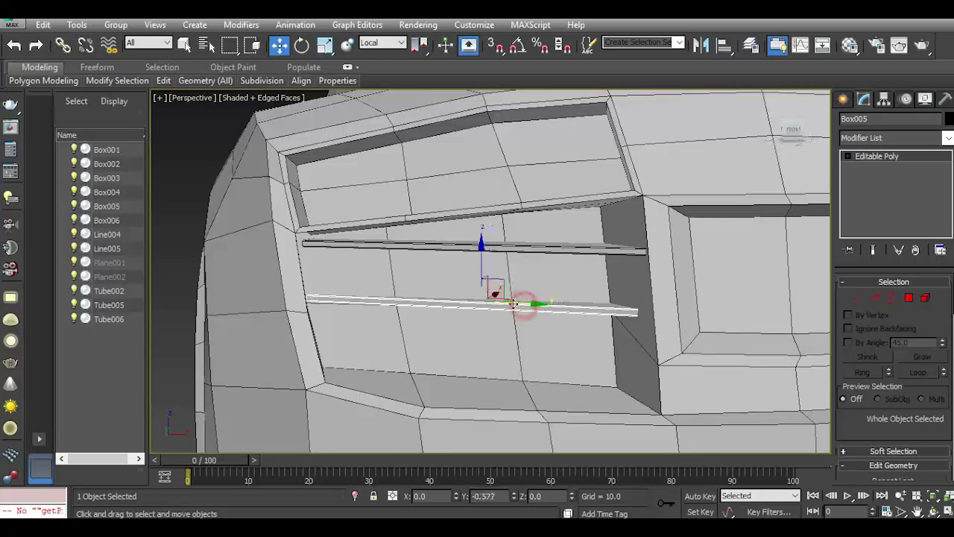
click(494, 249)
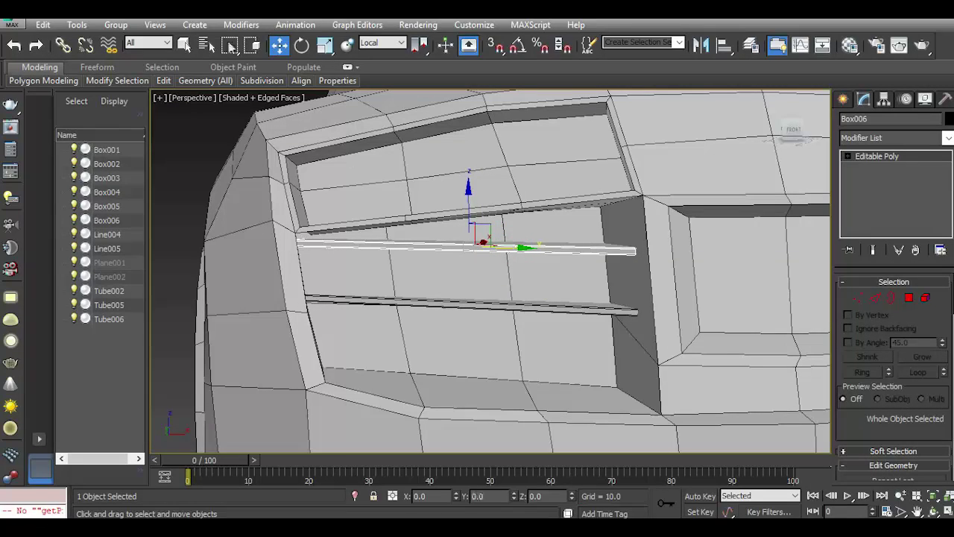
click(325, 45)
click(526, 253)
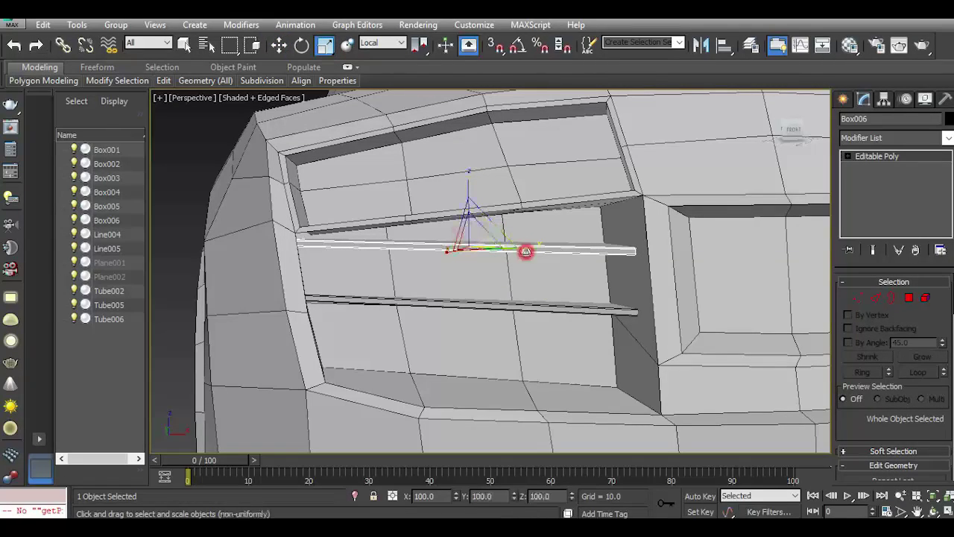
click(474, 237)
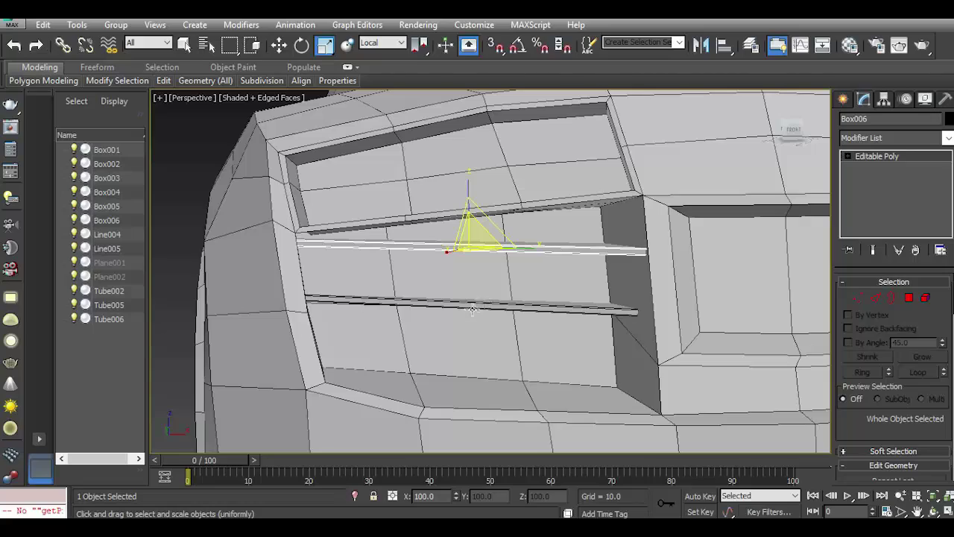
click(478, 308)
click(483, 304)
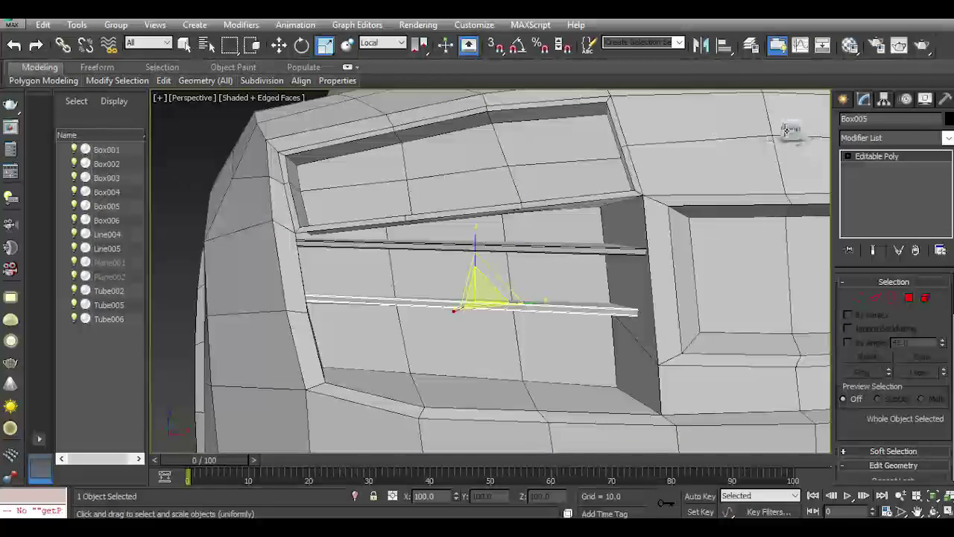
drag(789, 131, 783, 133)
Nudge both slats along the intake, then Shift-drag Box005 down to copy it.
ctrl+click(599, 255)
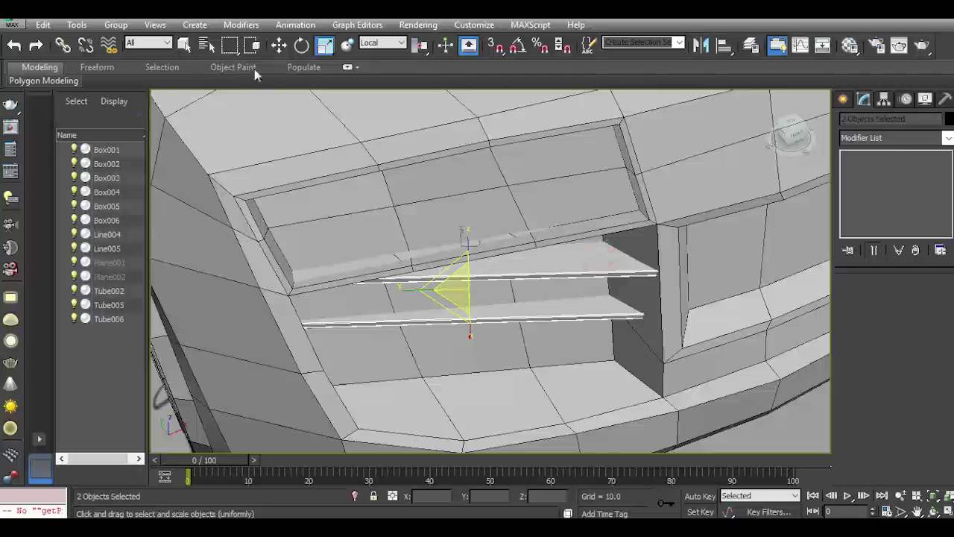
click(281, 45)
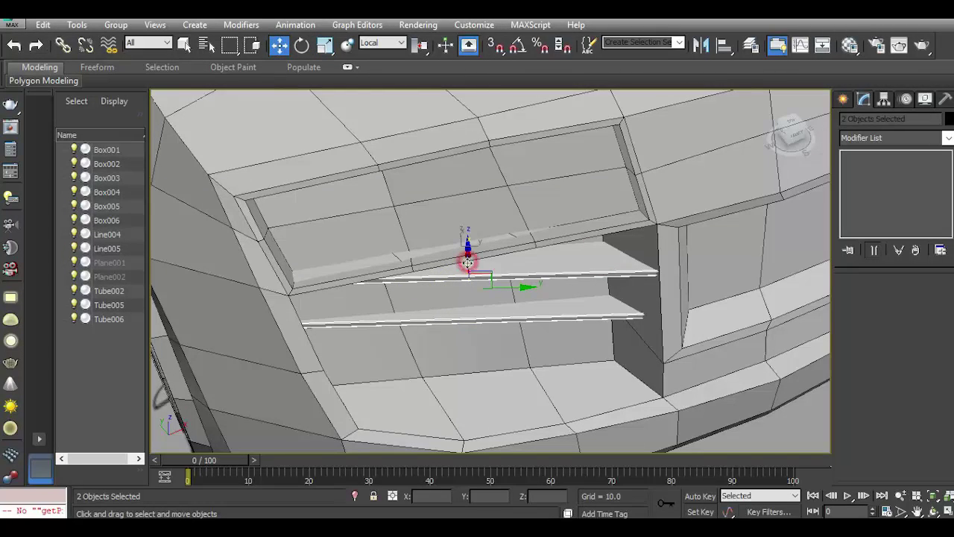
drag(468, 262, 464, 263)
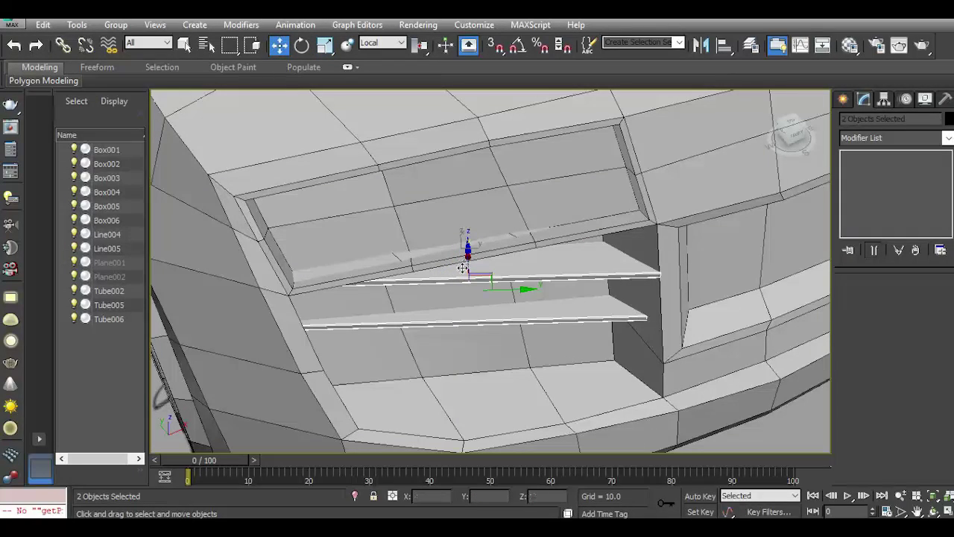
drag(465, 265, 464, 265)
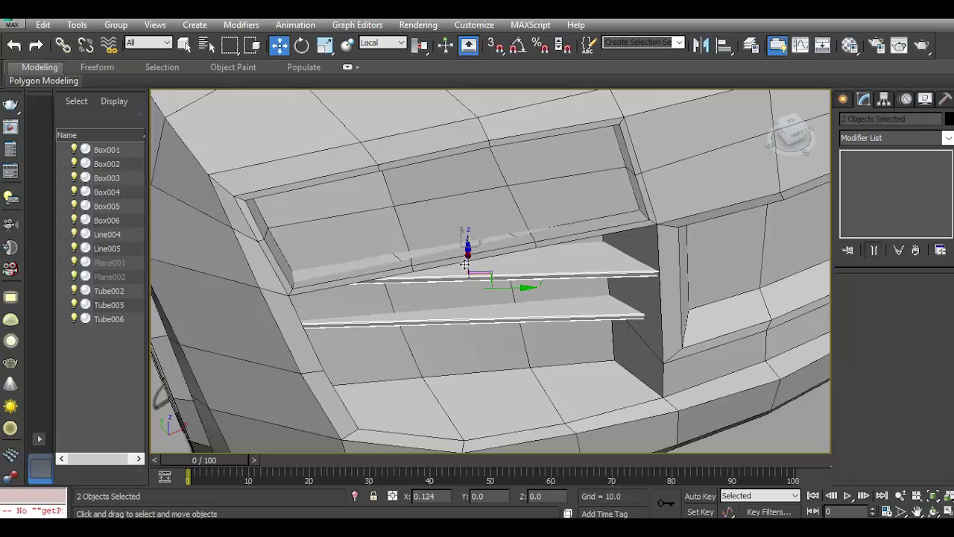
click(474, 314)
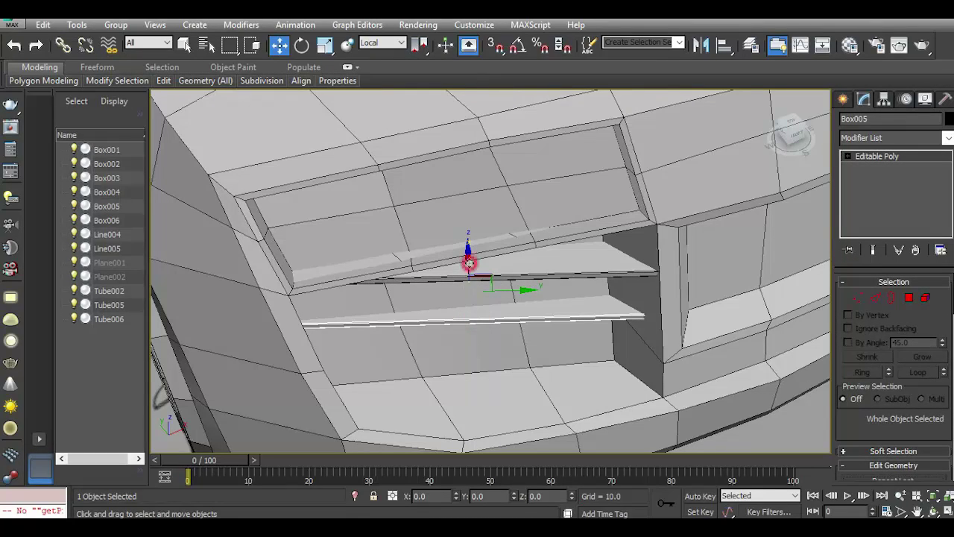
mouse_move(469, 262)
mouse_down()
mouse_move(478, 268)
mouse_move(471, 340)
mouse_up()
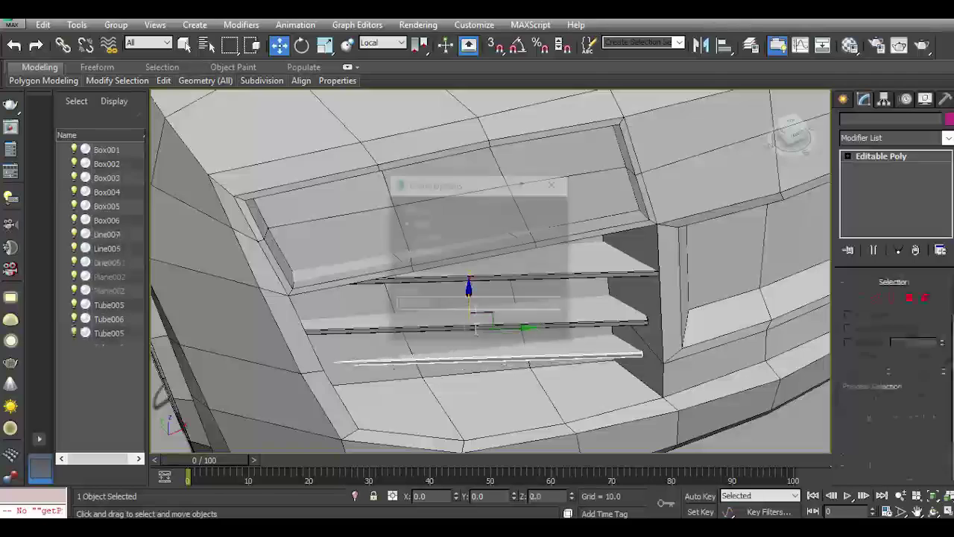
Confirm the Box007 copy and move it into place beneath the other slats.
click(474, 330)
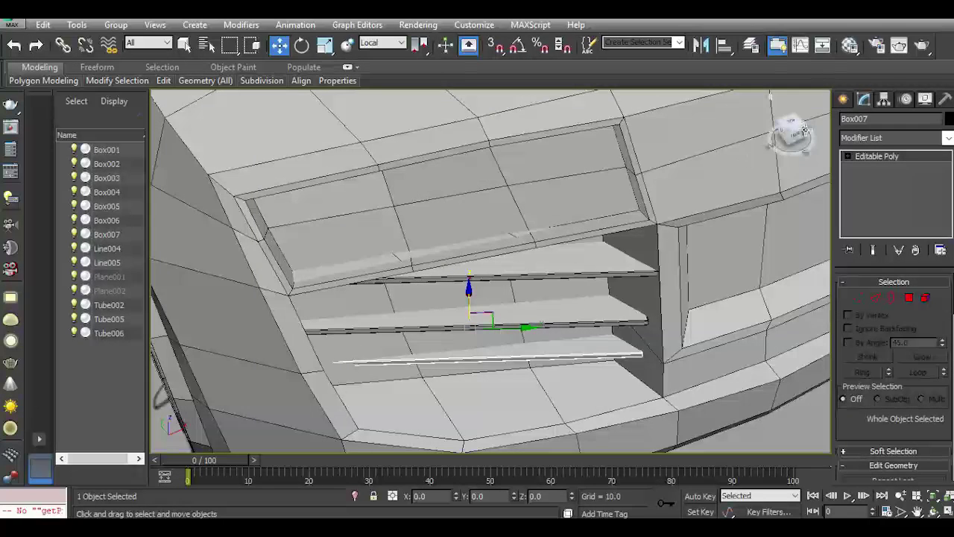
mouse_move(804, 132)
mouse_down()
mouse_move(555, 326)
mouse_move(519, 325)
mouse_up()
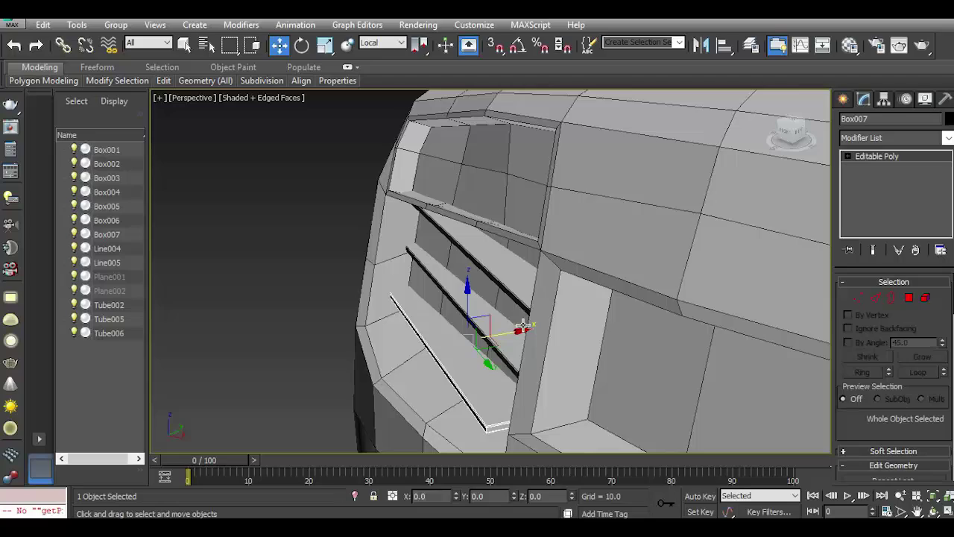
alt+middle_drag(477, 328, 522, 298)
scroll(477, 321, up, 5)
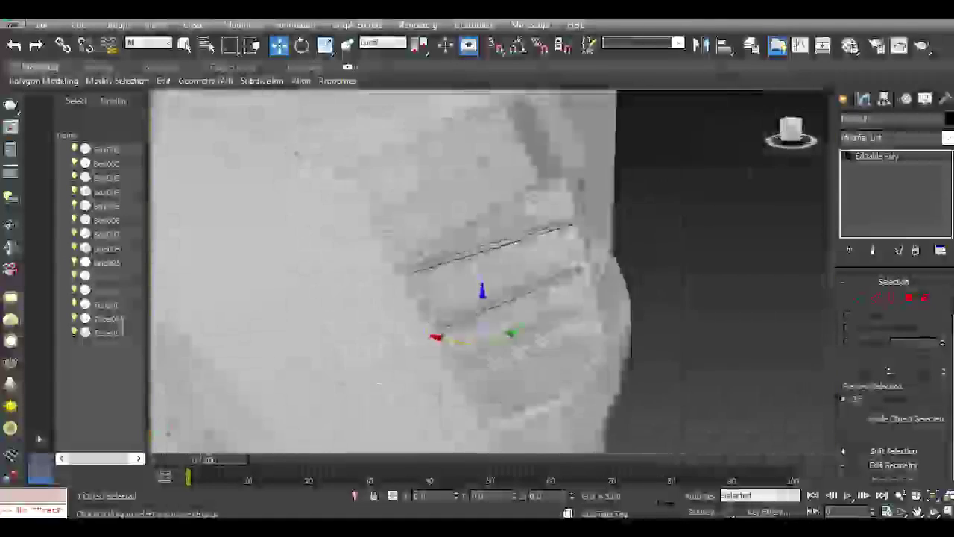
alt+middle_drag(477, 328, 522, 313)
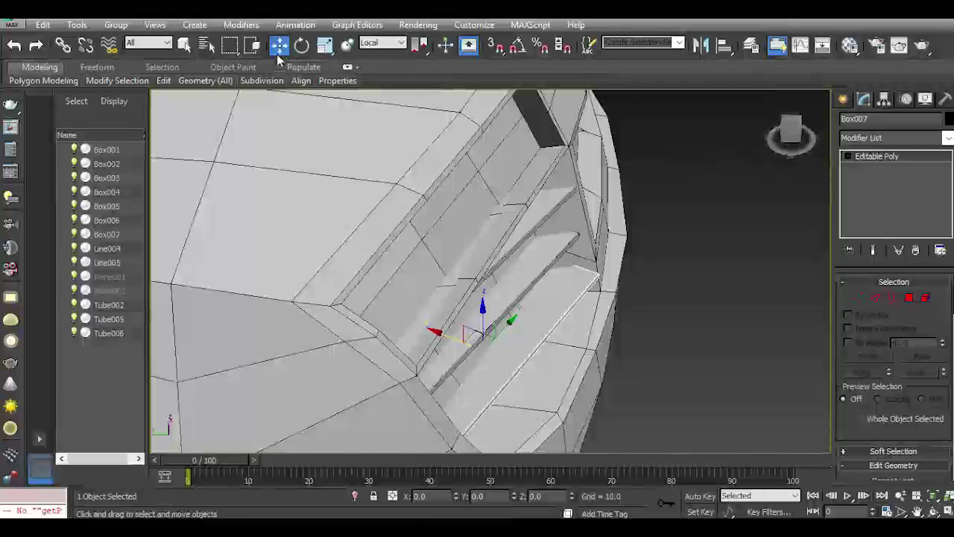
key(r)
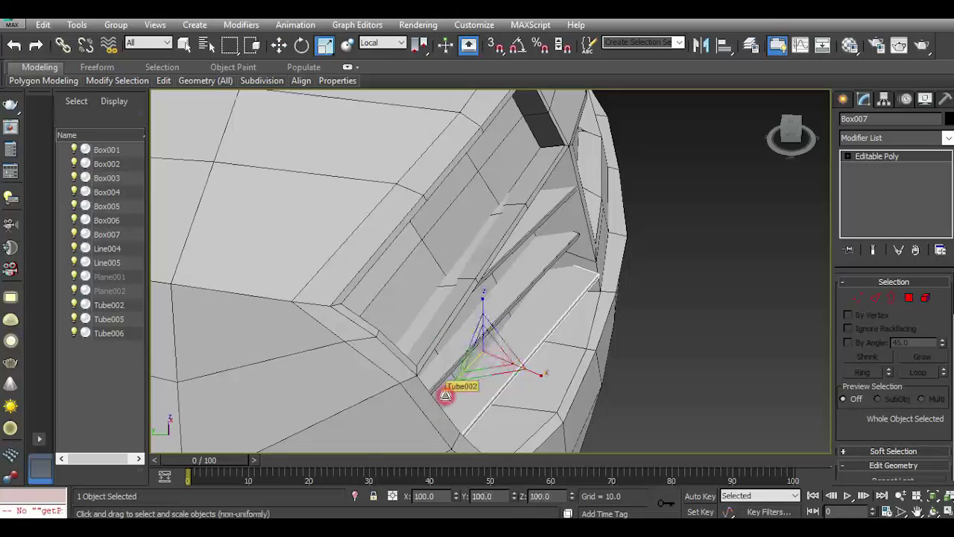
click(276, 47)
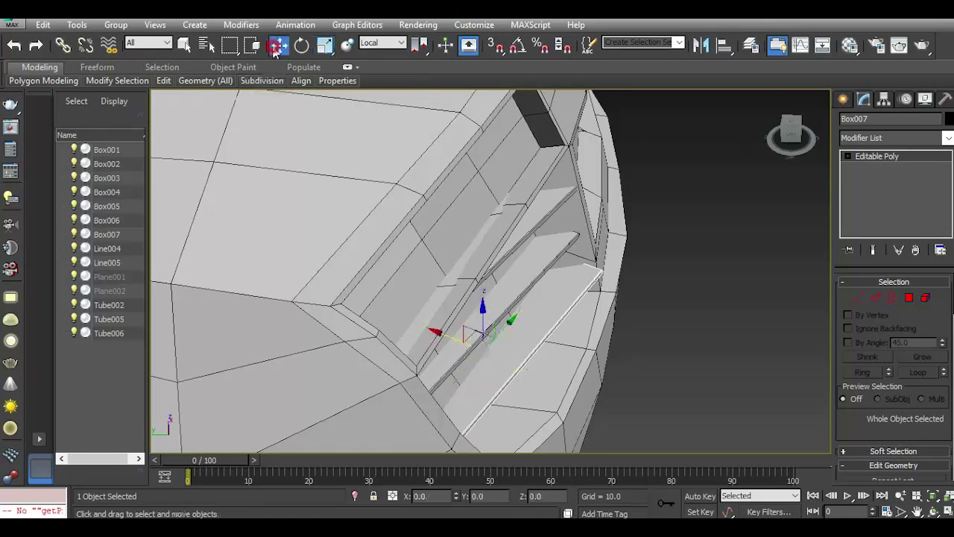
drag(450, 337, 484, 338)
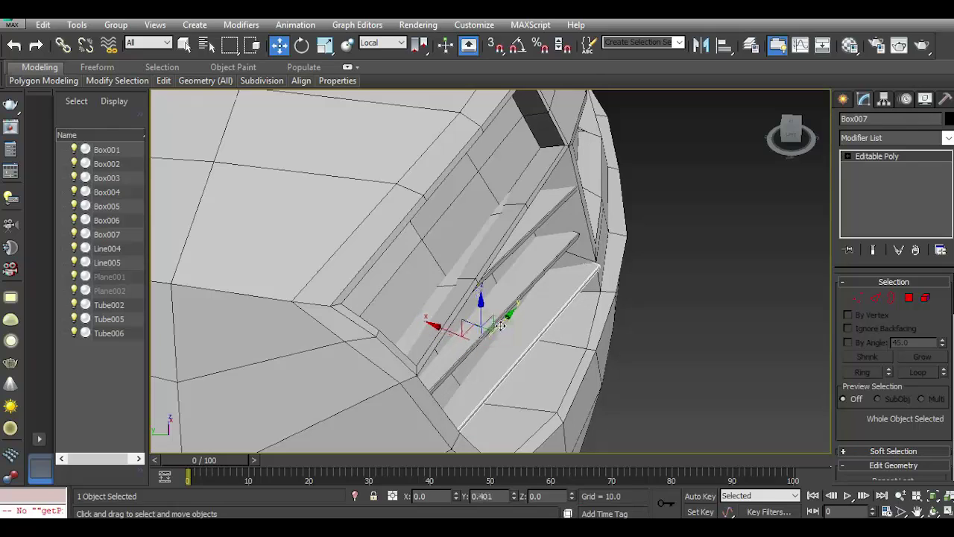
drag(455, 335, 445, 329)
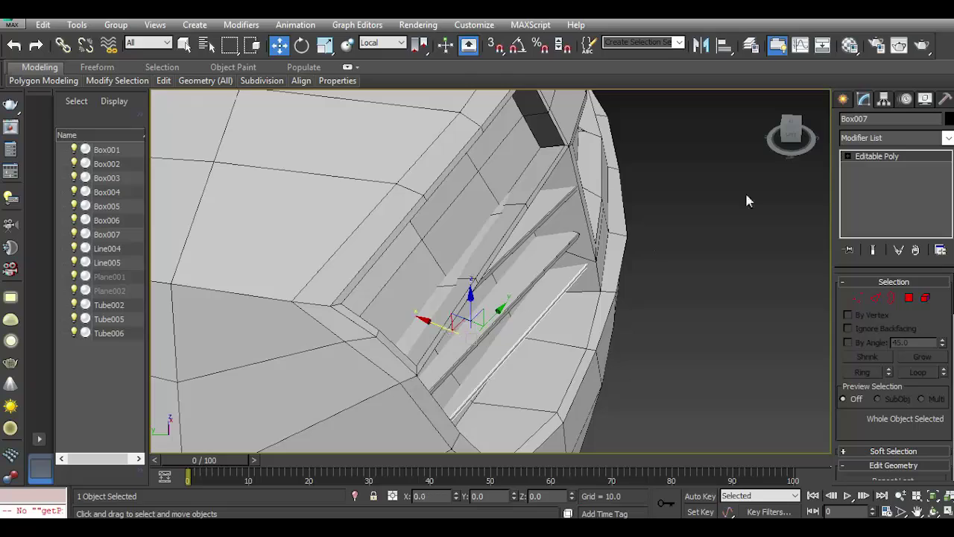
From a frontal view, fine-tune Box007's depth and sideways position in the intake.
click(798, 133)
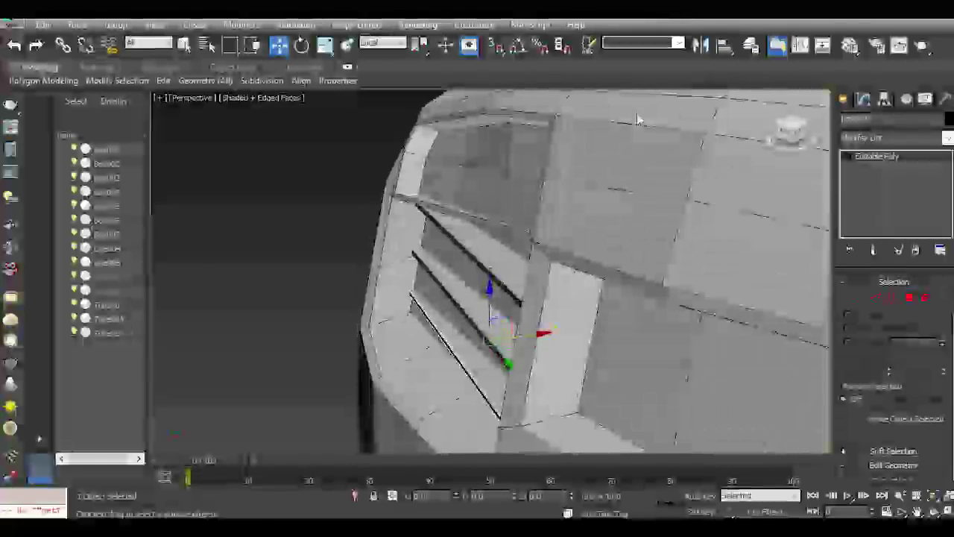
drag(795, 132, 156, 140)
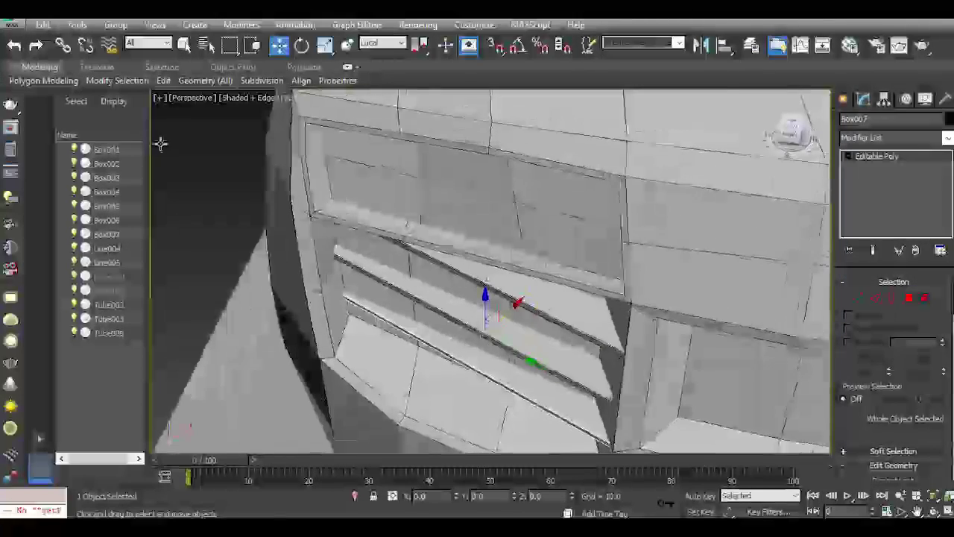
drag(519, 356, 516, 354)
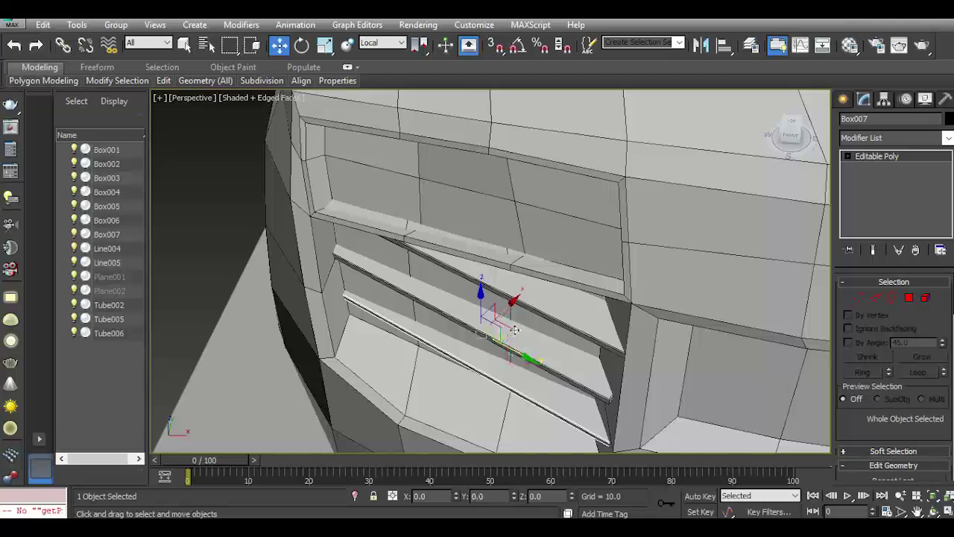
drag(503, 317, 498, 319)
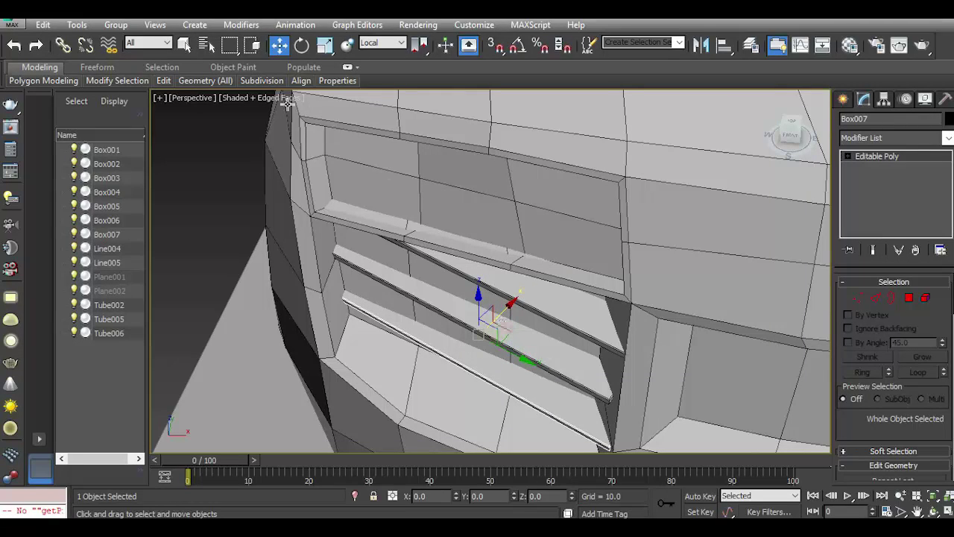
click(506, 357)
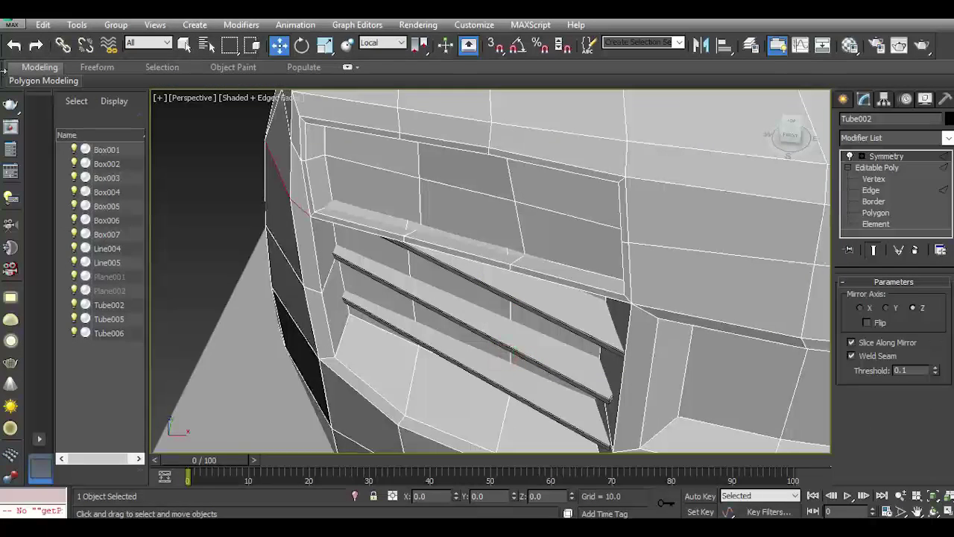
click(12, 46)
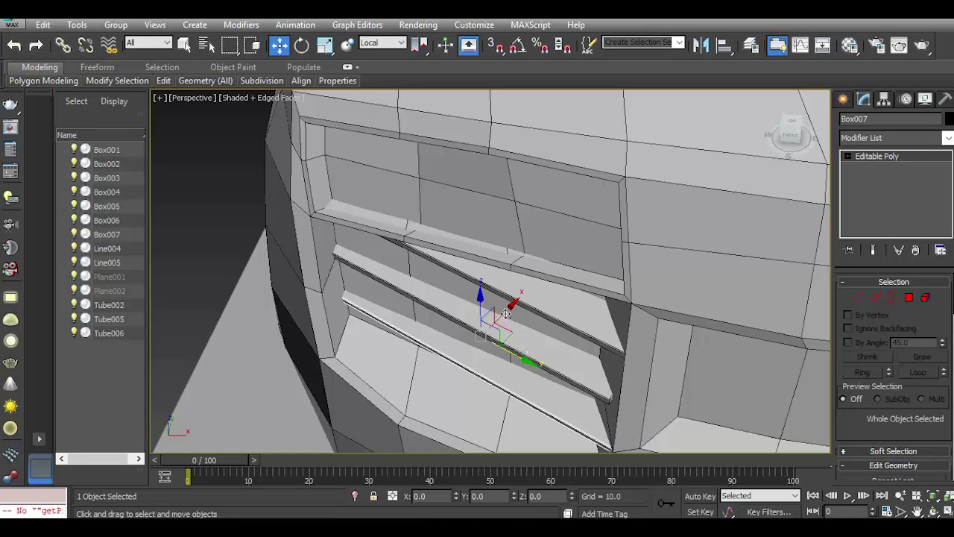
drag(503, 312, 497, 315)
middle_drag(550, 336, 543, 326)
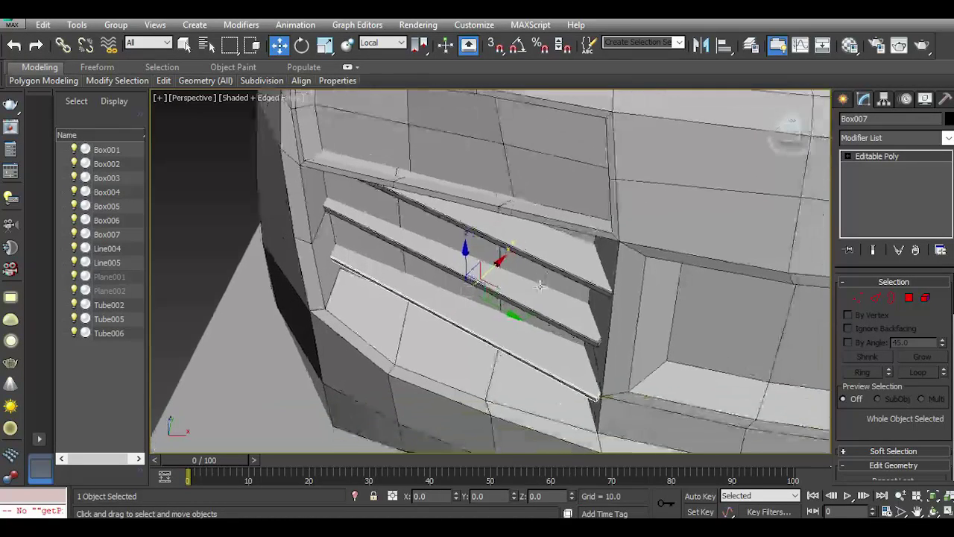
drag(493, 302, 496, 275)
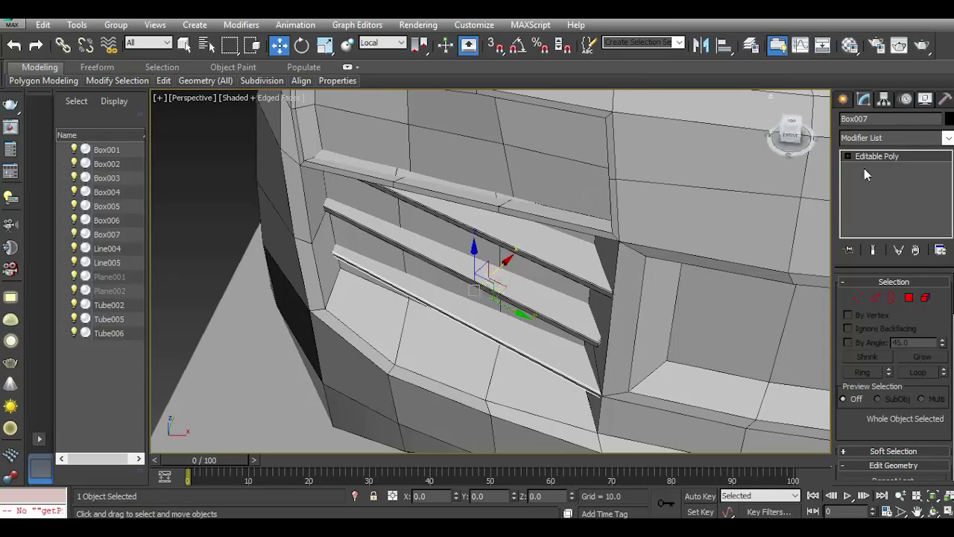
drag(798, 140, 189, 105)
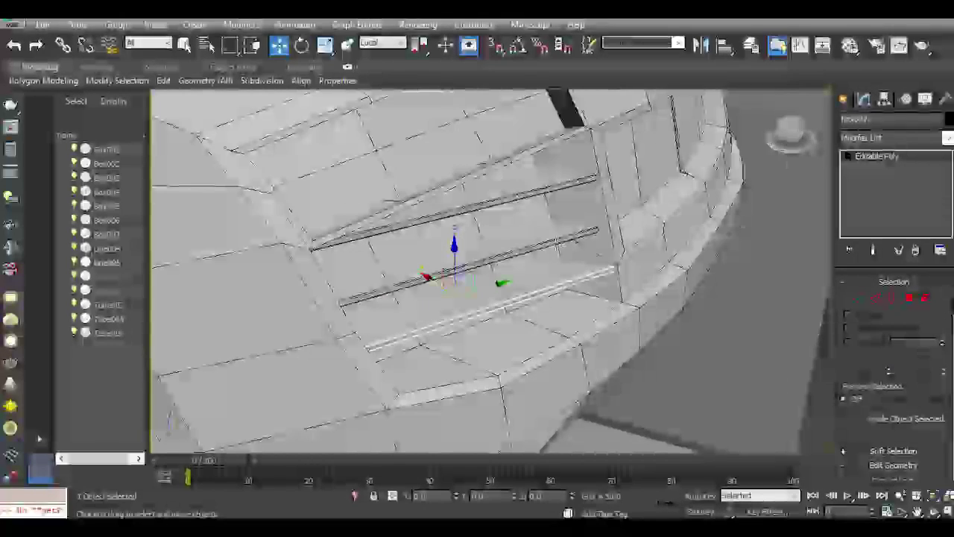
click(429, 277)
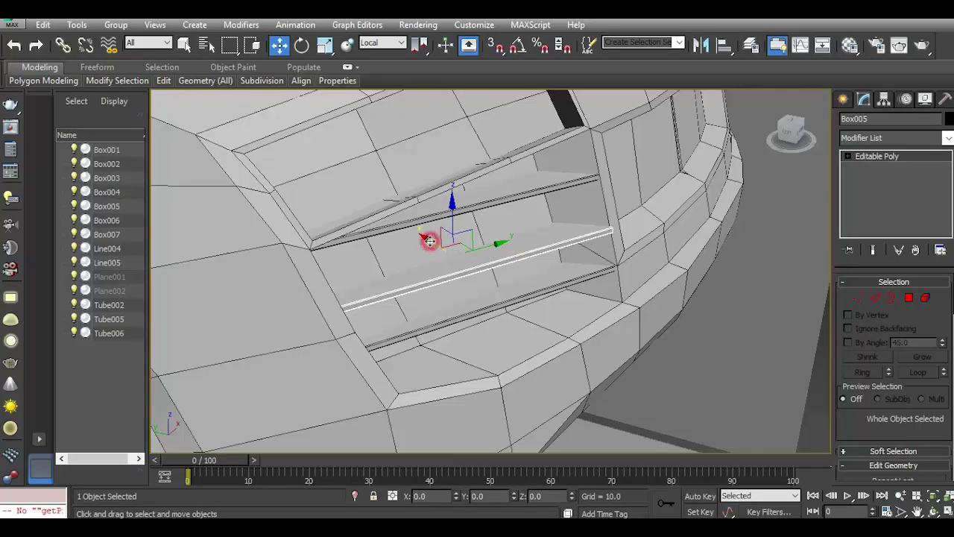
Nudge middle slat Box005 along its length so the three intake slats are evenly spaced.
drag(430, 240, 422, 237)
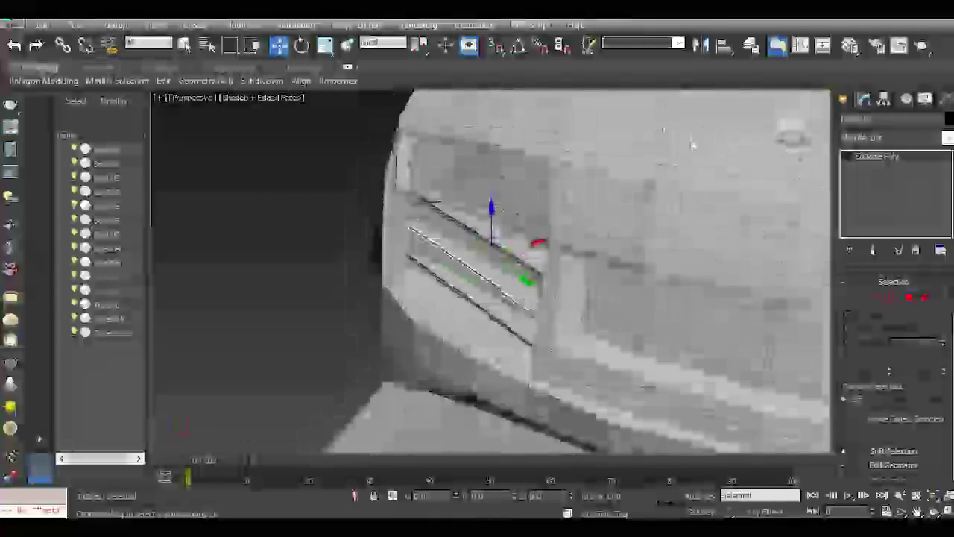
scroll(462, 248, up, 2)
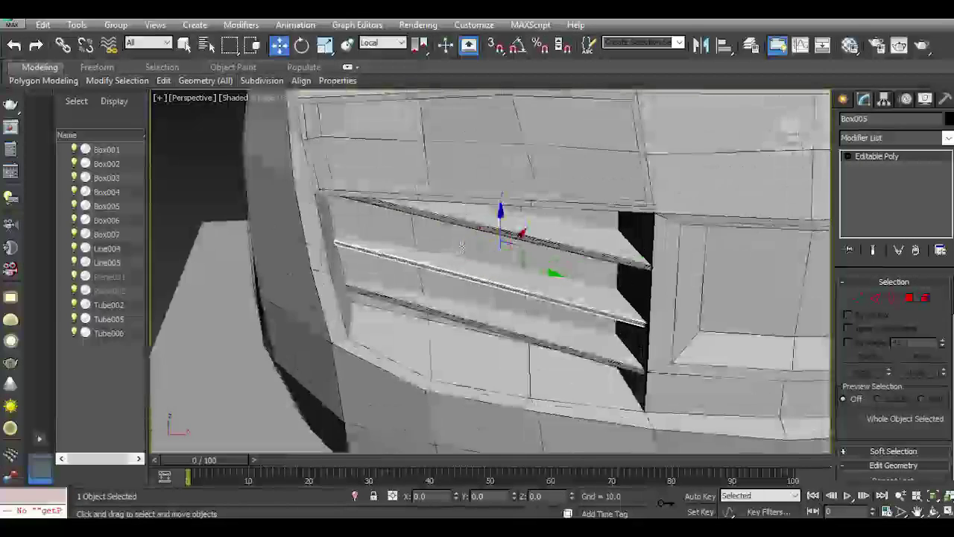
click(325, 45)
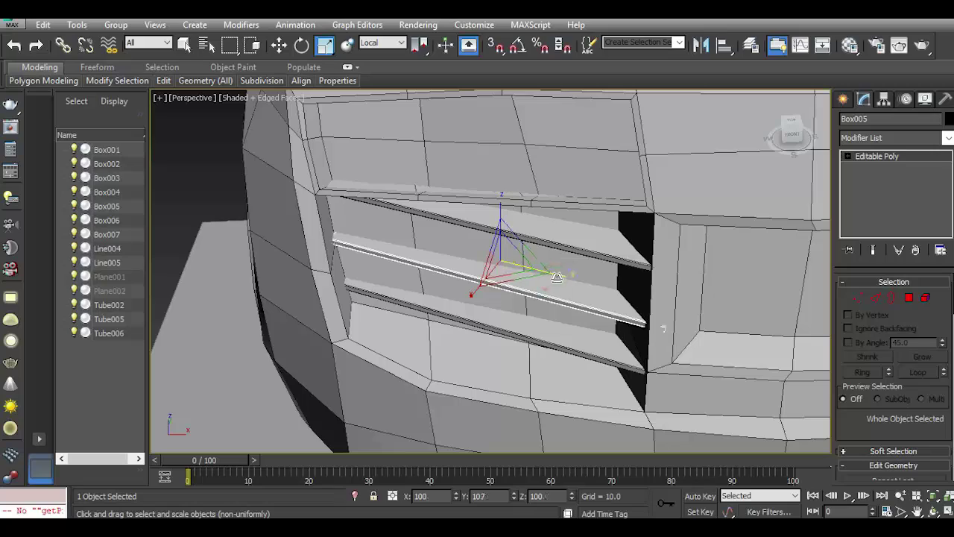
click(280, 45)
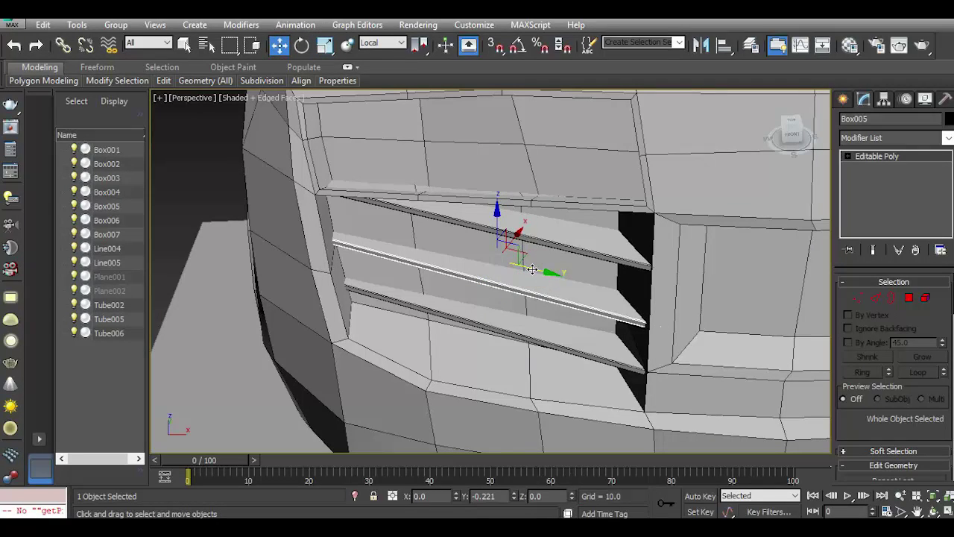
drag(792, 135, 780, 146)
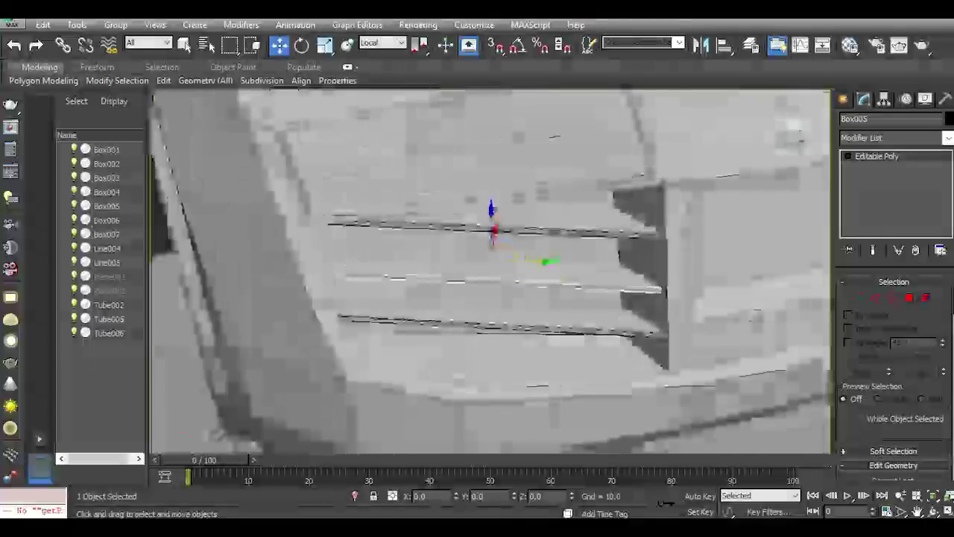
scroll(790, 135, down, 3)
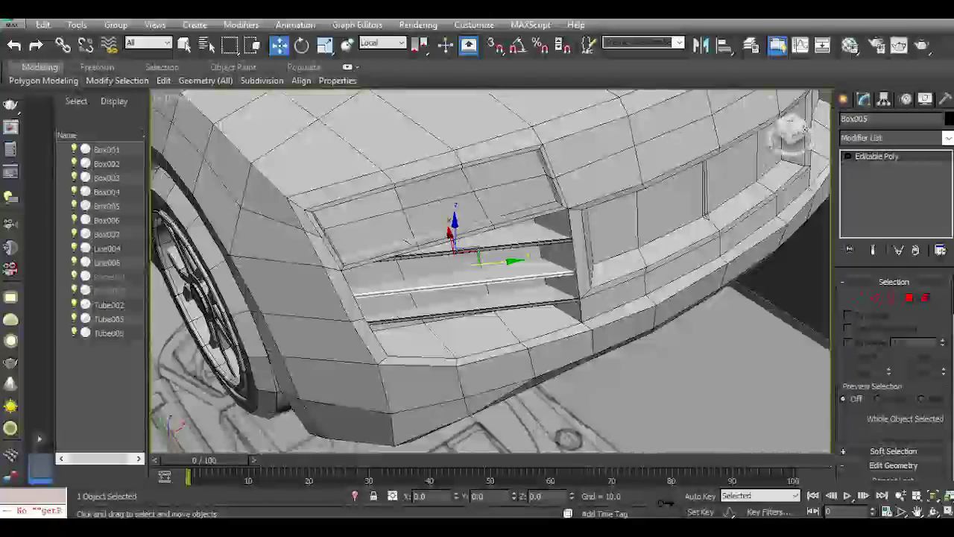
drag(790, 136, 790, 133)
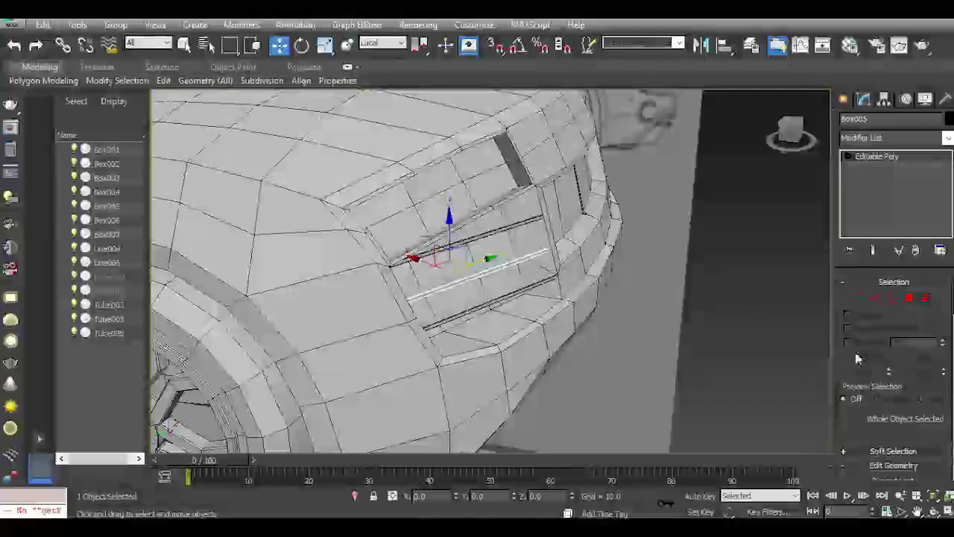
Attach the lower and upper slat boxes to Box005 as one Editable Poly object.
scroll(886, 422, down, 5)
click(861, 420)
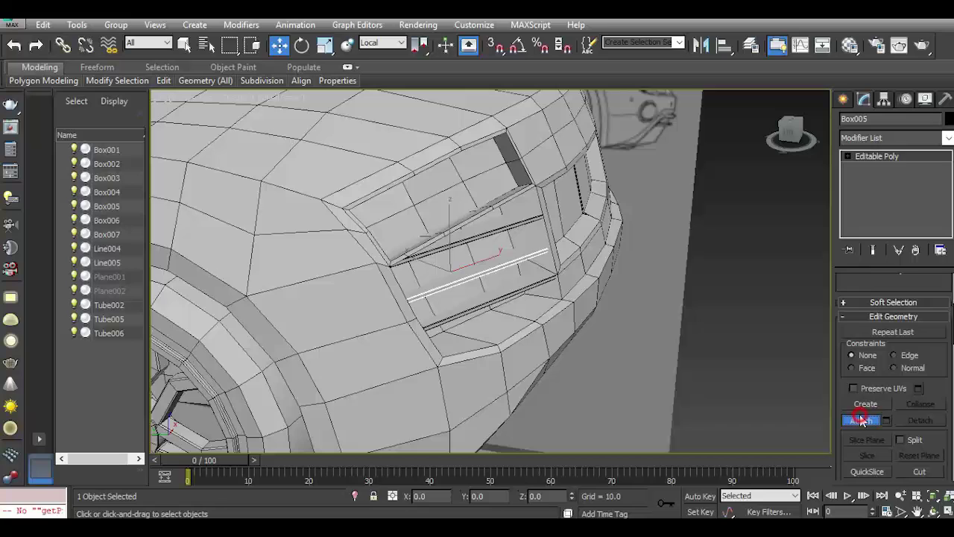
click(464, 306)
click(483, 233)
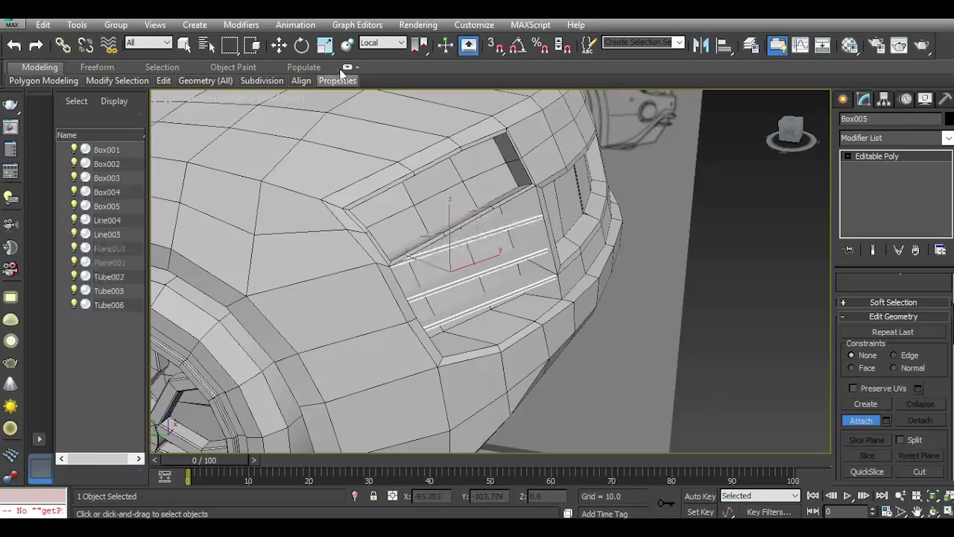
Orbit out to view the merged slats against the whole car front.
click(284, 47)
drag(789, 132, 692, 146)
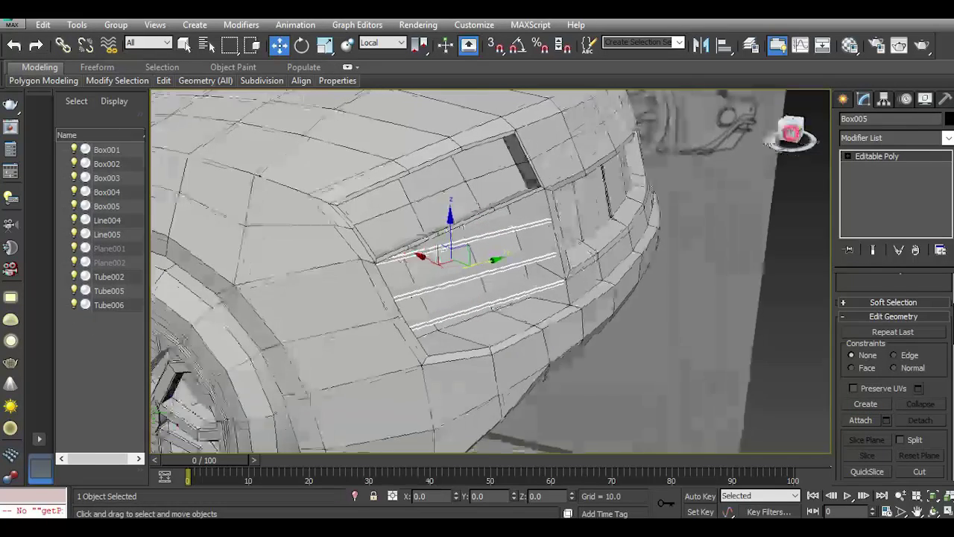
scroll(692, 145, down, 5)
alt+middle_drag(692, 145, 450, 286)
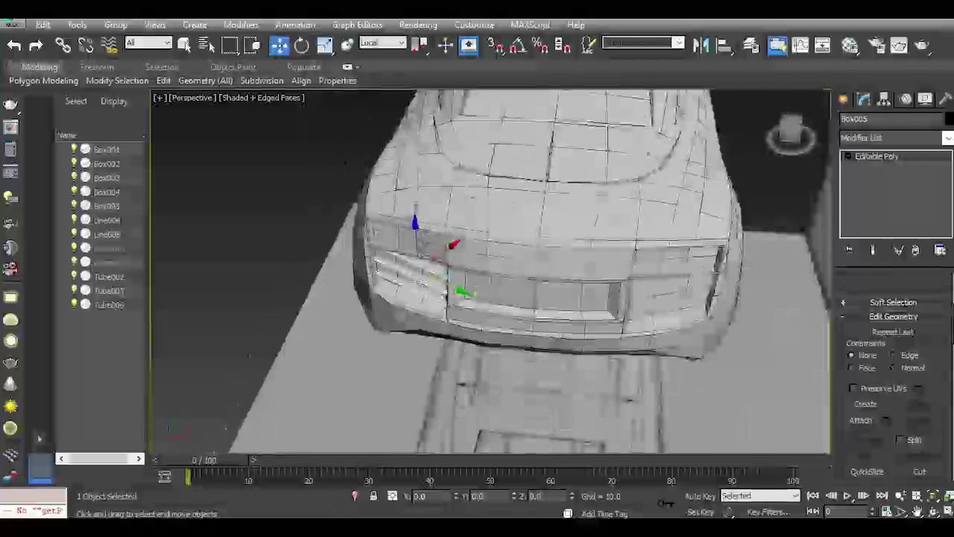
click(378, 43)
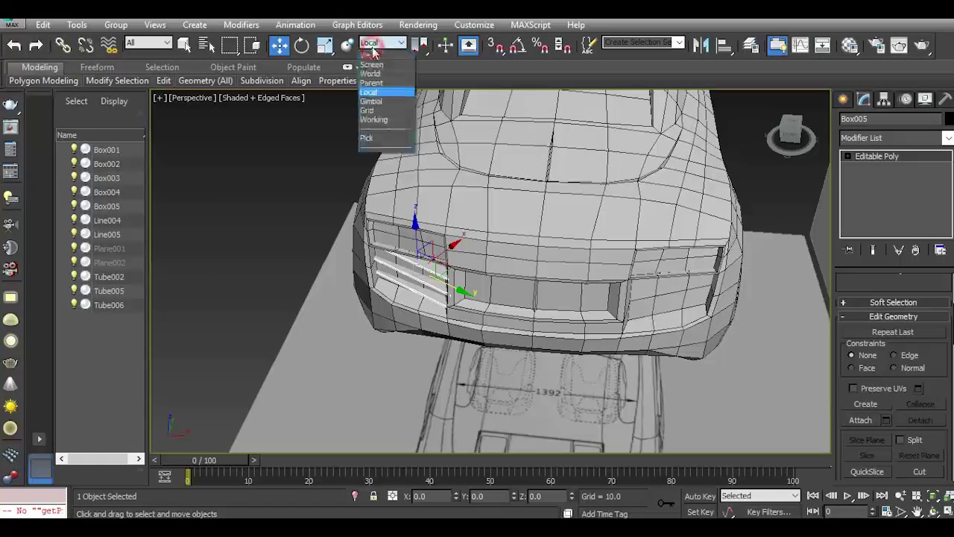
Copy the slat set across to the right-side intake in View coordinates and mirror it.
click(369, 55)
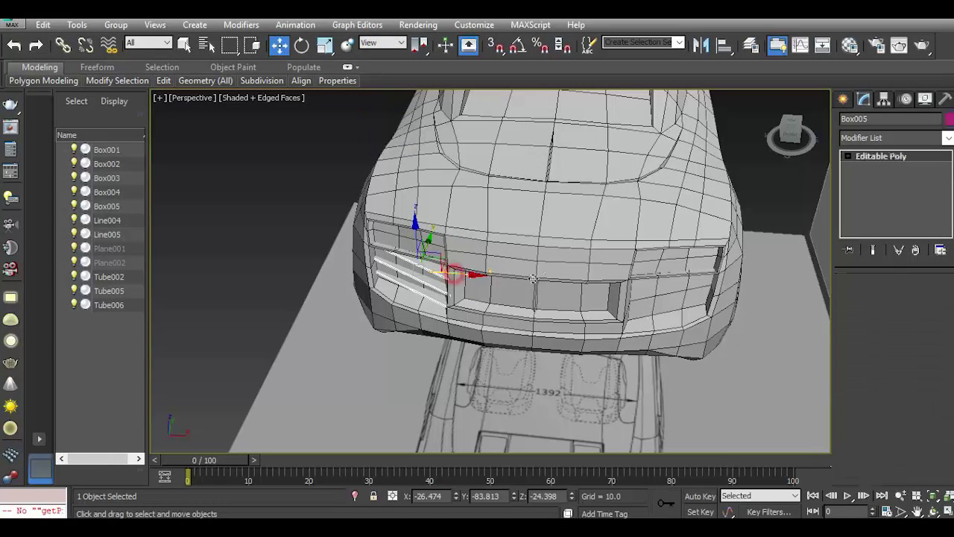
shift+drag(472, 274, 712, 293)
click(474, 328)
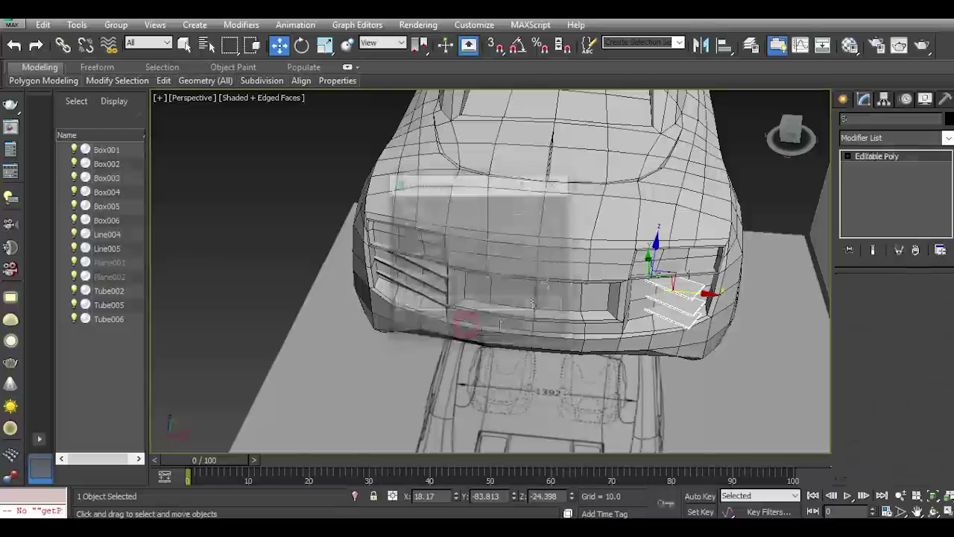
click(701, 45)
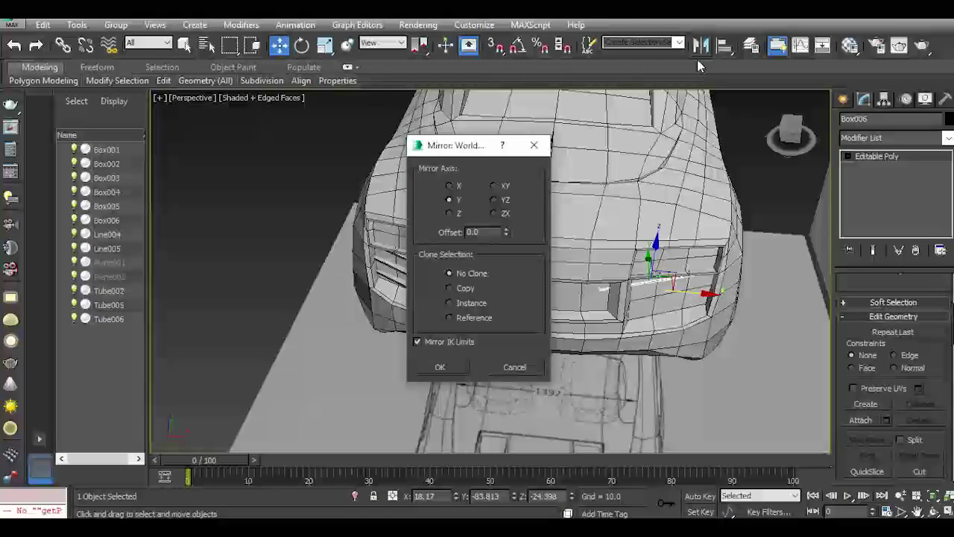
click(438, 366)
Re-mirror the copied slats across the X axis instead of Z.
drag(648, 259, 656, 277)
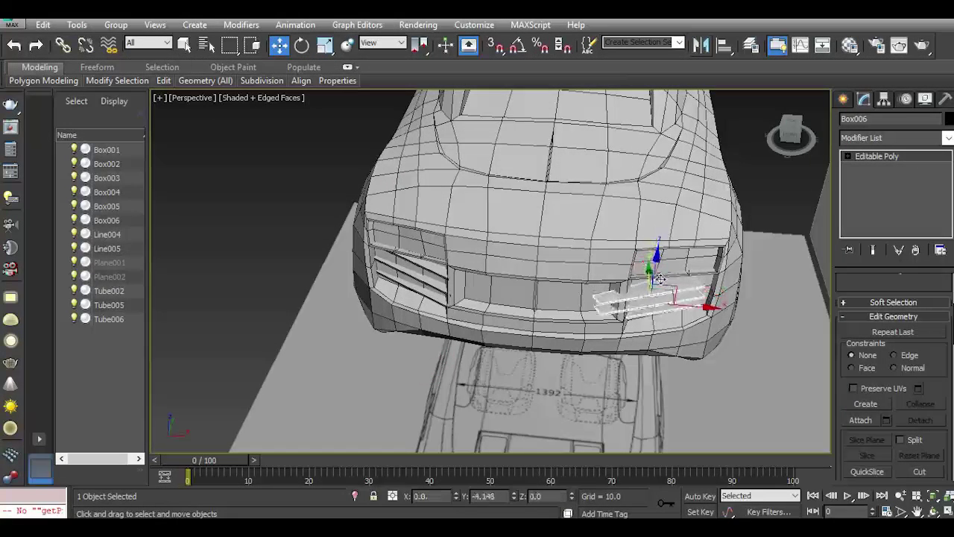
scroll(671, 298, up, 3)
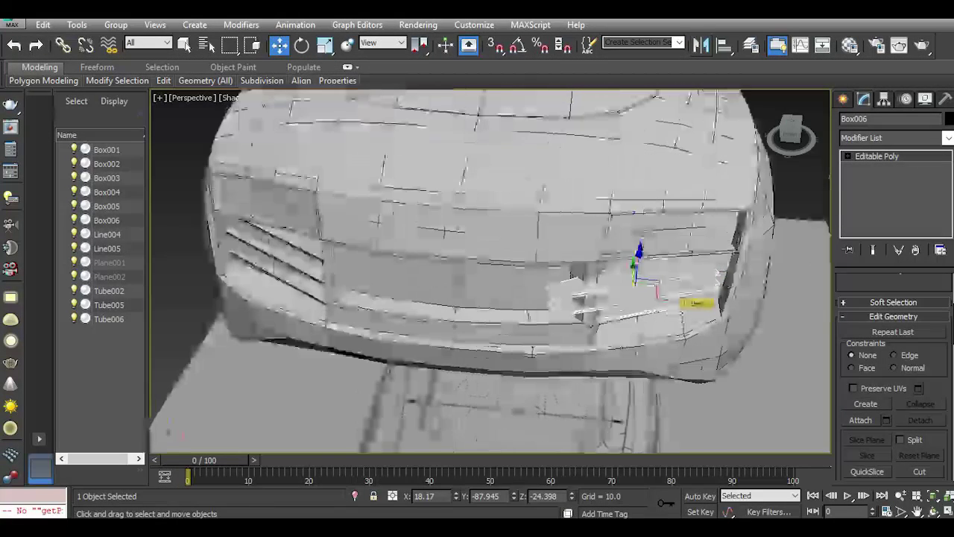
click(701, 46)
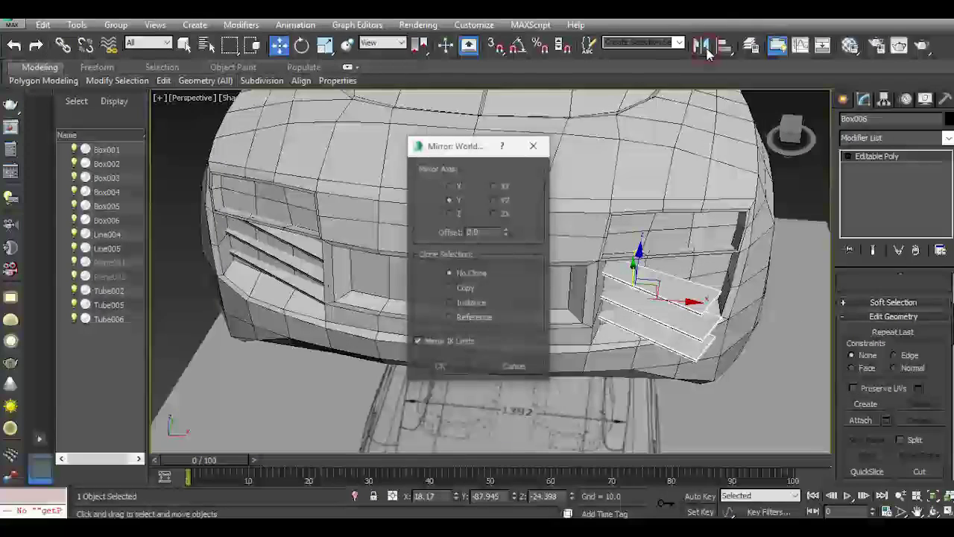
click(460, 217)
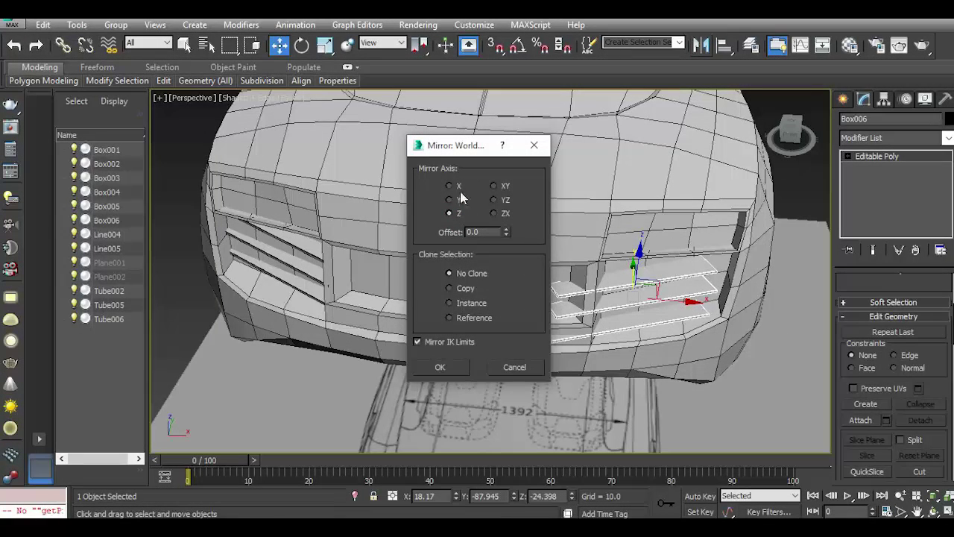
click(457, 188)
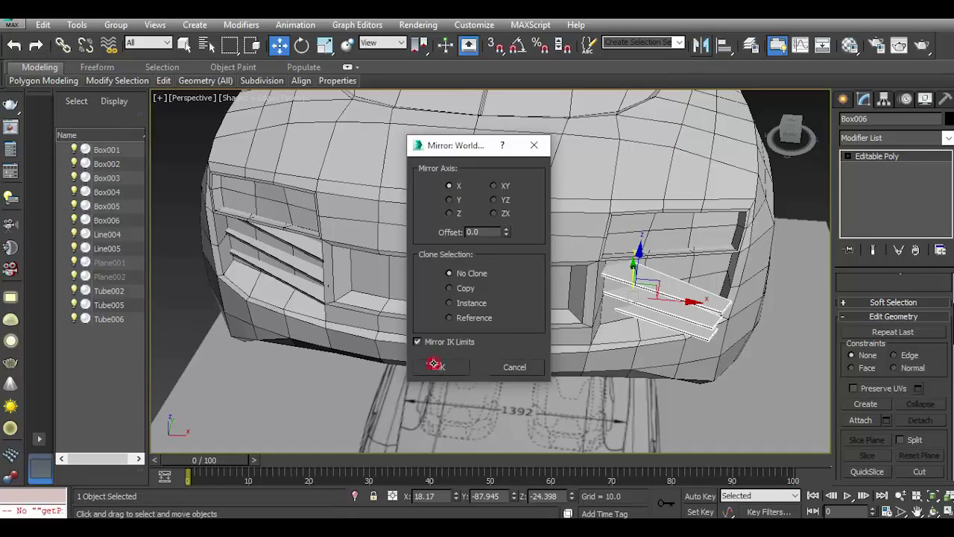
click(434, 364)
Slide the copied slats into the right-side intake, discarding a trial rotation.
click(302, 45)
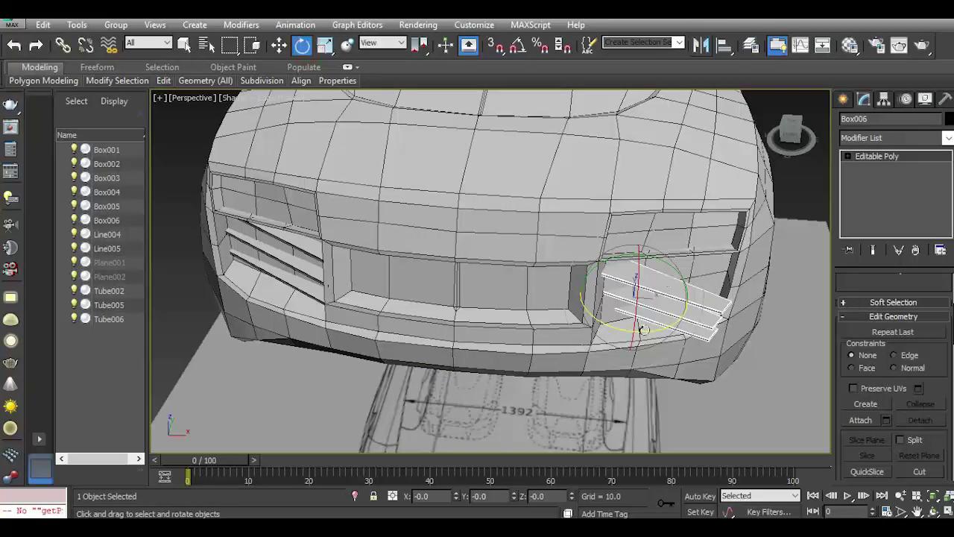
drag(645, 329, 714, 299)
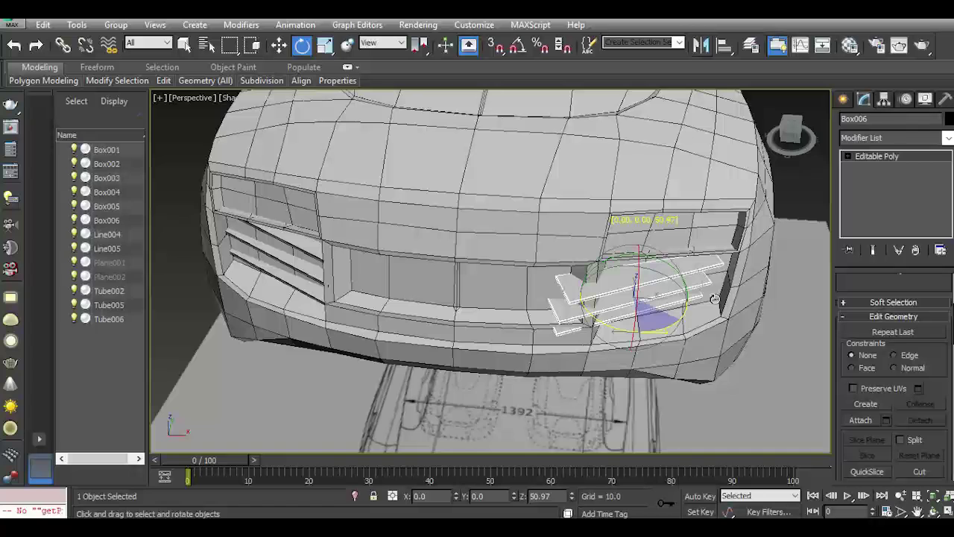
key(z)
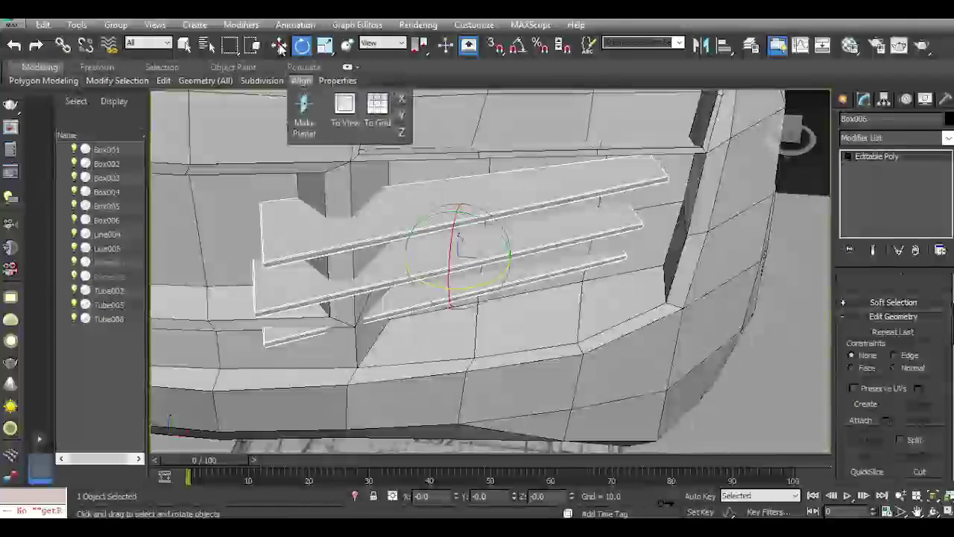
click(280, 46)
mouse_move(484, 267)
mouse_down()
mouse_move(572, 258)
mouse_move(548, 216)
mouse_move(563, 232)
mouse_up()
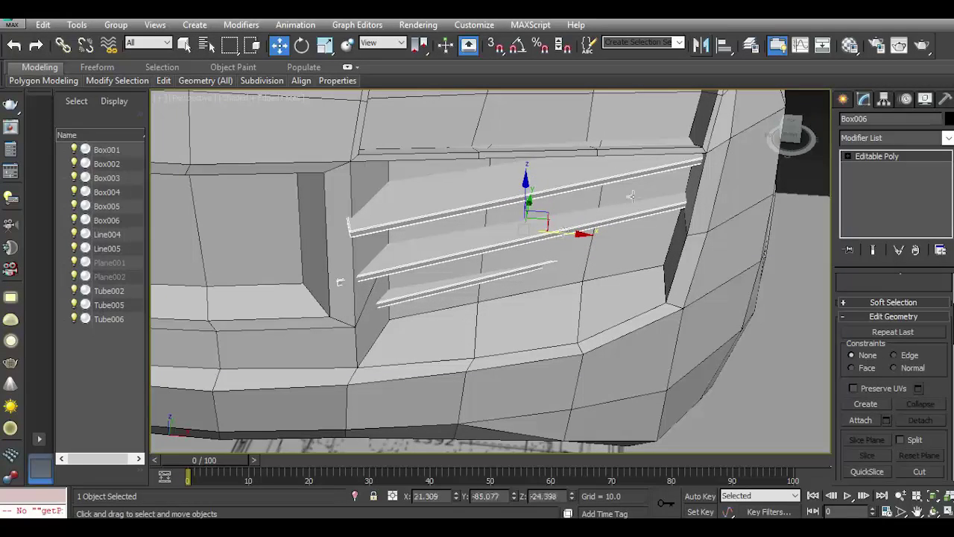
drag(528, 203, 548, 191)
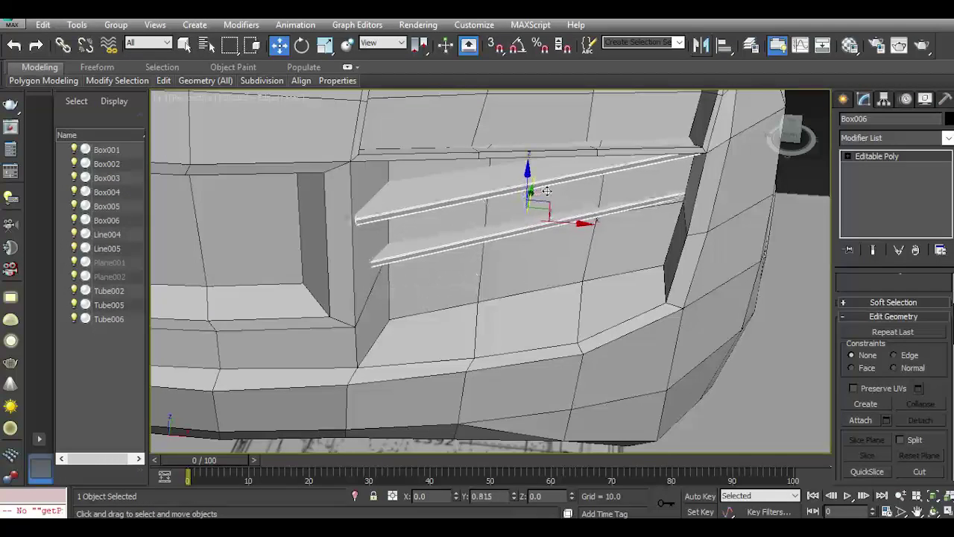
drag(580, 225, 562, 225)
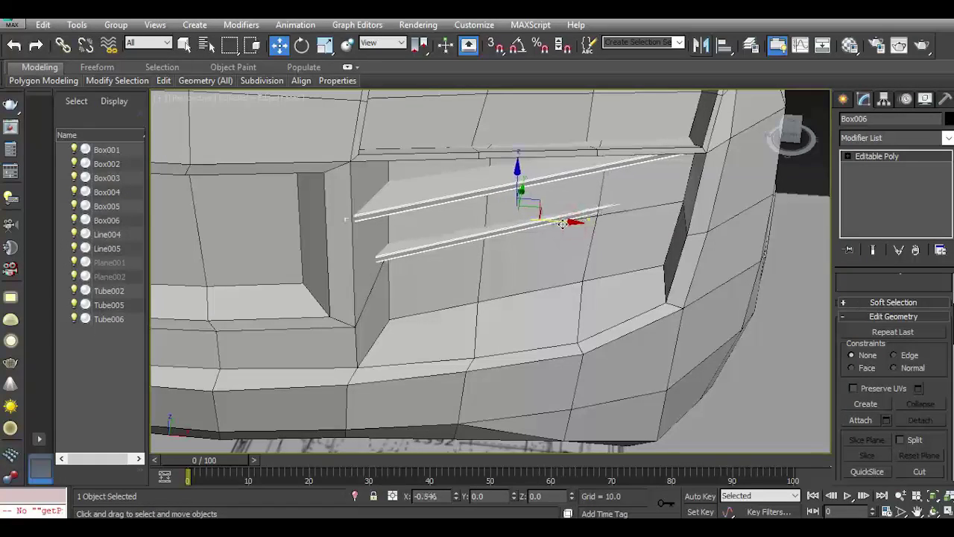
scroll(580, 237, down, 3)
mouse_move(792, 138)
mouse_down()
mouse_move(690, 143)
mouse_move(556, 253)
mouse_move(545, 251)
mouse_up()
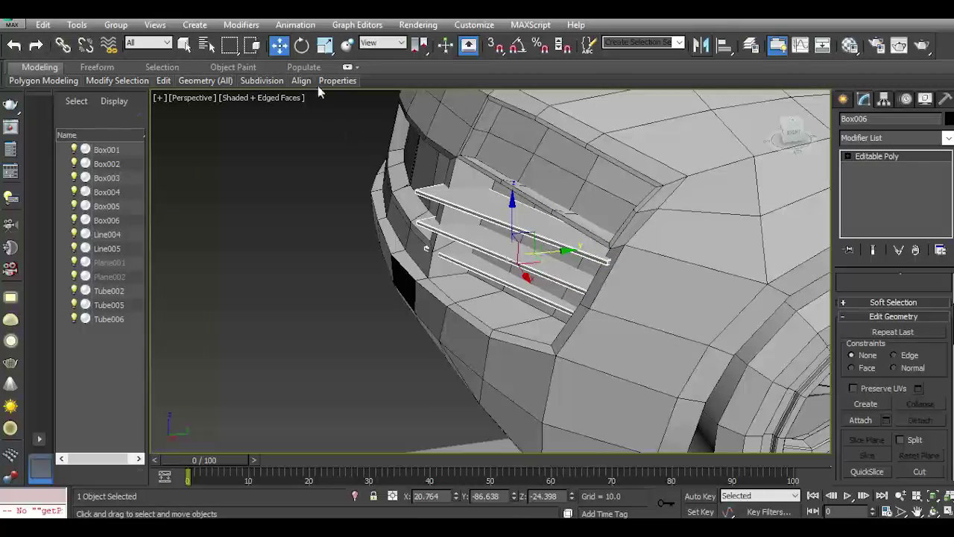
Tilt the slats about 6 degrees and lower them into the intake opening.
key(e)
drag(517, 274, 507, 278)
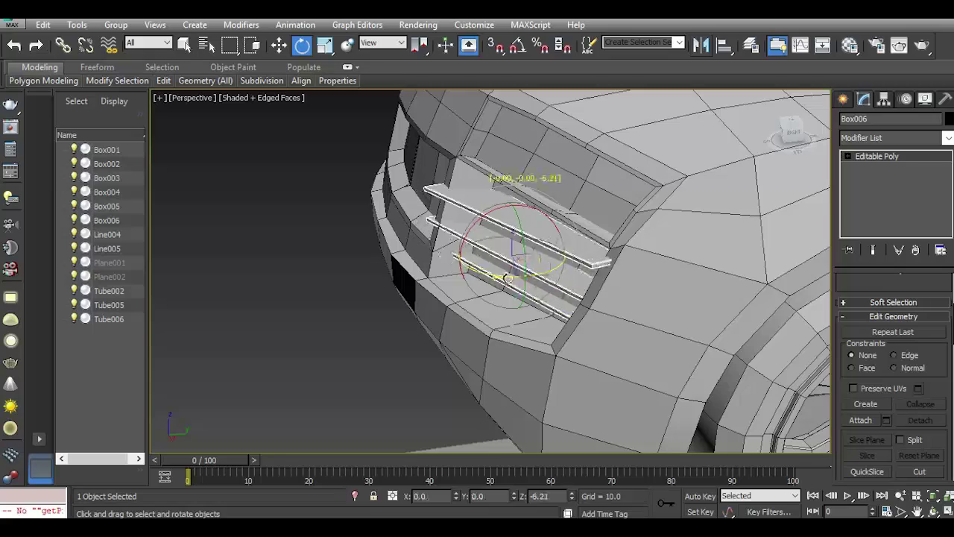
click(279, 45)
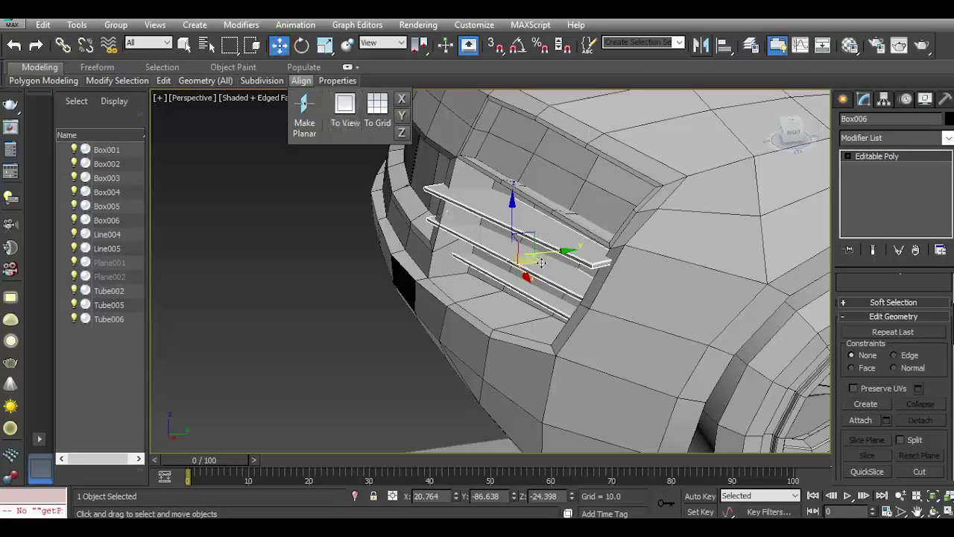
drag(545, 253, 556, 249)
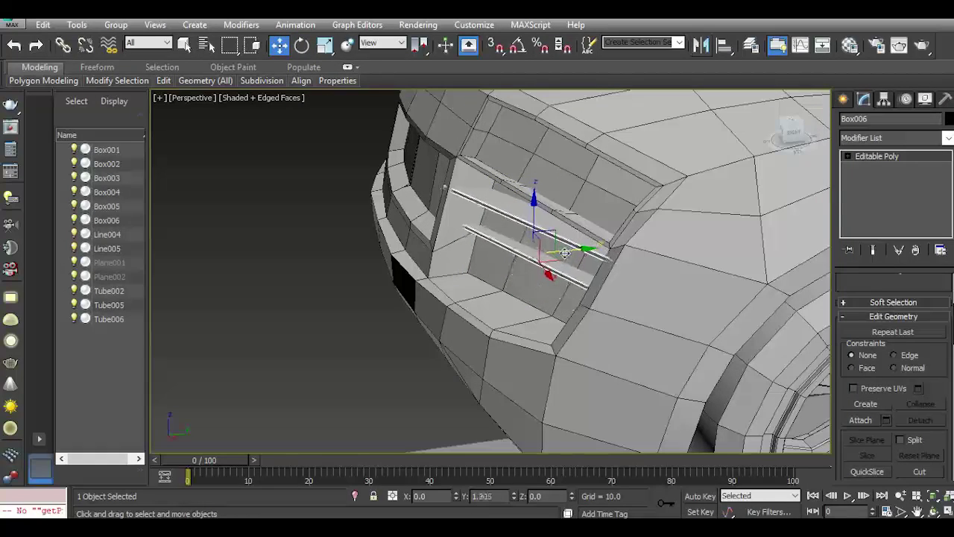
key(e)
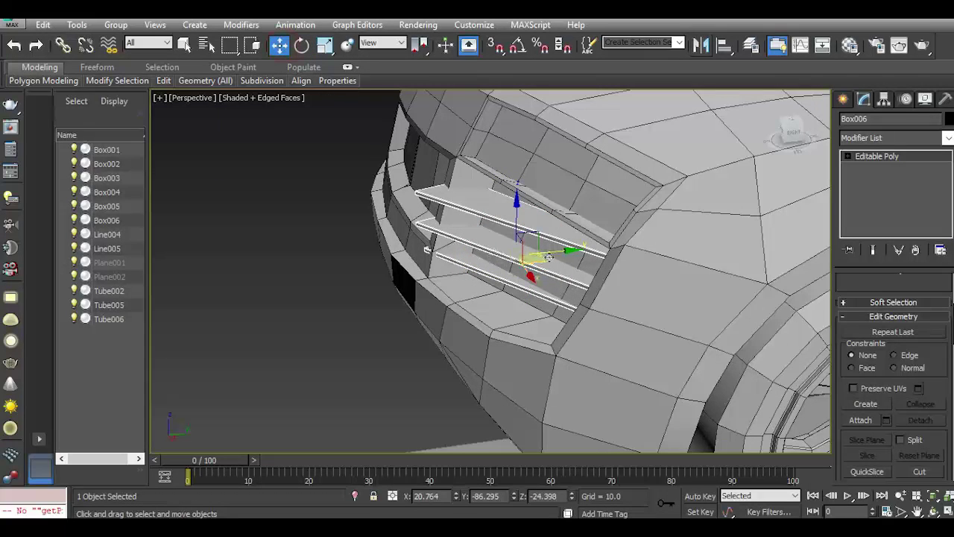
mouse_move(555, 252)
mouse_down()
mouse_move(546, 276)
mouse_move(555, 279)
mouse_up()
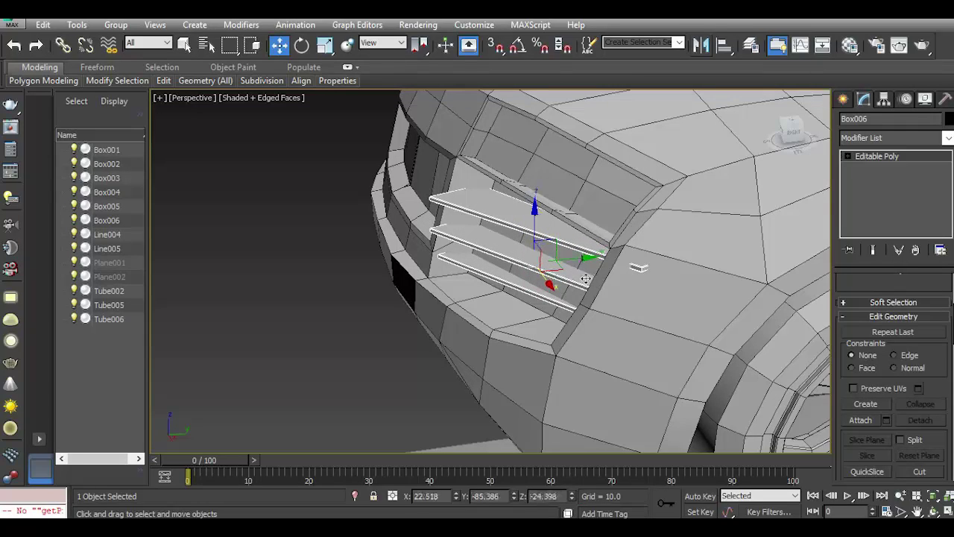
Reposition the slats within the intake and pull them out toward the bumper face.
alt+middle_drag(637, 267, 187, 113)
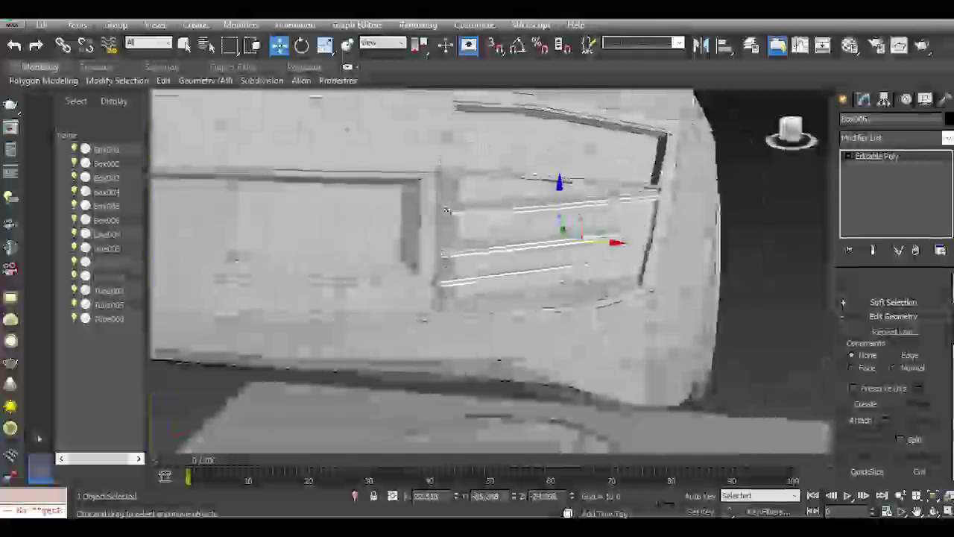
scroll(458, 224, up, 5)
scroll(459, 223, down, 5)
alt+middle_drag(459, 224, 542, 192)
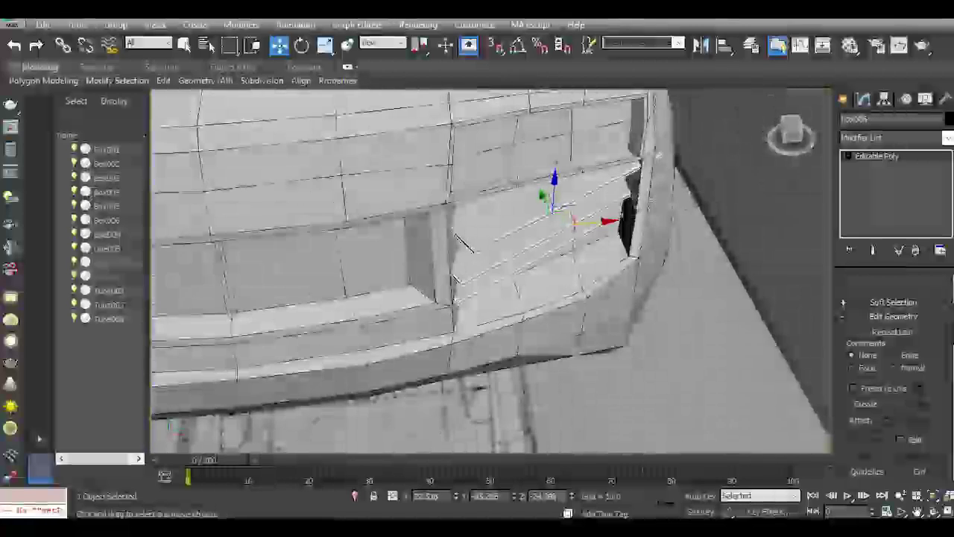
click(547, 203)
mouse_move(546, 203)
mouse_down()
mouse_move(572, 220)
mouse_move(557, 218)
mouse_move(558, 235)
mouse_up()
click(302, 46)
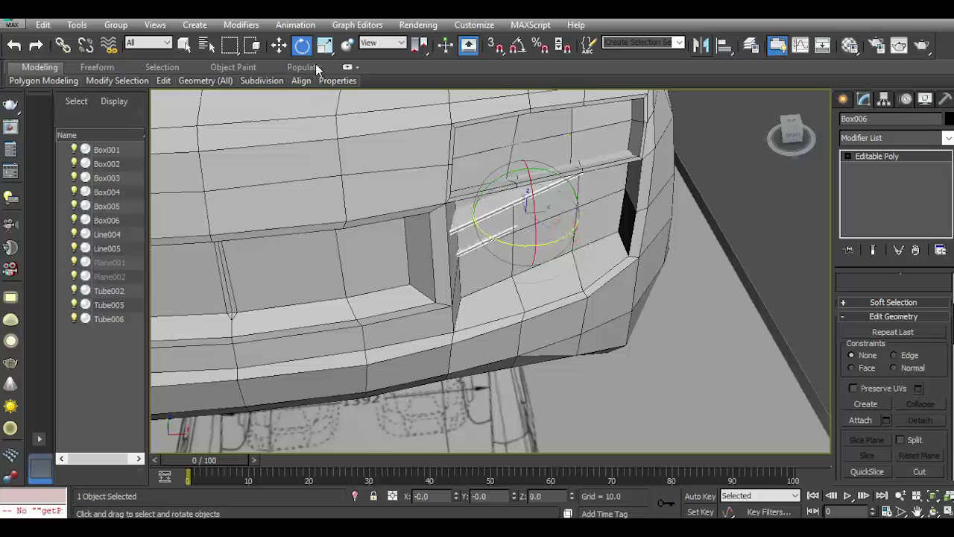
click(279, 45)
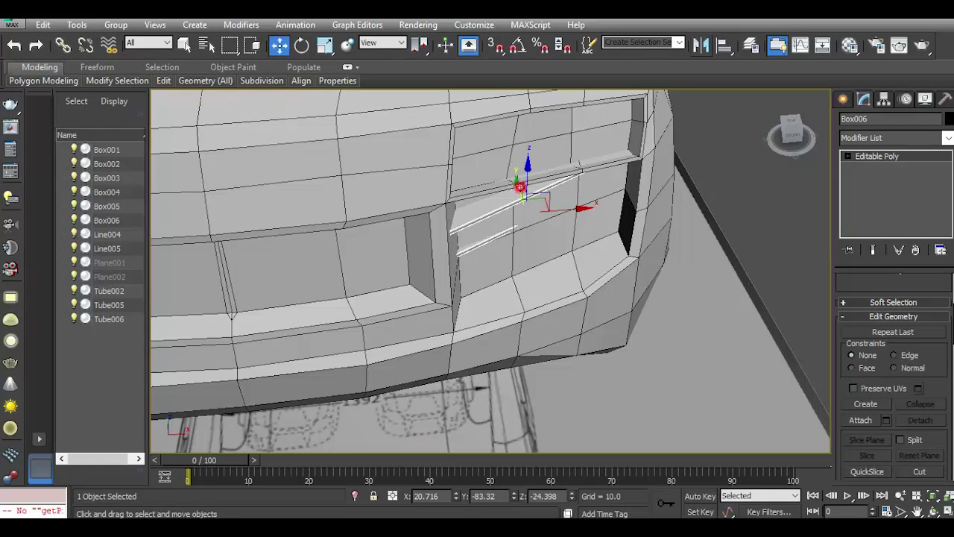
drag(519, 188, 531, 195)
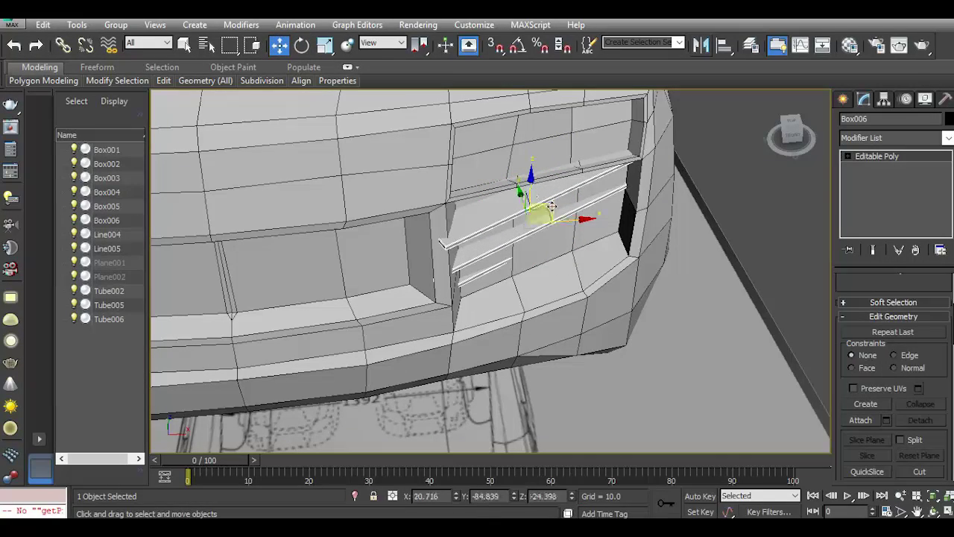
drag(567, 224, 526, 194)
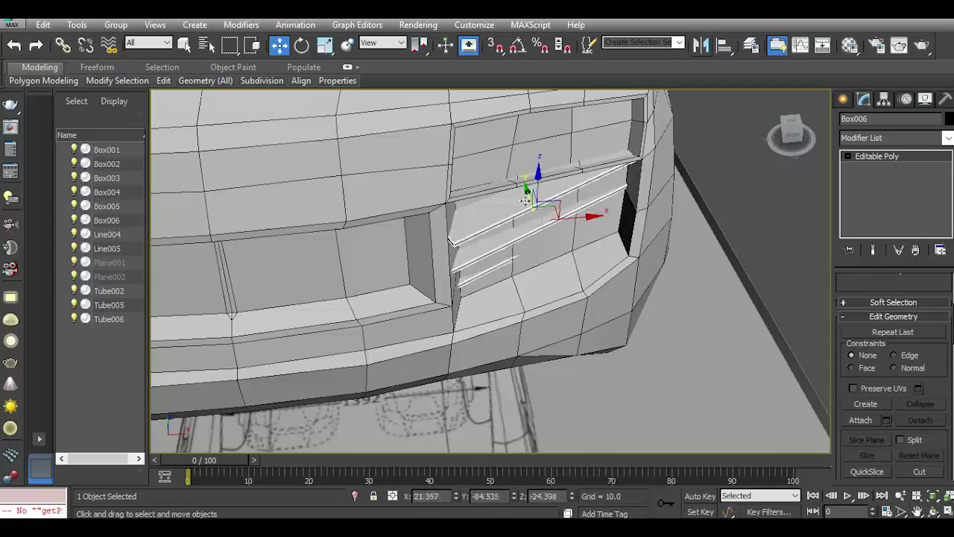
drag(805, 145, 863, 172)
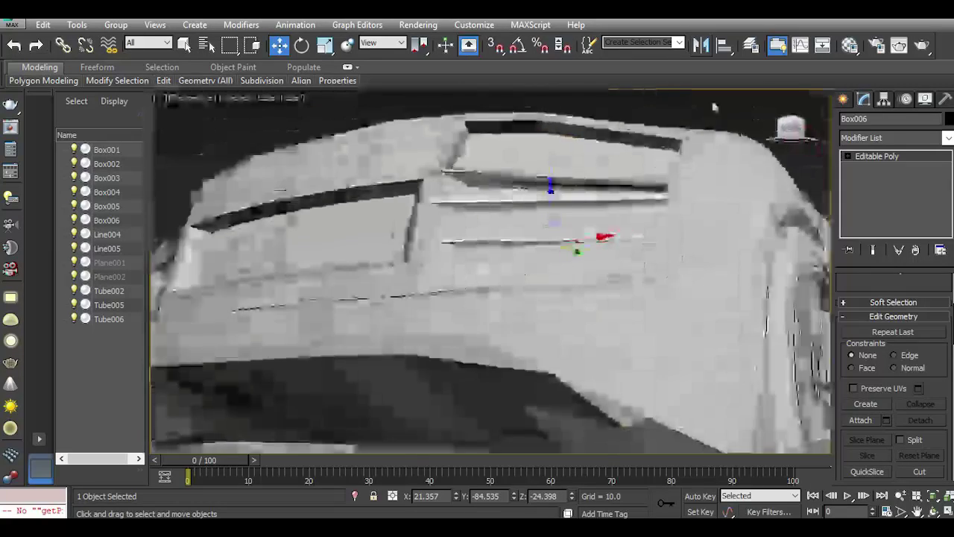
At Element level, move the selected slat to the bottom of the intake.
click(848, 156)
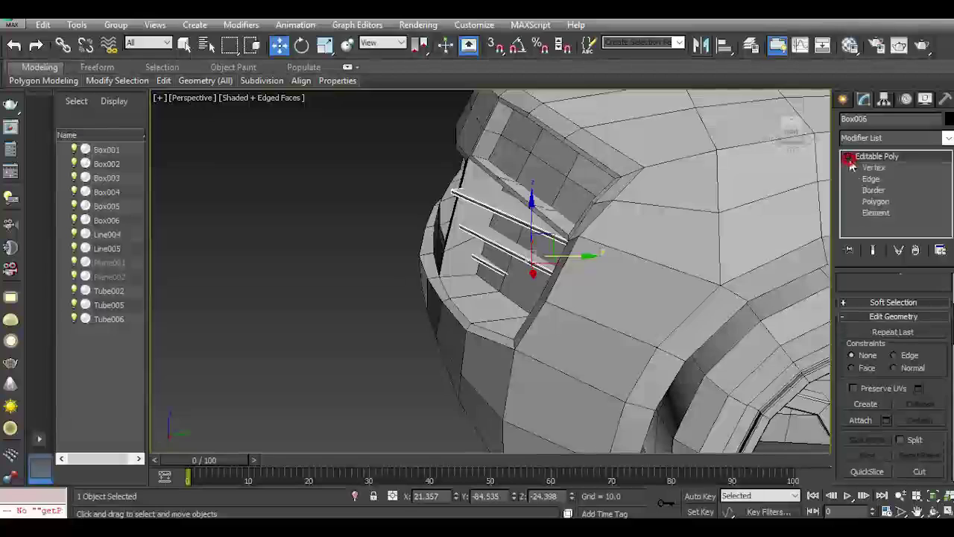
click(874, 212)
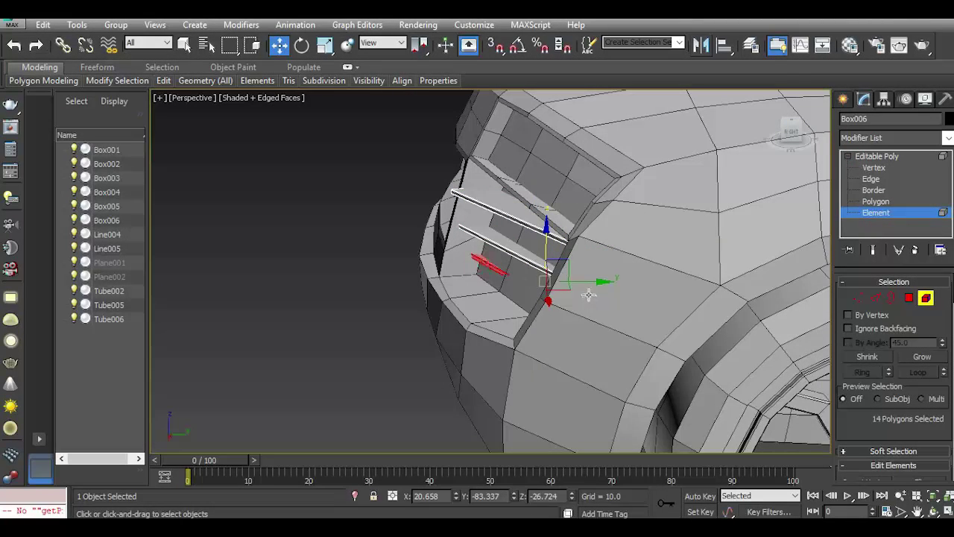
drag(587, 285, 580, 286)
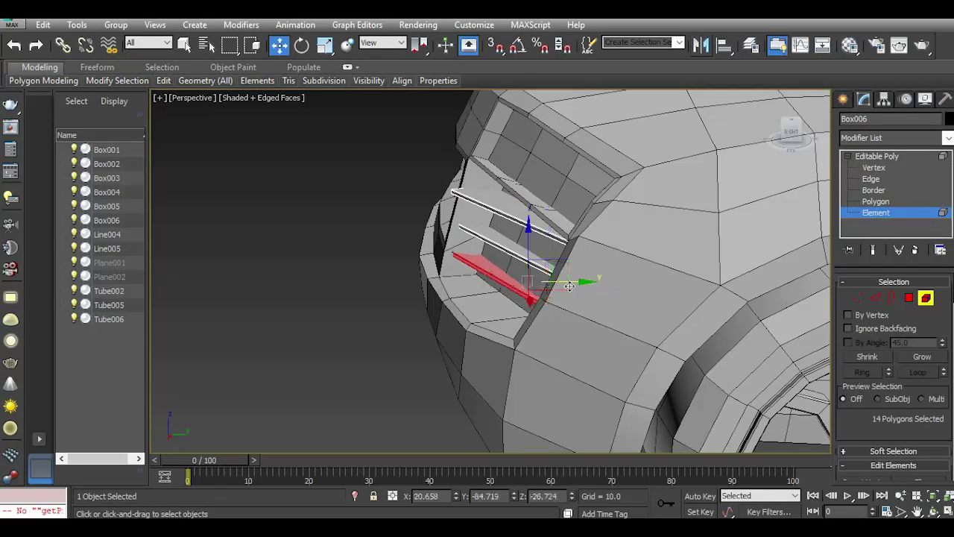
click(302, 45)
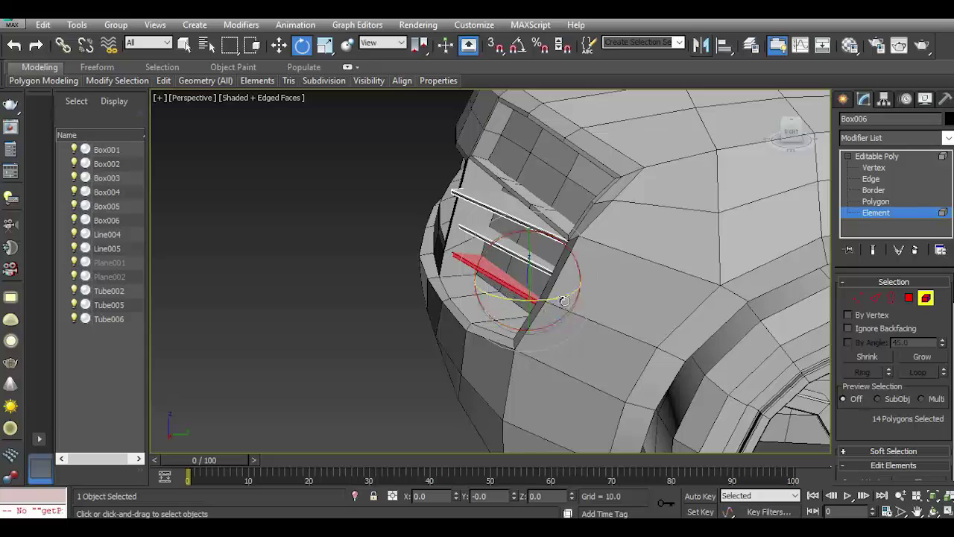
drag(794, 135, 731, 175)
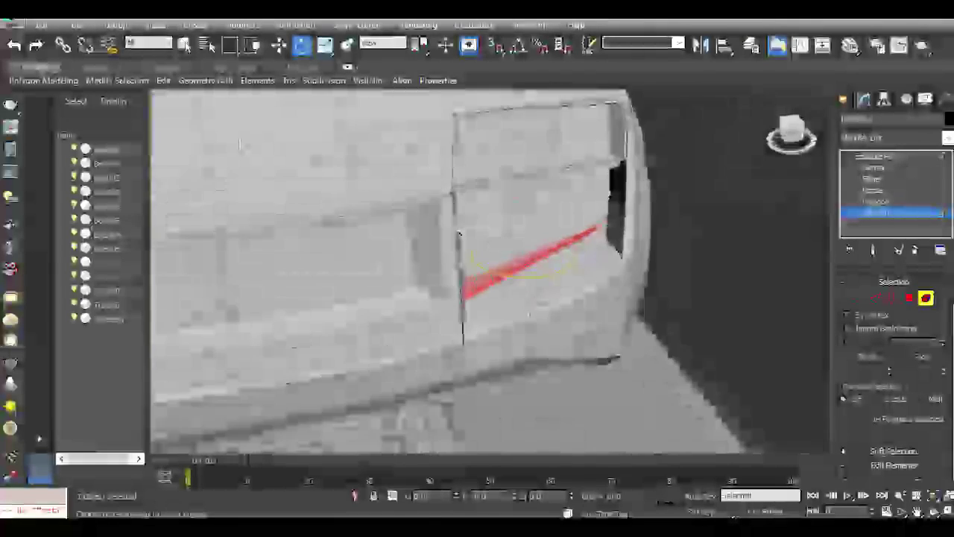
key(w)
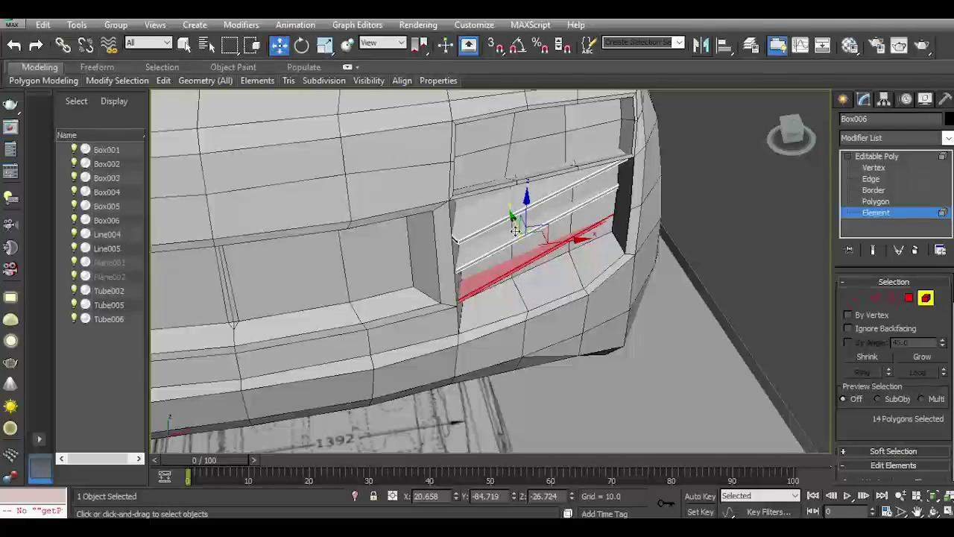
mouse_move(515, 230)
mouse_down()
mouse_move(576, 274)
mouse_move(568, 240)
mouse_move(581, 247)
mouse_up()
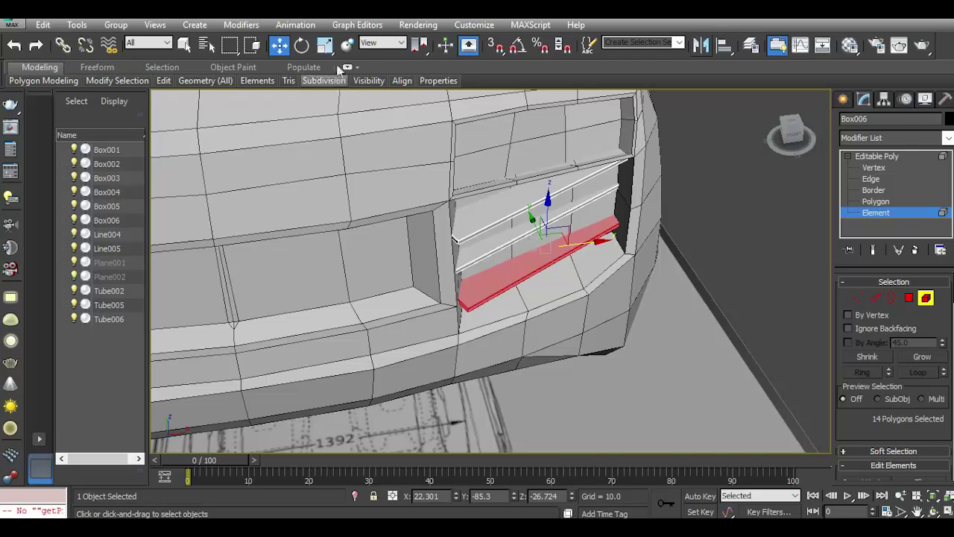
Stretch the slat lengthwise past the opening, scaling on Local axes.
click(324, 45)
click(373, 45)
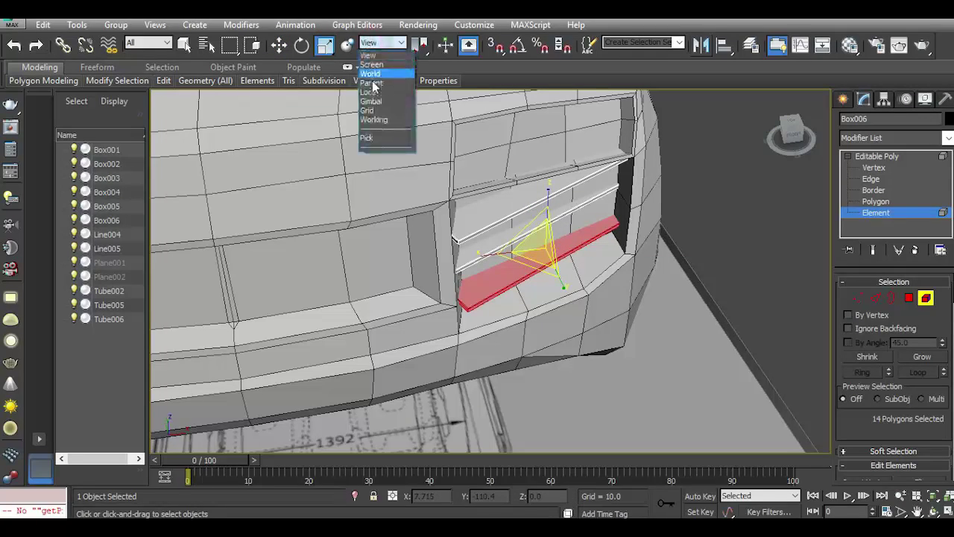
click(375, 91)
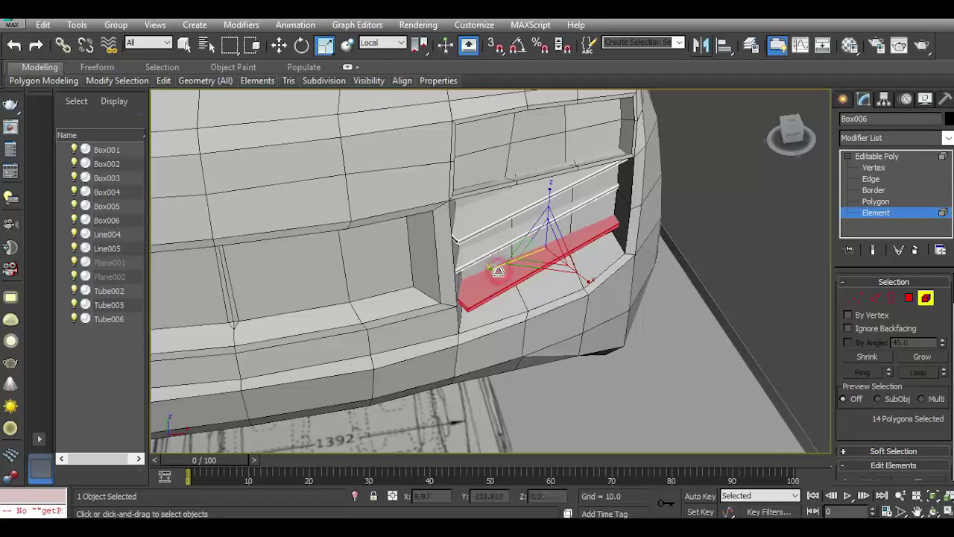
drag(494, 270, 491, 270)
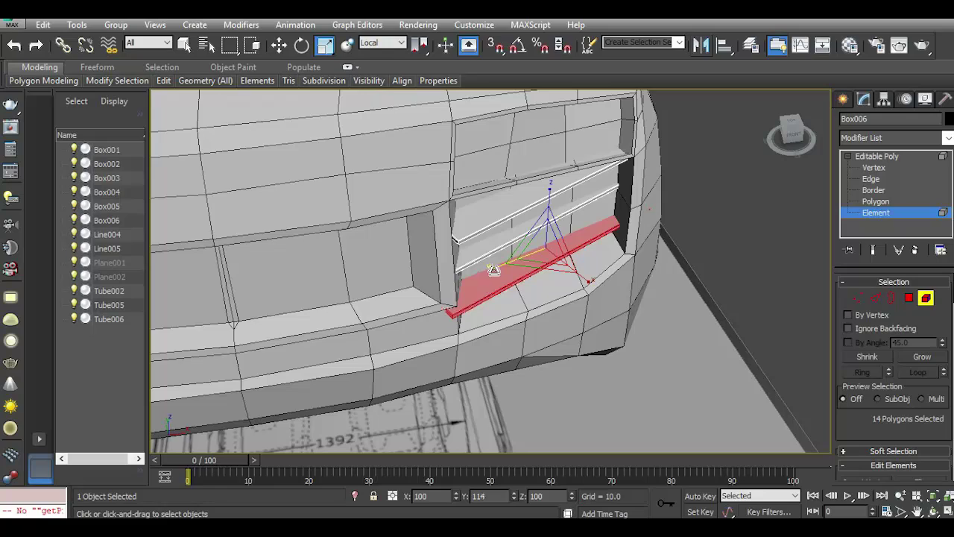
Raise the slat between the two white bars and centre it along its length.
key(w)
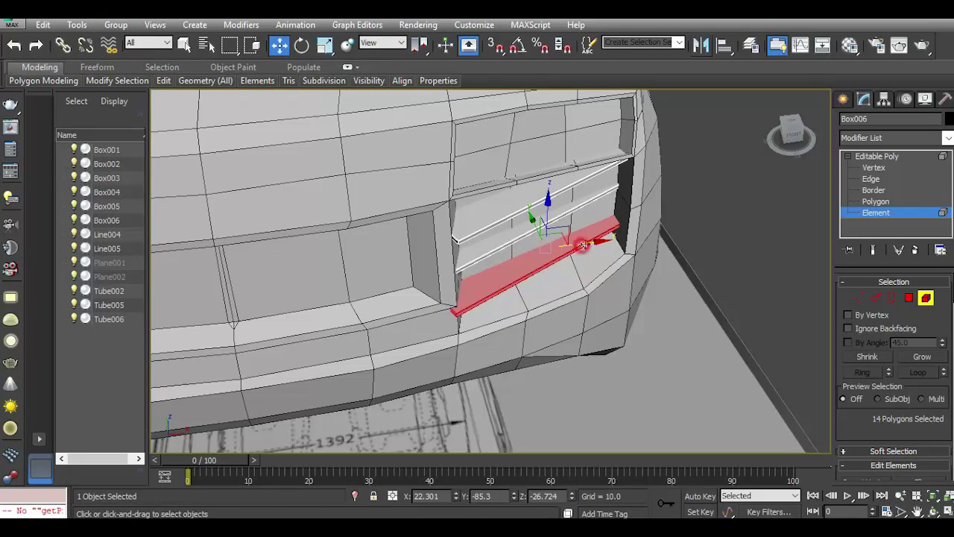
drag(582, 245, 588, 243)
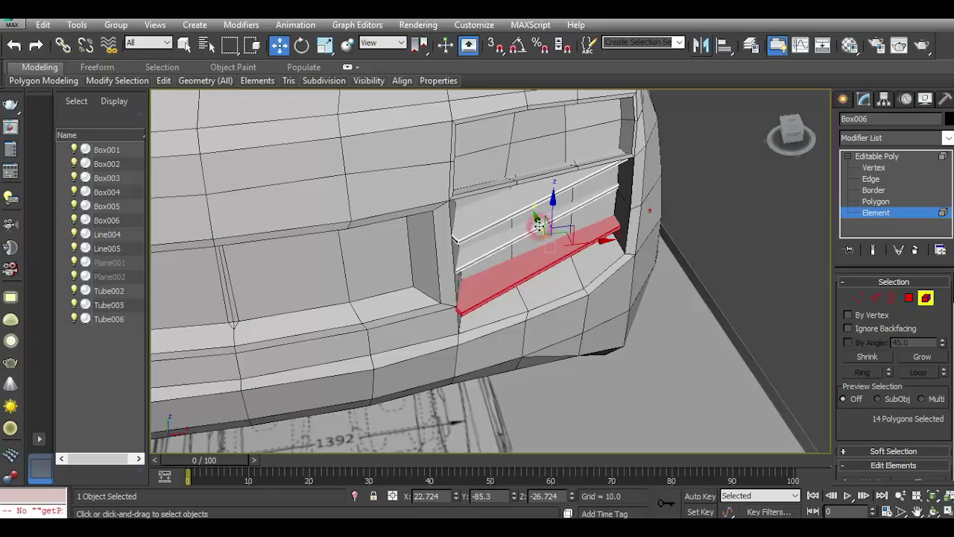
drag(538, 226, 558, 235)
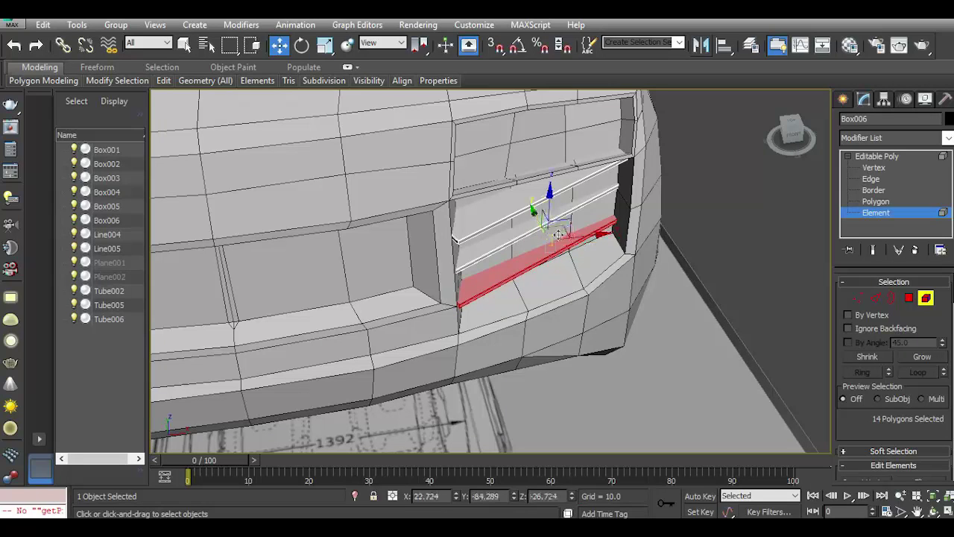
drag(792, 138, 714, 152)
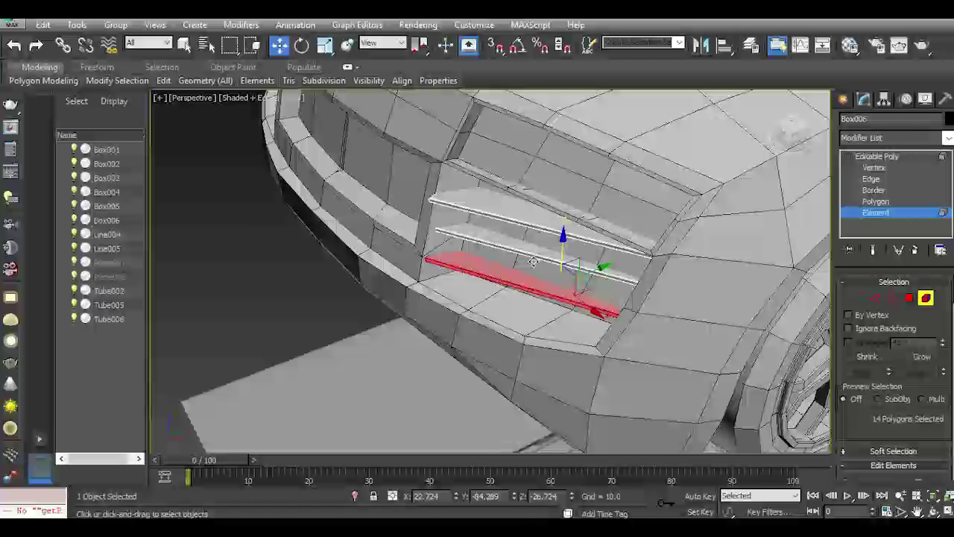
drag(565, 253, 566, 239)
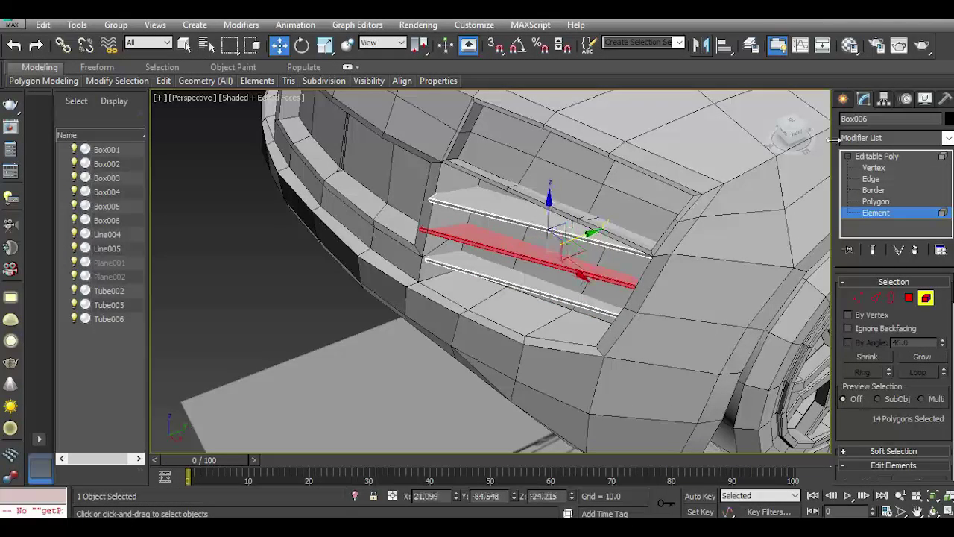
drag(793, 138, 802, 138)
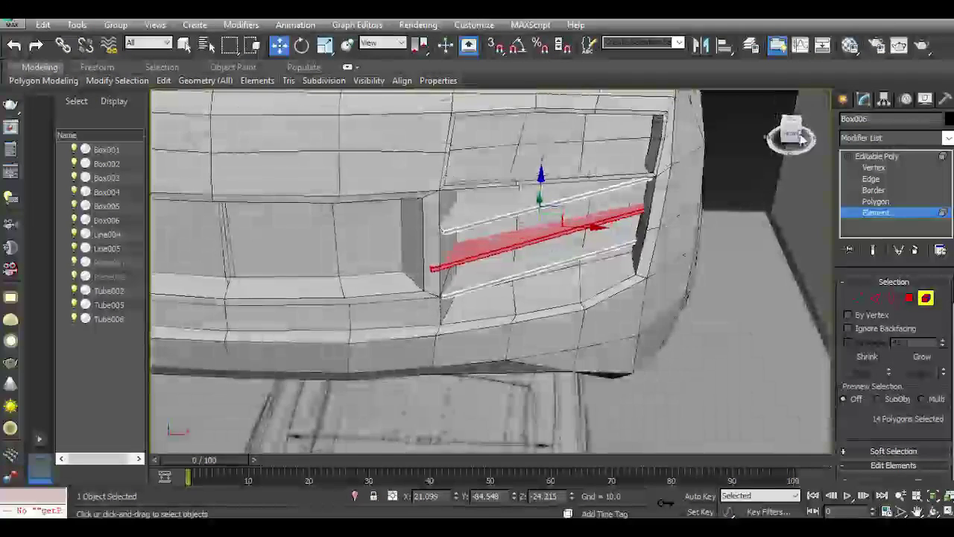
drag(588, 225, 610, 222)
drag(797, 136, 771, 149)
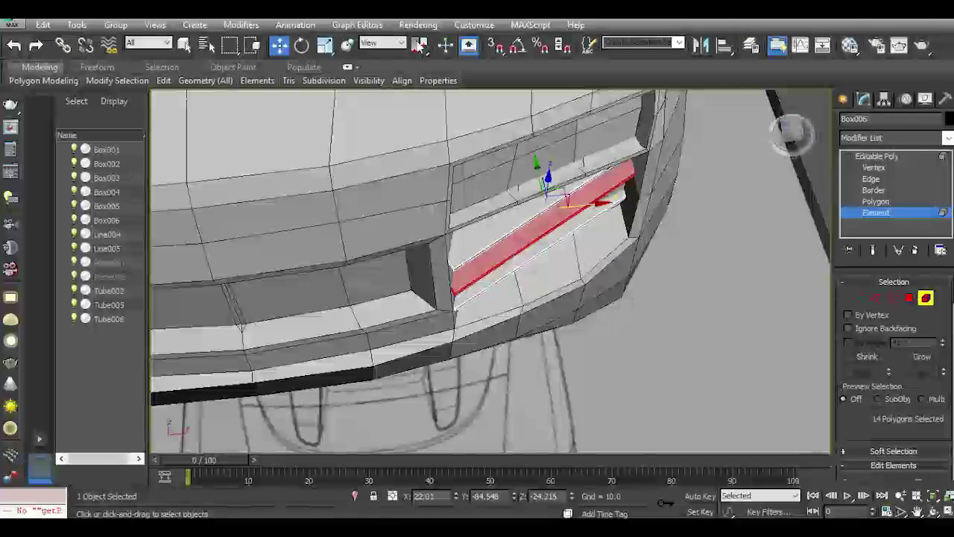
Lengthen the slat to about 107% and raise it under the intake's top edge.
click(324, 45)
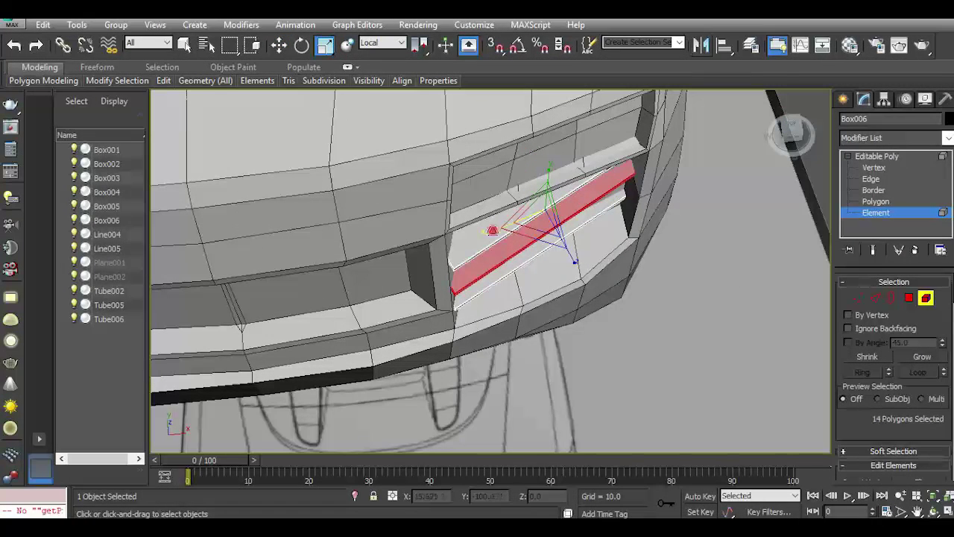
drag(492, 230, 489, 232)
click(279, 45)
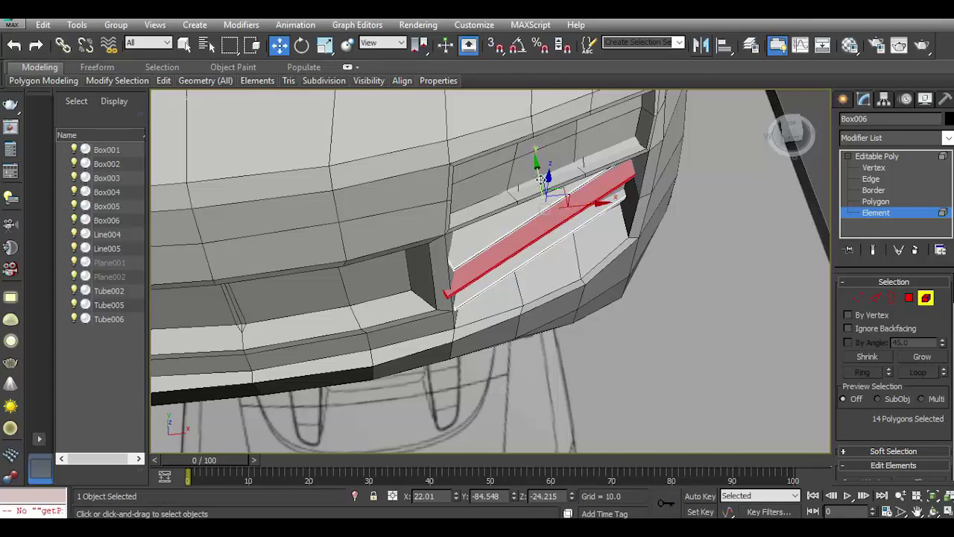
drag(541, 179, 535, 173)
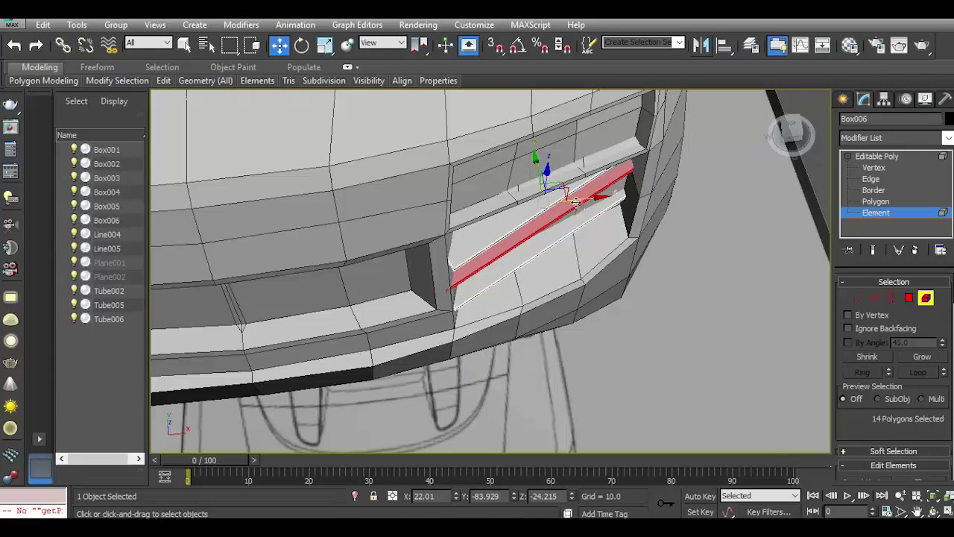
drag(576, 201, 541, 174)
drag(791, 133, 753, 142)
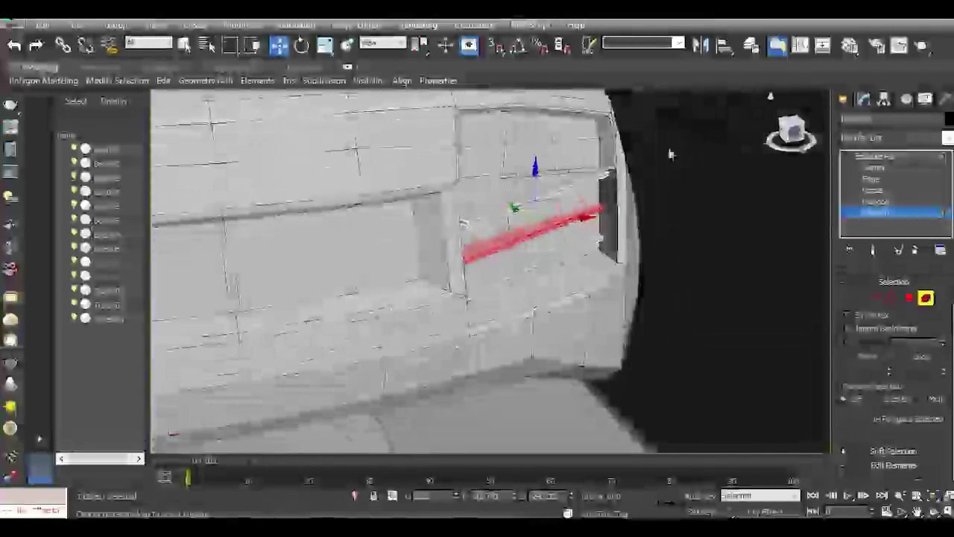
drag(470, 229, 471, 211)
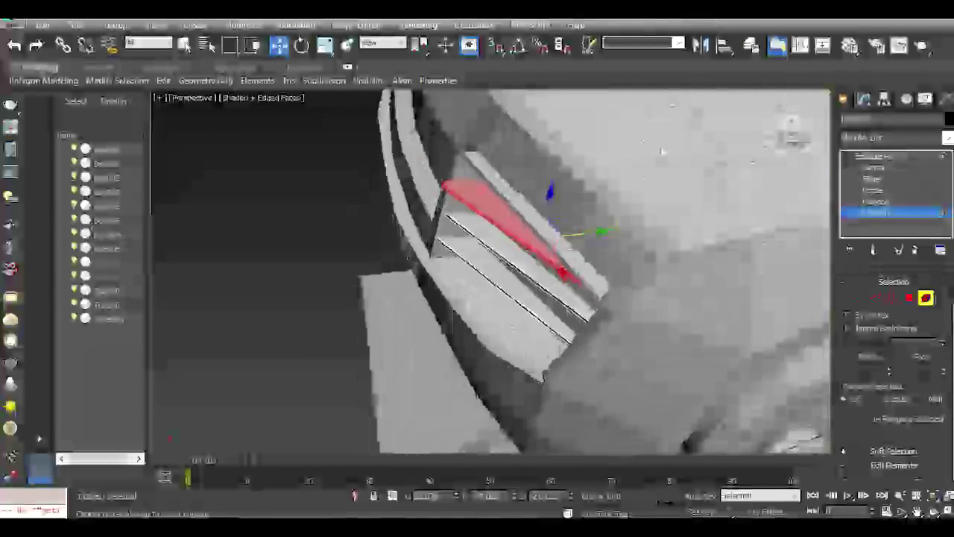
Tilt the slat about -4.3° on Z to line up with its neighbours.
key(e)
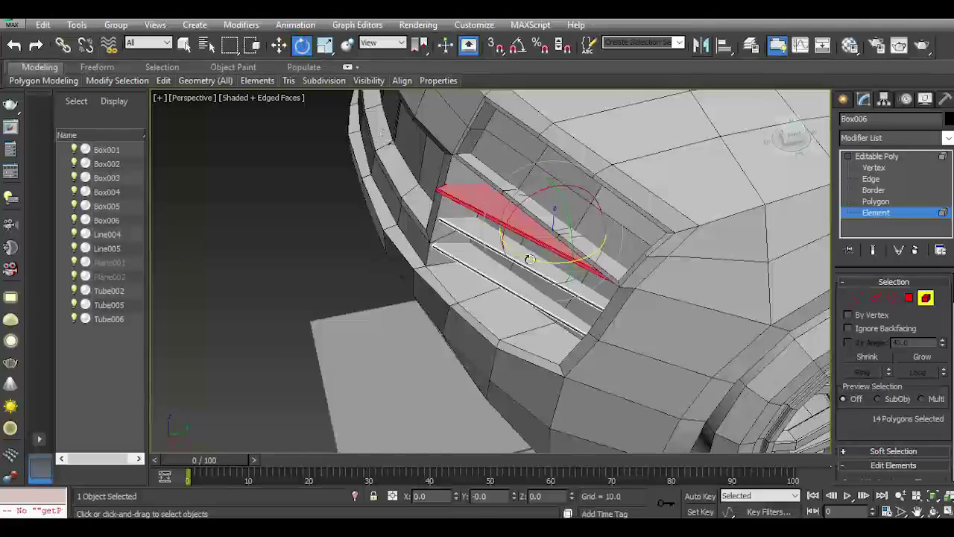
click(530, 258)
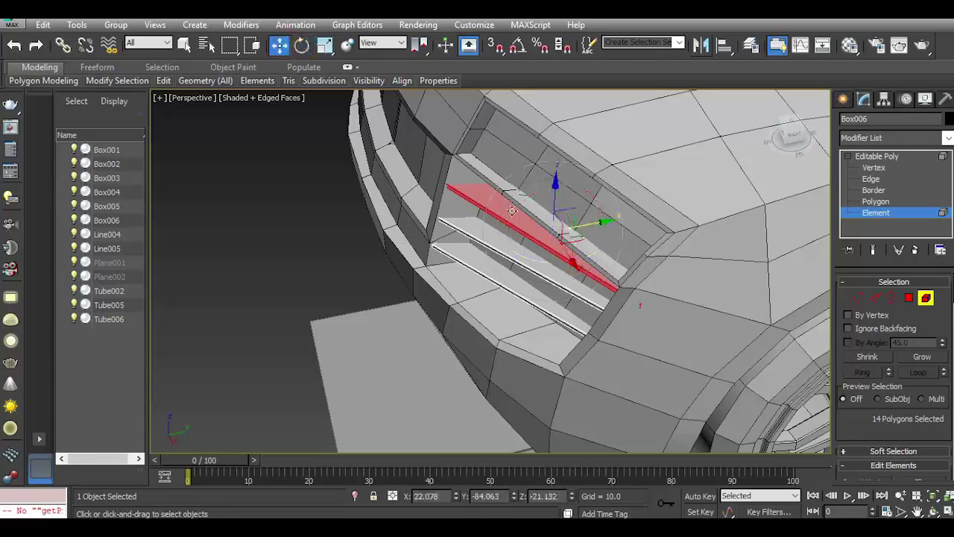
drag(589, 227, 589, 226)
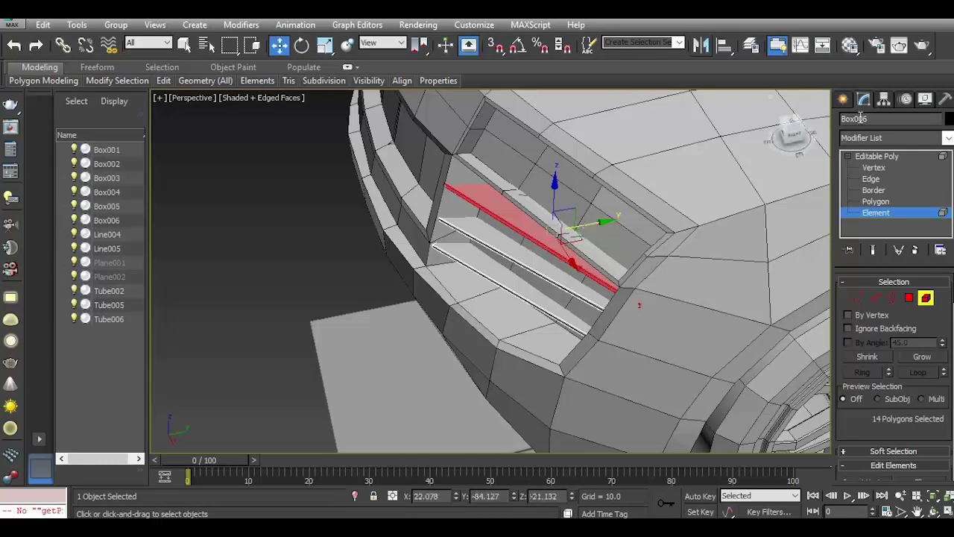
click(794, 144)
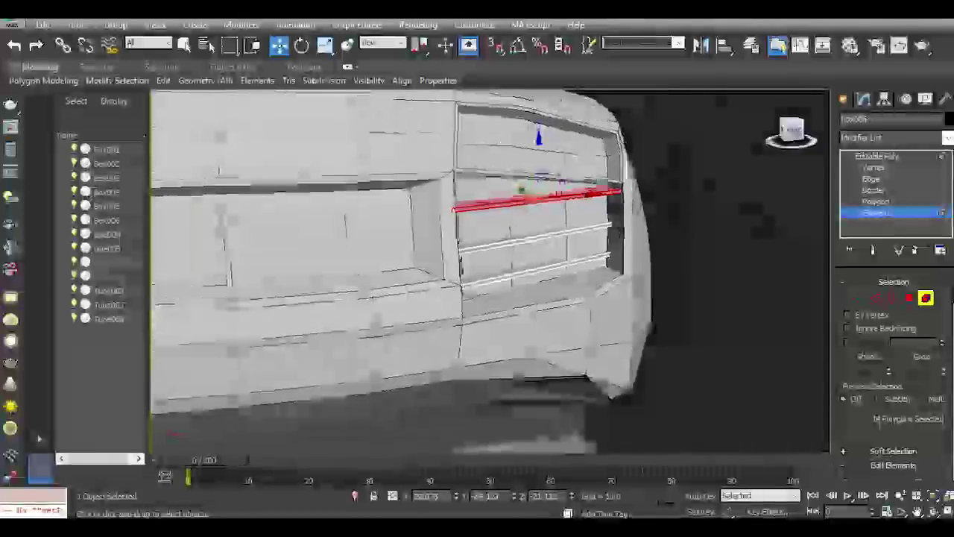
Exit Element mode, deselect everything, and view the car from a three-quarter angle.
click(855, 161)
click(691, 281)
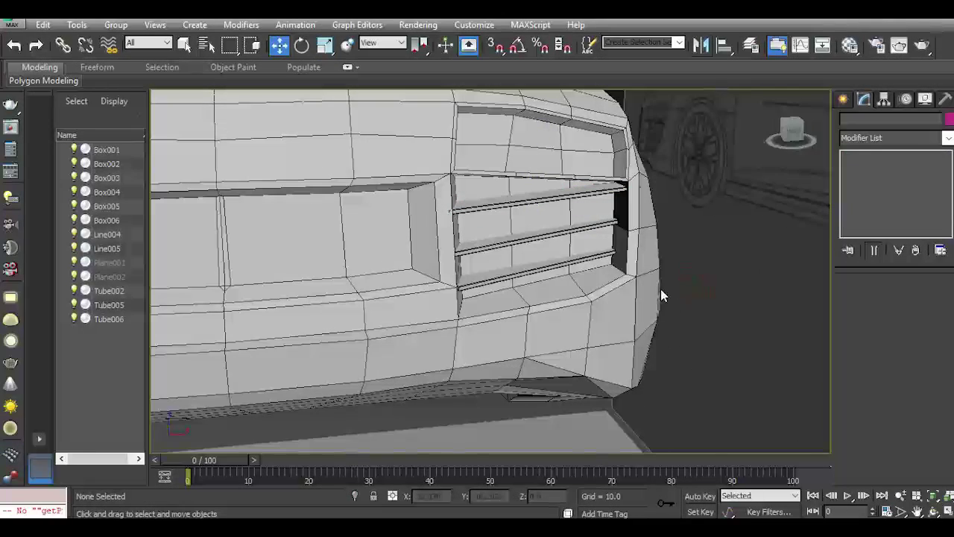
scroll(661, 295, down, 2)
scroll(660, 296, down, 5)
scroll(663, 271, down, 5)
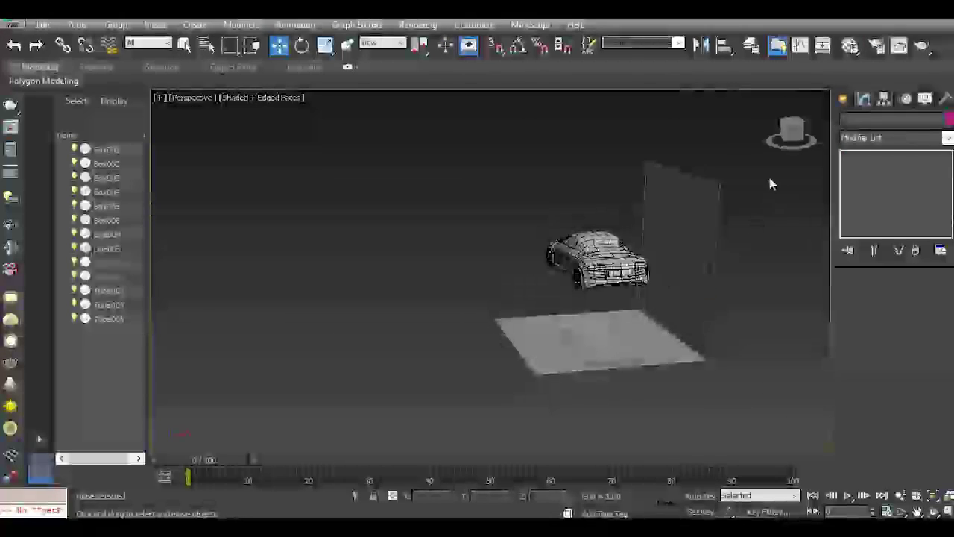
click(809, 134)
Set the Perspective viewport to Realistic with Edged Faces off, then orbit to the front grille.
scroll(596, 268, up, 5)
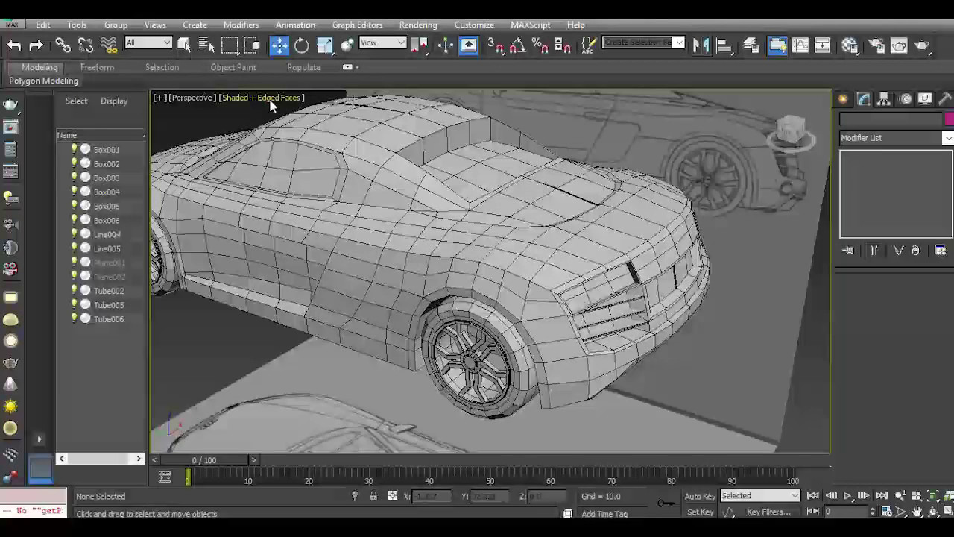
click(283, 98)
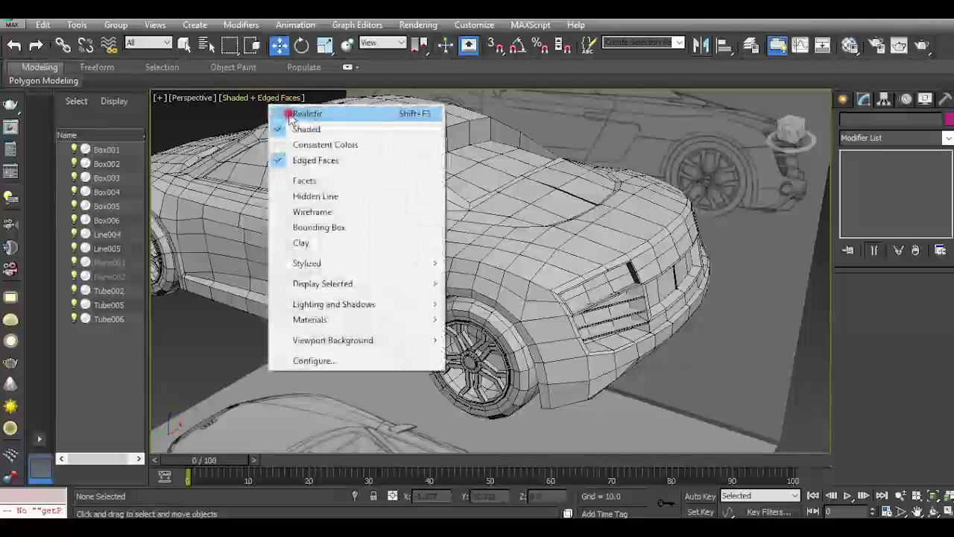
click(288, 110)
click(288, 101)
click(321, 158)
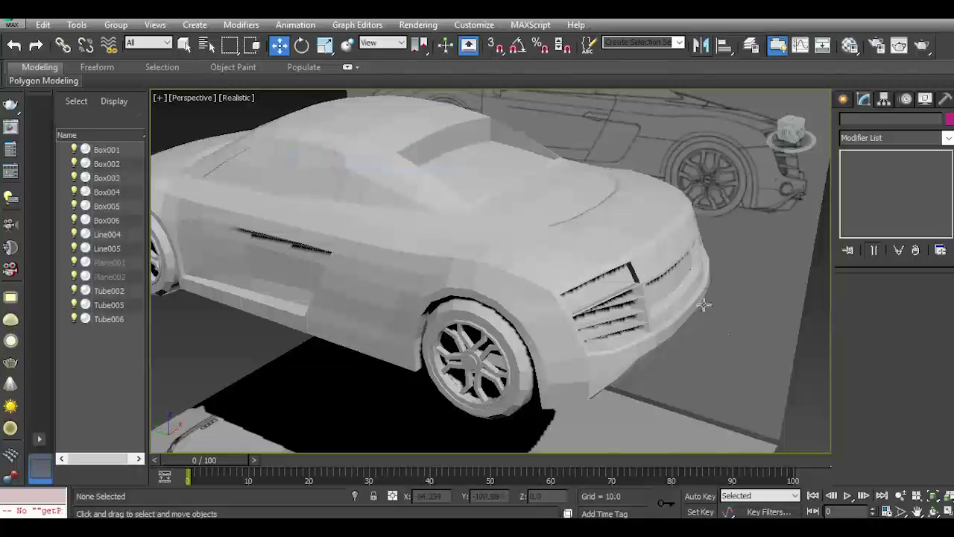
mouse_move(788, 134)
mouse_down()
mouse_move(768, 135)
mouse_move(788, 170)
mouse_up()
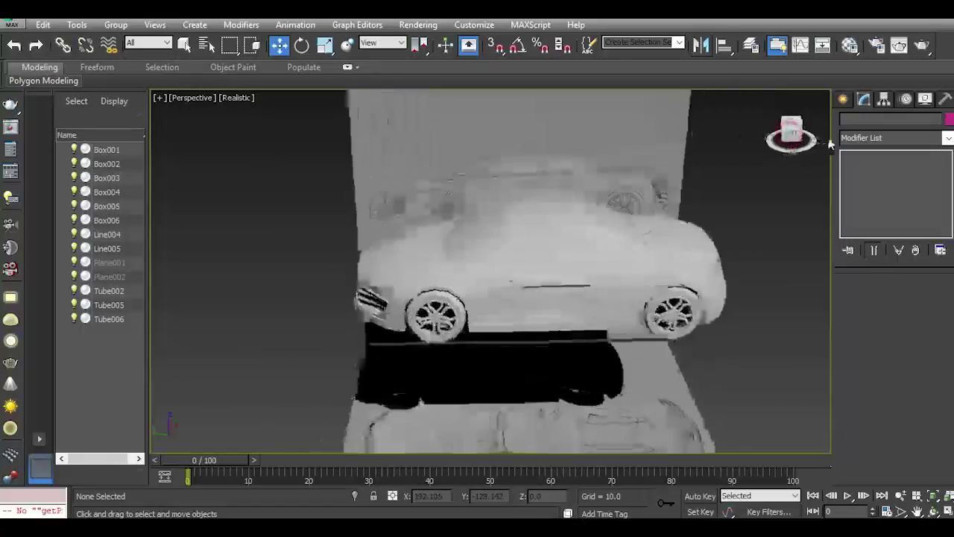
drag(788, 170, 179, 140)
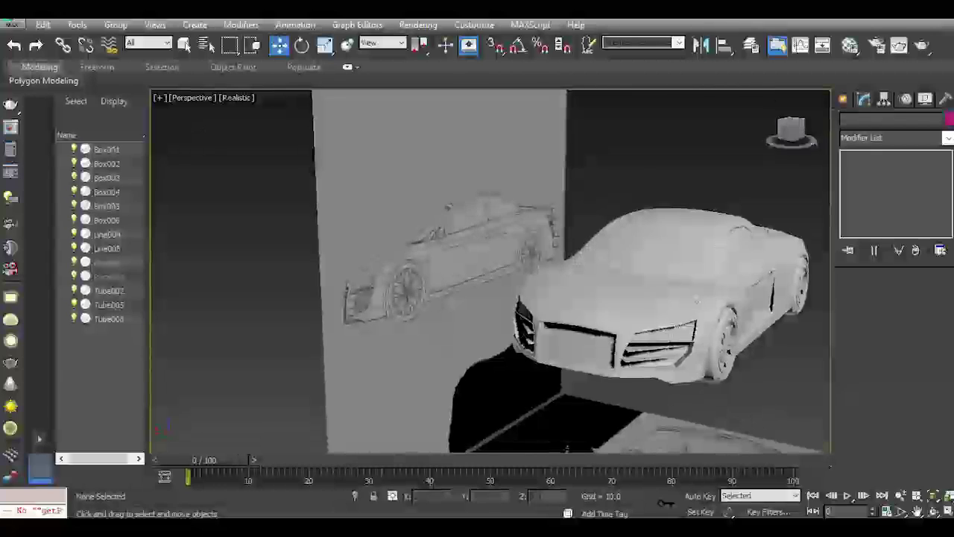
scroll(665, 360, up, 5)
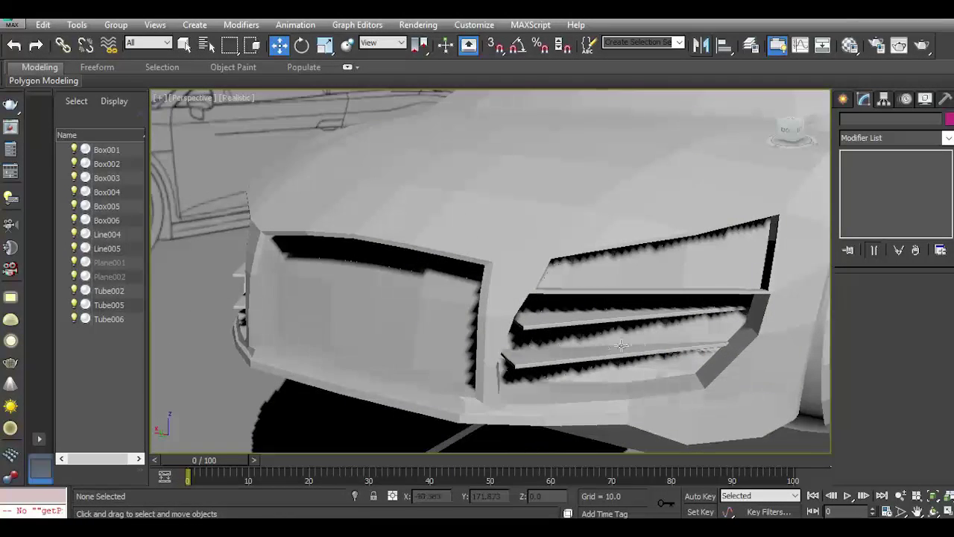
Select the lower grille slat Box002 and switch the viewport to Flat shading.
click(654, 345)
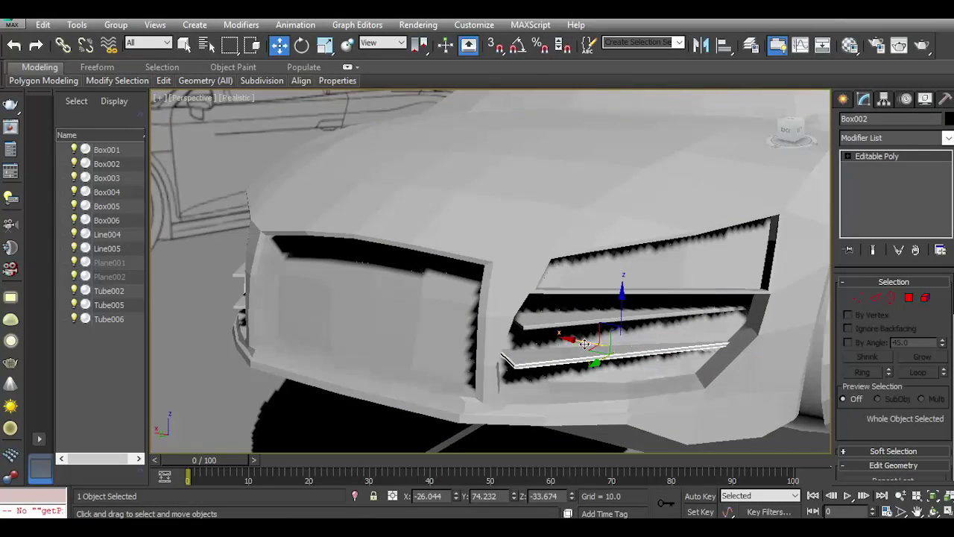
drag(778, 131, 342, 54)
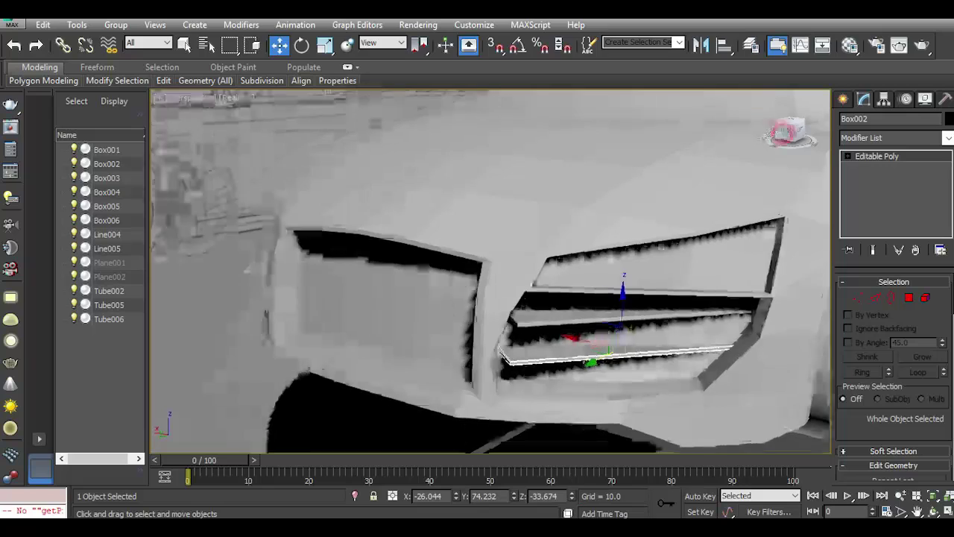
click(249, 100)
click(265, 127)
mouse_move(265, 128)
alt+middle_down()
mouse_move(473, 309)
mouse_move(306, 135)
alt+middle_up()
Tilt Box002 slightly, shift it along its Local length, then delete it.
click(301, 47)
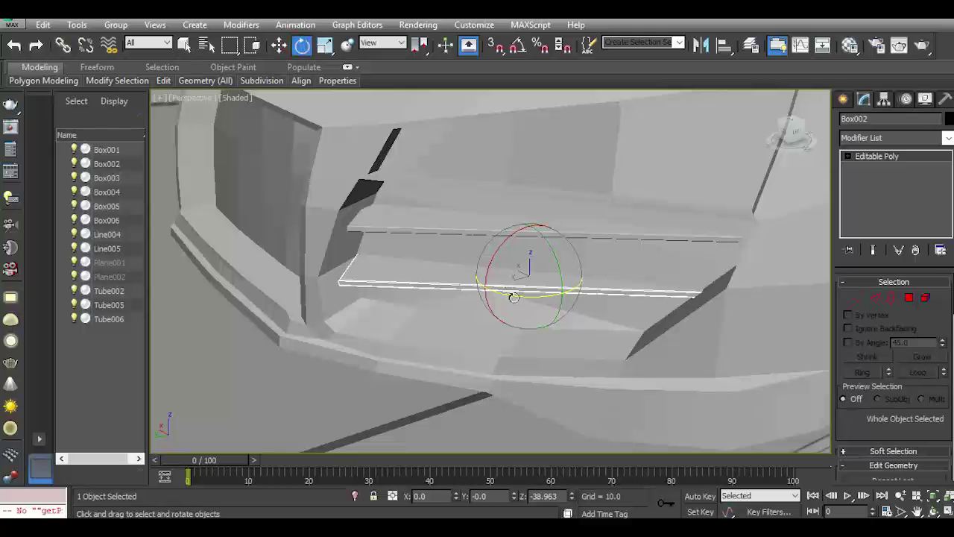
drag(513, 297, 506, 290)
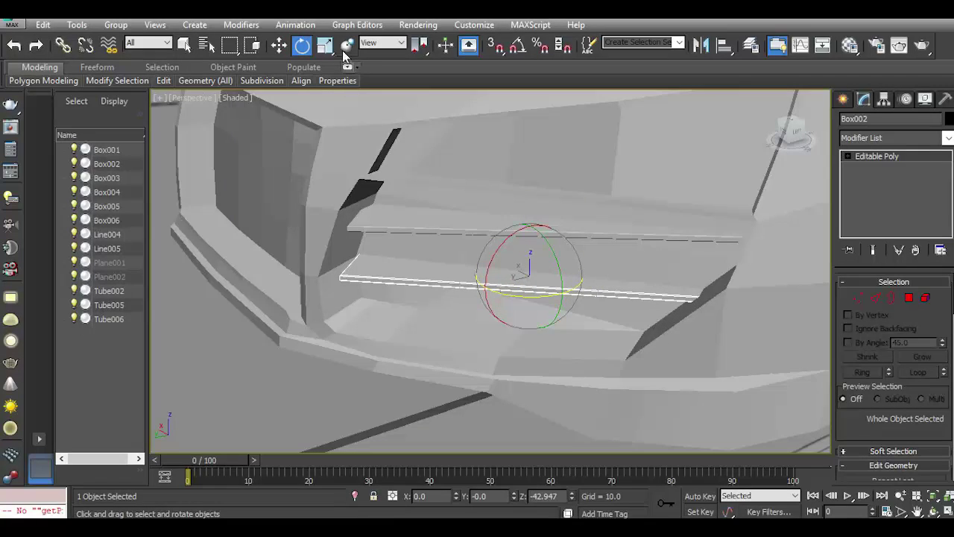
click(279, 46)
click(382, 42)
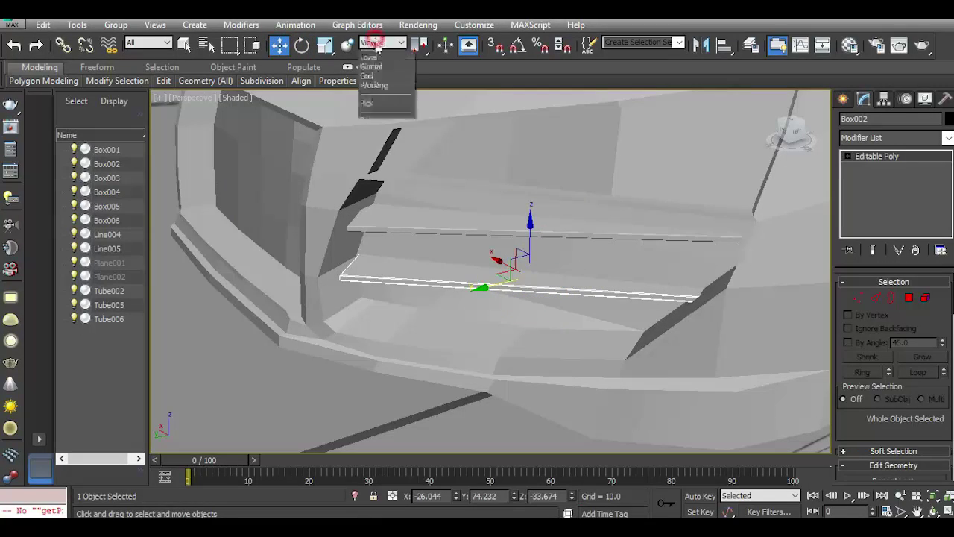
click(379, 94)
drag(491, 275, 475, 274)
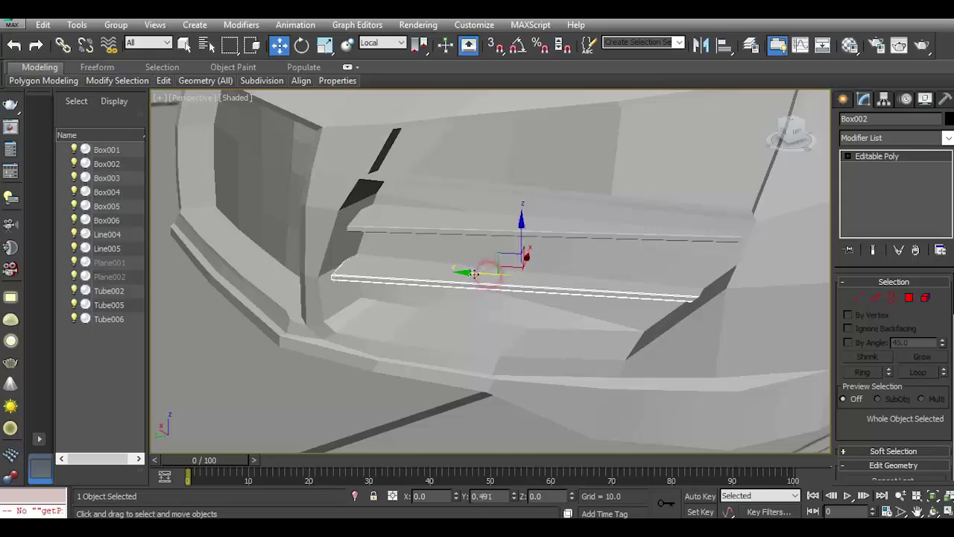
click(325, 46)
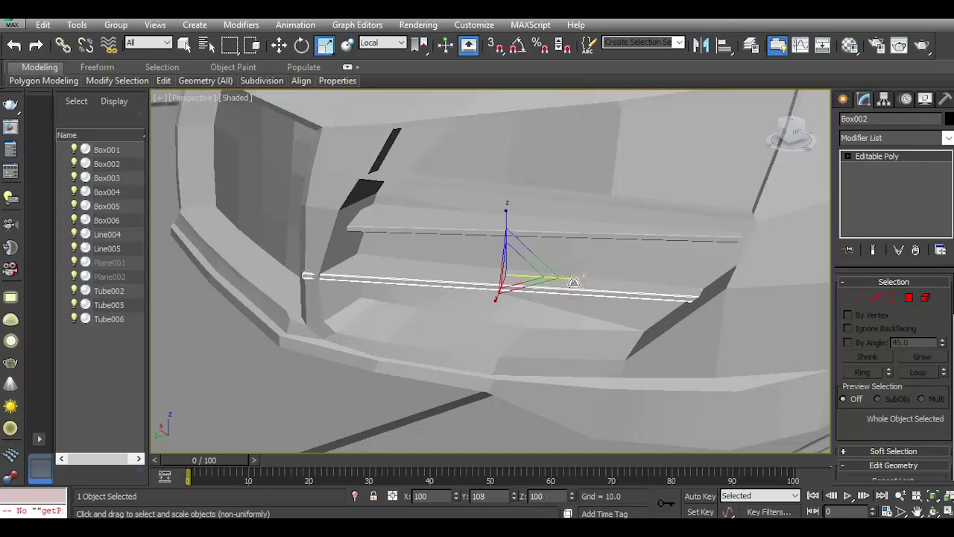
key(w)
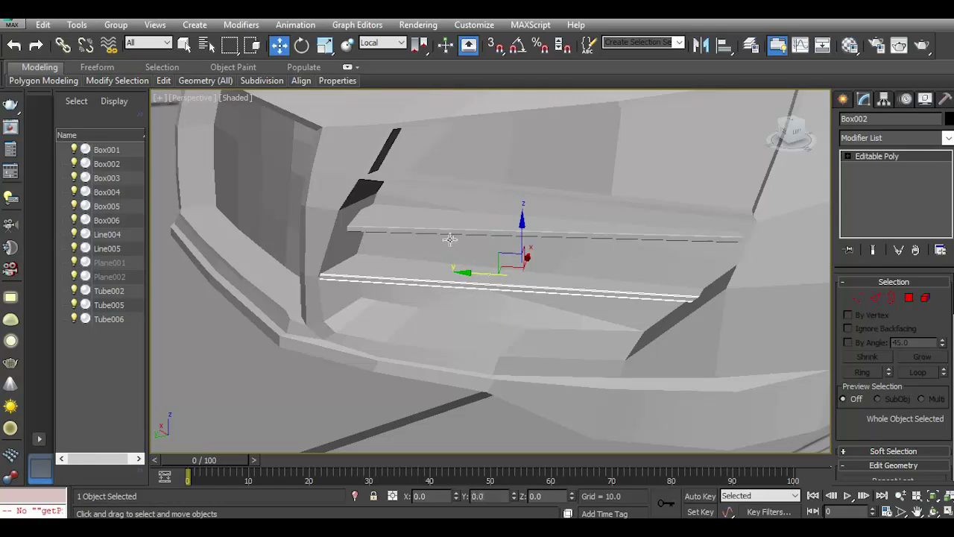
key(Delete)
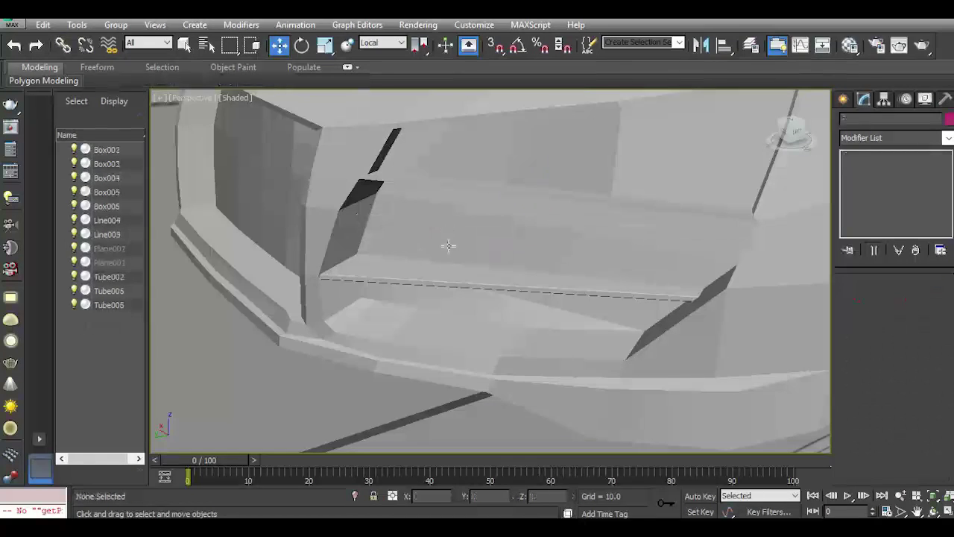
Copy the lower slat upward as Box007 and move it into place.
click(445, 285)
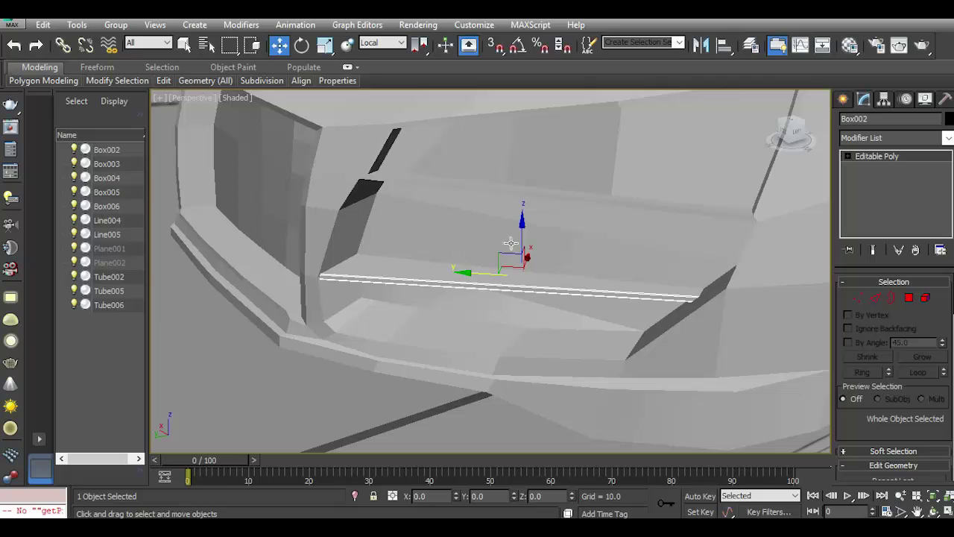
shift+drag(520, 245, 529, 250)
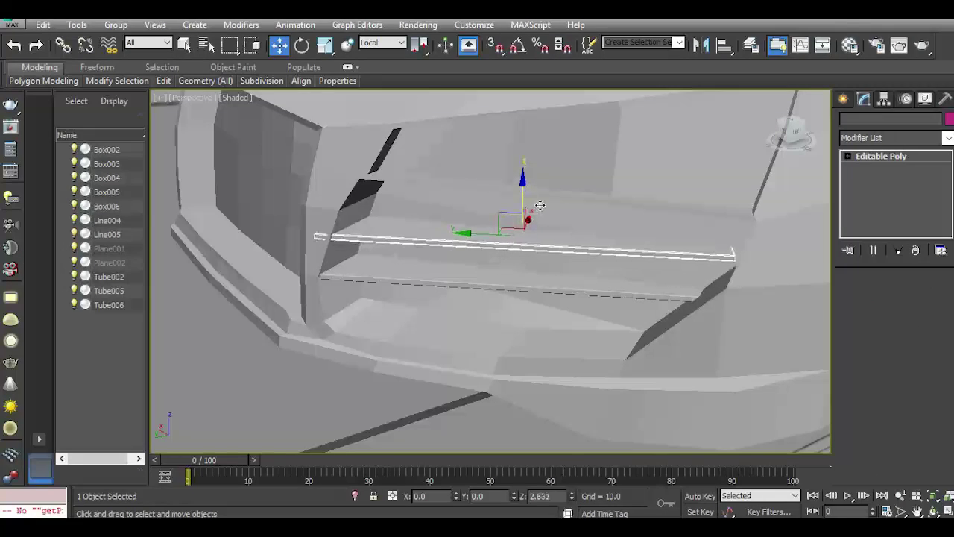
click(480, 325)
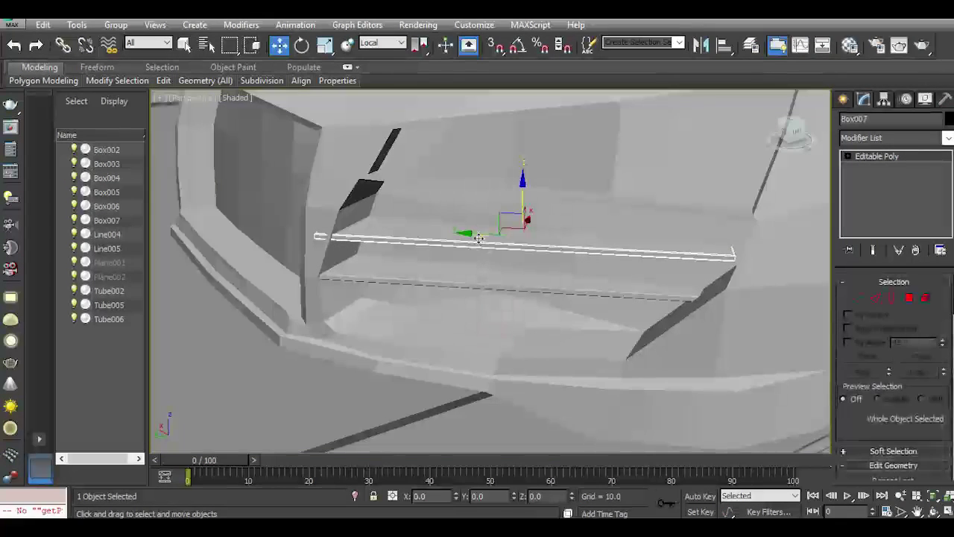
drag(478, 233, 494, 231)
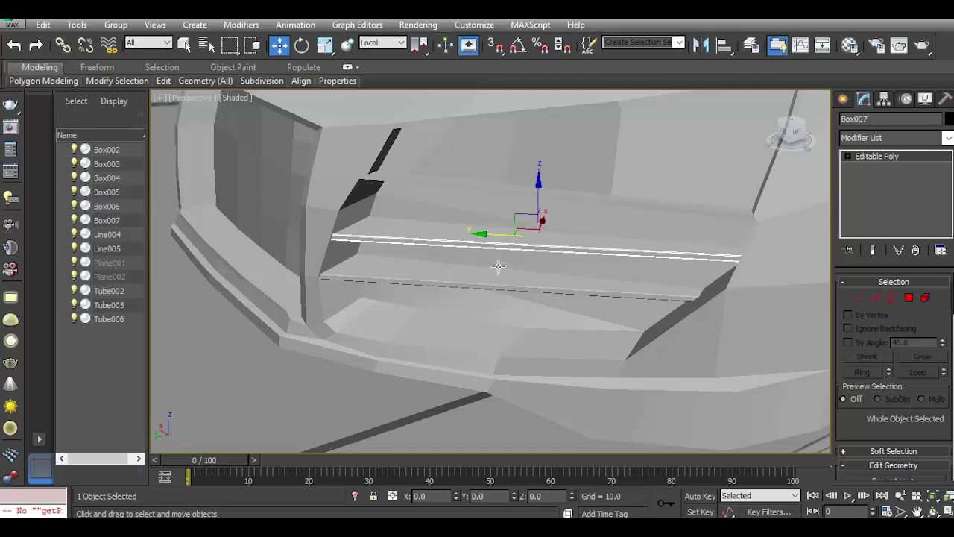
scroll(498, 266, down, 4)
alt+middle_drag(499, 266, 626, 257)
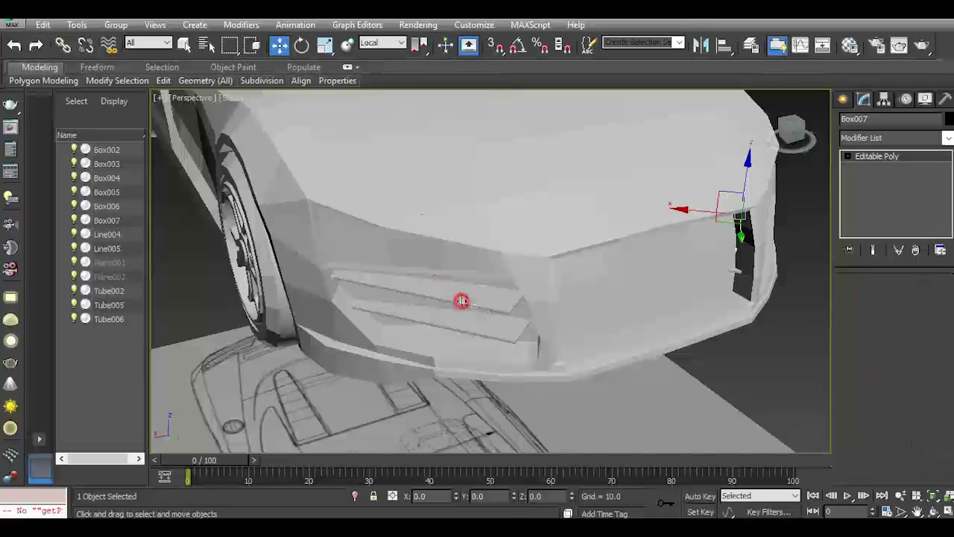
click(470, 316)
Try moving Box002 up and to the right, then undo the move.
mouse_move(732, 187)
alt+middle_down()
mouse_move(624, 212)
mouse_move(784, 341)
alt+middle_up()
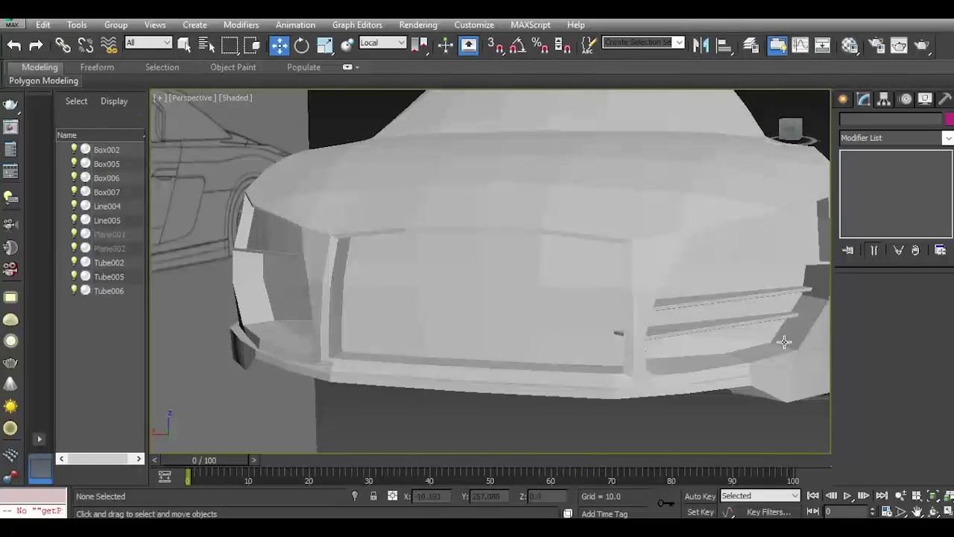
click(660, 337)
drag(801, 142, 815, 146)
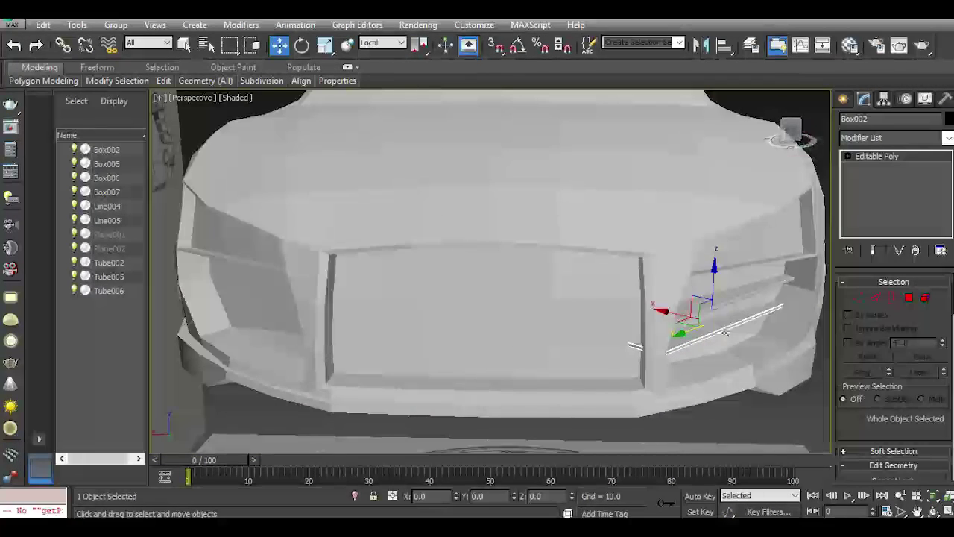
drag(697, 332, 698, 327)
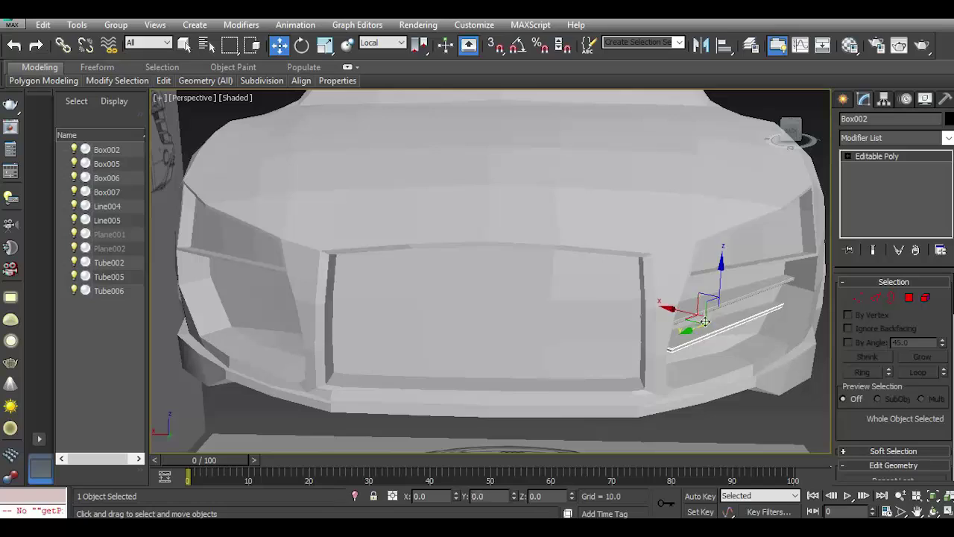
mouse_move(793, 137)
mouse_down()
mouse_move(755, 136)
mouse_move(768, 139)
mouse_up()
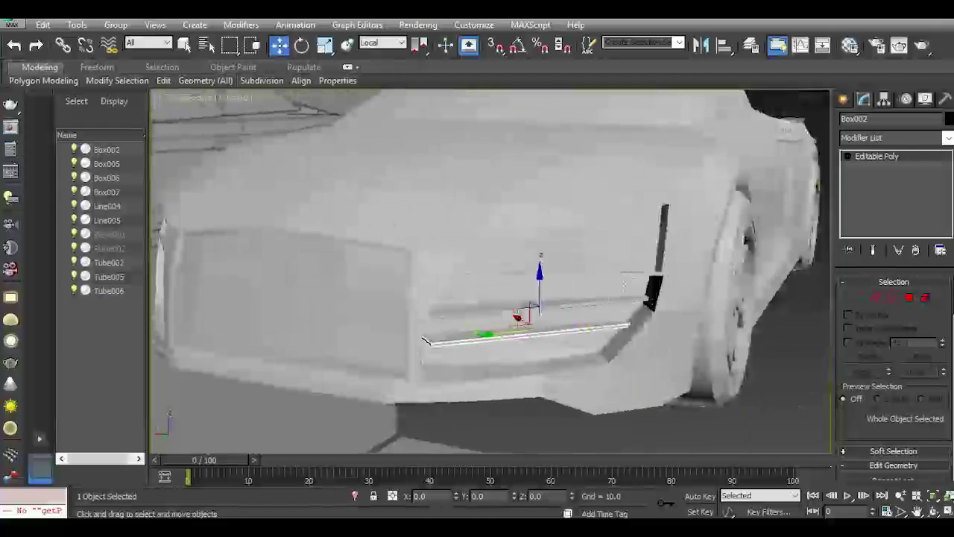
click(10, 49)
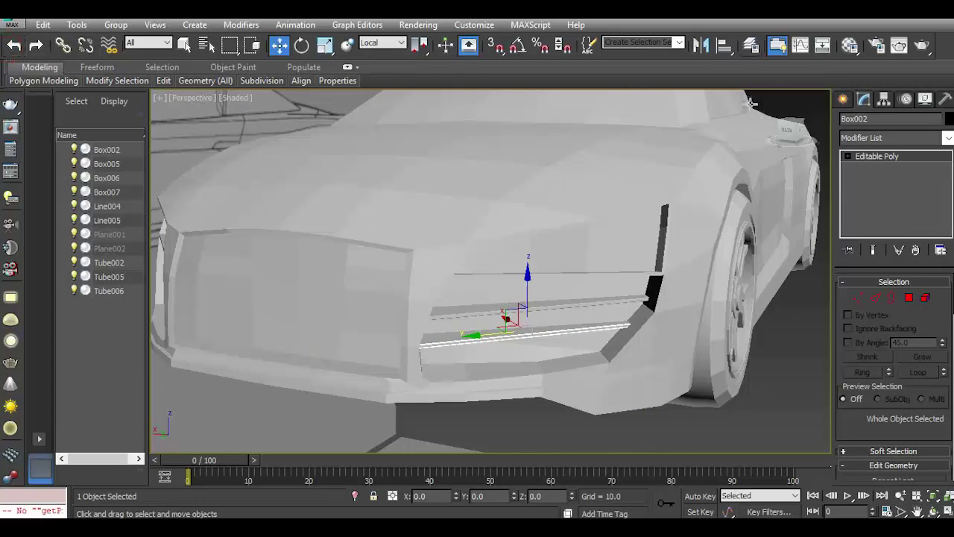
Inspect the bumper's right intake from several angles while cycling Rotate, Scale and Move.
drag(792, 134, 792, 141)
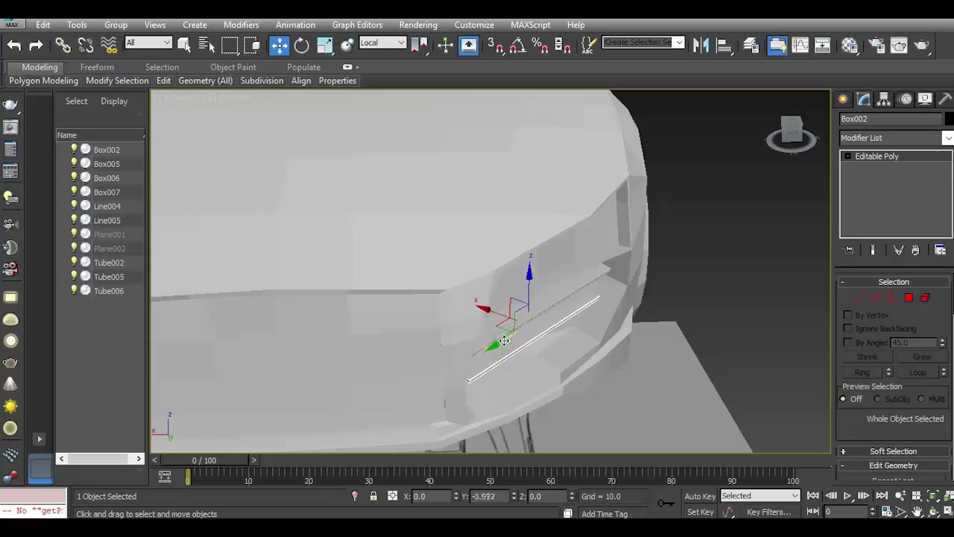
click(302, 45)
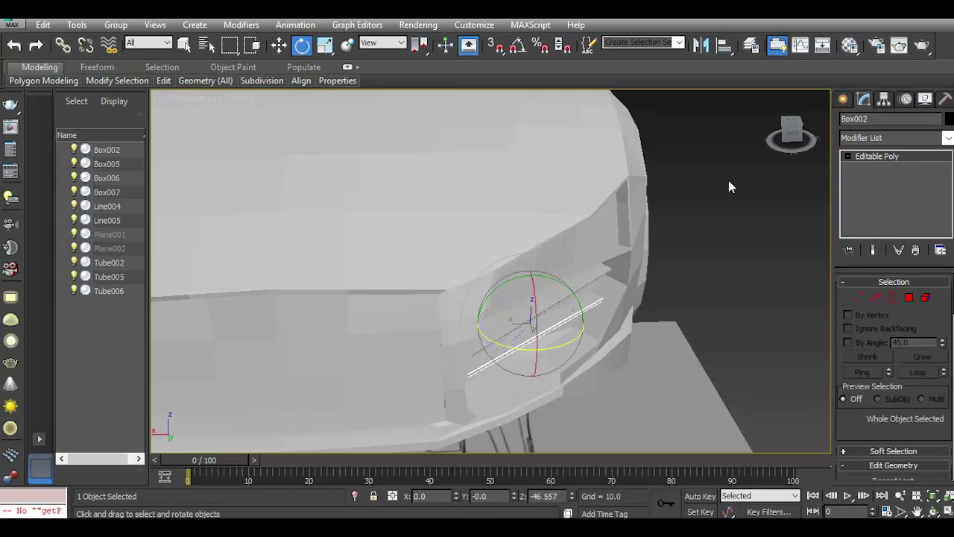
drag(791, 132, 739, 133)
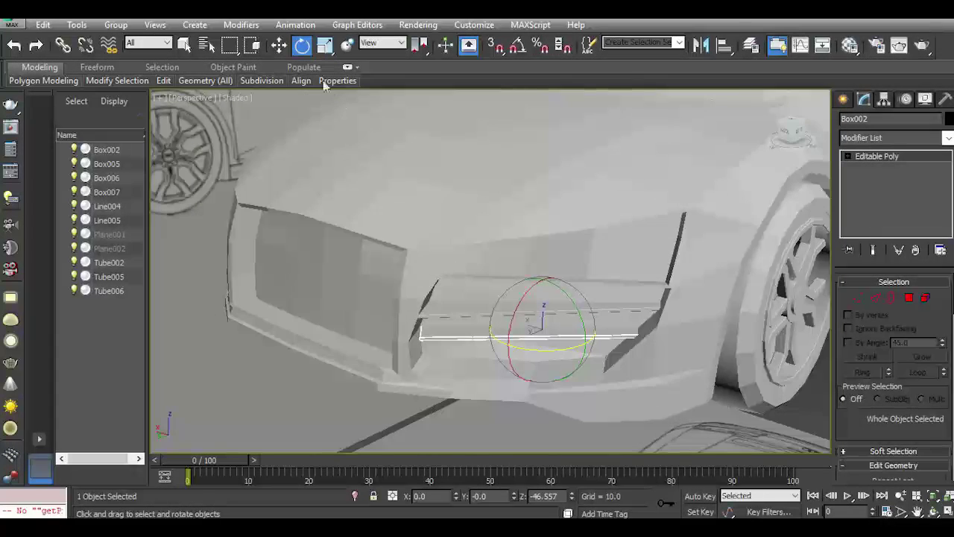
click(323, 49)
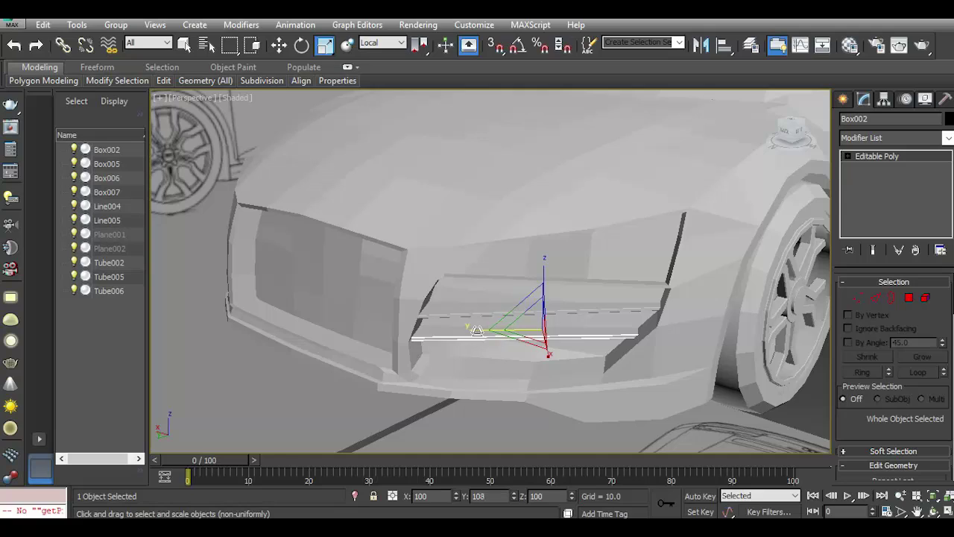
mouse_move(804, 132)
mouse_down()
mouse_move(189, 134)
mouse_move(570, 122)
mouse_up()
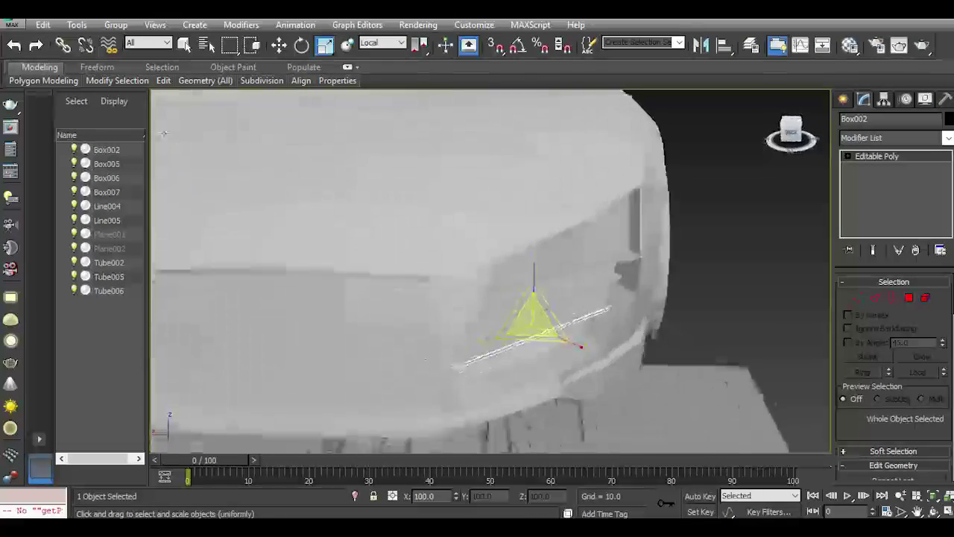
click(279, 46)
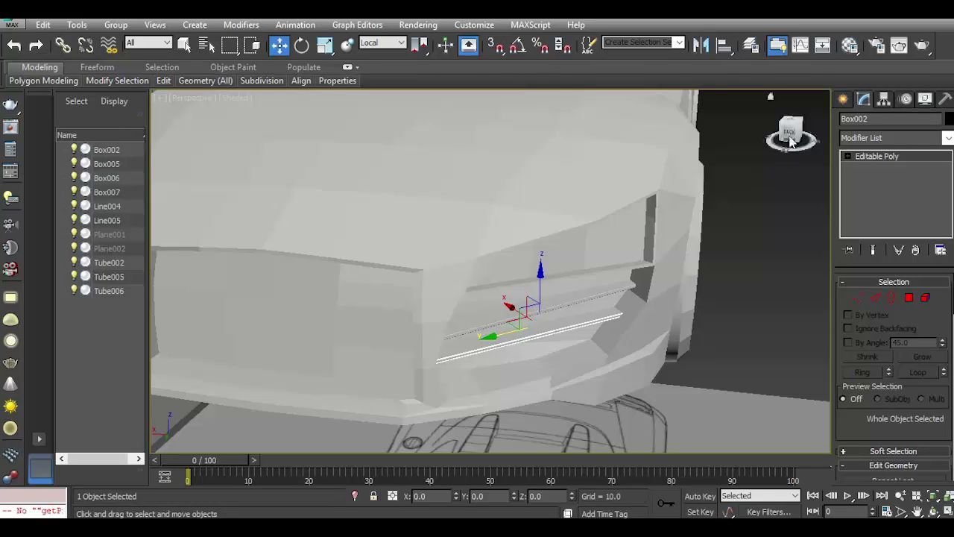
drag(791, 134, 656, 287)
In View coordinates, clone both right-hand slats as one copy toward the left and mirror them.
middle_drag(656, 287, 727, 278)
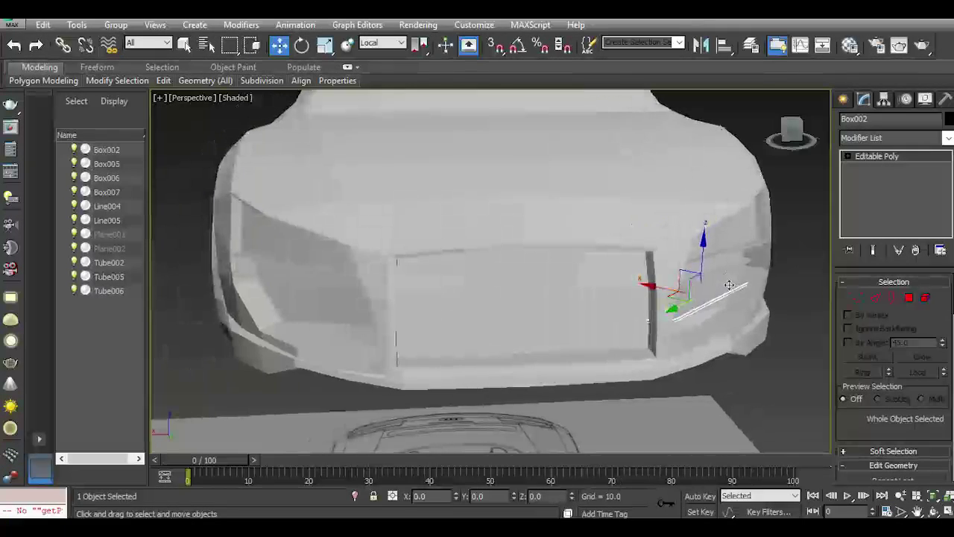
ctrl+click(721, 275)
click(382, 42)
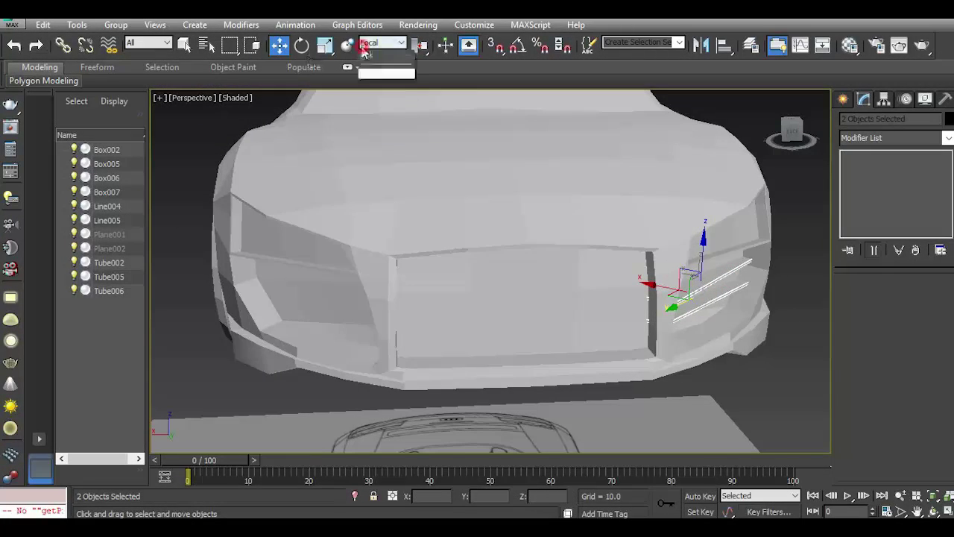
click(379, 56)
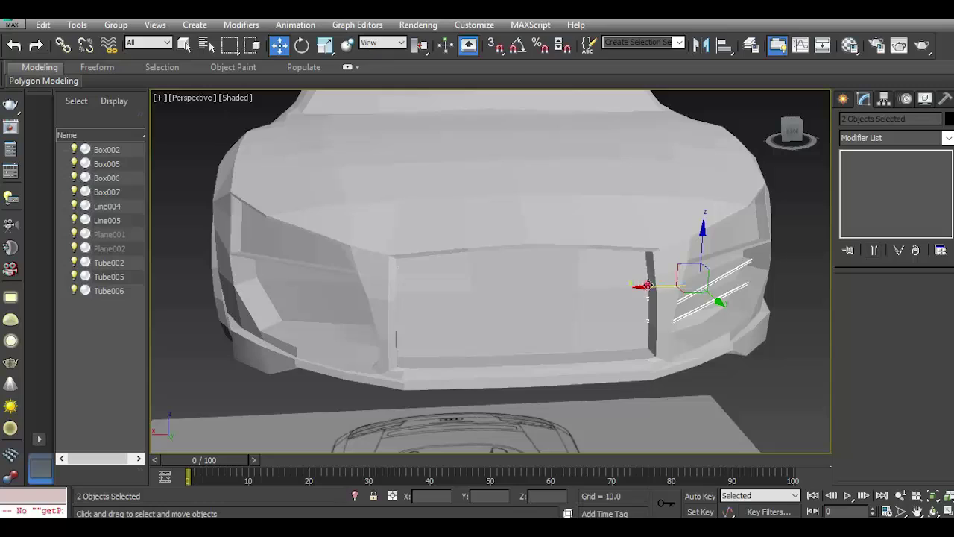
shift+drag(647, 286, 313, 298)
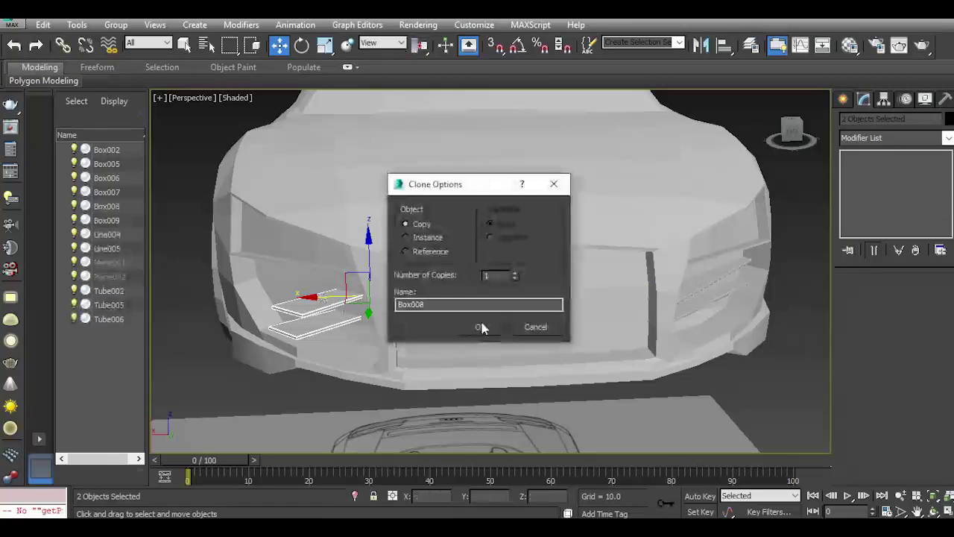
click(481, 327)
click(701, 46)
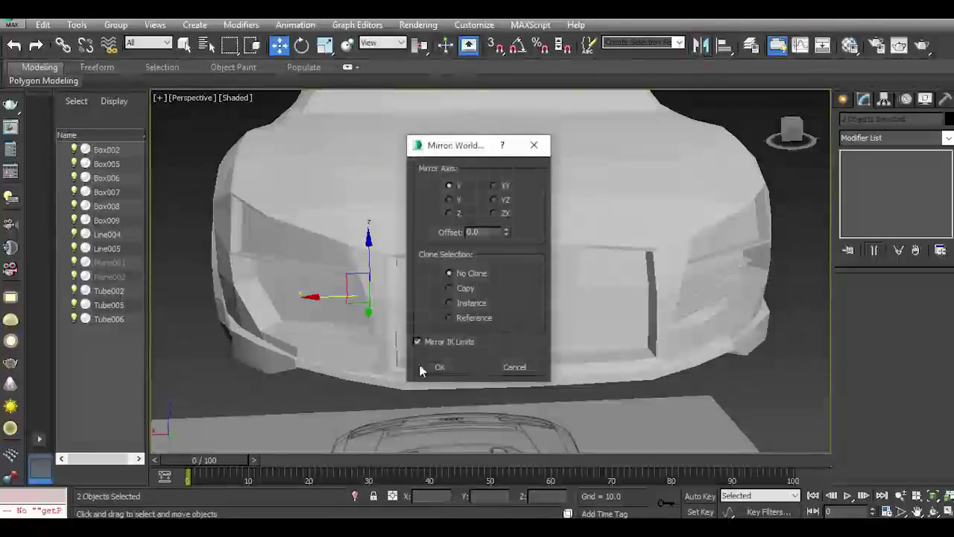
click(450, 368)
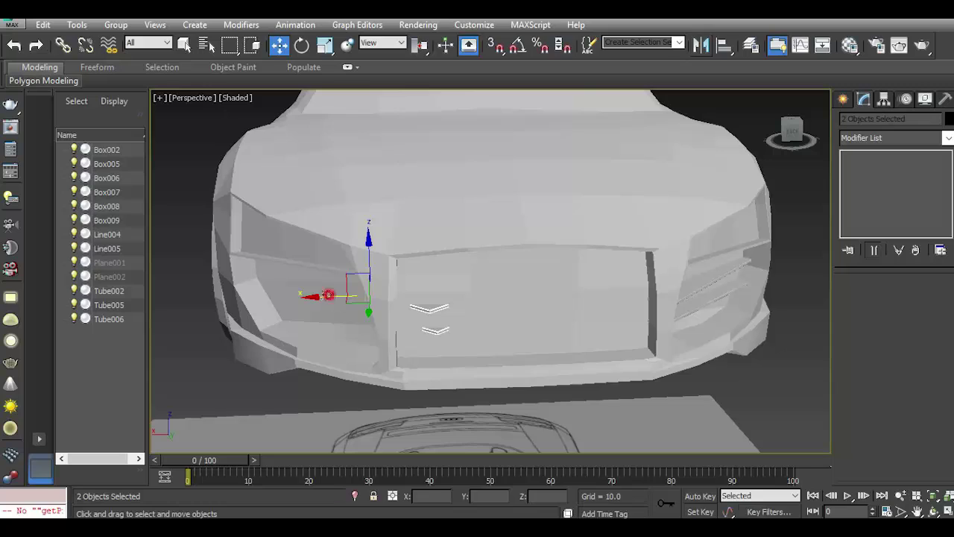
drag(328, 295, 273, 295)
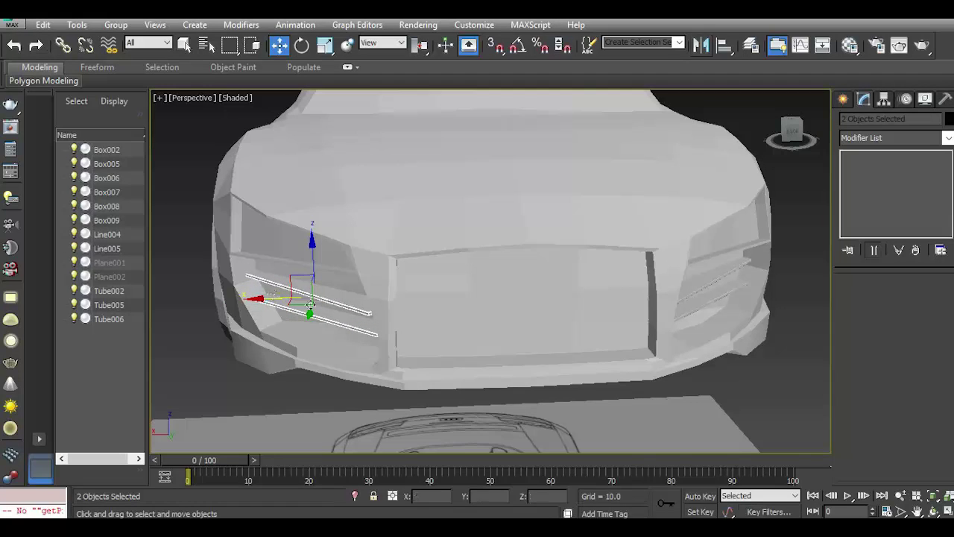
Switch to Local coordinates and slide the mirrored slats into place inside the left intake.
drag(796, 137, 328, 104)
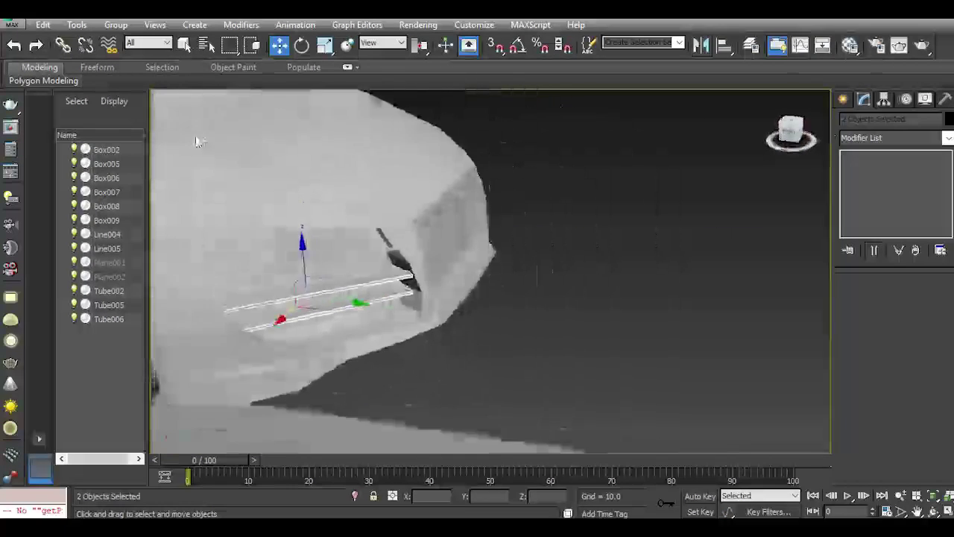
click(382, 42)
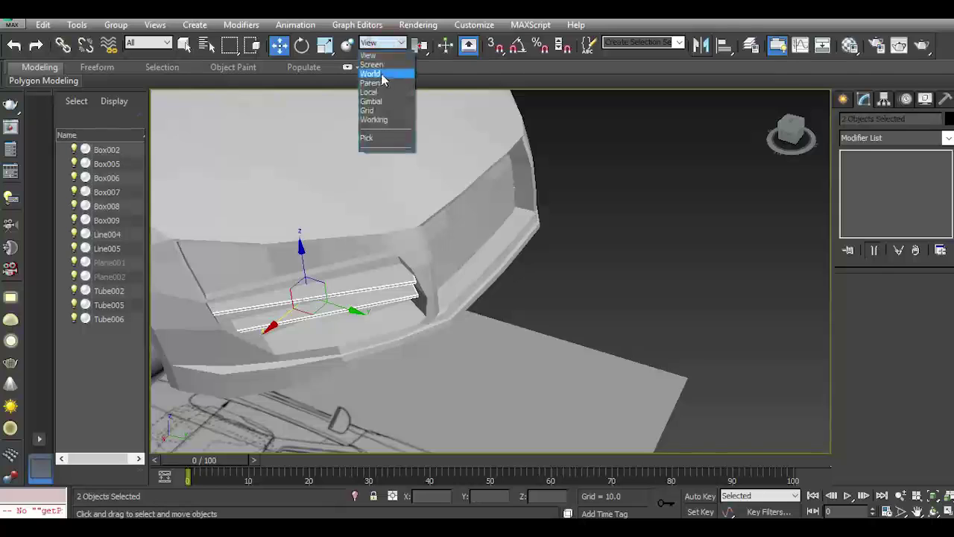
click(381, 92)
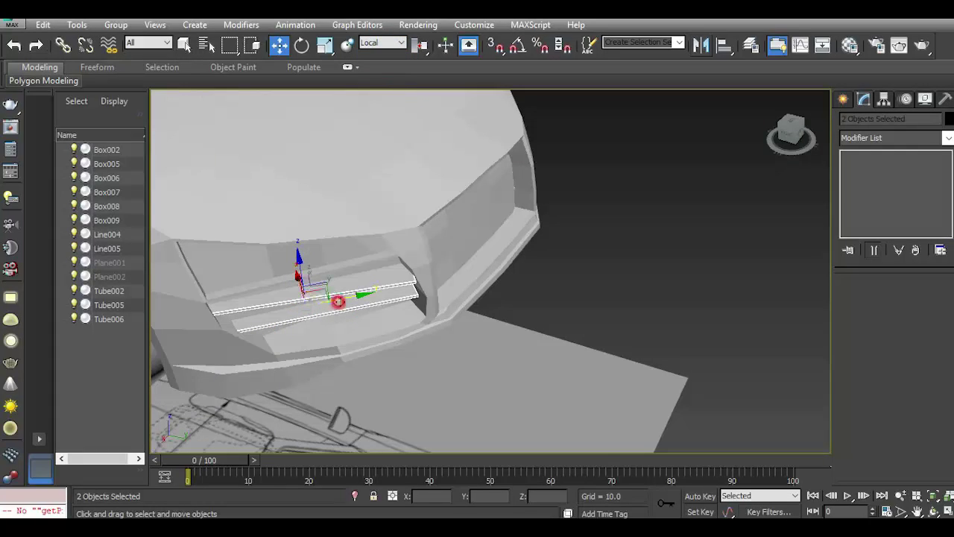
drag(338, 301, 344, 299)
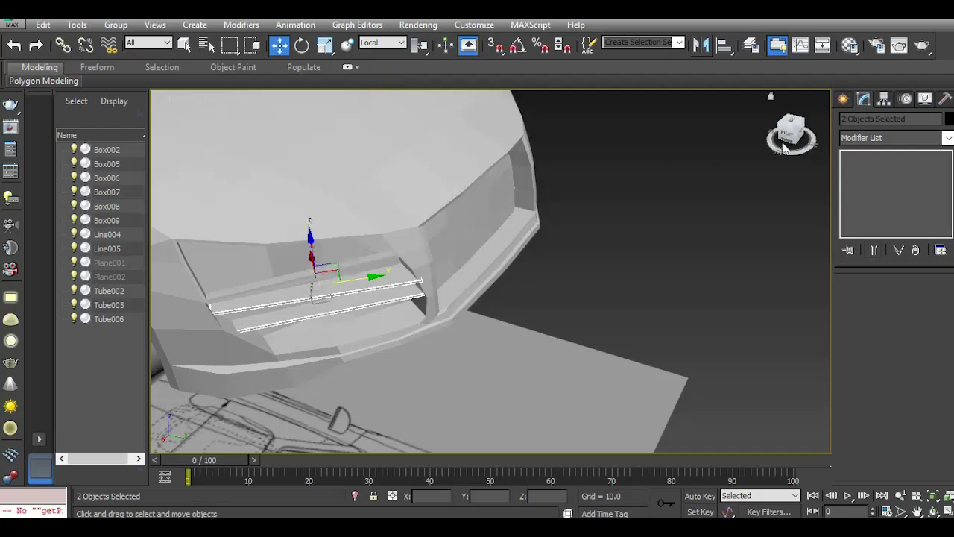
alt+middle_drag(350, 262, 262, 287)
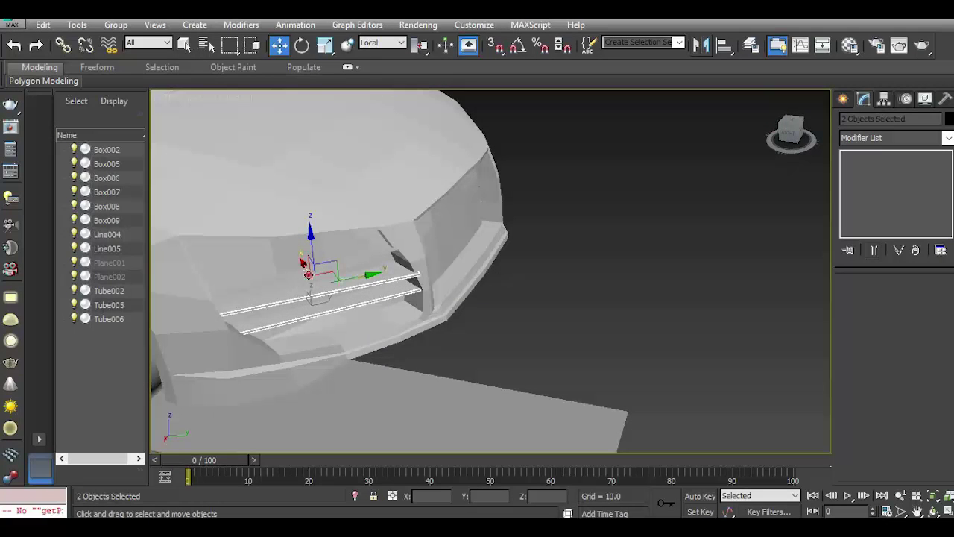
drag(308, 275, 305, 271)
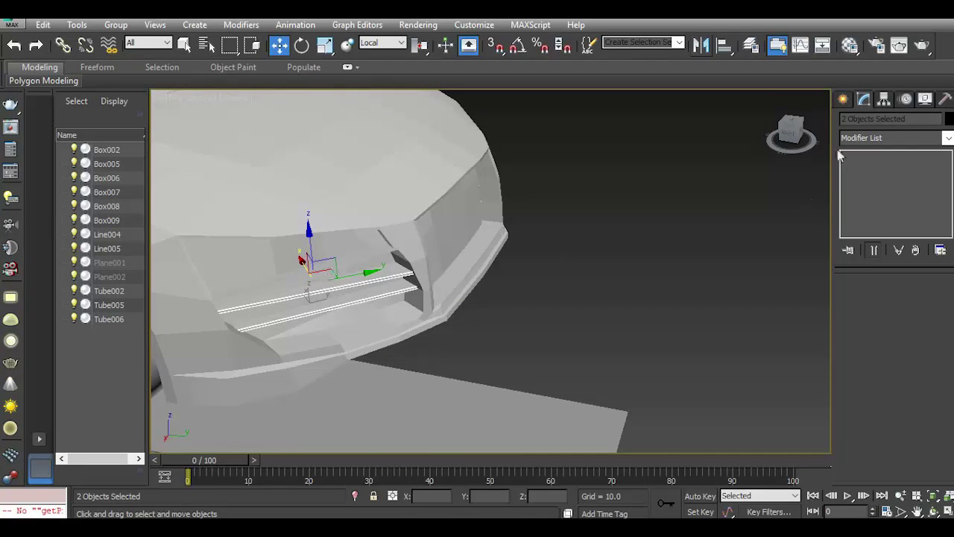
click(788, 132)
scroll(691, 128, up, 3)
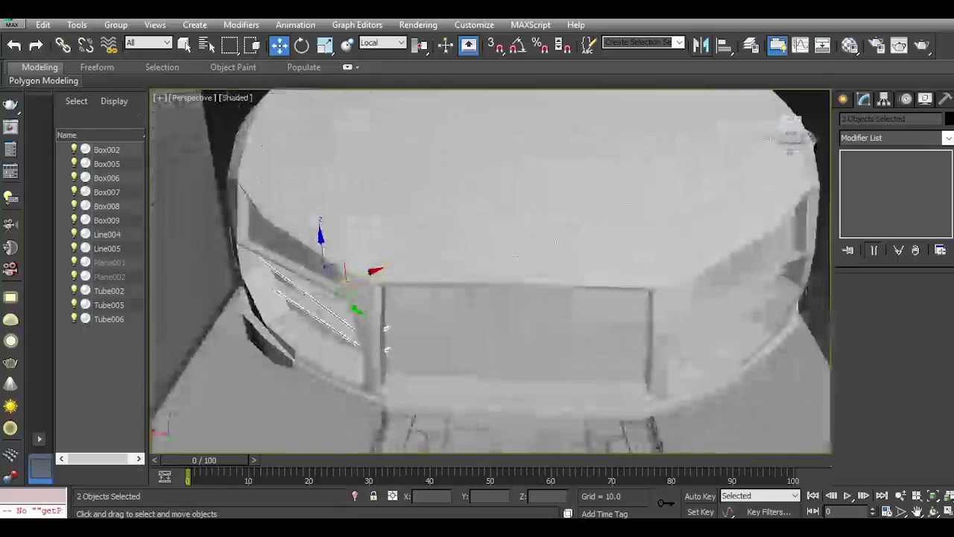
drag(347, 308, 341, 305)
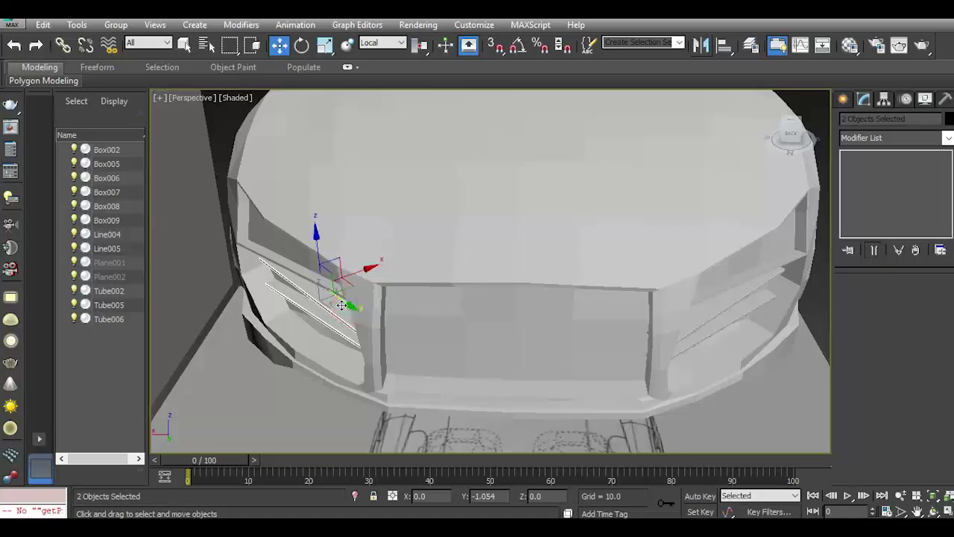
Clear the selection, orbit out from the car, and change the viewport to the Left view.
scroll(285, 317, down, 5)
click(649, 292)
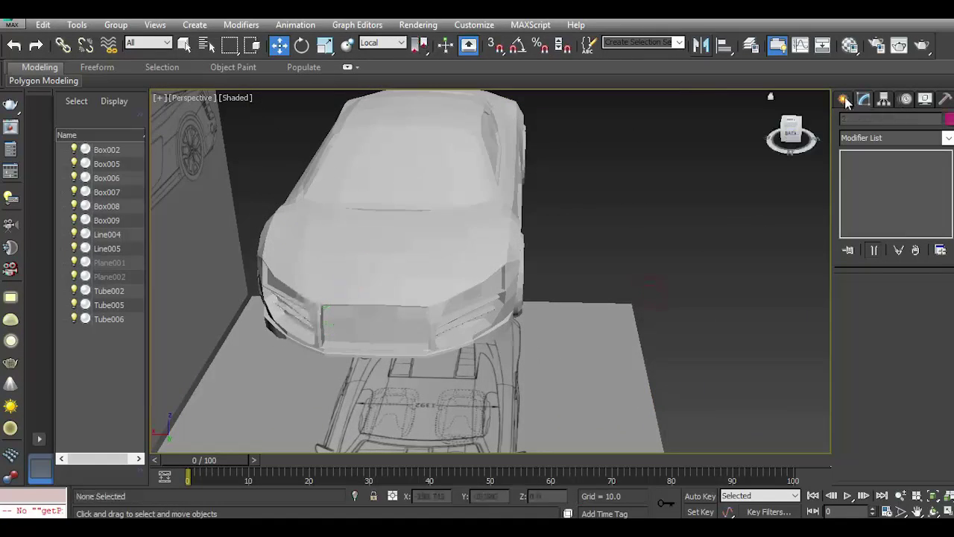
drag(797, 138, 751, 120)
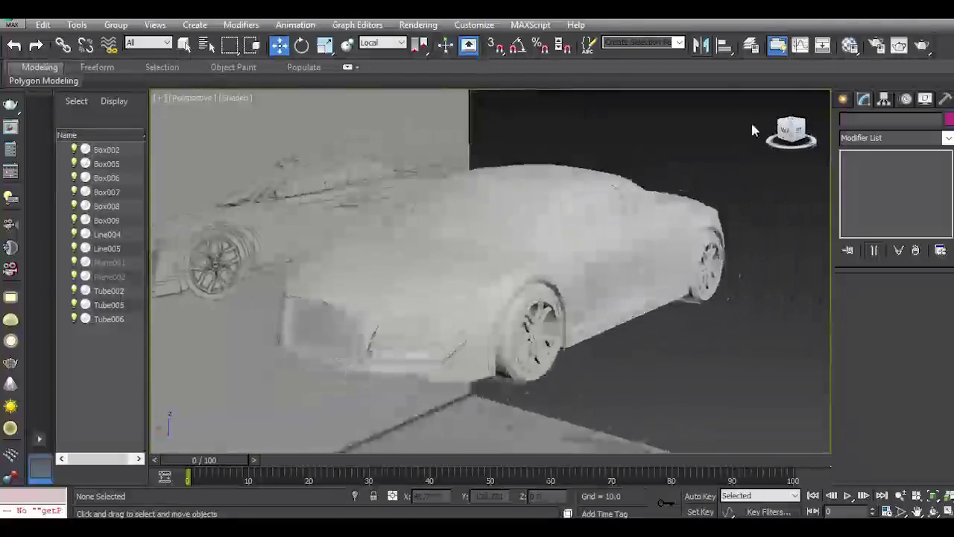
click(237, 105)
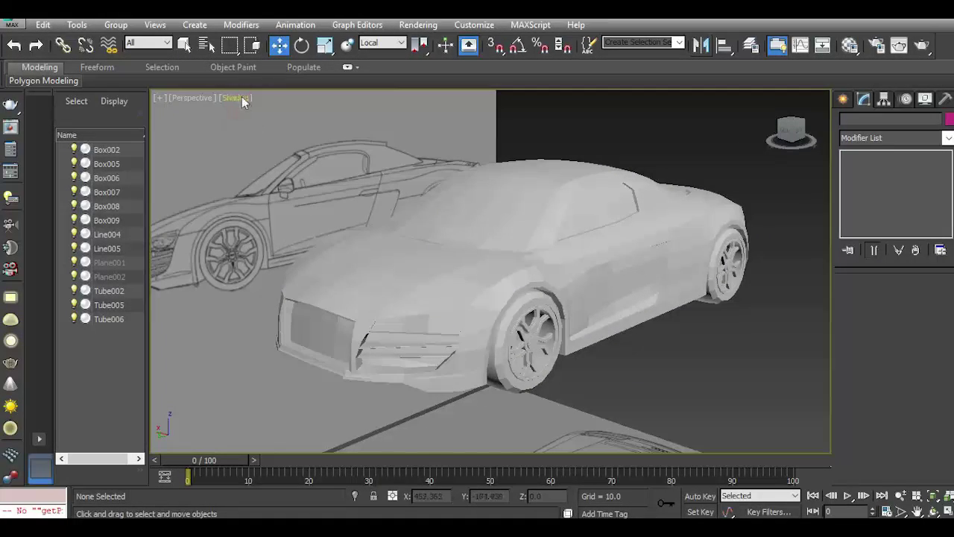
click(241, 101)
click(269, 112)
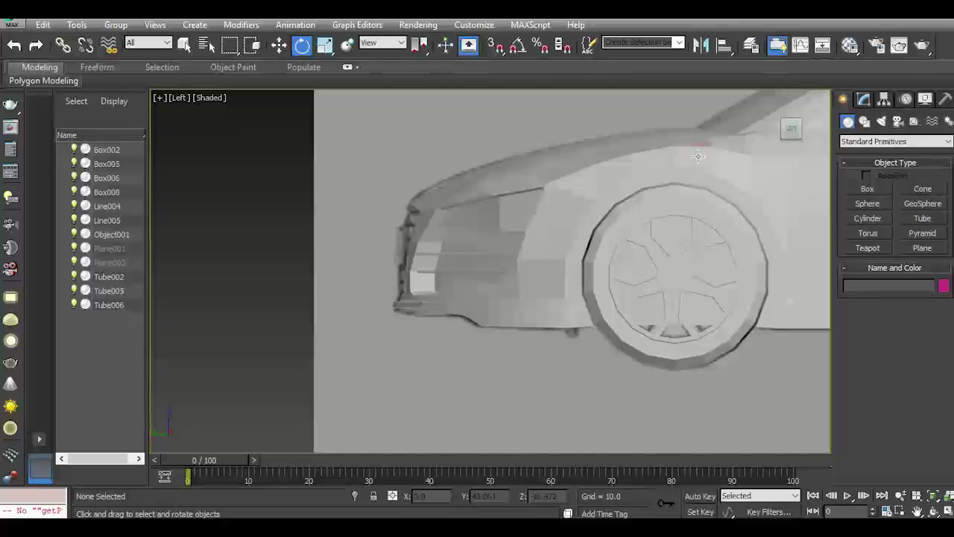
Create a thin cylinder and rotate it 90° upright with Angle Snap enabled.
click(868, 218)
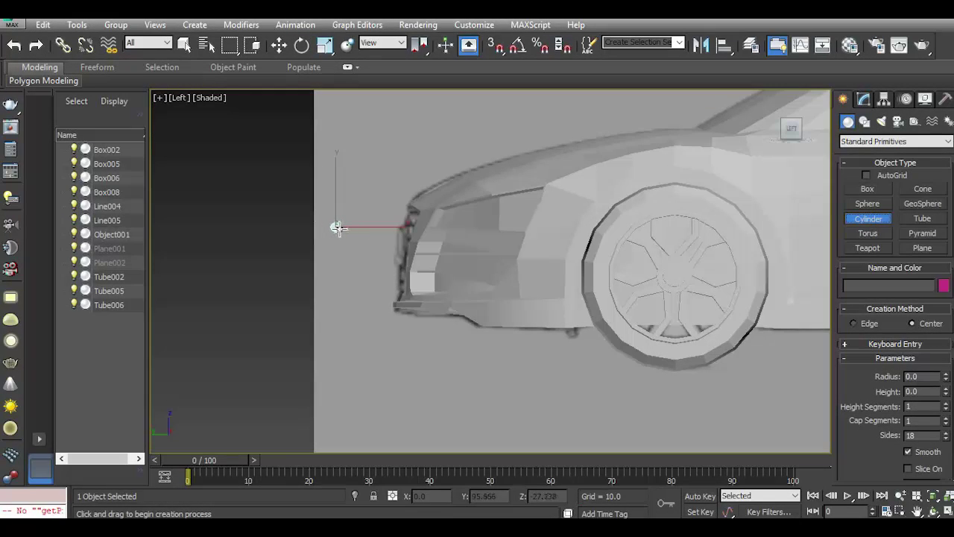
drag(338, 228, 336, 226)
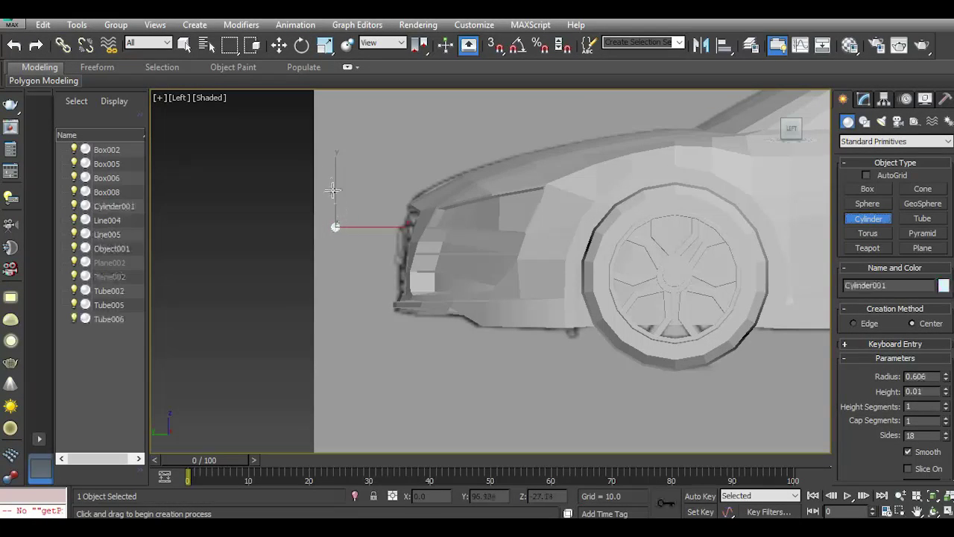
click(309, 49)
click(518, 45)
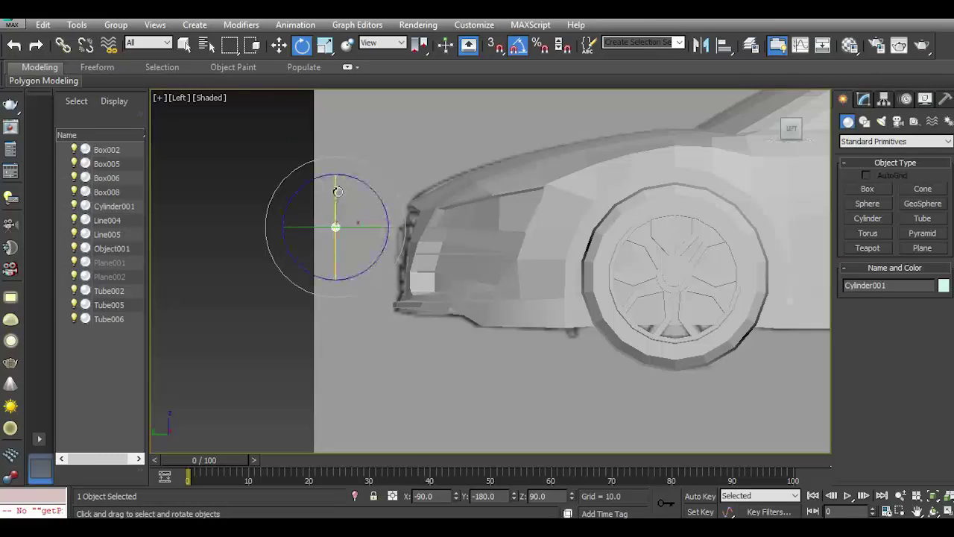
drag(338, 192, 338, 196)
click(280, 45)
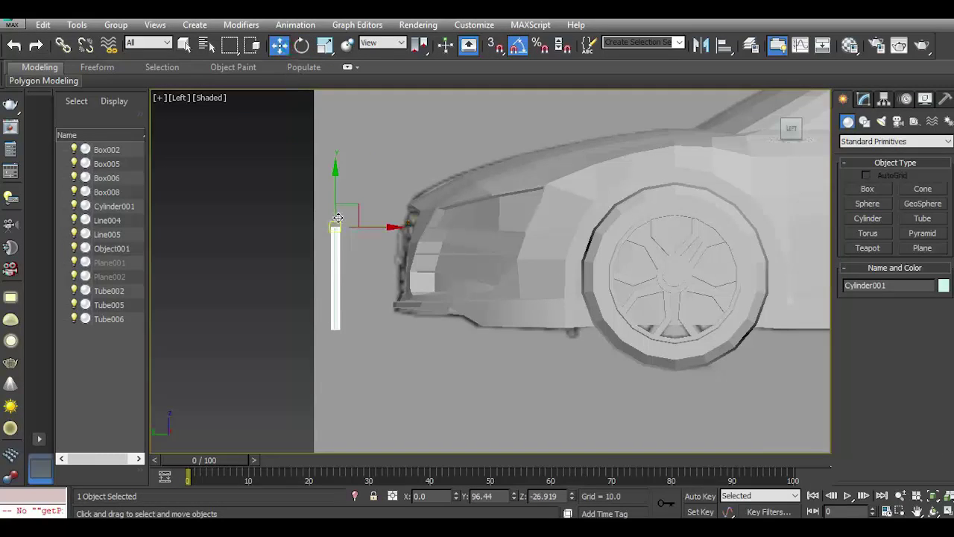
click(302, 46)
drag(337, 198, 337, 179)
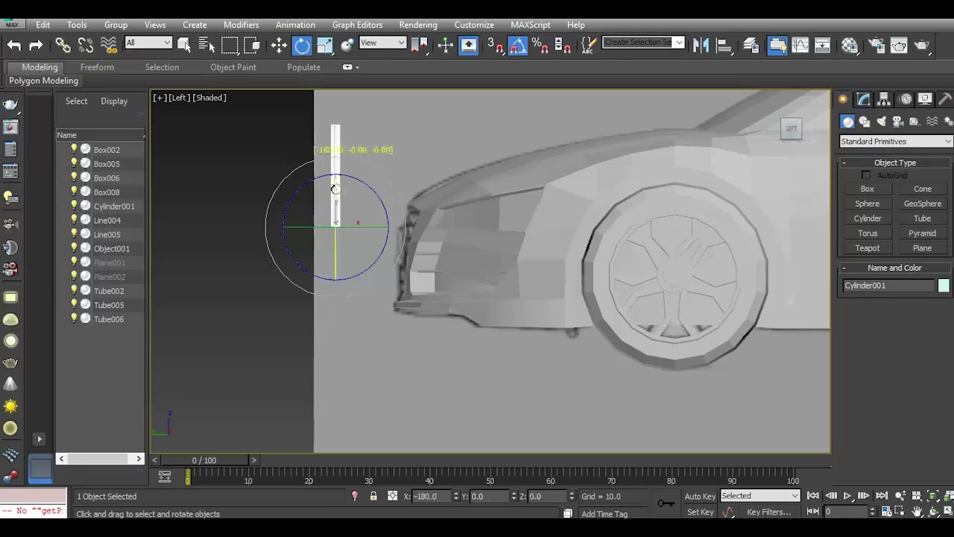
Move the upright cylinder down and forward to the bumper's front grille.
click(278, 46)
scroll(333, 149, up, 2)
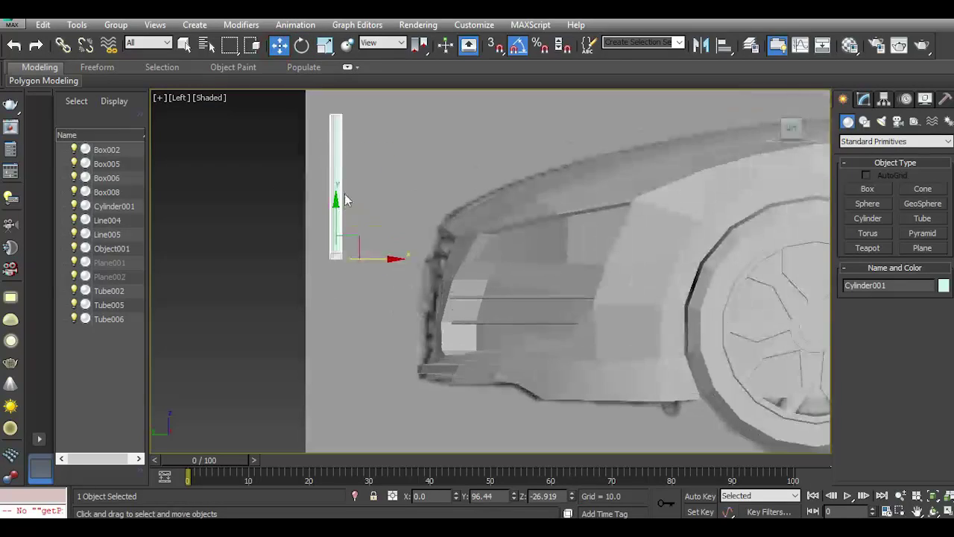
drag(336, 200, 344, 284)
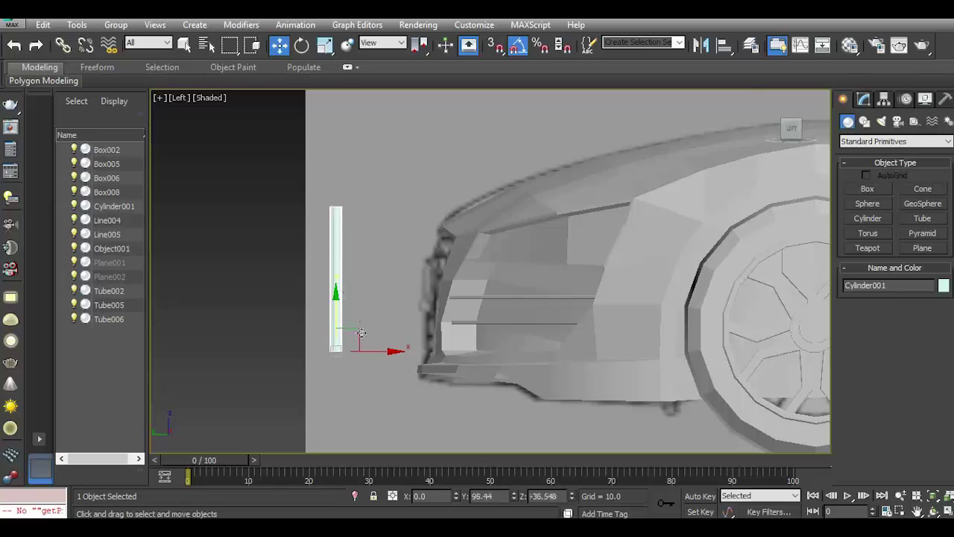
drag(366, 356, 464, 355)
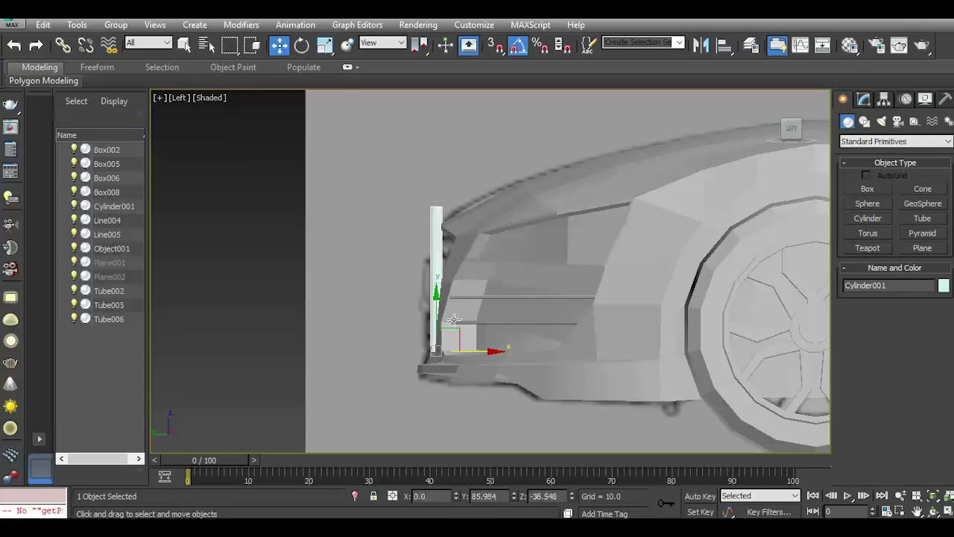
scroll(460, 341, down, 3)
drag(794, 129, 467, 345)
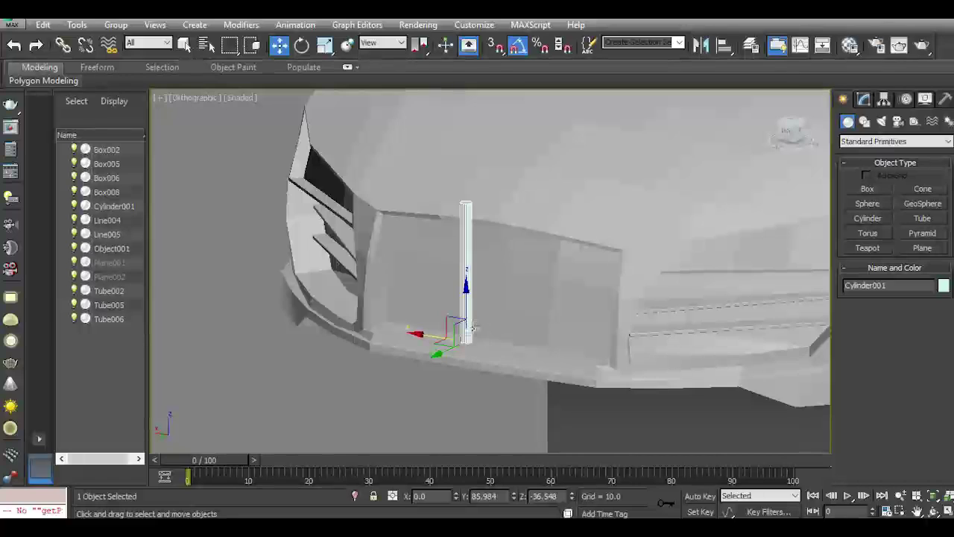
Snap Cylinder001 onto the grille's lower edge and set its height to 14.319.
drag(463, 303, 467, 314)
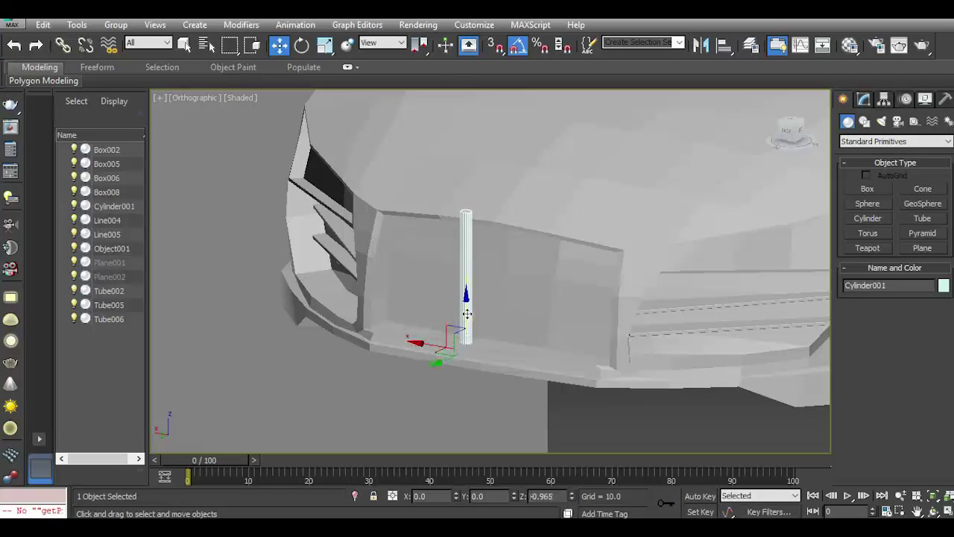
drag(445, 358, 502, 327)
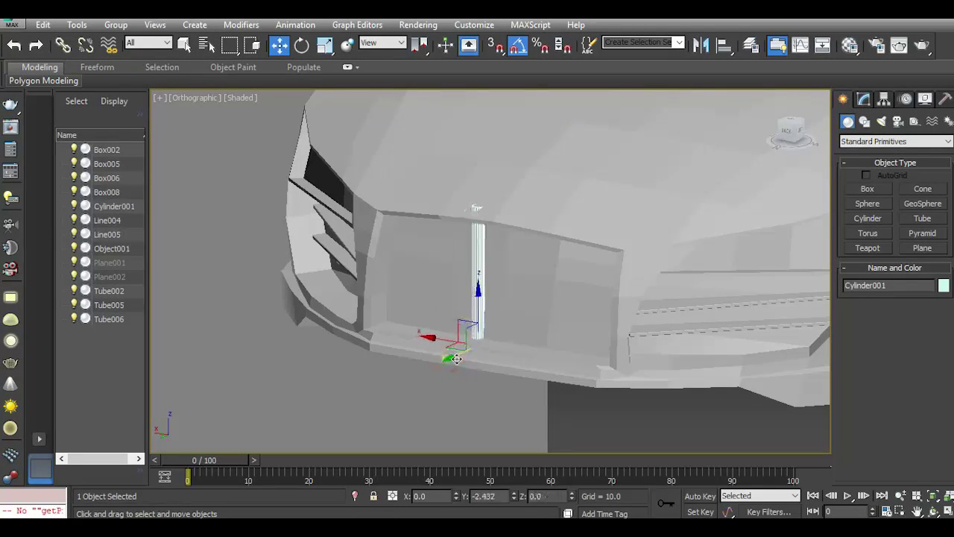
alt+middle_drag(478, 207, 478, 261)
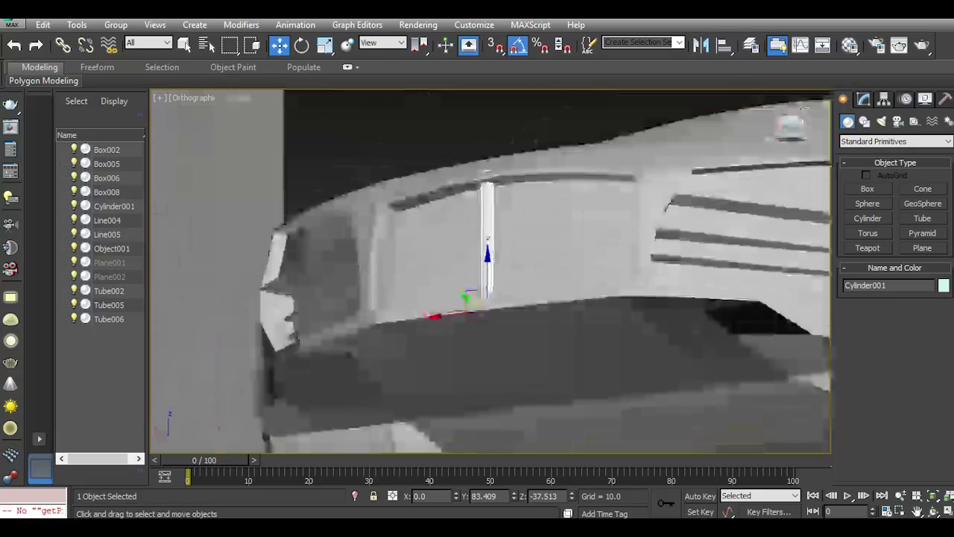
drag(479, 261, 485, 270)
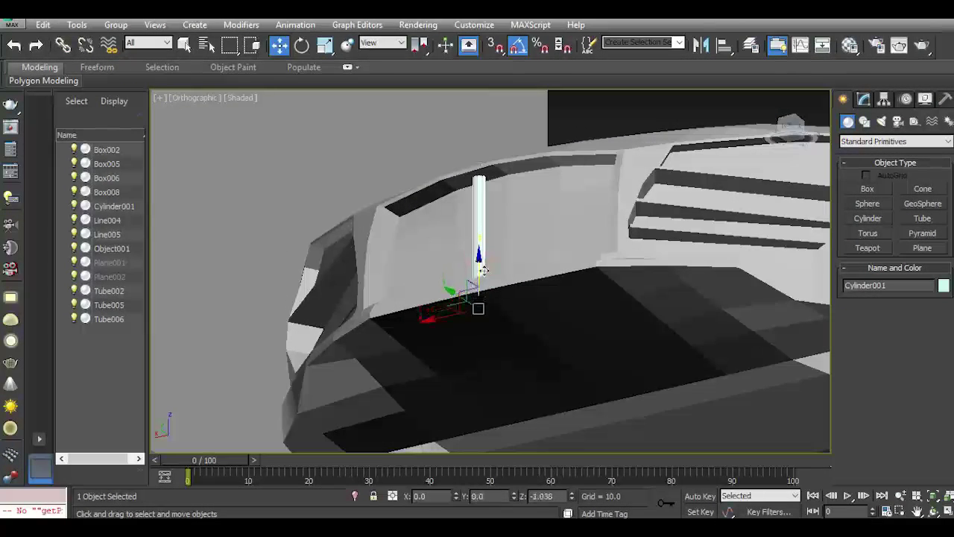
click(863, 102)
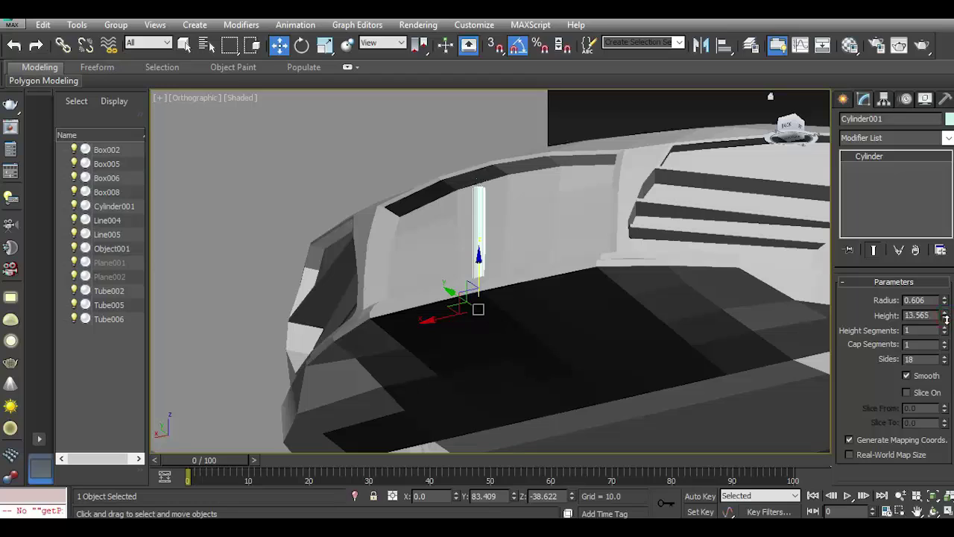
drag(481, 278, 478, 273)
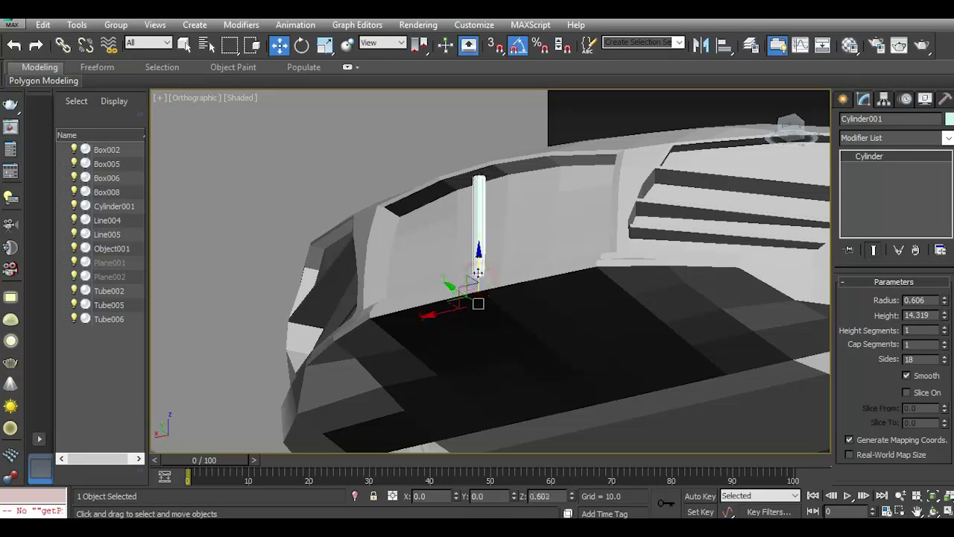
alt+middle_drag(478, 303, 490, 279)
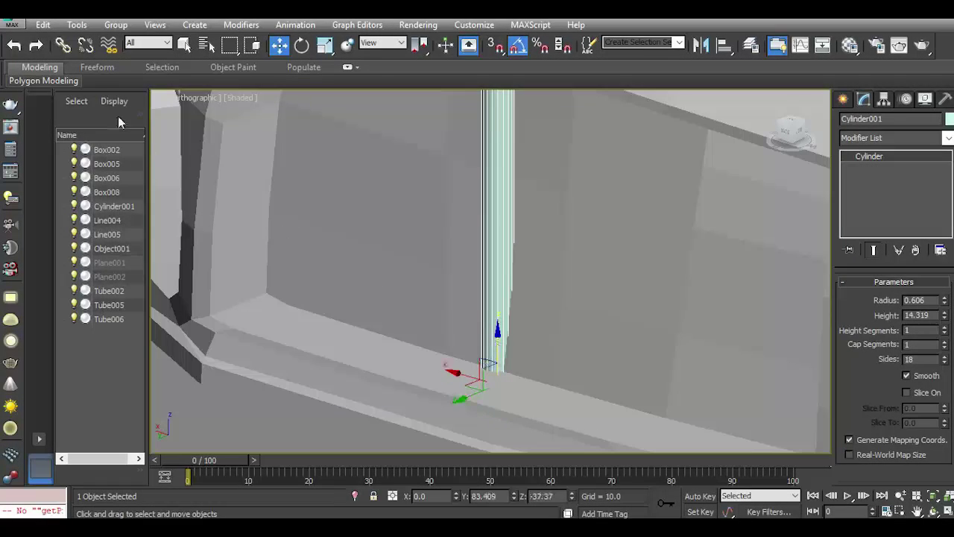
Undo the last move and begin thinning the cylinder's radius.
click(14, 45)
scroll(602, 265, down, 3)
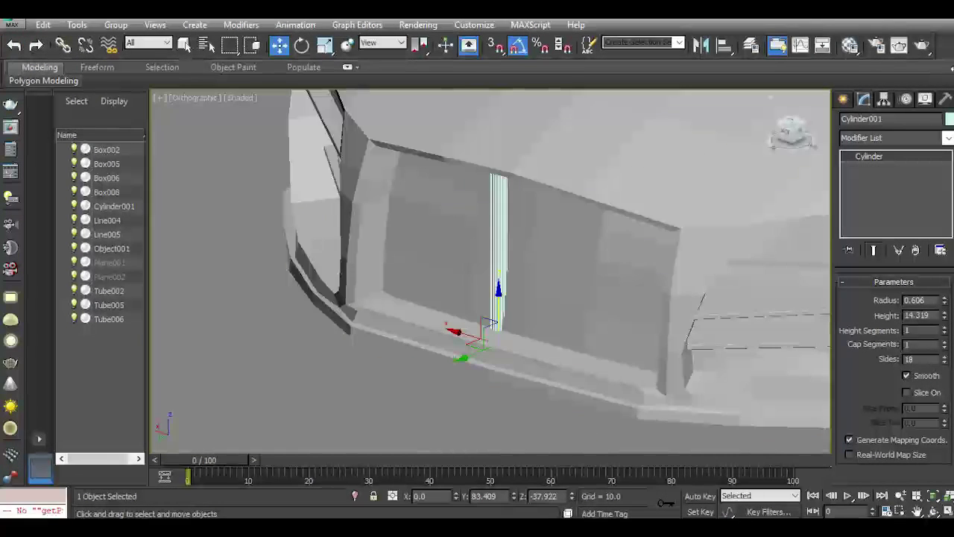
click(851, 46)
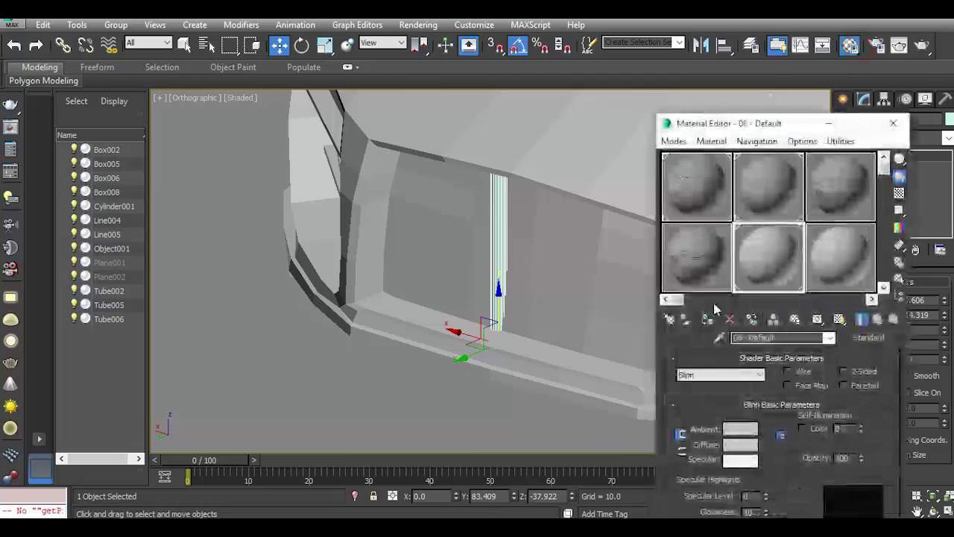
click(894, 123)
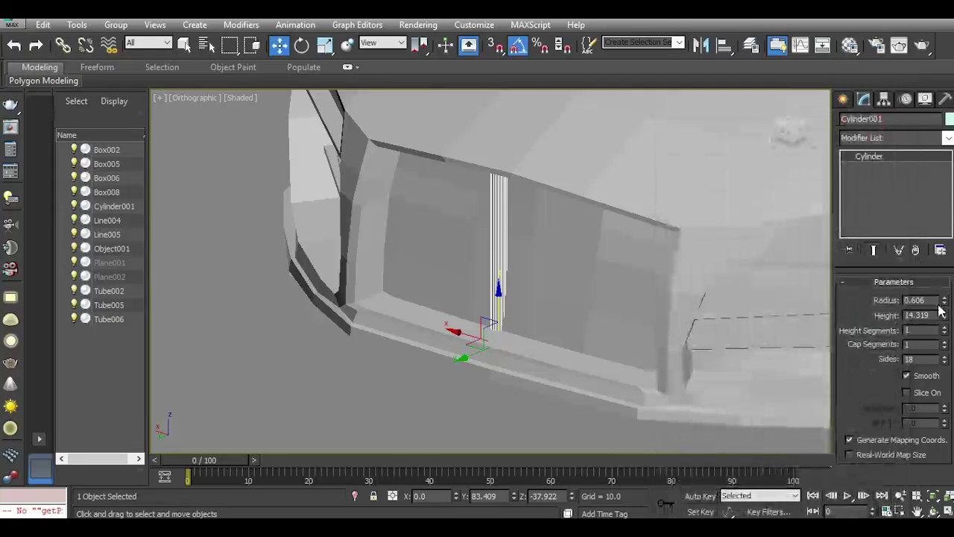
drag(946, 306, 947, 310)
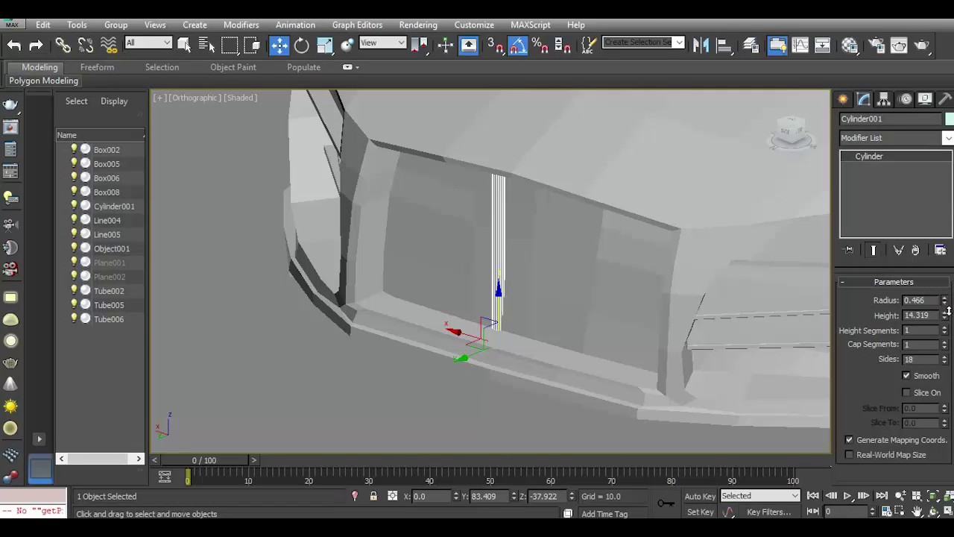
Shift the bar right, tilt it slightly, and reduce its radius to 0.256.
drag(800, 134, 229, 125)
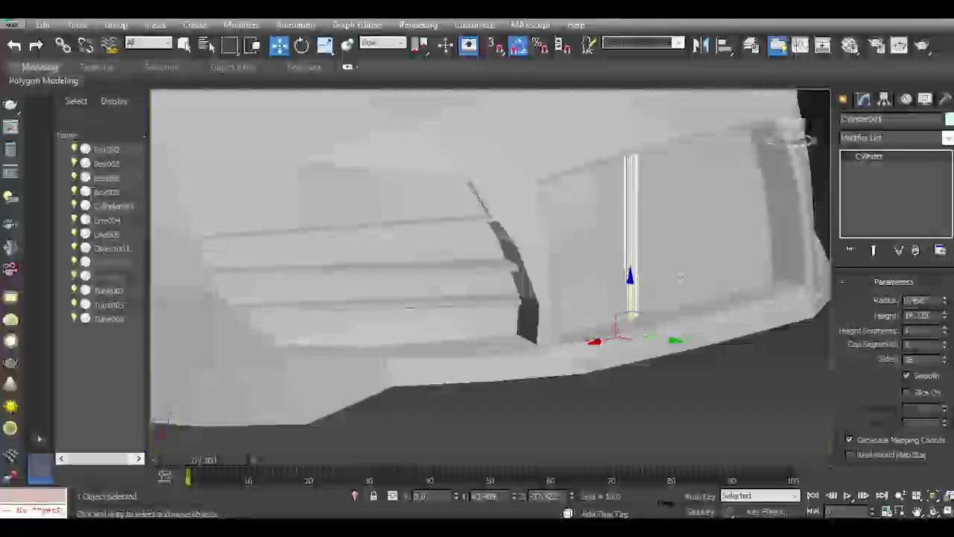
drag(652, 338, 667, 338)
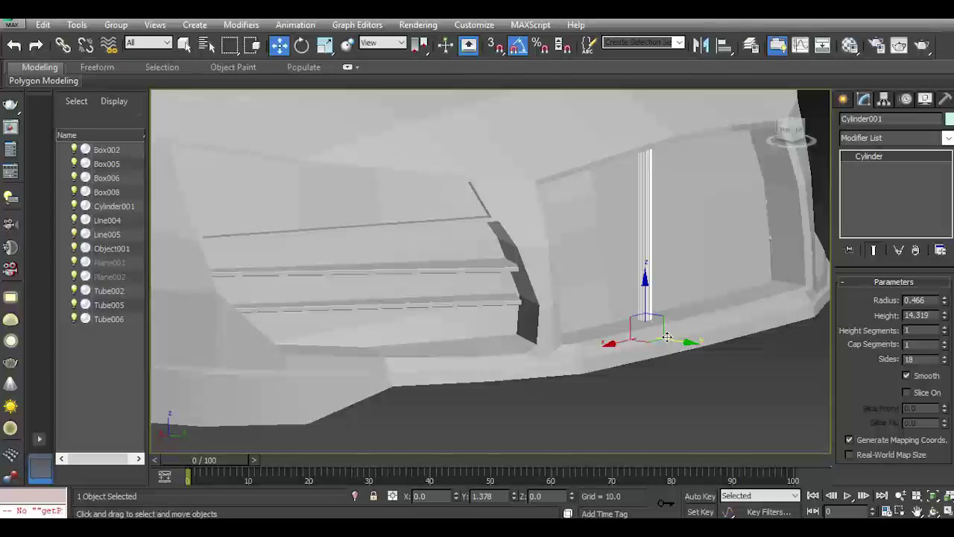
drag(791, 142, 726, 242)
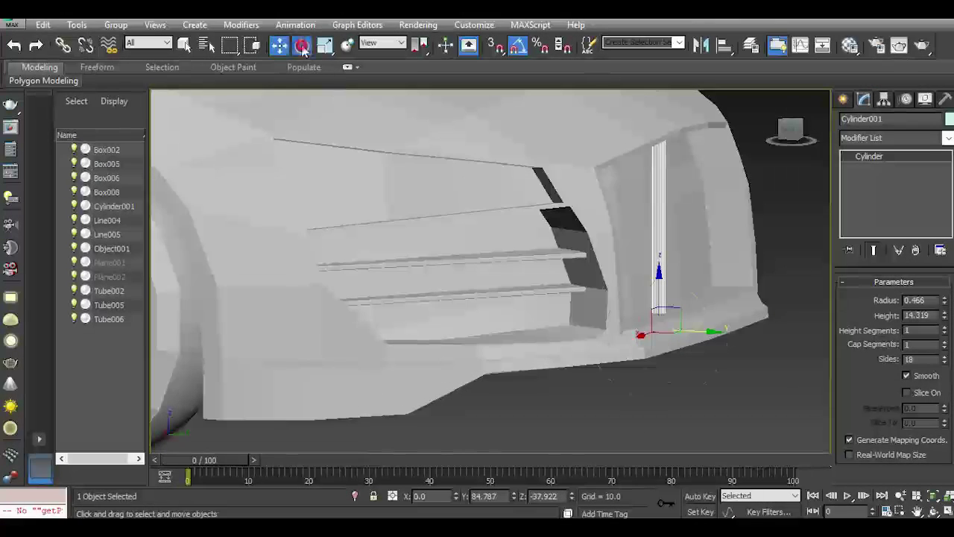
click(302, 46)
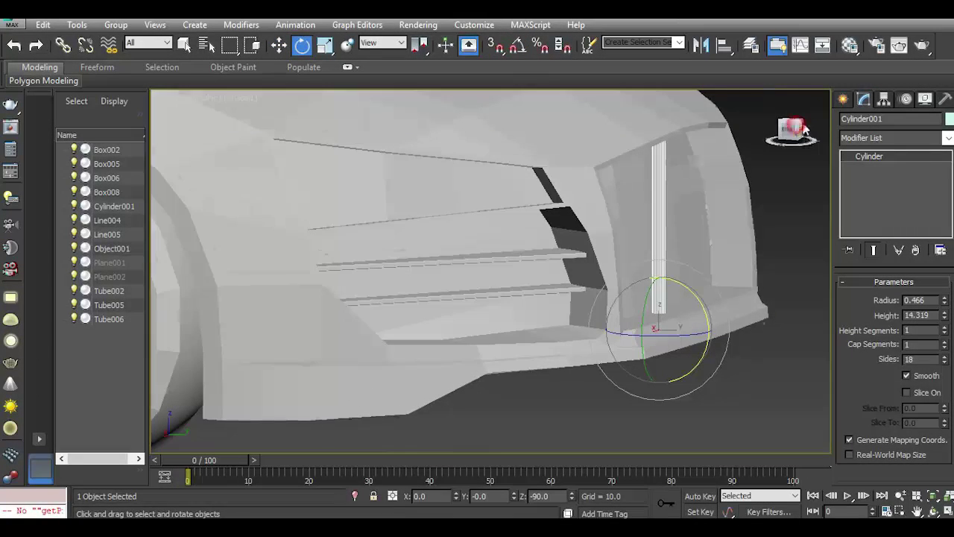
mouse_move(804, 130)
mouse_down()
mouse_move(680, 314)
mouse_move(690, 306)
mouse_up()
drag(792, 127, 739, 149)
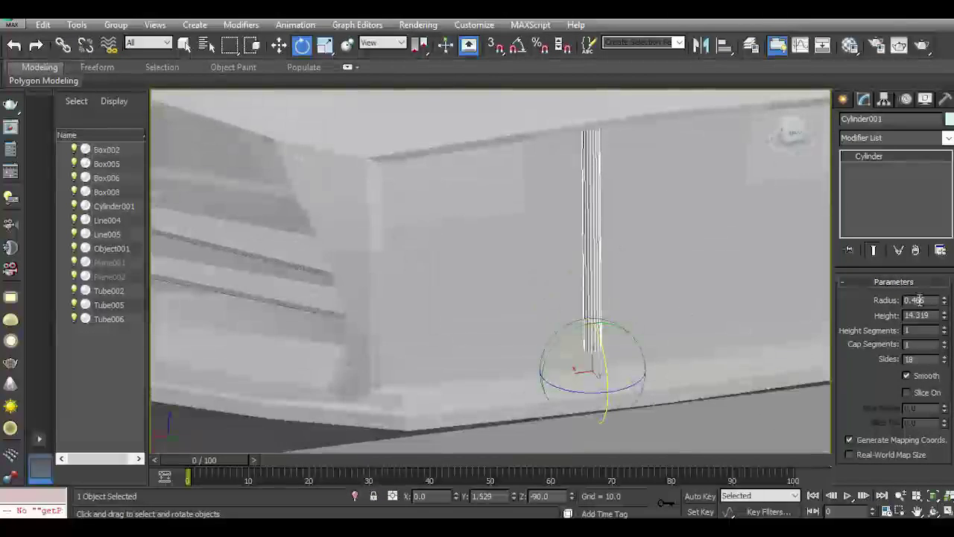
drag(945, 301, 946, 315)
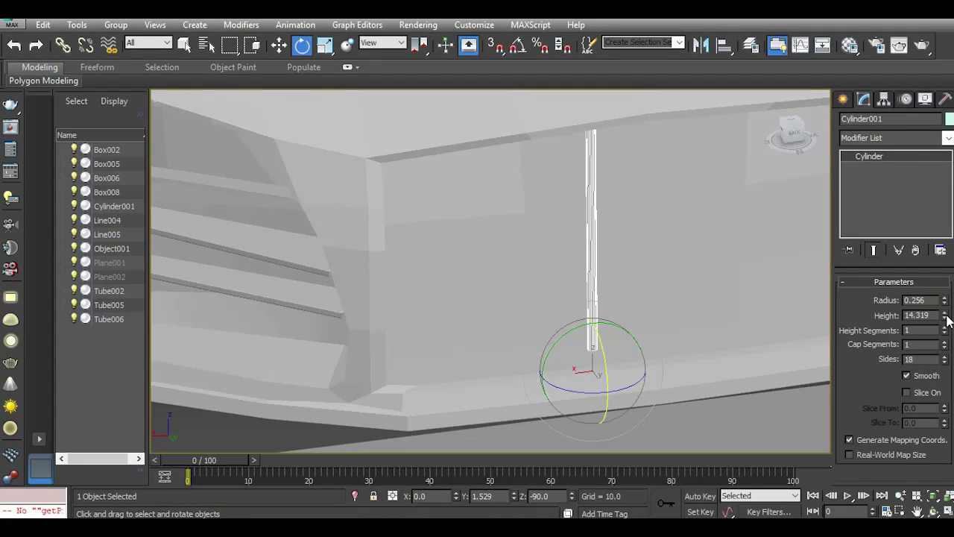
In the Back view, slide the cylinder sideways along X.
key(k)
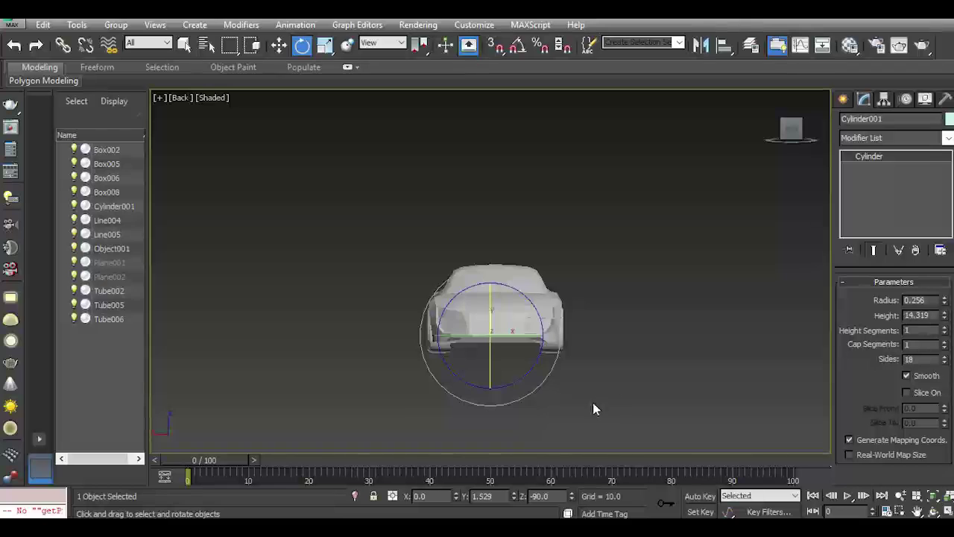
scroll(484, 325, up, 8)
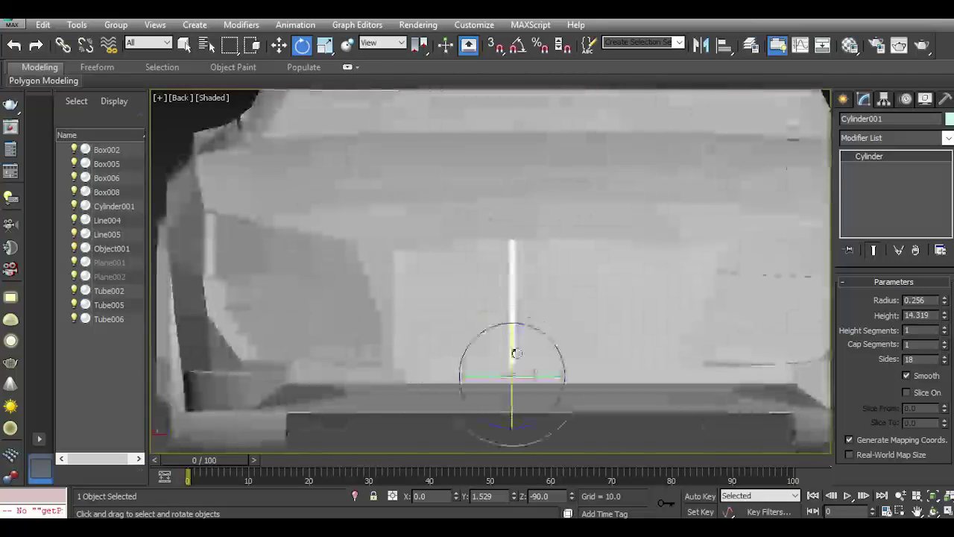
click(277, 46)
mouse_move(548, 378)
mouse_down()
mouse_move(441, 358)
mouse_move(481, 358)
mouse_up()
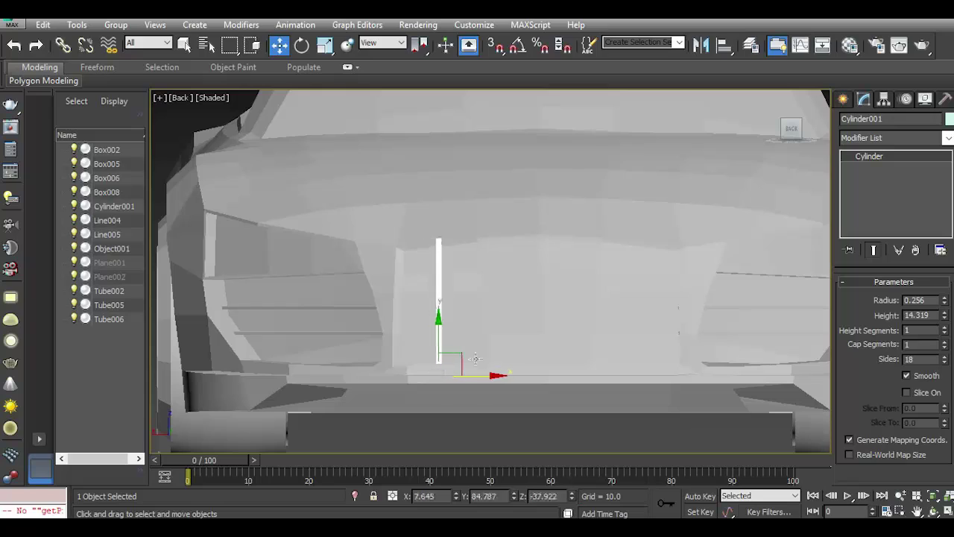
scroll(521, 328, down, 3)
Back in Perspective, nudge the bar left and Shift-drag out a copy of it.
key(p)
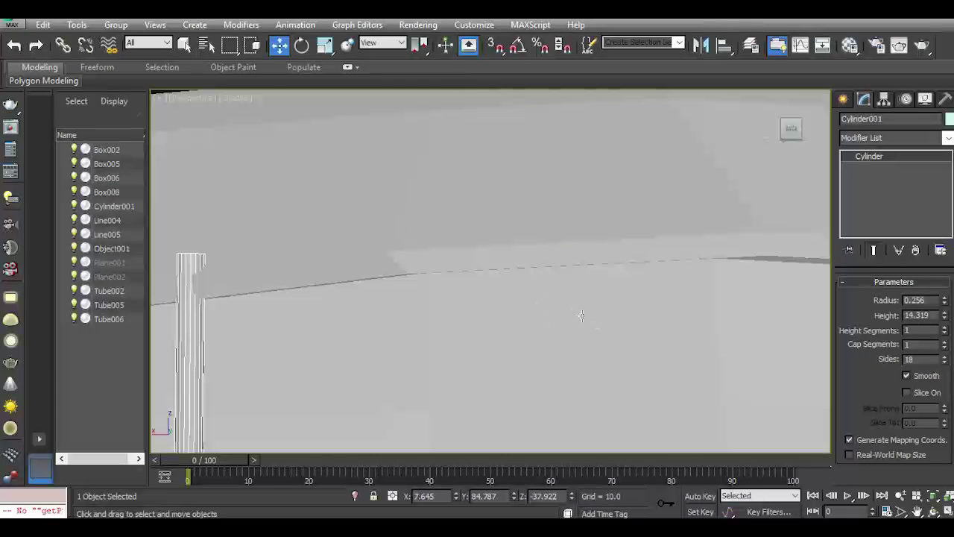
scroll(581, 315, down, 3)
scroll(420, 255, down, 5)
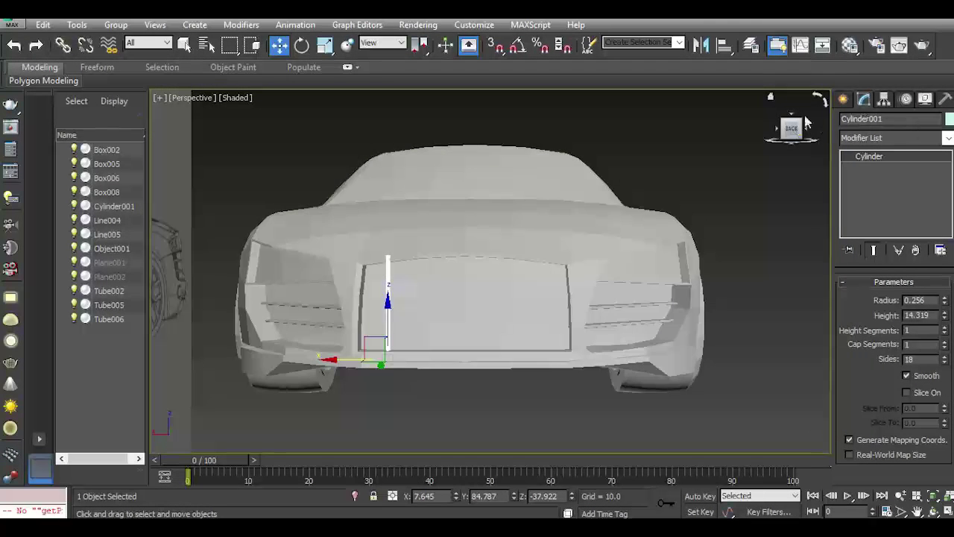
drag(805, 121, 167, 118)
alt+middle_drag(167, 117, 536, 289)
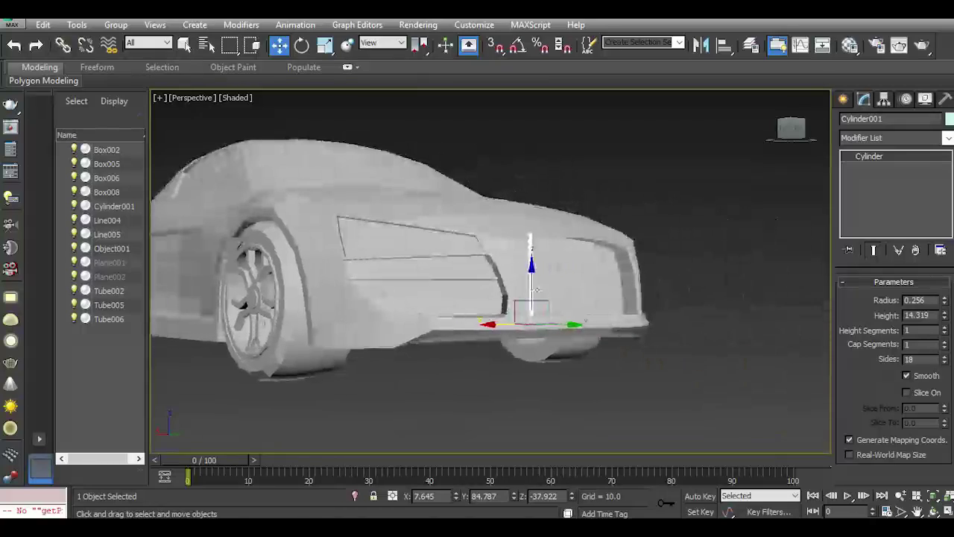
scroll(535, 290, up, 4)
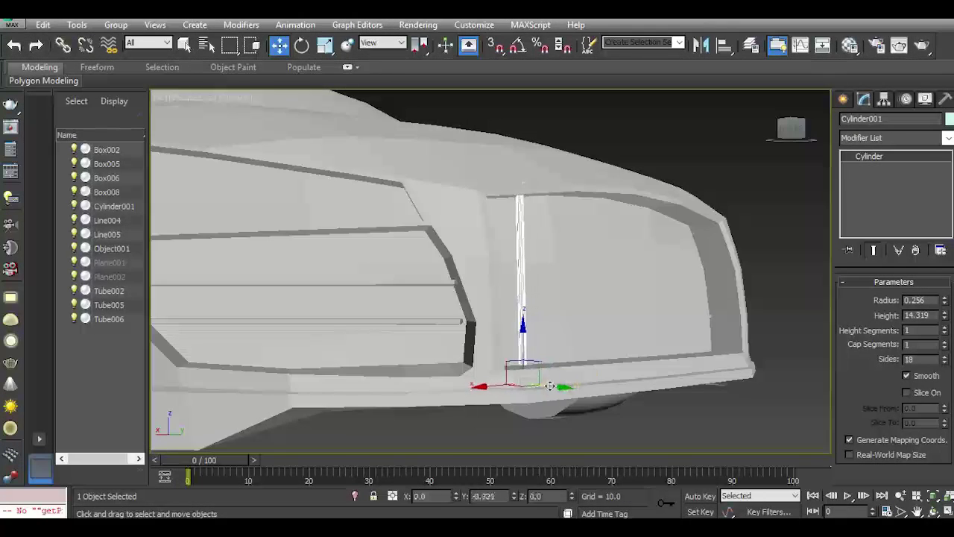
drag(549, 386, 544, 385)
shift+drag(481, 388, 494, 384)
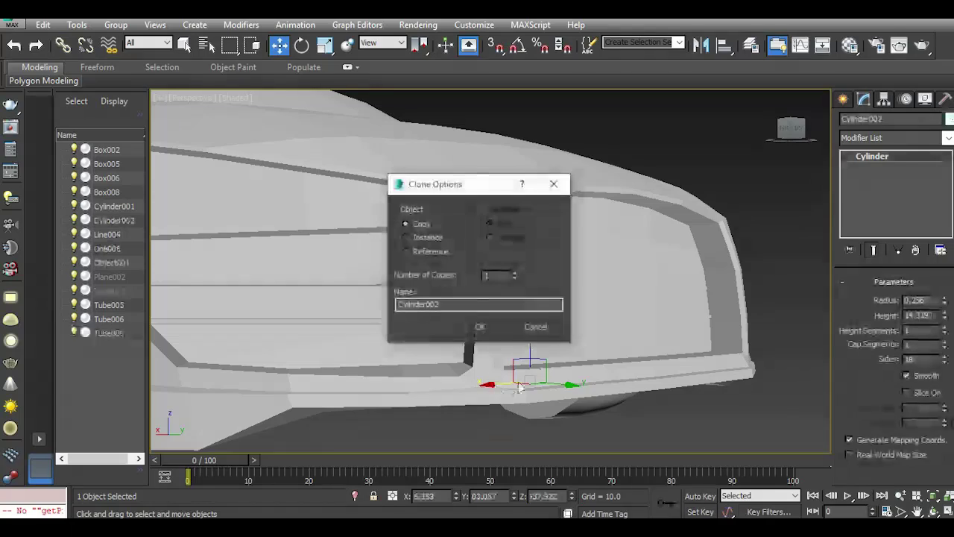
Cancel the clone, reposition the bar along X, set its height to 13.755, and drag out a copy.
click(537, 327)
mouse_move(788, 123)
mouse_down()
mouse_move(518, 393)
mouse_move(527, 394)
mouse_up()
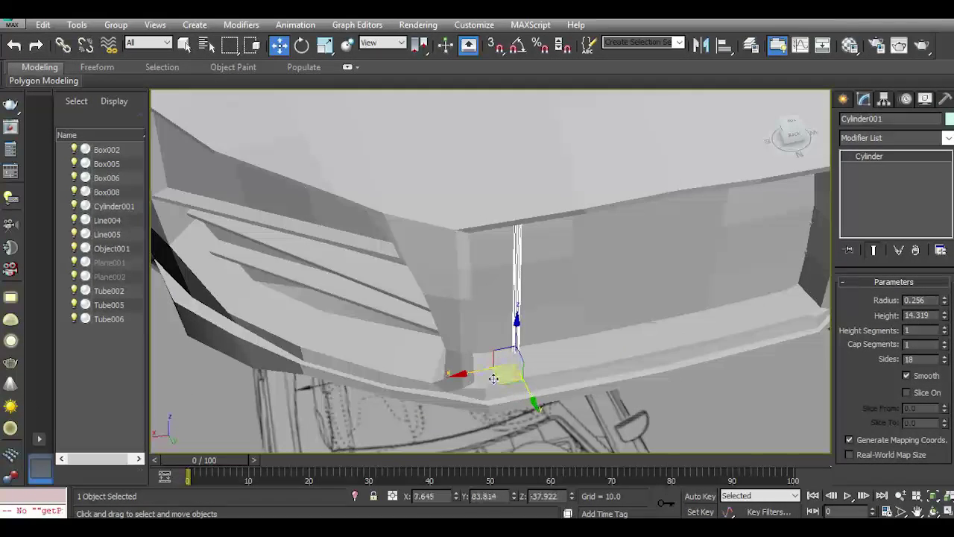
drag(479, 371, 448, 362)
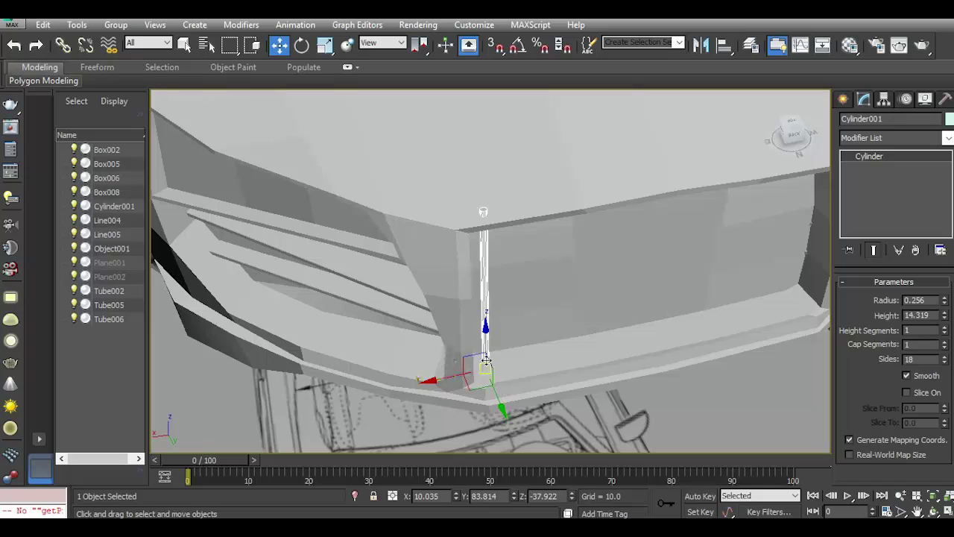
drag(774, 147, 791, 447)
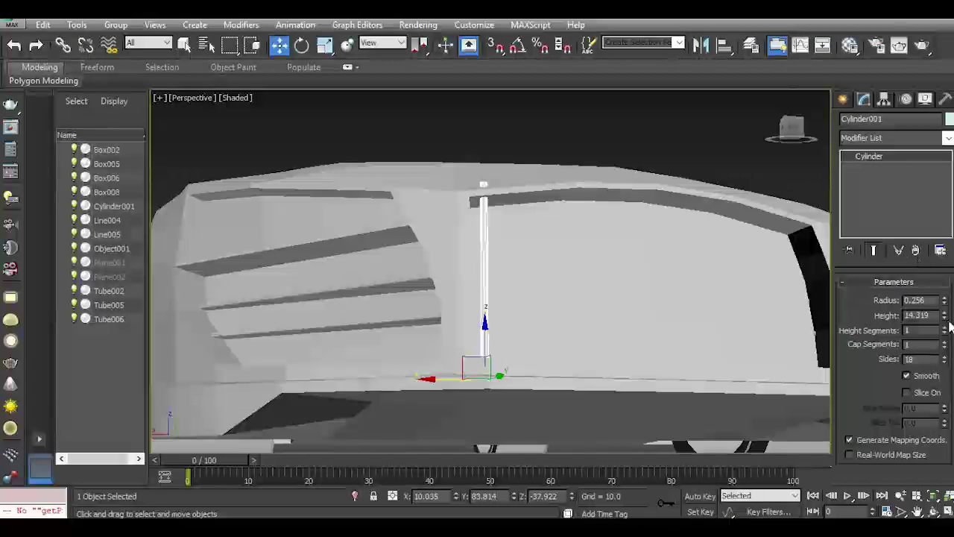
drag(945, 317, 945, 318)
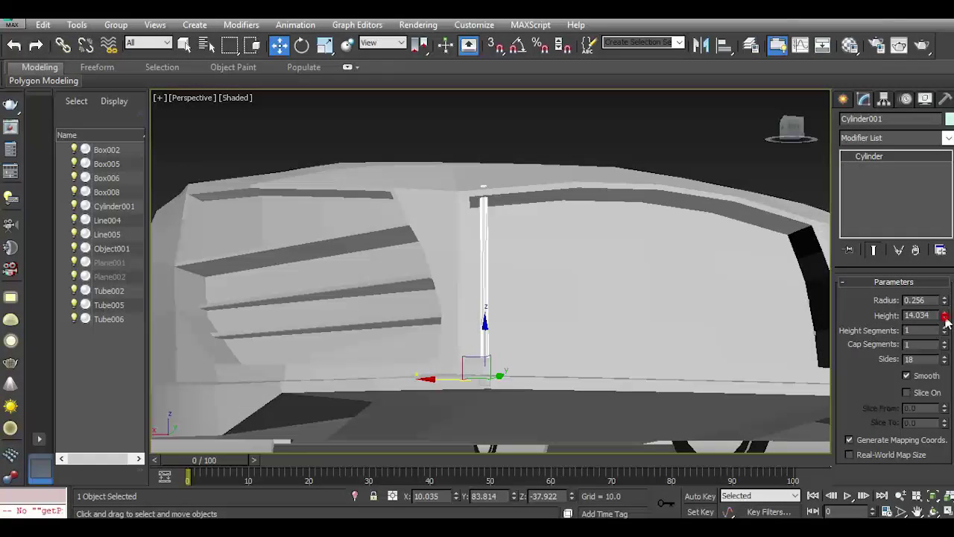
click(798, 133)
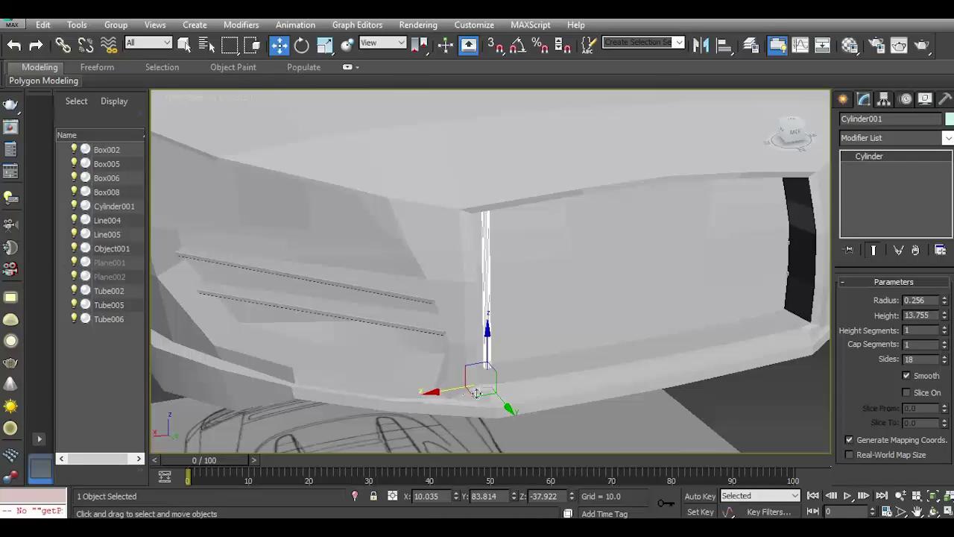
drag(504, 398, 470, 400)
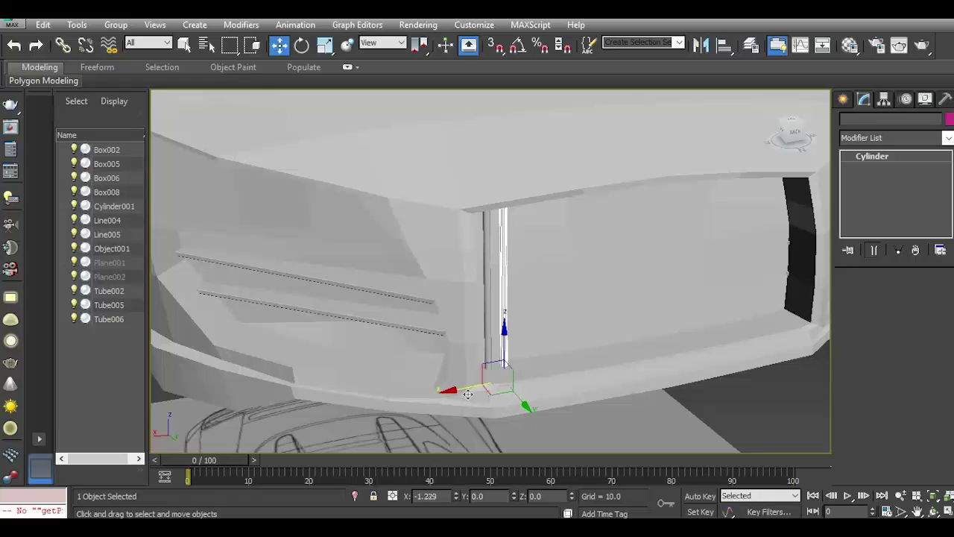
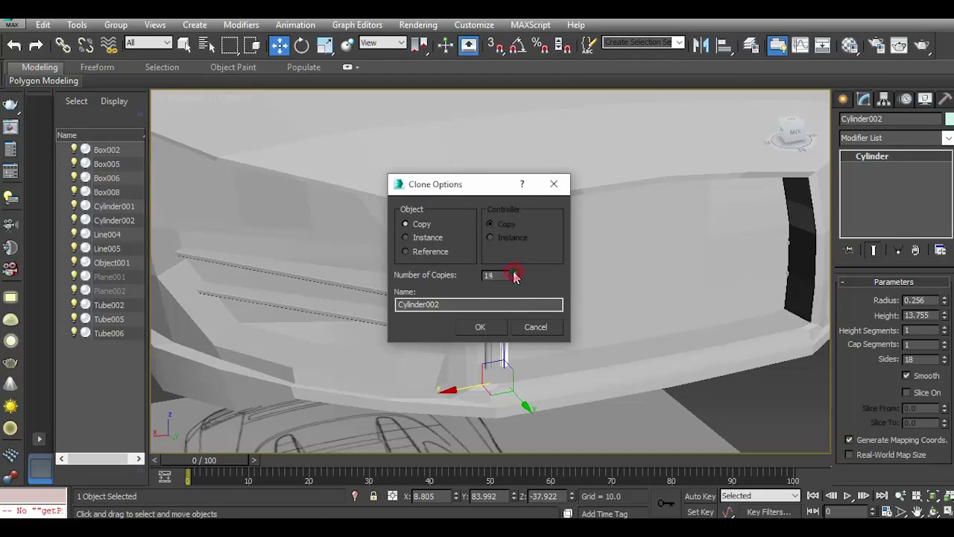
Make 16 copies of the grille bar, then 4 more along X, up to Cylinder022.
click(482, 328)
alt+middle_drag(542, 328, 558, 376)
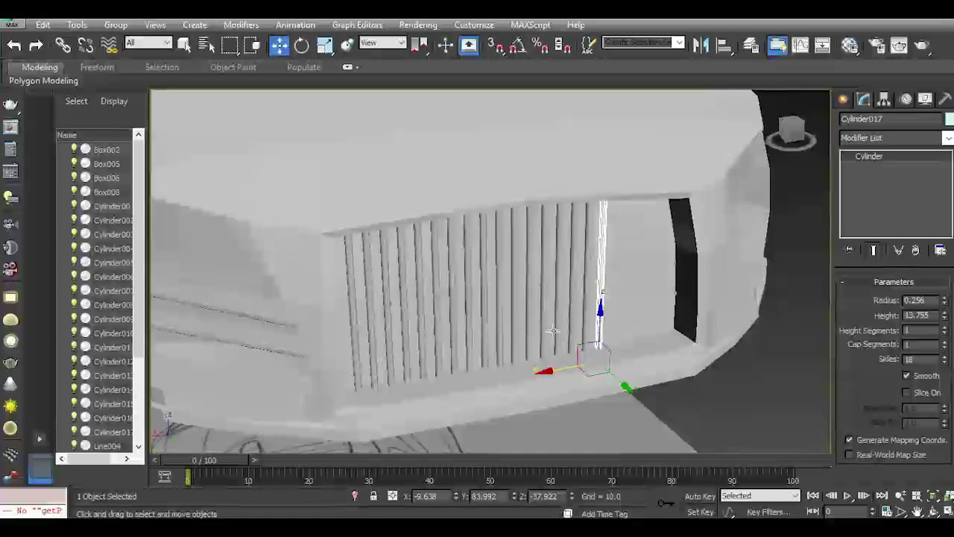
shift+drag(555, 372, 566, 366)
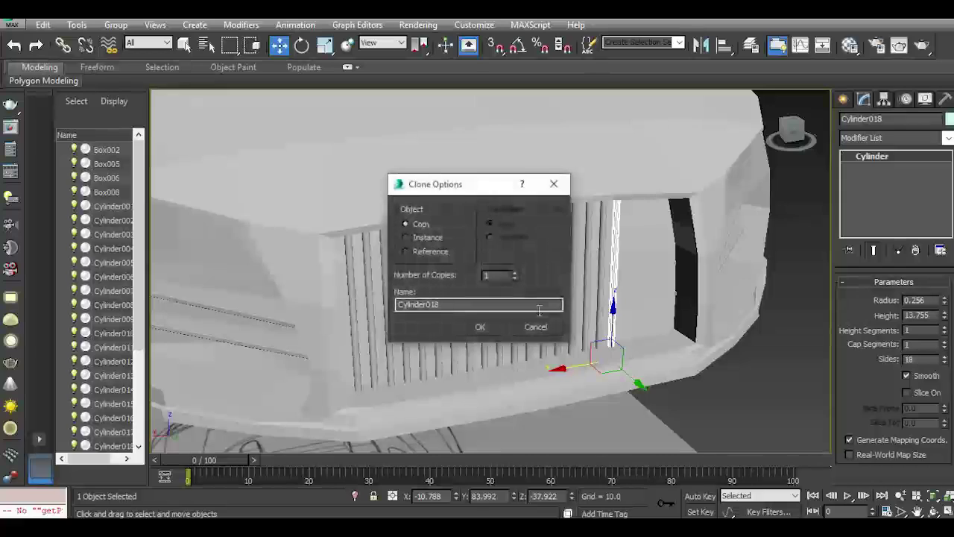
click(515, 273)
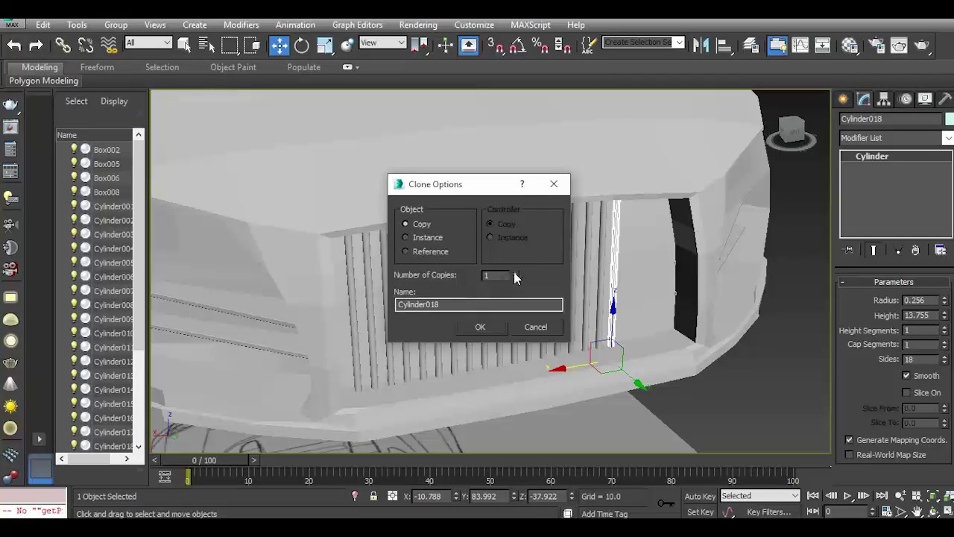
click(515, 273)
click(515, 272)
click(485, 326)
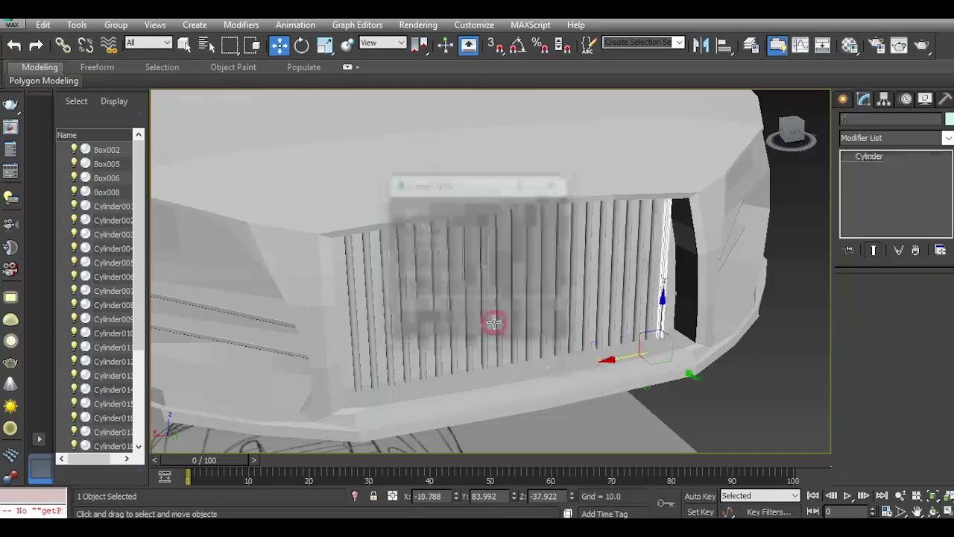
Check the full row of bars from the front and a three-quarter view.
click(794, 144)
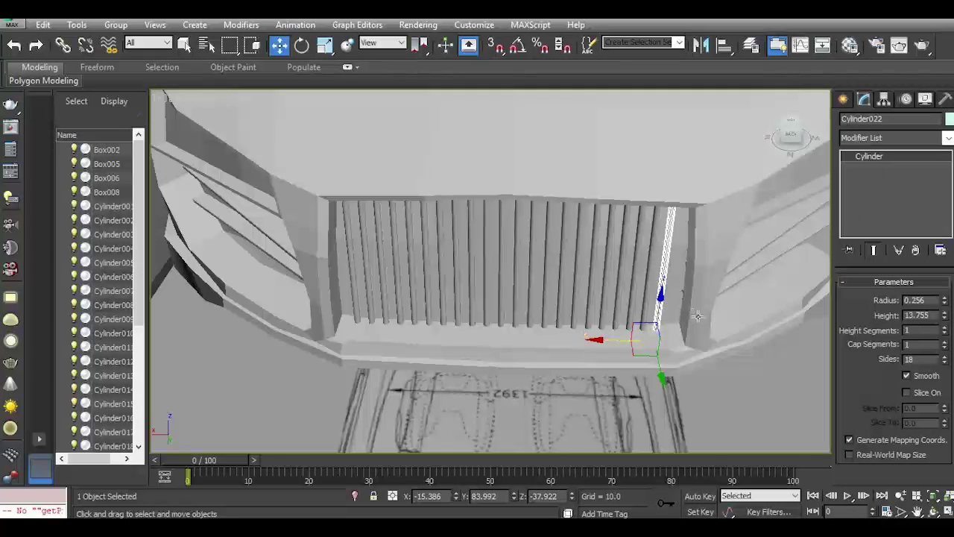
alt+middle_drag(612, 332, 548, 332)
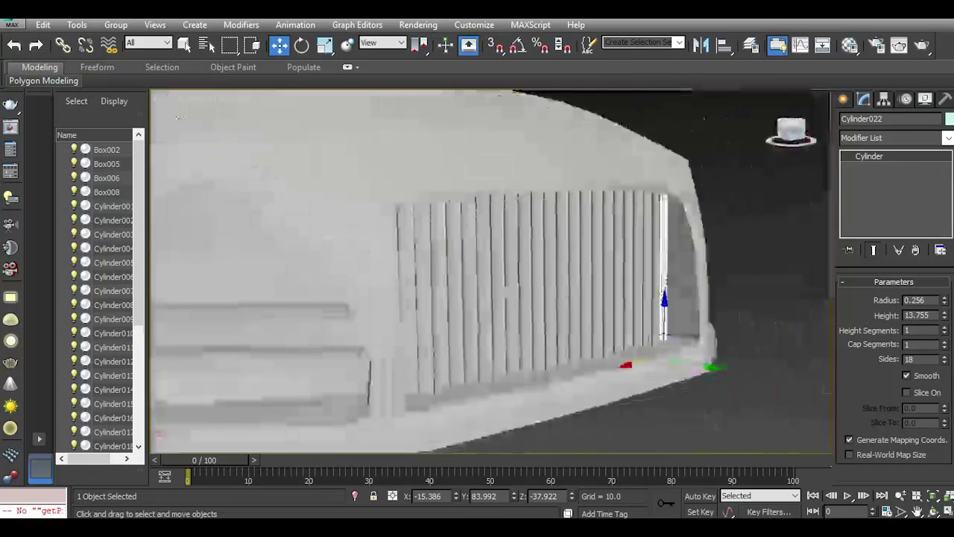
scroll(548, 332, down, 3)
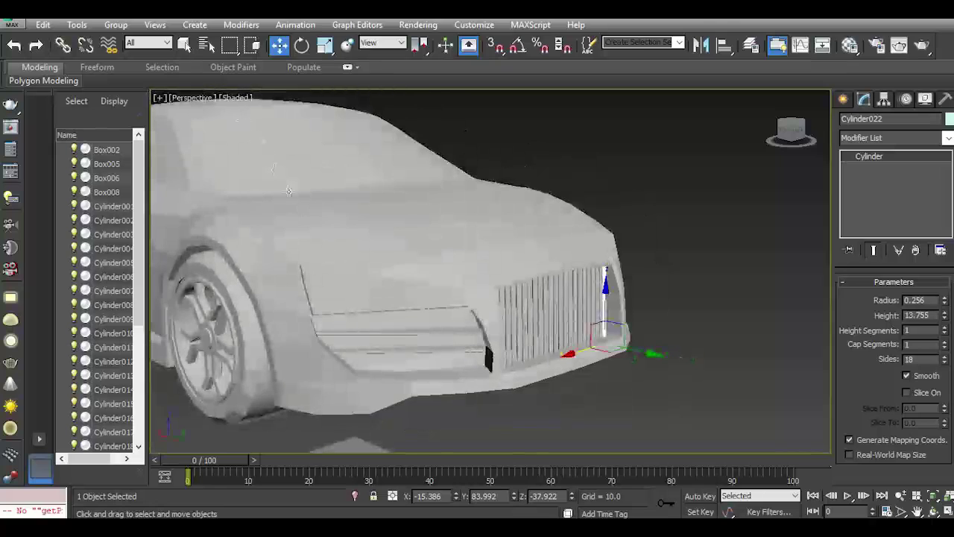
scroll(580, 345, up, 3)
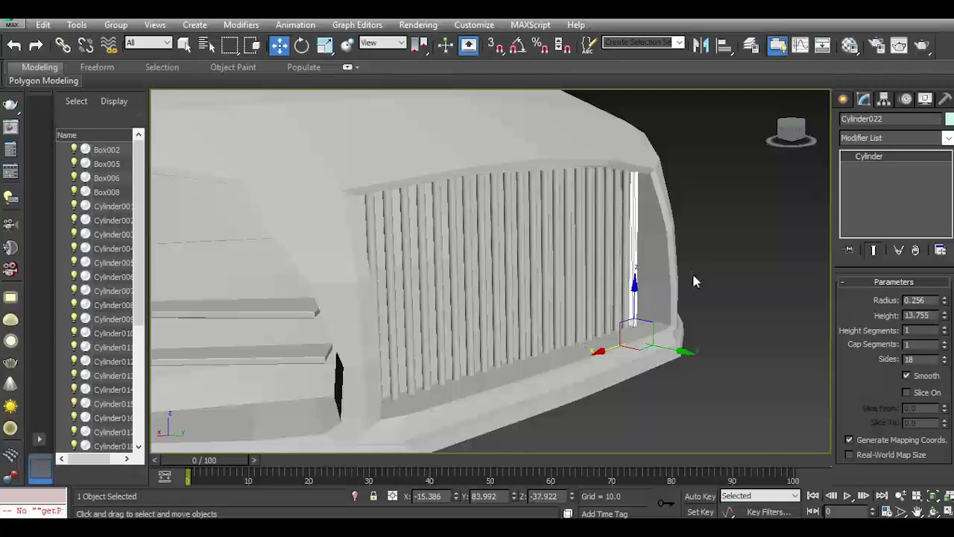
Convert the end grille bar Cylinder022 to an editable poly.
right_click(922, 218)
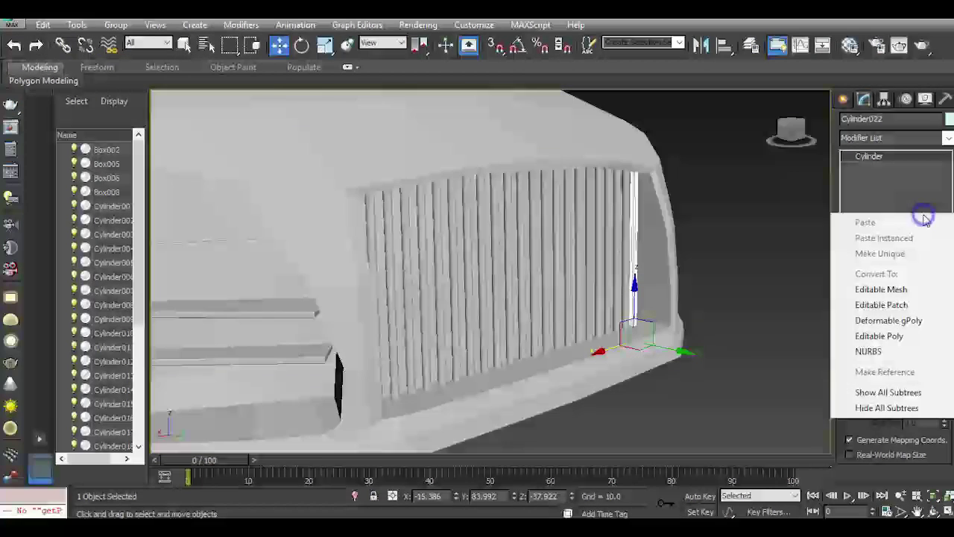
click(897, 335)
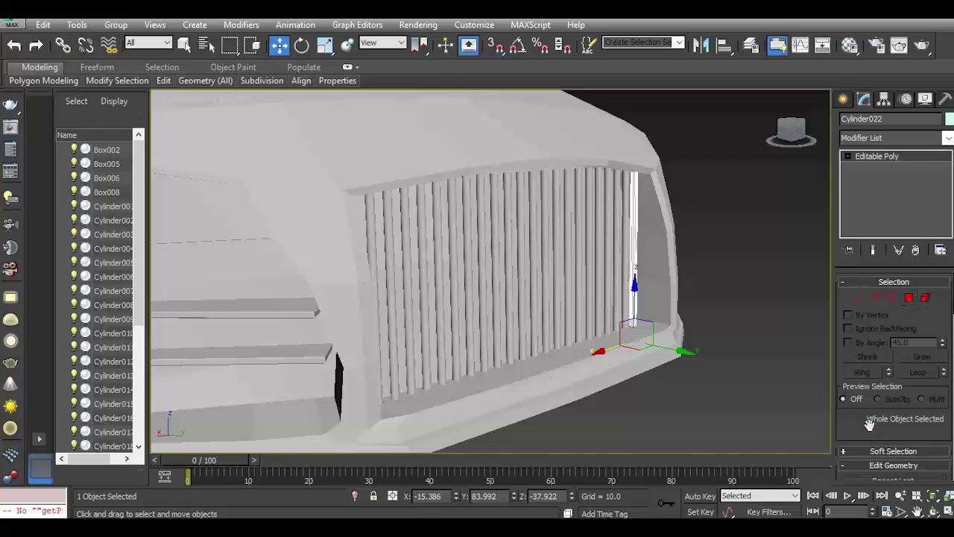
scroll(869, 425, down, 3)
Attach the nearest nine grille bars into the editable poly one by one.
click(861, 437)
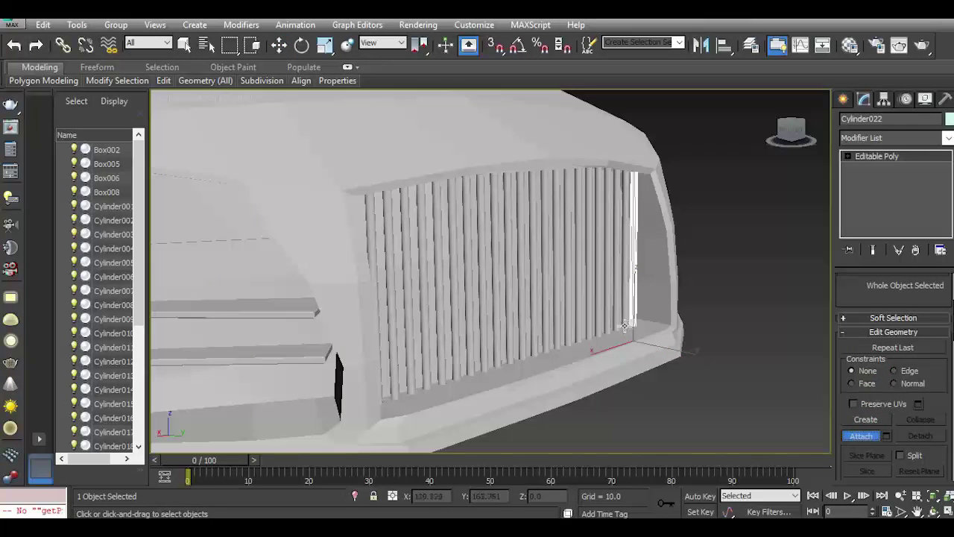
click(619, 327)
click(613, 328)
click(607, 328)
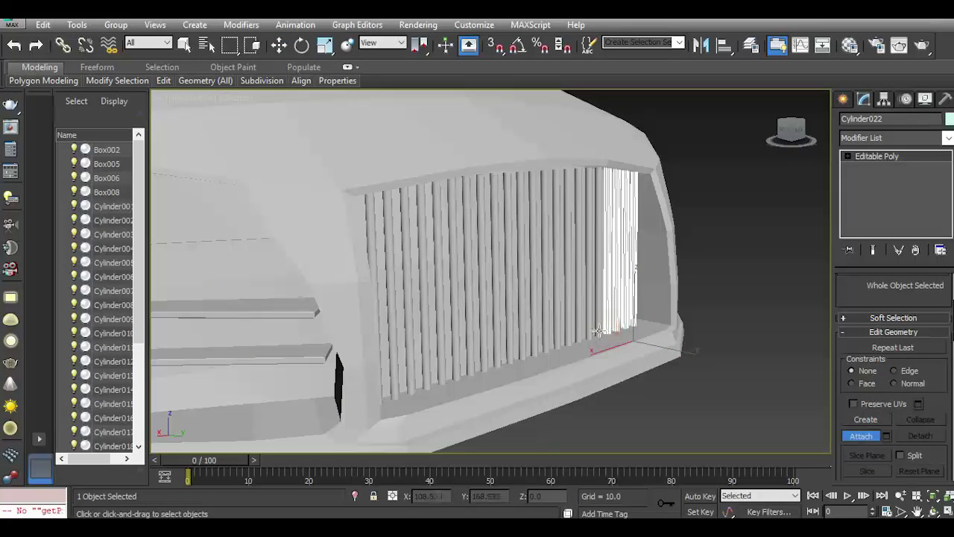
click(598, 330)
drag(792, 128, 716, 153)
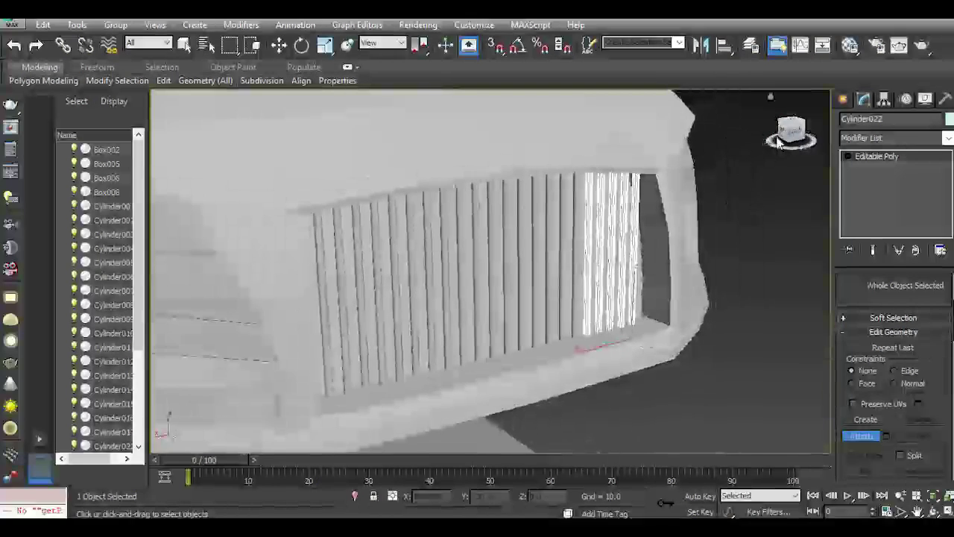
click(575, 329)
click(565, 333)
click(549, 339)
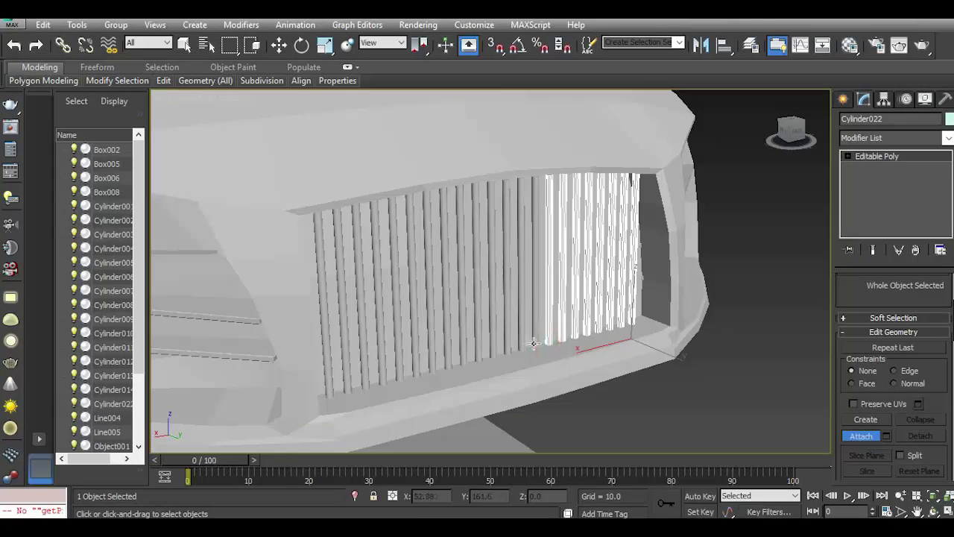
click(534, 344)
click(522, 345)
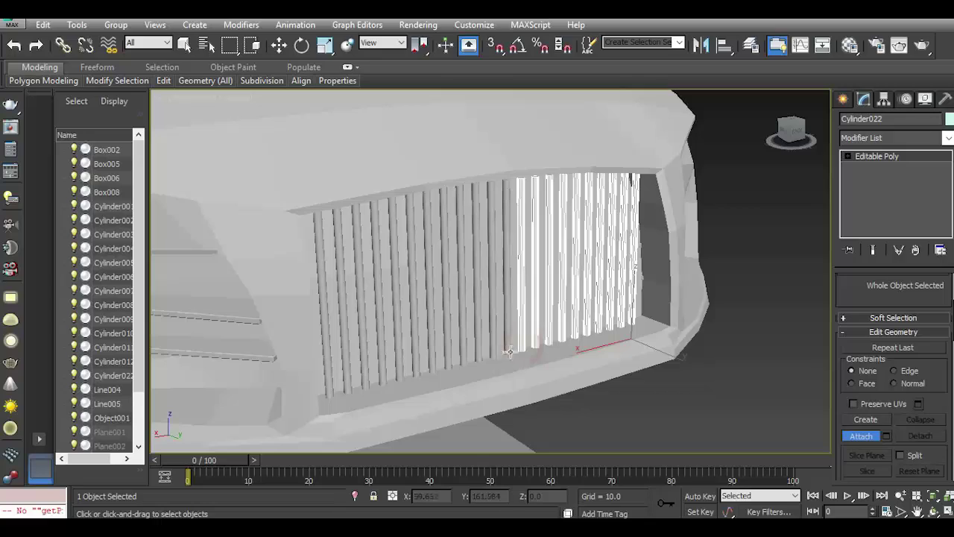
Attach the remaining bars to the left, undoing the leftmost so Cylinder001 stays separate.
click(505, 350)
click(489, 352)
click(476, 357)
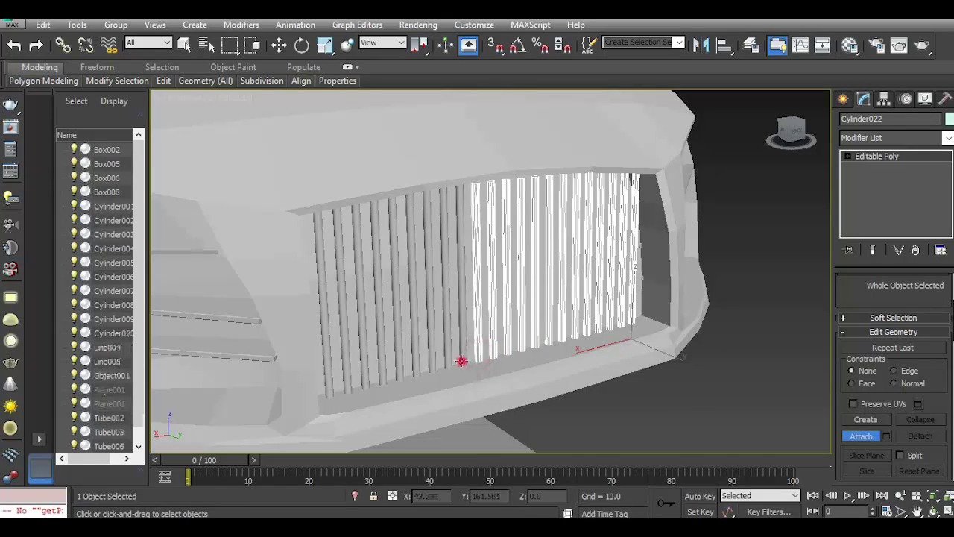
click(460, 363)
click(446, 367)
click(431, 370)
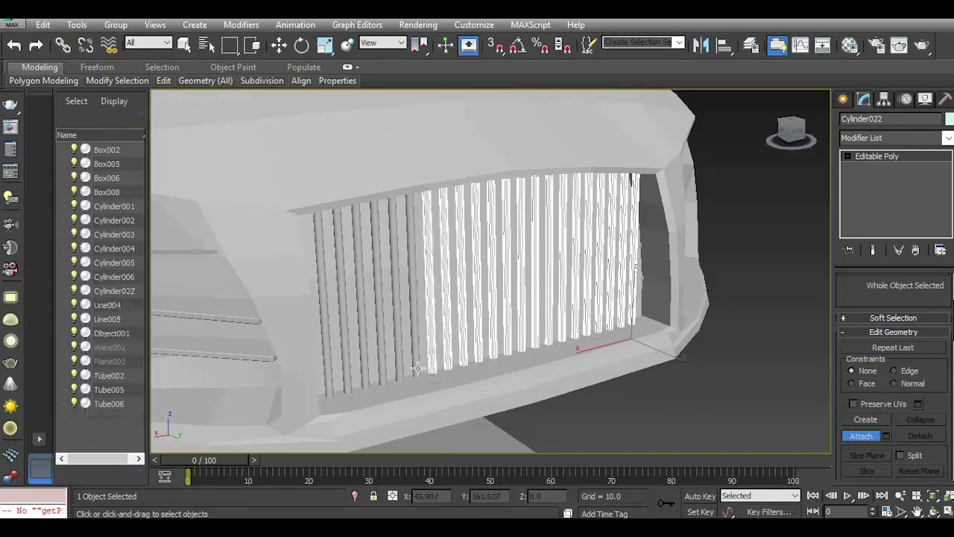
click(414, 368)
click(397, 373)
click(379, 376)
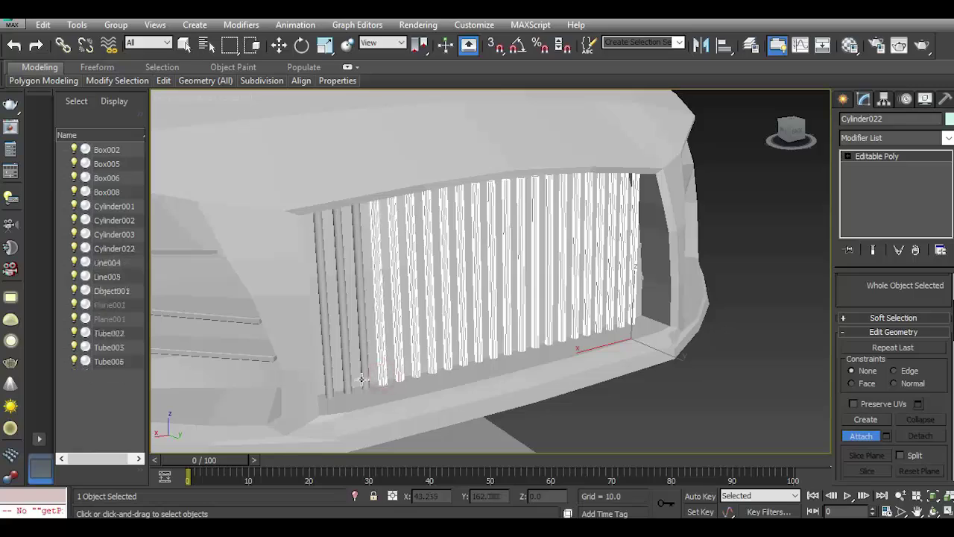
click(360, 379)
click(341, 384)
click(331, 385)
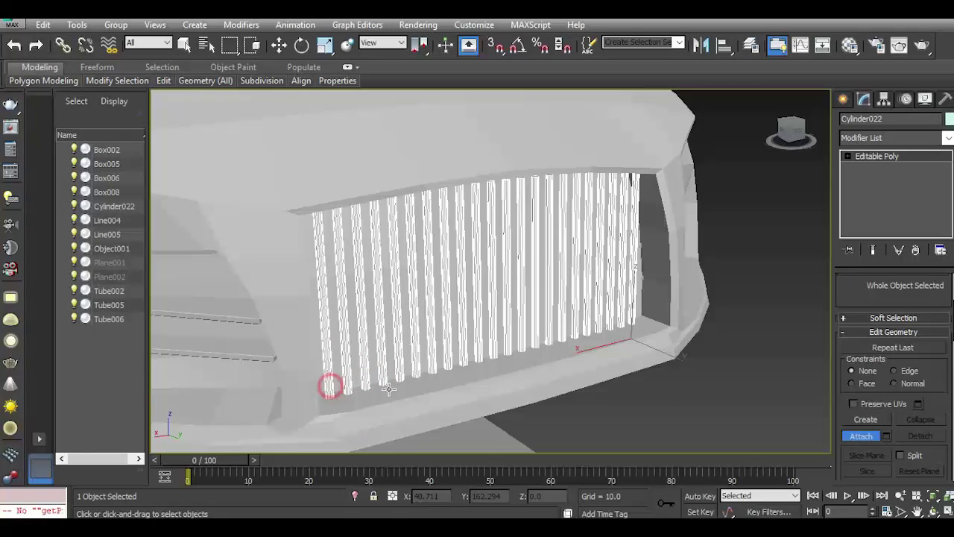
click(862, 436)
click(12, 46)
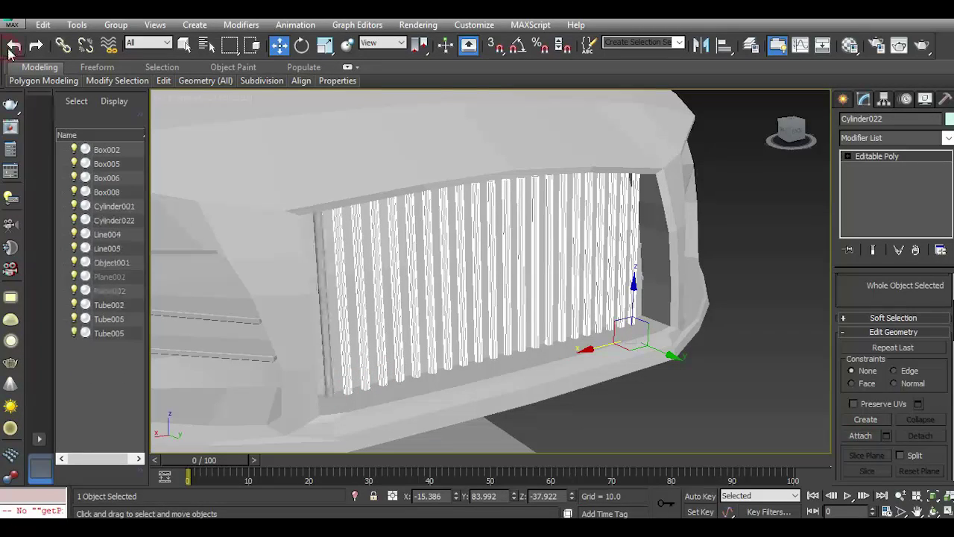
click(321, 316)
Rotate a copy of the leftmost bar sideways to create a horizontal rail, Cylinder023.
alt+middle_drag(321, 317, 724, 216)
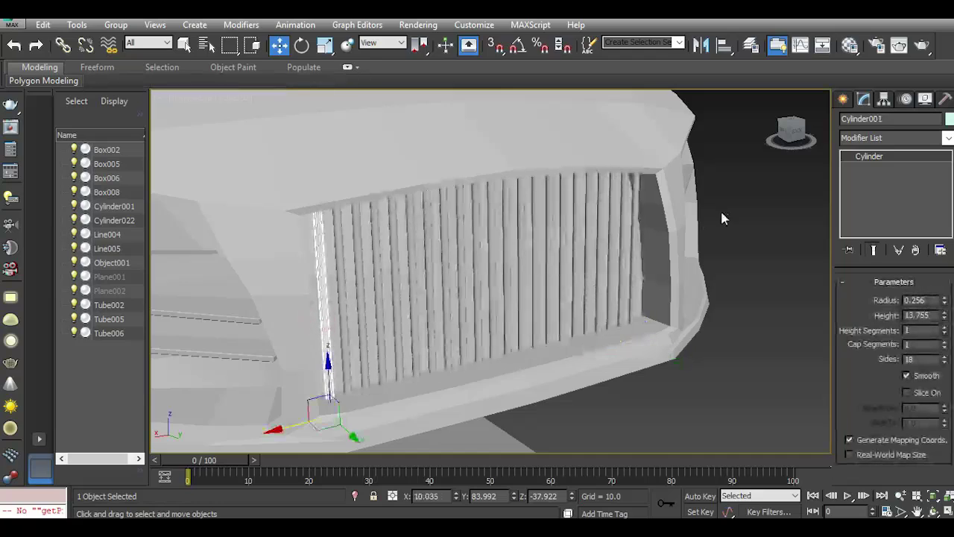
alt+middle_drag(774, 133, 566, 149)
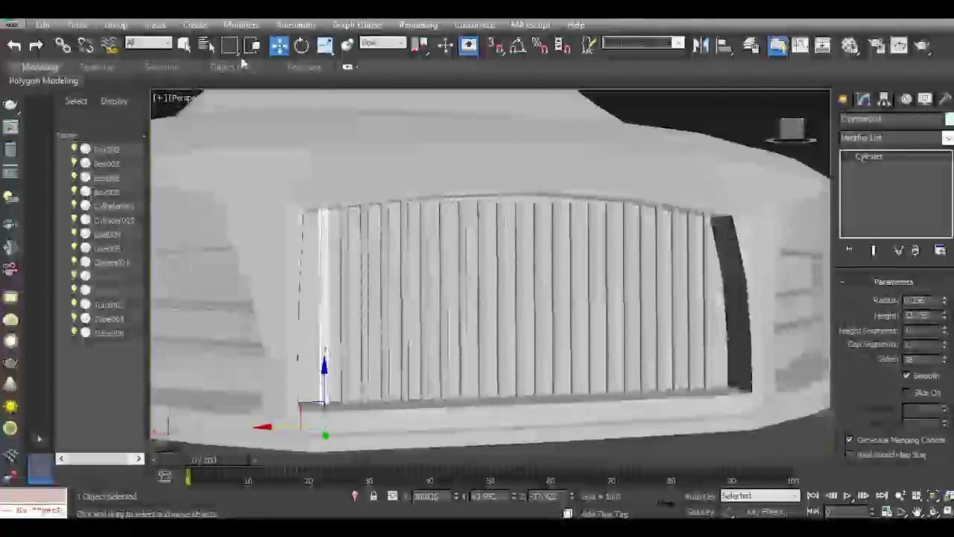
key(e)
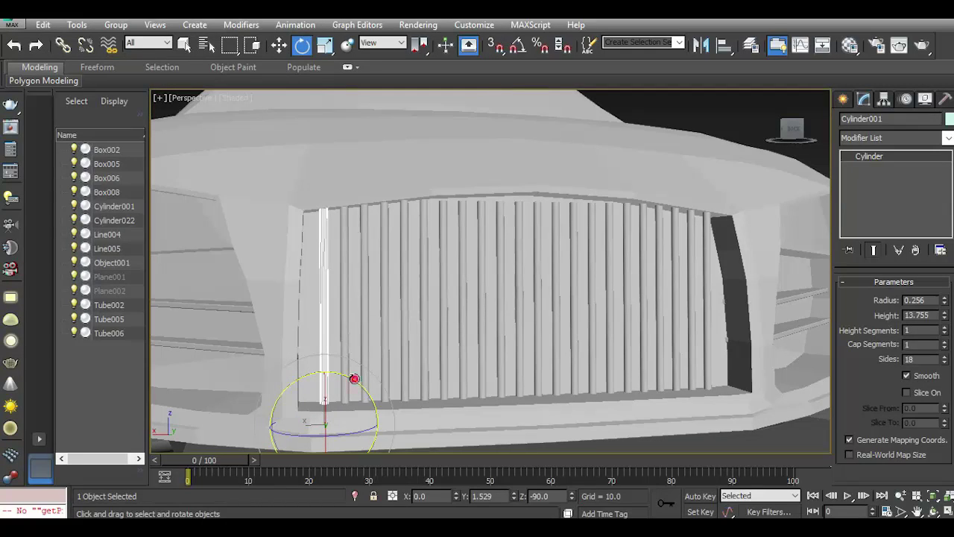
drag(354, 379, 456, 445)
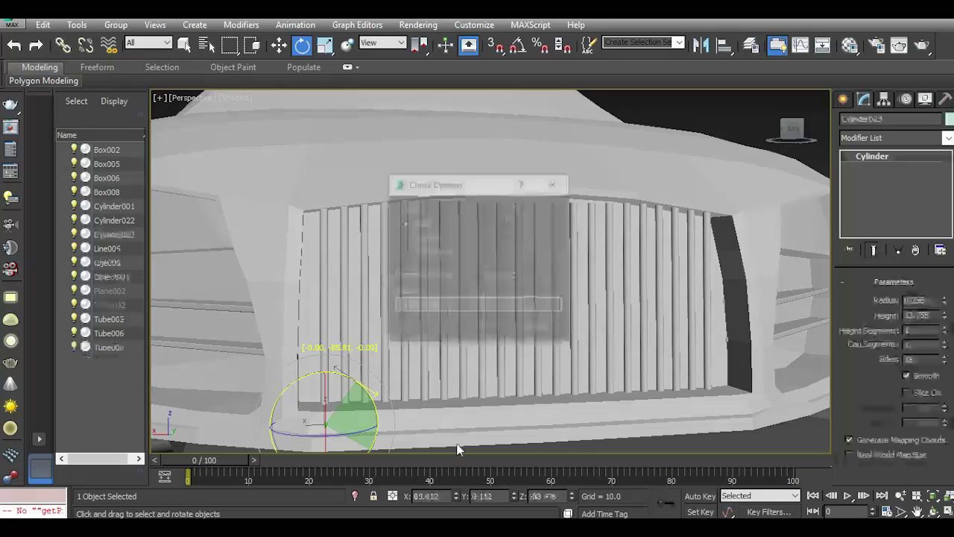
click(481, 328)
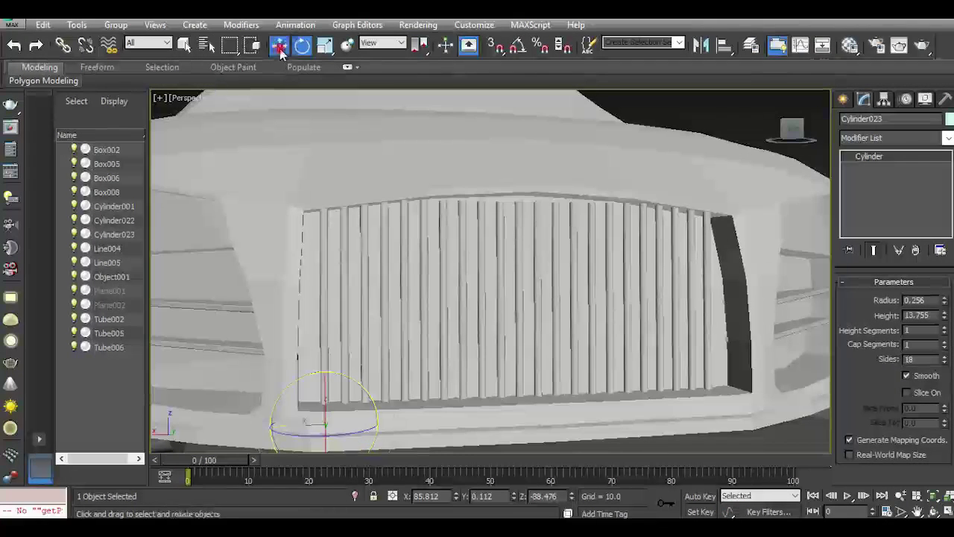
Raise the new horizontal rail slightly and adjust its tilt.
click(279, 46)
drag(322, 384, 325, 285)
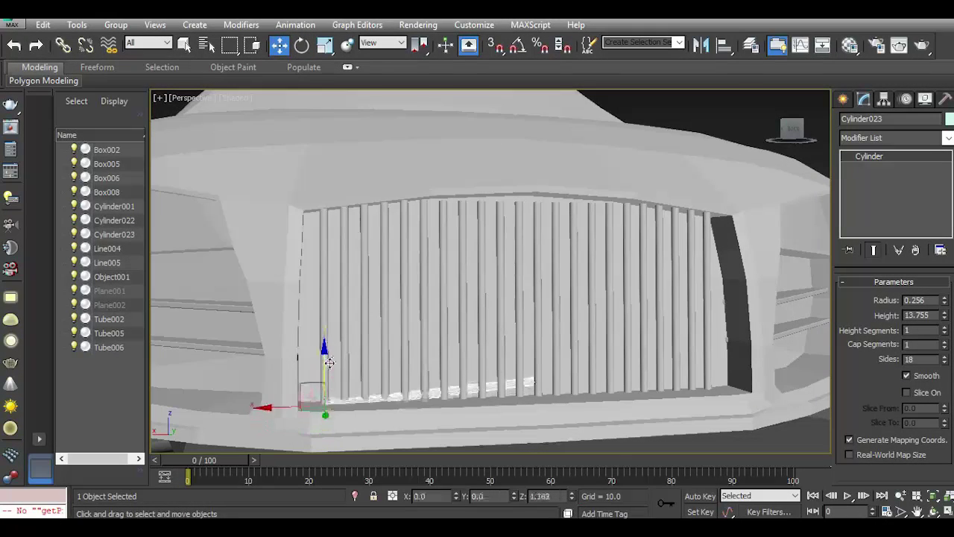
click(301, 45)
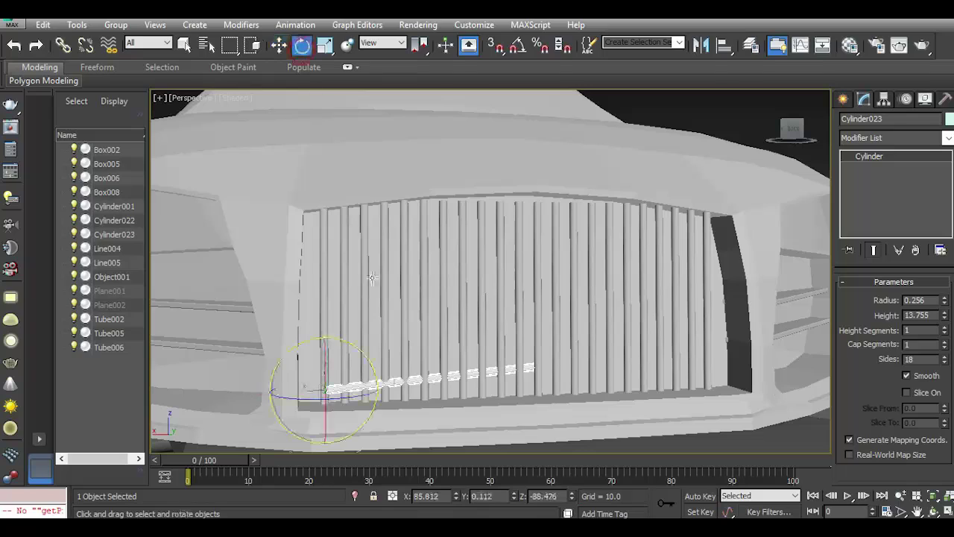
drag(354, 346, 360, 348)
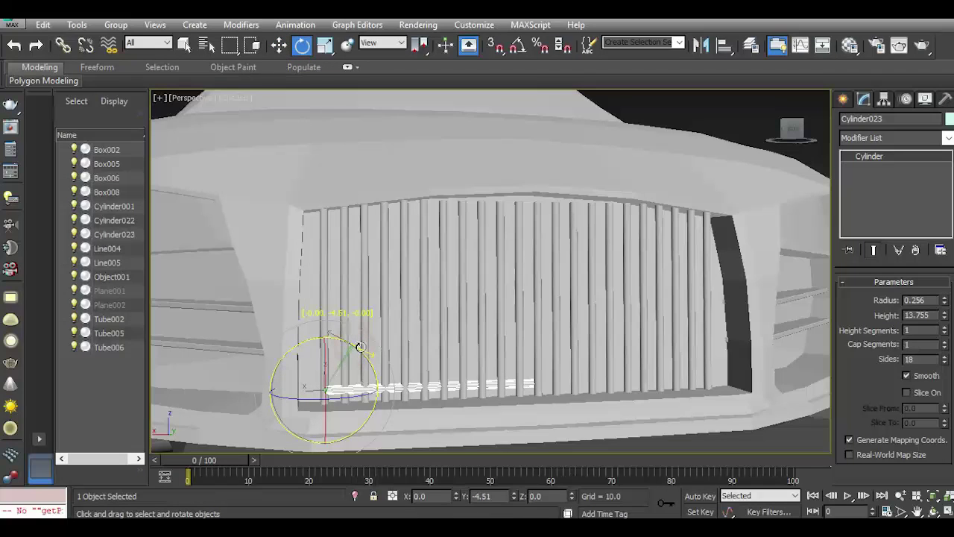
Zoom and orbit down to a close angled view of the rail at the bars' base.
scroll(422, 394, up, 3)
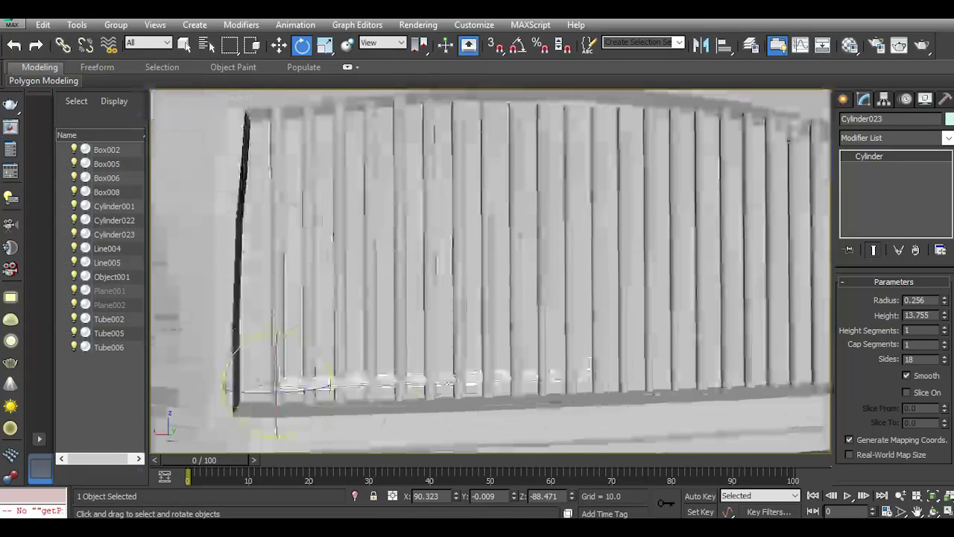
scroll(418, 396, up, 1)
scroll(413, 401, down, 2)
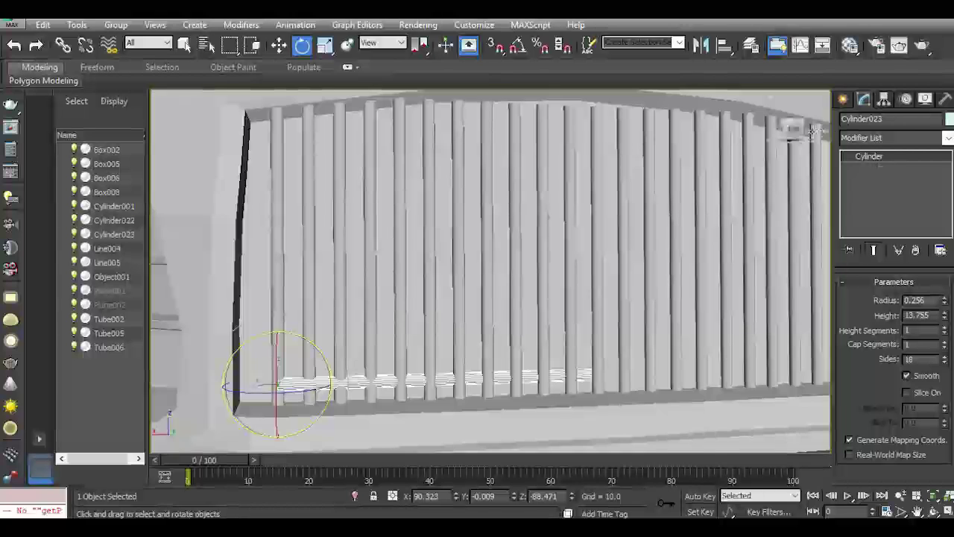
mouse_move(783, 130)
alt+middle_down()
mouse_move(806, 139)
mouse_move(761, 149)
alt+middle_up()
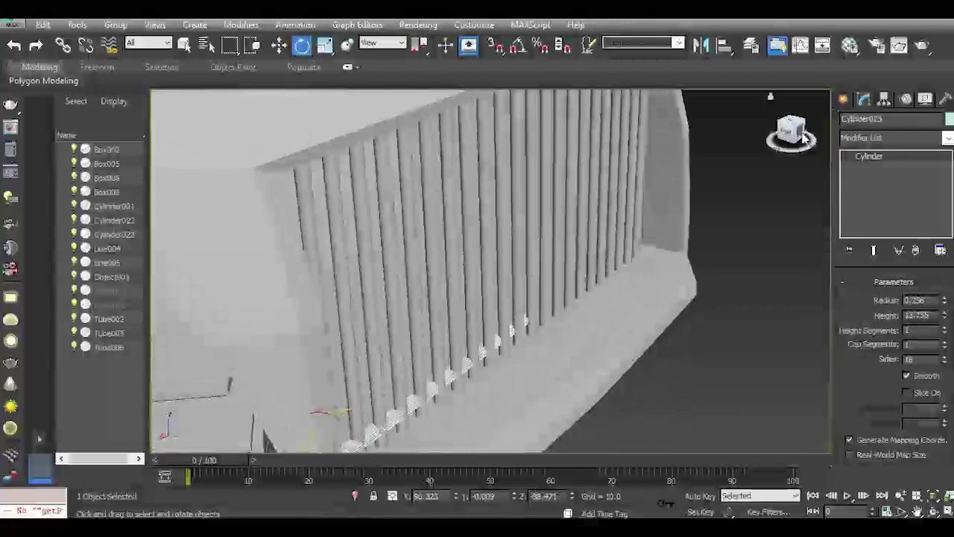
middle_drag(618, 245, 637, 195)
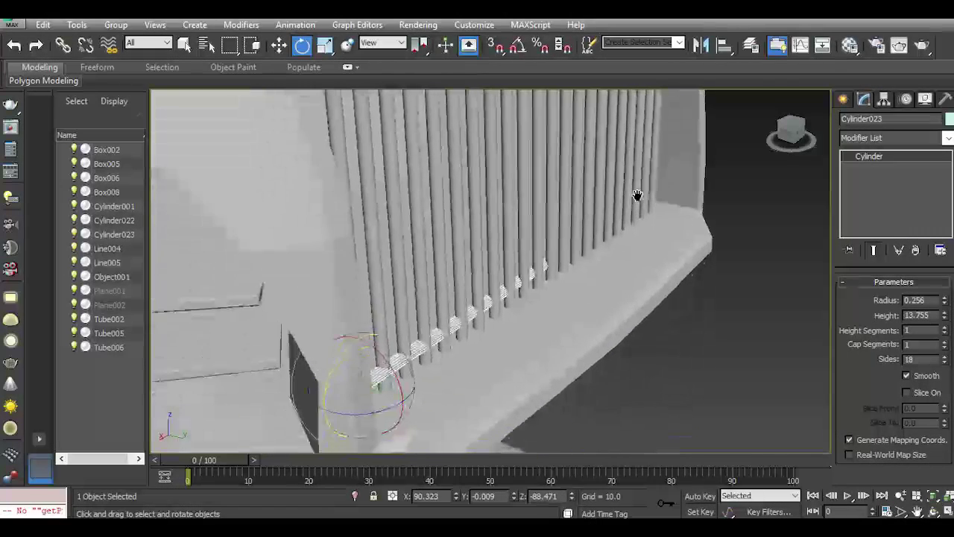
click(282, 44)
Nudge the rail along Y and tilt it to follow the grille base.
drag(396, 395, 396, 395)
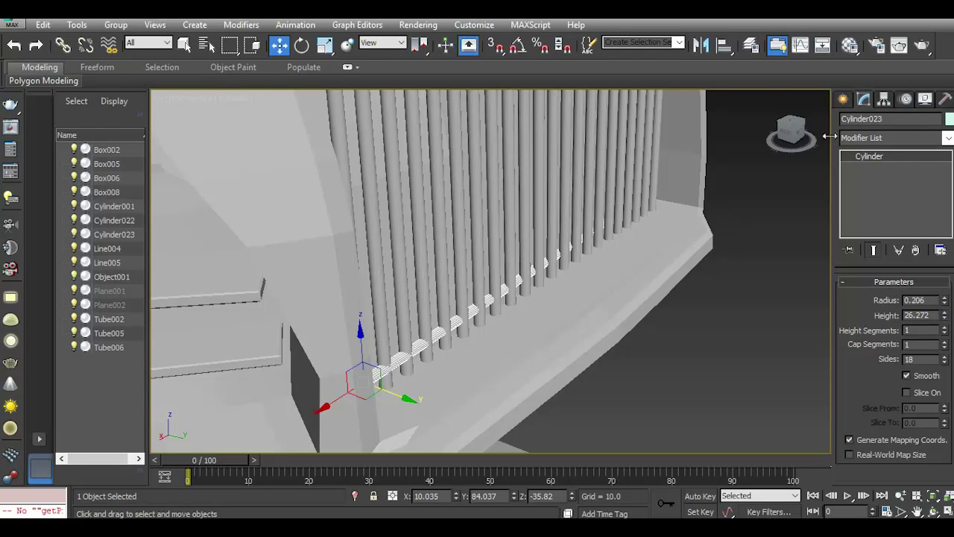
mouse_move(789, 133)
mouse_down()
mouse_move(799, 133)
mouse_move(620, 230)
mouse_up()
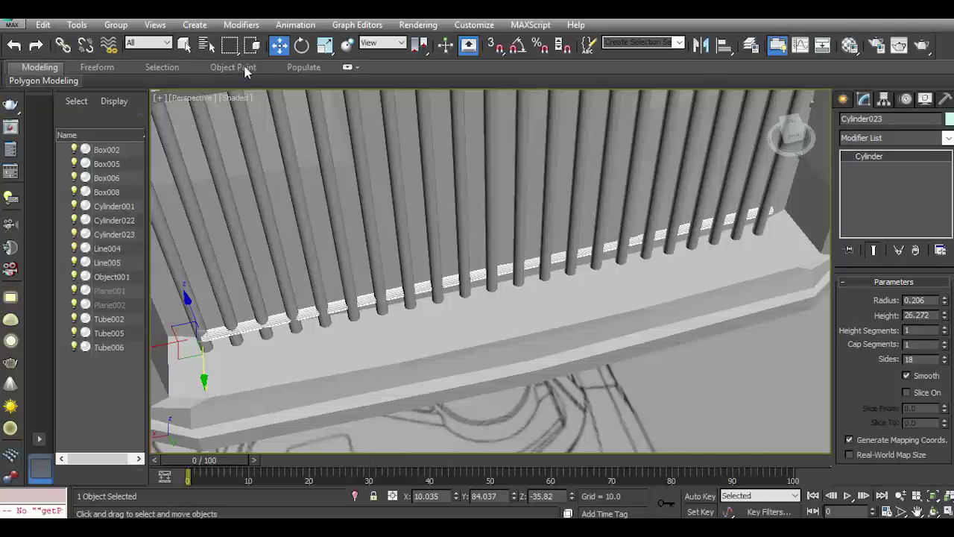
click(303, 46)
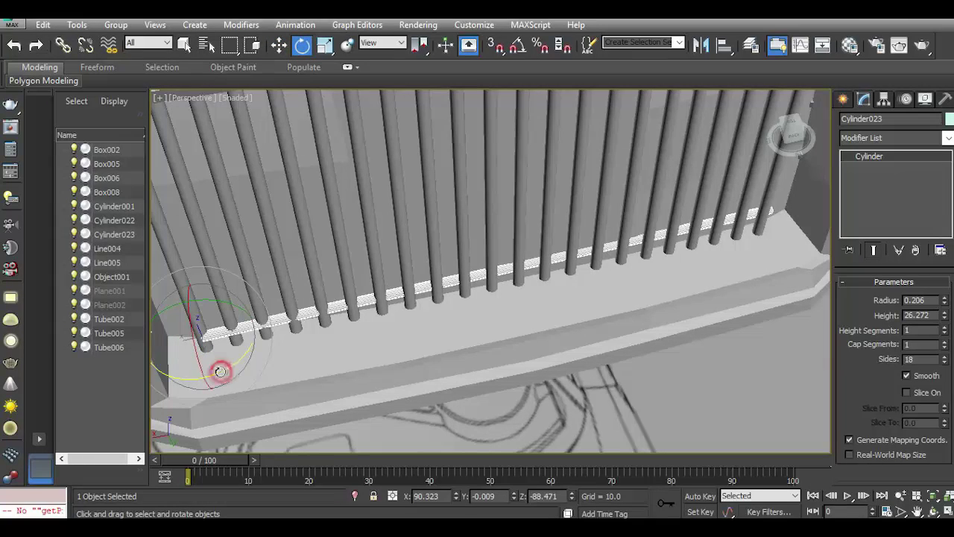
drag(221, 371, 219, 372)
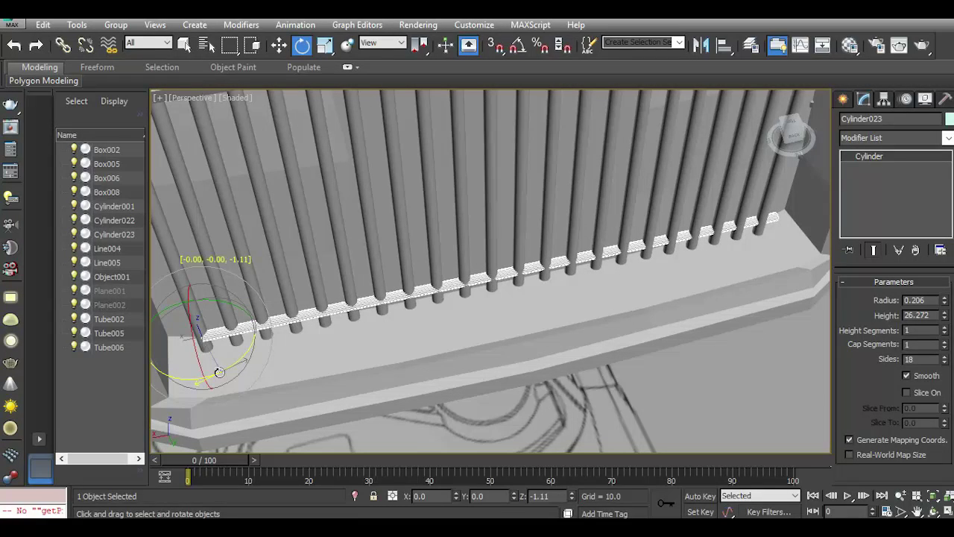
drag(219, 372, 220, 372)
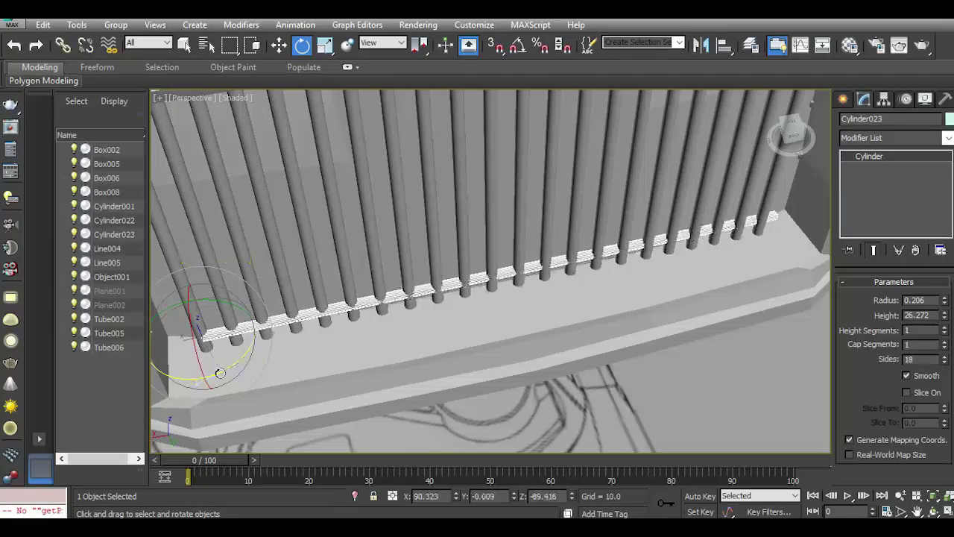
Shift the rail sideways into place against the bars' lower ends and zoom out.
click(279, 46)
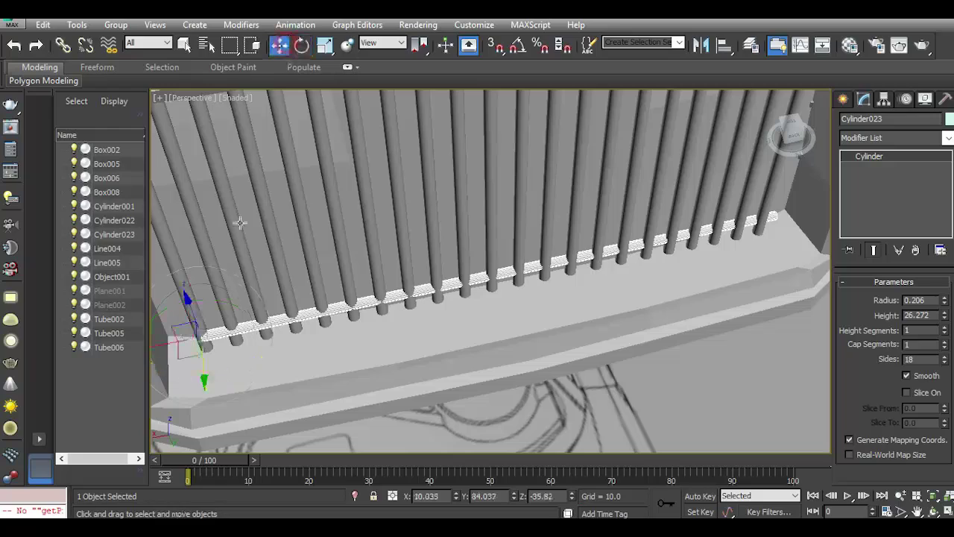
drag(162, 344, 152, 343)
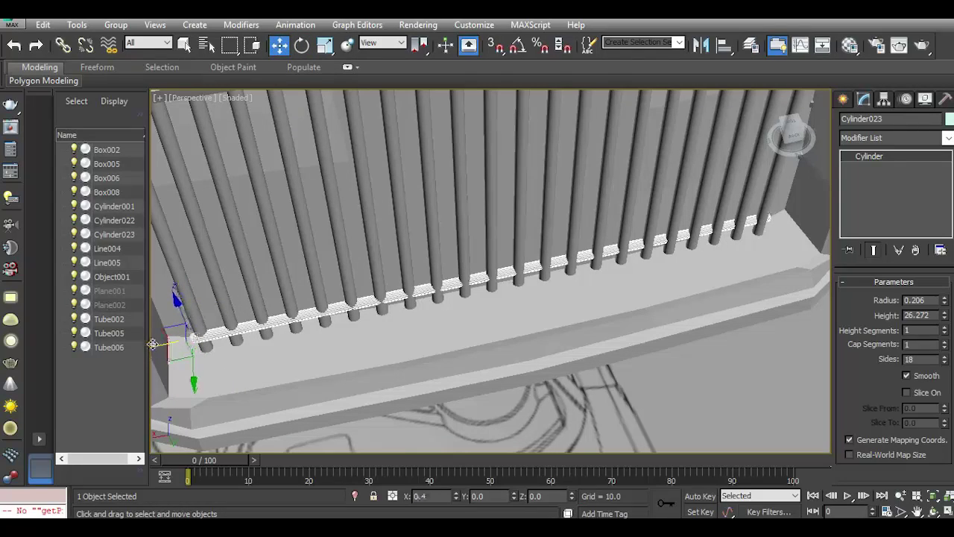
scroll(726, 199, down, 5)
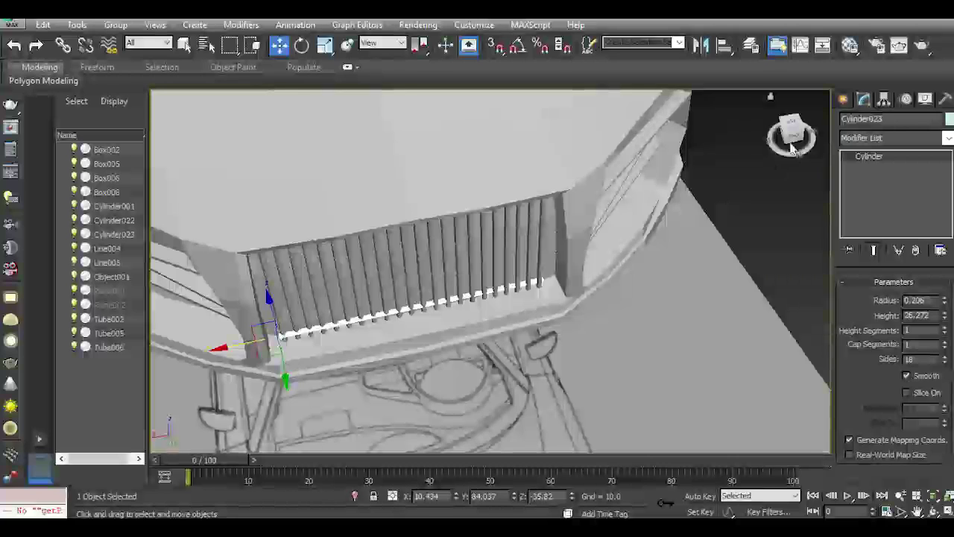
click(790, 132)
scroll(273, 332, up, 5)
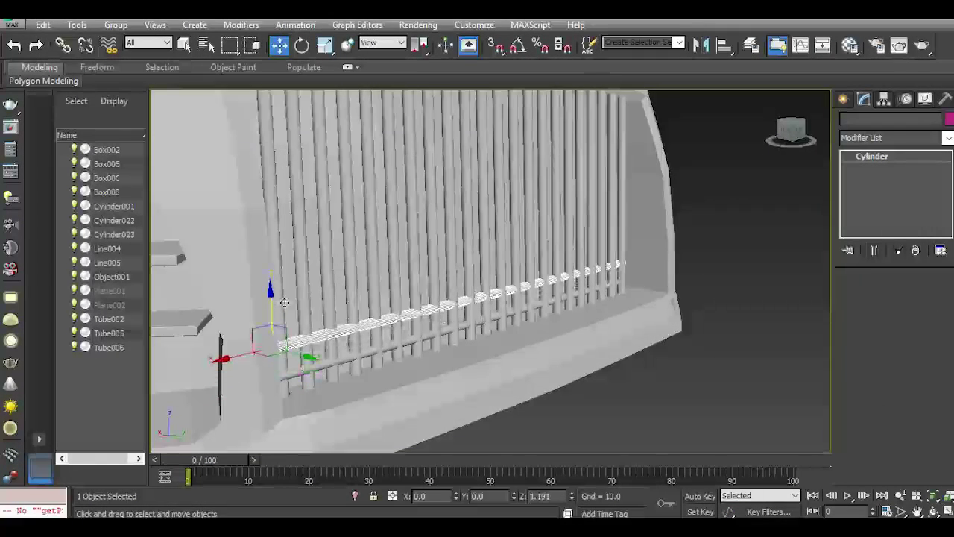
Clone the rail upward into a stack of rails up to Cylinder029 across the bars.
drag(273, 331, 280, 290)
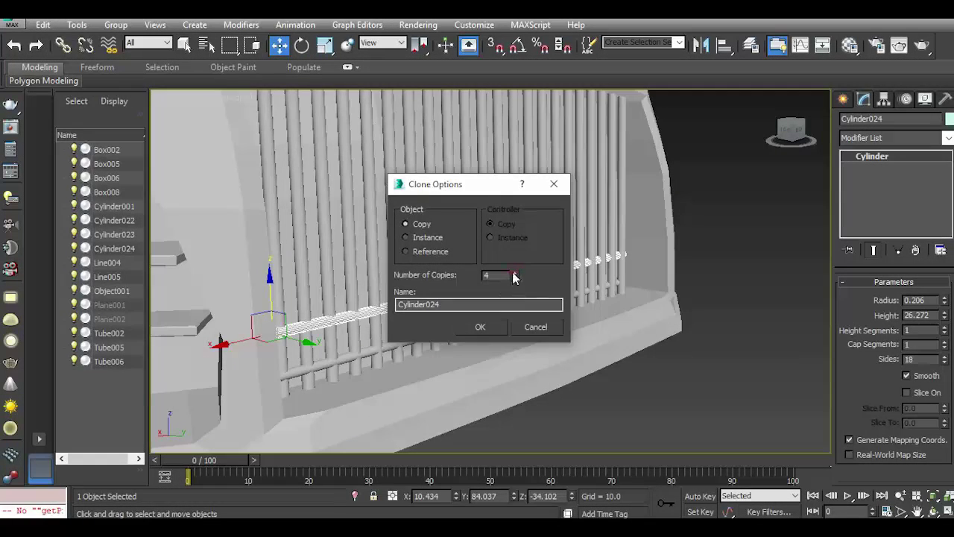
click(493, 328)
mouse_move(493, 328)
alt+middle_down()
mouse_move(706, 180)
mouse_move(675, 147)
alt+middle_up()
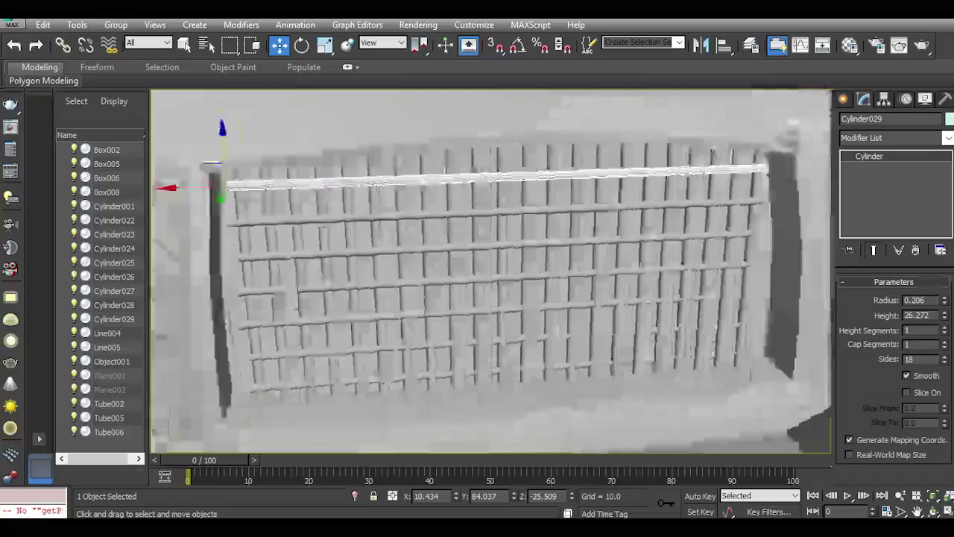
alt+middle_drag(695, 144, 805, 149)
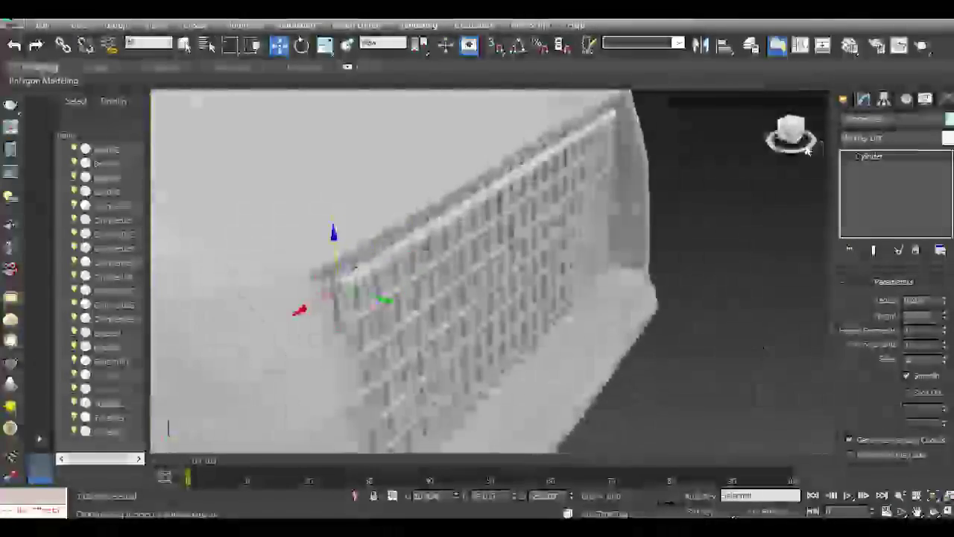
Shift the top rail slightly along Y and tilt it to match the grille's upper edge.
drag(360, 301, 355, 299)
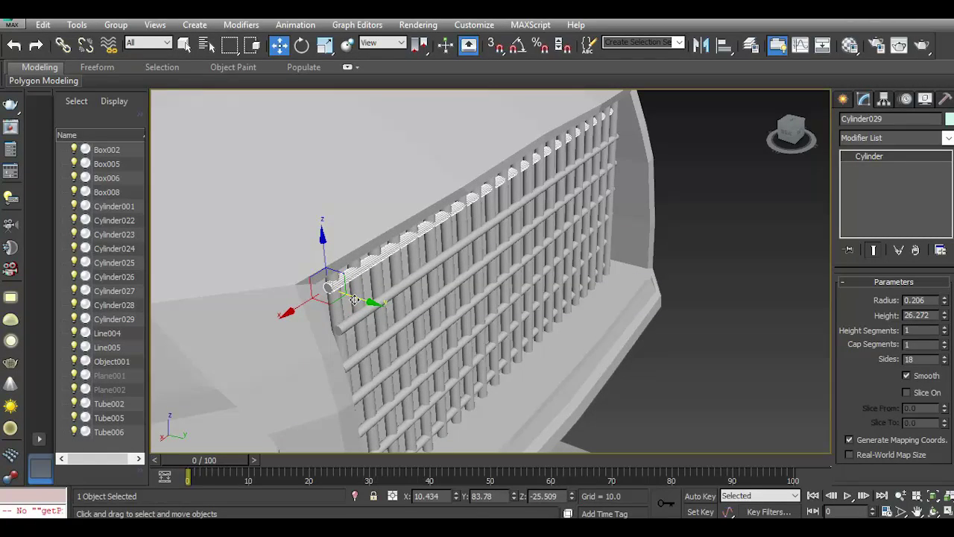
click(18, 48)
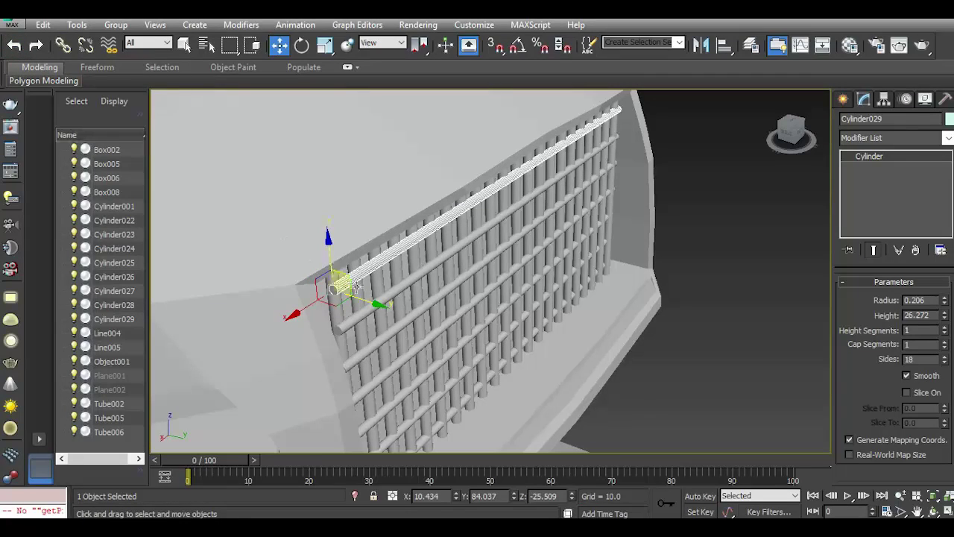
drag(360, 298, 355, 298)
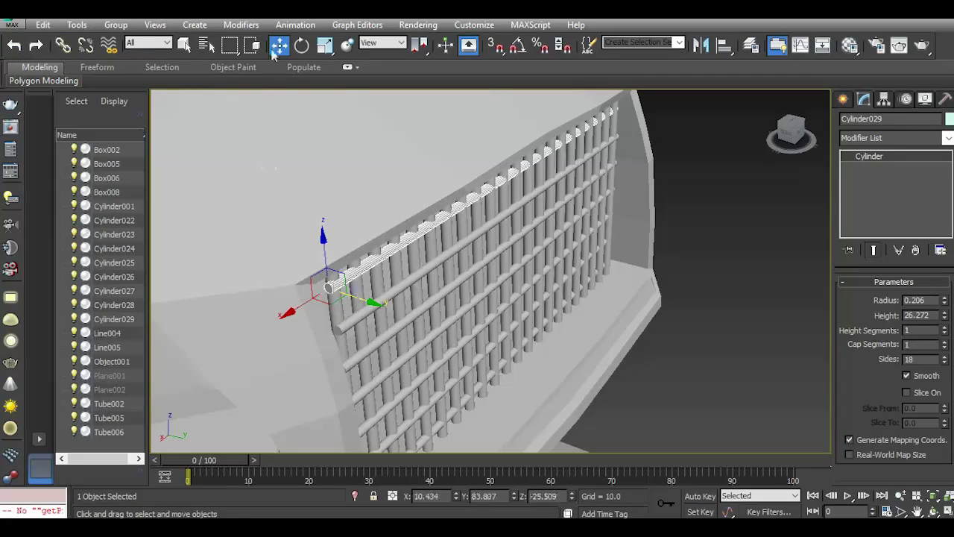
click(302, 45)
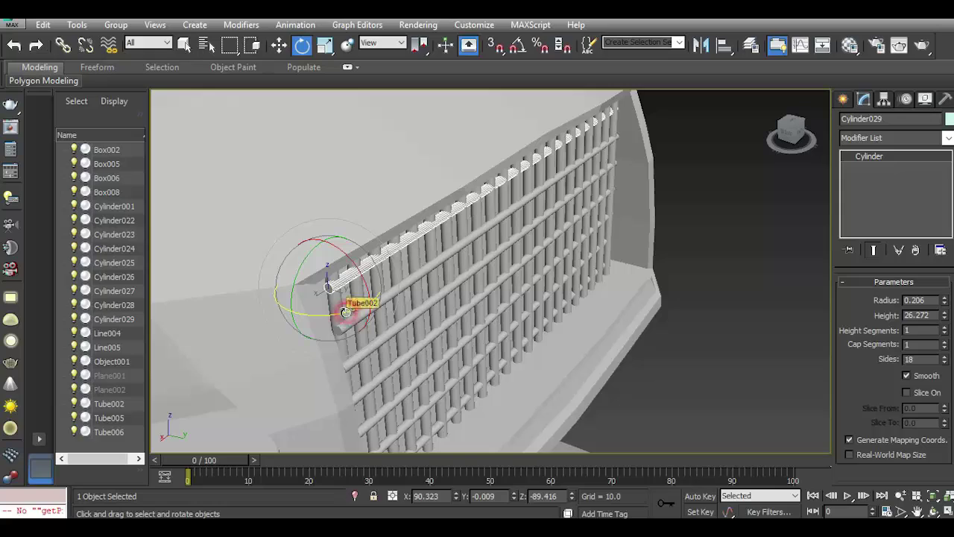
drag(345, 311, 374, 324)
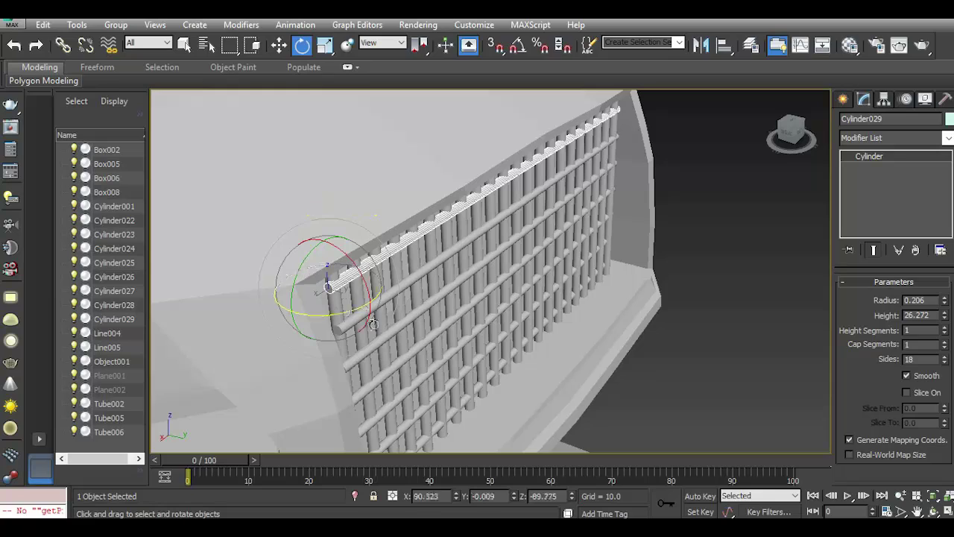
alt+middle_drag(434, 329, 381, 223)
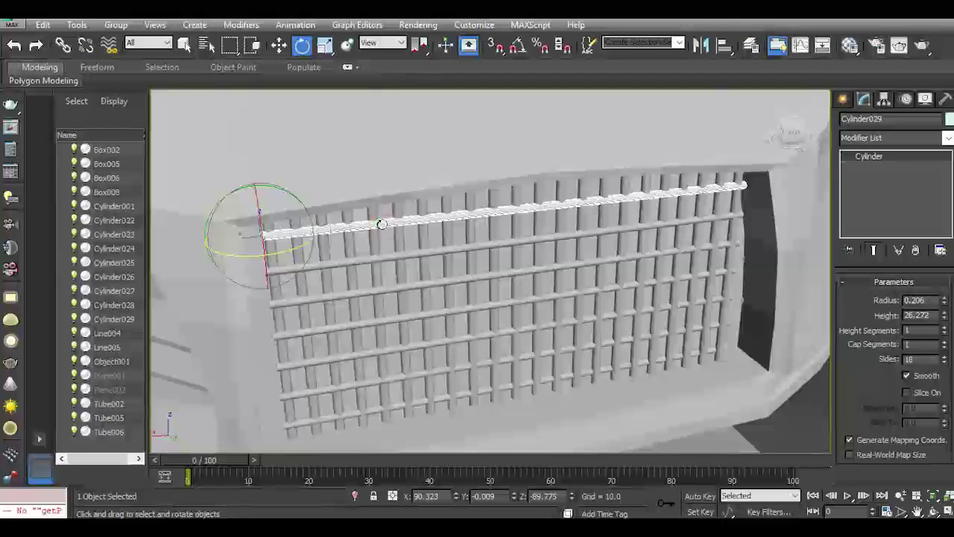
click(274, 46)
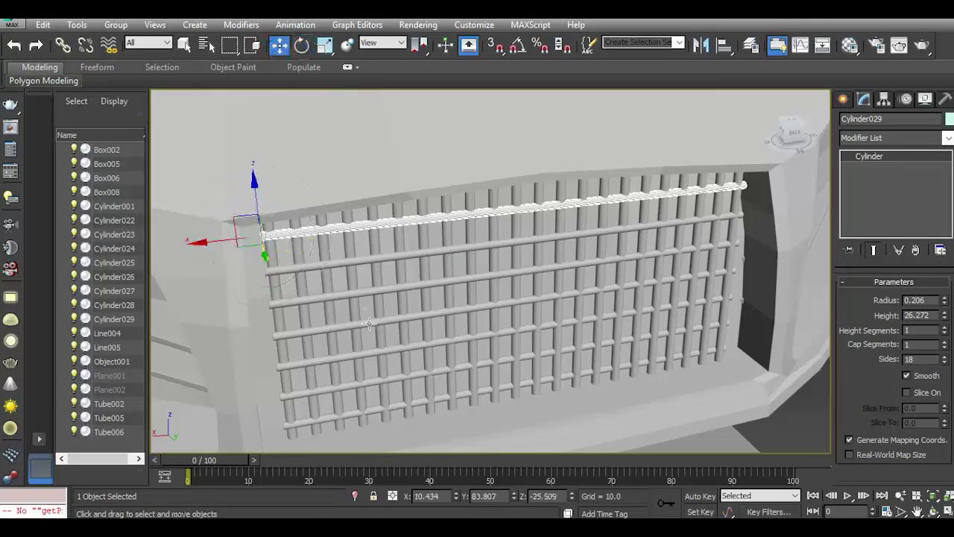
Attach all horizontal rails into Cylinder022, leaving Tube002 out of the grille.
click(305, 380)
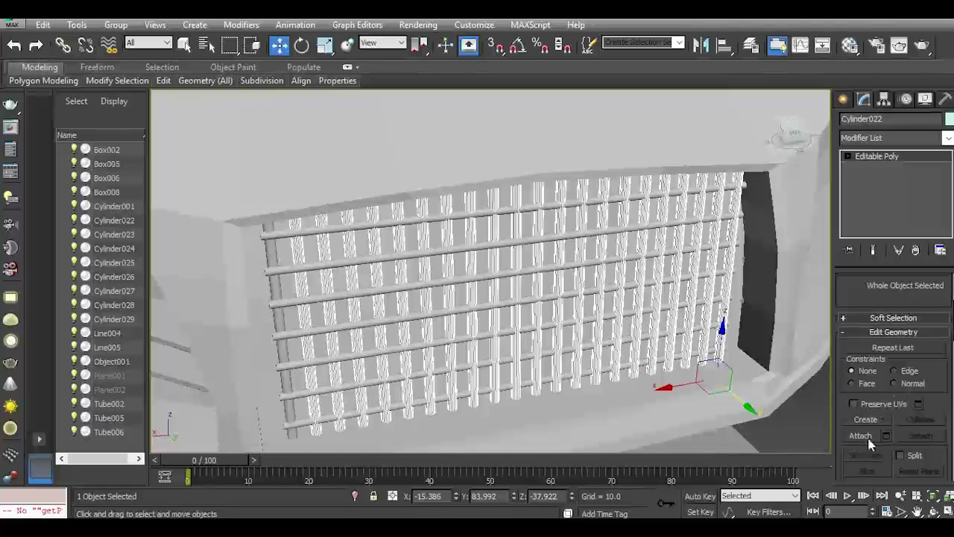
click(867, 438)
click(287, 416)
click(297, 412)
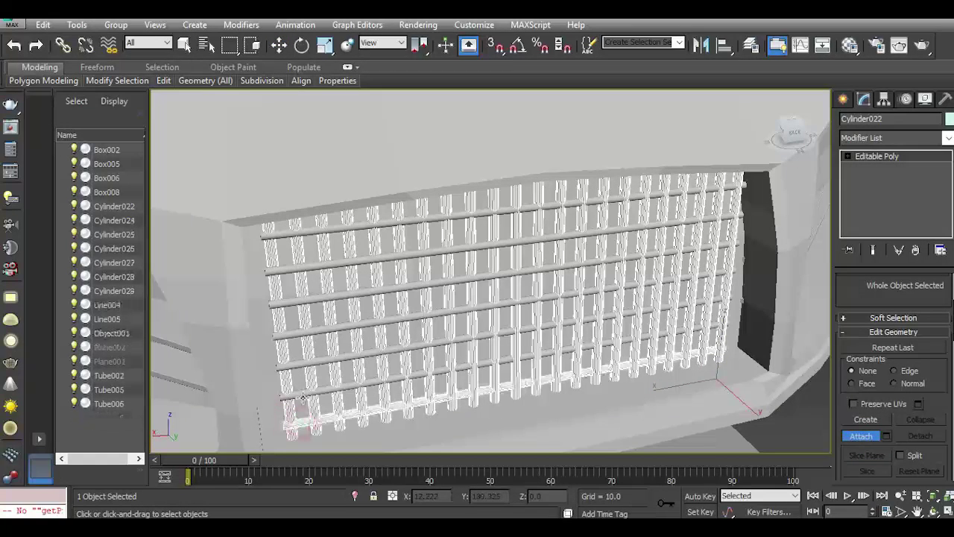
click(302, 399)
click(13, 45)
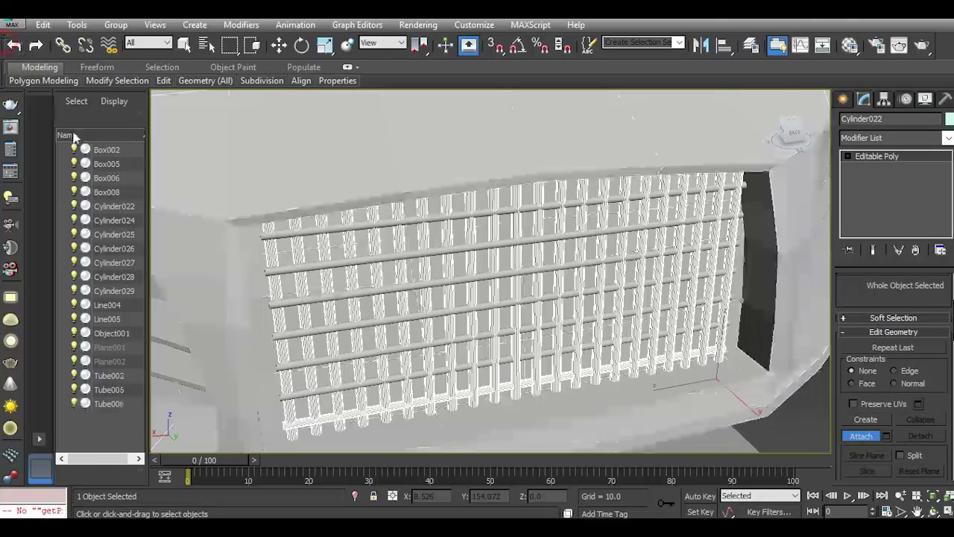
click(300, 391)
click(307, 362)
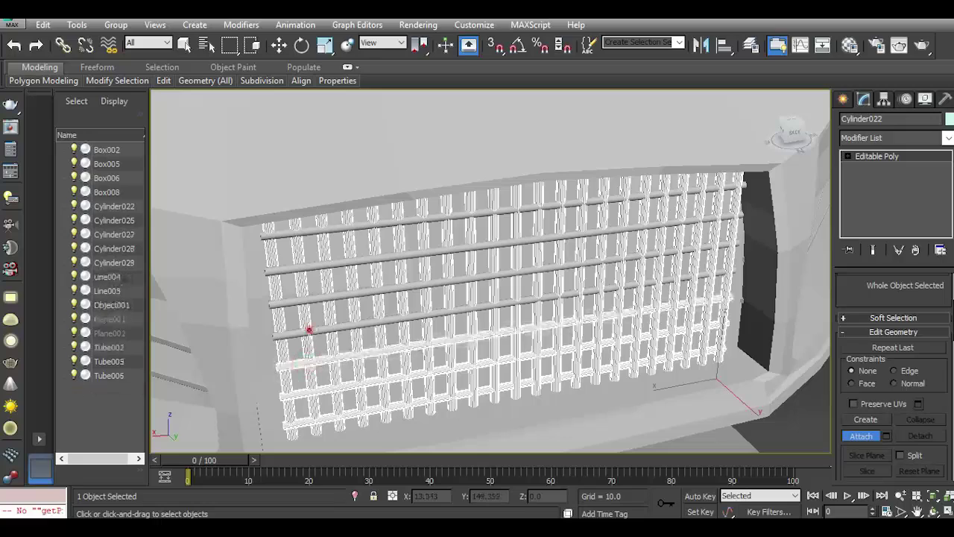
click(307, 331)
click(305, 299)
click(301, 268)
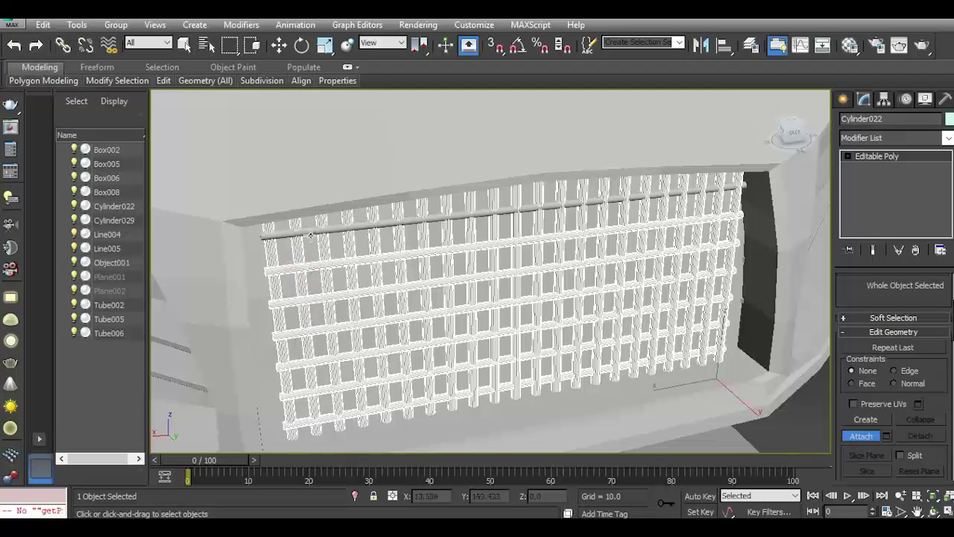
click(310, 234)
click(280, 45)
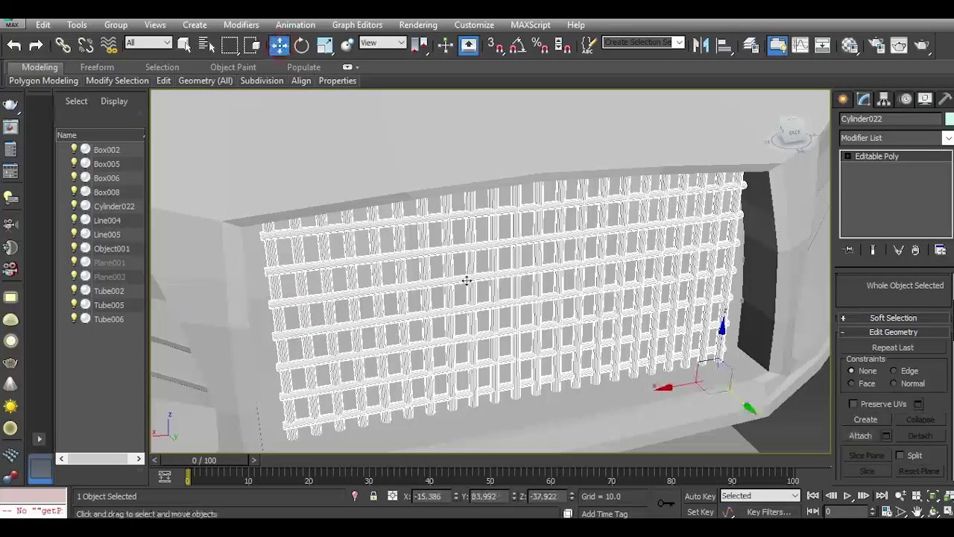
Centre the grille's pivot with Affect Pivot Only and Center to Object, then deselect it.
scroll(634, 348, down, 5)
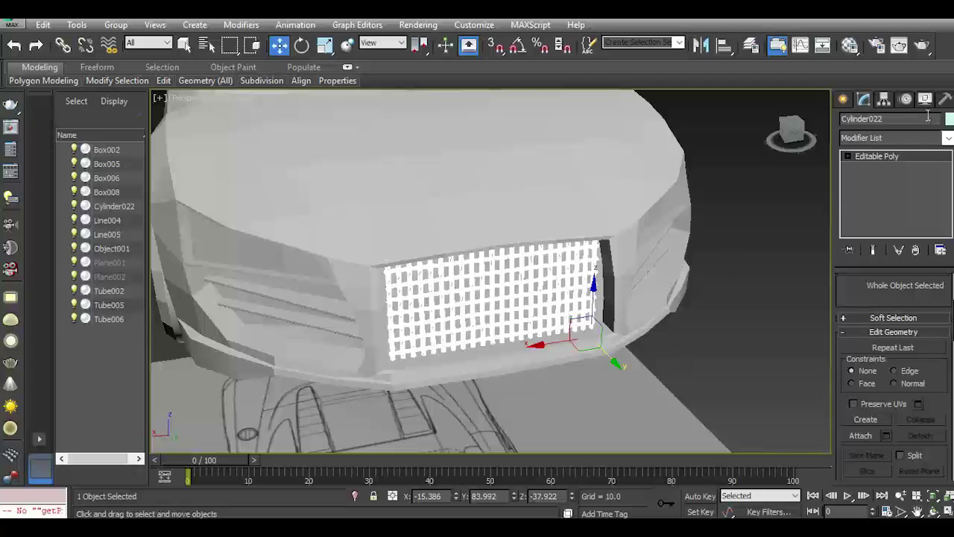
click(886, 100)
click(894, 188)
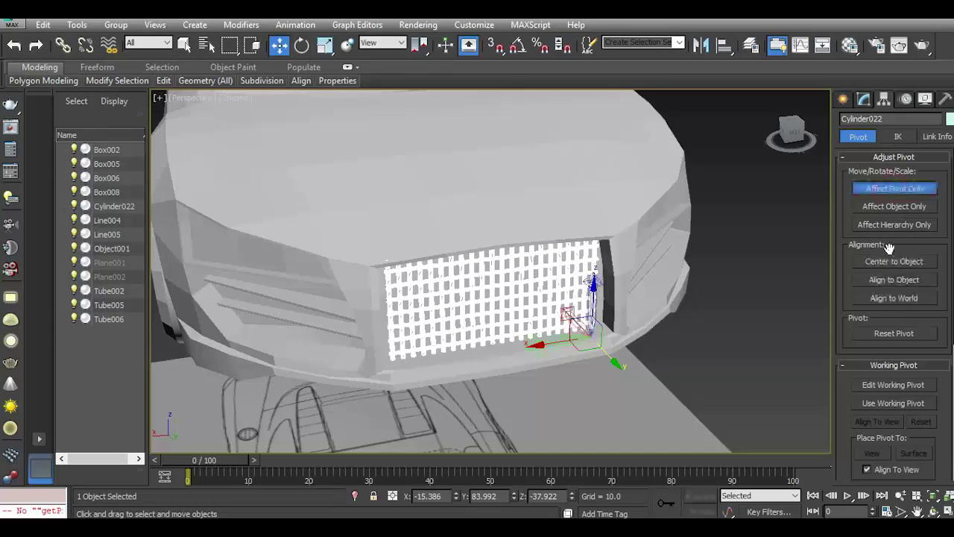
click(889, 261)
click(865, 99)
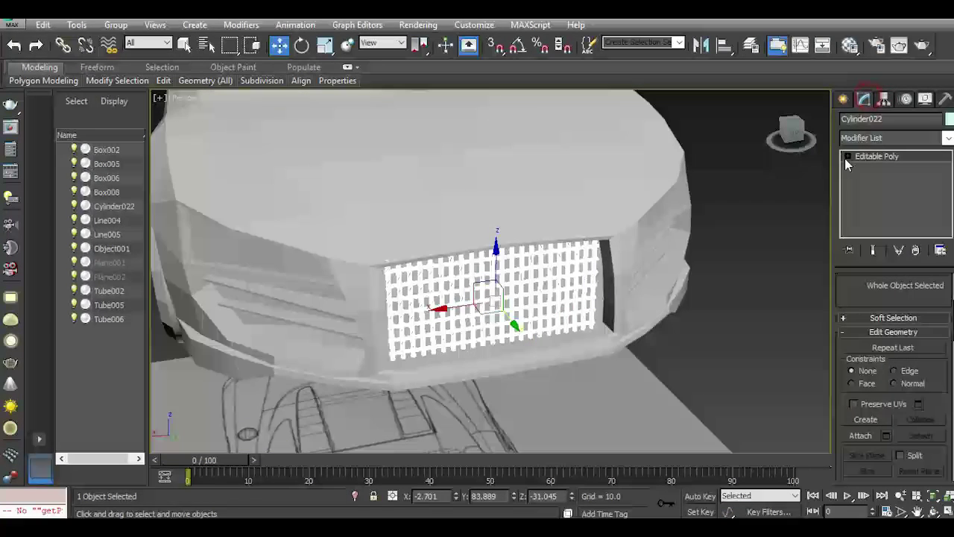
click(764, 223)
mouse_move(791, 134)
mouse_down()
mouse_move(690, 127)
mouse_move(770, 97)
mouse_up()
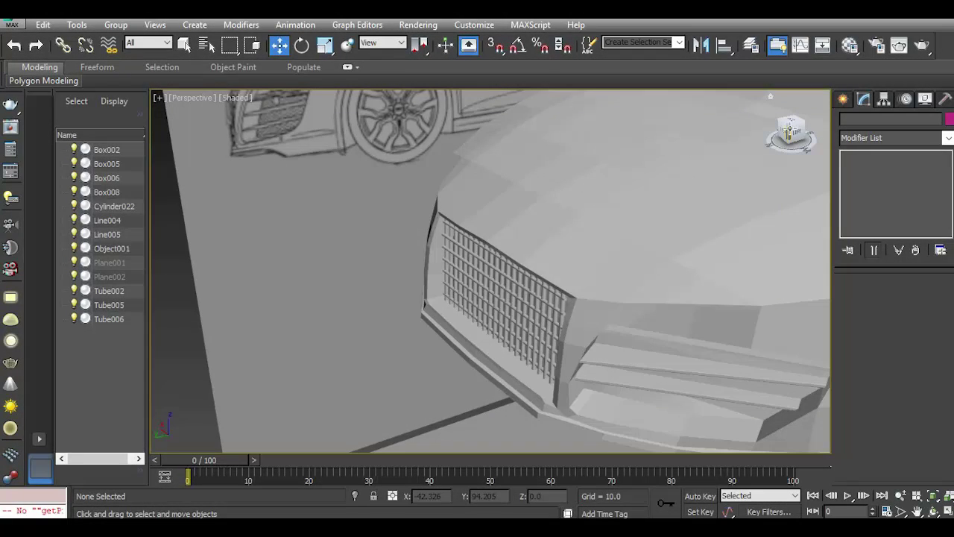
In Top view, draw Box009 (length 4.418, width 17.568, height 1.507) beyond the car front.
key(t)
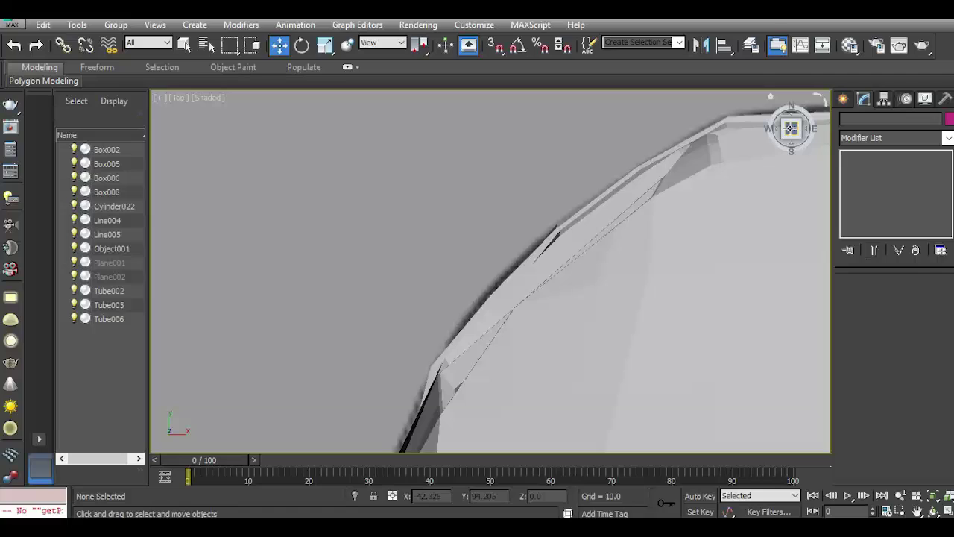
click(791, 128)
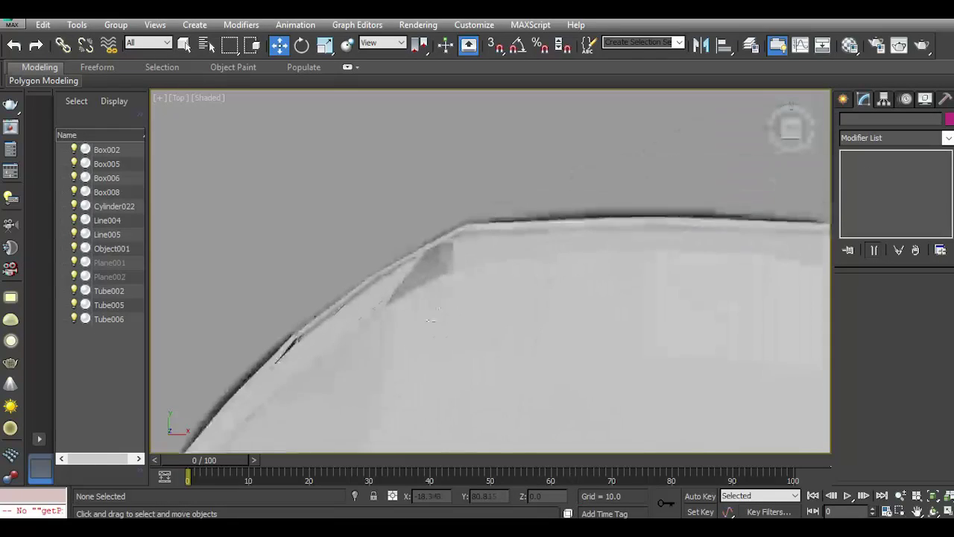
click(843, 100)
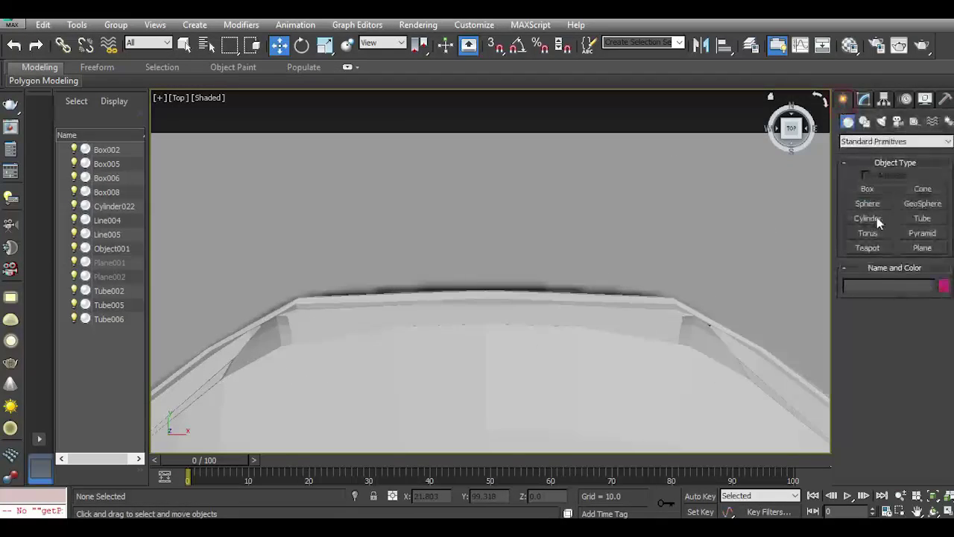
click(868, 192)
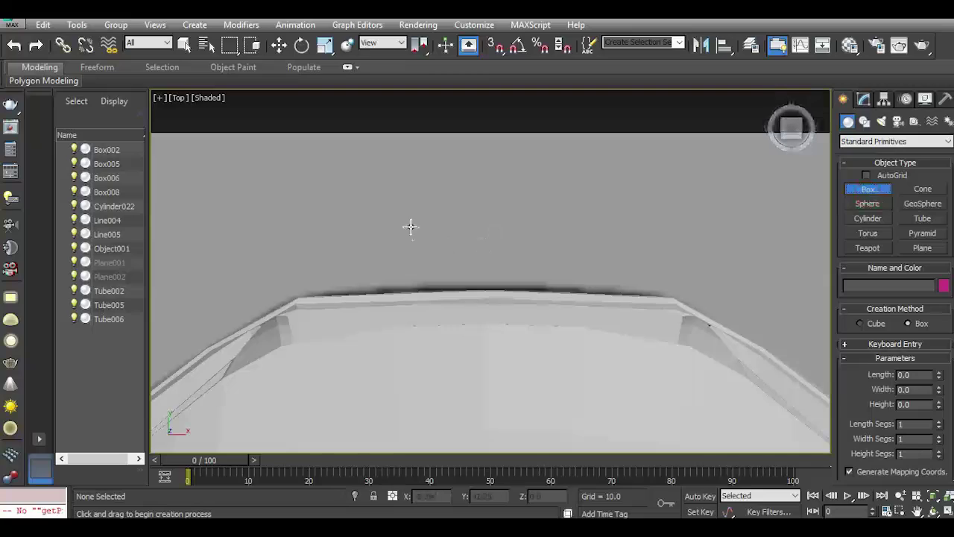
mouse_move(363, 231)
mouse_down()
mouse_move(590, 266)
mouse_move(602, 291)
mouse_up()
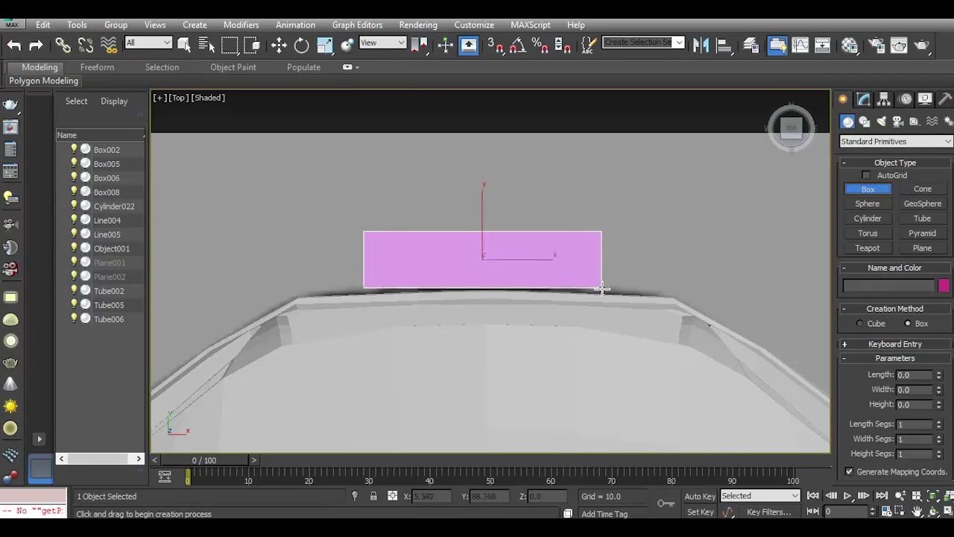
click(572, 270)
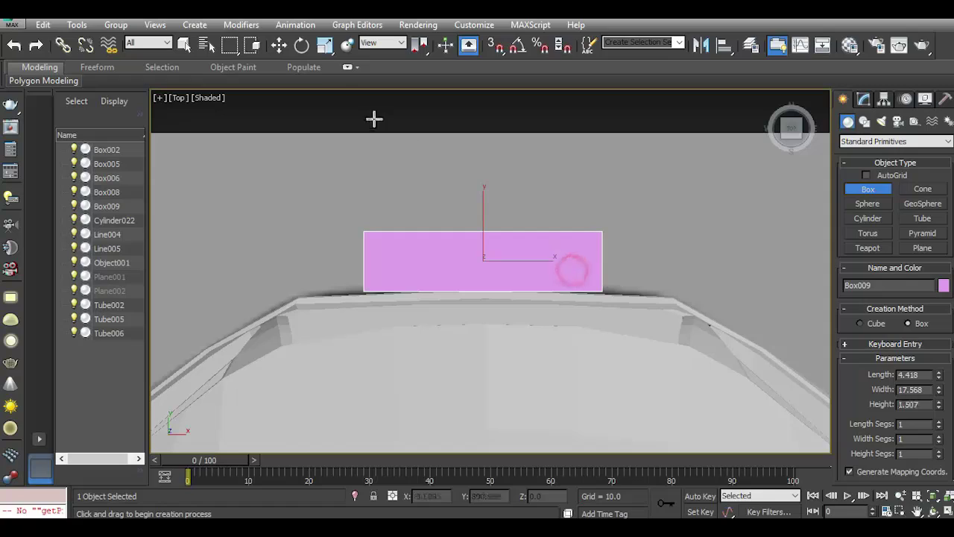
Assign the grey material to Box009 from the Material Editor.
click(298, 47)
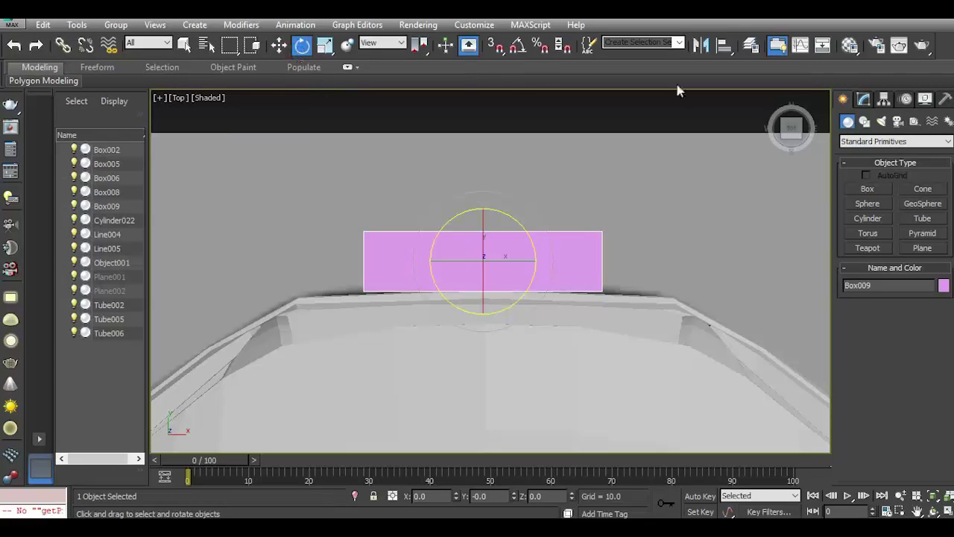
click(849, 45)
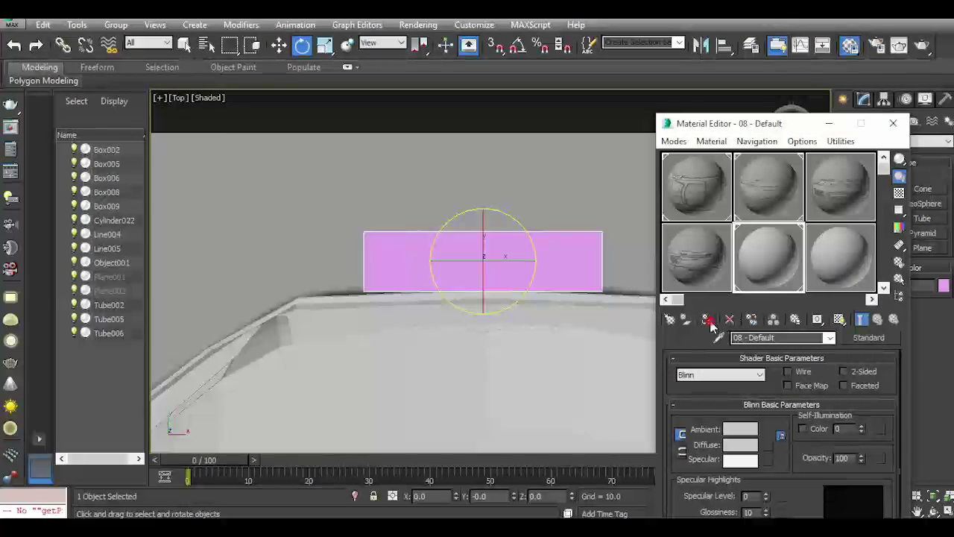
click(708, 322)
click(893, 123)
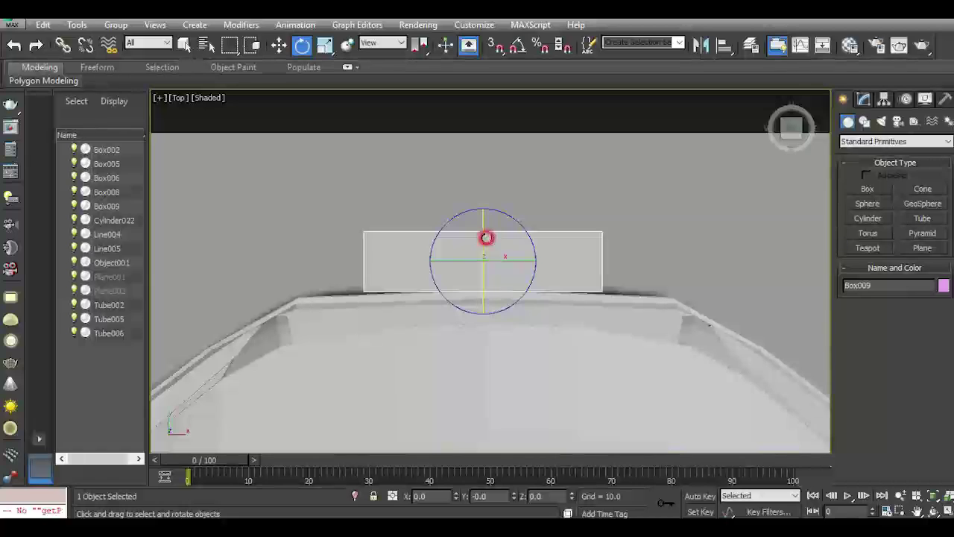
Rotate Box009 exactly 90° about X with Angle Snap and move it down to the car front.
drag(486, 237, 489, 241)
click(12, 47)
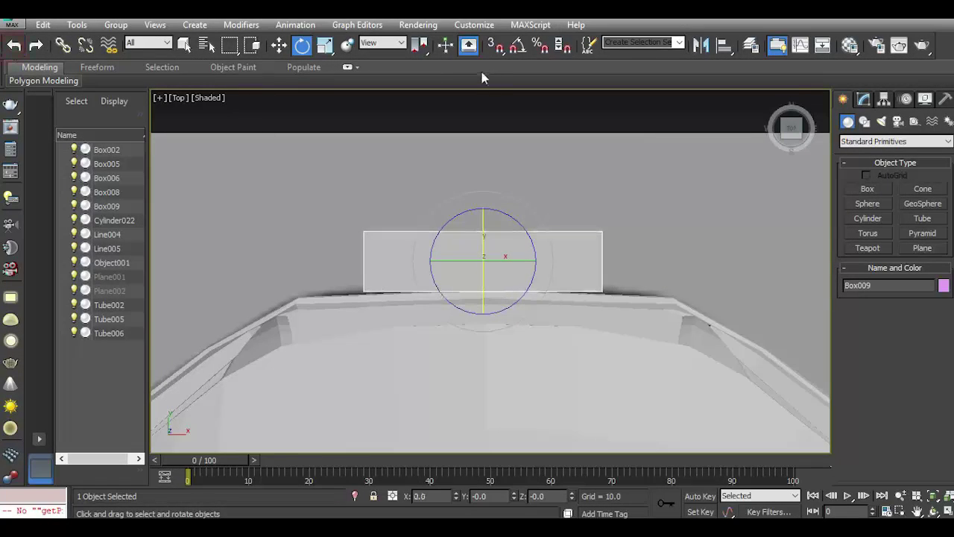
click(513, 47)
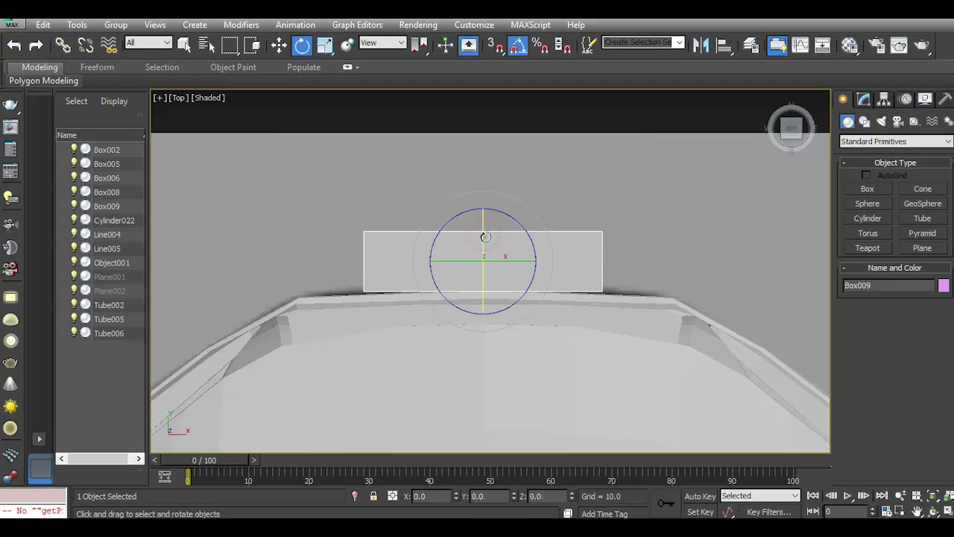
drag(485, 237, 486, 241)
scroll(489, 253, up, 2)
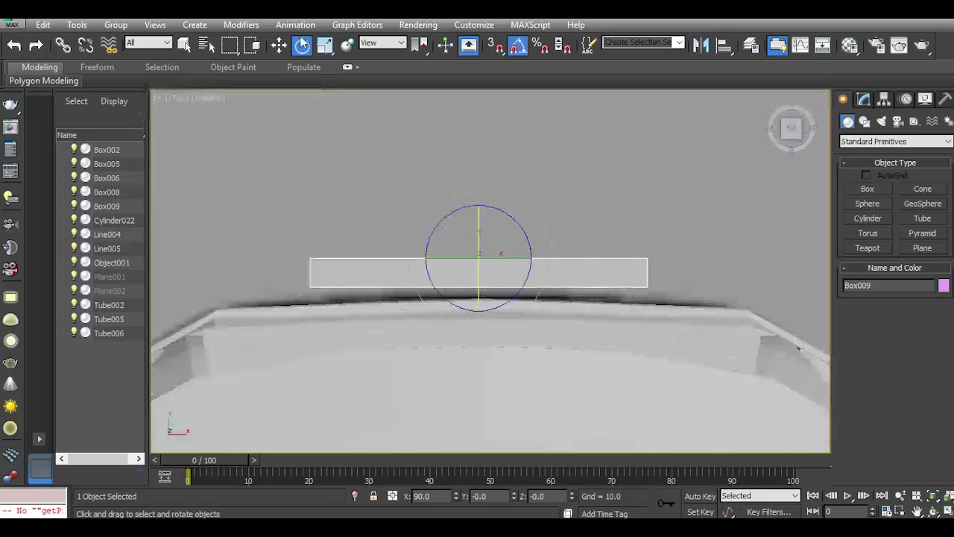
key(w)
mouse_move(474, 225)
mouse_down()
mouse_move(491, 273)
mouse_move(486, 260)
mouse_up()
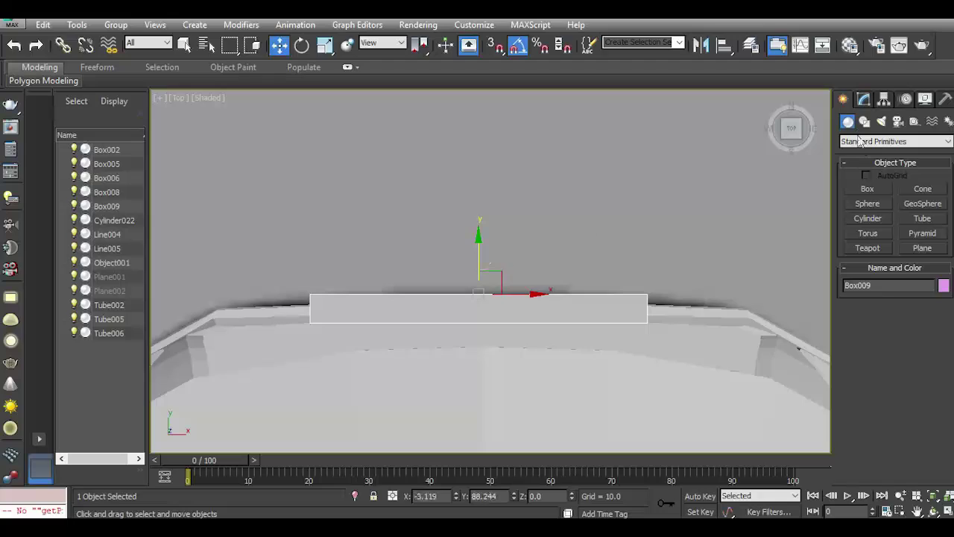
Reduce Box009's height to 0.663 to make a thinner slab.
click(869, 102)
drag(937, 313, 943, 328)
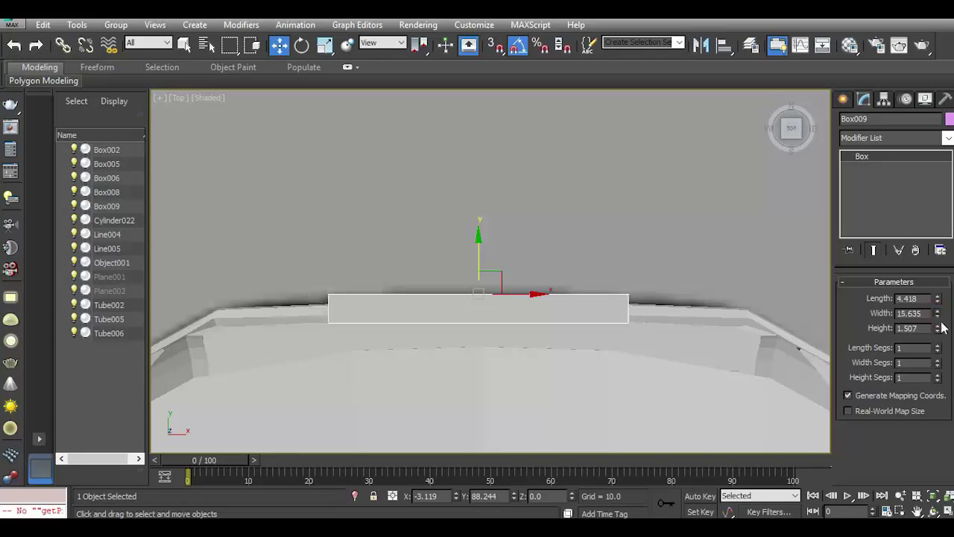
click(23, 45)
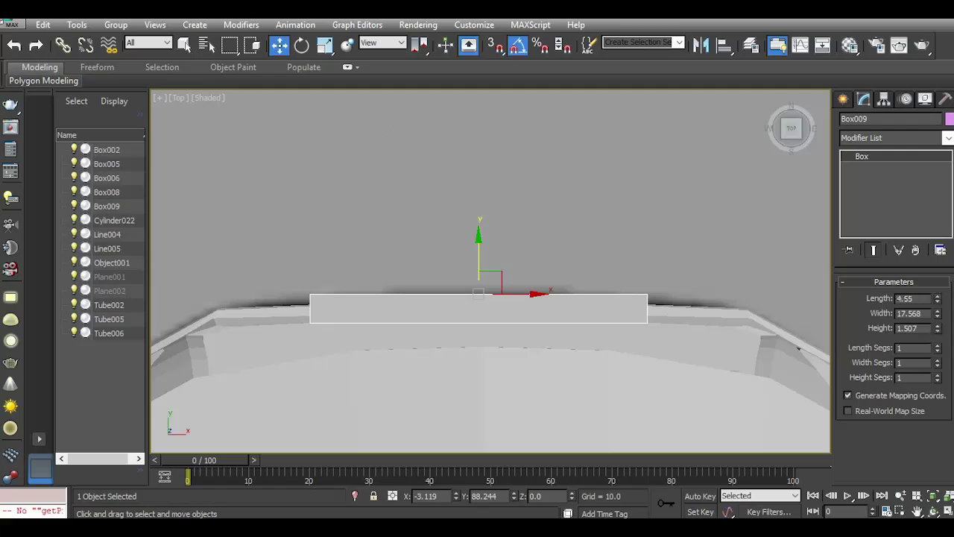
drag(939, 329, 945, 369)
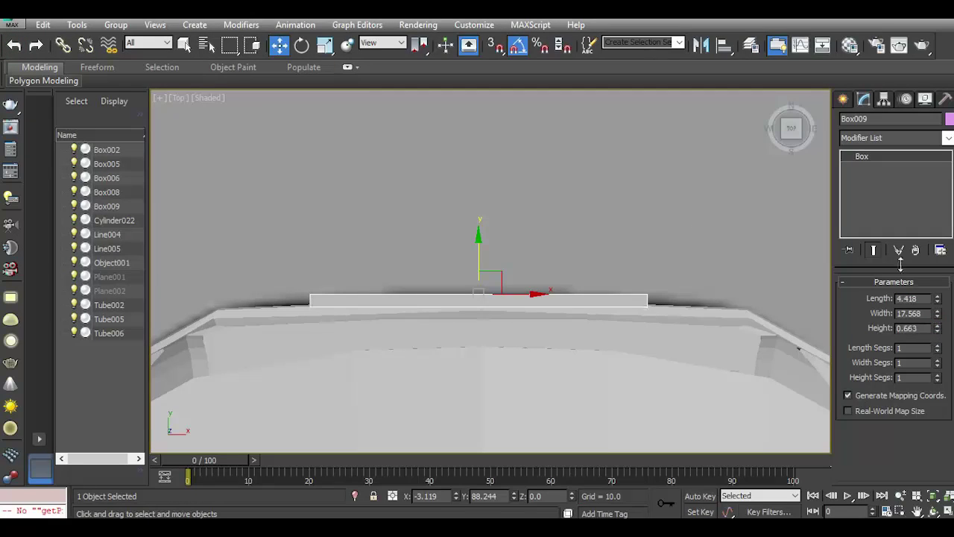
Compare Left and Perspective views to check the plate's position against the grille.
click(813, 149)
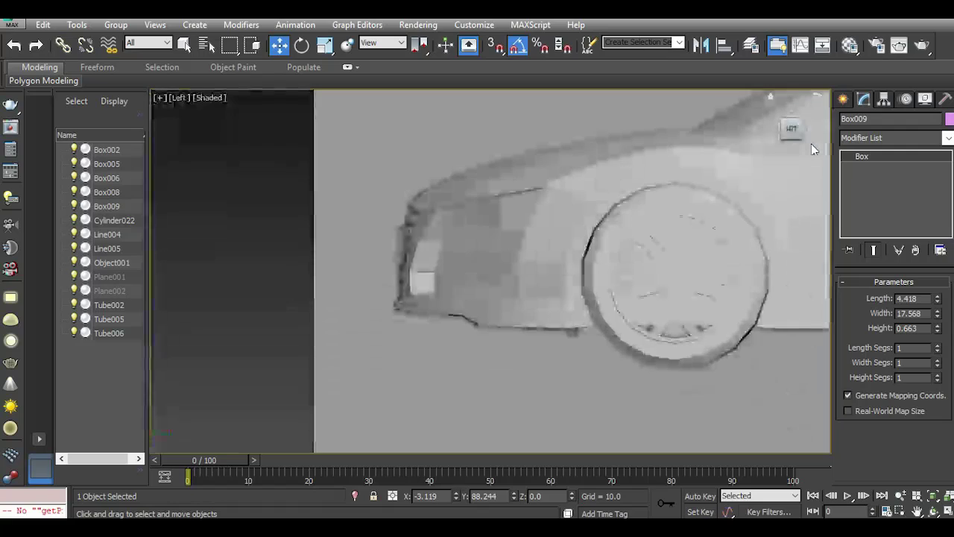
key(p)
scroll(607, 279, down, 10)
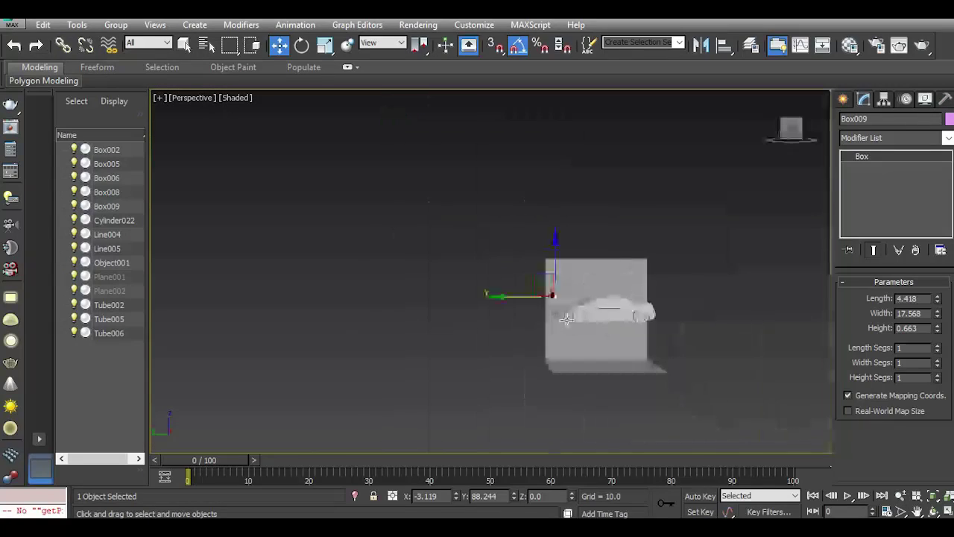
scroll(560, 313, down, 5)
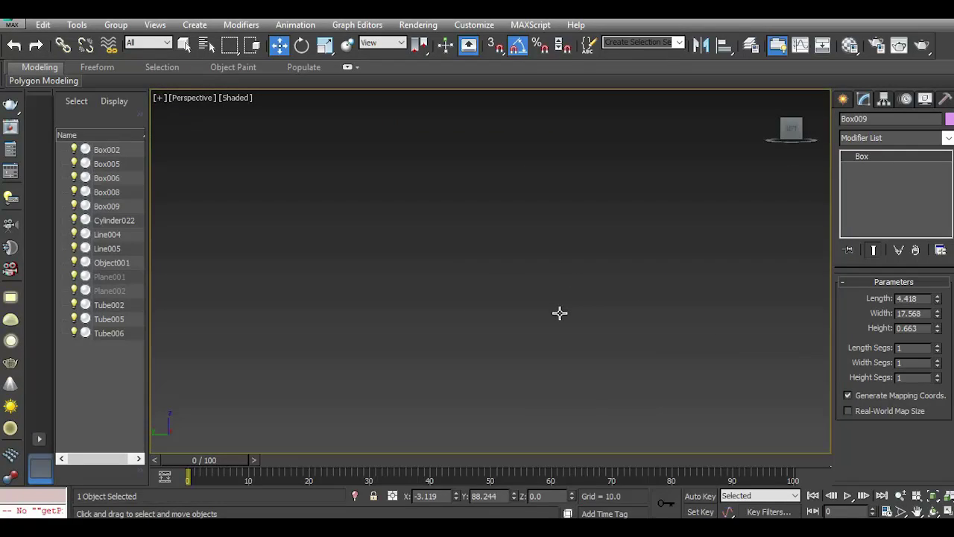
key(l)
key(p)
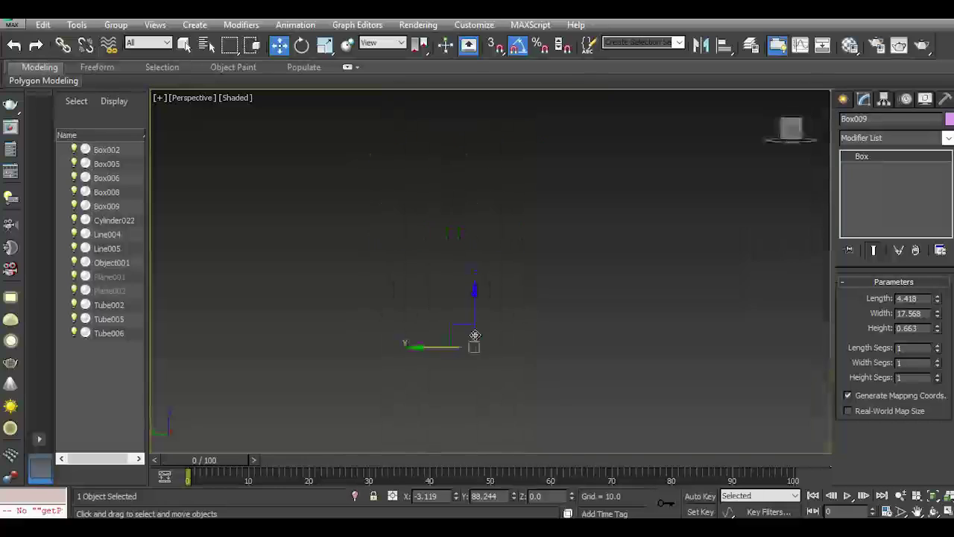
scroll(493, 350, down, 10)
key(l)
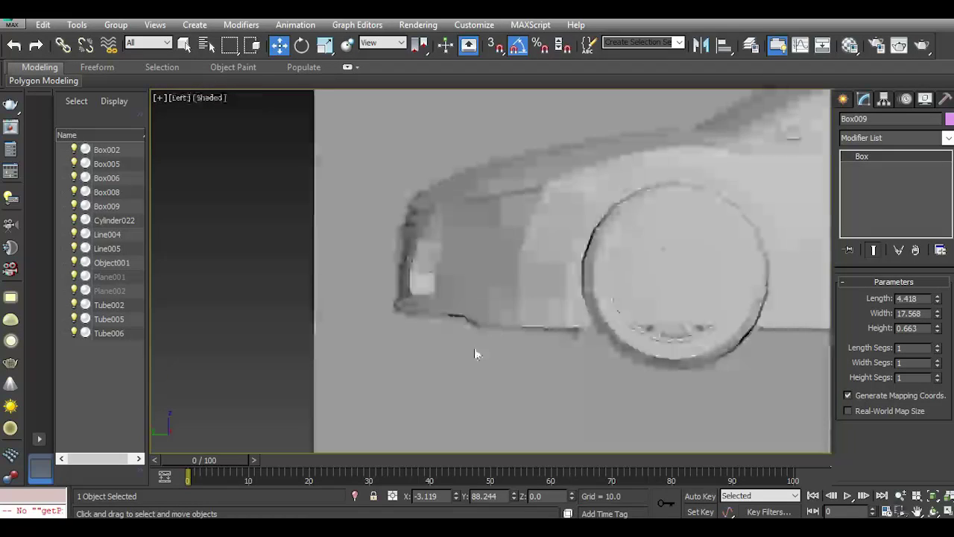
scroll(474, 347, down, 2)
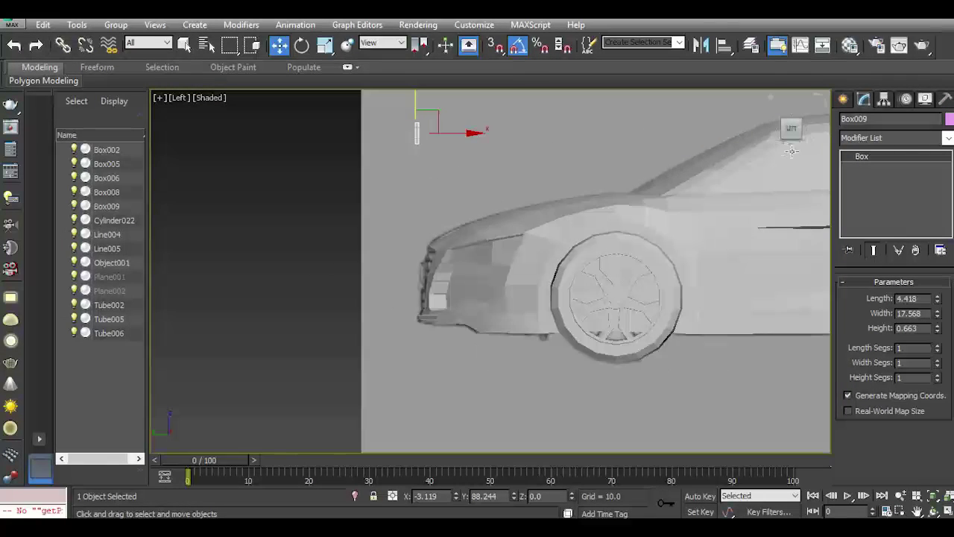
Orbit around the car front to confirm the plate covers the middle of the grille.
mouse_move(791, 133)
mouse_down()
mouse_move(437, 112)
mouse_move(440, 227)
mouse_up()
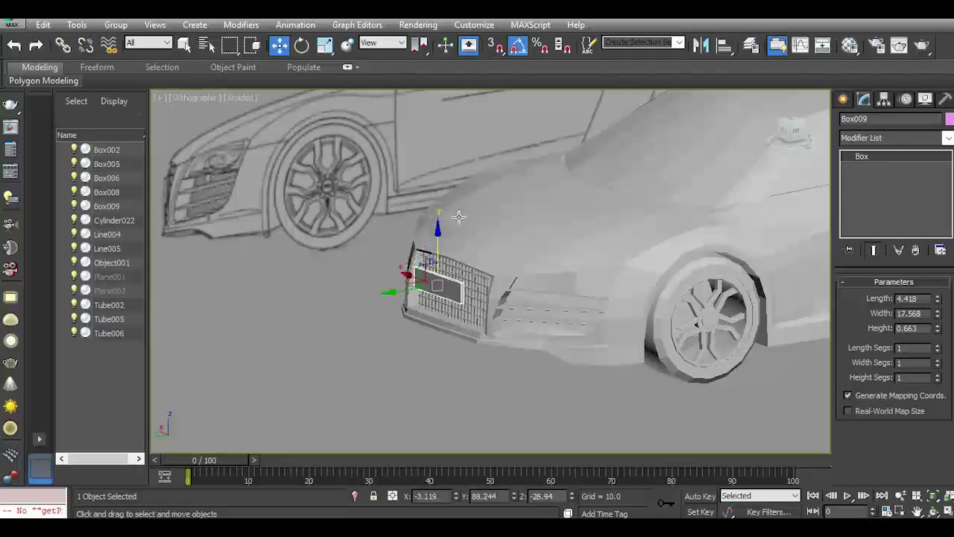
key(l)
key(p)
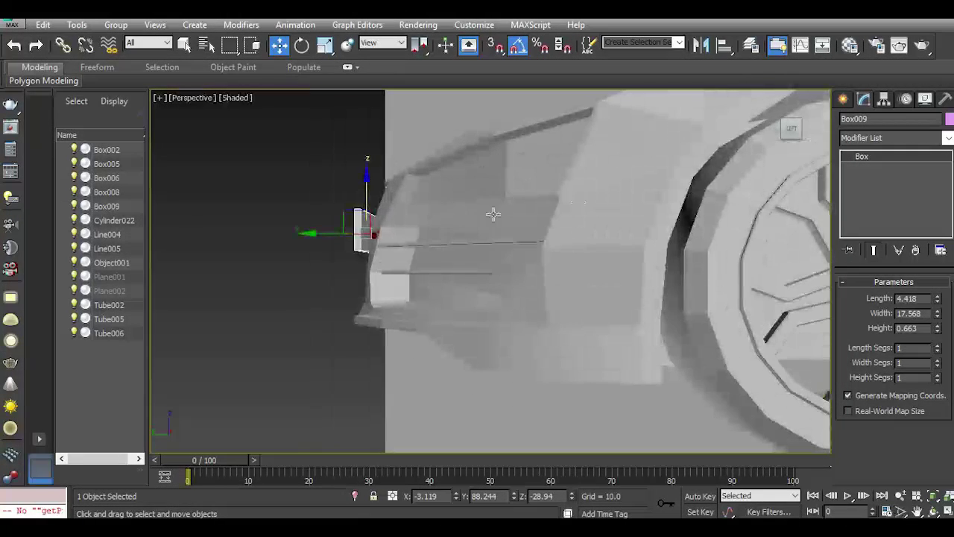
mouse_move(793, 141)
mouse_down()
mouse_move(276, 154)
mouse_move(639, 267)
mouse_move(587, 215)
mouse_up()
scroll(639, 267, up, 5)
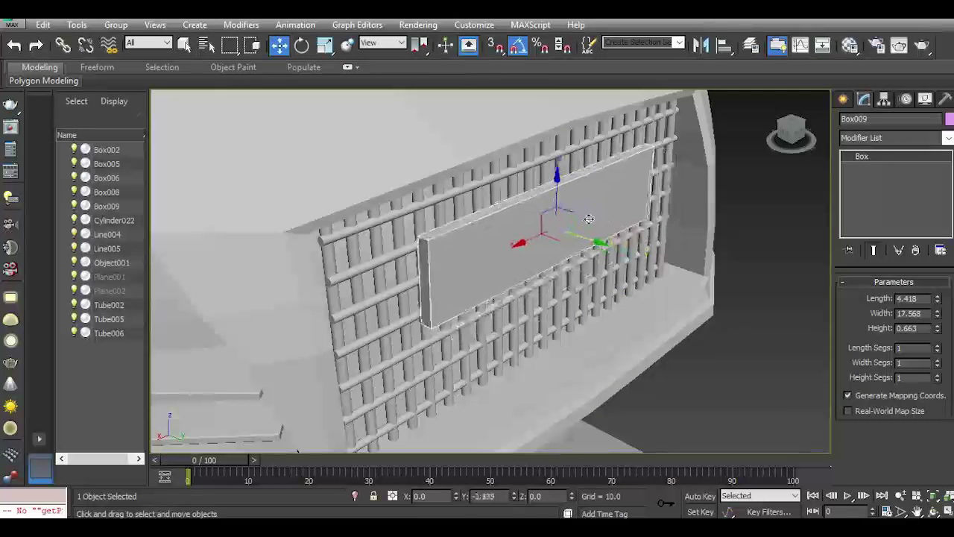
click(791, 133)
mouse_move(790, 132)
mouse_down()
mouse_move(820, 129)
mouse_move(816, 122)
mouse_move(802, 138)
mouse_up()
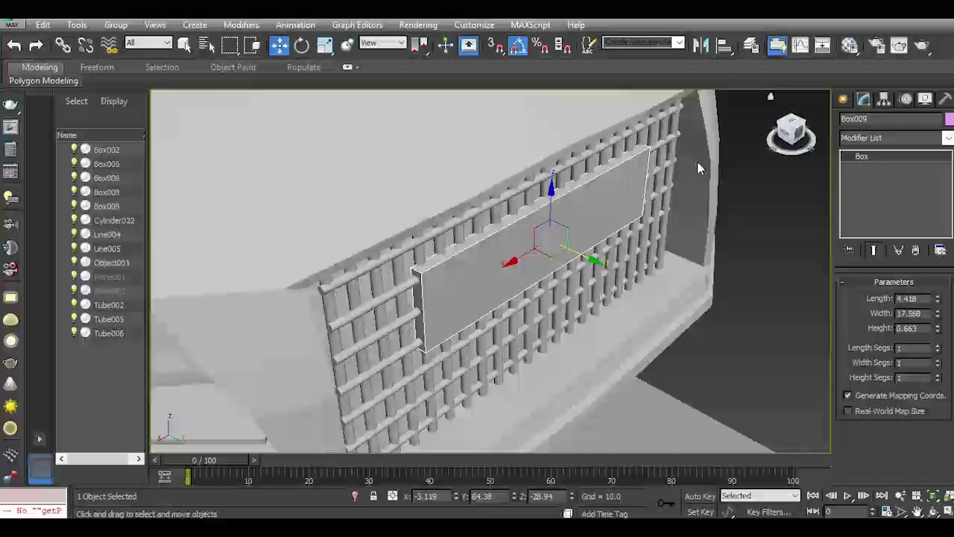
Convert Box009 to an Editable Poly and switch to Edge sub-object mode.
right_click(874, 201)
click(878, 325)
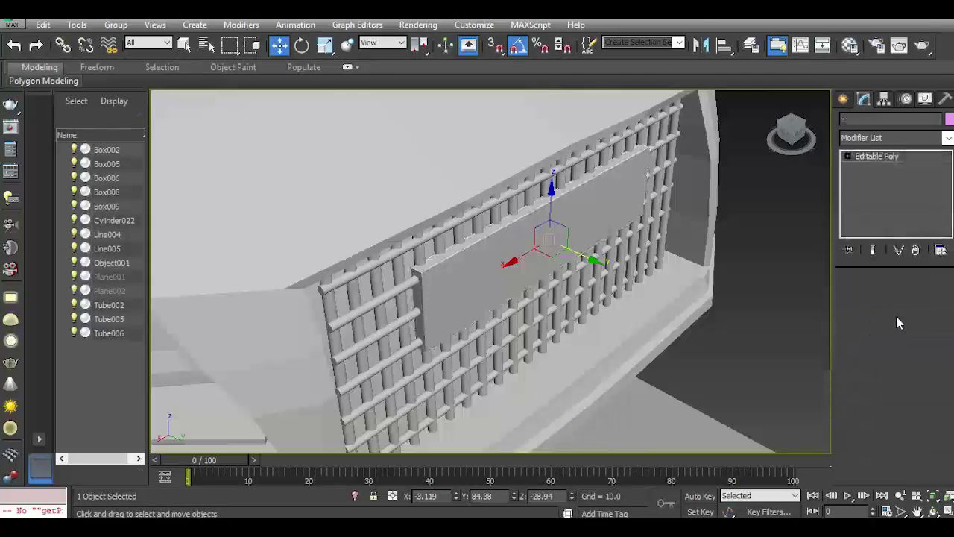
click(847, 155)
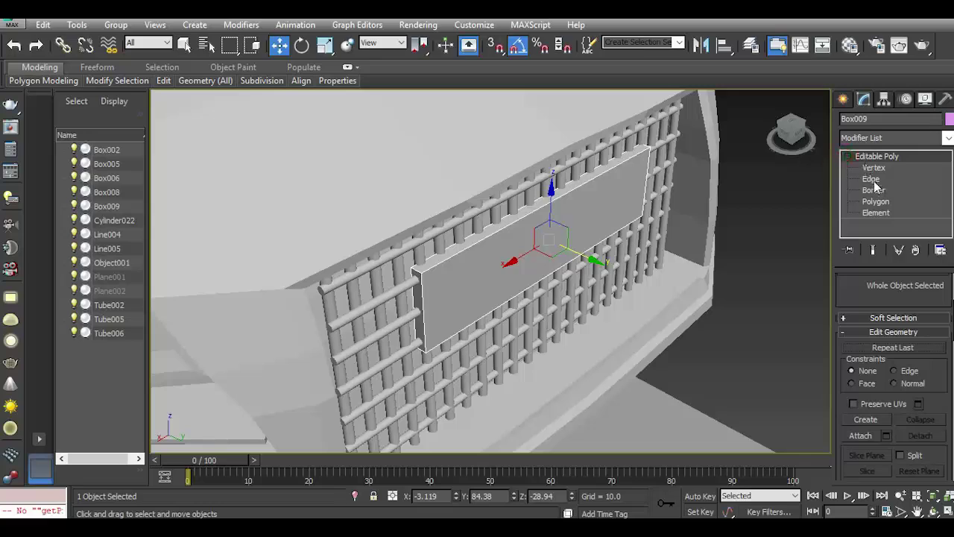
click(871, 179)
Try a narrower, open chamfer on the plate's top and bottom long edges, then cancel it.
click(549, 273)
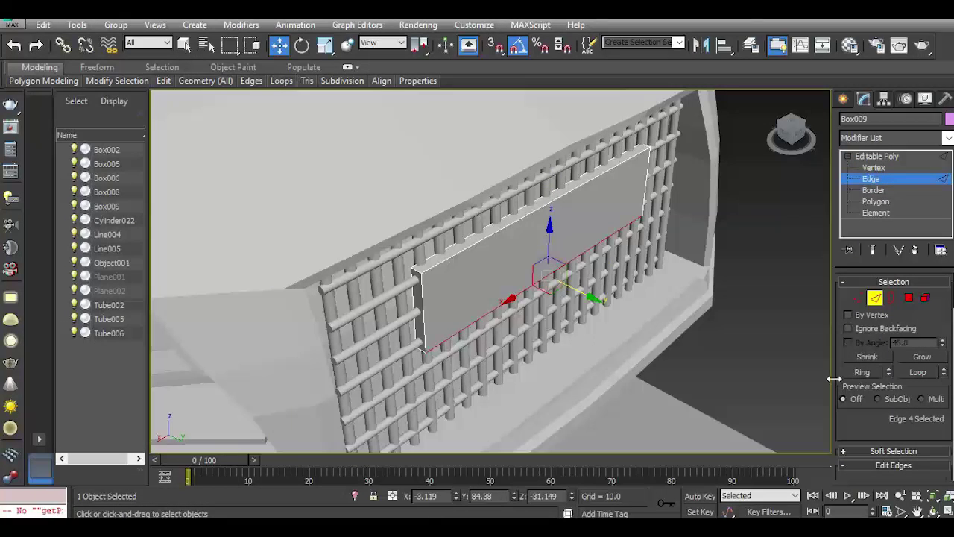
click(874, 373)
scroll(887, 388, down, 4)
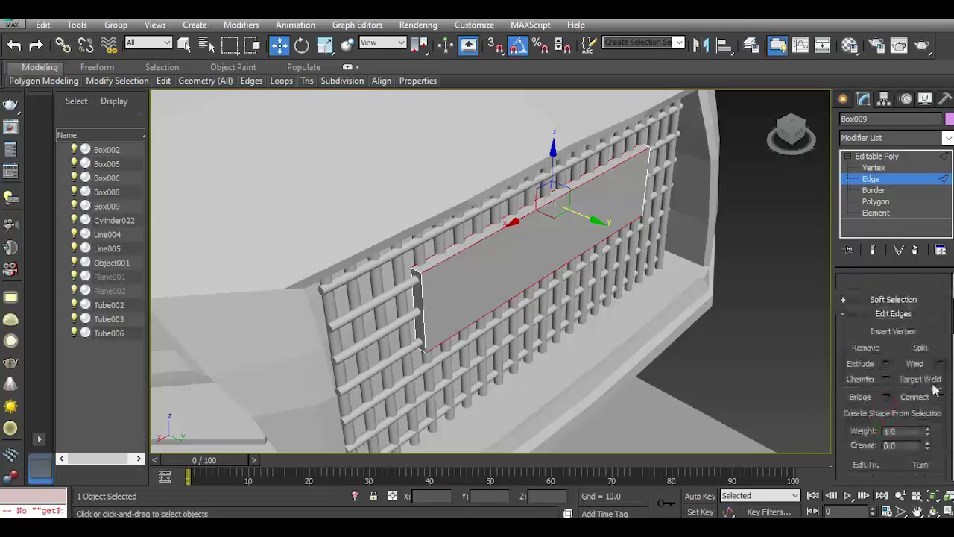
click(887, 381)
scroll(686, 313, up, 3)
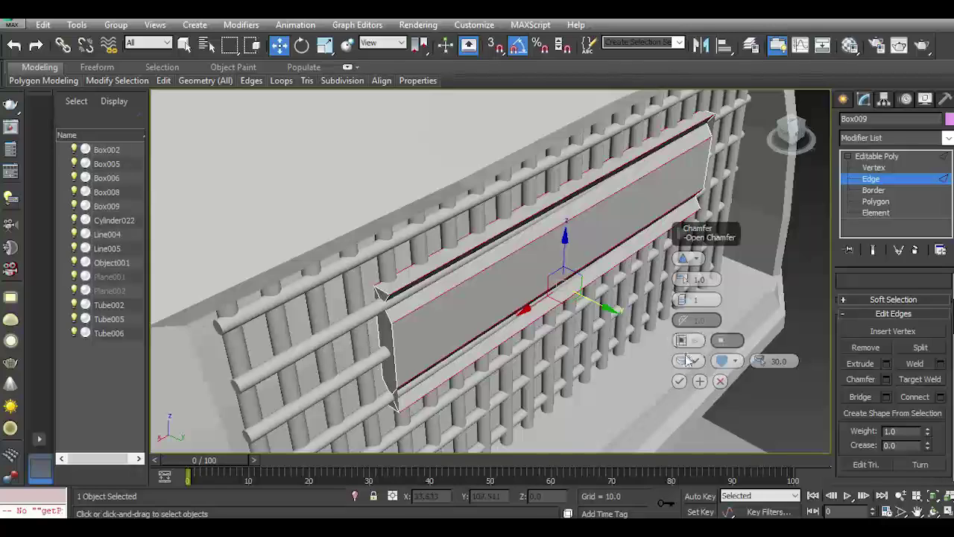
click(689, 361)
mouse_move(680, 280)
mouse_down()
mouse_move(687, 289)
mouse_move(681, 274)
mouse_up()
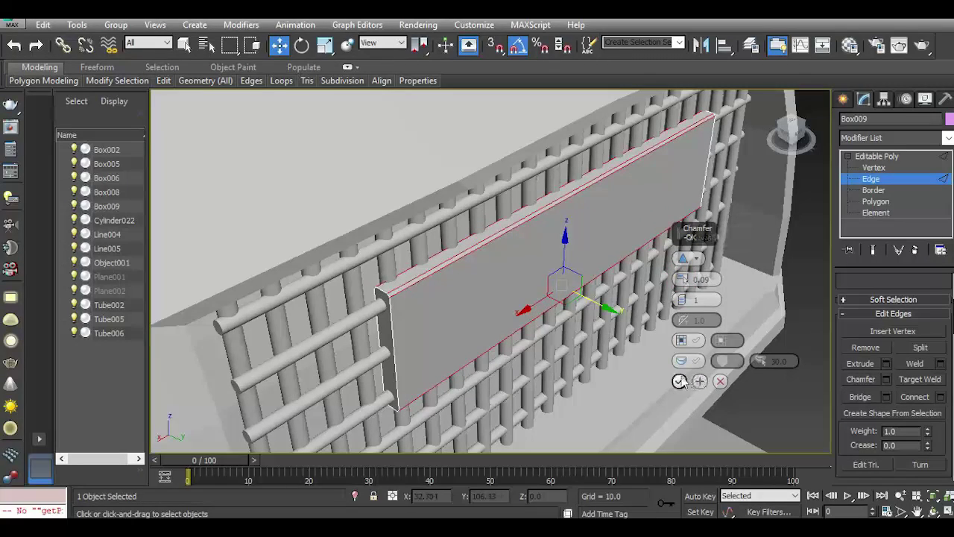
click(721, 382)
Select the plate's full edge ring and chamfer it at 0.09 with one segment.
click(396, 345)
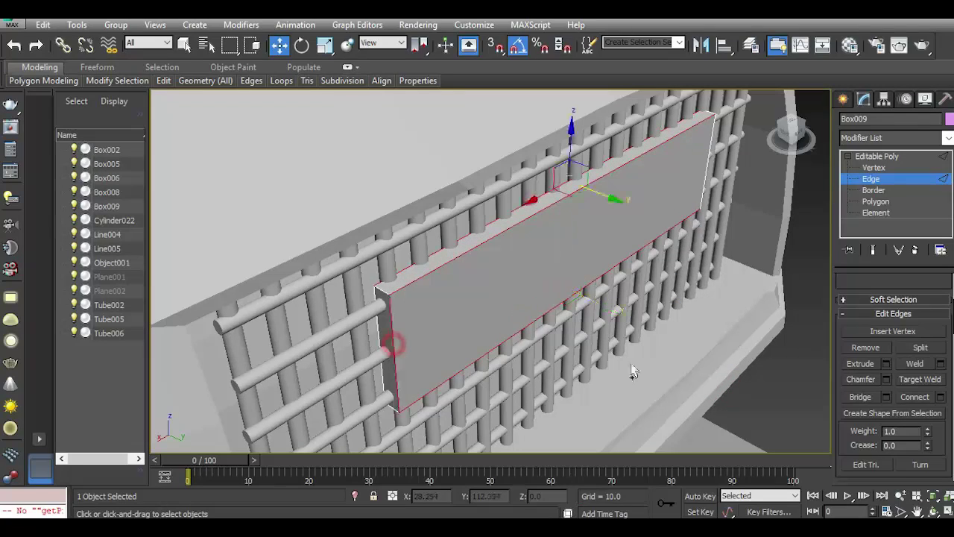
drag(868, 278, 869, 378)
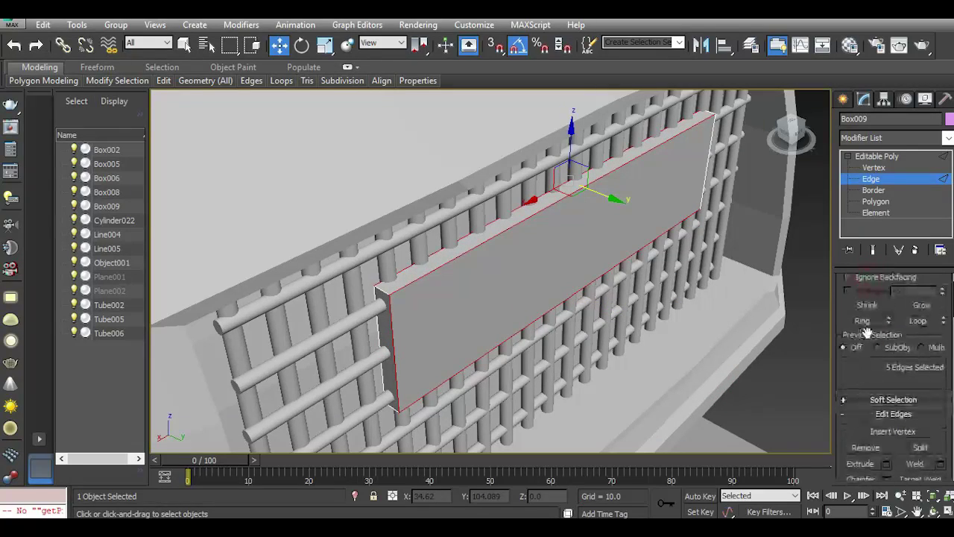
click(863, 320)
scroll(893, 370, down, 3)
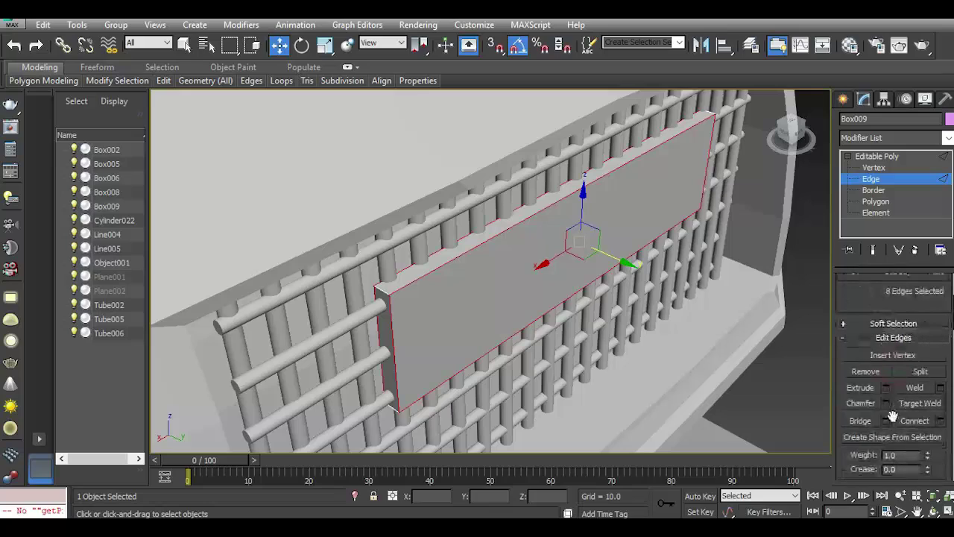
click(887, 403)
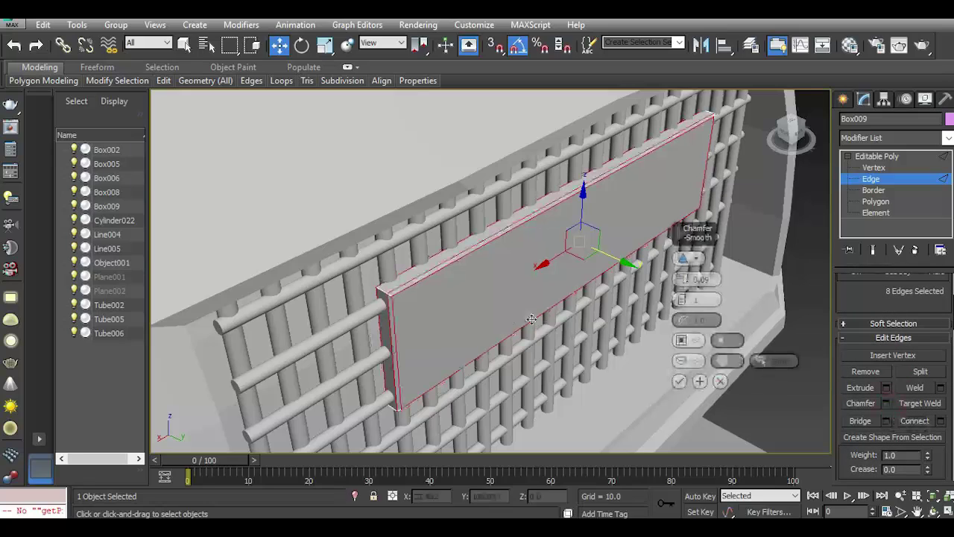
click(680, 381)
alt+middle_drag(438, 287, 748, 242)
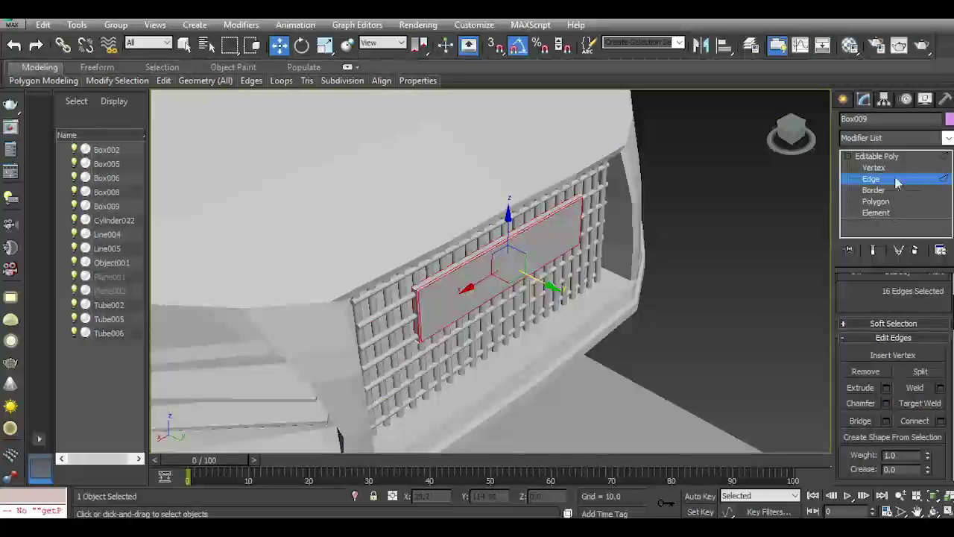
Exit the plate's edge level, deselect it and orbit to the car's front-left.
click(882, 155)
scroll(622, 322, down, 3)
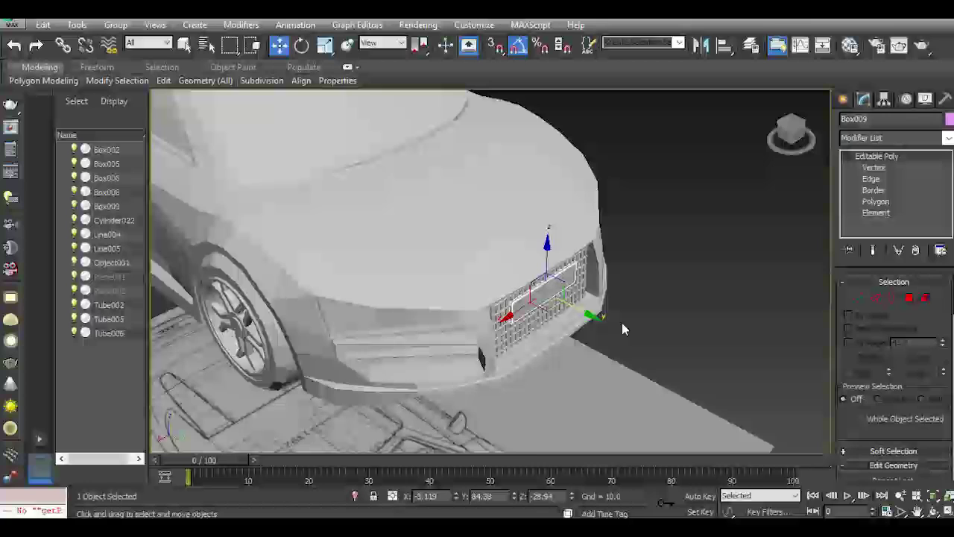
click(672, 340)
drag(794, 133, 662, 119)
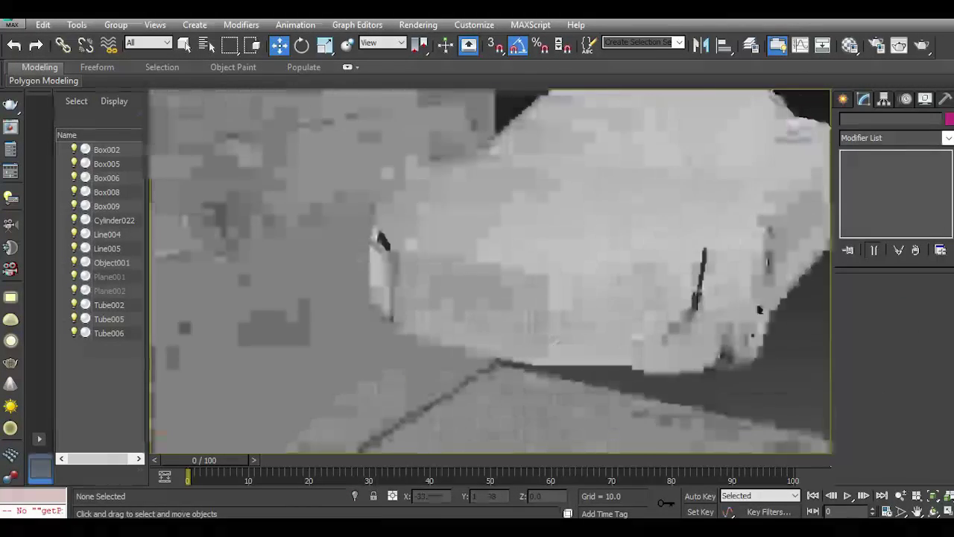
scroll(457, 301, down, 3)
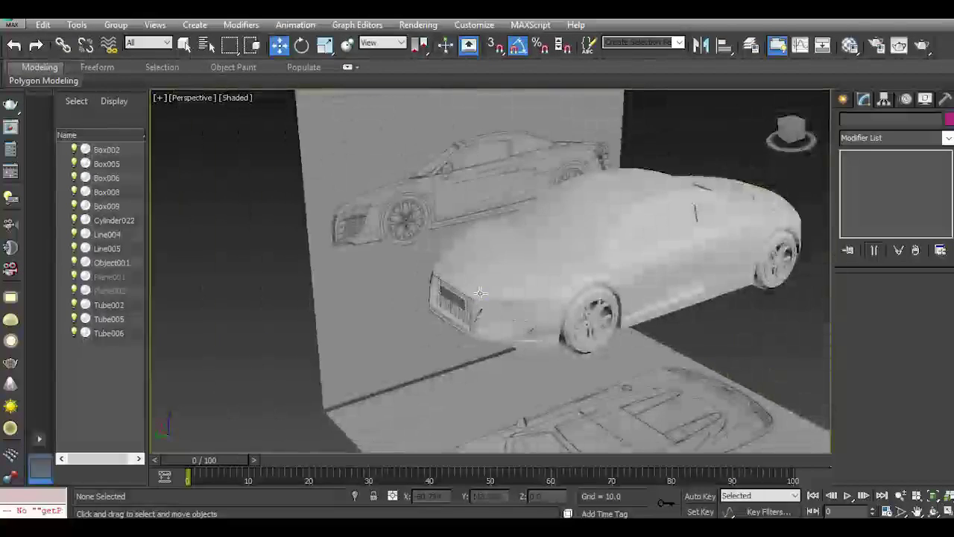
scroll(451, 321, up, 2)
Check the car body's vertex and edge levels, return to its Symmetry modifier, and reselect the grille.
click(451, 326)
scroll(451, 326, up, 2)
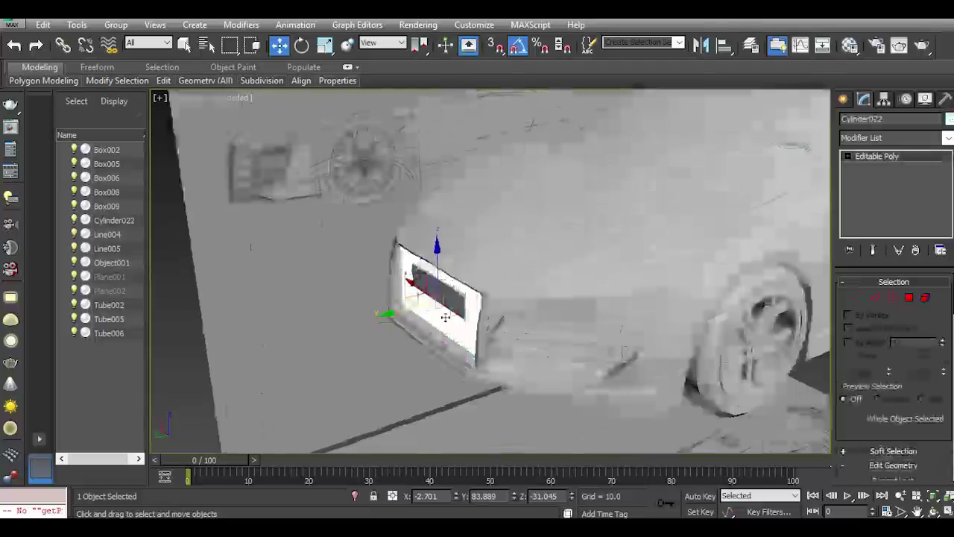
click(515, 268)
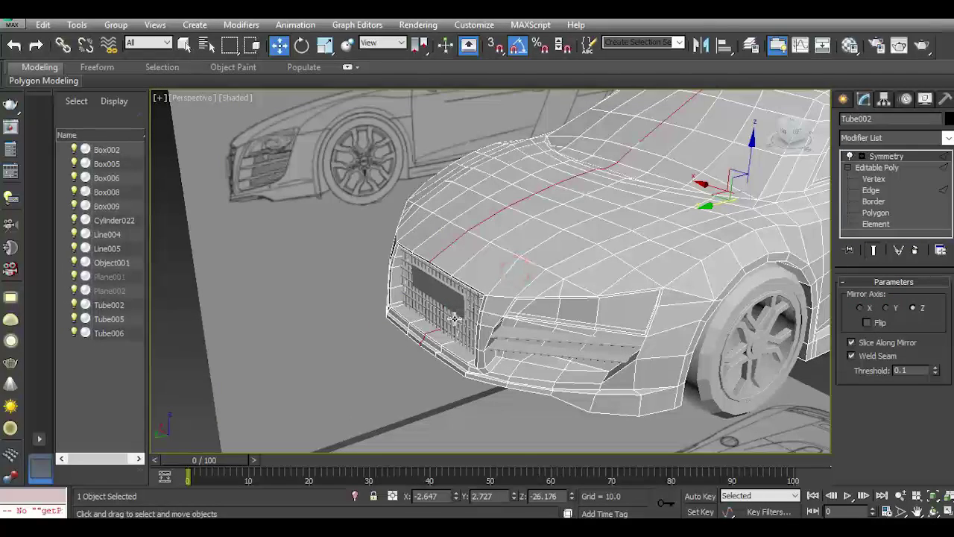
click(874, 179)
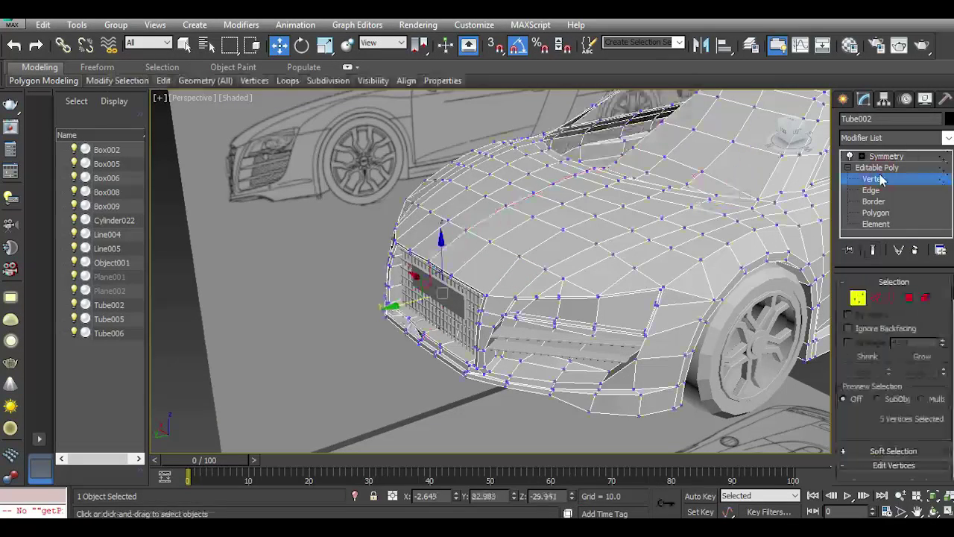
click(873, 190)
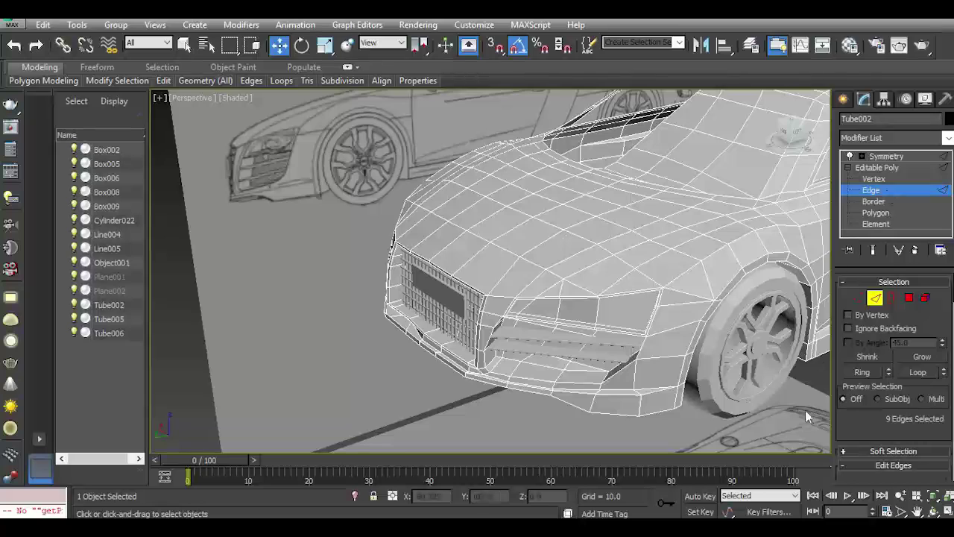
click(877, 167)
click(886, 156)
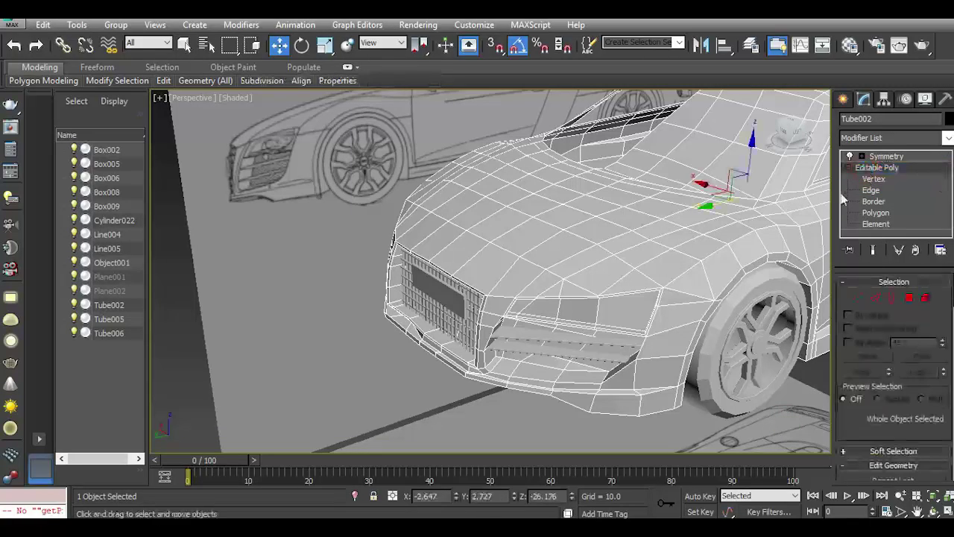
click(822, 407)
click(461, 320)
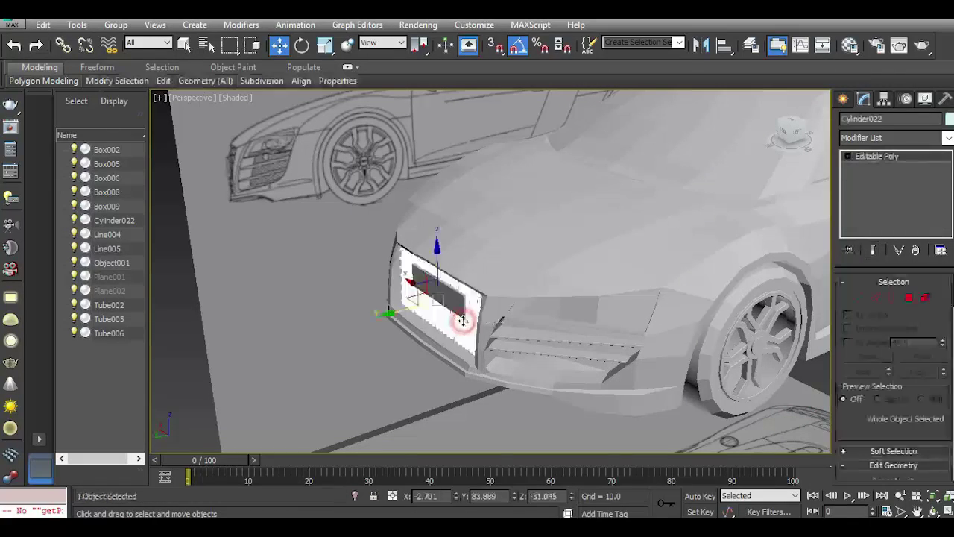
Switch the viewport to Realistic shading and orbit to a low frontal view of the car.
click(234, 98)
click(256, 111)
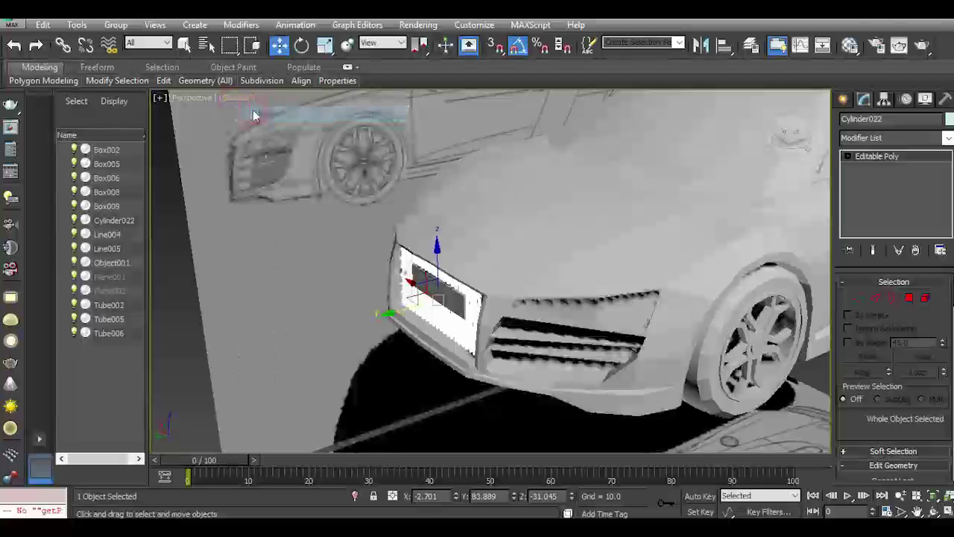
click(293, 278)
scroll(455, 347, down, 2)
scroll(455, 347, down, 6)
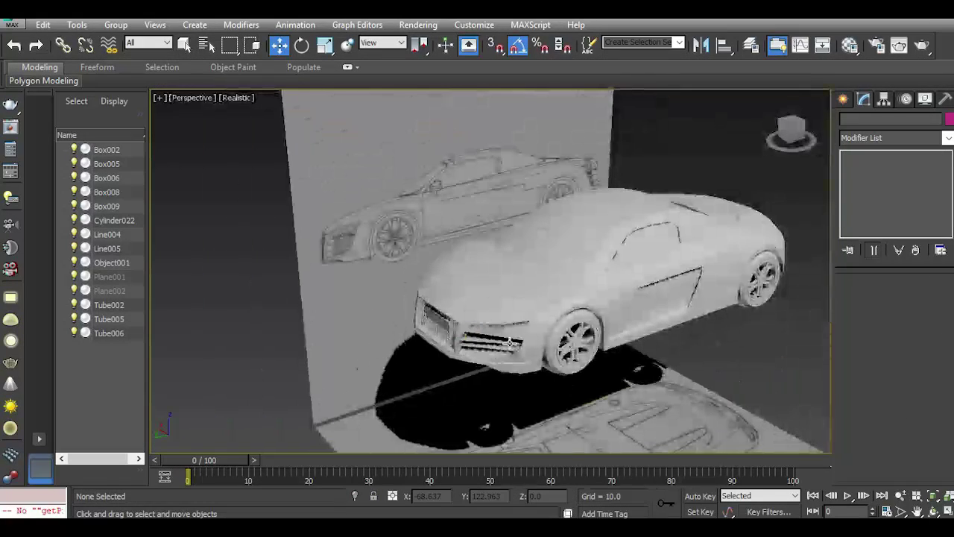
drag(805, 134, 814, 124)
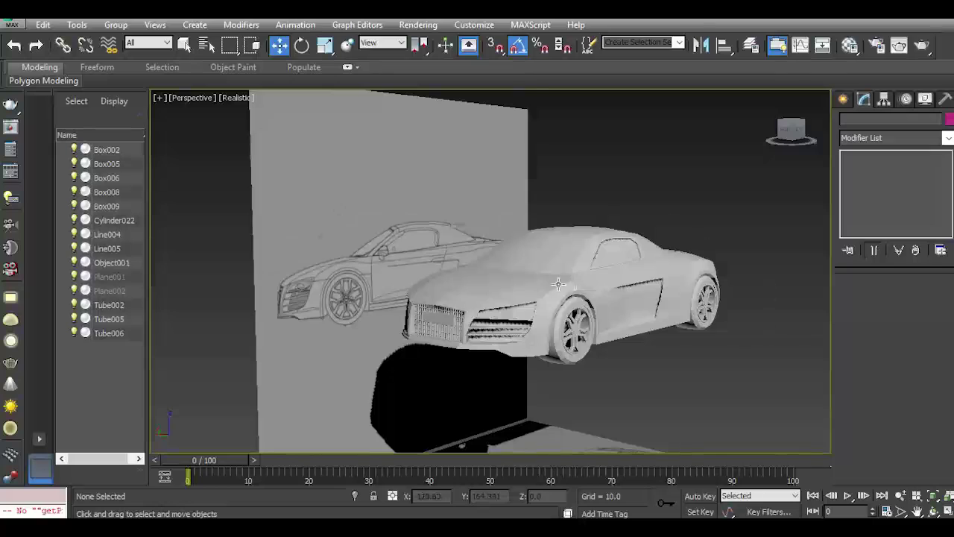
scroll(558, 284, up, 2)
alt+middle_drag(558, 284, 522, 343)
scroll(506, 372, up, 4)
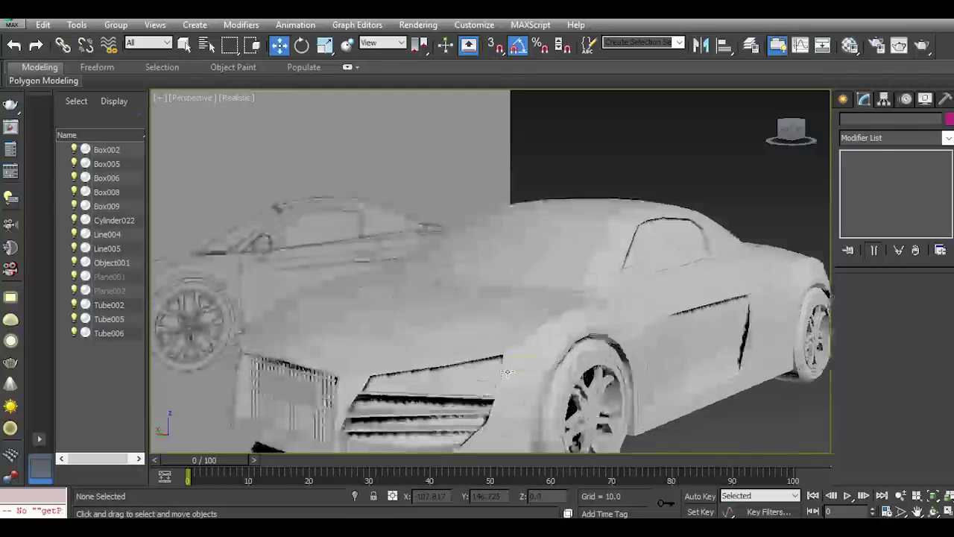
scroll(507, 372, down, 3)
Select the car body Tube002 in Vertex mode and orbit to a side view.
click(463, 178)
key(1)
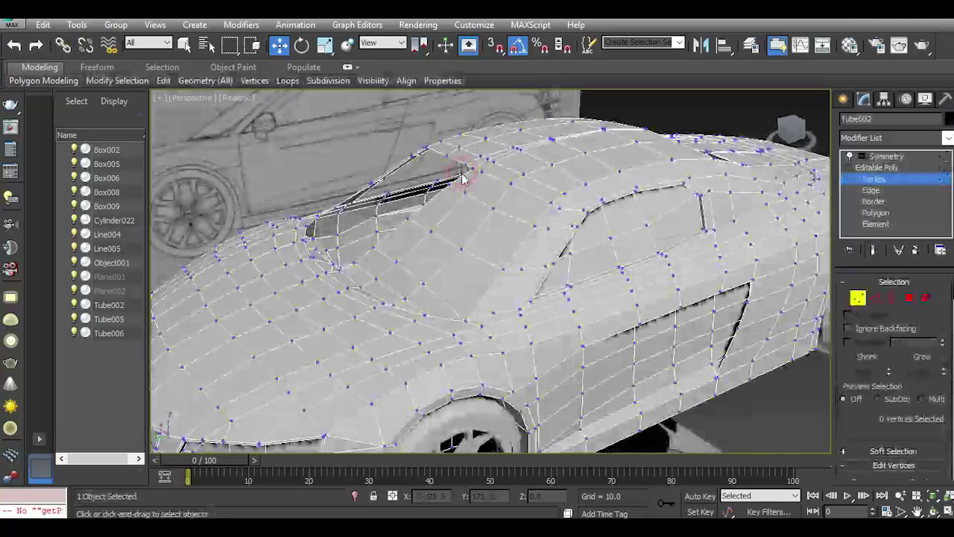
scroll(462, 177, down, 2)
drag(789, 136, 792, 135)
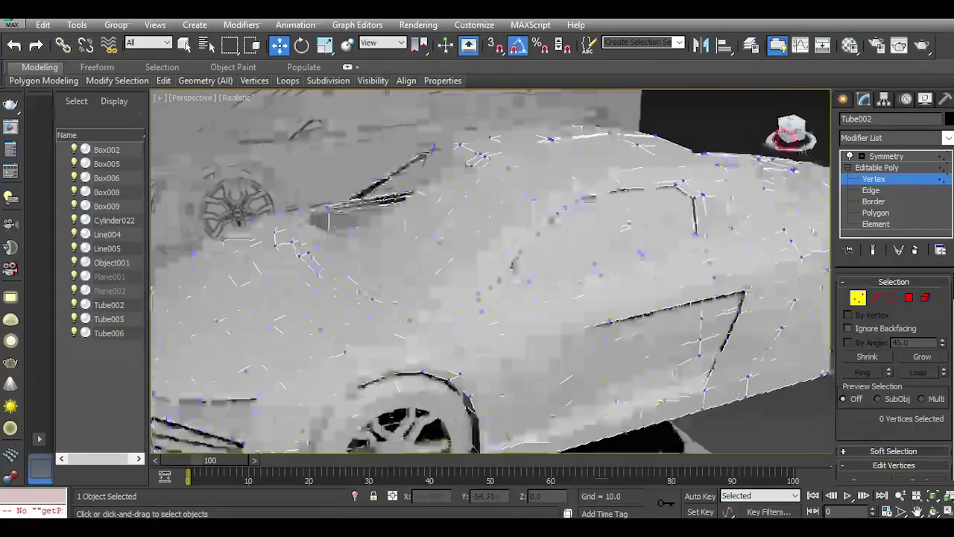
scroll(462, 162, up, 3)
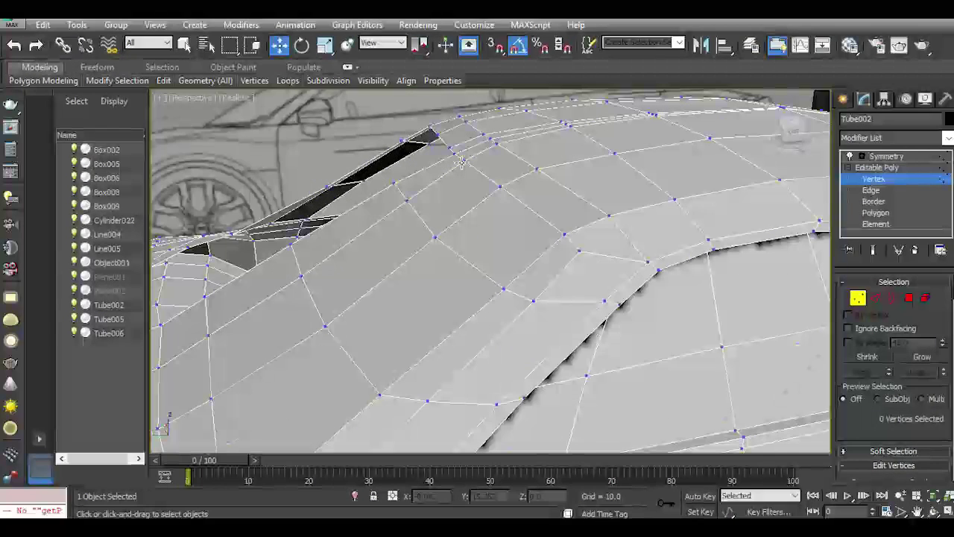
scroll(463, 162, up, 2)
Select four vertices around the hood vent and move them to reshape the vent area.
click(464, 160)
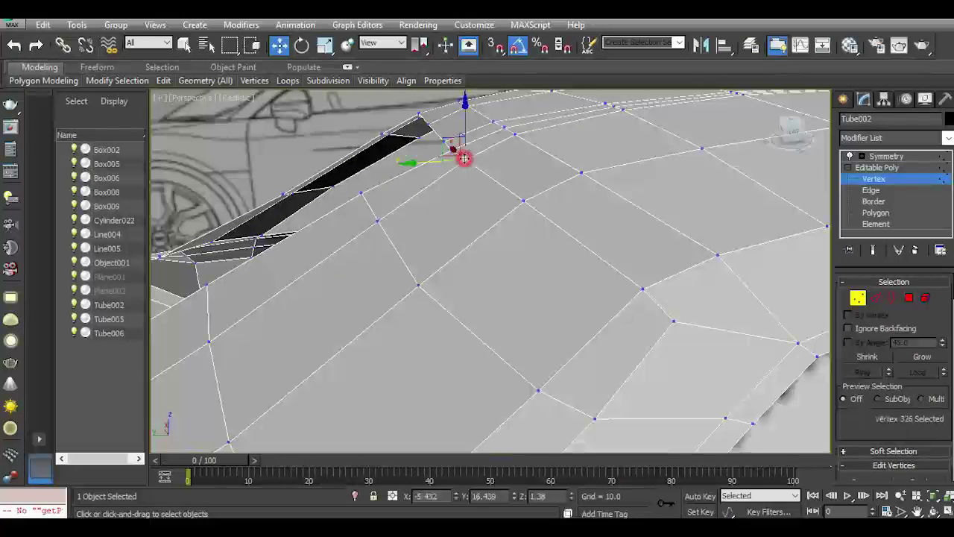
ctrl+click(524, 202)
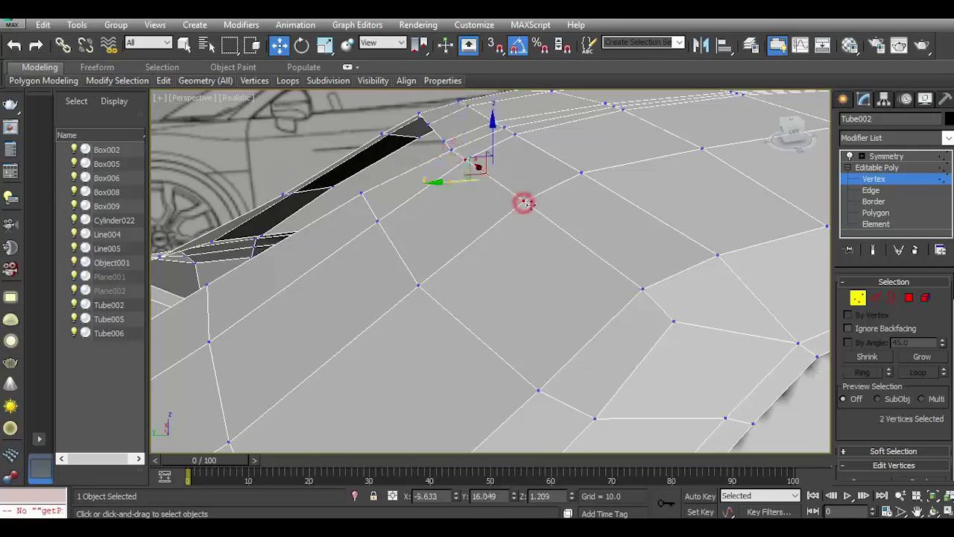
ctrl+click(641, 289)
scroll(619, 270, down, 2)
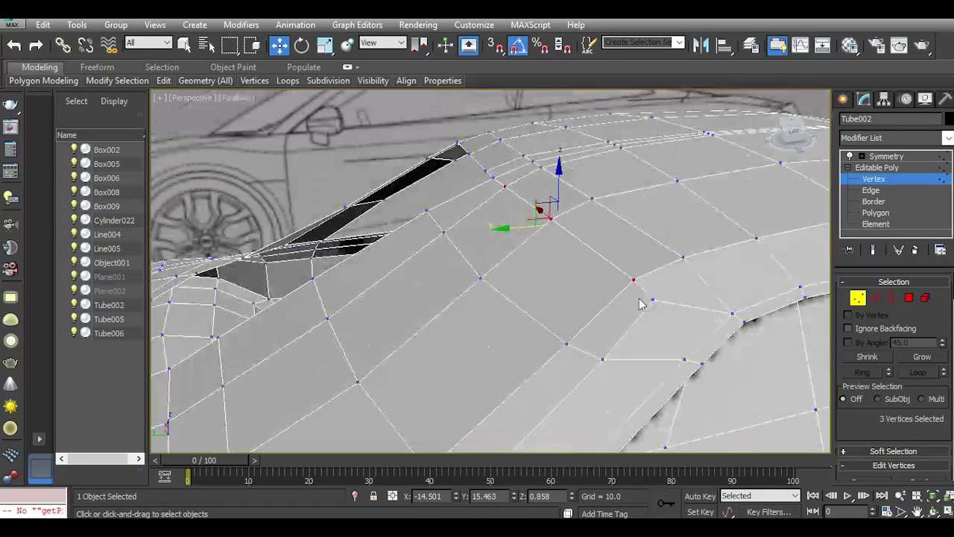
ctrl+click(492, 176)
drag(538, 170, 565, 208)
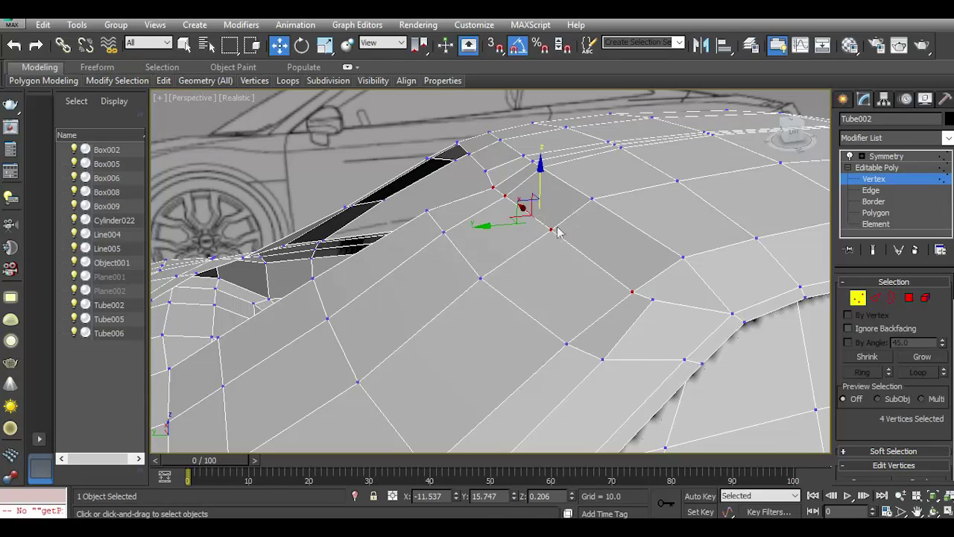
drag(502, 224, 513, 218)
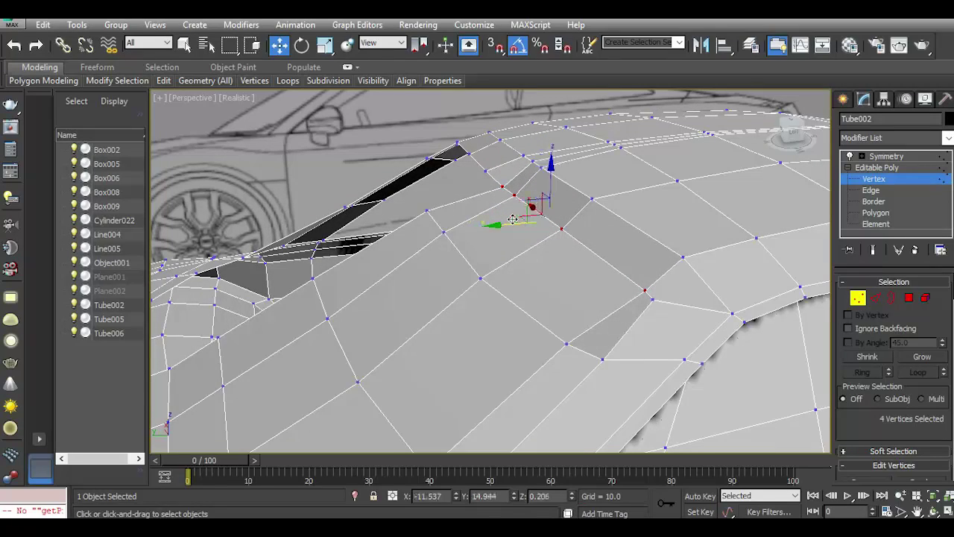
mouse_move(805, 152)
mouse_down()
mouse_move(777, 125)
mouse_move(607, 248)
mouse_up()
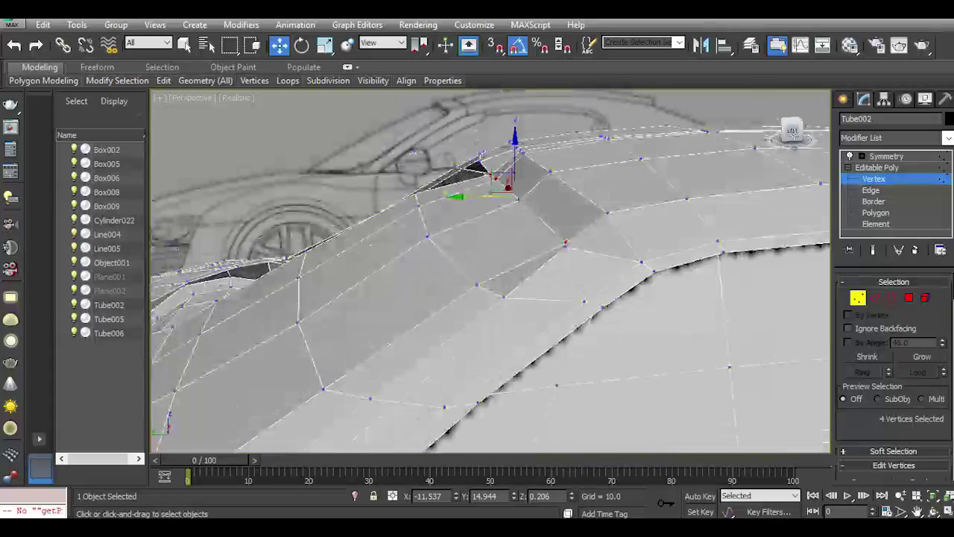
Nudge a vertex beside the vent along Y and Connect it to a second vertex with a new edge.
click(566, 246)
drag(535, 250, 567, 251)
ctrl+click(607, 211)
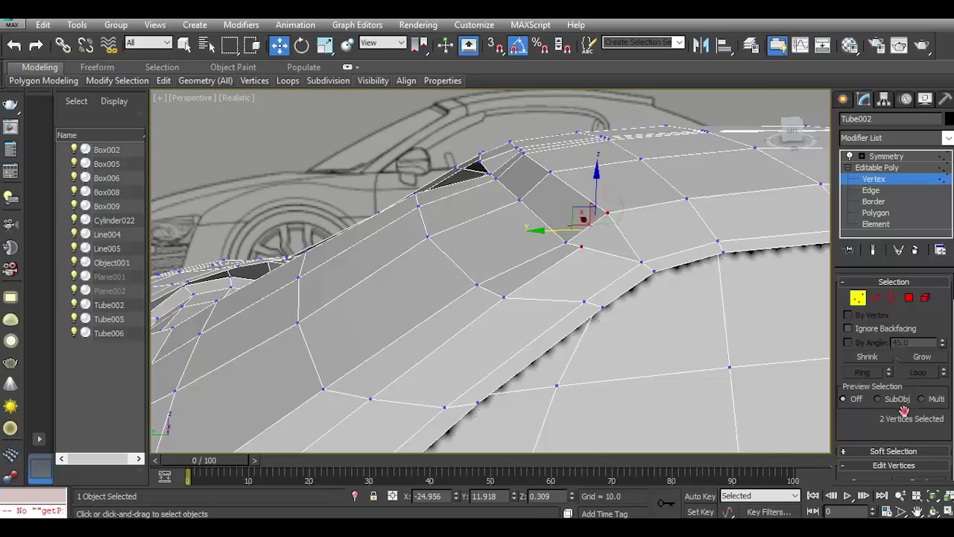
scroll(904, 411, down, 4)
click(887, 440)
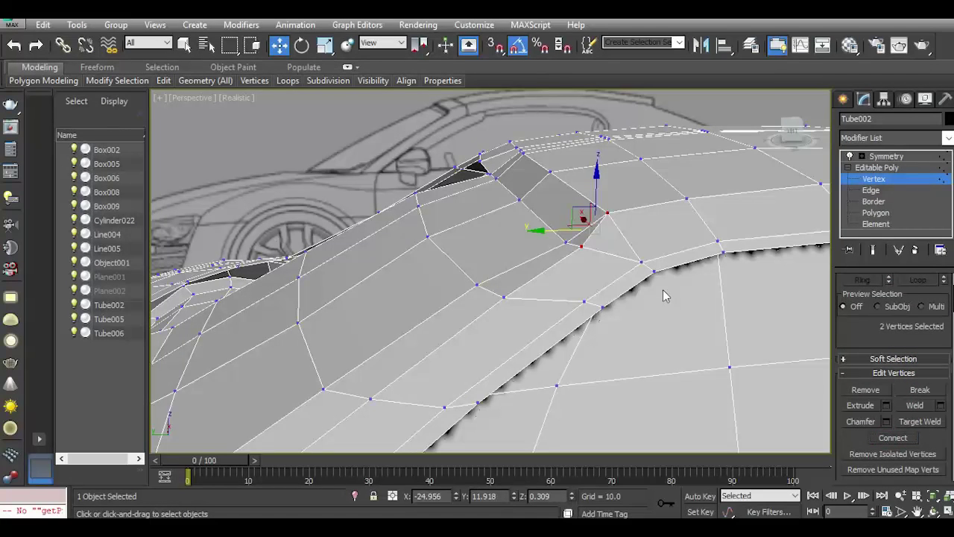
click(594, 291)
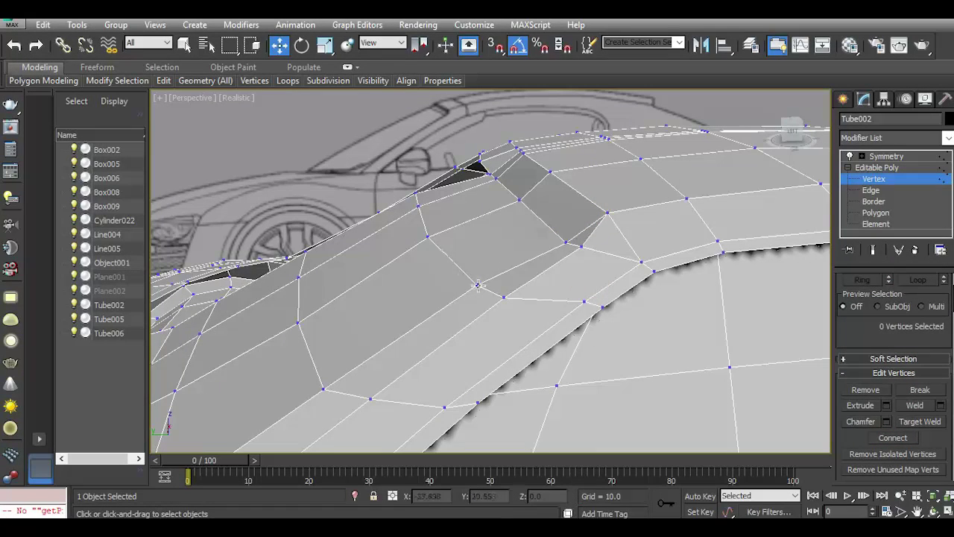
Pull a vertex on the body surface down and to the right.
click(478, 284)
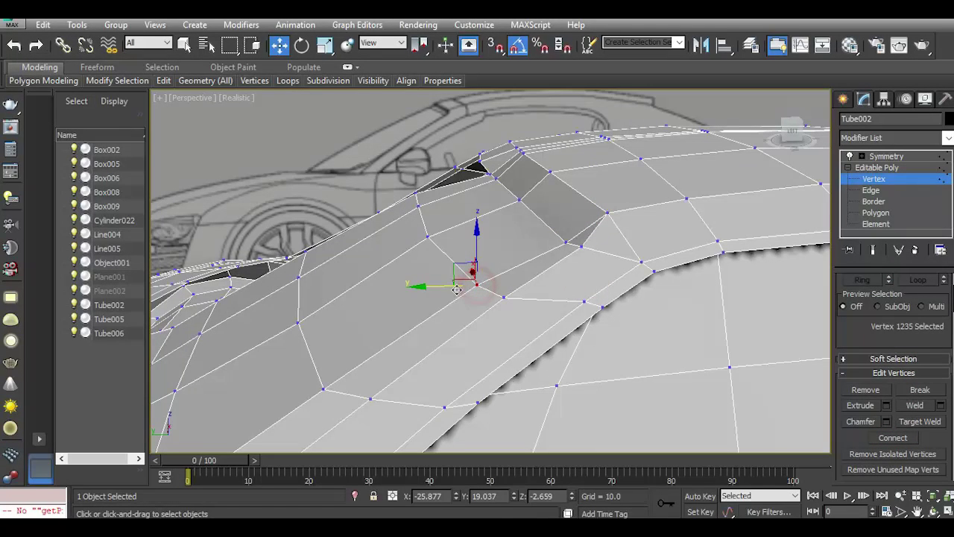
click(426, 238)
drag(389, 237, 401, 247)
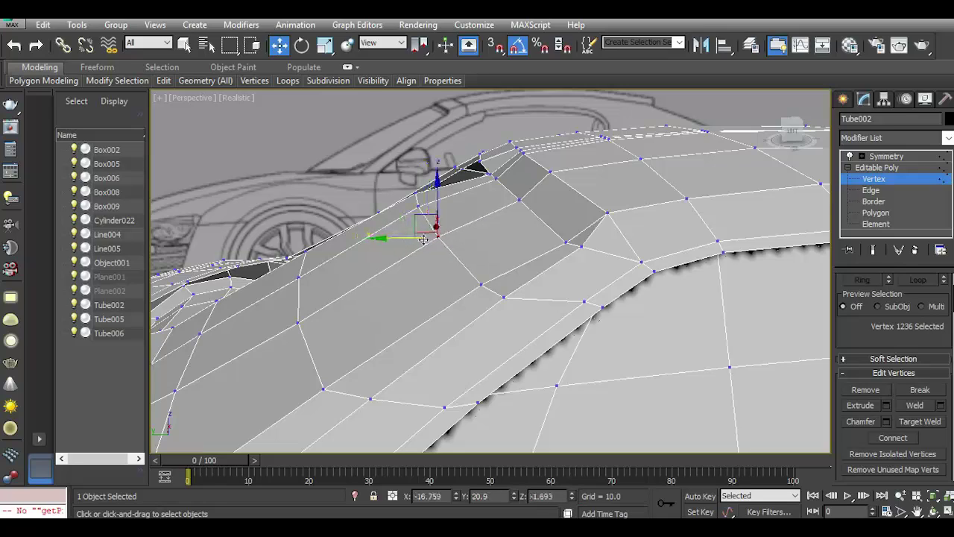
click(449, 239)
Move the vent's rear-corner vertices up and right, and slide a lower hood vertex right and down.
click(416, 194)
scroll(407, 205, up, 3)
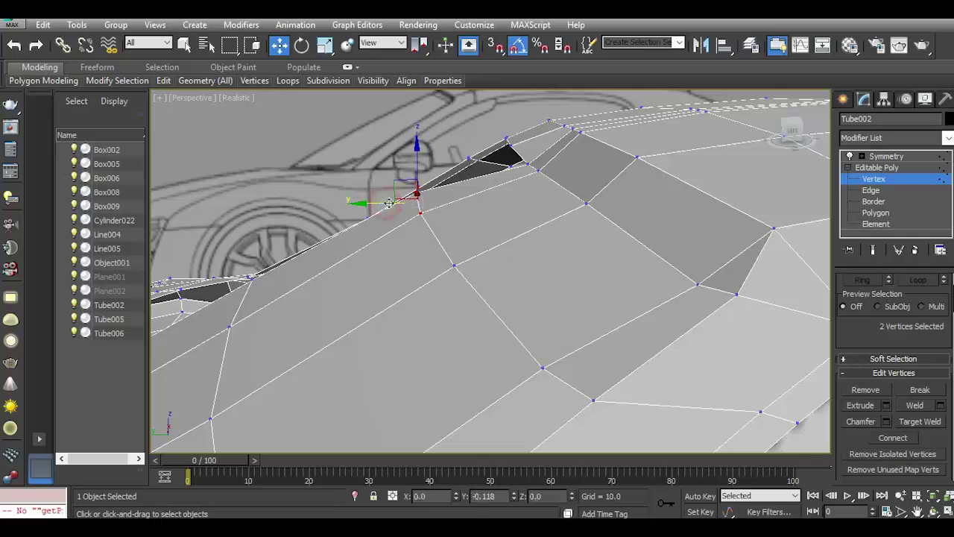
drag(390, 203, 397, 202)
scroll(453, 237, down, 2)
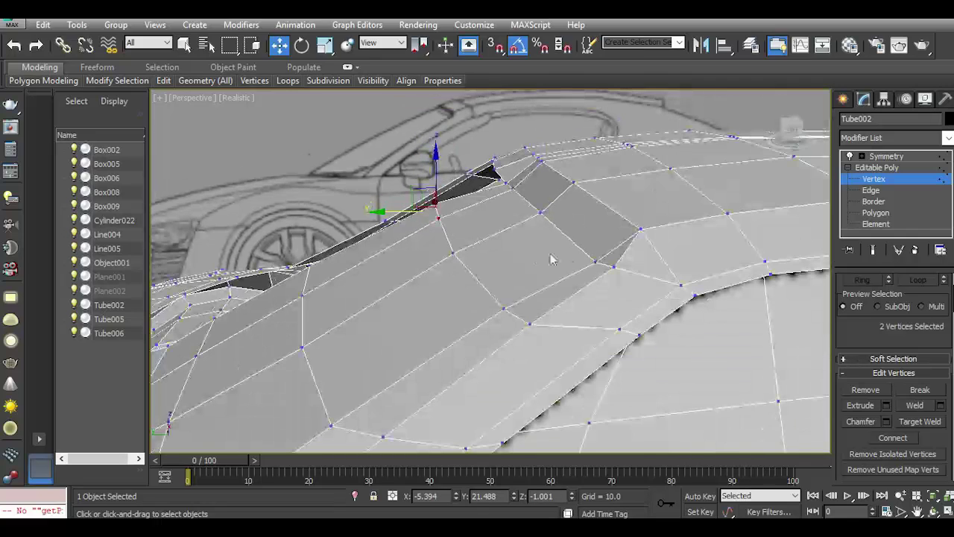
scroll(565, 257, down, 2)
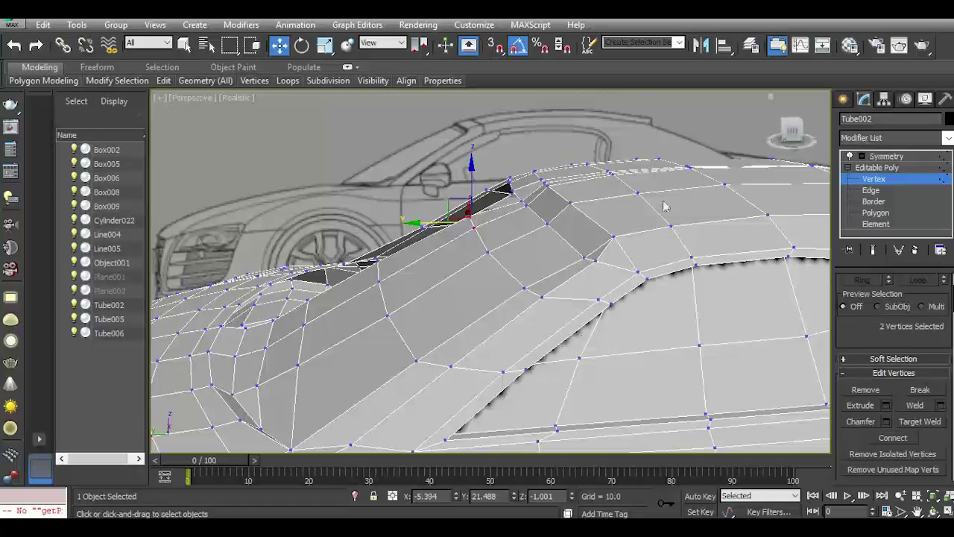
scroll(432, 365, up, 2)
click(408, 344)
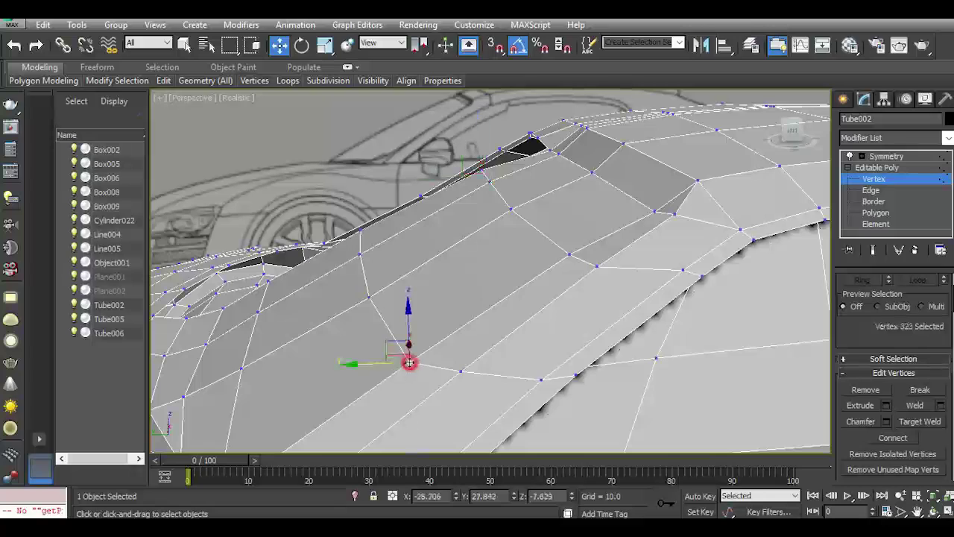
drag(393, 366, 418, 376)
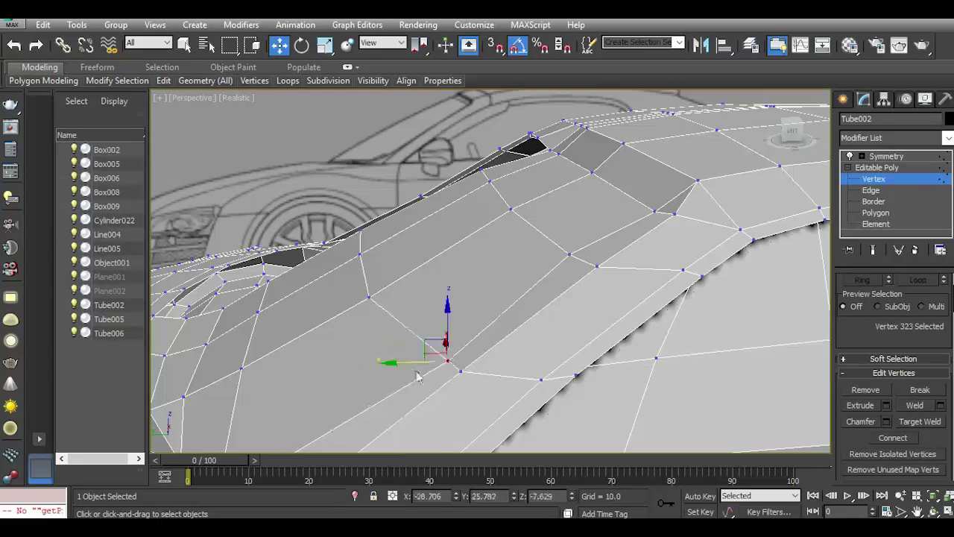
Slide a vertex at the body's lower edge to the right along its edge.
click(569, 254)
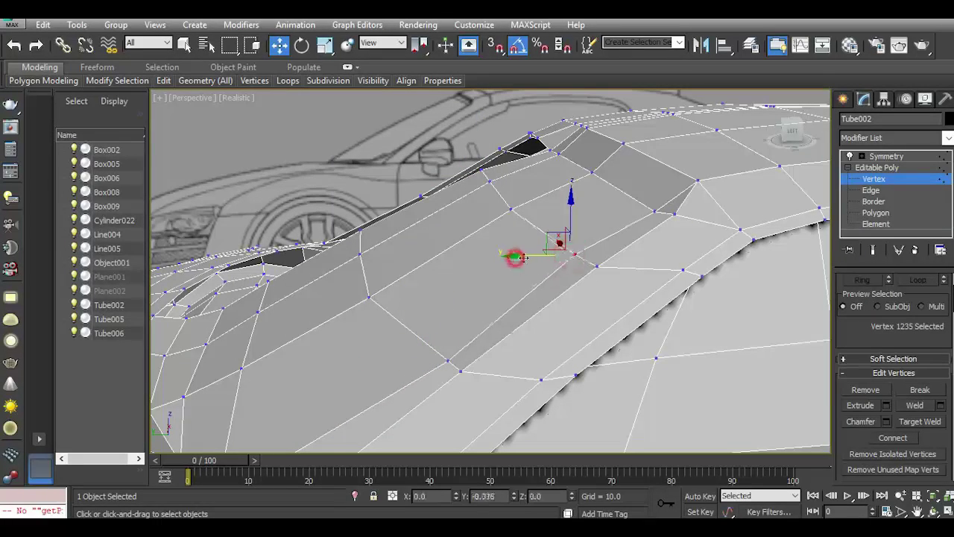
middle_drag(567, 276, 589, 231)
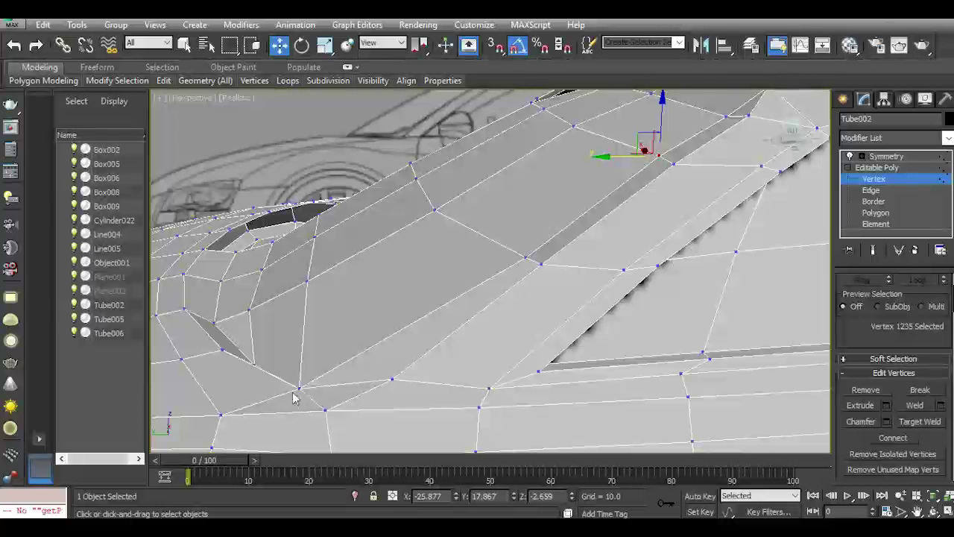
click(296, 389)
mouse_move(276, 389)
mouse_down()
mouse_move(316, 394)
mouse_move(325, 378)
mouse_up()
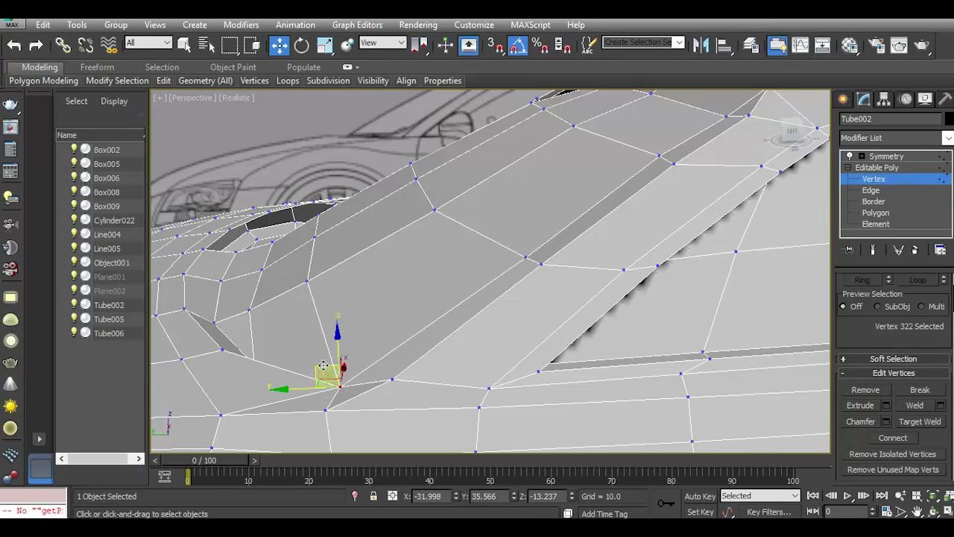
scroll(323, 367, down, 5)
alt+middle_drag(803, 192, 671, 224)
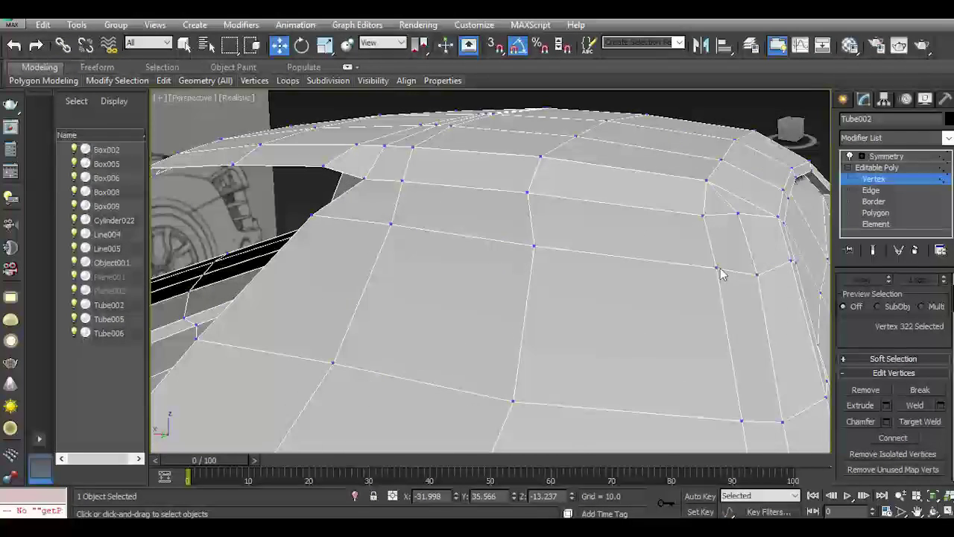
click(723, 269)
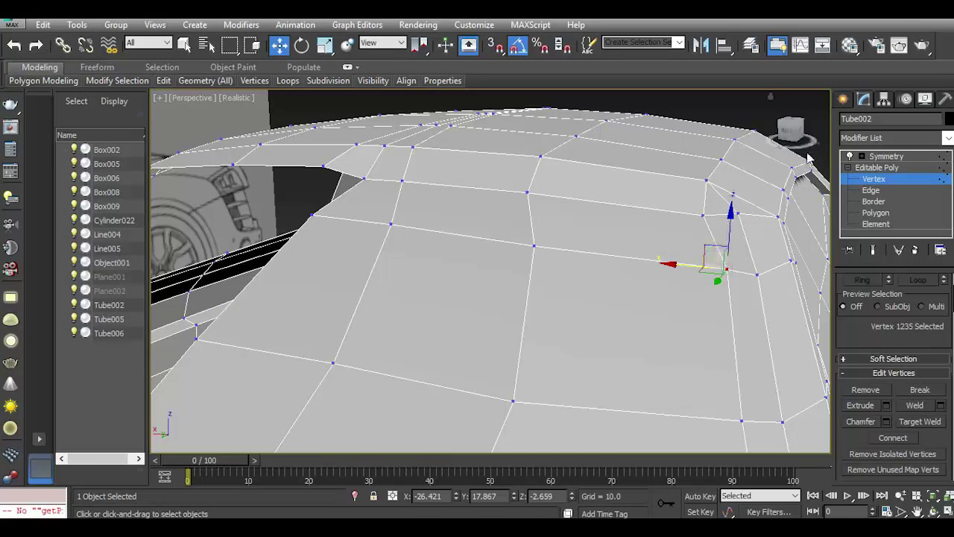
Nudge a vertex near the vent's front slightly along X.
alt+middle_drag(791, 134, 746, 194)
alt+middle_drag(366, 246, 505, 237)
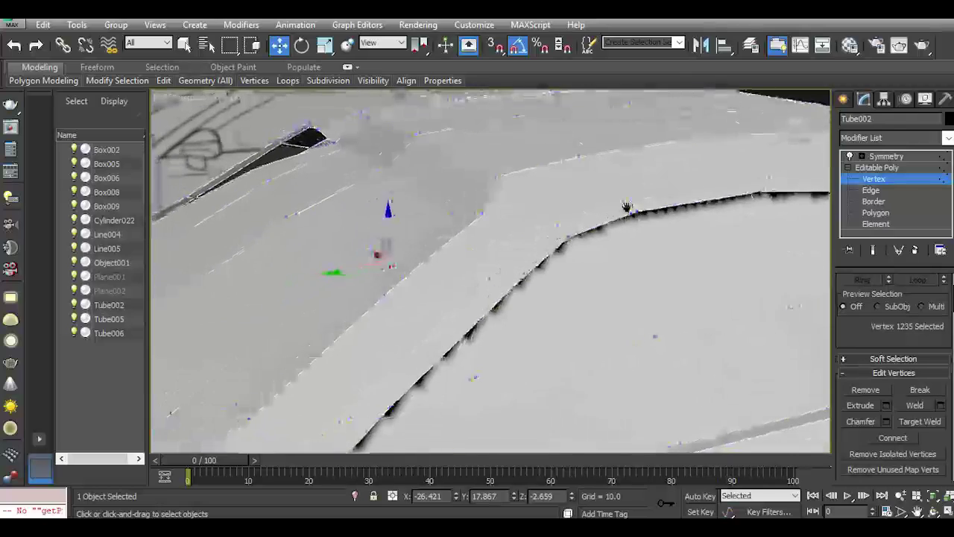
alt+middle_drag(449, 255, 326, 343)
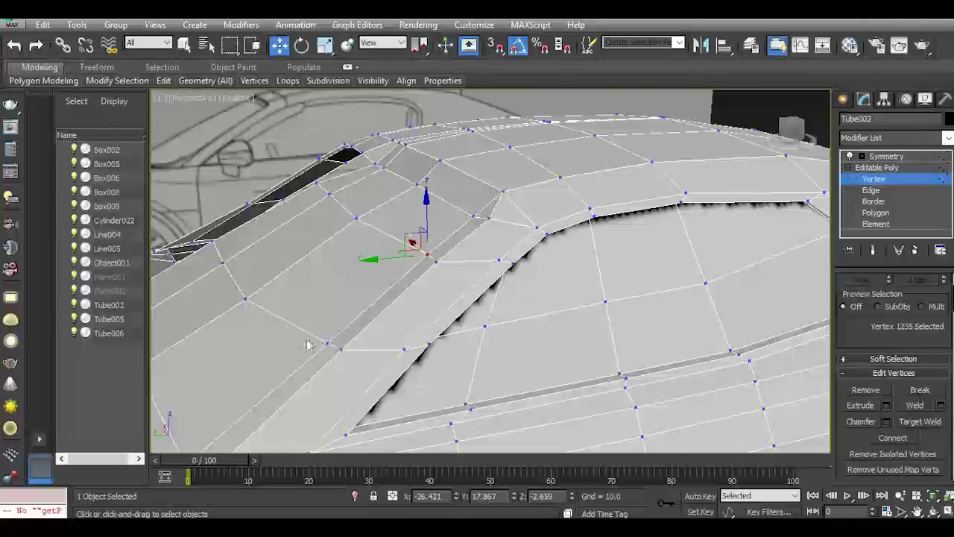
click(245, 299)
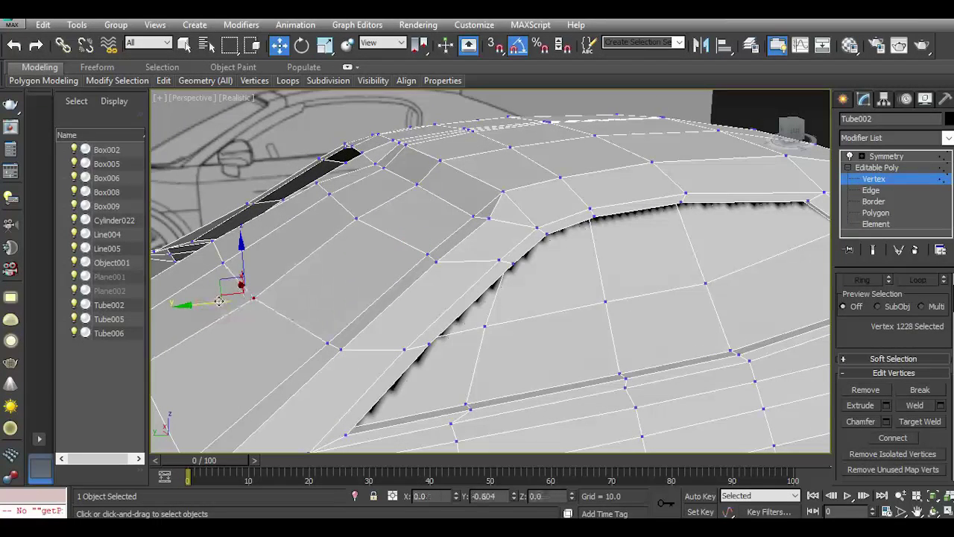
drag(213, 303, 222, 301)
Return to the Symmetry level, deselect the body, and view the whole car from the front.
scroll(396, 244, down, 5)
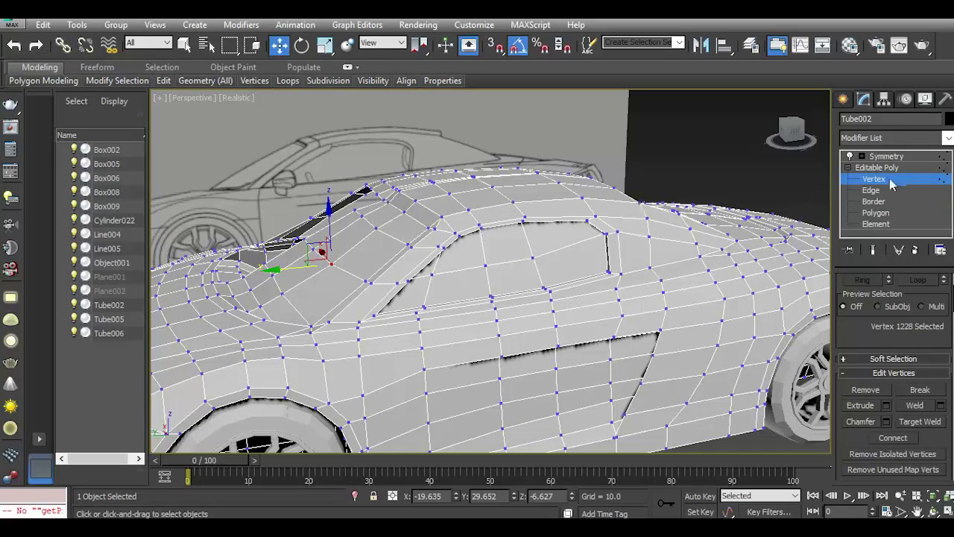
click(887, 156)
click(639, 191)
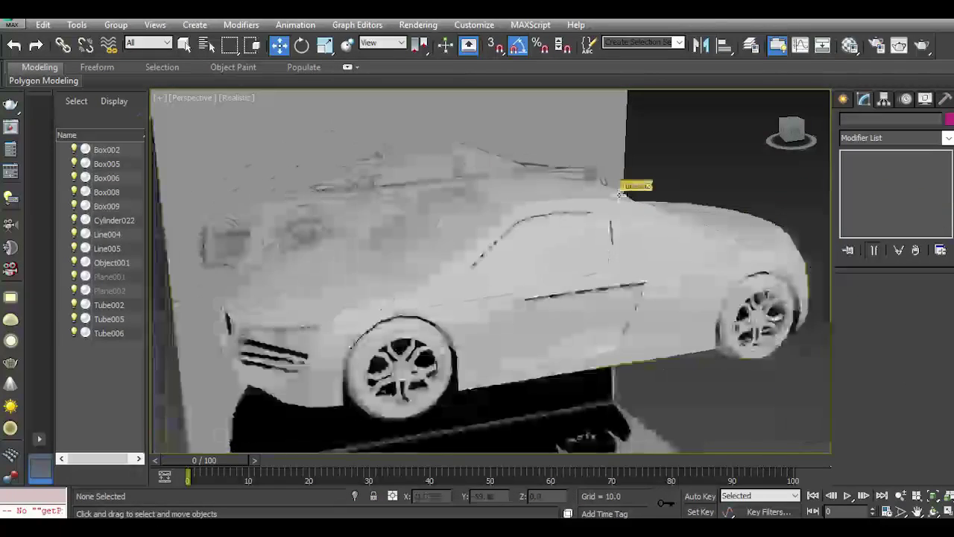
scroll(619, 194, down, 5)
mouse_move(790, 133)
mouse_down()
mouse_move(227, 160)
mouse_move(158, 139)
mouse_up()
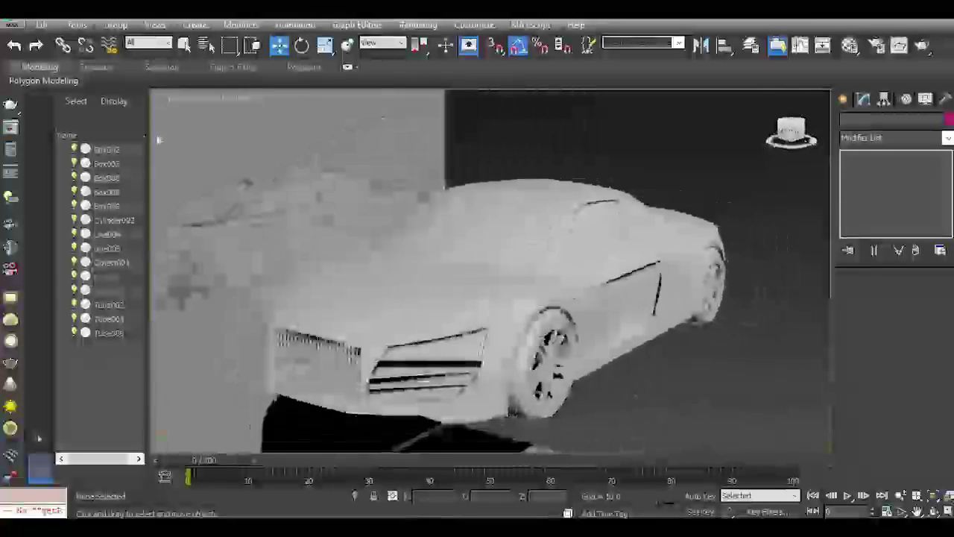